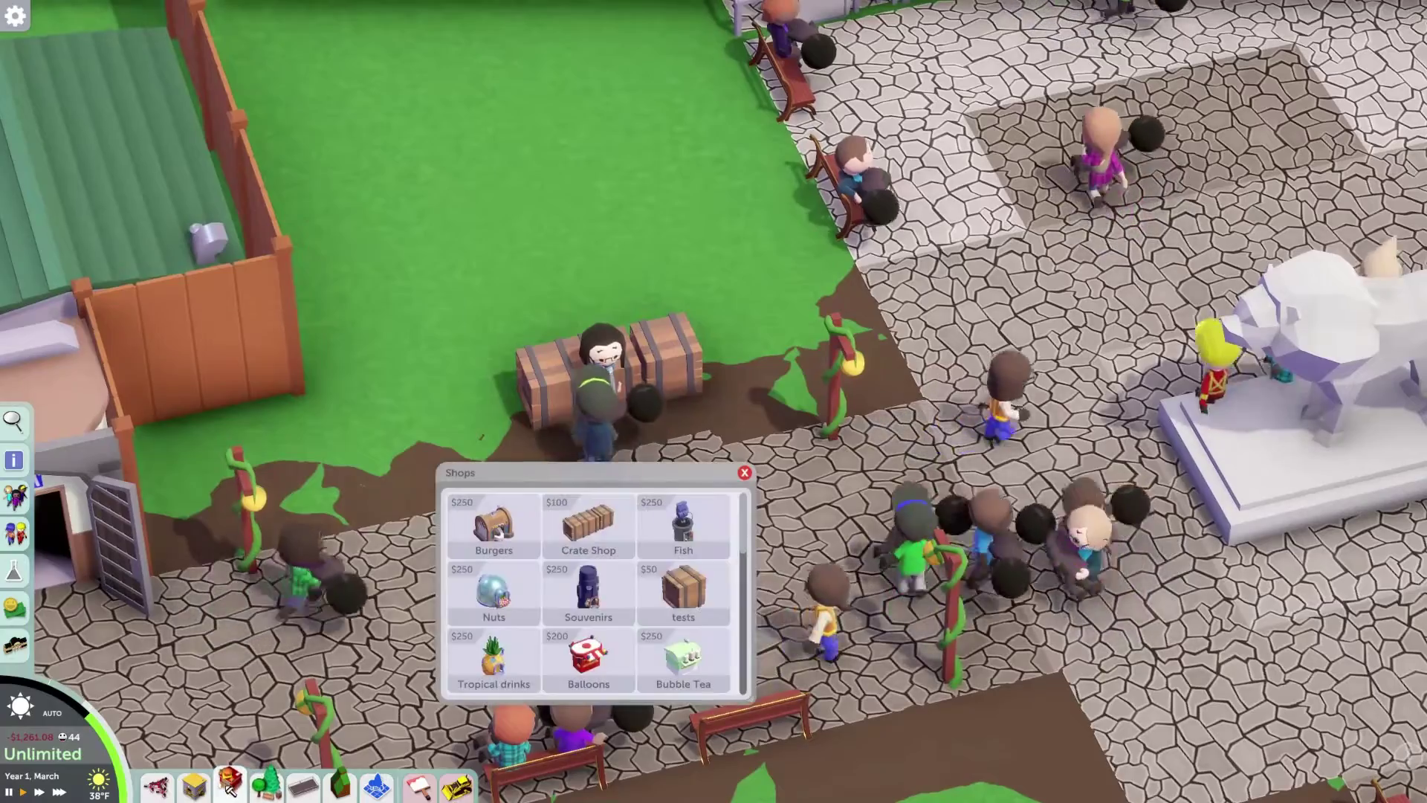
# Place a second Crate Shop on the grass edge of the path, beside the existing crate shop near the restroom building.
pyautogui.click(589, 524)
pyautogui.click(414, 395)
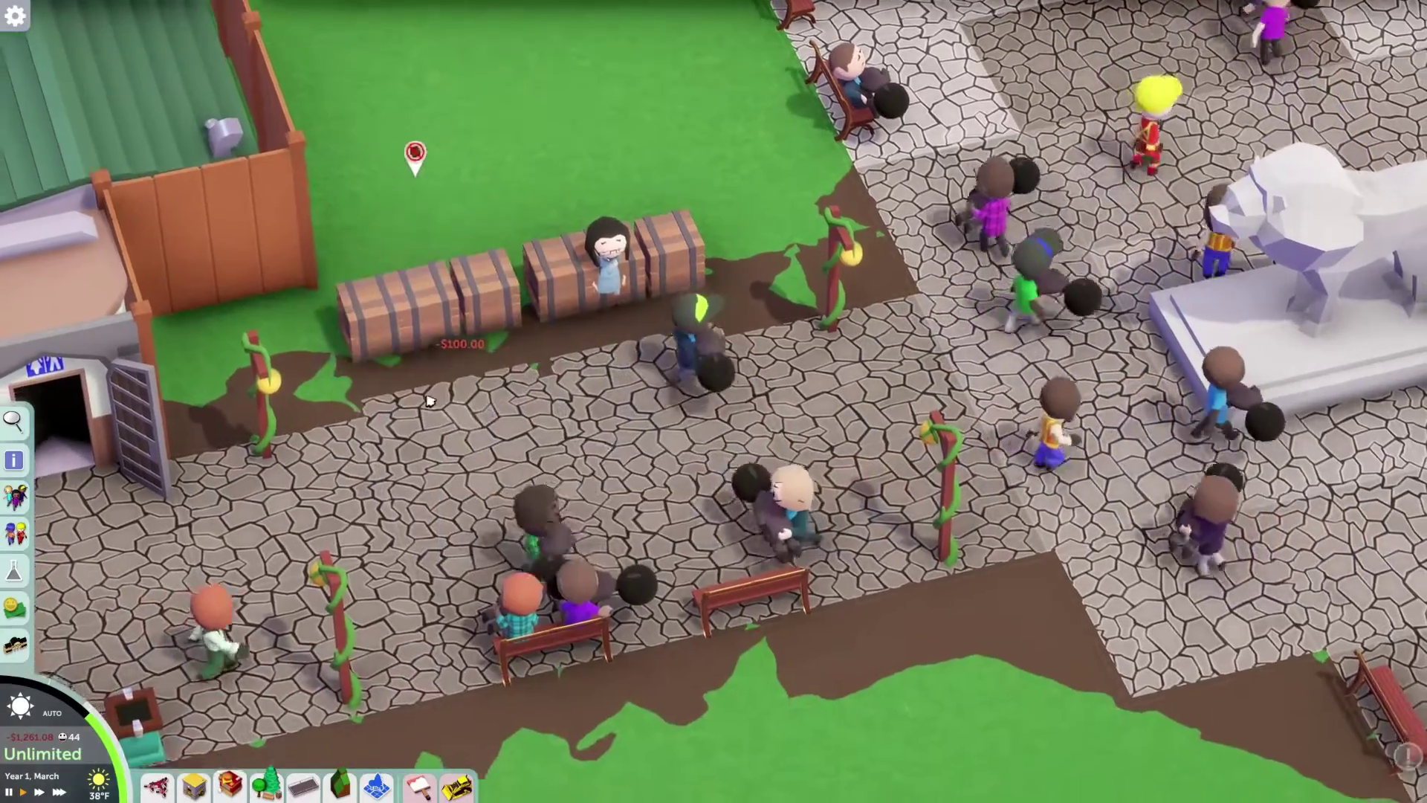
pyautogui.scroll(-1, 660, 340)
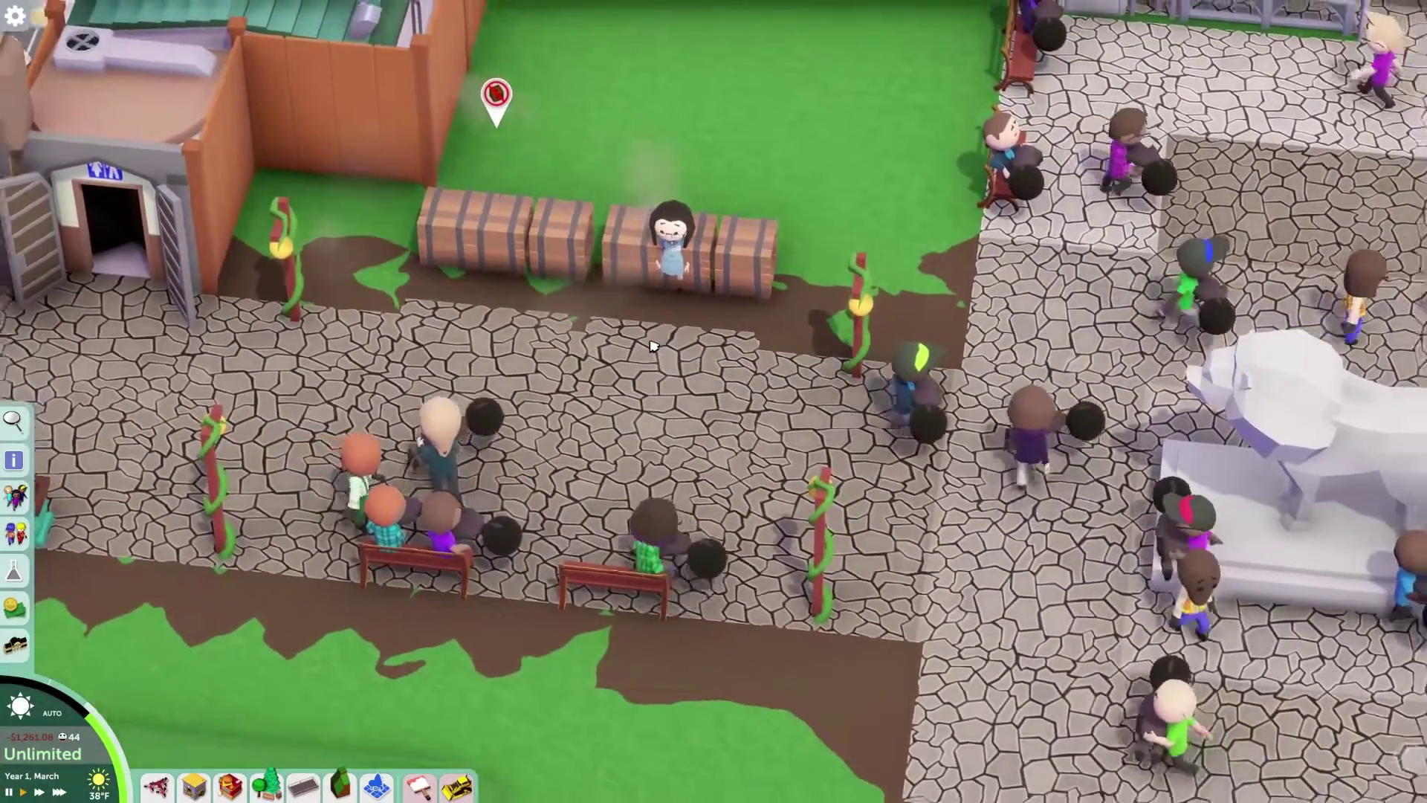
# Open the inventory of the original Crate Shop, examine its Mini Guy product and the surrounding park, and close the shop window.
pyautogui.click(739, 296)
pyautogui.click(797, 352)
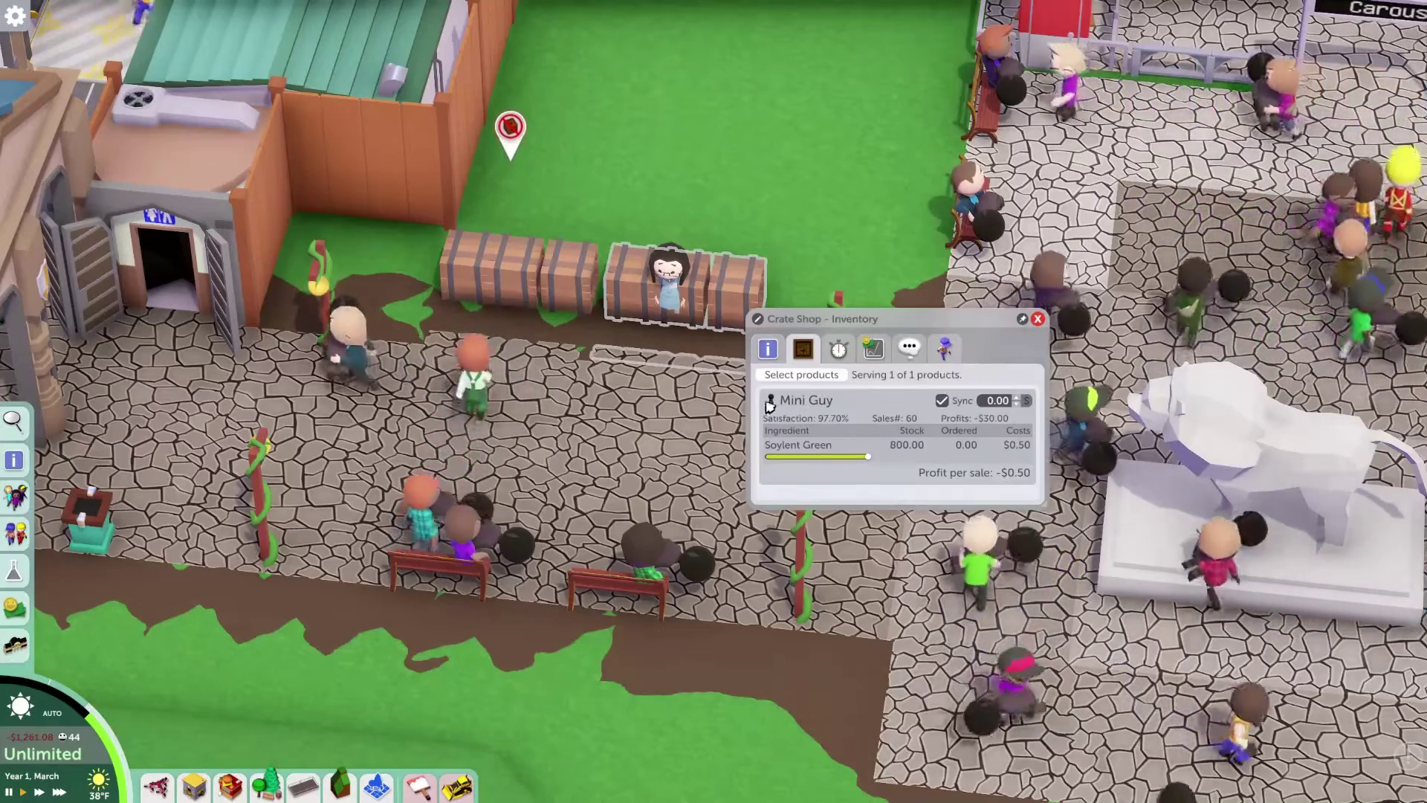
pyautogui.moveTo(803, 405)
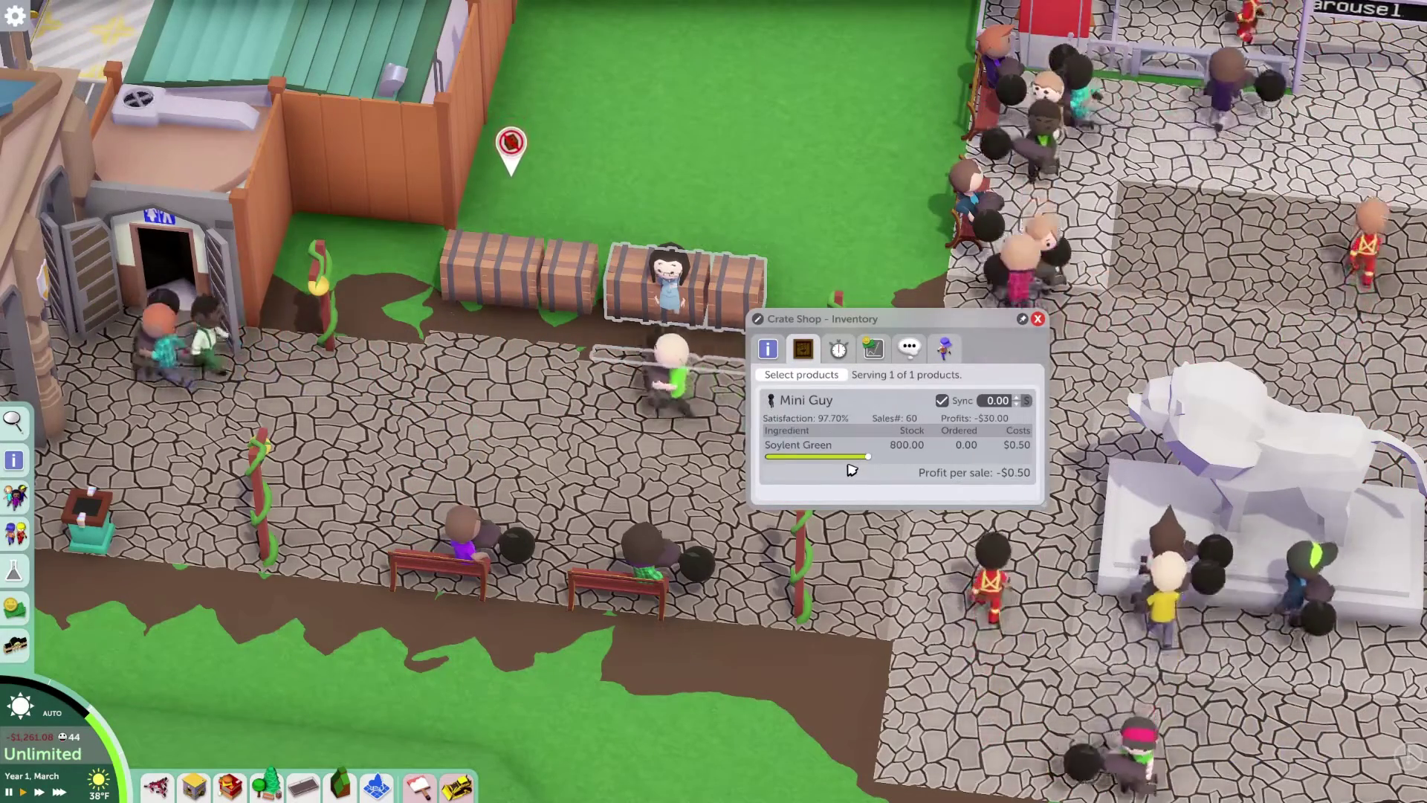
pyautogui.moveTo(740, 380); pyautogui.dragTo(627, 439, button='right')
pyautogui.moveTo(652, 426); pyautogui.dragTo(455, 433, button='middle')
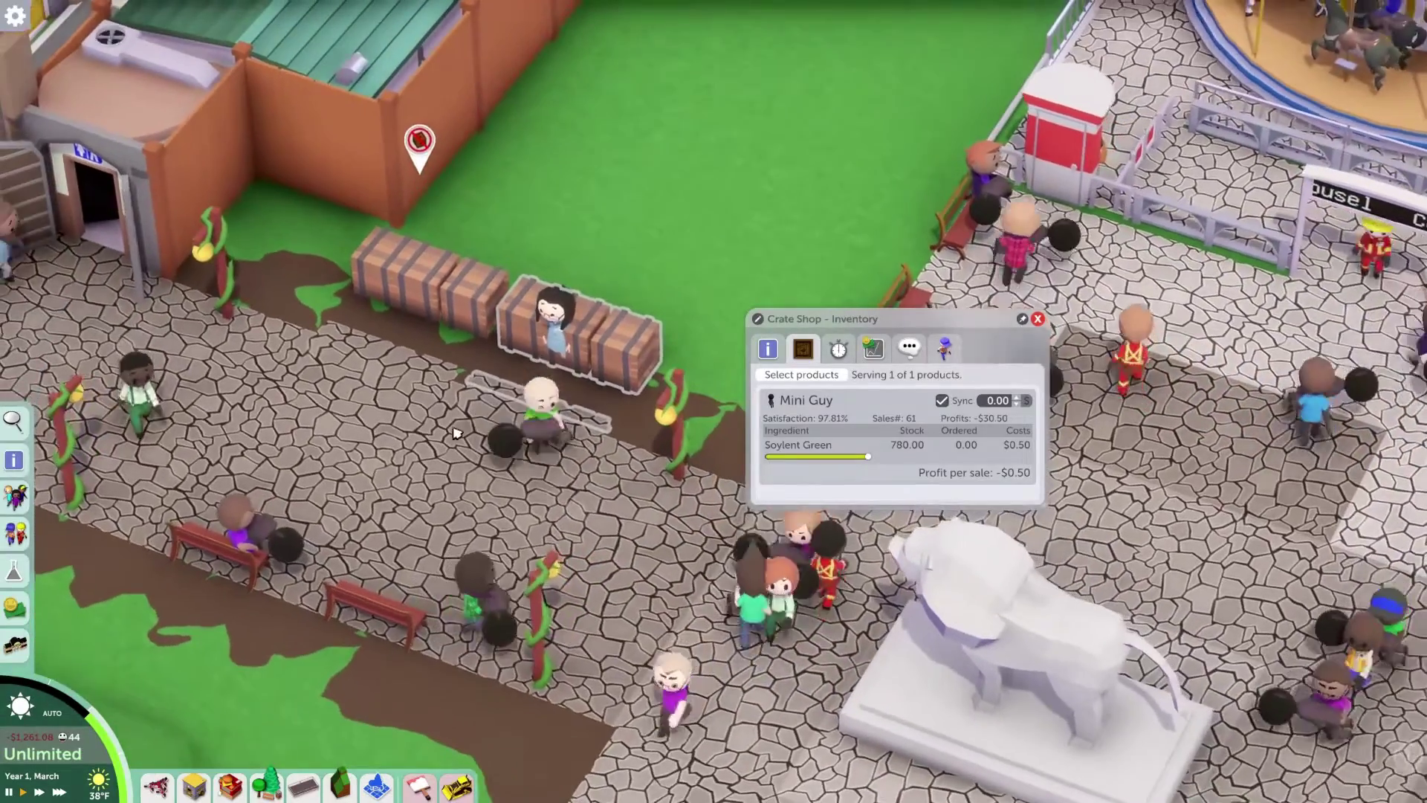
pyautogui.moveTo(867, 457)
pyautogui.mouseDown()
pyautogui.moveTo(785, 464)
pyautogui.moveTo(867, 459)
pyautogui.mouseUp()
pyautogui.scroll(-6, 609, 459)
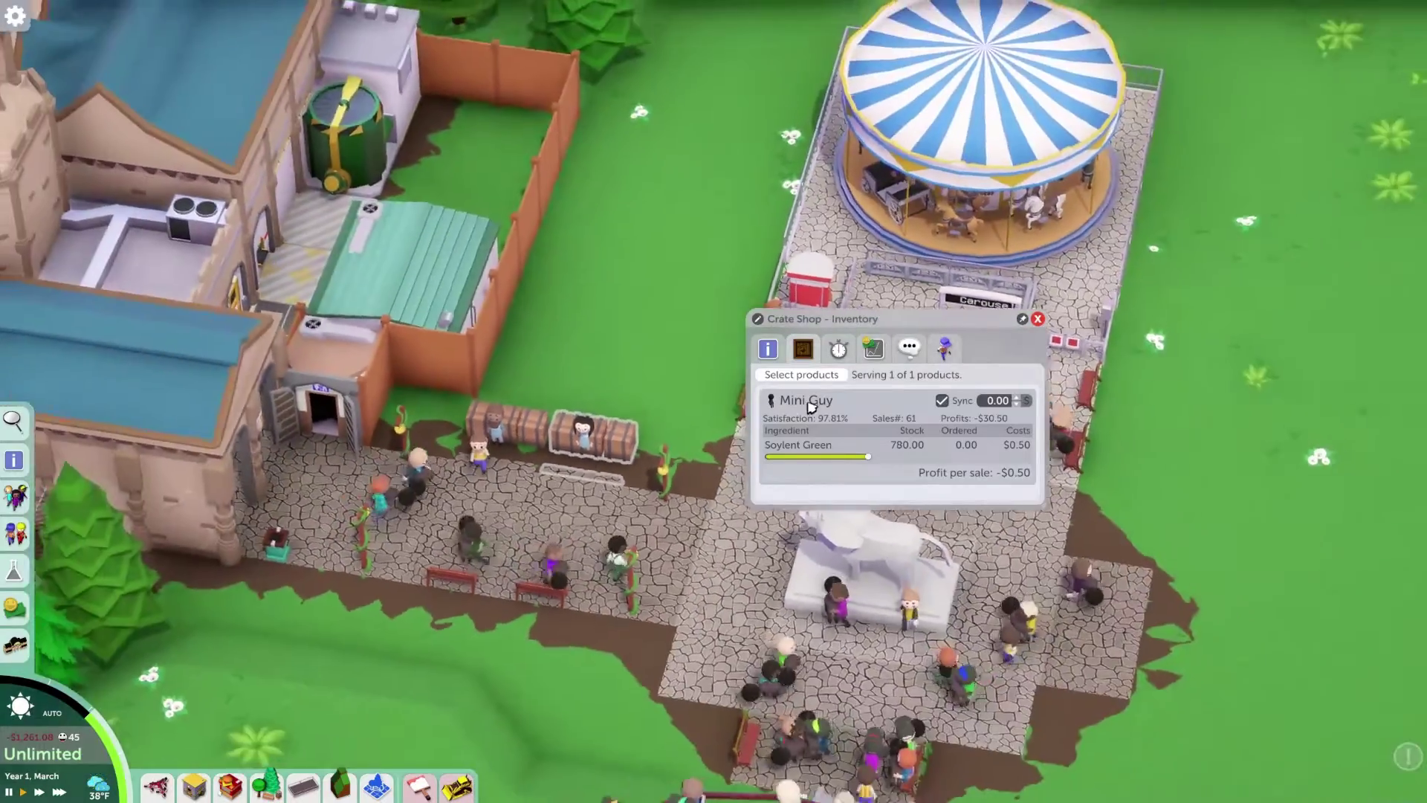
pyautogui.press('e')
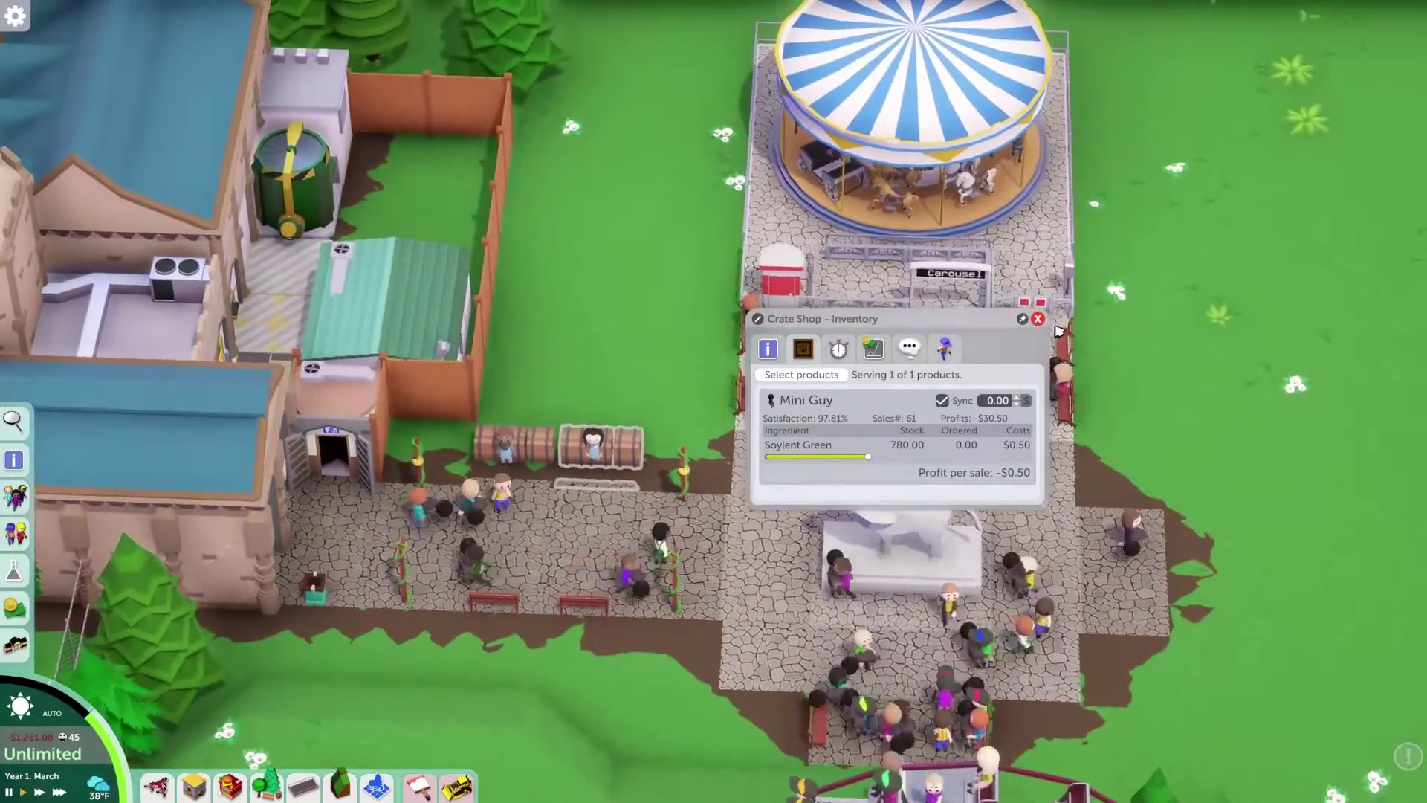
pyautogui.click(1038, 319)
# Recheck the original Crate Shop's info and Mini Guy sales and satisfaction figures, and close its window.
pyautogui.press('e')
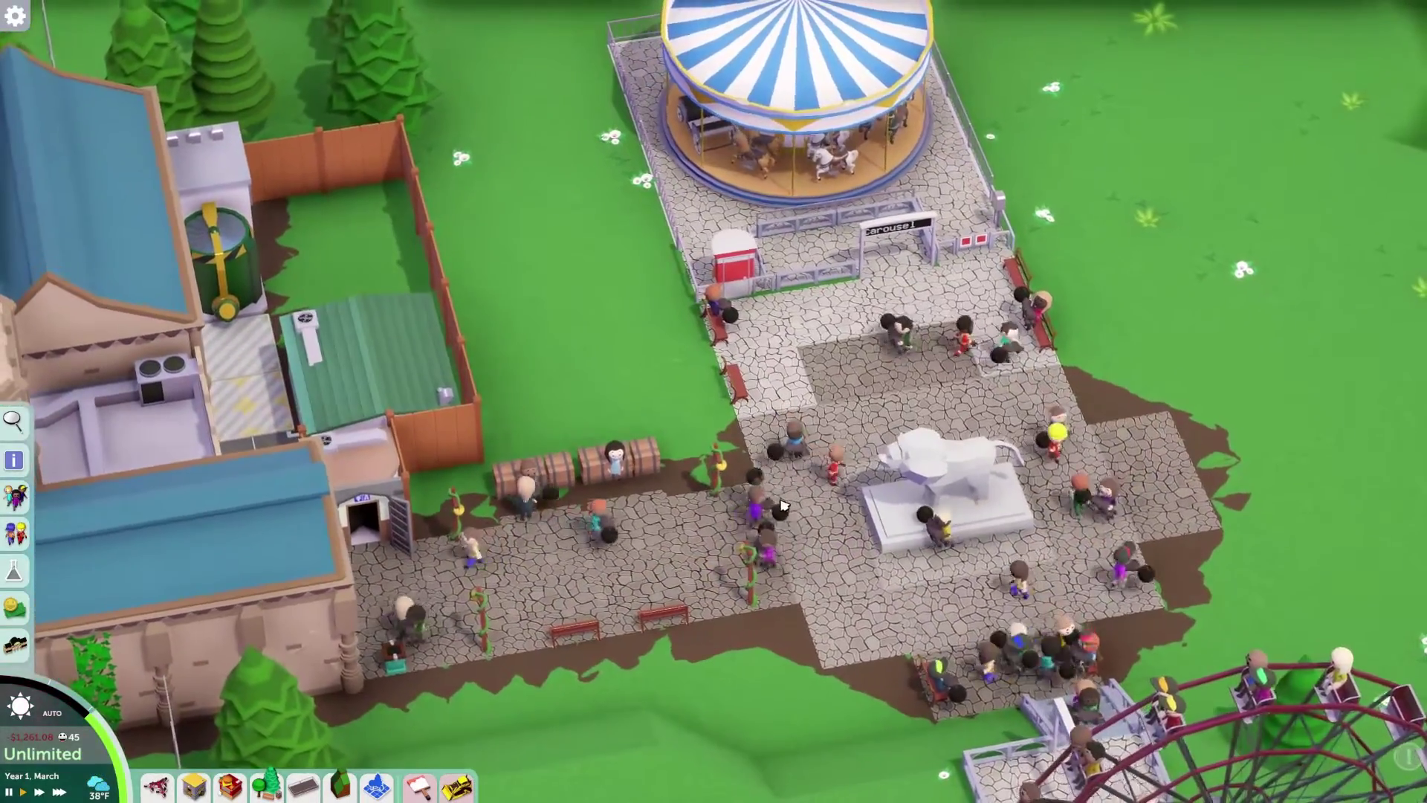
pyautogui.press('d')
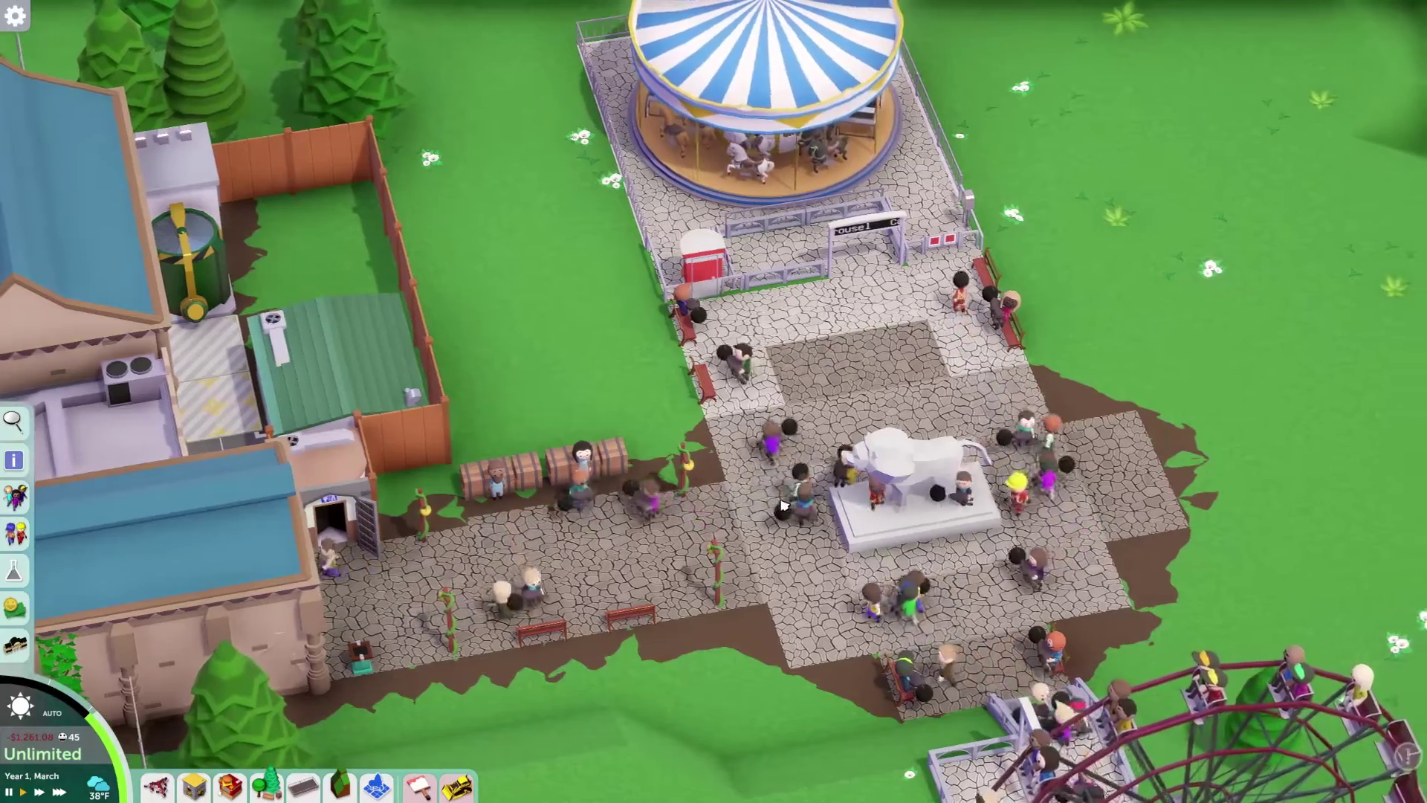
pyautogui.press('q')
pyautogui.scroll(5, 554, 455)
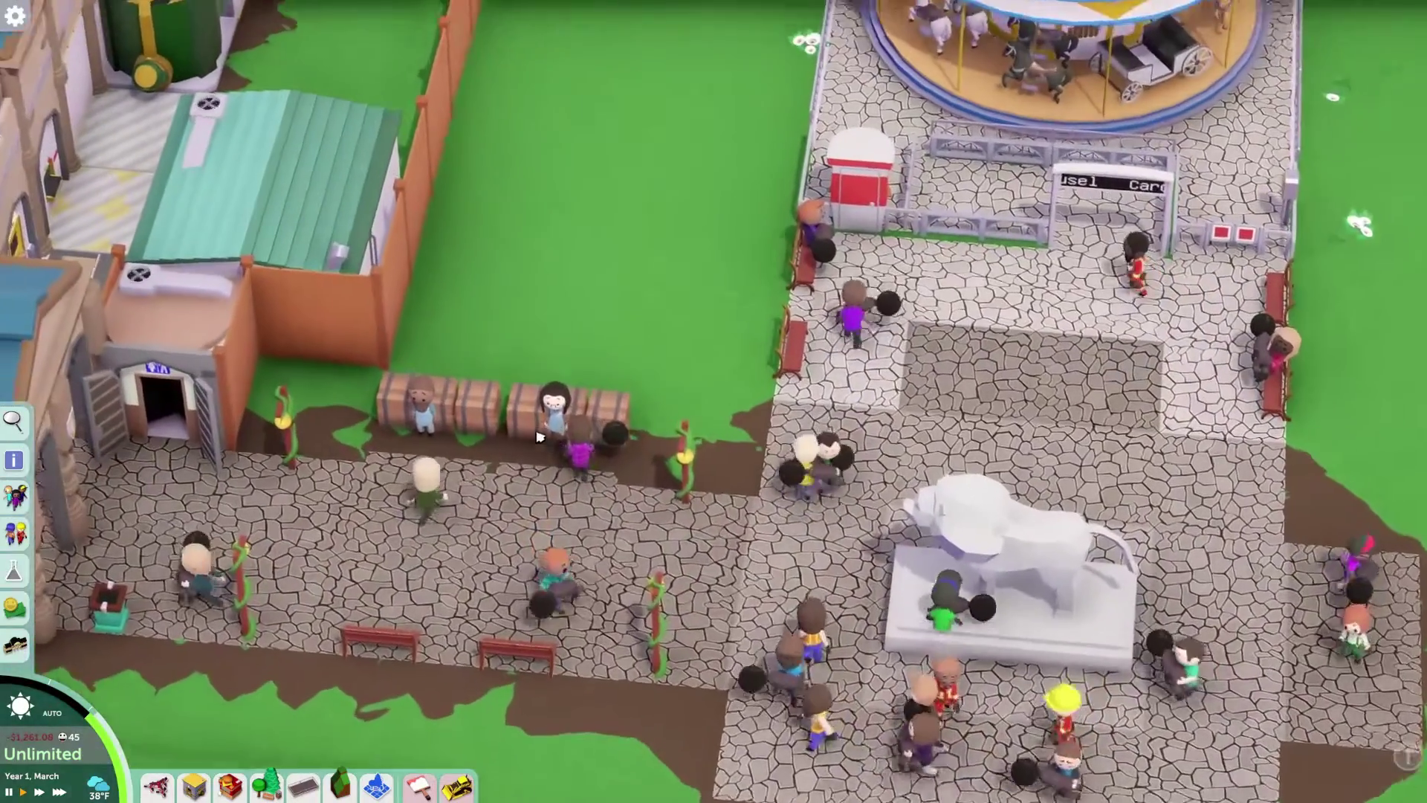
pyautogui.click(556, 438)
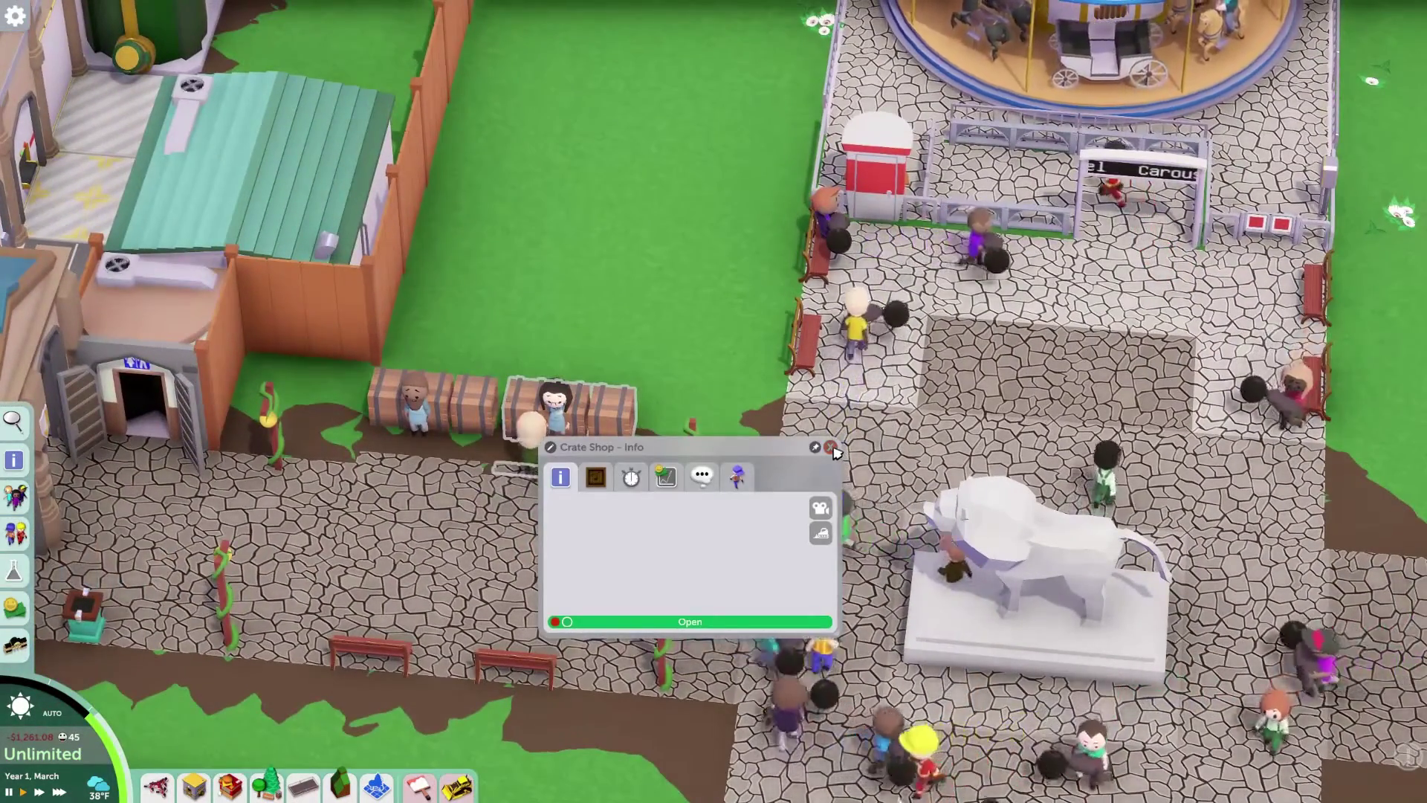
pyautogui.click(601, 486)
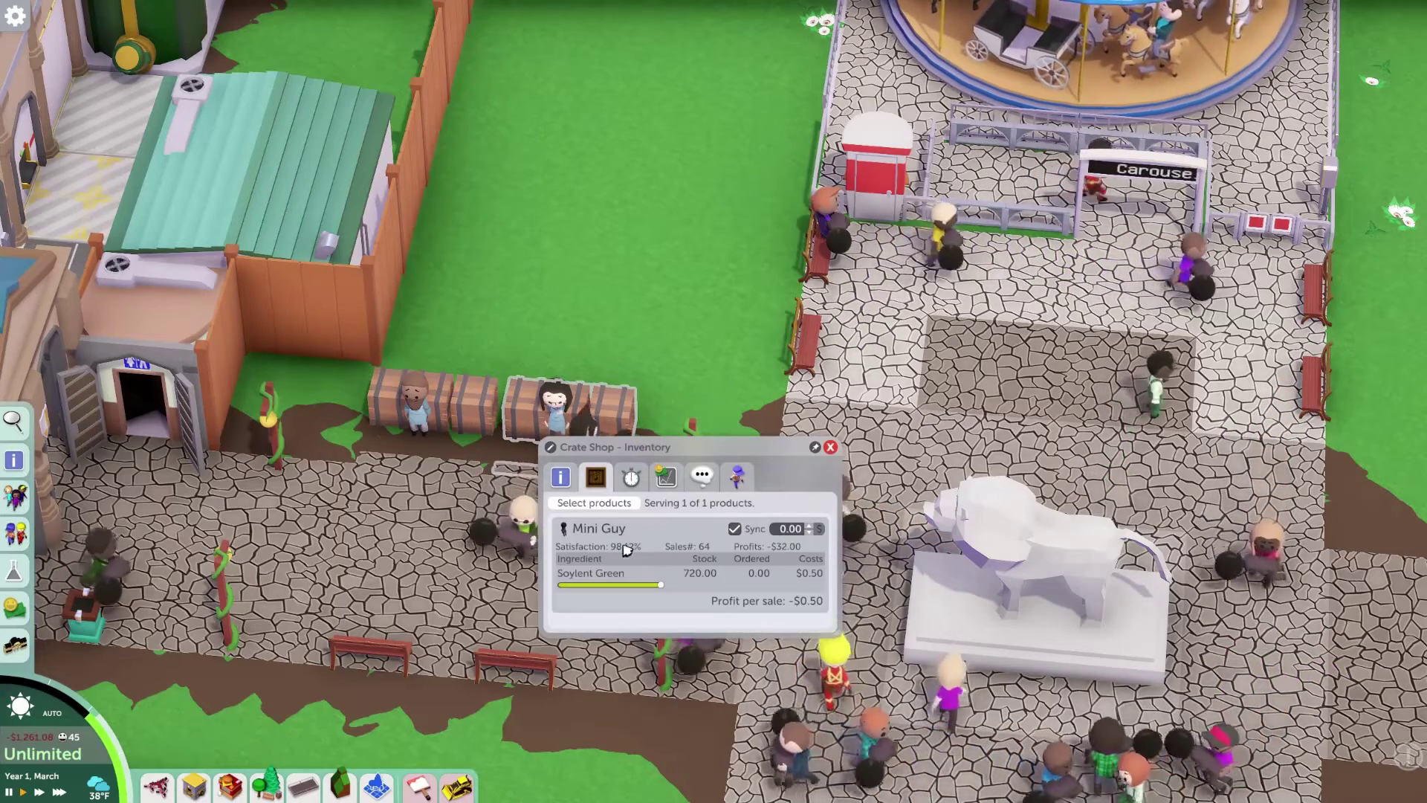
pyautogui.click(833, 447)
# Watch how guests on the path interact with the two crate shops.
pyautogui.scroll(3, 601, 418)
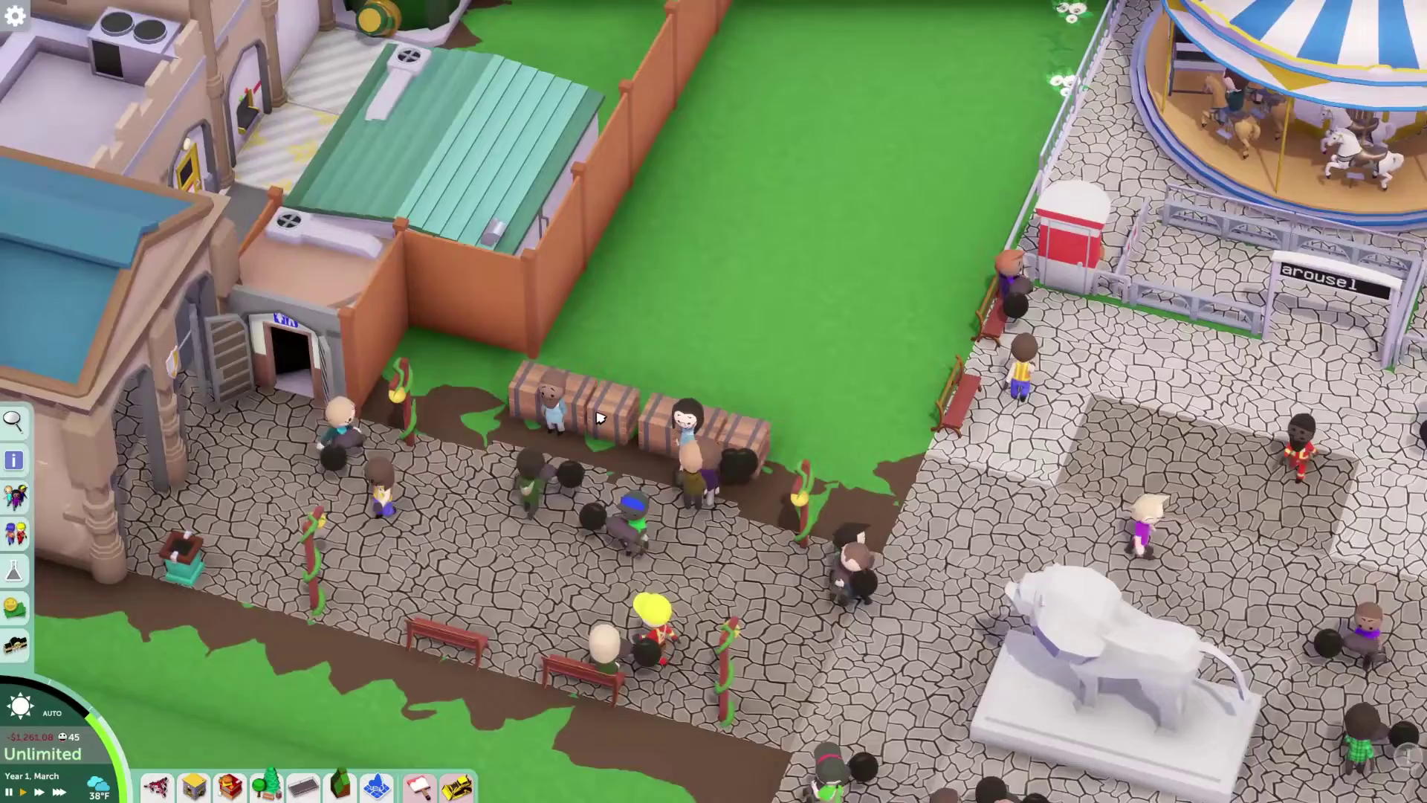
pyautogui.scroll(-1, 599, 418)
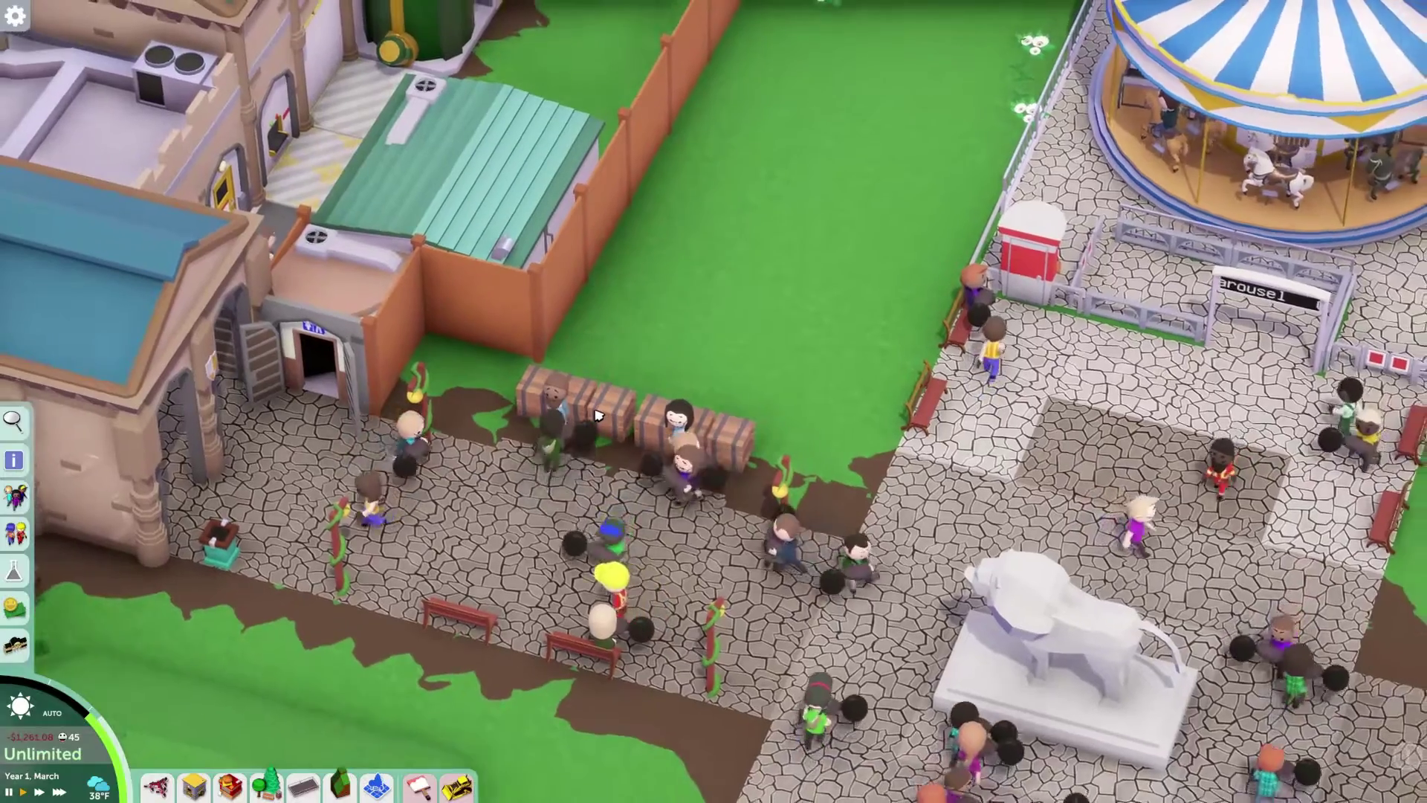
pyautogui.scroll(2, 599, 417)
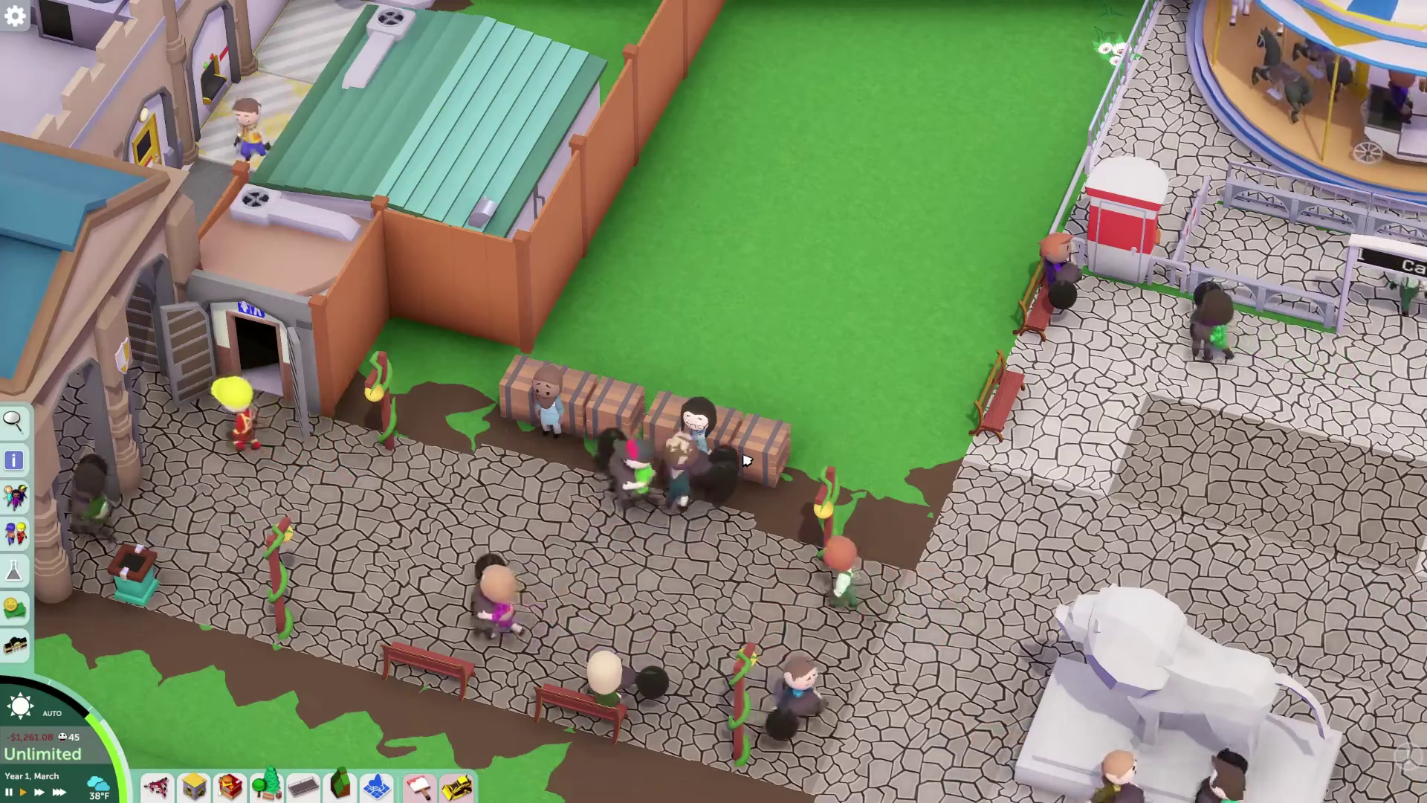
pyautogui.scroll(2, 746, 460)
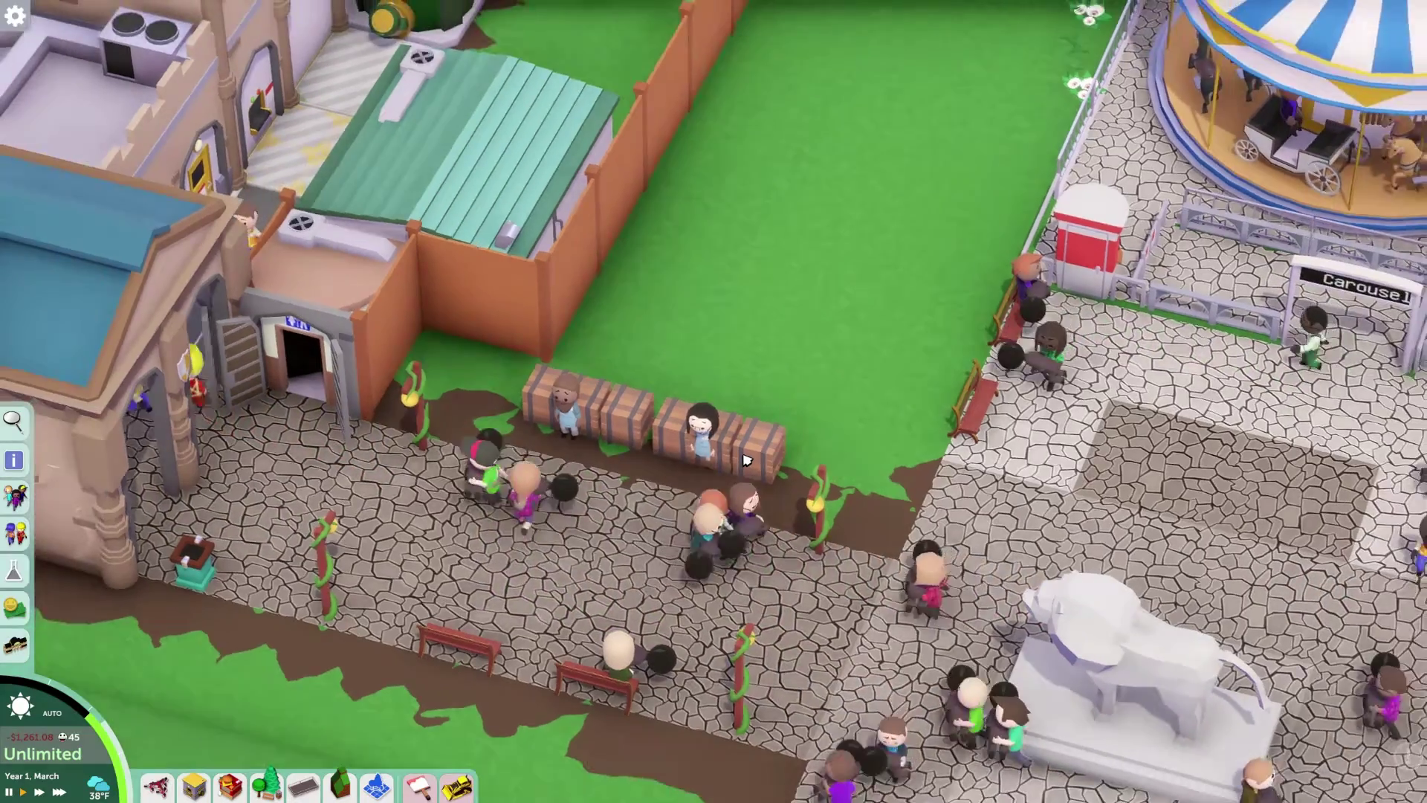
pyautogui.press('e')
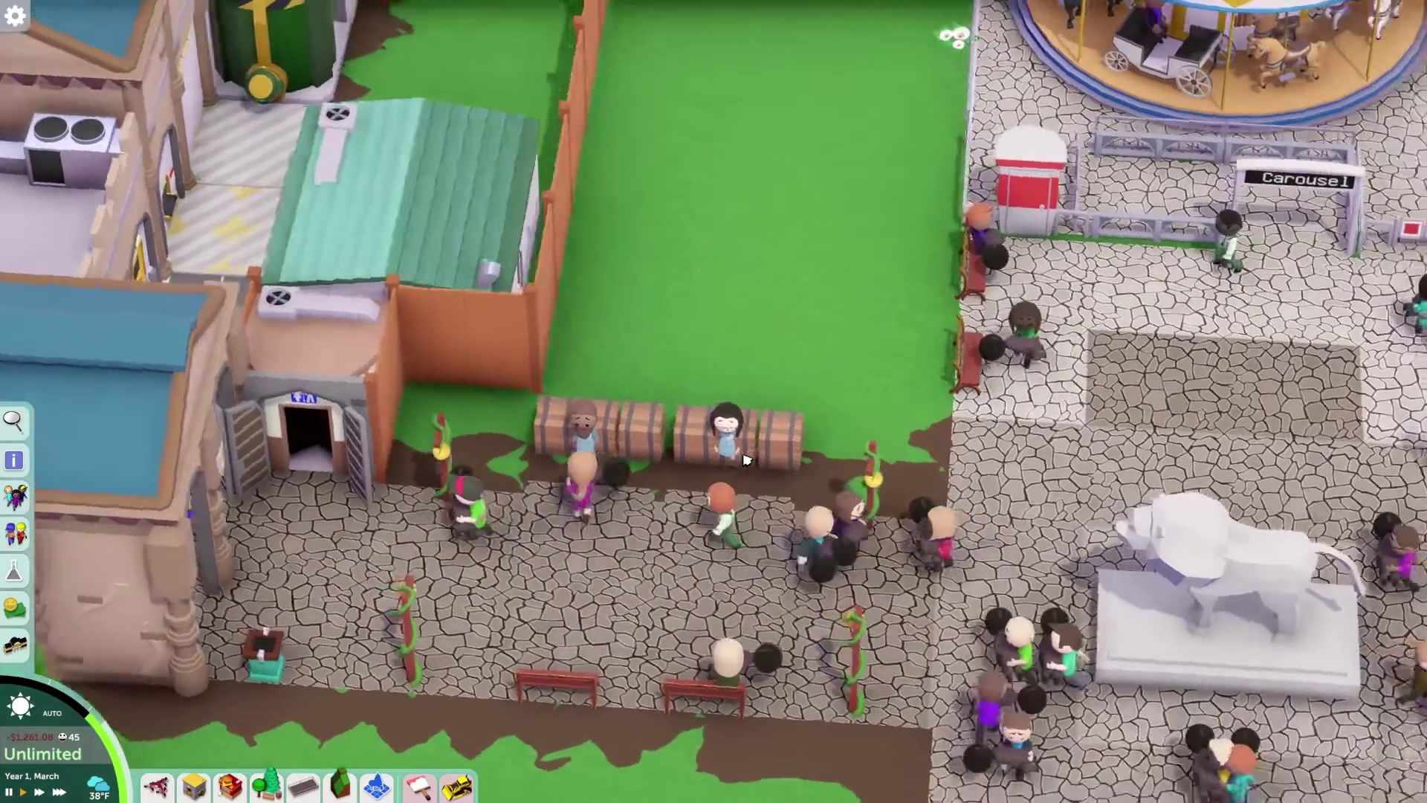
pyautogui.scroll(-2, 747, 460)
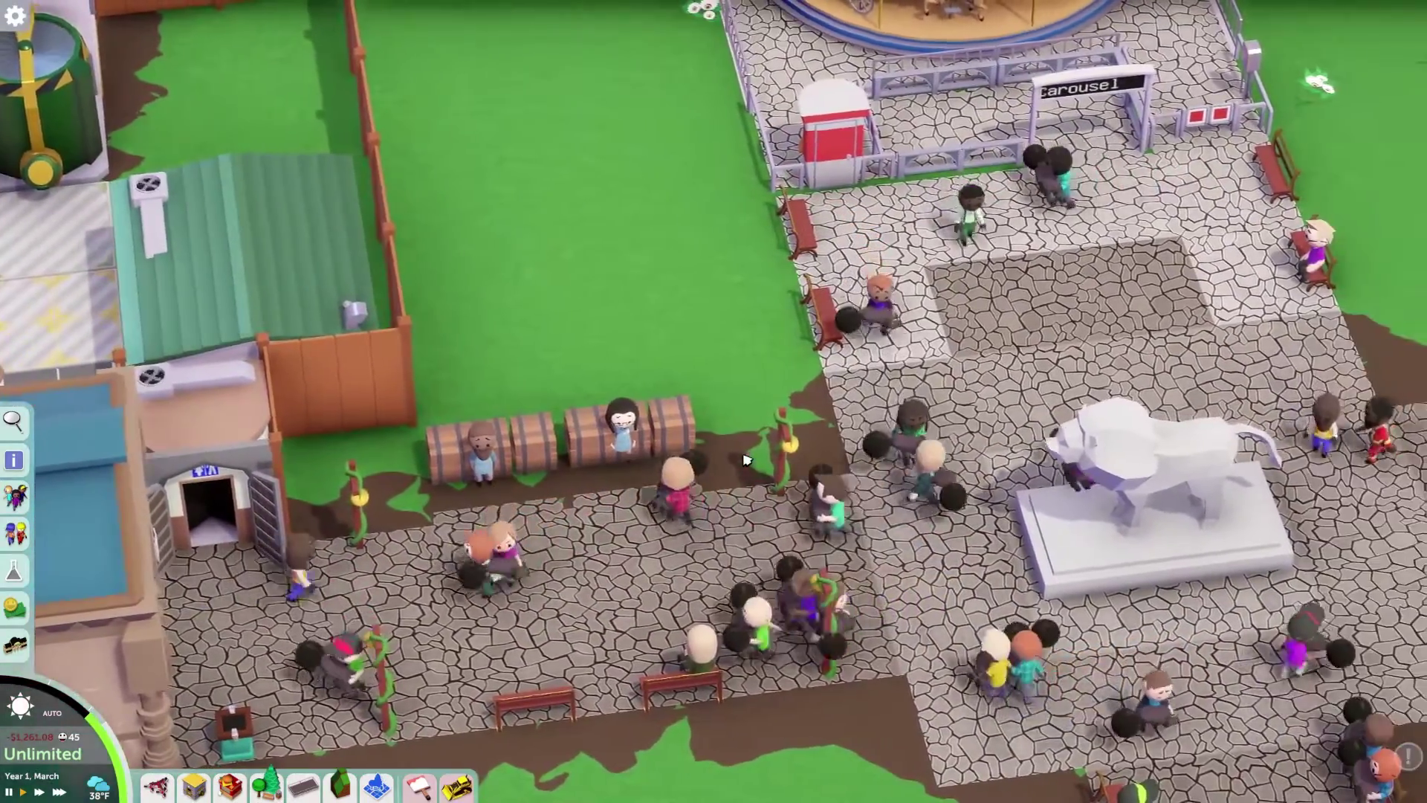
pyautogui.scroll(2, 747, 460)
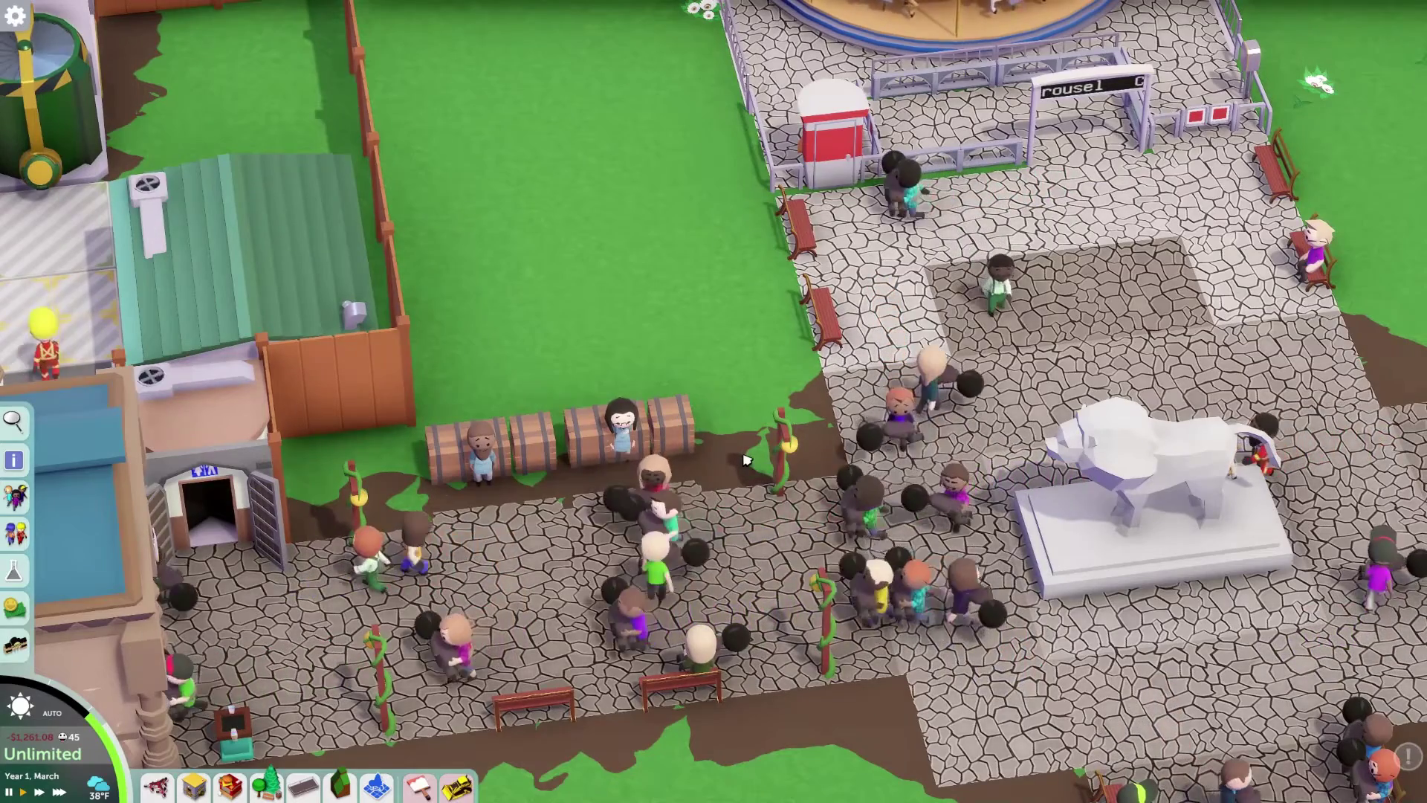
pyautogui.scroll(-2, 746, 460)
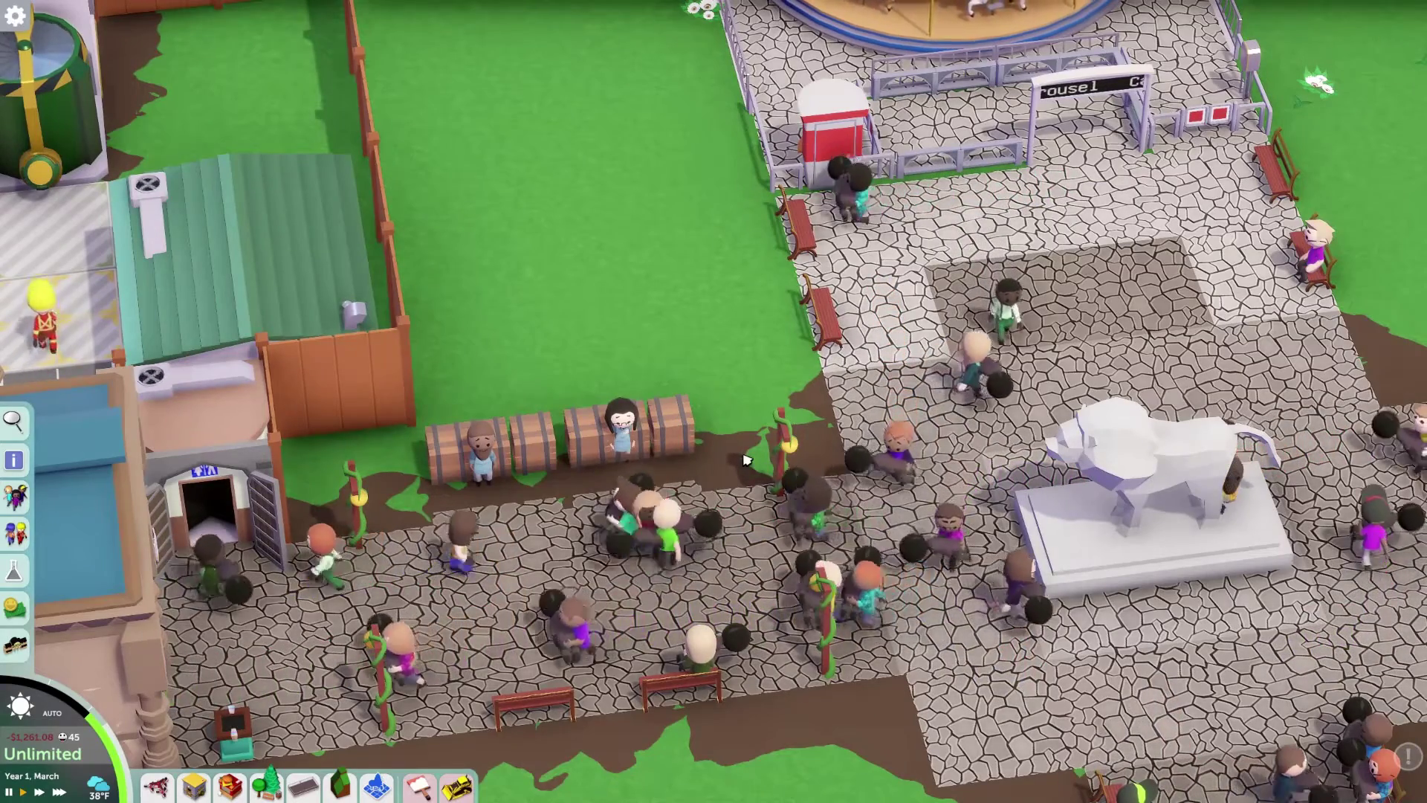
# Leave the game, switch to the Firefox window with the GitHub releases, and show the modding channel's YouTube About page.
pyautogui.press('Escape')
pyautogui.hotkey('alt', 'Tab')
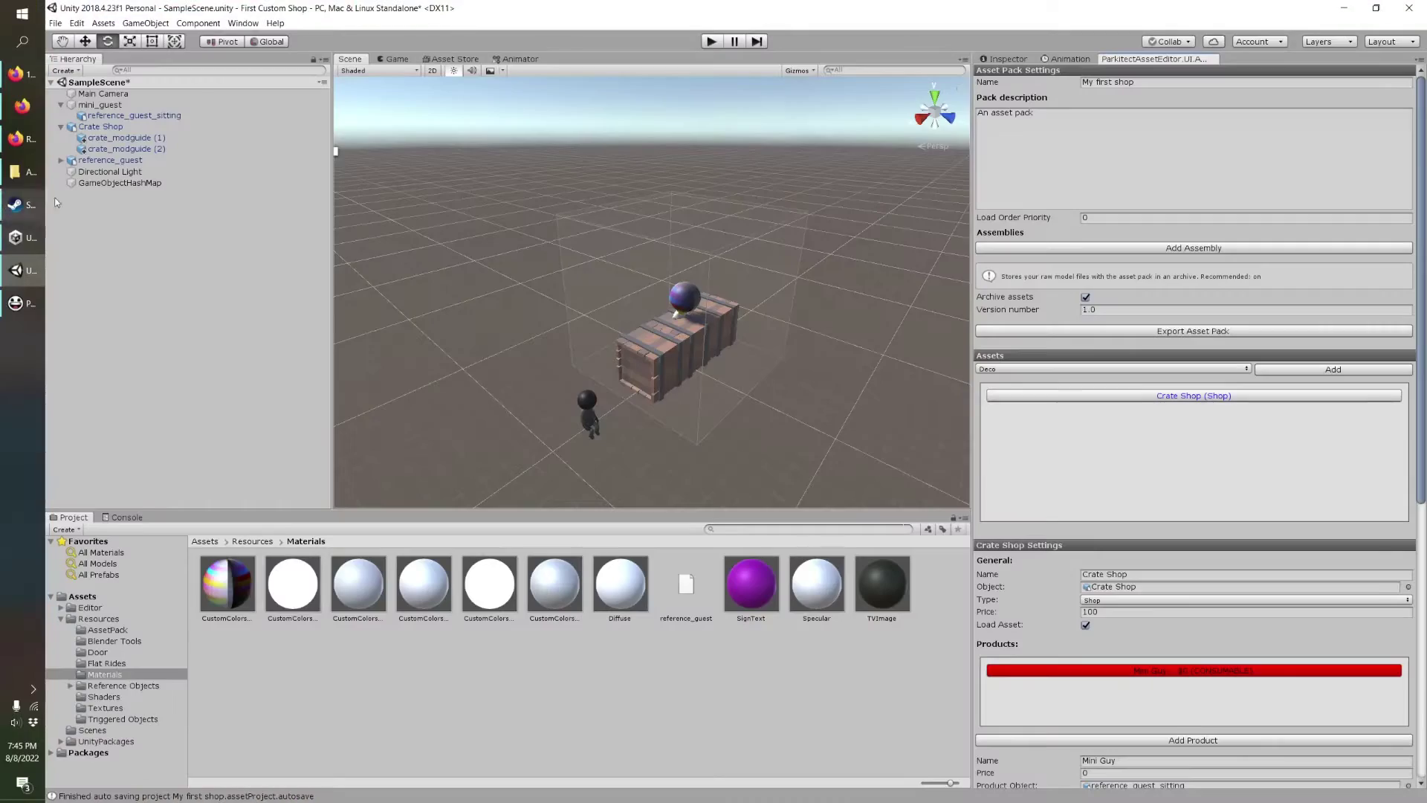
pyautogui.moveTo(3, 140)
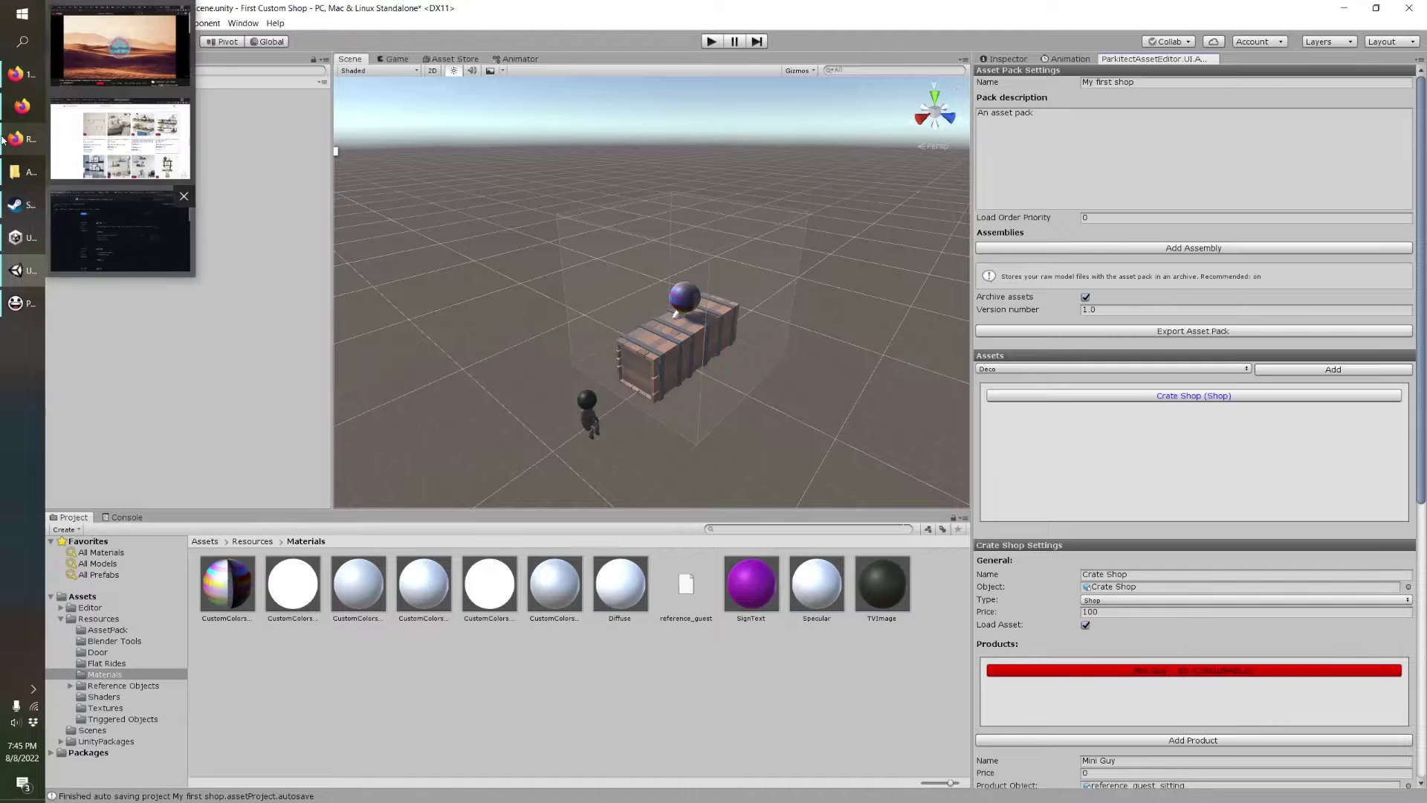
pyautogui.click(97, 216)
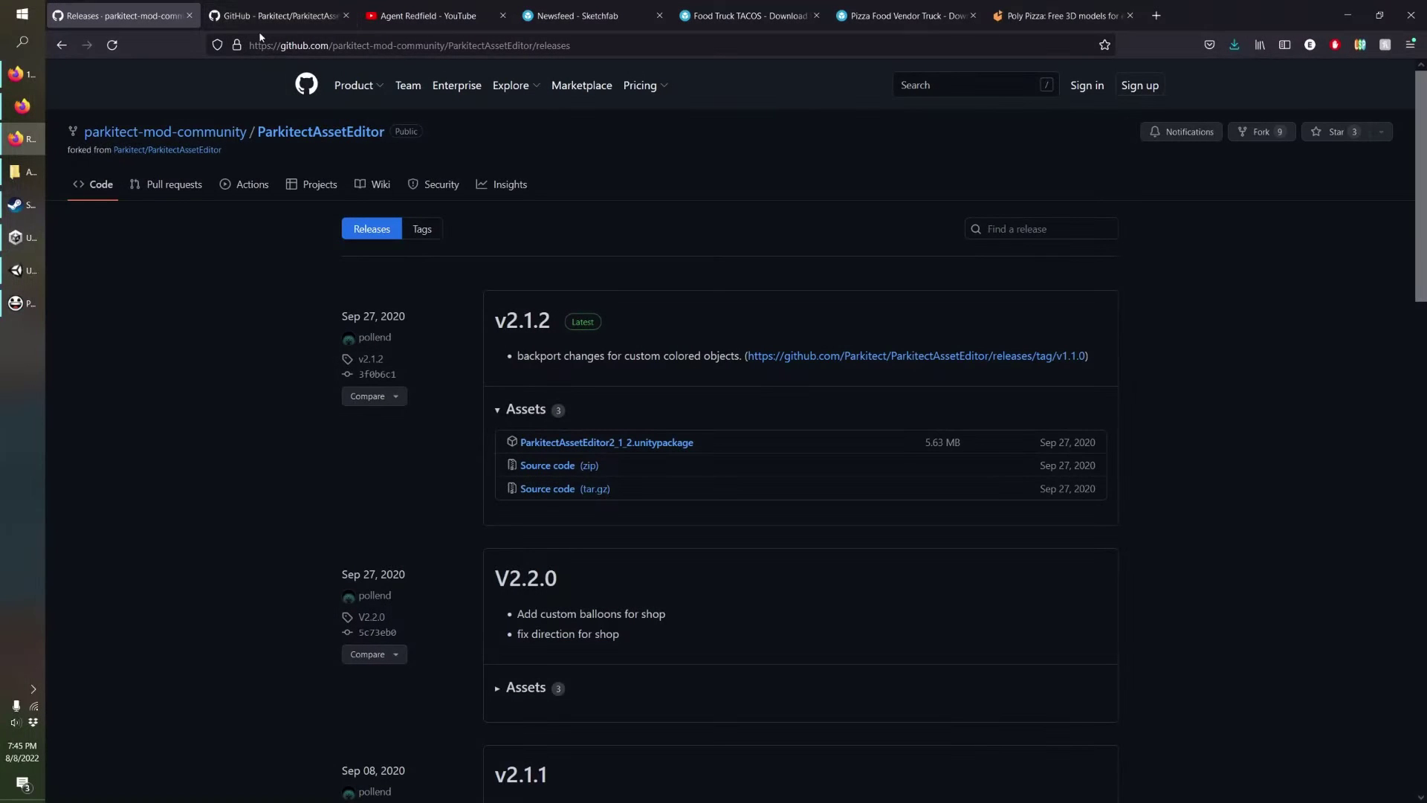
pyautogui.click(439, 6)
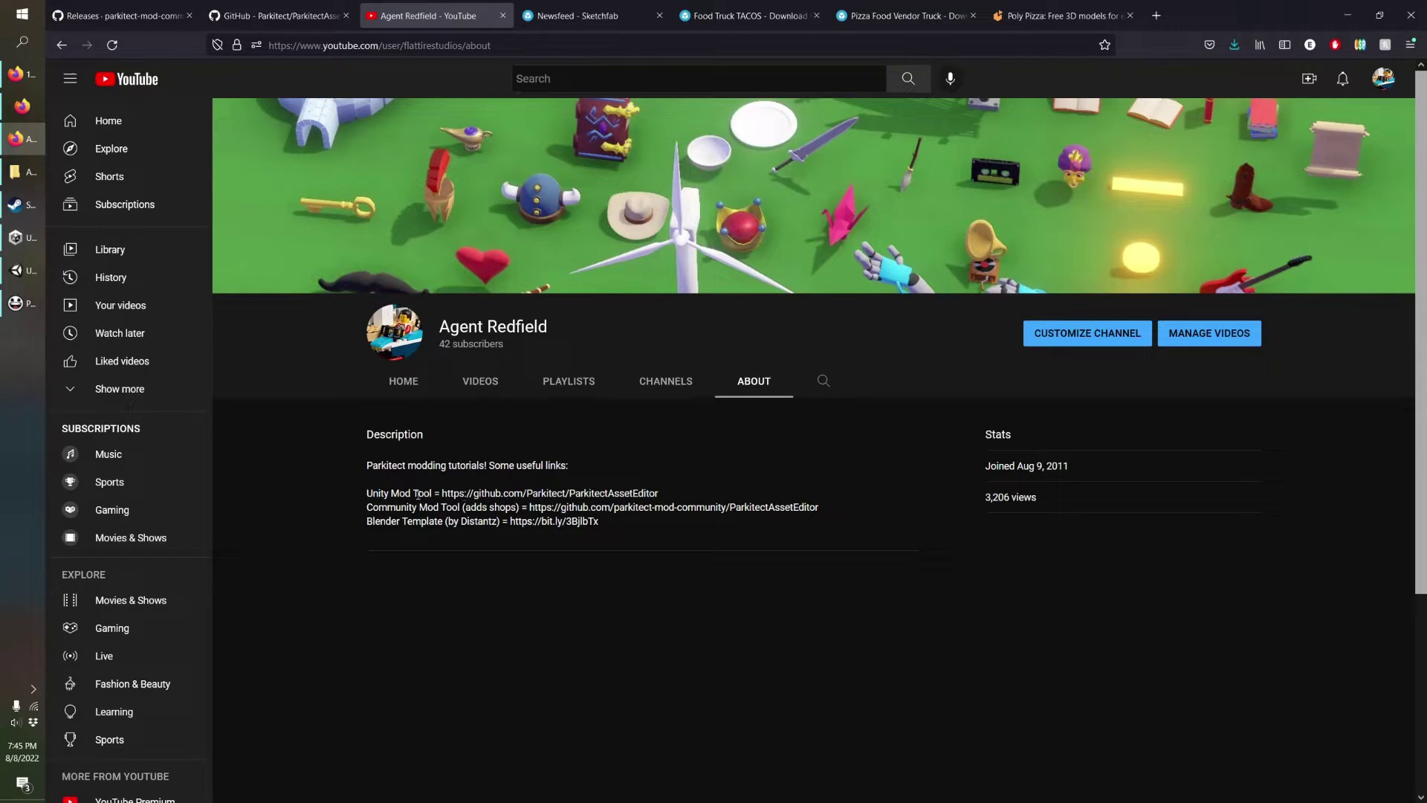
# Highlight the Unity Mod Tool link and the Community Mod Tool link in the channel description.
pyautogui.moveTo(366, 497); pyautogui.dragTo(443, 494)
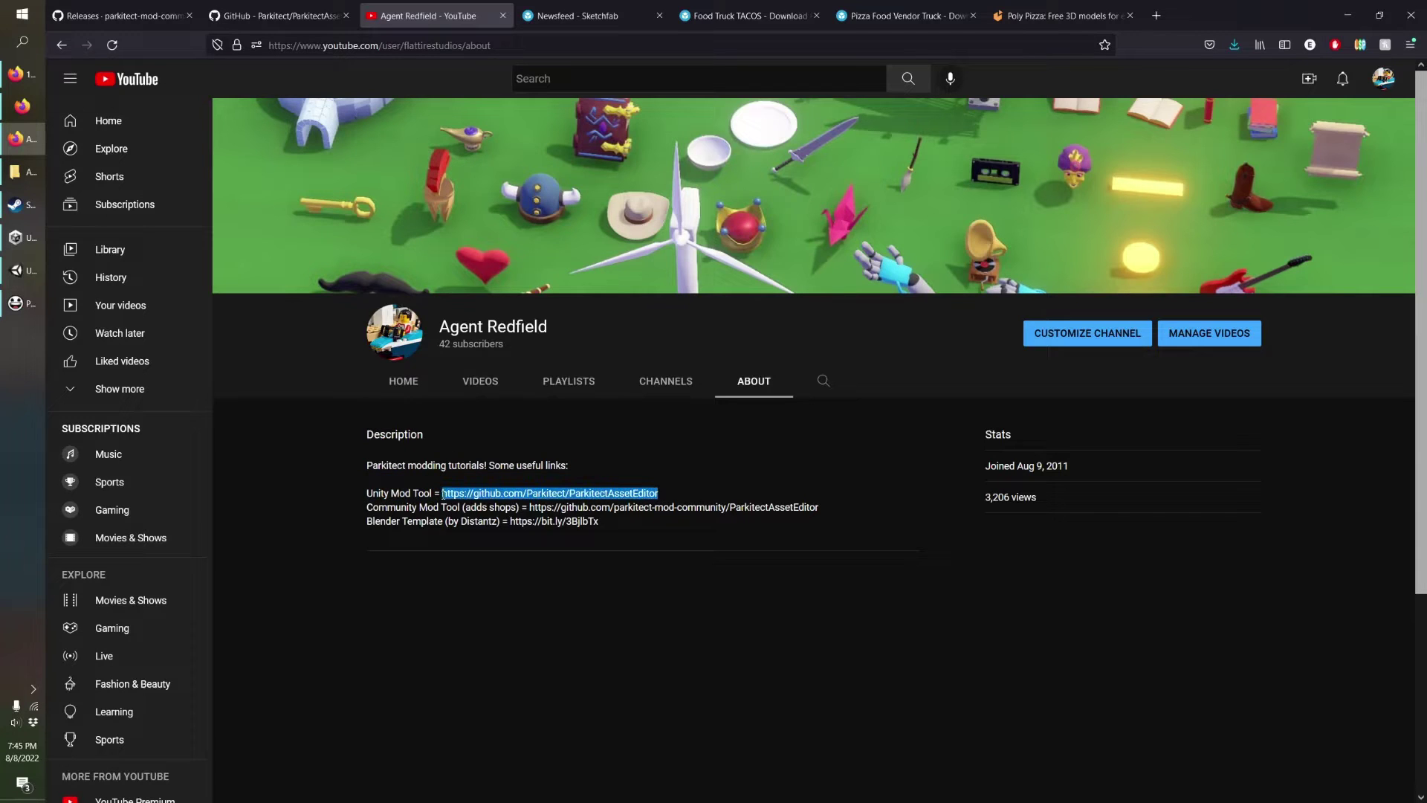
pyautogui.click(824, 510)
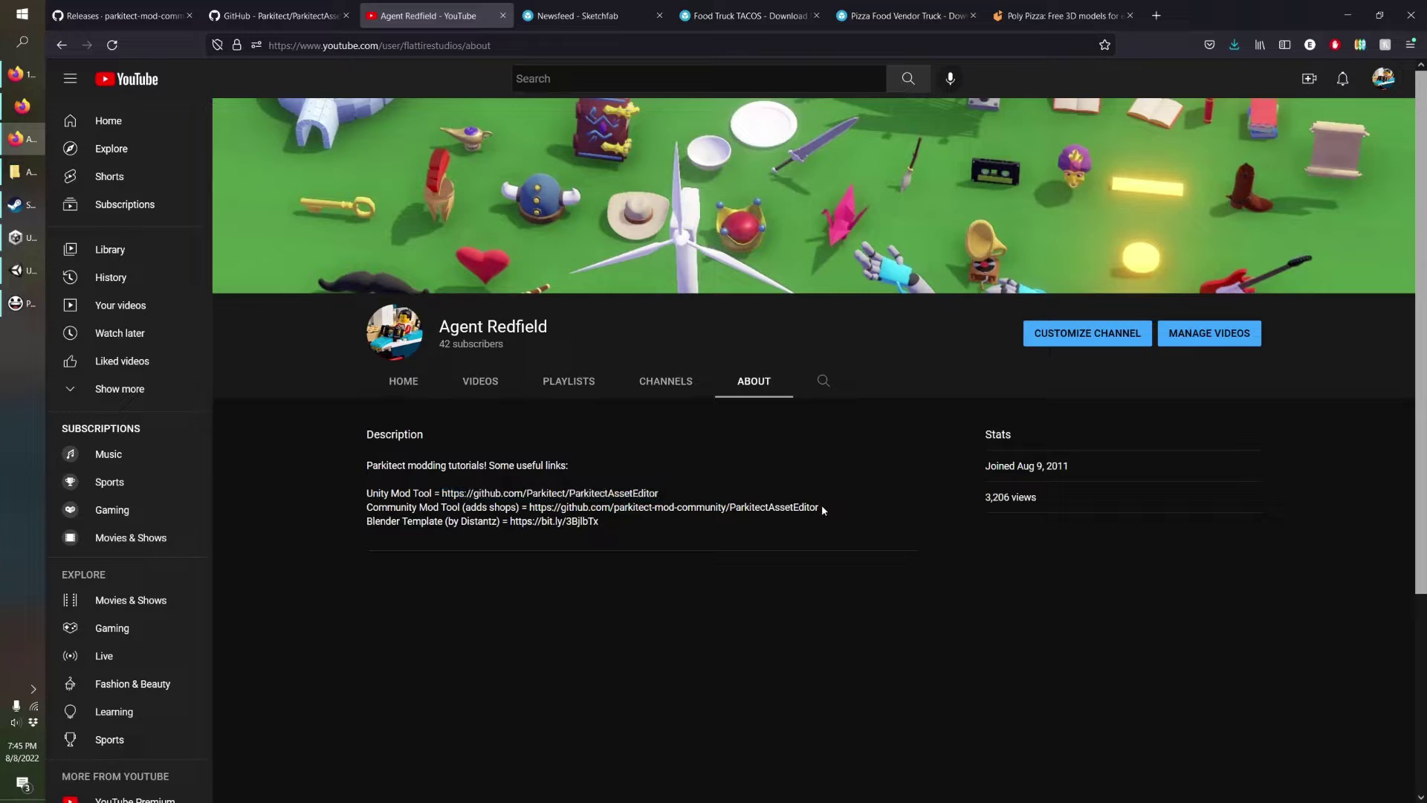
pyautogui.moveTo(824, 510); pyautogui.dragTo(514, 512)
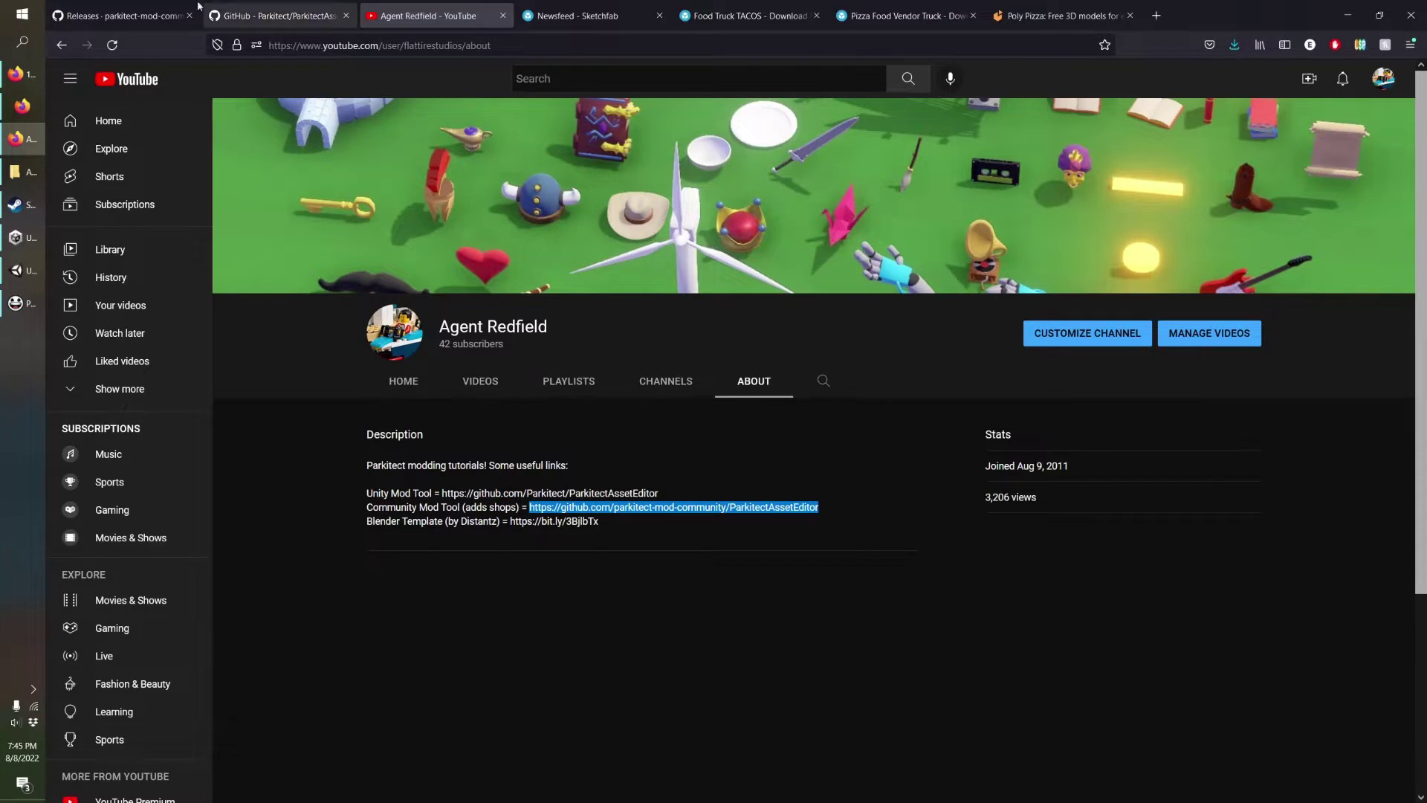
# Compare the community fork's ParkitectAssetEditor repository page and readme with the official Parkitect repository on GitHub.
pyautogui.click(136, 9)
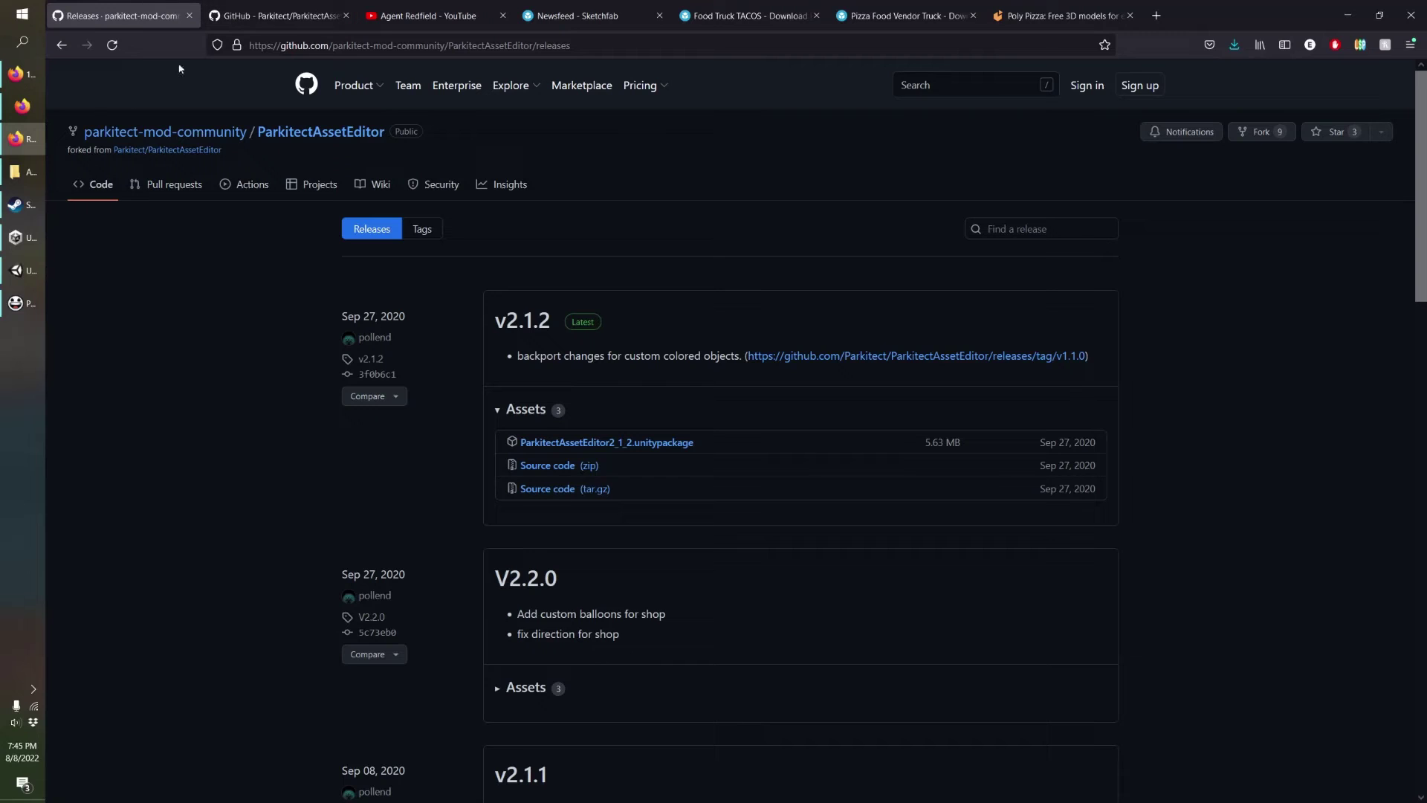
pyautogui.click(62, 45)
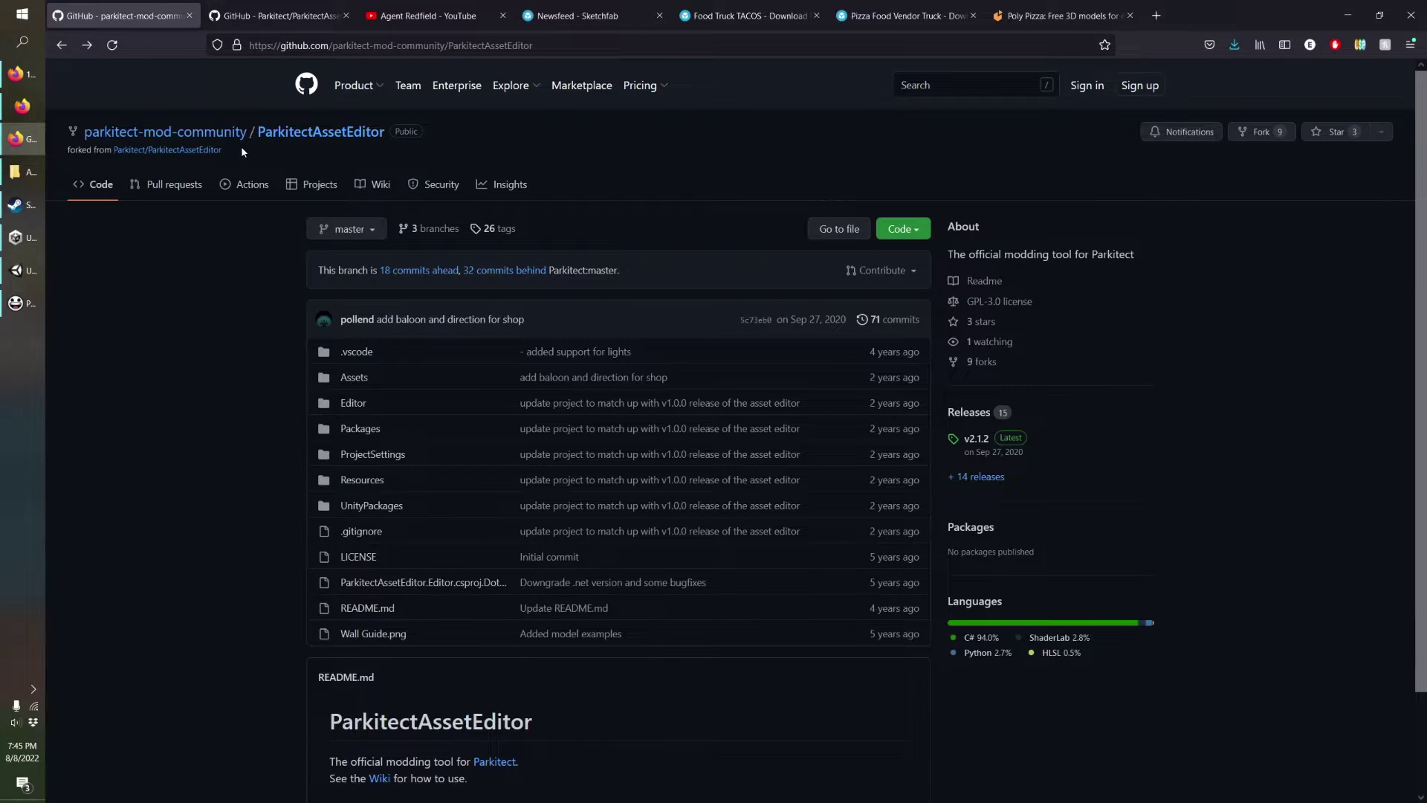
pyautogui.click(312, 8)
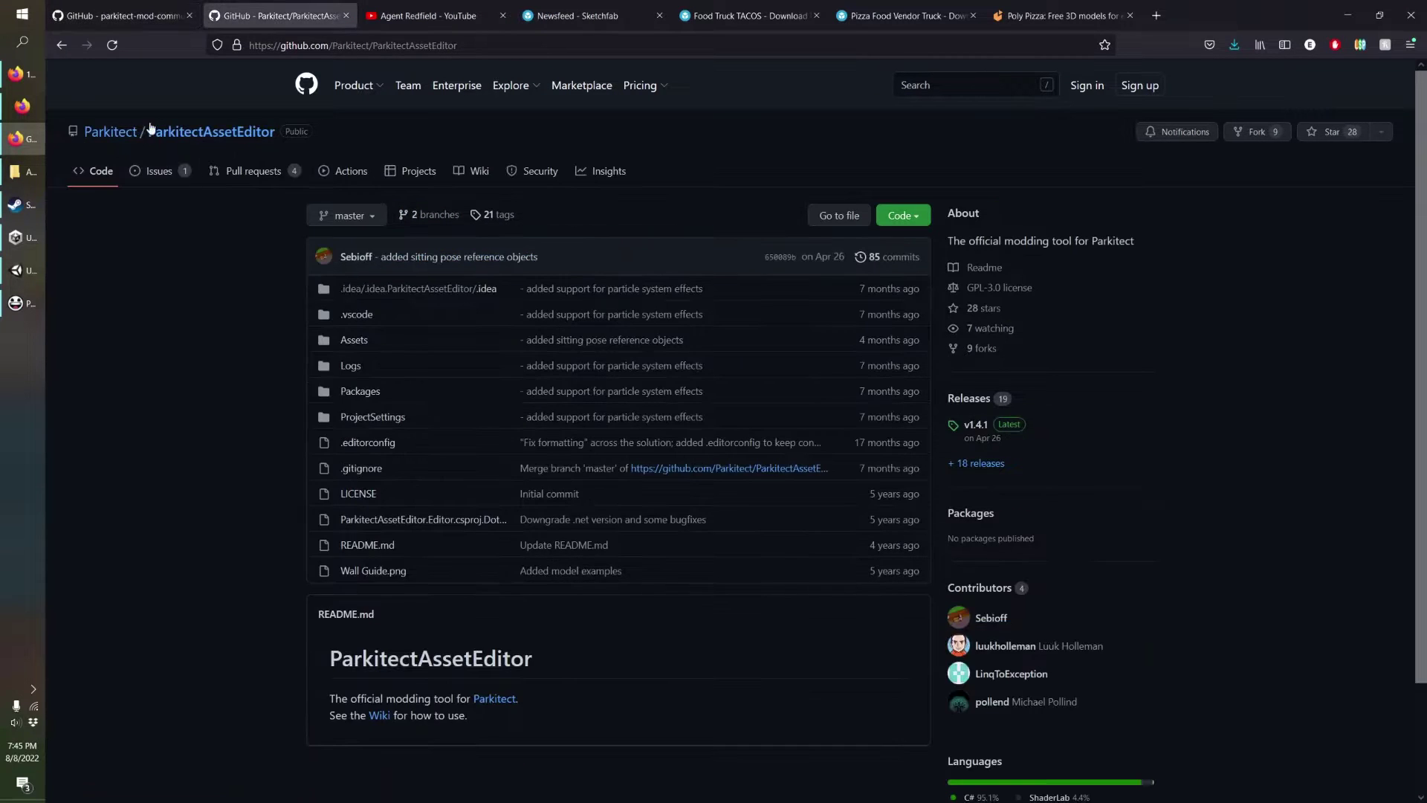
pyautogui.click(123, 11)
pyautogui.moveTo(334, 761); pyautogui.dragTo(433, 761)
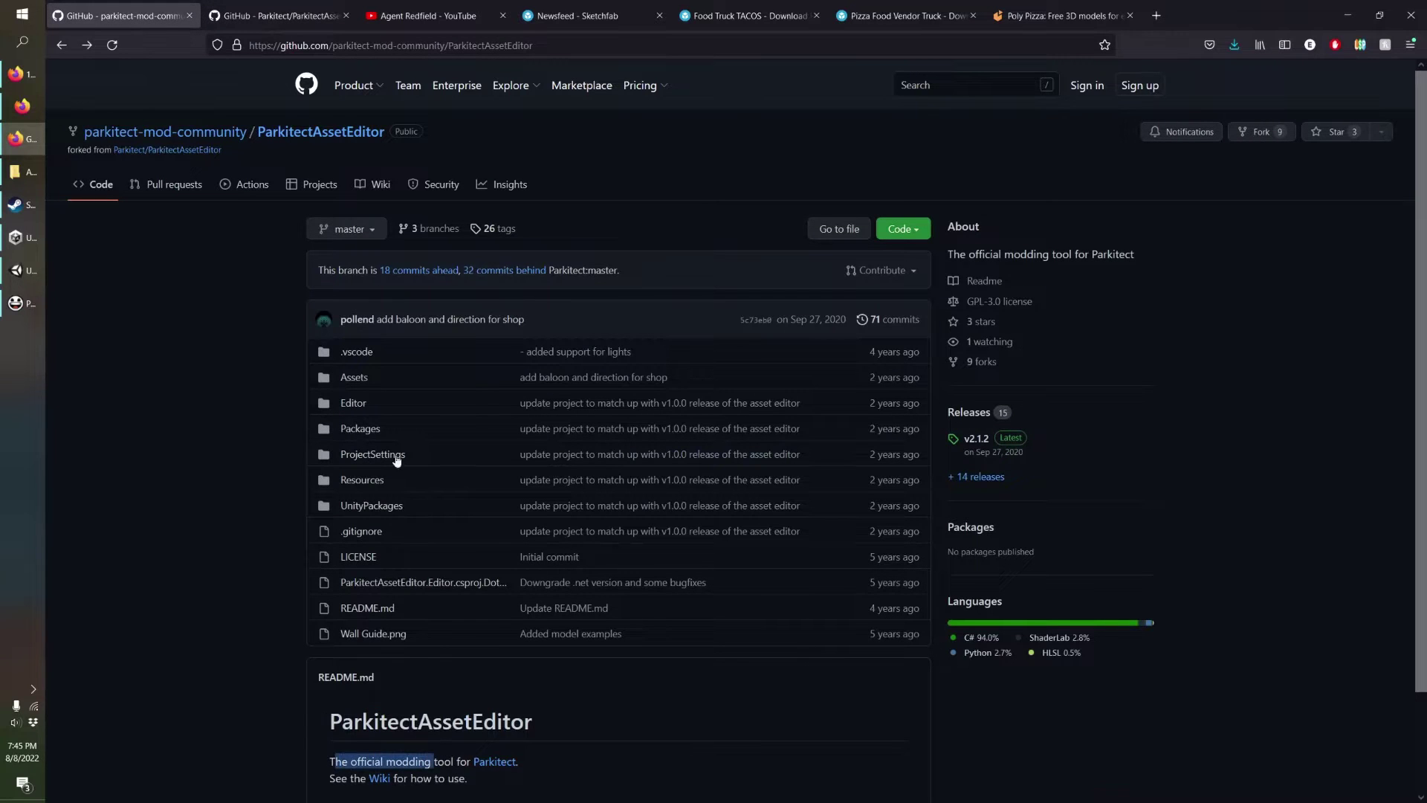
pyautogui.click(264, 10)
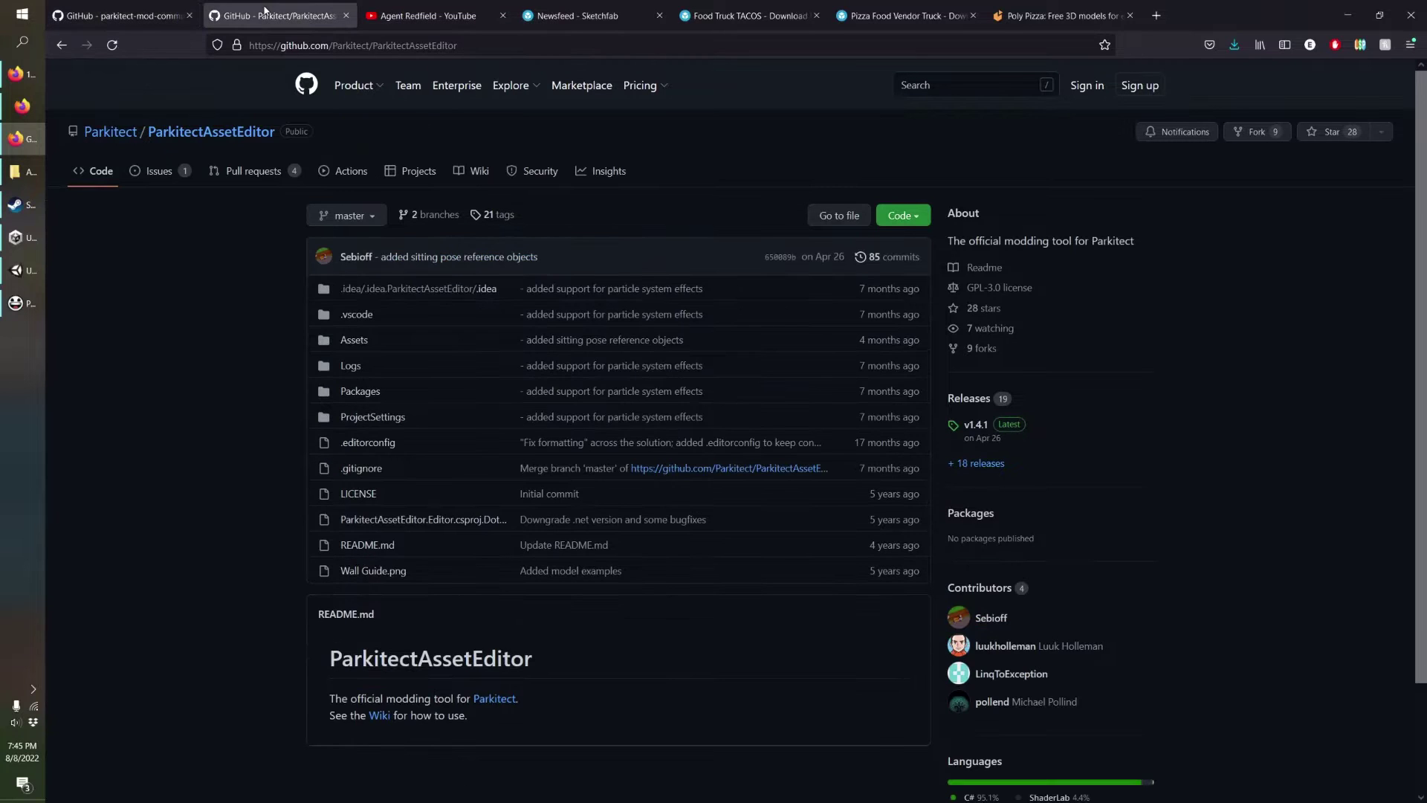
# Open the full releases list of the parkitect-mod-community/ParkitectAssetEditor repository.
pyautogui.click(145, 14)
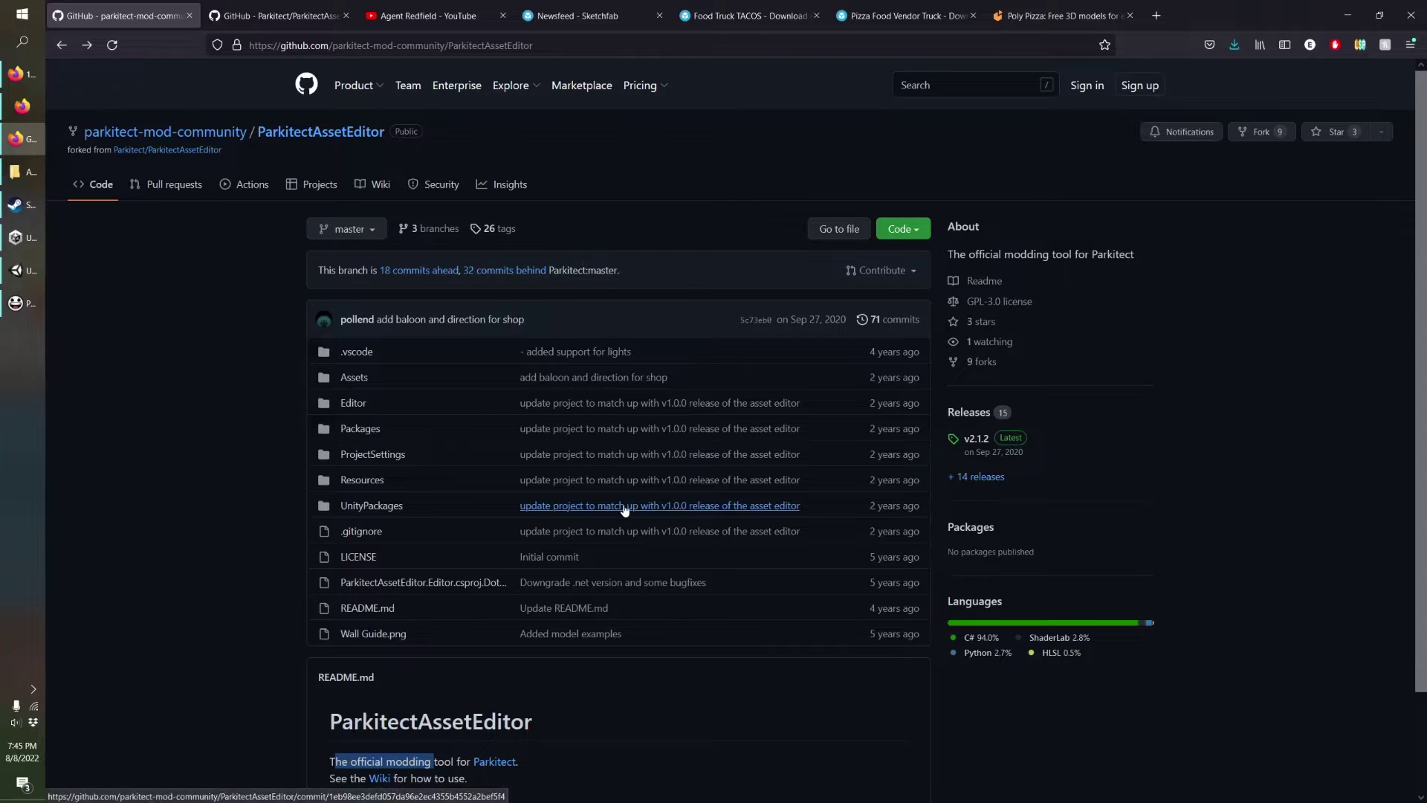
pyautogui.scroll(-2, 840, 465)
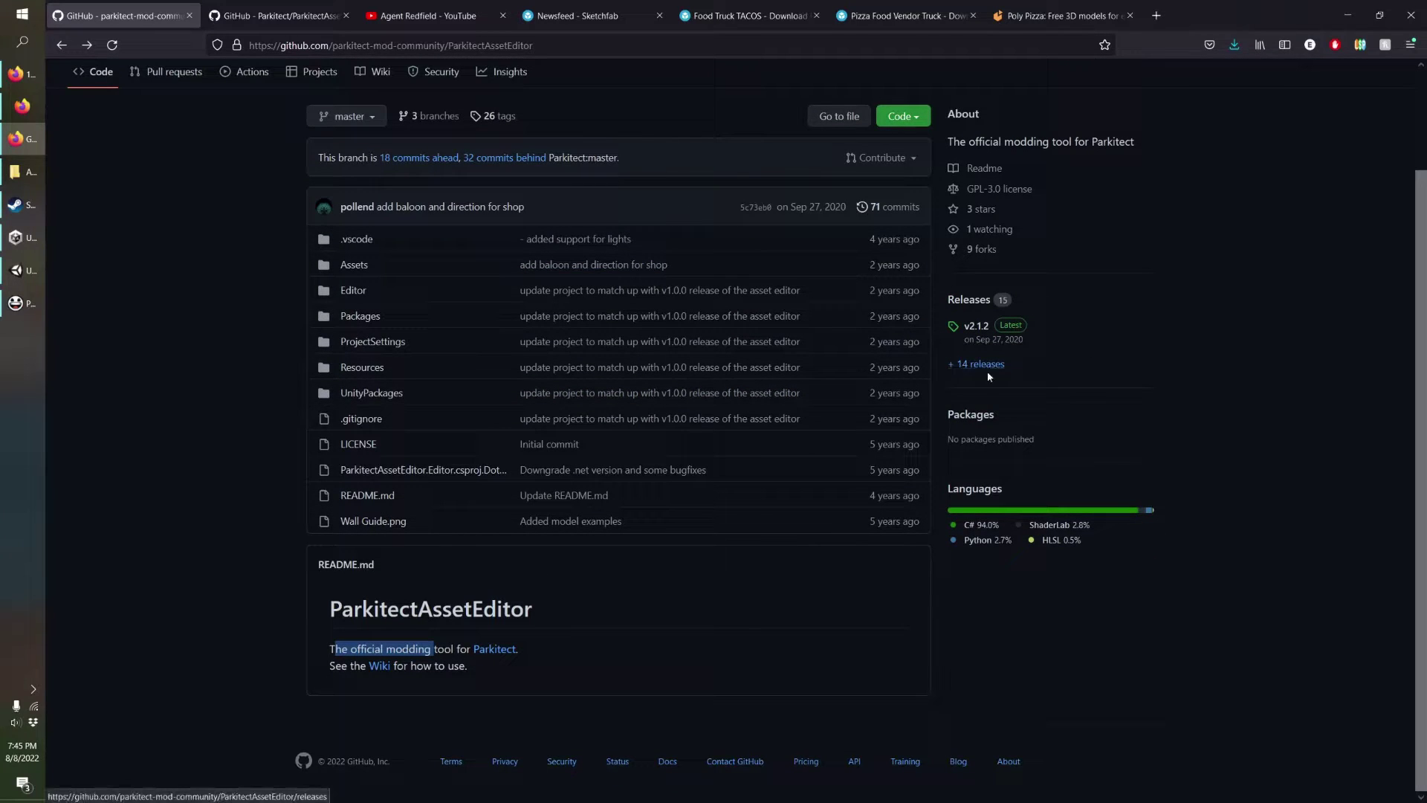
pyautogui.click(987, 365)
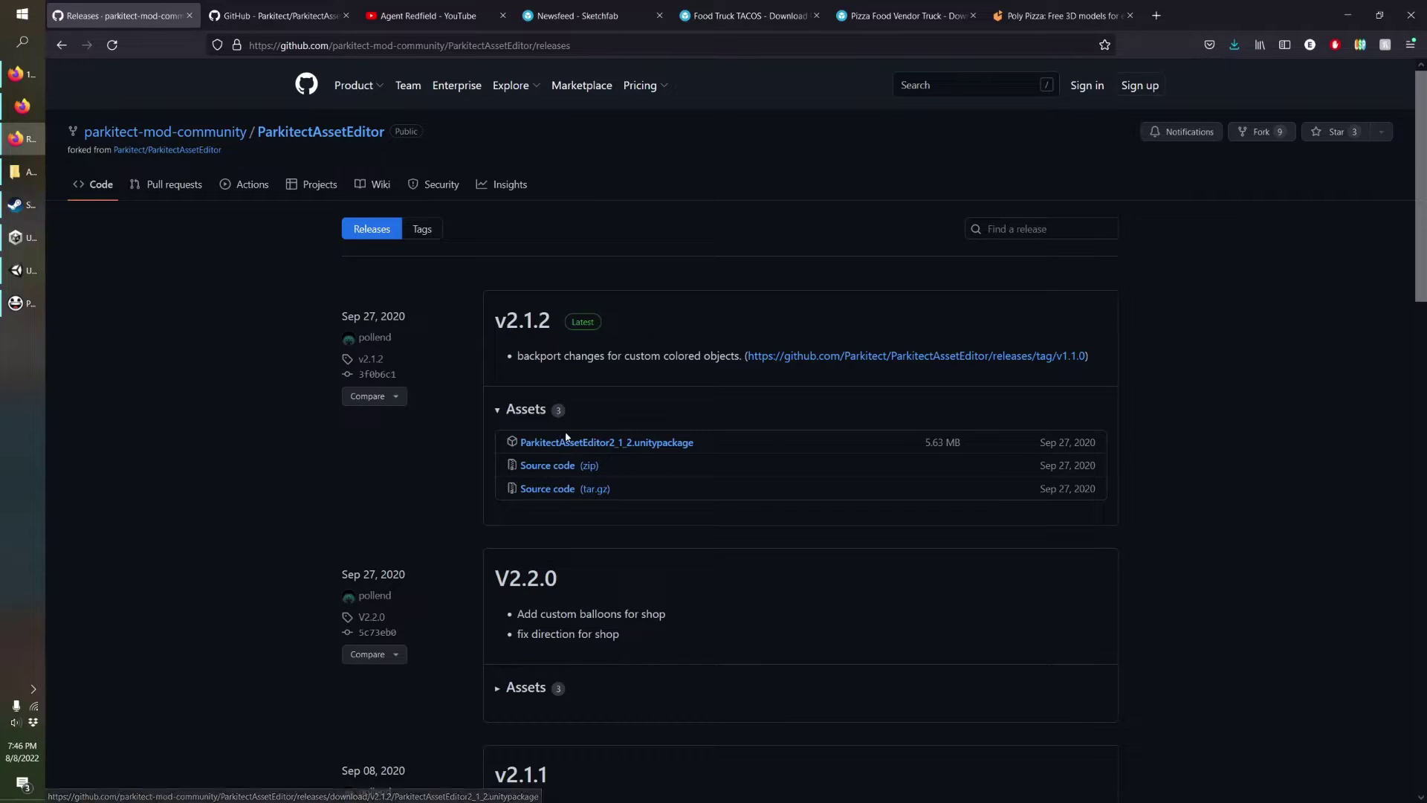
# Download ParkitectAssetEditor2_1_2.unitypackage from the v2.1.2 release.
pyautogui.click(577, 446)
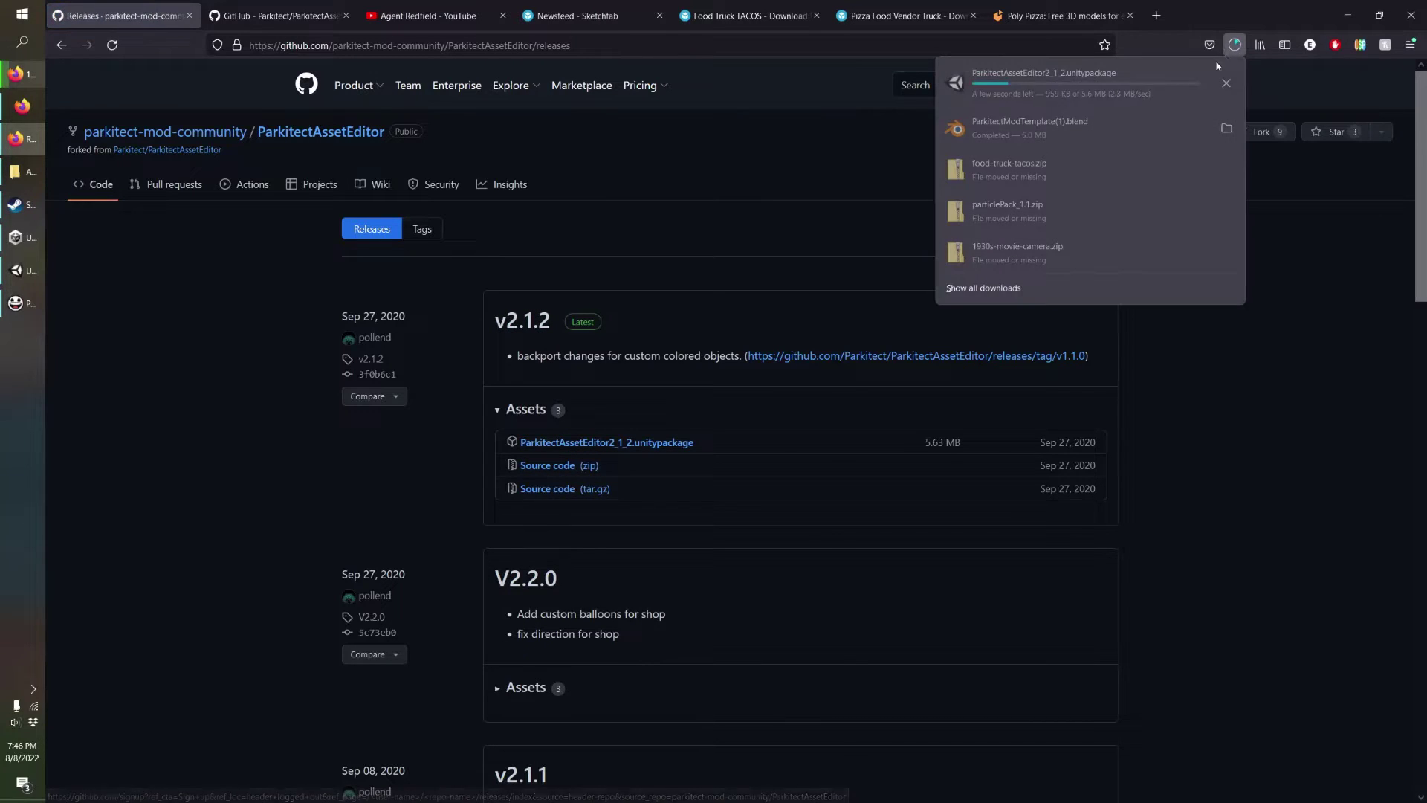
pyautogui.click(1179, 88)
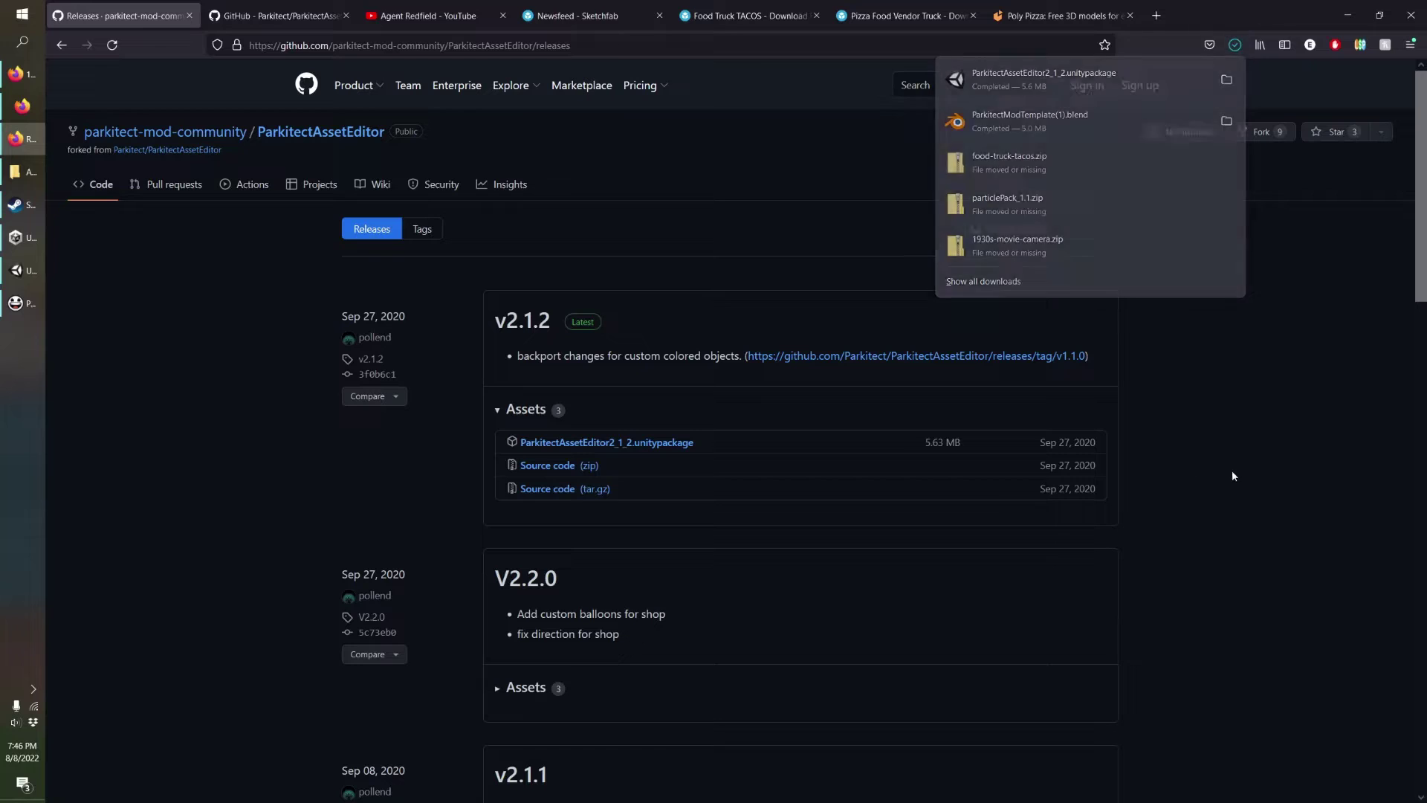
# Check the projects' editor versions in Unity Hub and highlight the Unity version required by the official ParkitectAssetEditor wiki.
pyautogui.click(24, 251)
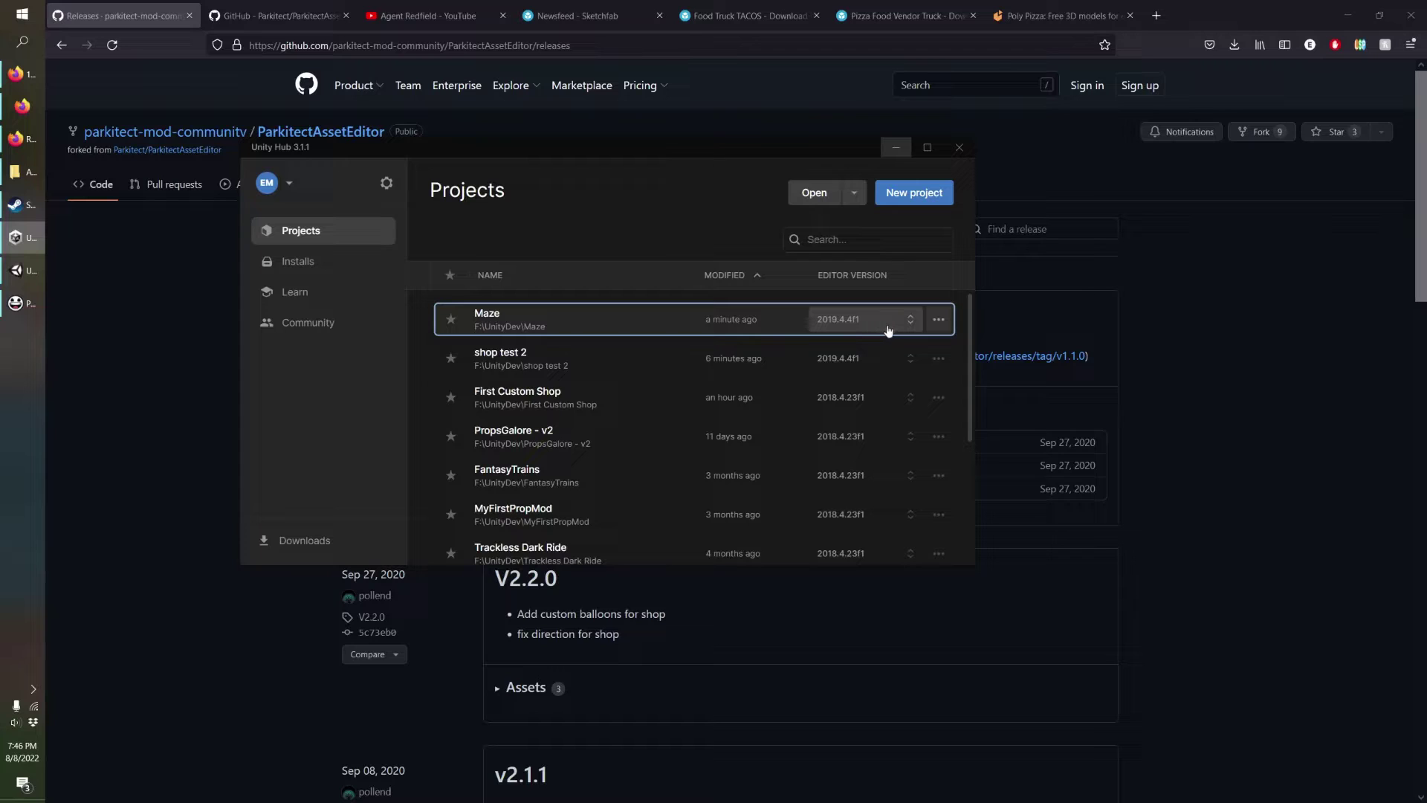
pyautogui.click(262, 13)
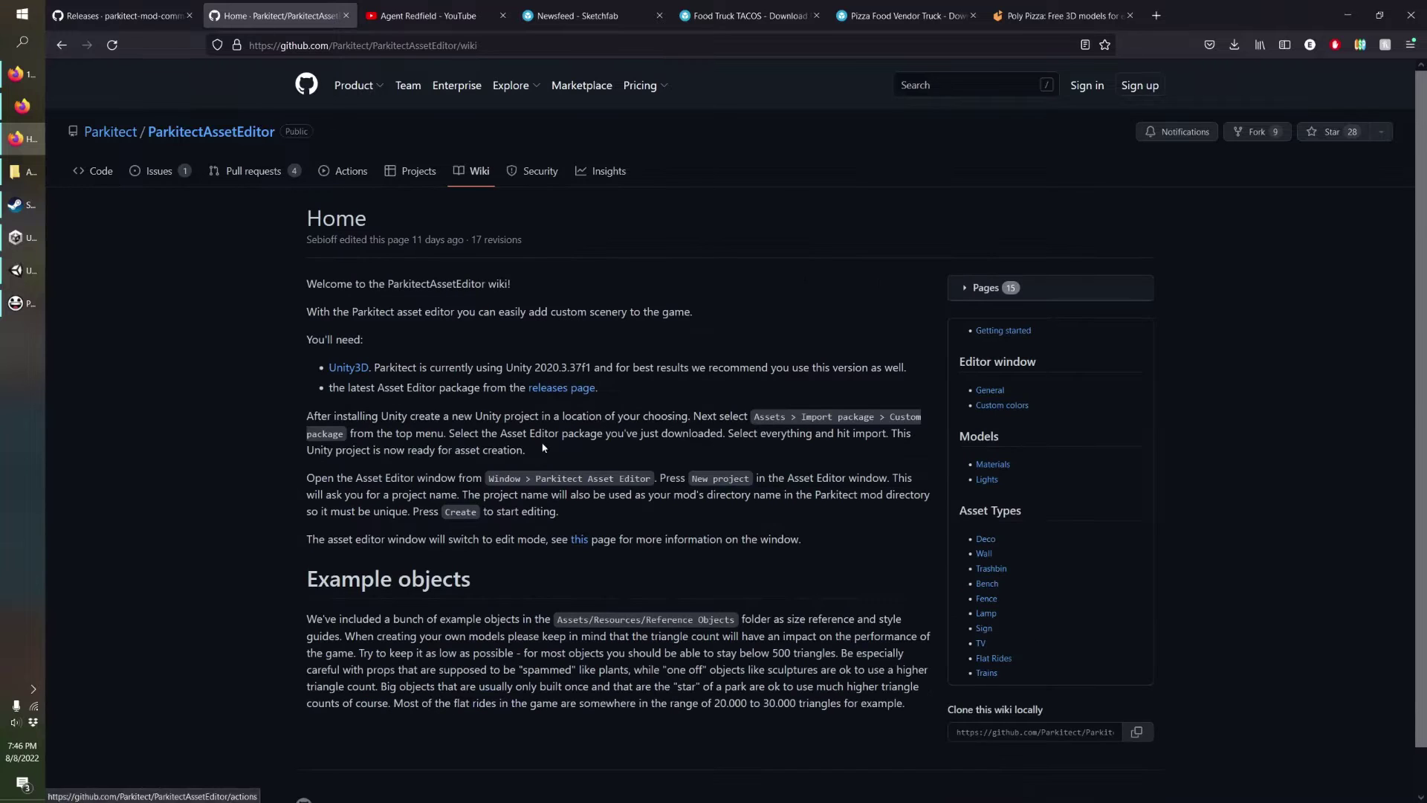
pyautogui.moveTo(505, 366); pyautogui.dragTo(575, 366)
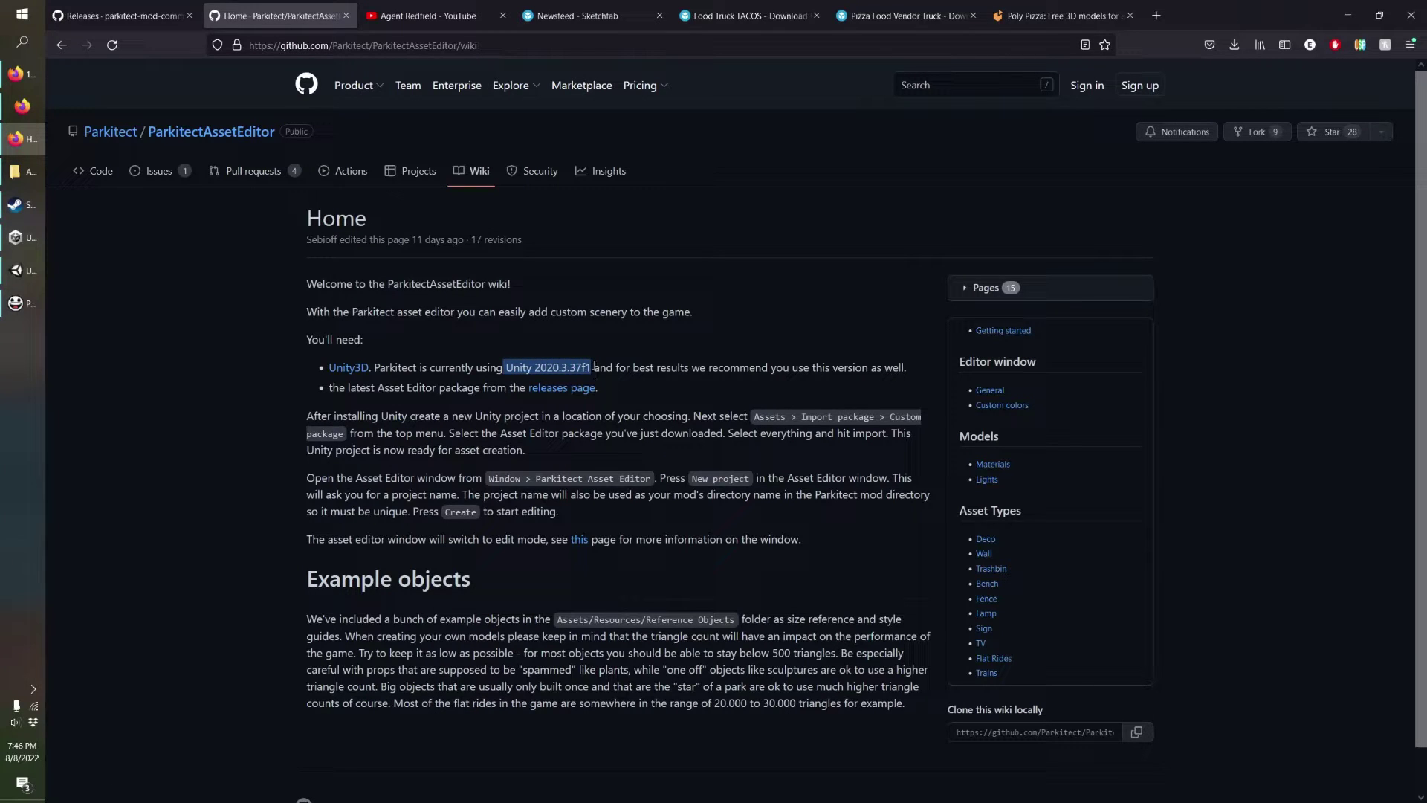
pyautogui.moveTo(535, 367); pyautogui.dragTo(570, 368)
pyautogui.click(119, 15)
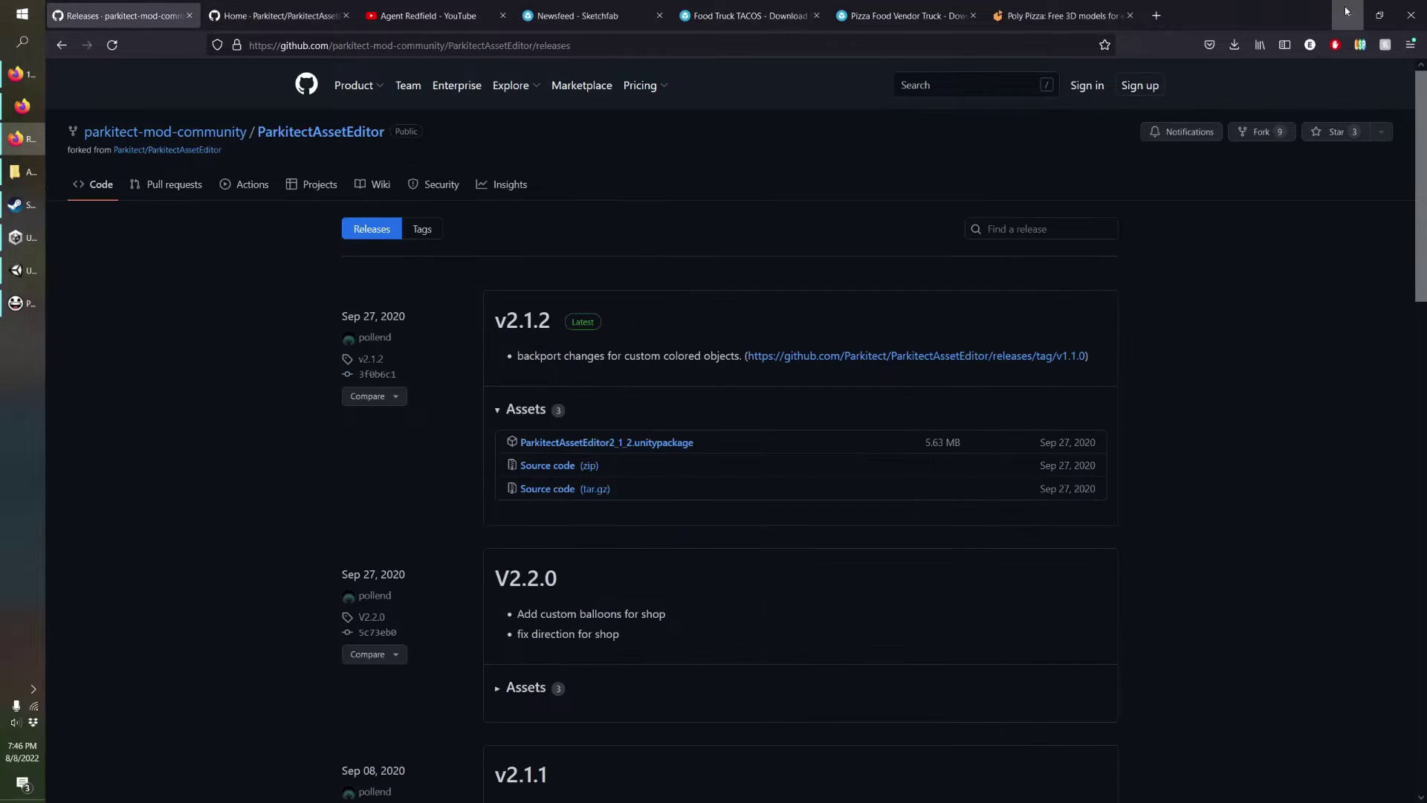
# Minimize the browser and Unity Hub to switch to the First Custom Shop project in the Unity editor.
pyautogui.click(1347, 15)
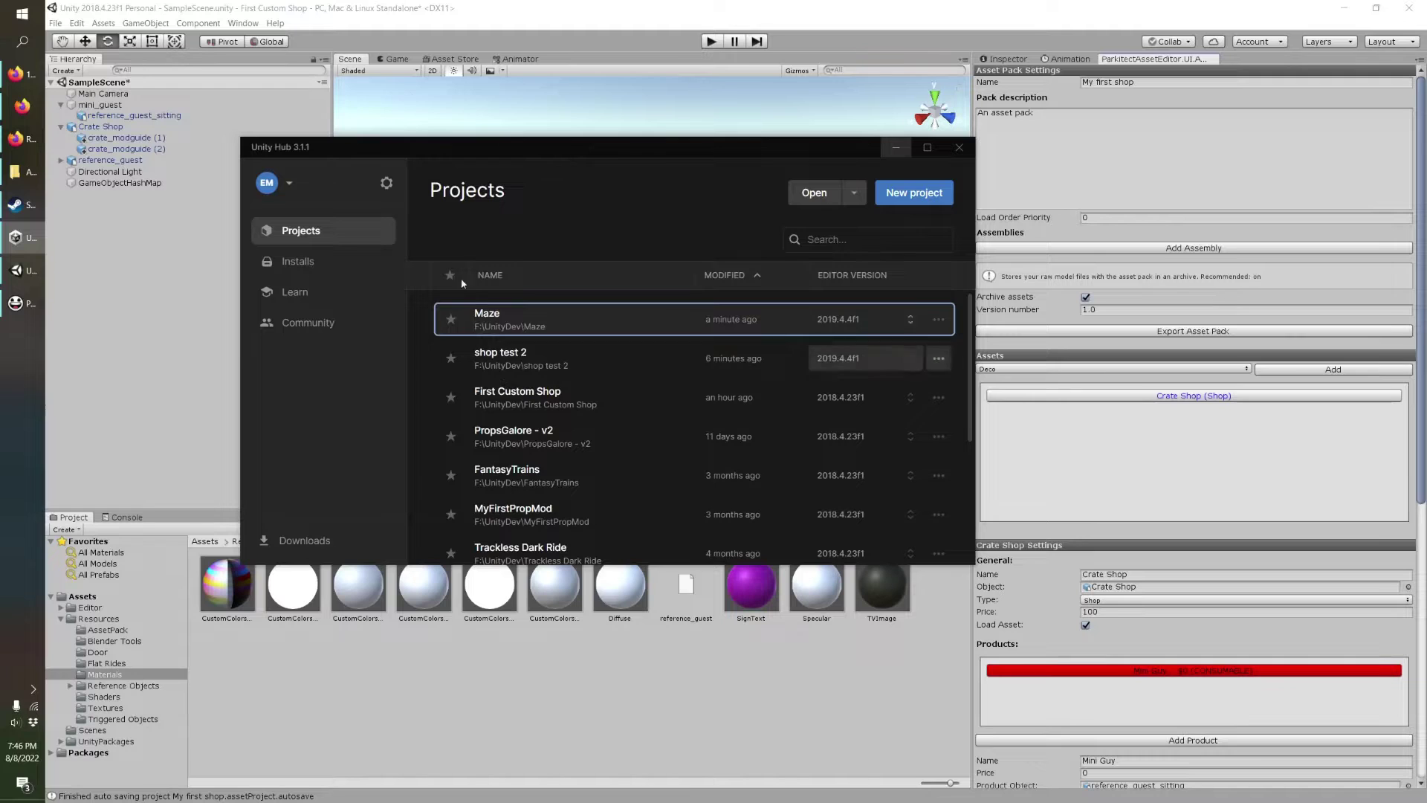
pyautogui.click(893, 146)
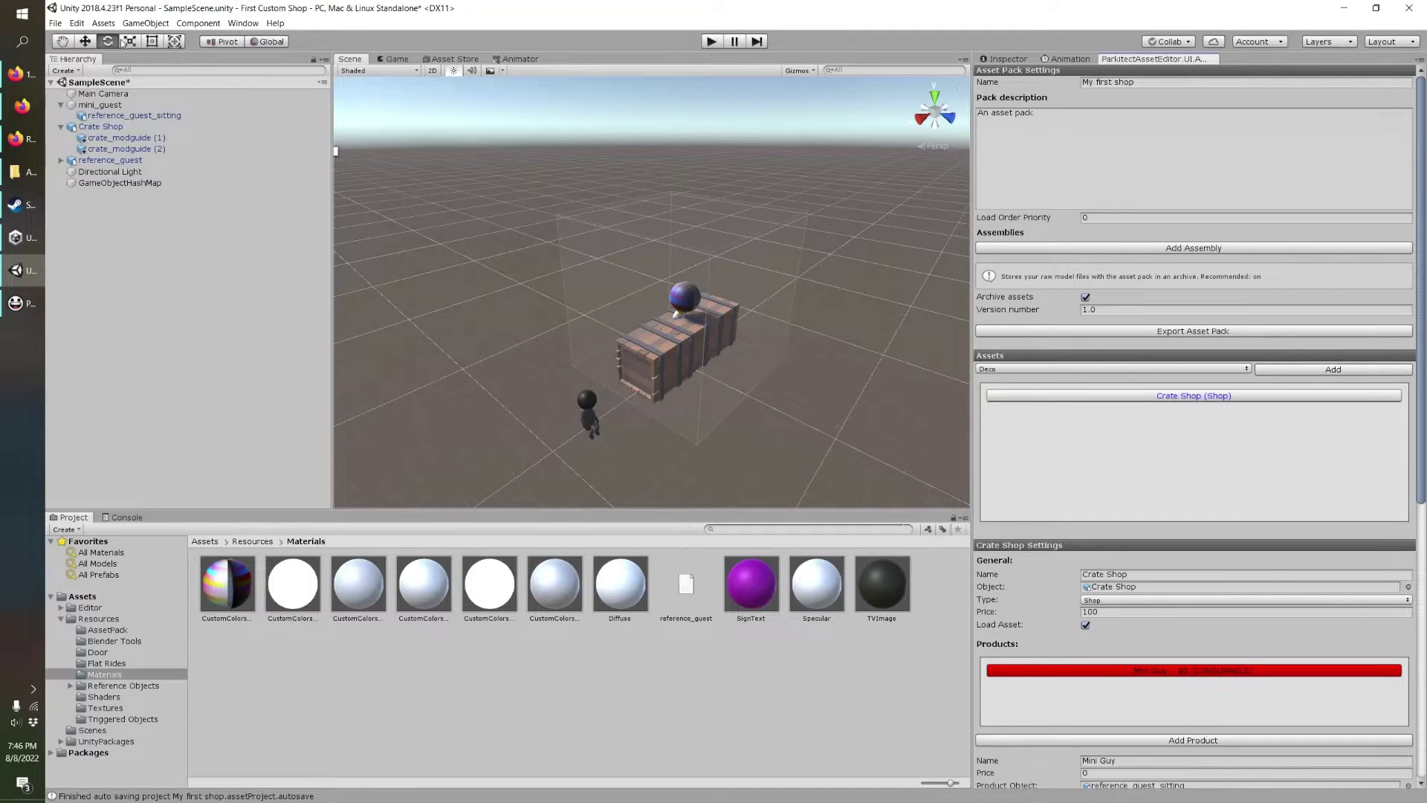
# Start a custom package import using ParkitectAssetEditor2_1_2.unitypackage from the Downloads folder.
pyautogui.click(136, 23)
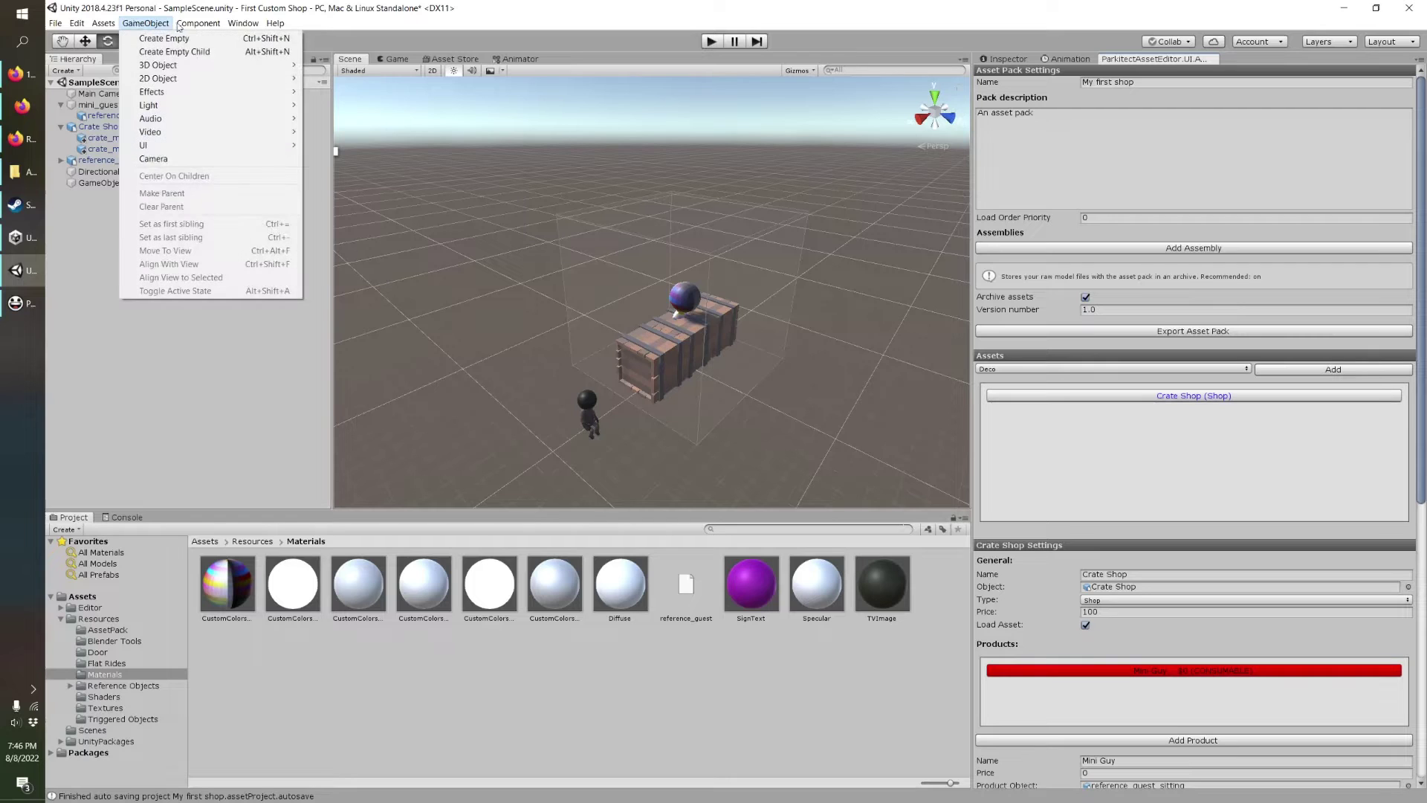
pyautogui.moveTo(99, 26)
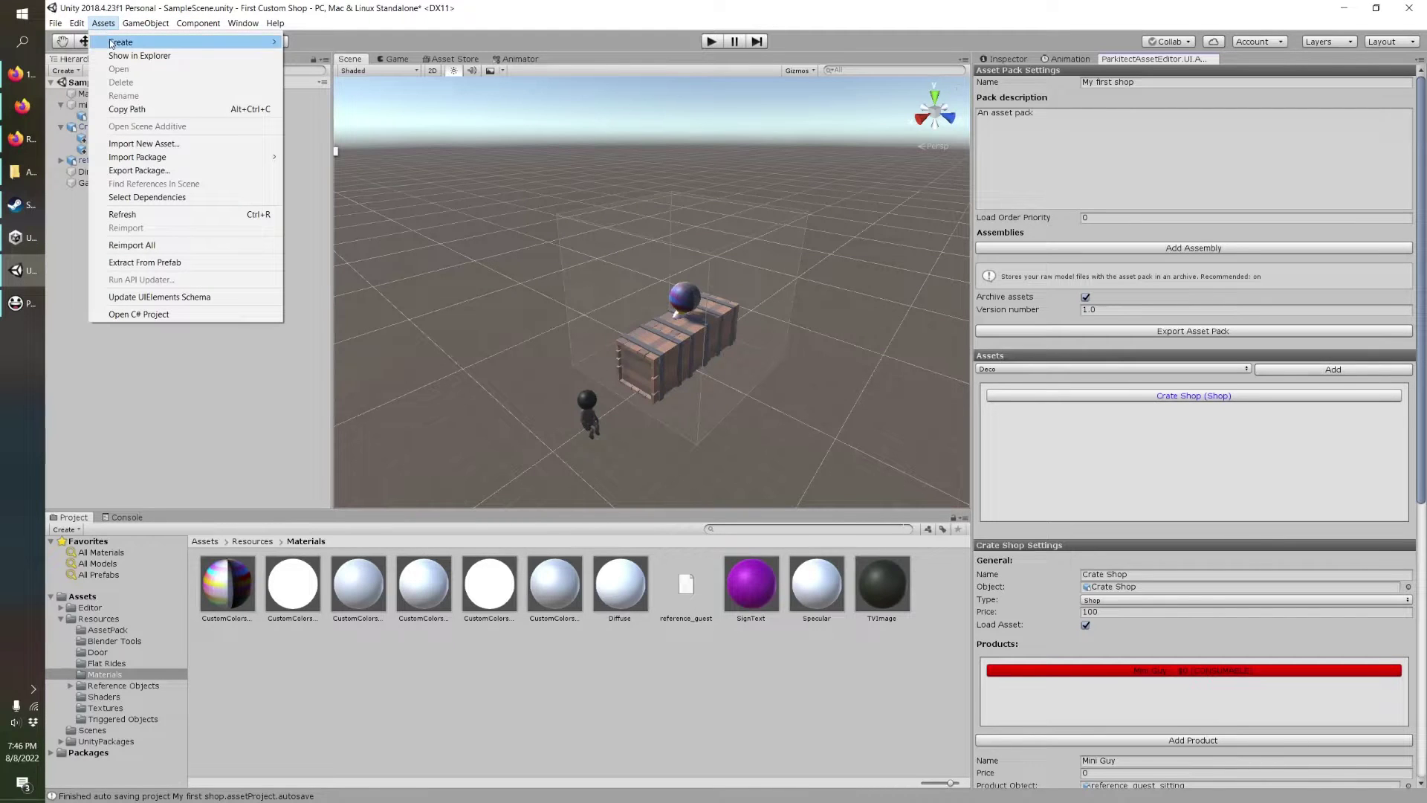
pyautogui.moveTo(144, 160)
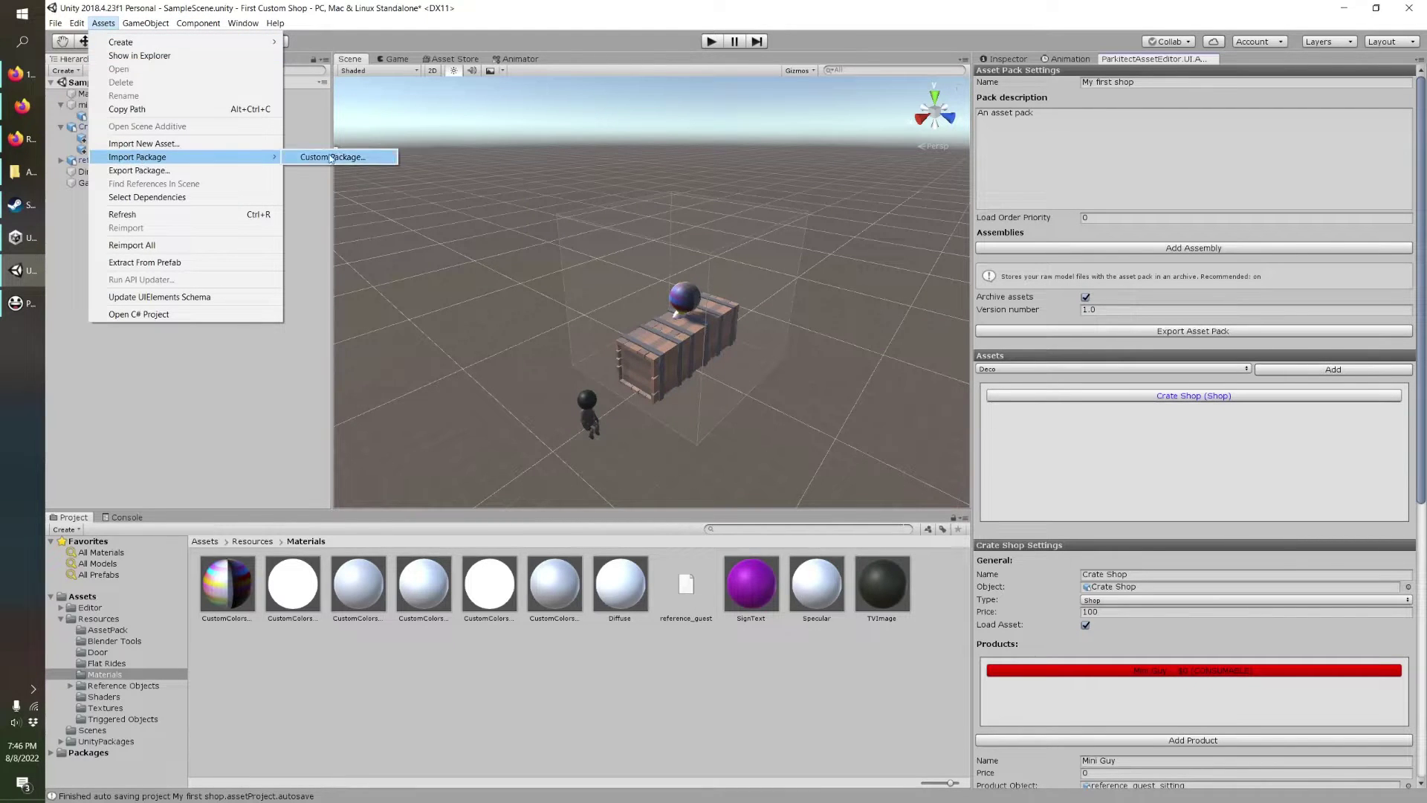
pyautogui.click(343, 157)
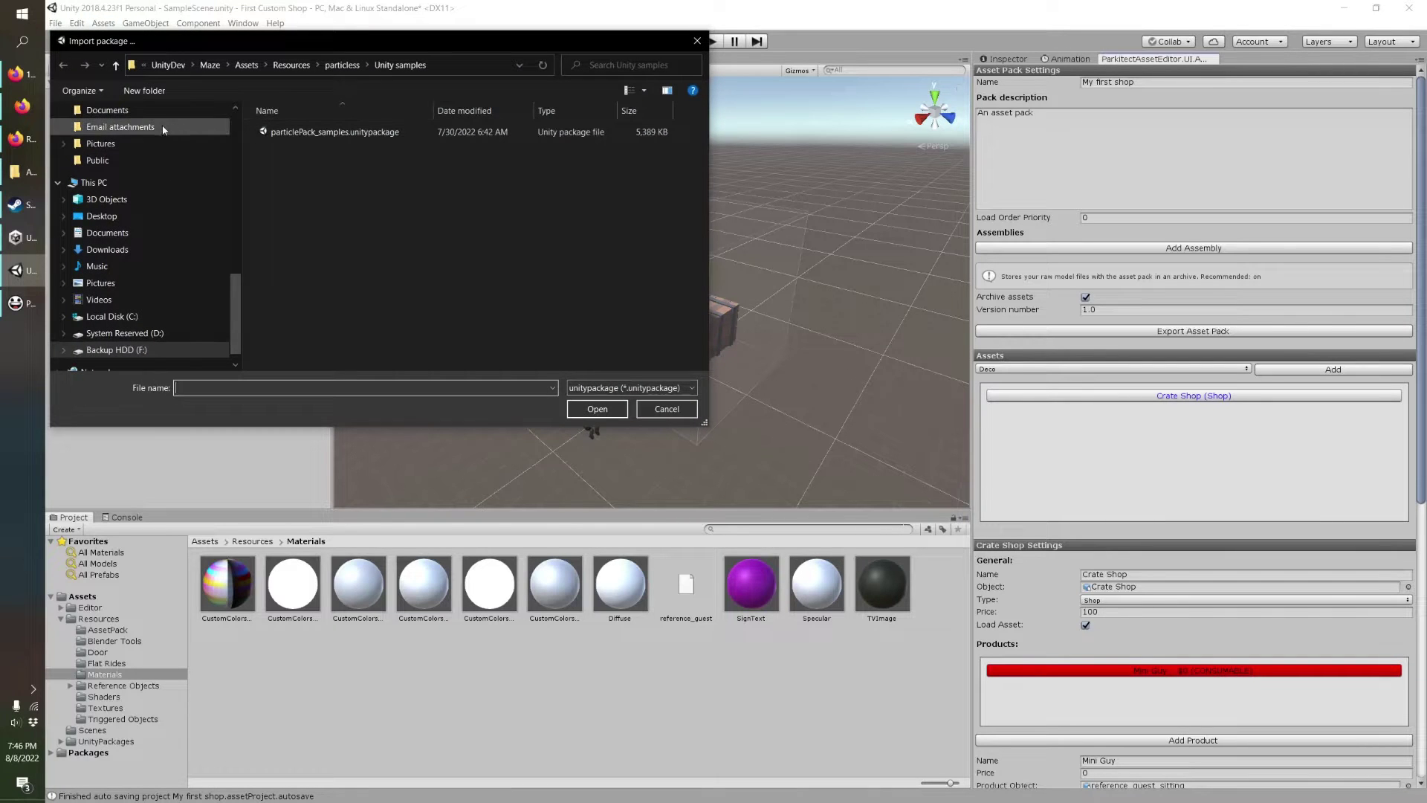
pyautogui.scroll(5, 220, 138)
pyautogui.click(119, 127)
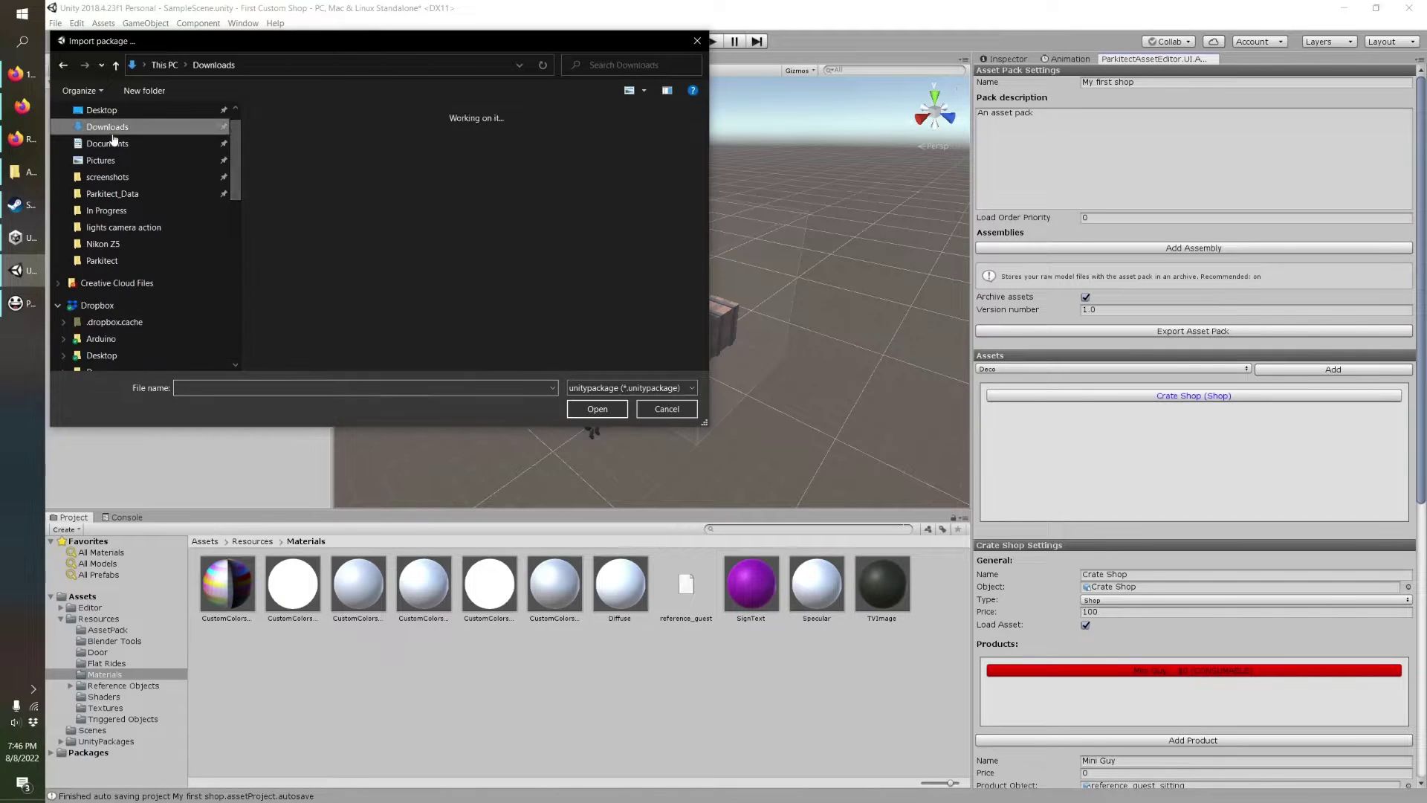
pyautogui.click(296, 169)
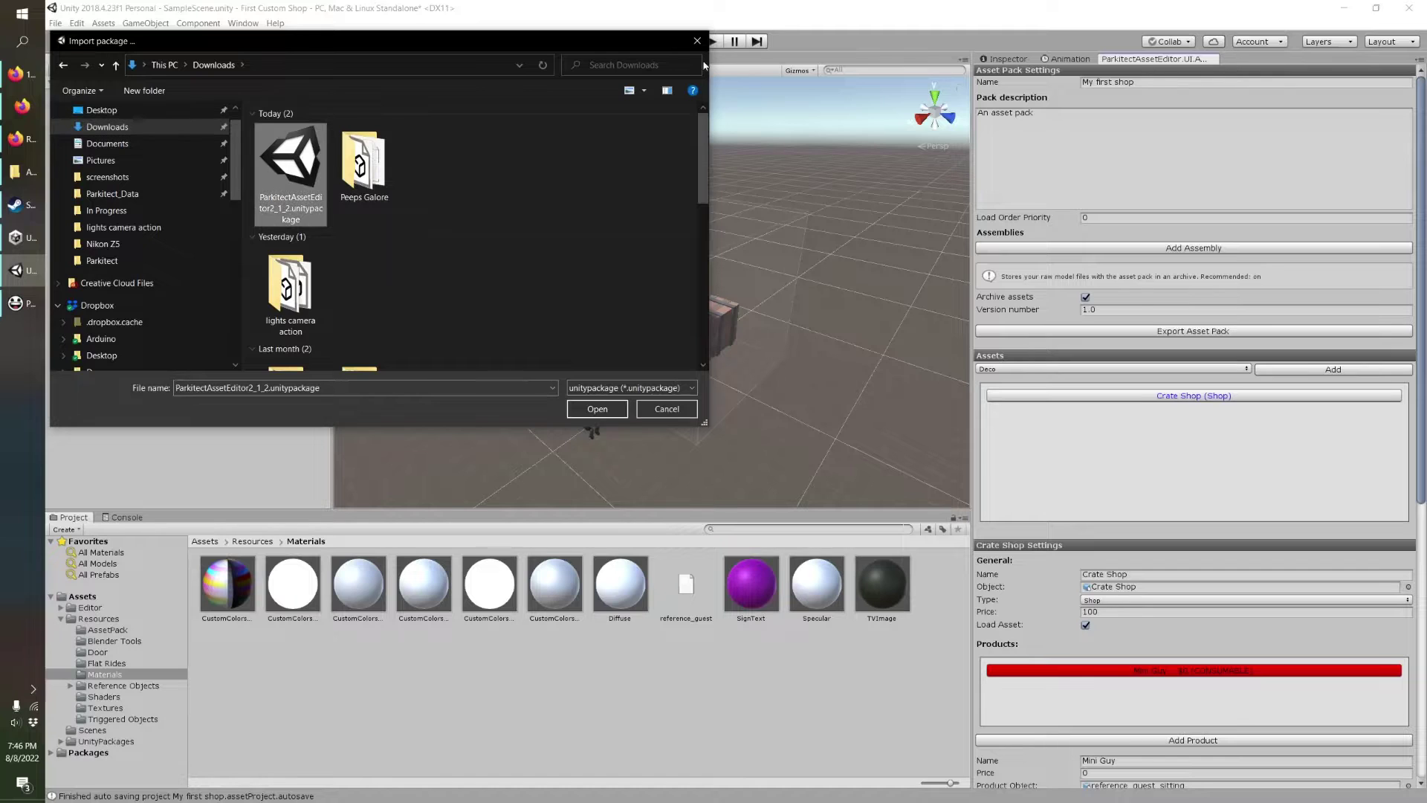
pyautogui.click(608, 411)
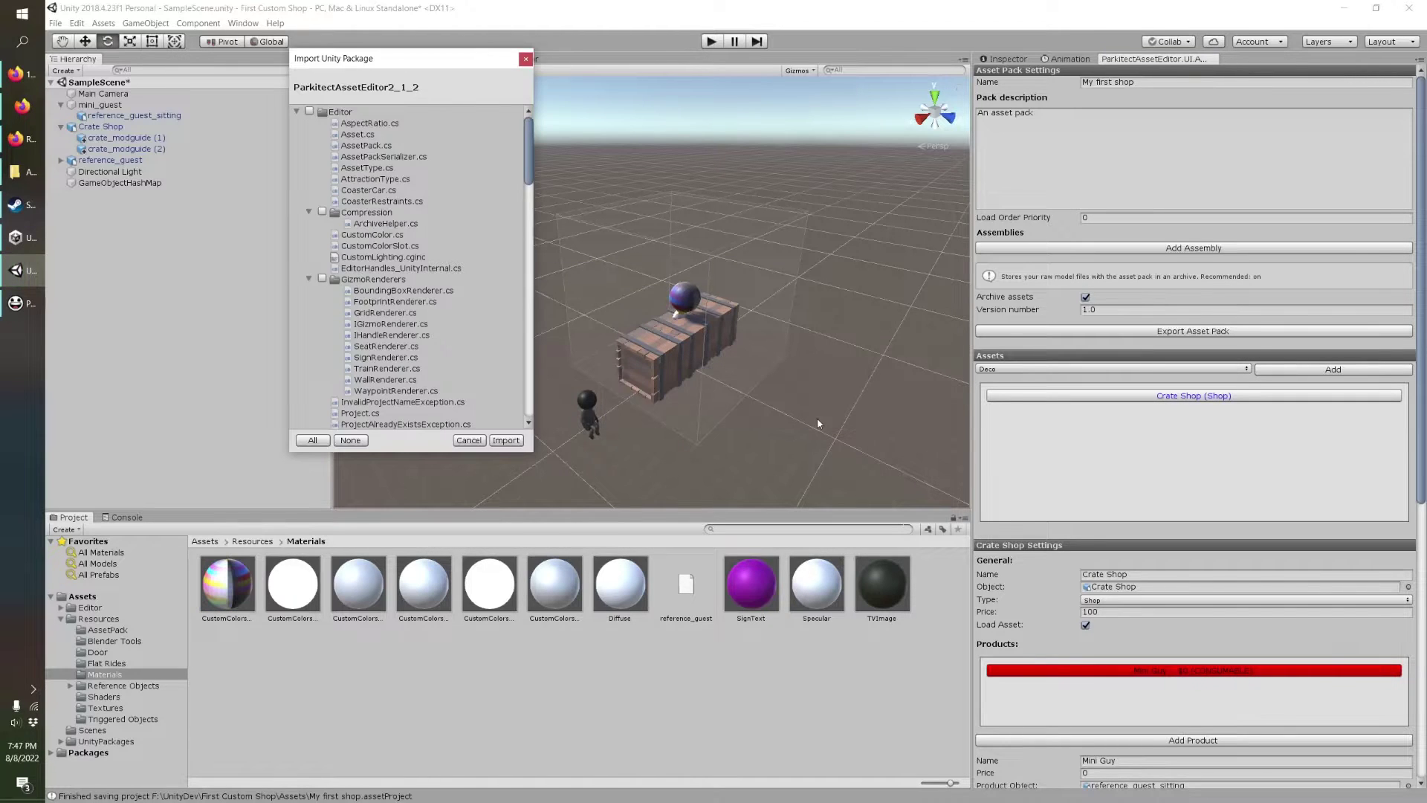
# Review the folders and files offered by the ParkitectAssetEditor2_1_2 package, try their import checkboxes, and cancel the import.
pyautogui.scroll(-10, 387, 297)
pyautogui.click(325, 401)
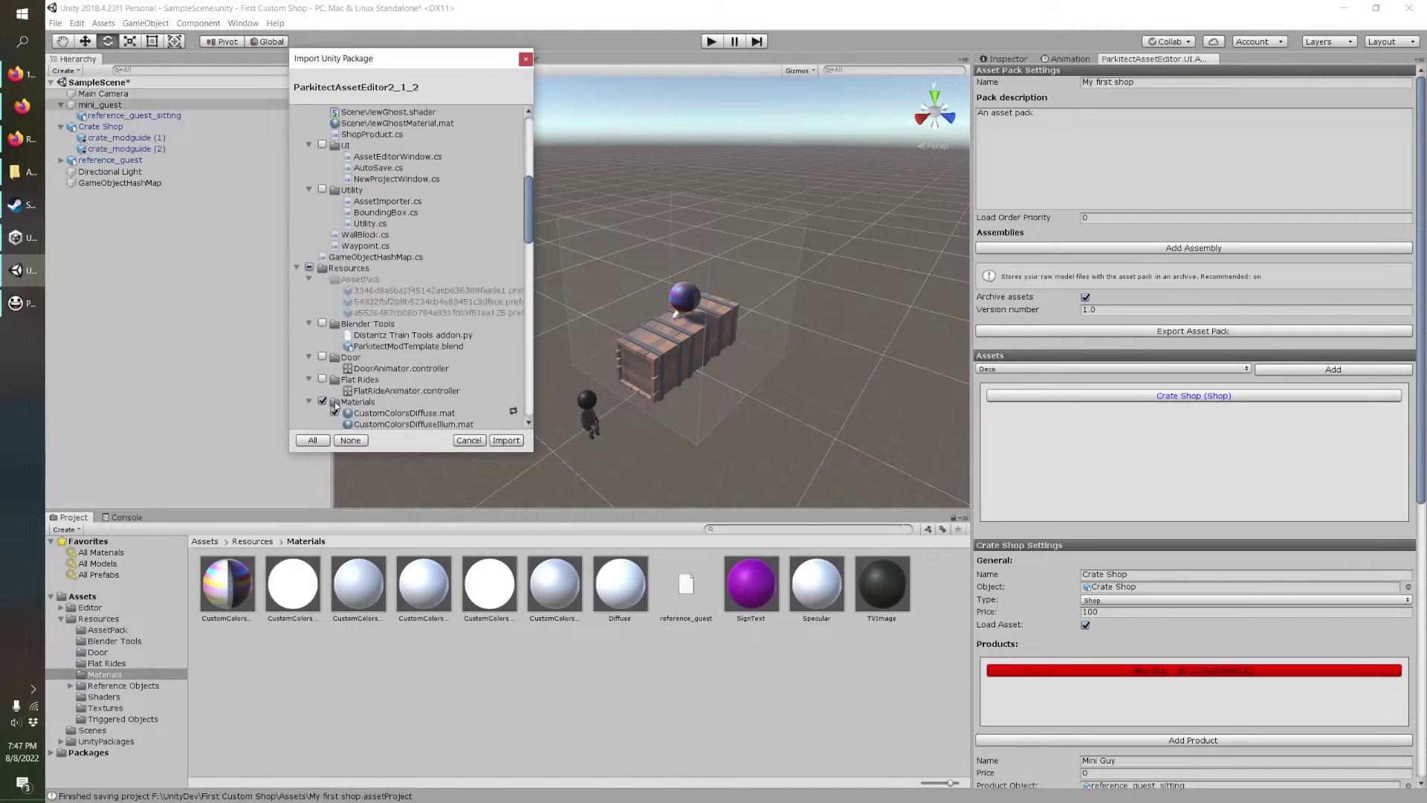
pyautogui.scroll(10, 365, 319)
pyautogui.scroll(-10, 357, 324)
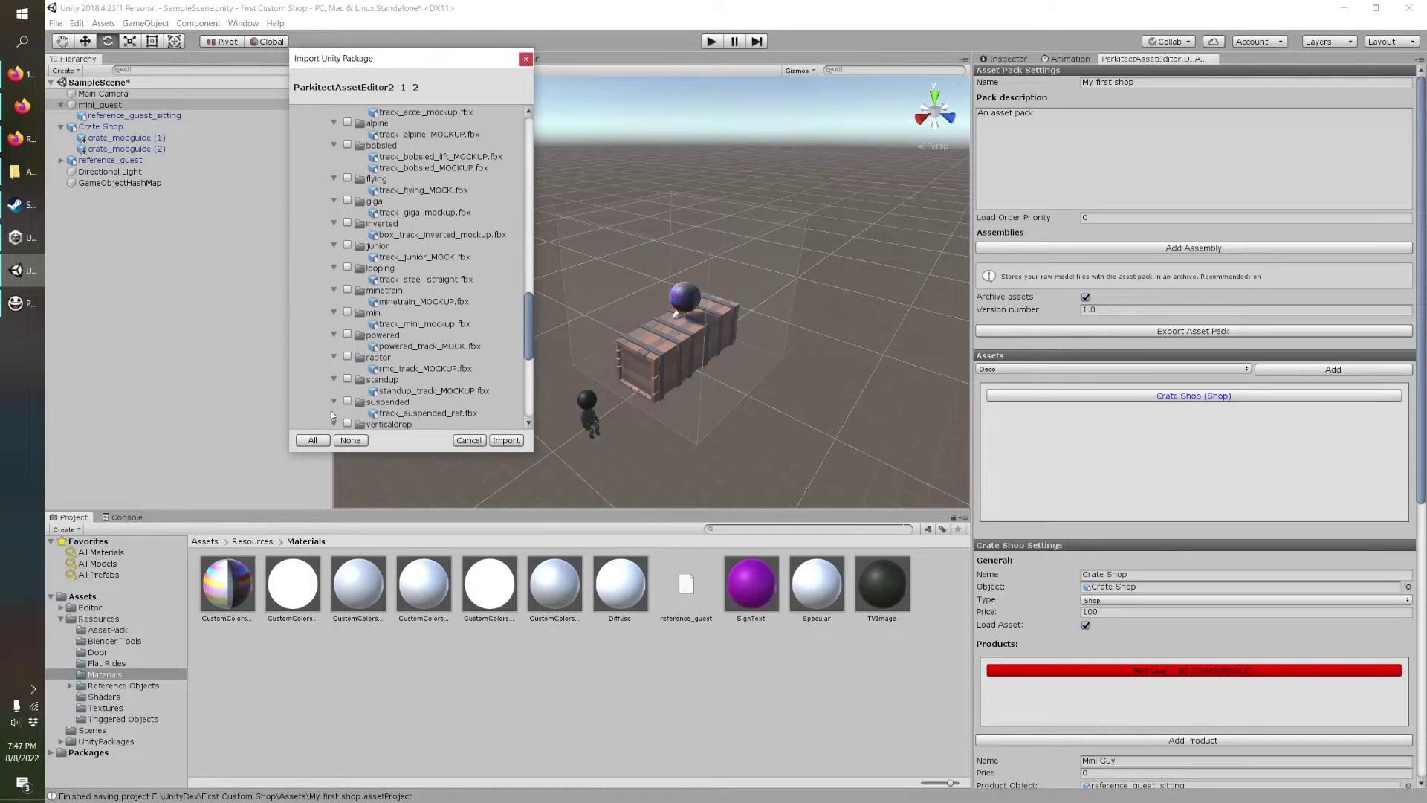
pyautogui.scroll(-10, 394, 396)
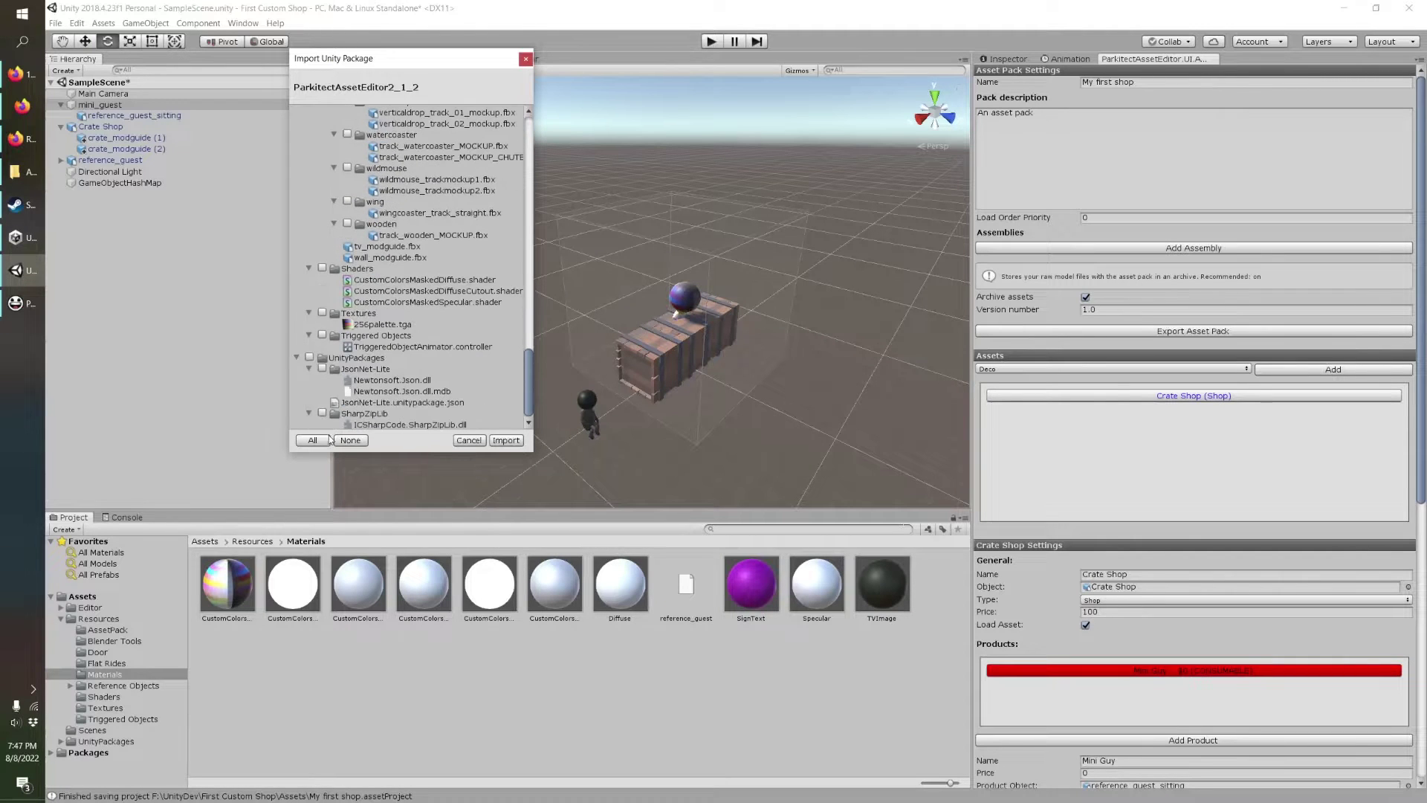
pyautogui.scroll(15, 328, 333)
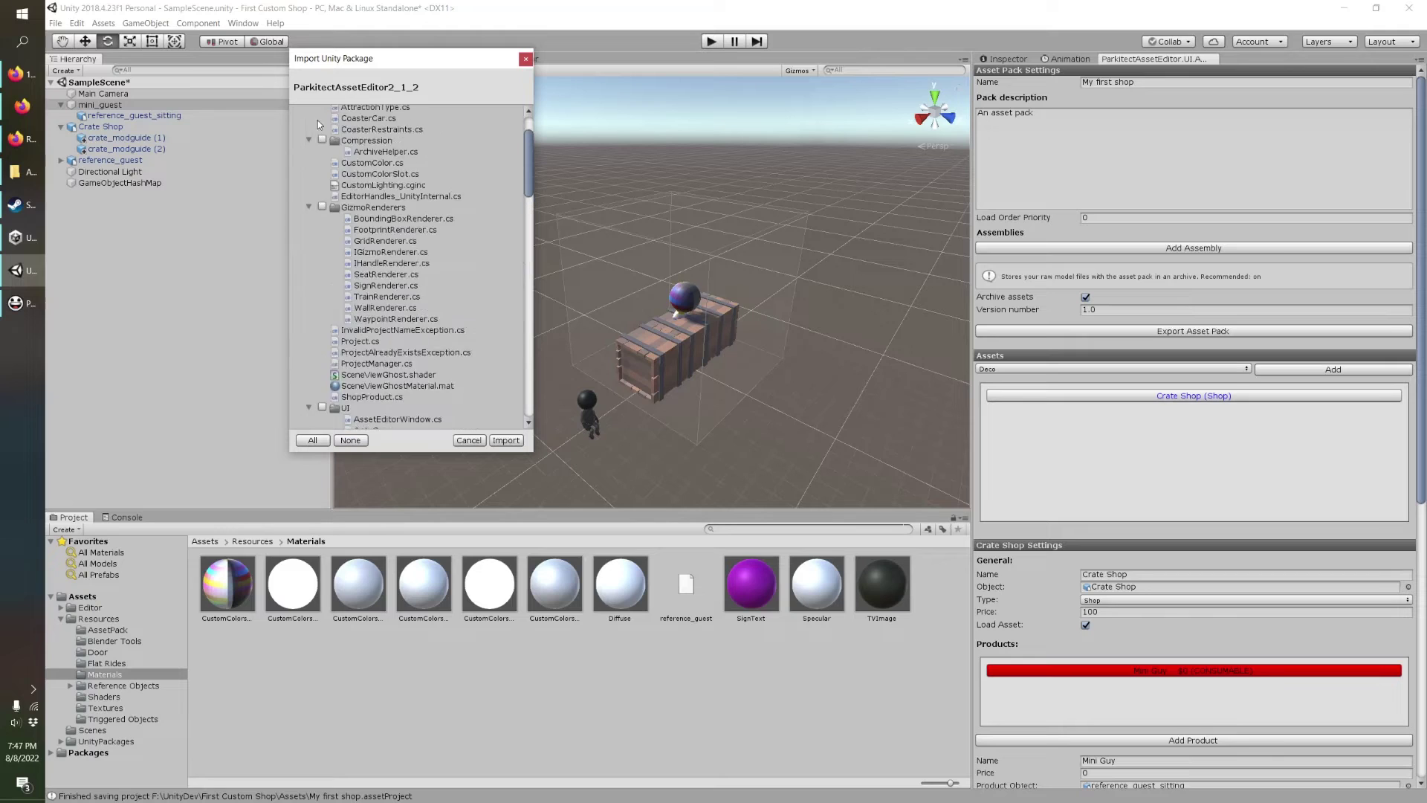
pyautogui.click(310, 112)
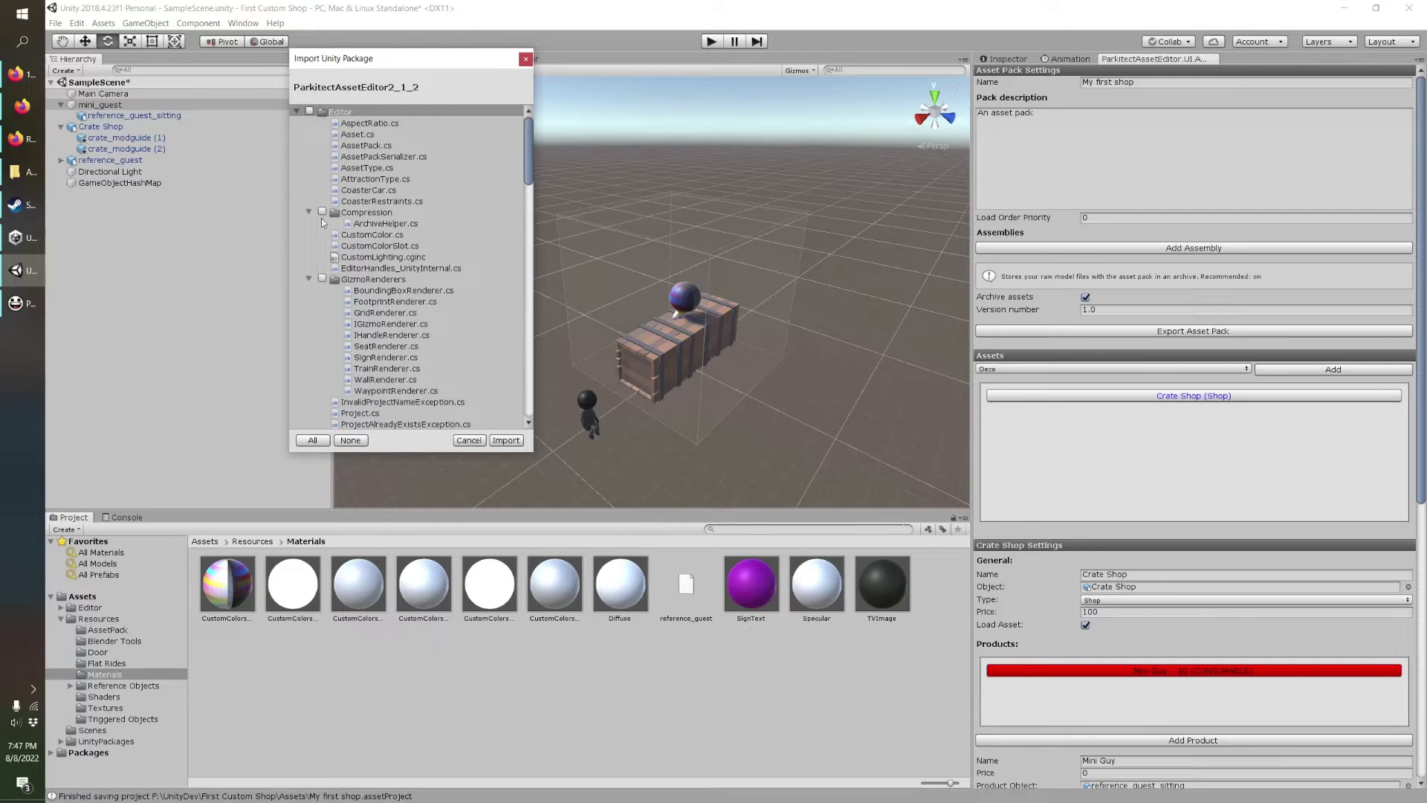
pyautogui.scroll(-1, 355, 362)
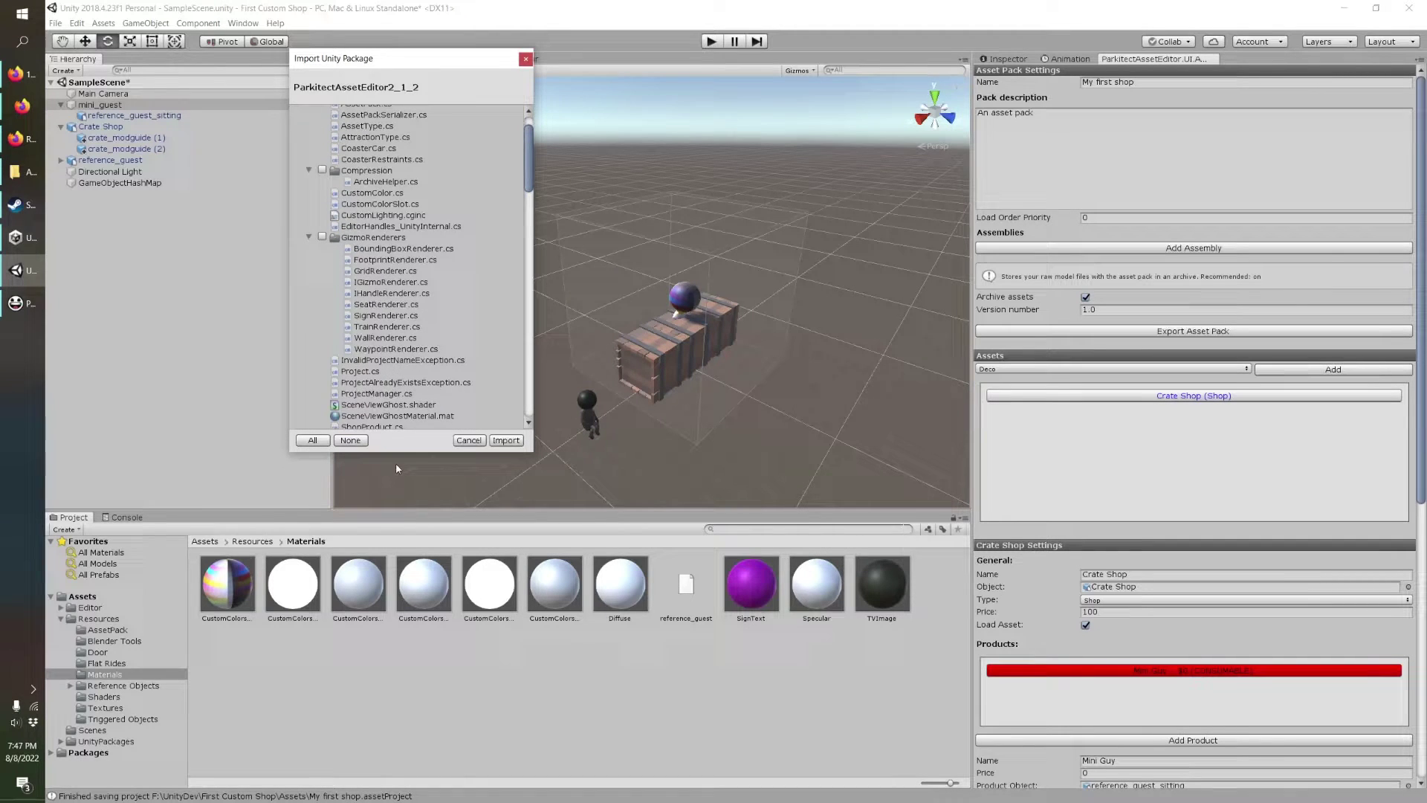
pyautogui.scroll(-6, 328, 350)
pyautogui.click(323, 366)
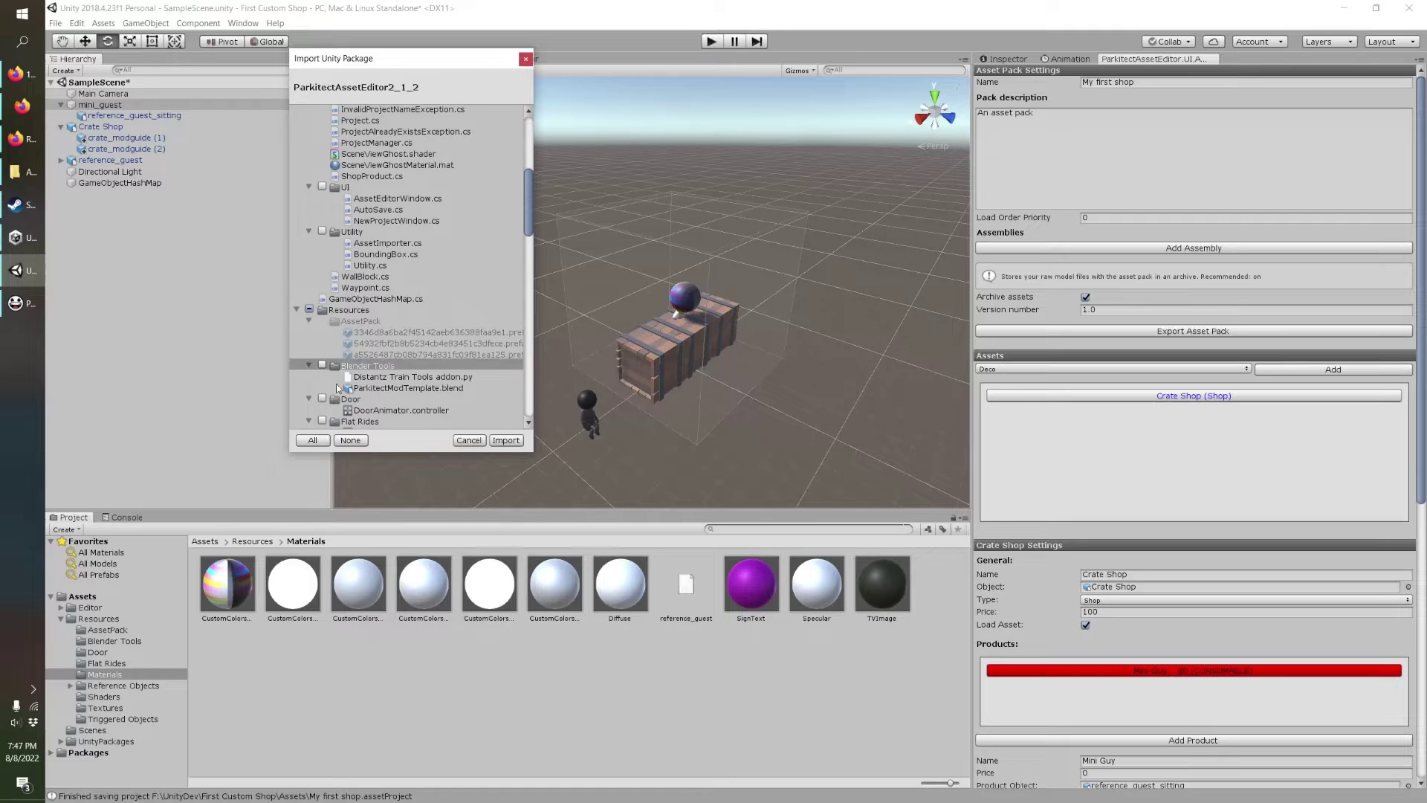
pyautogui.click(322, 398)
pyautogui.scroll(-8, 374, 405)
pyautogui.click(469, 437)
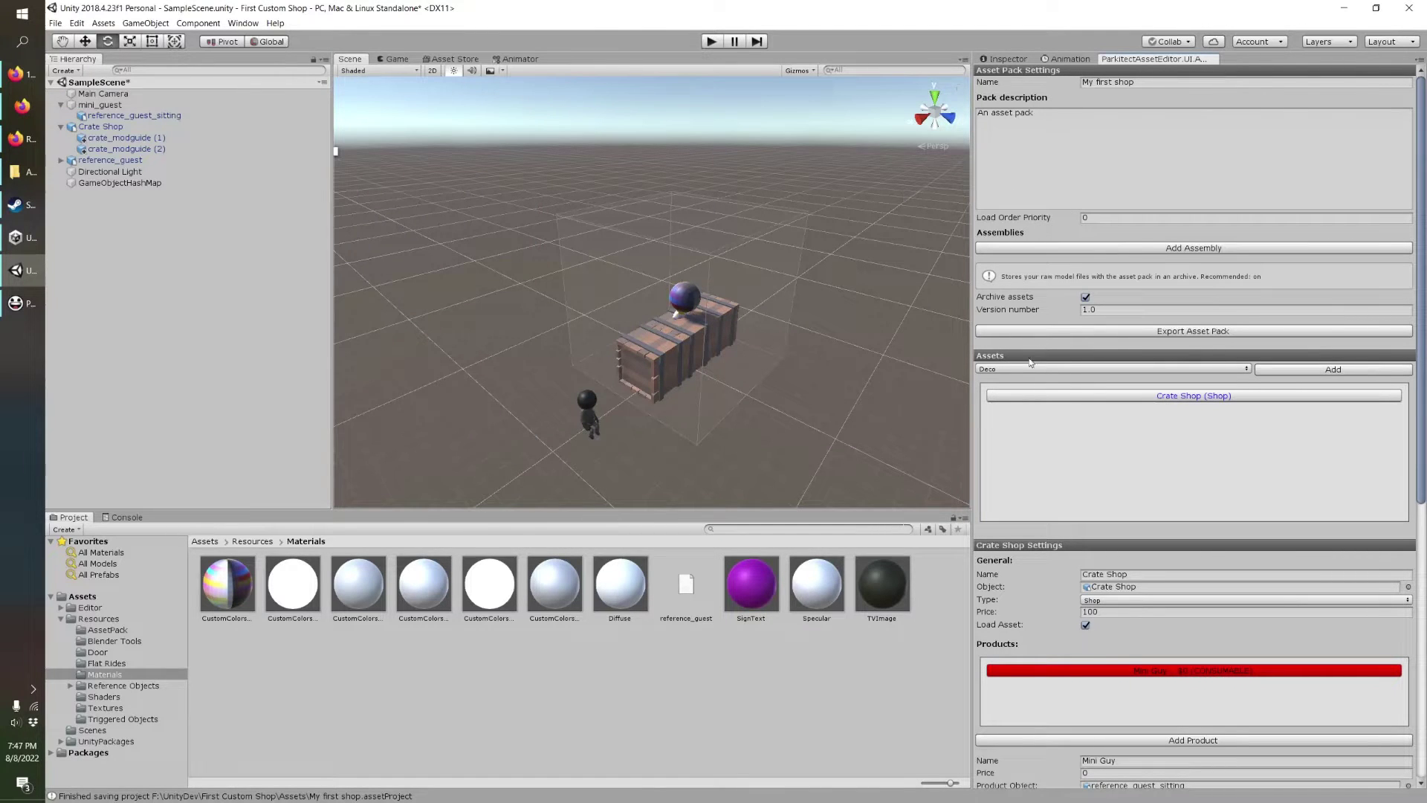
# Close the docked Parkitect Asset Editor, reopen it, and dock it between the Inspector and Animation.
pyautogui.click(243, 23)
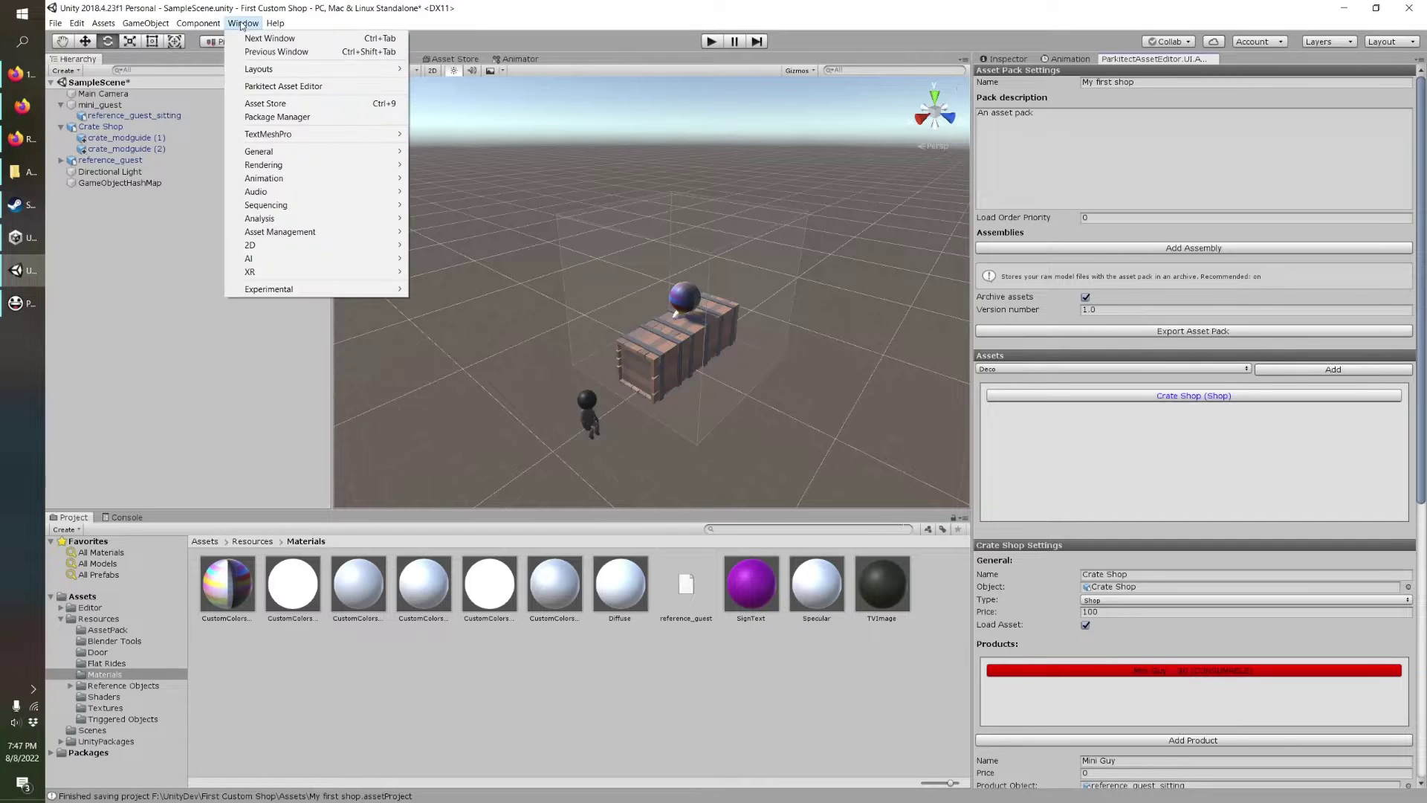
pyautogui.click(283, 86)
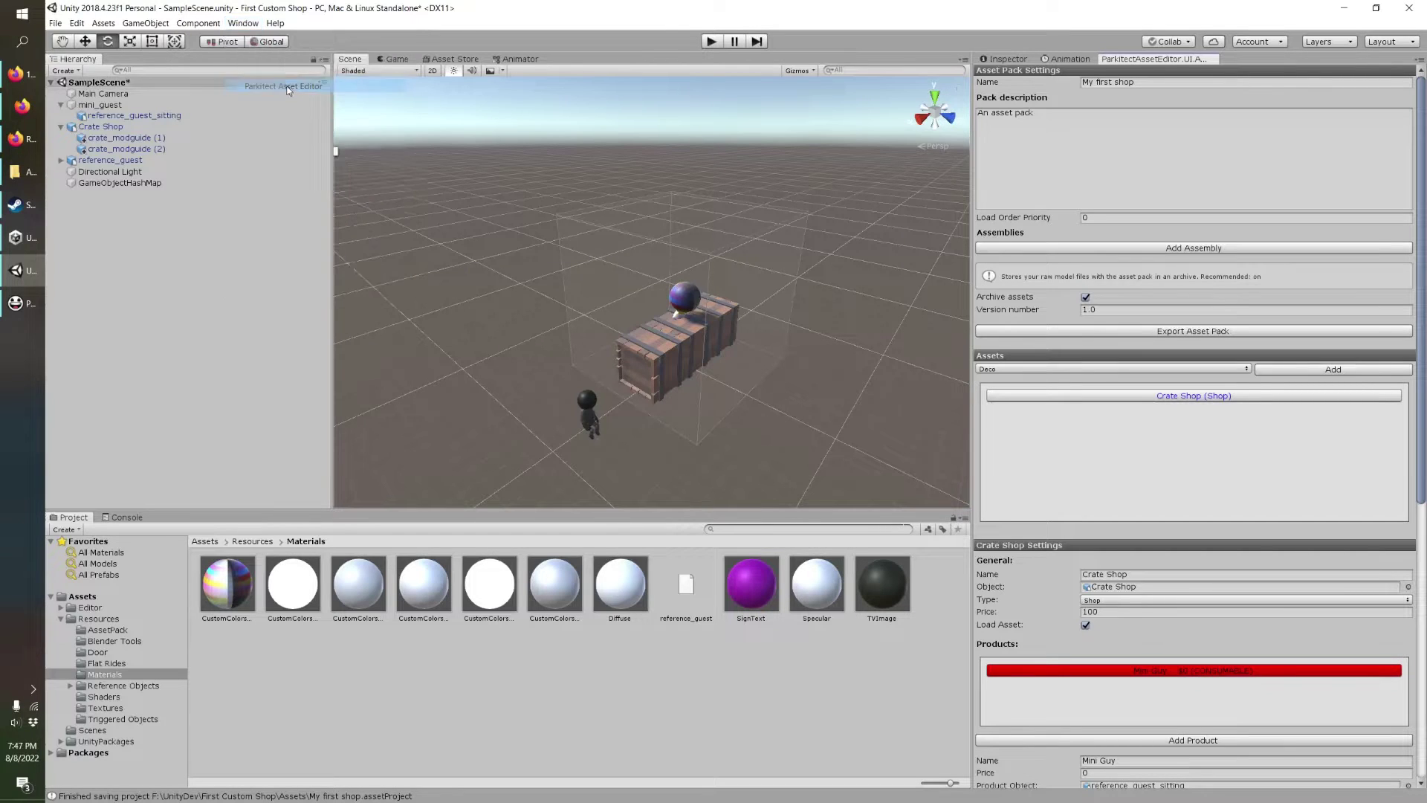
pyautogui.rightClick(1168, 59)
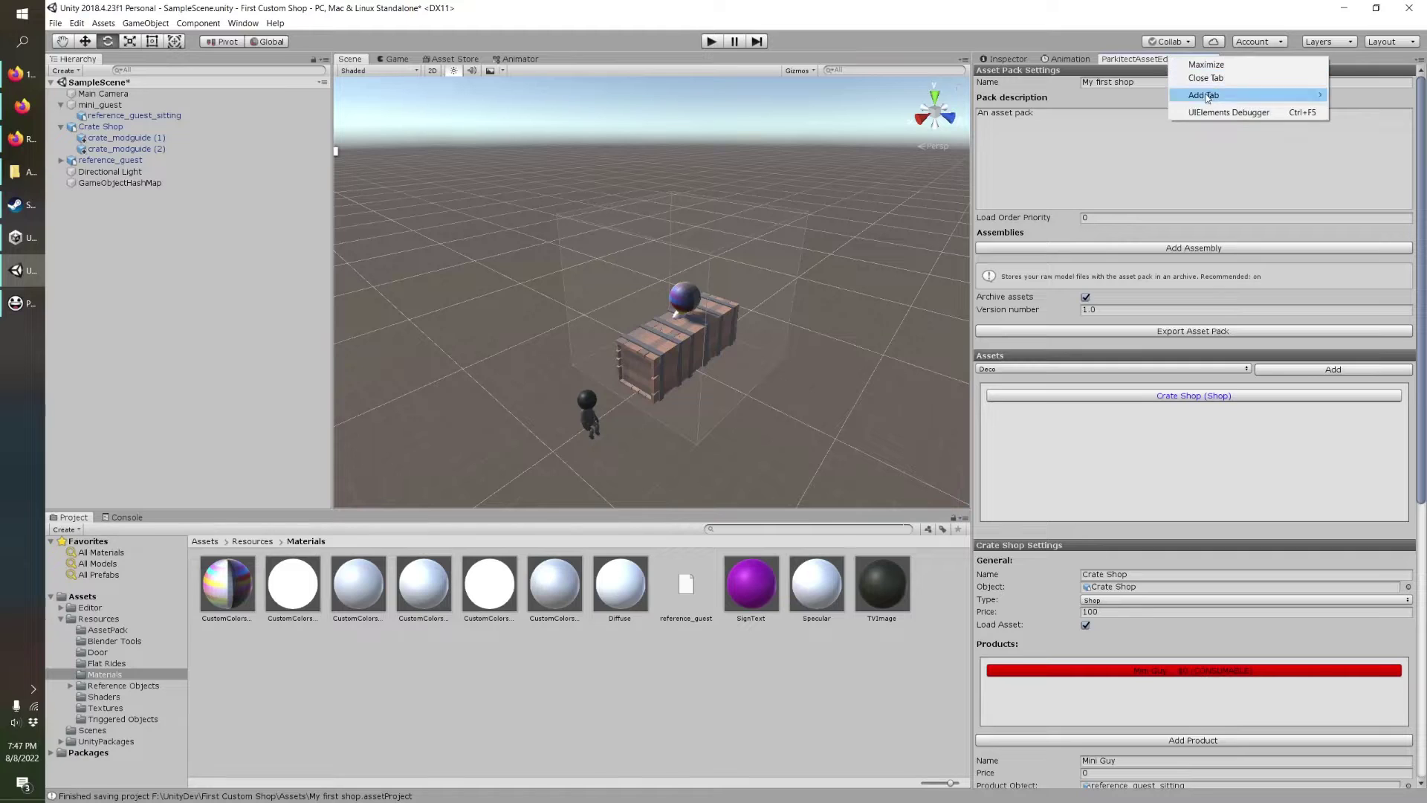
pyautogui.click(1190, 81)
pyautogui.click(243, 23)
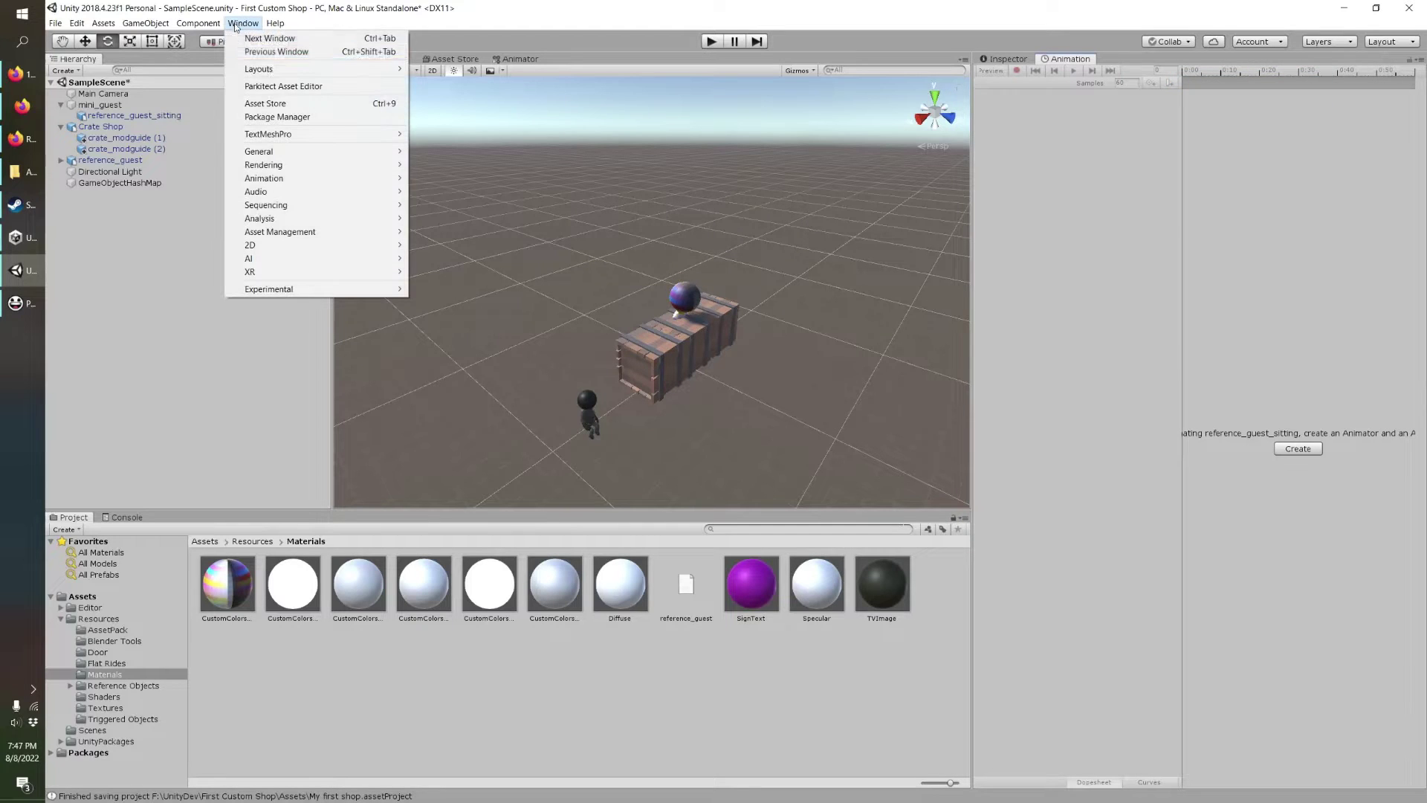
pyautogui.click(283, 86)
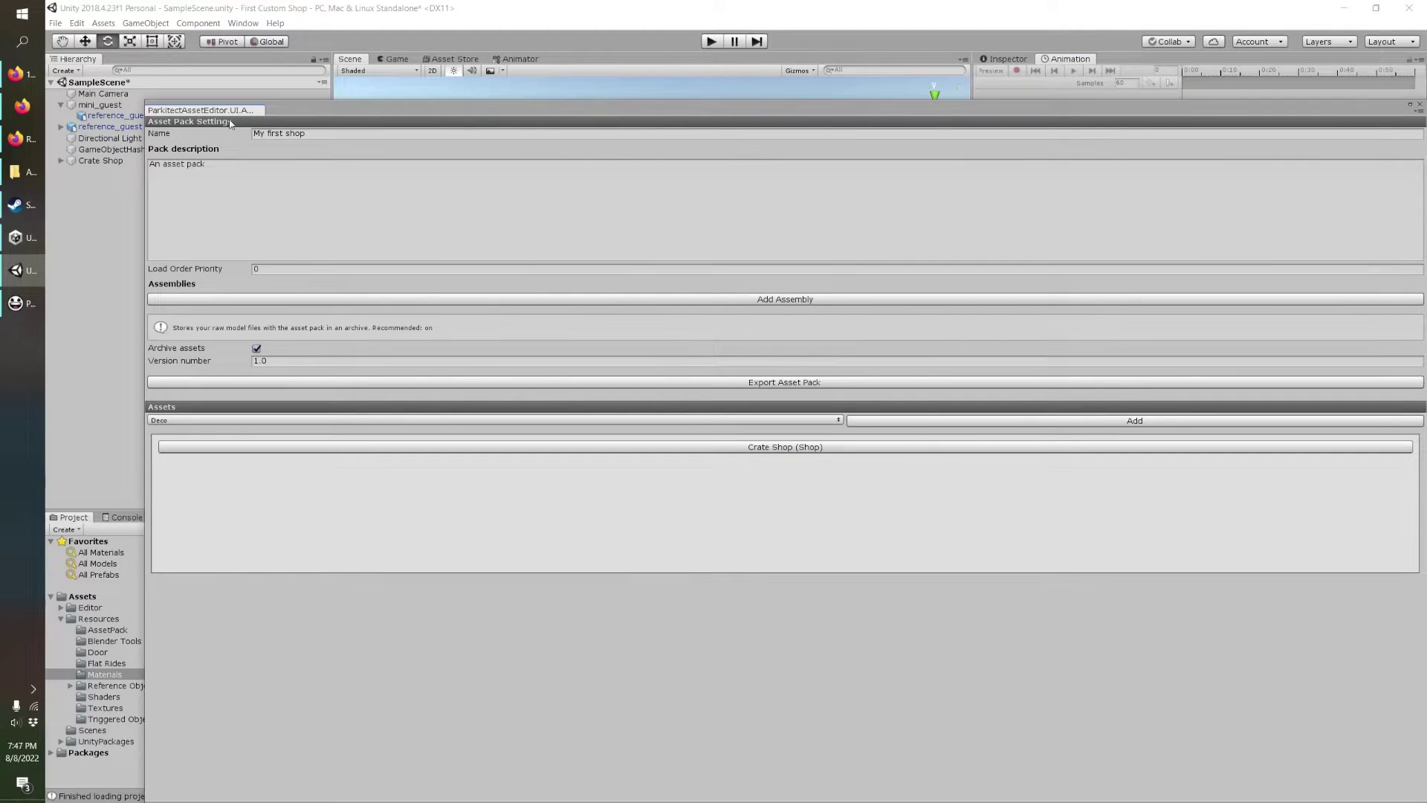
pyautogui.moveTo(210, 112); pyautogui.dragTo(1062, 59)
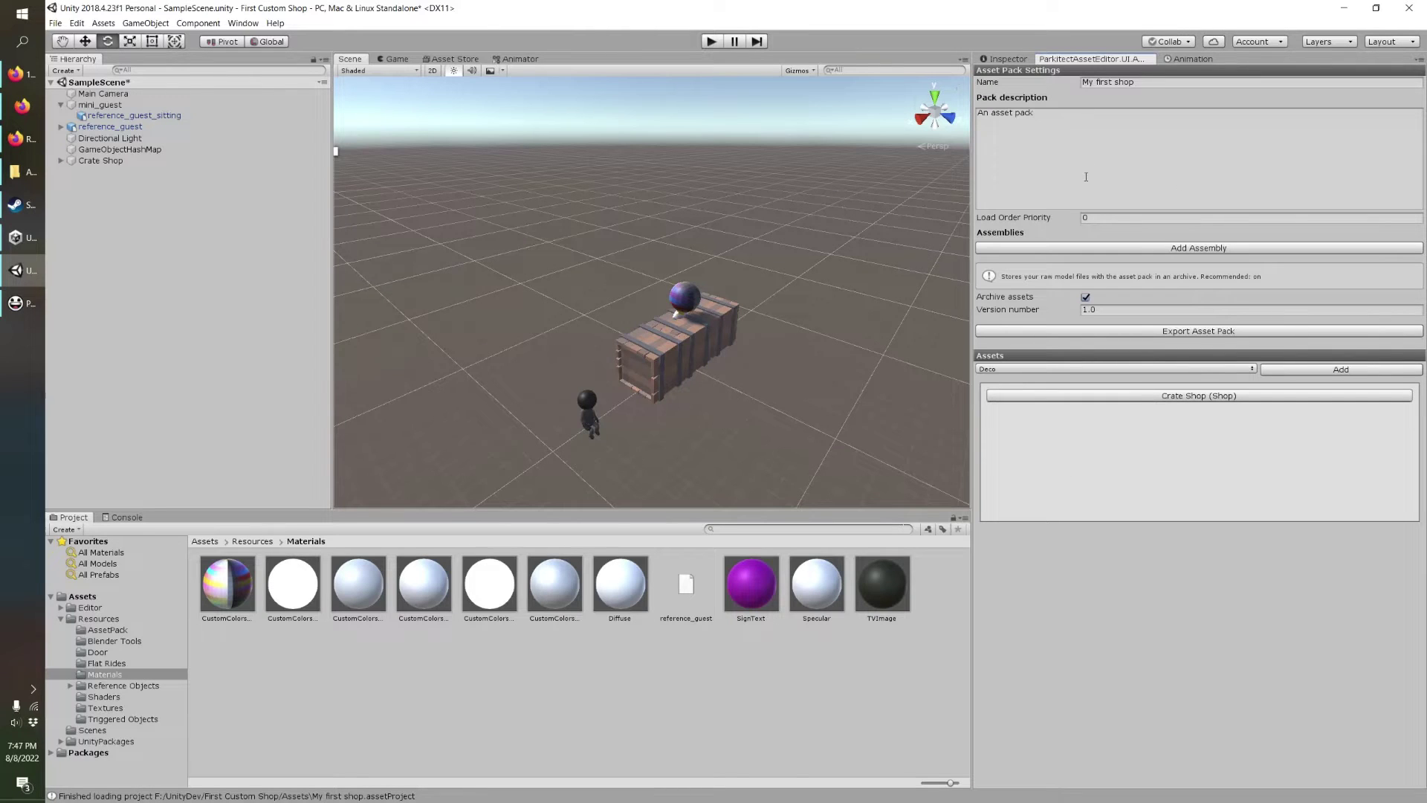
# Set the pack description of the My first shop asset pack to "Cool shops only!" and select its version number.
pyautogui.click(1139, 84)
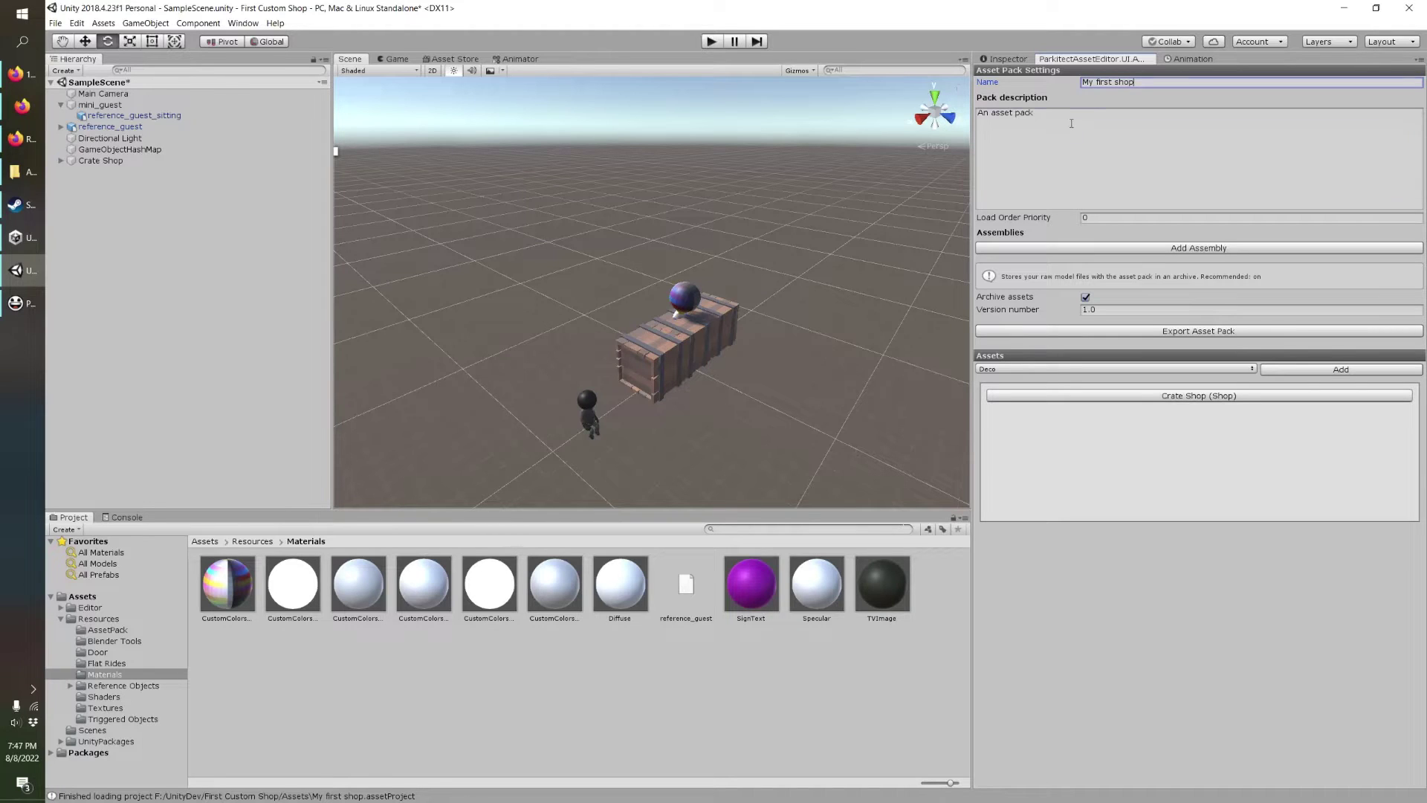
pyautogui.click(1071, 123)
pyautogui.write('Cool sho')
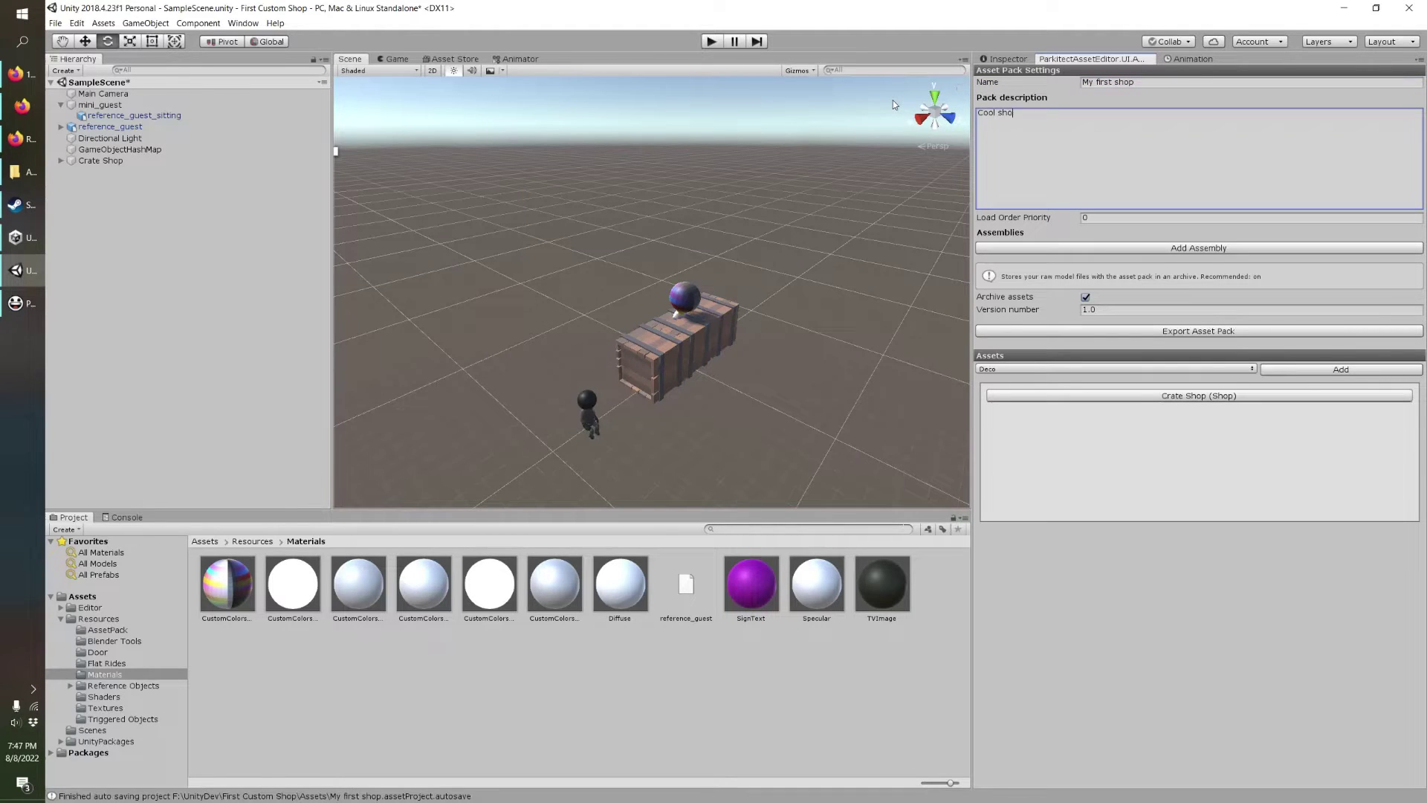
pyautogui.write('ps only!')
pyautogui.click(1091, 310)
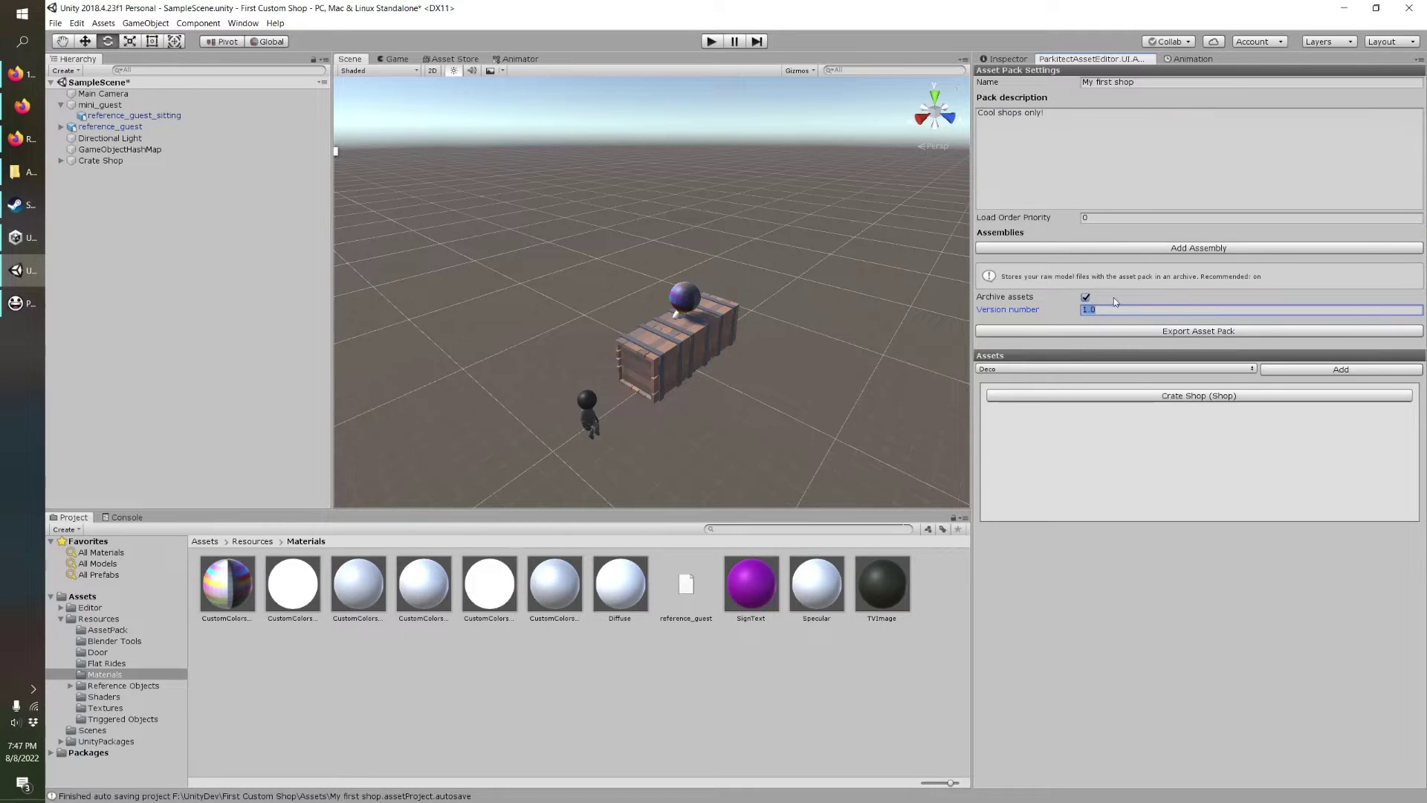
# Show the Crate Shop asset's settings and place the bench_modguide model from Reference Objects in the scene beside the crates.
pyautogui.click(1058, 396)
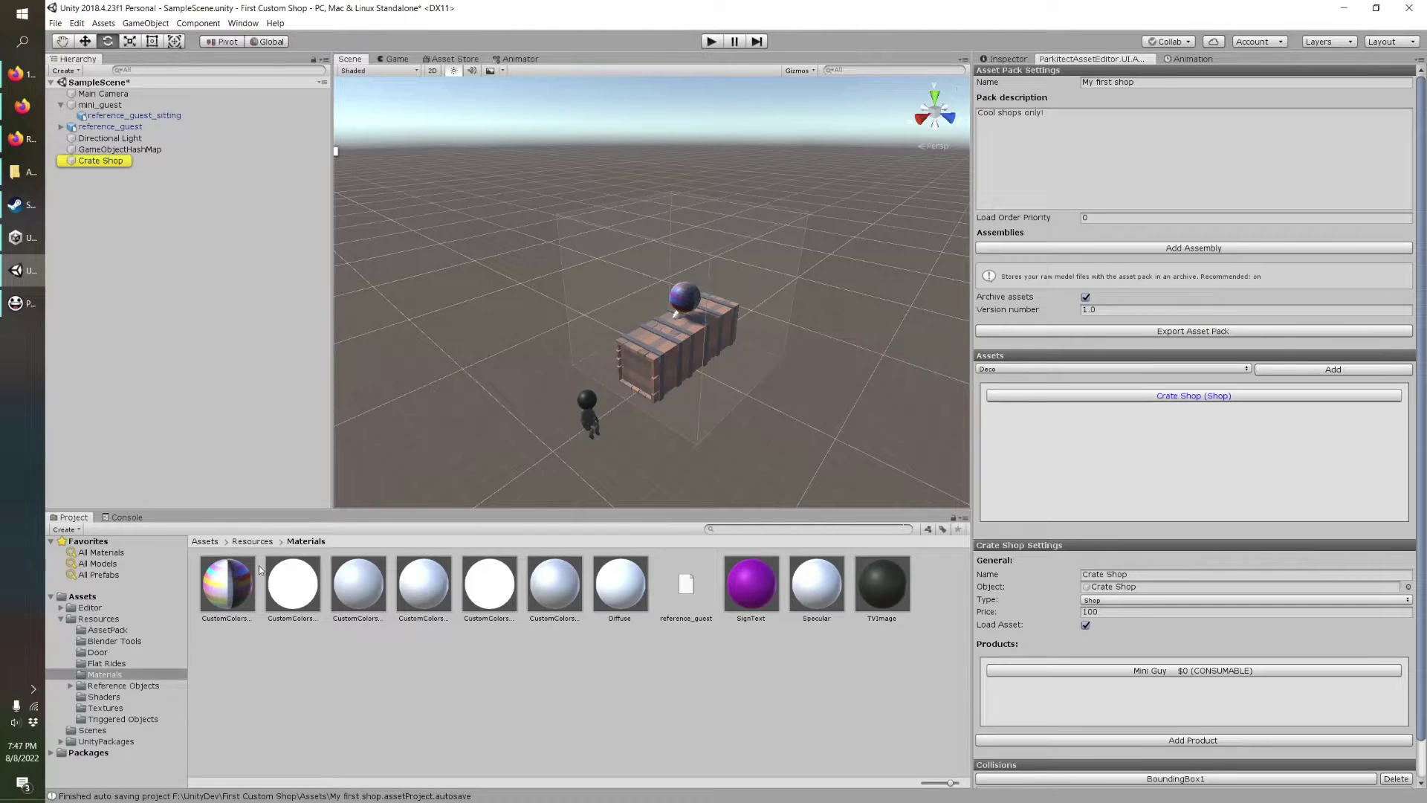
pyautogui.click(112, 686)
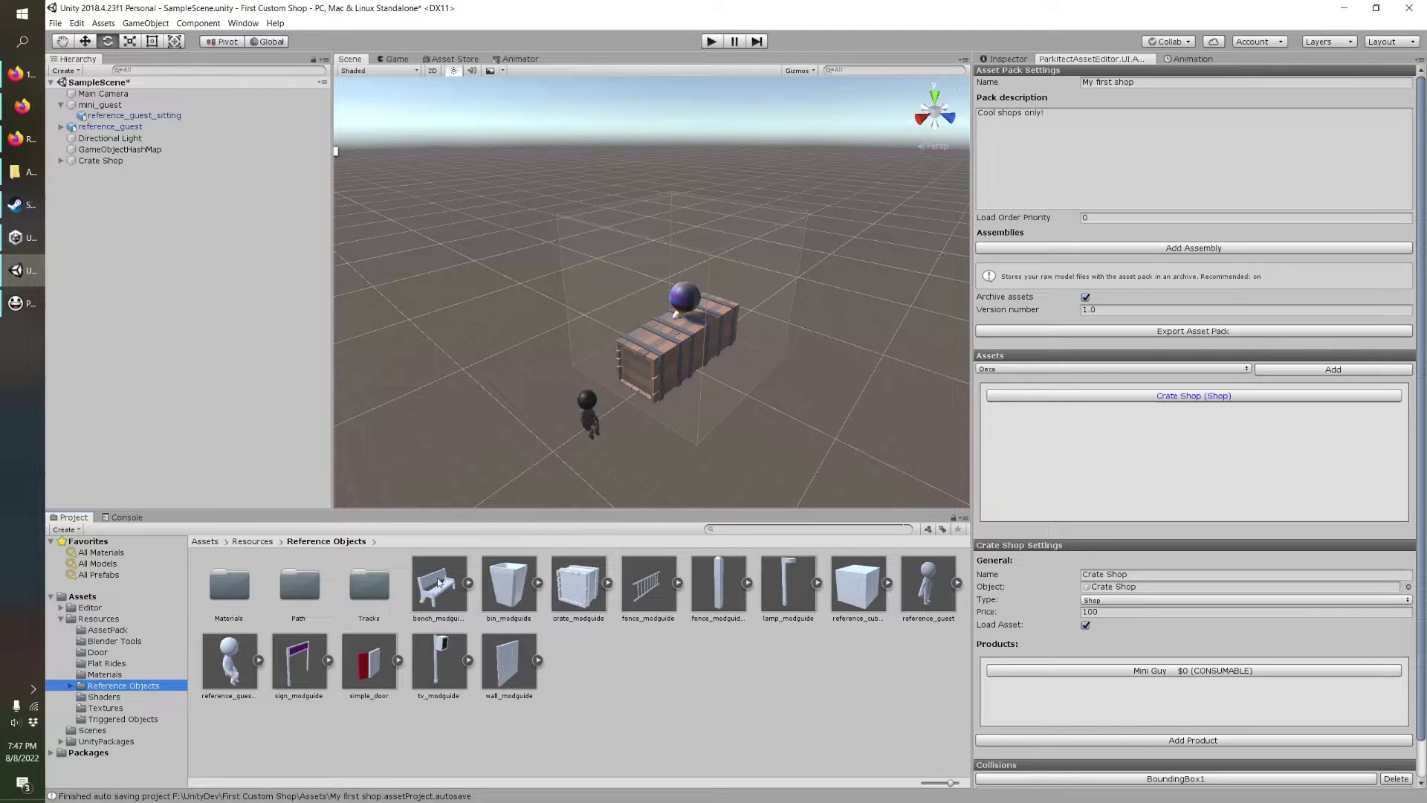
pyautogui.moveTo(439, 595); pyautogui.dragTo(513, 316)
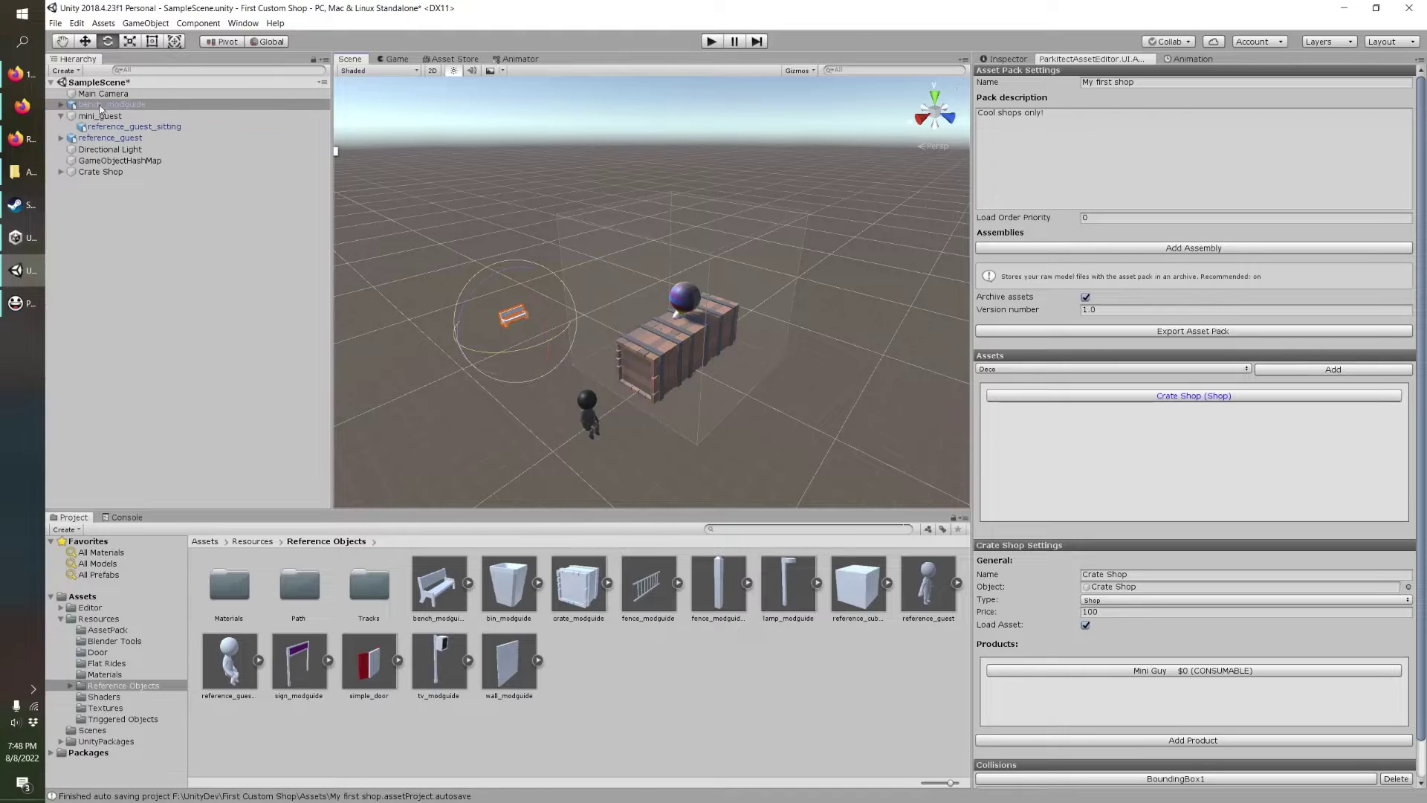
# Add a Deco asset to the asset pack and open its settings.
pyautogui.moveTo(102, 107); pyautogui.dragTo(1306, 369)
pyautogui.click(1305, 371)
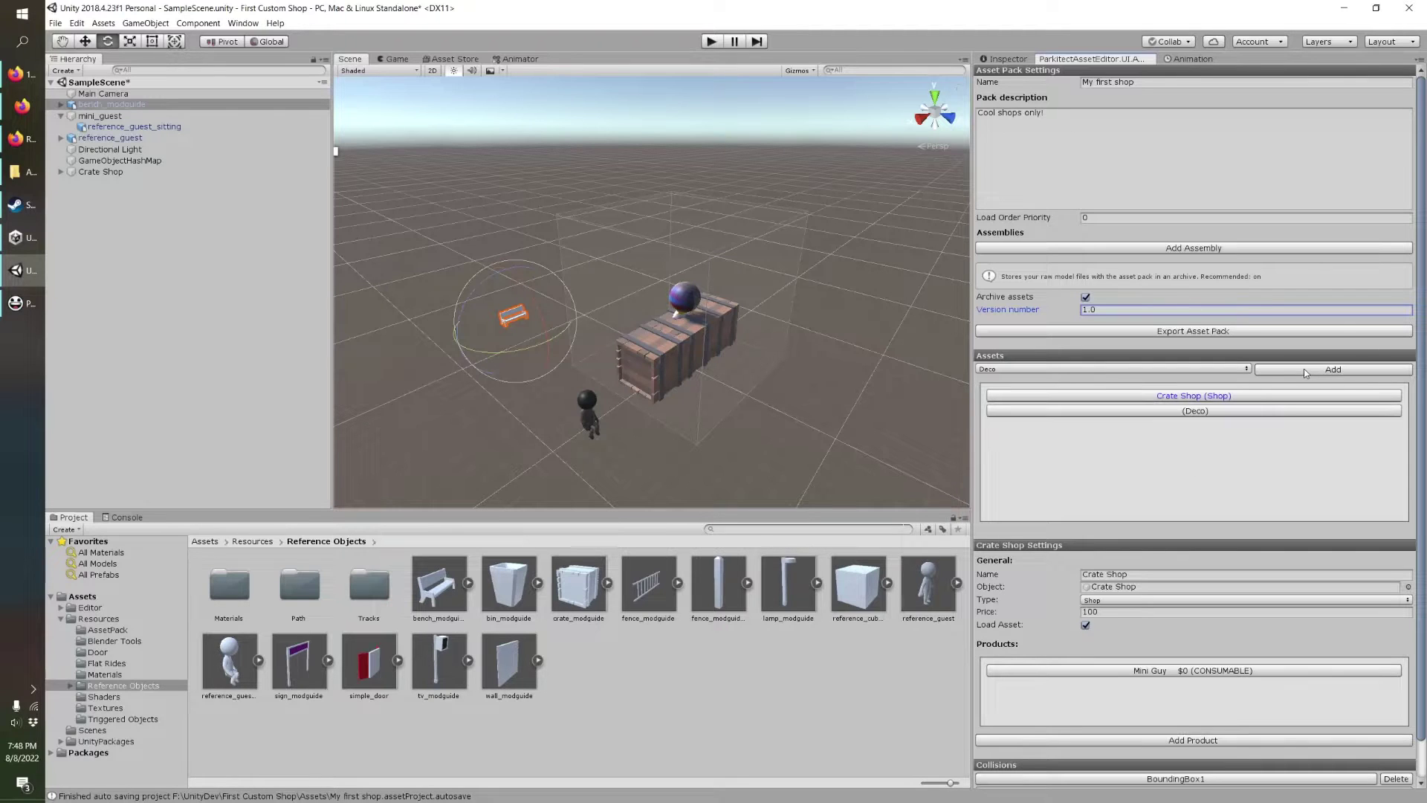
pyautogui.click(1153, 413)
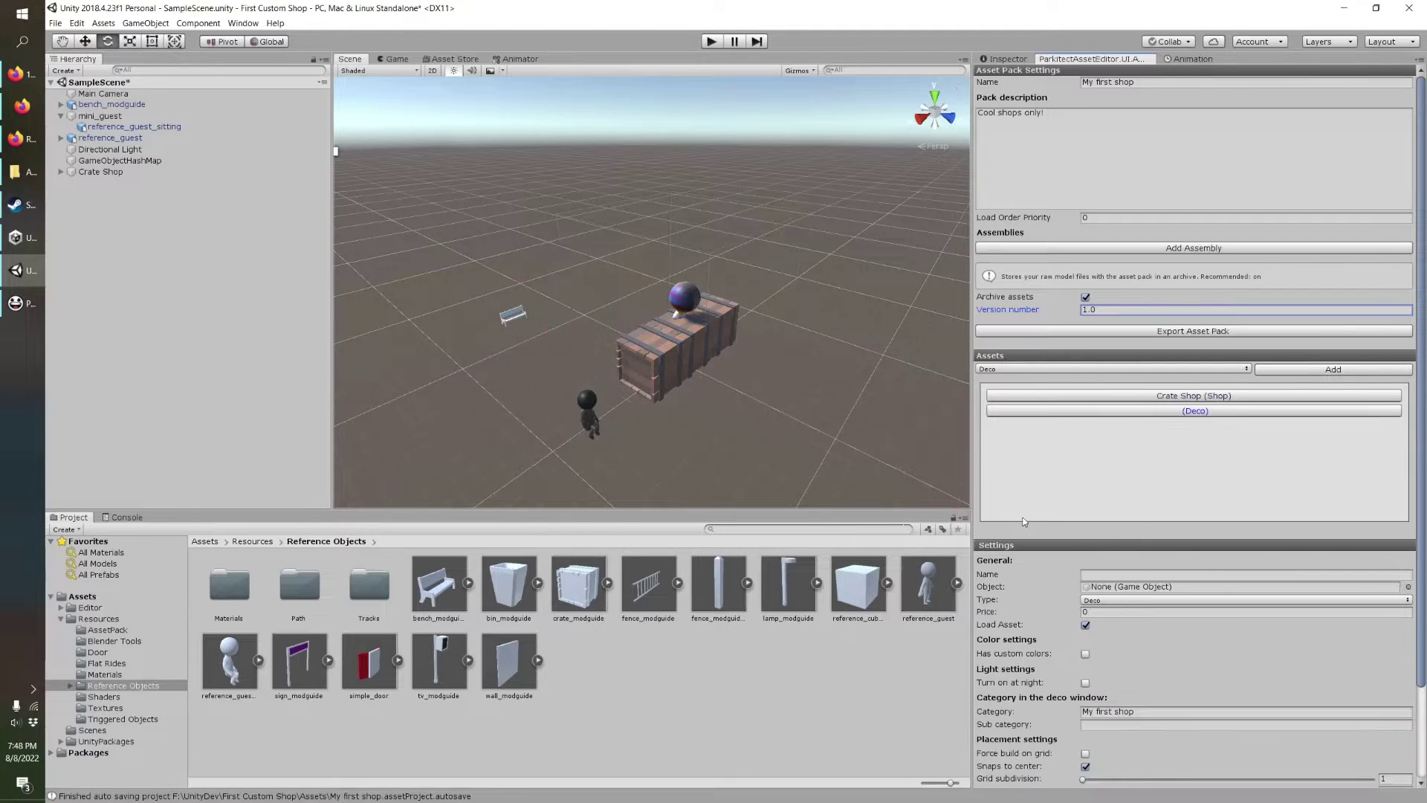
# Choose the Shop asset type and add a new Shop asset to the pack.
pyautogui.click(1202, 368)
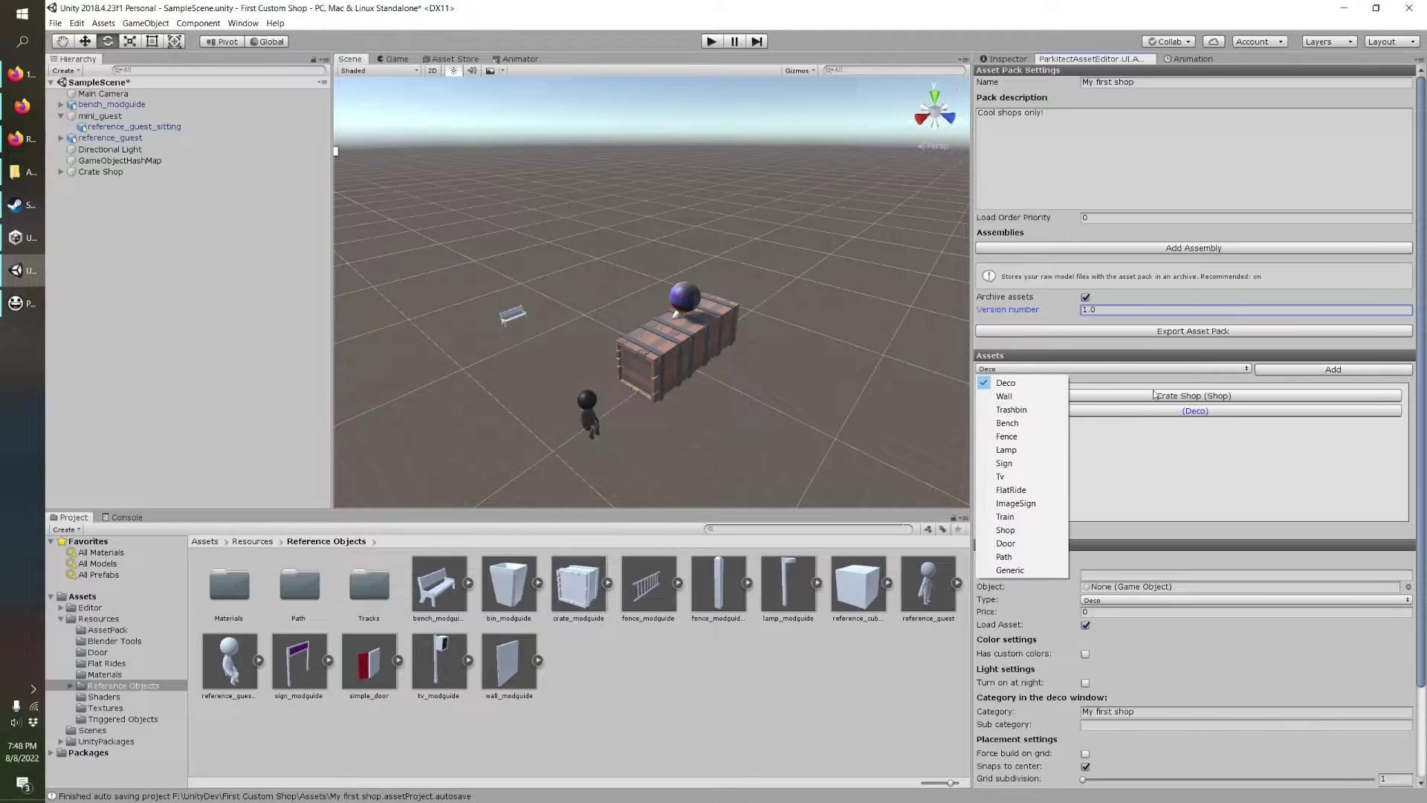
pyautogui.click(1007, 530)
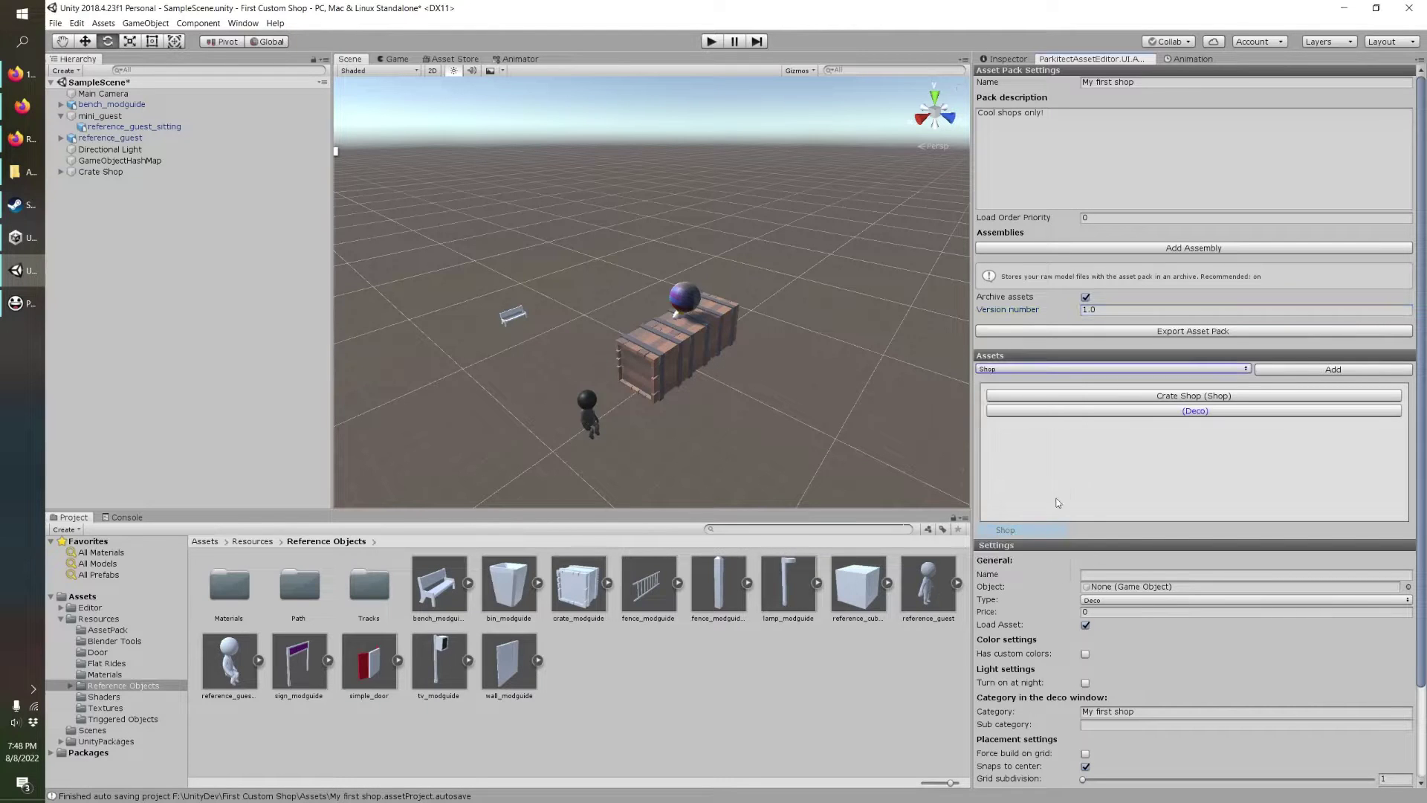
pyautogui.click(1281, 370)
# Remove the unnamed Deco asset from the asset pack and open the new unnamed Shop asset's settings.
pyautogui.scroll(-3, 1124, 692)
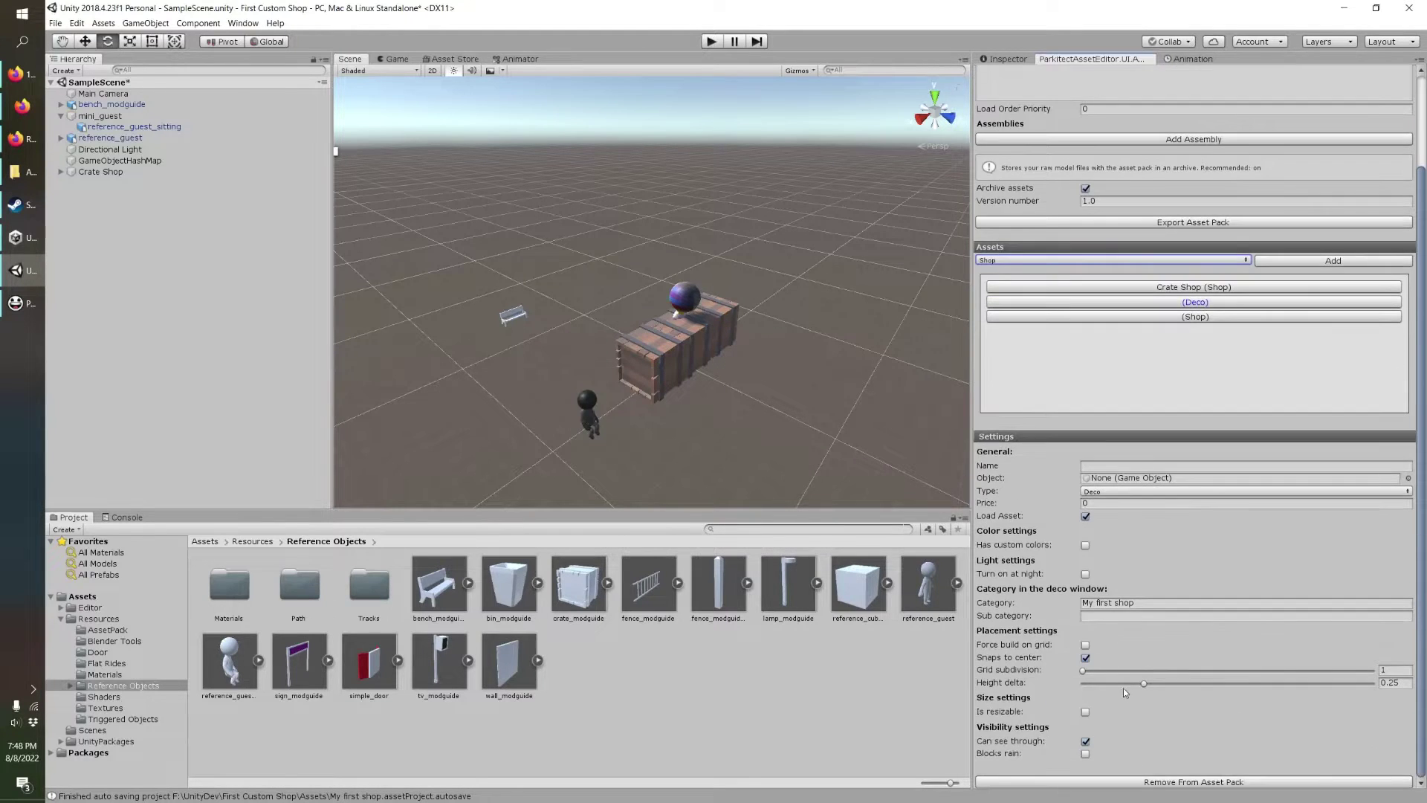
pyautogui.click(1164, 782)
pyautogui.click(1164, 411)
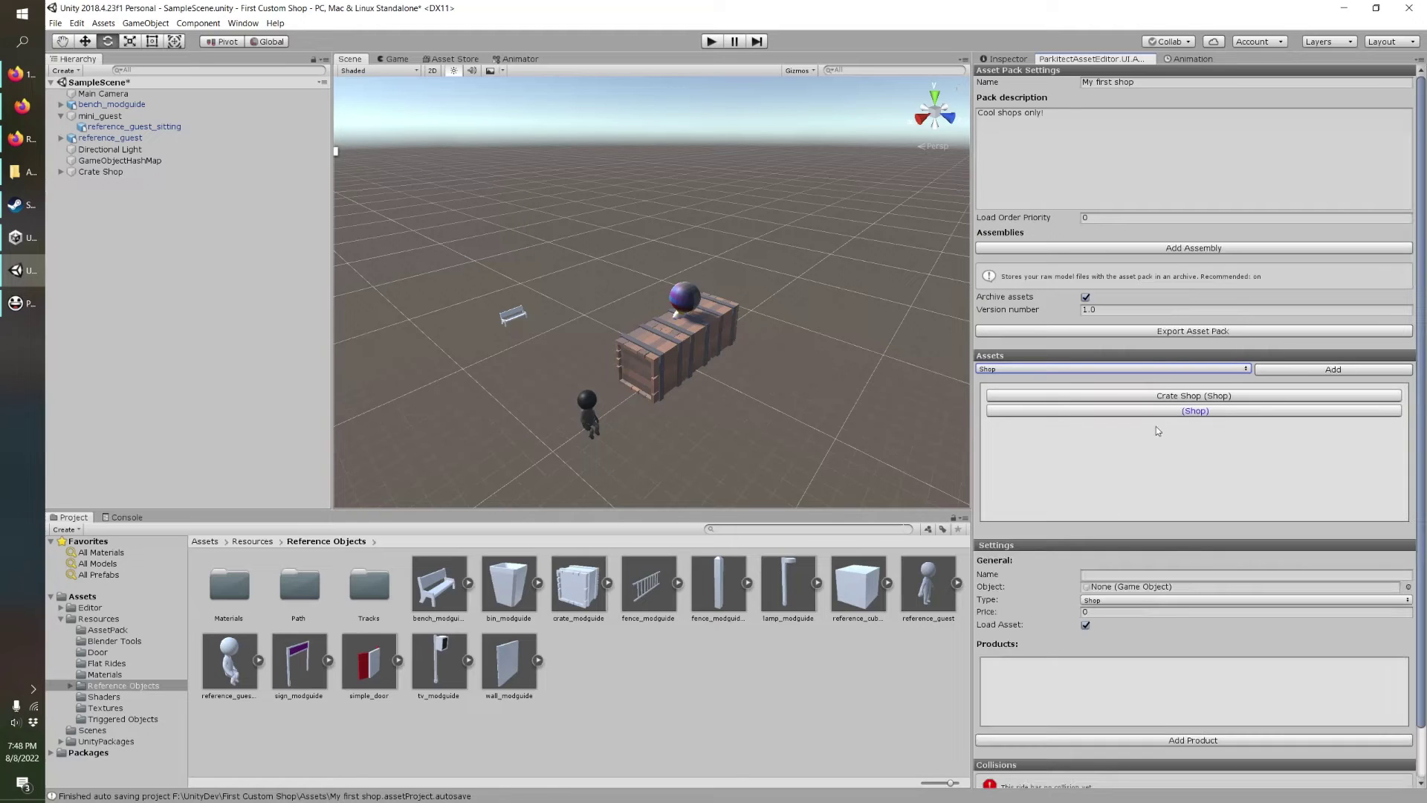
# Assign the bench_modguide model from the scene as the new shop's object and locate it in the scene.
pyautogui.scroll(-2, 1185, 604)
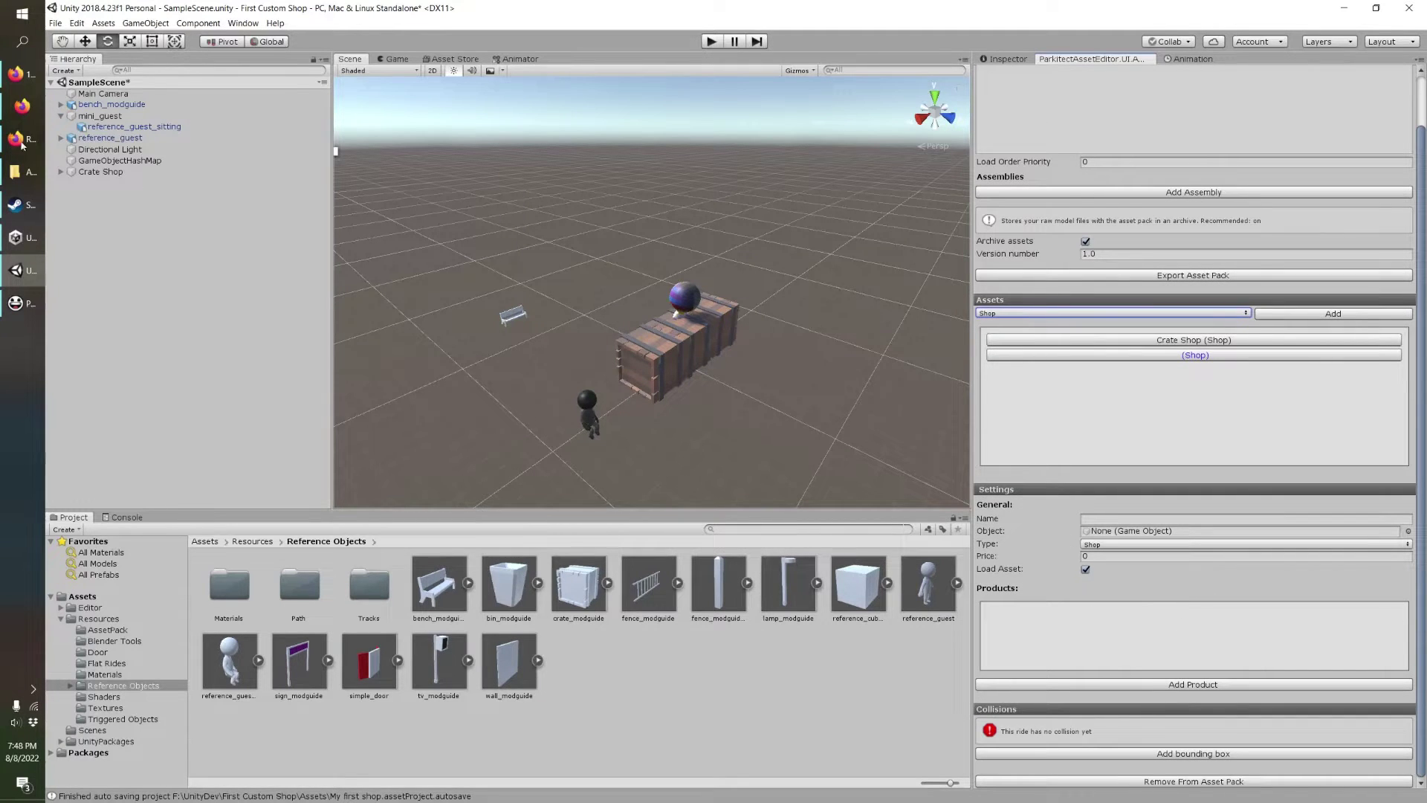
pyautogui.moveTo(110, 149); pyautogui.dragTo(1100, 533)
pyautogui.click(1109, 531)
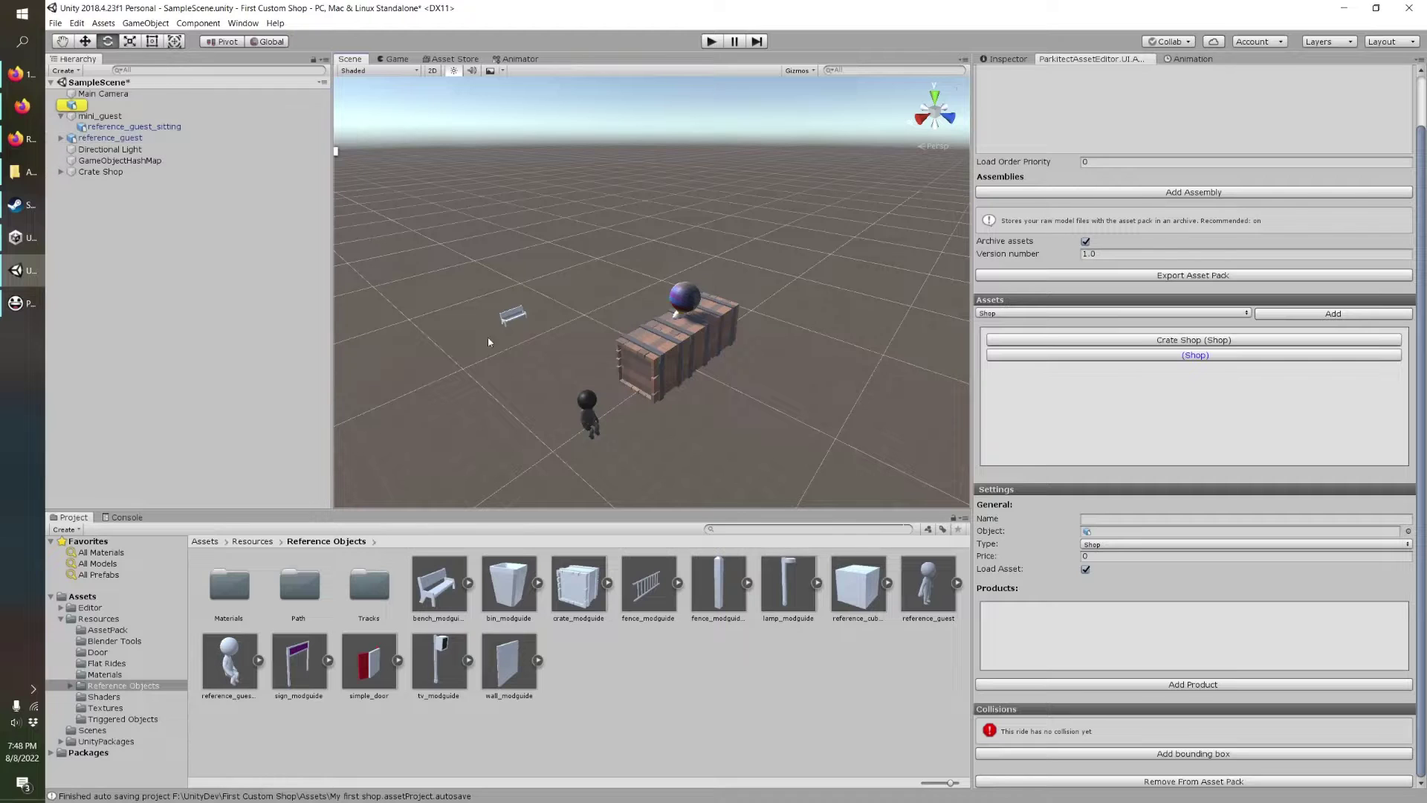
pyautogui.click(513, 317)
pyautogui.press('f')
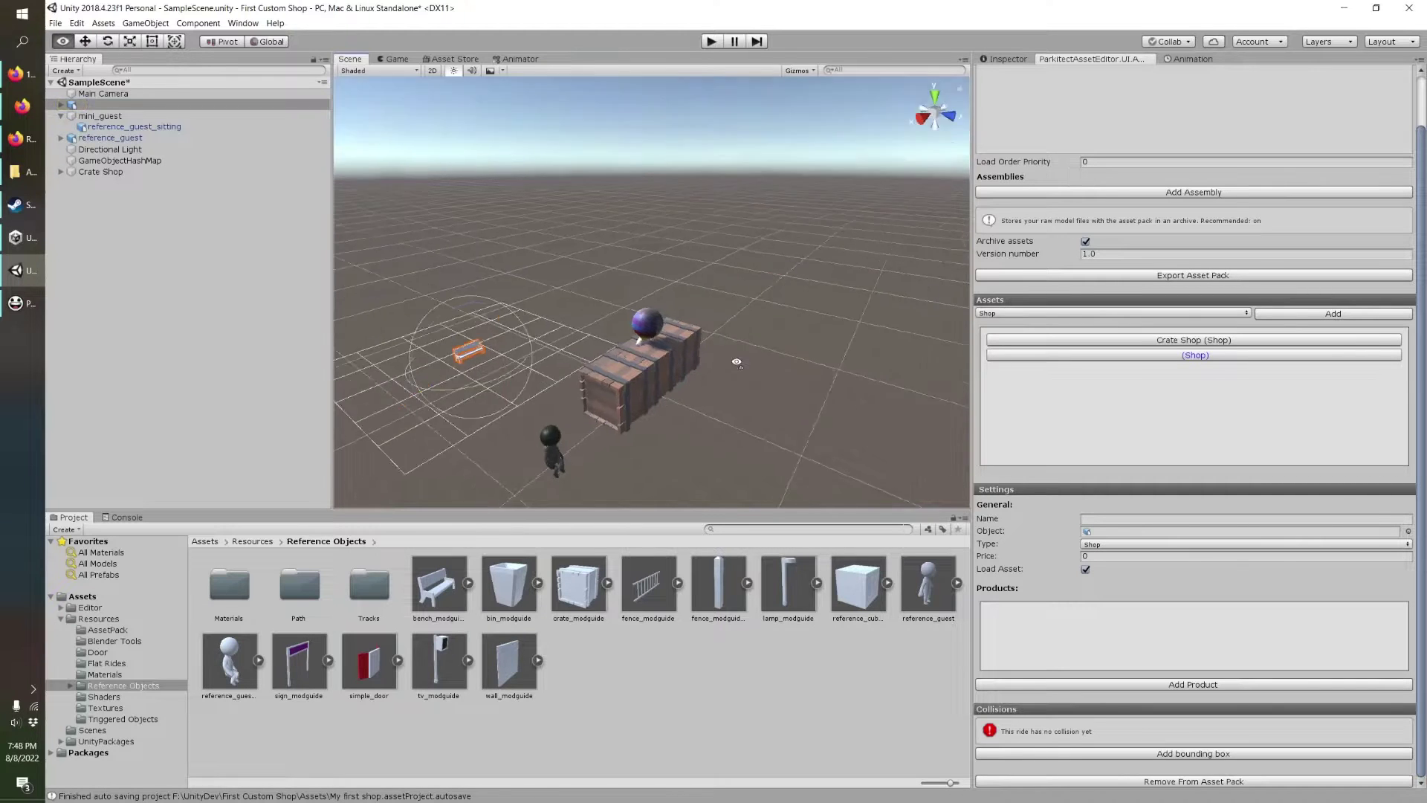
pyautogui.moveTo(854, 208); pyautogui.dragTo(693, 300, button='middle')
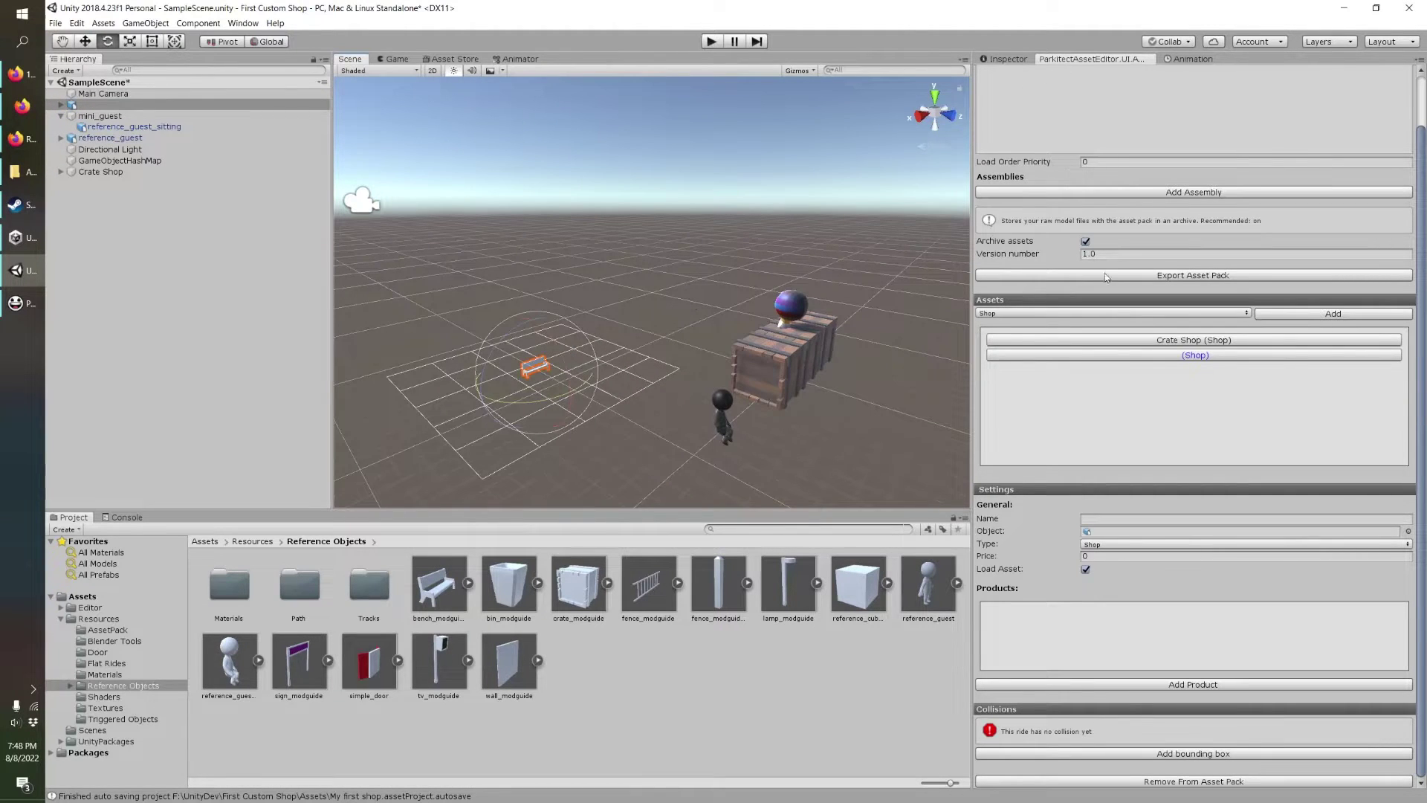
pyautogui.click(1092, 531)
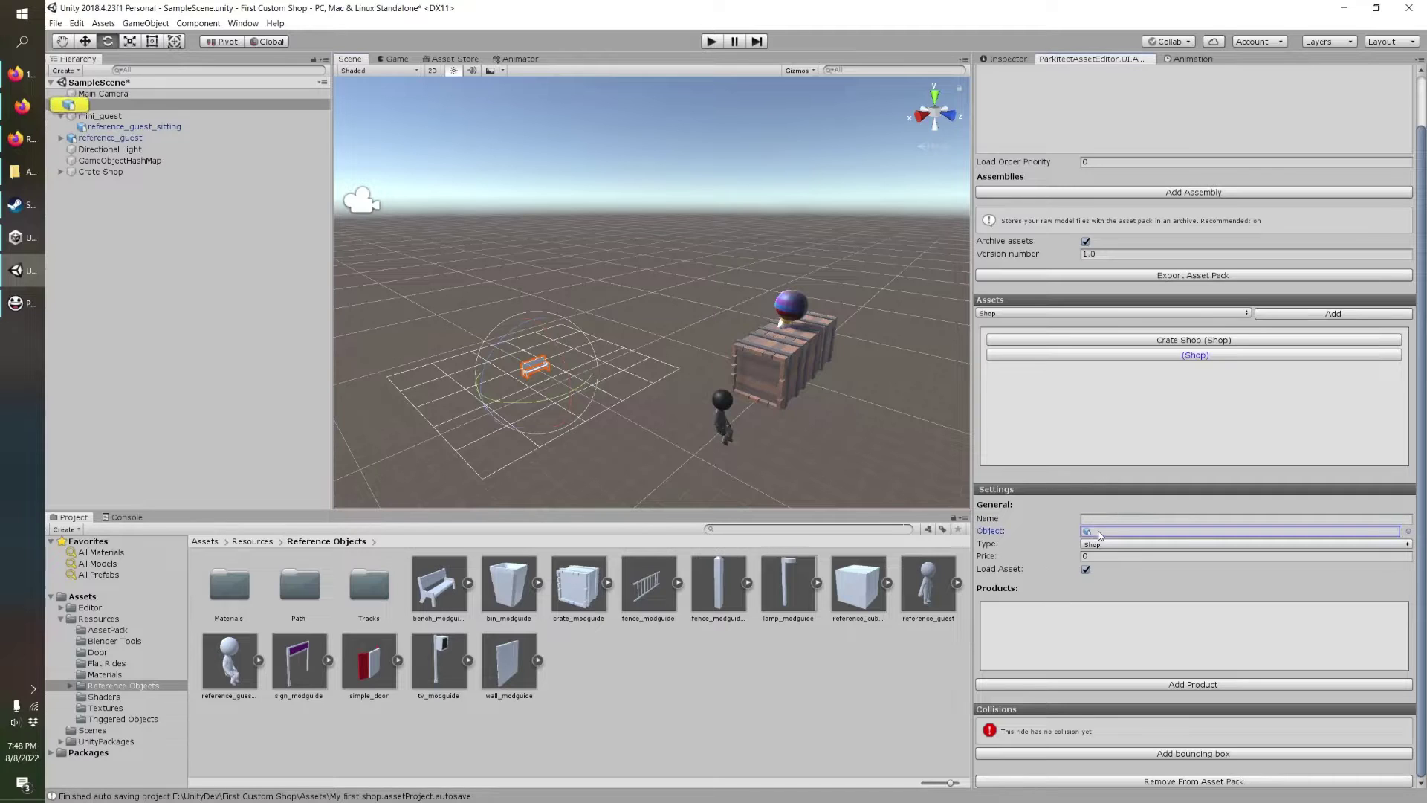
# Try to delete the Seat2 child object from the bench prefab instance.
pyautogui.click(61, 105)
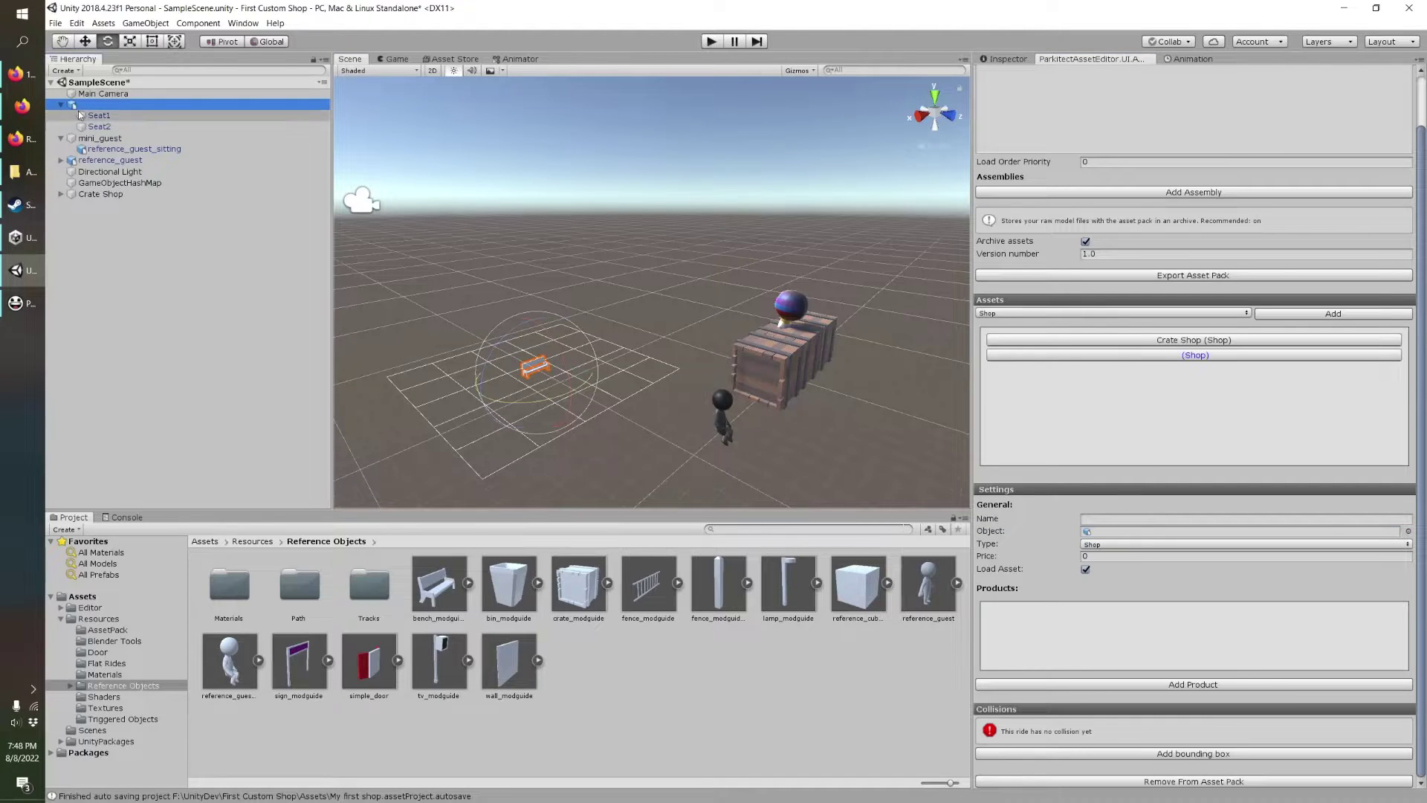
pyautogui.click(99, 115)
pyautogui.rightClick(102, 127)
pyautogui.click(133, 192)
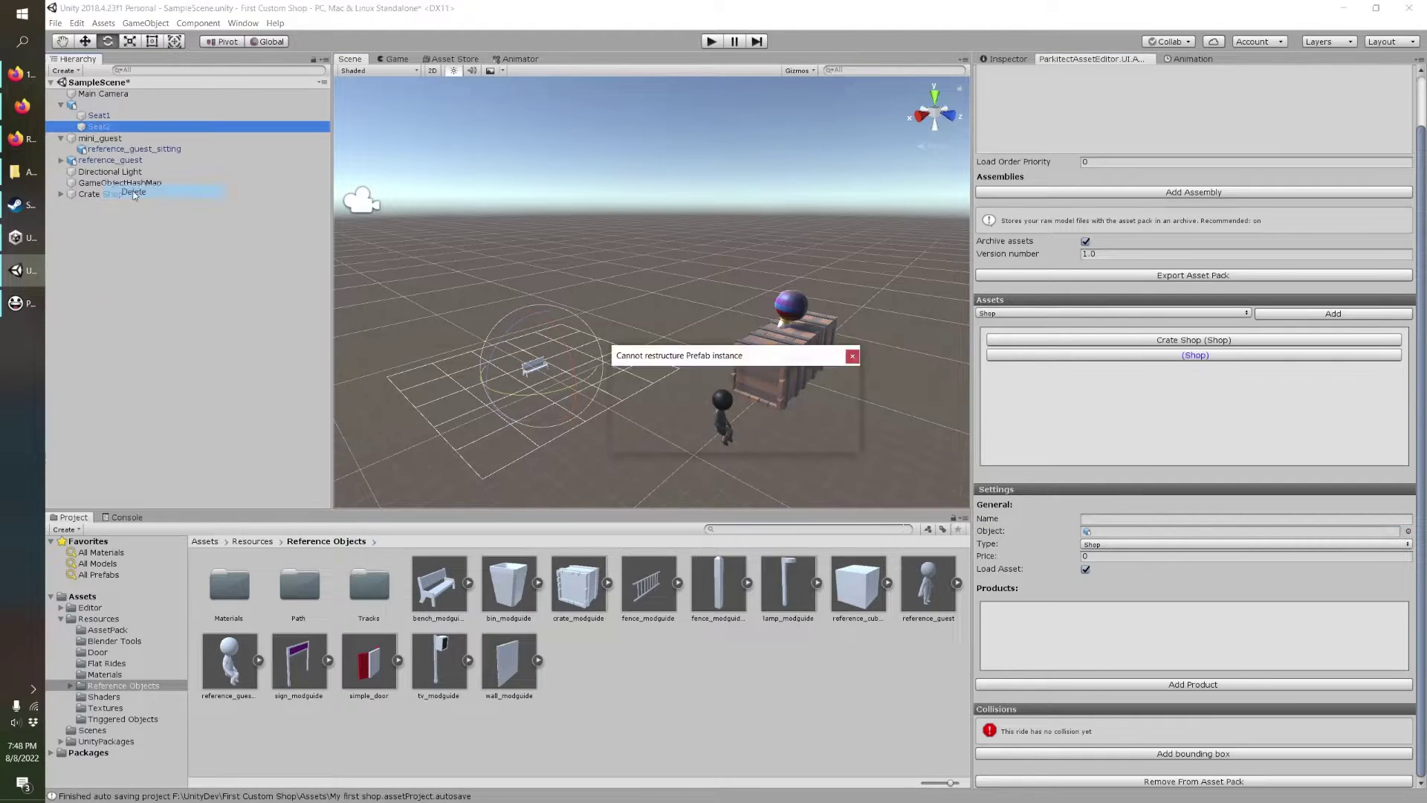
pyautogui.click(823, 435)
# Unpack the bench prefab and delete its Seat1 and Seat2 child objects.
pyautogui.click(84, 108)
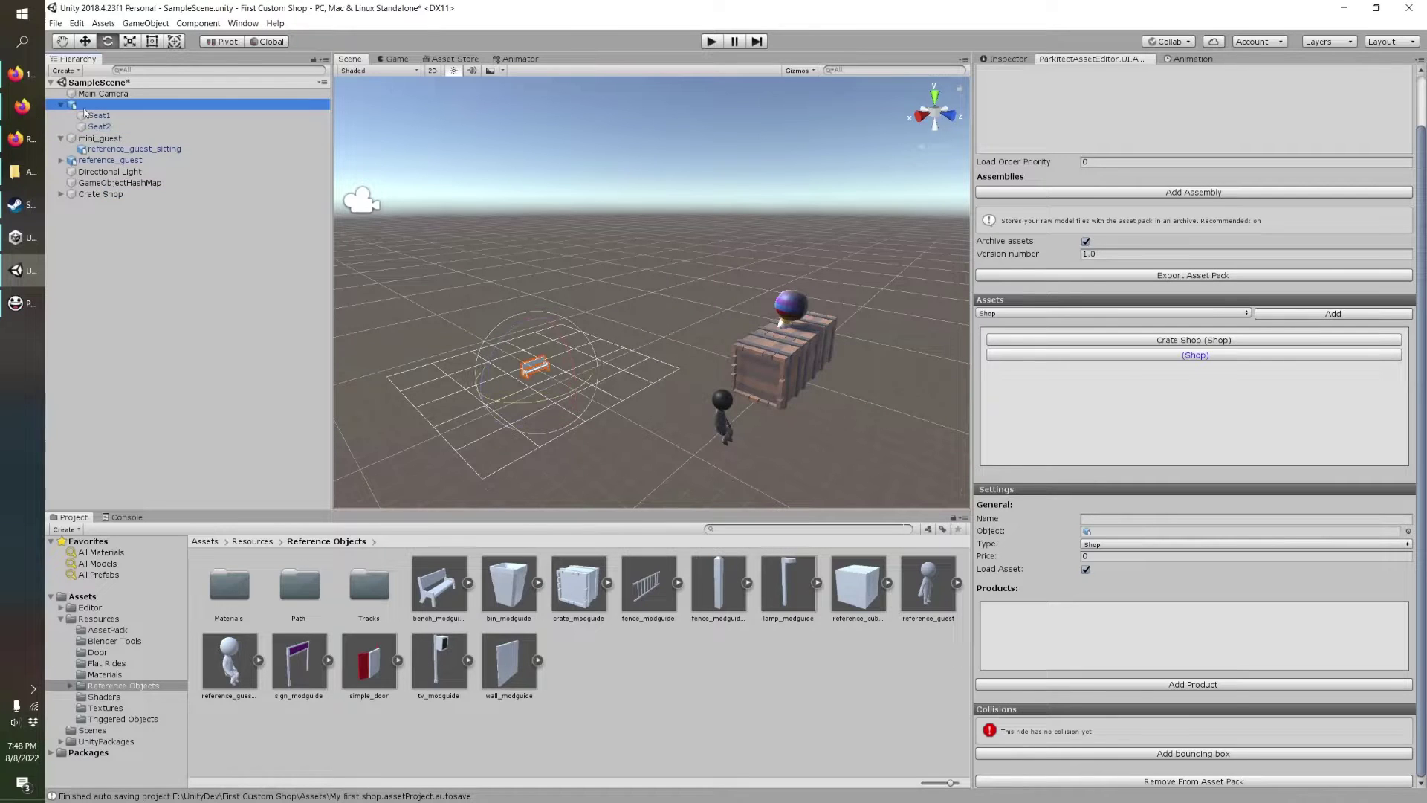
pyautogui.rightClick(84, 110)
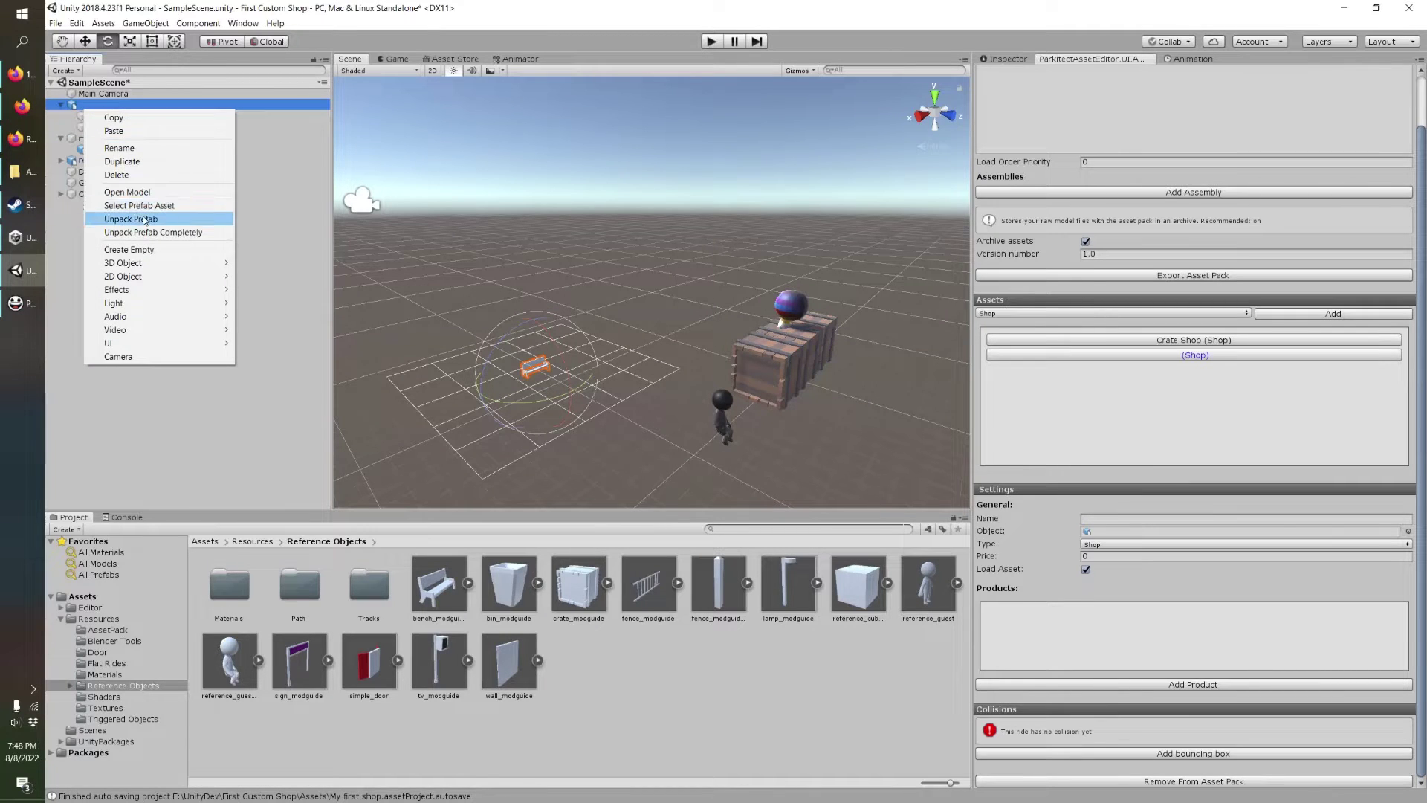
pyautogui.click(123, 217)
pyautogui.rightClick(82, 117)
pyautogui.click(128, 183)
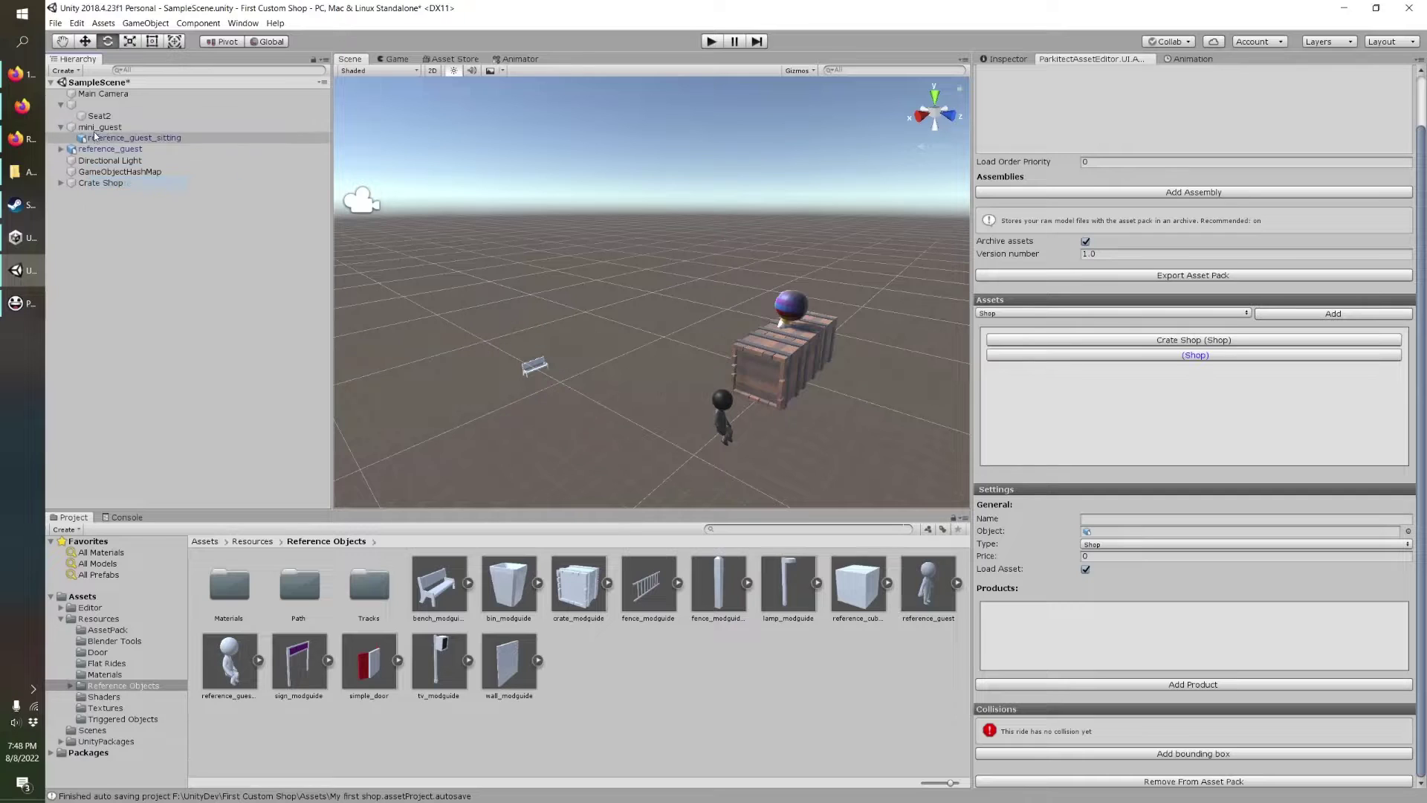
pyautogui.click(95, 117)
pyautogui.rightClick(95, 117)
pyautogui.click(133, 182)
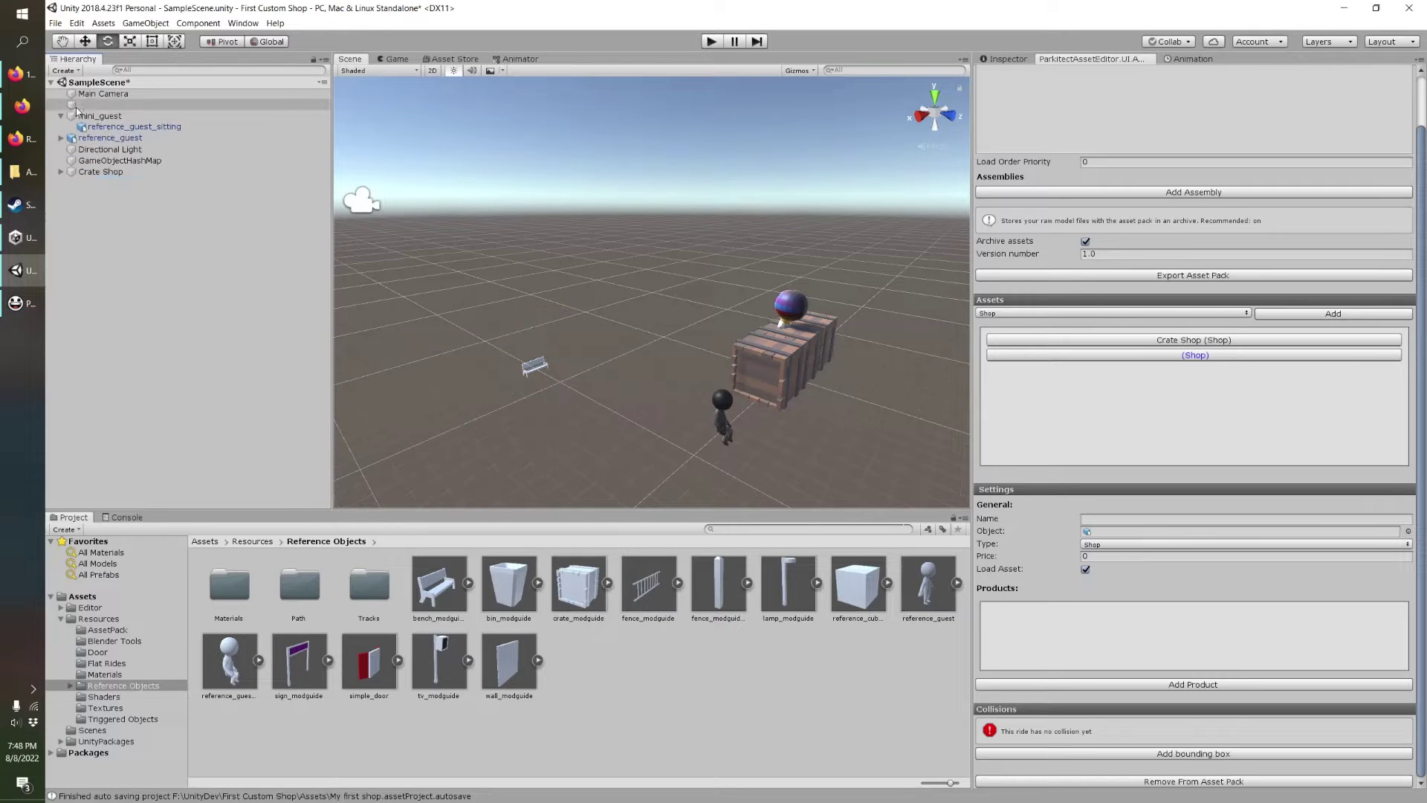
# Set the bench's position to X 0, Y 0 and Z 5, away from the crate shop.
pyautogui.click(995, 59)
pyautogui.click(1197, 116)
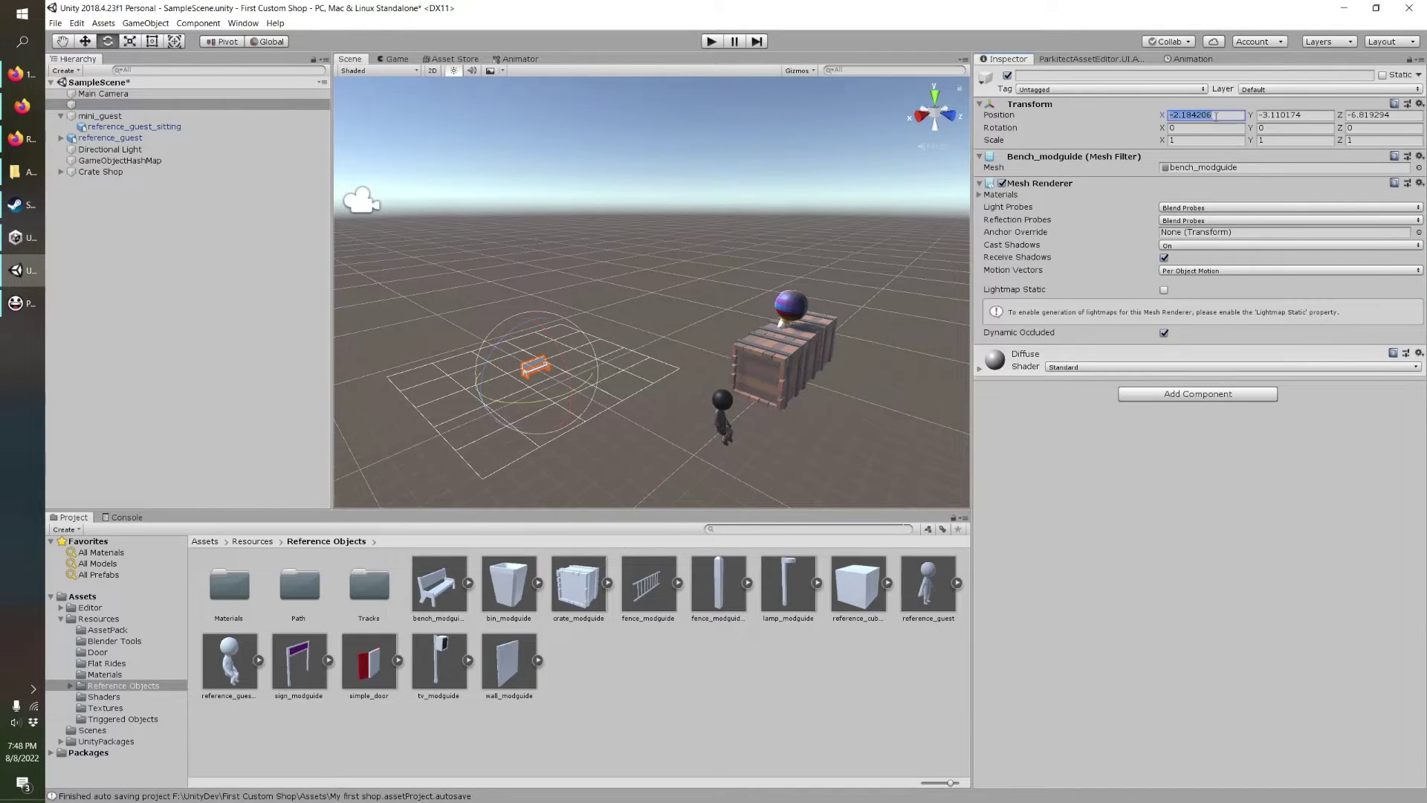
pyautogui.write('0')
pyautogui.click(1293, 115)
pyautogui.write('0')
pyautogui.click(1362, 115)
pyautogui.write('0')
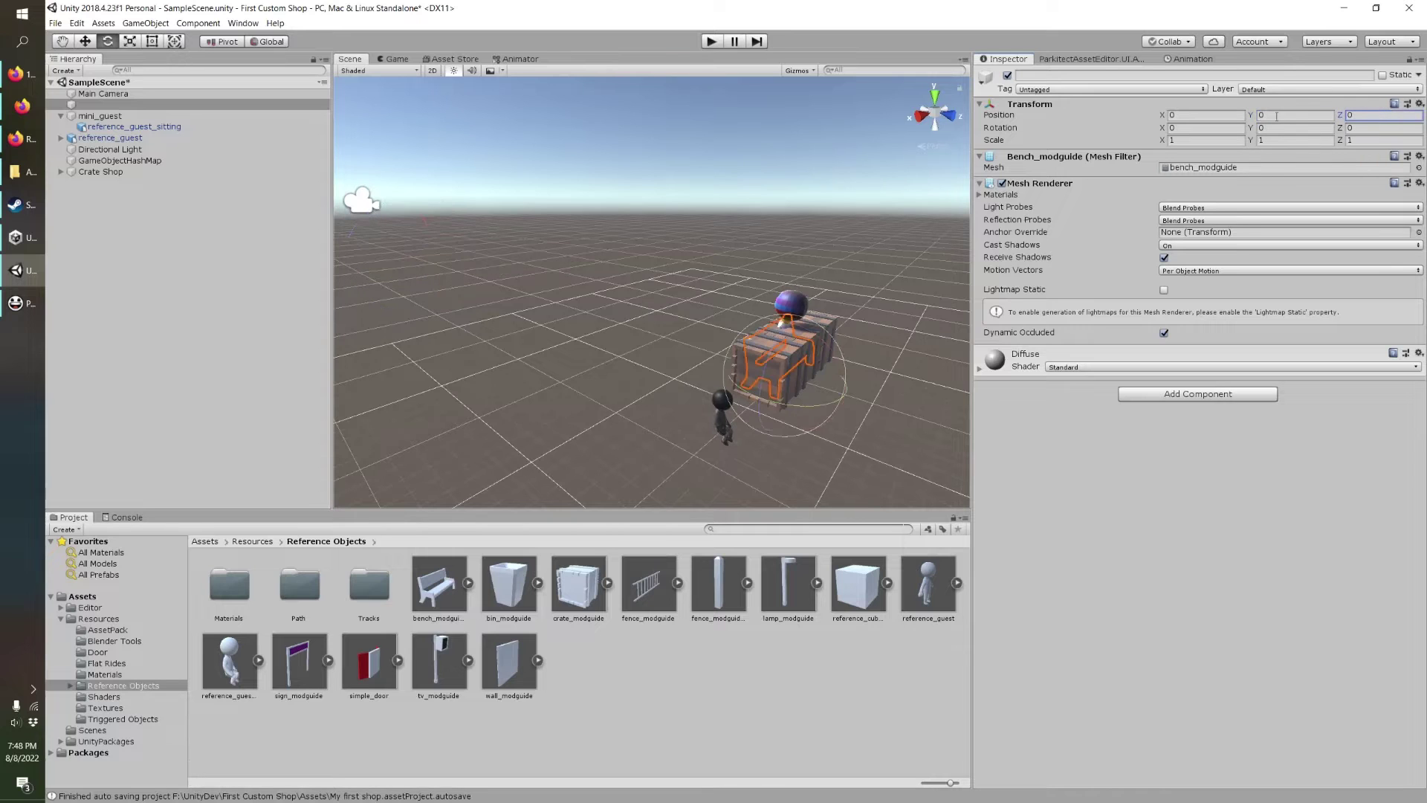
pyautogui.press('BackSpace')
pyautogui.write('5')
pyautogui.scroll(-5, 748, 341)
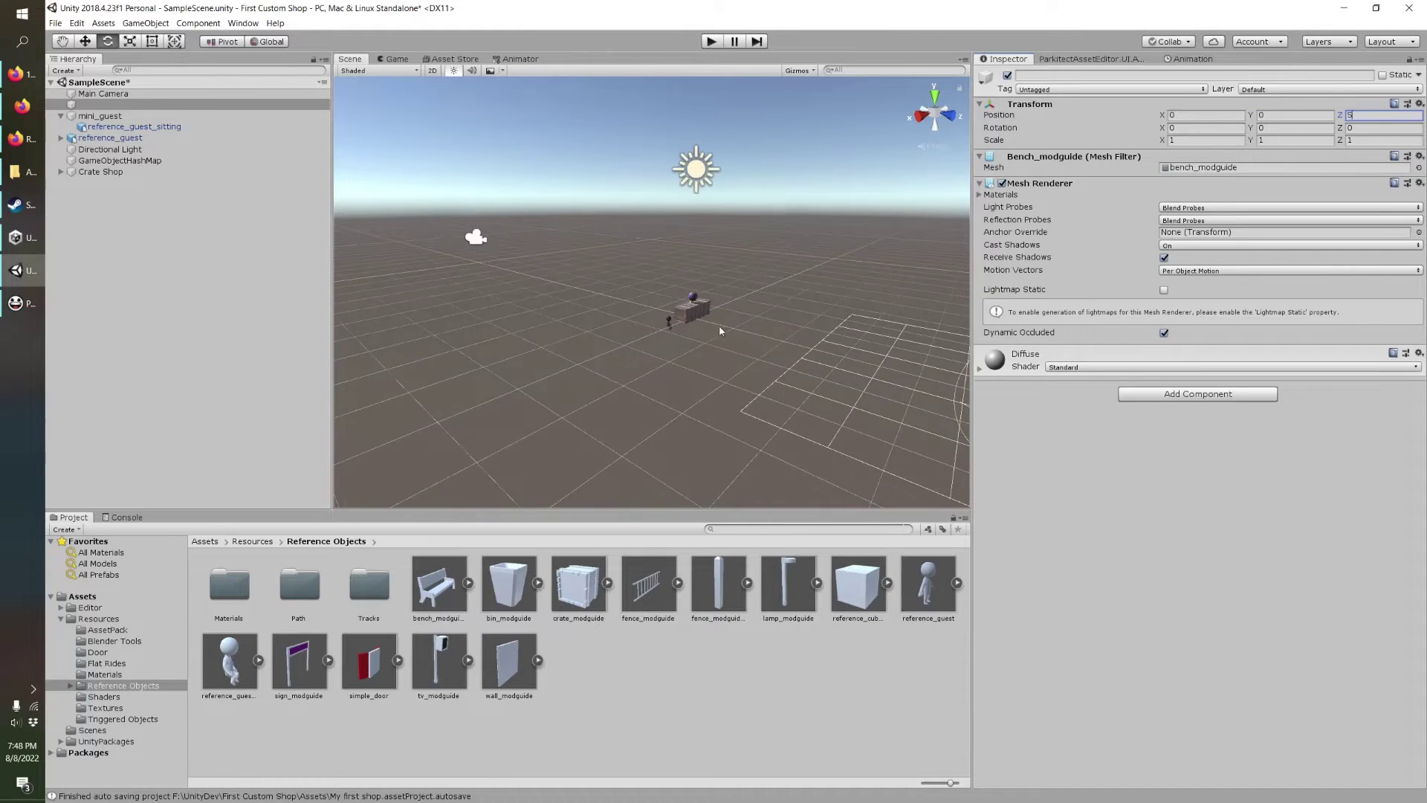
pyautogui.moveTo(747, 341); pyautogui.dragTo(446, 297, button='middle')
# Return to the unnamed shop asset's settings and select Shop as its type.
pyautogui.click(1046, 60)
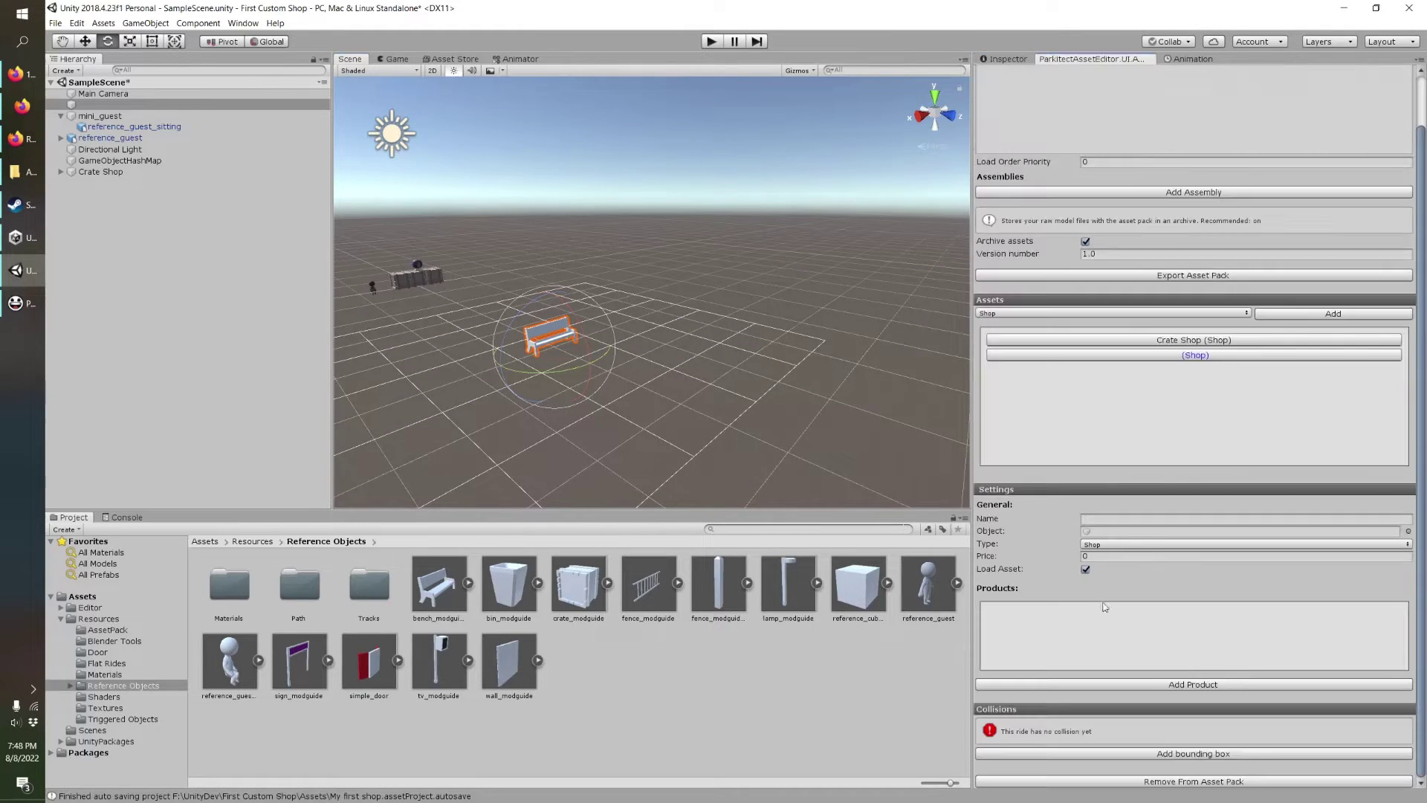
pyautogui.click(1154, 357)
pyautogui.click(1104, 546)
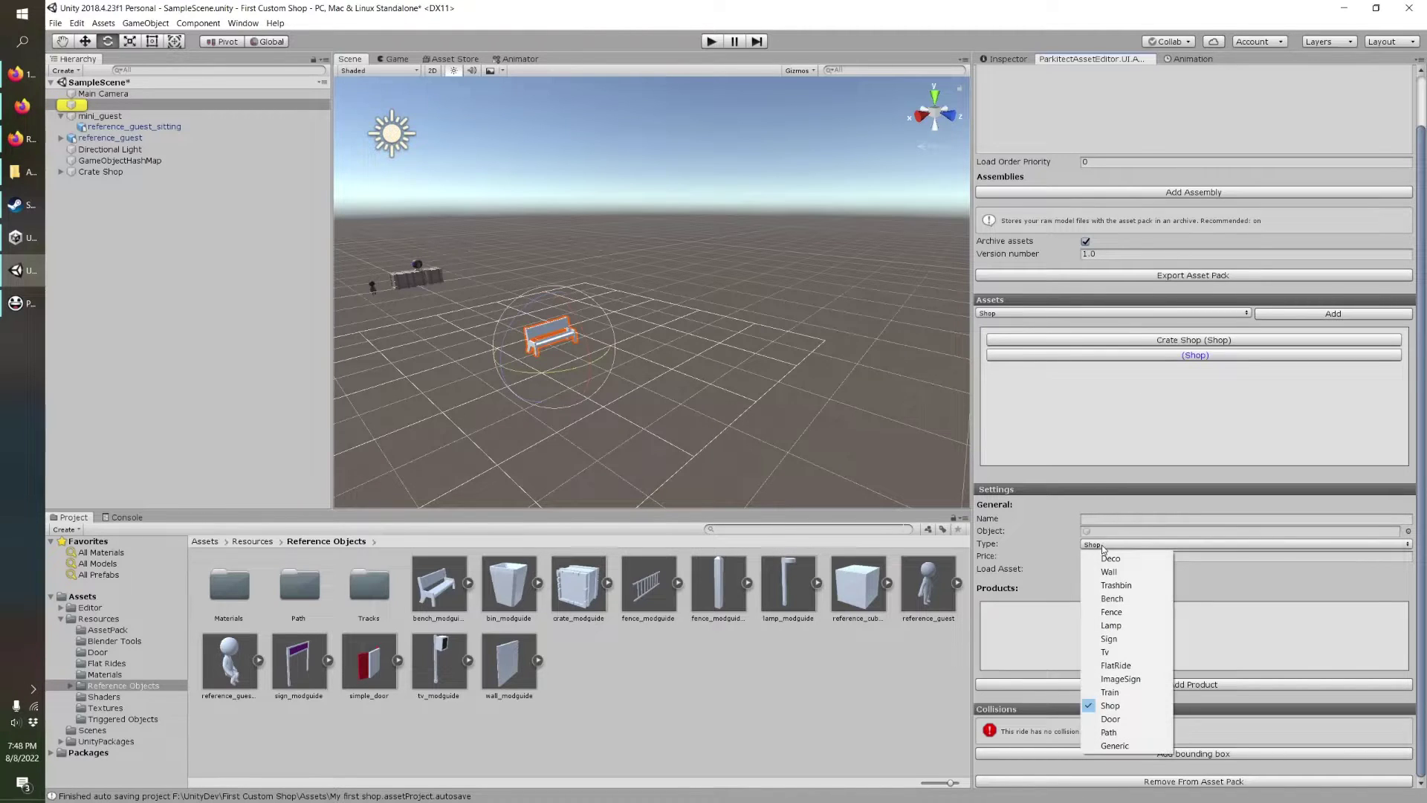
pyautogui.click(1109, 705)
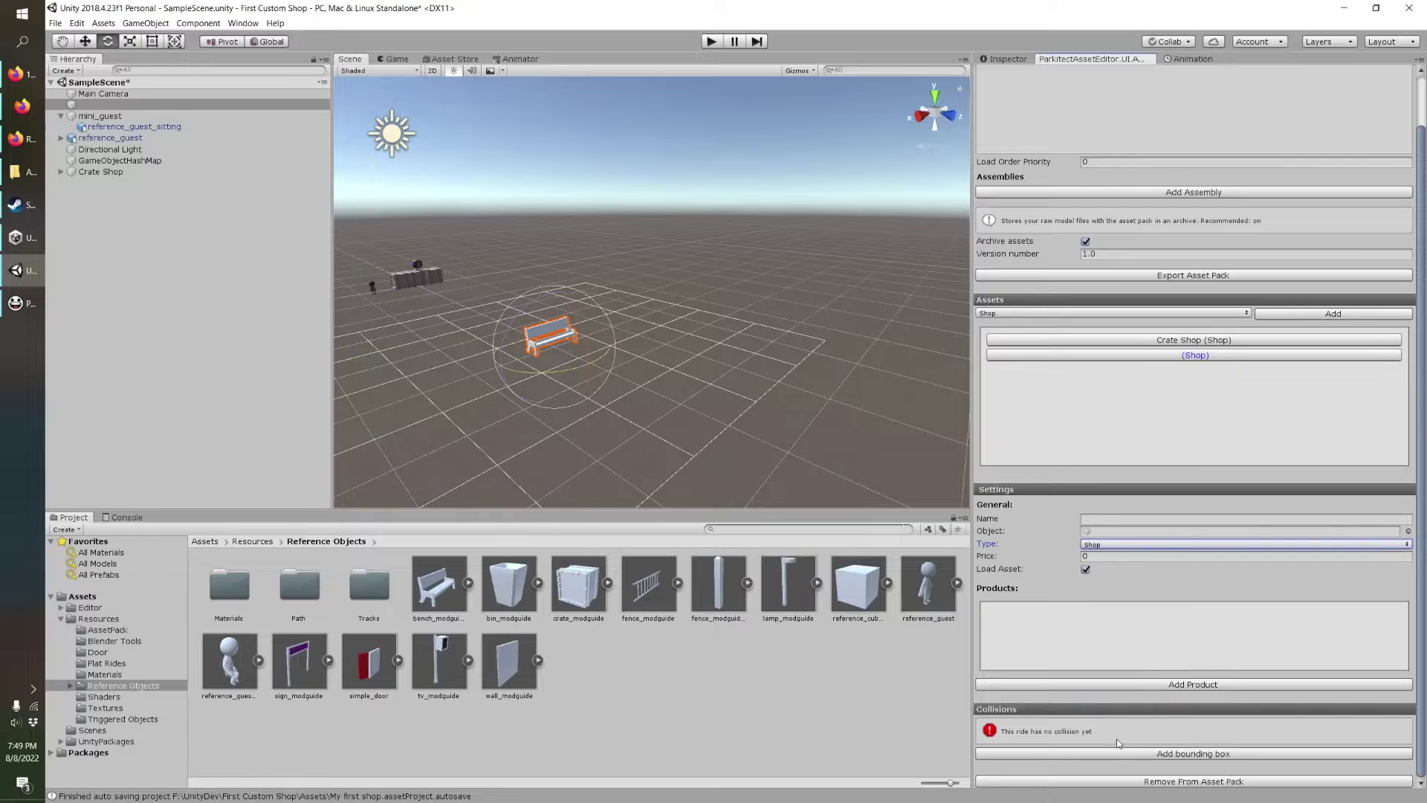
# Add a collision bounding box to the new shop and show its editing handles around the bench.
pyautogui.click(1109, 754)
pyautogui.click(1122, 739)
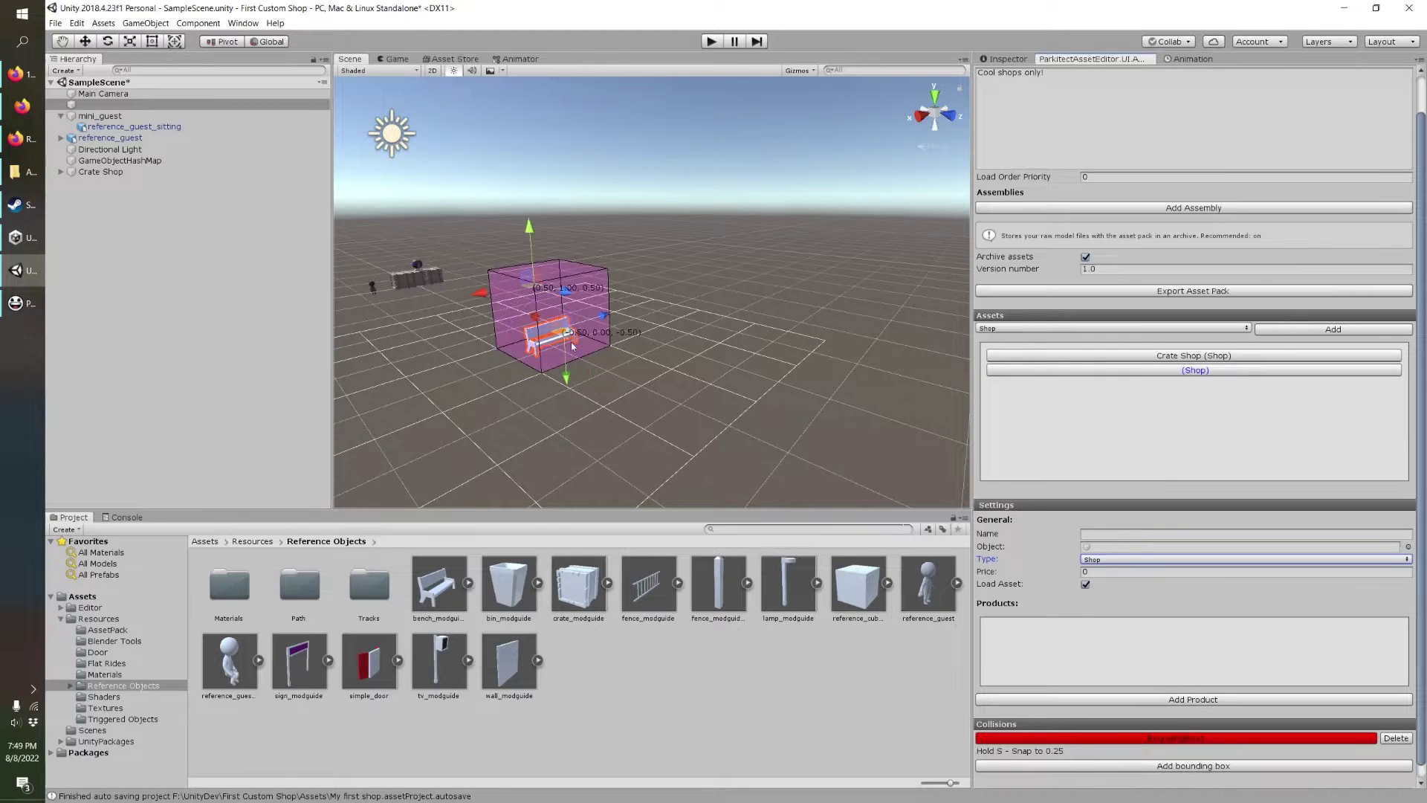
pyautogui.moveTo(446, 220); pyautogui.dragTo(497, 318, button='right')
pyautogui.moveTo(497, 318); pyautogui.dragTo(595, 406, button='middle')
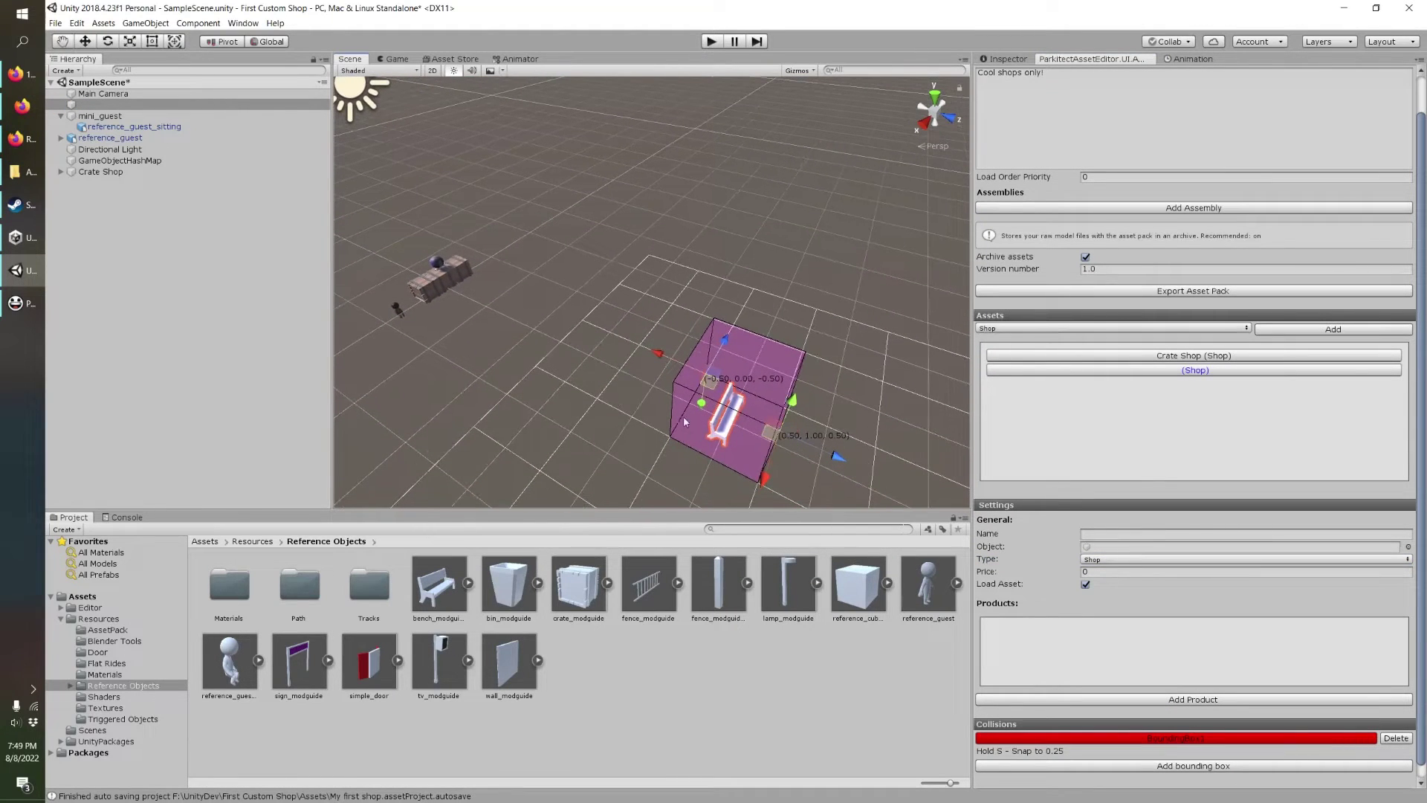
pyautogui.moveTo(702, 436); pyautogui.dragTo(645, 227, button='middle')
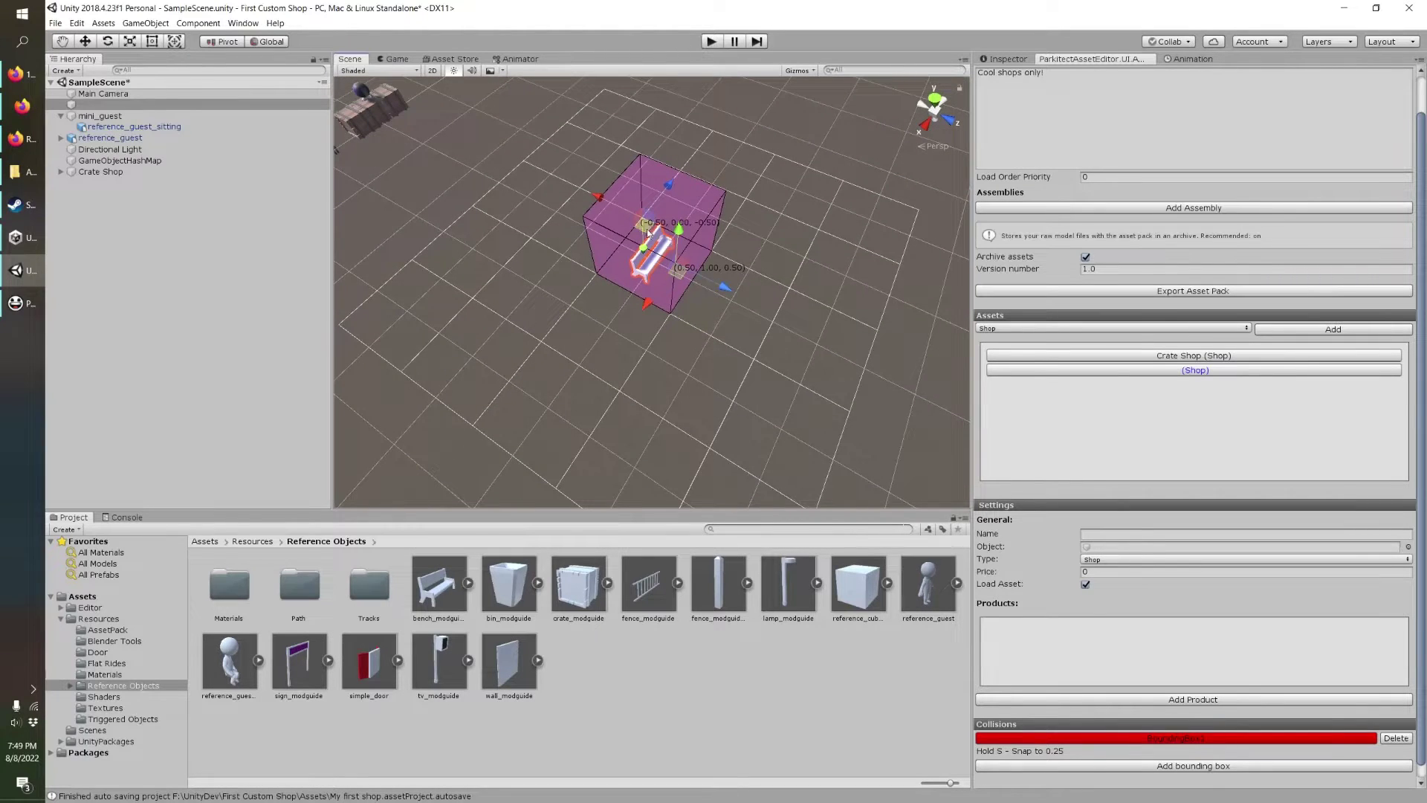
pyautogui.moveTo(647, 231)
pyautogui.mouseDown()
pyautogui.moveTo(636, 158)
pyautogui.moveTo(644, 225)
pyautogui.mouseUp()
pyautogui.moveTo(745, 350); pyautogui.dragTo(669, 478, button='middle')
pyautogui.keyDown('alt'); pyautogui.moveTo(669, 478); pyautogui.dragTo(678, 474); pyautogui.keyUp('alt')
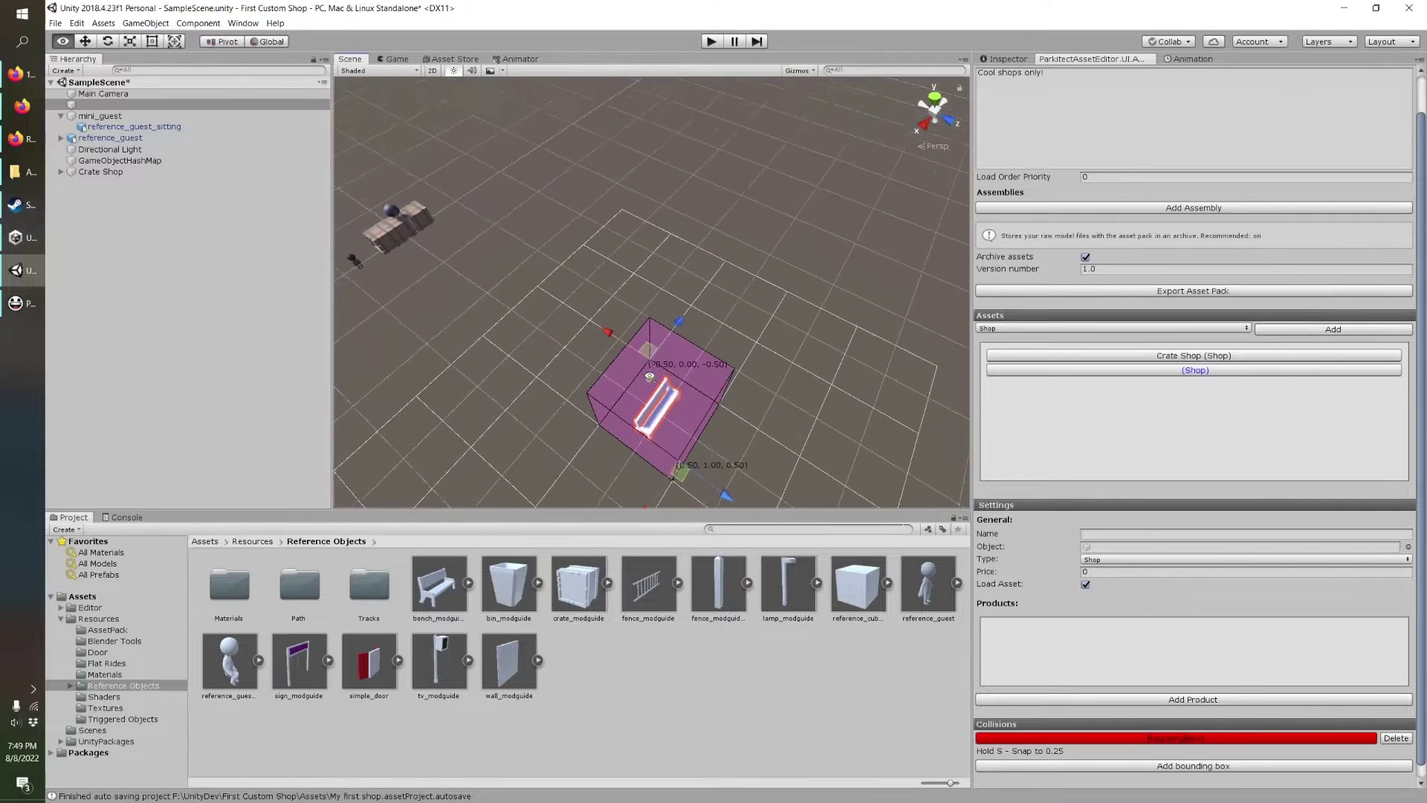
pyautogui.moveTo(678, 474); pyautogui.dragTo(625, 284, button='middle')
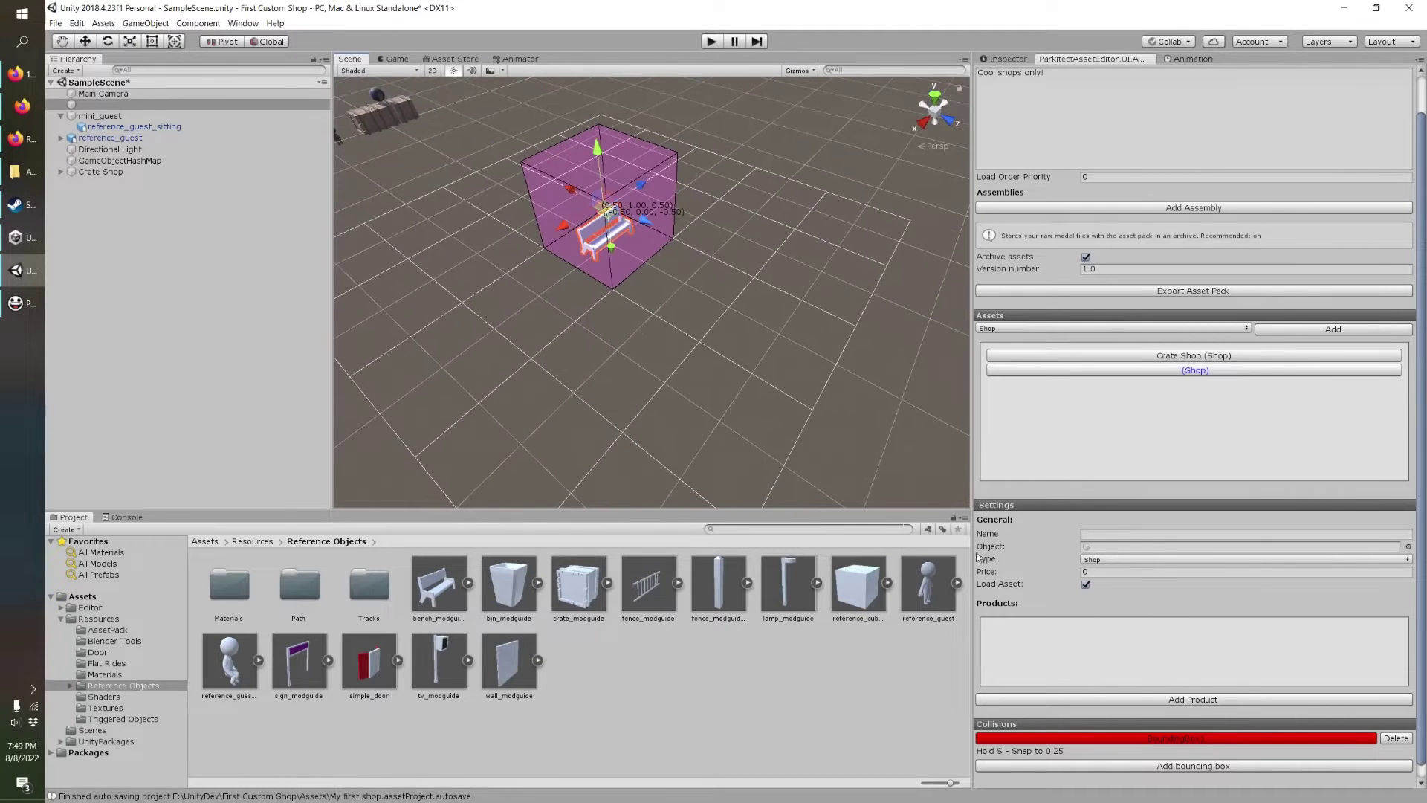
# Name the new shop asset "First Shop" and set its price to 50, with bounding box editing turned off.
pyautogui.click(1106, 535)
pyautogui.click(1185, 739)
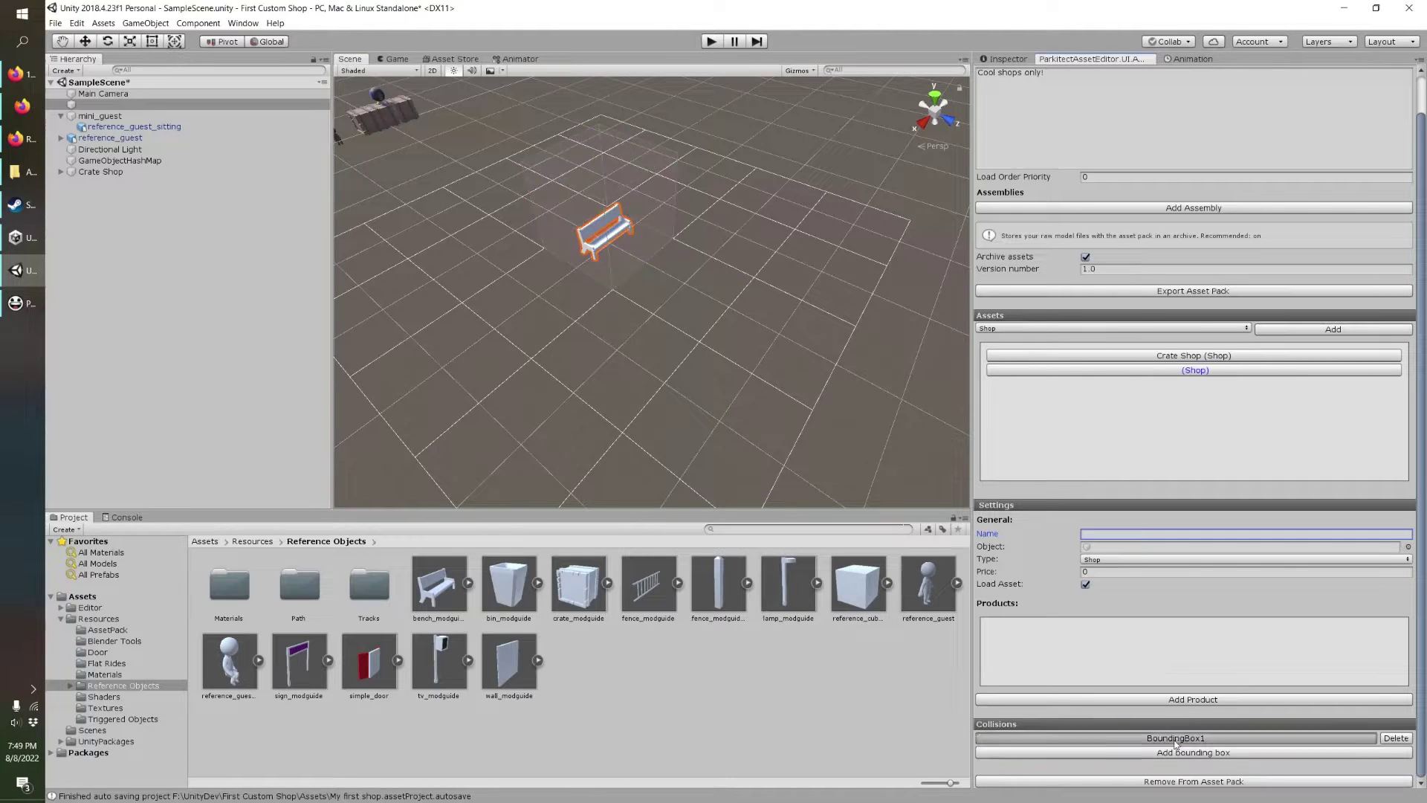
pyautogui.click(1177, 739)
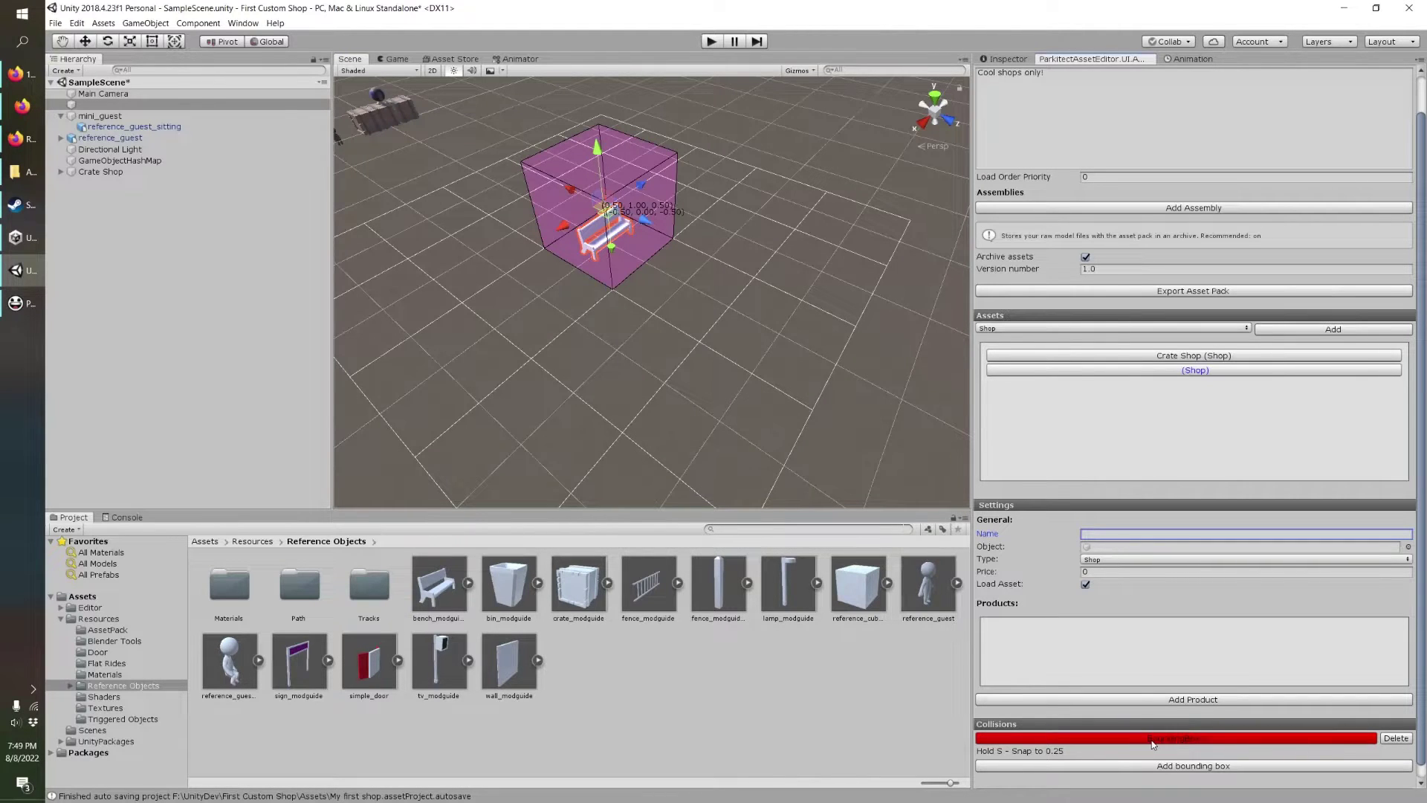
pyautogui.click(1152, 741)
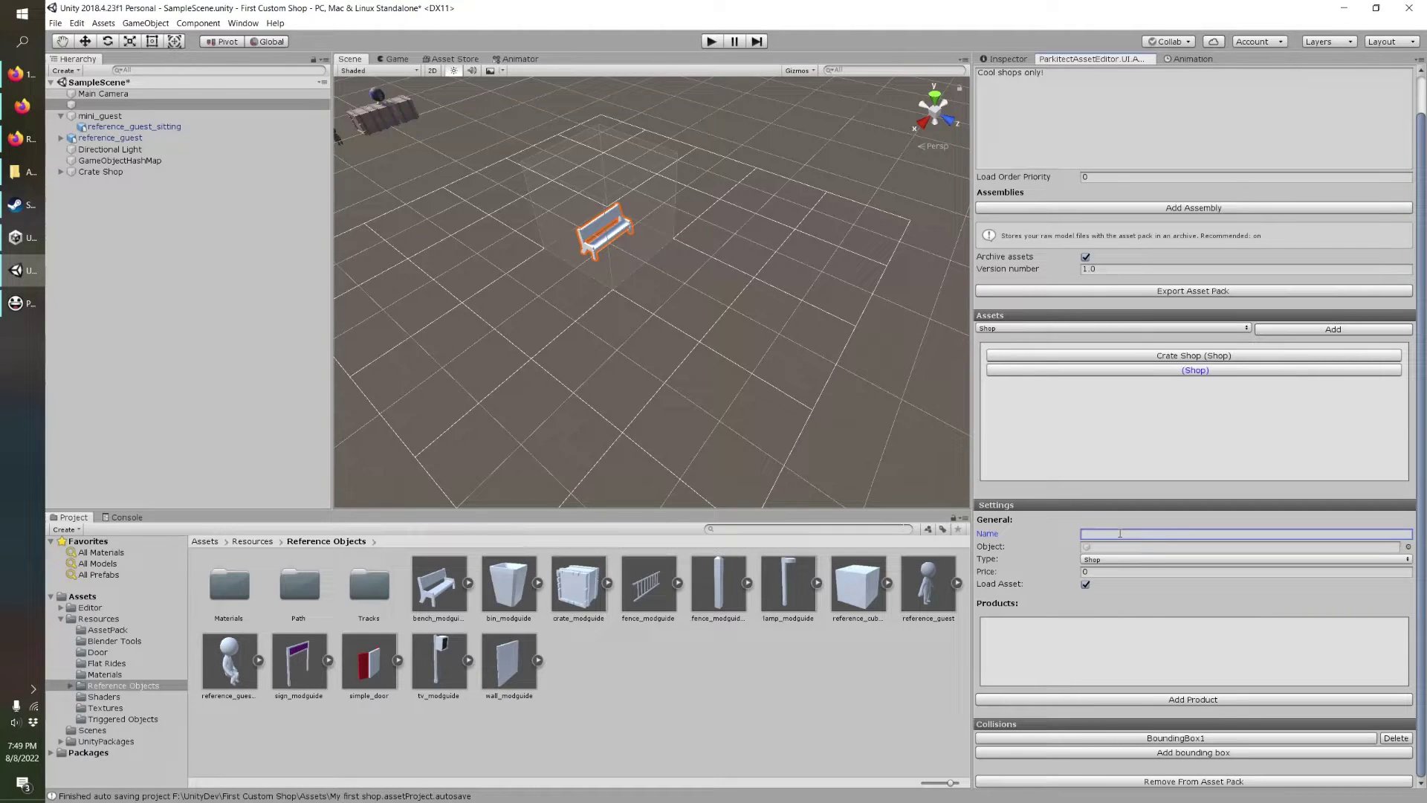
pyautogui.write('First Shop')
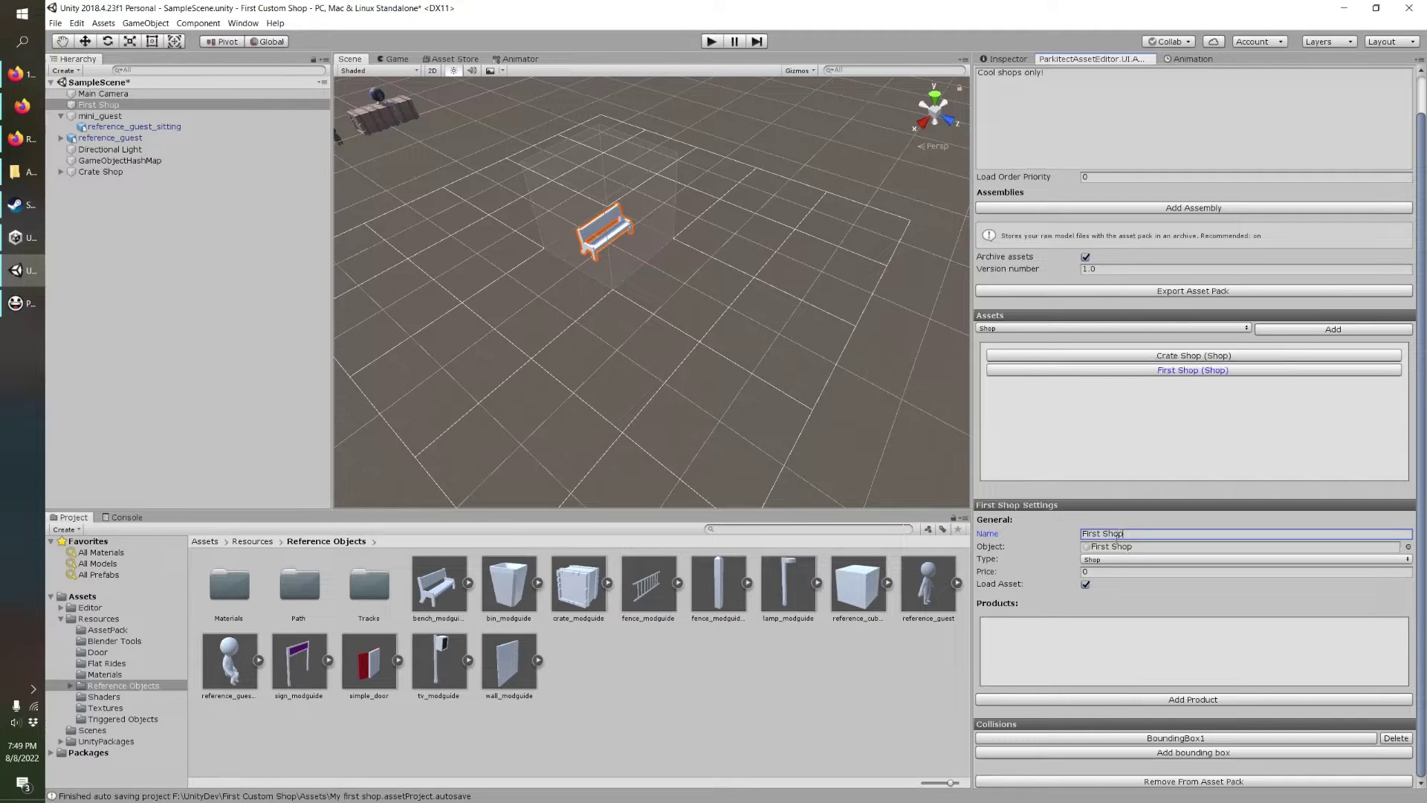
pyautogui.click(1098, 570)
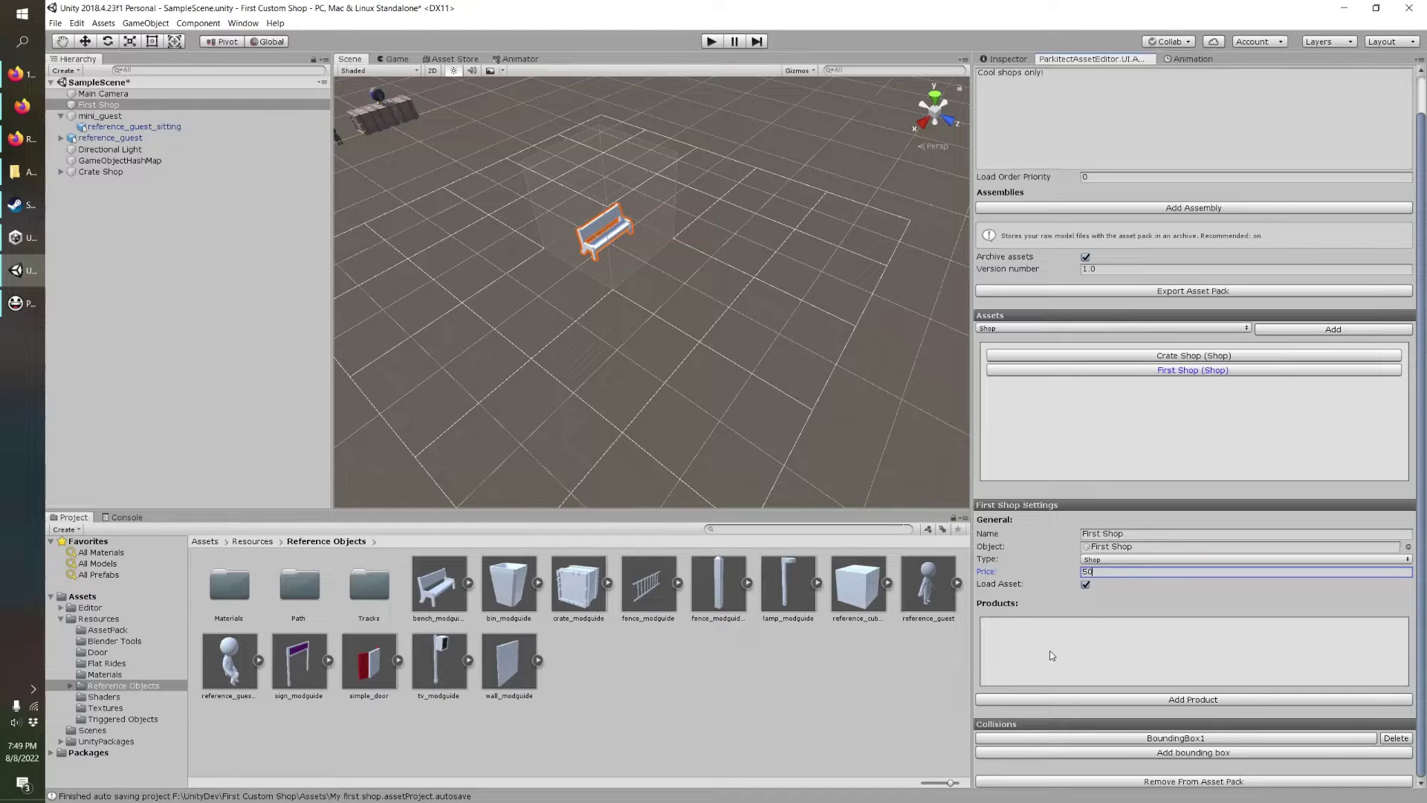
# Add a product to First Shop and open its settings with the product type set to CONSUMABLE.
pyautogui.click(1149, 700)
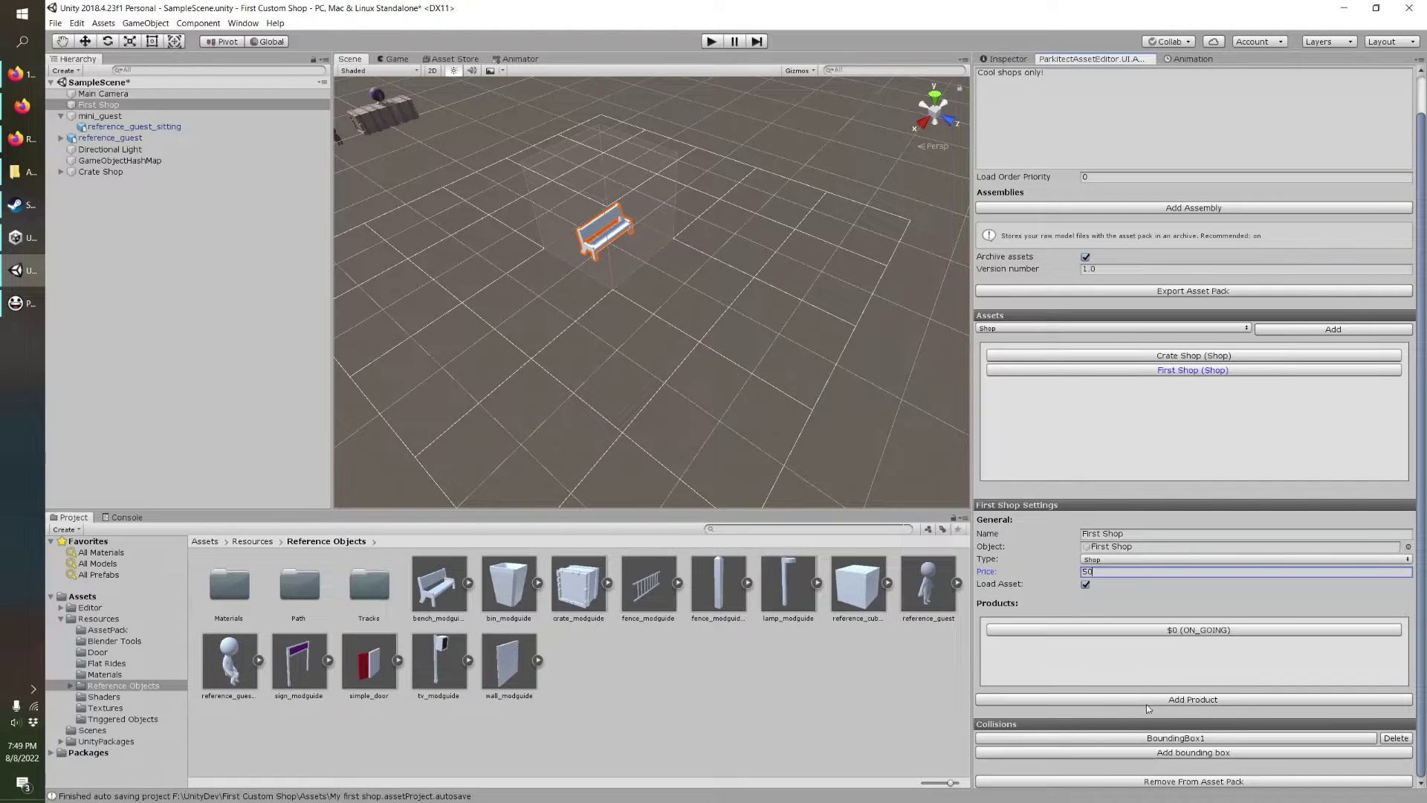
pyautogui.click(1126, 630)
pyautogui.scroll(-5, 1111, 463)
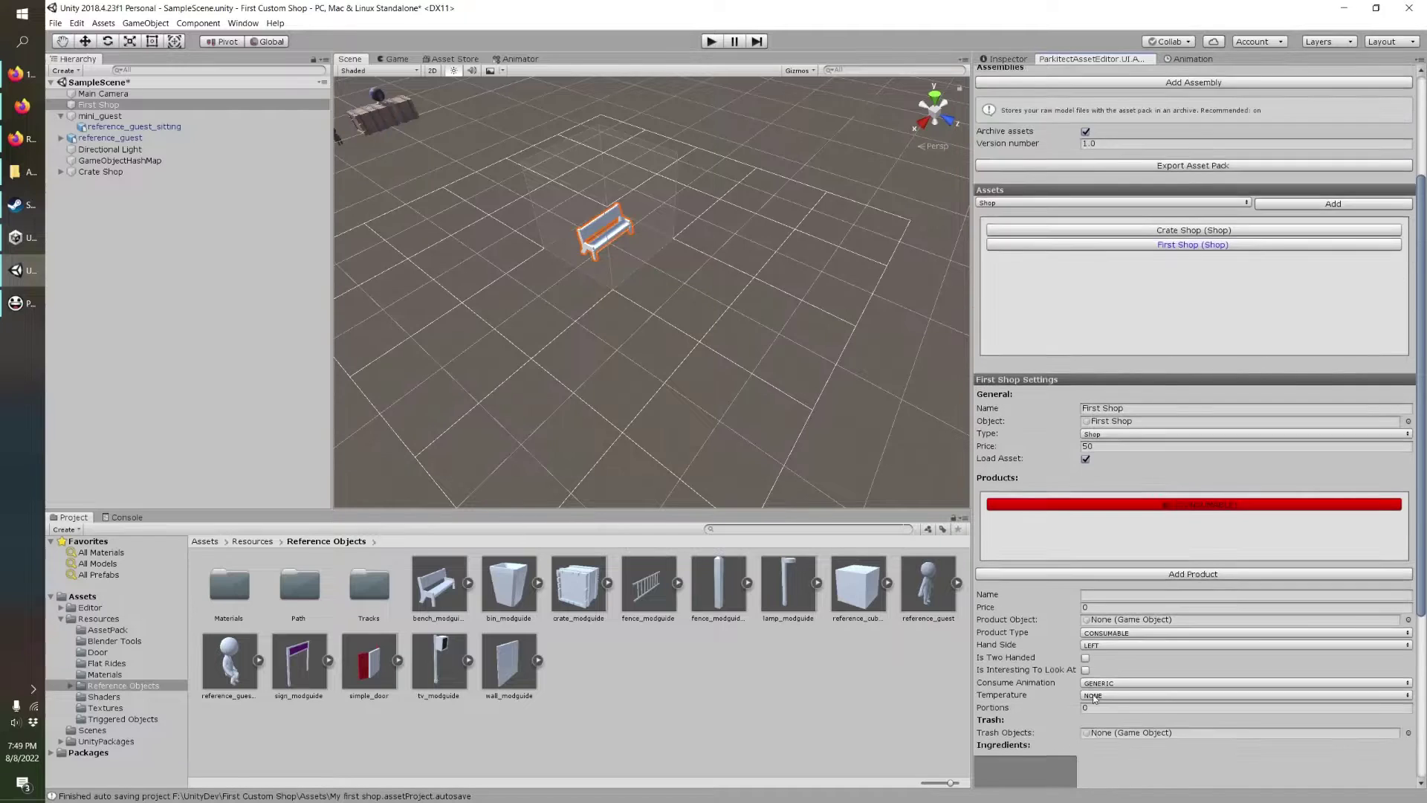
# Place the lamp_modguide model in the scene beside the bench and assign it as the product object.
pyautogui.click(1104, 512)
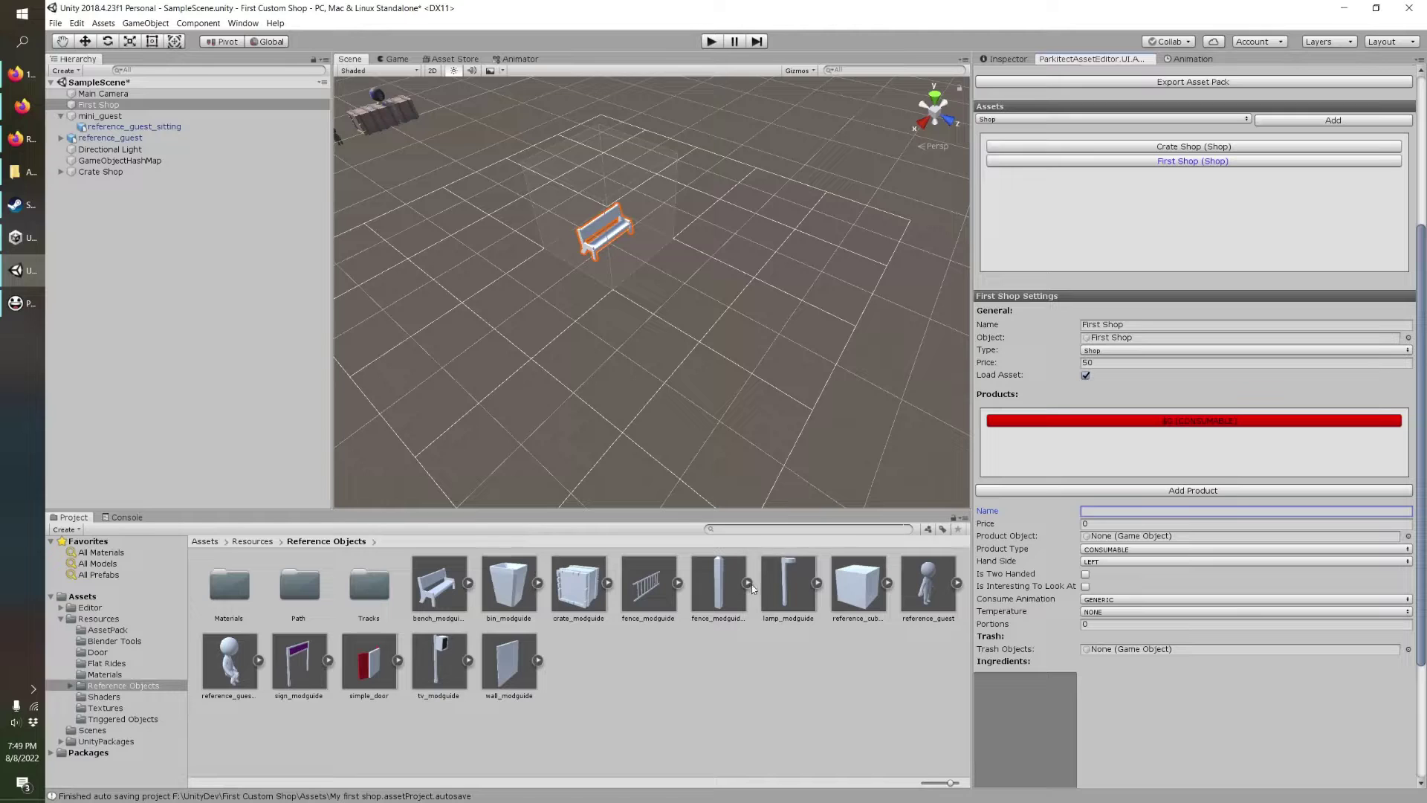
pyautogui.moveTo(788, 584); pyautogui.dragTo(543, 249)
pyautogui.moveTo(110, 104); pyautogui.dragTo(1122, 538)
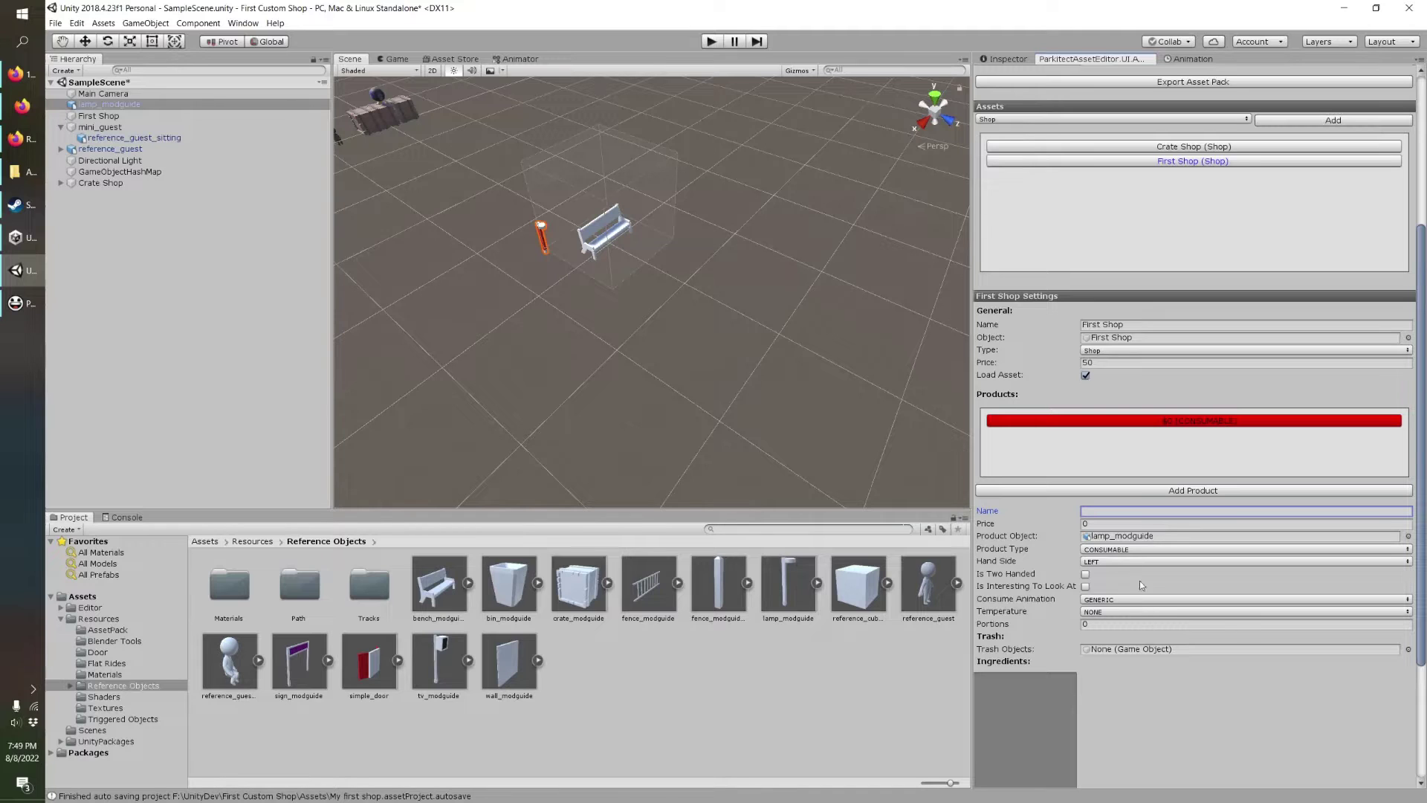
# Name the product Lamp and set its price to 2, keeping CONSUMABLE as the product type.
pyautogui.write('mp')
pyautogui.click(1100, 523)
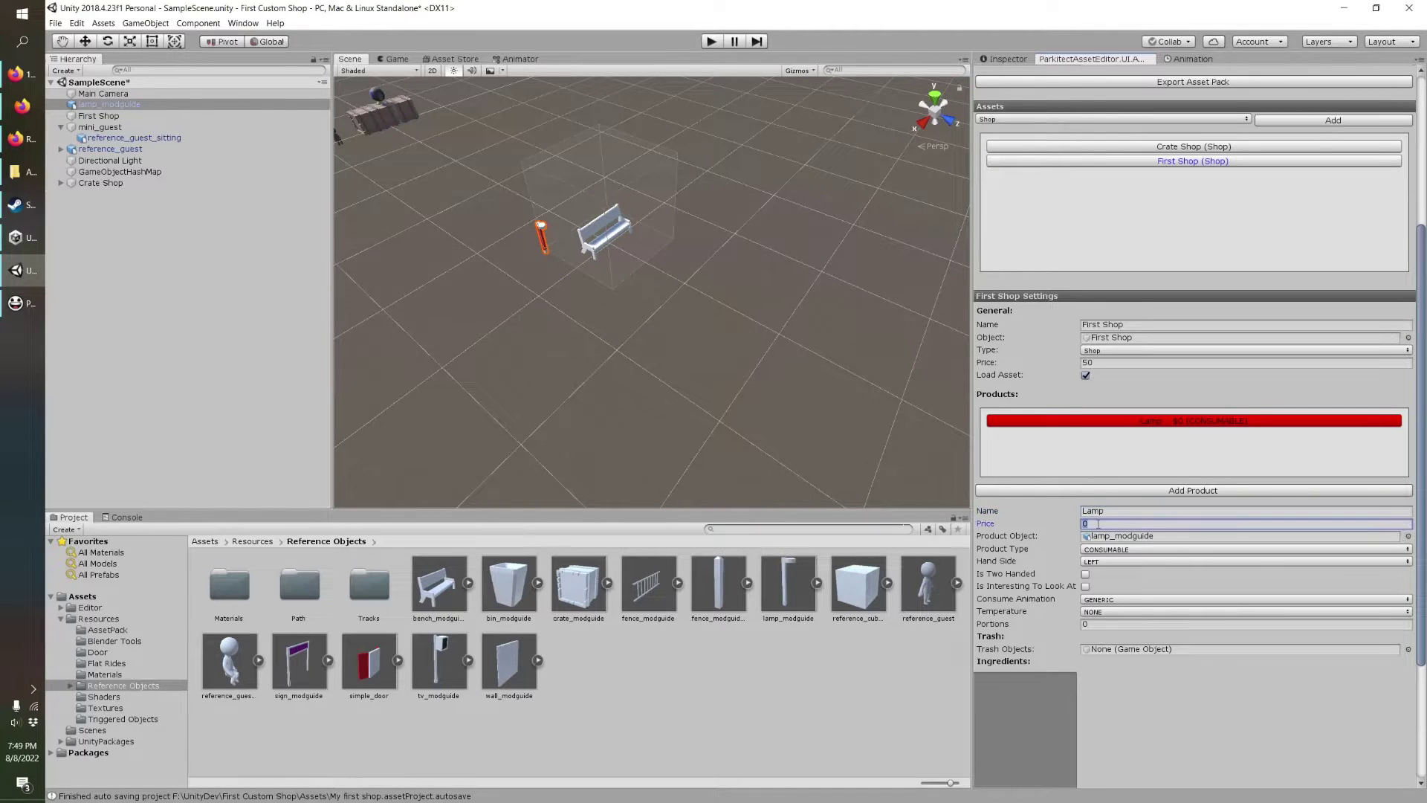
pyautogui.write('21')
pyautogui.click(1099, 554)
pyautogui.click(1100, 564)
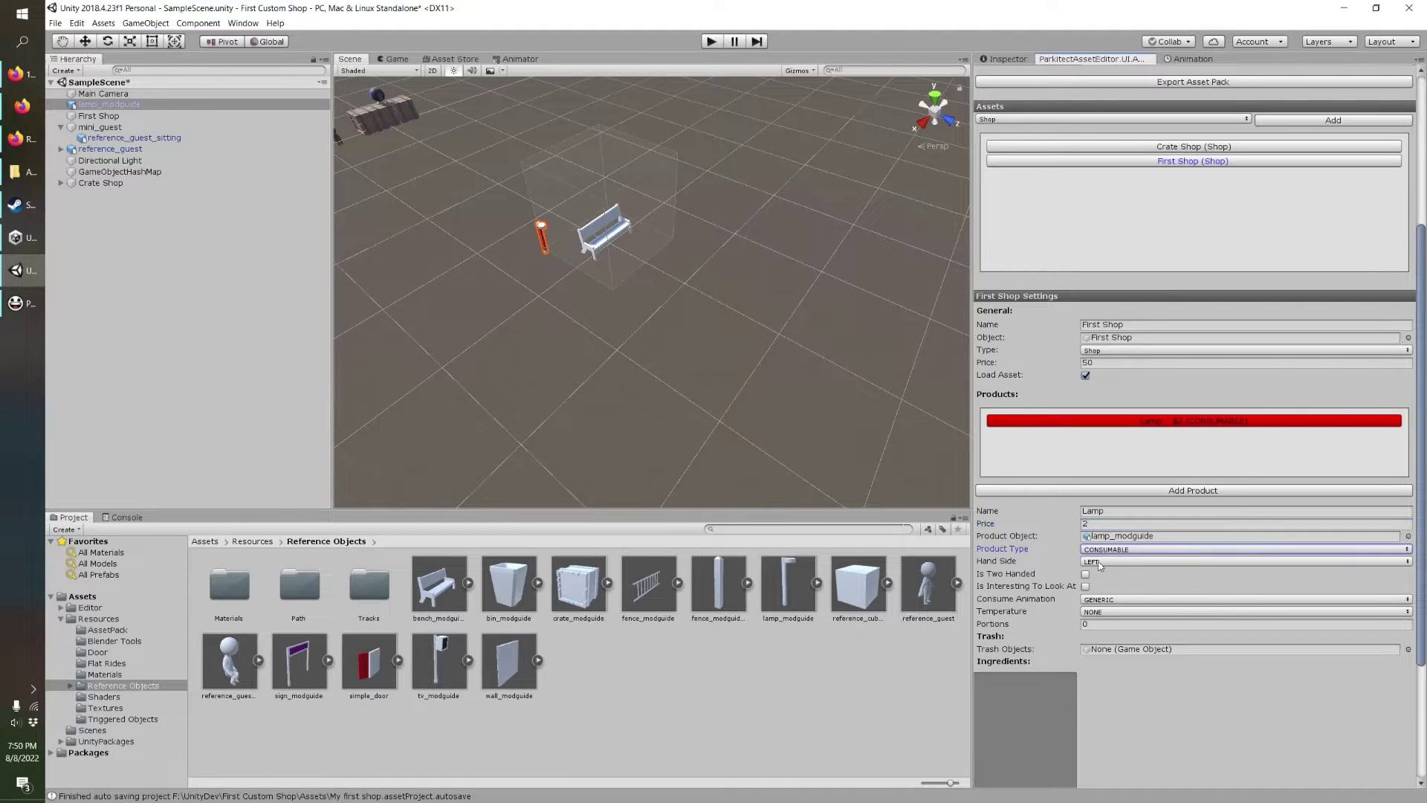
# Set the Lamp product to the RIGHT hand side, make it two-handed, and choose the LICK consume animation.
pyautogui.click(1097, 563)
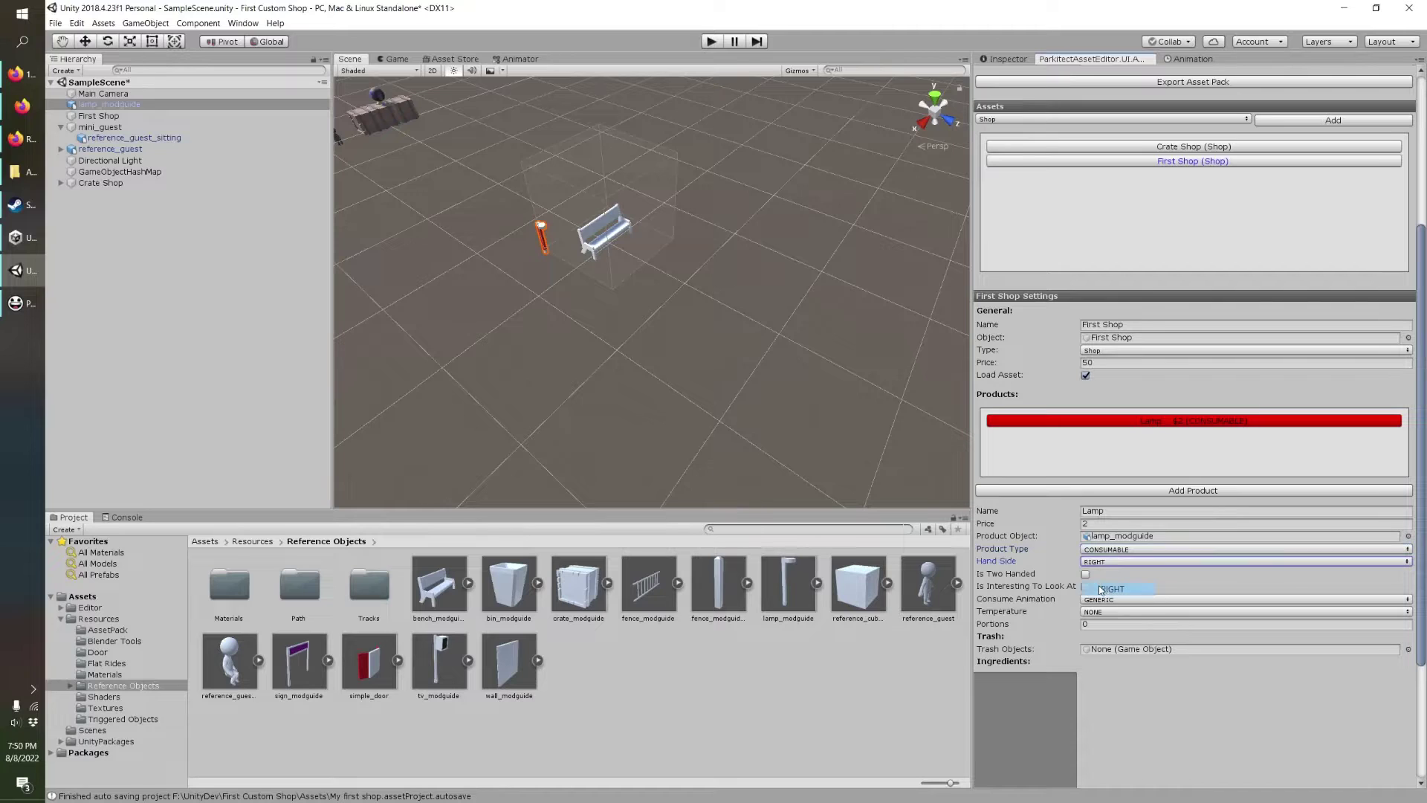
pyautogui.click(1091, 586)
pyautogui.click(1086, 574)
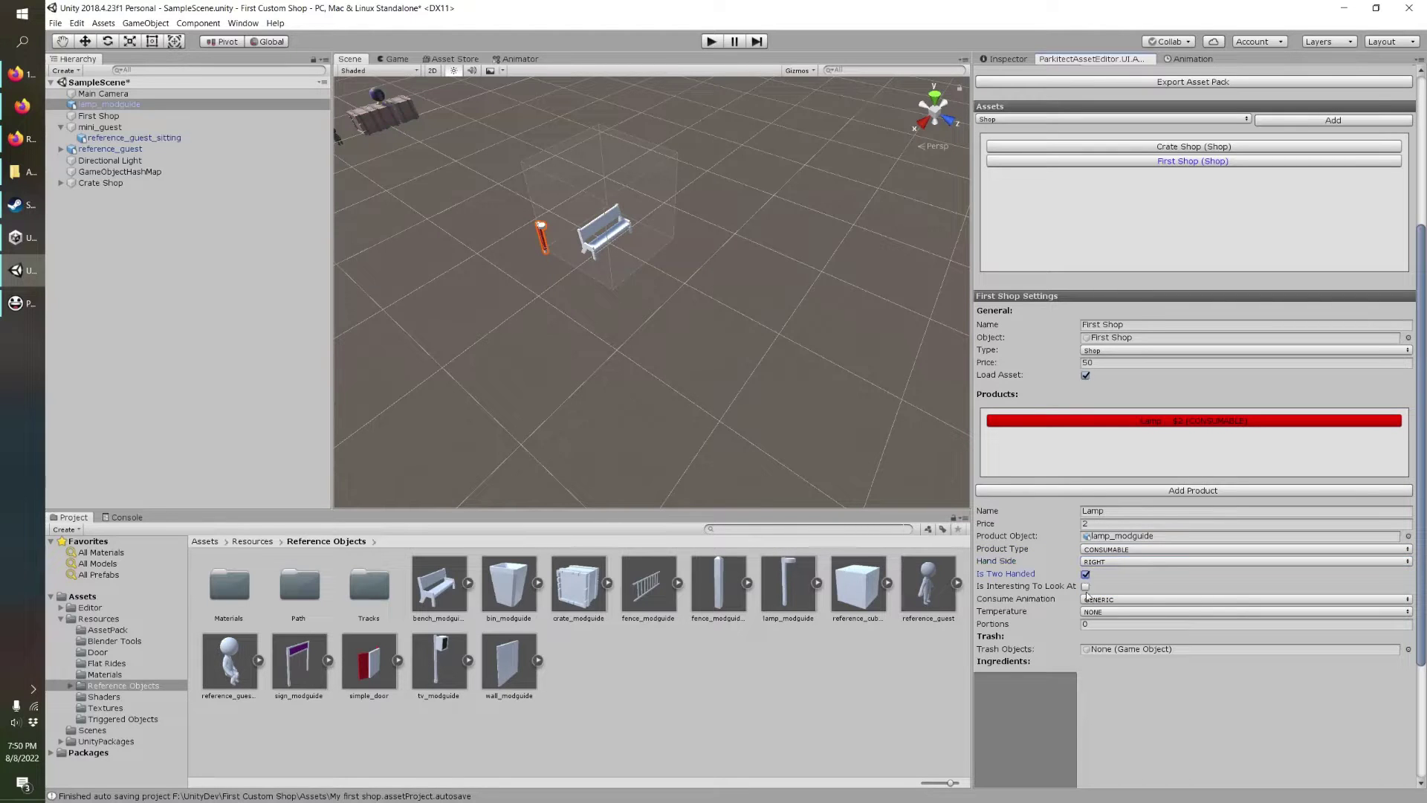
pyautogui.click(1097, 600)
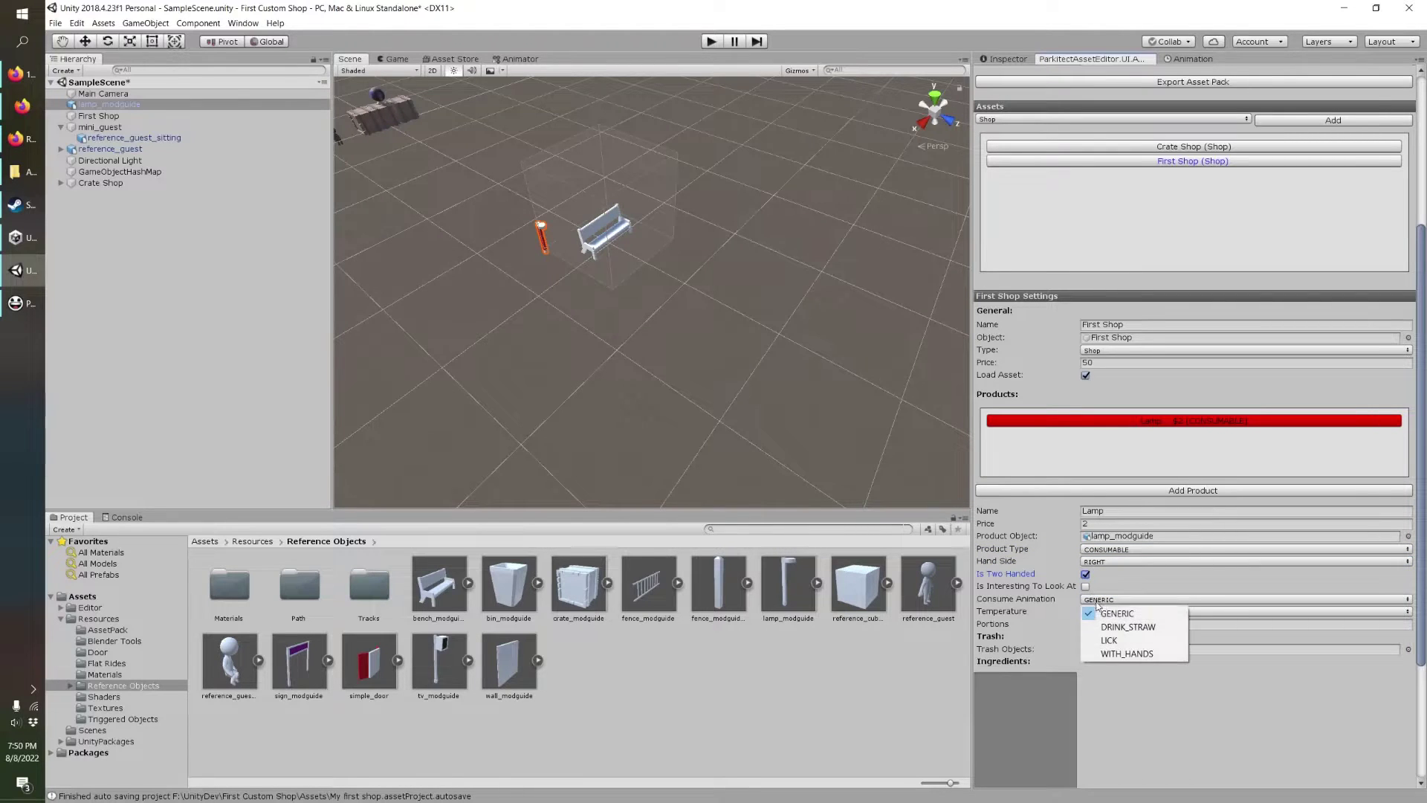
pyautogui.click(1109, 639)
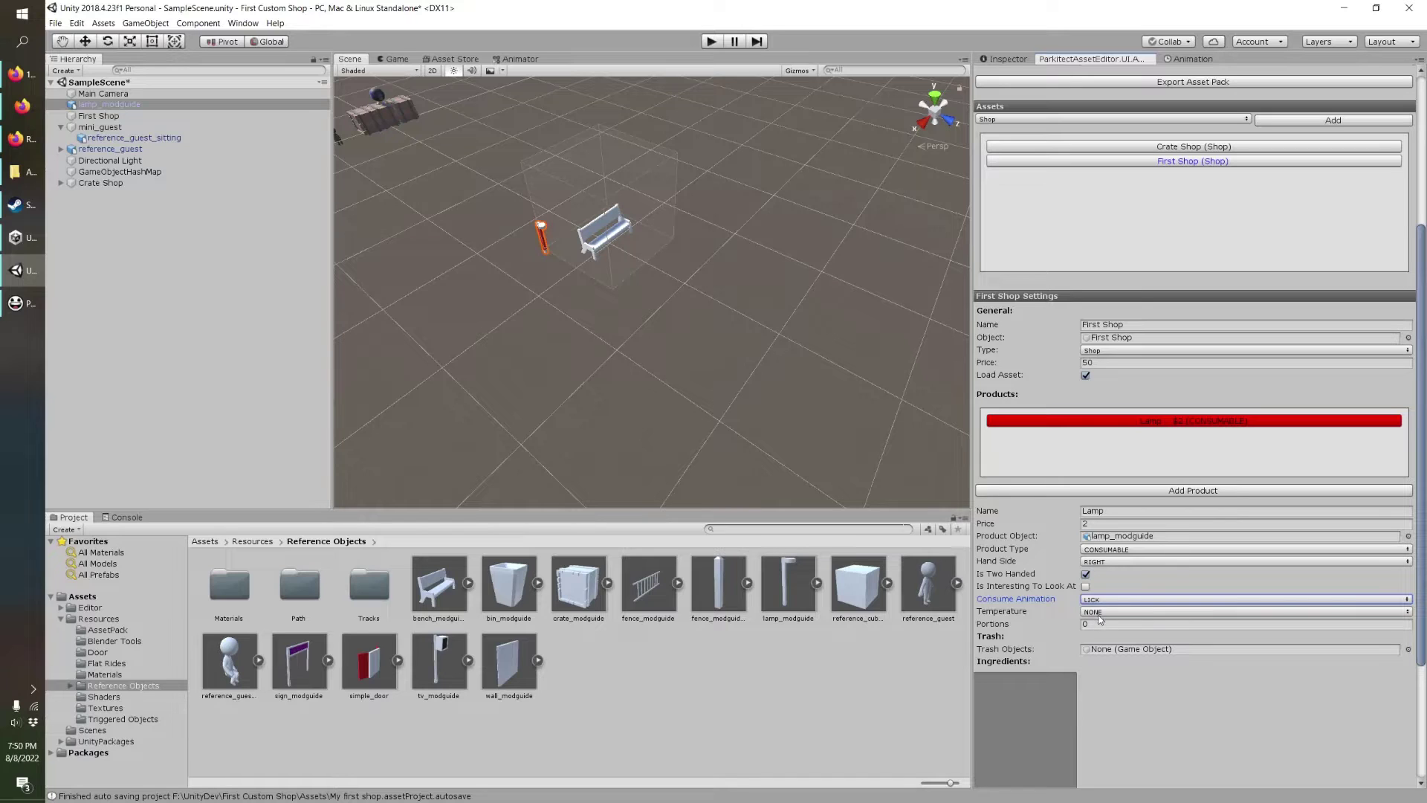
# Set the Lamp product's temperature to COLD and its portions to 2.
pyautogui.click(1101, 616)
pyautogui.click(1101, 622)
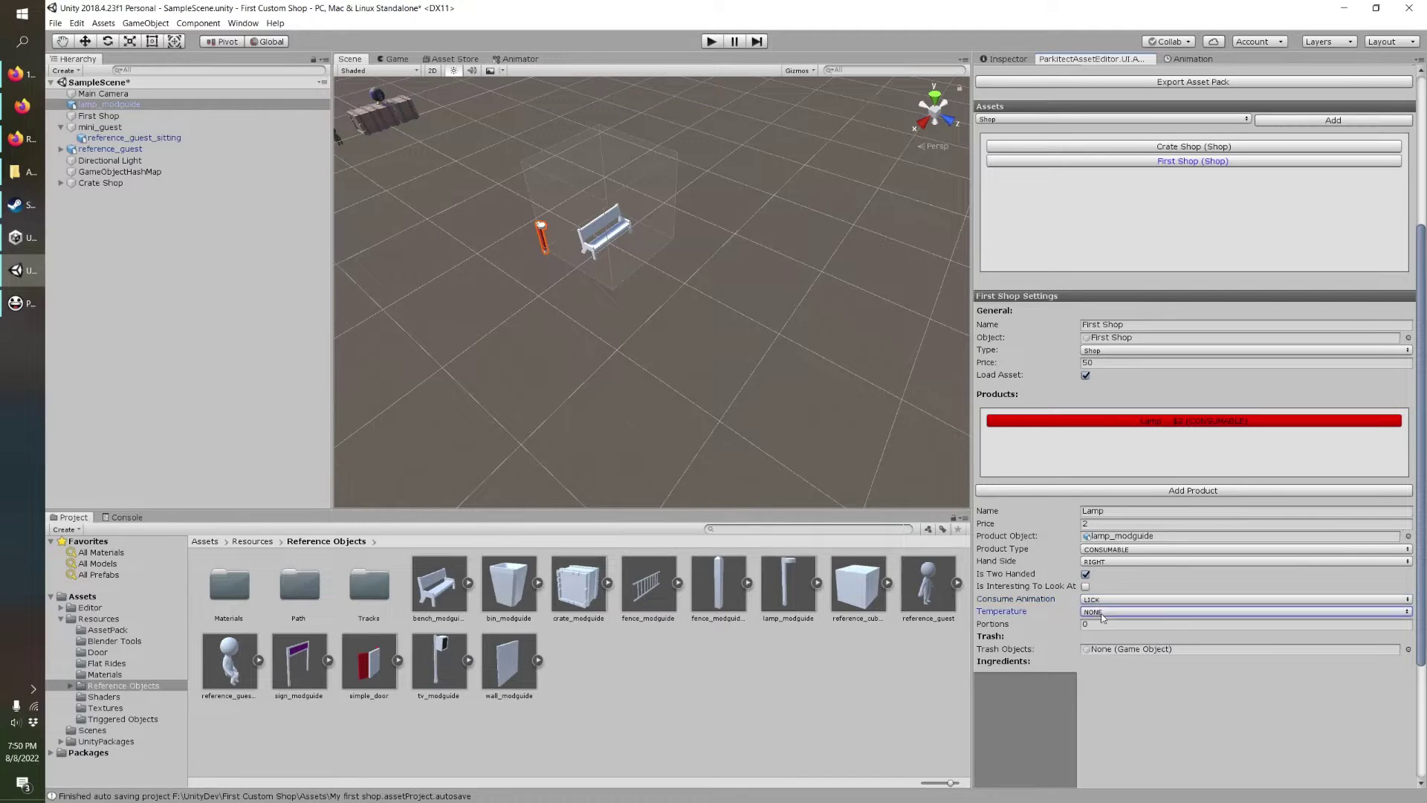
pyautogui.click(1092, 615)
pyautogui.click(1106, 640)
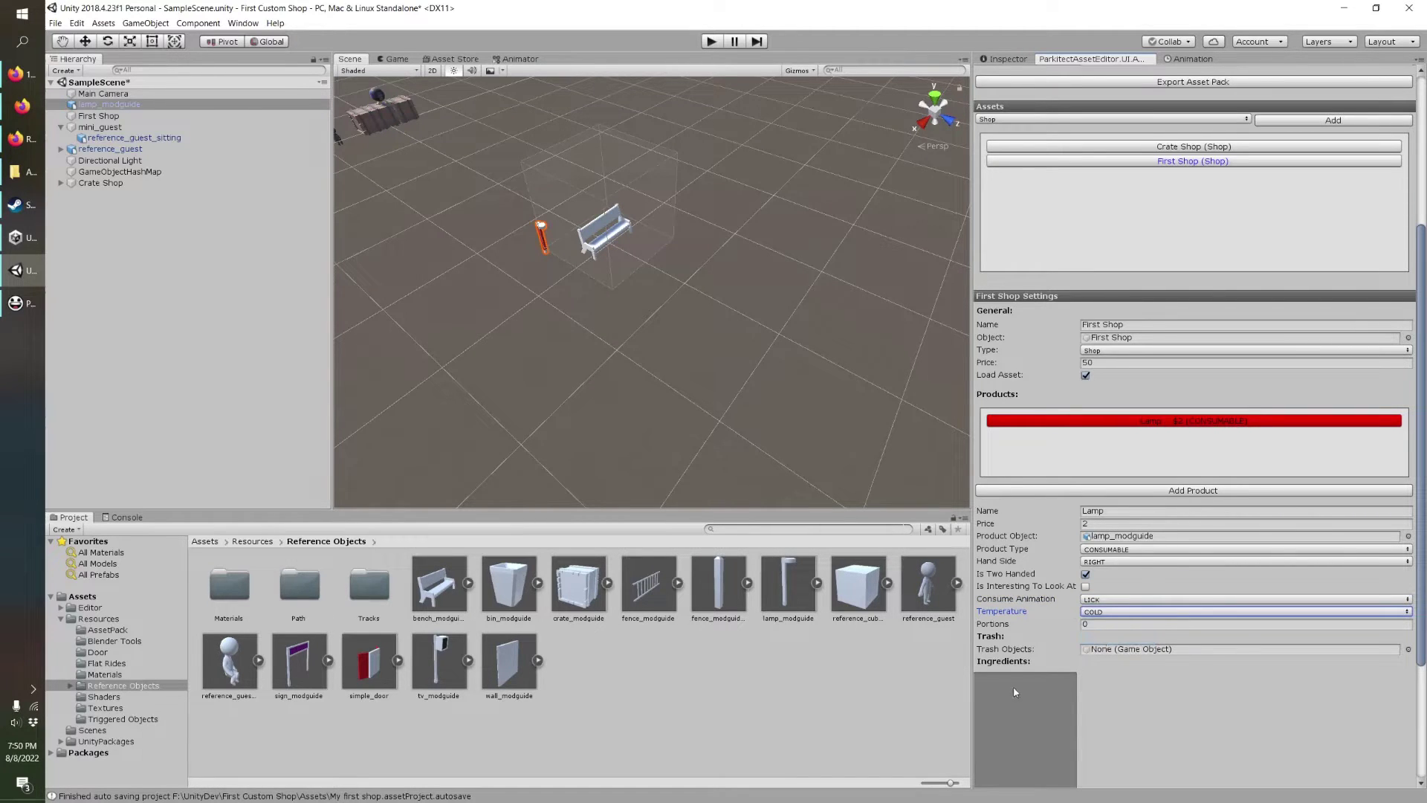
pyautogui.click(1095, 624)
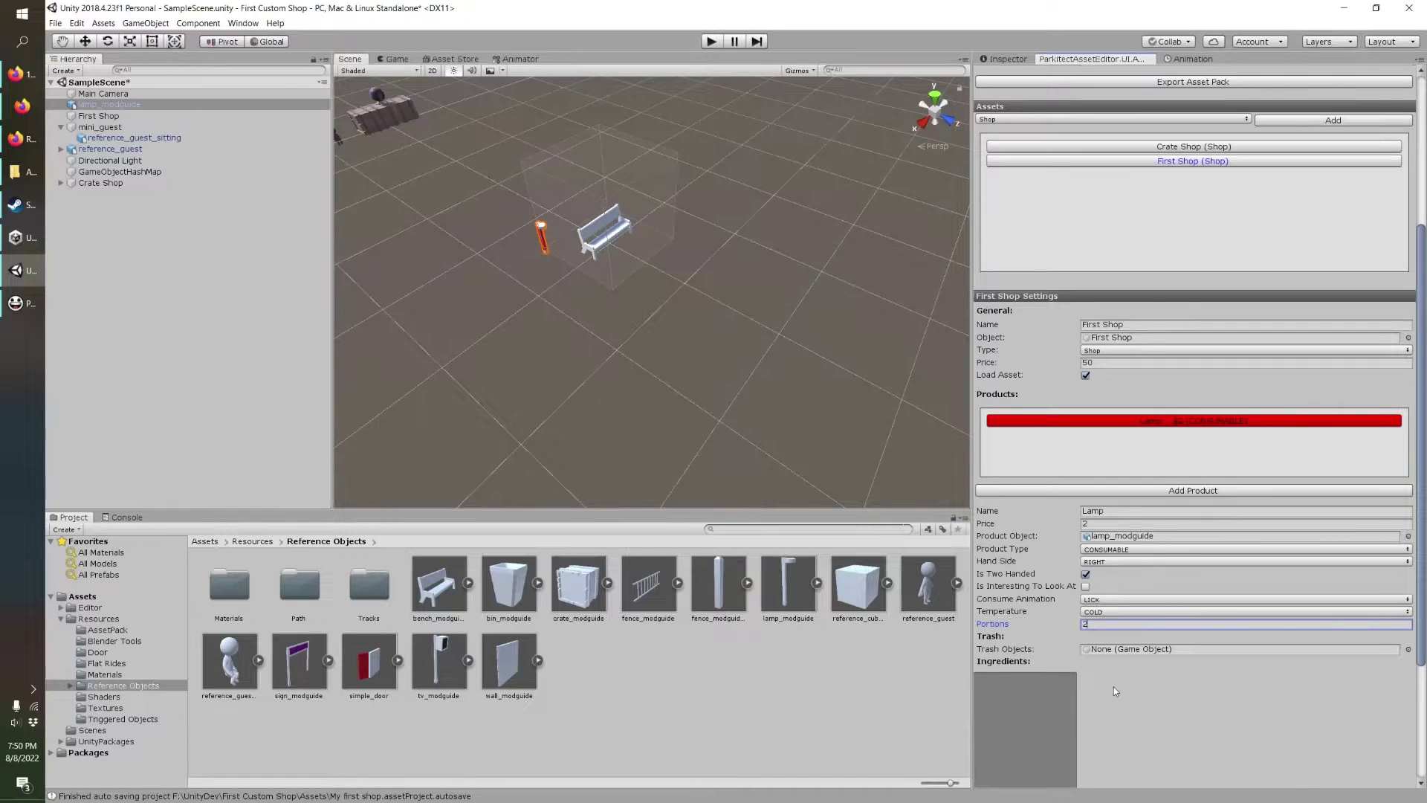
# Add an ingredient to the Lamp product and name it "metal".
pyautogui.scroll(-4, 1114, 686)
pyautogui.click(1029, 705)
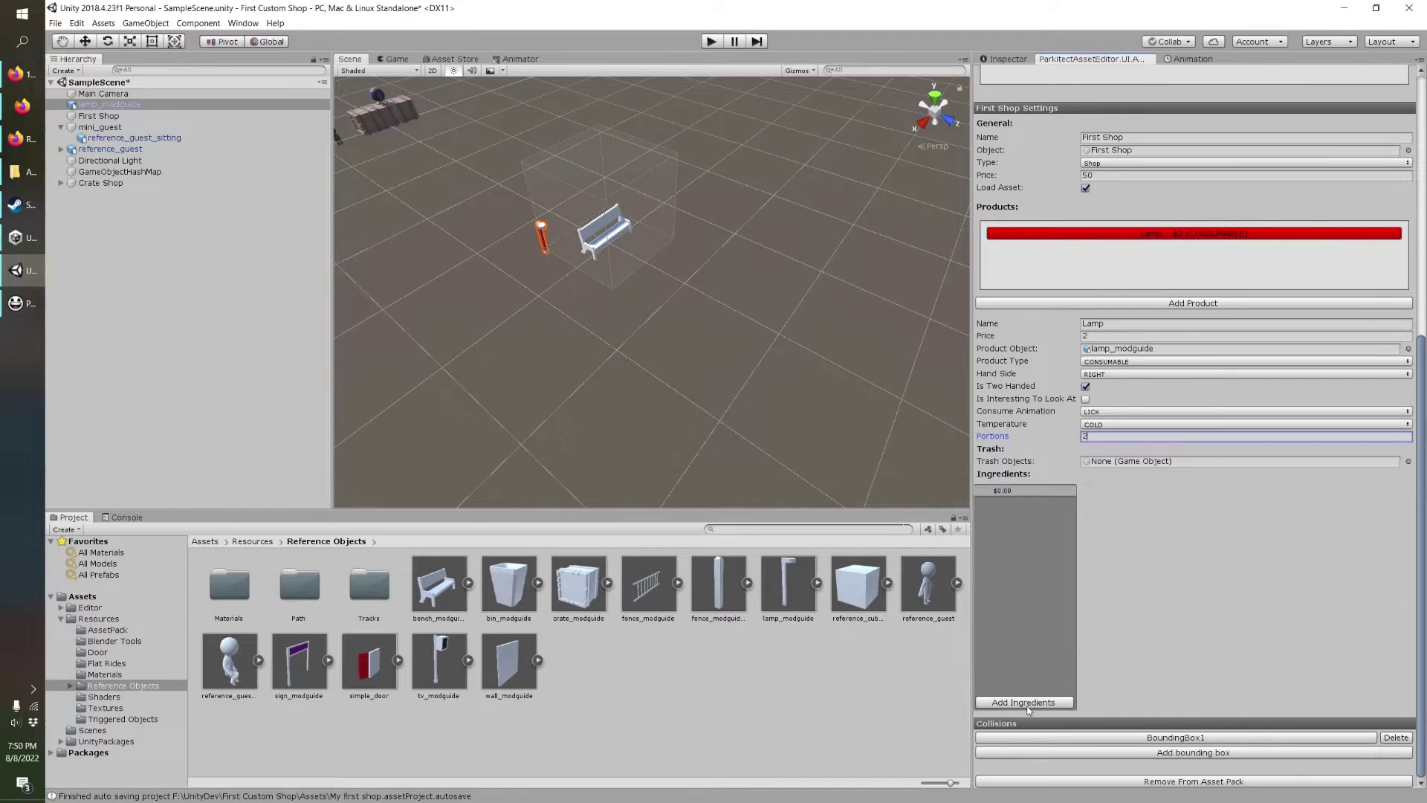
pyautogui.click(1000, 491)
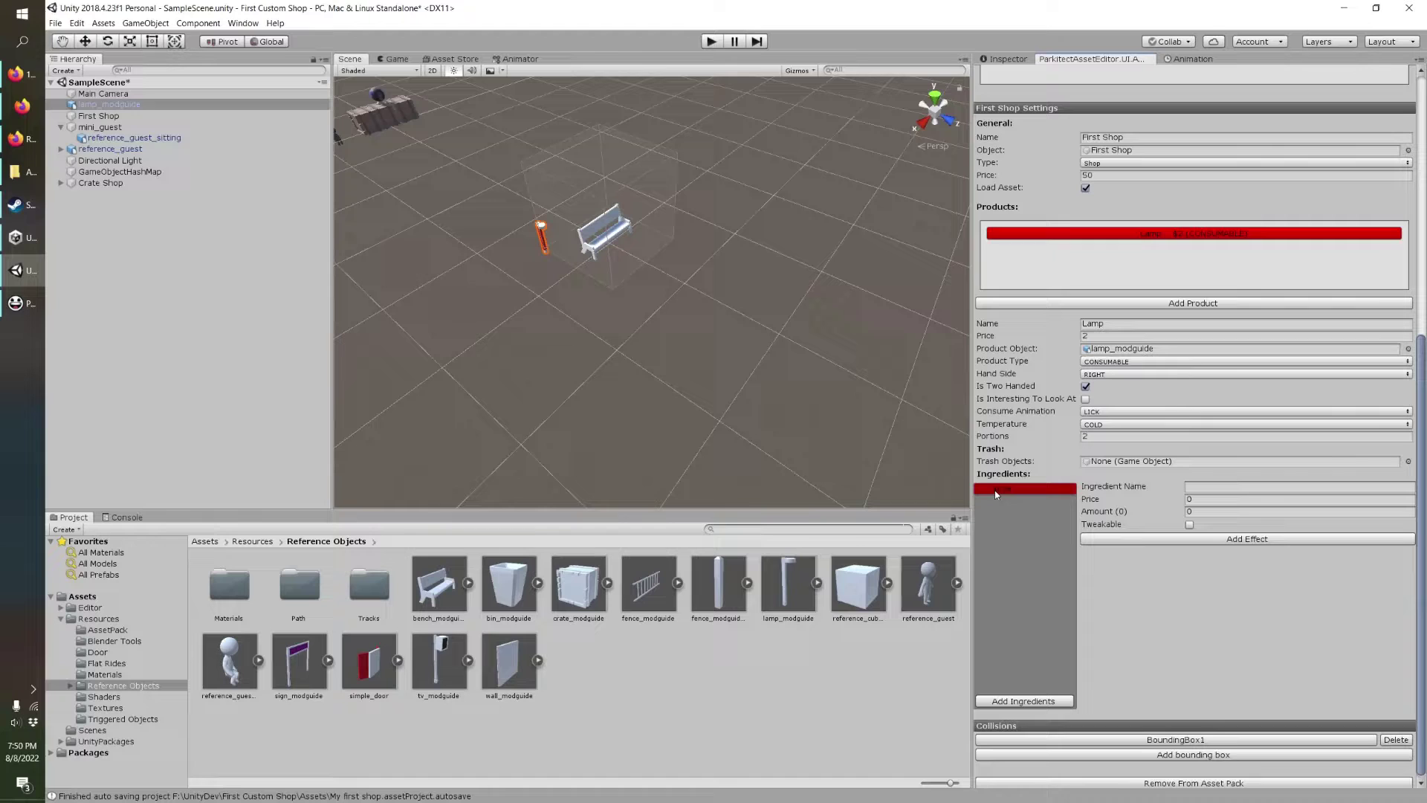
pyautogui.click(1249, 486)
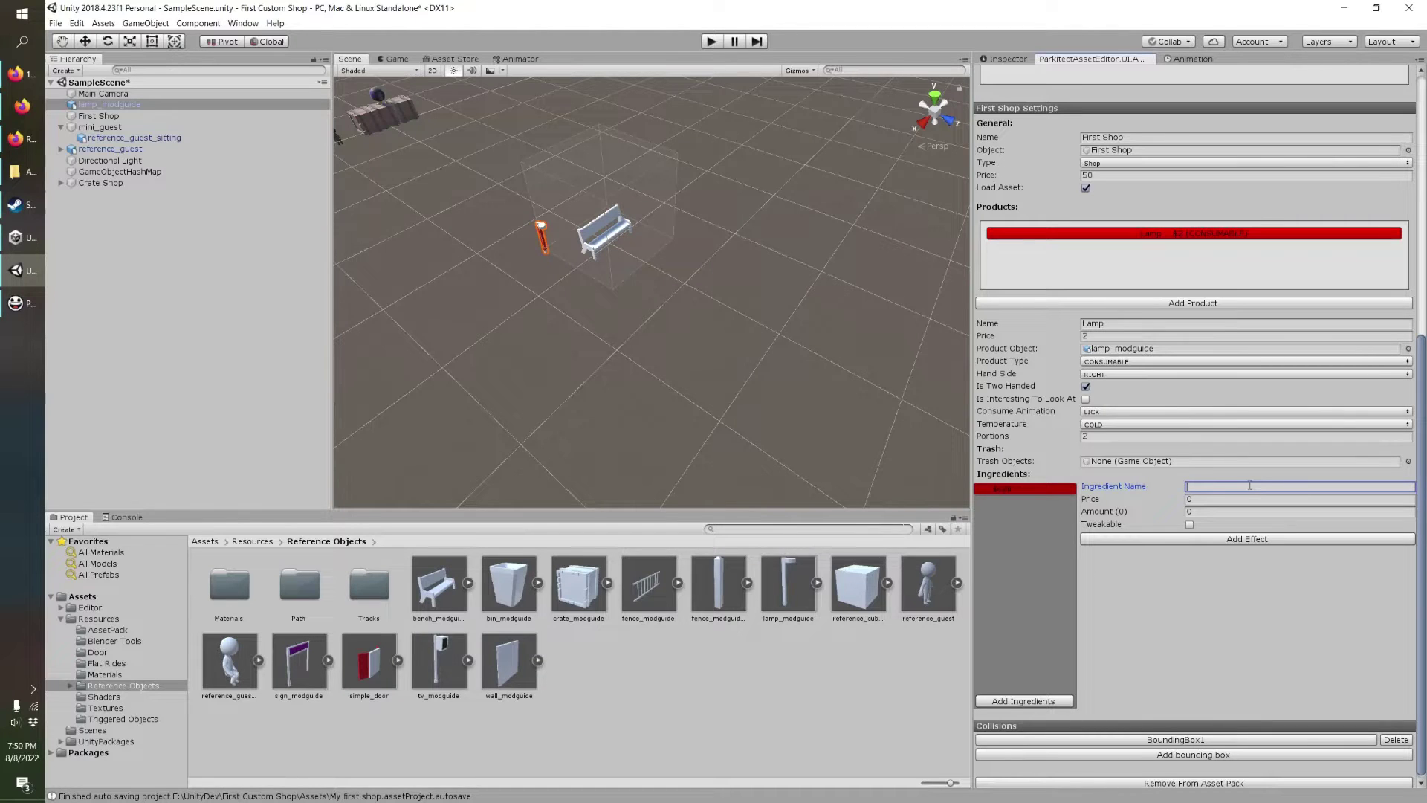
pyautogui.write('metal')
pyautogui.press('Tab')
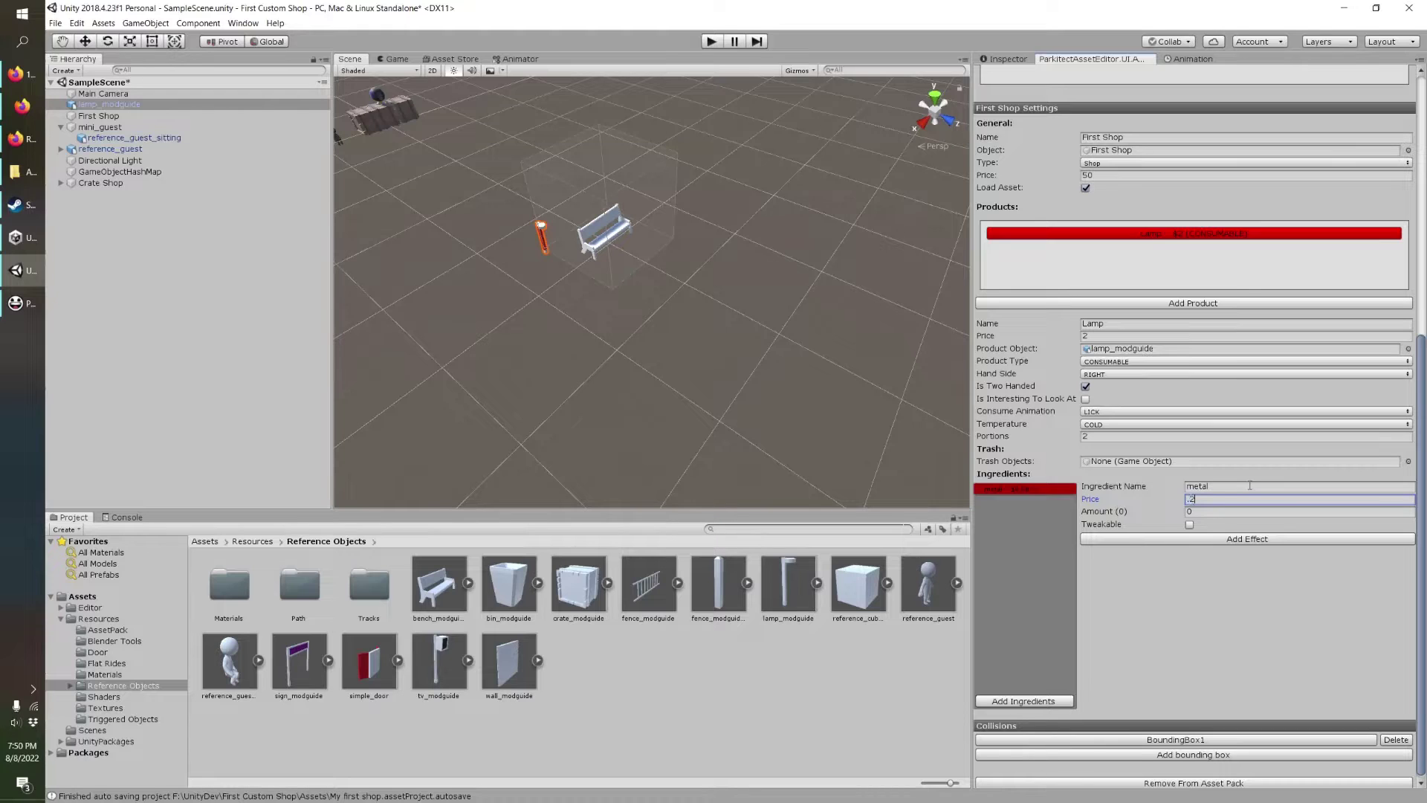
# Set the metal ingredient's price to 1 and amount to 1, and make it tweakable.
pyautogui.write('5')
pyautogui.press('BackSpace')
pyautogui.press('BackSpace')
pyautogui.press('BackSpace')
pyautogui.write('1')
pyautogui.press('Tab')
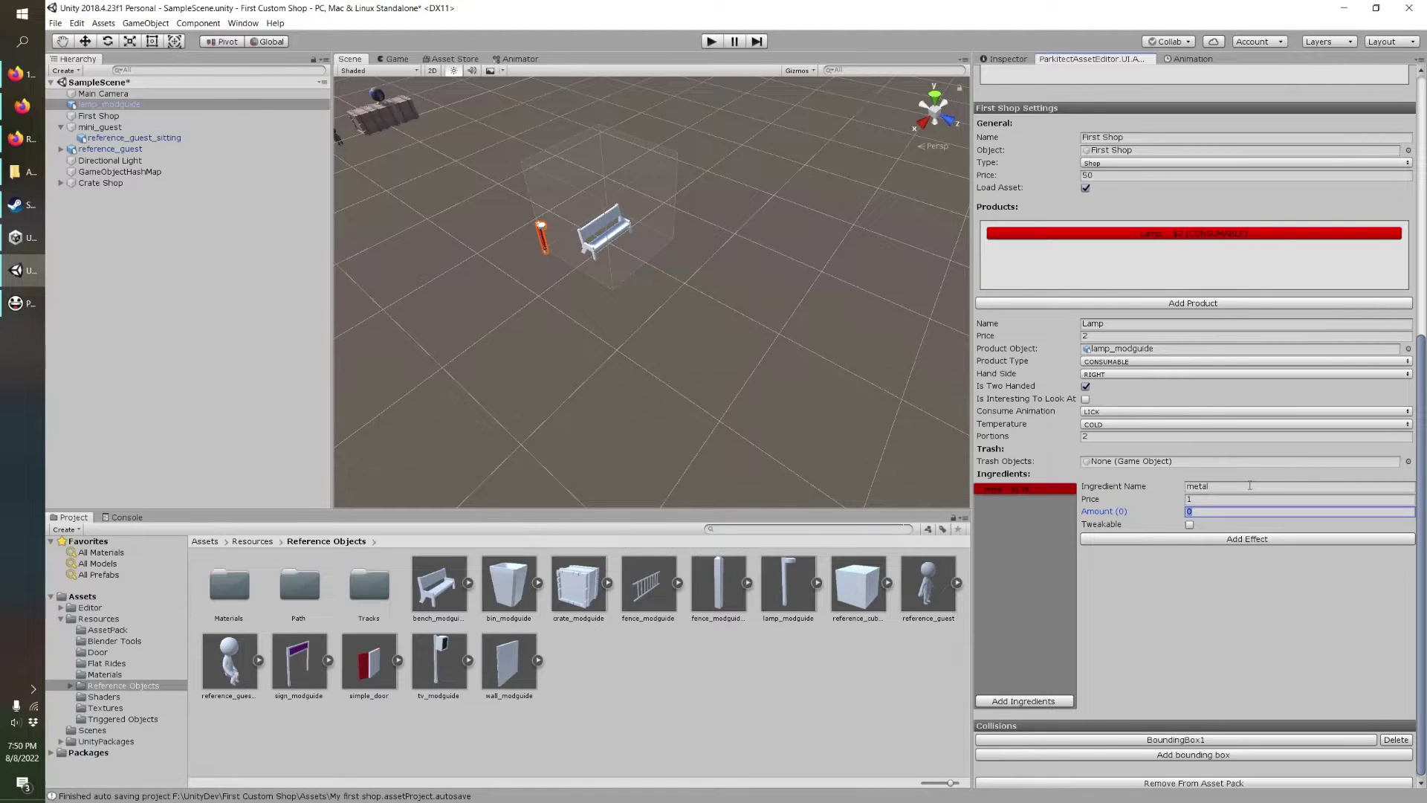
pyautogui.write('1')
pyautogui.press('Tab')
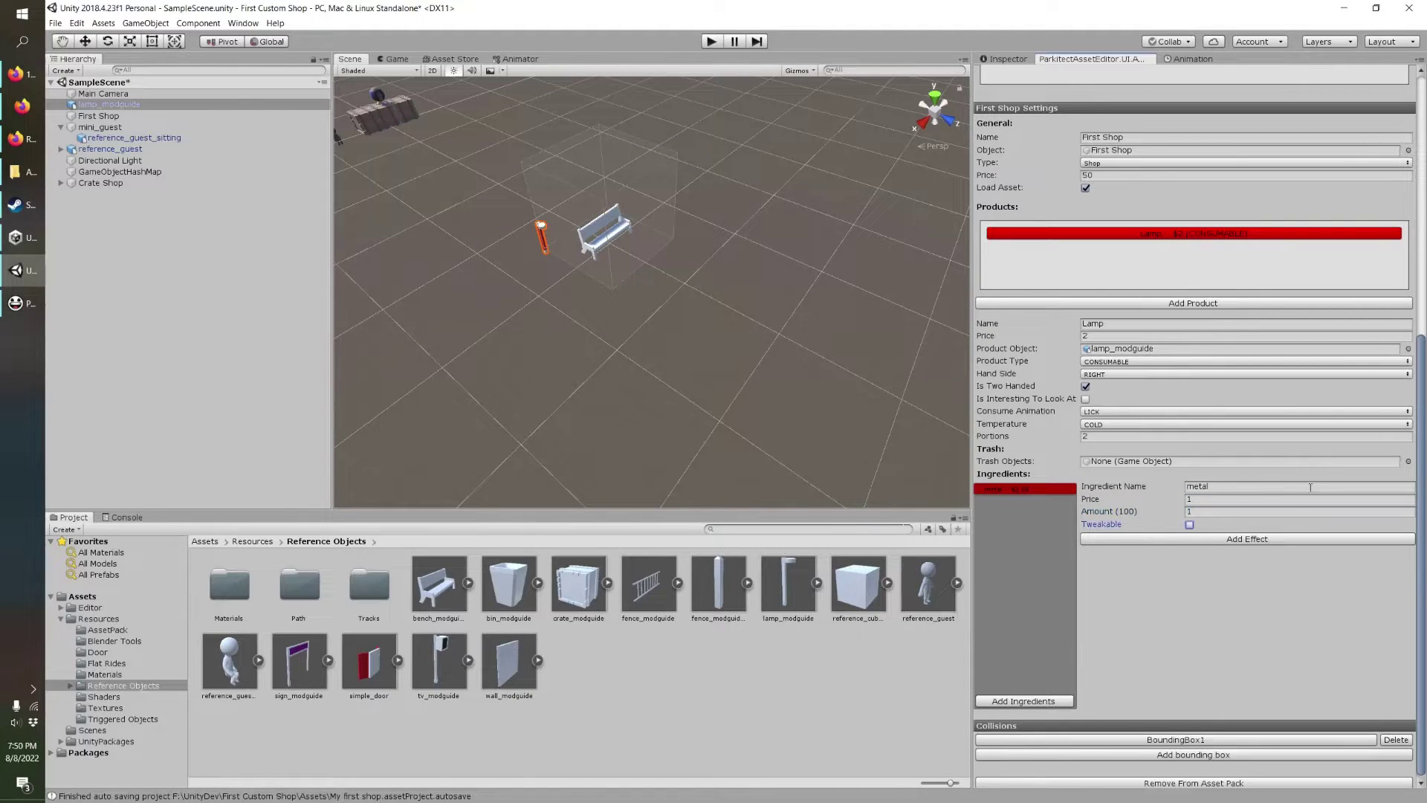
pyautogui.click(1189, 524)
# Add an effect of type HUNGER to the metal ingredient with an amount of about 0.039.
pyautogui.click(1219, 539)
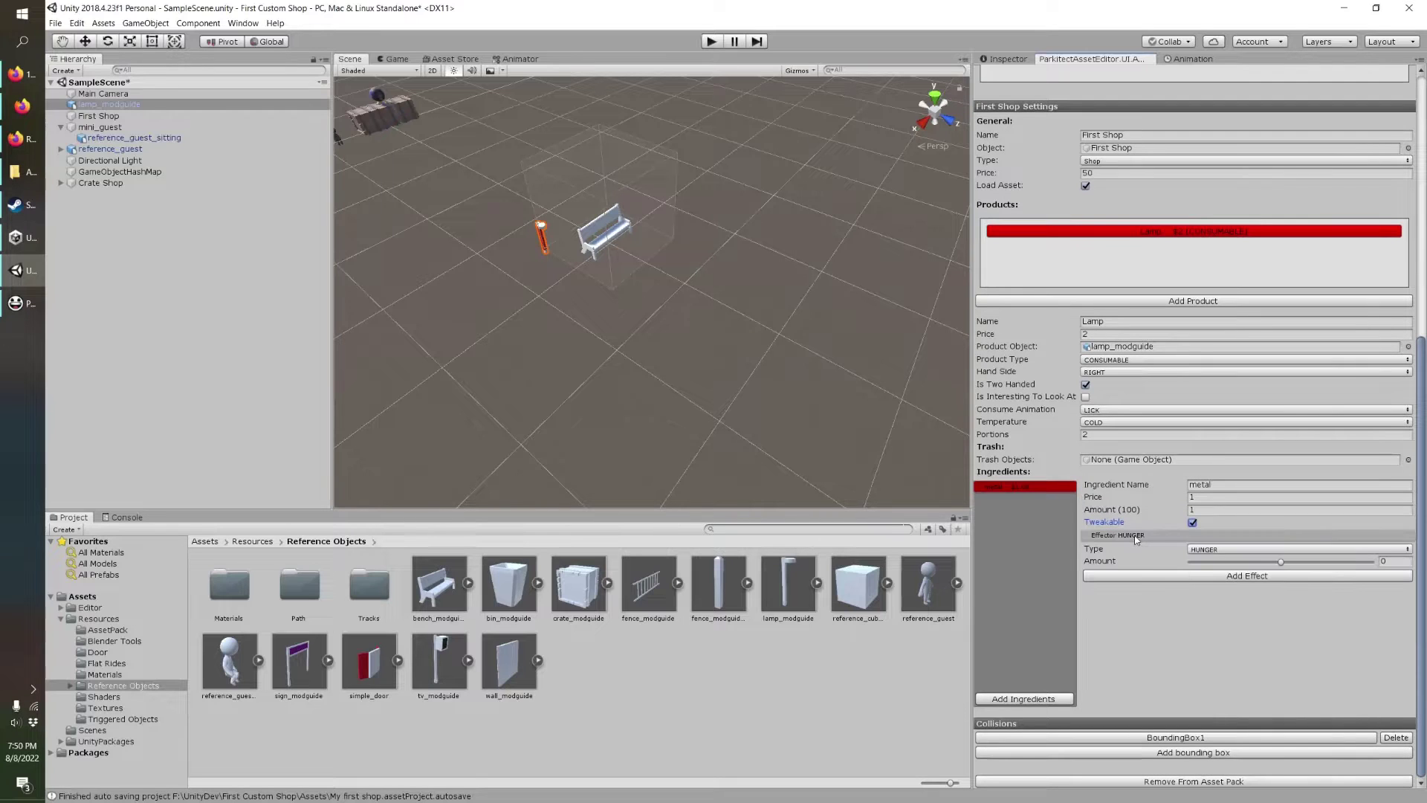
pyautogui.moveTo(1283, 563)
pyautogui.mouseDown()
pyautogui.moveTo(1300, 568)
pyautogui.moveTo(1277, 564)
pyautogui.mouseUp()
pyautogui.click(1228, 549)
pyautogui.click(1140, 611)
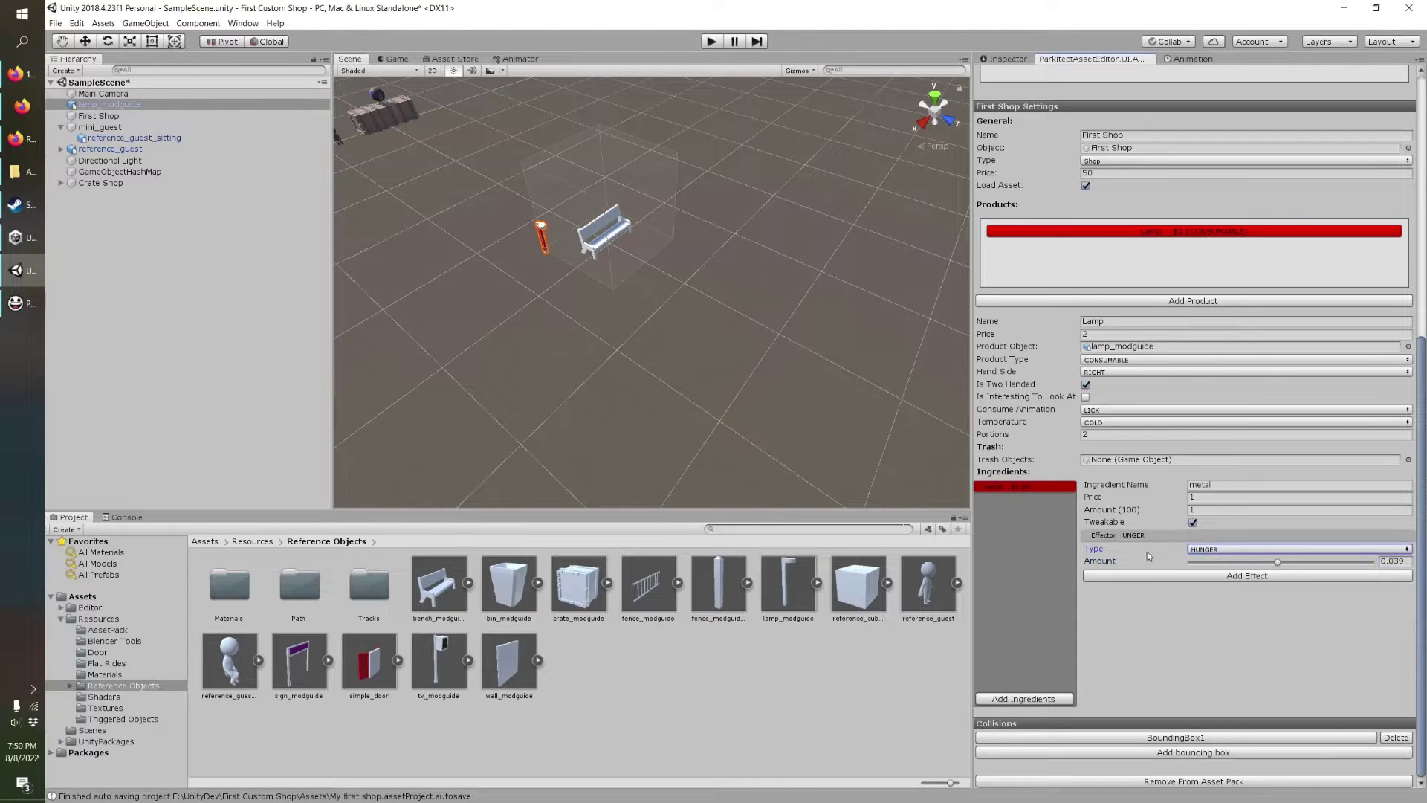
# Apply the CustomColorsDiffuse material from the Resources Materials folder to the bench and lamp in the scene.
pyautogui.click(675, 229)
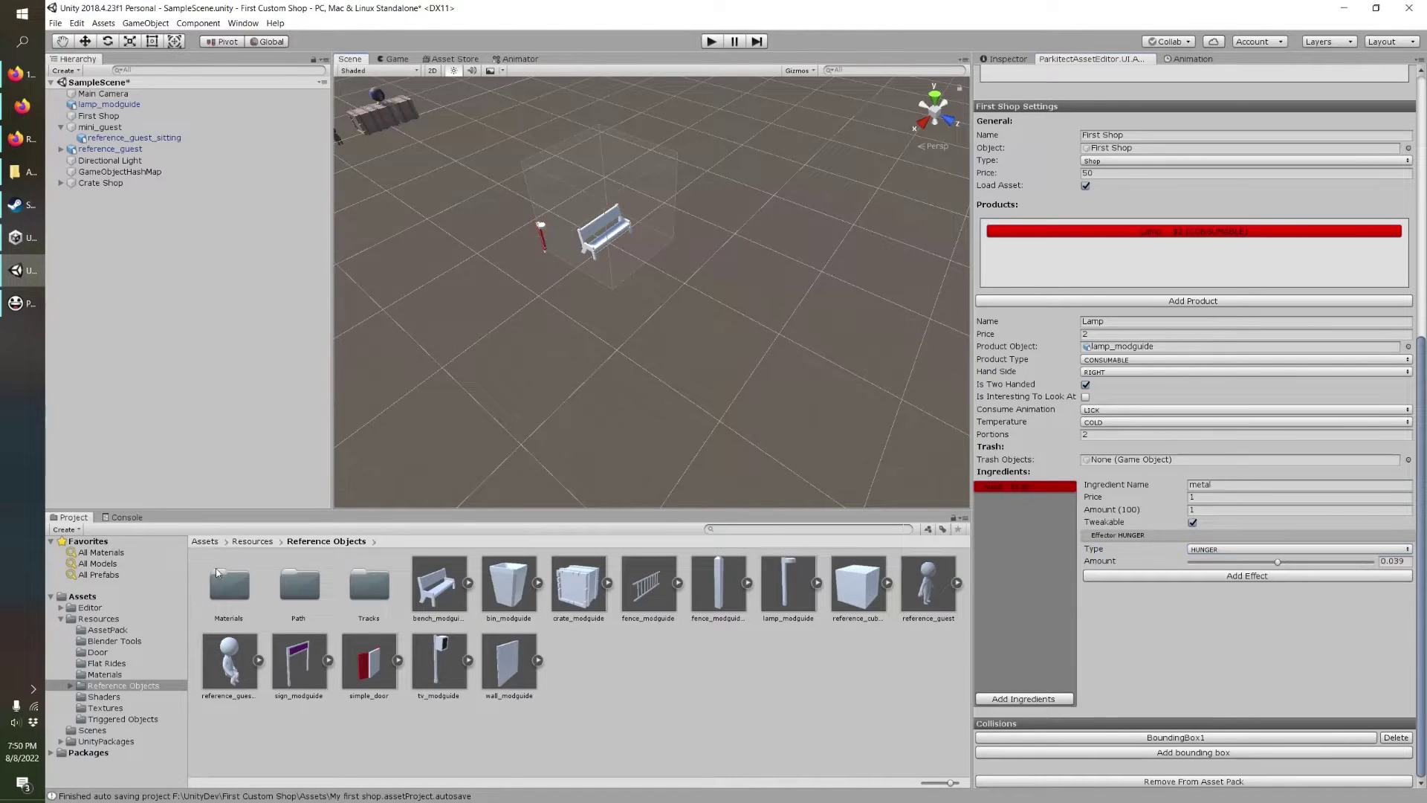
pyautogui.click(92, 620)
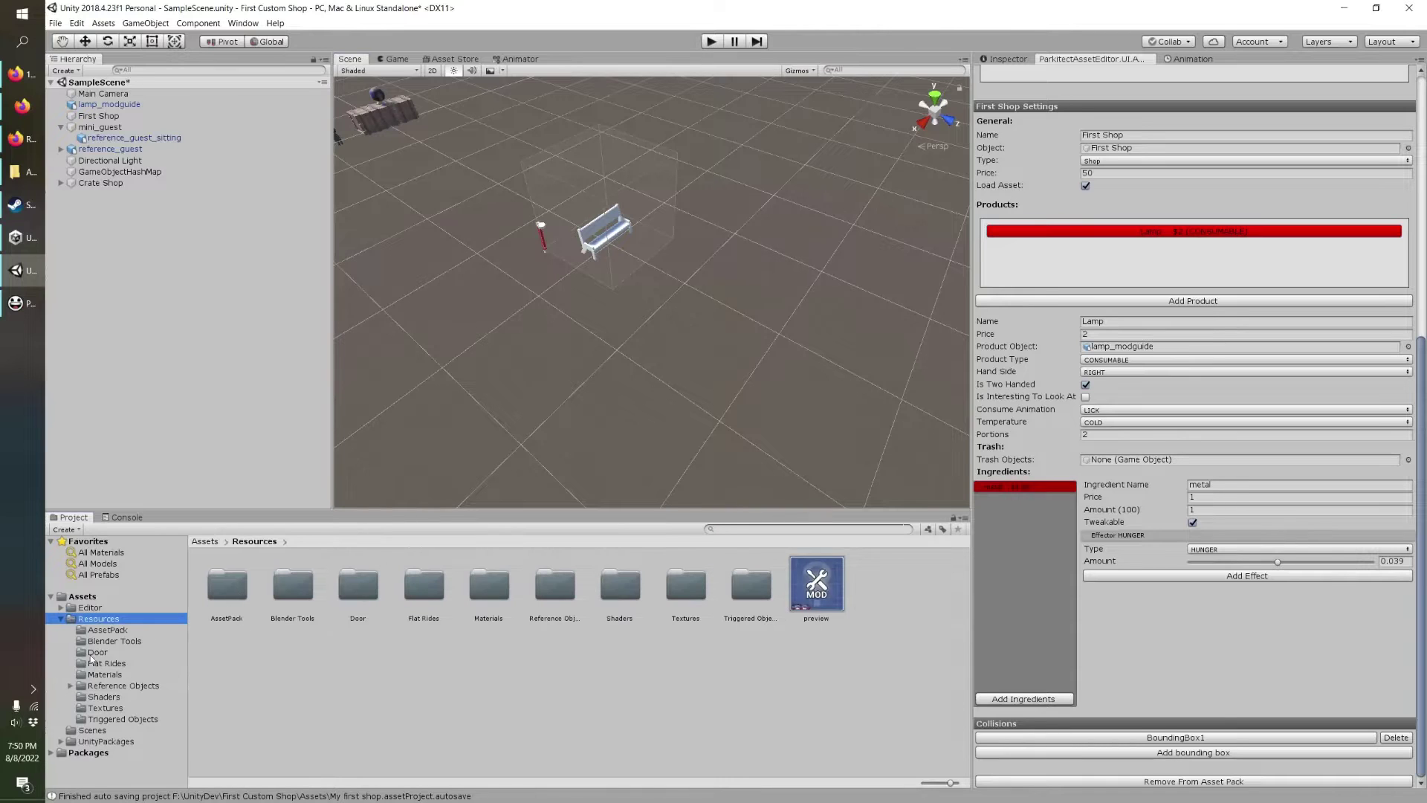
pyautogui.click(104, 675)
pyautogui.click(227, 584)
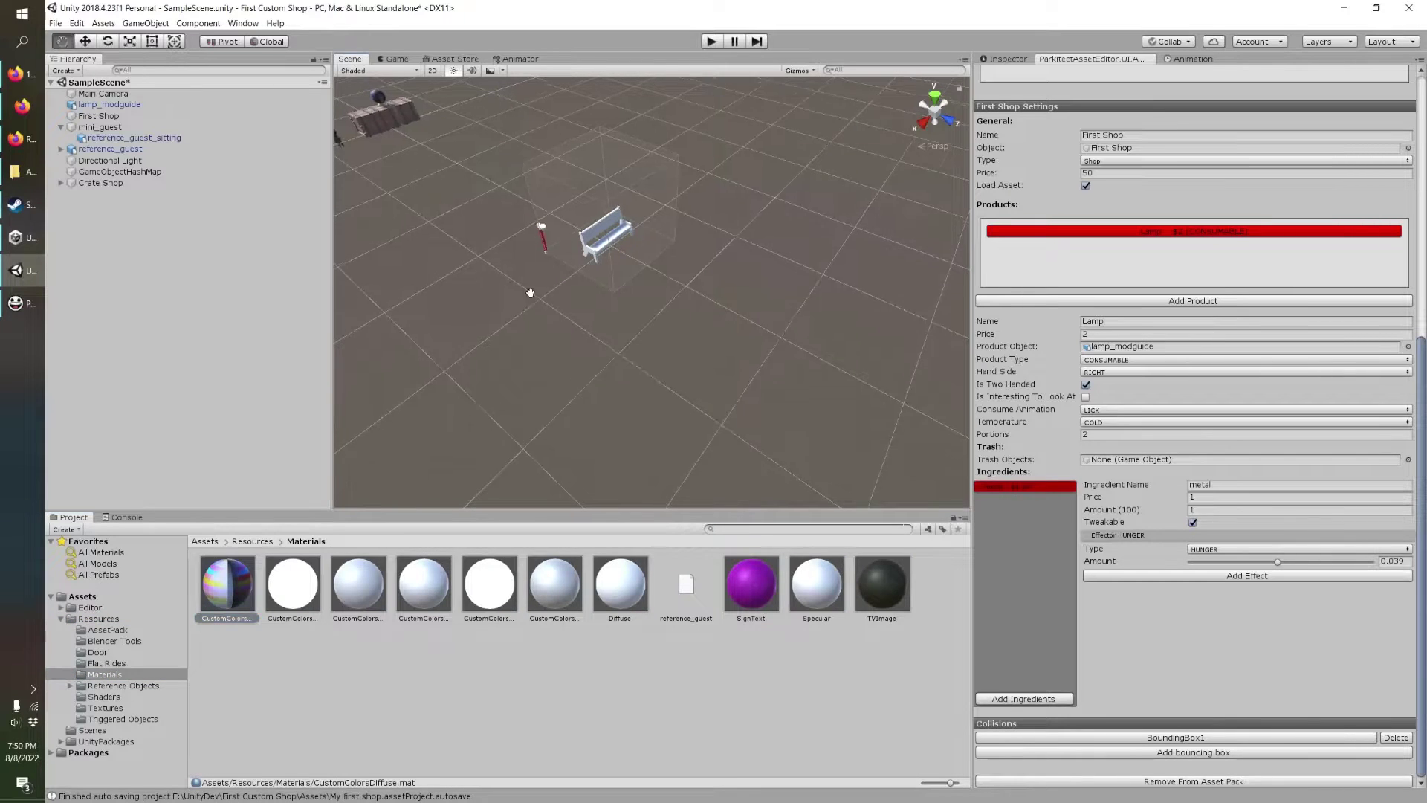
pyautogui.moveTo(288, 573); pyautogui.dragTo(551, 272)
pyautogui.moveTo(609, 407); pyautogui.dragTo(616, 423, button='middle')
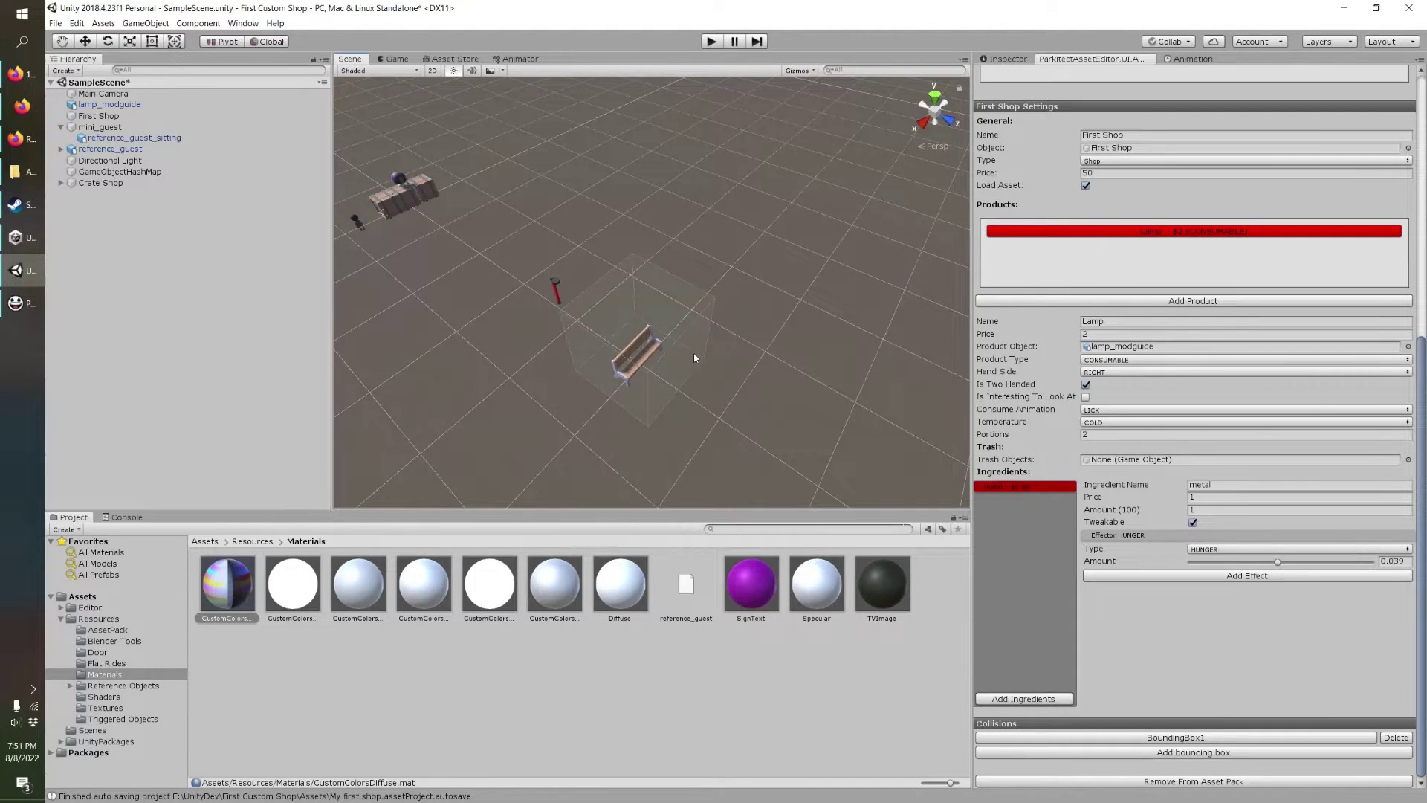
pyautogui.moveTo(693, 358); pyautogui.dragTo(694, 336, button='right')
pyautogui.moveTo(644, 385); pyautogui.dragTo(652, 318, button='middle')
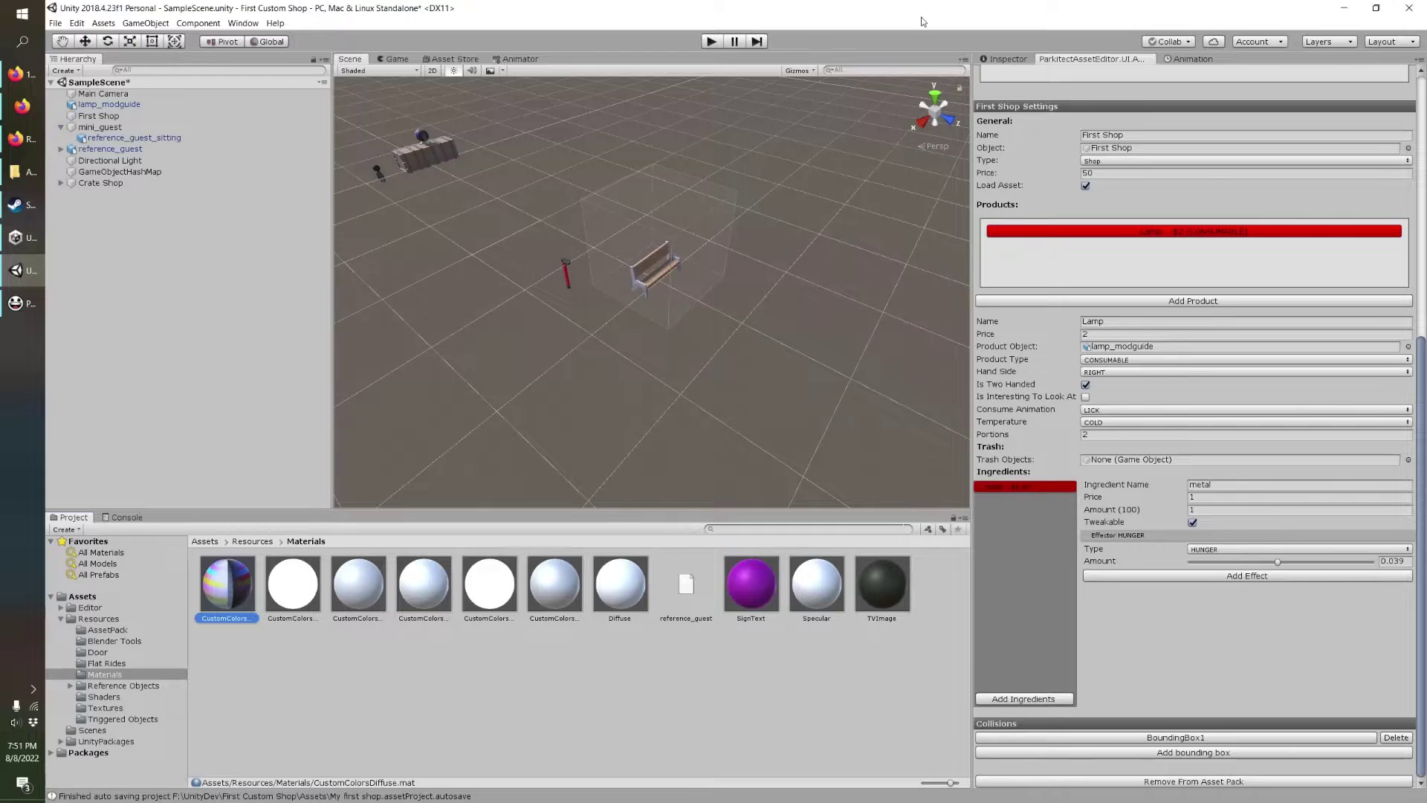
# Change the CustomColorsDiffuseIllum material's shader to Parkitect/CustomColorsMaskedDiffuse, matching the CustomColorsDiffuse material.
pyautogui.click(1003, 59)
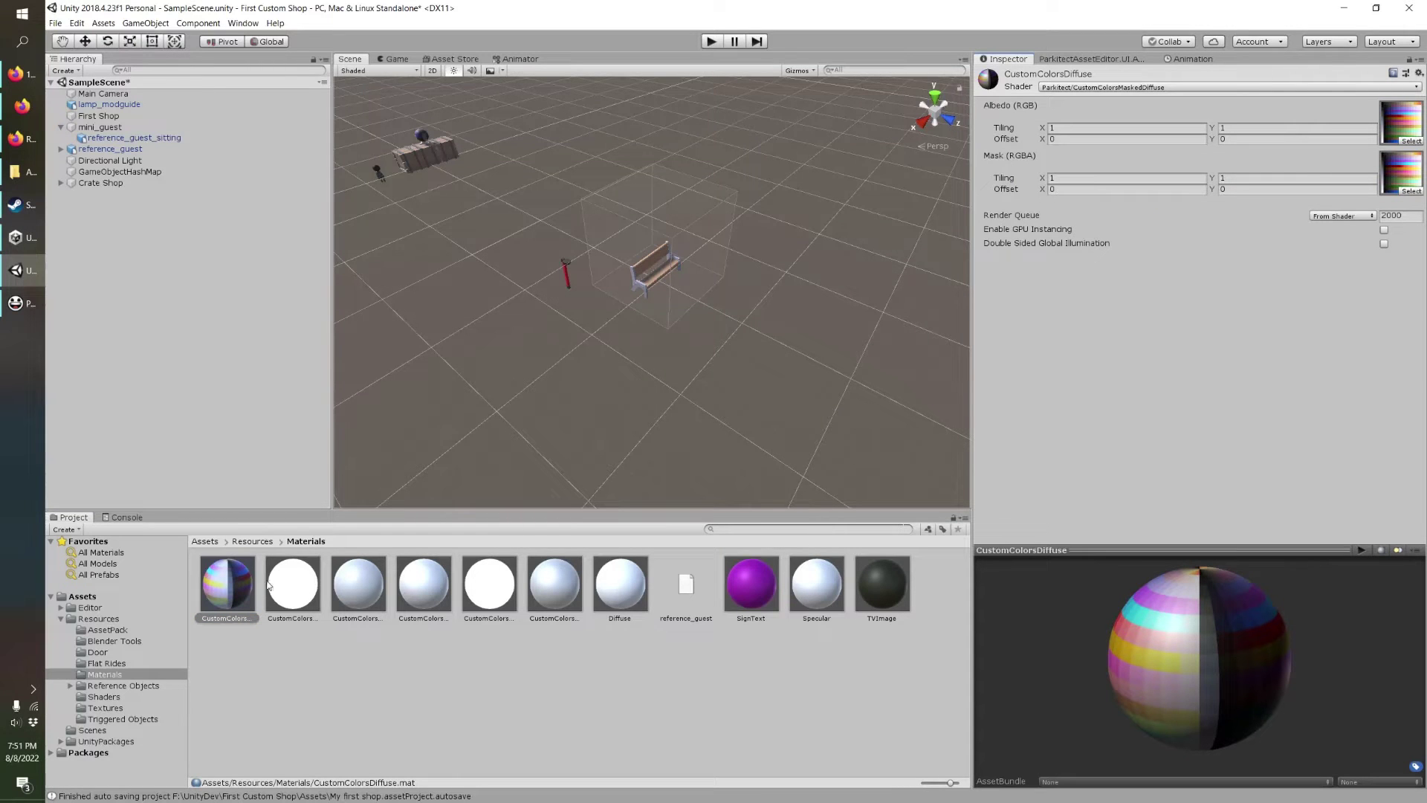
pyautogui.click(298, 587)
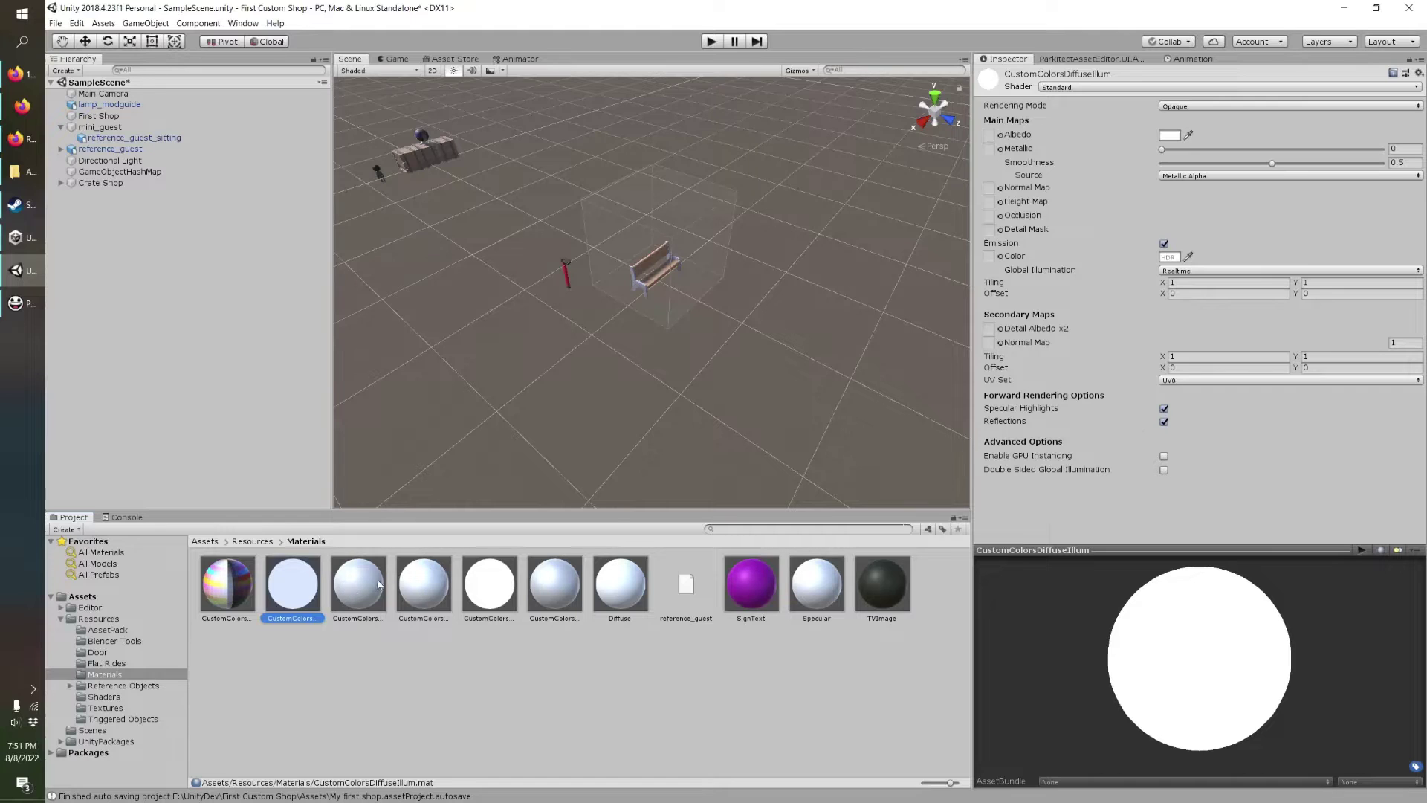
pyautogui.click(1078, 88)
pyautogui.click(303, 615)
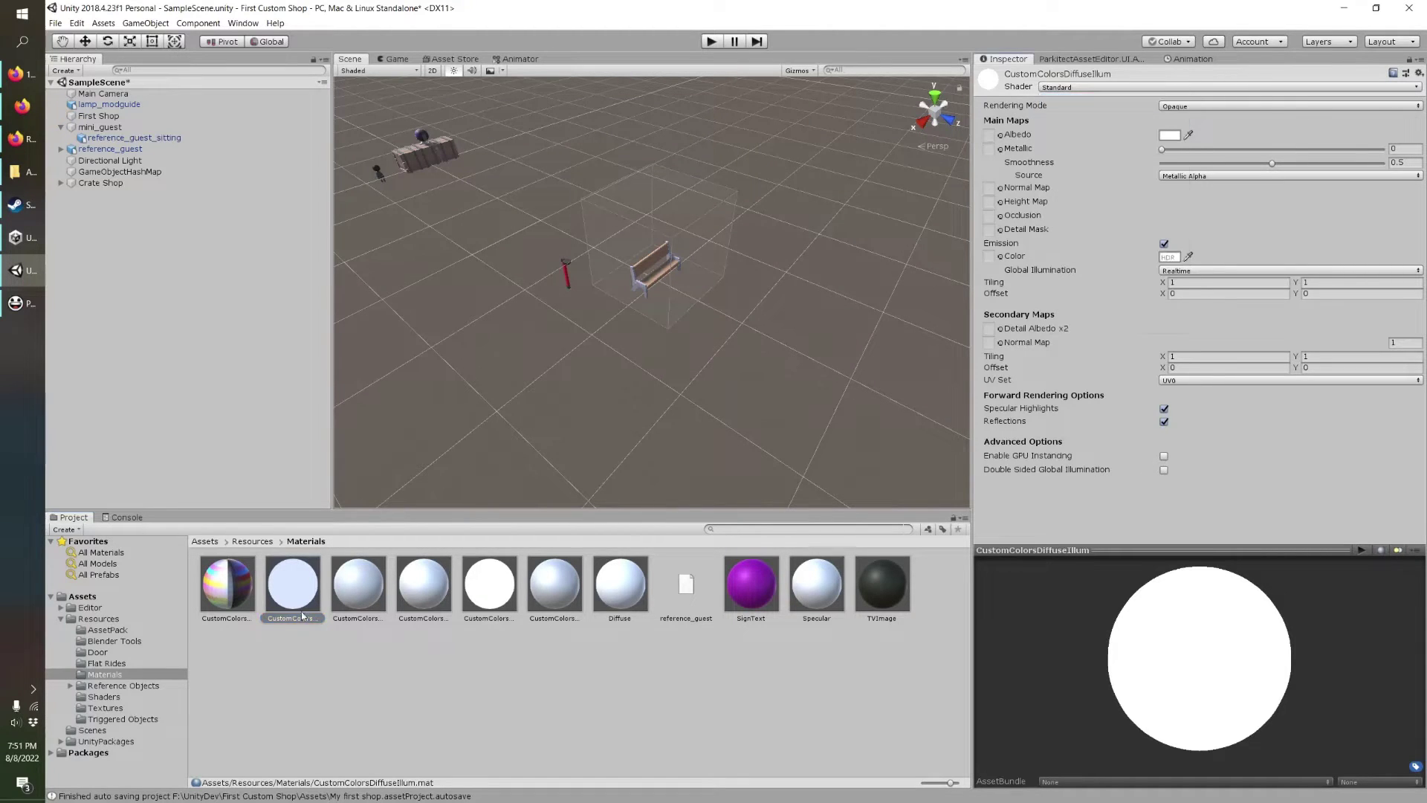
pyautogui.click(215, 589)
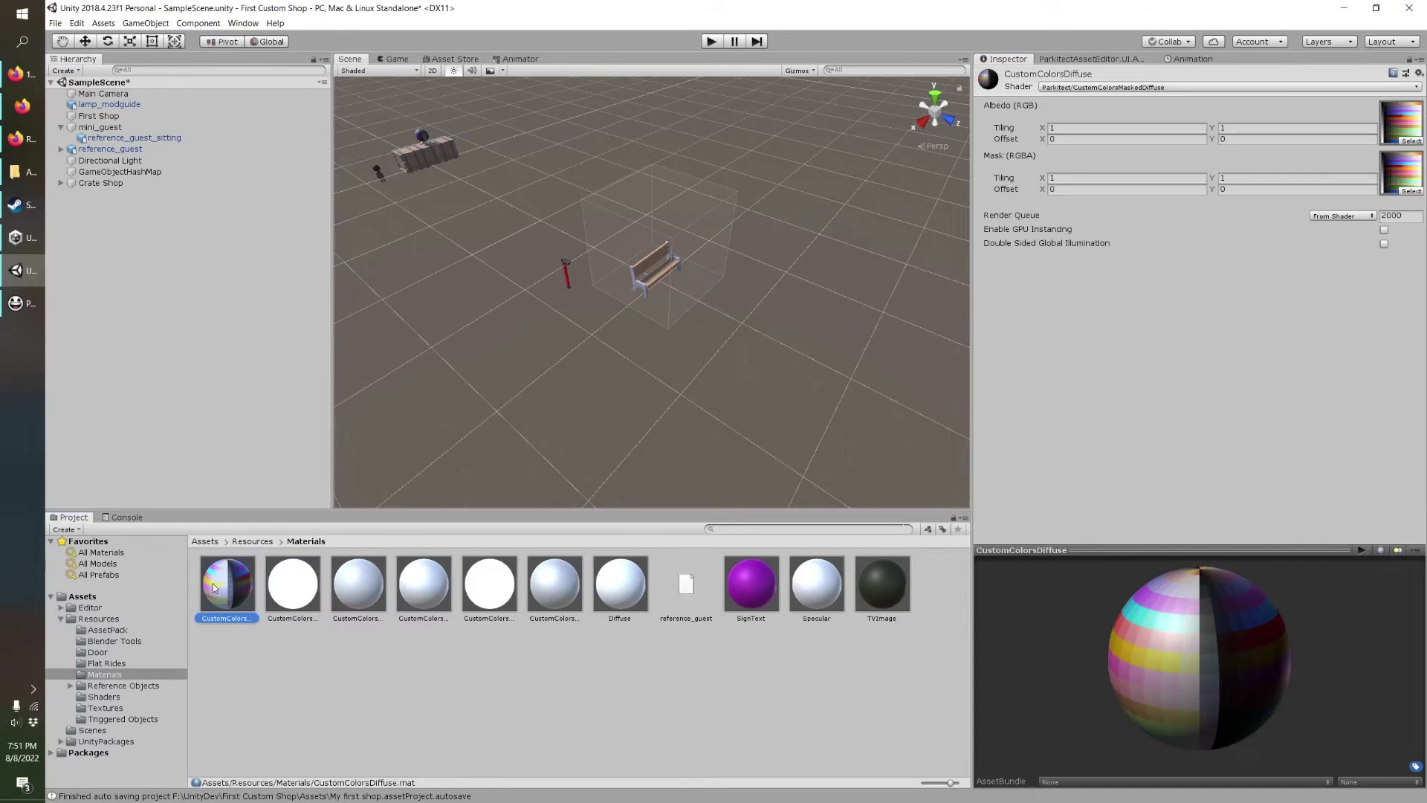
pyautogui.click(272, 591)
pyautogui.click(1085, 88)
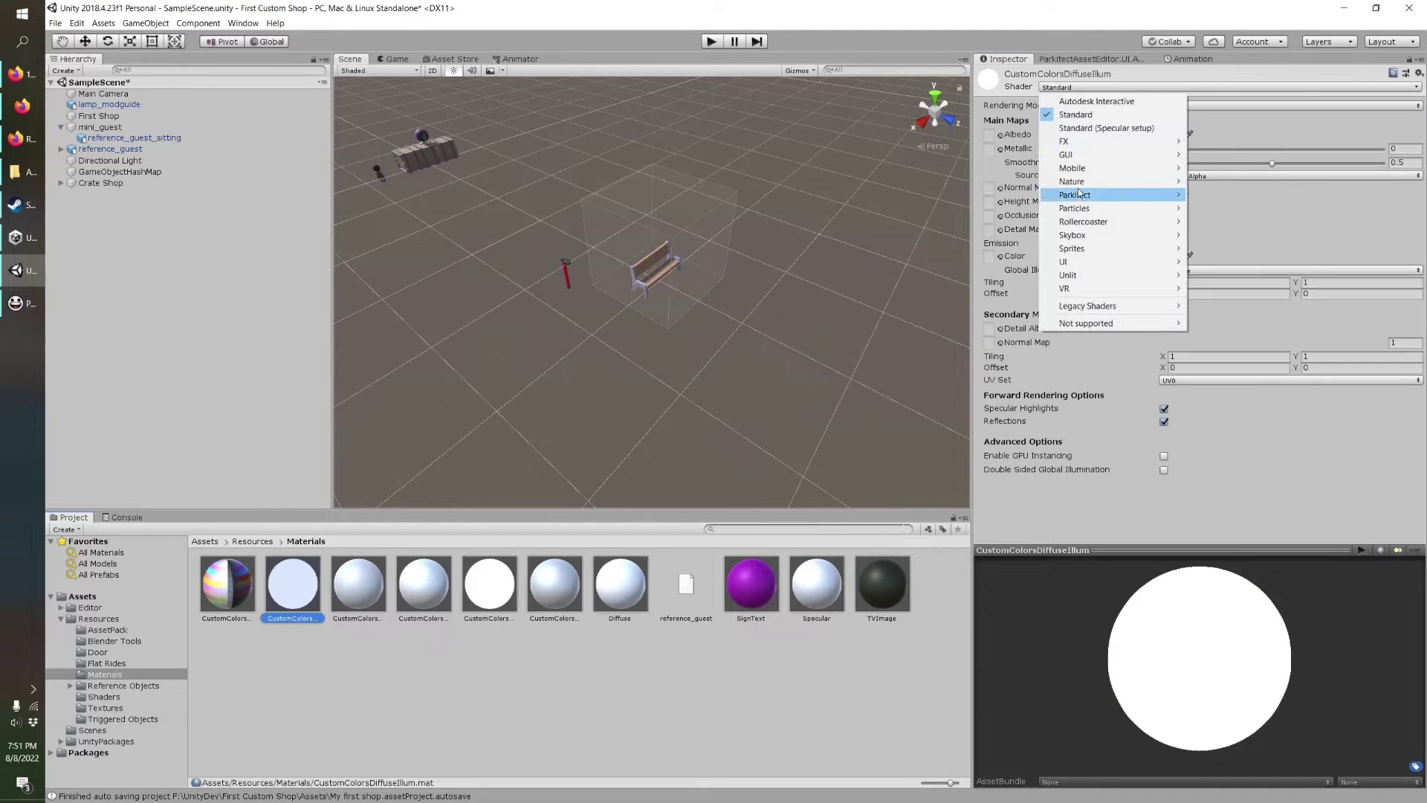
pyautogui.moveTo(1082, 199)
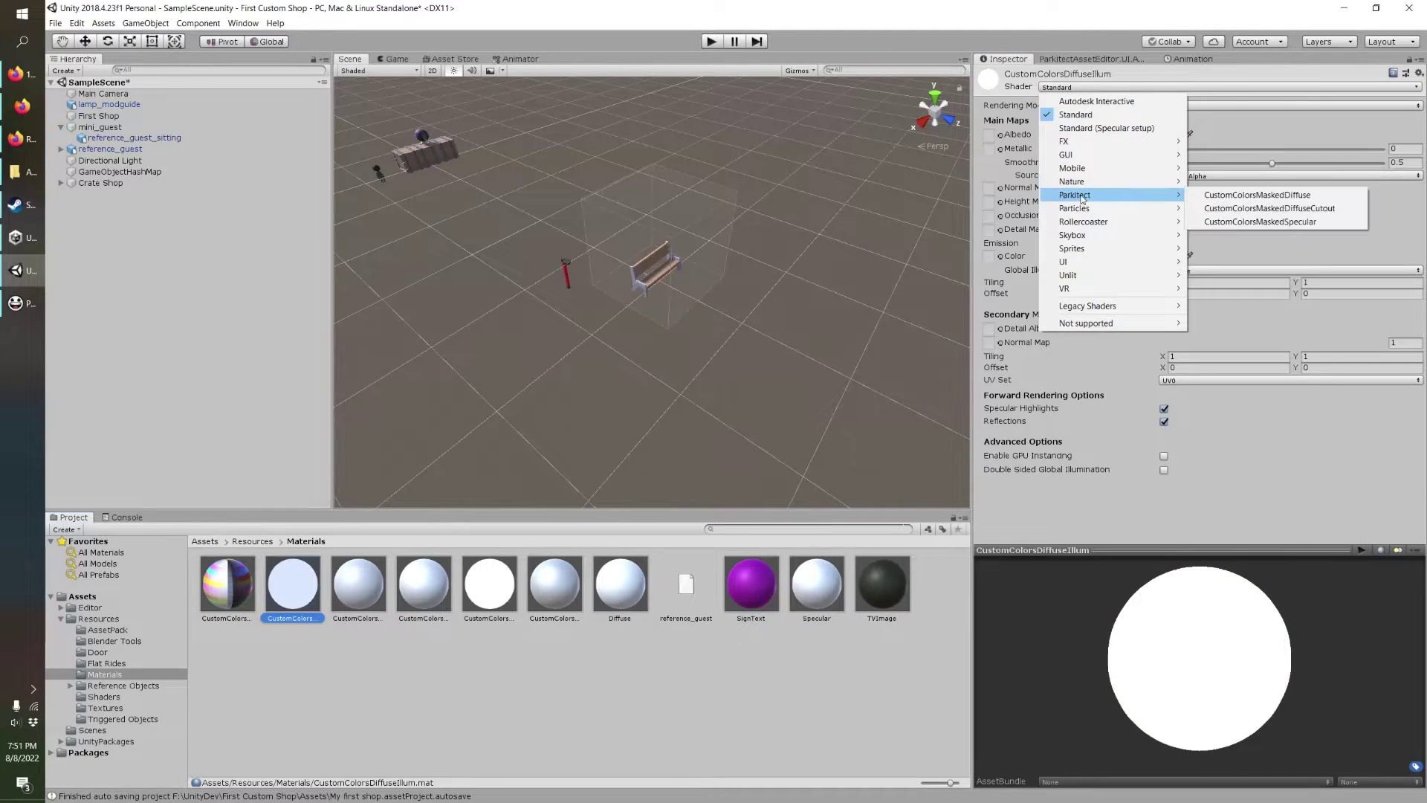
pyautogui.click(1262, 194)
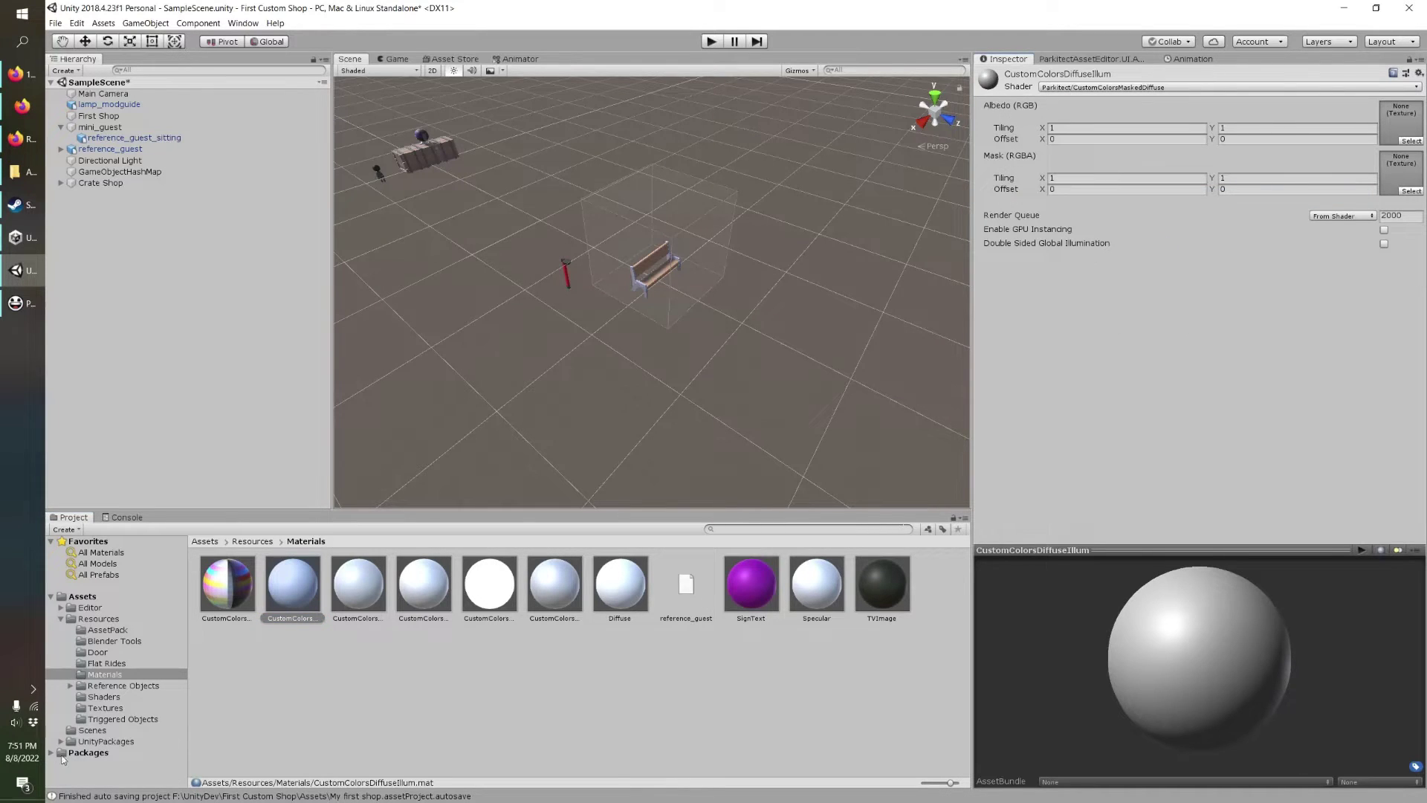
# Assign the 256palette texture to both Albedo and Mask of CustomColorsDiffuseIllum, and return to the Materials folder.
pyautogui.click(93, 709)
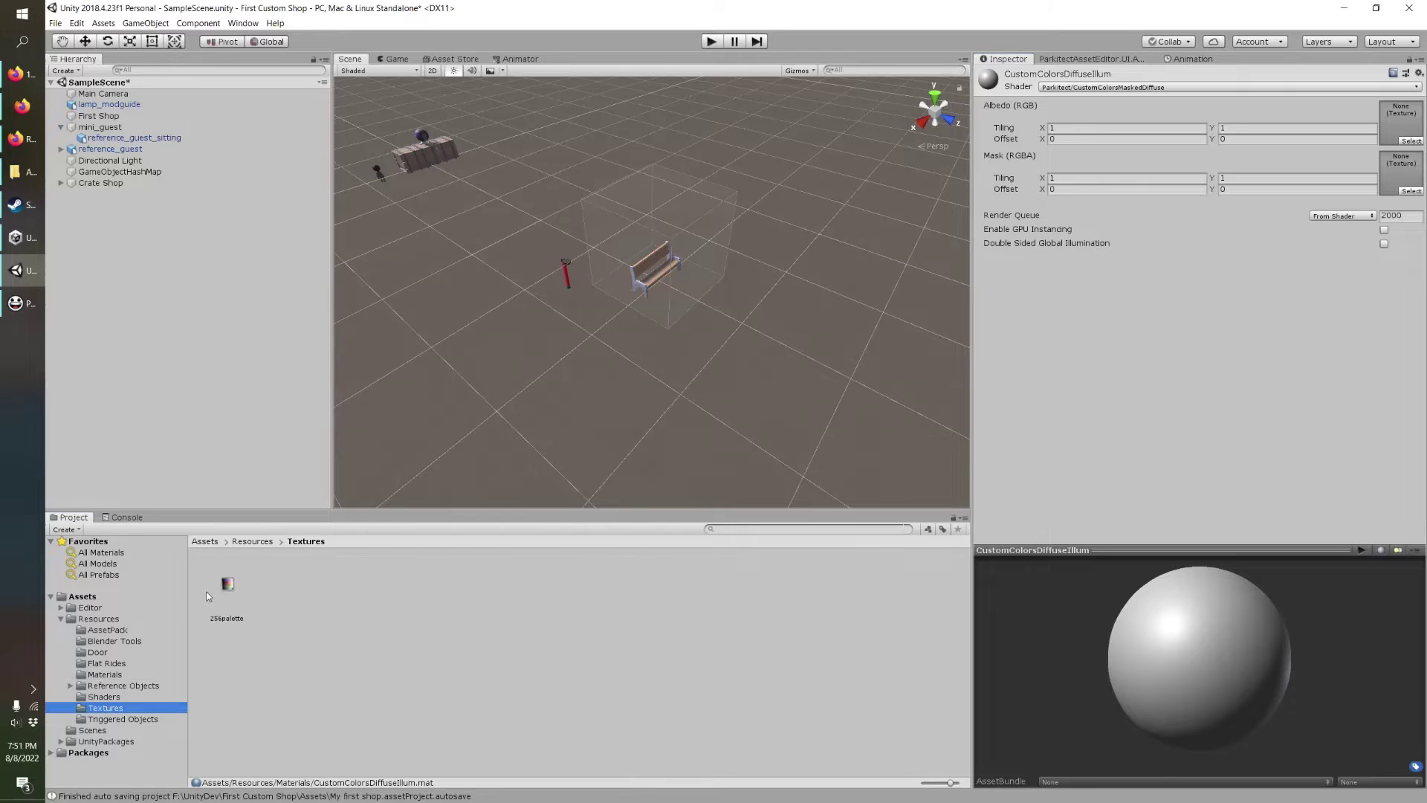
pyautogui.moveTo(227, 584); pyautogui.dragTo(1398, 125)
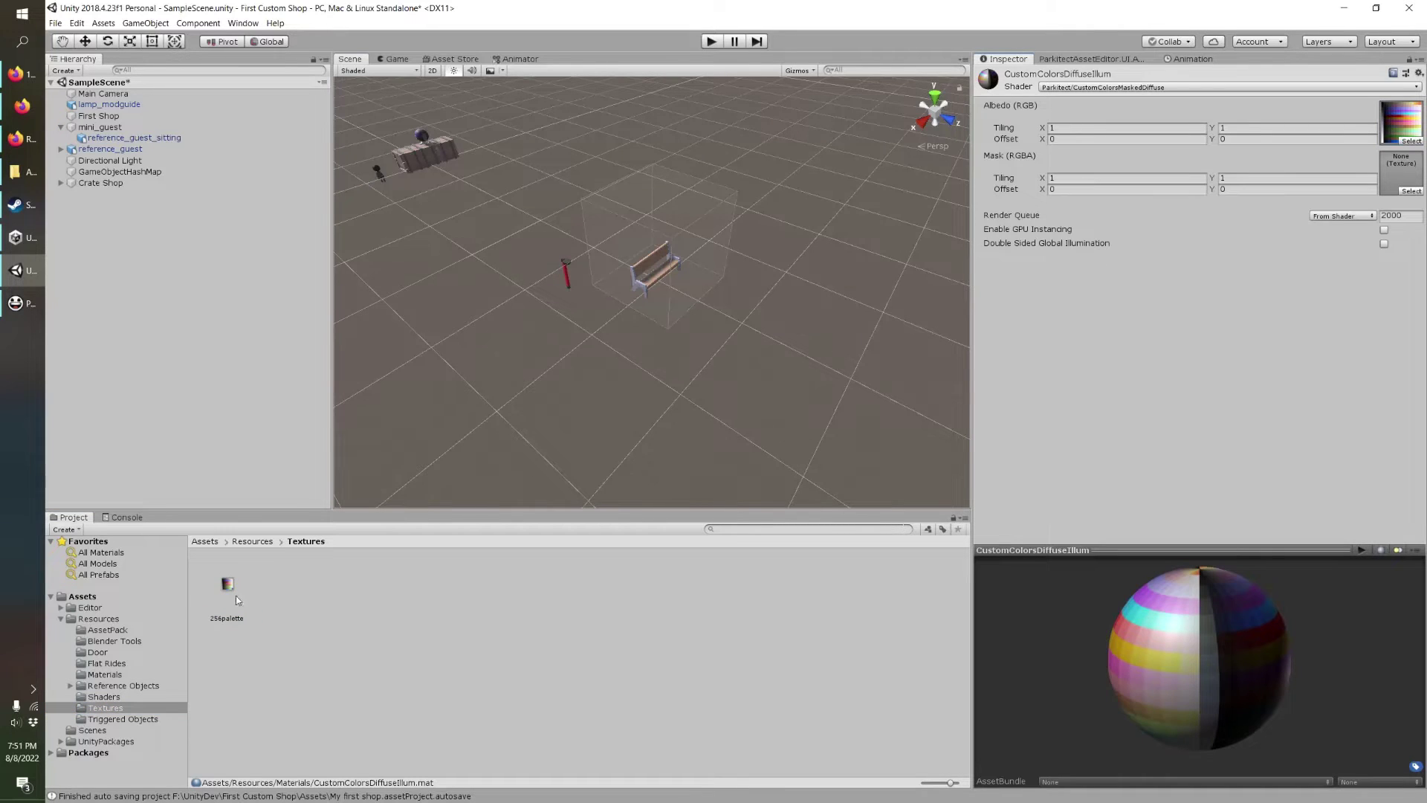
pyautogui.moveTo(228, 584); pyautogui.dragTo(1401, 172)
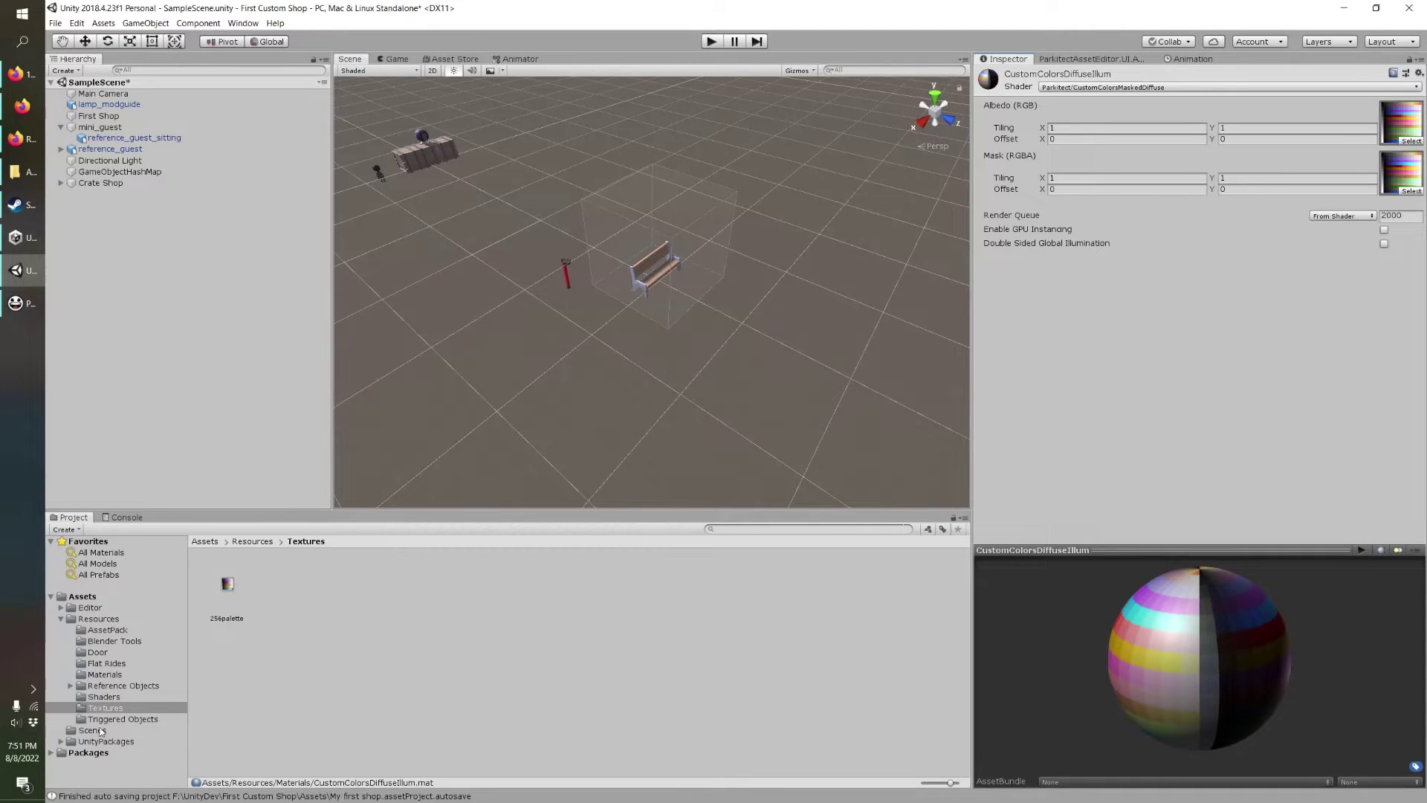
pyautogui.click(100, 674)
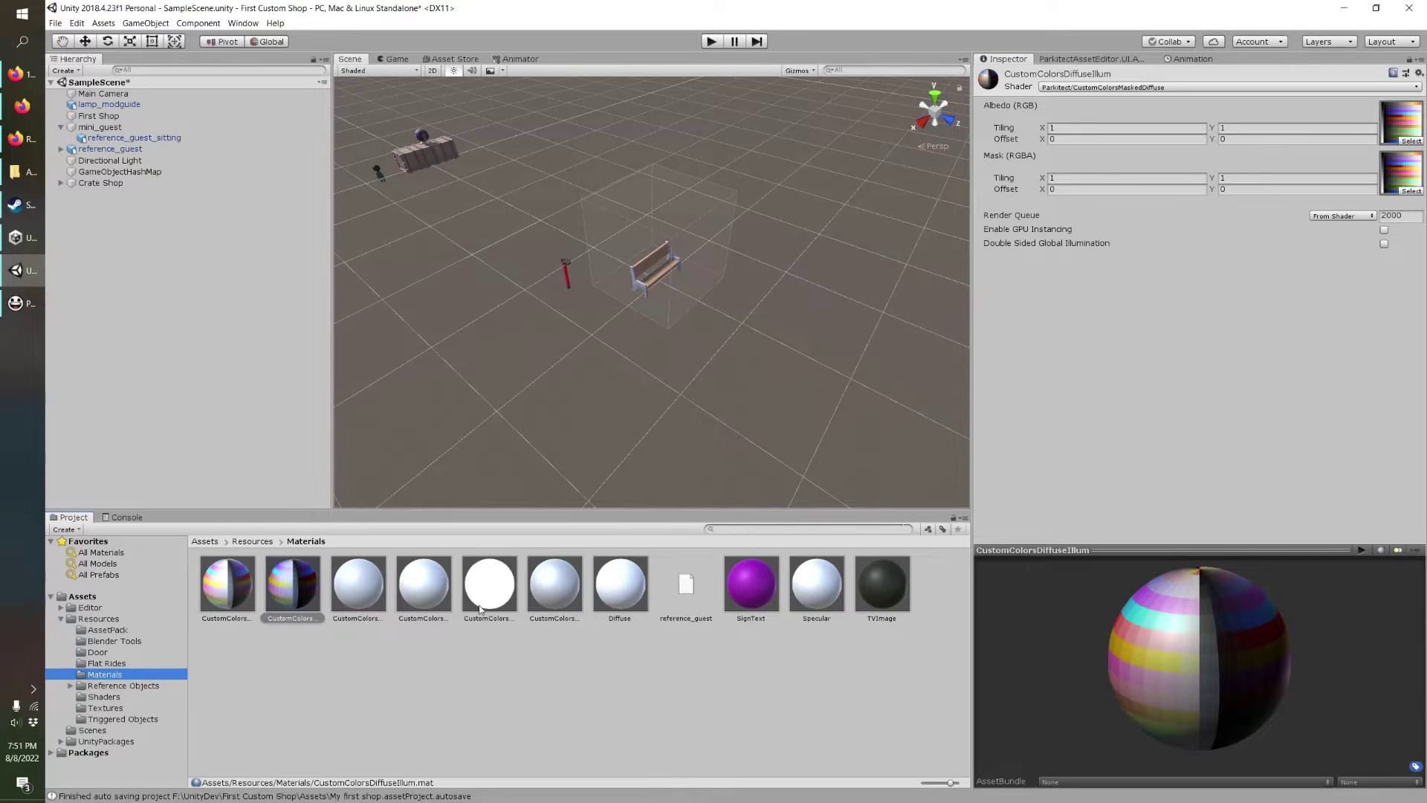
# Compare the shader and texture settings of the CustomColorsDiffuse and CustomColorsDiffuseIllum materials.
pyautogui.click(335, 617)
pyautogui.click(292, 587)
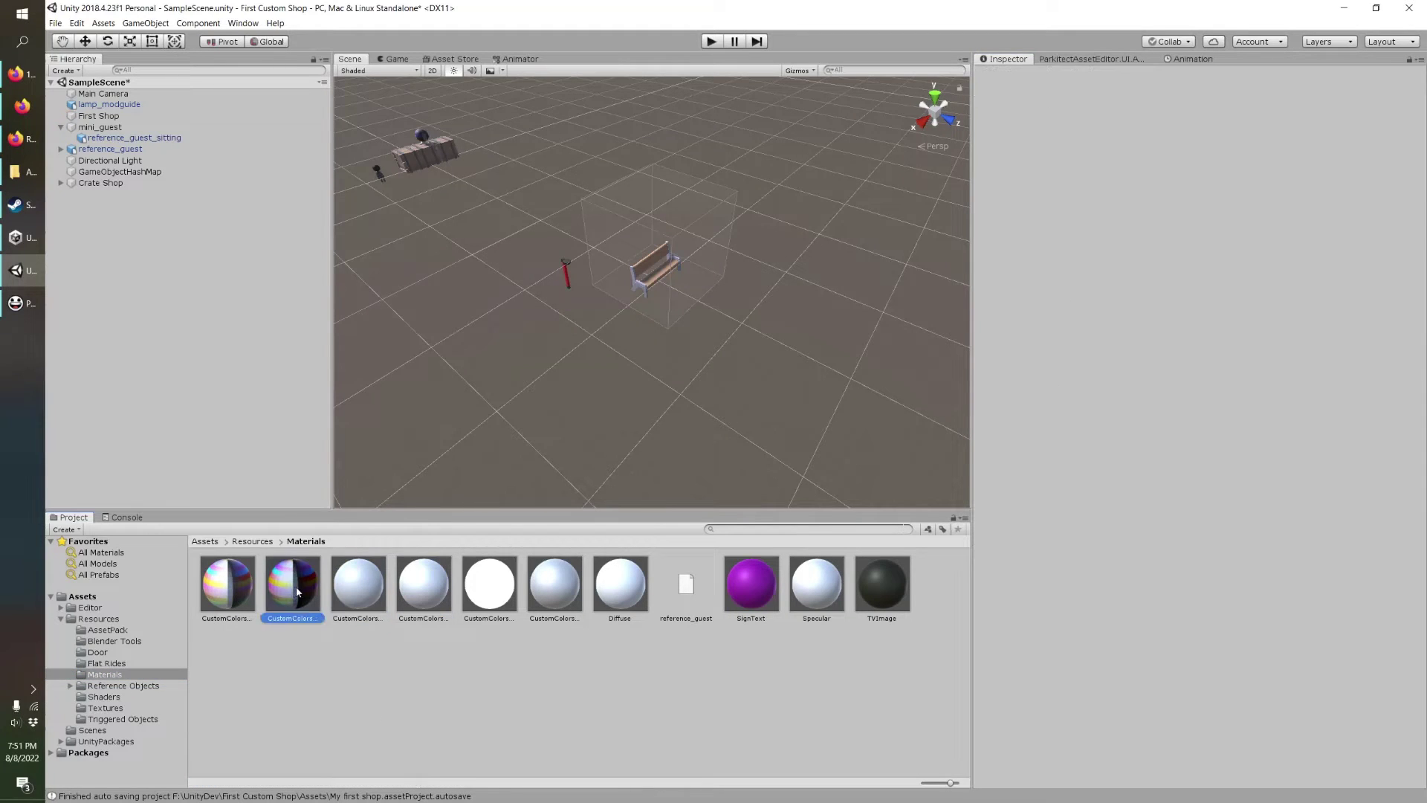
pyautogui.click(210, 586)
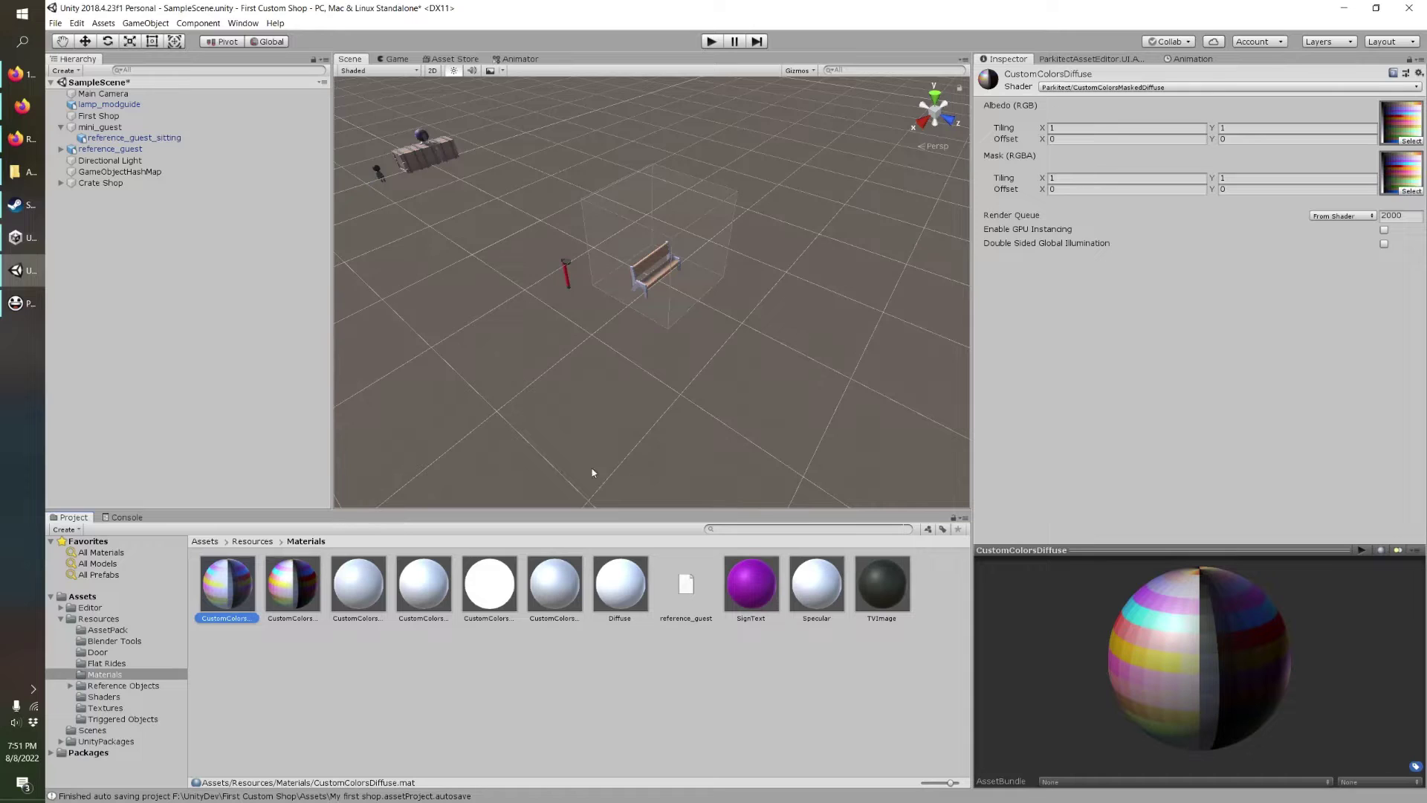
pyautogui.click(293, 585)
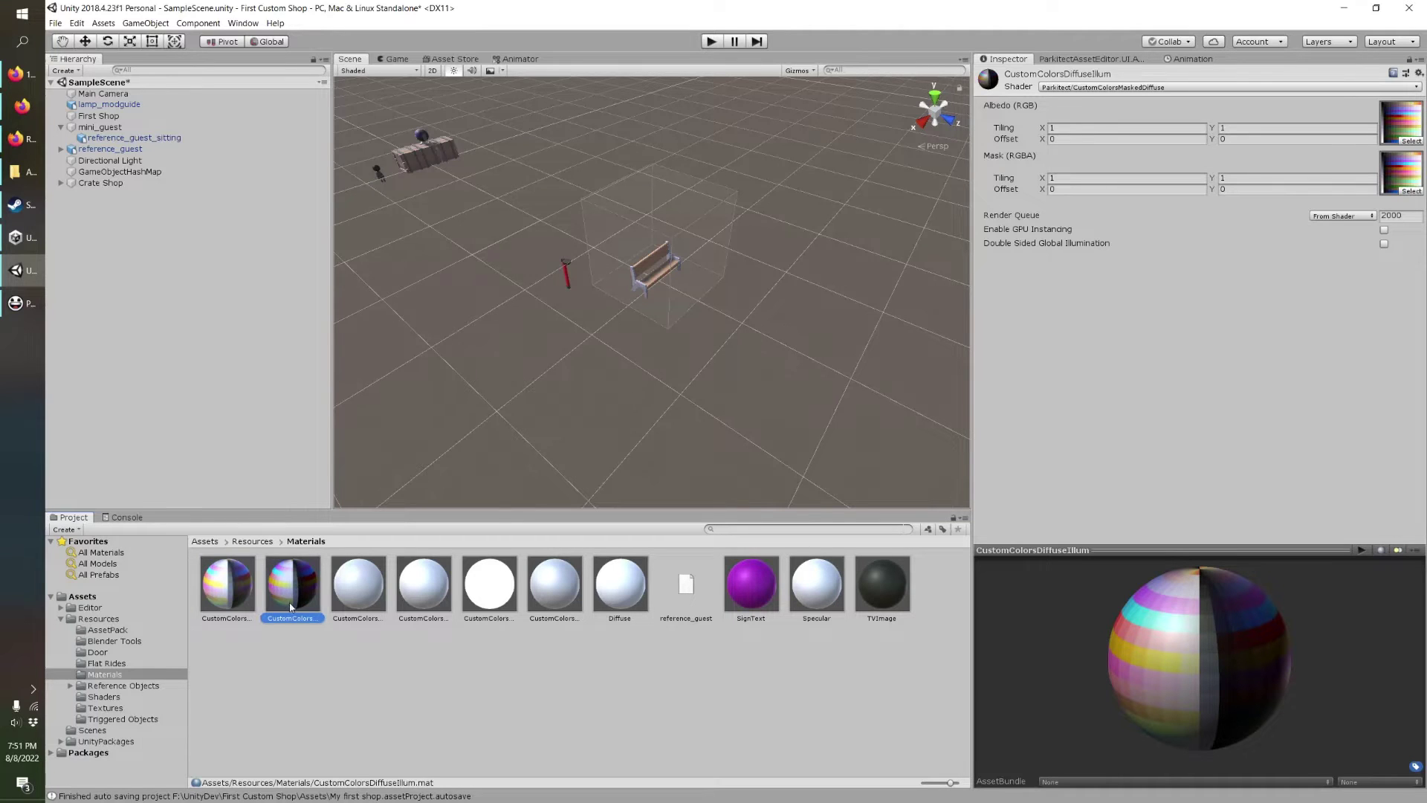
pyautogui.click(225, 584)
pyautogui.click(349, 585)
pyautogui.click(752, 361)
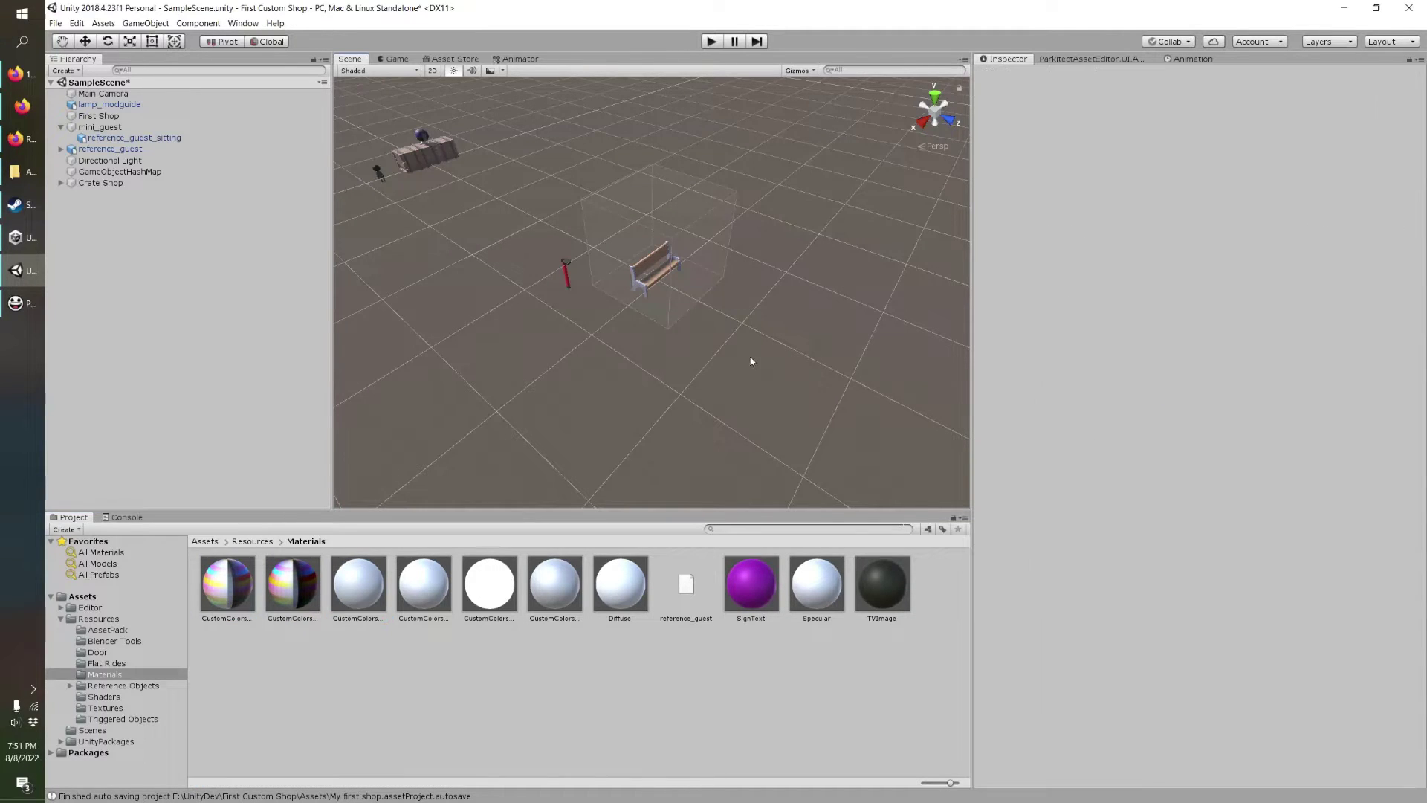
# Export the asset pack containing Crate Shop and First Shop from ParkitectAssetEditor with asset archiving enabled.
pyautogui.moveTo(673, 265); pyautogui.dragTo(696, 324, button='middle')
pyautogui.click(1065, 60)
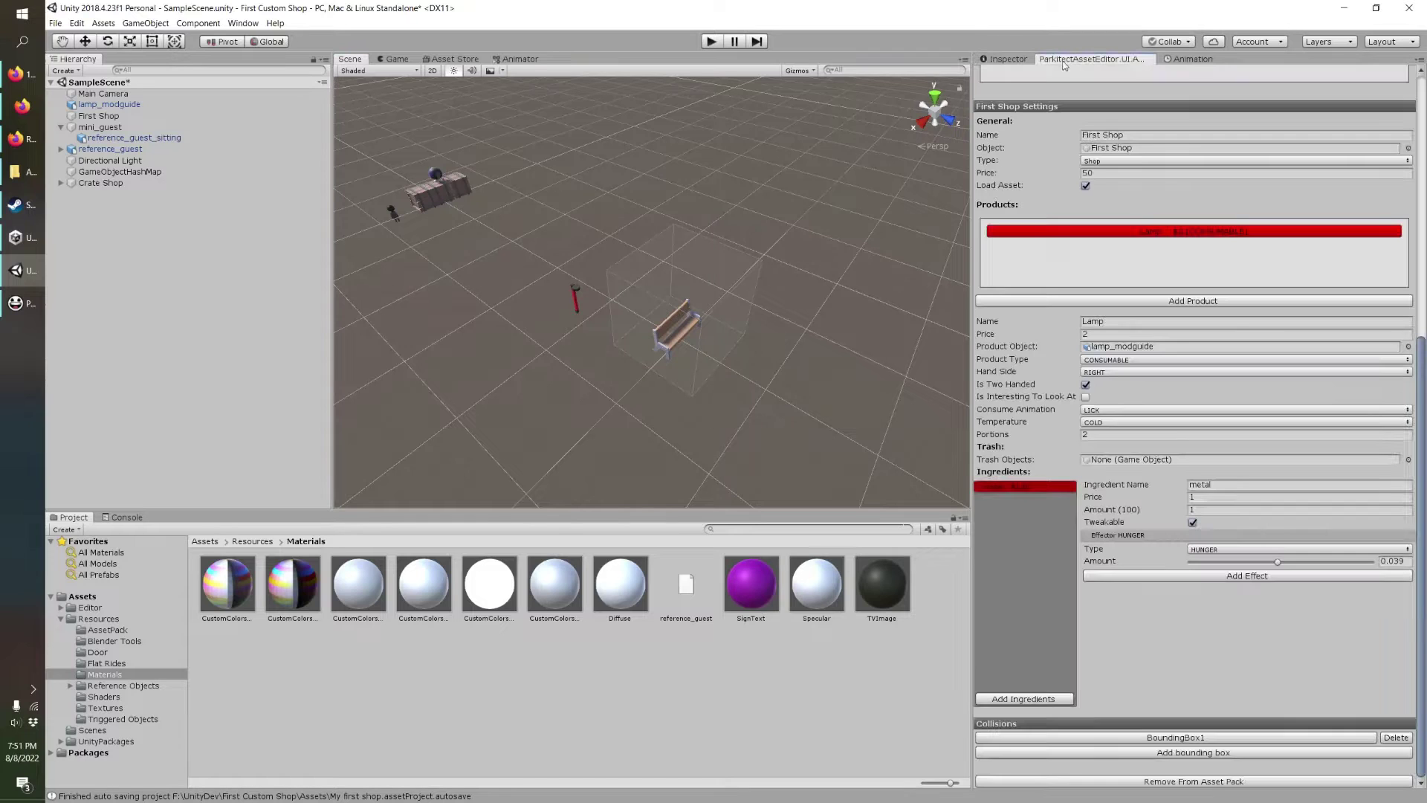
pyautogui.scroll(10, 1149, 429)
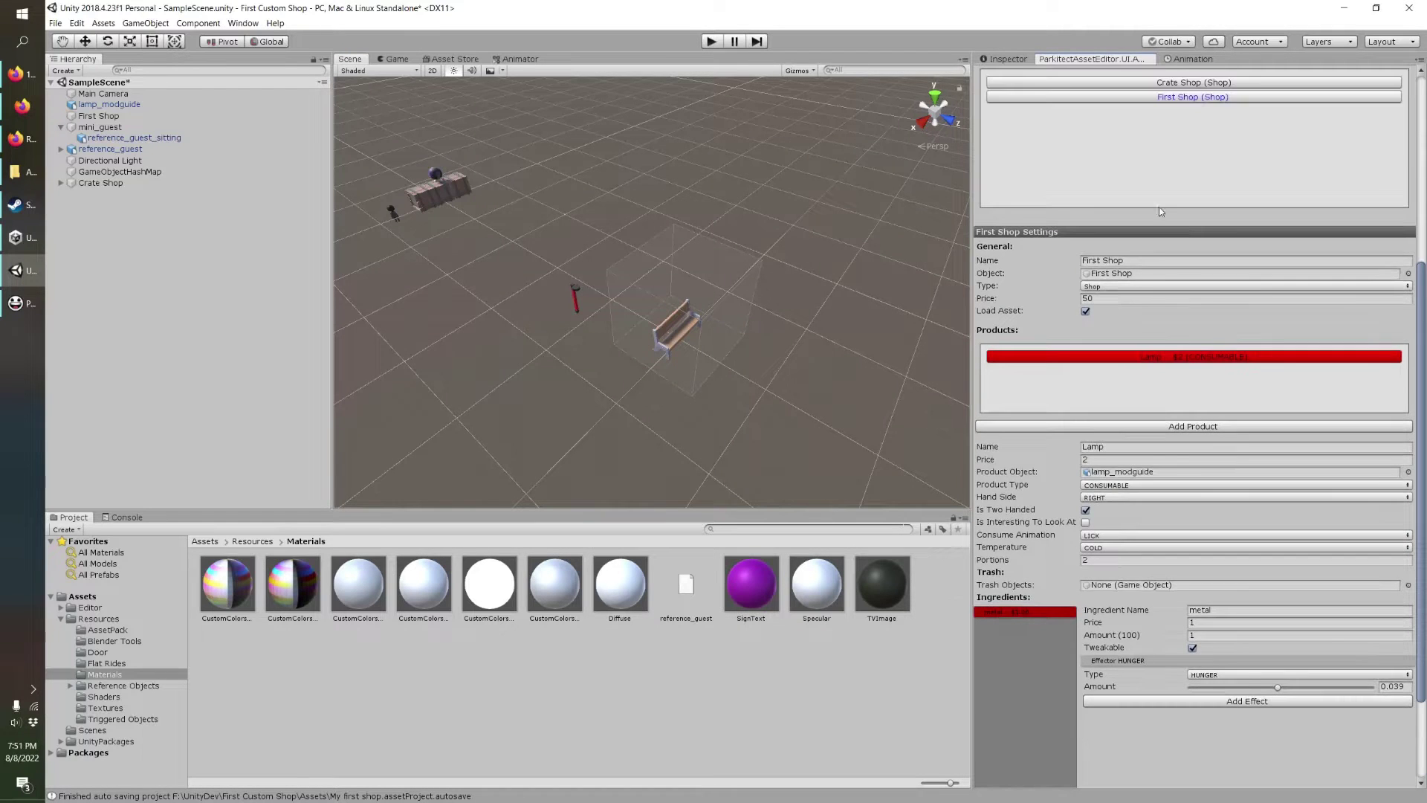
pyautogui.scroll(2, 1348, 150)
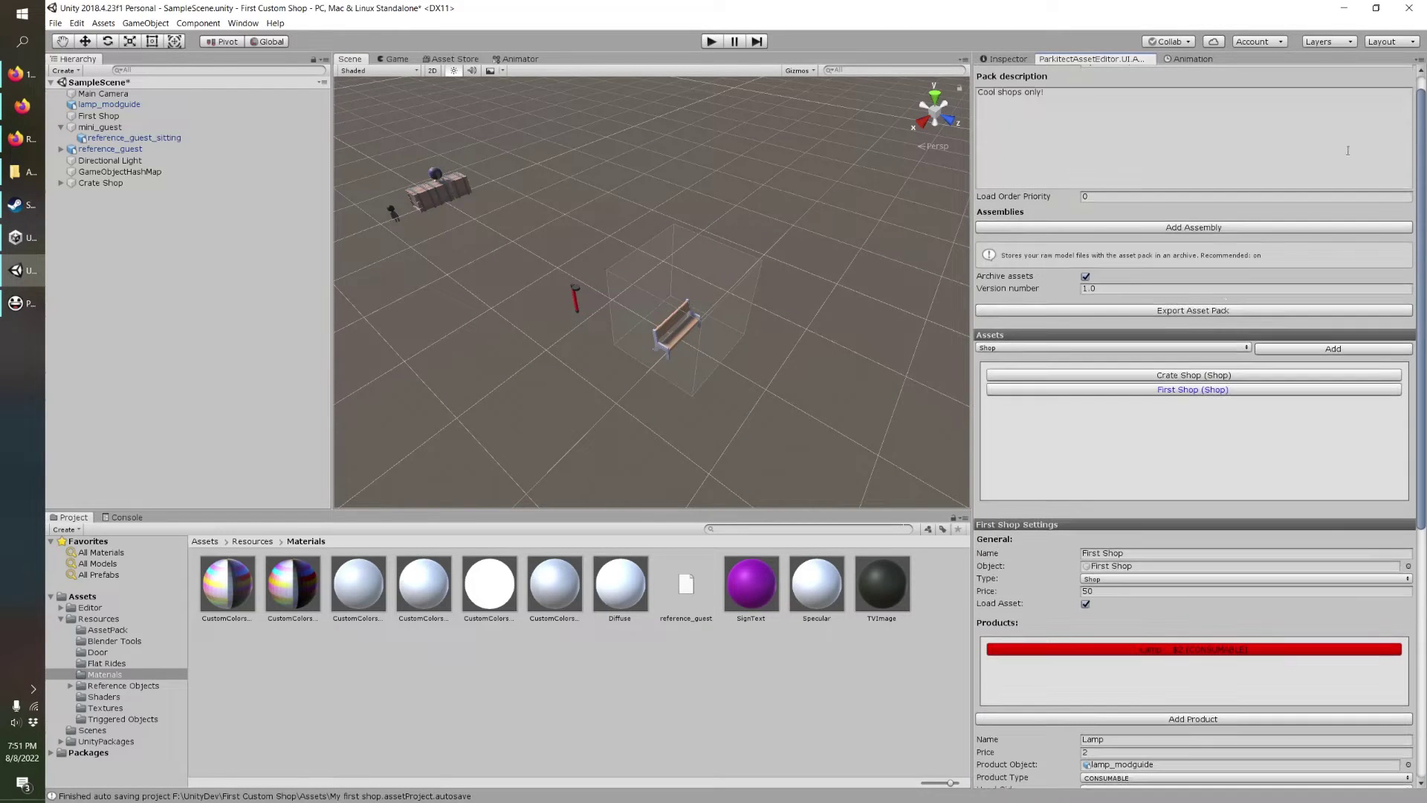
pyautogui.click(1178, 312)
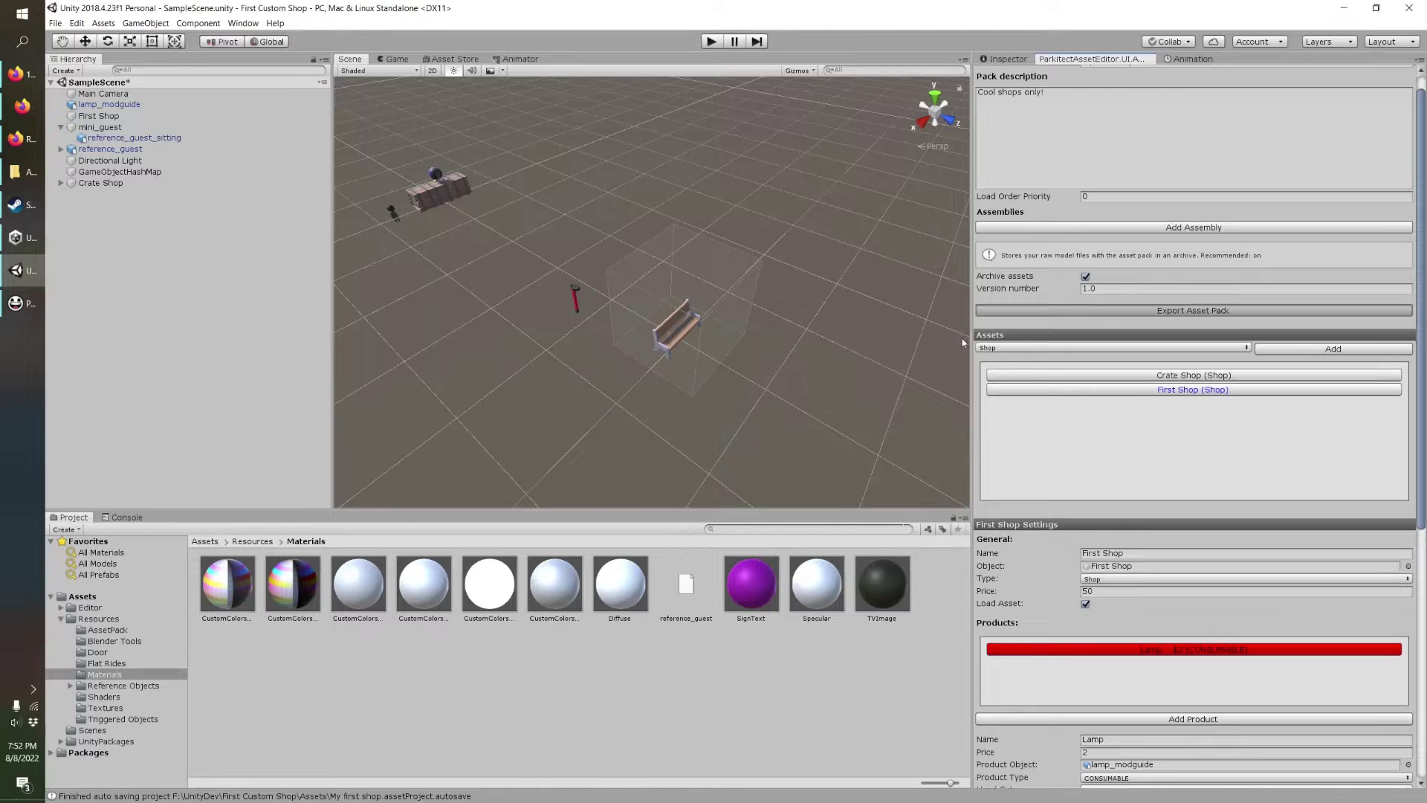
pyautogui.click(1195, 318)
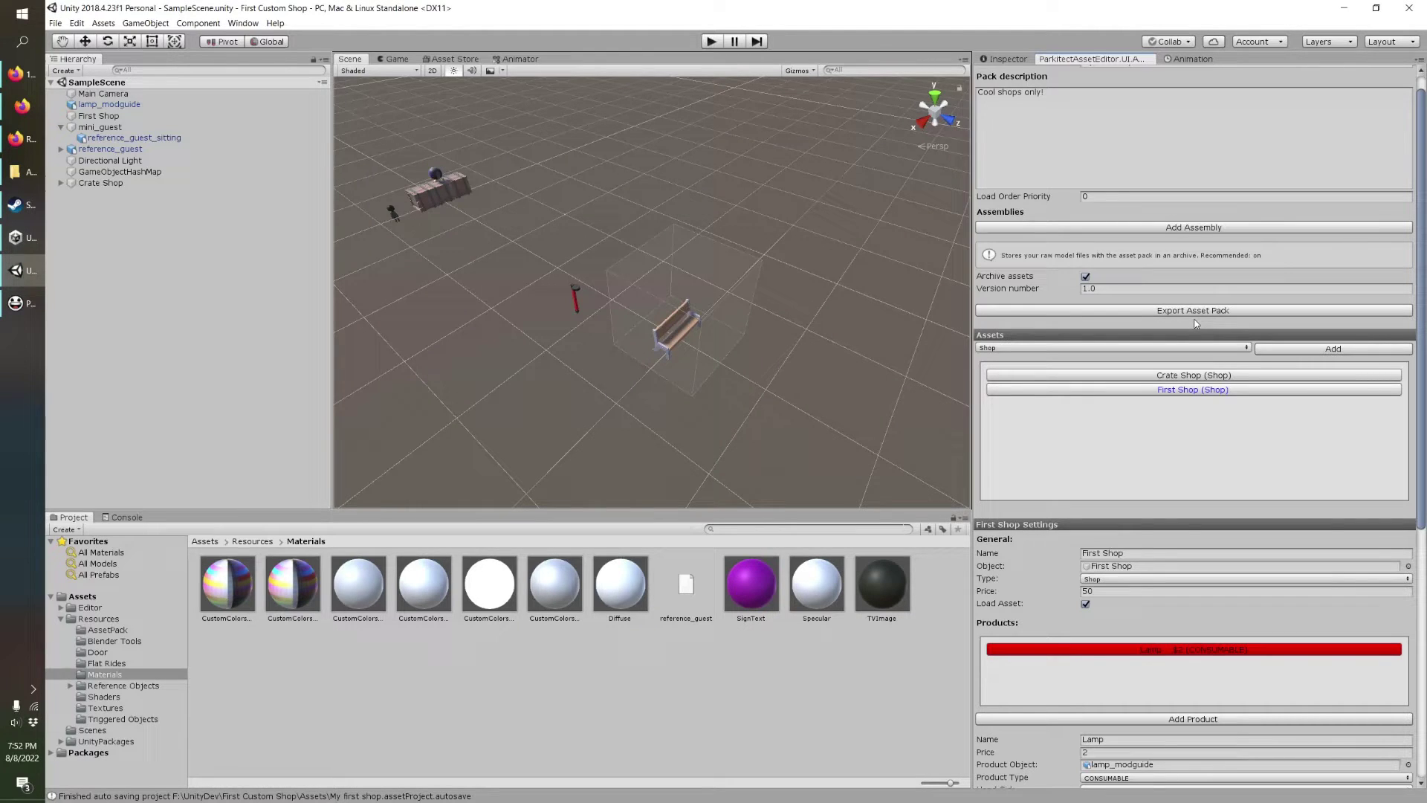
# Switch to Parkitect and load the Fantasy Park save from the Tutorial Test Map file.
pyautogui.click(15, 303)
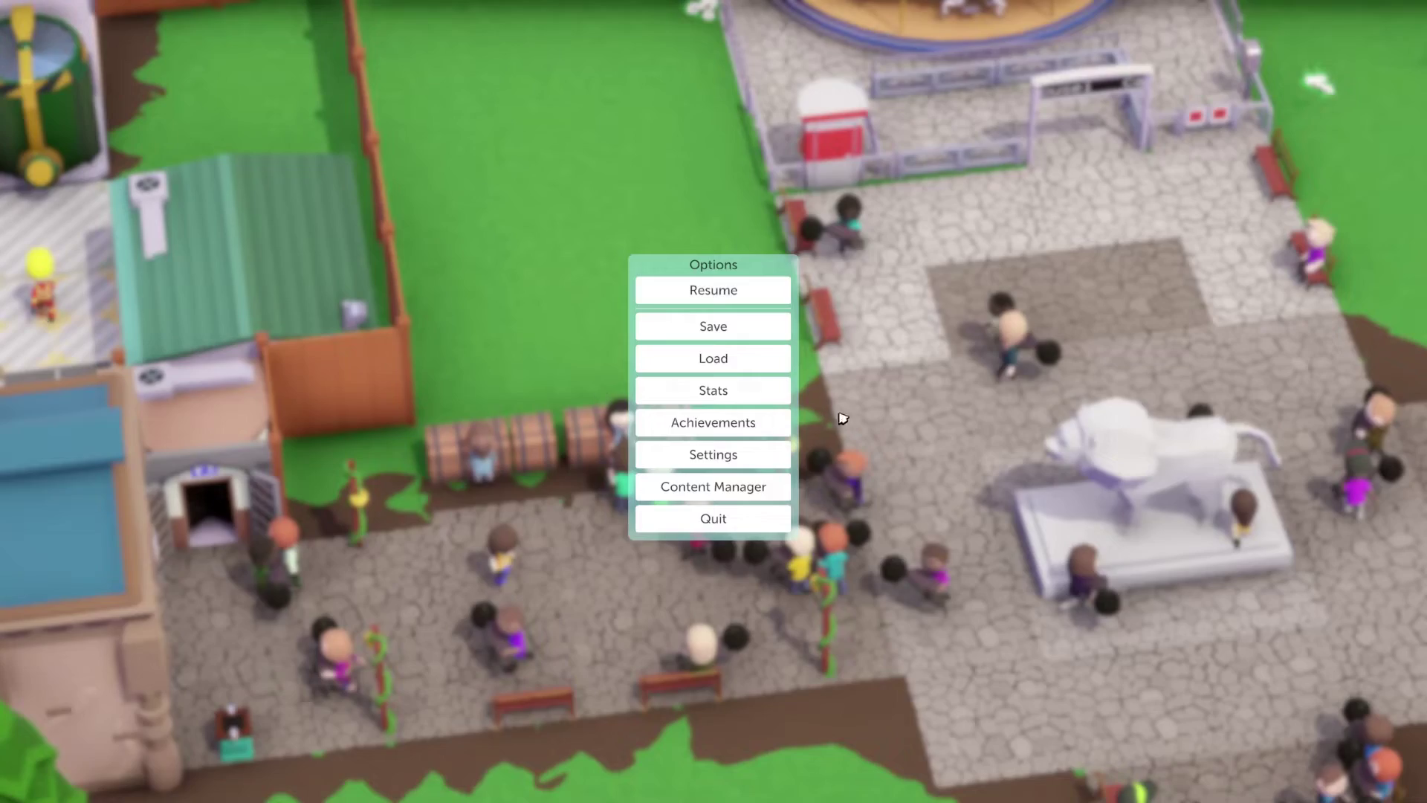
pyautogui.click(726, 360)
pyautogui.click(986, 220)
pyautogui.press('Escape')
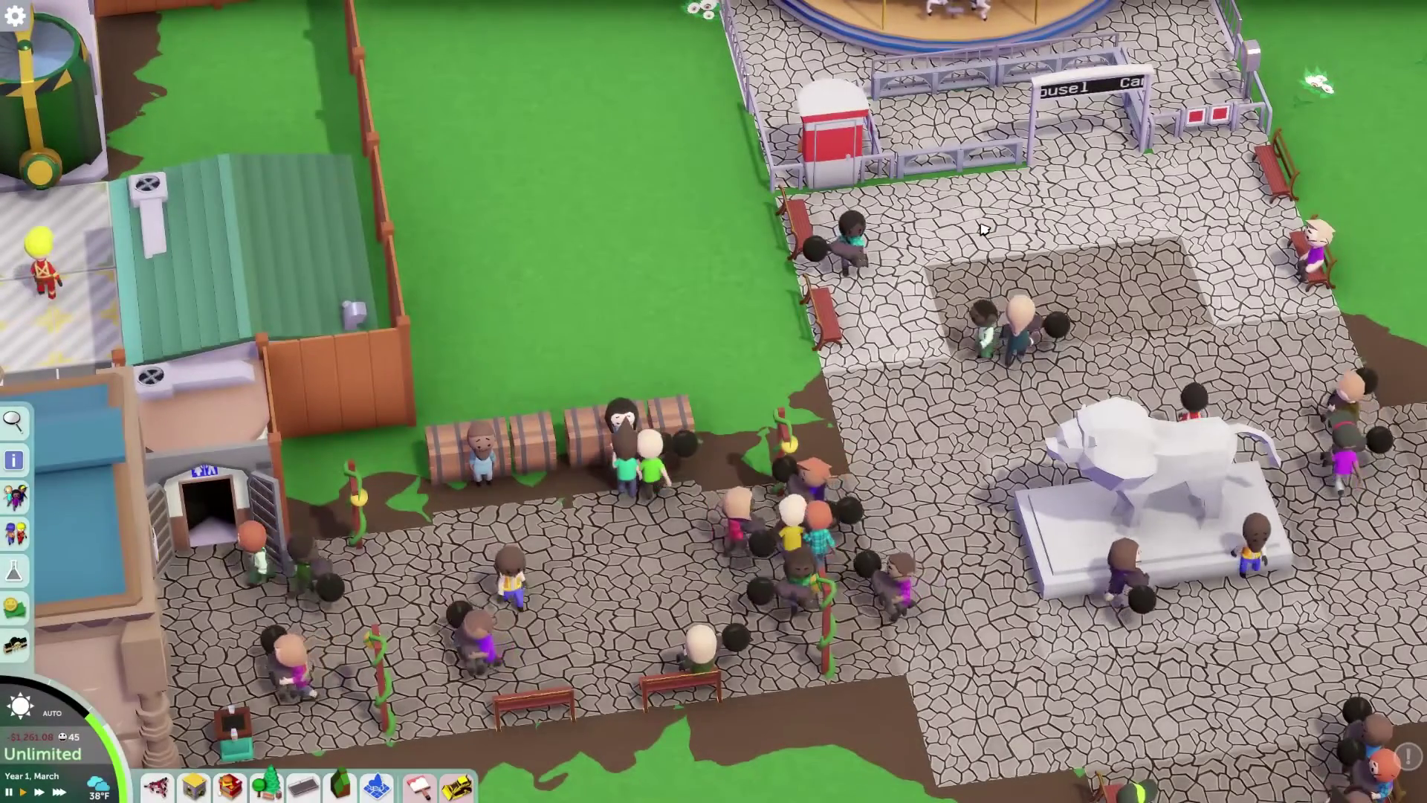
pyautogui.press('Escape')
pyautogui.click(726, 359)
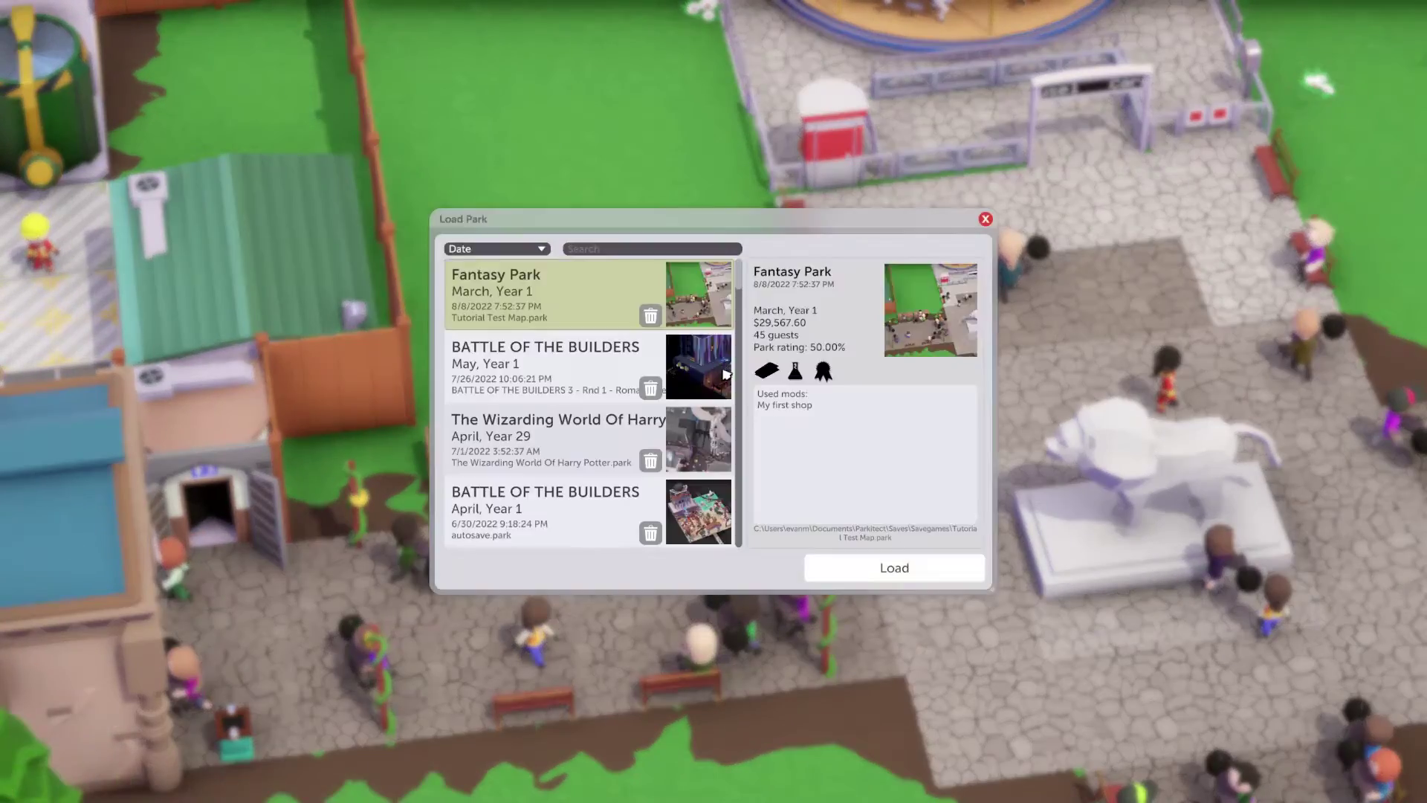
pyautogui.click(886, 569)
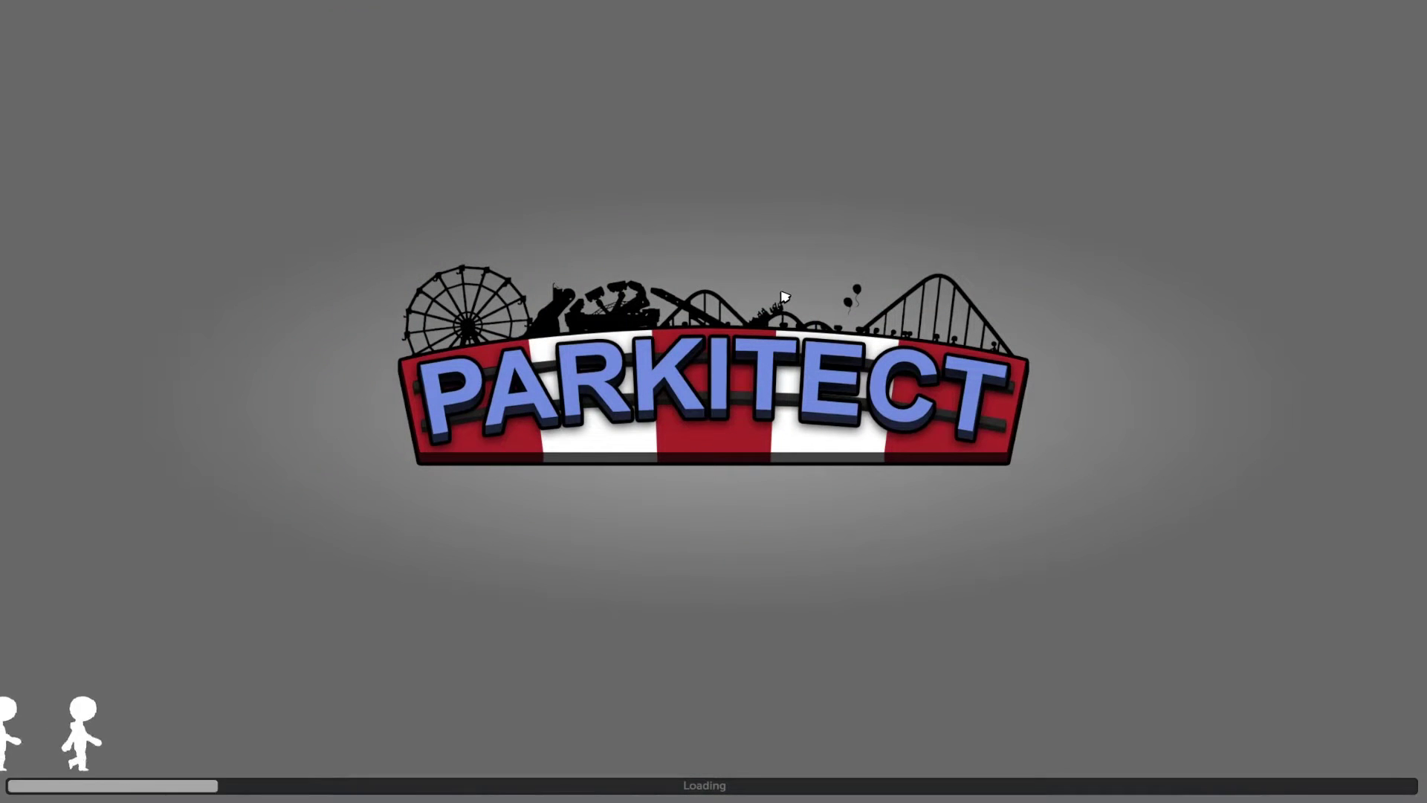
# Switch to Steam and open the list of subscribed items in the Parkitect Workshop.
pyautogui.hotkey('alt', 'Tab')
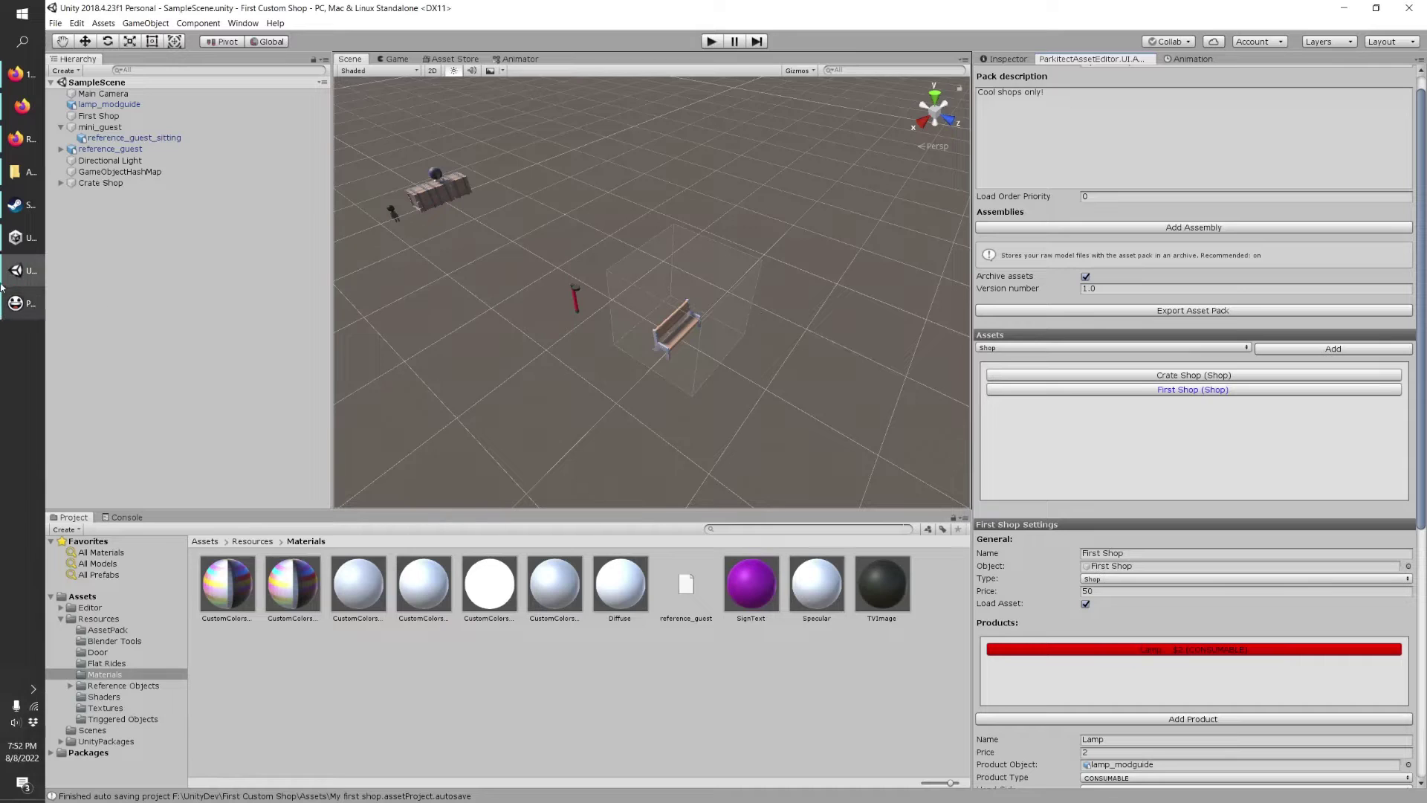
pyautogui.click(16, 204)
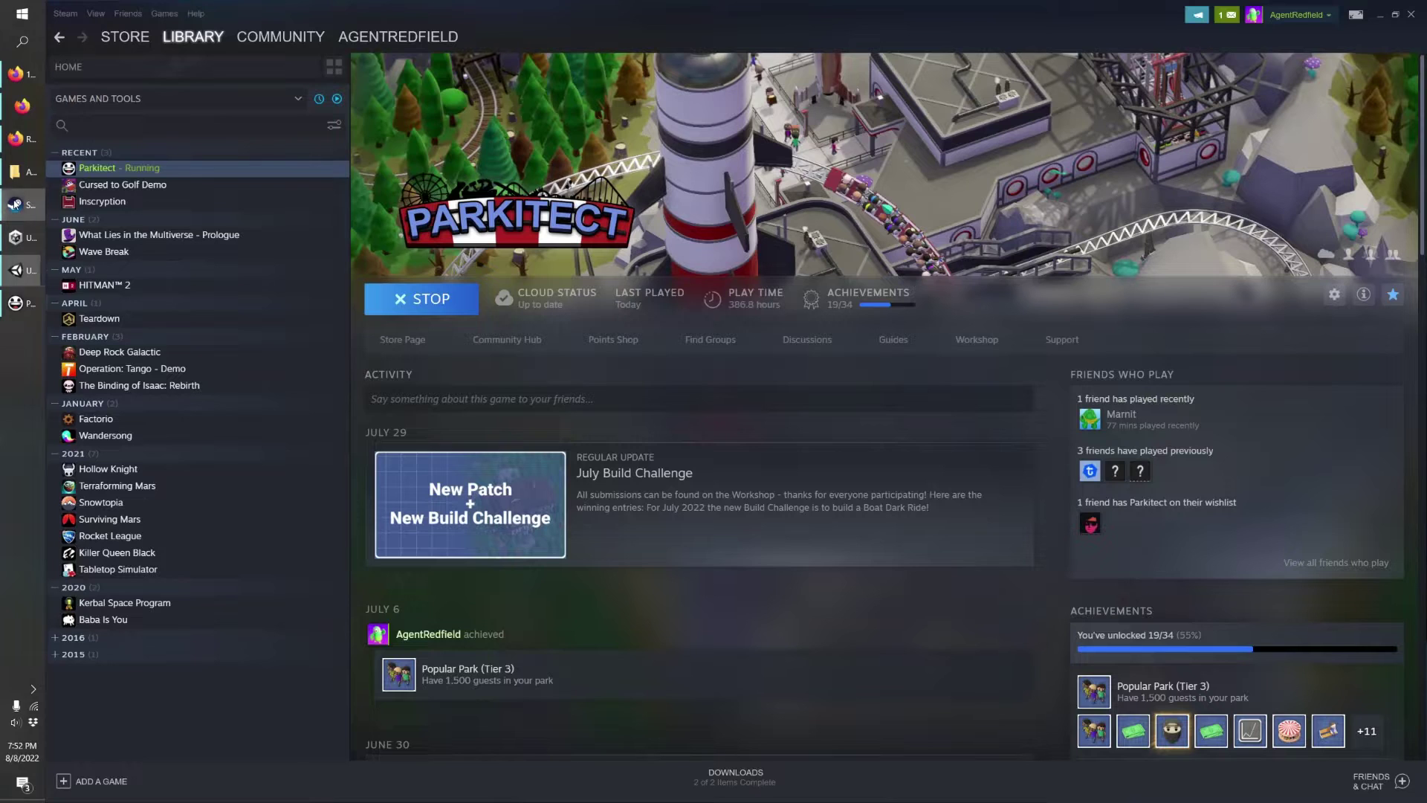
pyautogui.click(976, 338)
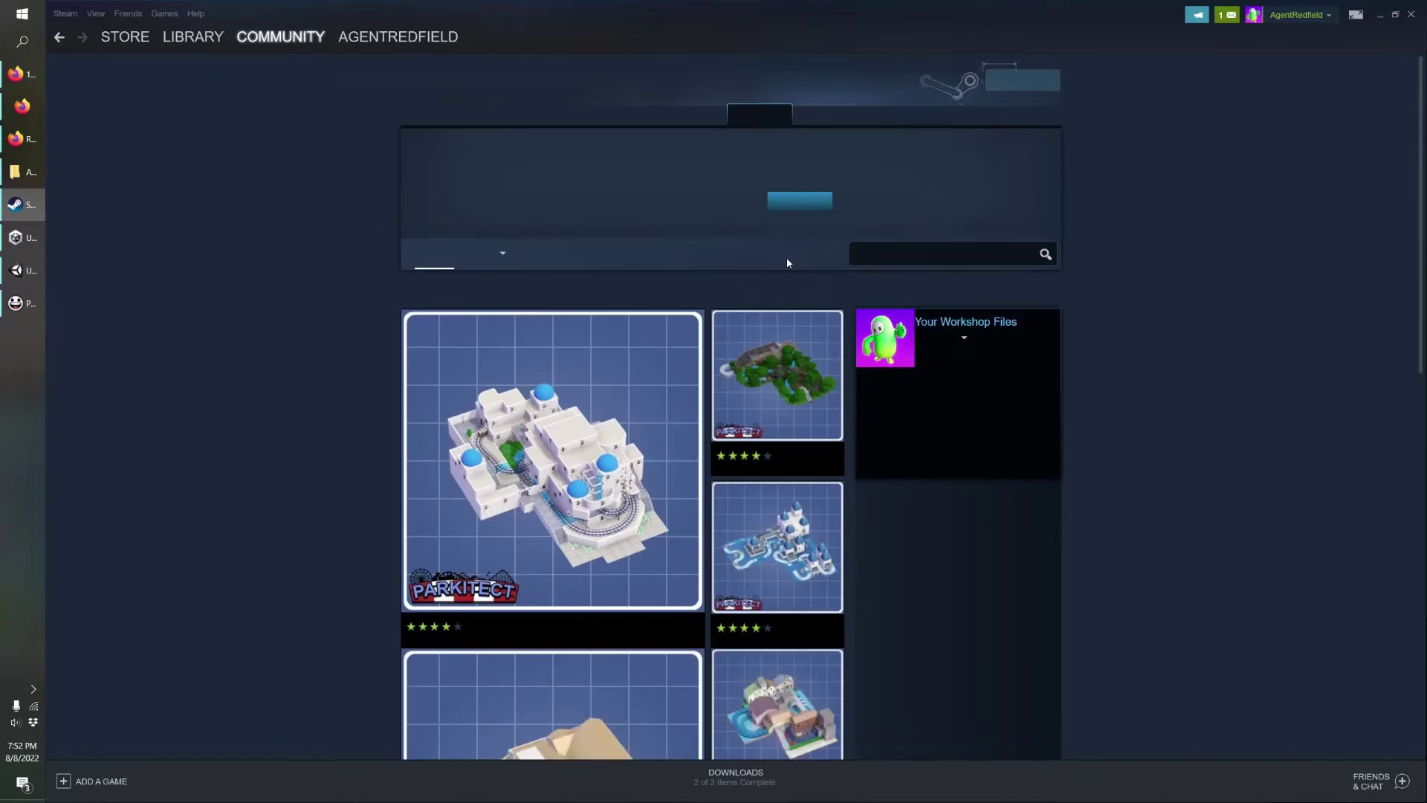
pyautogui.moveTo(818, 376)
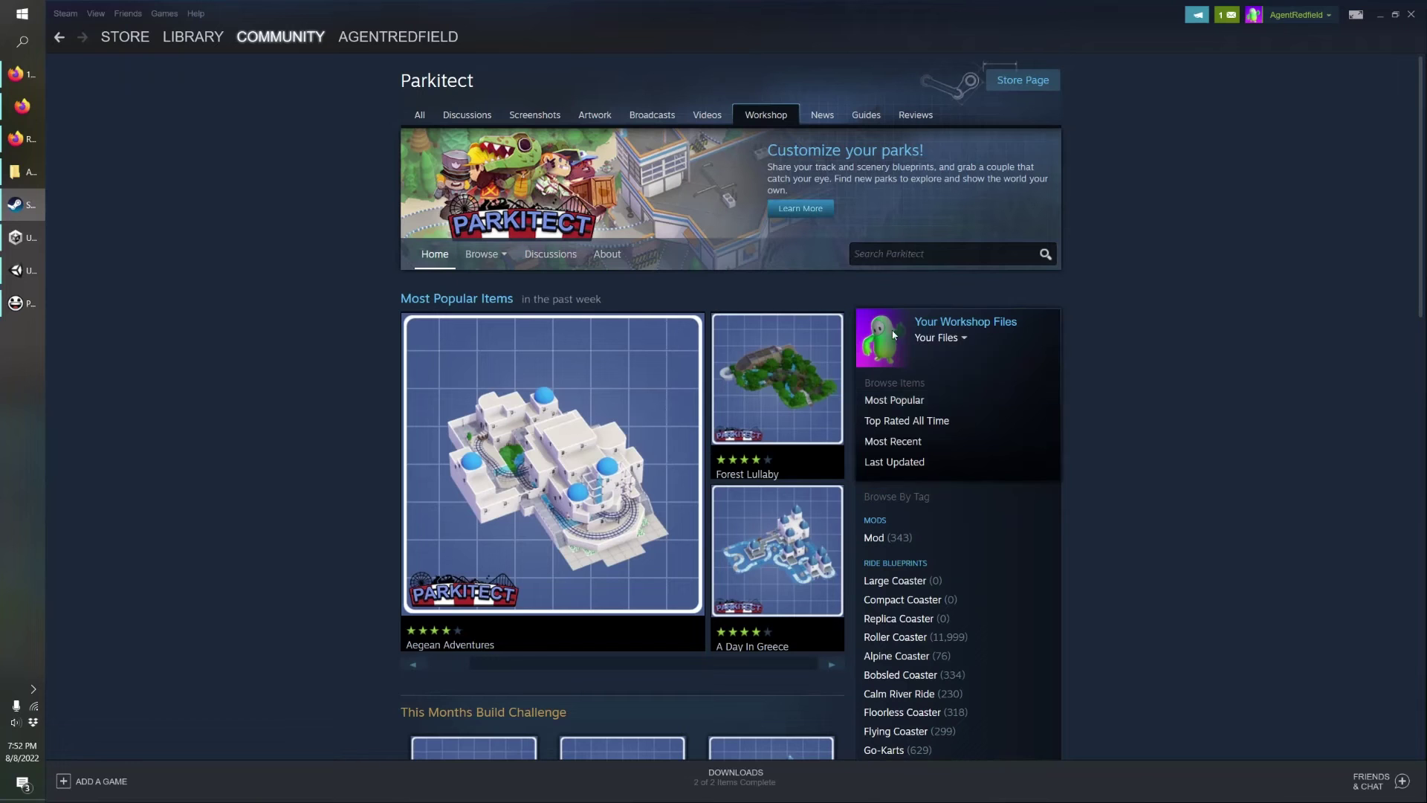
pyautogui.click(954, 341)
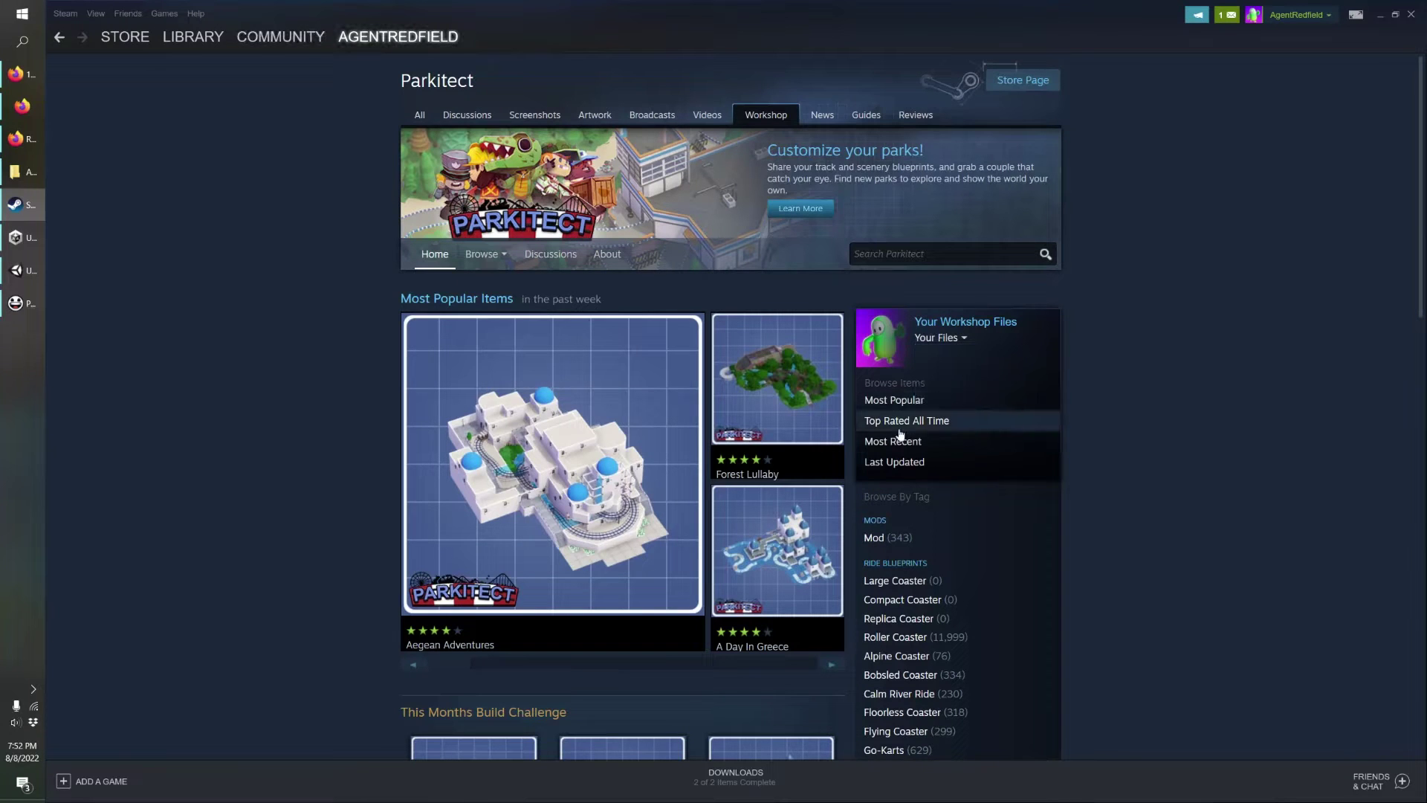
pyautogui.moveTo(826, 445)
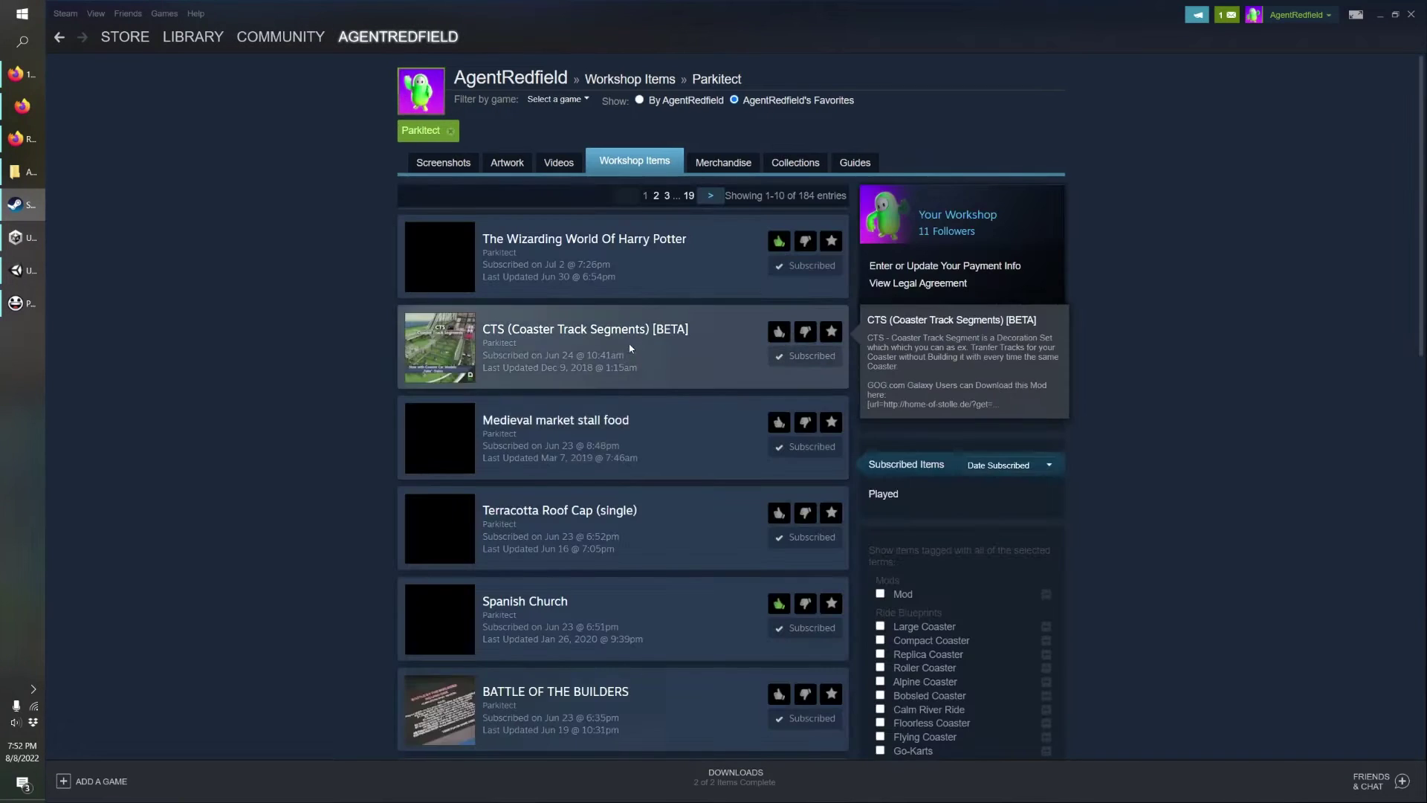
# Filter the subscribed Workshop items by the Mod tag and open the Essential Loader page from the second results page.
pyautogui.scroll(-1, 1064, 502)
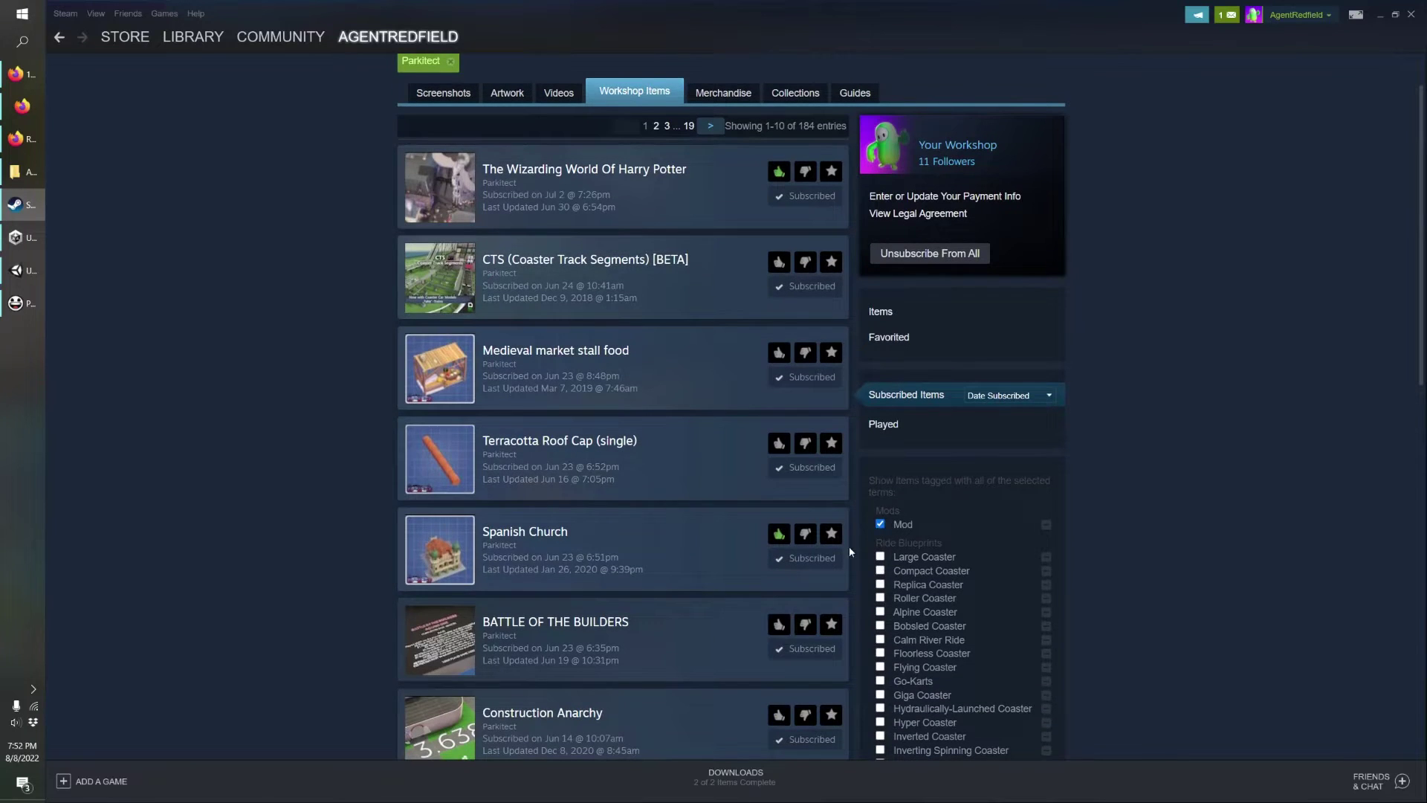
pyautogui.scroll(-4, 588, 388)
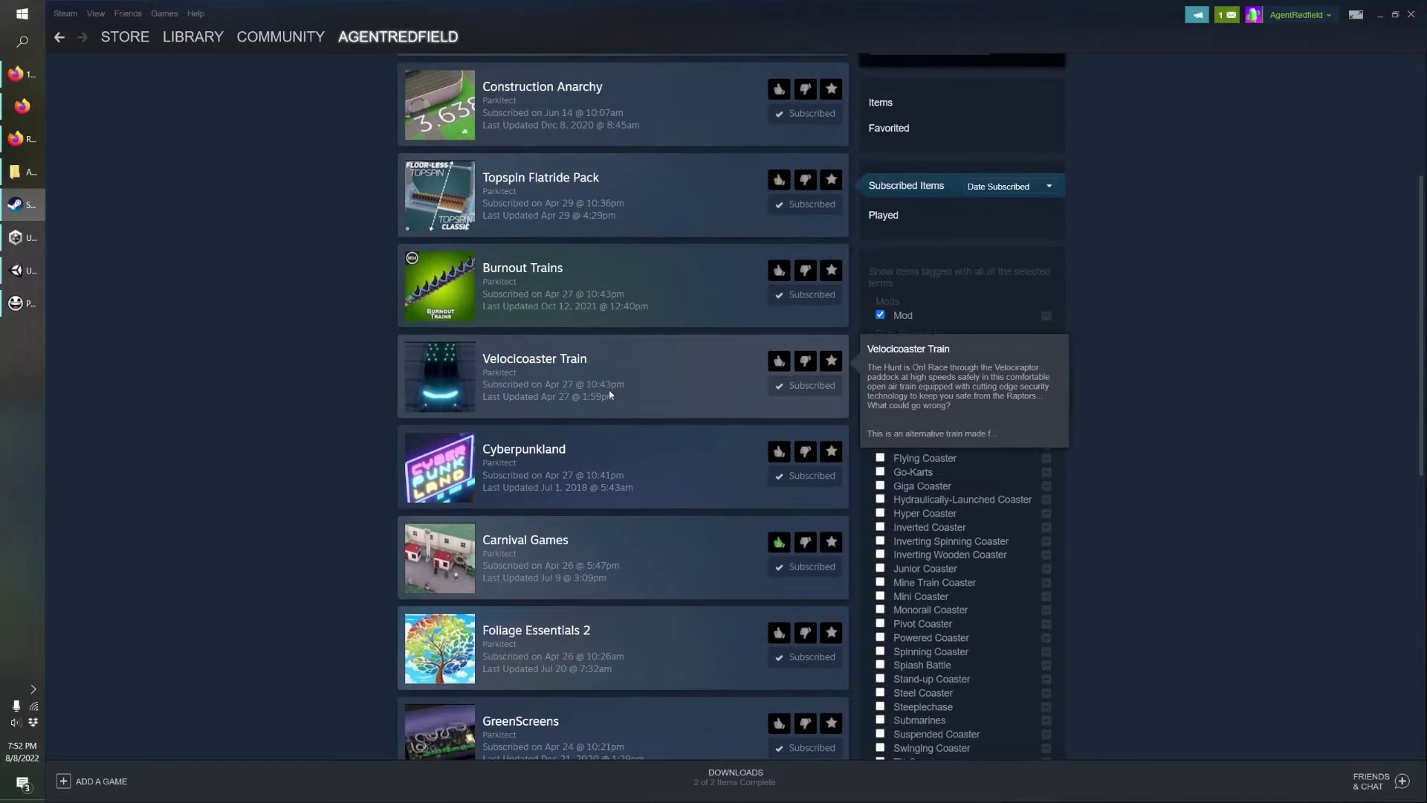
pyautogui.scroll(-4, 624, 423)
pyautogui.click(837, 617)
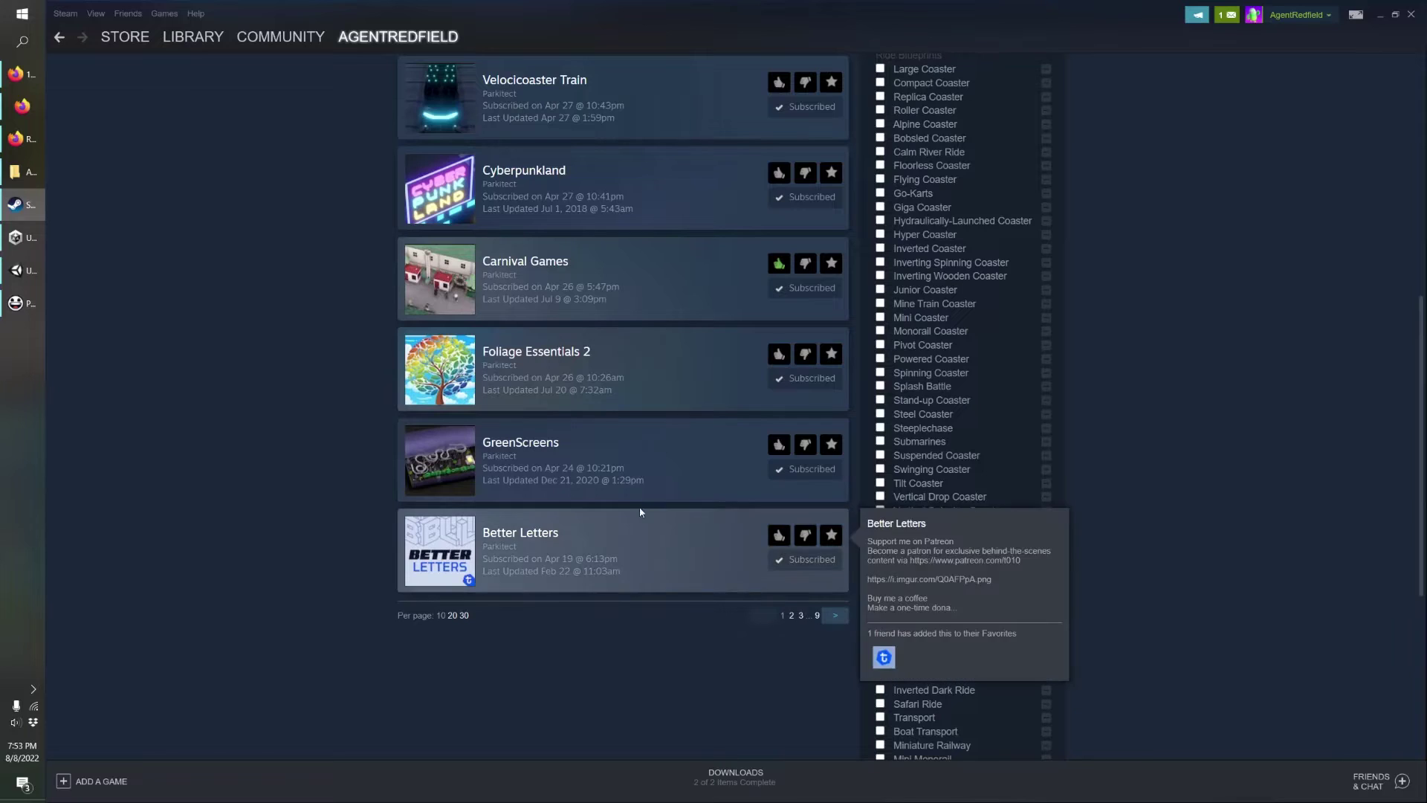
pyautogui.scroll(-1, 681, 519)
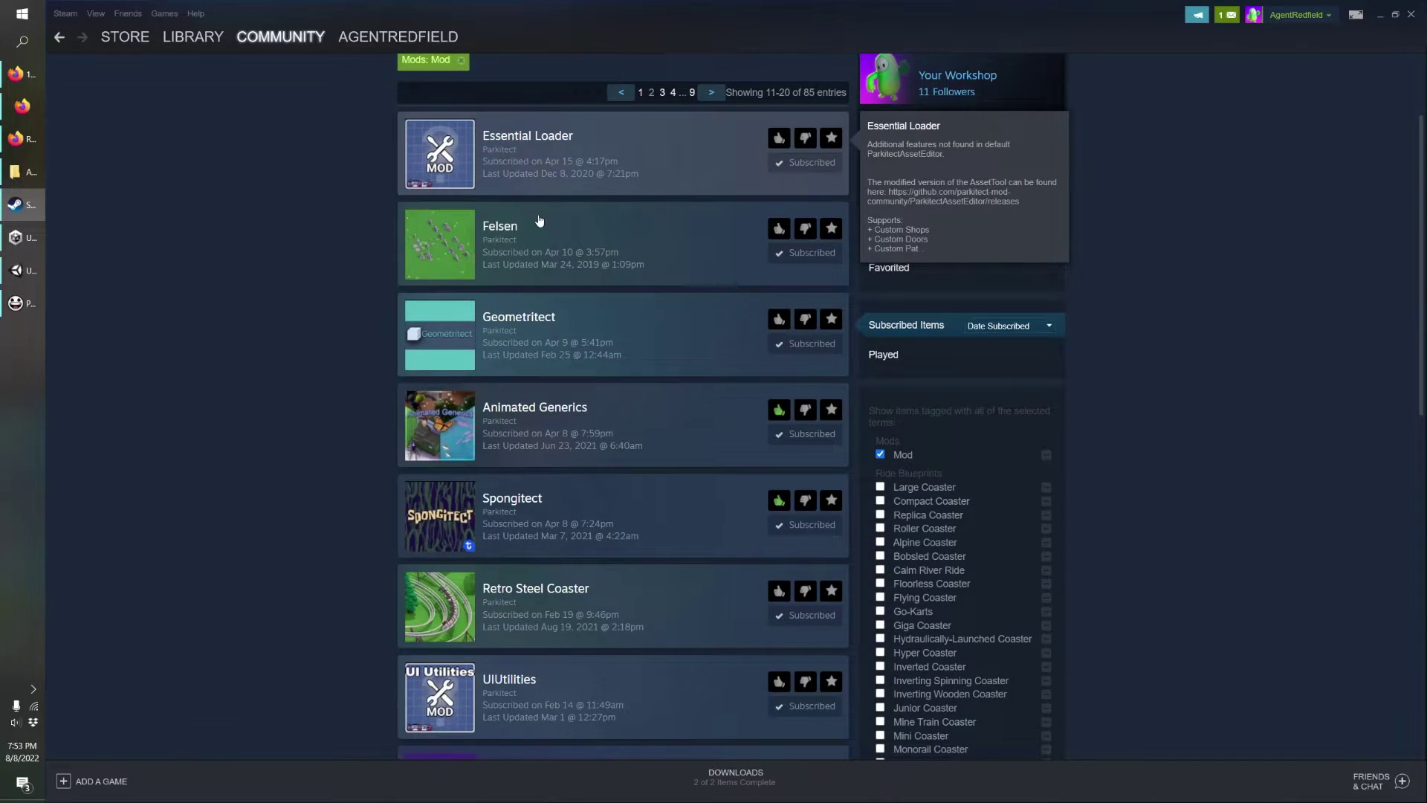
pyautogui.click(527, 137)
# Review Essential Loader's subscription status, description and supported features on its Workshop page.
pyautogui.scroll(-3, 720, 458)
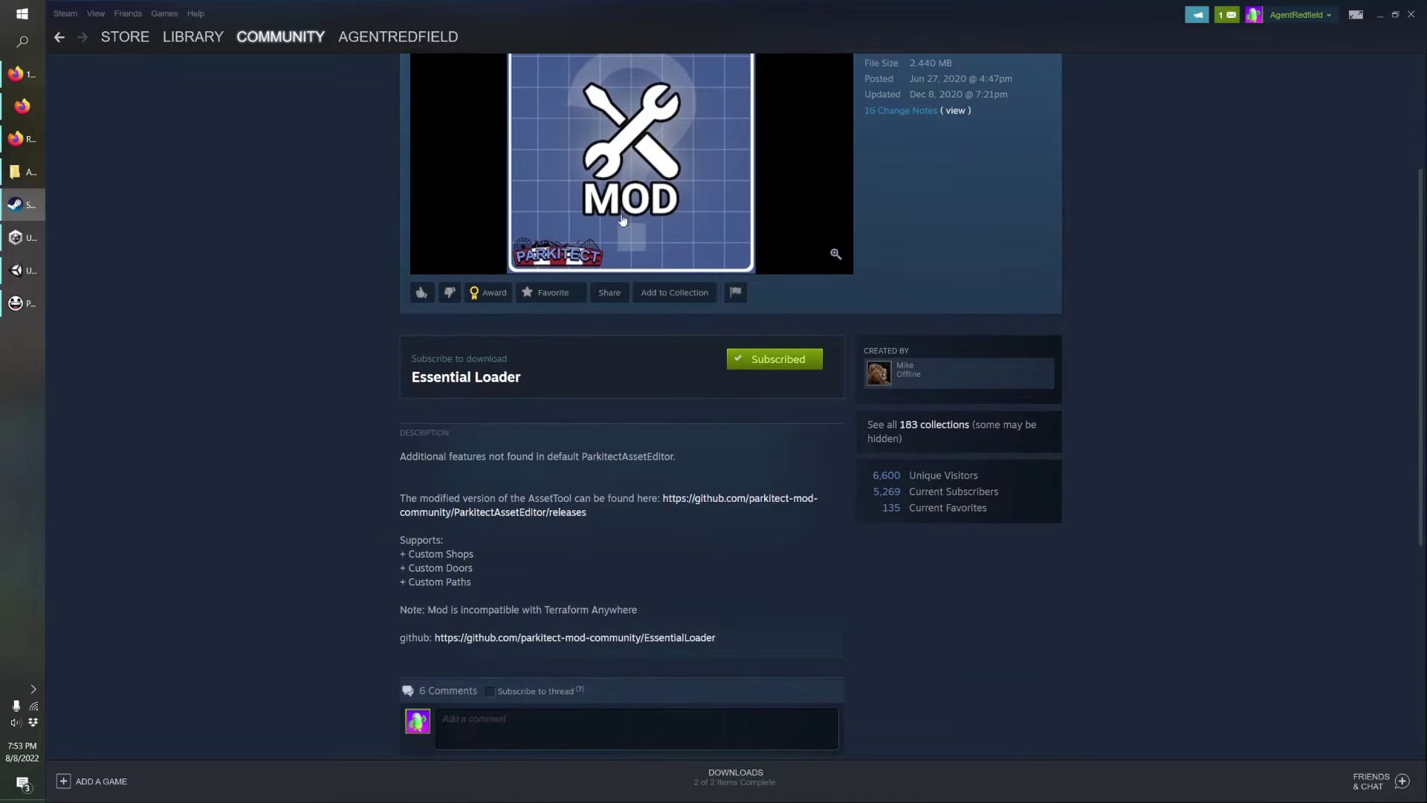
pyautogui.scroll(3, 623, 220)
pyautogui.scroll(-2, 804, 364)
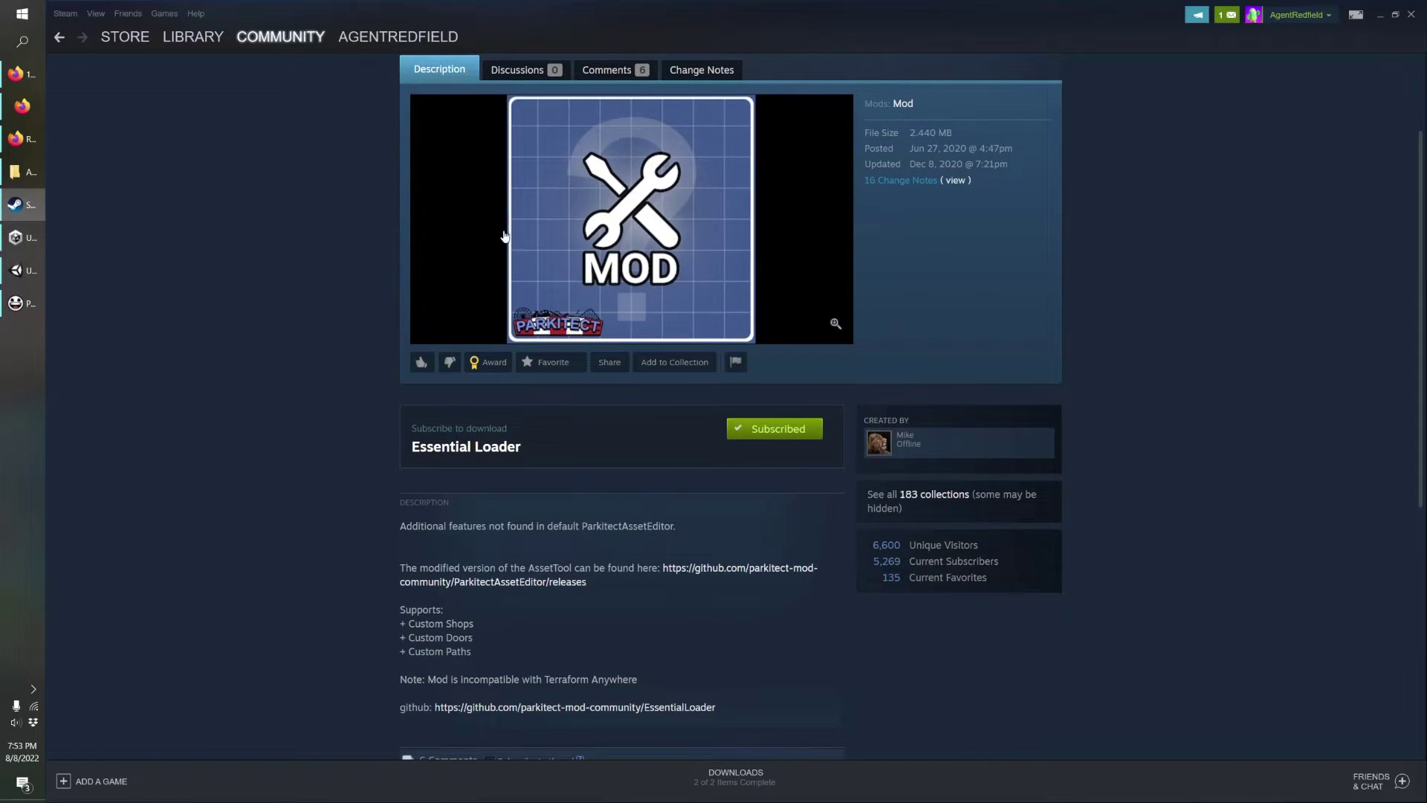
pyautogui.scroll(-3, 739, 431)
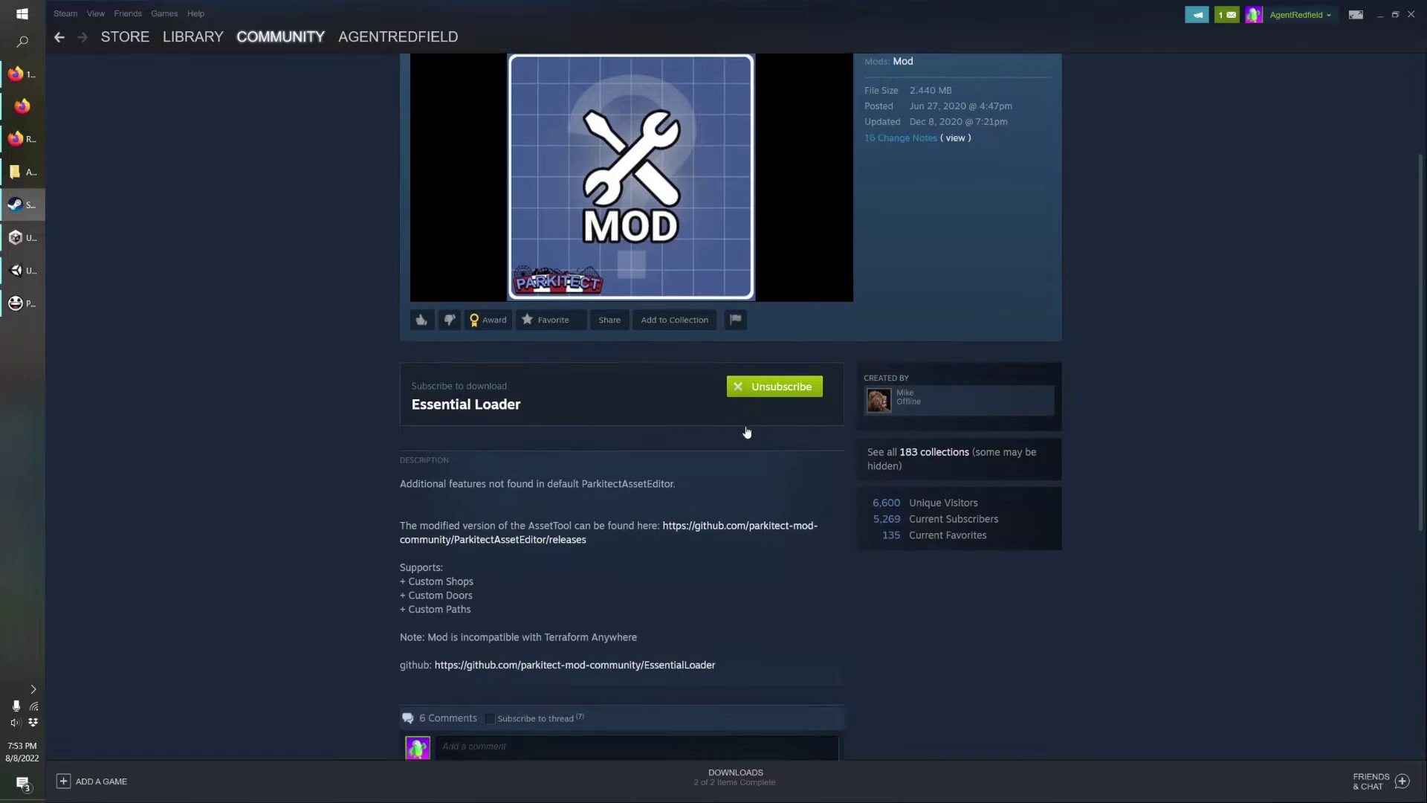
pyautogui.scroll(3, 743, 513)
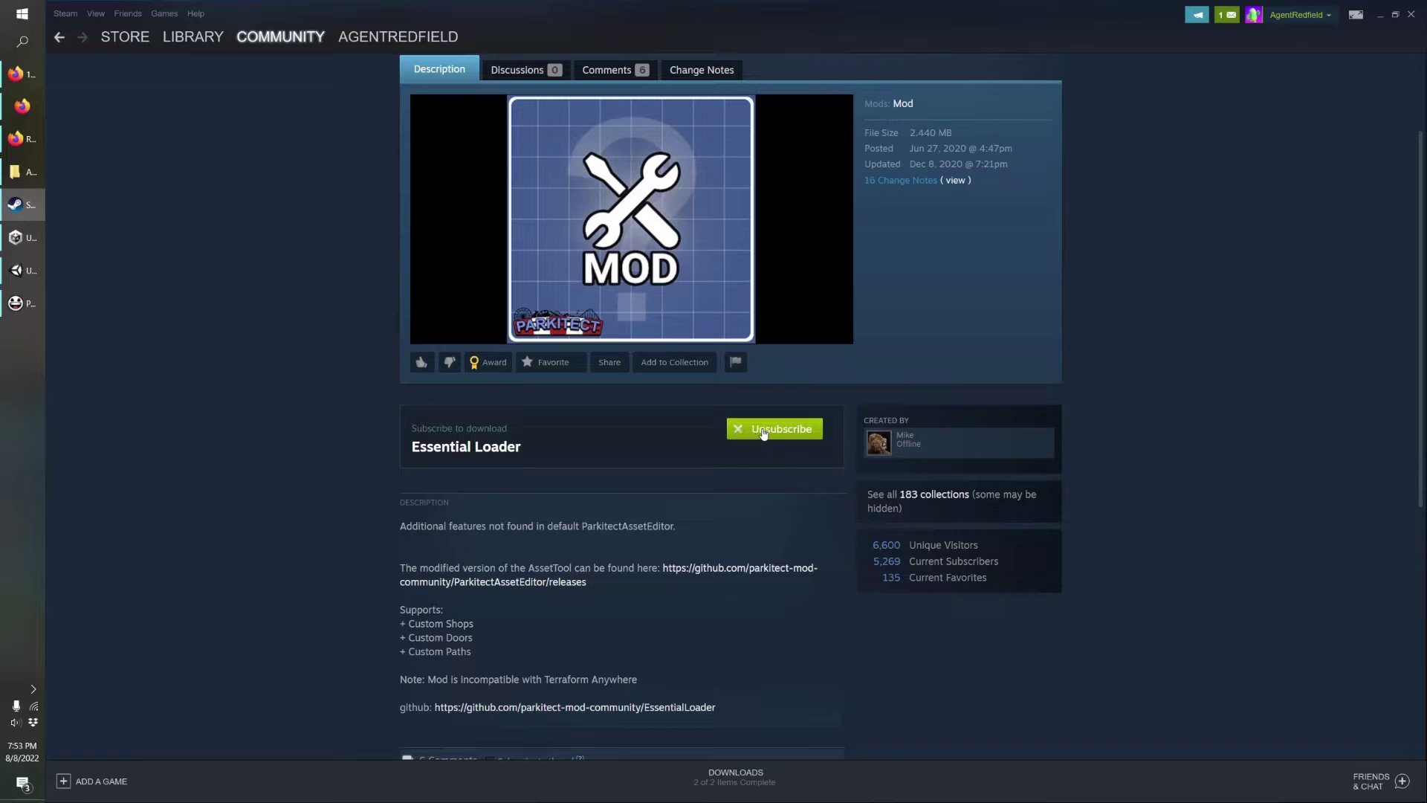
pyautogui.scroll(2, 550, 365)
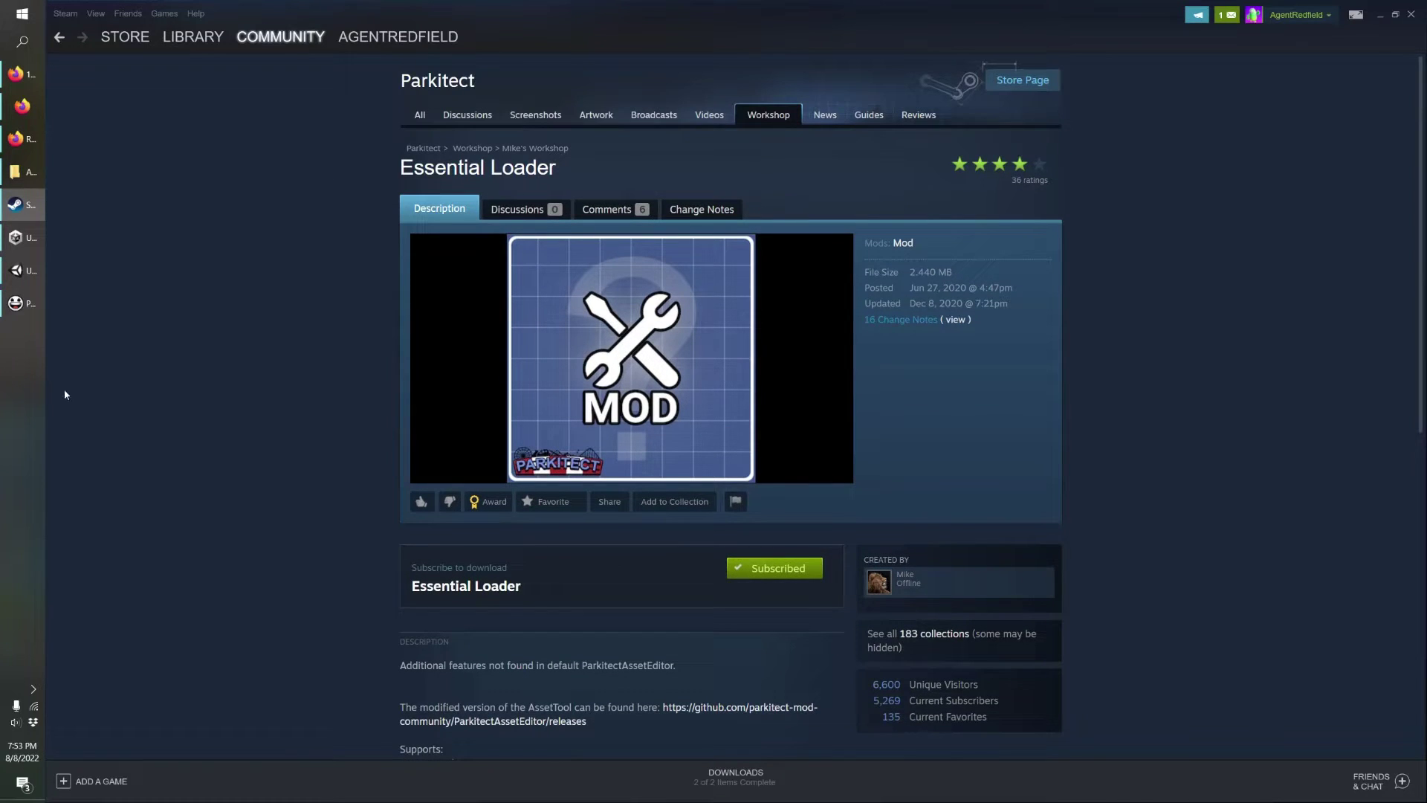
pyautogui.scroll(-2, 815, 430)
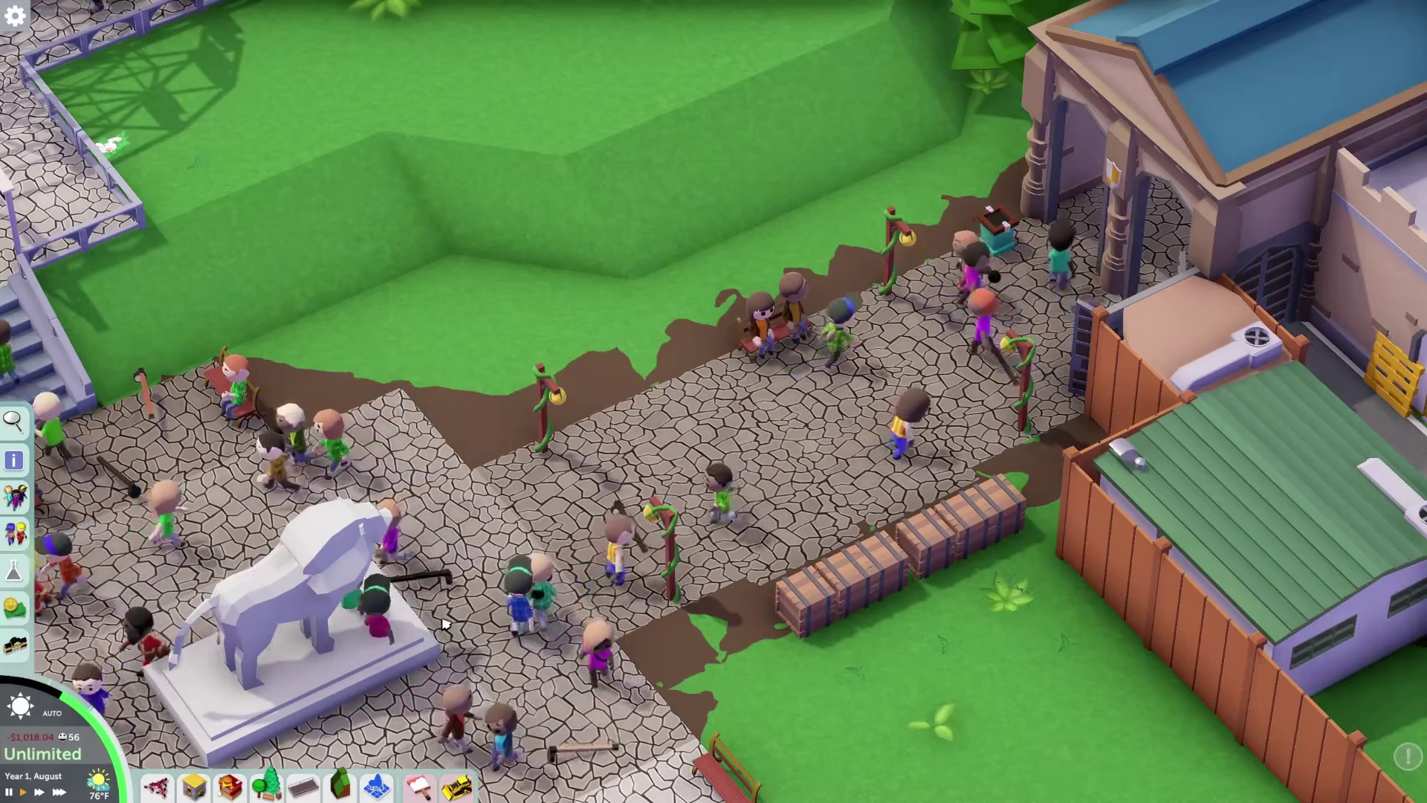
# Run the Parkitect park at the fastest speed, observe the guests around the elephant statue plaza, and open the game options.
pyautogui.press('3')
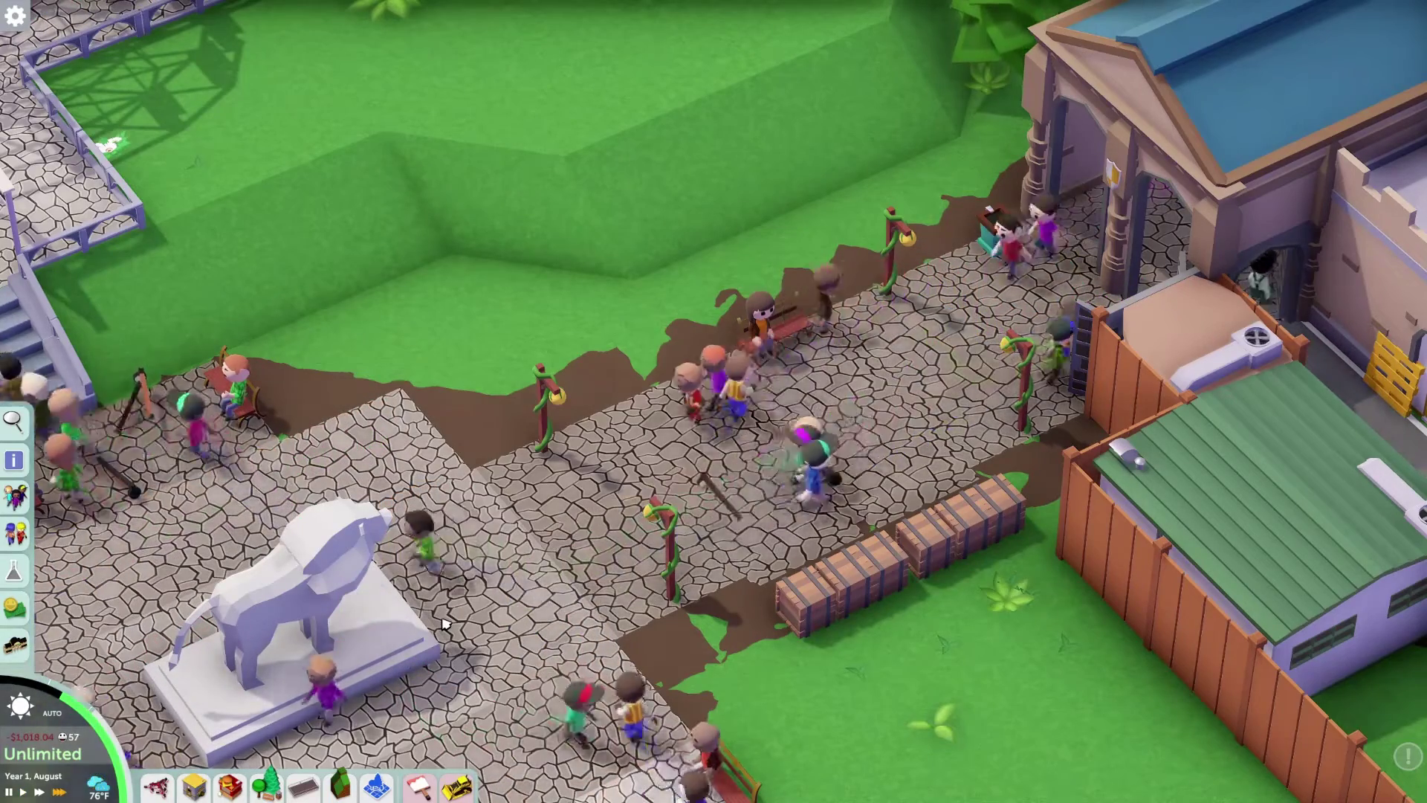
pyautogui.scroll(-5, 448, 623)
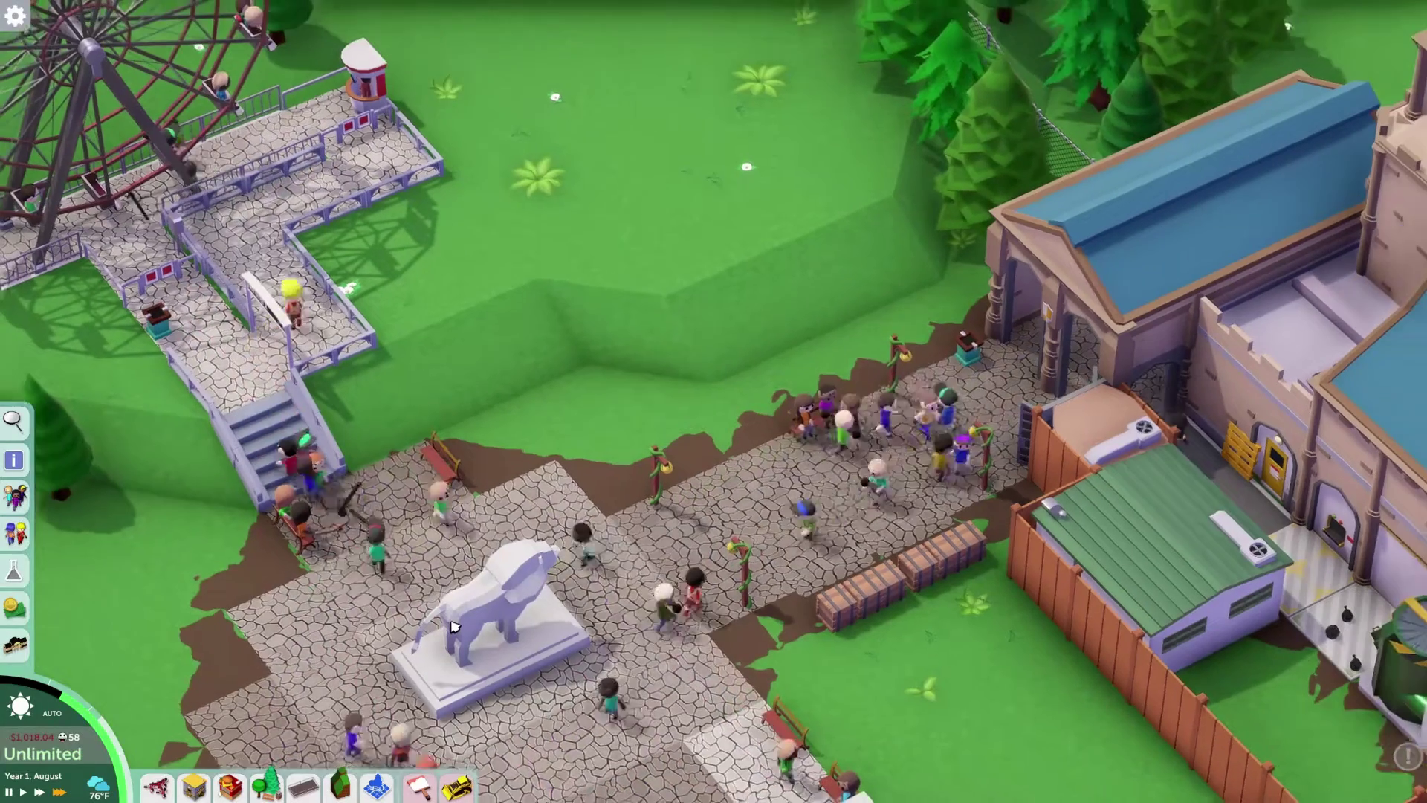
pyautogui.scroll(-2, 455, 627)
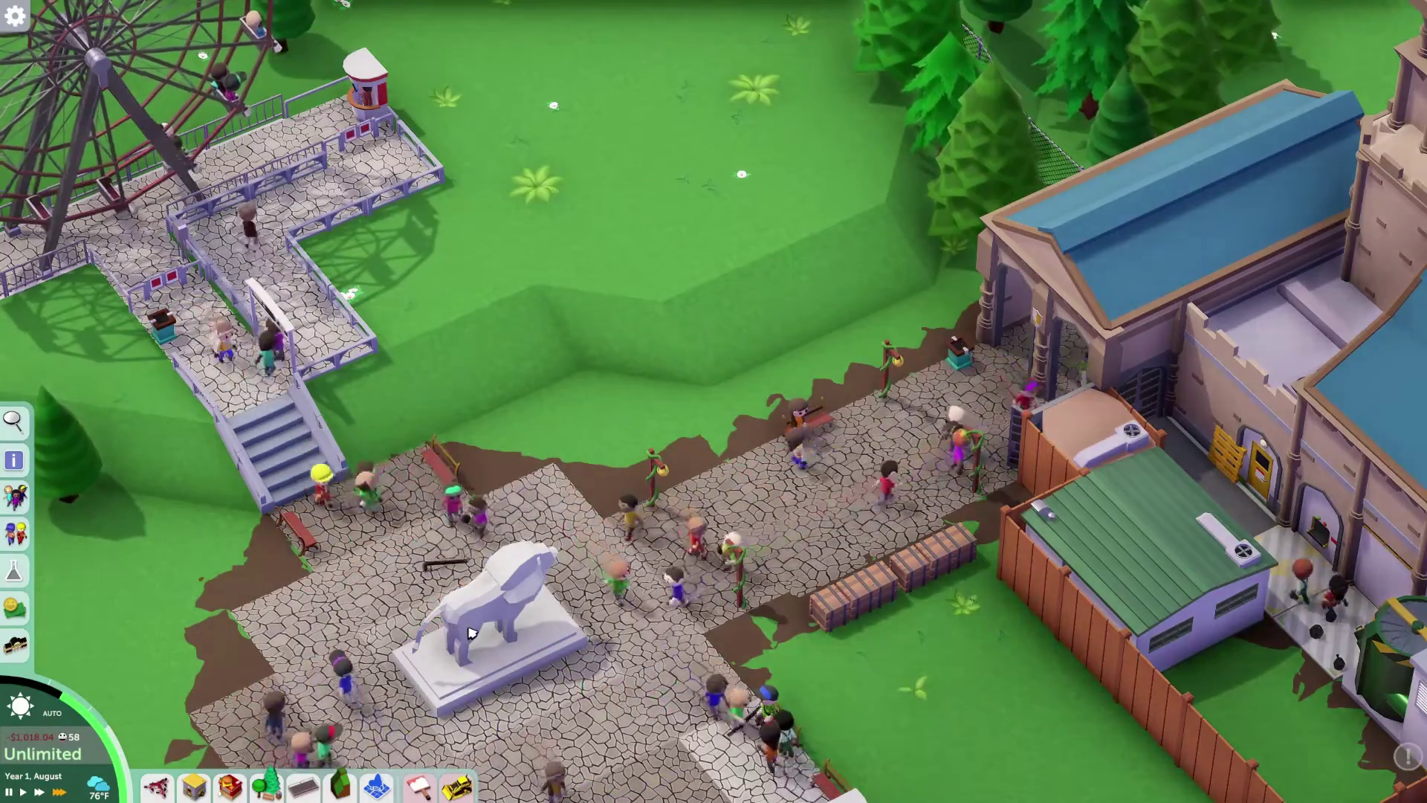
pyautogui.scroll(5, 468, 632)
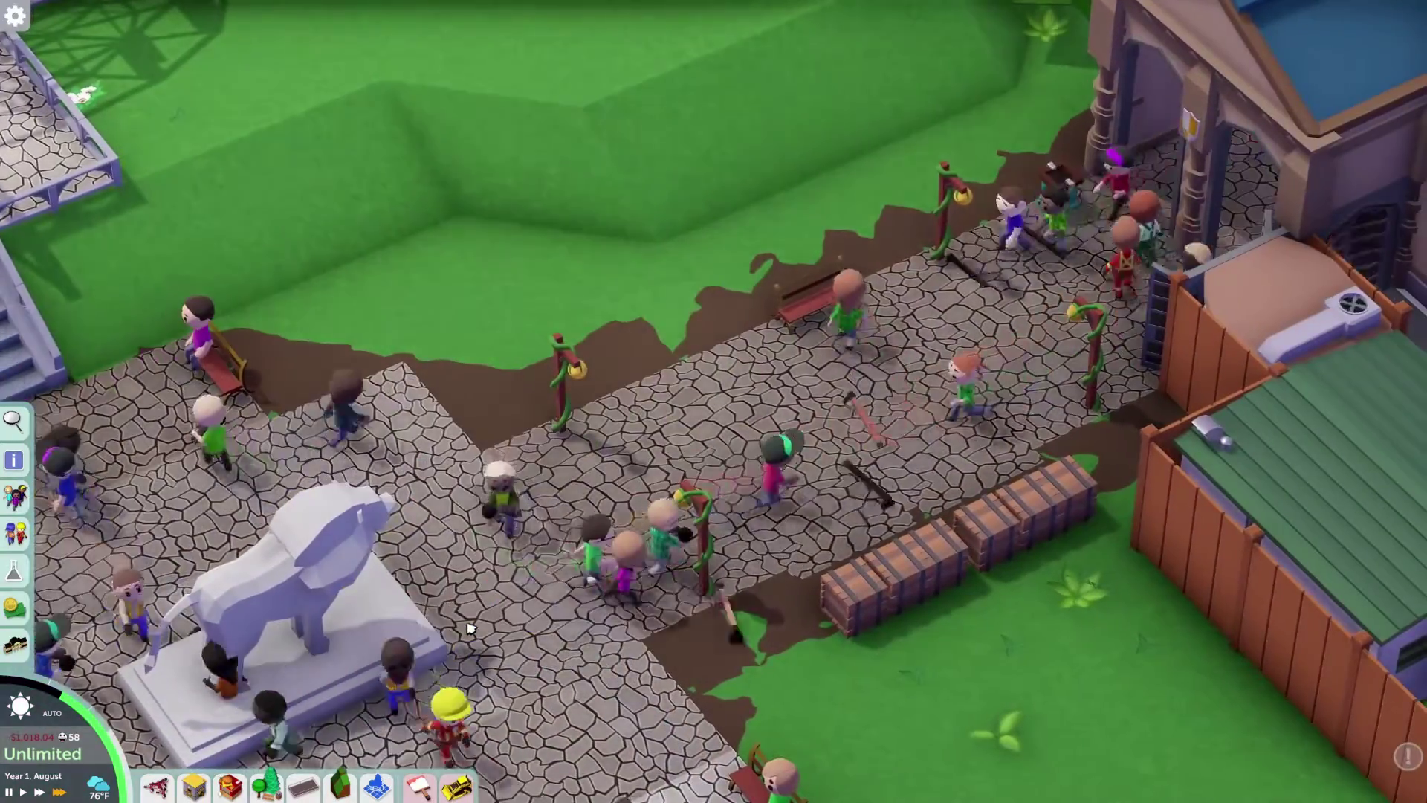
pyautogui.scroll(-5, 468, 628)
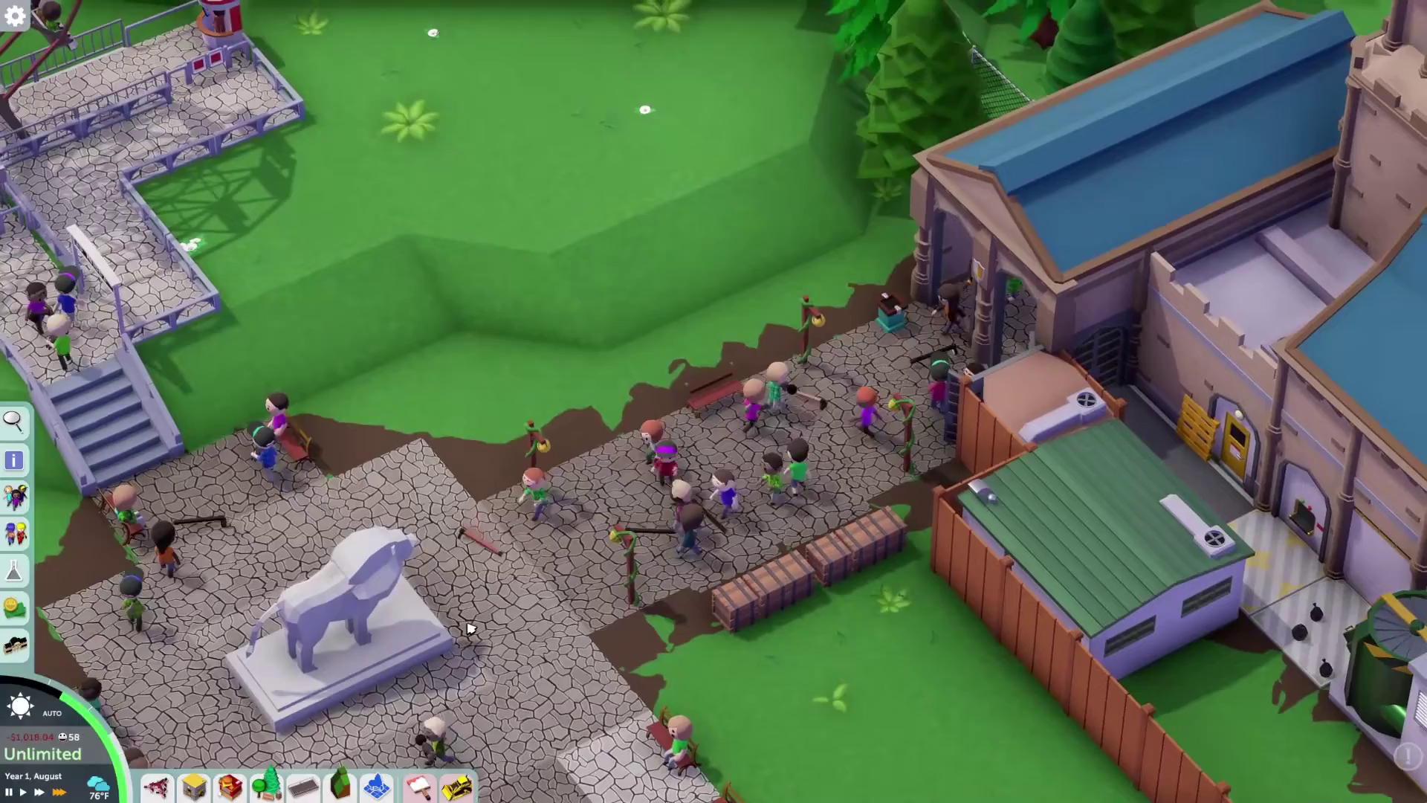
pyautogui.press('Escape')
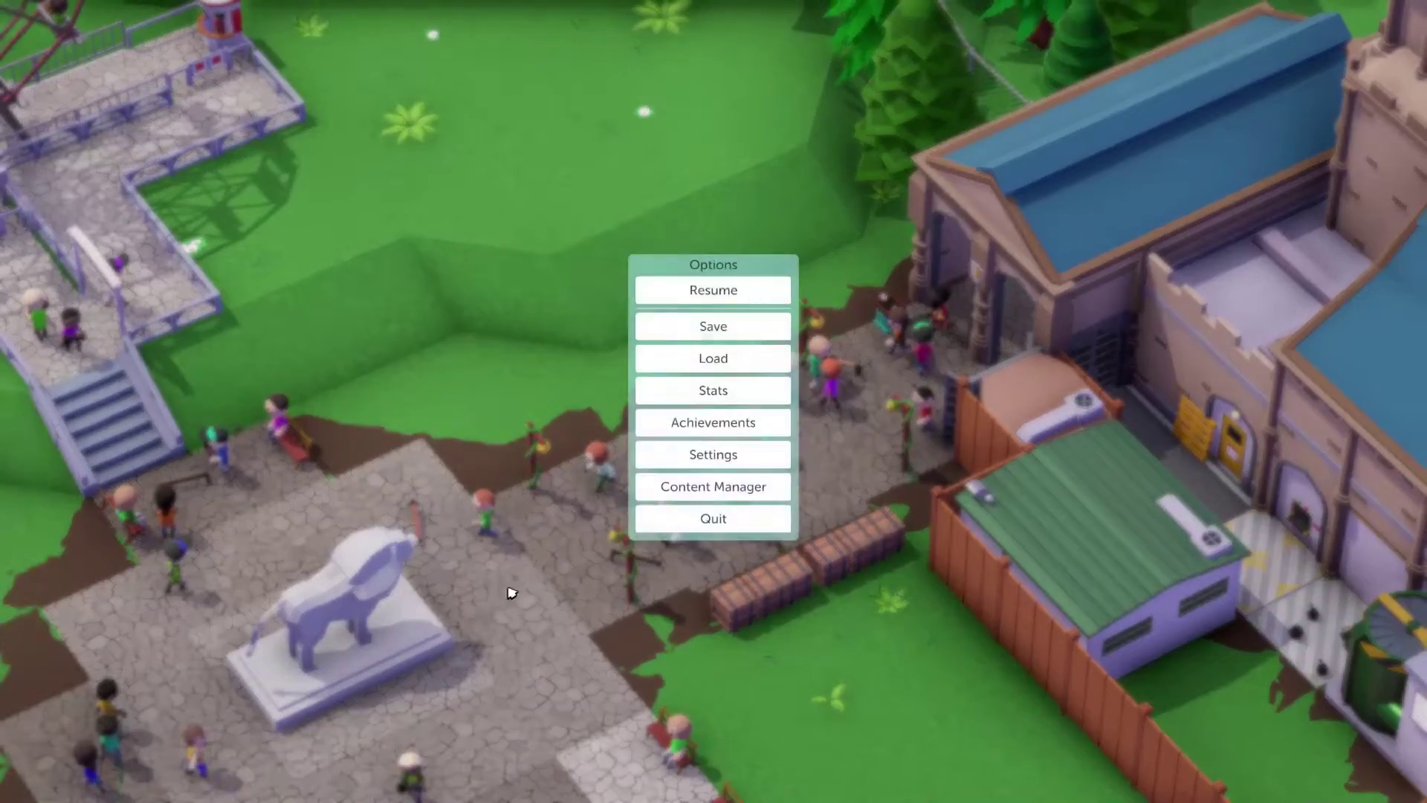
# Resume the park and hide the terrain and scenery around the plaza, leaving the paths and guests visible.
pyautogui.press('Escape')
pyautogui.scroll(2, 565, 576)
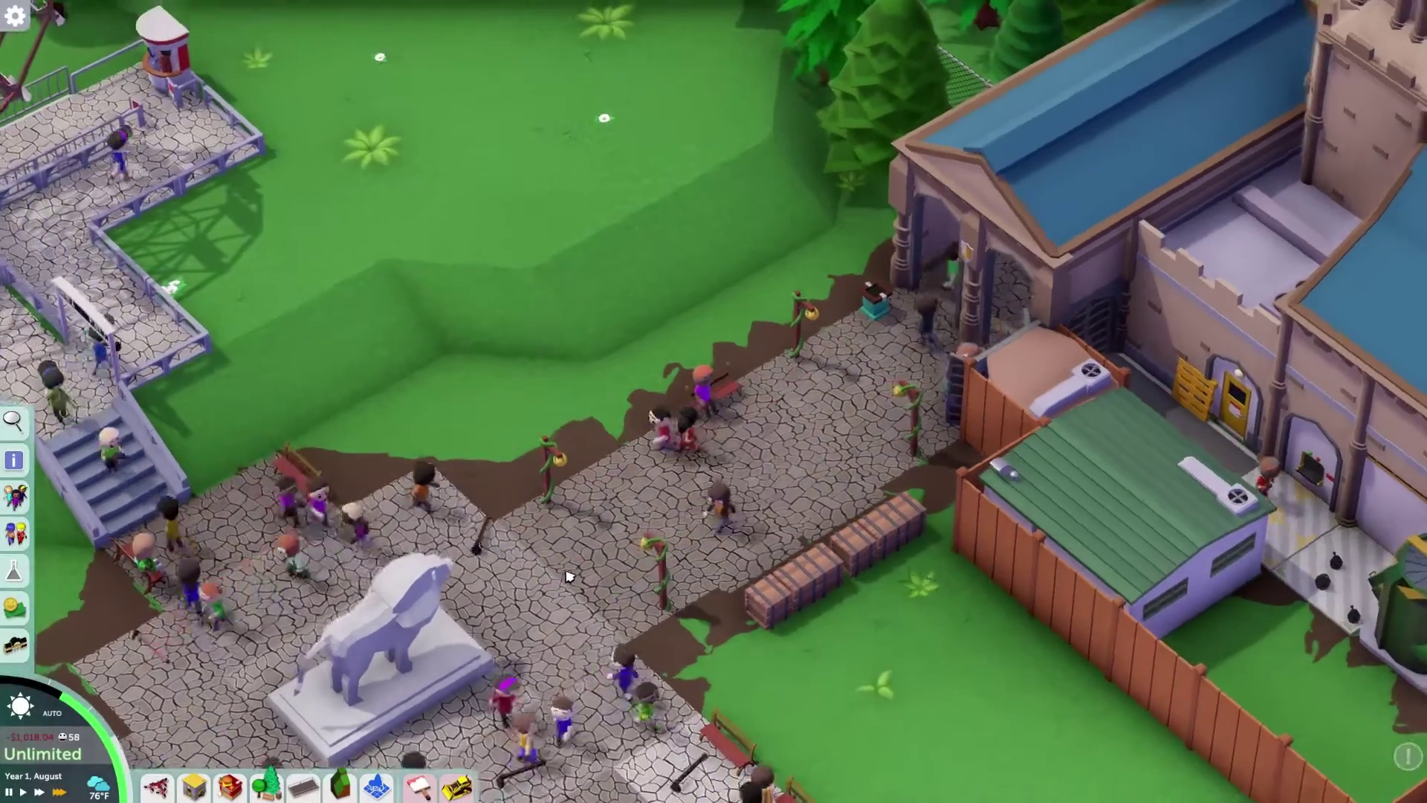
pyautogui.press('q')
pyautogui.press('a')
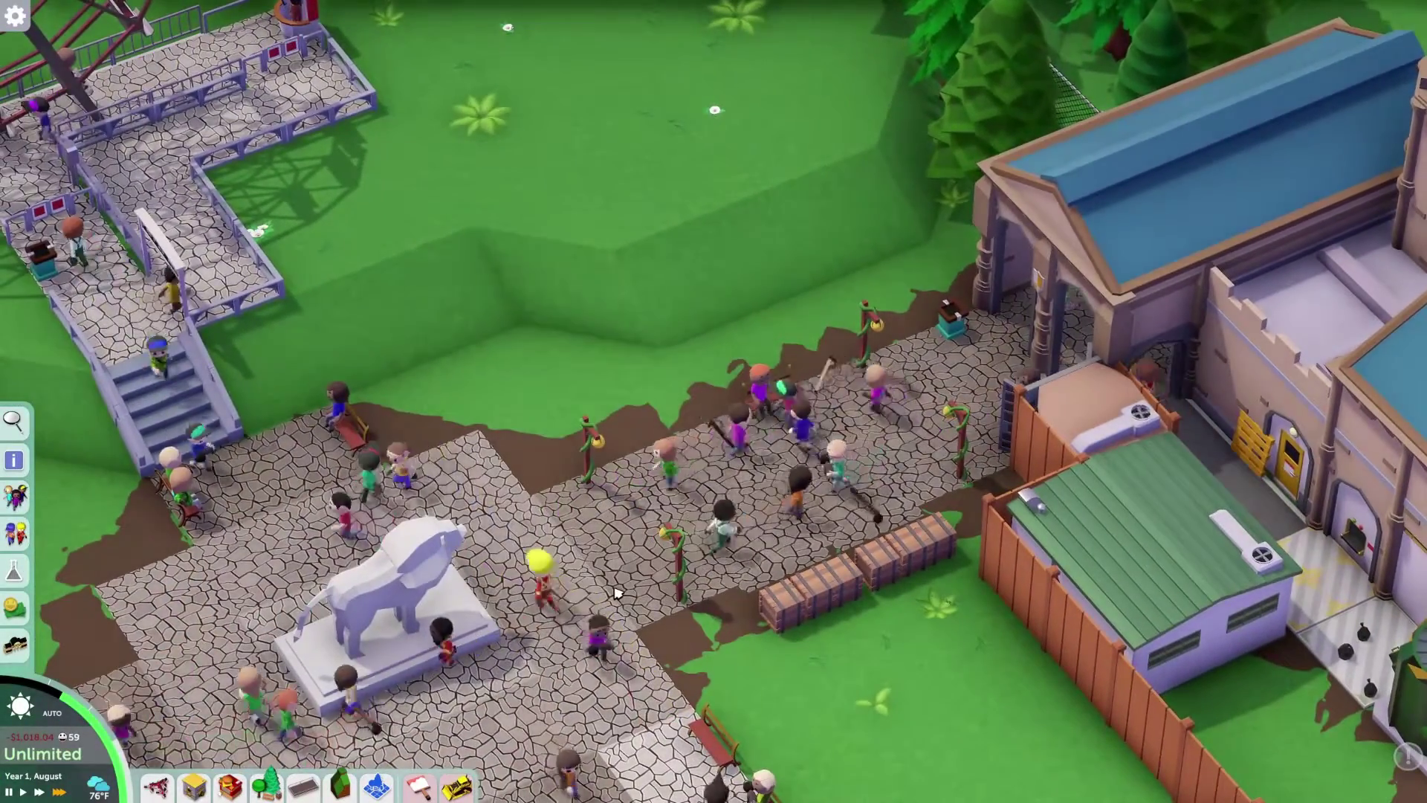
pyautogui.hotkey('ctrl', 'u')
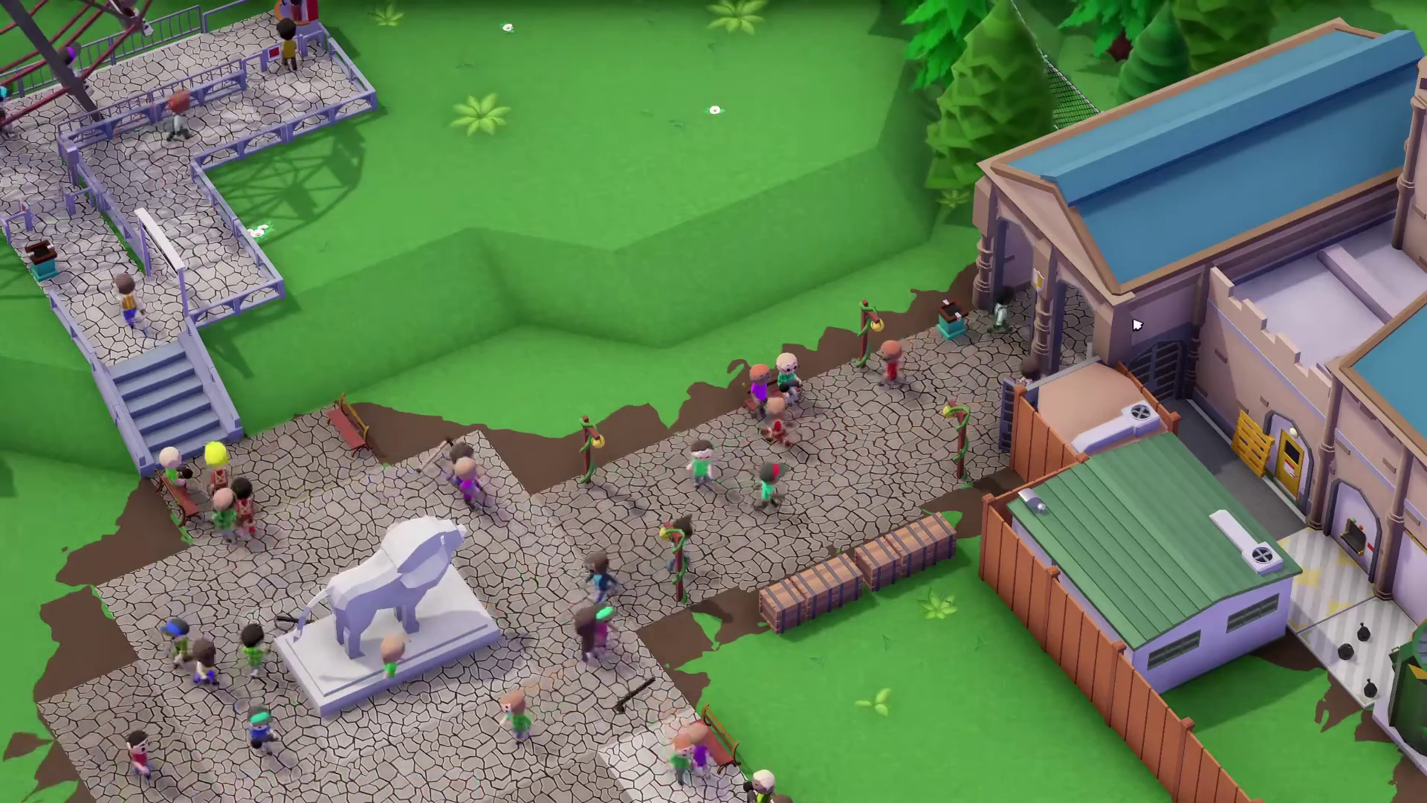
pyautogui.press('u')
pyautogui.press('u')
pyautogui.hotkey('ctrl', 'u')
pyautogui.hotkey('ctrl', 'u')
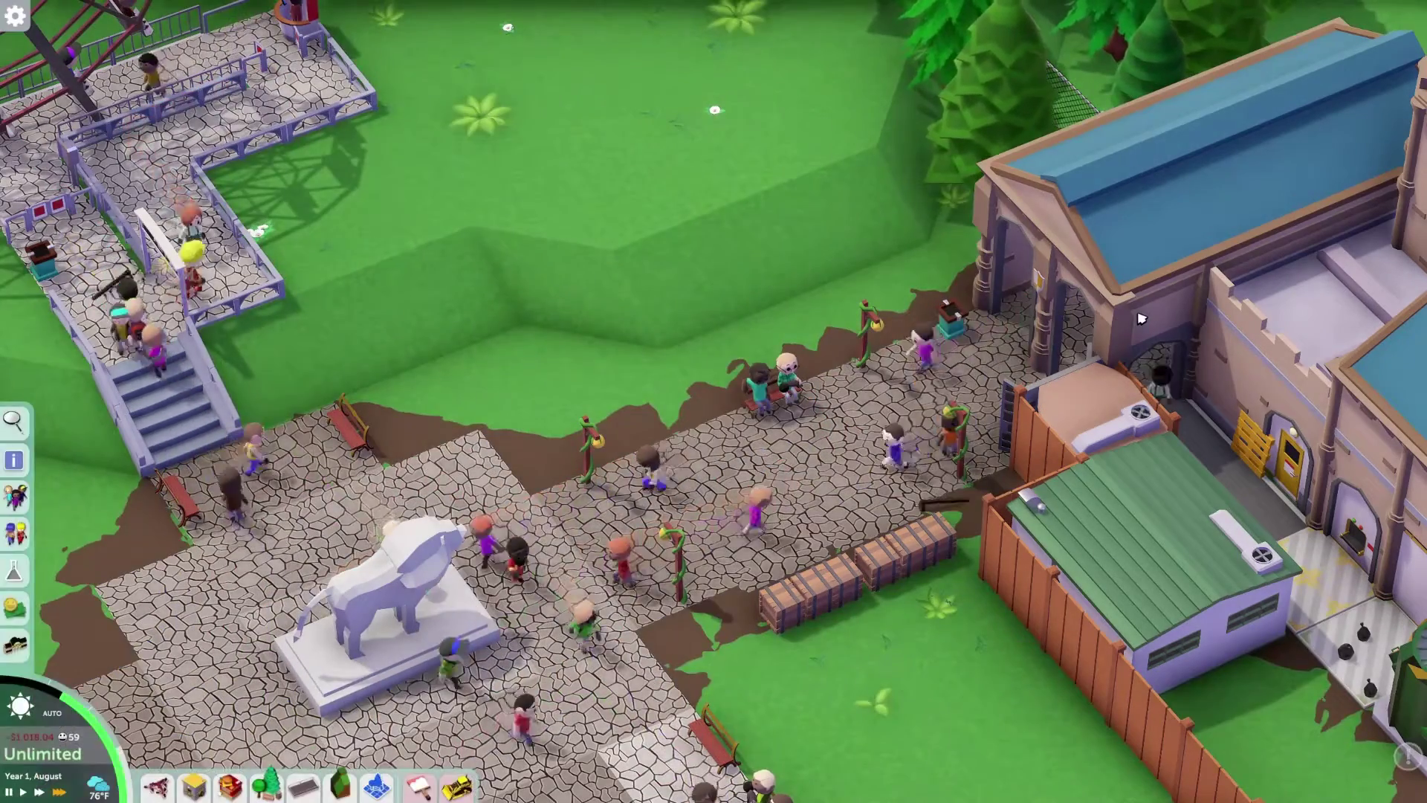
pyautogui.hotkey('ctrl', 'u')
pyautogui.press('u')
pyautogui.press('i')
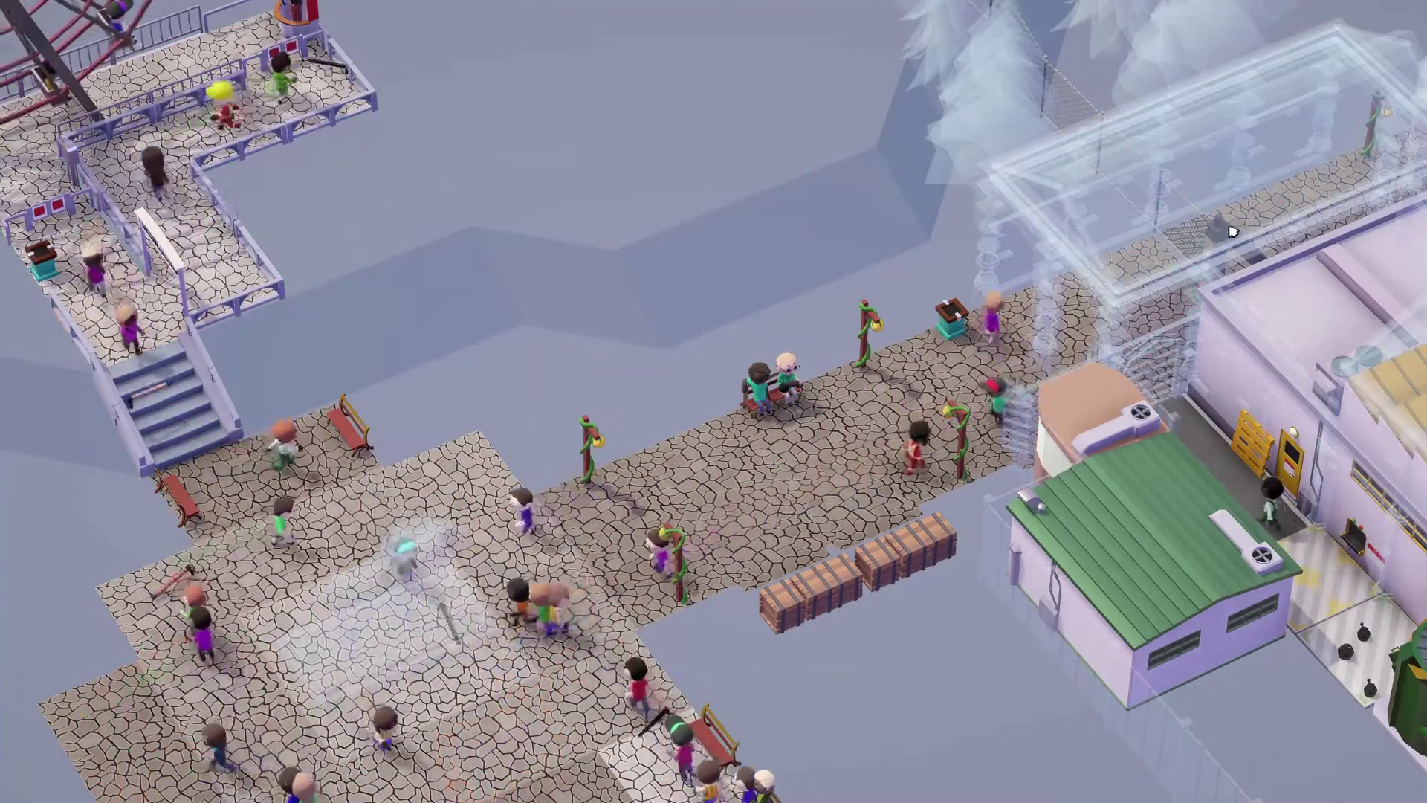
pyautogui.press('u')
pyautogui.press('i')
pyautogui.press('u')
pyautogui.press('i')
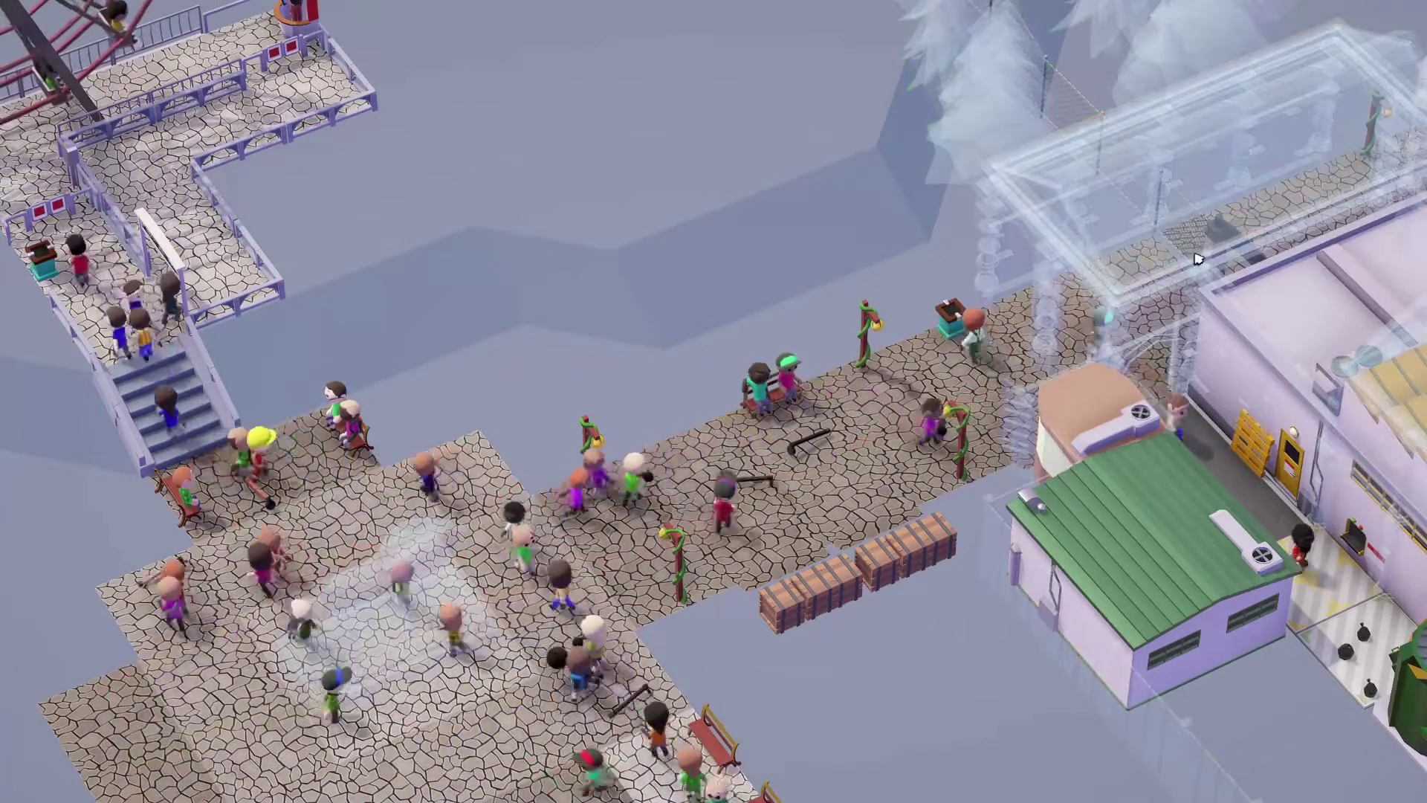
# Close Fantasy Park and send its guests home, and reopen it once most of them have left.
pyautogui.click(1165, 275)
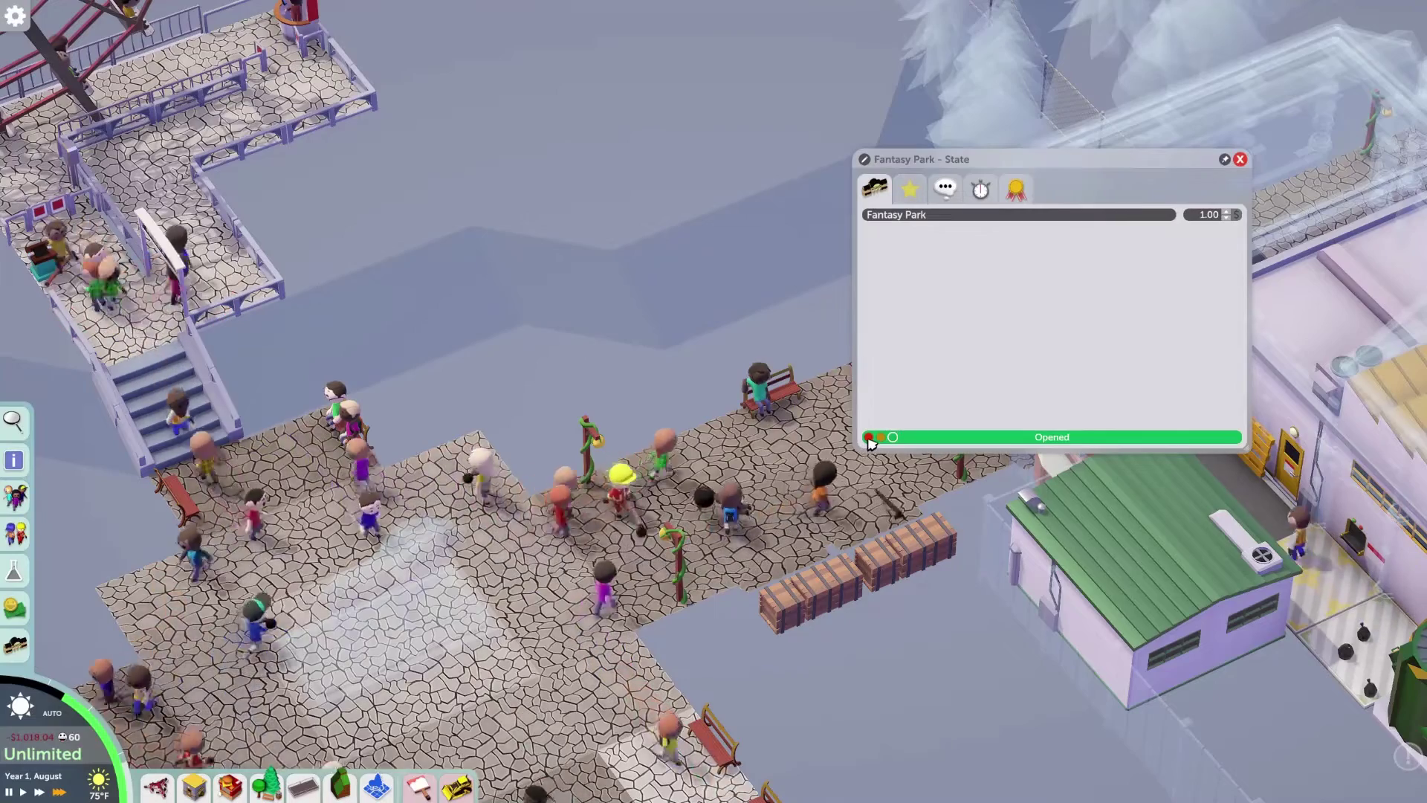
pyautogui.click(868, 437)
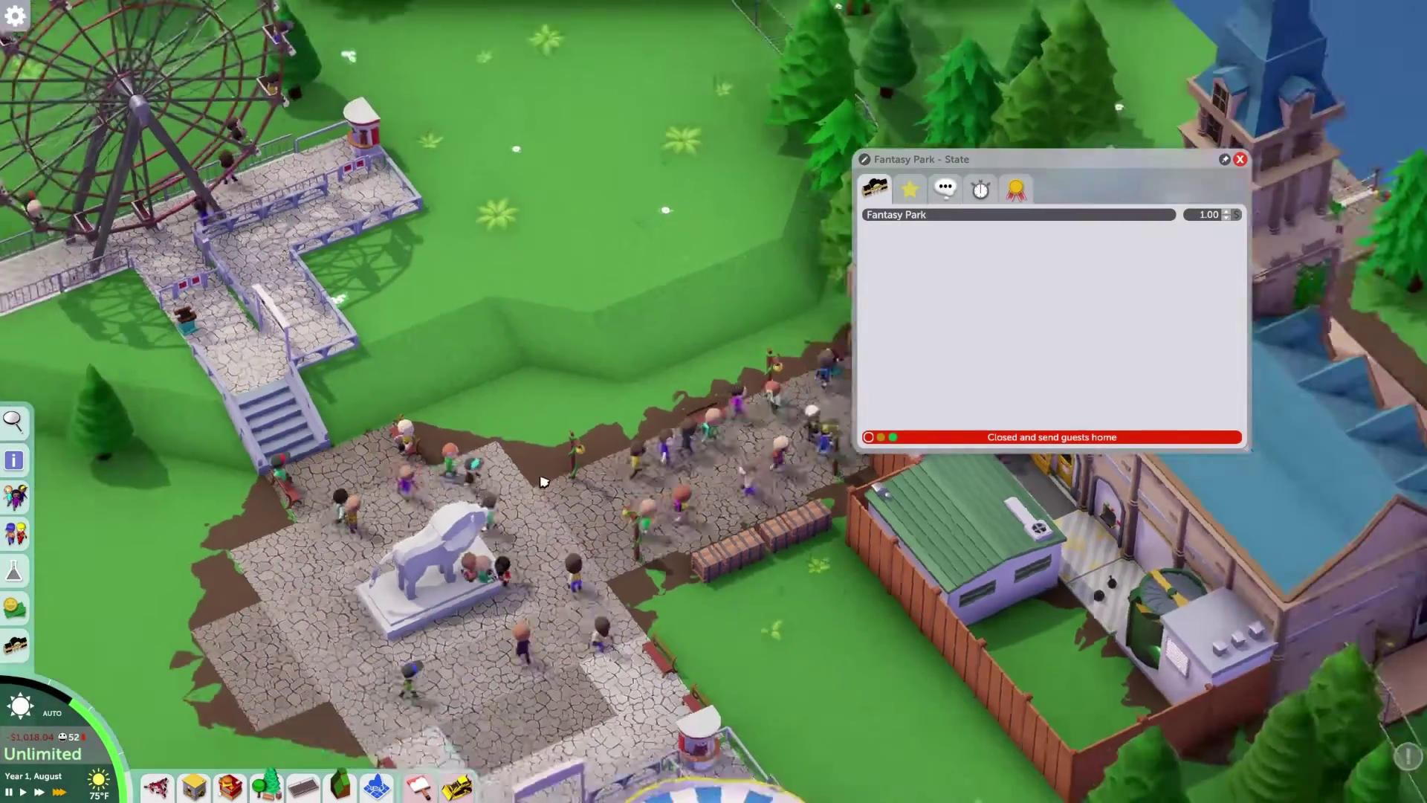
pyautogui.scroll(-3, 543, 481)
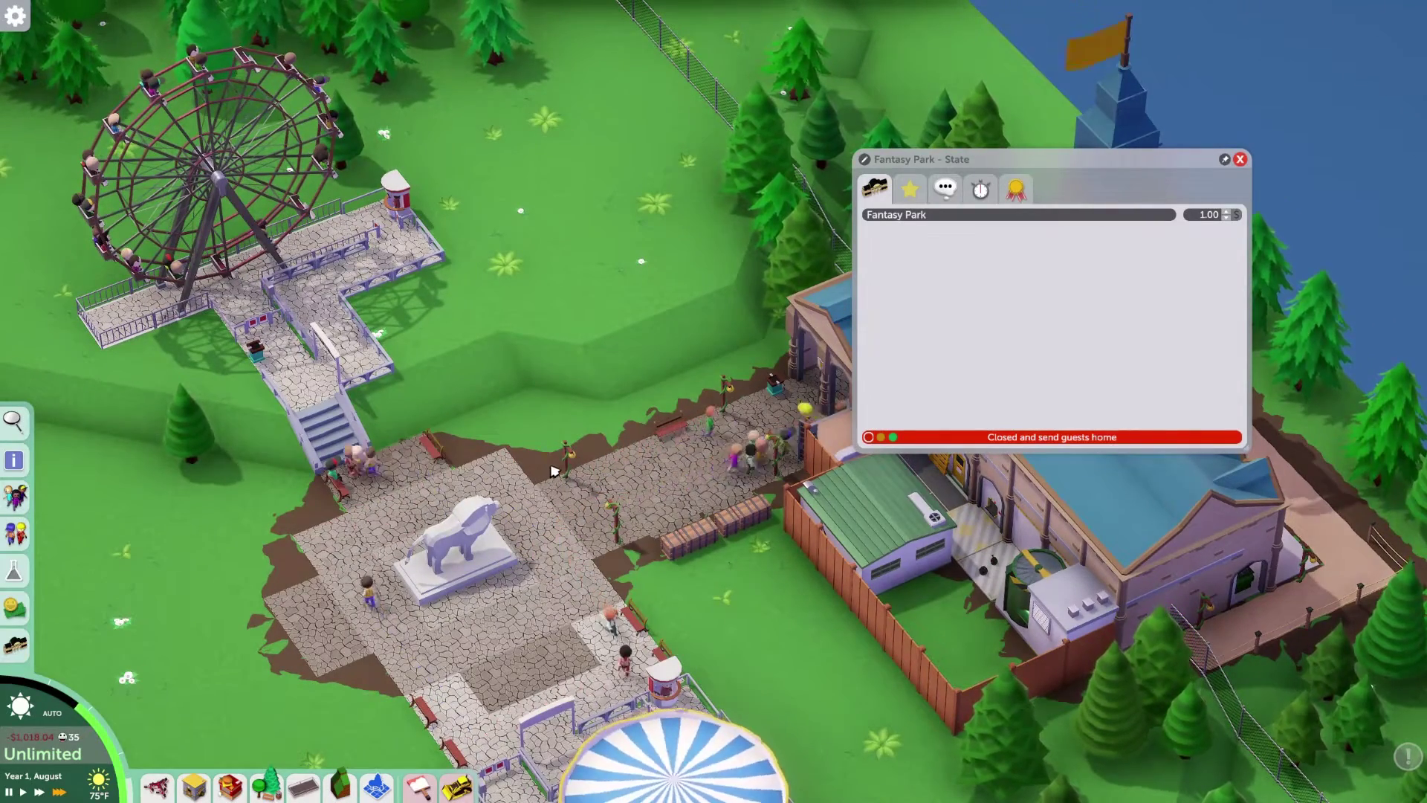
pyautogui.click(894, 438)
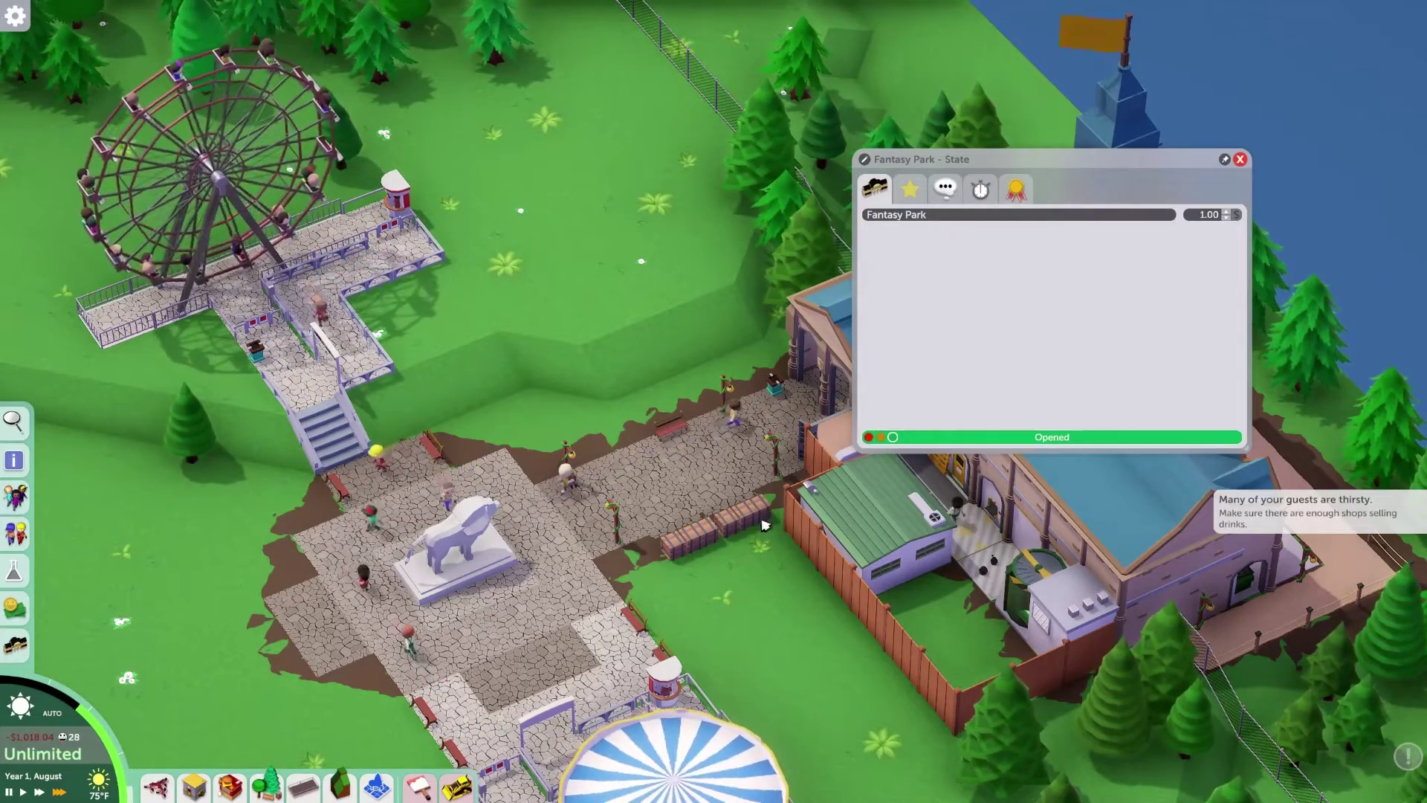
pyautogui.rightClick(924, 388)
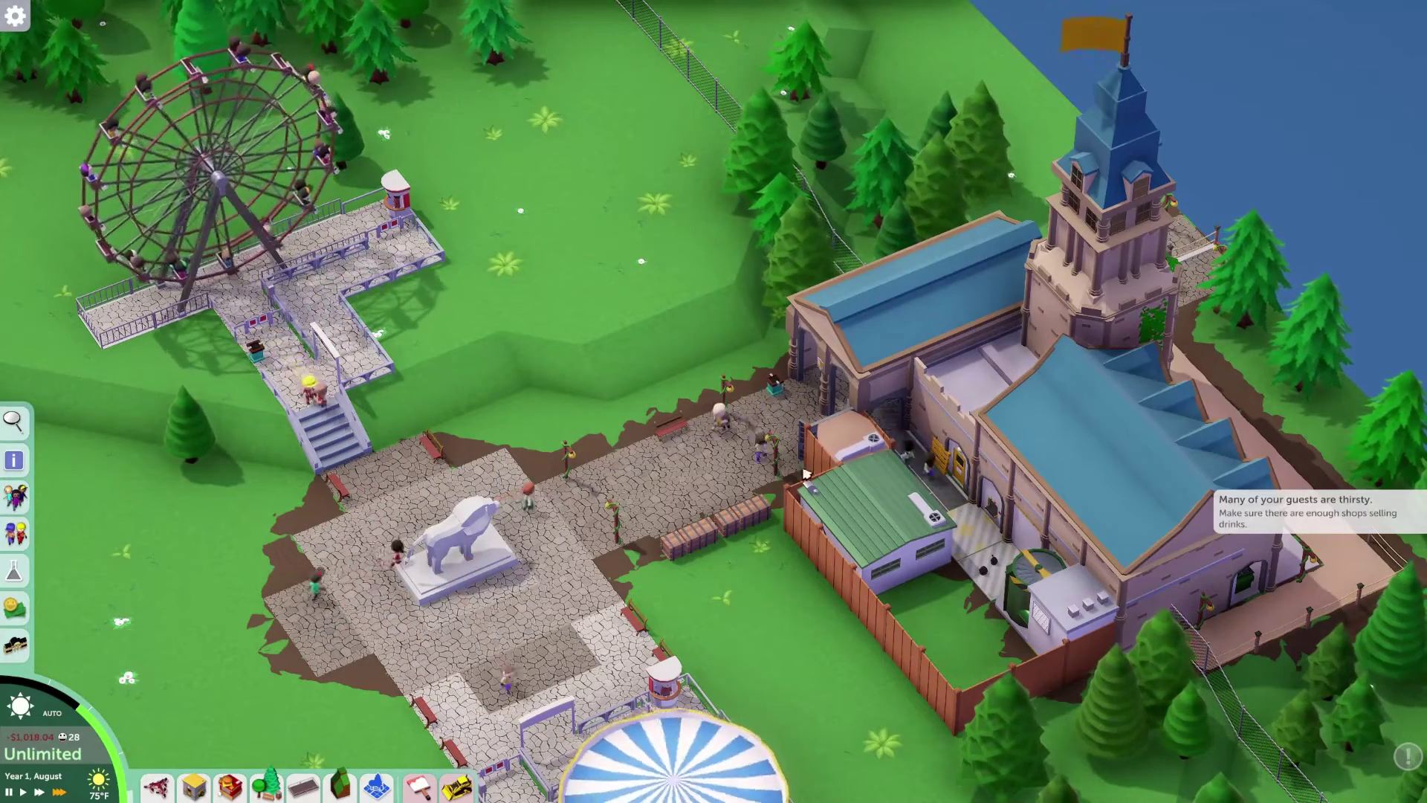
# Load the most recent Fantasy Park save, Fantasy Park.park, from August, Year 1.
pyautogui.press('e')
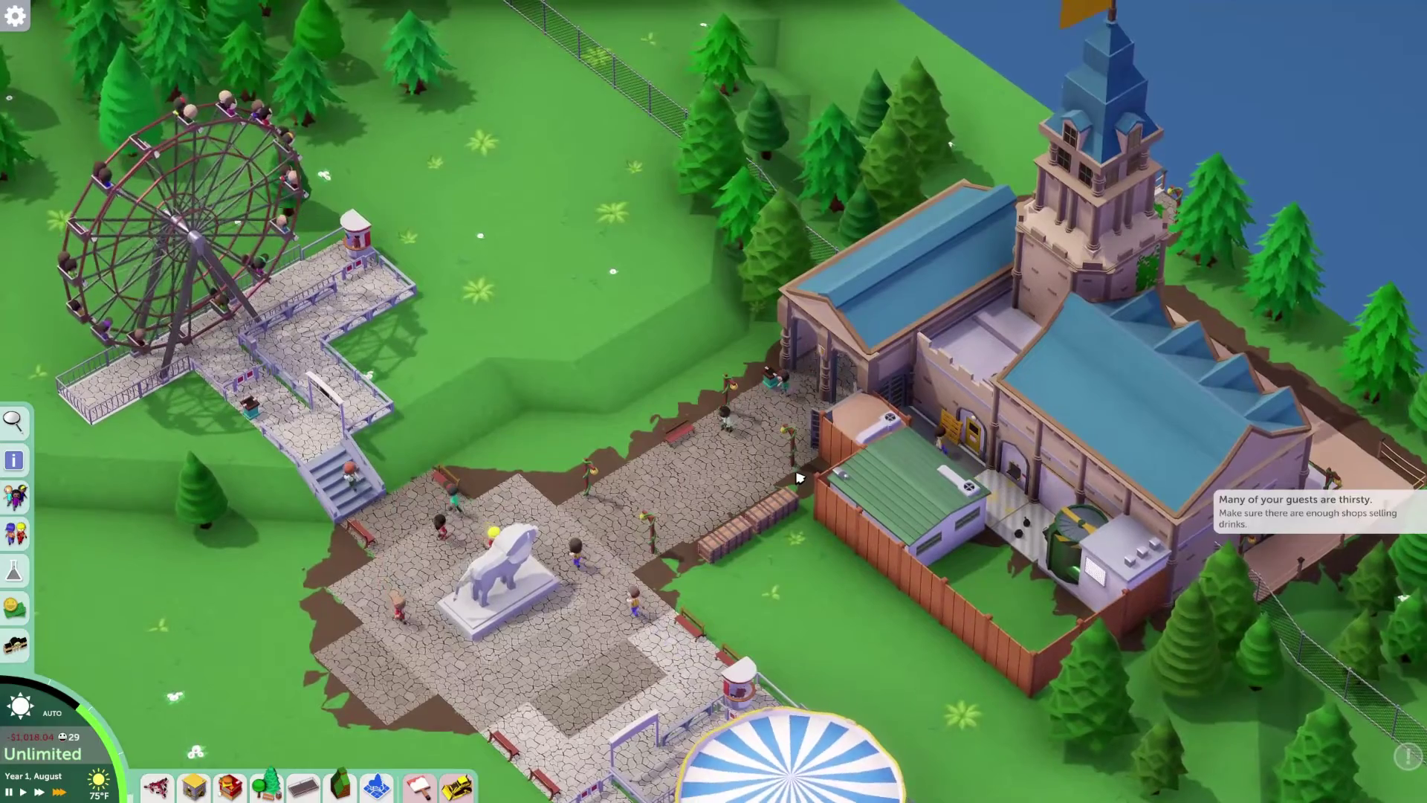
pyautogui.press('Escape')
pyautogui.click(721, 359)
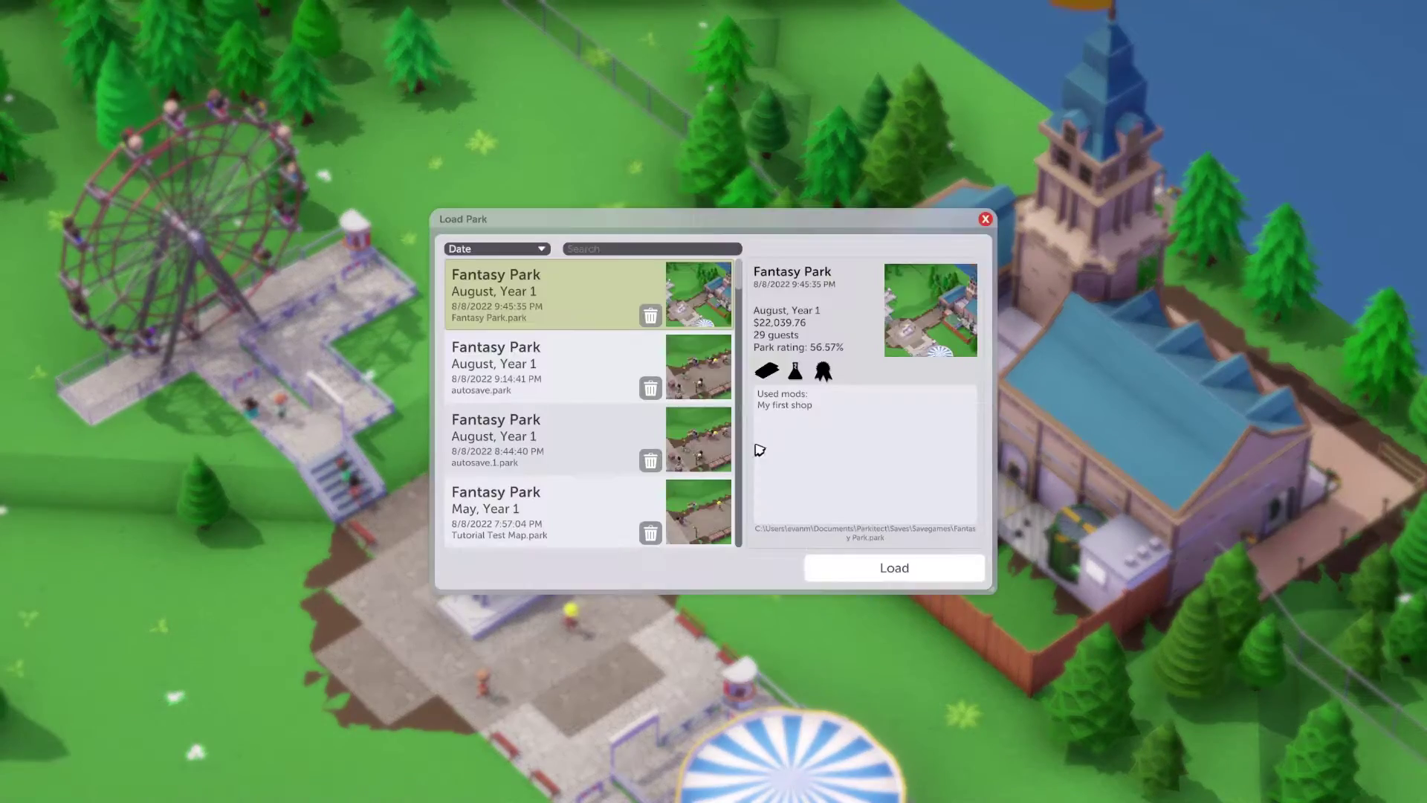
pyautogui.click(867, 571)
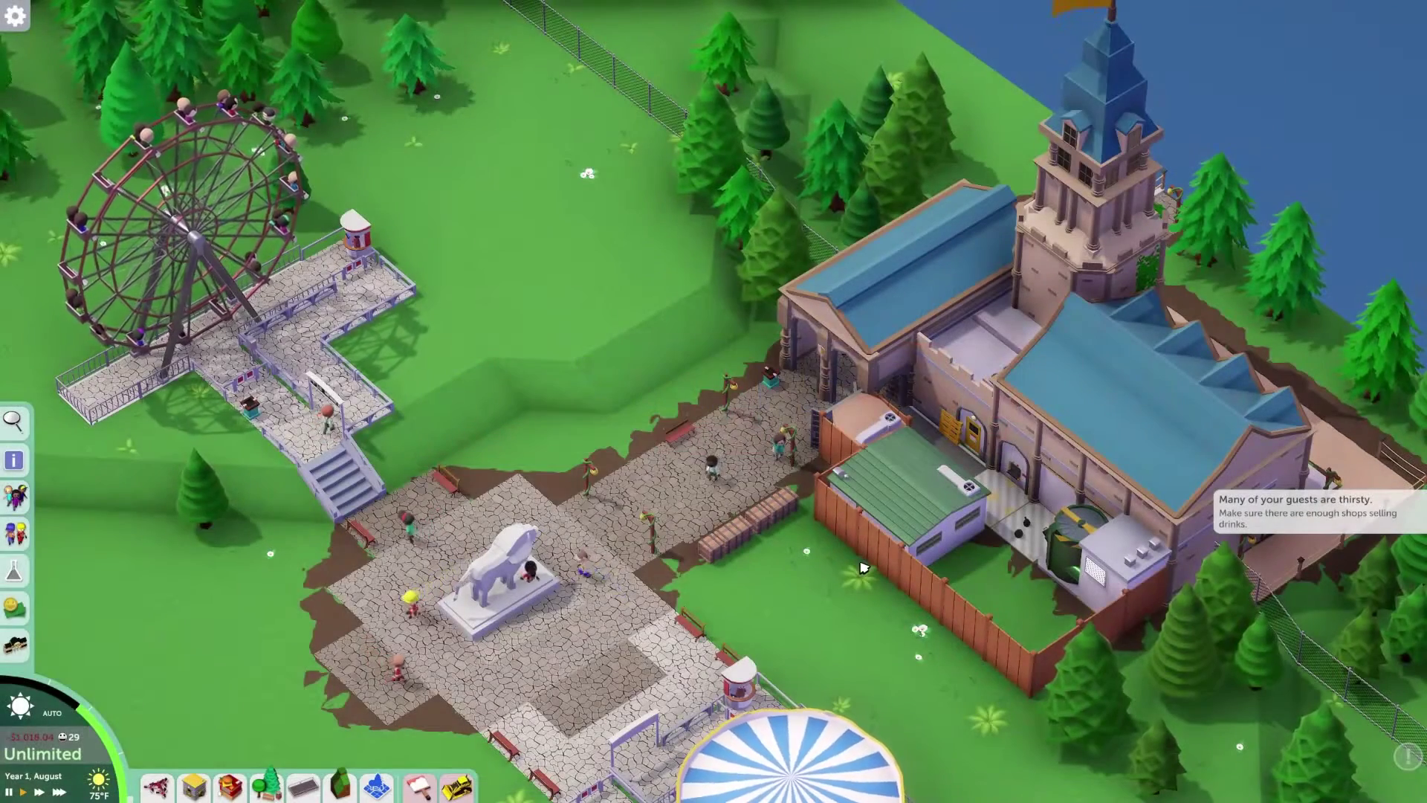
# Find First Shop among the available shops and place it on the grass beside the path, near the existing bench.
pyautogui.click(199, 791)
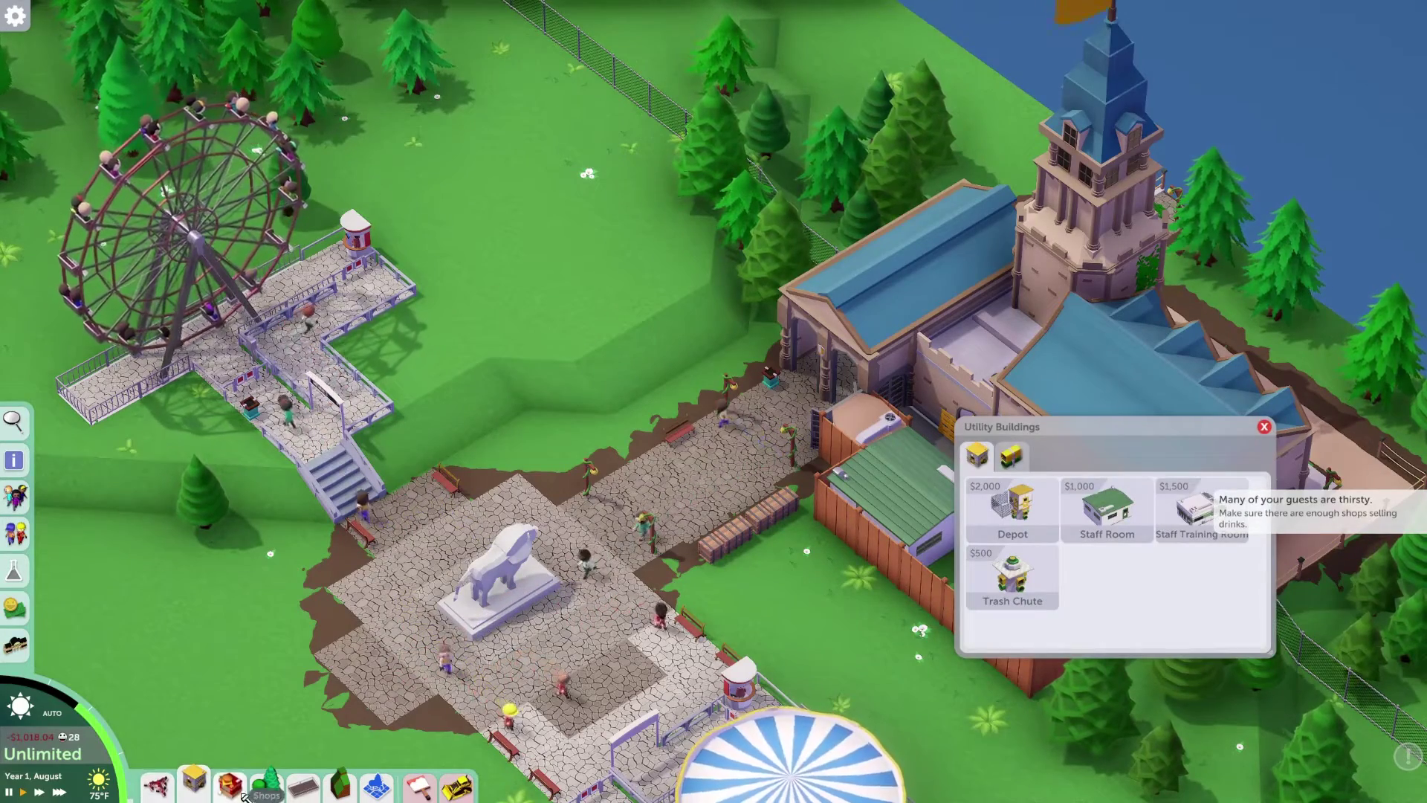
pyautogui.click(242, 795)
pyautogui.moveTo(365, 757); pyautogui.dragTo(417, 368)
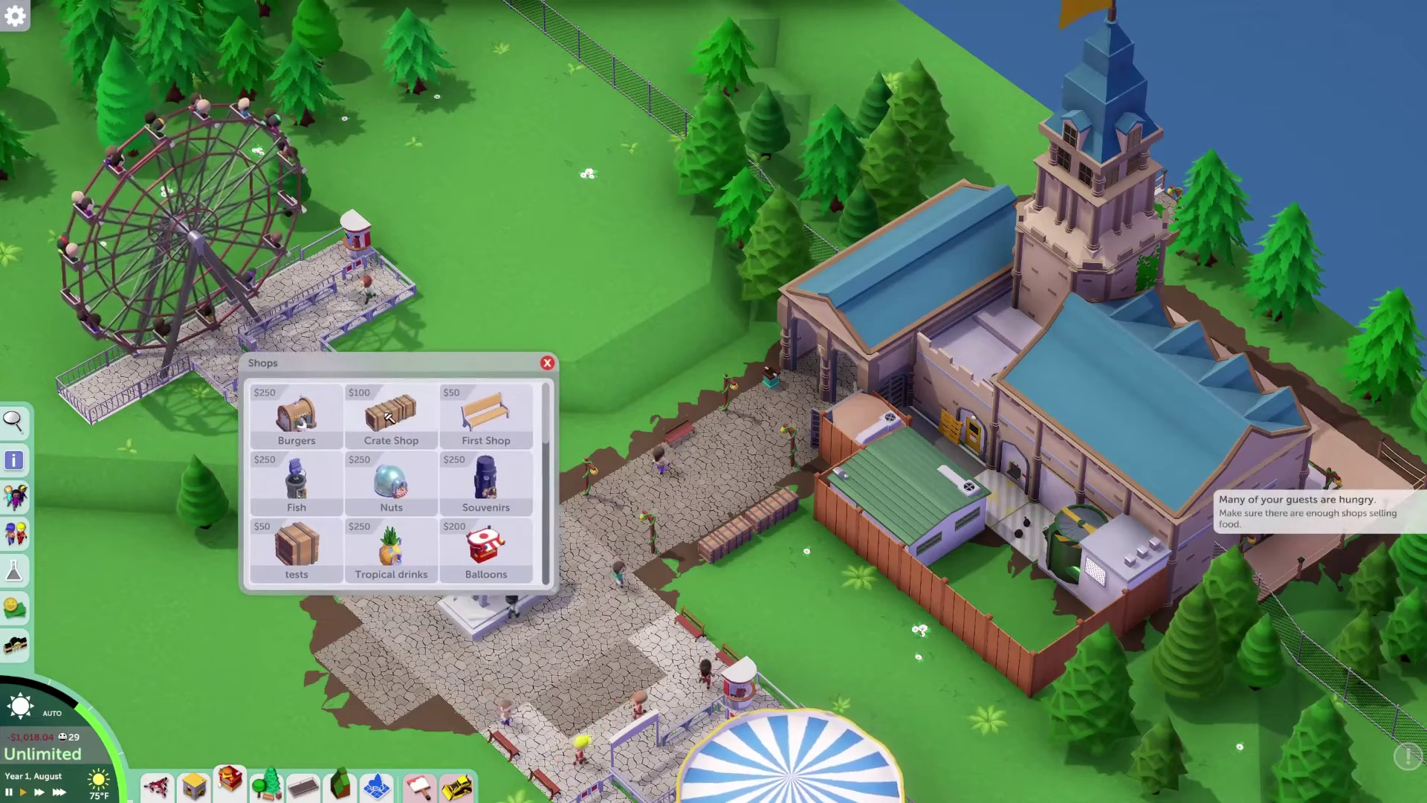
pyautogui.scroll(-2, 439, 477)
pyautogui.scroll(-10, 476, 520)
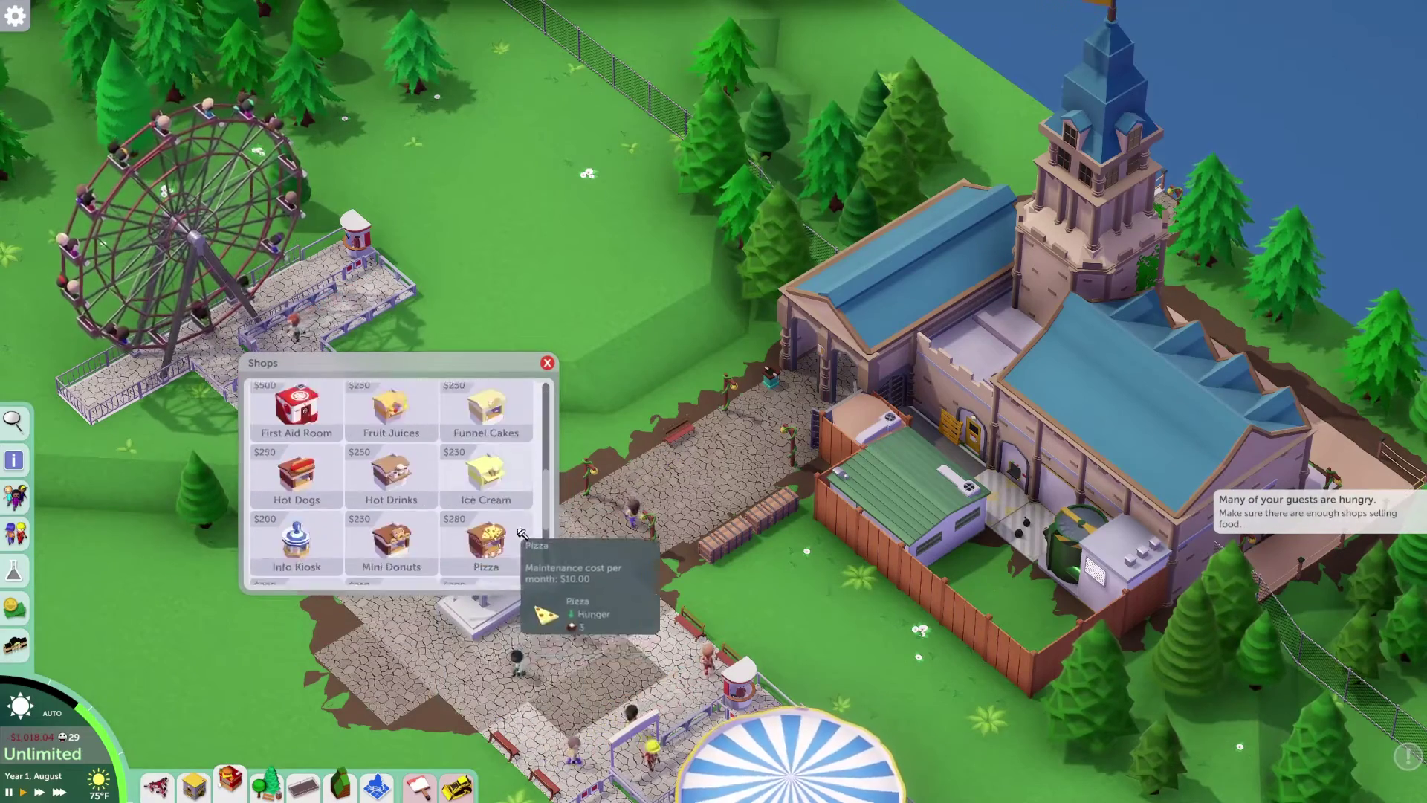
pyautogui.moveTo(547, 580); pyautogui.dragTo(554, 401)
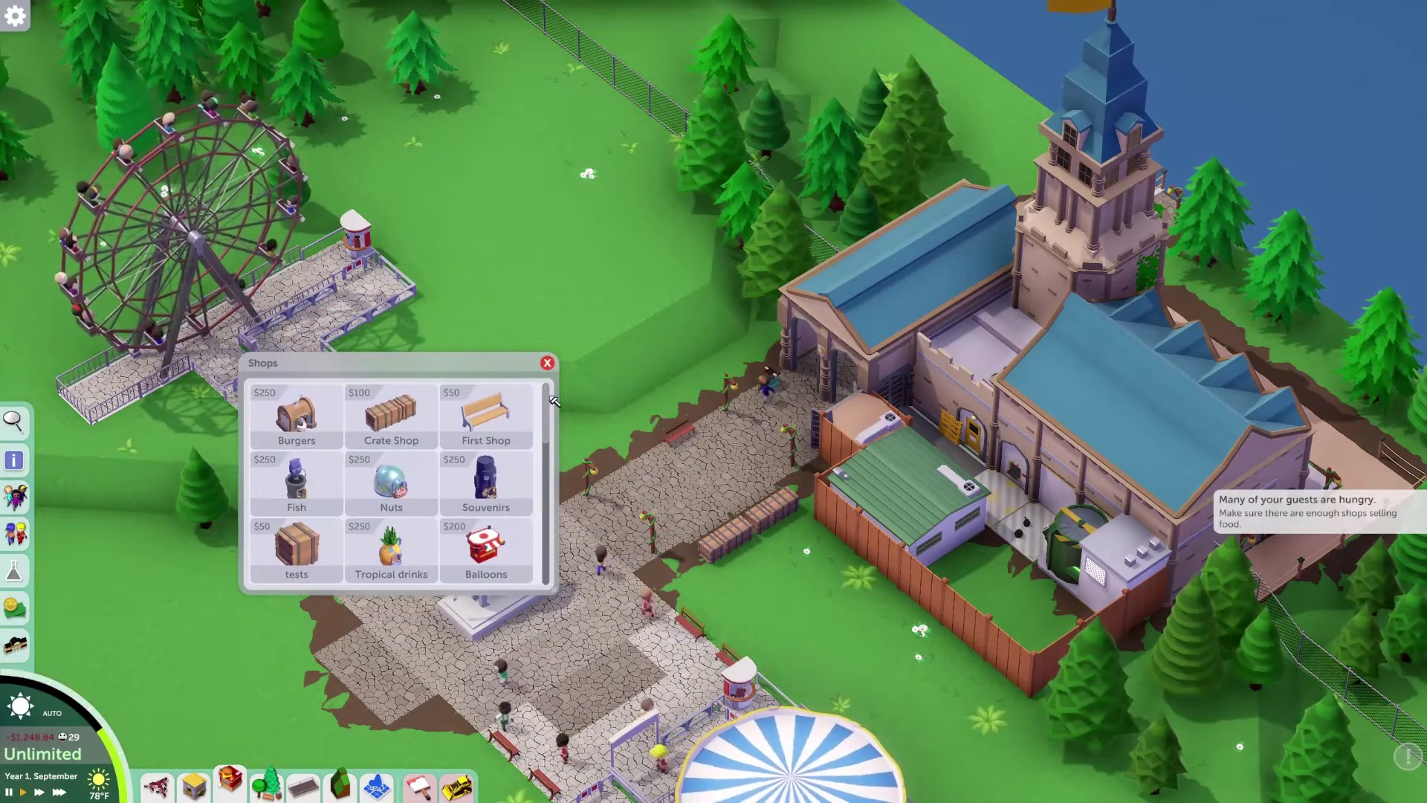
pyautogui.click(496, 407)
pyautogui.scroll(5, 669, 407)
pyautogui.click(582, 415)
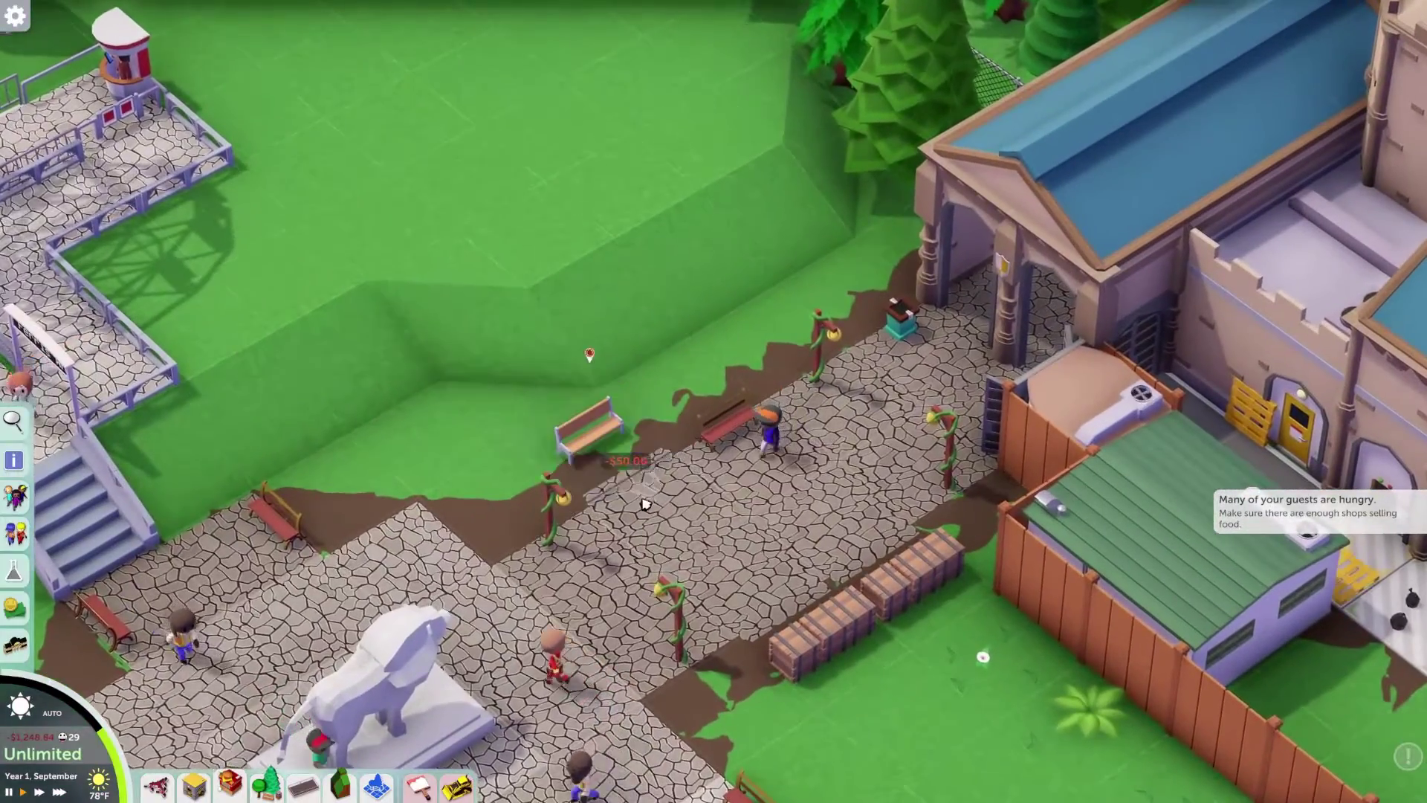
# Inspect the placed First Shop and check the information of its newly hired shopkeeper.
pyautogui.scroll(3, 587, 417)
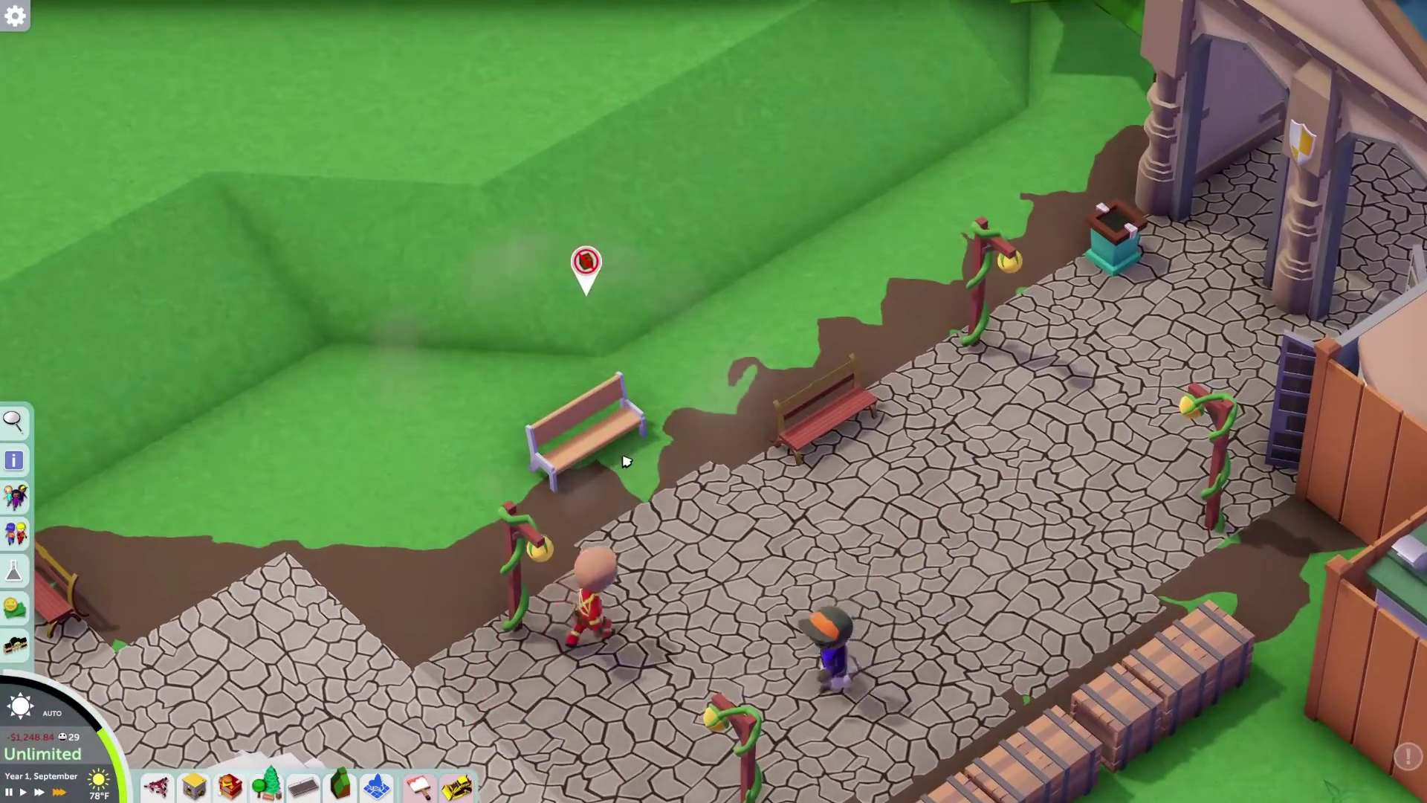
pyautogui.scroll(-4, 843, 500)
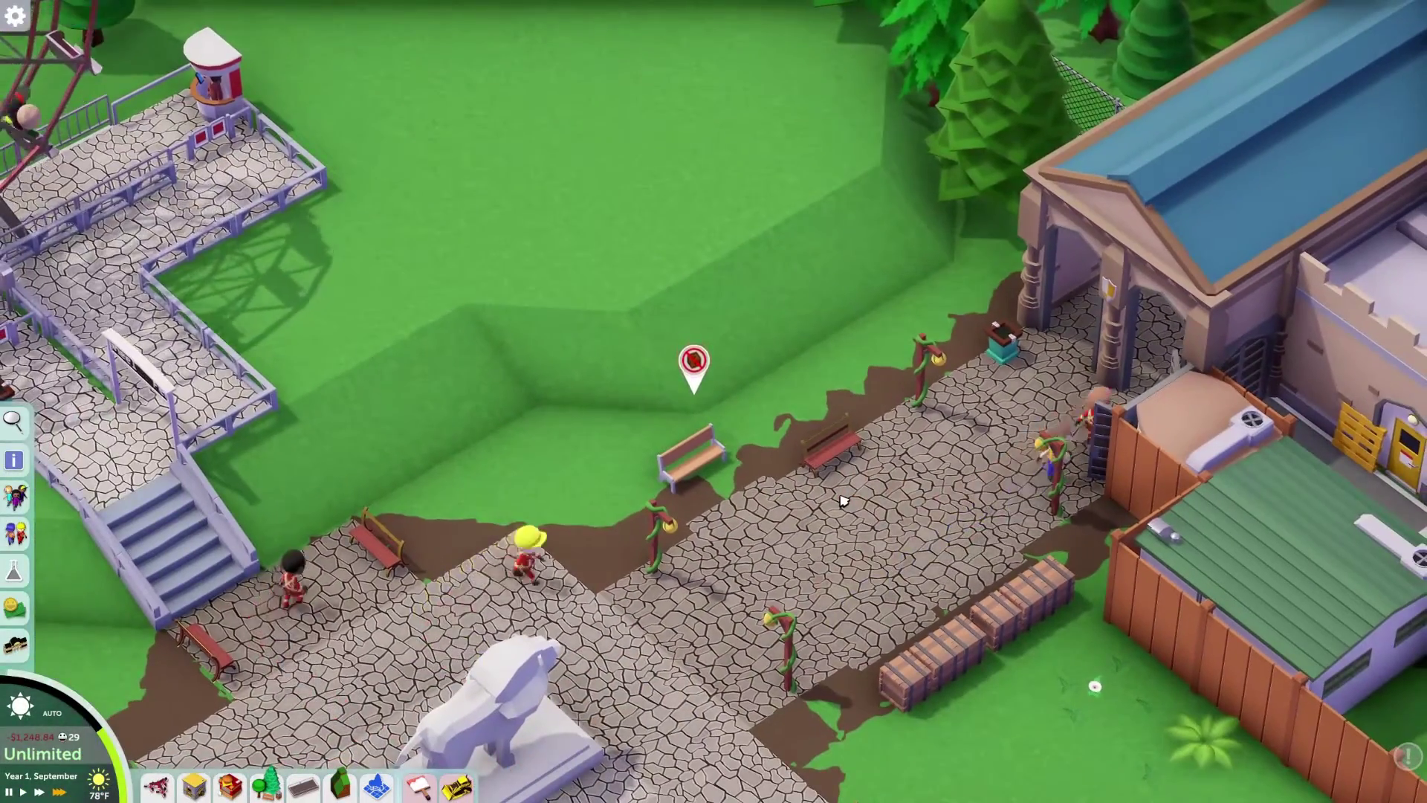
pyautogui.press('d')
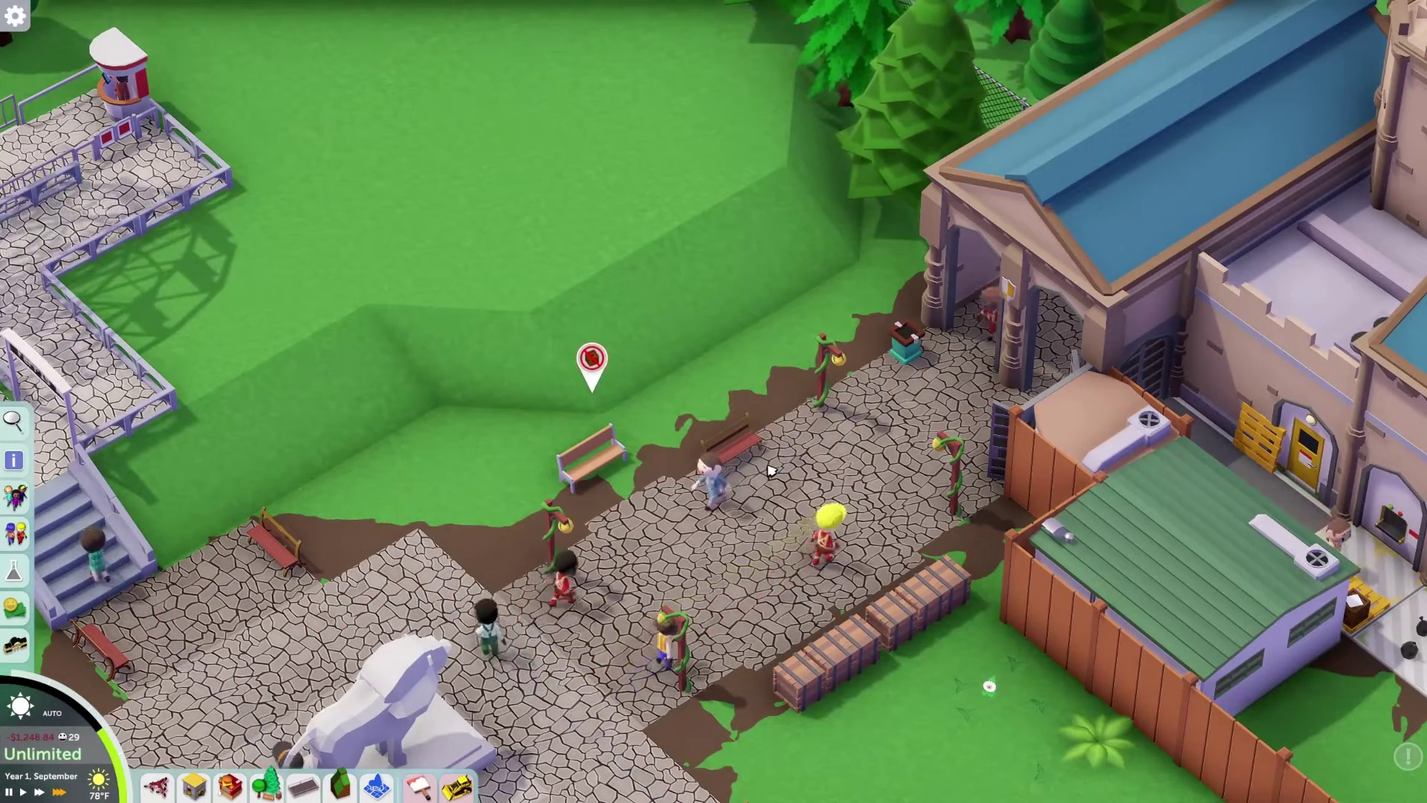
pyautogui.click(702, 643)
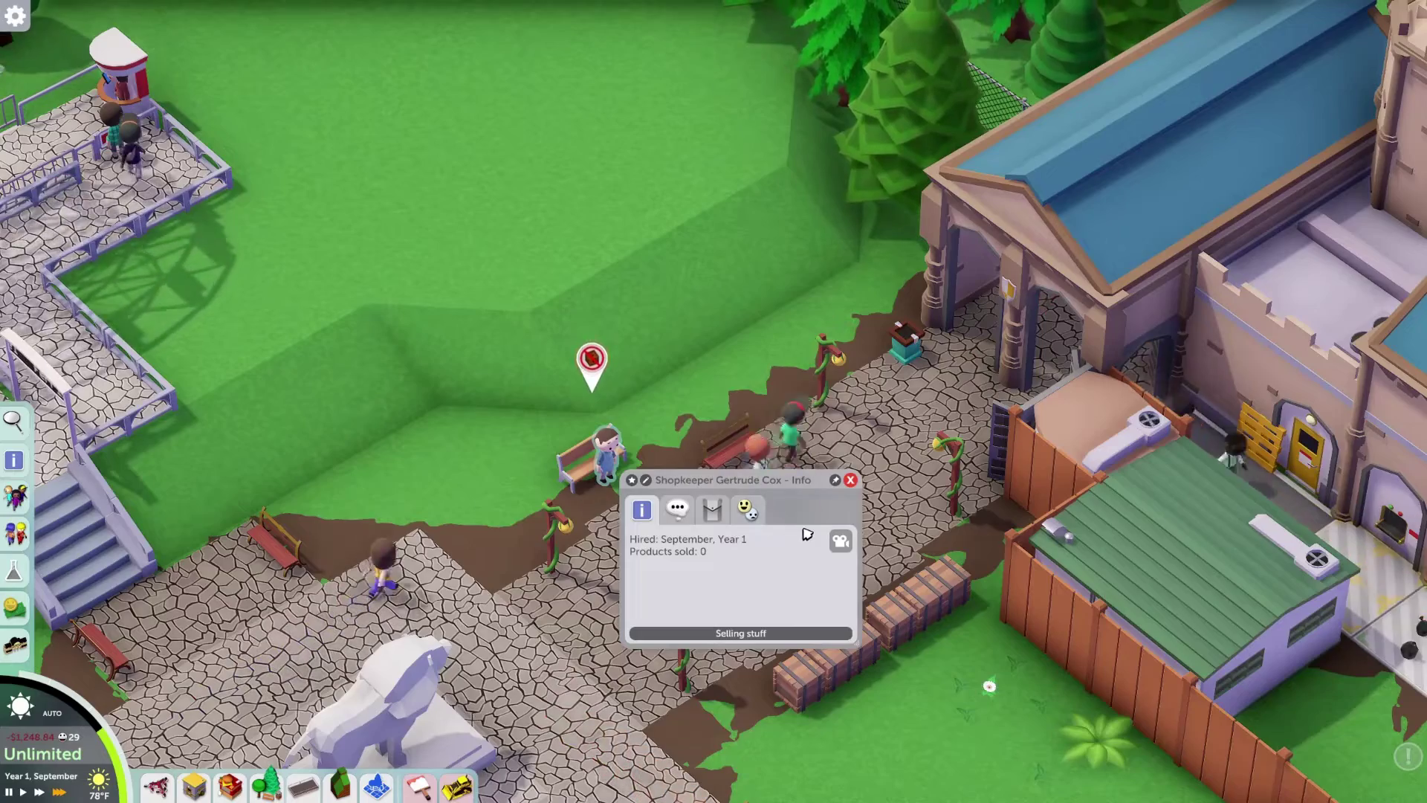
pyautogui.click(852, 482)
# Examine First Shop's inventory, including the lamp product's price, ingredient stock and sales.
pyautogui.scroll(3, 605, 479)
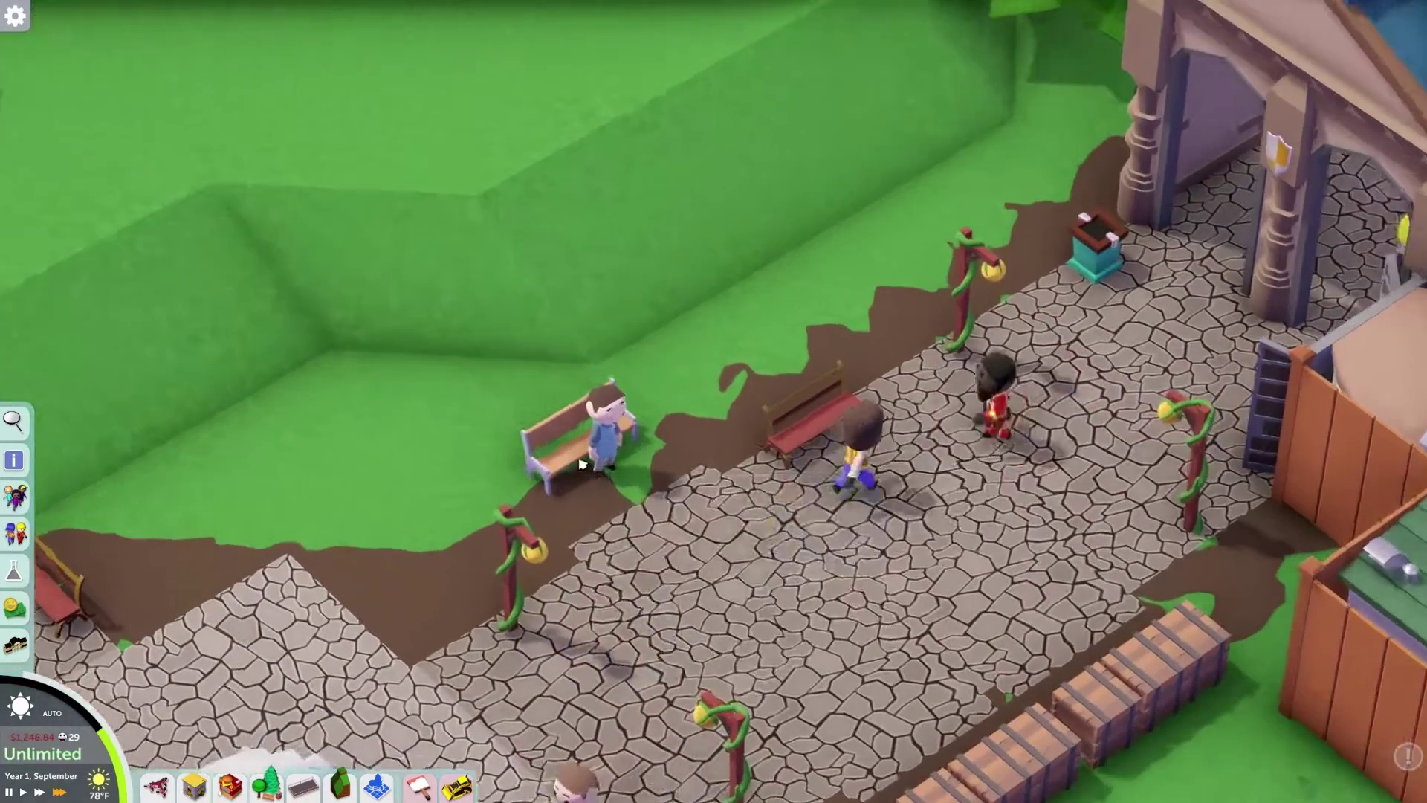
pyautogui.click(582, 464)
pyautogui.click(638, 523)
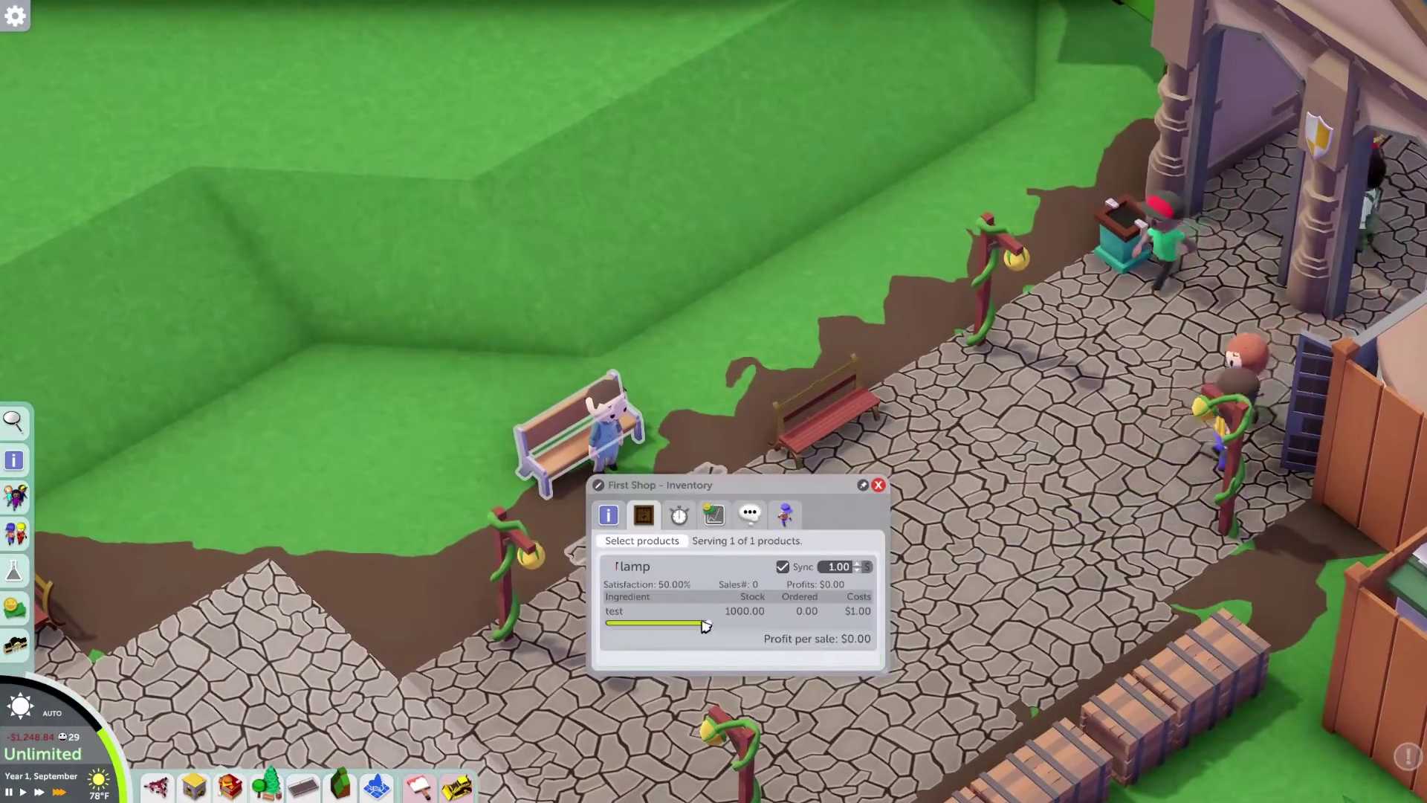
pyautogui.click(879, 485)
# Hide the terrain, scenery and paths, and watch the guests walking around First Shop and the nearby rides.
pyautogui.scroll(-5, 878, 491)
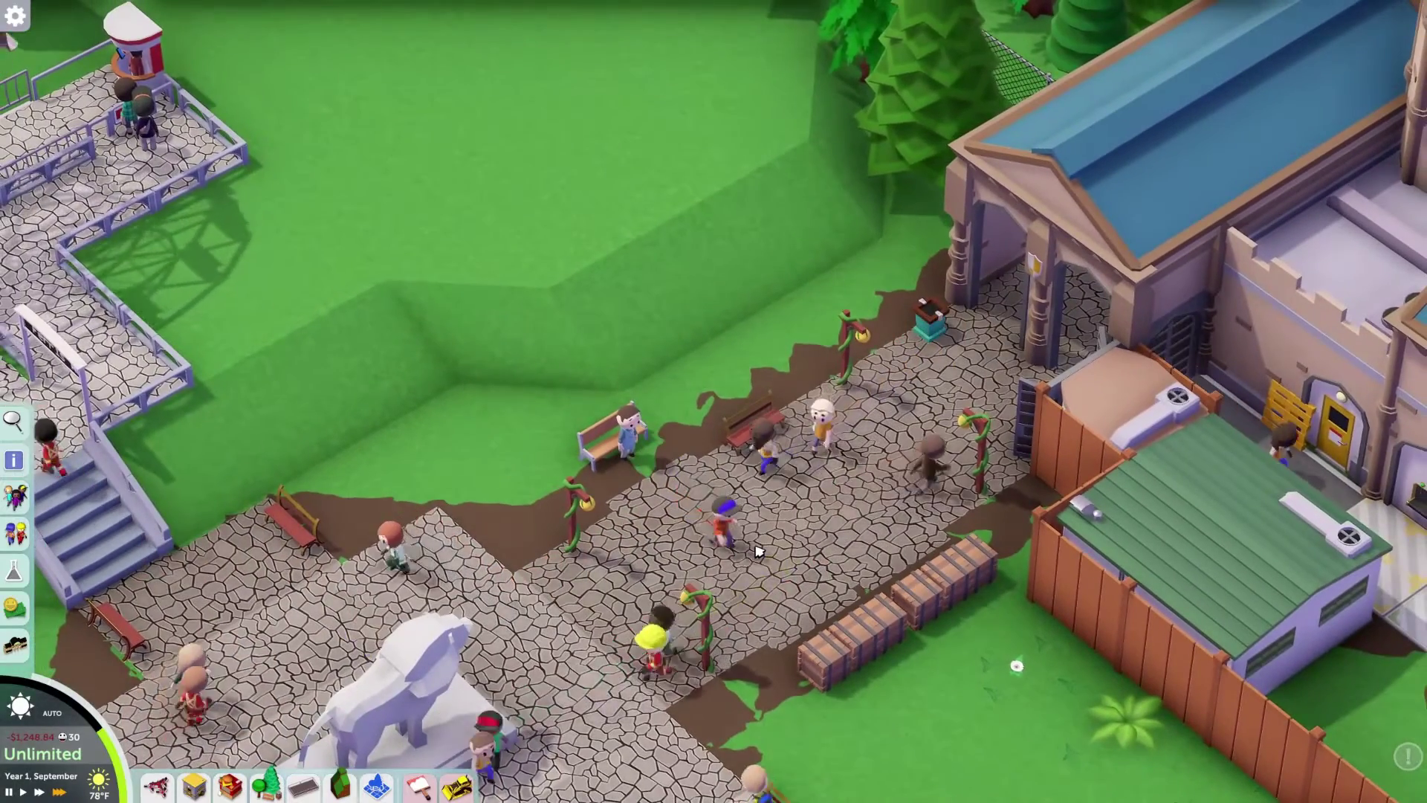
pyautogui.press('1')
pyautogui.press('2')
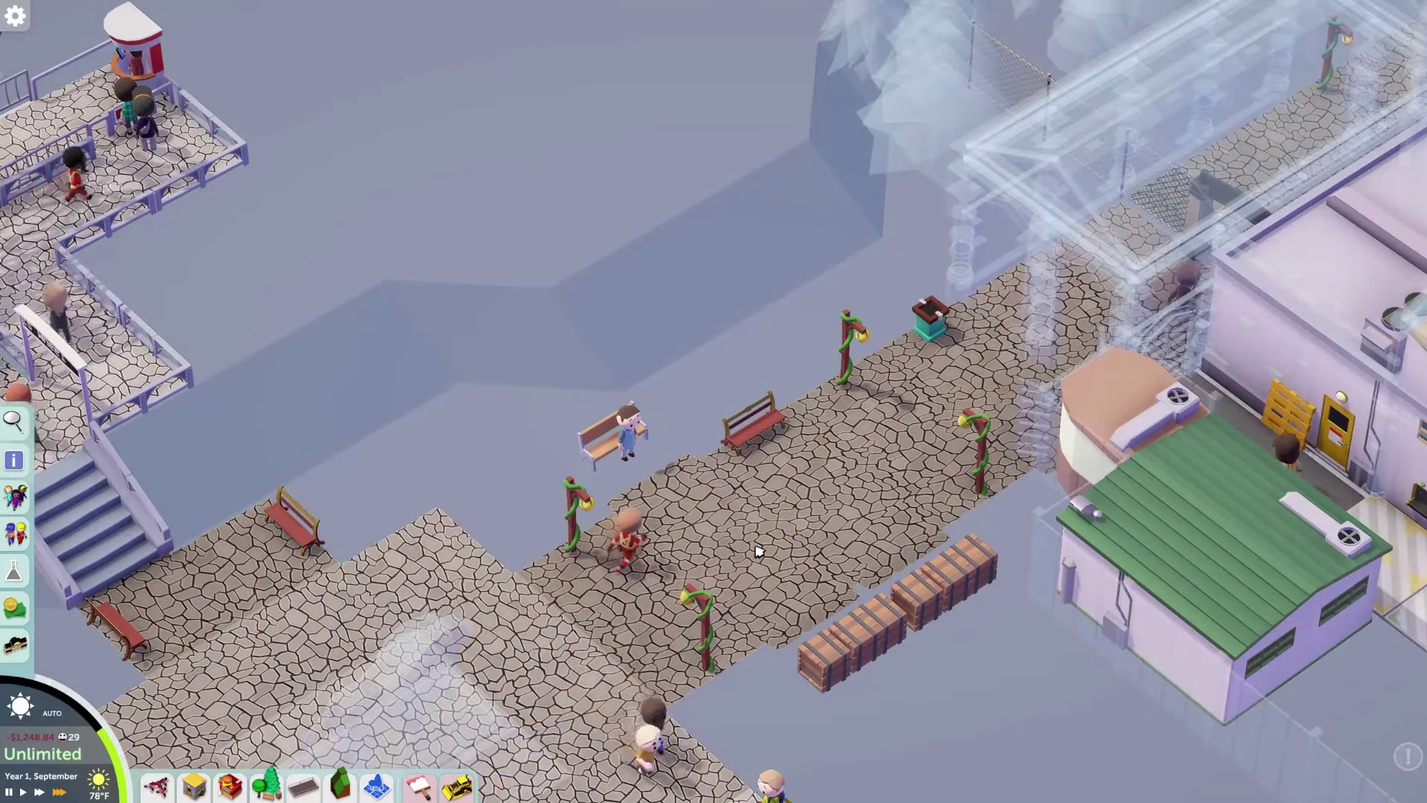
pyautogui.scroll(-6, 758, 551)
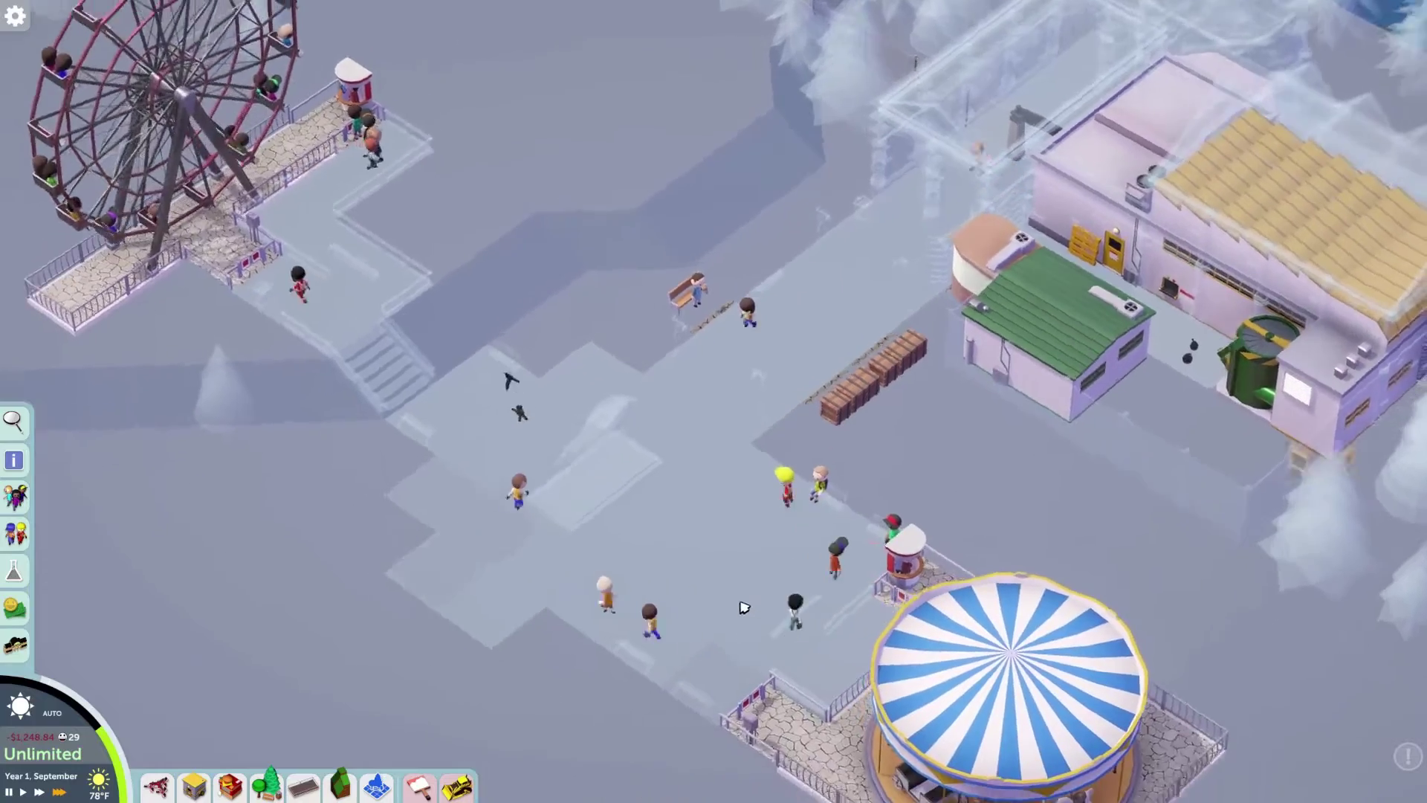
pyautogui.scroll(6, 742, 609)
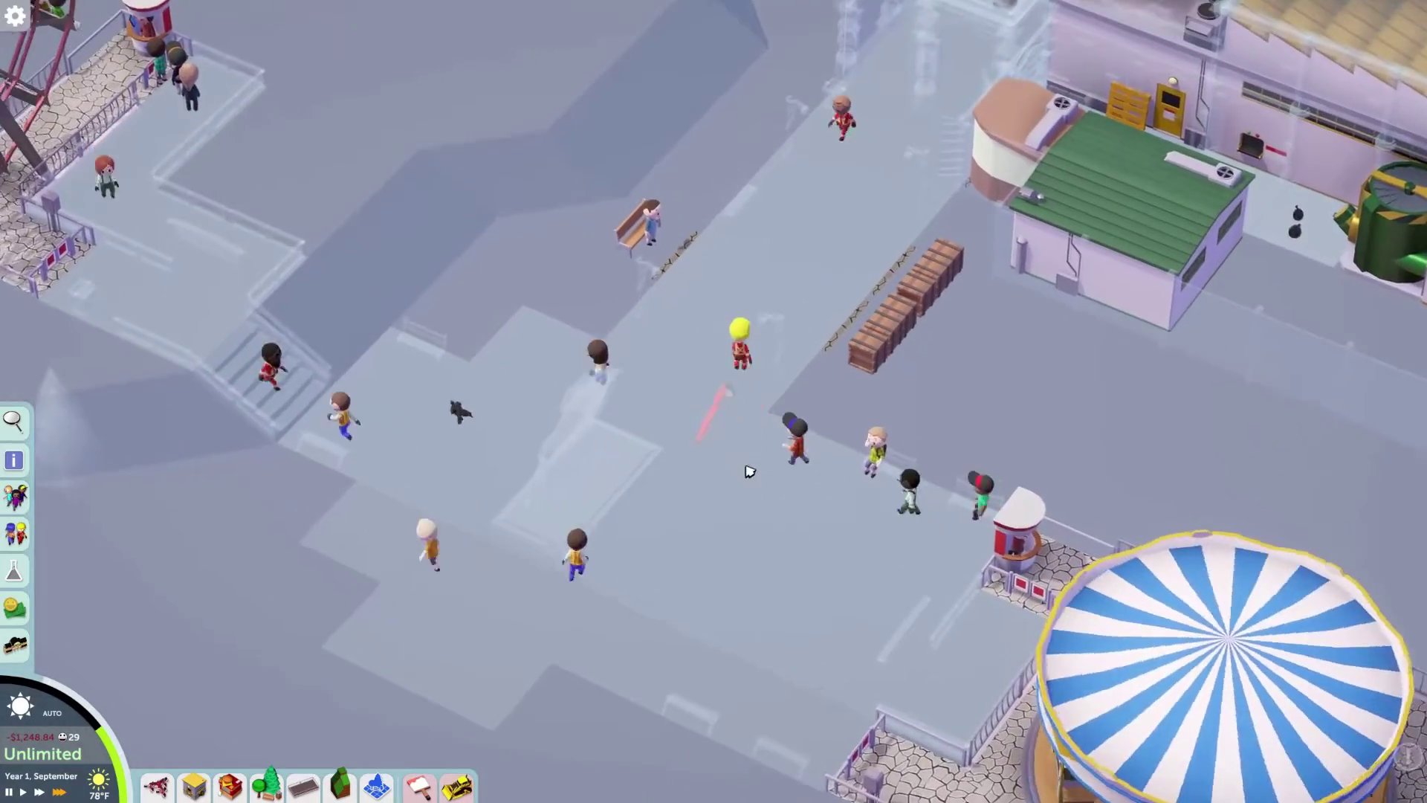
pyautogui.press('w')
pyautogui.scroll(3, 588, 535)
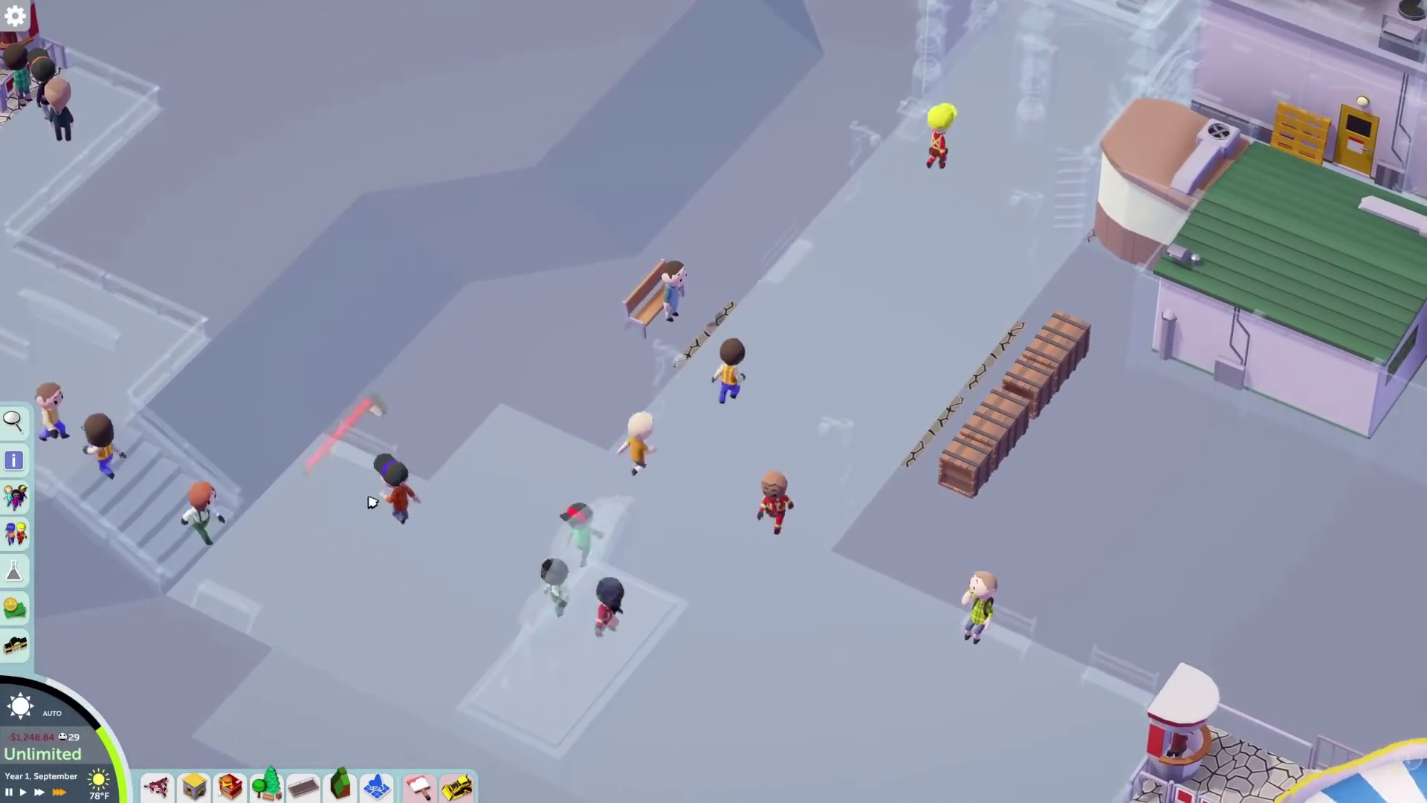
pyautogui.press('a')
pyautogui.moveTo(338, 468); pyautogui.dragTo(325, 384, button='middle')
pyautogui.press('w')
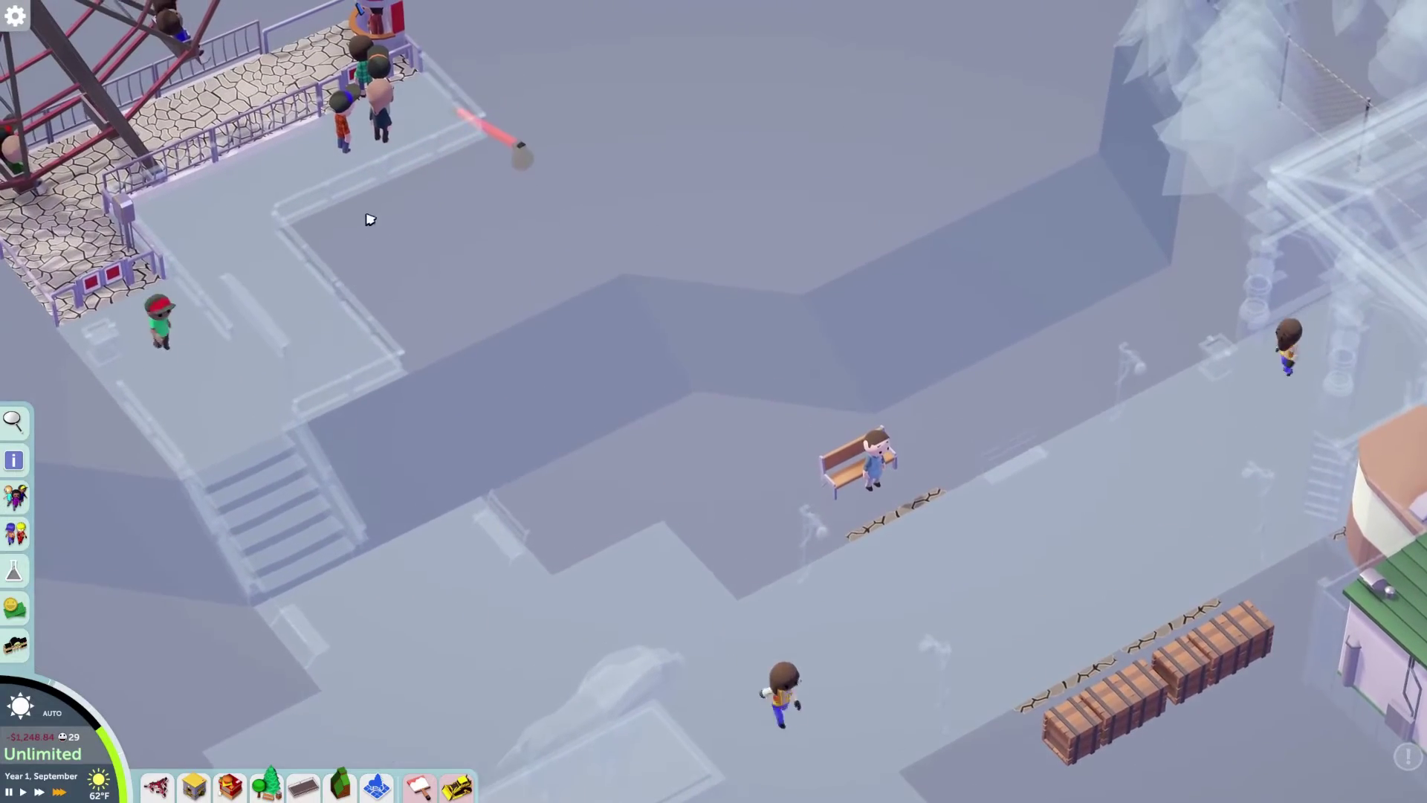
pyautogui.press('d')
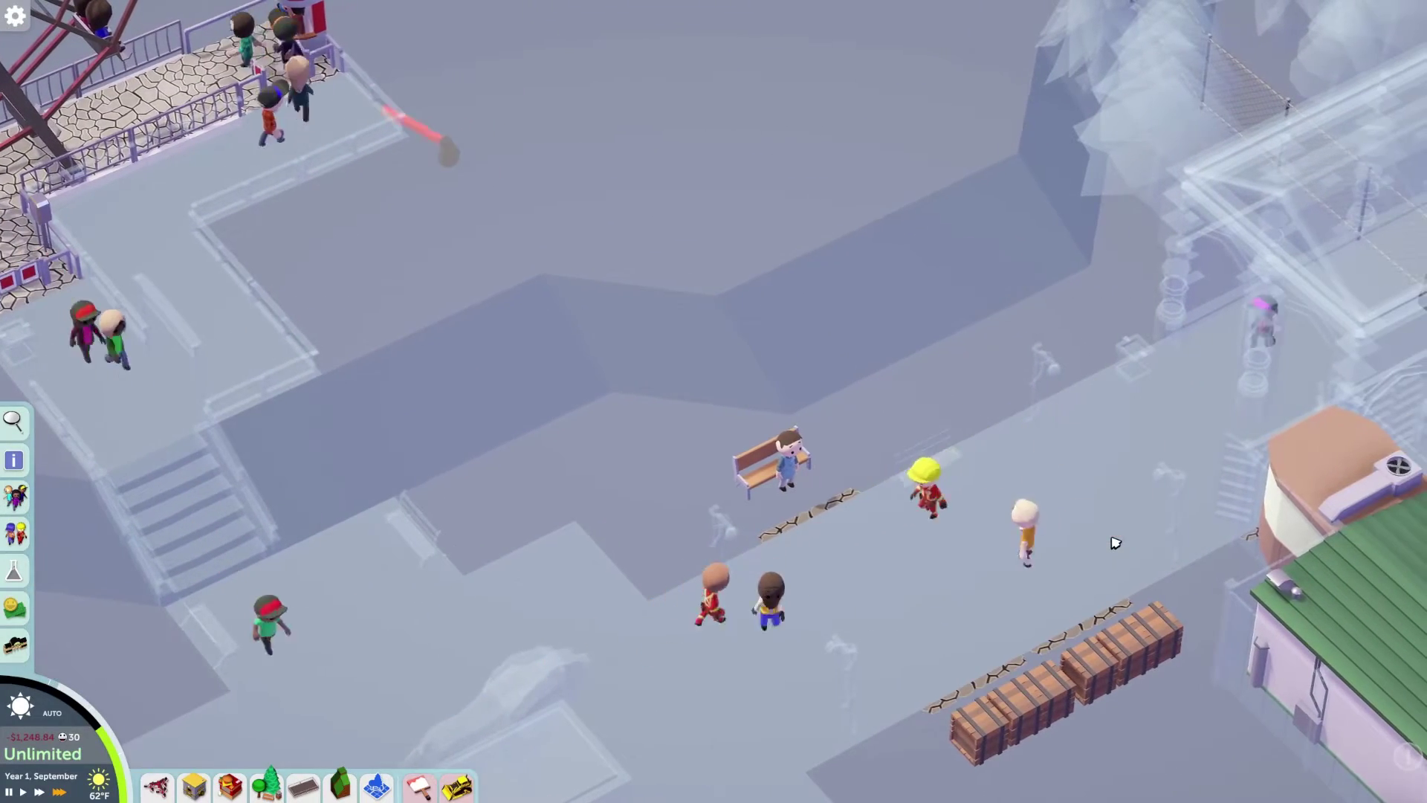
# Make the hidden terrain visible again and switch to the First Custom Shop project in Unity.
pyautogui.press('Escape')
pyautogui.press('Escape')
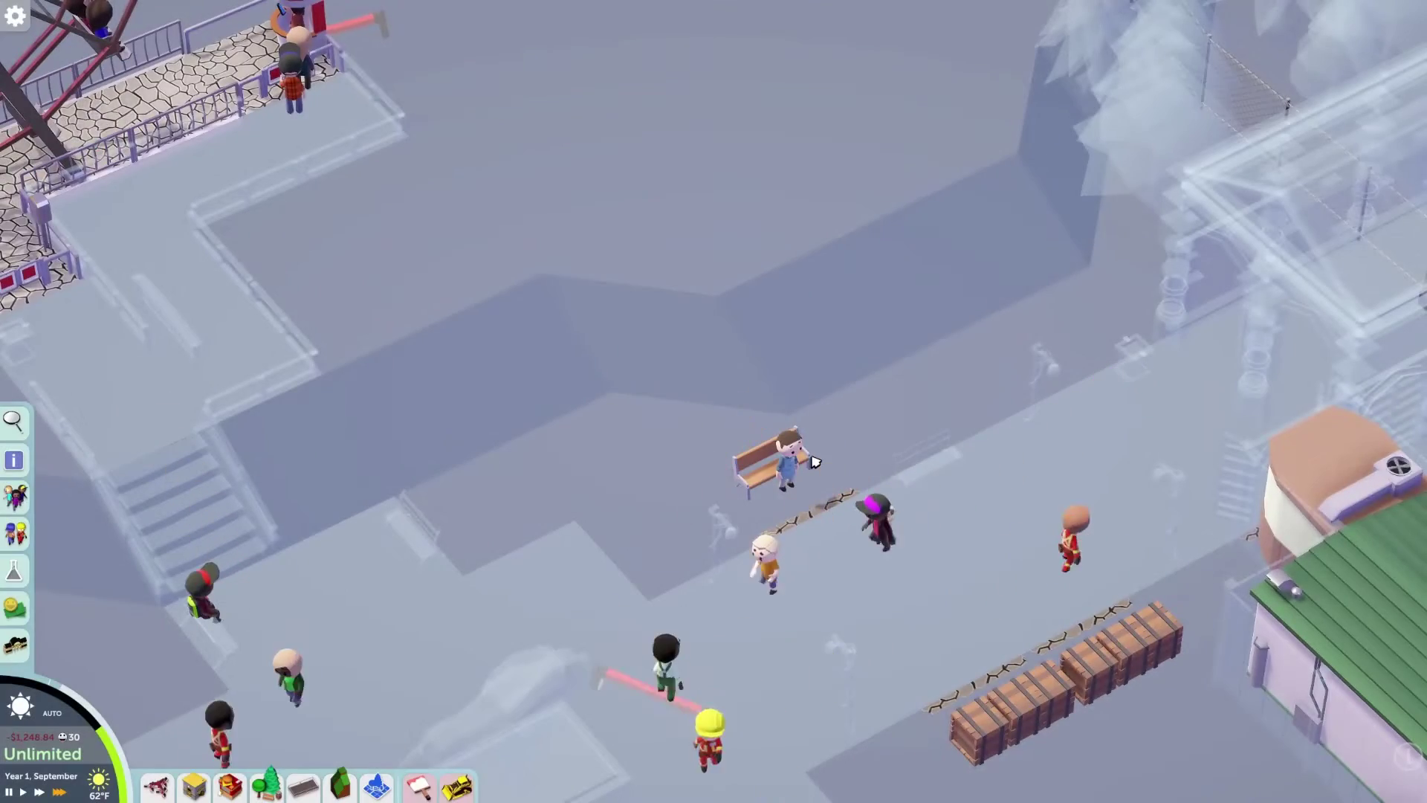
pyautogui.hotkey('ctrl', 's')
pyautogui.press('u')
pyautogui.press('1')
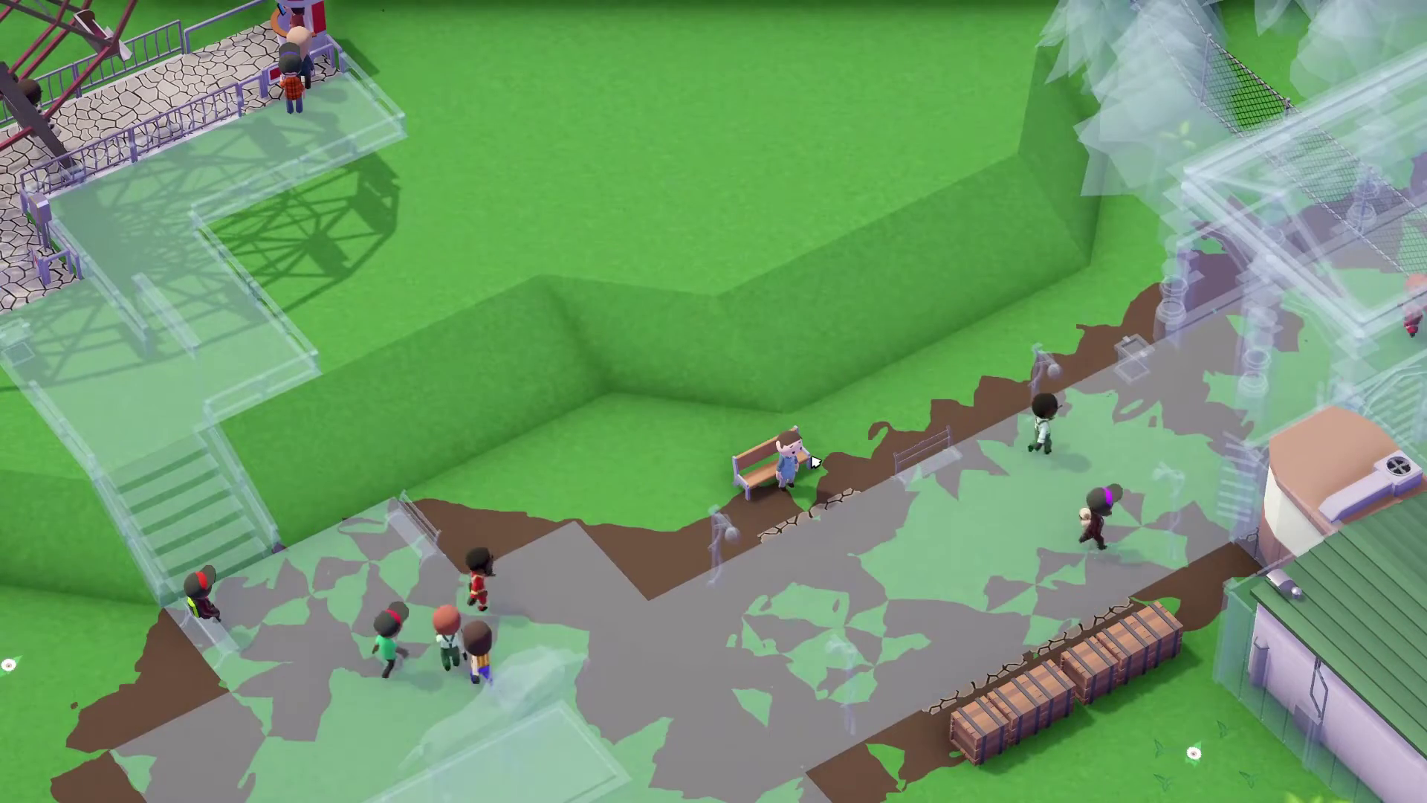
pyautogui.press('3')
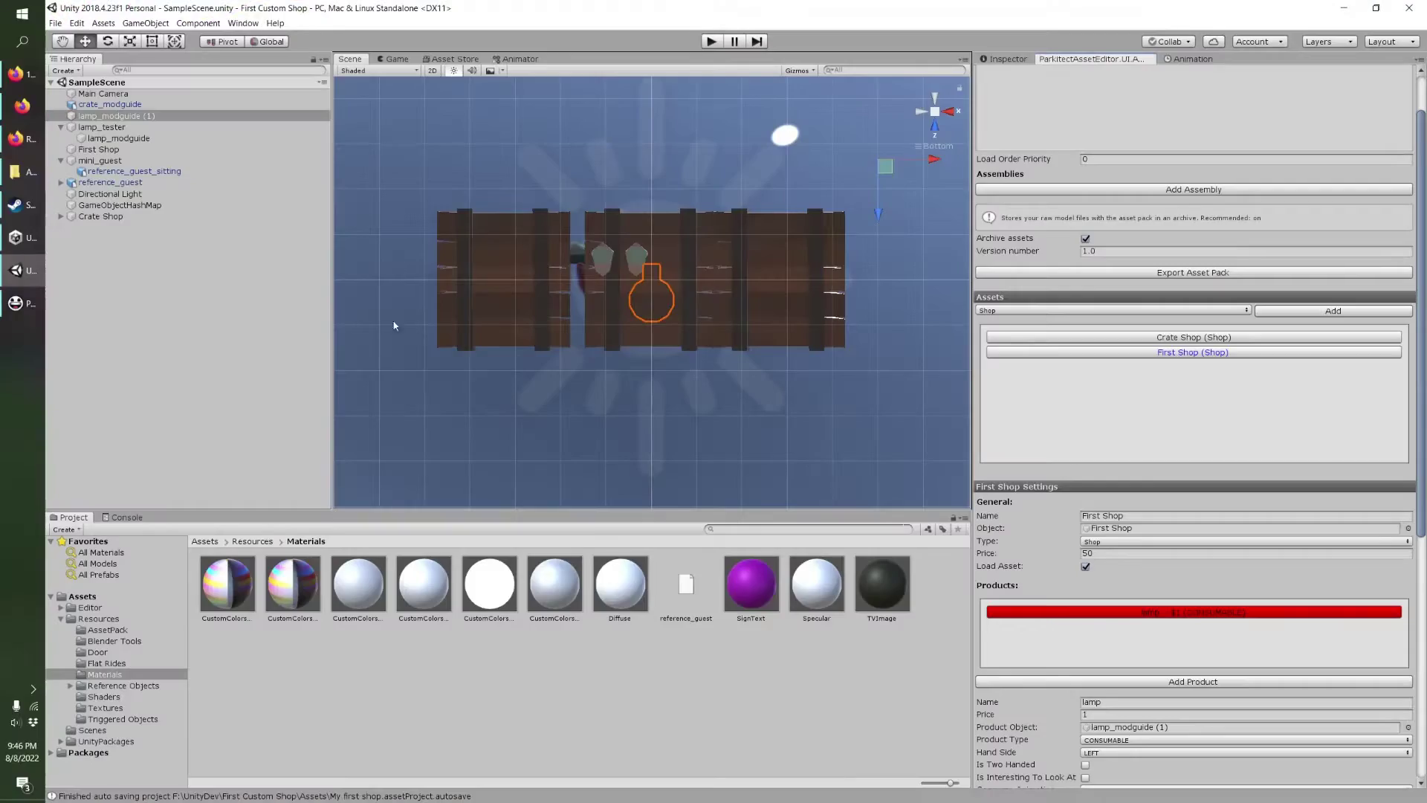
# Move lamp_modguide (1) away from the crate shop to an open spot on the ground.
pyautogui.keyDown('alt'); pyautogui.moveTo(617, 153); pyautogui.dragTo(488, 500); pyautogui.keyUp('alt')
pyautogui.keyDown('alt'); pyautogui.moveTo(631, 231); pyautogui.dragTo(507, 488); pyautogui.keyUp('alt')
pyautogui.scroll(-10, 507, 487)
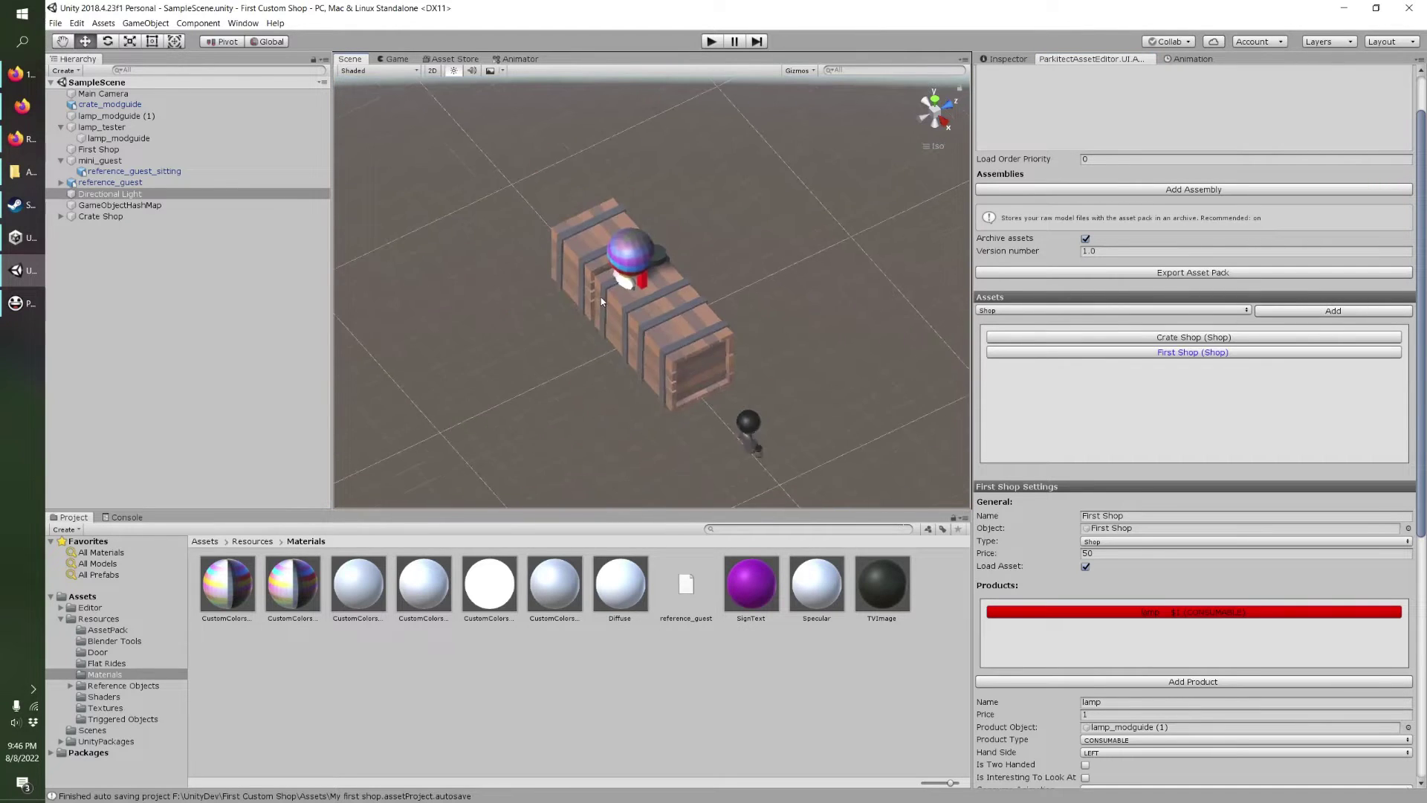
pyautogui.click(104, 139)
pyautogui.click(108, 129)
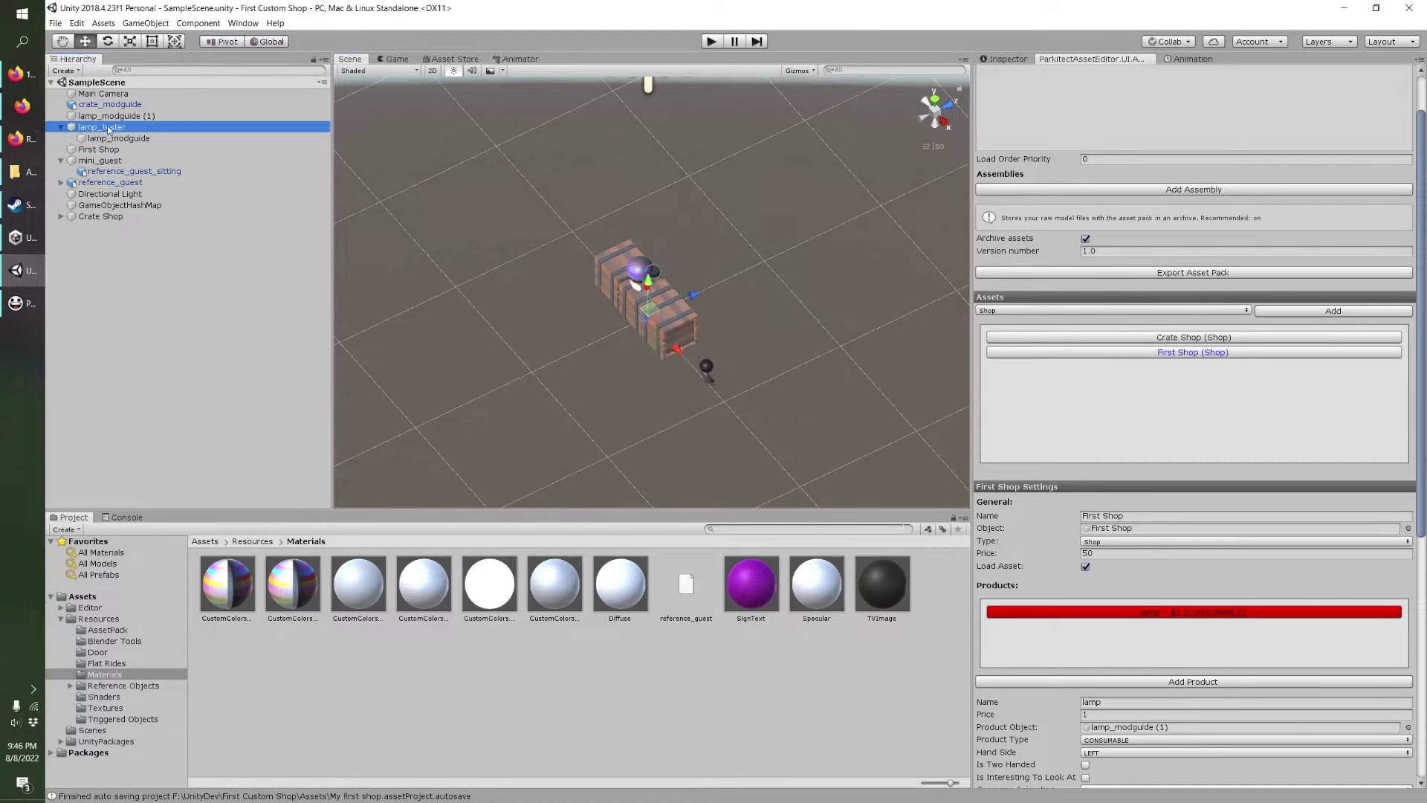
pyautogui.click(112, 117)
pyautogui.scroll(-4, 738, 315)
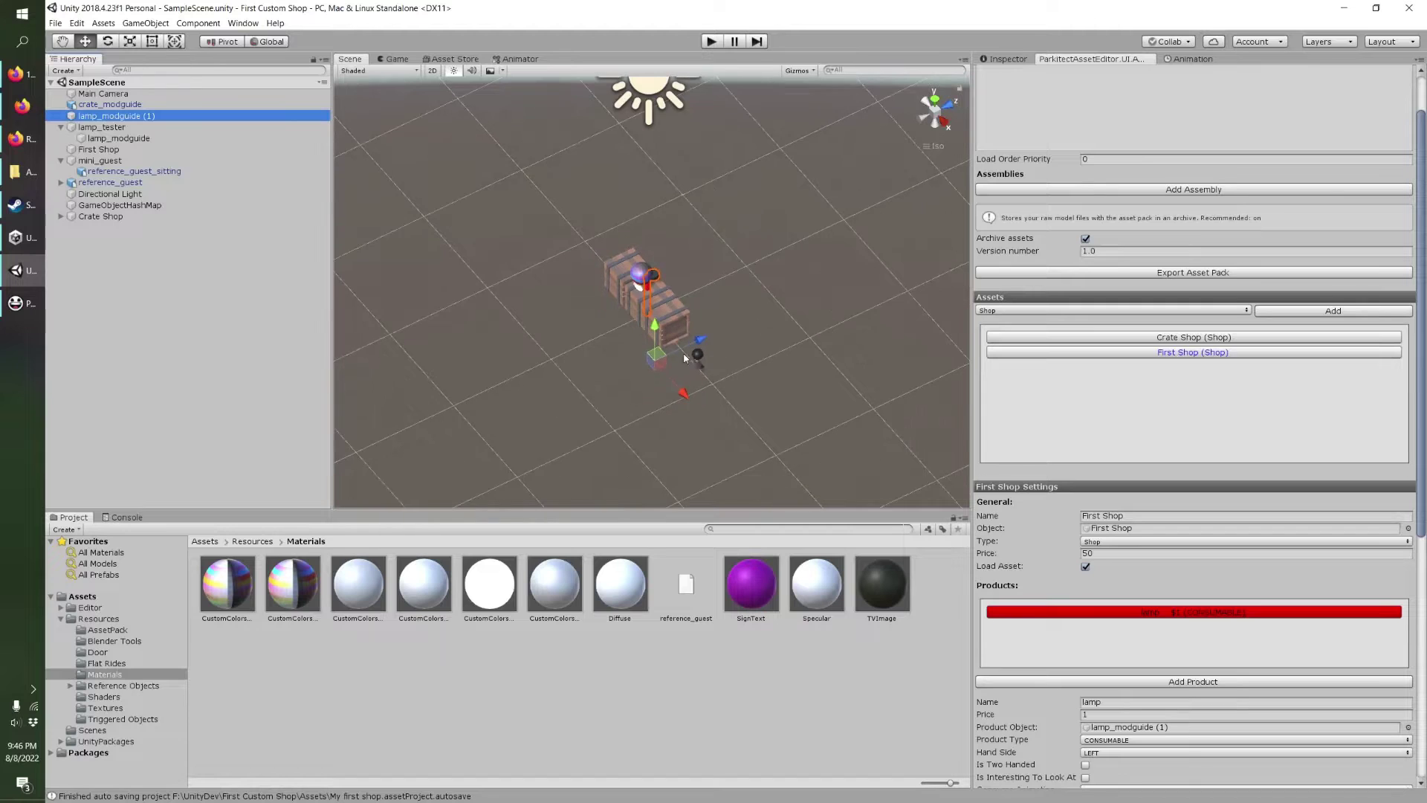
pyautogui.moveTo(639, 386); pyautogui.dragTo(604, 325, button='middle')
pyautogui.moveTo(624, 303); pyautogui.dragTo(624, 303)
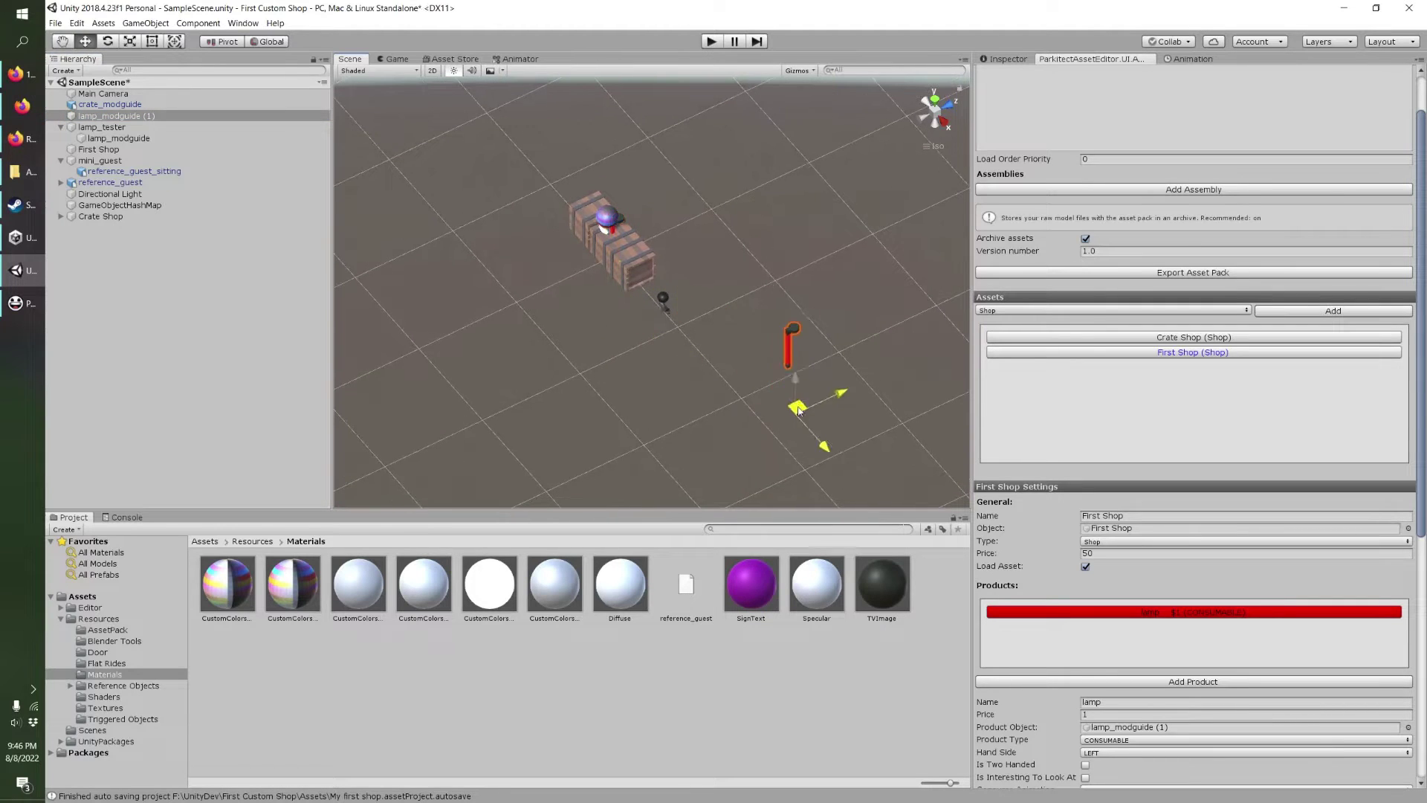
# Examine from above and from the sides how the moved lamp_modguide (1) sits relative to its pivot.
pyautogui.moveTo(798, 411); pyautogui.dragTo(612, 565, button='right')
pyautogui.moveTo(615, 456); pyautogui.dragTo(621, 284, button='middle')
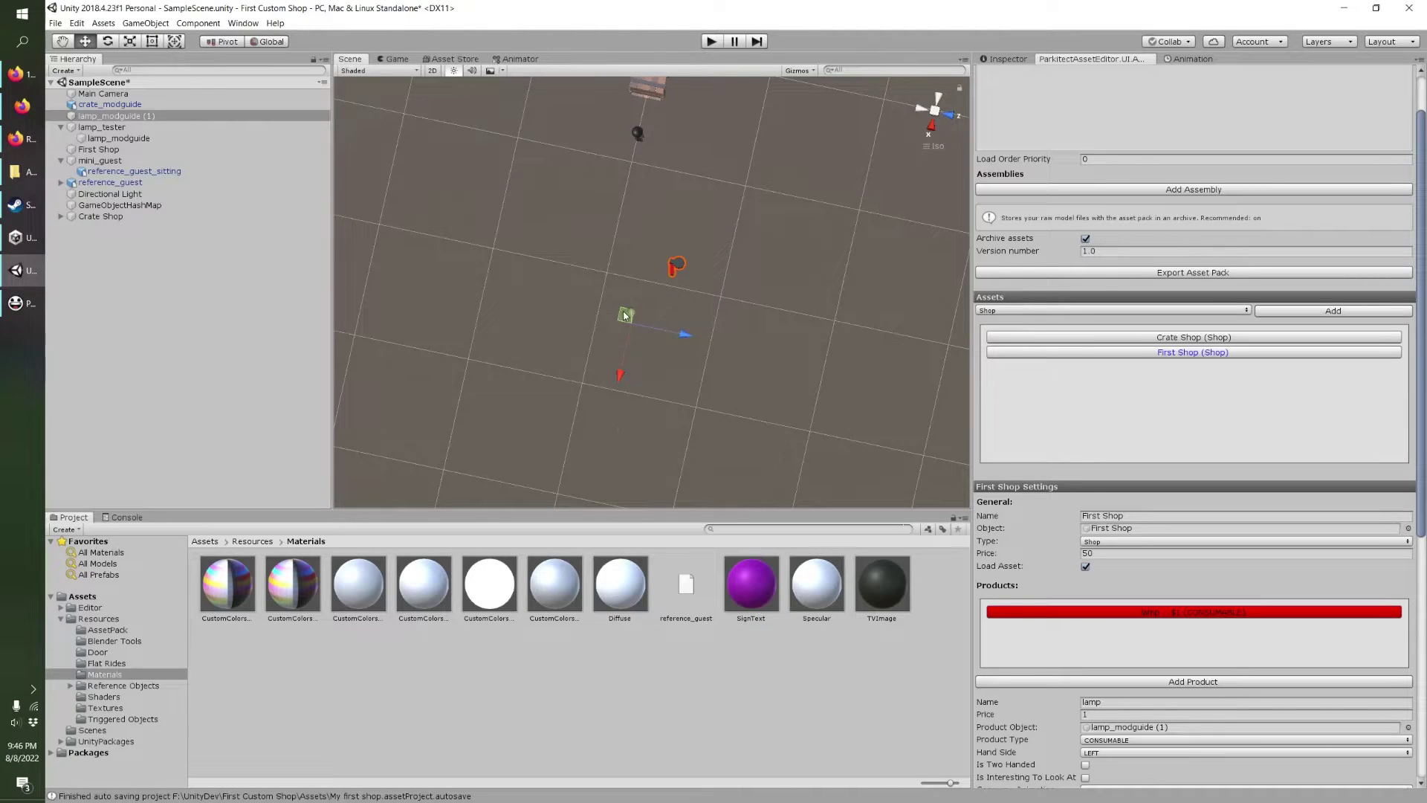
pyautogui.click(941, 113)
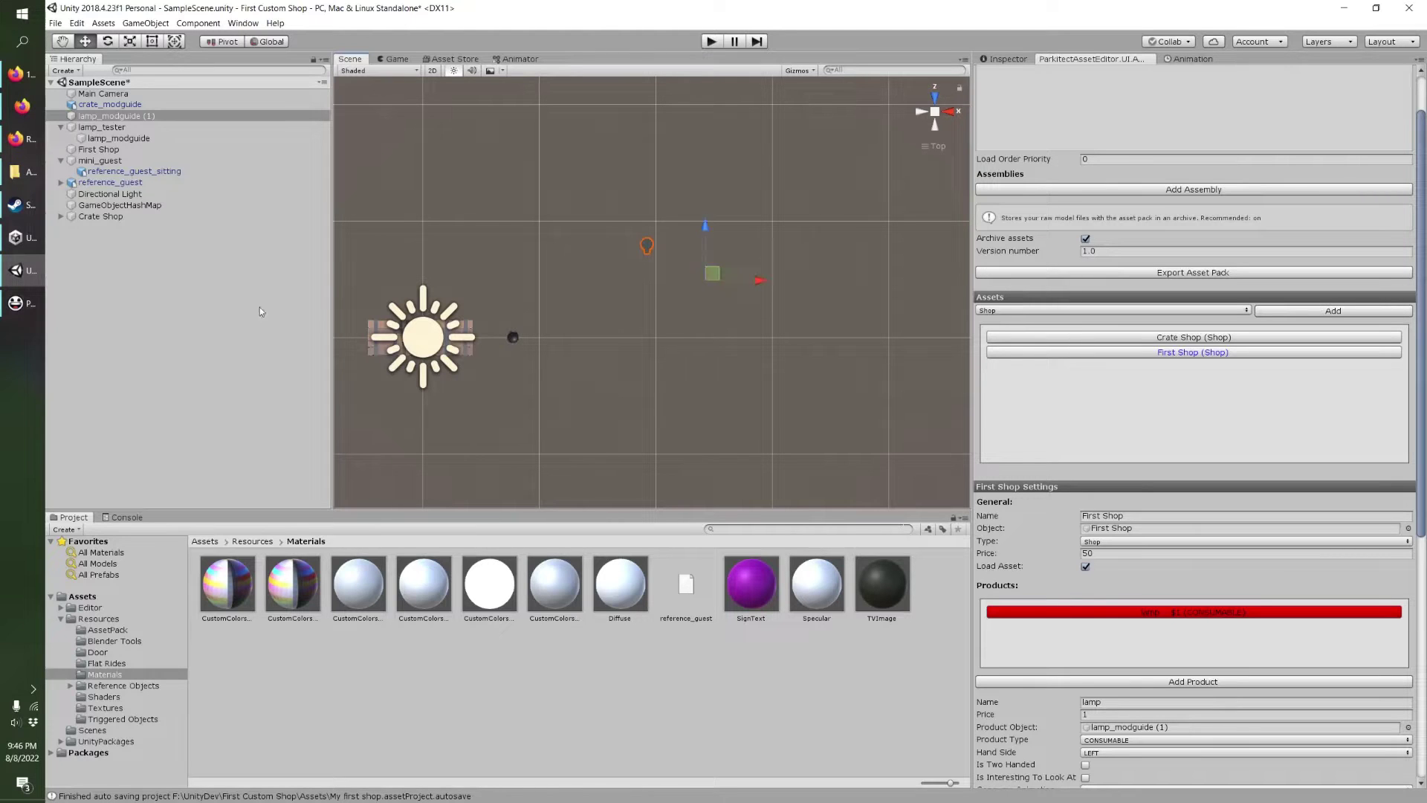
pyautogui.scroll(-5, 636, 313)
pyautogui.moveTo(611, 335); pyautogui.dragTo(723, 379, button='middle')
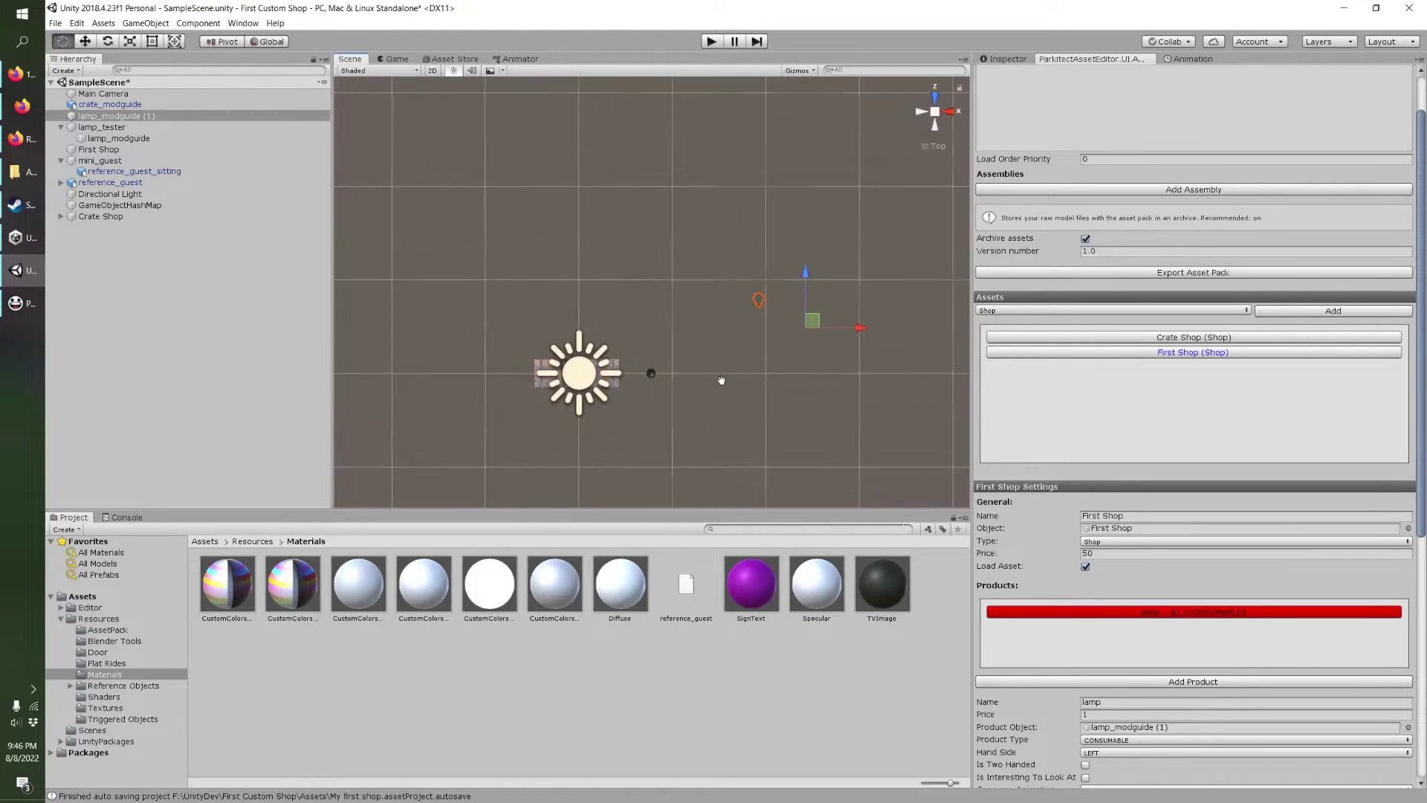
pyautogui.moveTo(639, 379); pyautogui.dragTo(335, 134, button='right')
pyautogui.moveTo(519, 186); pyautogui.dragTo(629, 288, button='middle')
pyautogui.scroll(3, 629, 288)
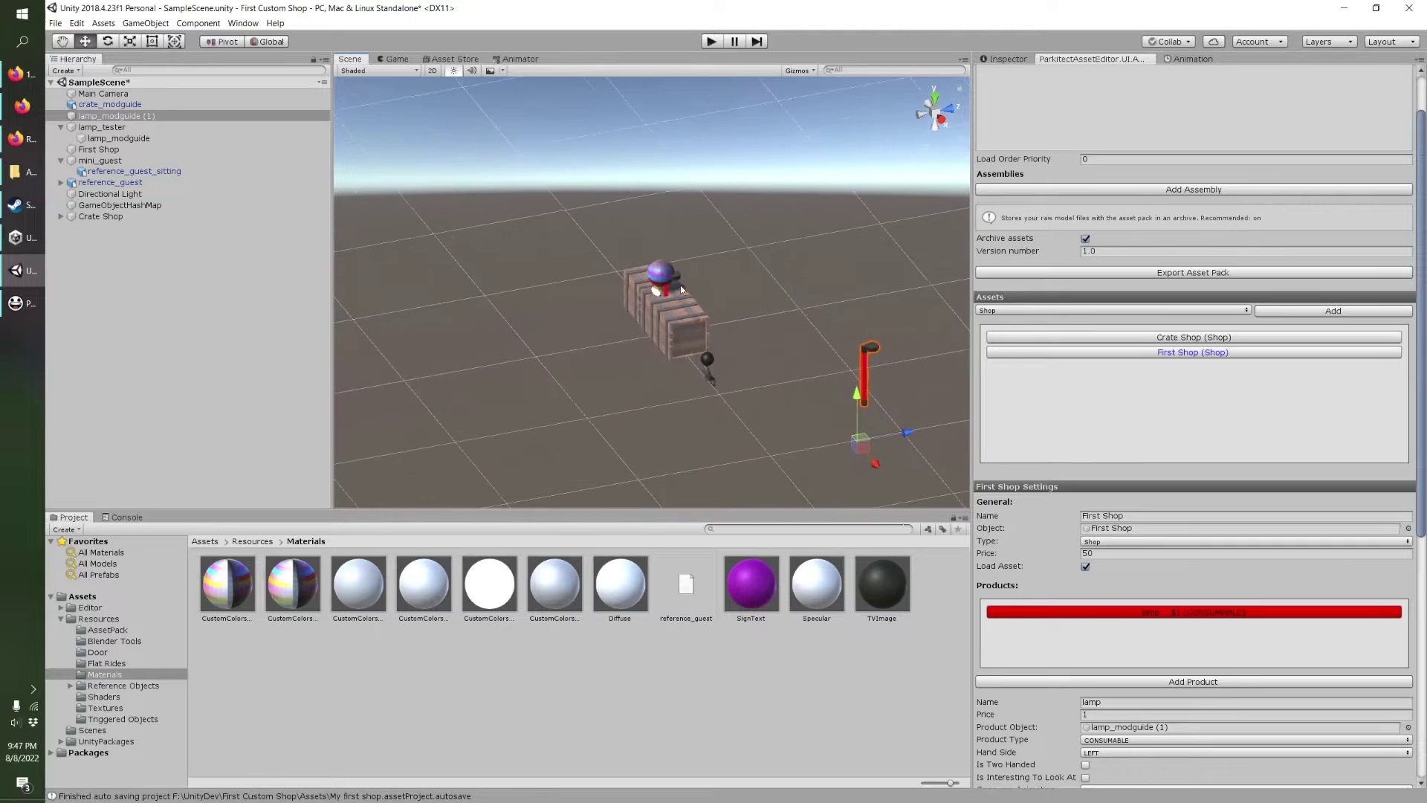
pyautogui.keyDown('alt'); pyautogui.moveTo(630, 289); pyautogui.dragTo(416, 316); pyautogui.keyUp('alt')
pyautogui.keyDown('alt'); pyautogui.moveTo(657, 402); pyautogui.dragTo(544, 361); pyautogui.keyUp('alt')
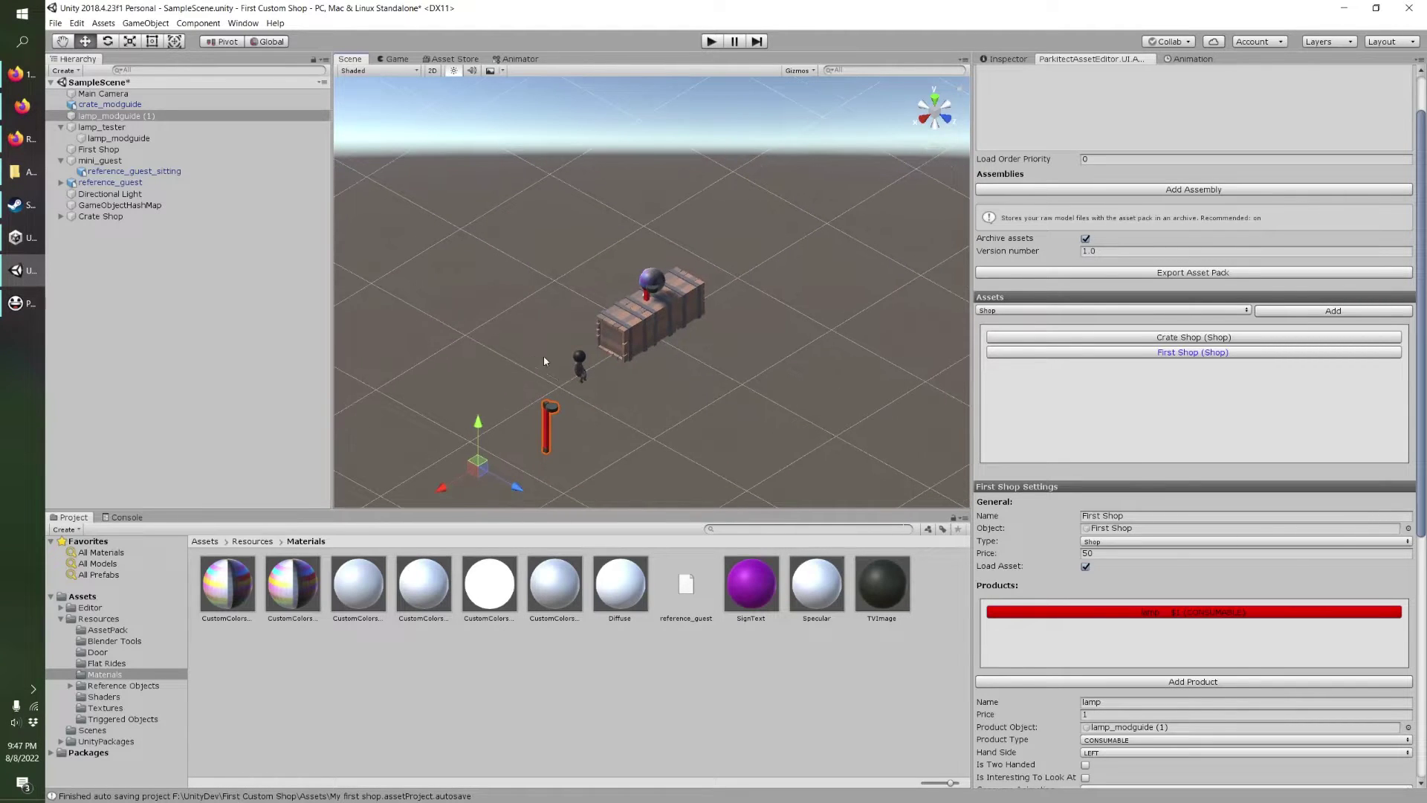
pyautogui.moveTo(657, 352); pyautogui.dragTo(673, 322, button='middle')
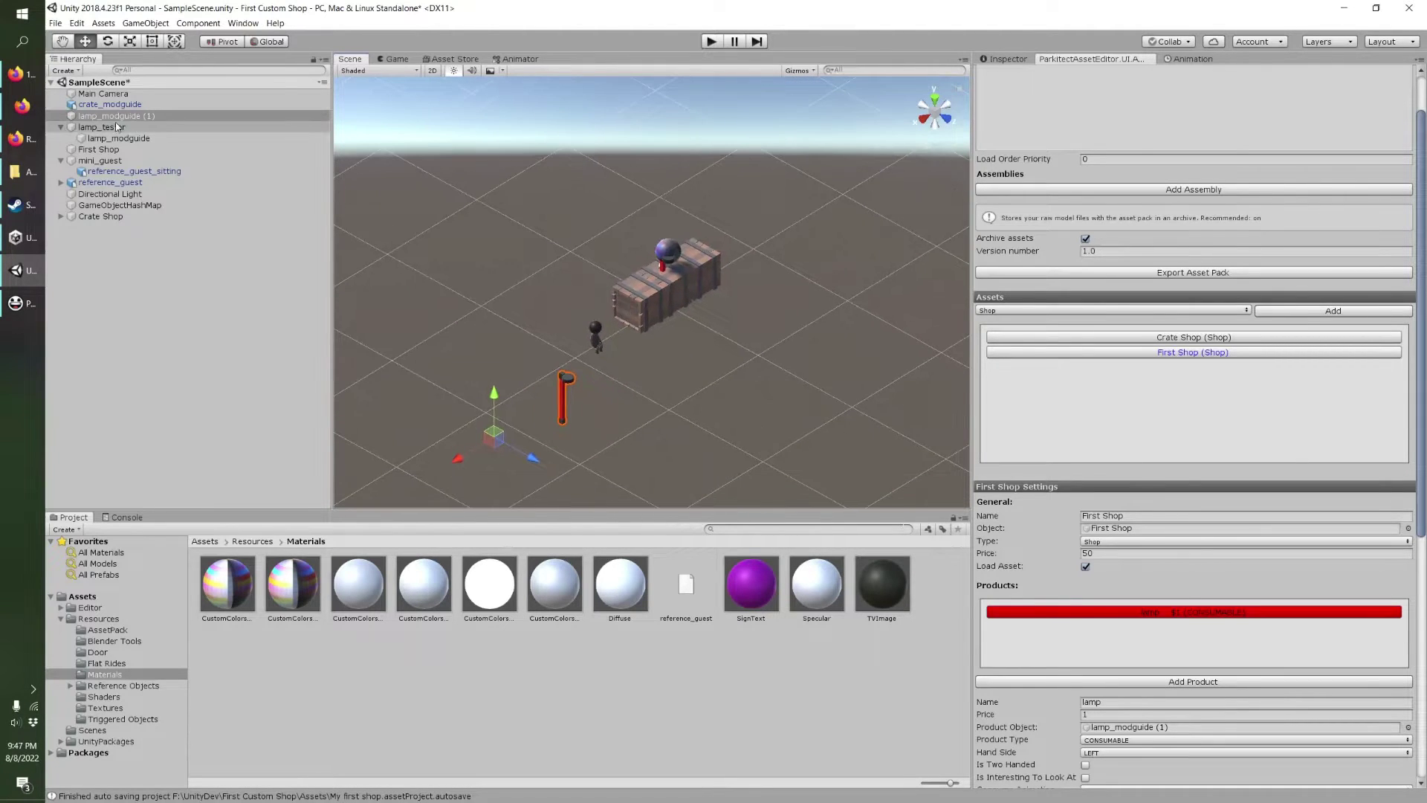
pyautogui.scroll(4, 673, 276)
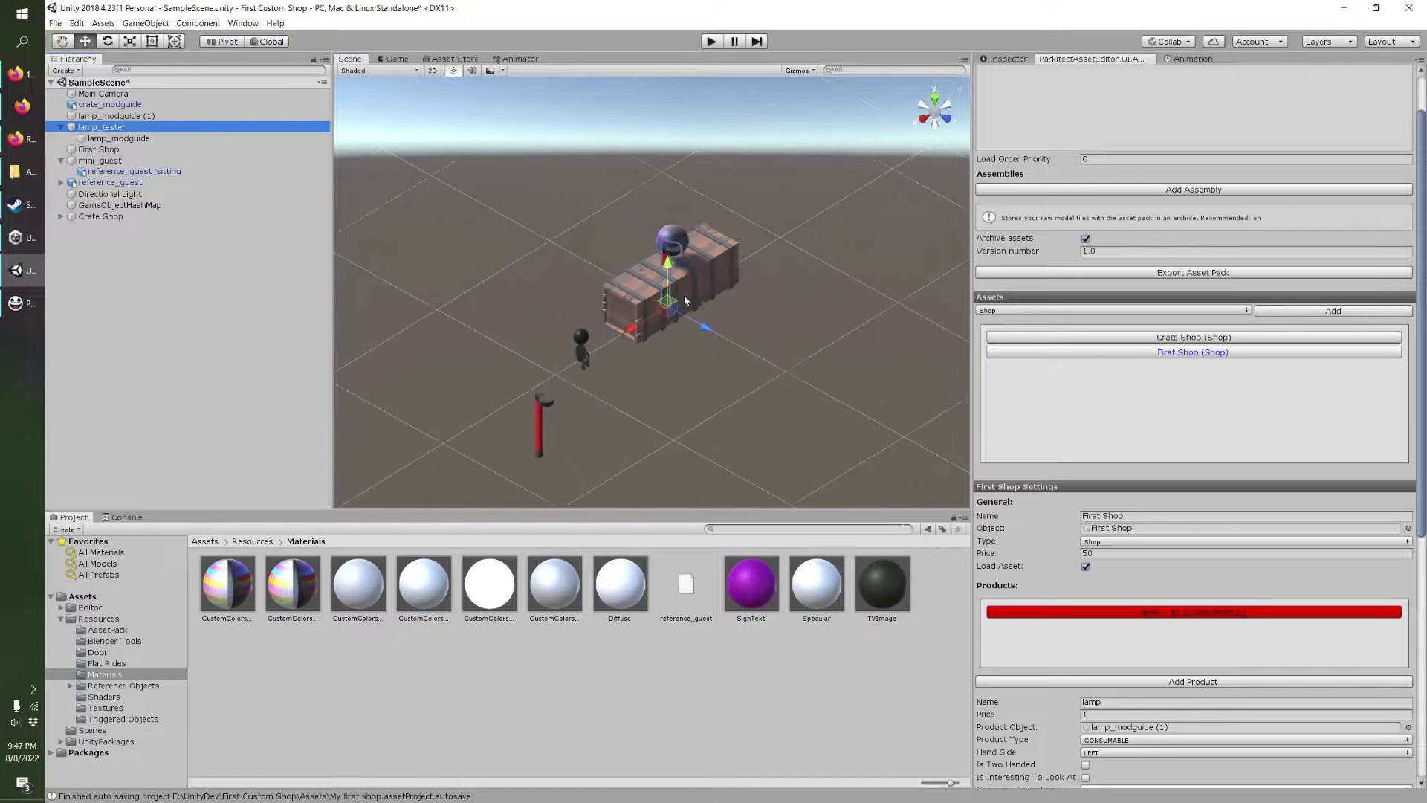
# Create a new empty object at the root of the scene.
pyautogui.click(99, 138)
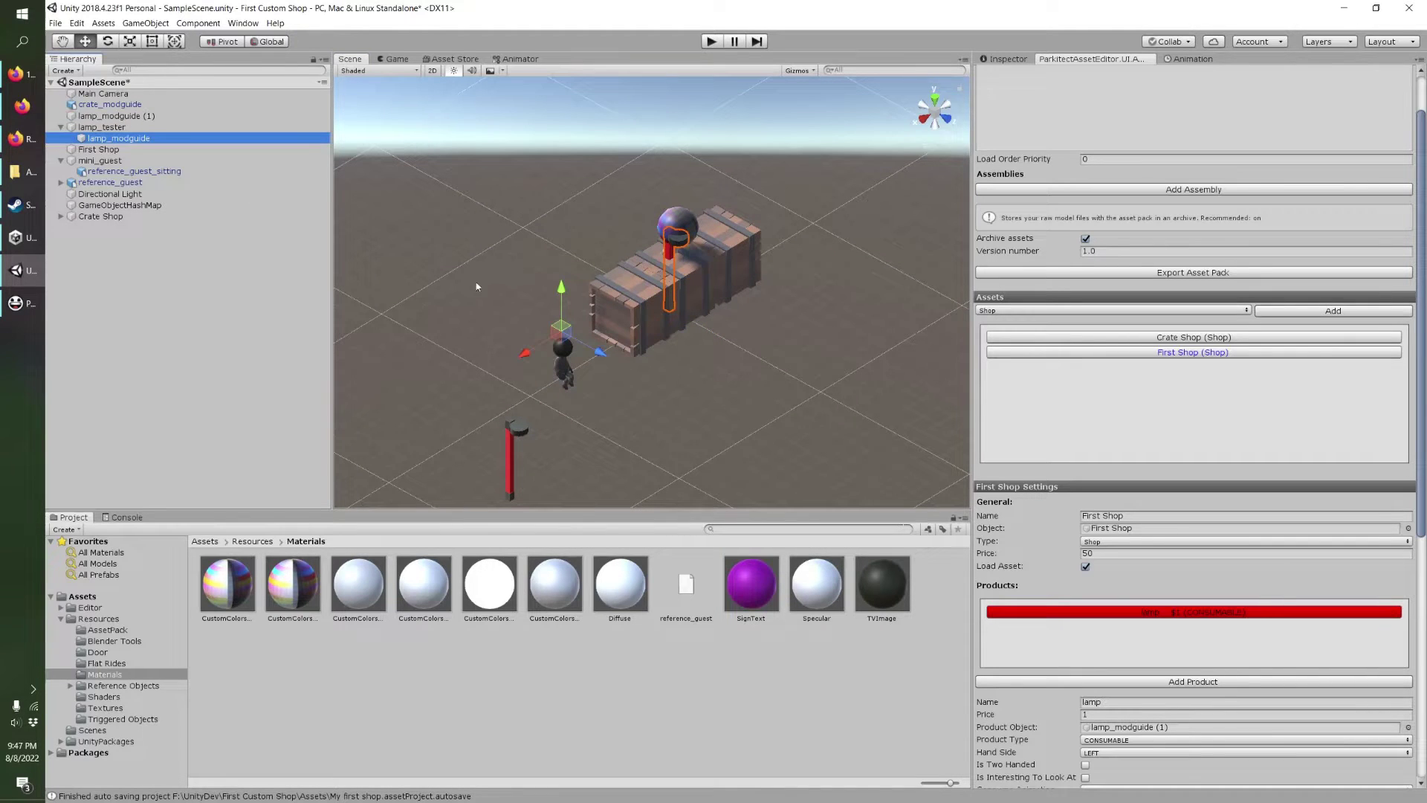
pyautogui.click(101, 127)
pyautogui.rightClick(125, 311)
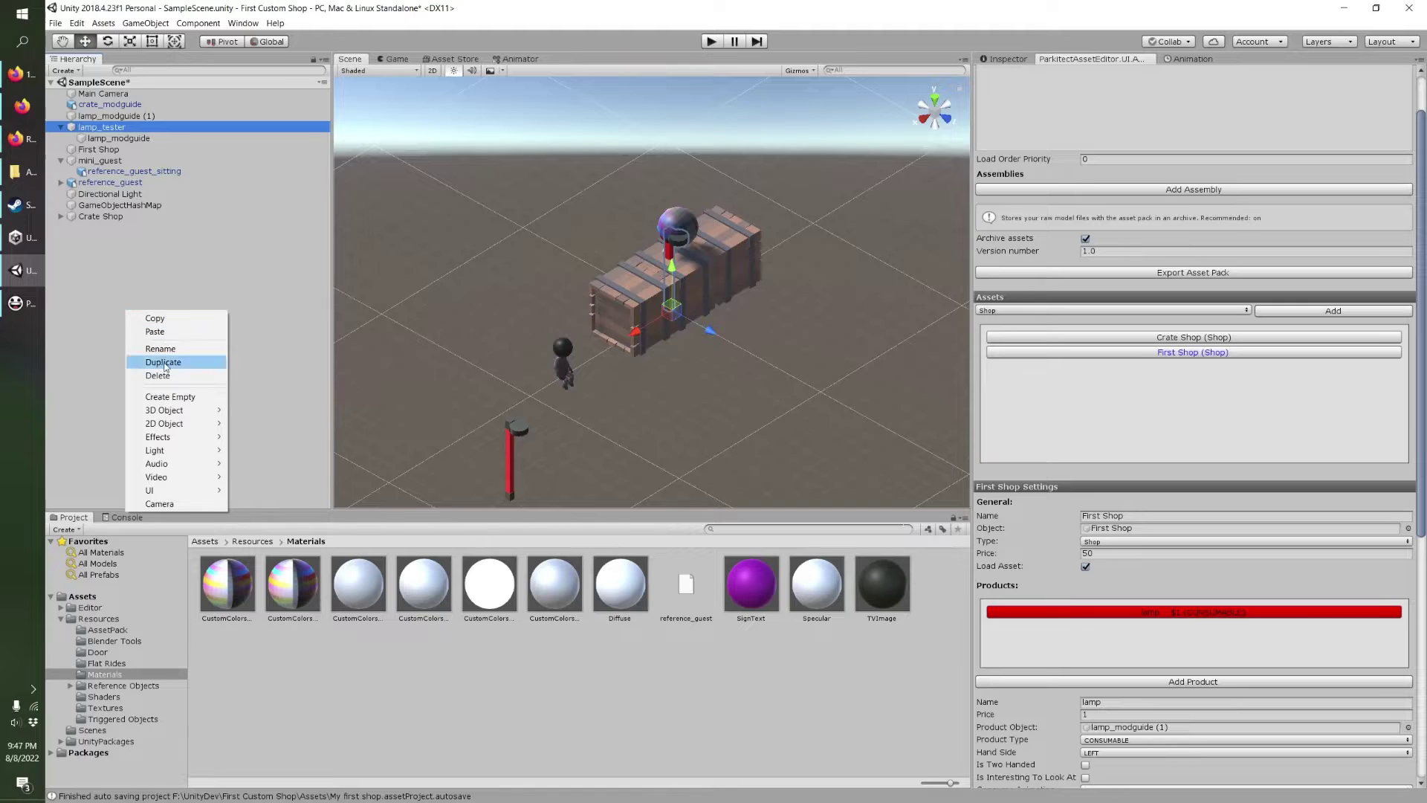
pyautogui.click(158, 396)
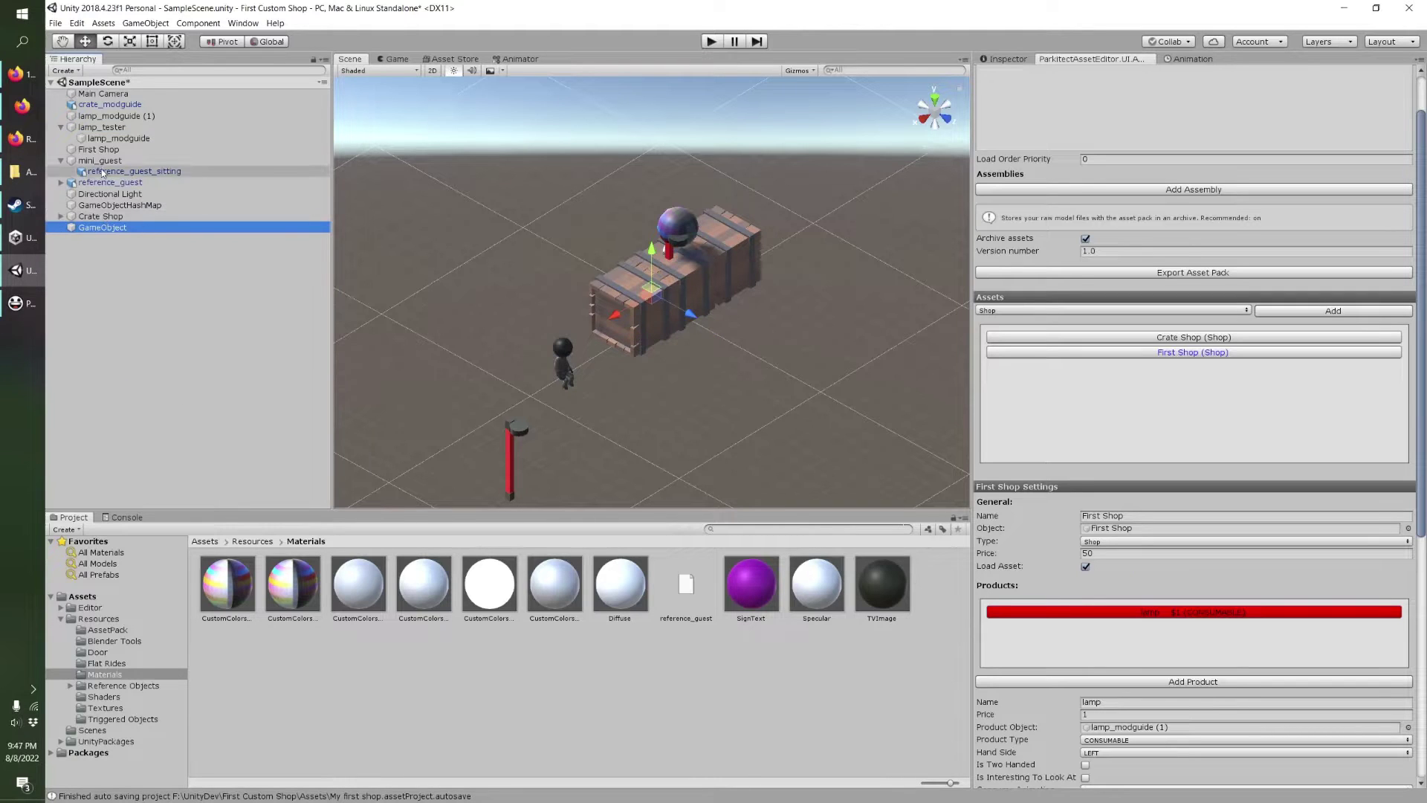
# Take lamp_modguide out of lamp_tester and make it a child of lamp_tester again.
pyautogui.click(147, 128)
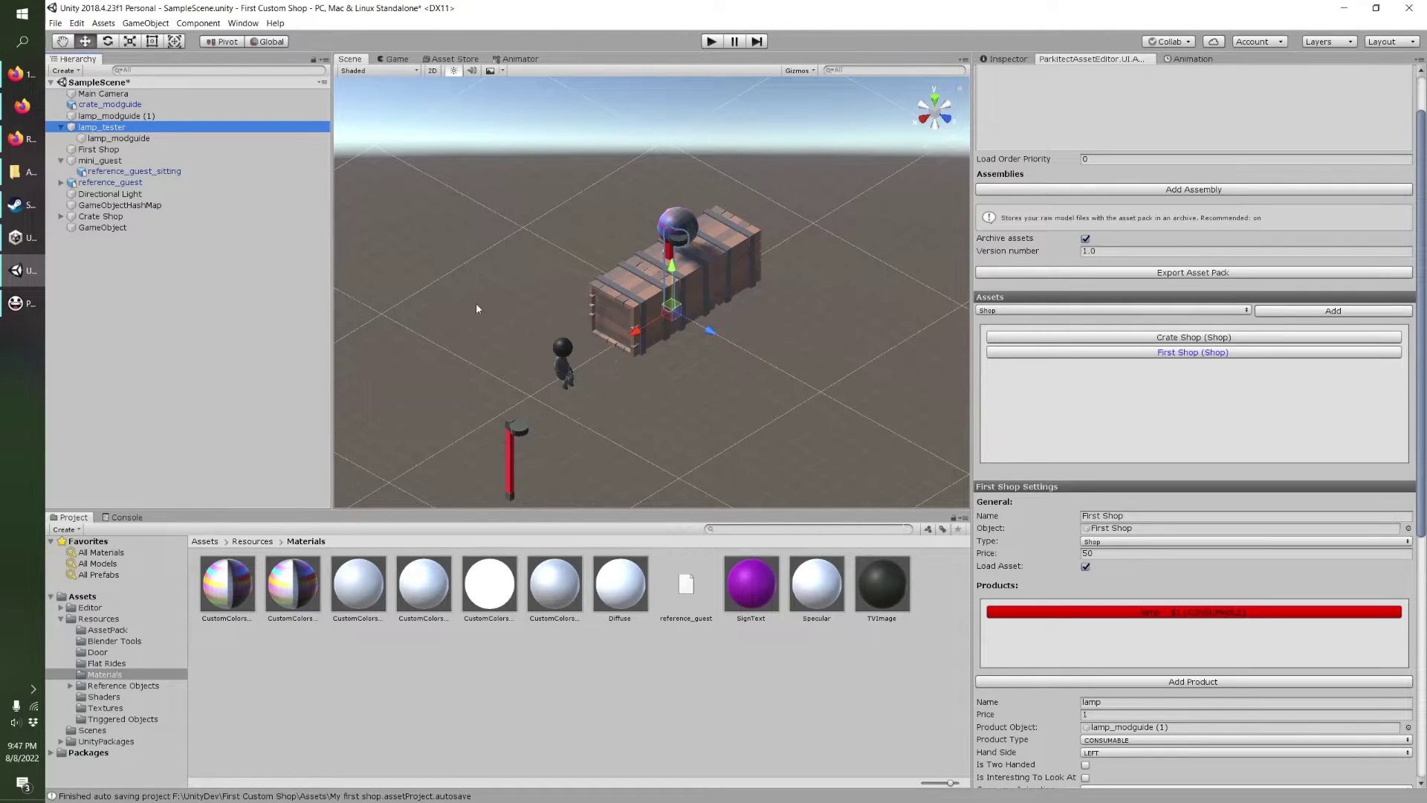
pyautogui.moveTo(119, 138); pyautogui.dragTo(93, 233)
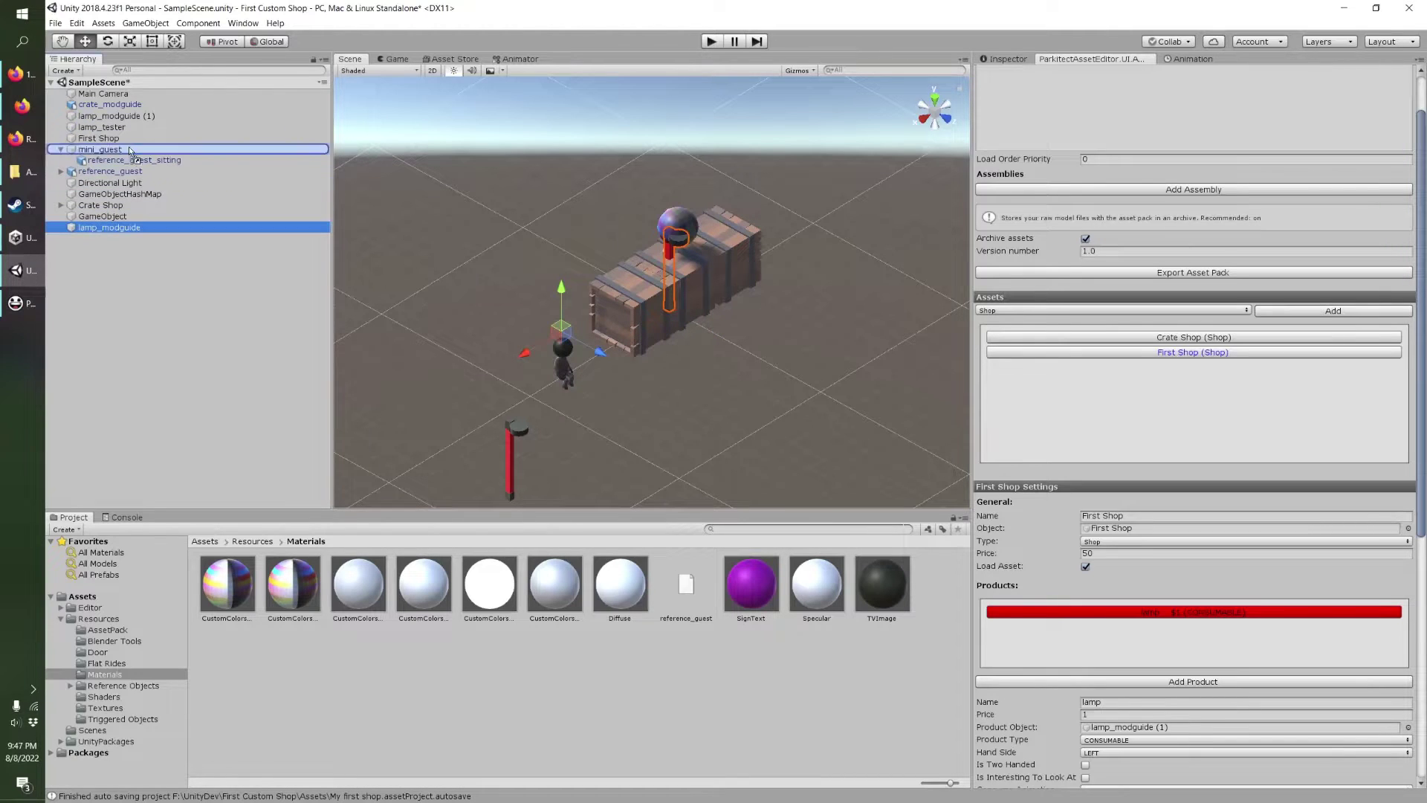
pyautogui.moveTo(130, 151); pyautogui.dragTo(102, 133)
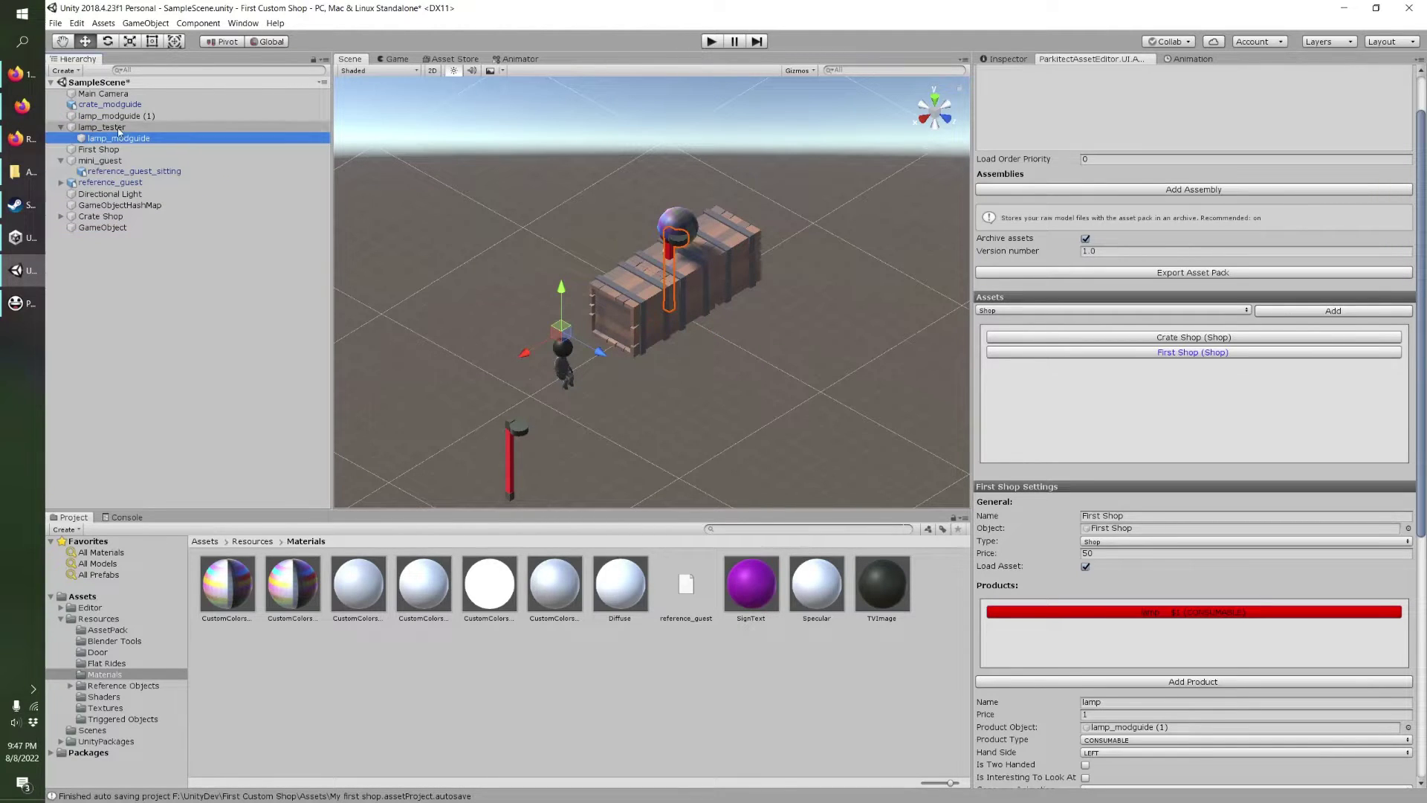
# Compare the pivots of lamp_tester and its child lamp_modguide from several angles, and check the child's transform values.
pyautogui.click(118, 130)
pyautogui.keyDown('alt'); pyautogui.moveTo(651, 201); pyautogui.dragTo(837, 323); pyautogui.keyUp('alt')
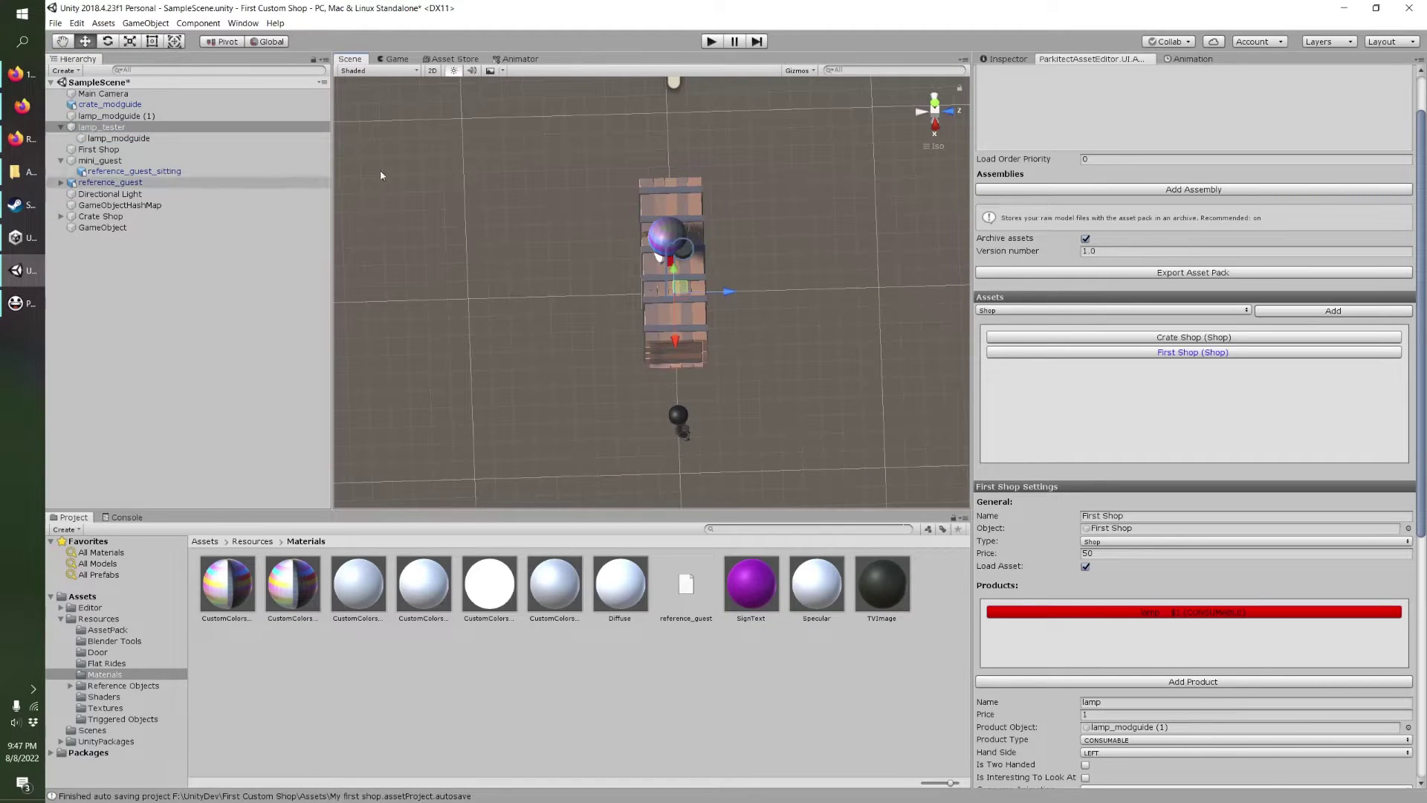
pyautogui.click(138, 140)
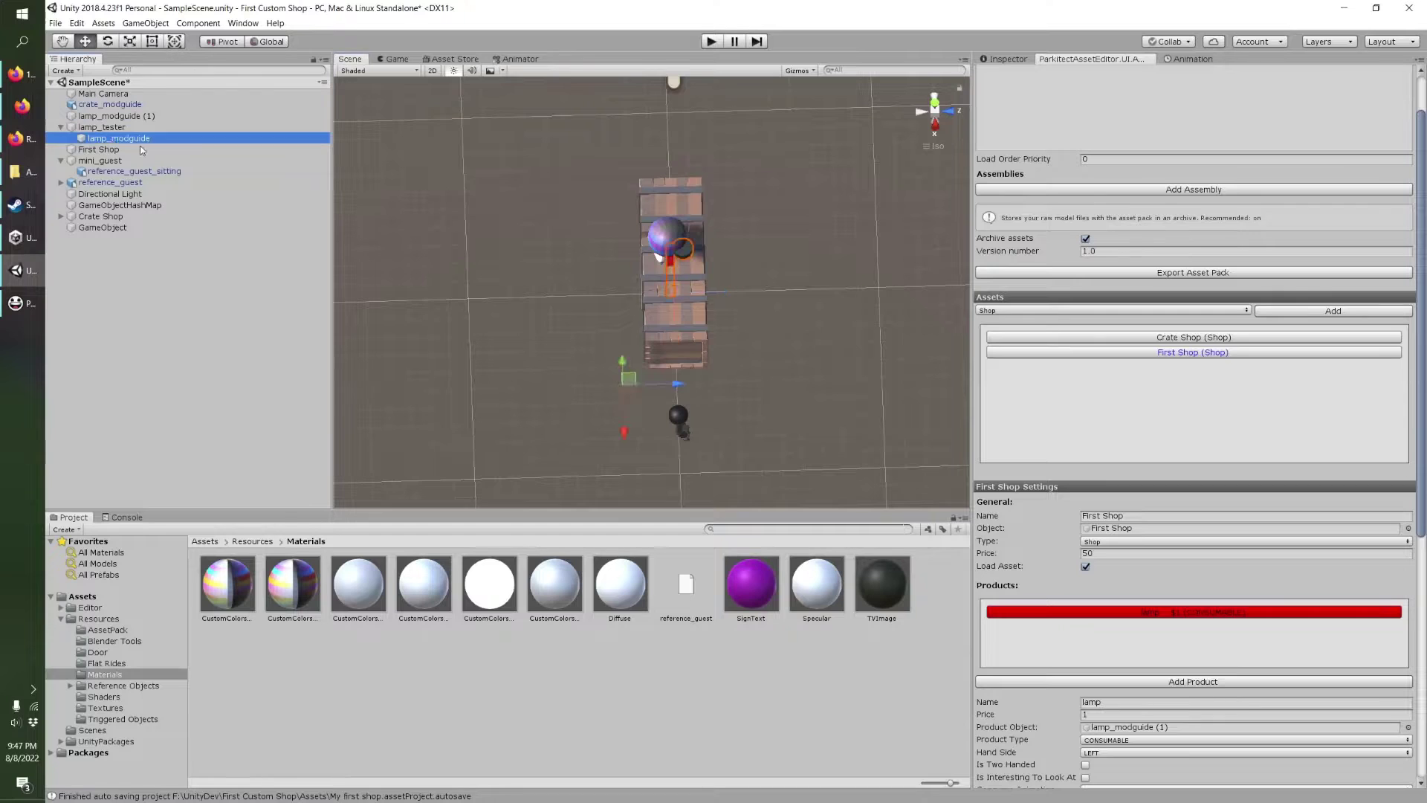
pyautogui.keyDown('alt'); pyautogui.moveTo(673, 267); pyautogui.dragTo(418, 357); pyautogui.keyUp('alt')
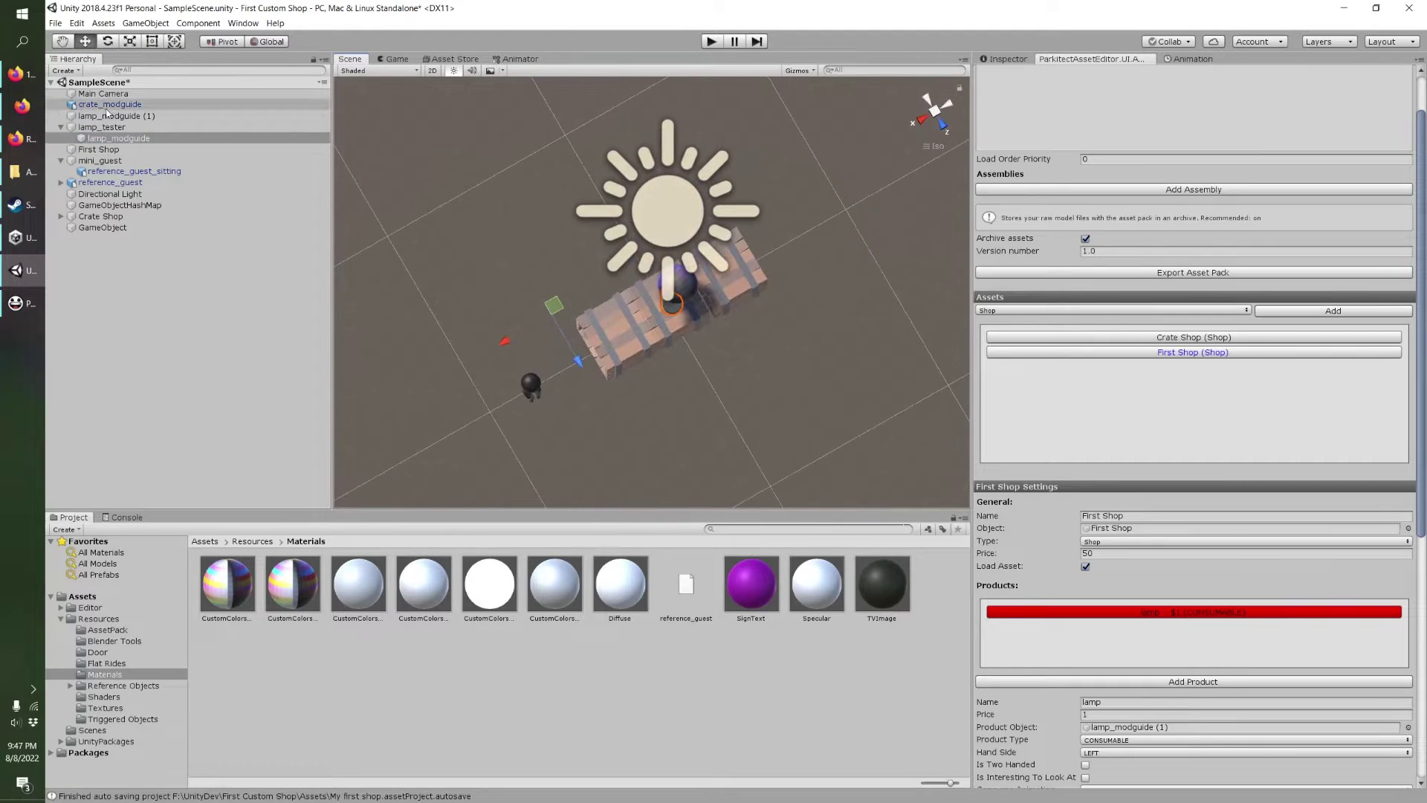
pyautogui.click(97, 128)
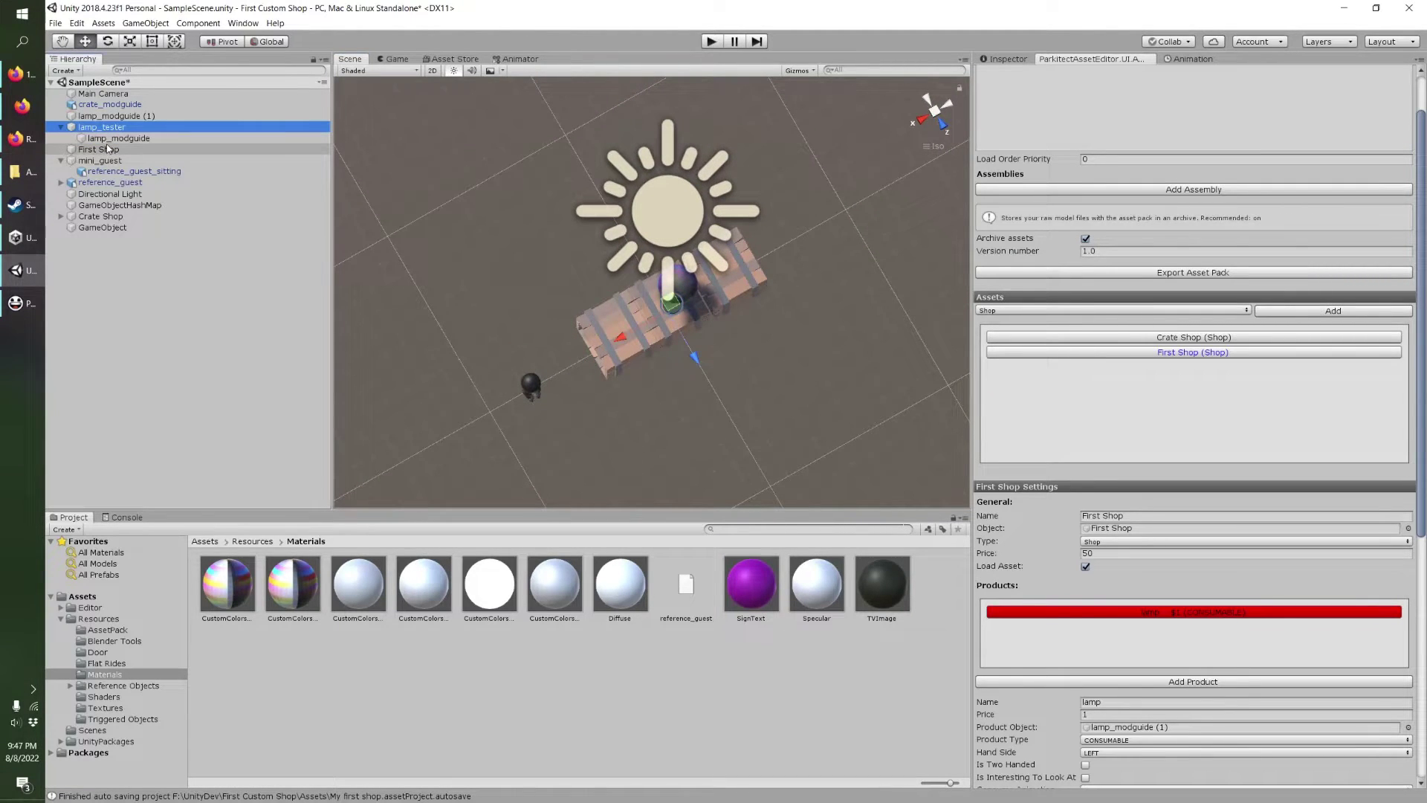
pyautogui.click(108, 149)
pyautogui.click(101, 139)
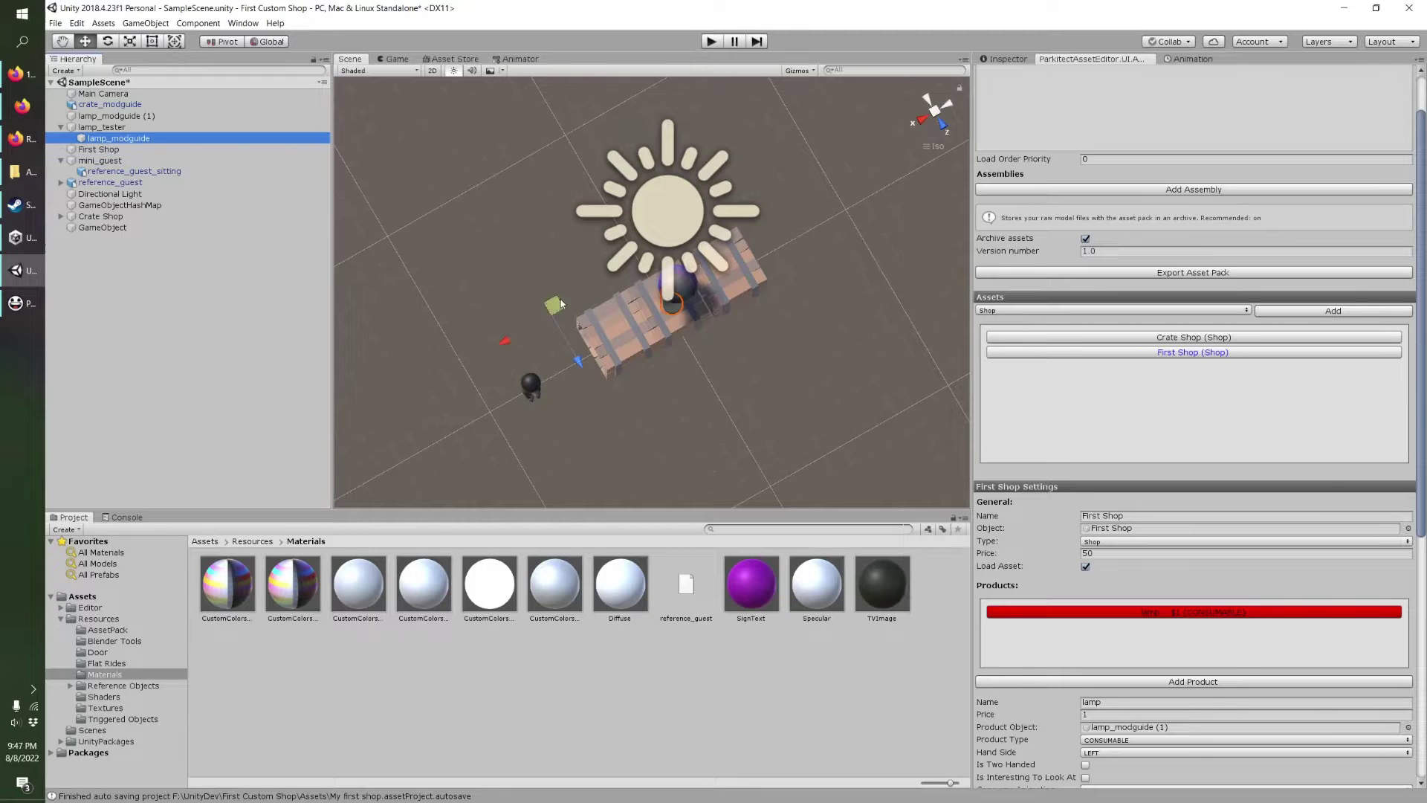
pyautogui.click(95, 128)
pyautogui.moveTo(730, 241); pyautogui.dragTo(795, 118, button='right')
pyautogui.click(113, 136)
pyautogui.click(114, 138)
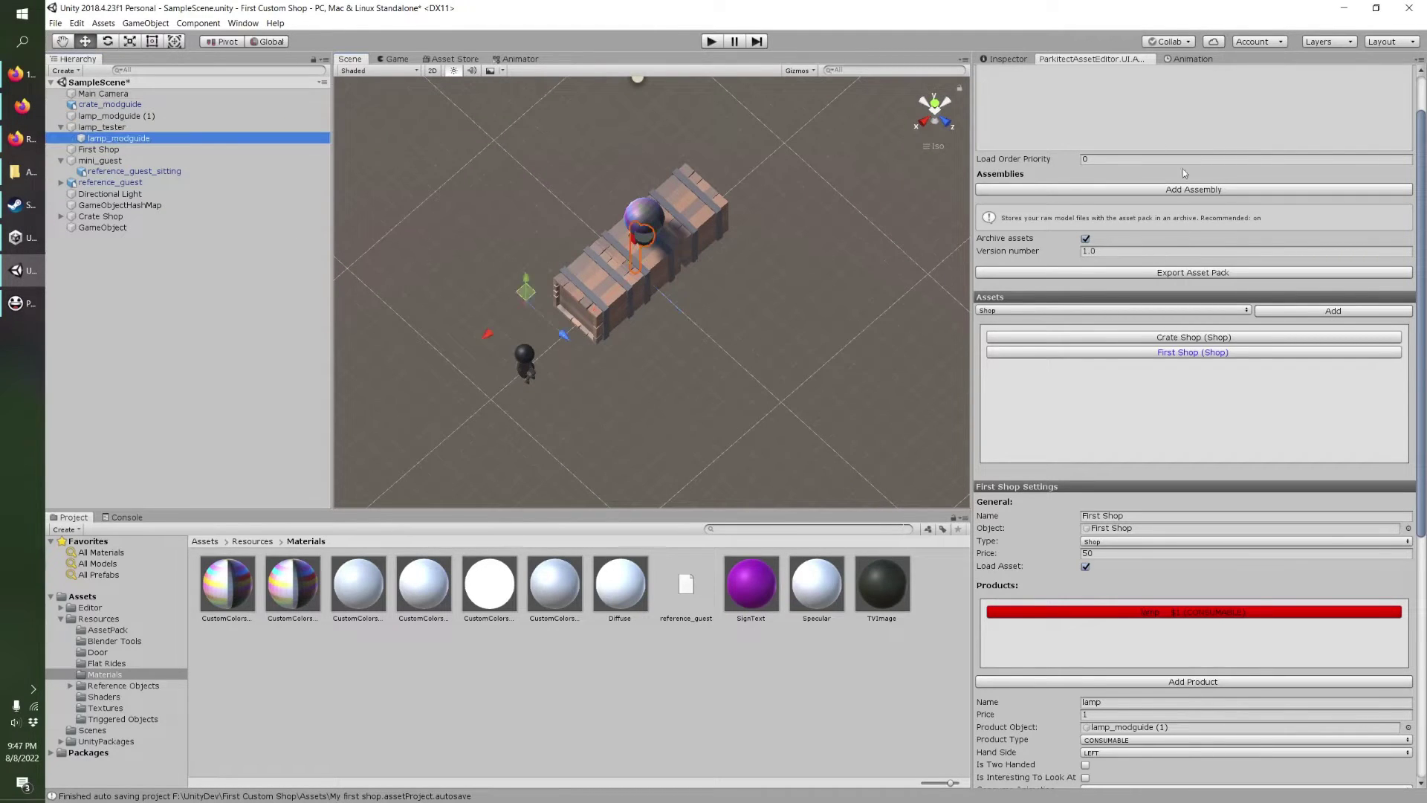
pyautogui.click(1004, 58)
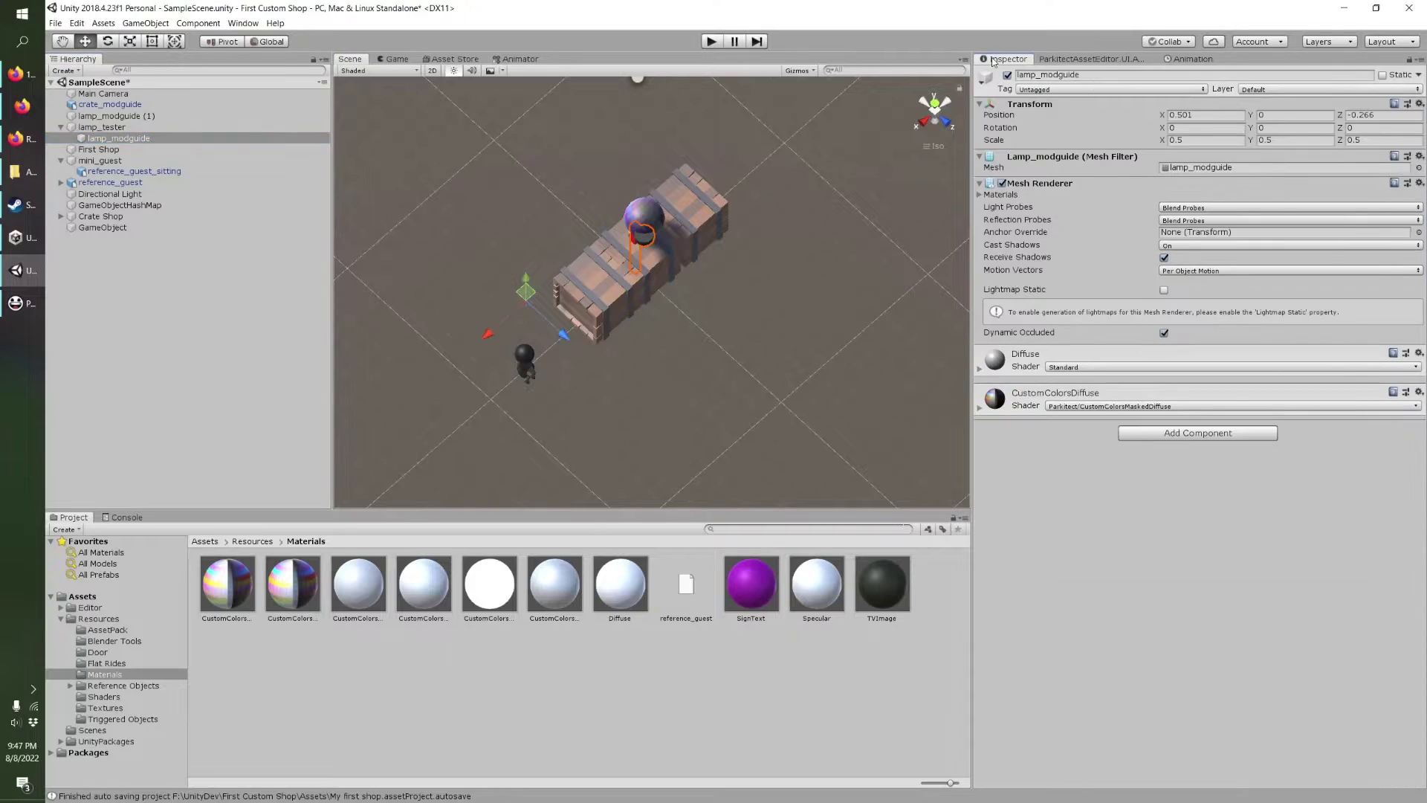
pyautogui.click(1051, 59)
pyautogui.keyDown('alt'); pyautogui.moveTo(776, 128); pyautogui.dragTo(756, 132); pyautogui.keyUp('alt')
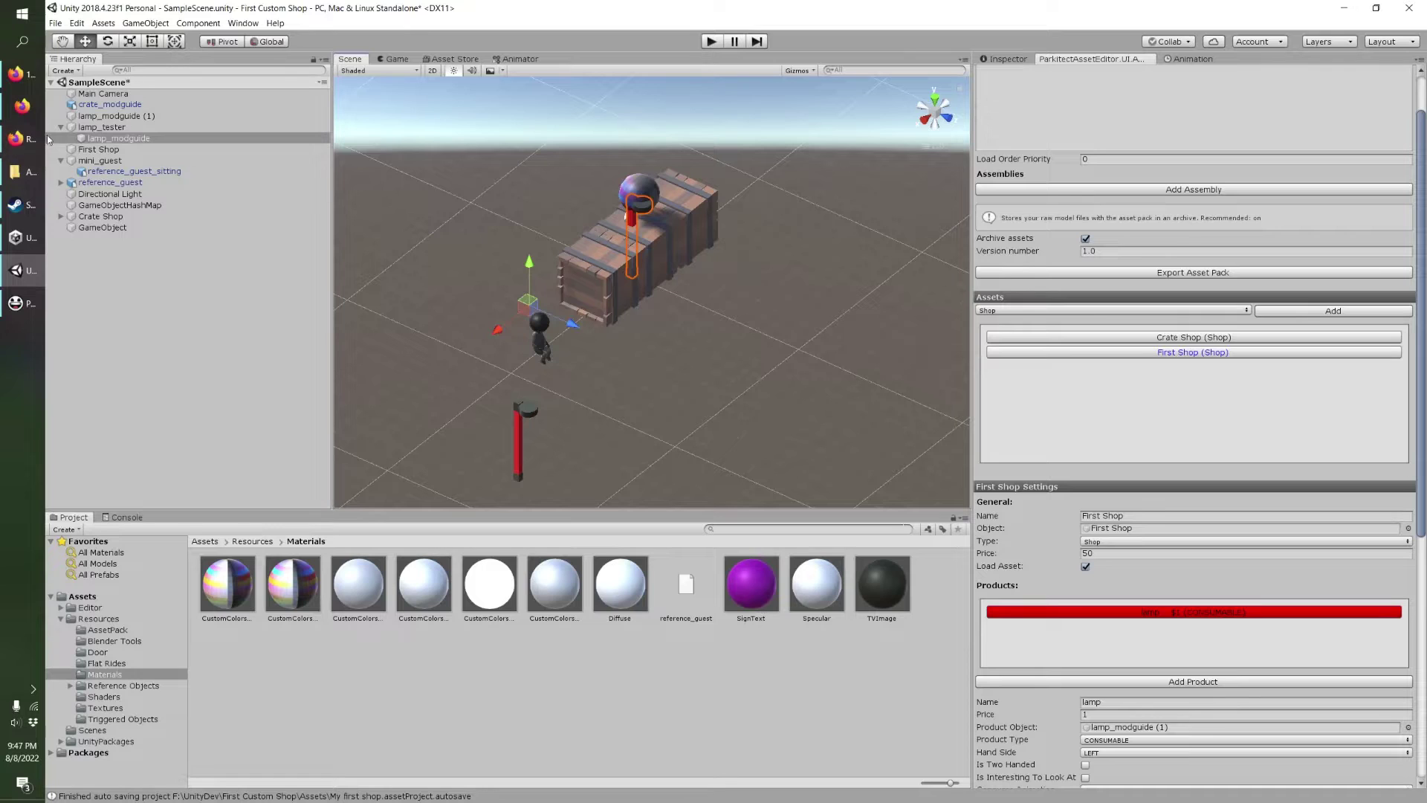
# Assign lamp_tester as both the product object and the trash object of First Shop's lamp product.
pyautogui.click(97, 127)
pyautogui.moveTo(97, 128); pyautogui.dragTo(1102, 585)
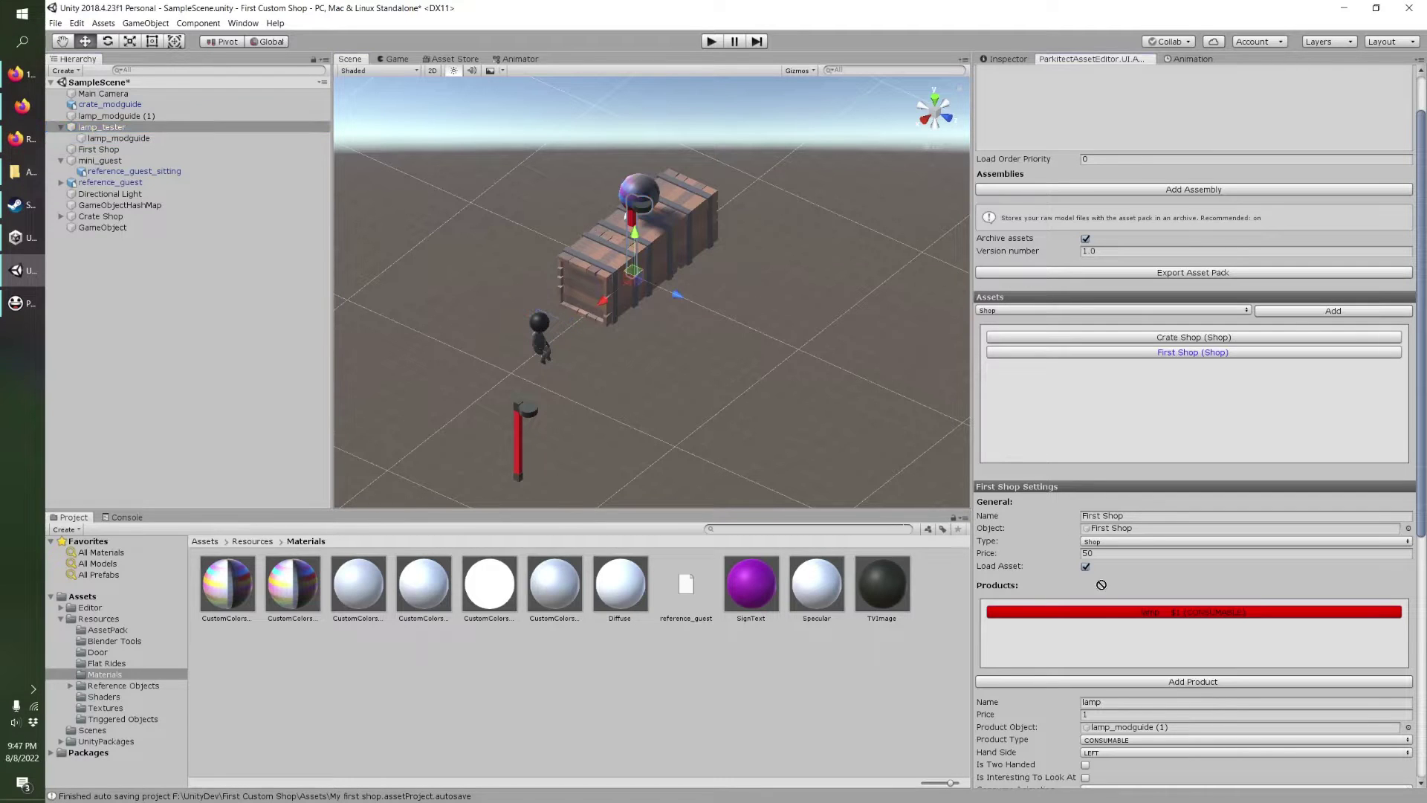
pyautogui.moveTo(1127, 733); pyautogui.dragTo(1127, 732)
pyautogui.scroll(-5, 1127, 733)
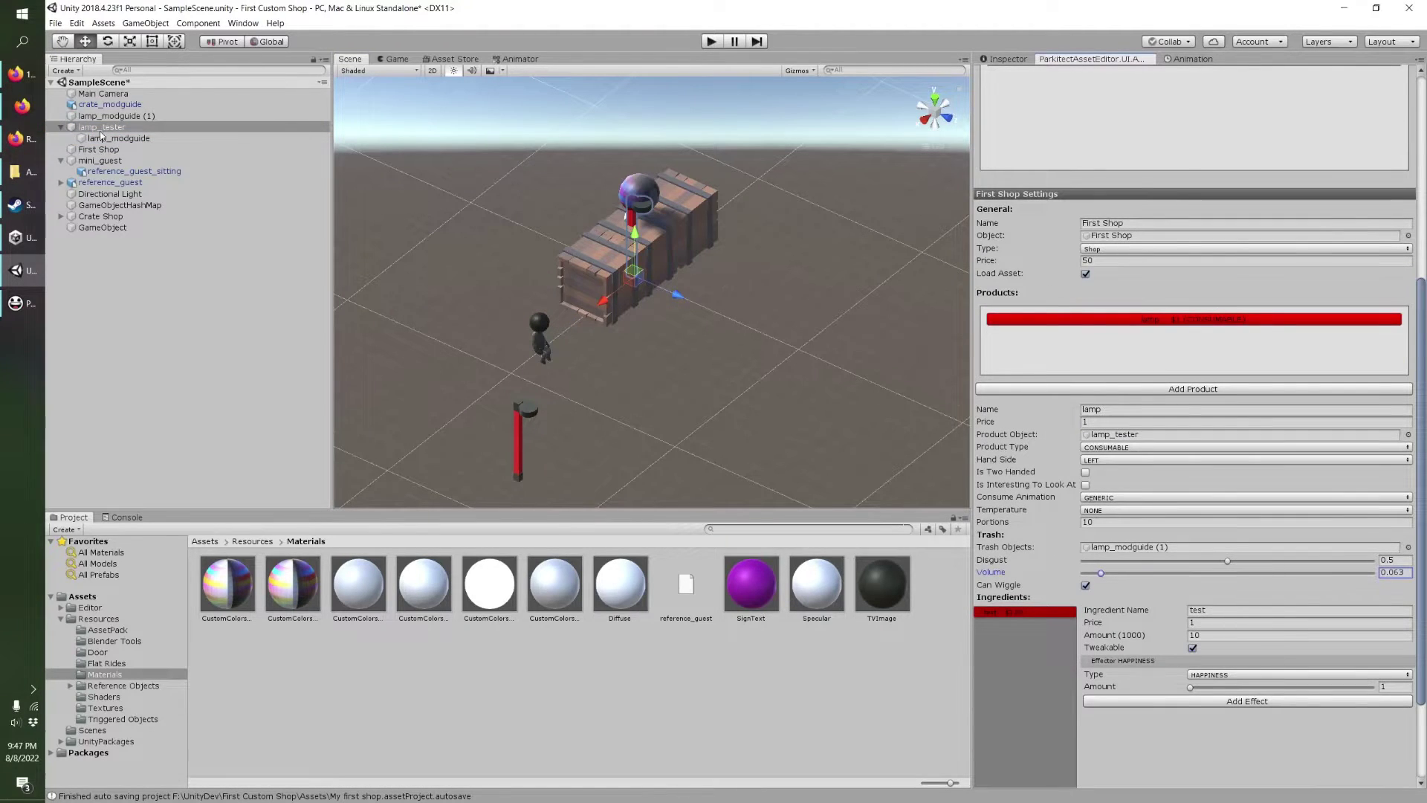
pyautogui.moveTo(102, 136); pyautogui.dragTo(1136, 550)
pyautogui.scroll(2, 1137, 480)
pyautogui.click(1149, 473)
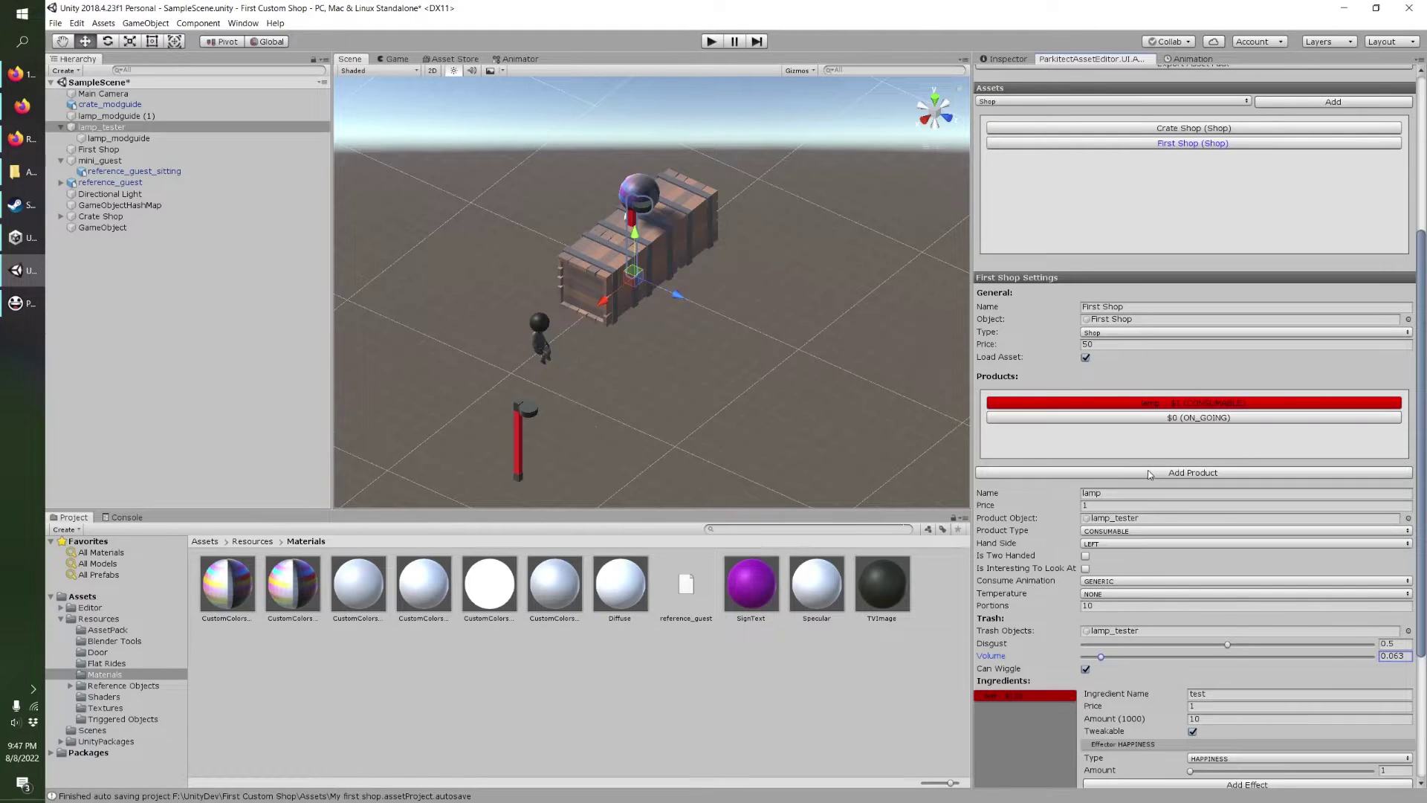
pyautogui.click(1152, 421)
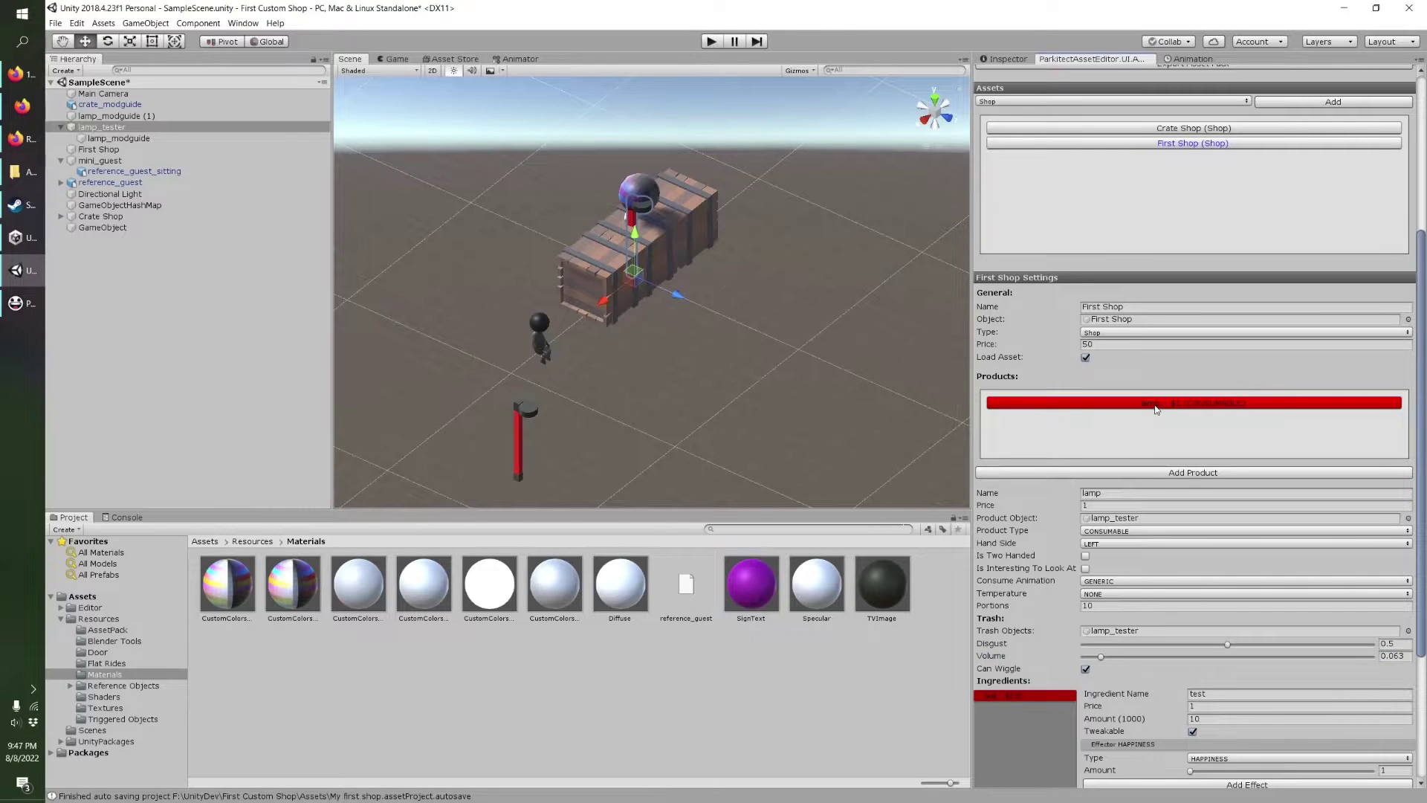
pyautogui.click(1157, 408)
# Locate the lamp product's assigned trash object in the scene, and export the asset pack.
pyautogui.click(1195, 631)
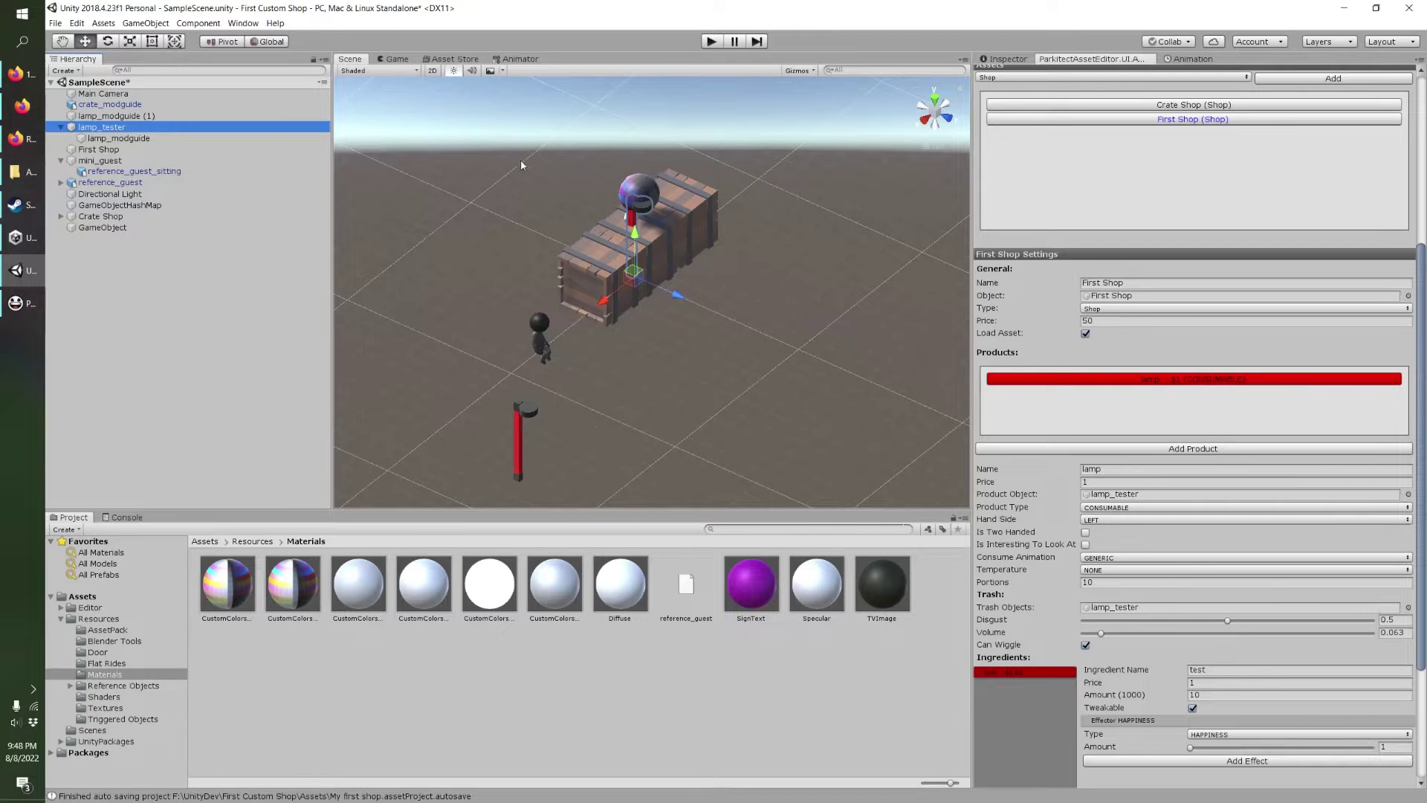
pyautogui.moveTo(665, 238); pyautogui.dragTo(548, 364, button='right')
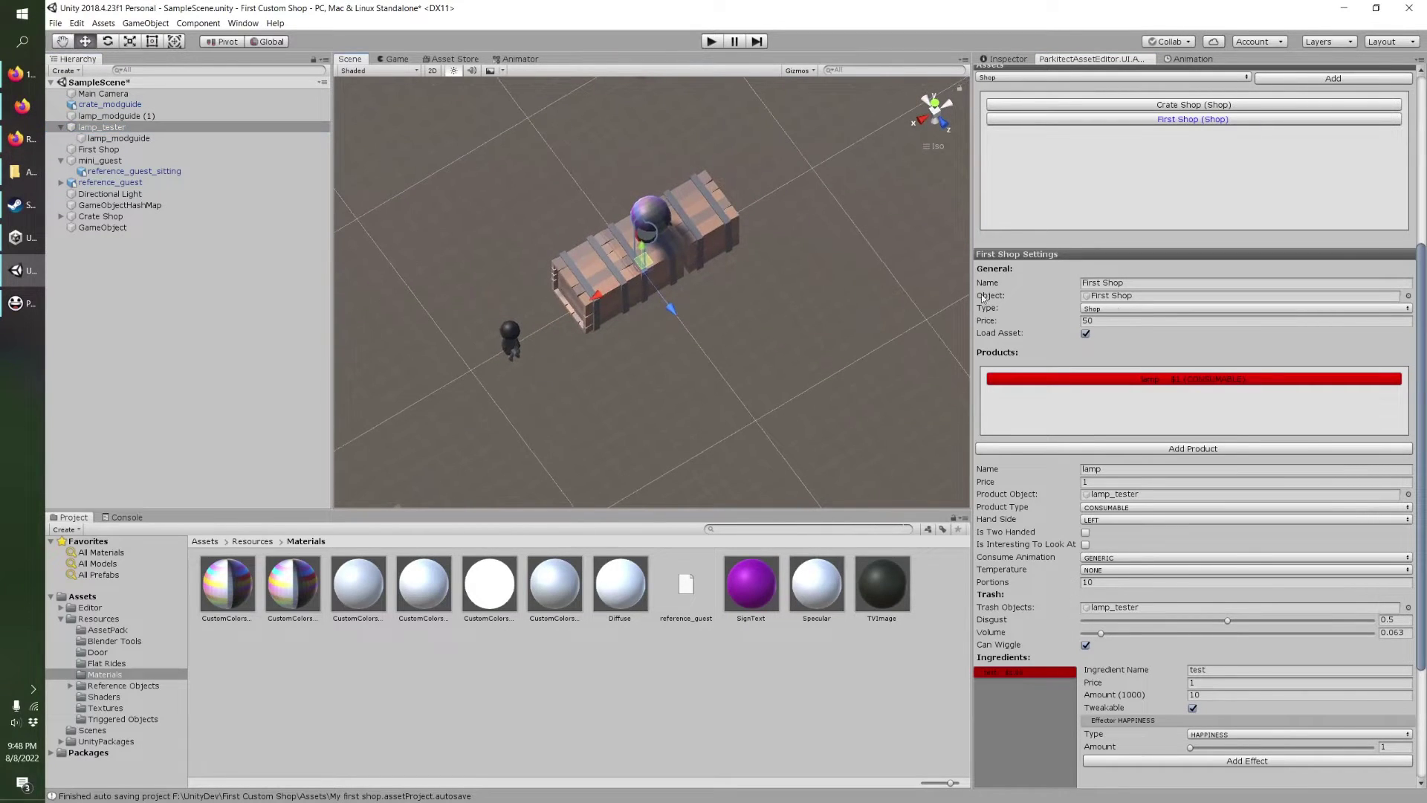
pyautogui.scroll(5, 1365, 123)
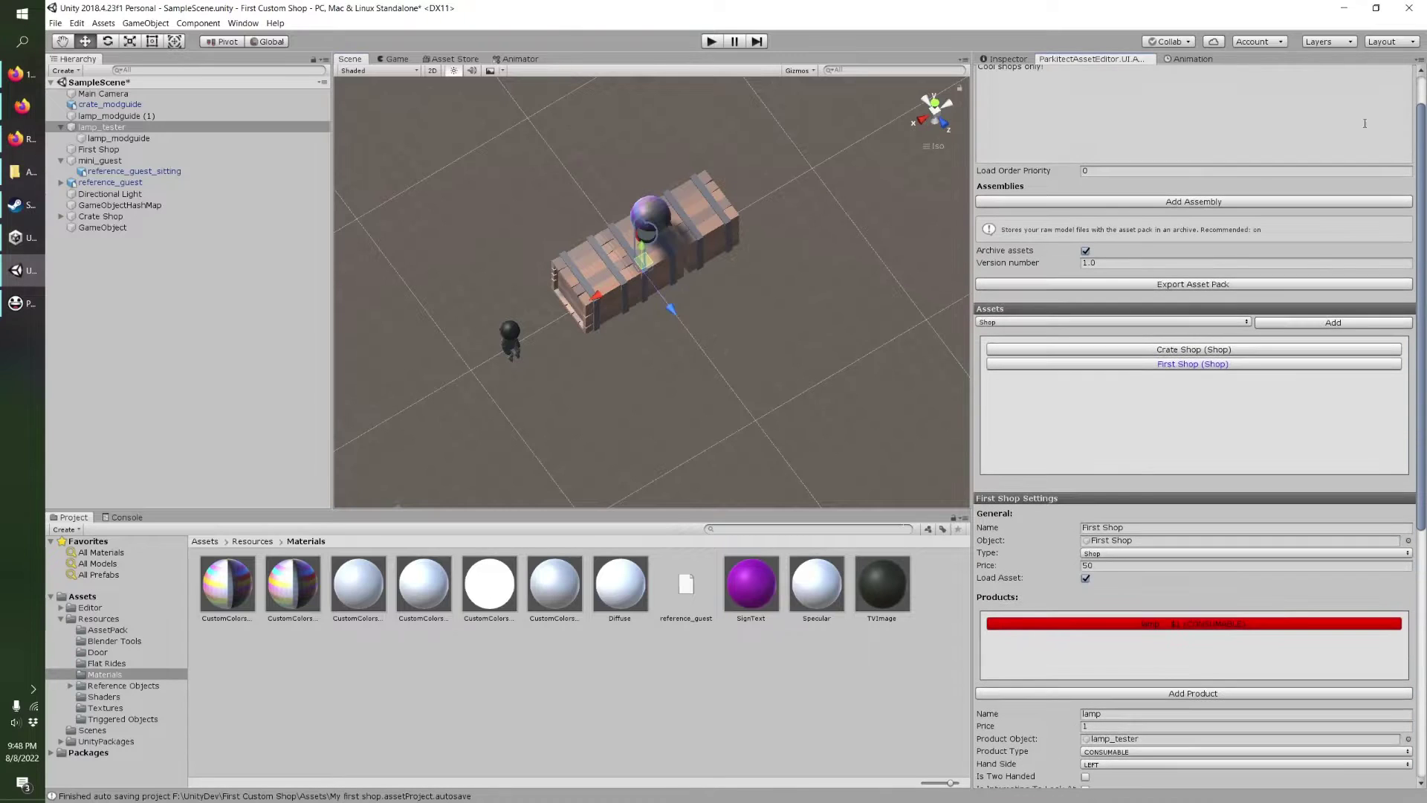
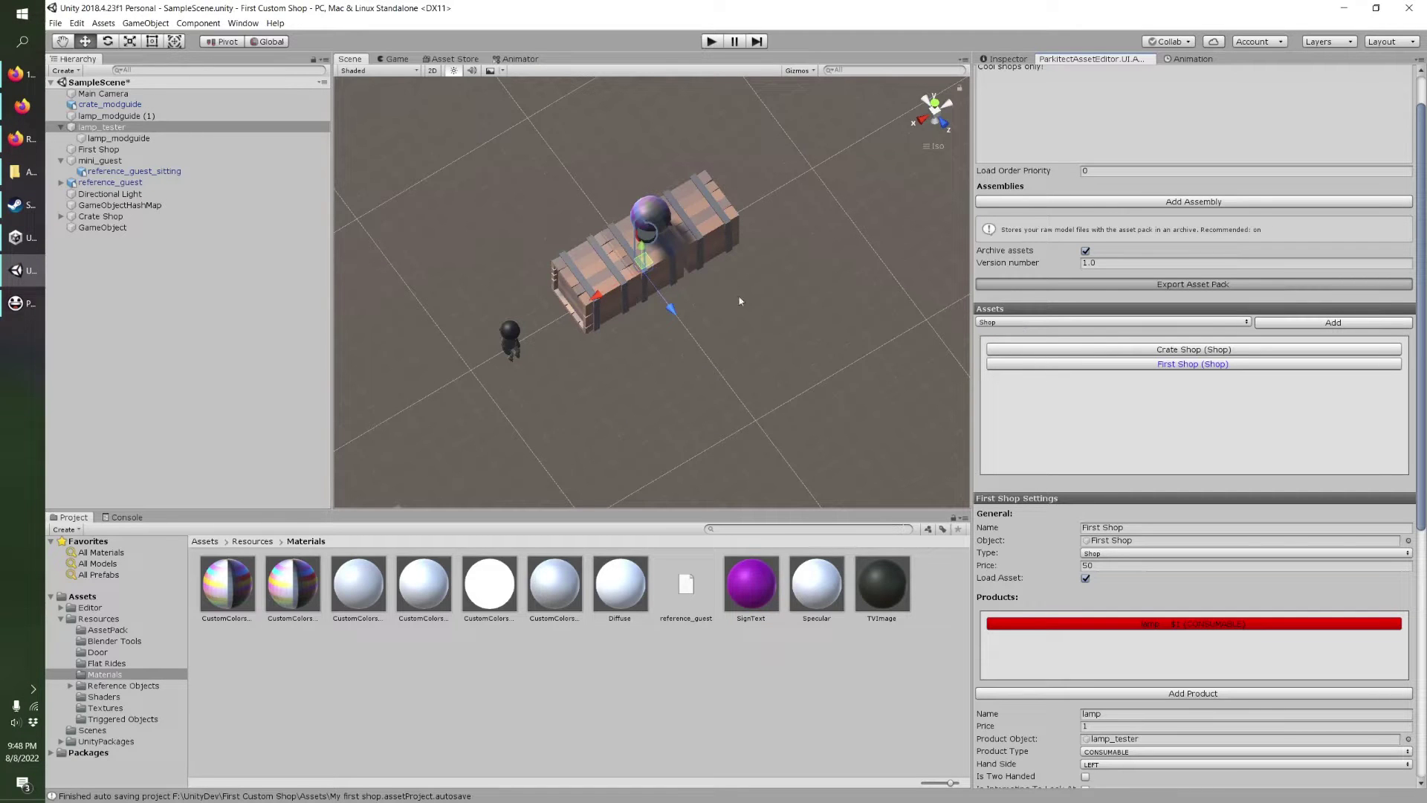
pyautogui.click(1047, 287)
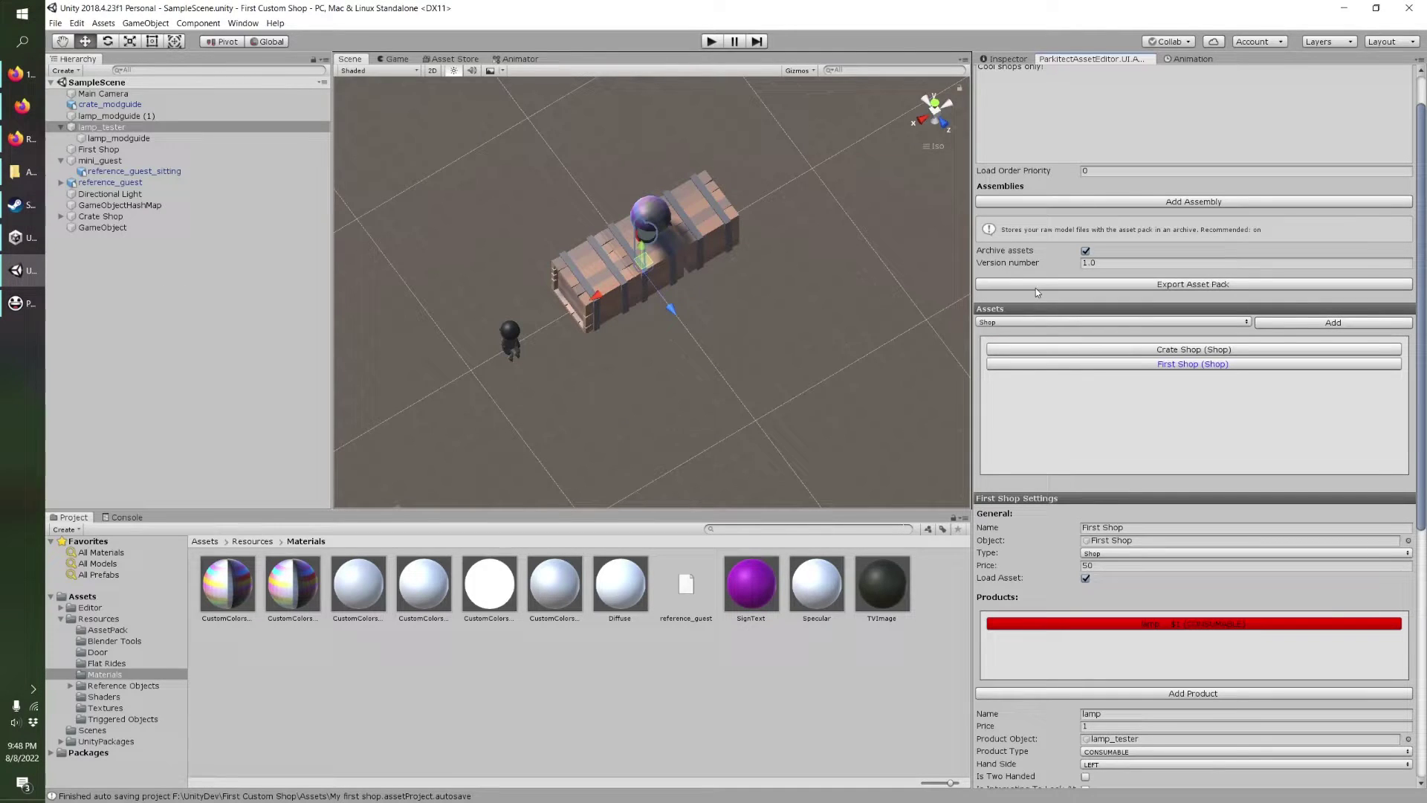
# Switch to Parkitect, load the saved park and run the game at its fastest speed.
pyautogui.click(16, 303)
pyautogui.press('Escape')
pyautogui.click(693, 359)
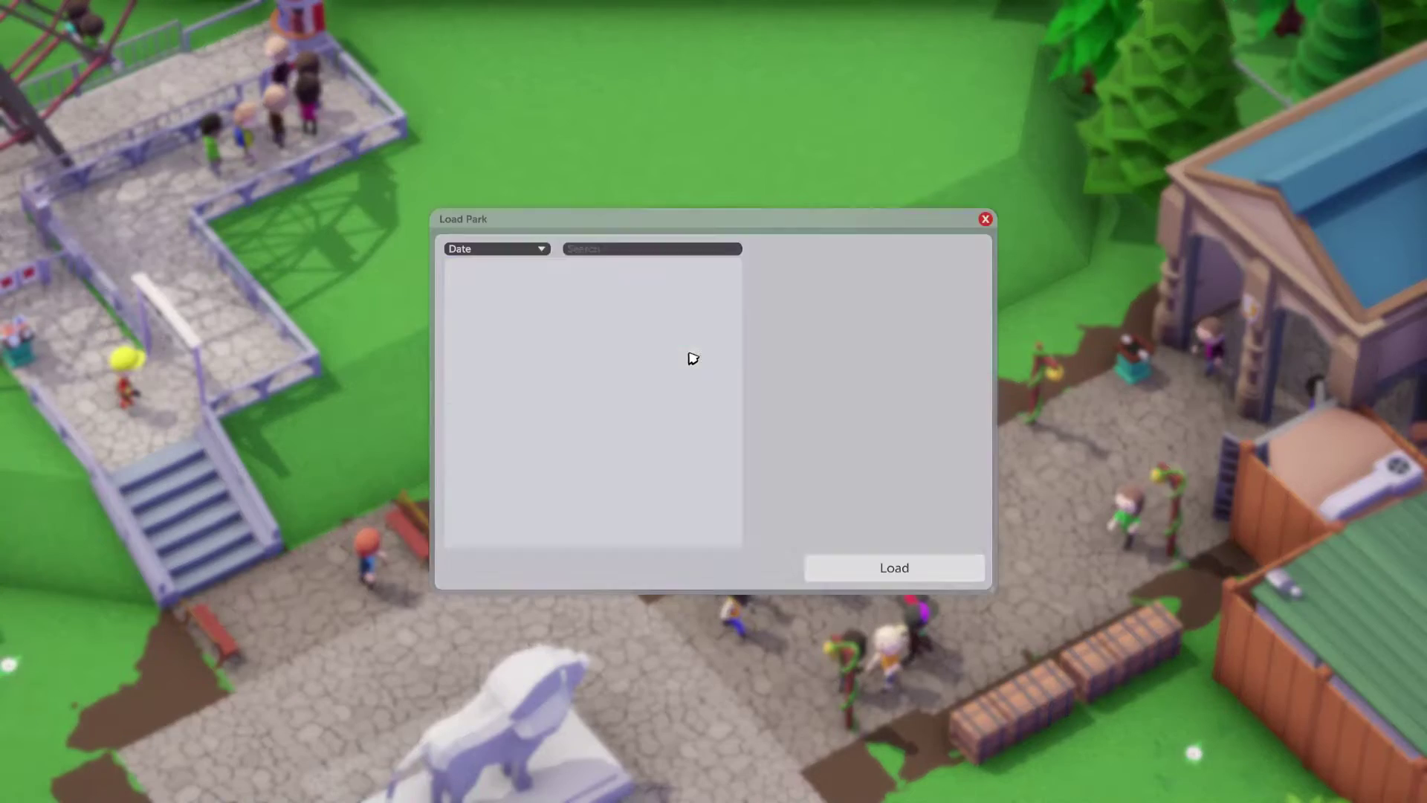
pyautogui.click(862, 569)
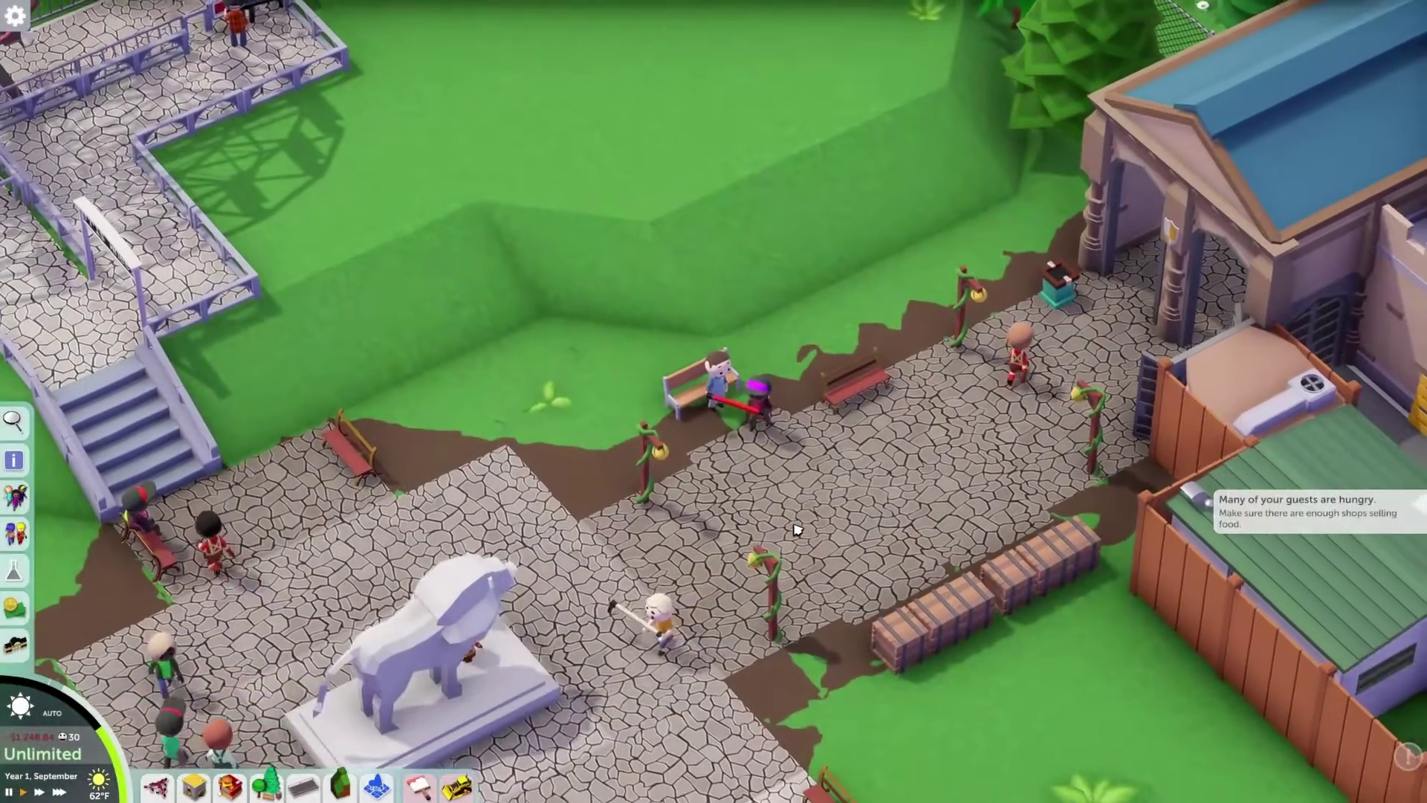
pyautogui.press('3')
# Set the lamp's price to 0.50 in First Shop's inventory, then close the shop window.
pyautogui.press('s')
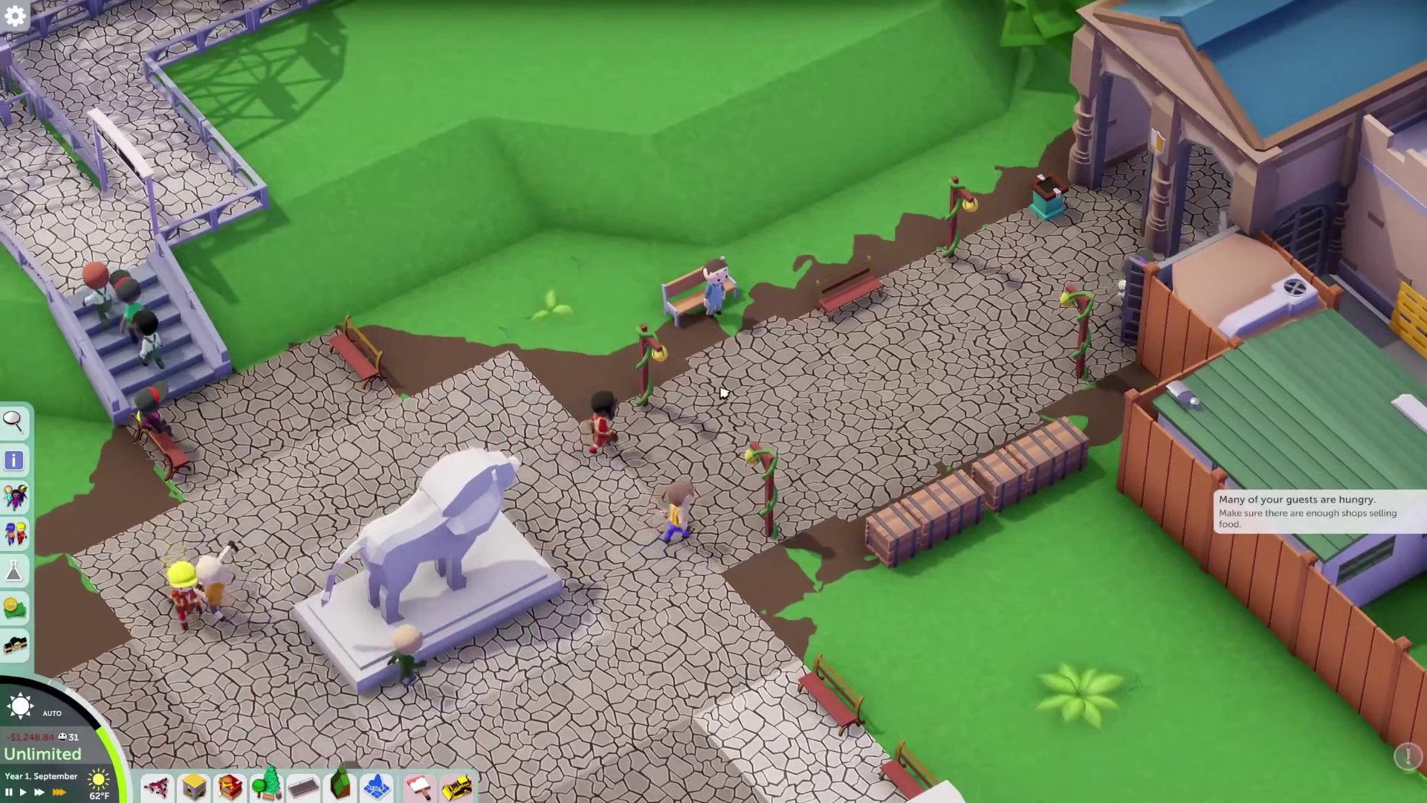
pyautogui.press('e')
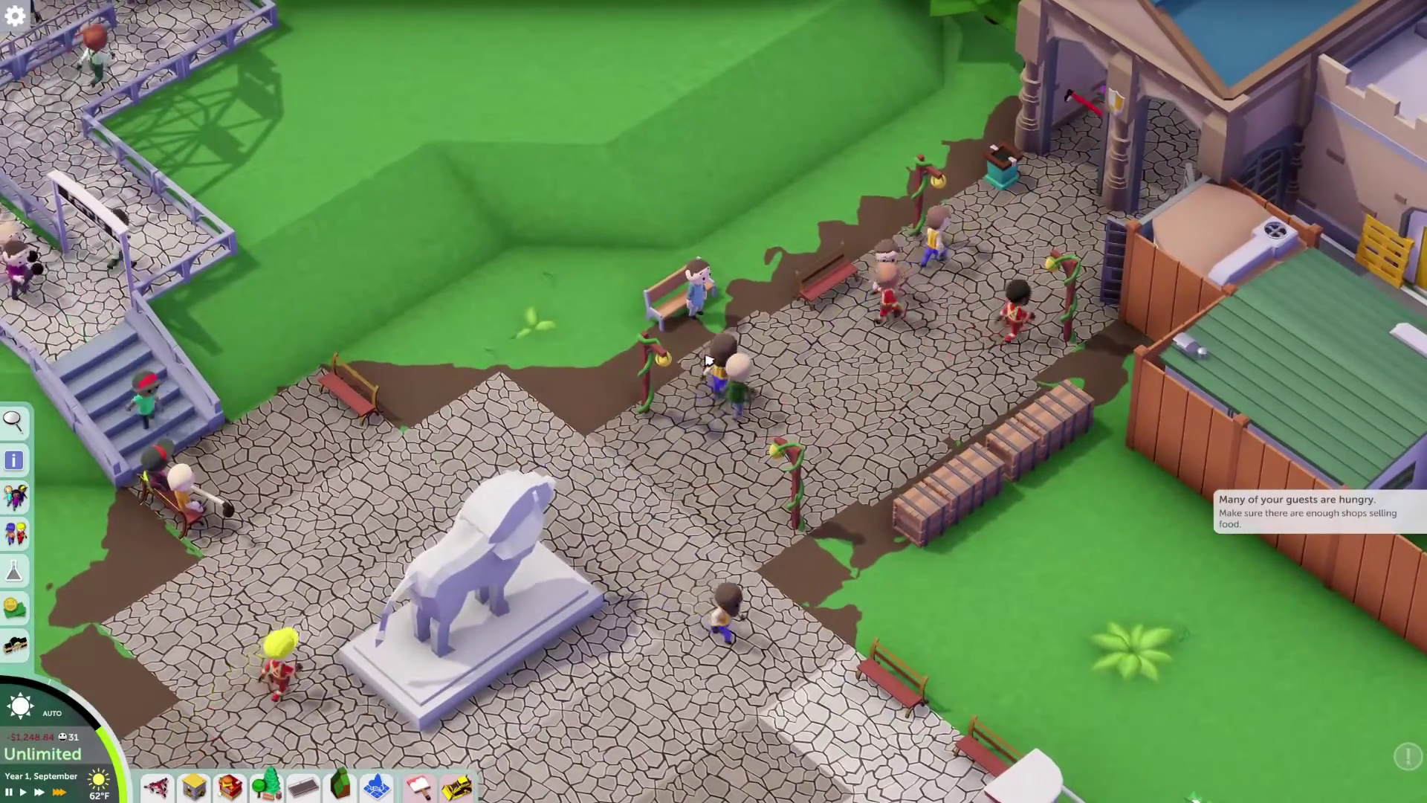
pyautogui.scroll(3, 706, 360)
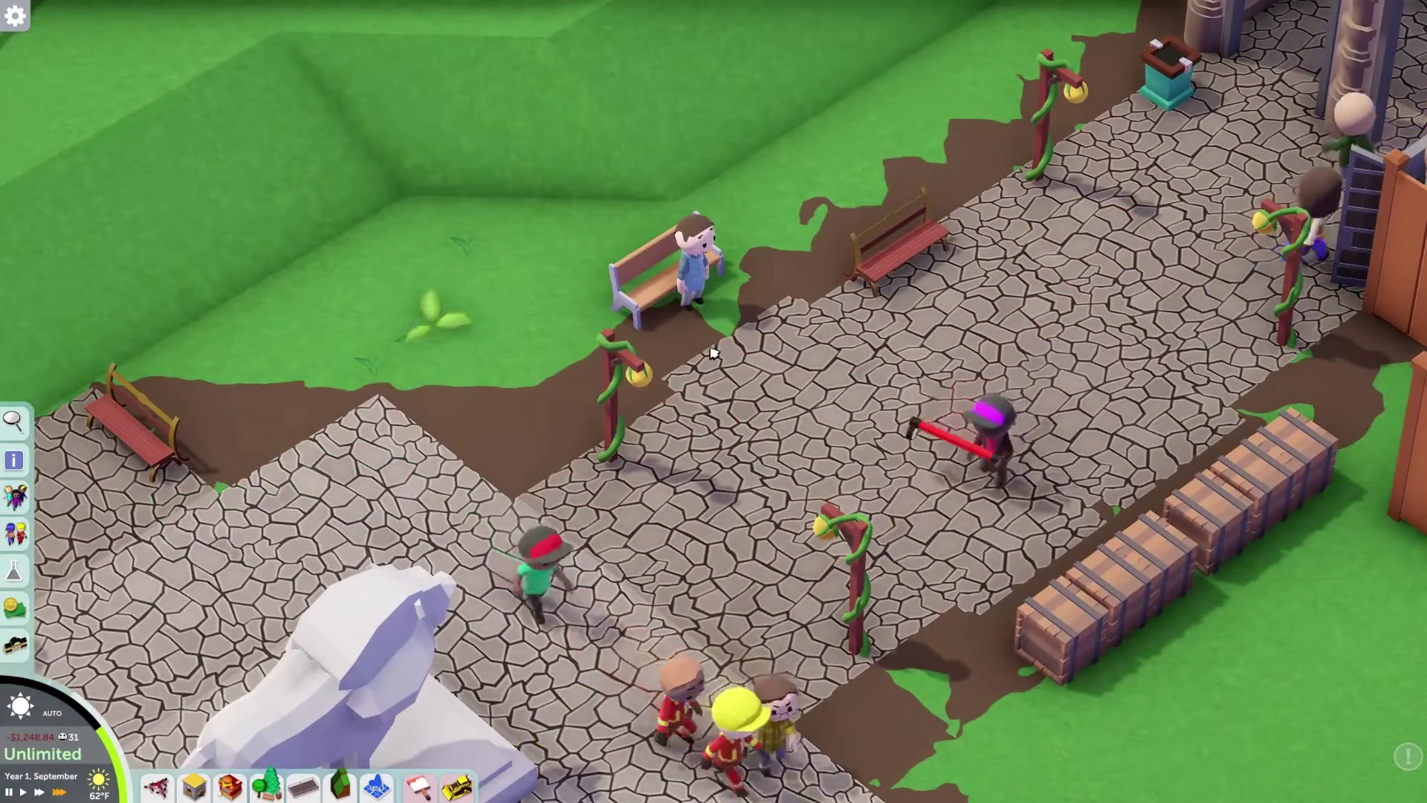
pyautogui.scroll(-2, 692, 301)
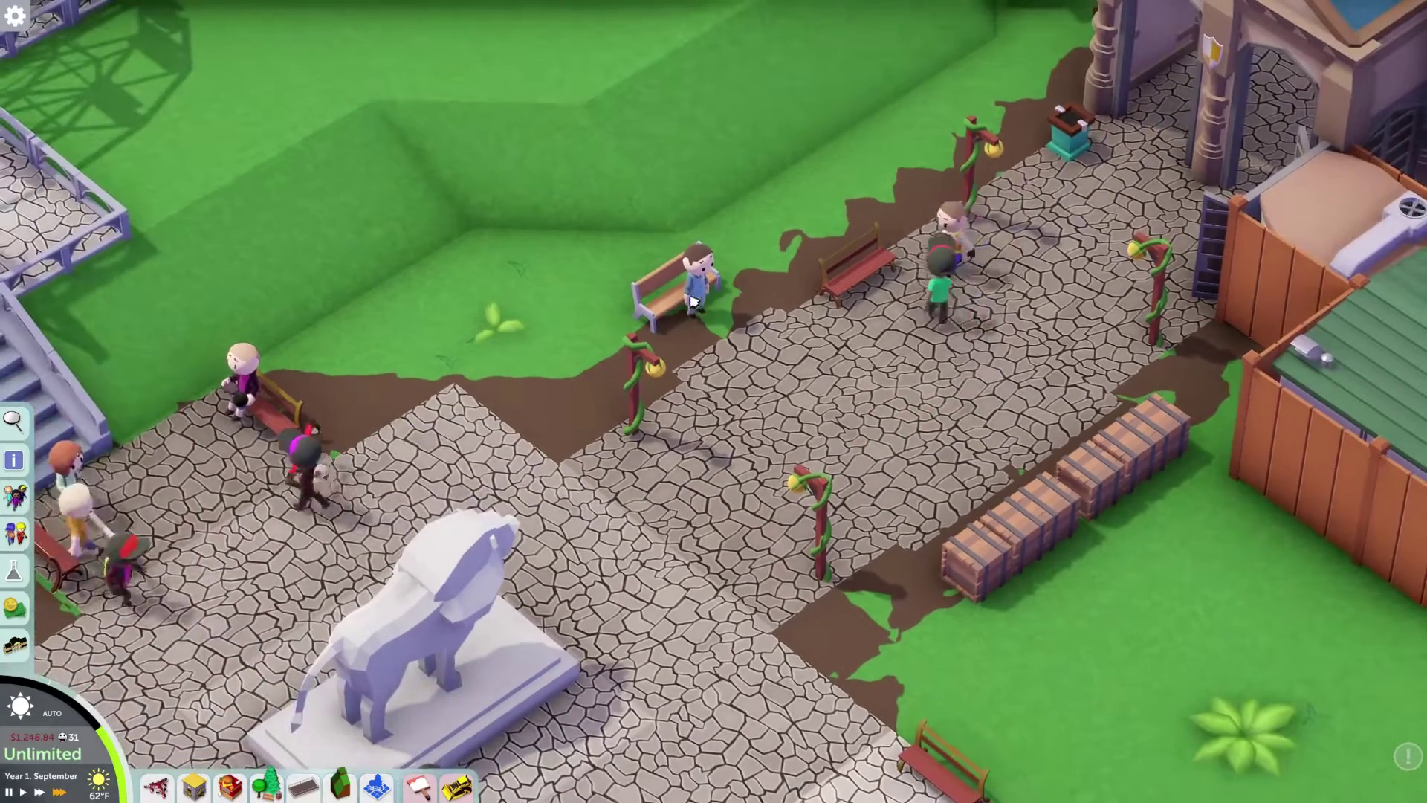
pyautogui.click(691, 301)
pyautogui.click(739, 355)
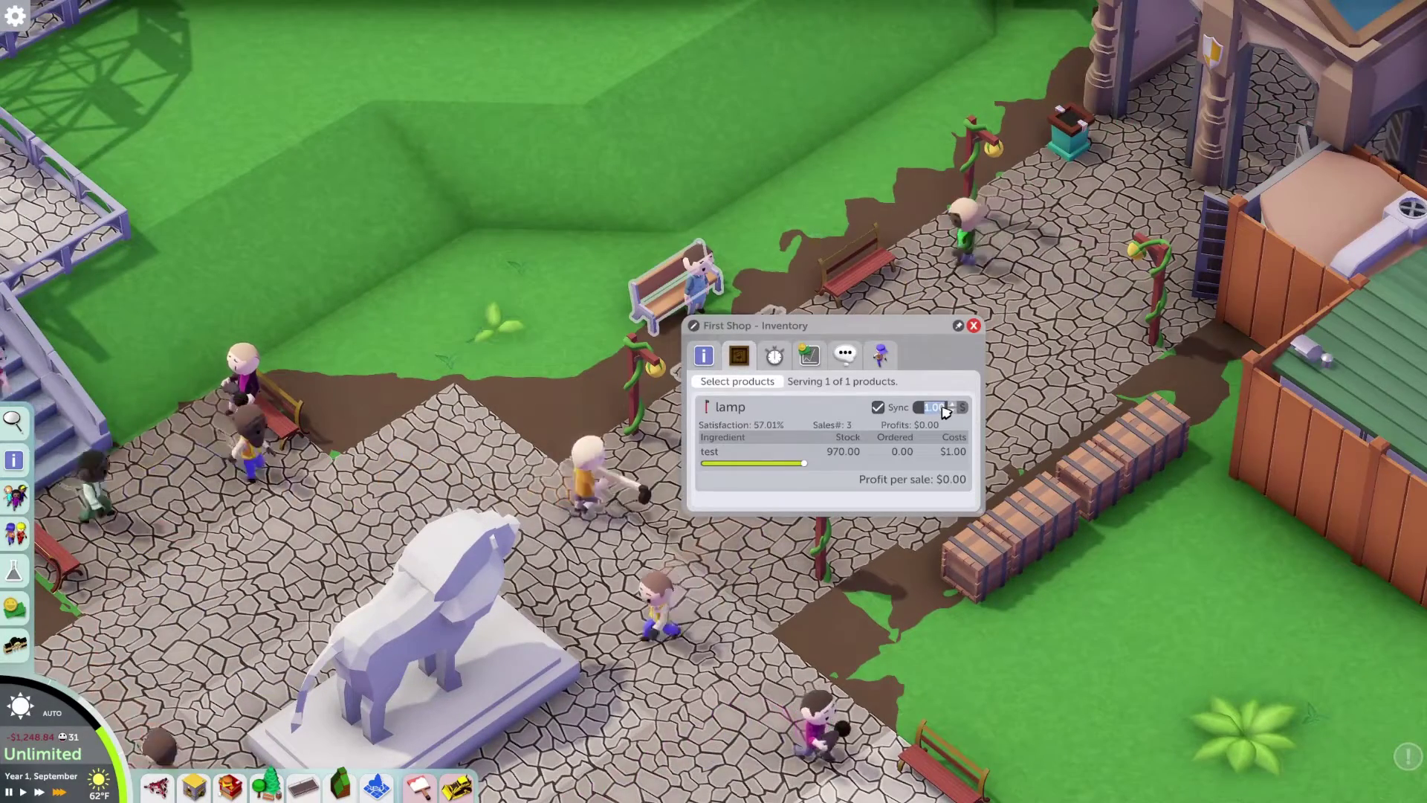
pyautogui.write('0')
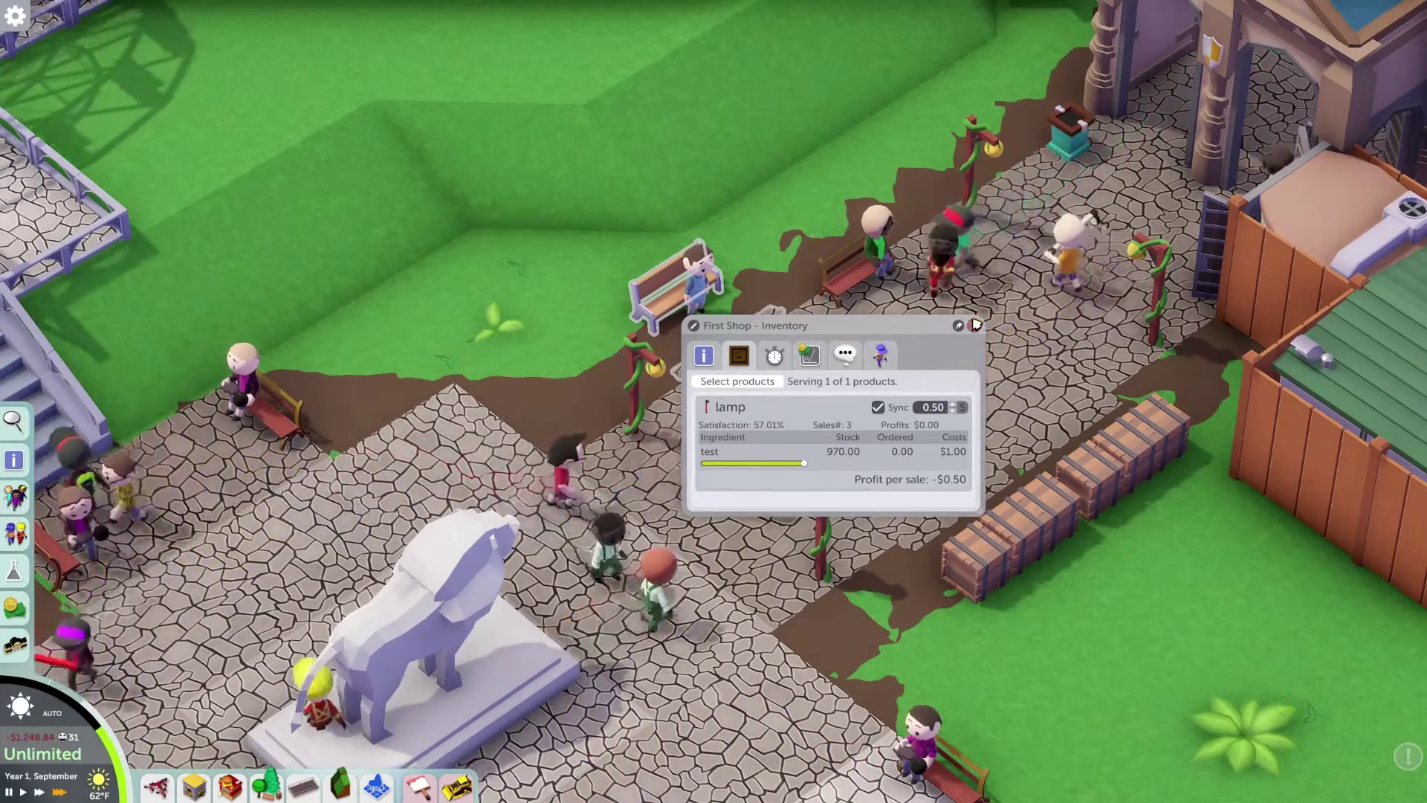
pyautogui.click(973, 326)
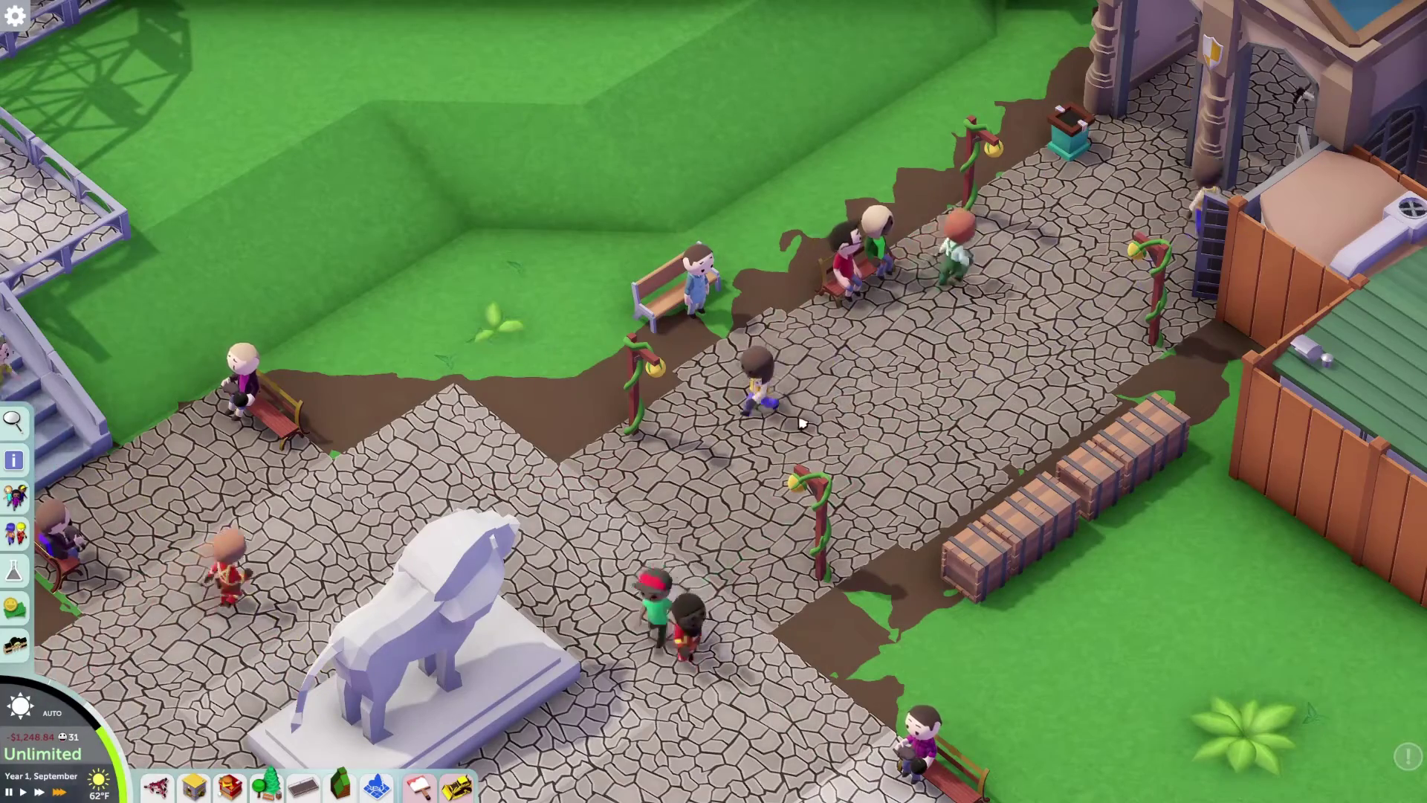
# Watch the guests around First Shop from several angles and distances to check for lamp purchases.
pyautogui.press('d')
pyautogui.press('e')
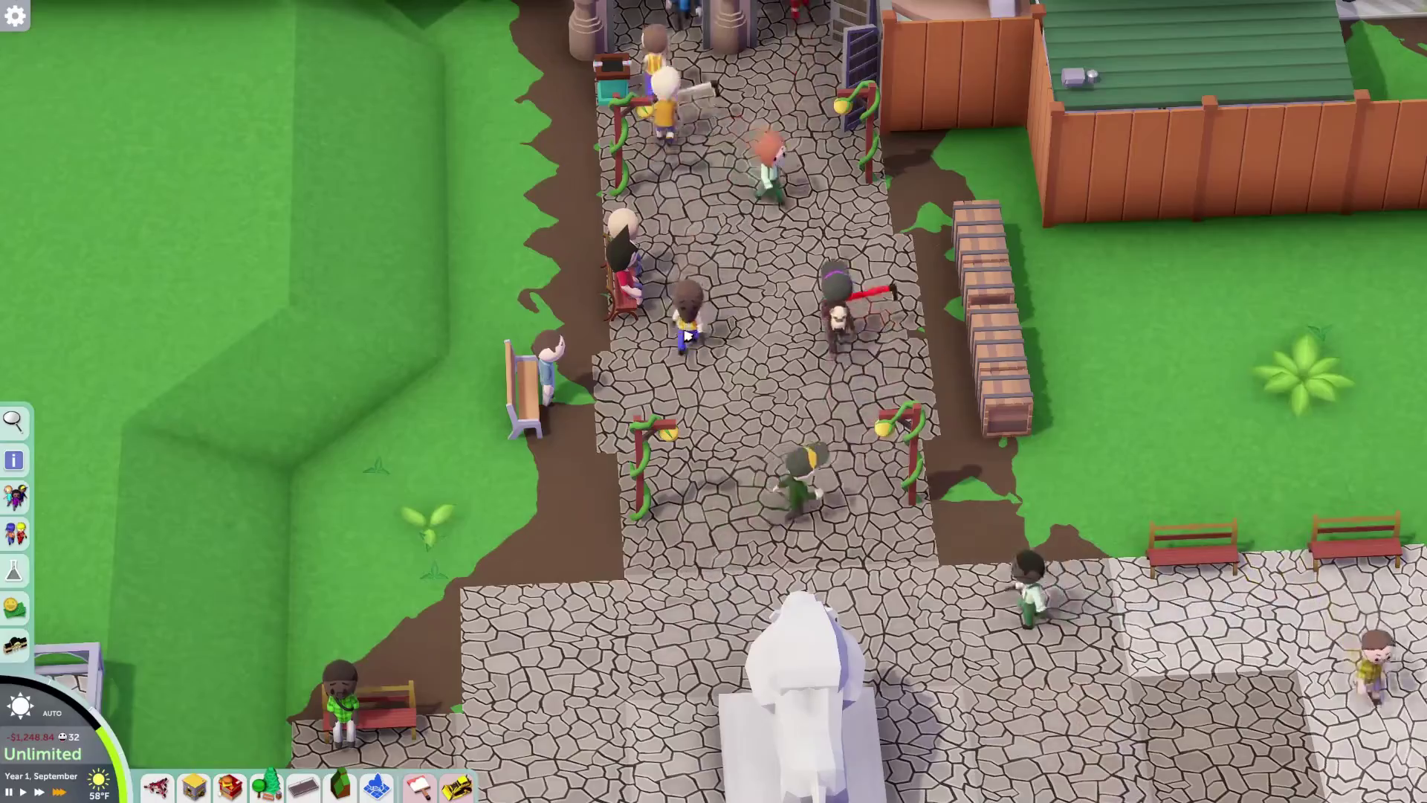
pyautogui.scroll(-3, 750, 397)
pyautogui.press('q')
pyautogui.press('e')
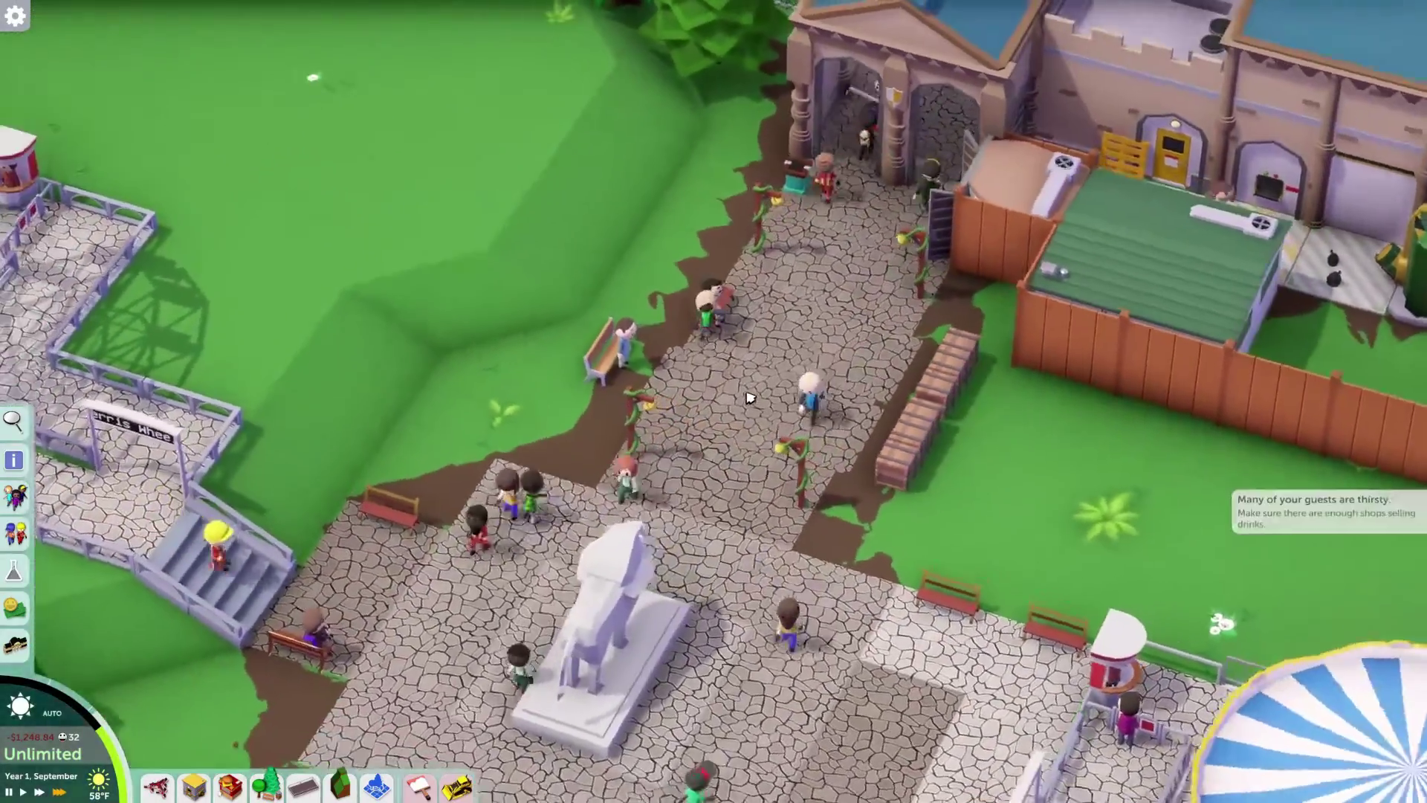
pyautogui.press('e')
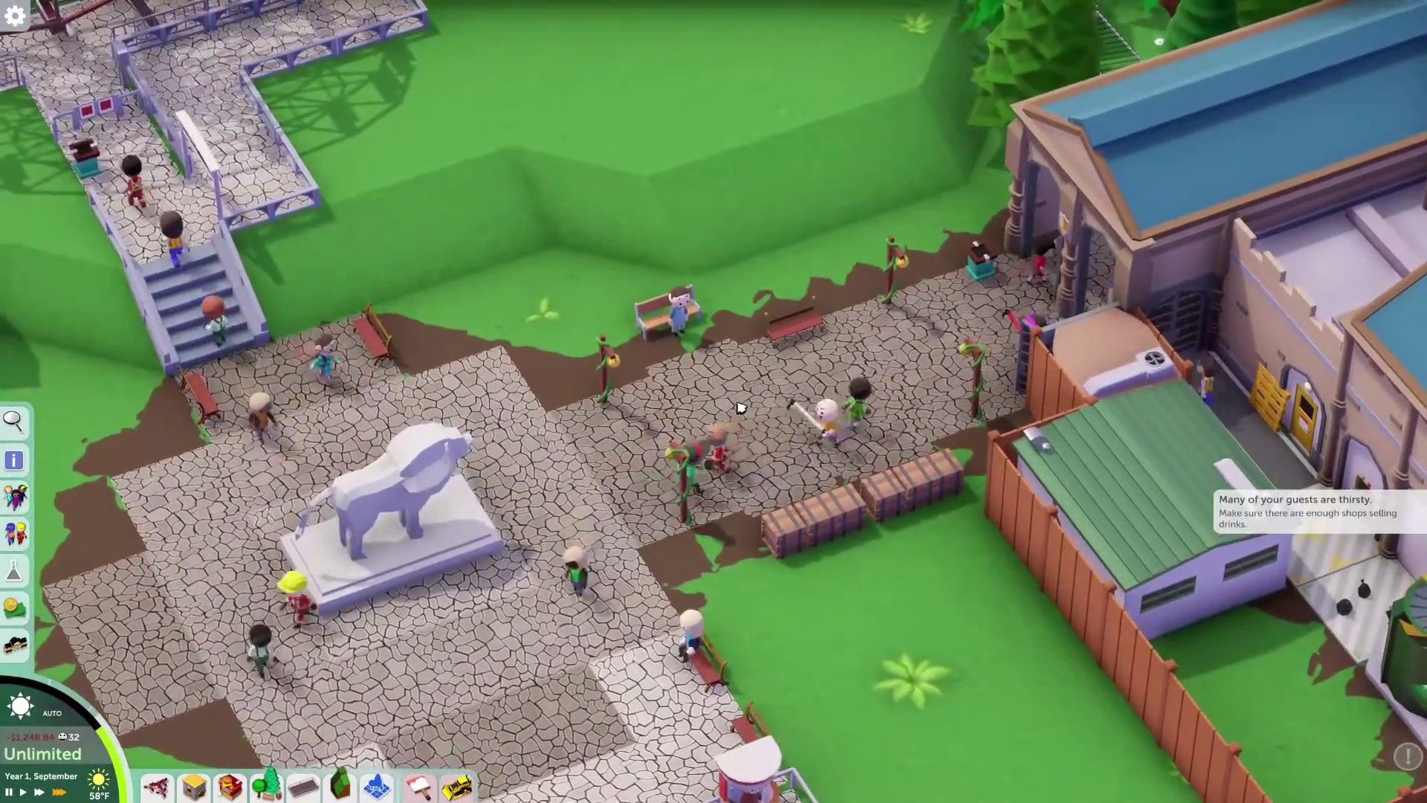
pyautogui.scroll(-1, 741, 407)
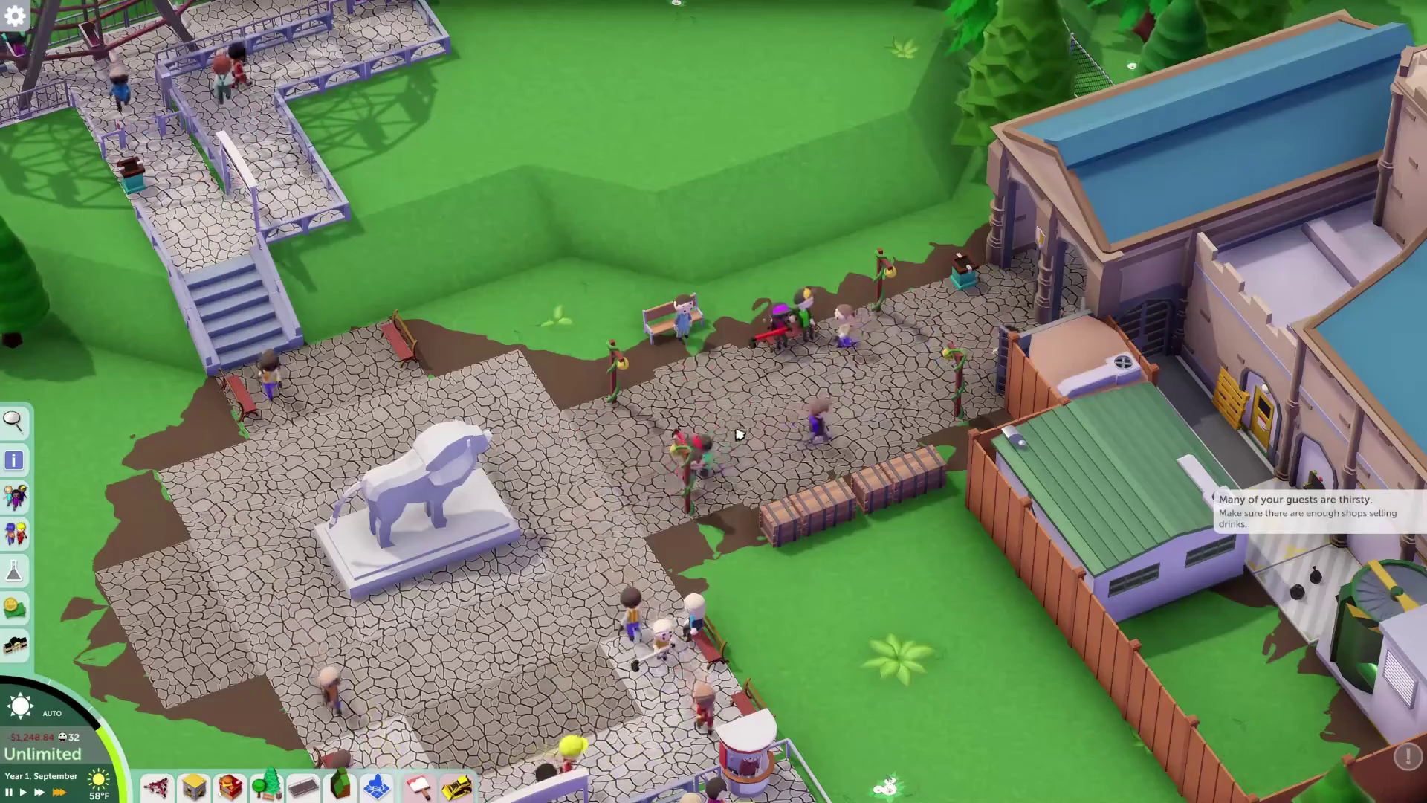
pyautogui.scroll(5, 738, 434)
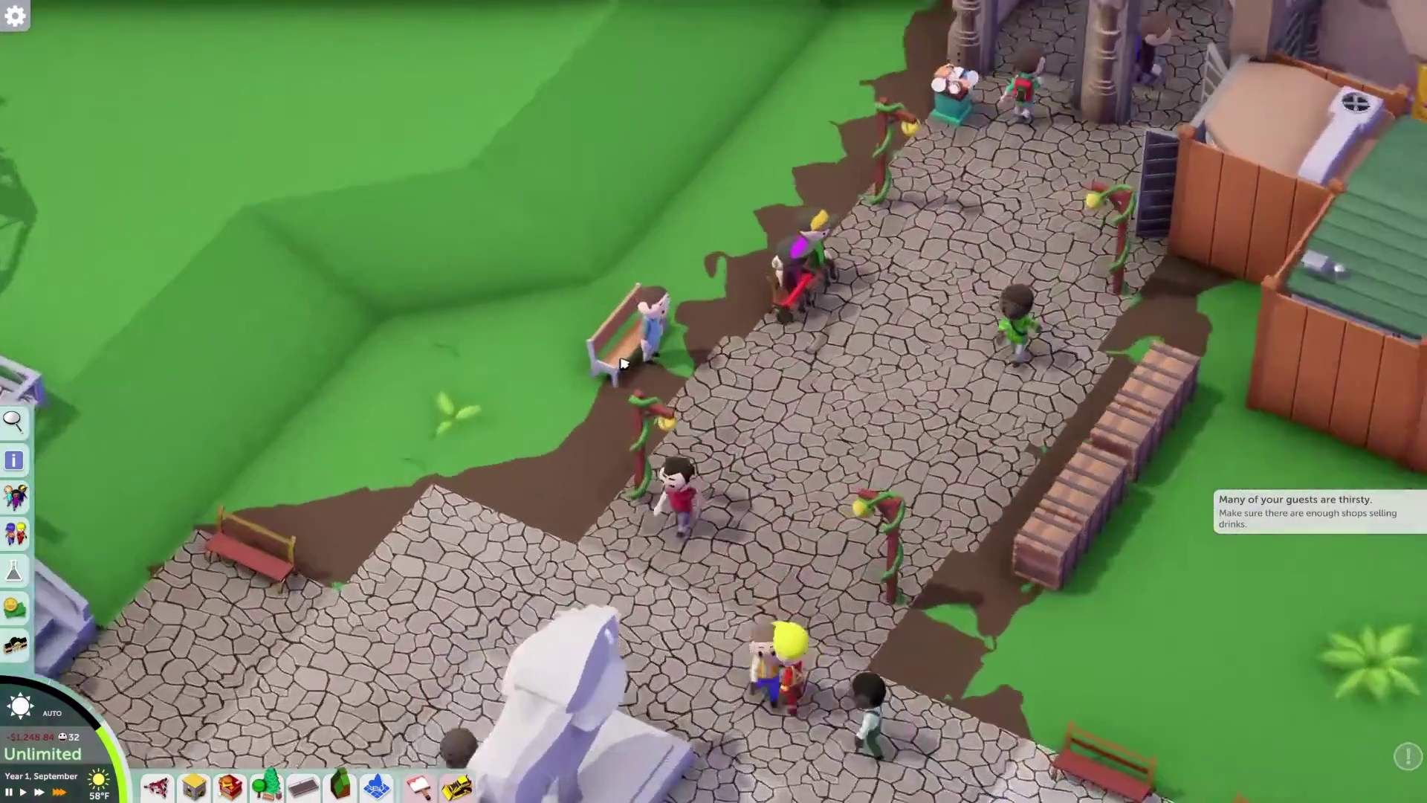
pyautogui.scroll(-5, 622, 363)
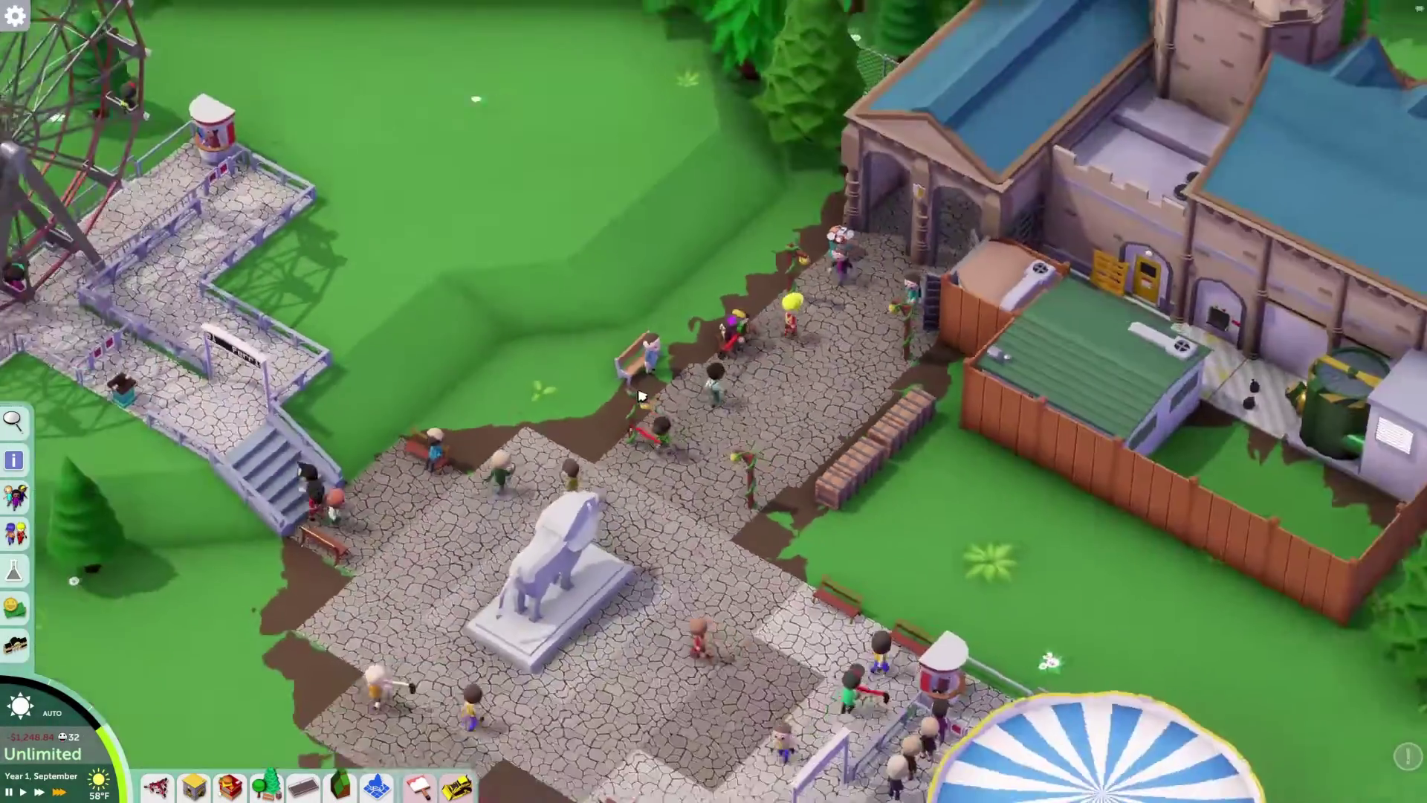
pyautogui.scroll(-5, 641, 395)
# Return to Unity and view the lamp, crate shop and reference guest from a low angle.
pyautogui.press('Escape')
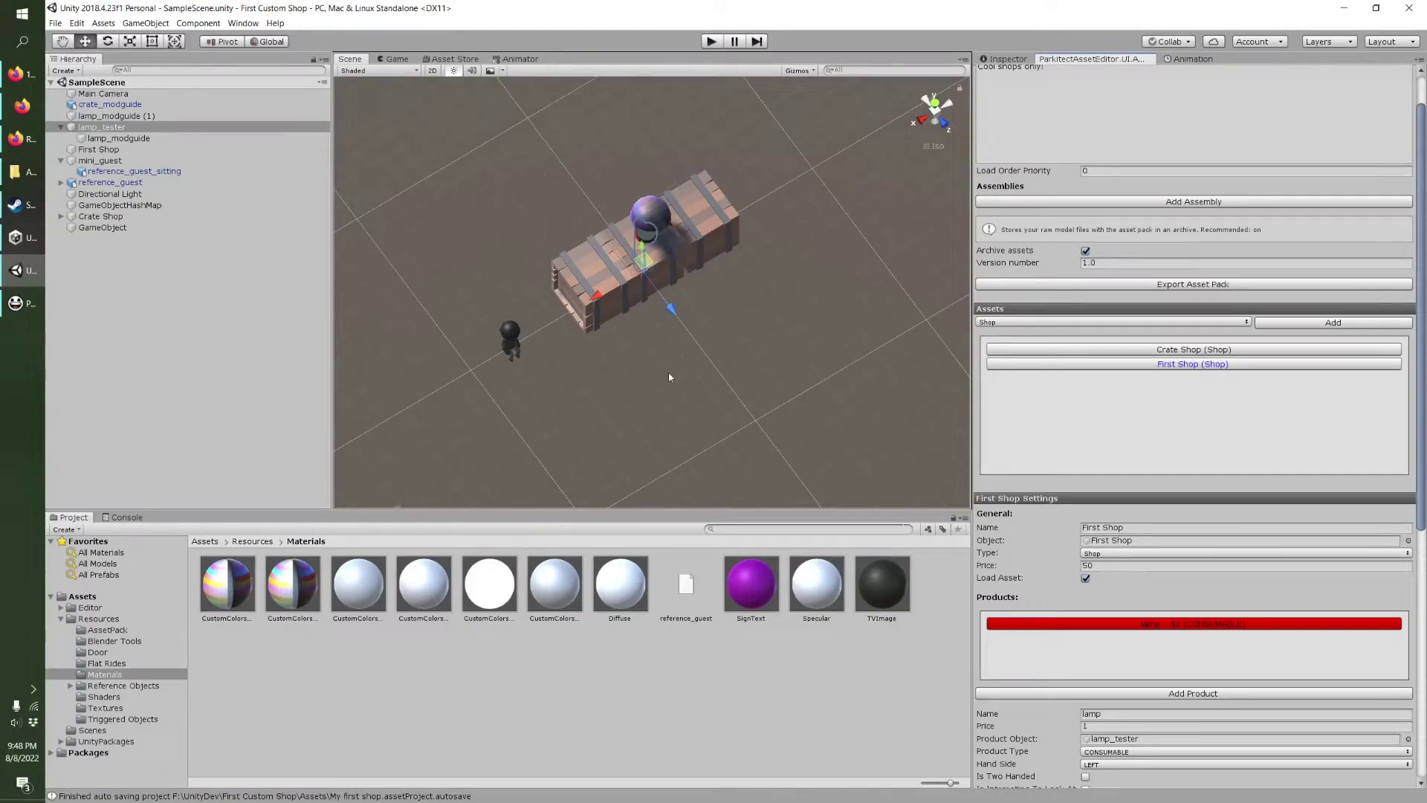
pyautogui.keyDown('alt'); pyautogui.moveTo(667, 371); pyautogui.dragTo(651, 262); pyautogui.keyUp('alt')
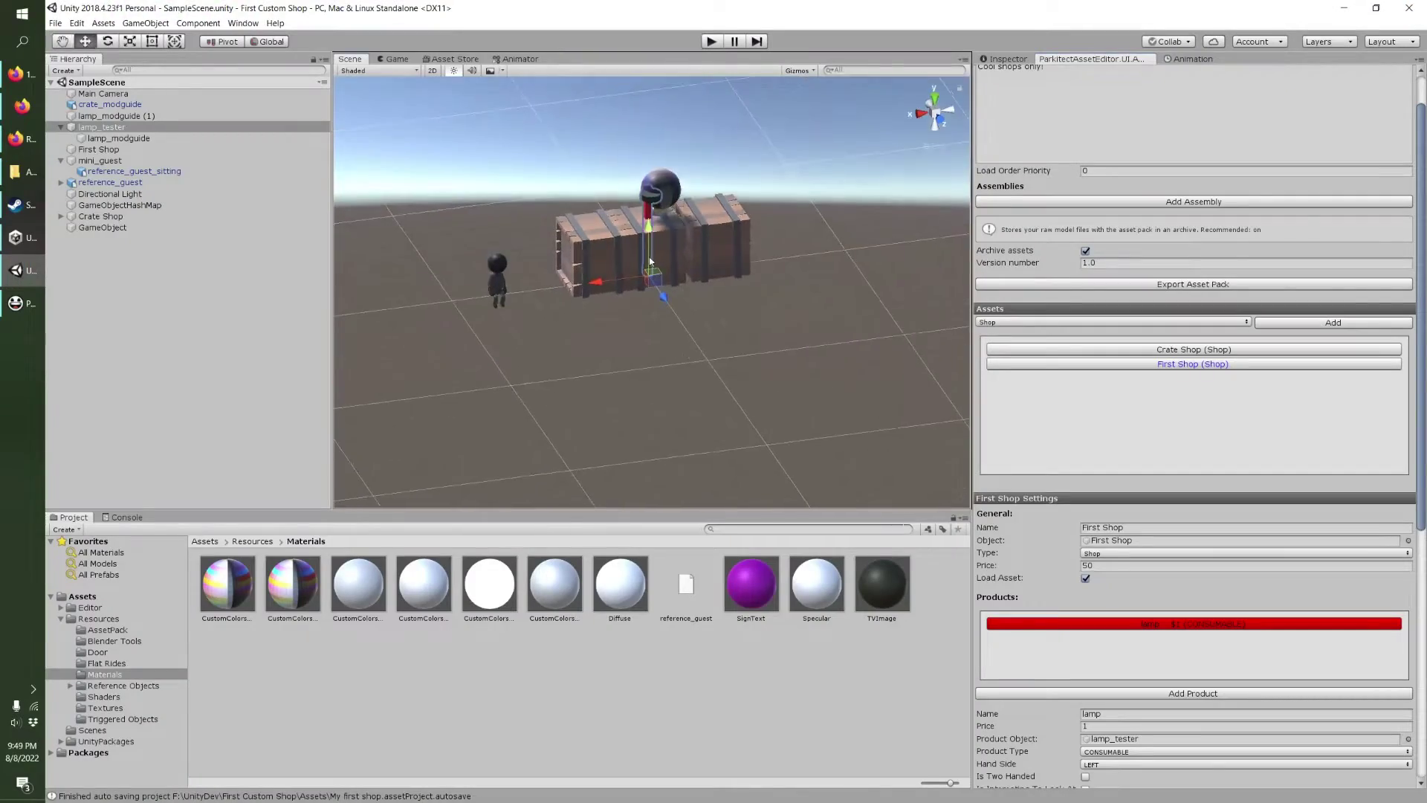
pyautogui.moveTo(650, 261); pyautogui.dragTo(669, 399, button='middle')
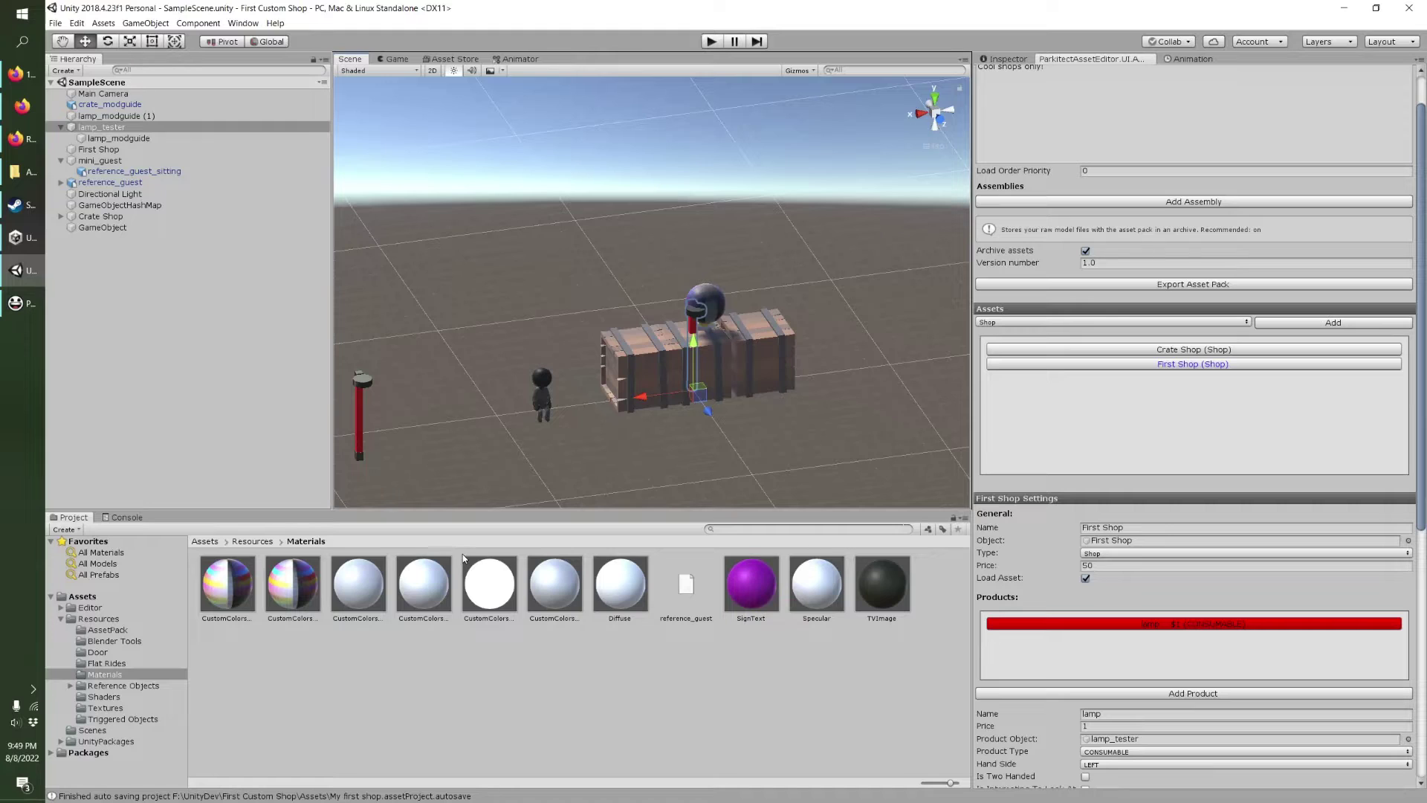
# Switch to the Firefox window with the modding pages and browse Sketchfab's downloadable food truck models.
pyautogui.click(19, 74)
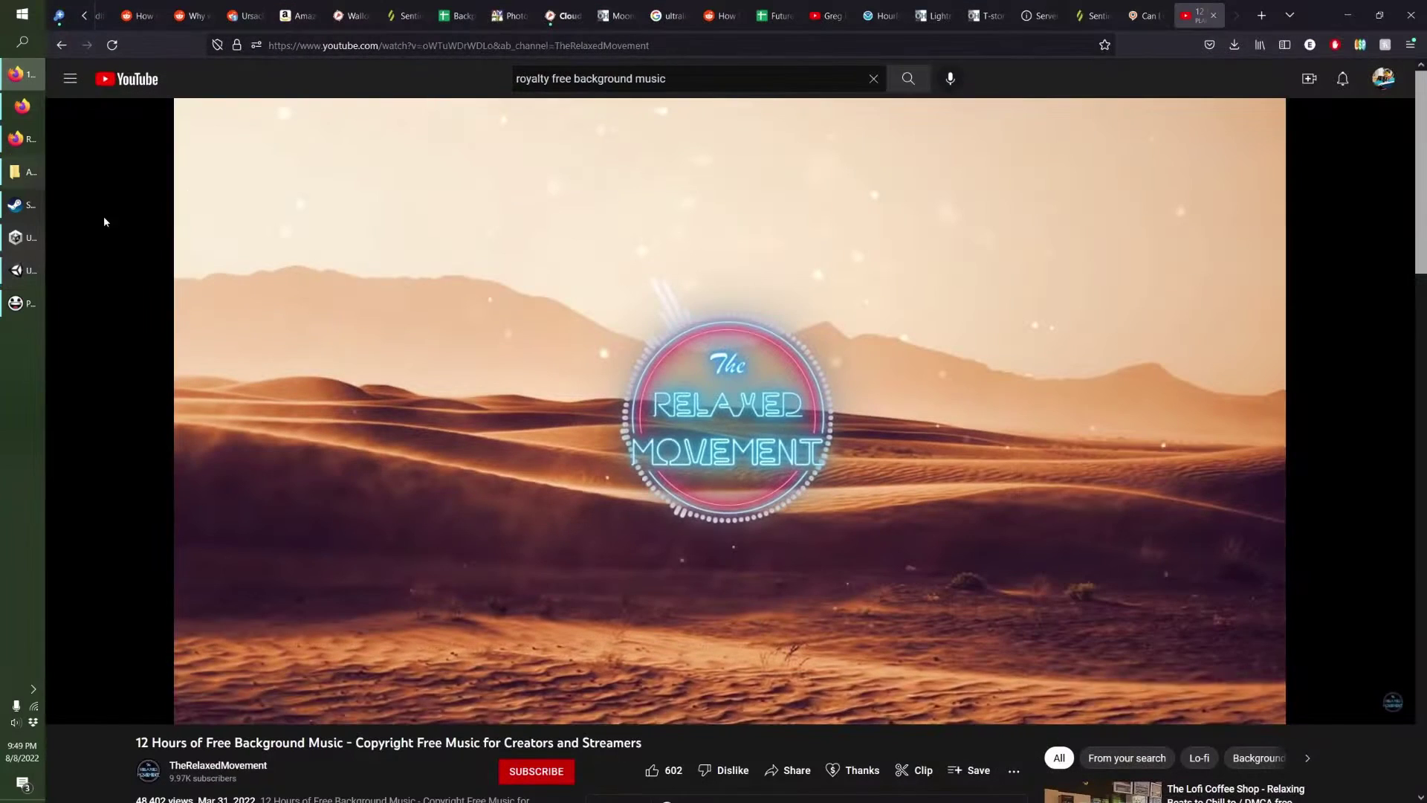
pyautogui.click(15, 73)
pyautogui.click(18, 138)
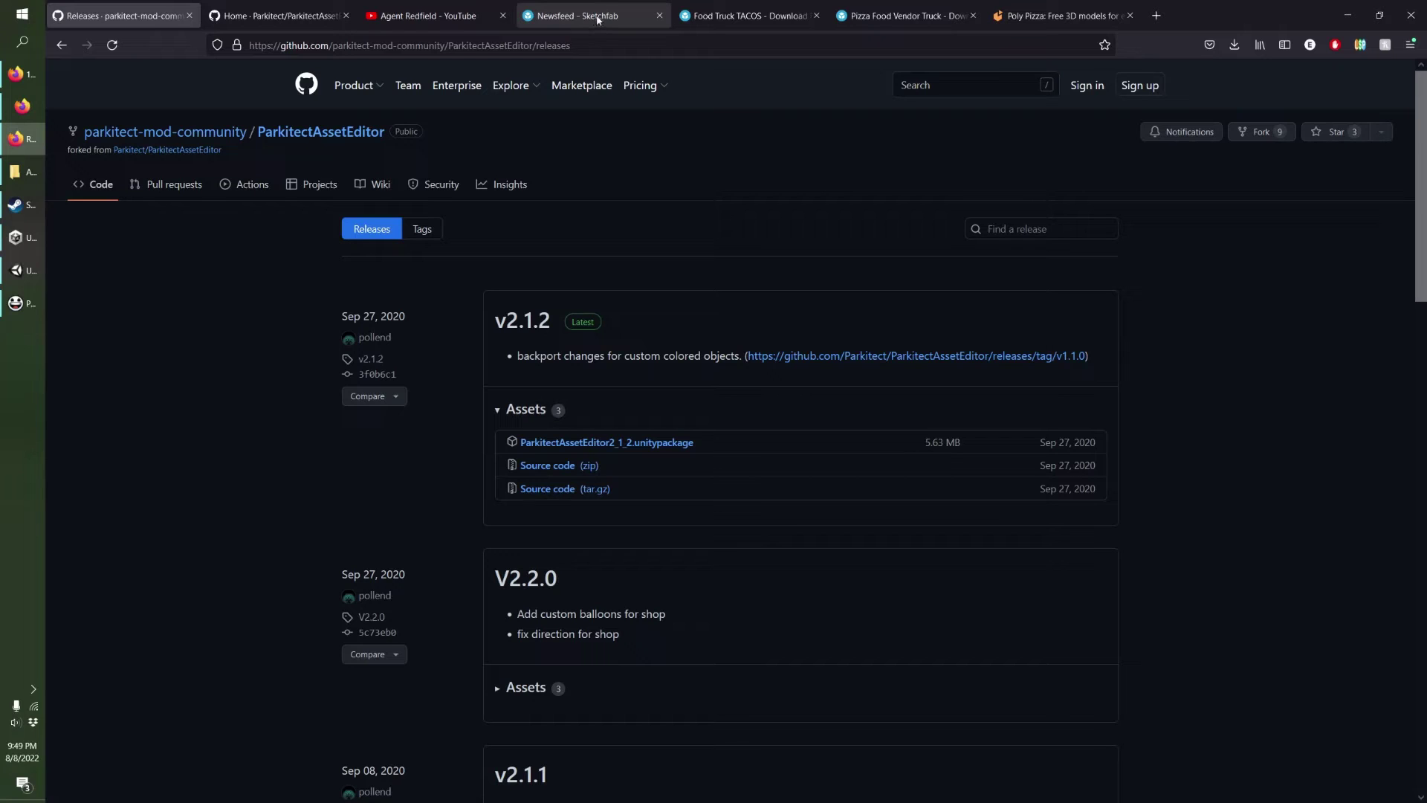
pyautogui.click(595, 16)
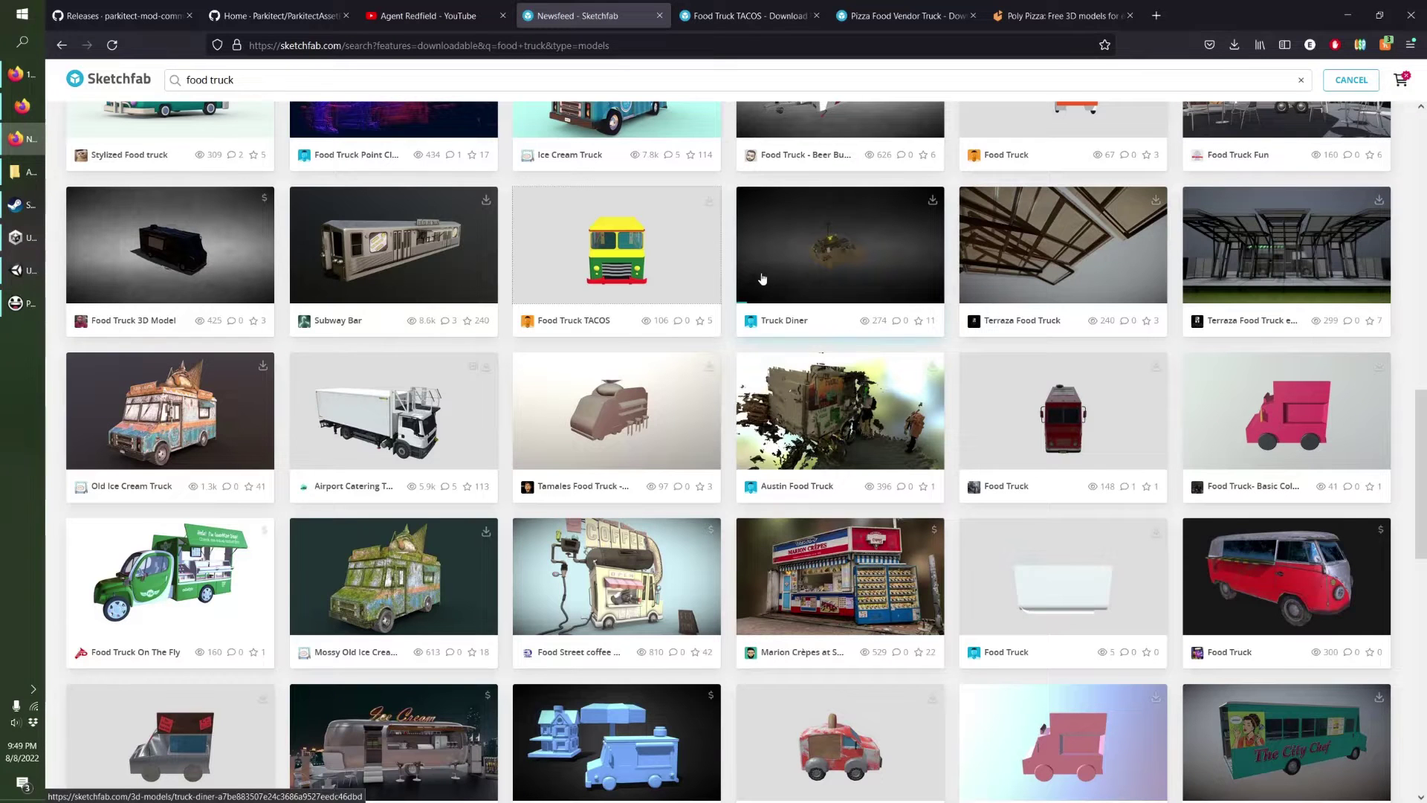
pyautogui.scroll(10, 681, 337)
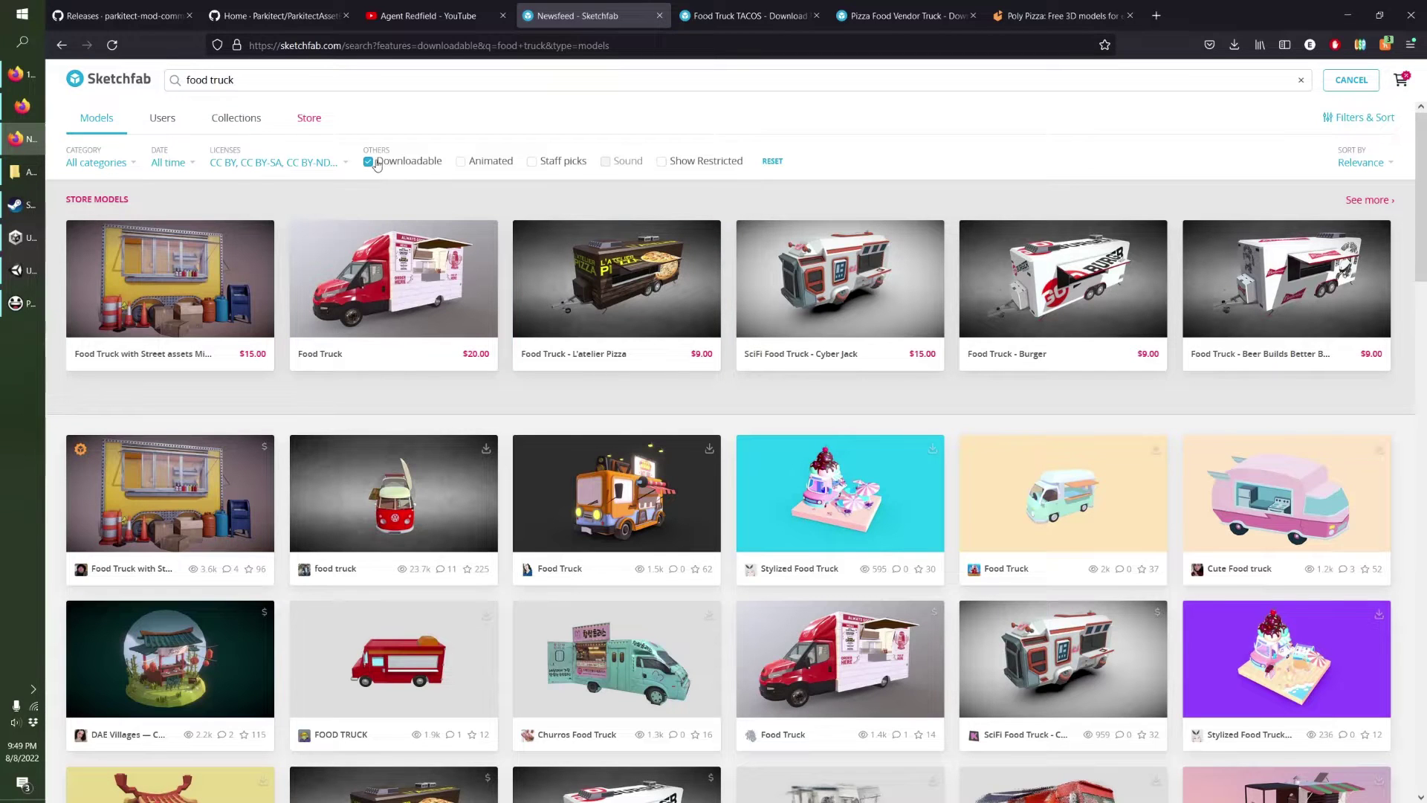
pyautogui.scroll(-1, 572, 412)
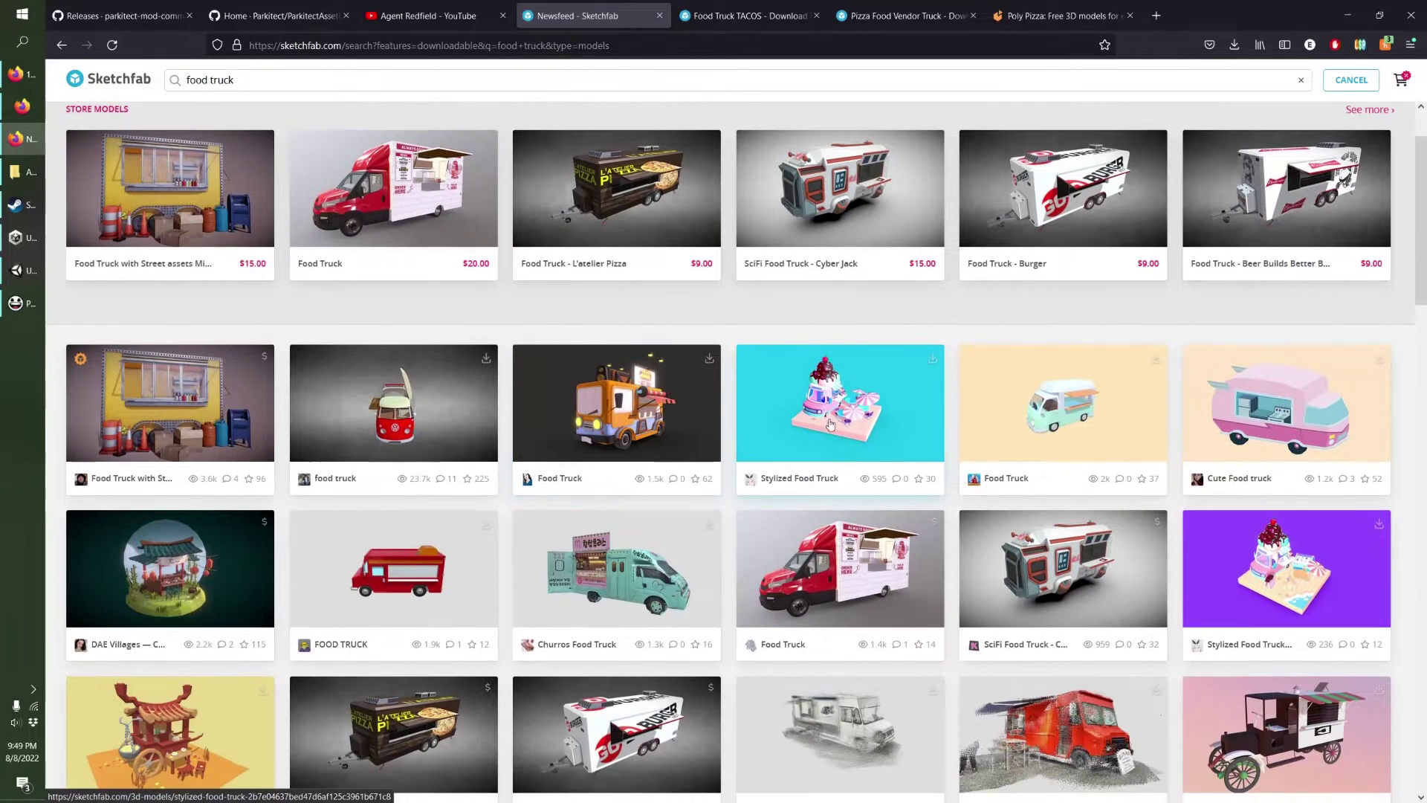
# View the Food Truck TACOS model on Sketchfab and check its triangle count and licence.
pyautogui.click(754, 17)
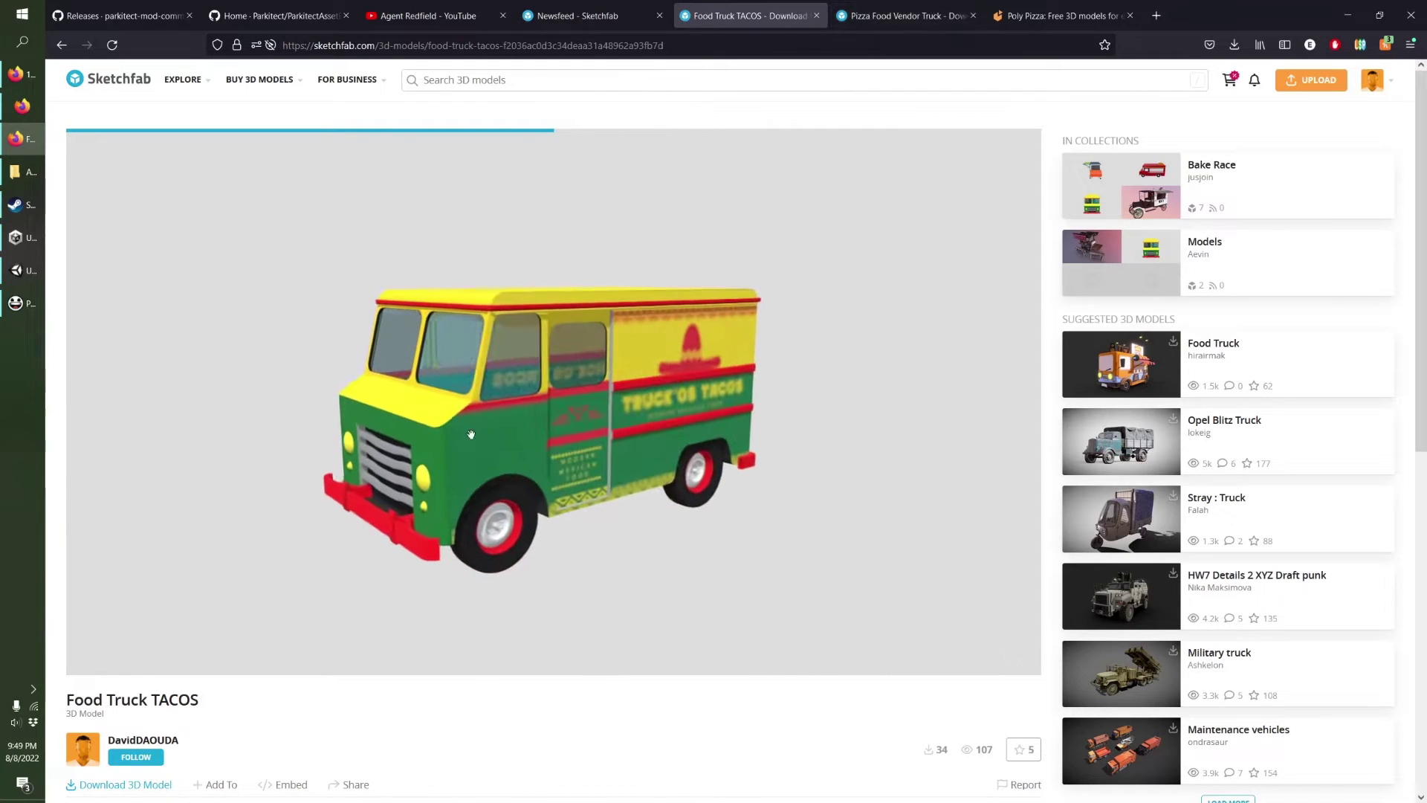
pyautogui.scroll(-7, 292, 468)
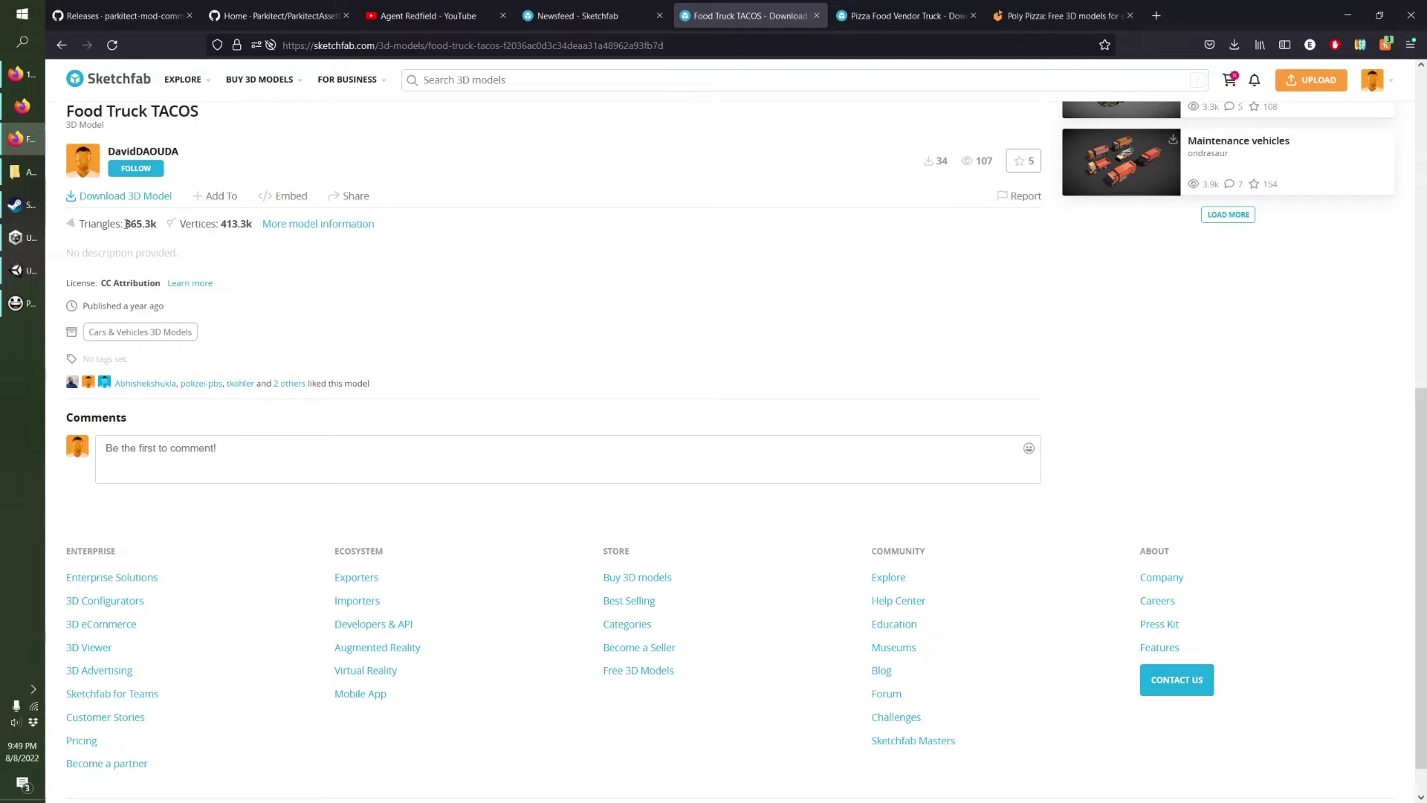
pyautogui.scroll(7, 437, 273)
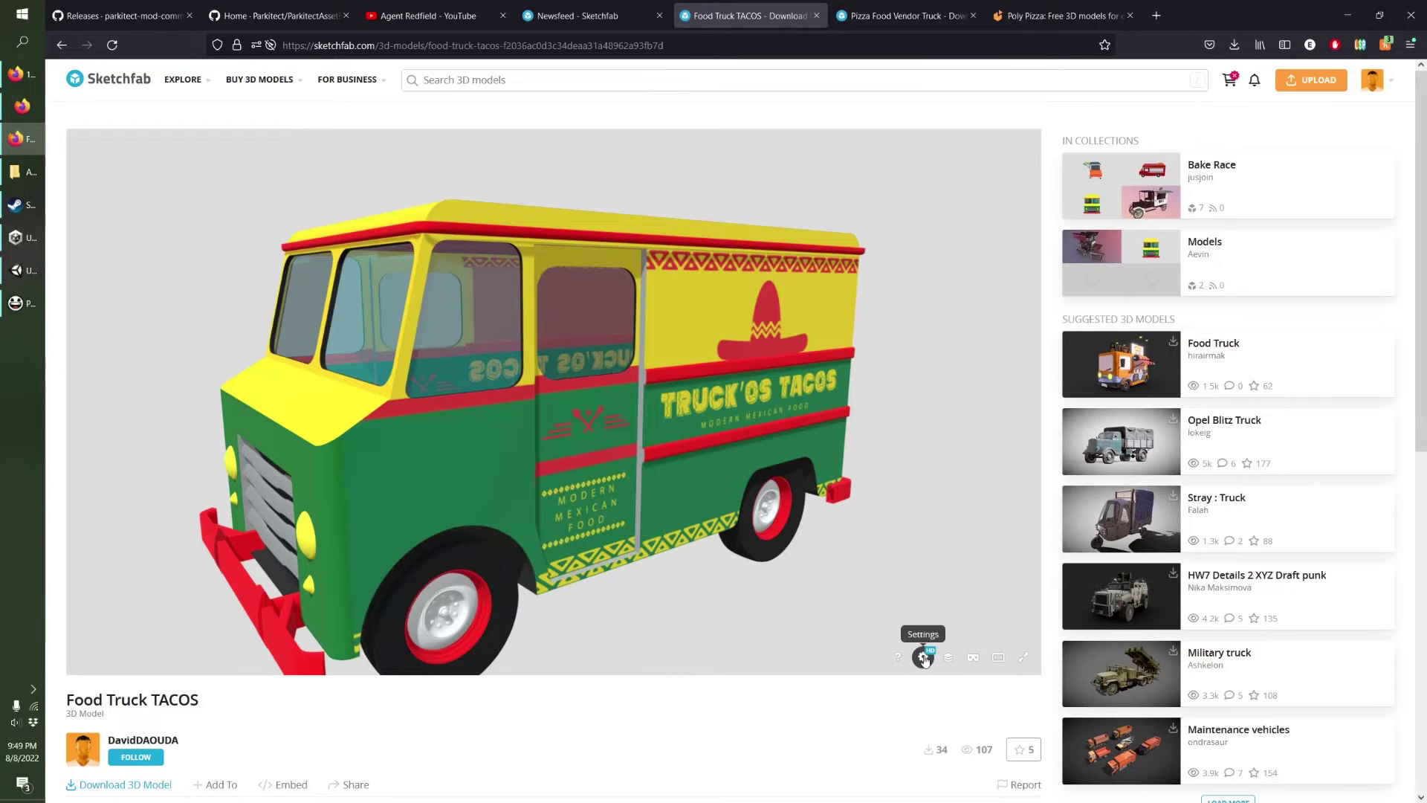
pyautogui.scroll(-3, 923, 657)
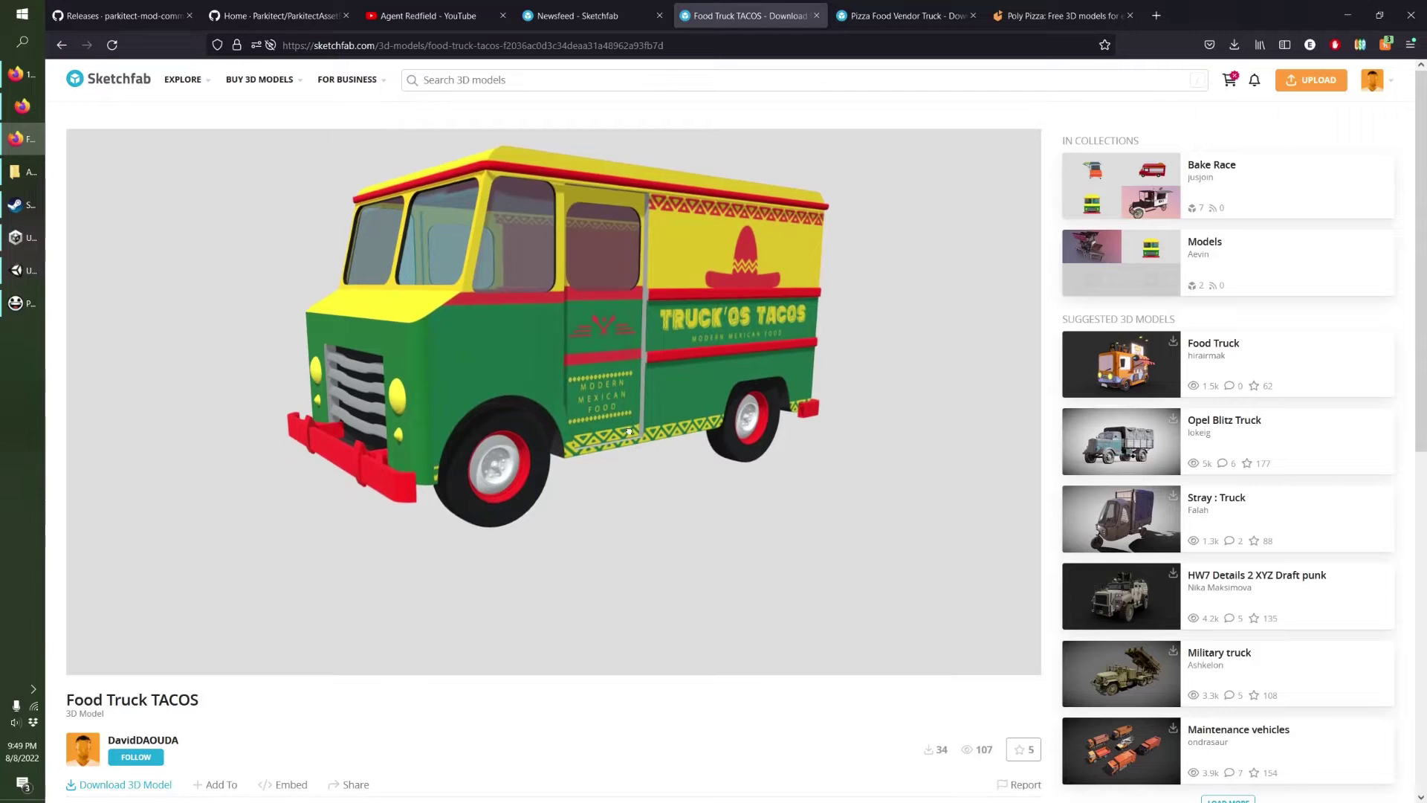
pyautogui.moveTo(922, 617); pyautogui.dragTo(970, 725)
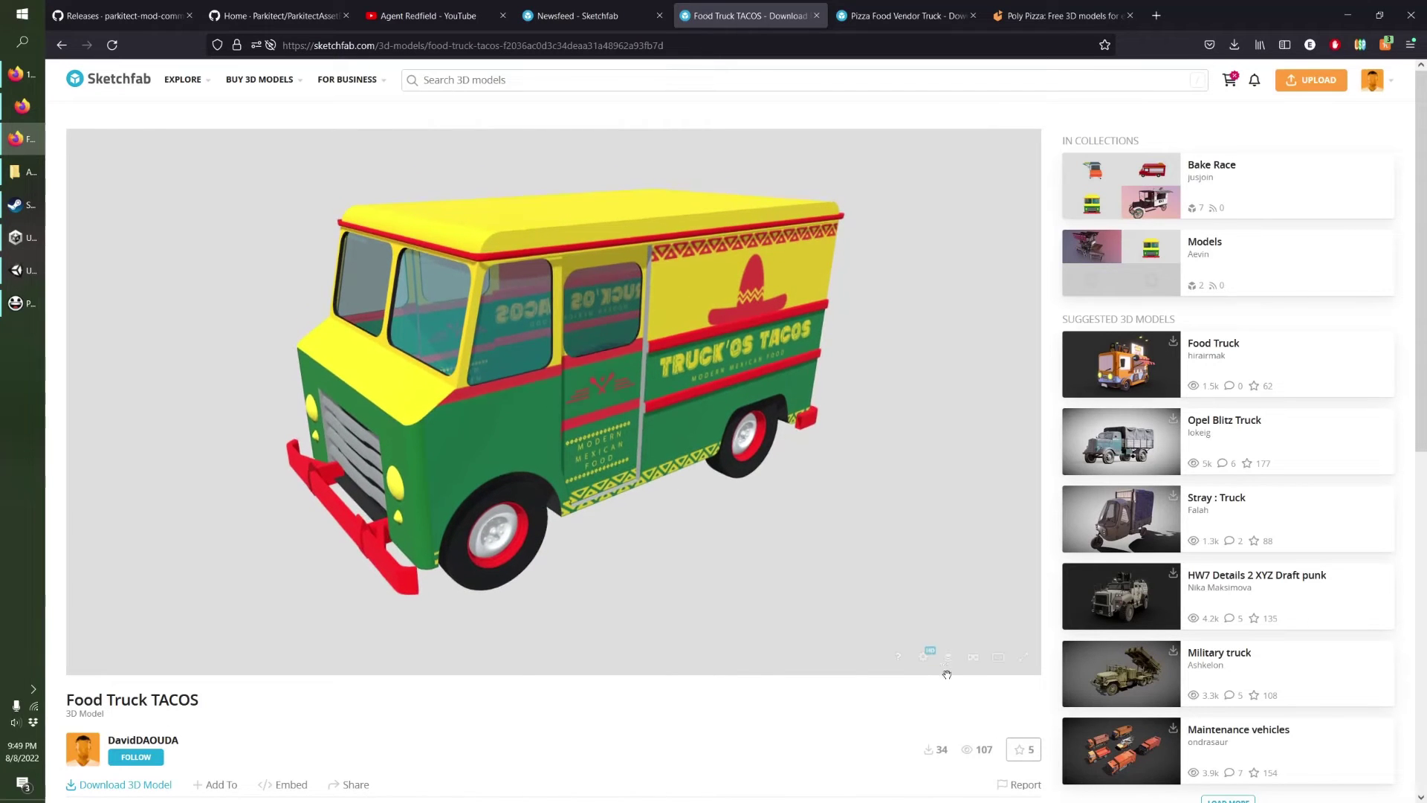
# Display the Food Truck TACOS model as a wireframe in the Model Inspector and examine the mesh density of its grille and body.
pyautogui.click(923, 657)
pyautogui.click(956, 661)
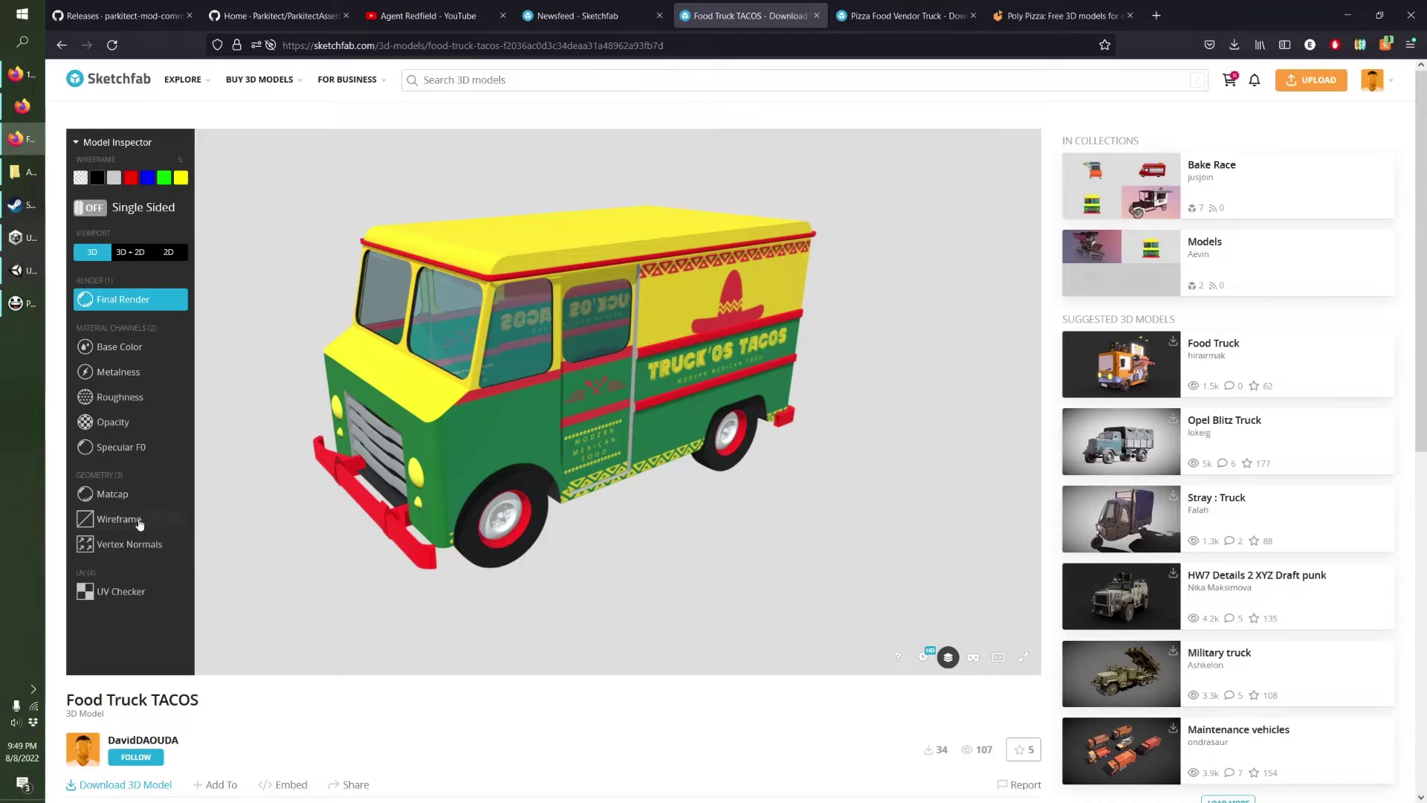
pyautogui.click(111, 518)
pyautogui.moveTo(435, 484); pyautogui.dragTo(520, 470)
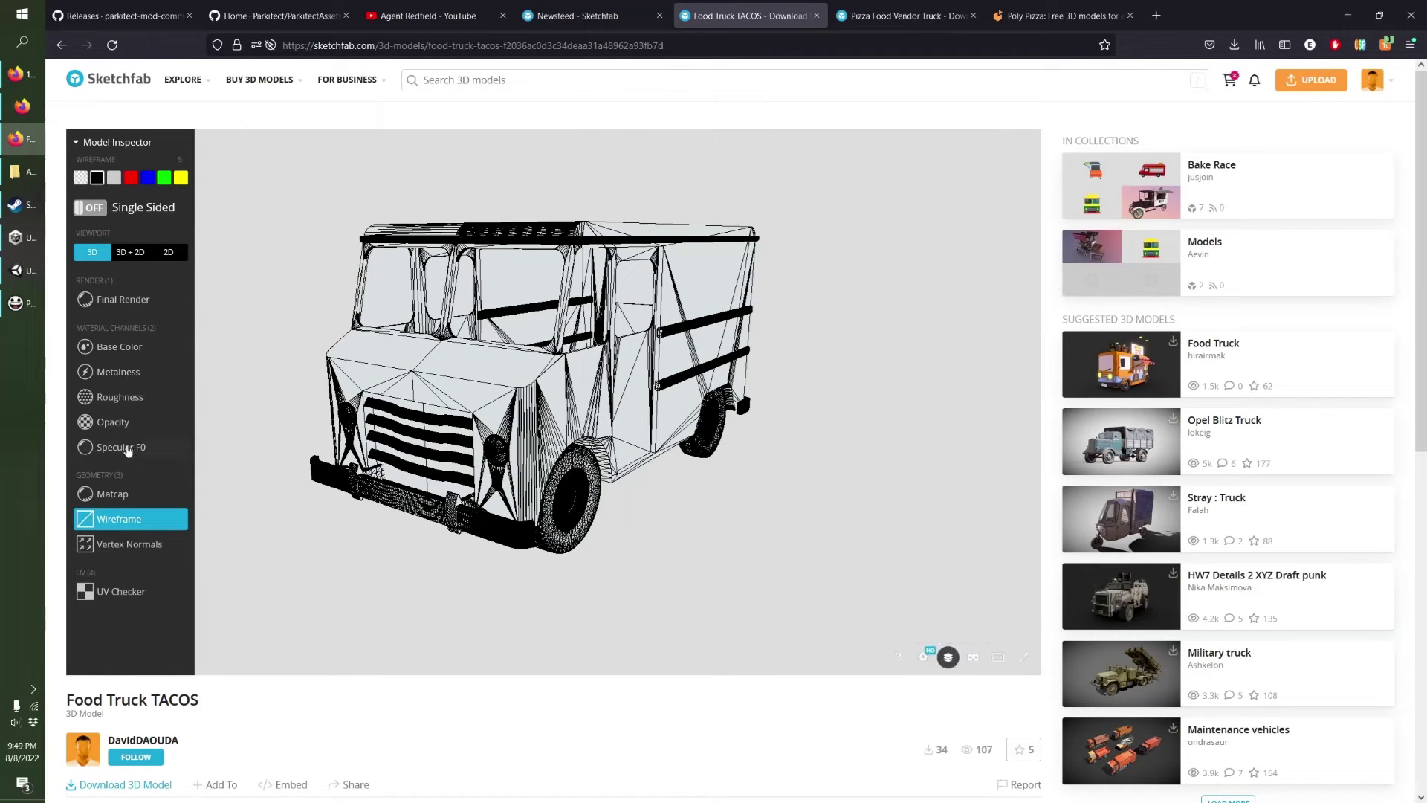
pyautogui.scroll(10, 674, 393)
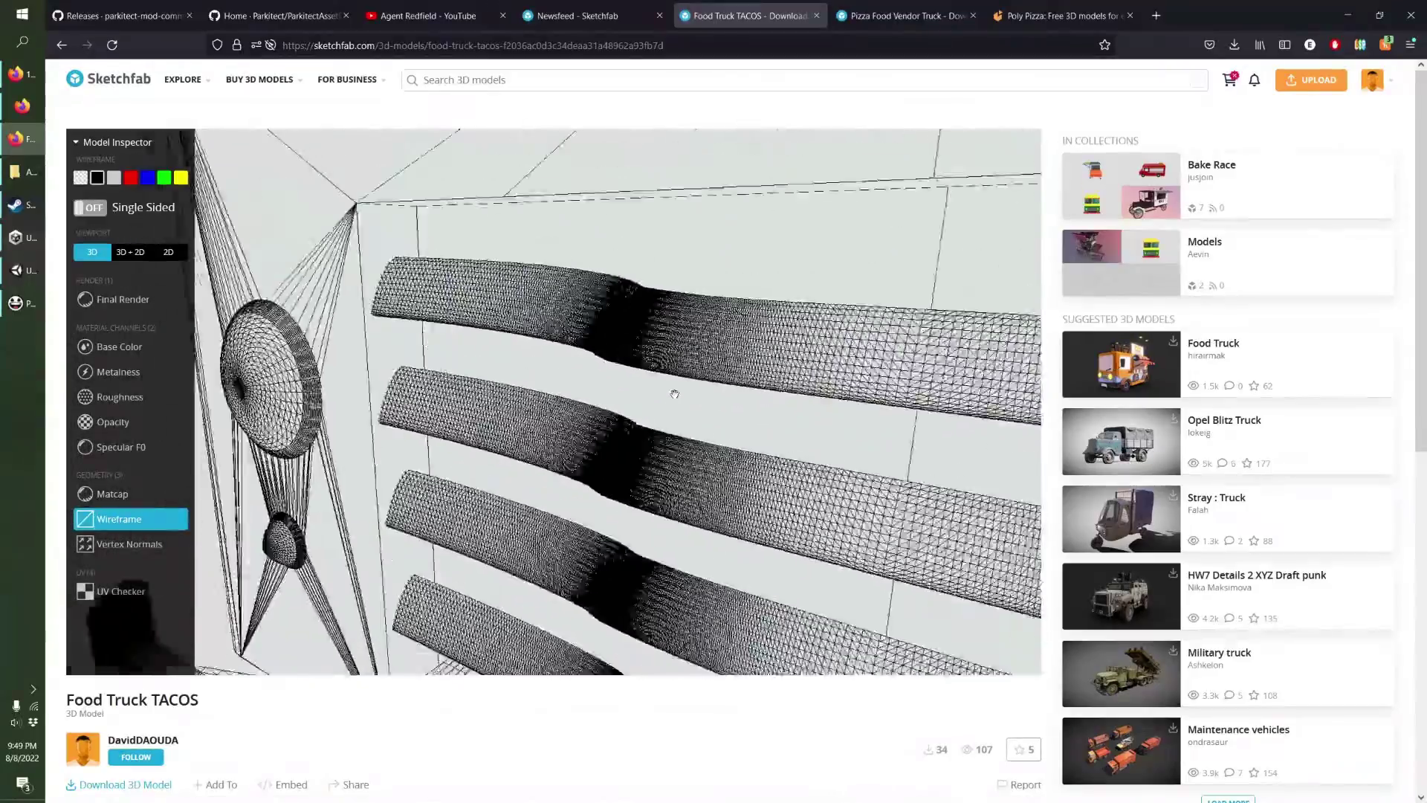
pyautogui.scroll(8, 674, 394)
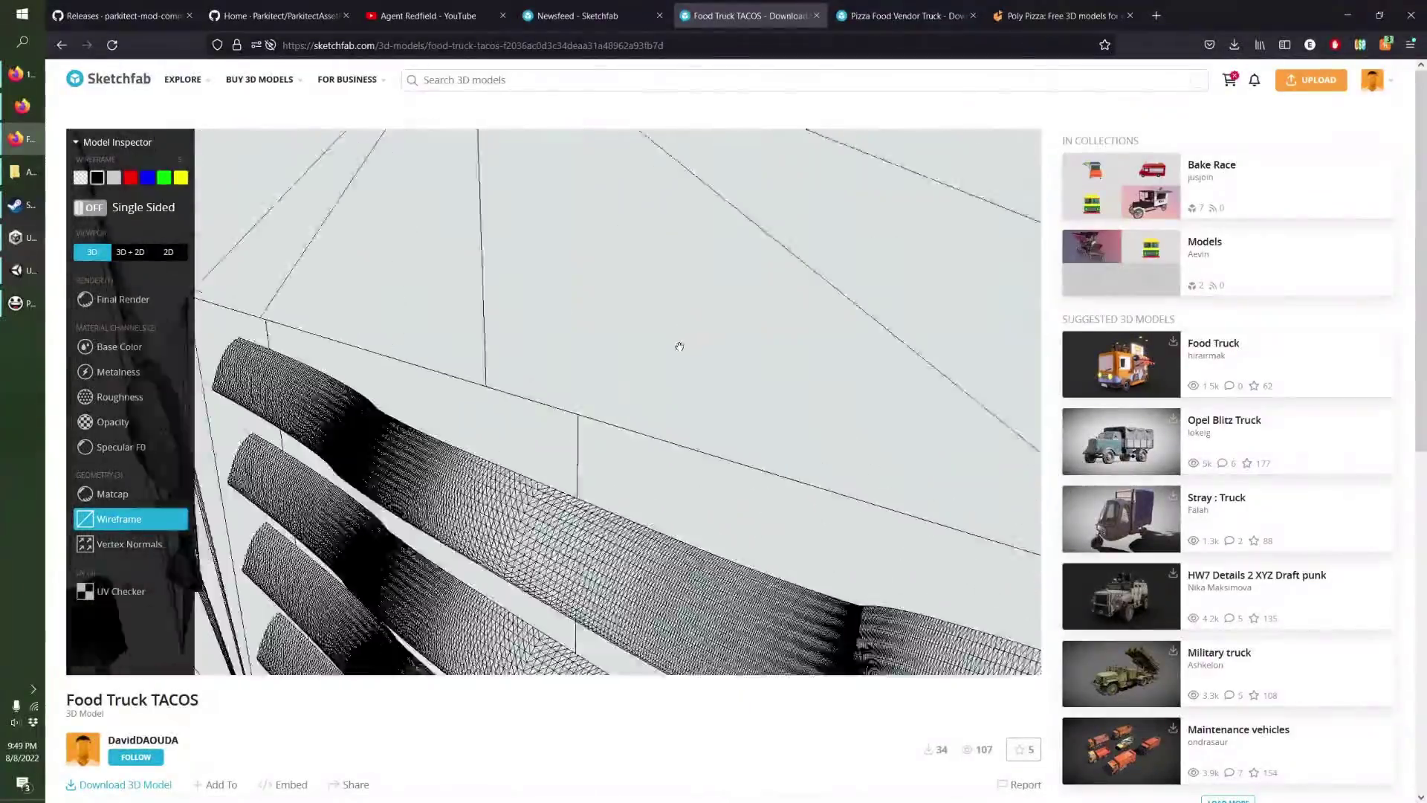
pyautogui.scroll(-15, 680, 346)
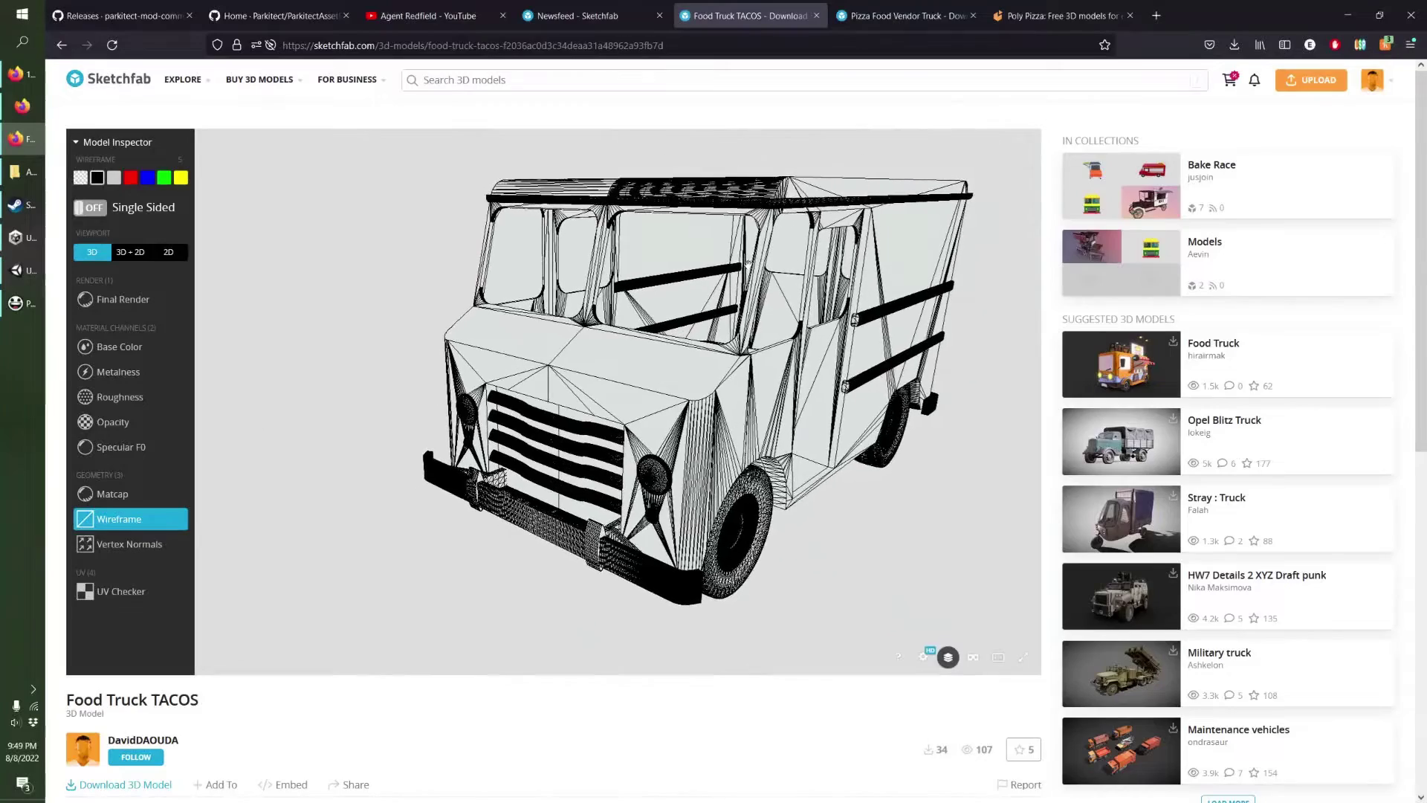
pyautogui.moveTo(747, 263); pyautogui.dragTo(583, 394)
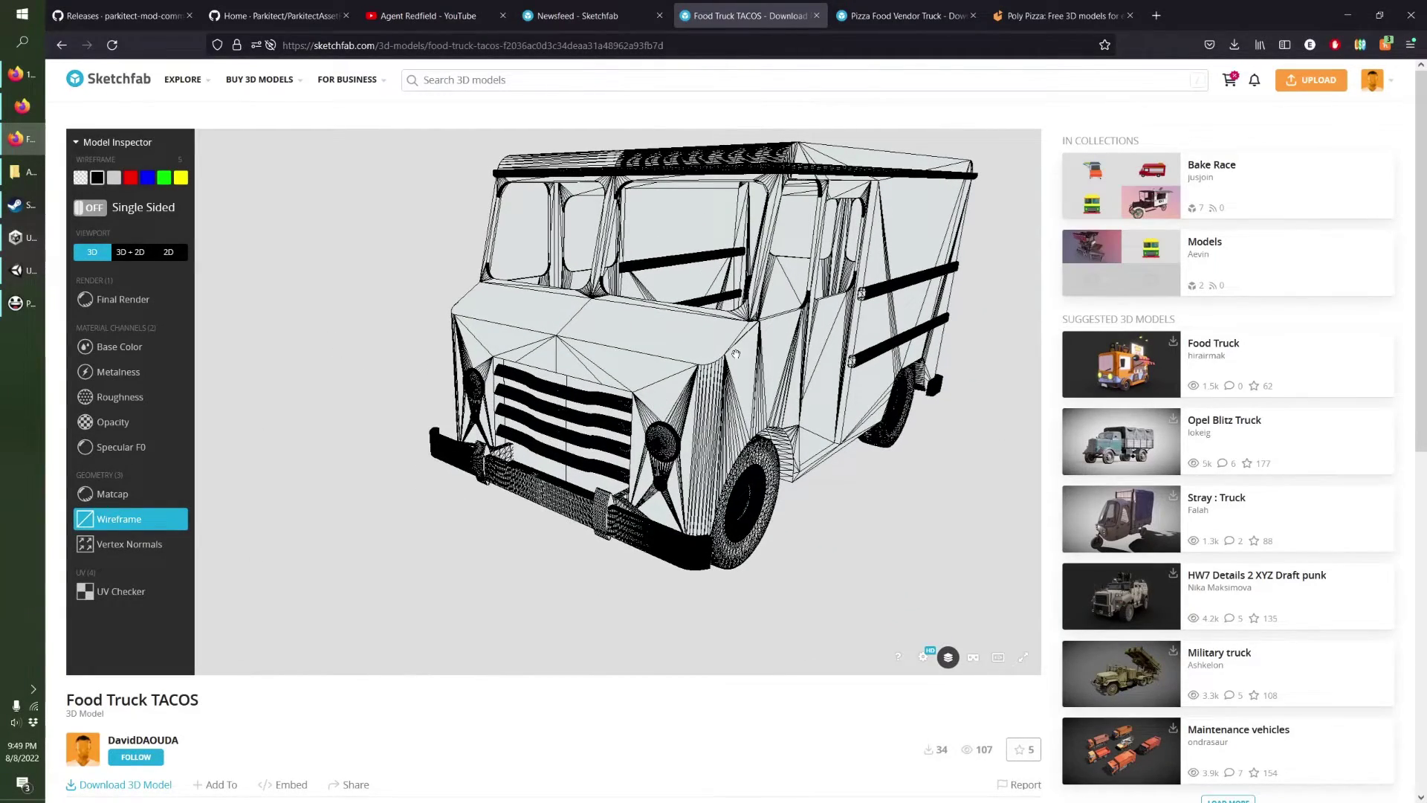
# Inspect the Pizza Food Vendor Truck model on Sketchfab, checking its triangle count and viewing its mesh in wireframe.
pyautogui.scroll(5, 702, 418)
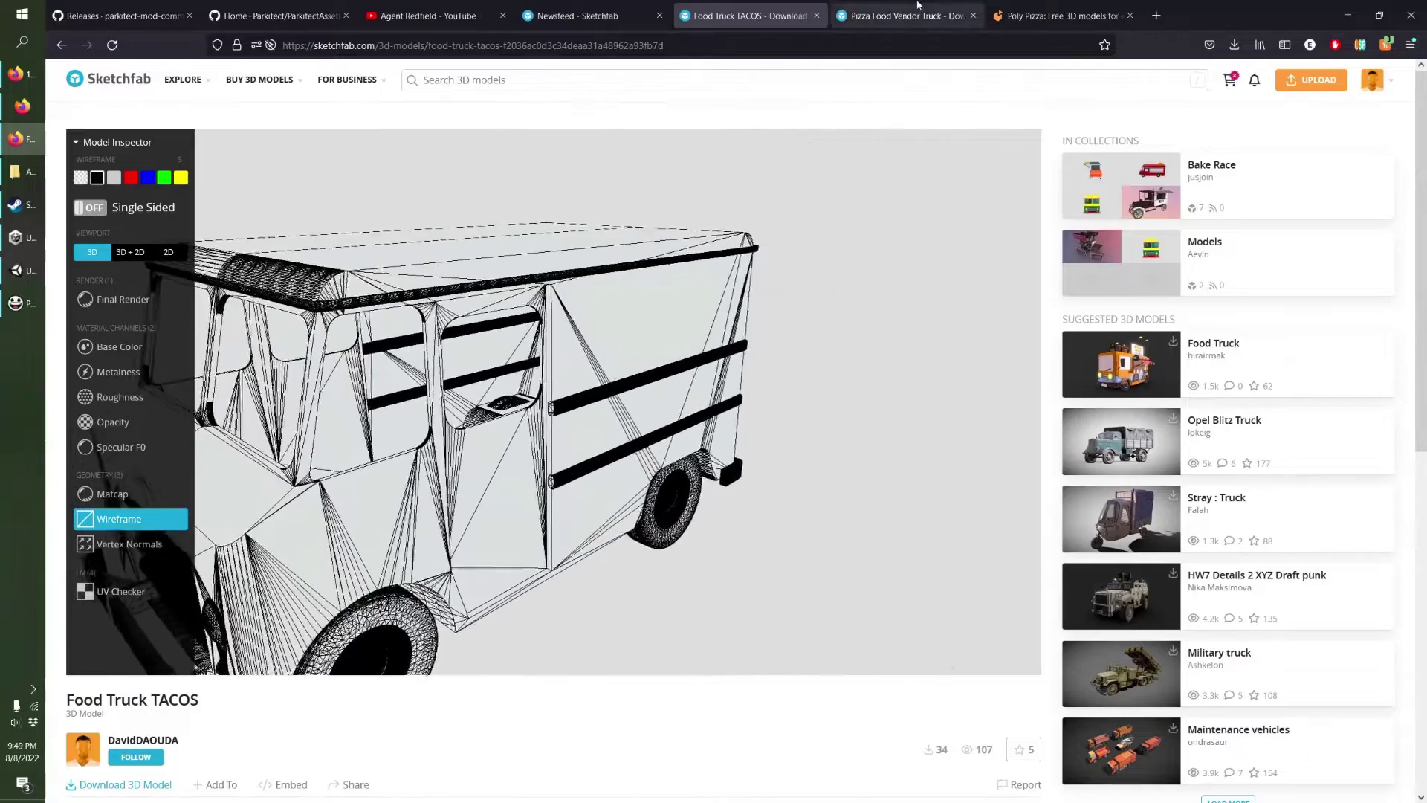
pyautogui.click(862, 15)
pyautogui.scroll(-2, 117, 513)
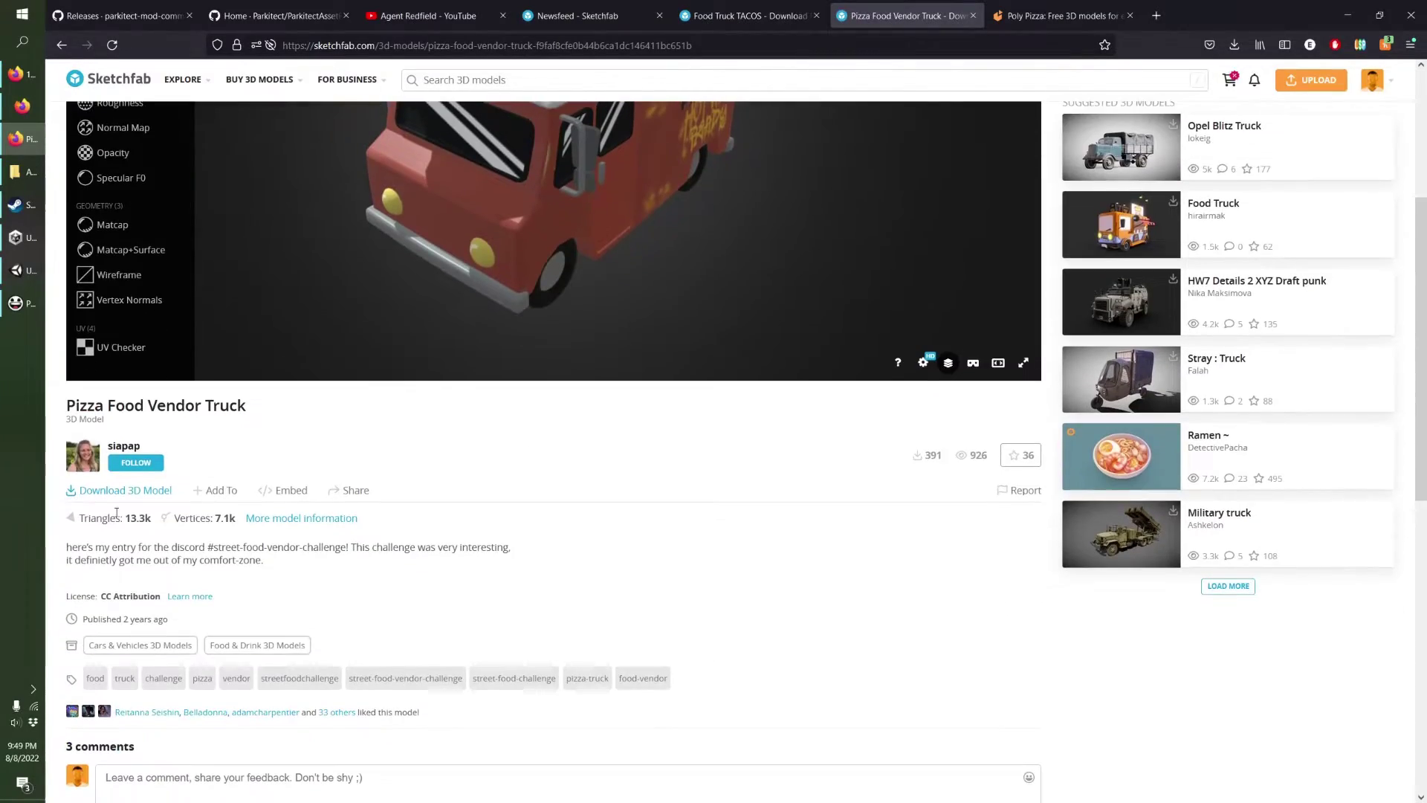
pyautogui.scroll(4, 507, 504)
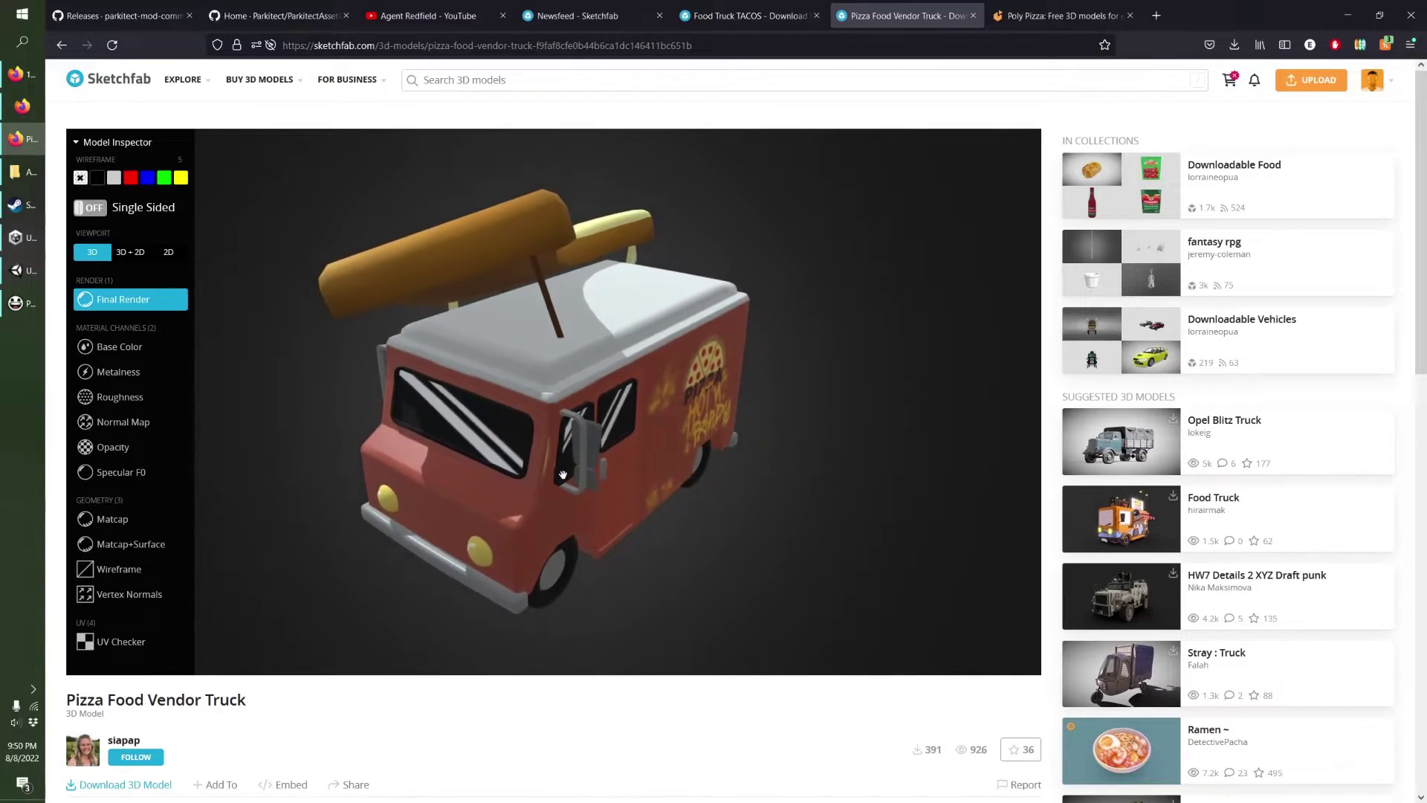
pyautogui.click(119, 568)
pyautogui.moveTo(367, 502); pyautogui.dragTo(334, 558)
pyautogui.scroll(-1, 435, 707)
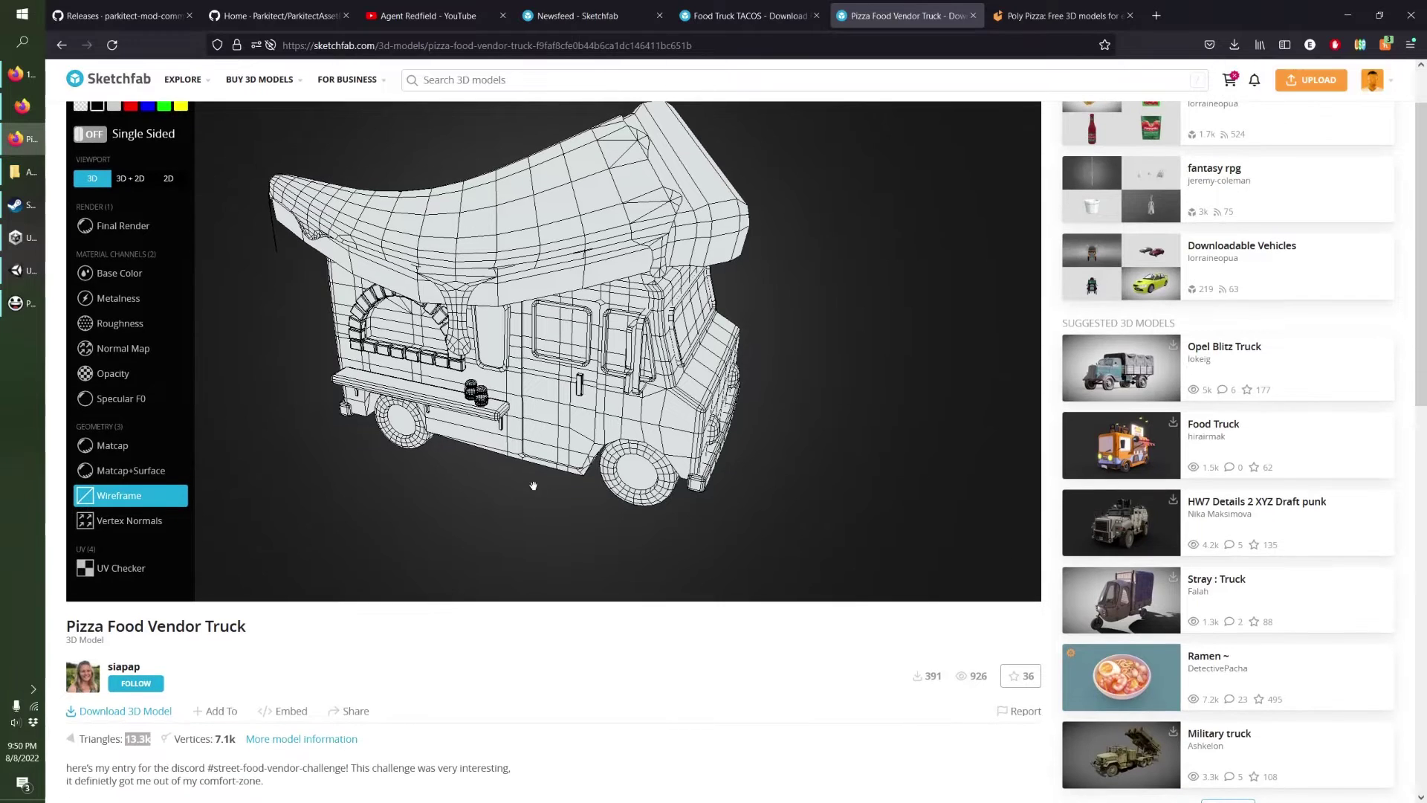
# Download the Pizza Food Vendor Truck model in its original FBX format.
pyautogui.click(106, 709)
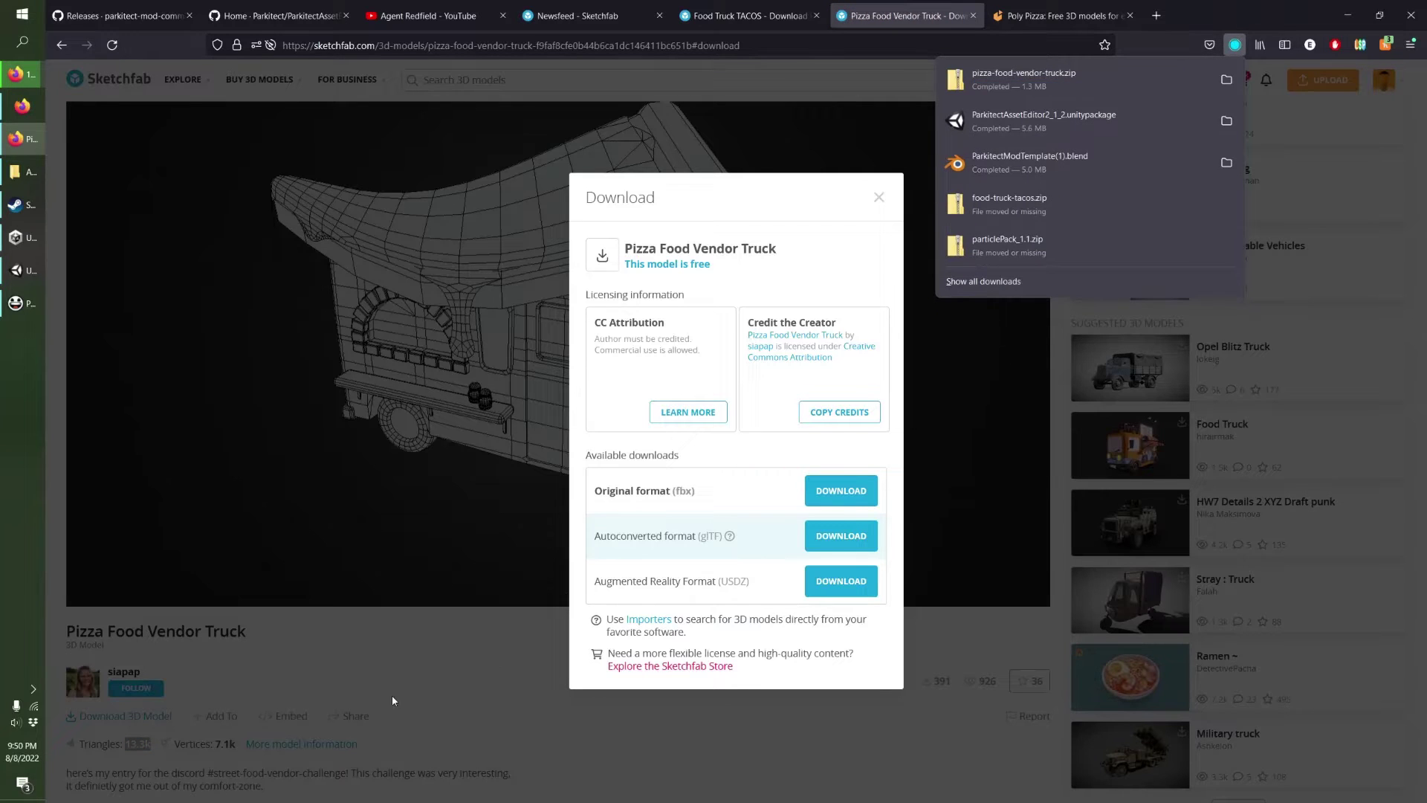
pyautogui.click(493, 675)
pyautogui.click(494, 675)
# Extract pizza-food-vendor-truck.zip in the Downloads folder and locate COMBINED food vendor truck.fbx in its source folder.
pyautogui.click(28, 172)
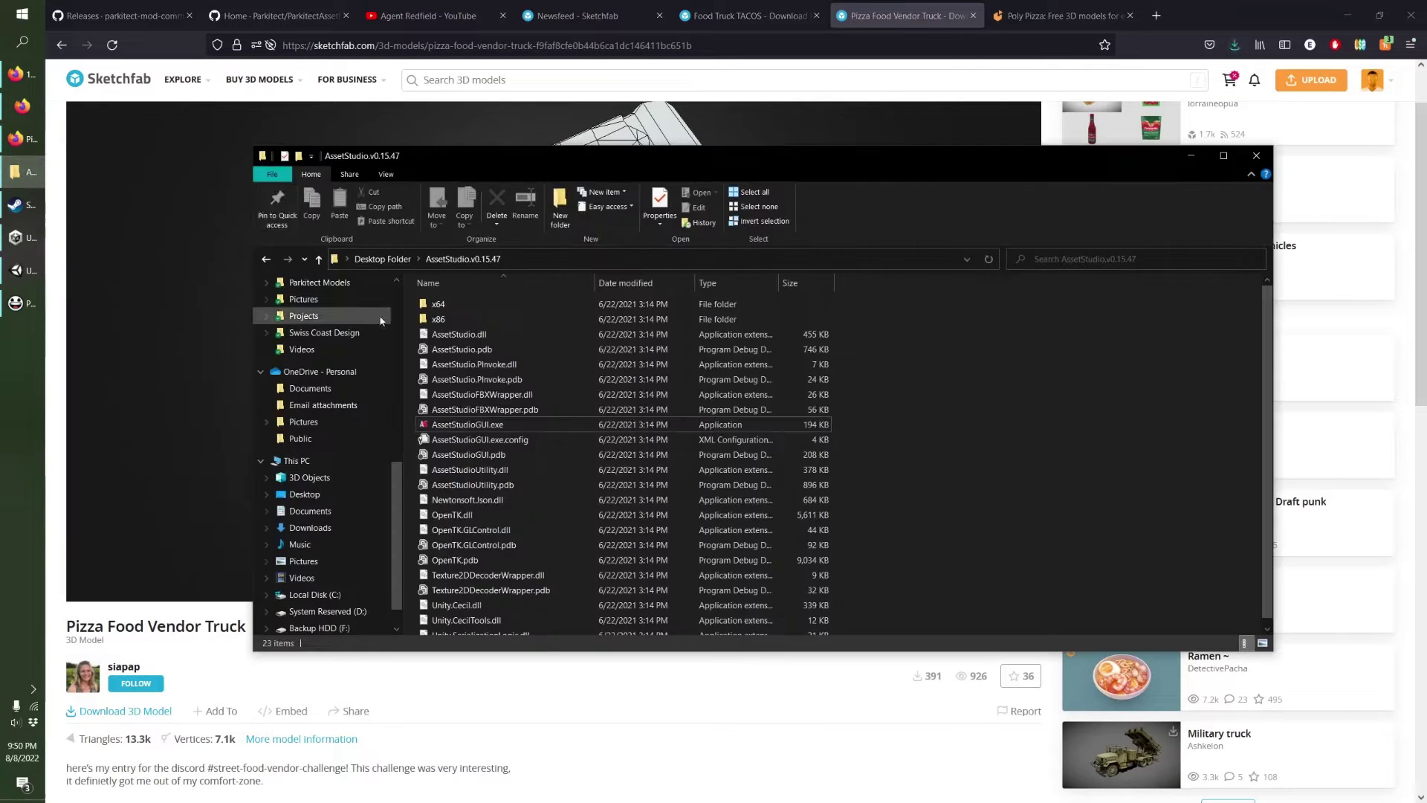
pyautogui.scroll(10, 312, 334)
pyautogui.click(301, 328)
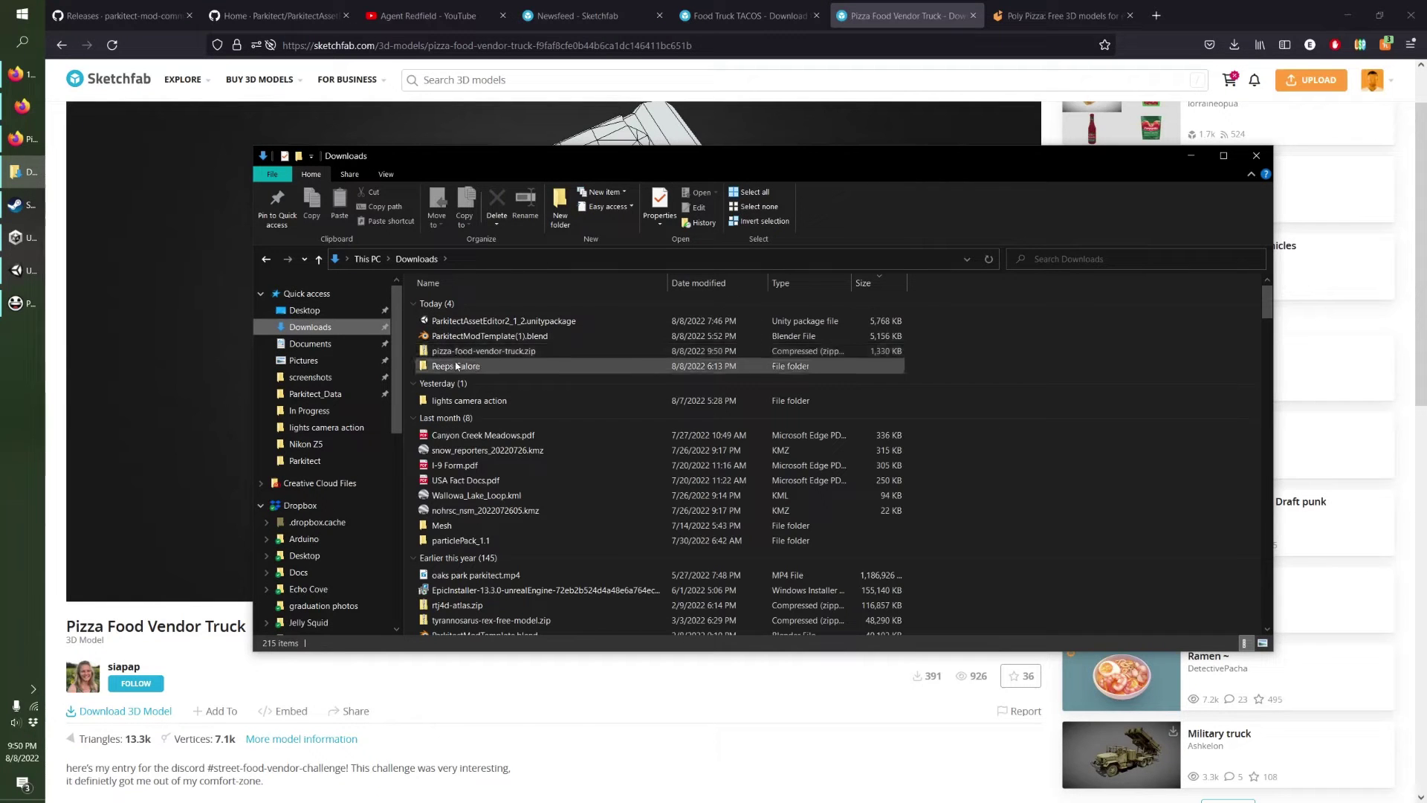
pyautogui.rightClick(458, 353)
pyautogui.click(498, 416)
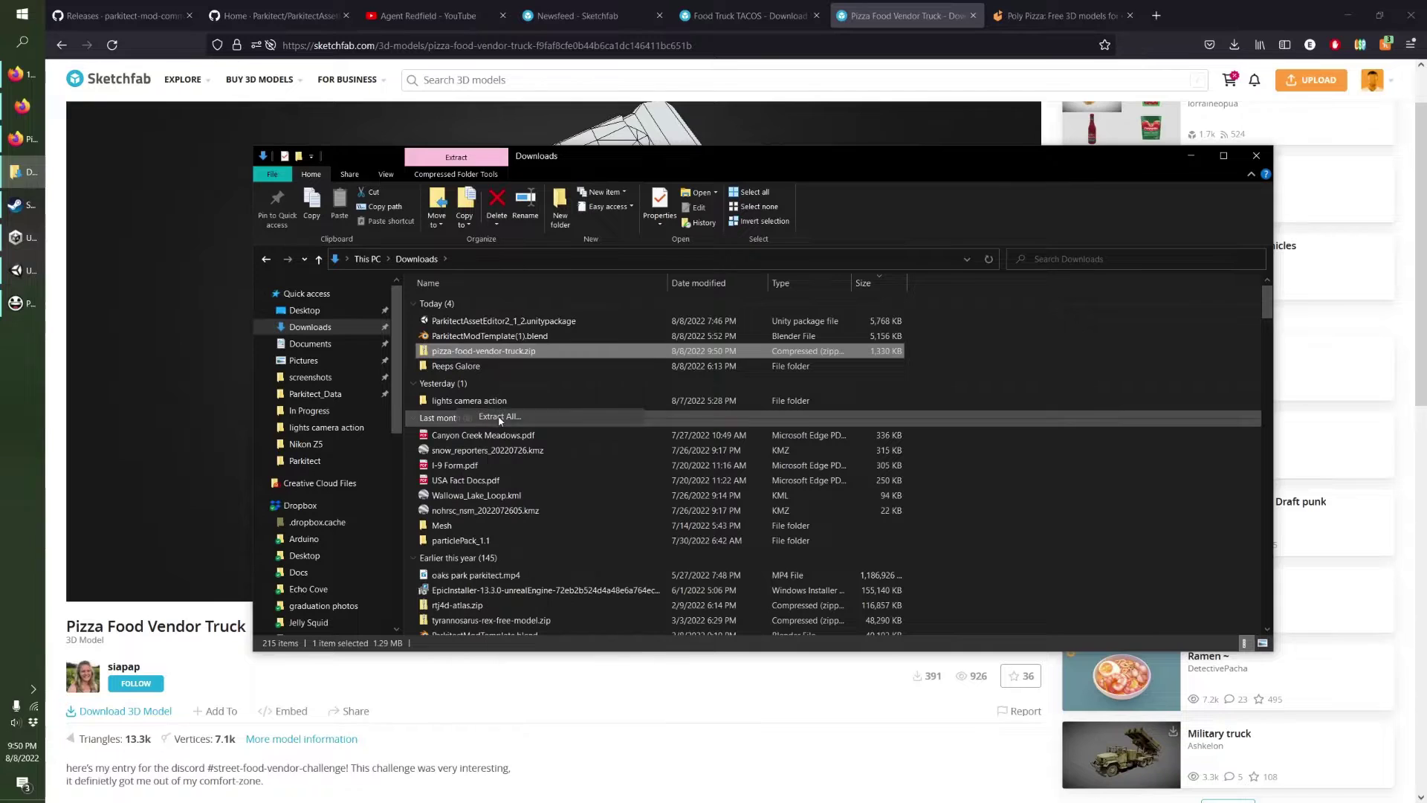
pyautogui.press('Return')
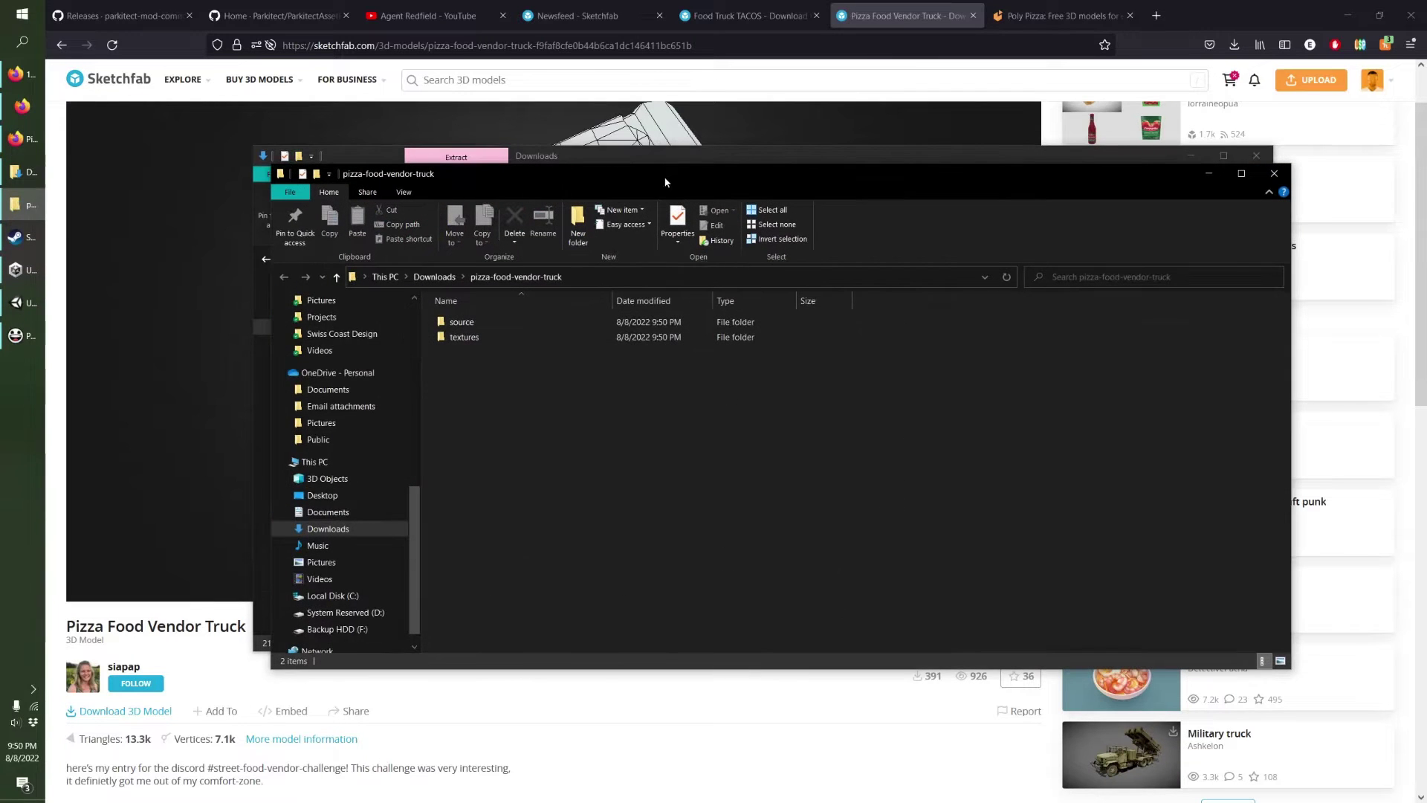
pyautogui.doubleClick(462, 324)
pyautogui.click(466, 327)
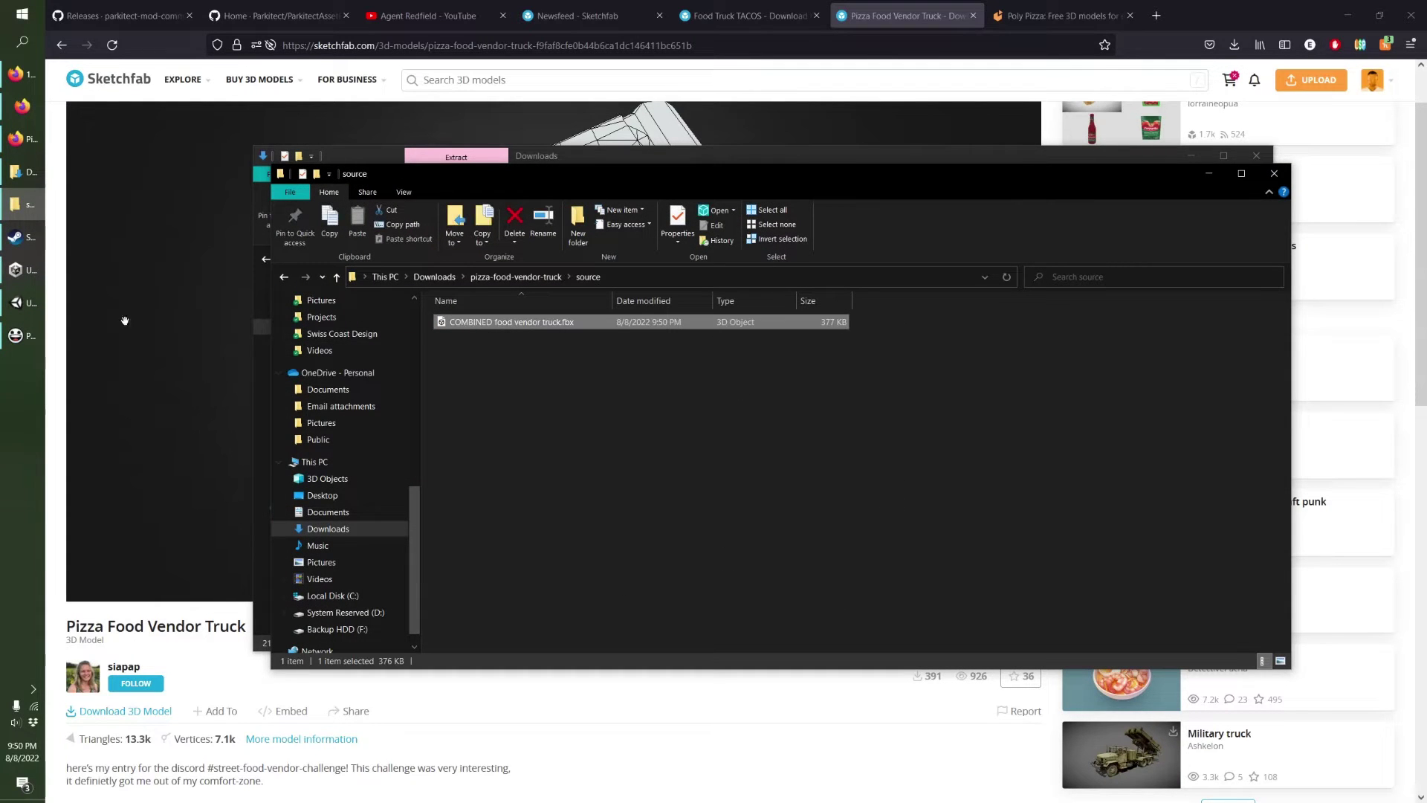
# Open ParkitectModTemplate(1).blend from the Downloads folder in Blender.
pyautogui.click(22, 13)
pyautogui.click(637, 591)
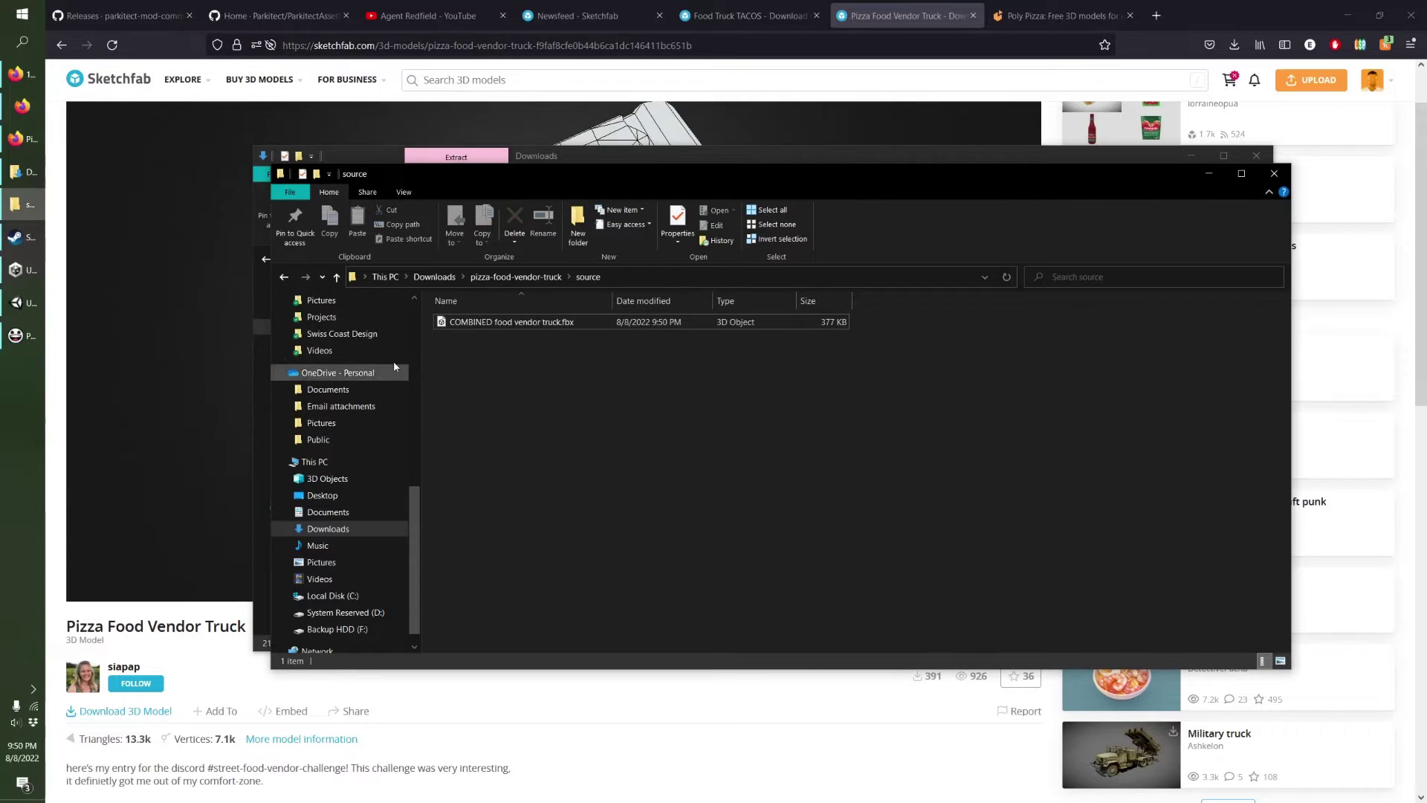
pyautogui.scroll(10, 335, 372)
pyautogui.click(328, 345)
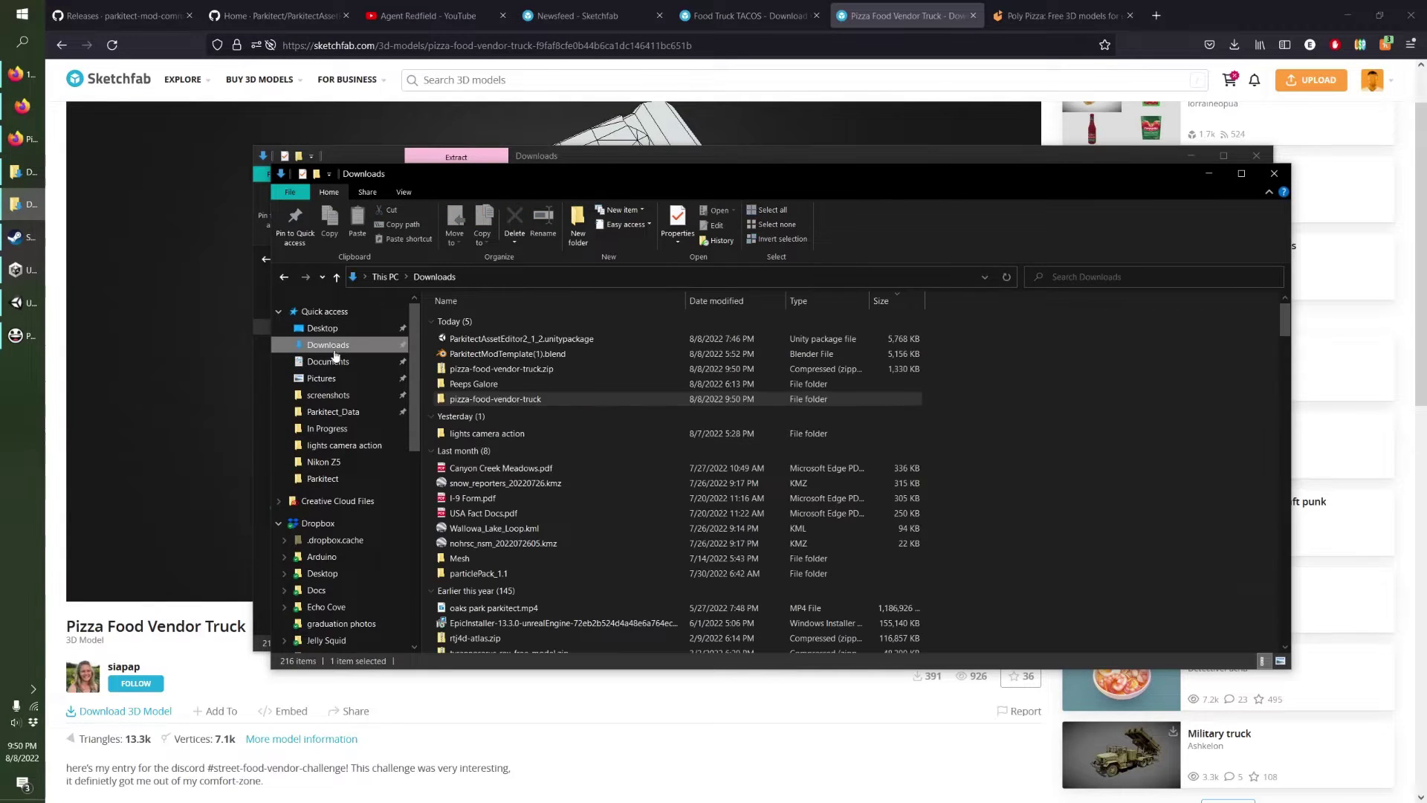
pyautogui.click(505, 354)
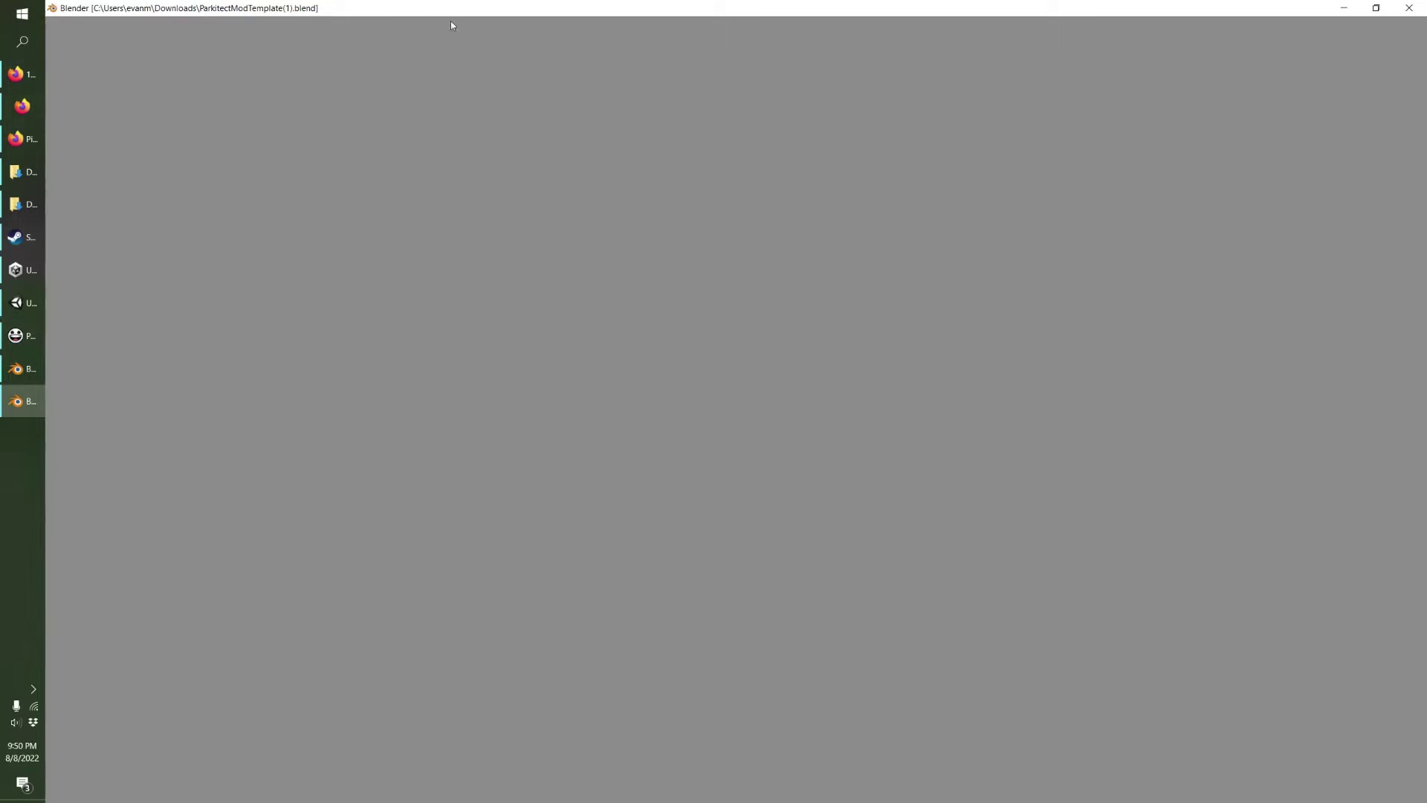
# Switch to the browser, search poly.pizza for "sombrero" and open the Sombrero model in a separate tab.
pyautogui.click(17, 86)
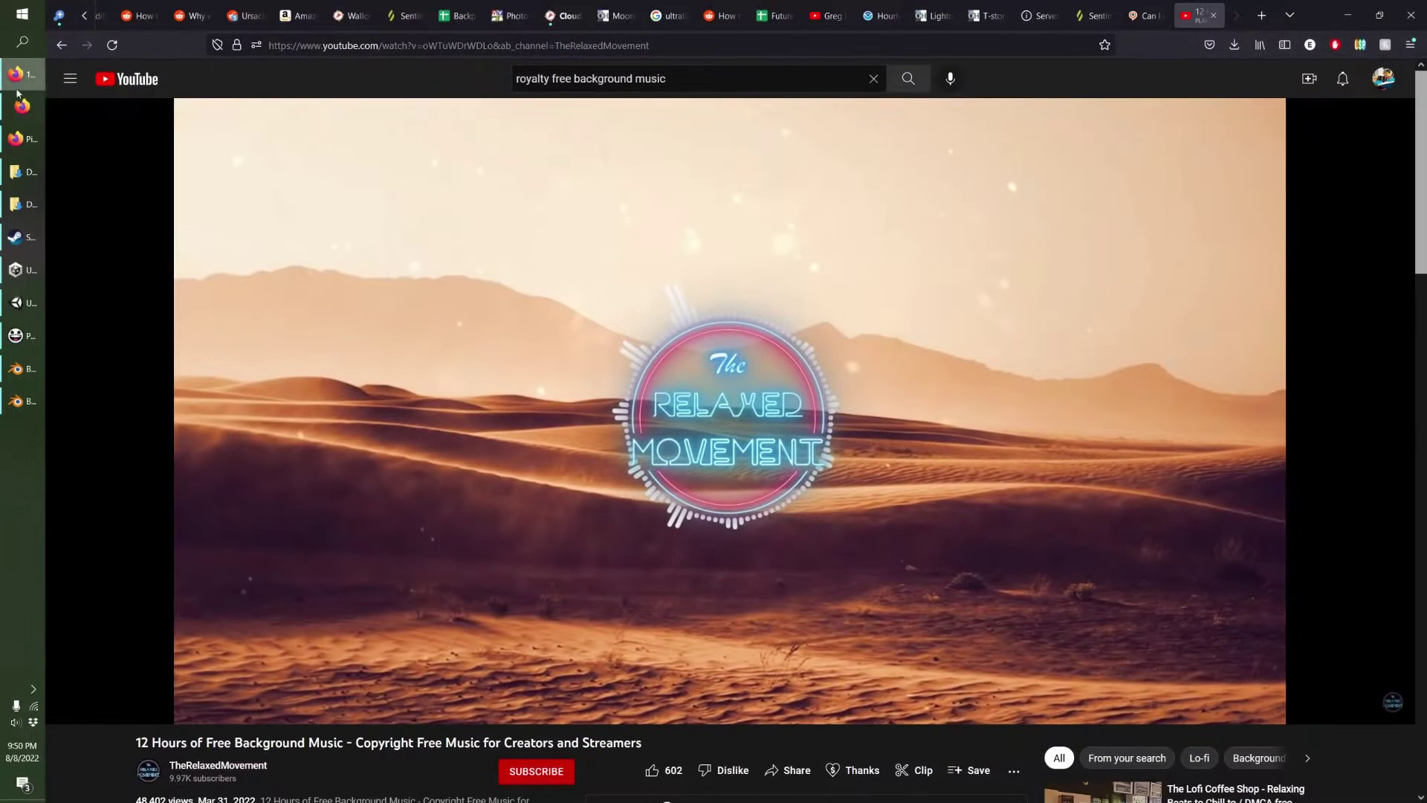
pyautogui.click(17, 74)
pyautogui.click(21, 142)
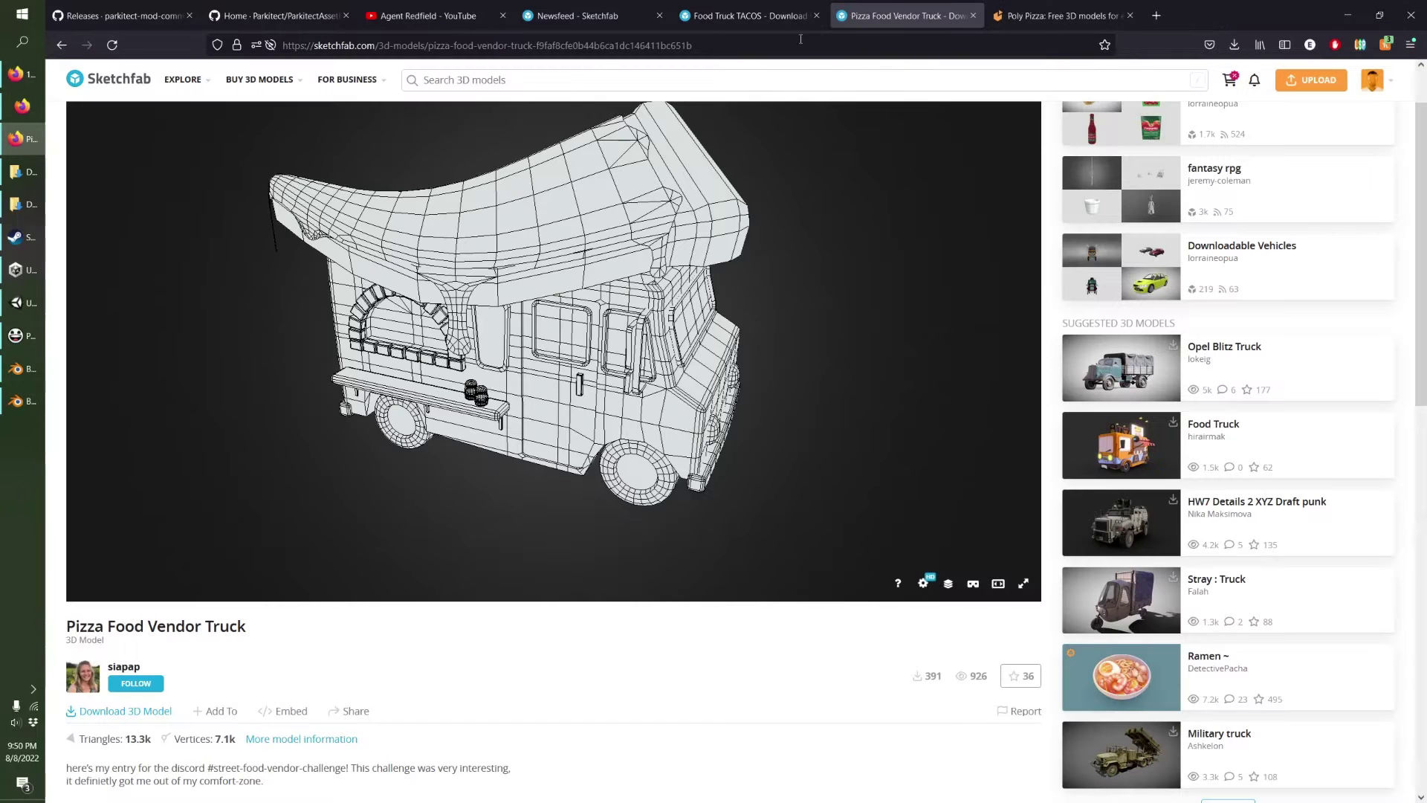
pyautogui.click(1055, 15)
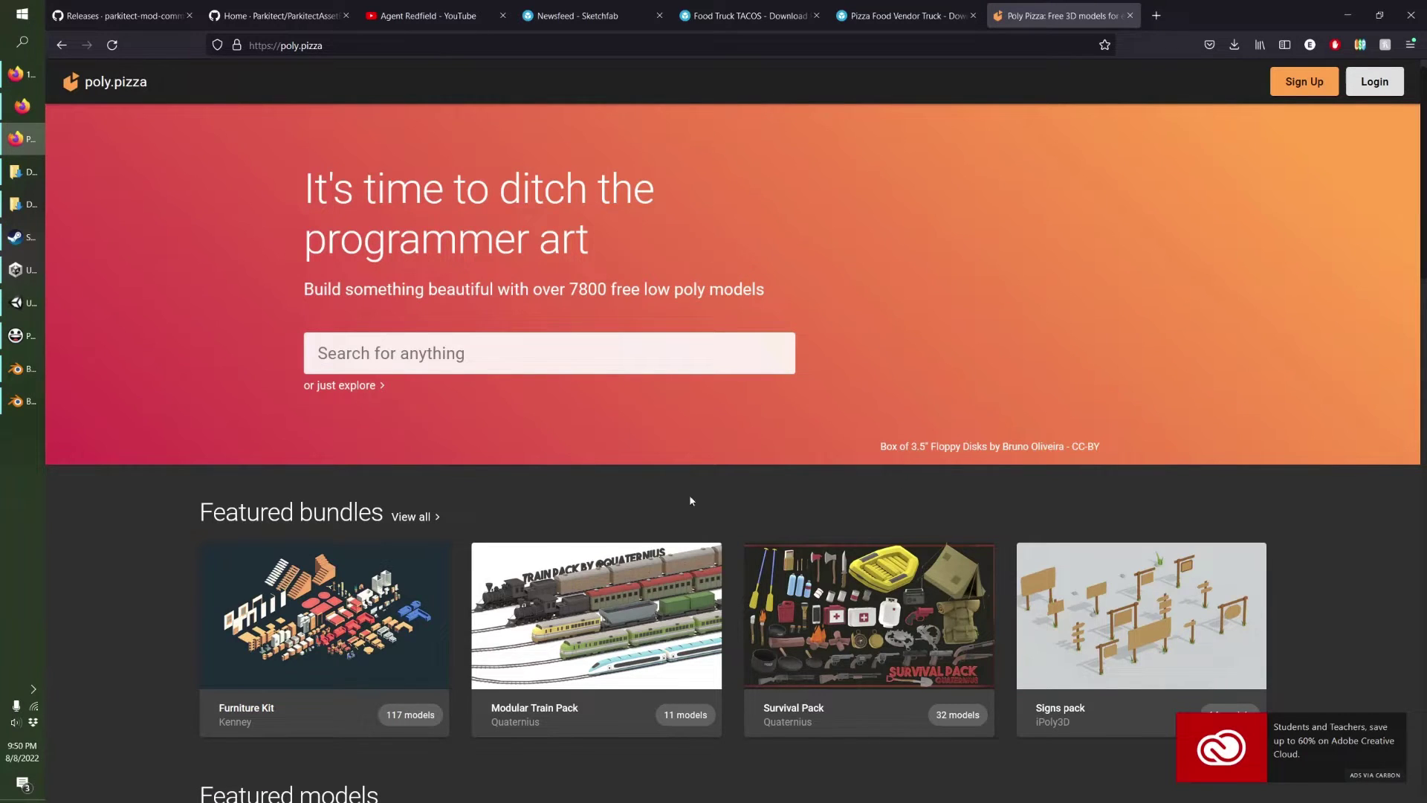
pyautogui.scroll(-3, 474, 332)
pyautogui.scroll(3, 473, 332)
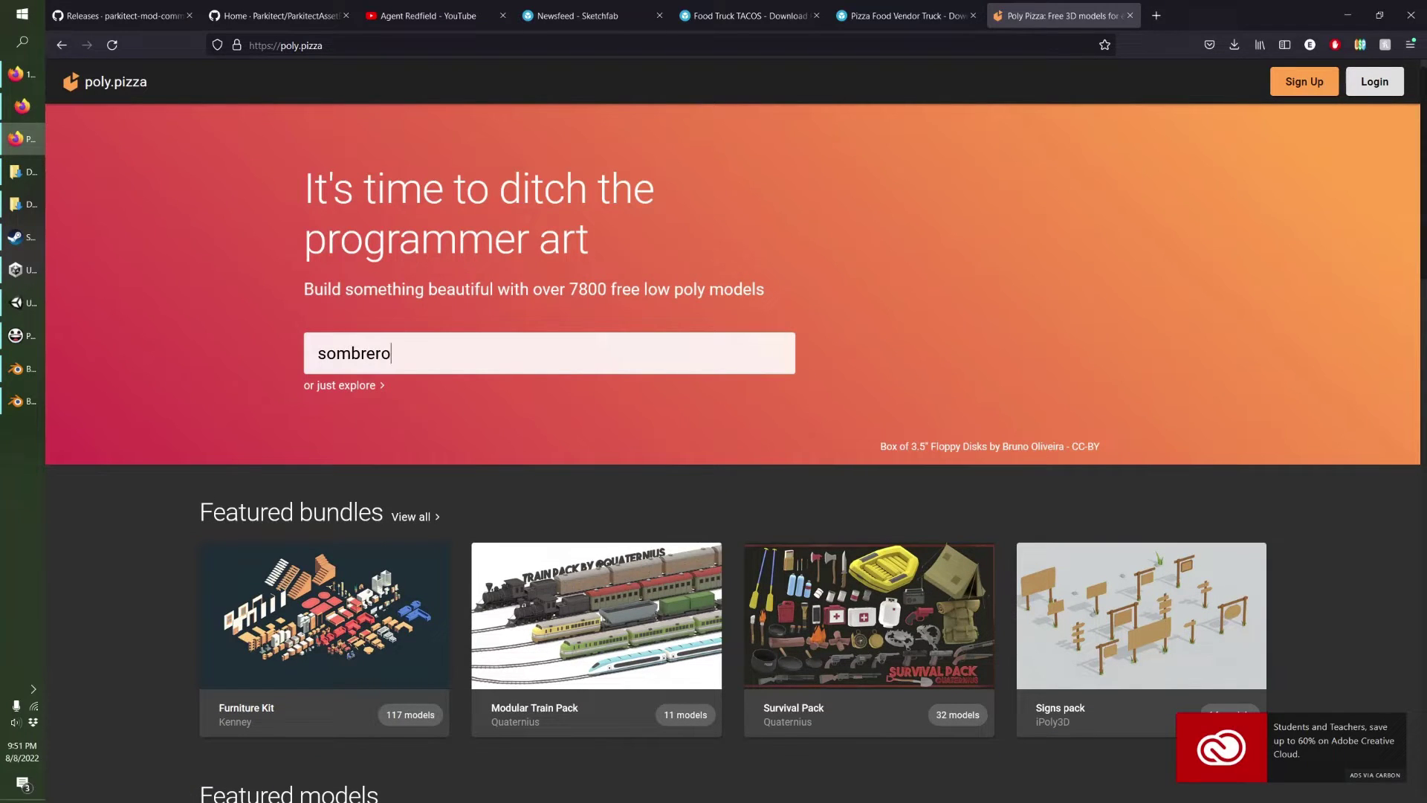
pyautogui.press('Return')
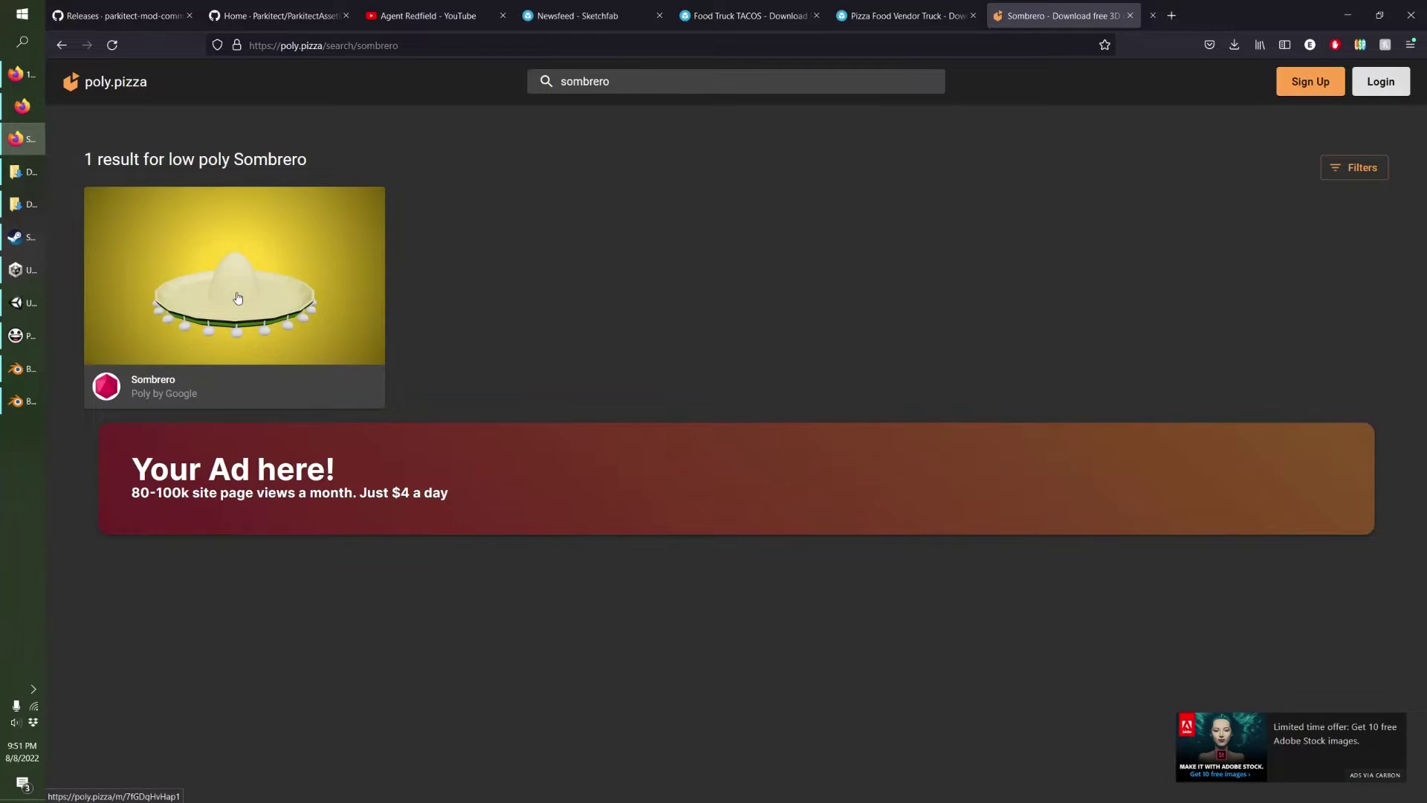
pyautogui.middleClick(238, 297)
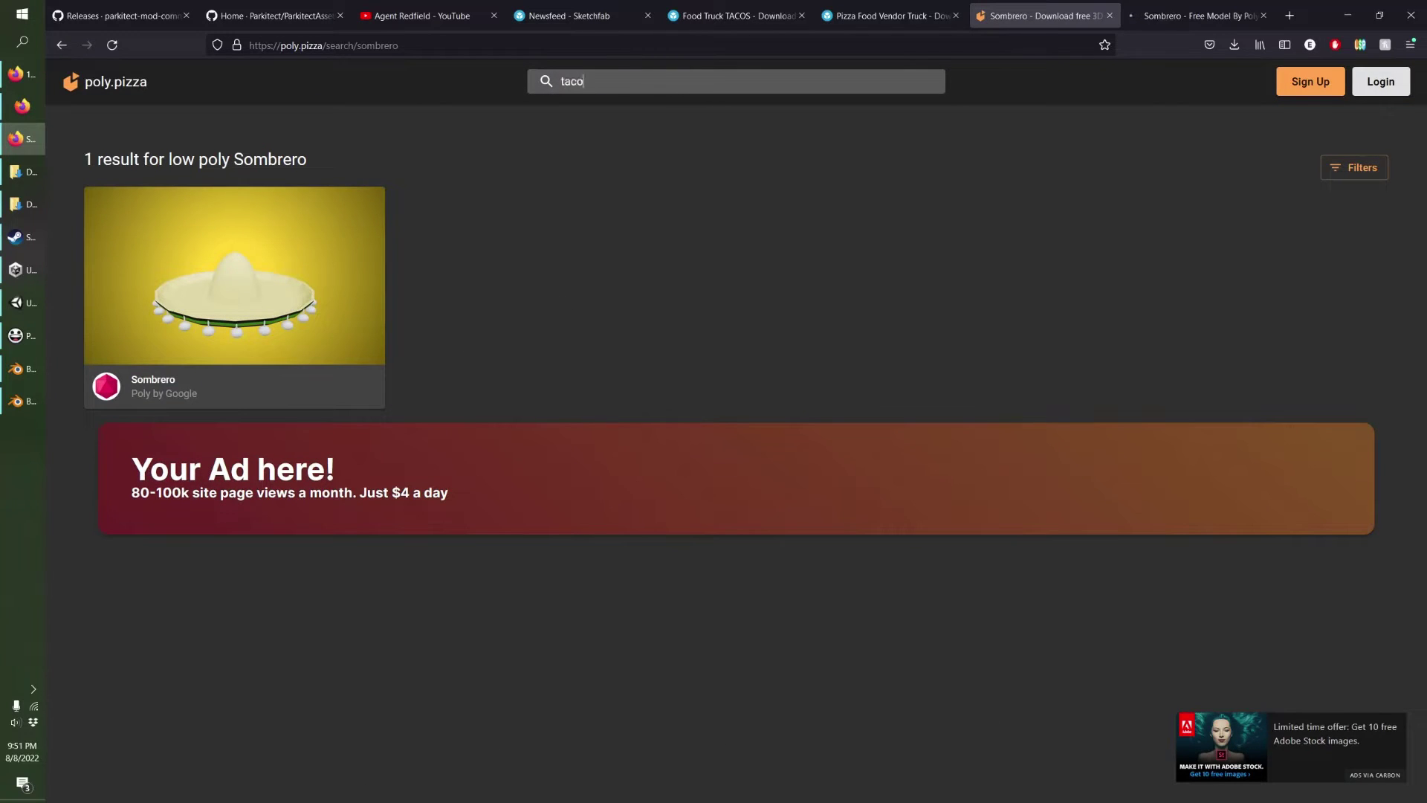
# Search poly.pizza for "taco", open the Burrito model in a separate tab and close the search results.
pyautogui.press('Return')
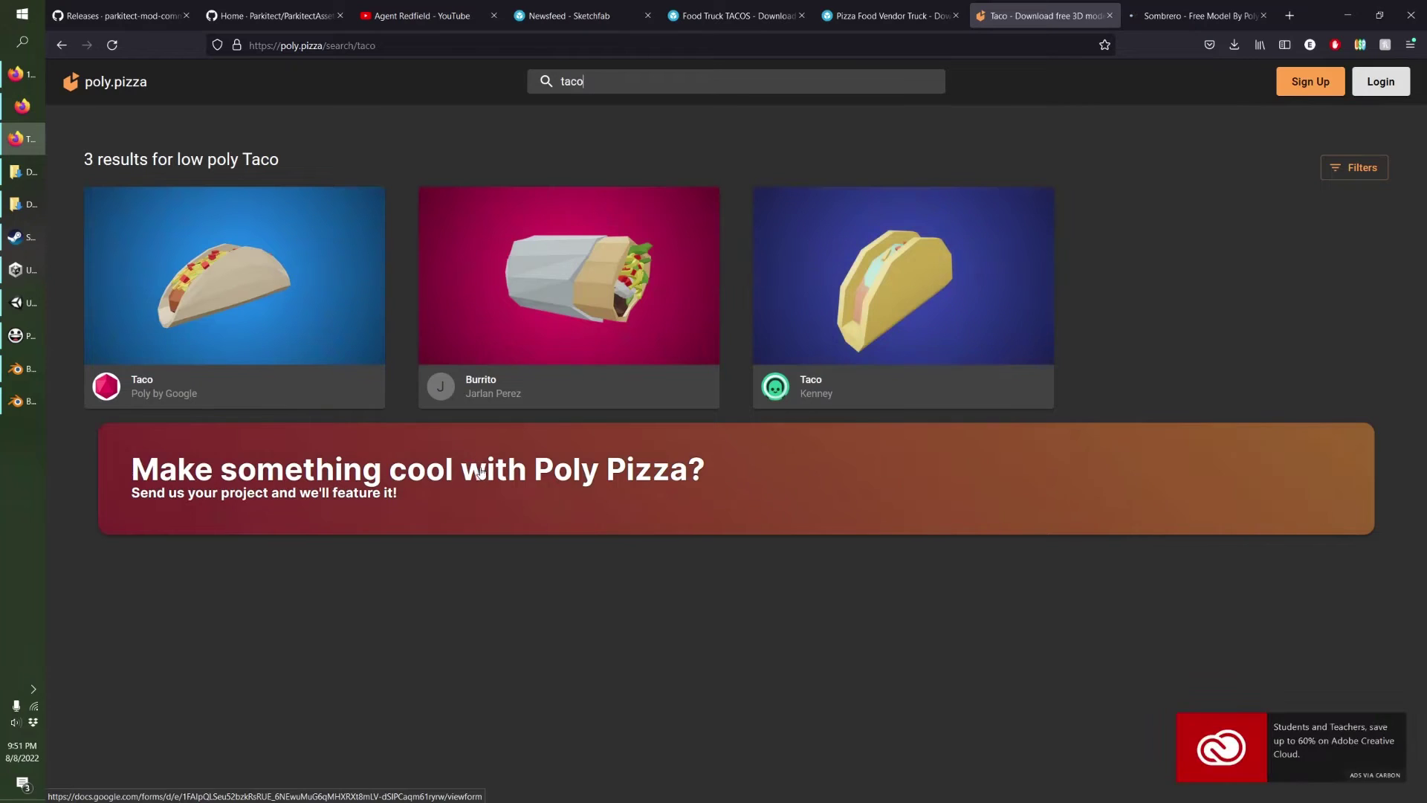
pyautogui.middleClick(527, 276)
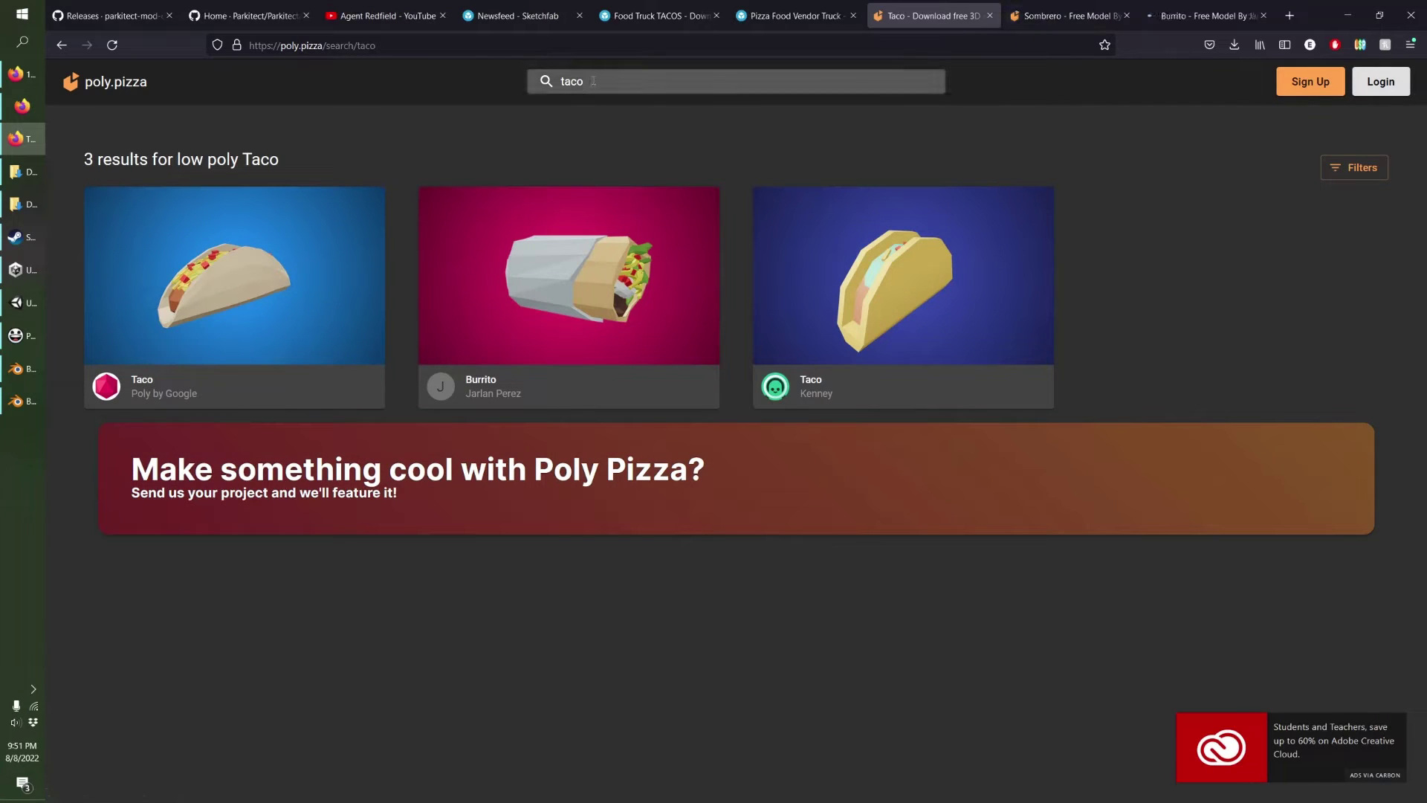
pyautogui.click(990, 16)
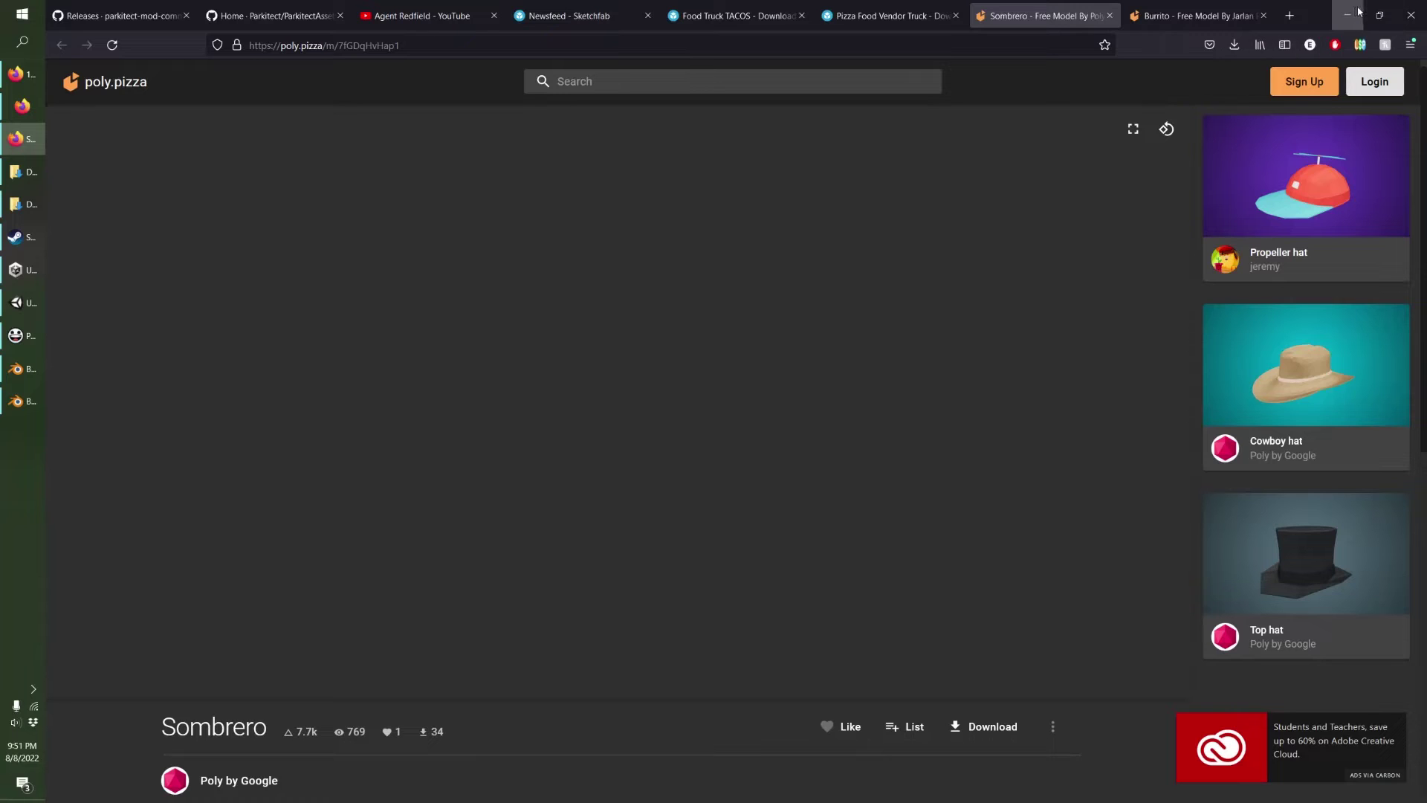
# Switch to Blender and import COMBINED food vendor truck.fbx from the extracted source folder into the mod template.
pyautogui.click(1357, 12)
pyautogui.click(77, 25)
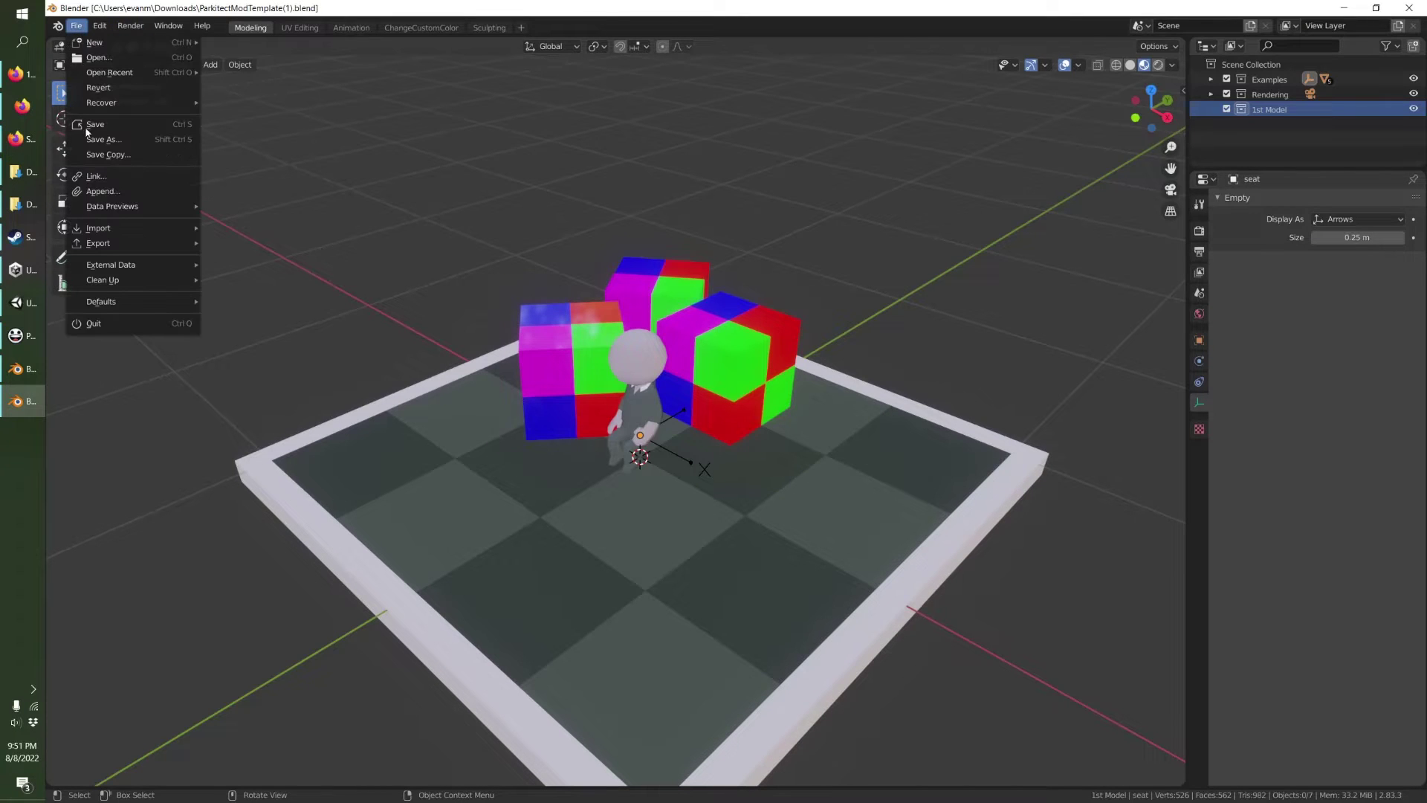
pyautogui.moveTo(104, 228)
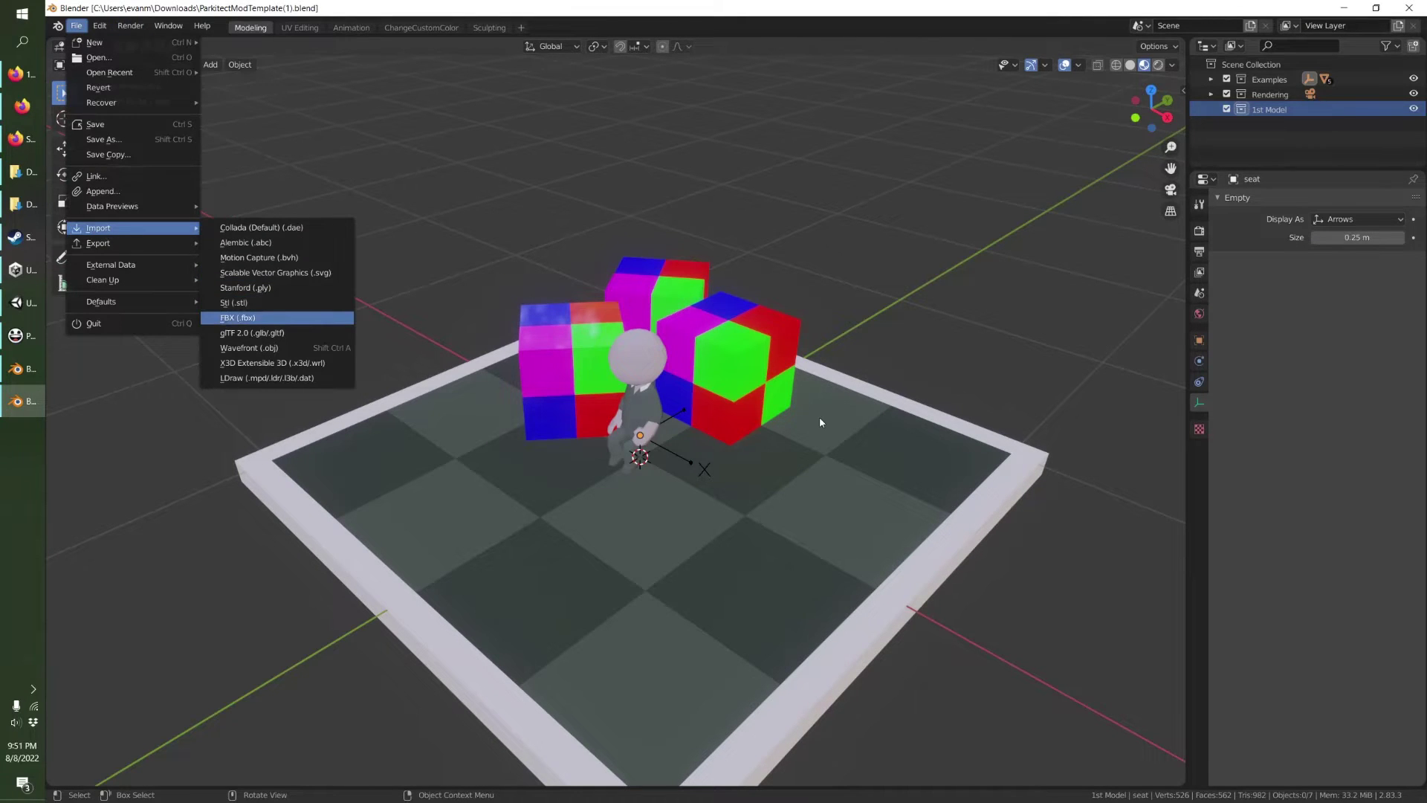
pyautogui.press('Return')
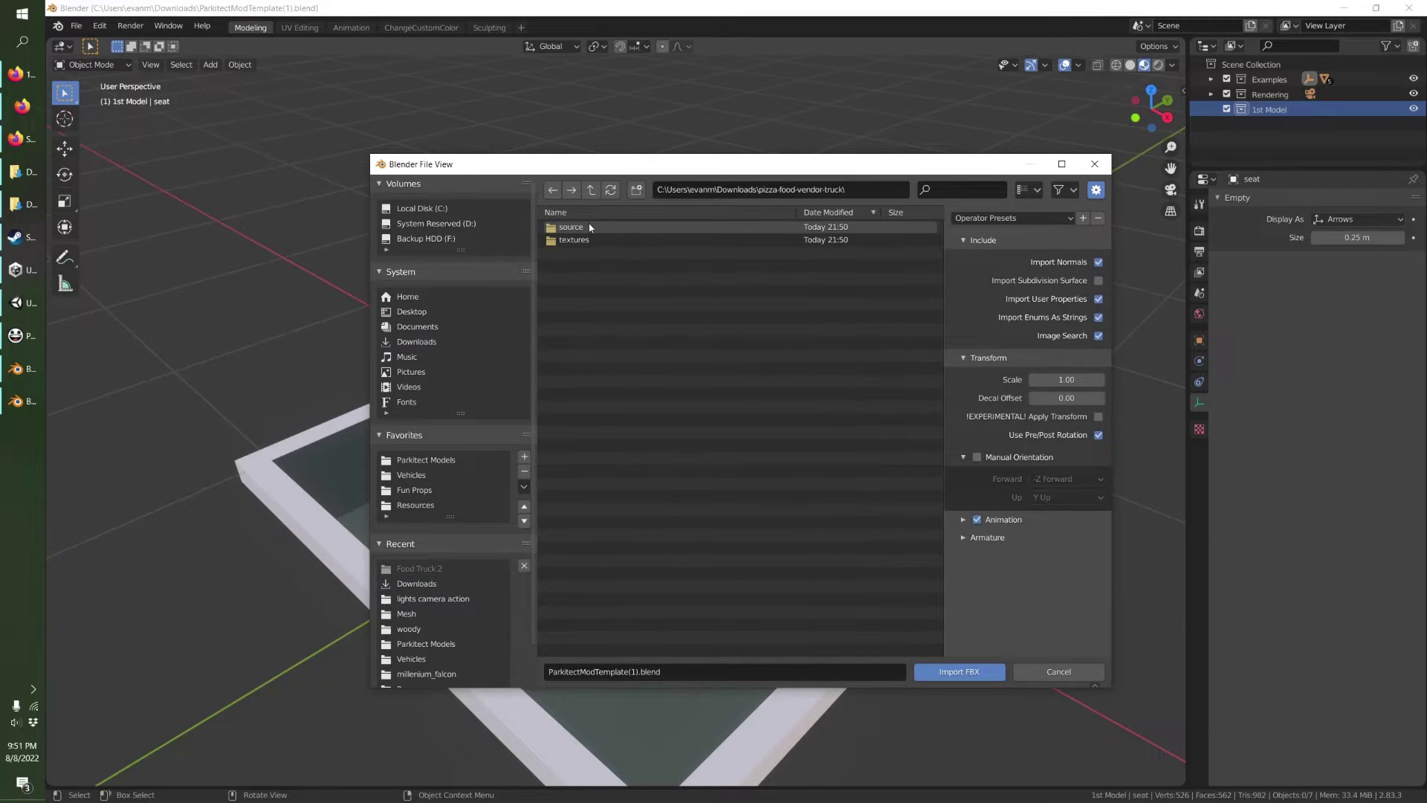
pyautogui.doubleClick(574, 228)
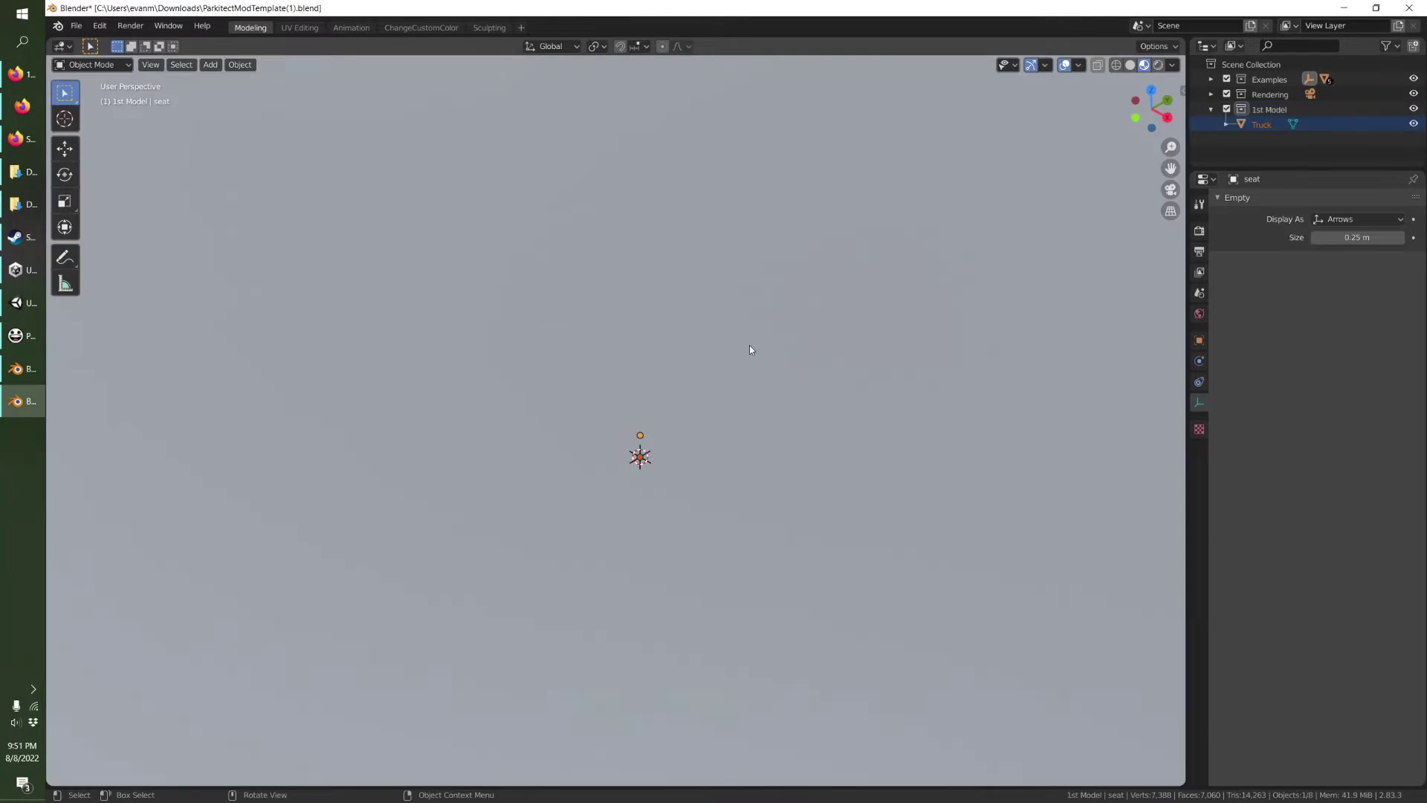
# Scale the imported truck down to about 0.074 so it fits on the template's tile base, and save the file.
pyautogui.scroll(-3, 747, 347)
pyautogui.scroll(-8, 742, 348)
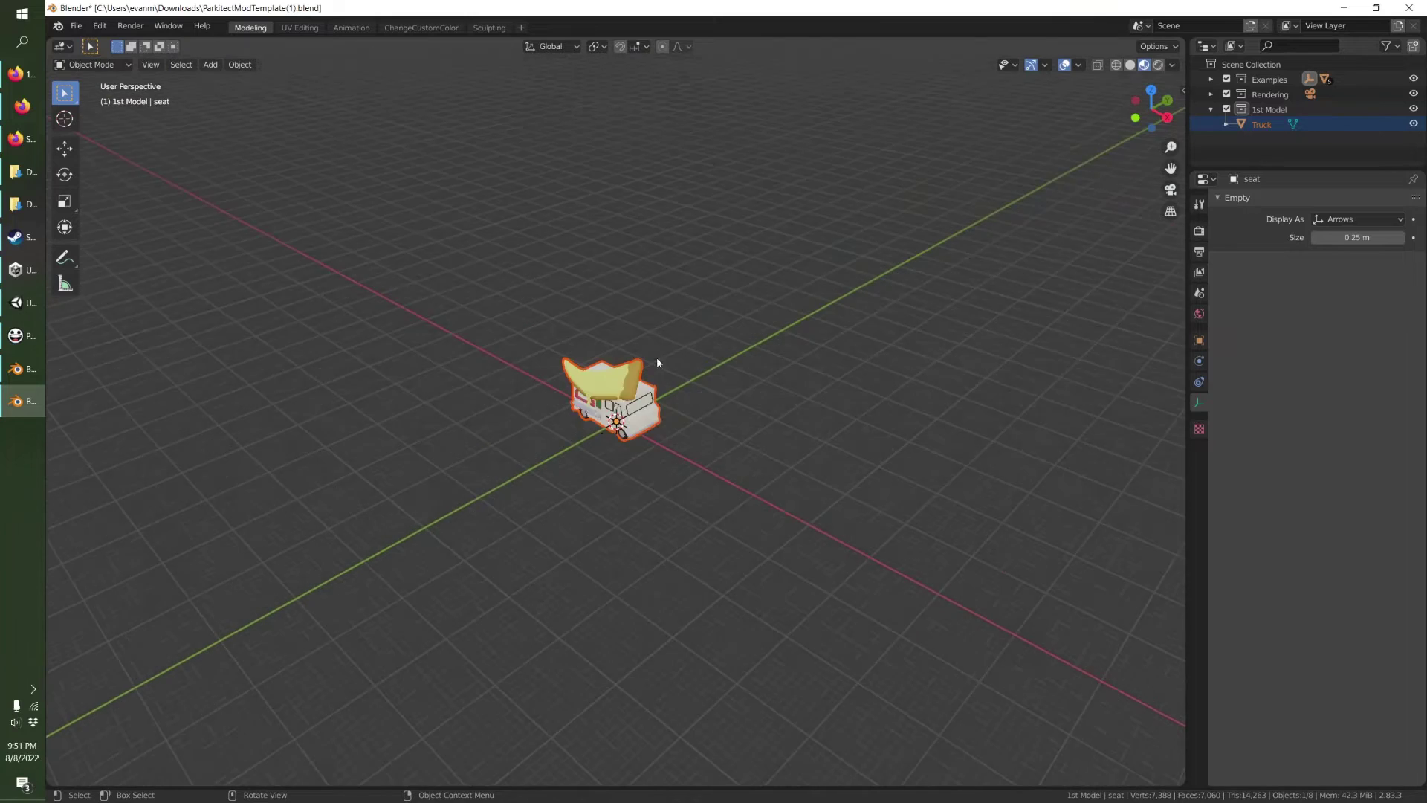
pyautogui.scroll(6, 657, 357)
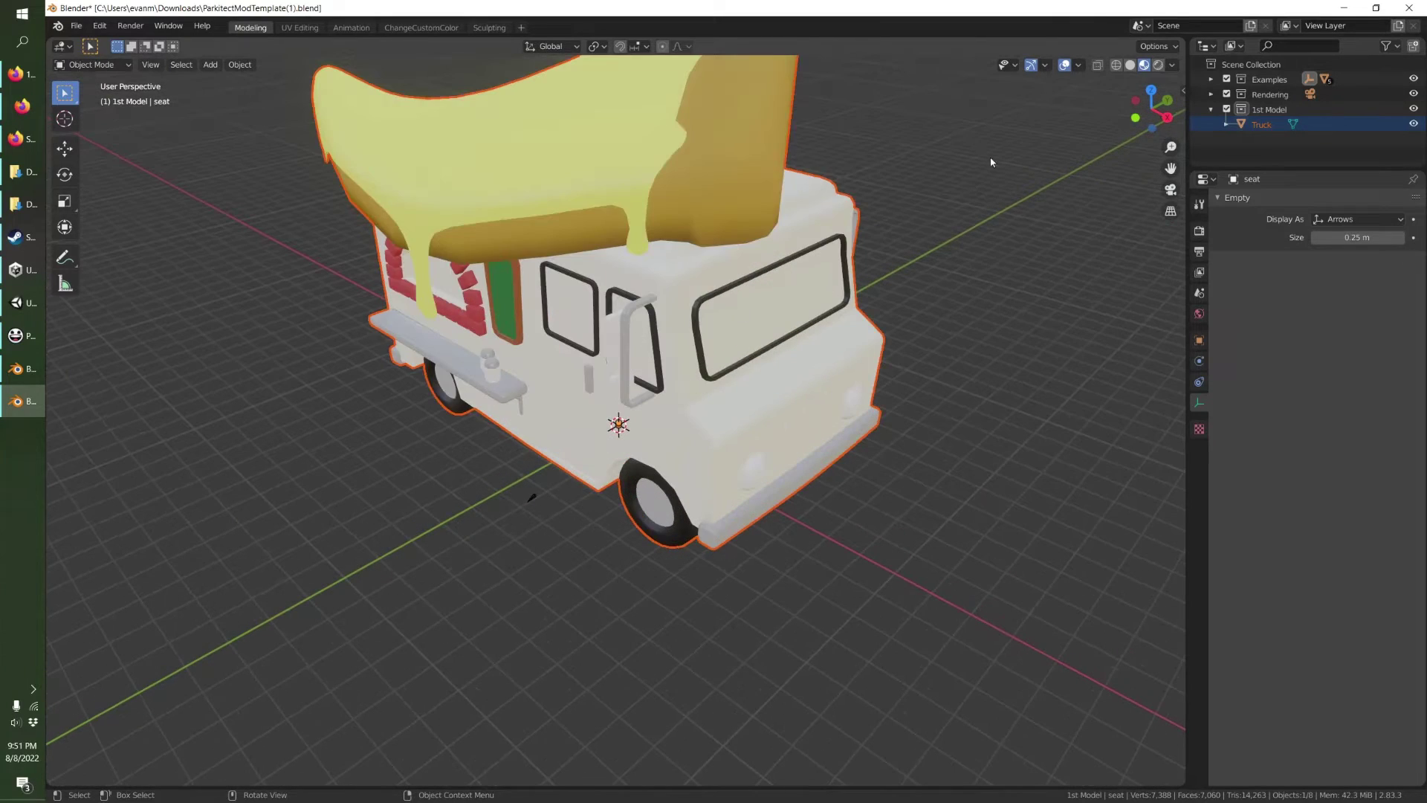
pyautogui.press('s')
pyautogui.click(626, 435)
pyautogui.scroll(12, 627, 435)
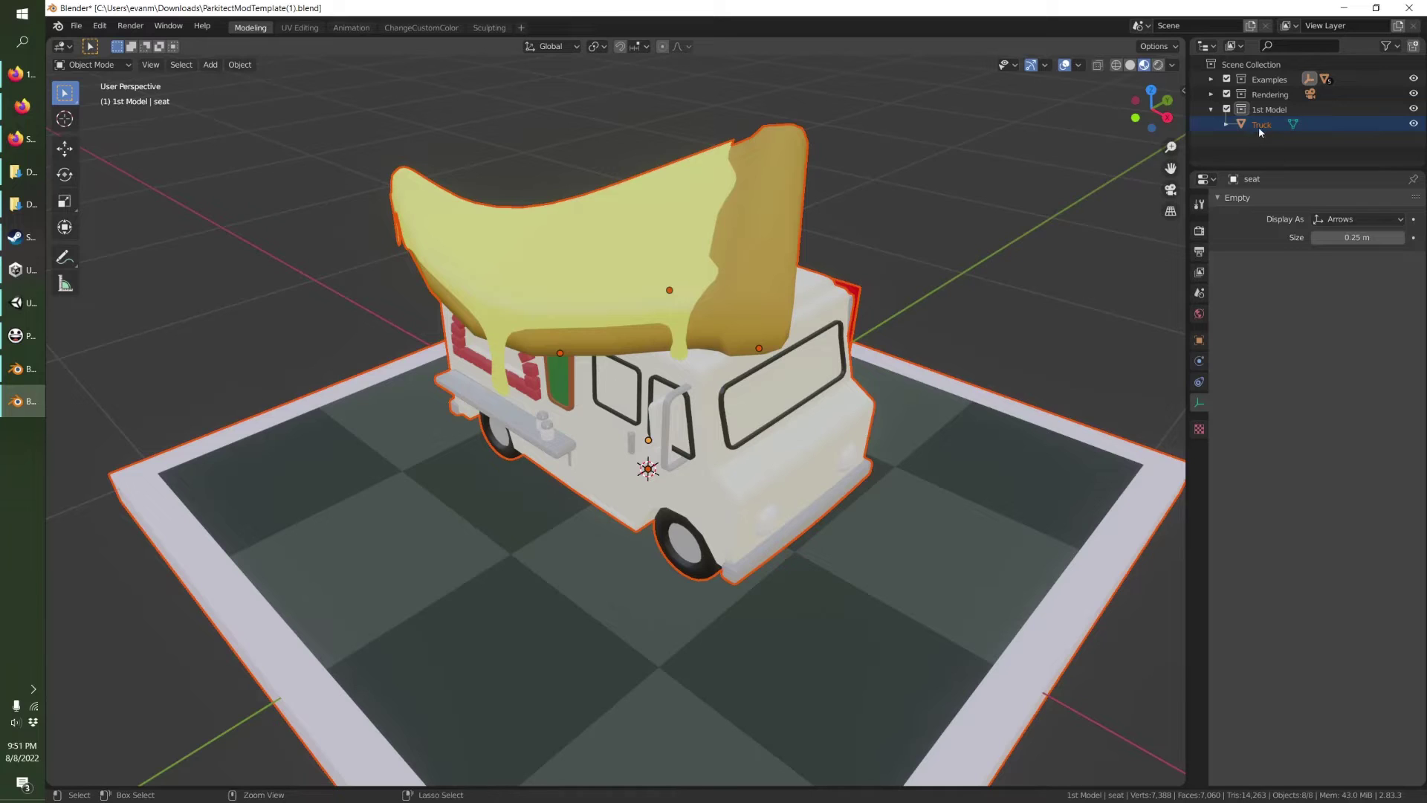
pyautogui.hotkey('ctrl', 's')
pyautogui.click(965, 264)
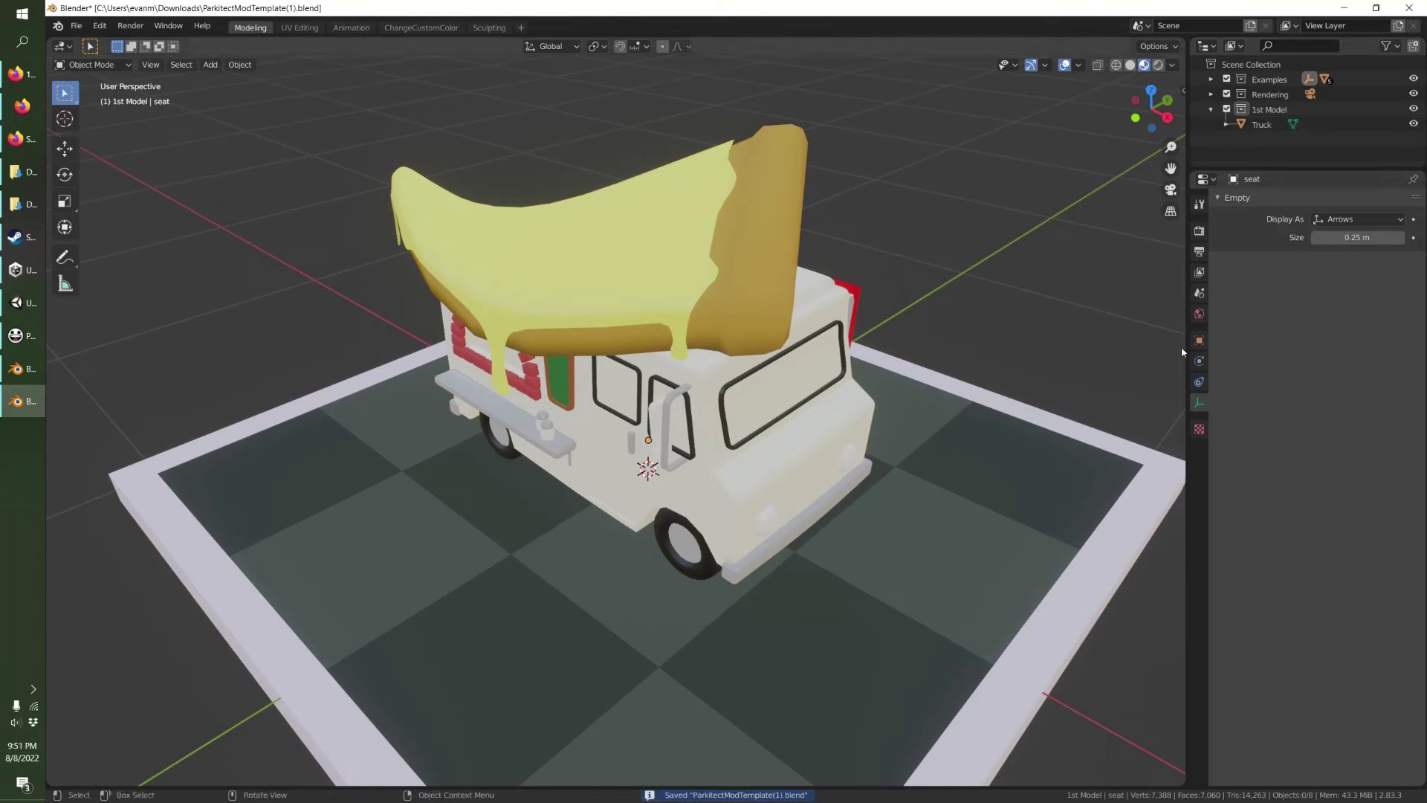
# Select the Truck object, check its scale values and apply all its transforms.
pyautogui.click(1199, 340)
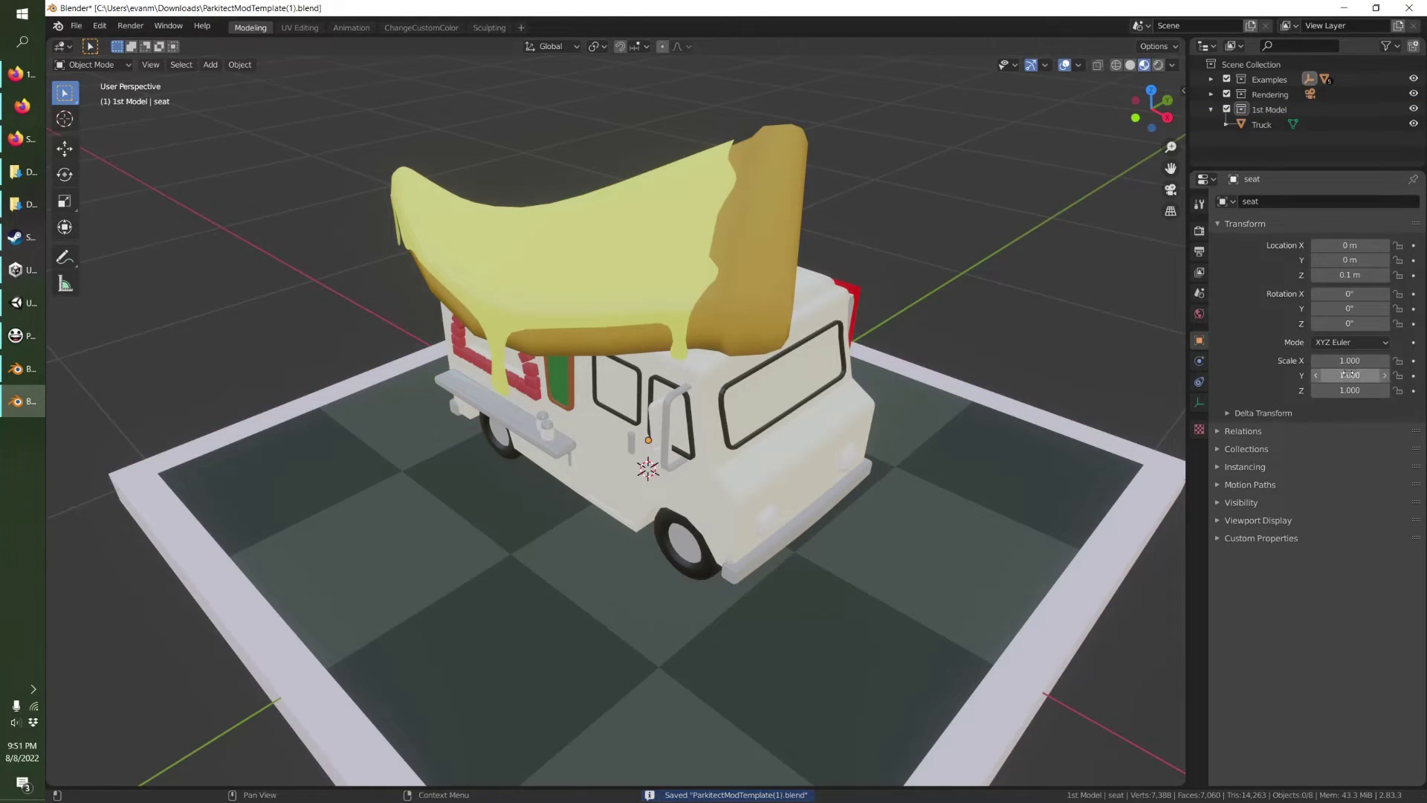
pyautogui.click(1261, 125)
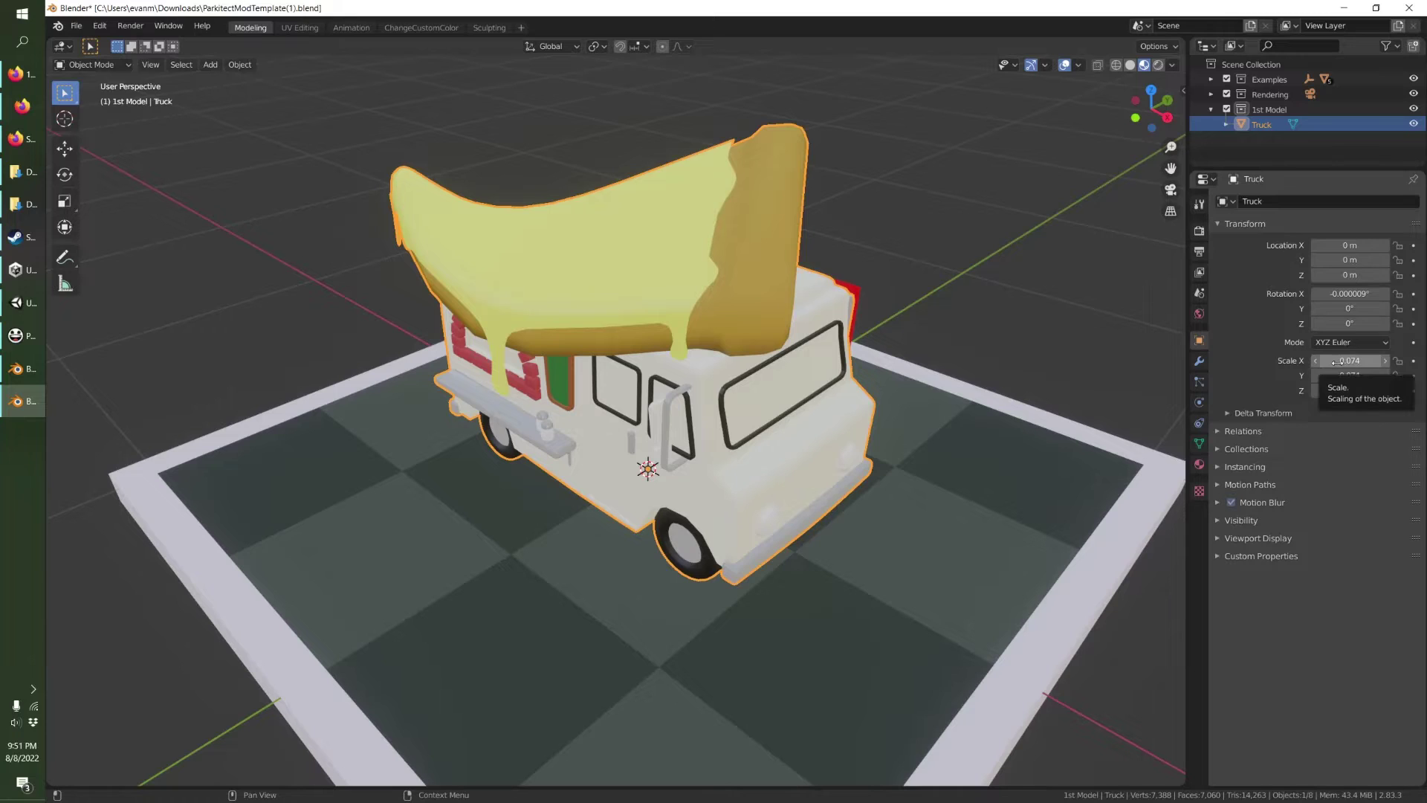
pyautogui.click(1340, 361)
pyautogui.press('Return')
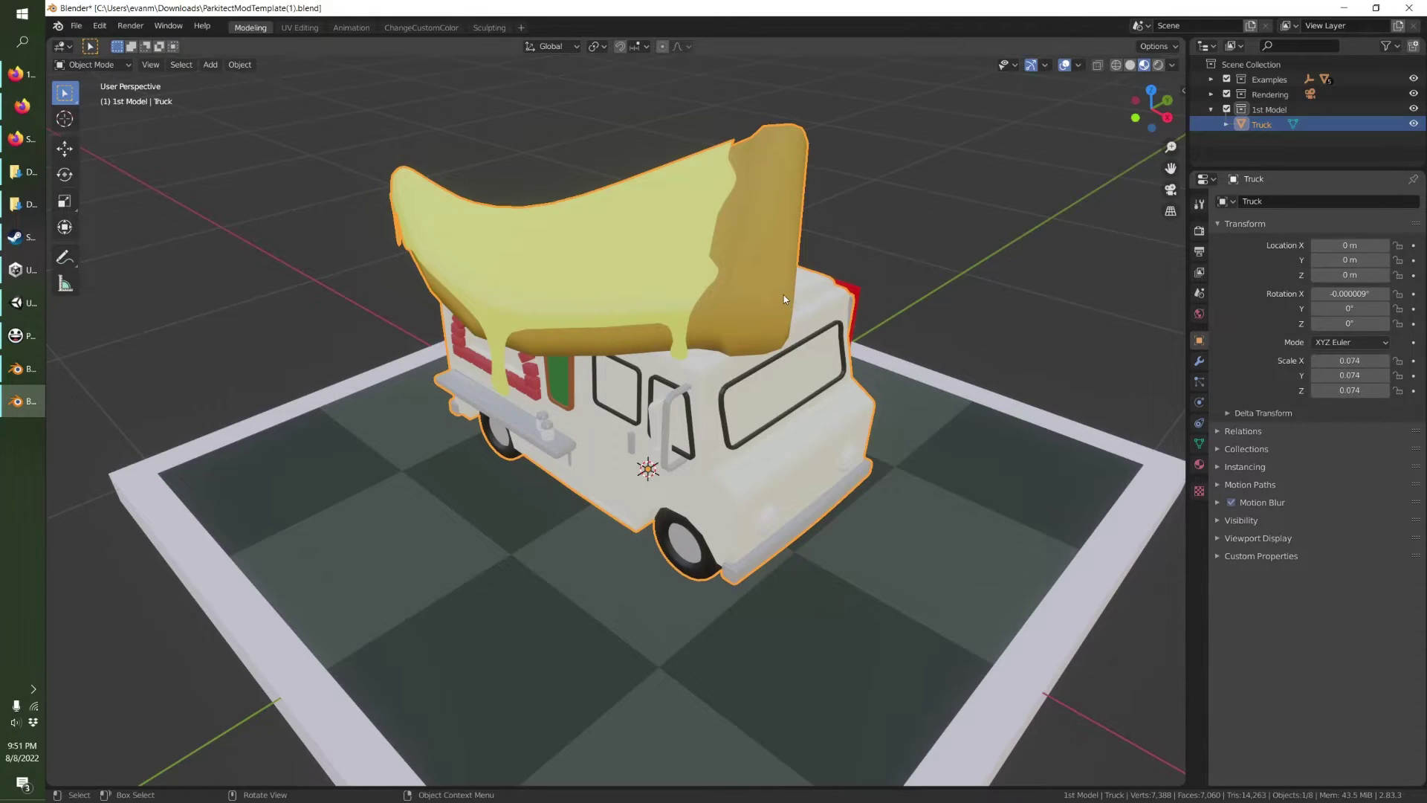
pyautogui.hotkey('ctrl', 'a')
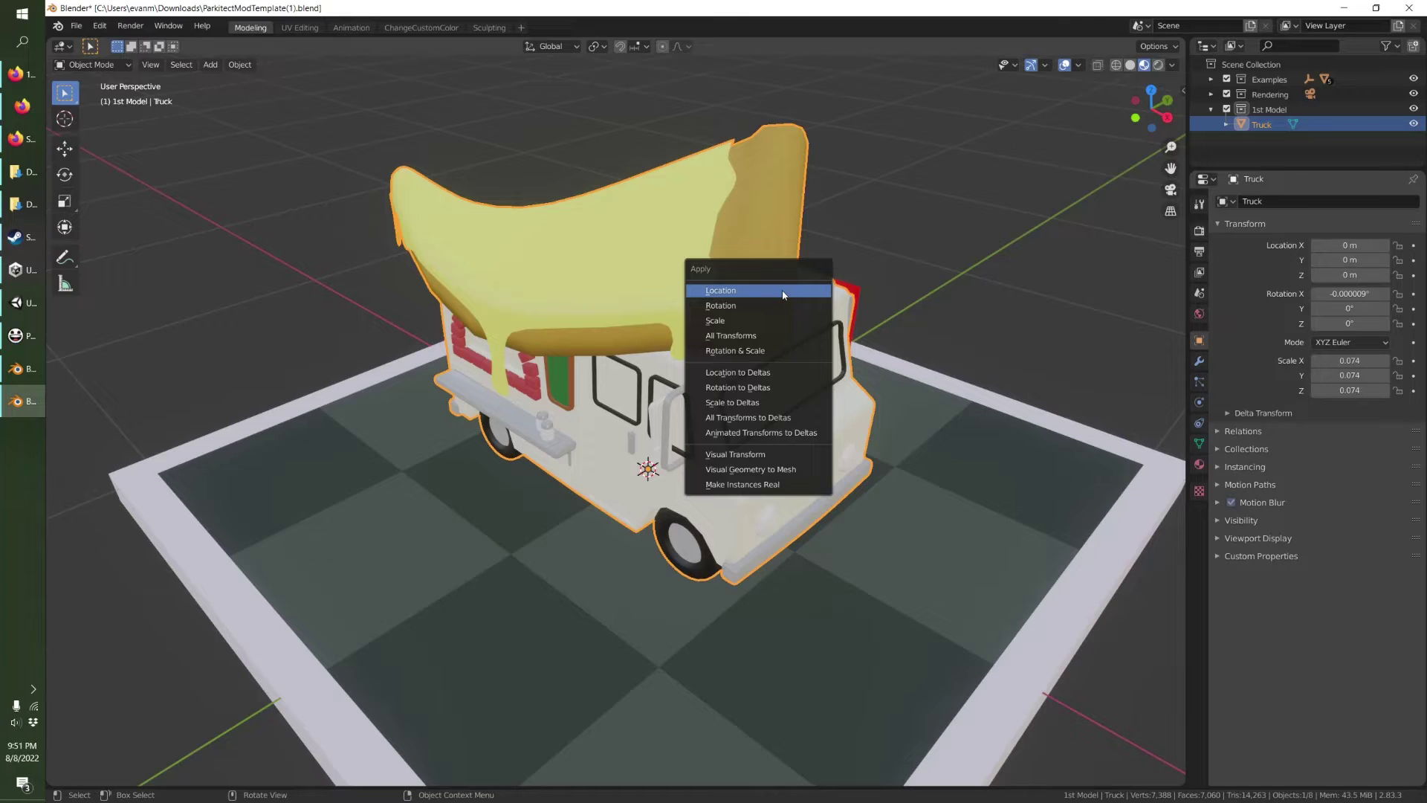
pyautogui.click(729, 335)
# Rotate the truck about the Z axis to about -95°.
pyautogui.moveTo(710, 375); pyautogui.dragTo(665, 377, button='middle')
pyautogui.click(65, 174)
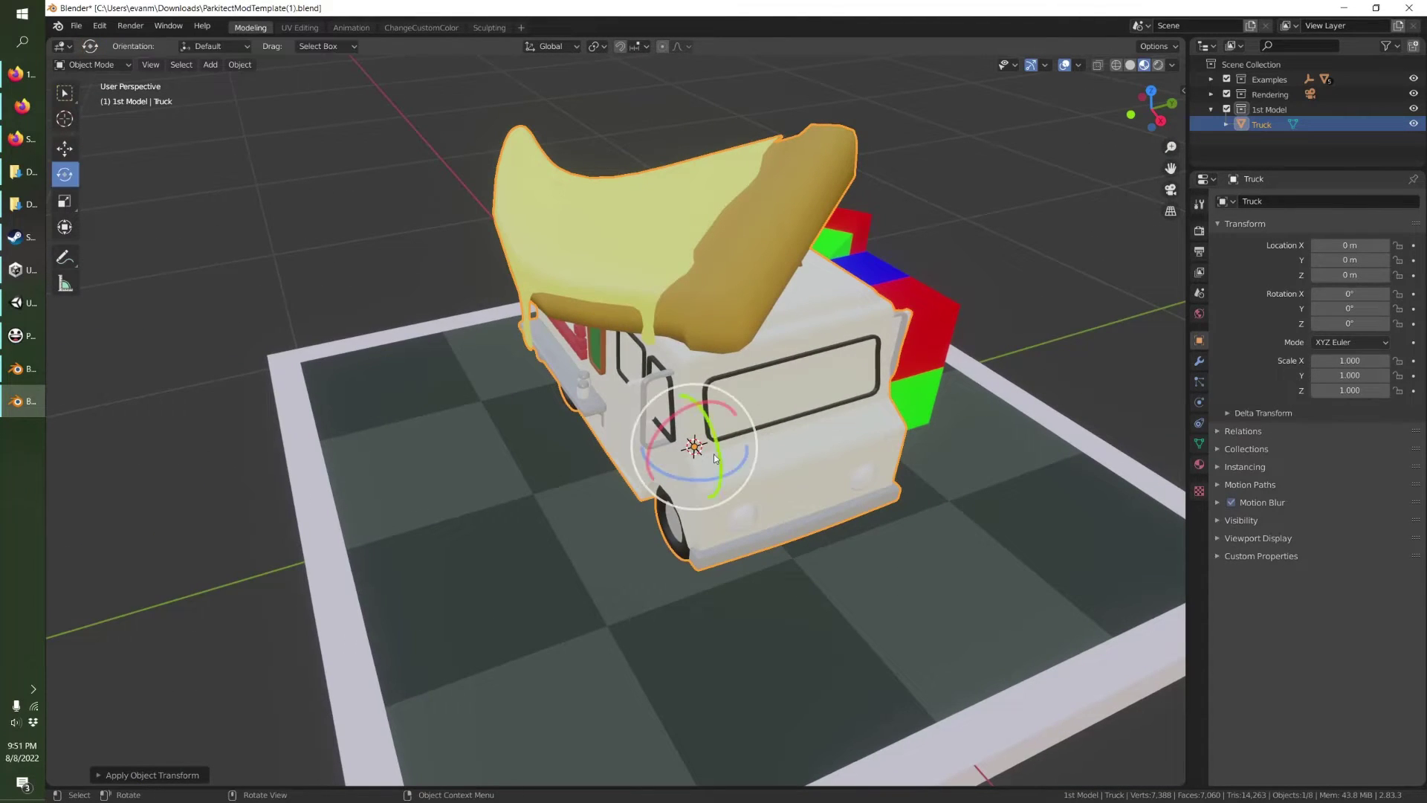
pyautogui.moveTo(690, 479); pyautogui.dragTo(226, 268)
pyautogui.scroll(-2, 704, 448)
pyautogui.moveTo(704, 448); pyautogui.dragTo(783, 449, button='middle')
# Exclude the Examples collection and, in top view, straighten the truck to a Z rotation of -90°.
pyautogui.click(1227, 79)
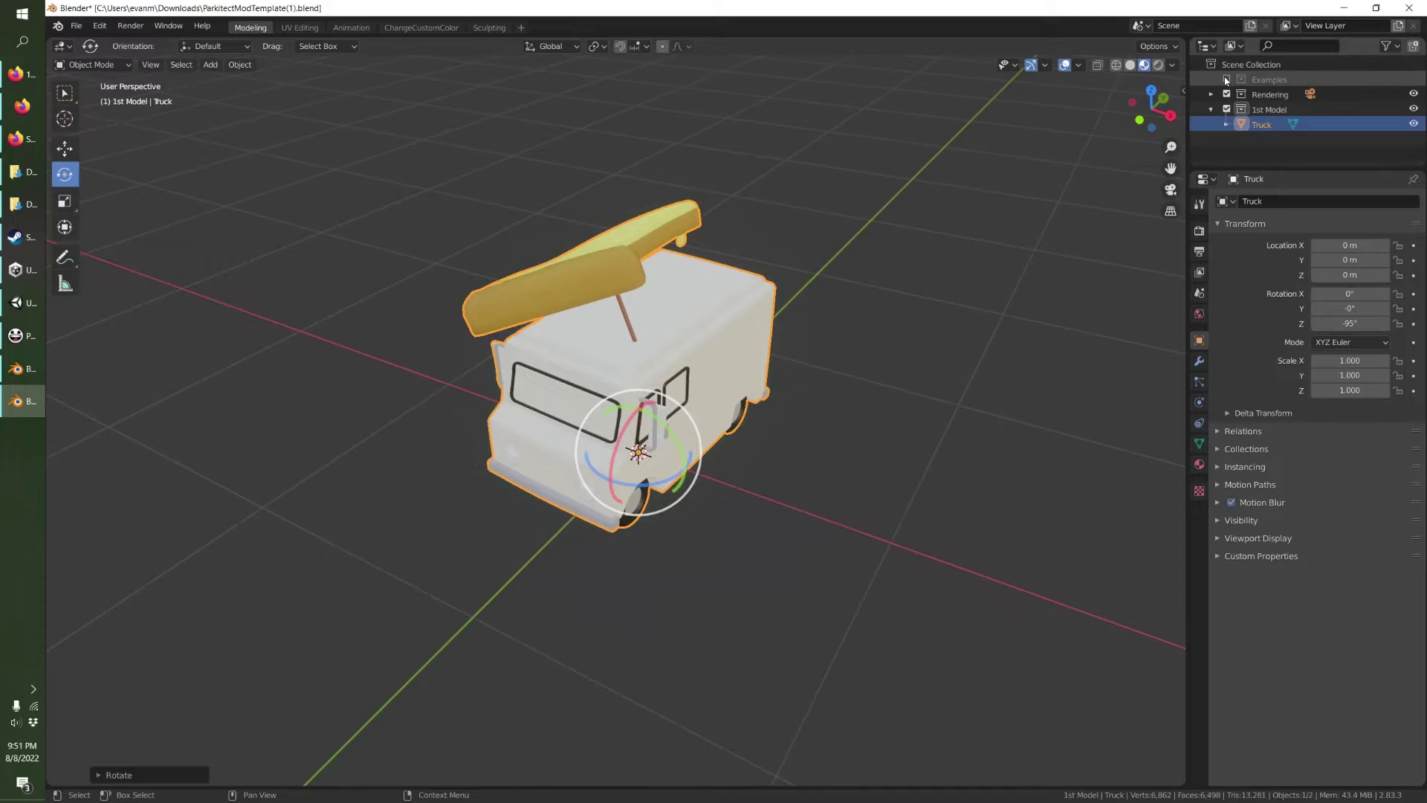
pyautogui.moveTo(781, 320); pyautogui.dragTo(804, 297, button='middle')
pyautogui.click(1151, 99)
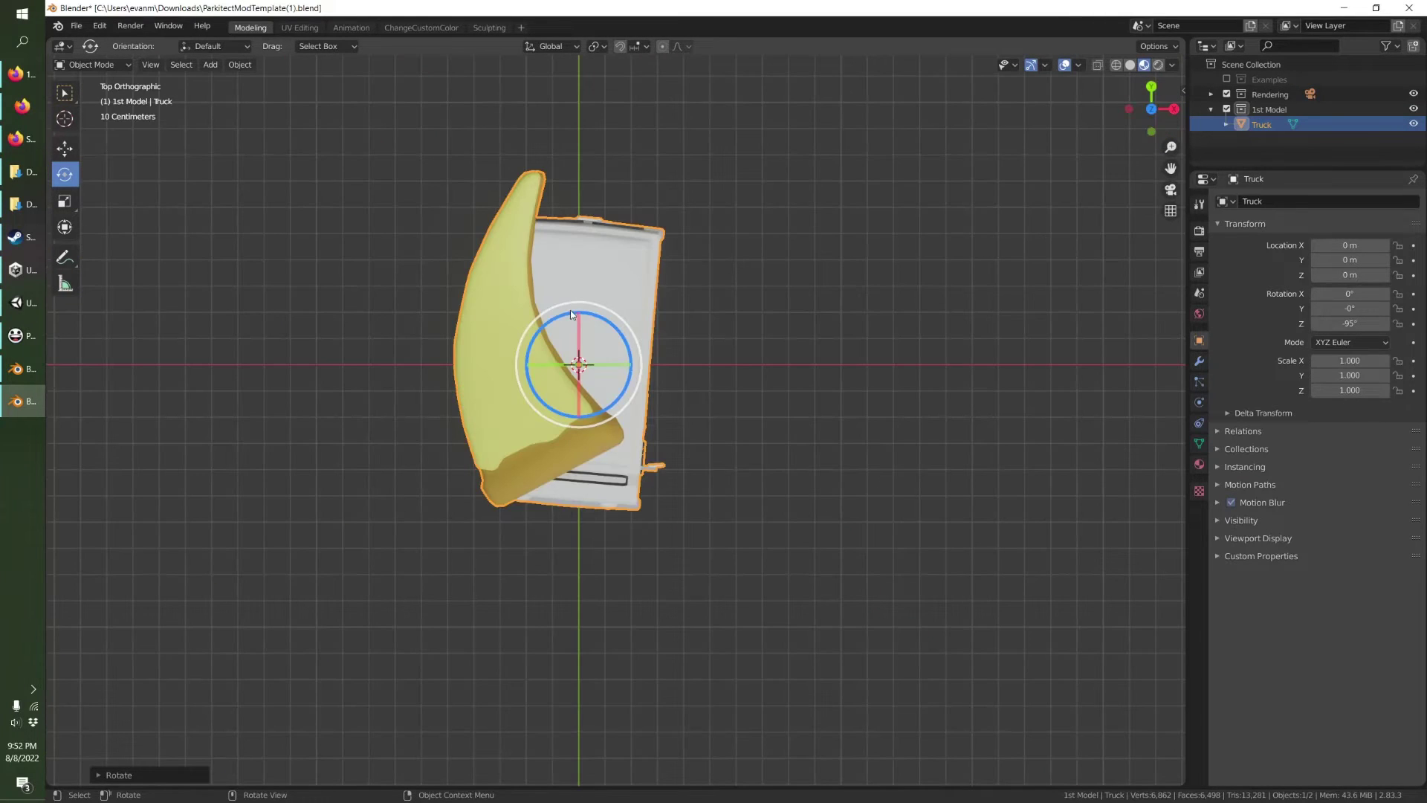
pyautogui.press('r')
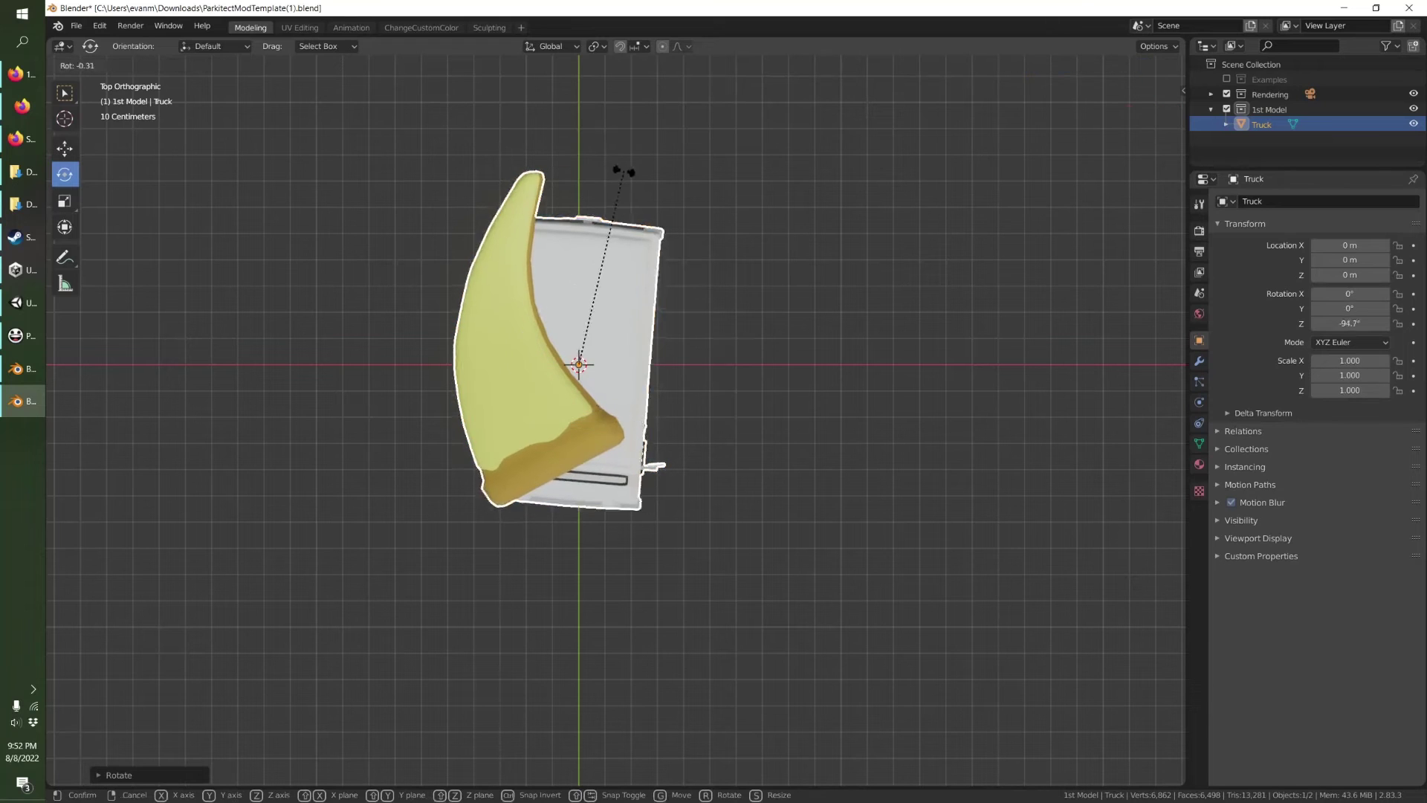
pyautogui.click(606, 169)
pyautogui.scroll(-7, 619, 190)
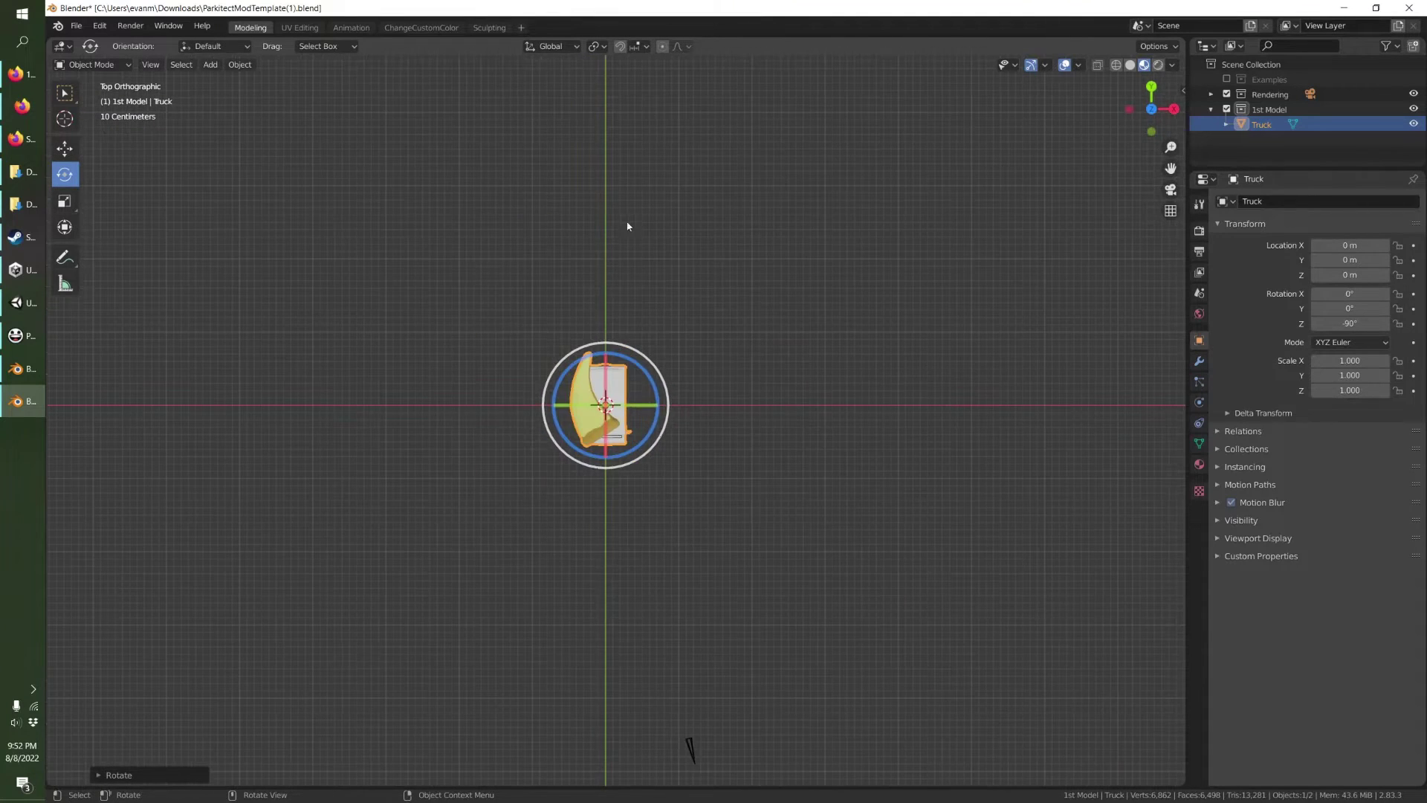
pyautogui.scroll(3, 622, 381)
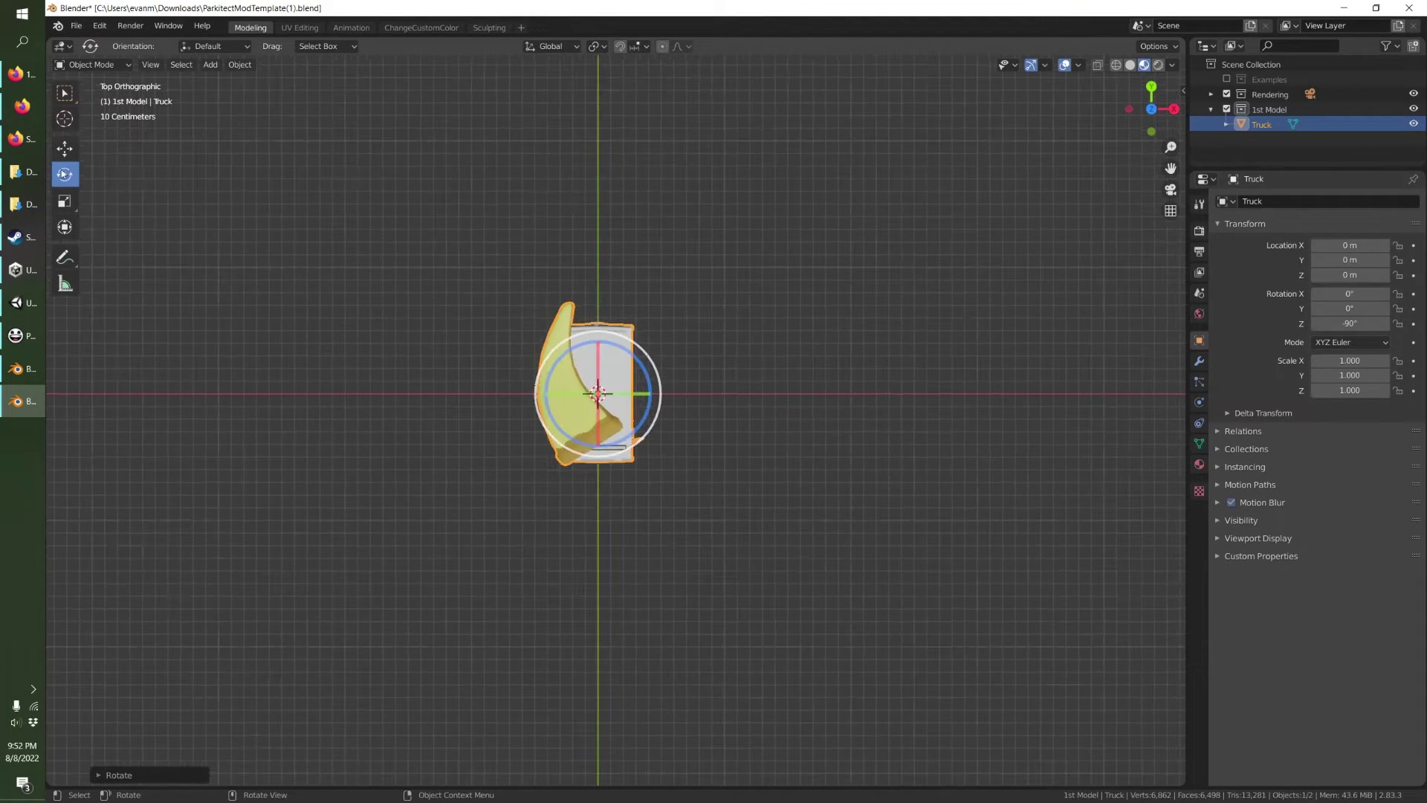
# Scale the truck up uniformly to about 1.473 in side view and re-enable the Examples collection.
pyautogui.click(64, 148)
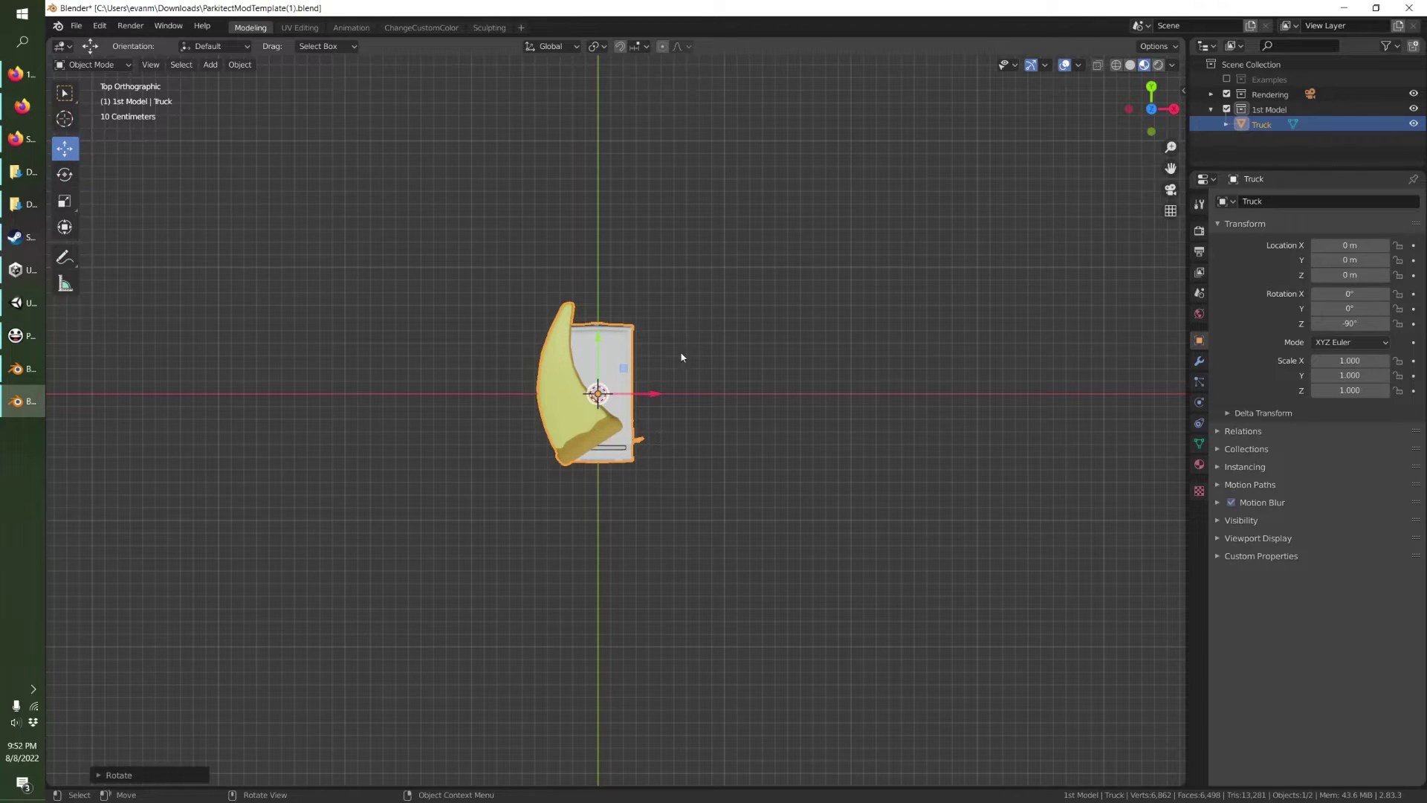
pyautogui.moveTo(680, 354); pyautogui.dragTo(470, 227, button='middle')
pyautogui.click(1157, 119)
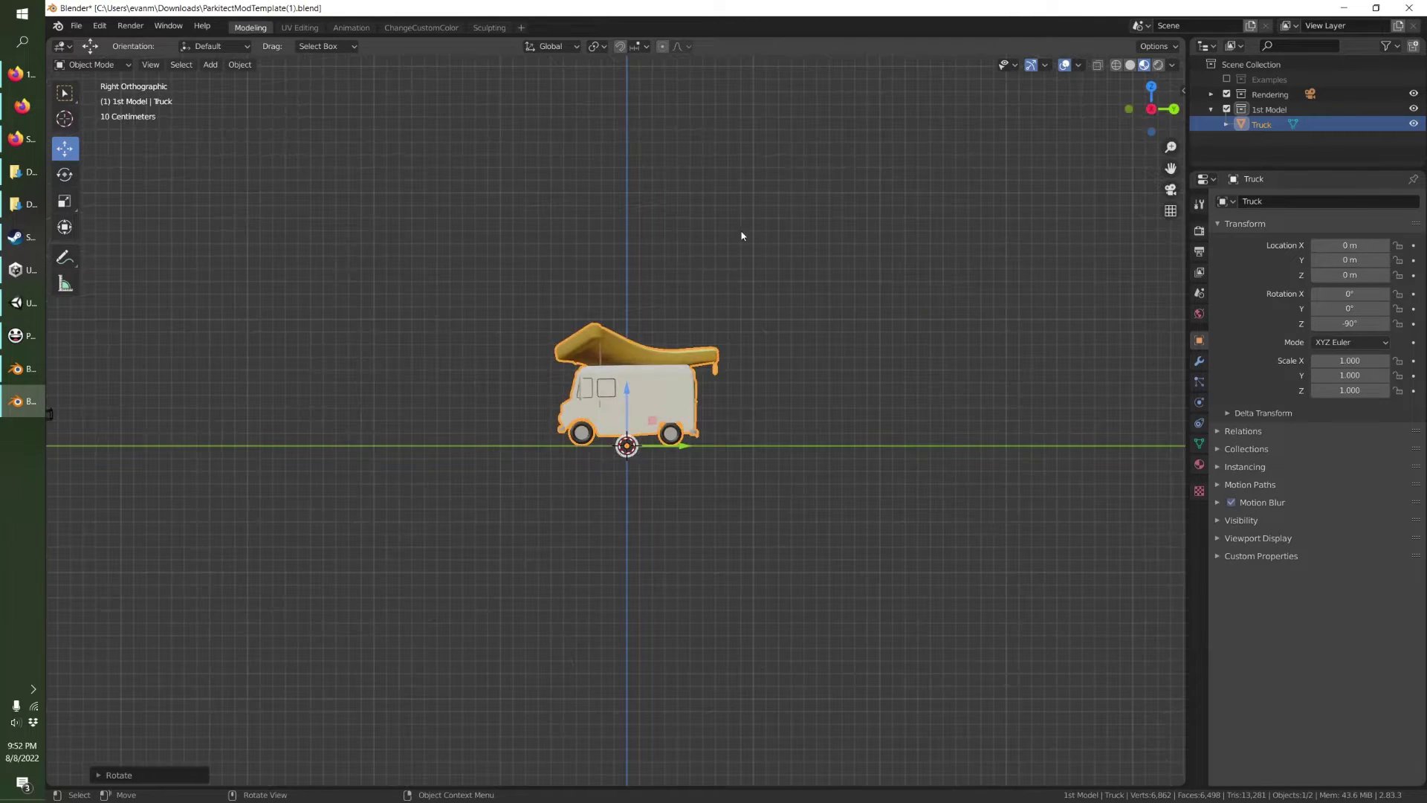
pyautogui.press('s')
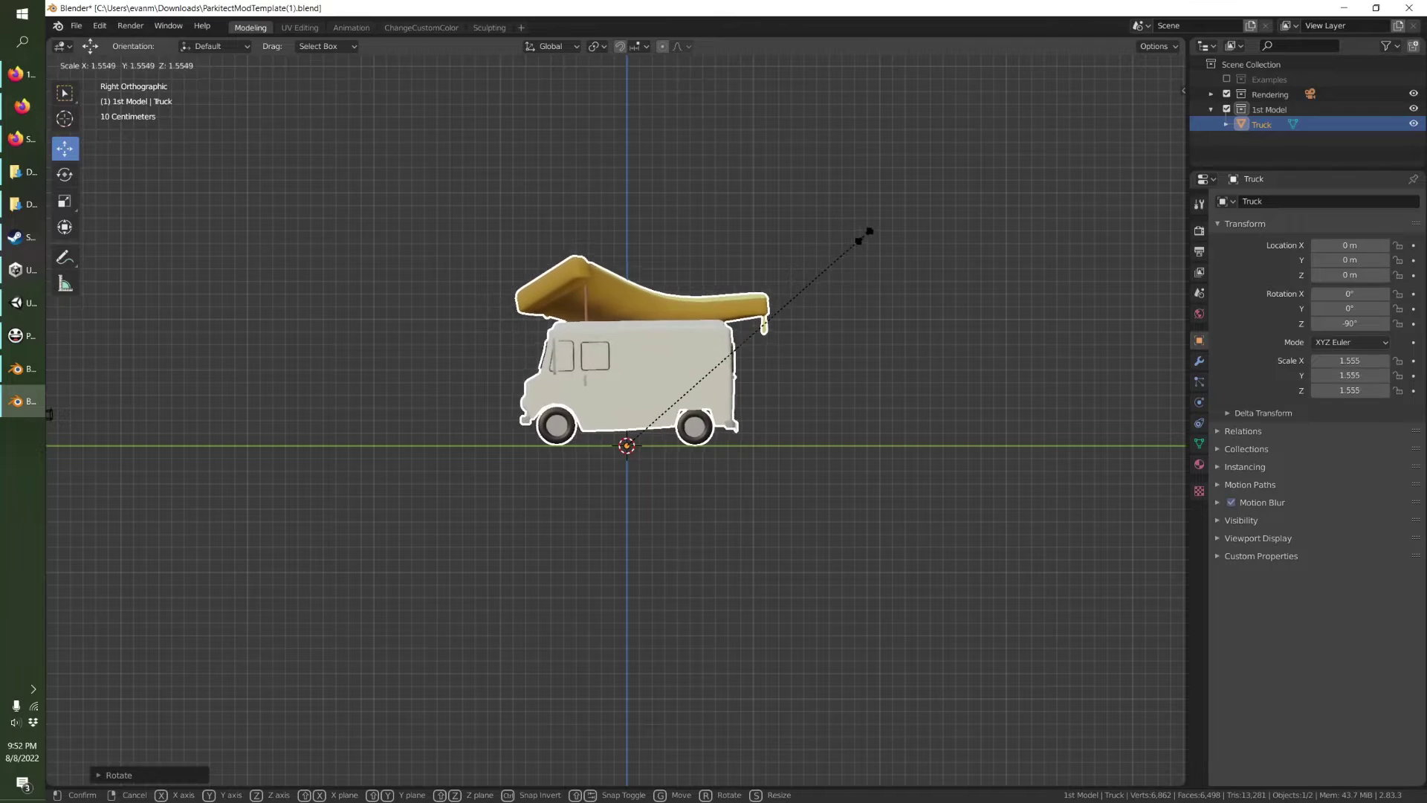
pyautogui.click(855, 242)
pyautogui.moveTo(587, 412); pyautogui.dragTo(654, 400, button='middle')
pyautogui.click(1226, 79)
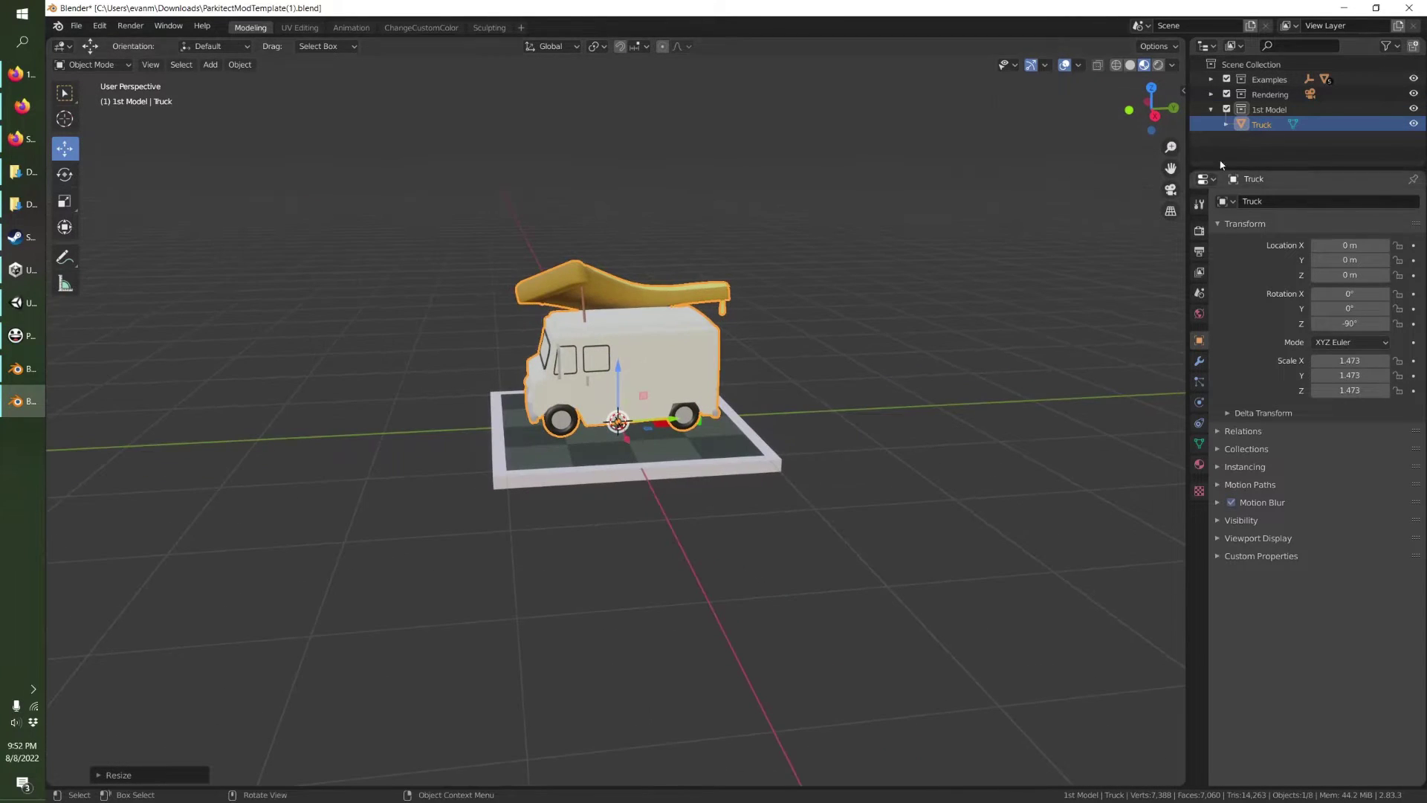
# Move the seat object from the Examples collection along X to about 0.79 m, beside the truck.
pyautogui.click(1211, 79)
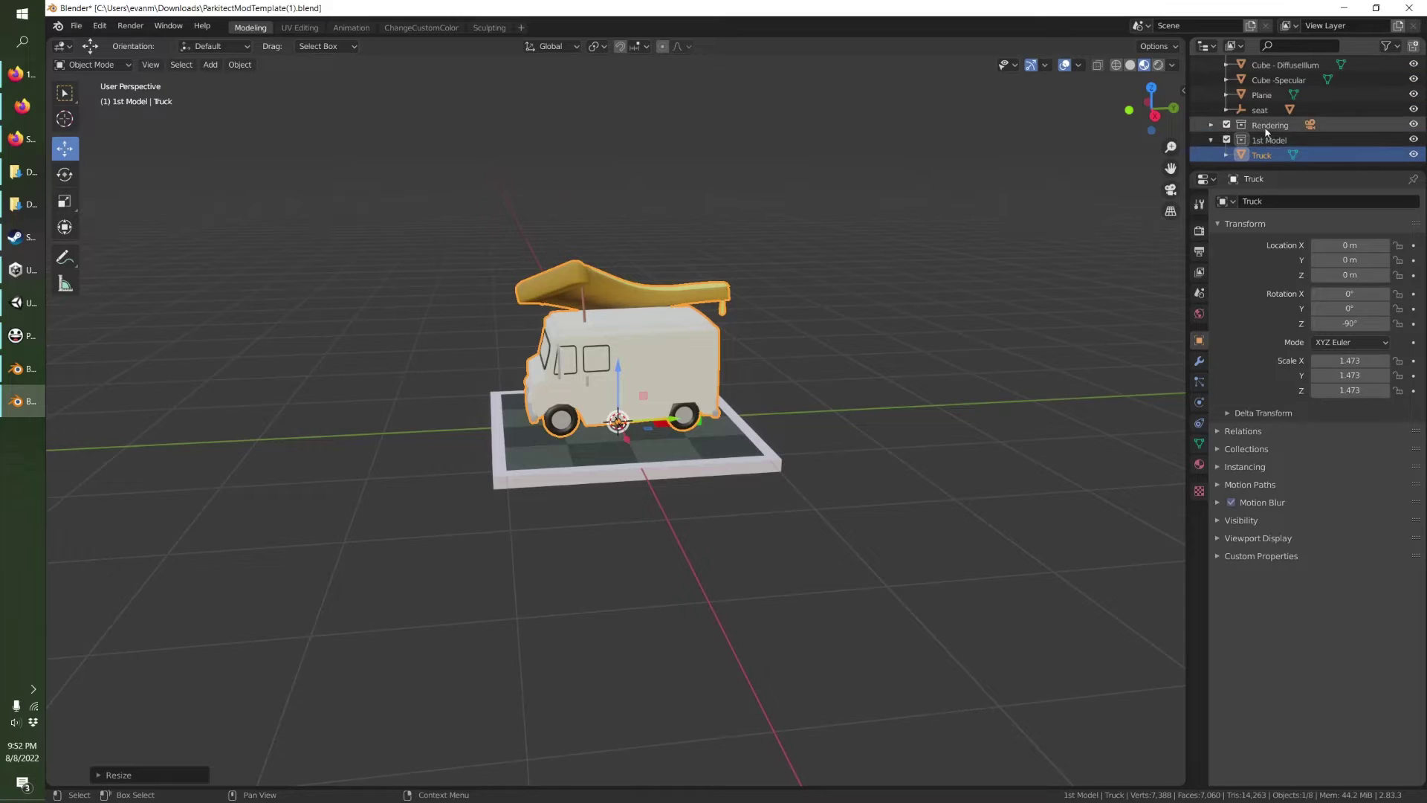
pyautogui.scroll(-3, 1272, 114)
pyautogui.moveTo(643, 387); pyautogui.dragTo(688, 343, button='middle')
pyautogui.press('g')
pyautogui.press('x')
pyautogui.click(676, 461)
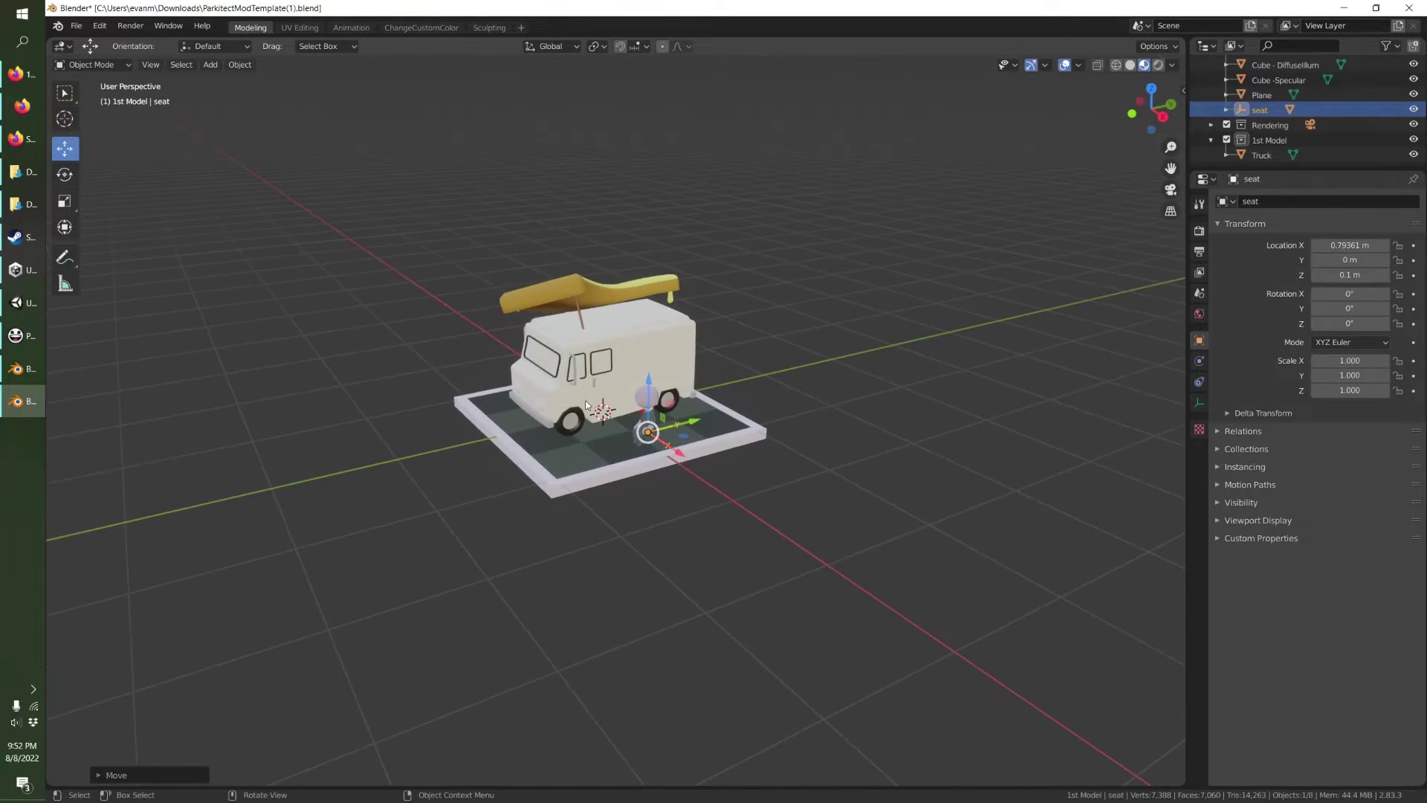
pyautogui.scroll(6, 591, 407)
pyautogui.moveTo(599, 417); pyautogui.dragTo(706, 479, button='middle')
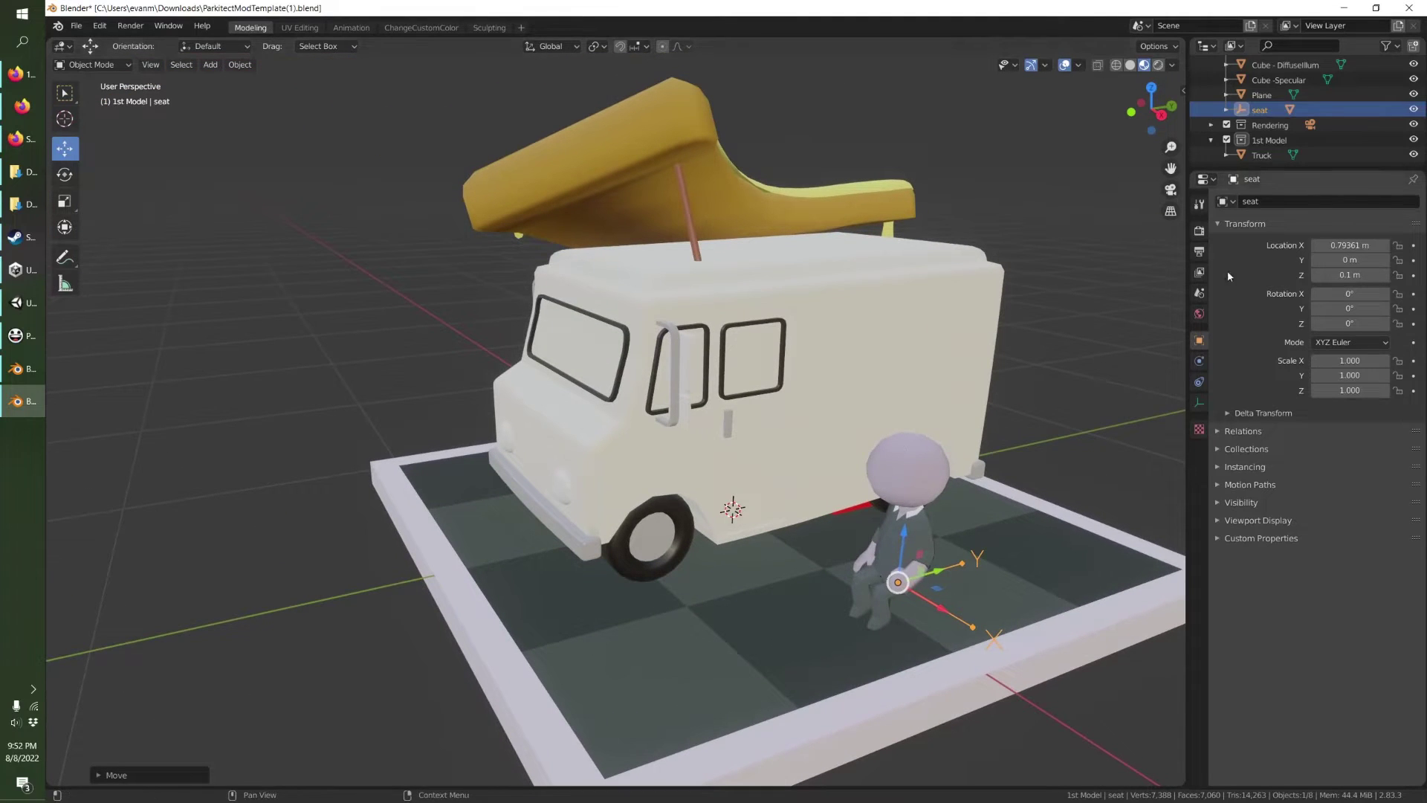
# Remove the Truck's material slots until only the chalboard slot is left.
pyautogui.click(1262, 154)
pyautogui.click(1199, 464)
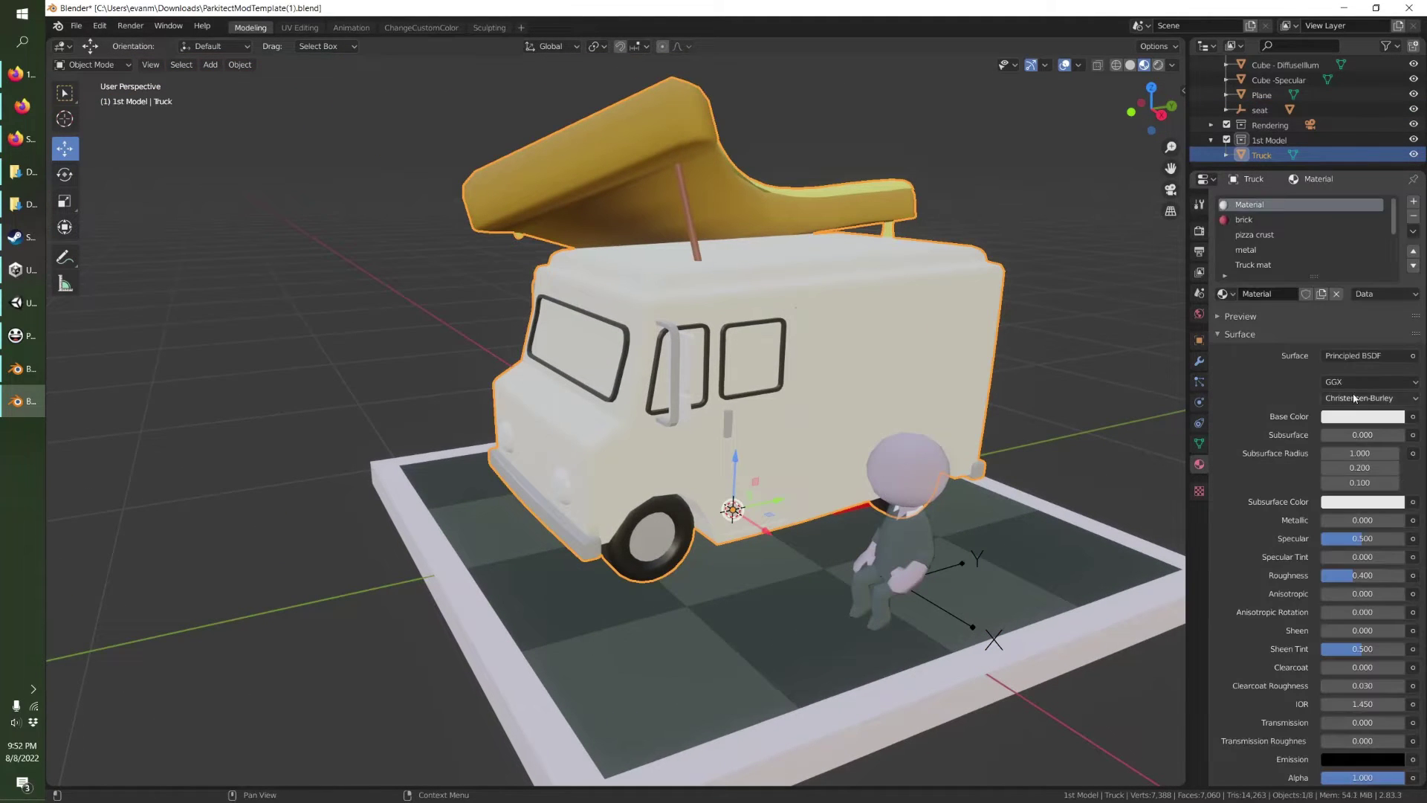
pyautogui.click(1414, 217)
pyautogui.click(1414, 216)
pyautogui.click(1414, 216)
pyautogui.click(1413, 217)
pyautogui.click(1414, 217)
pyautogui.click(1414, 217)
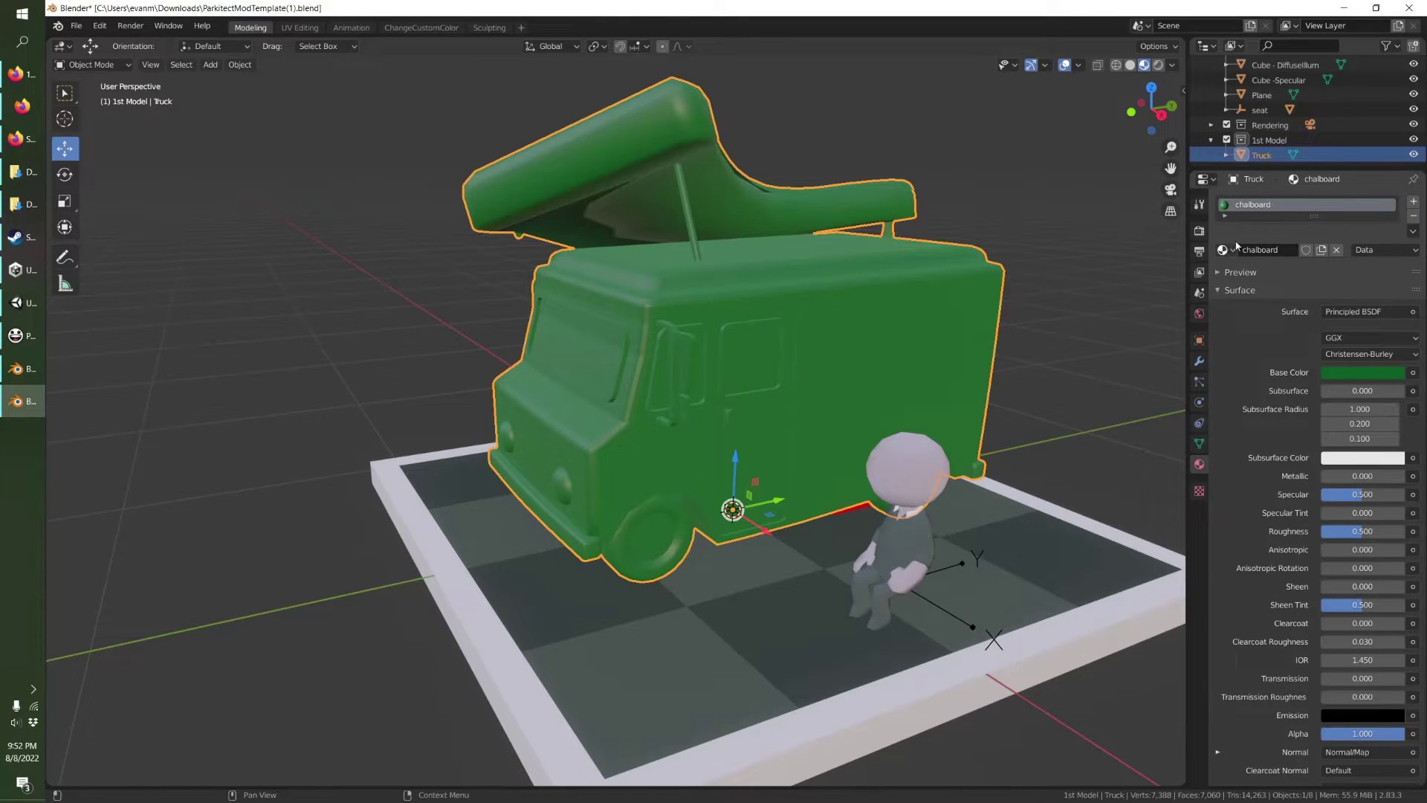
# Replace the truck's remaining material with CustomColorsDiffuse.
pyautogui.moveTo(754, 372); pyautogui.dragTo(728, 390, button='middle')
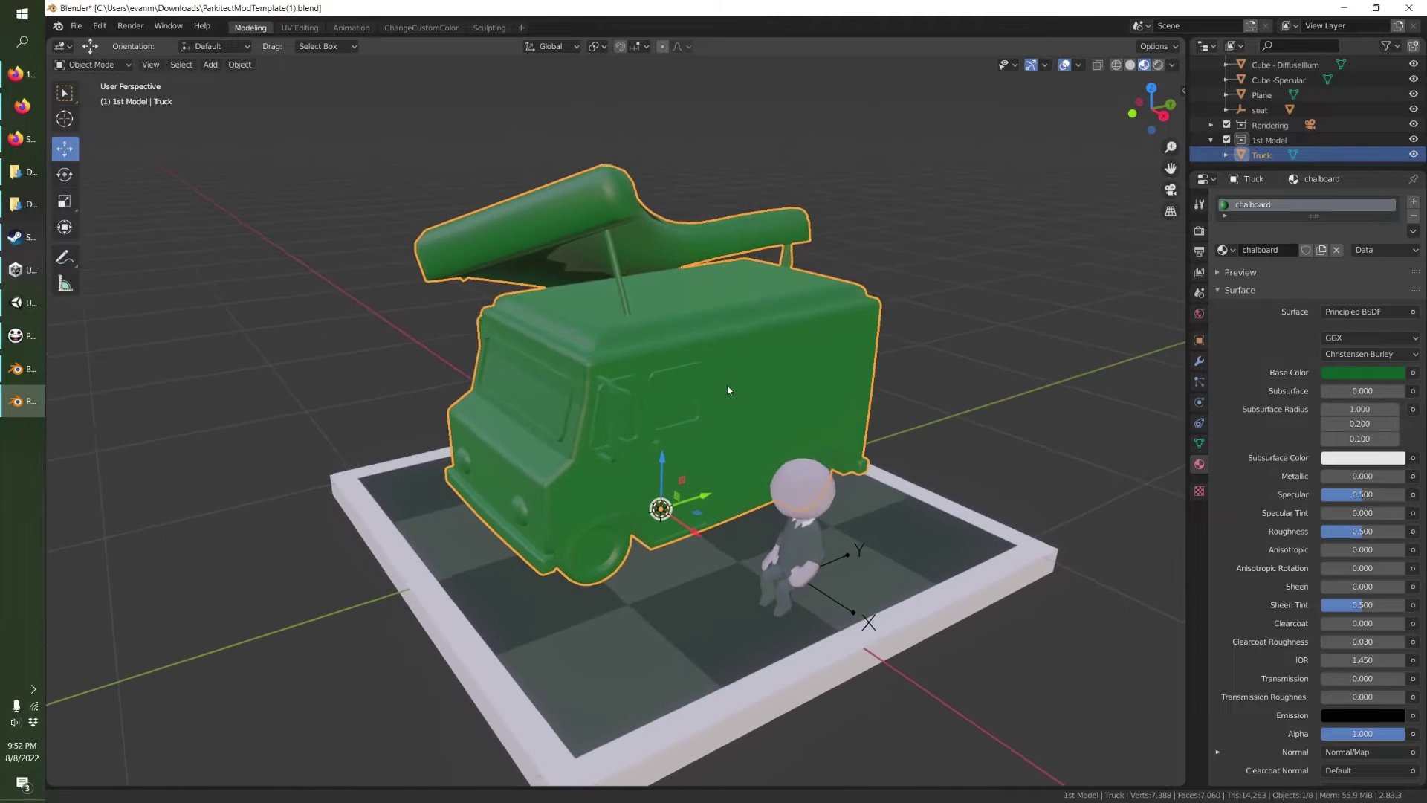
pyautogui.click(1223, 250)
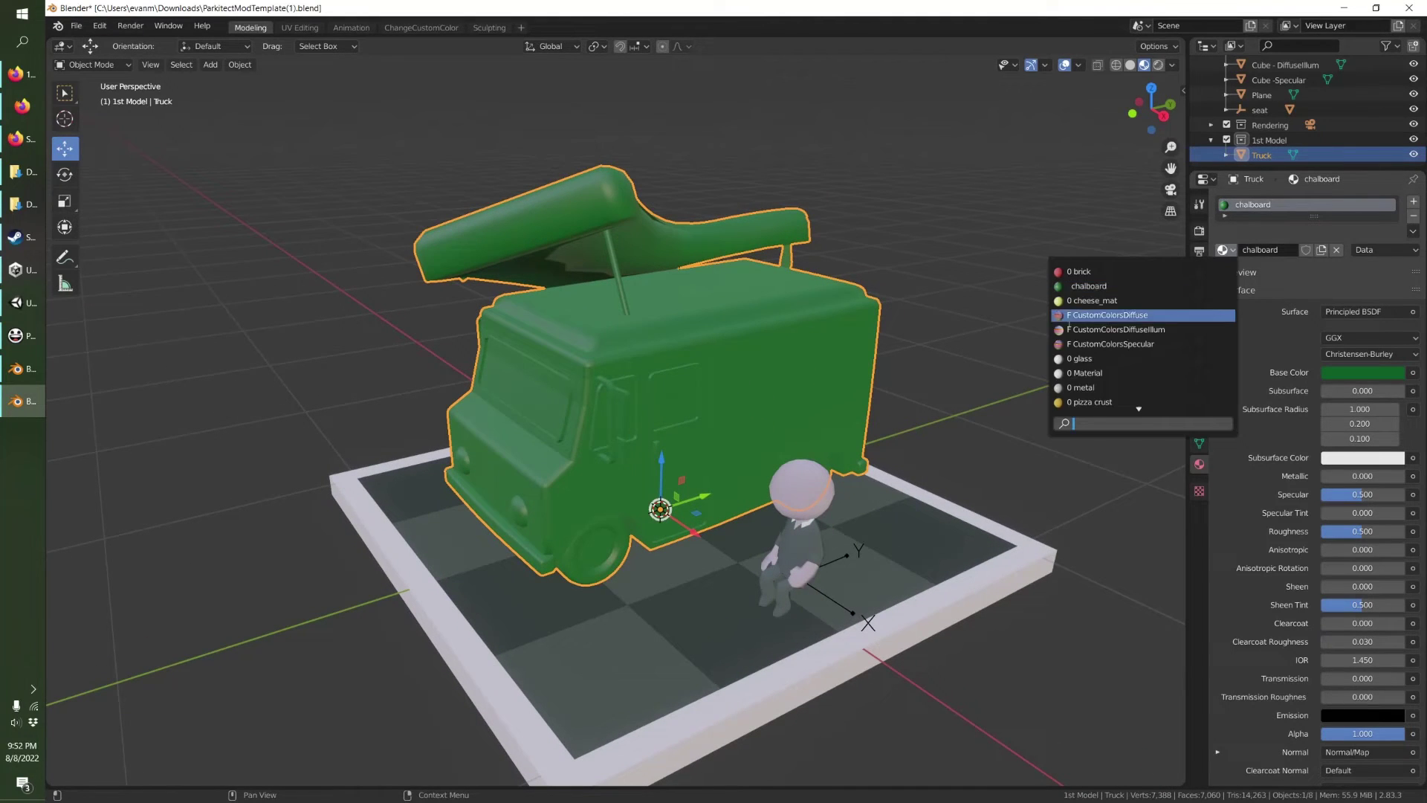
pyautogui.click(1107, 322)
pyautogui.moveTo(771, 389); pyautogui.dragTo(472, 172, button='middle')
# In Edit Mode, select the whole linked pizza-slice sign on the truck's roof, change to solid shading and delete the sign.
pyautogui.press('Tab')
pyautogui.hotkey('alt', 'a')
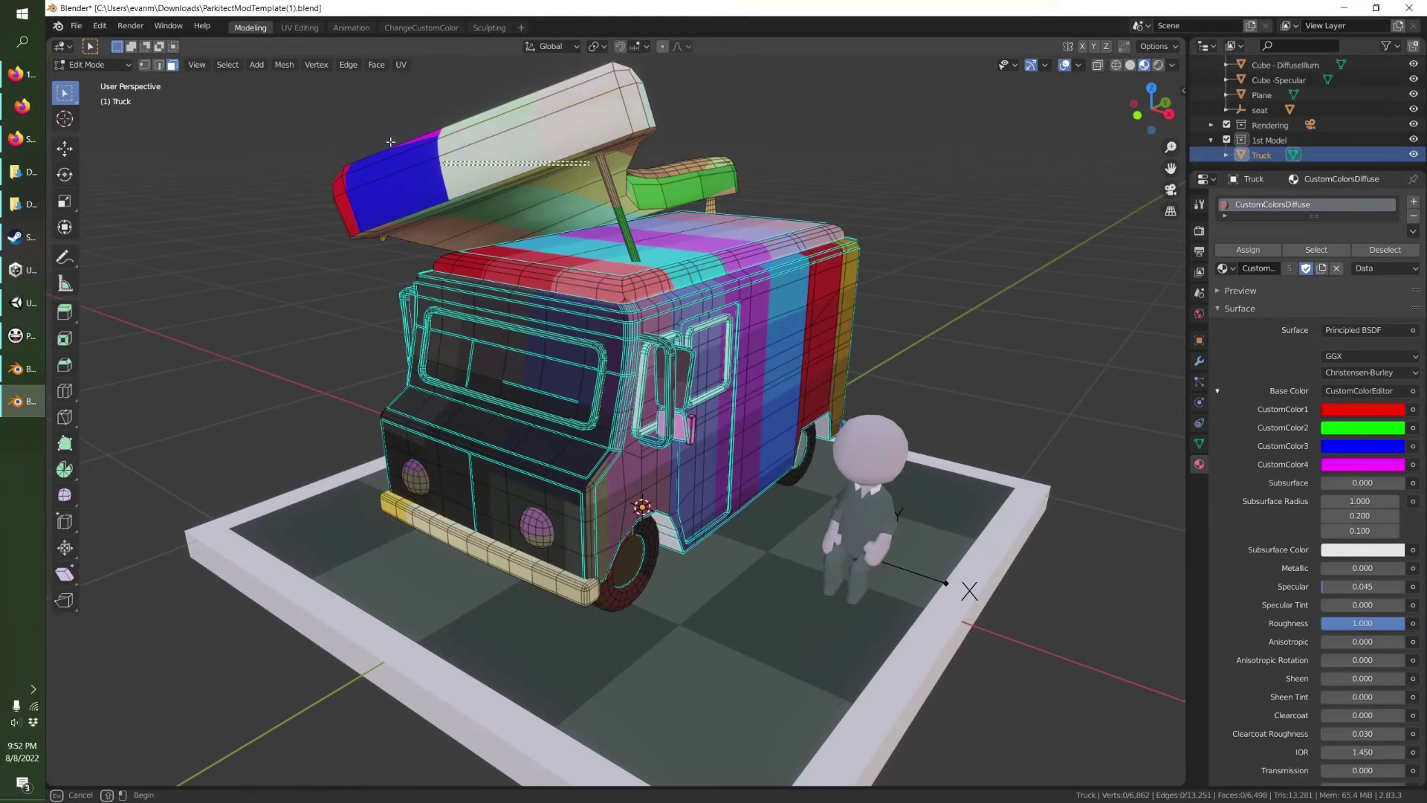
pyautogui.moveTo(590, 165)
pyautogui.mouseDown()
pyautogui.moveTo(444, 161)
pyautogui.moveTo(678, 165)
pyautogui.mouseUp()
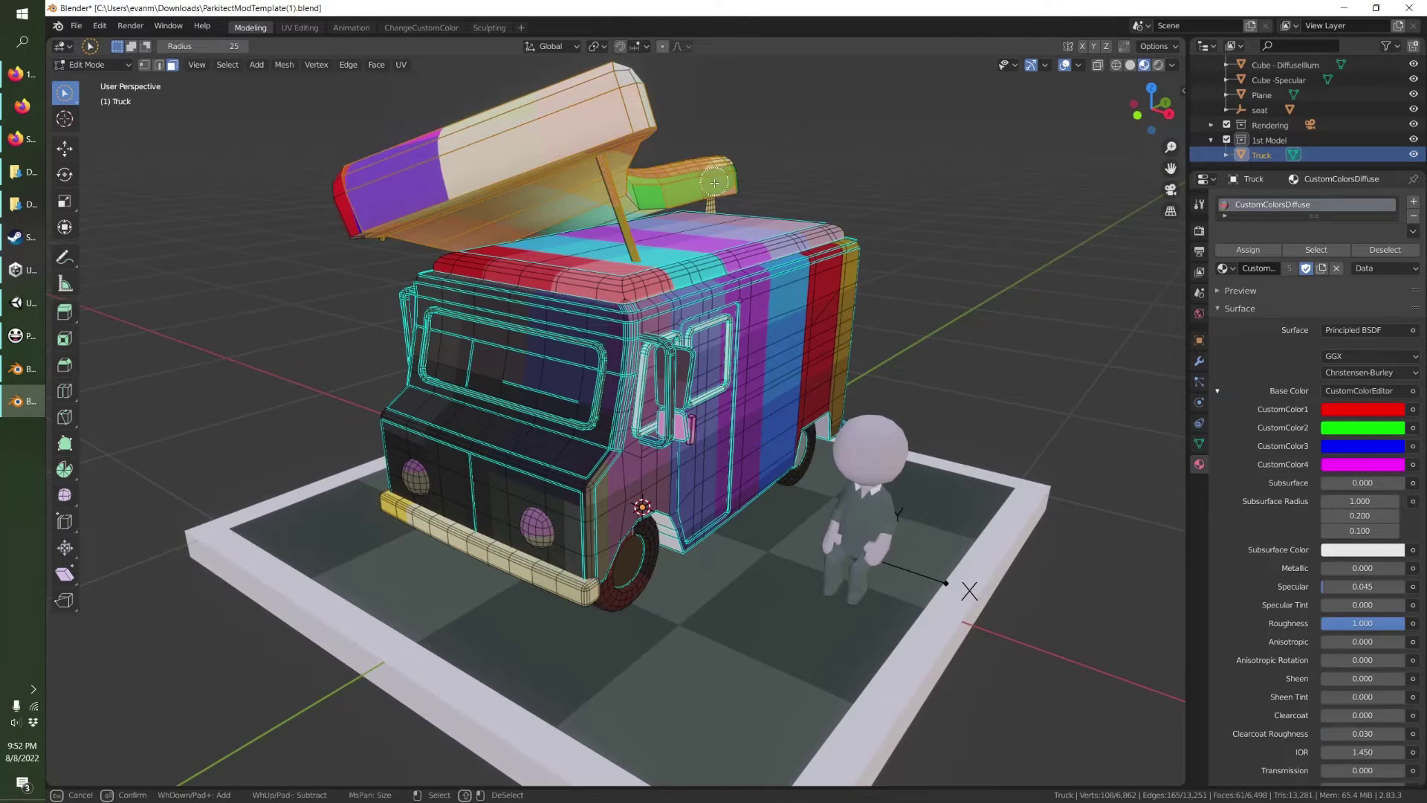
pyautogui.moveTo(539, 194); pyautogui.dragTo(707, 178, button='middle')
pyautogui.moveTo(401, 191)
pyautogui.mouseDown()
pyautogui.moveTo(391, 253)
pyautogui.moveTo(639, 125)
pyautogui.mouseUp()
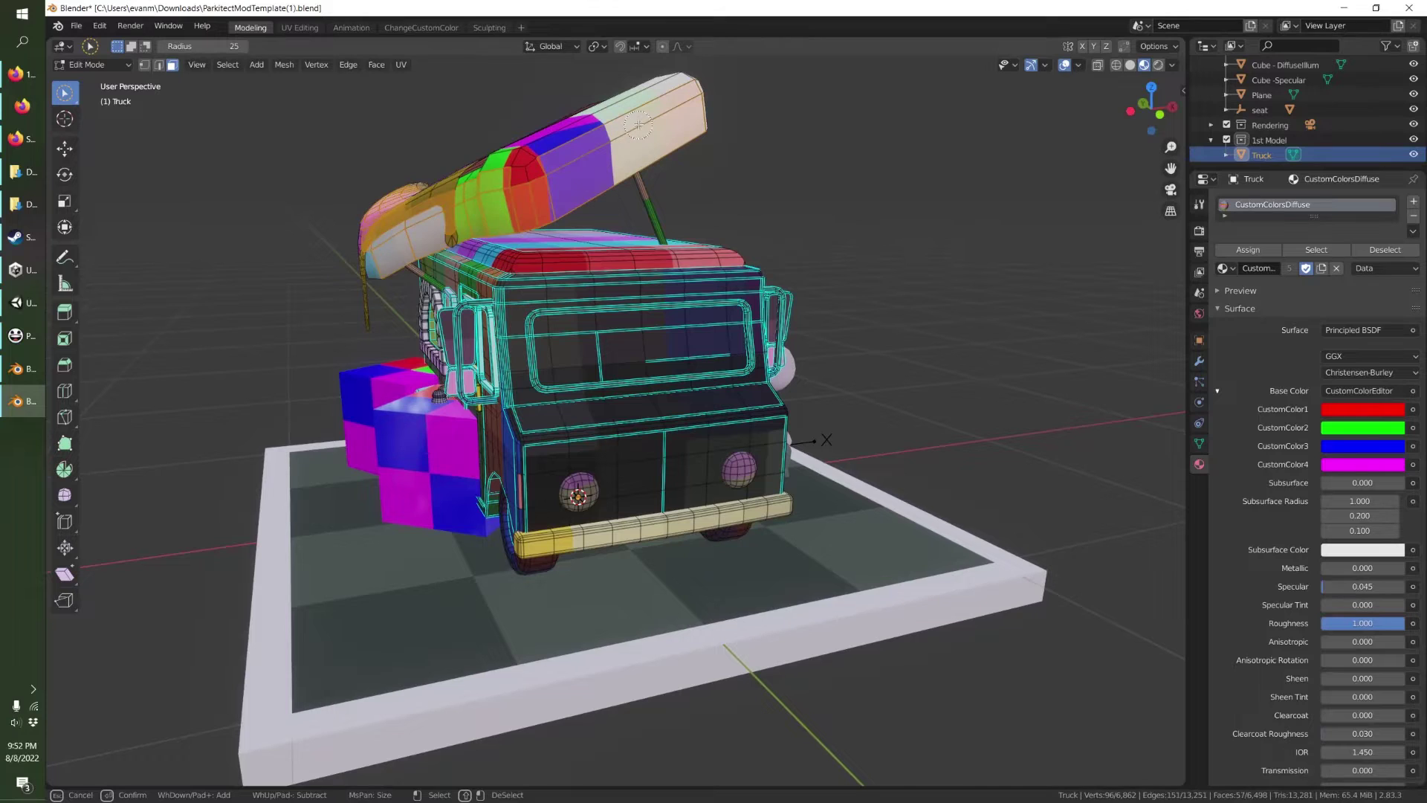
pyautogui.moveTo(451, 127); pyautogui.dragTo(363, 178, button='middle')
pyautogui.moveTo(401, 245); pyautogui.dragTo(585, 179)
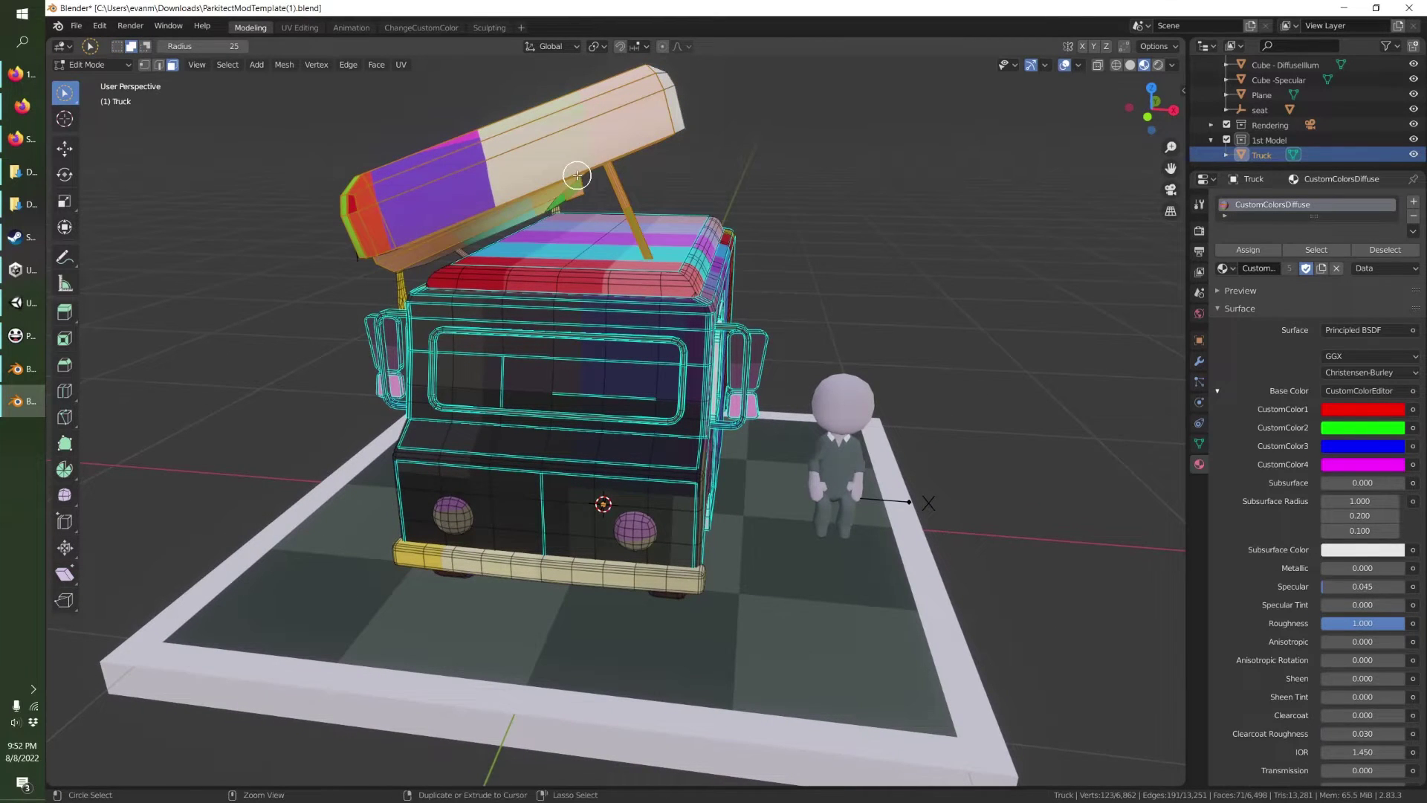
pyautogui.moveTo(578, 176); pyautogui.dragTo(491, 185, button='middle')
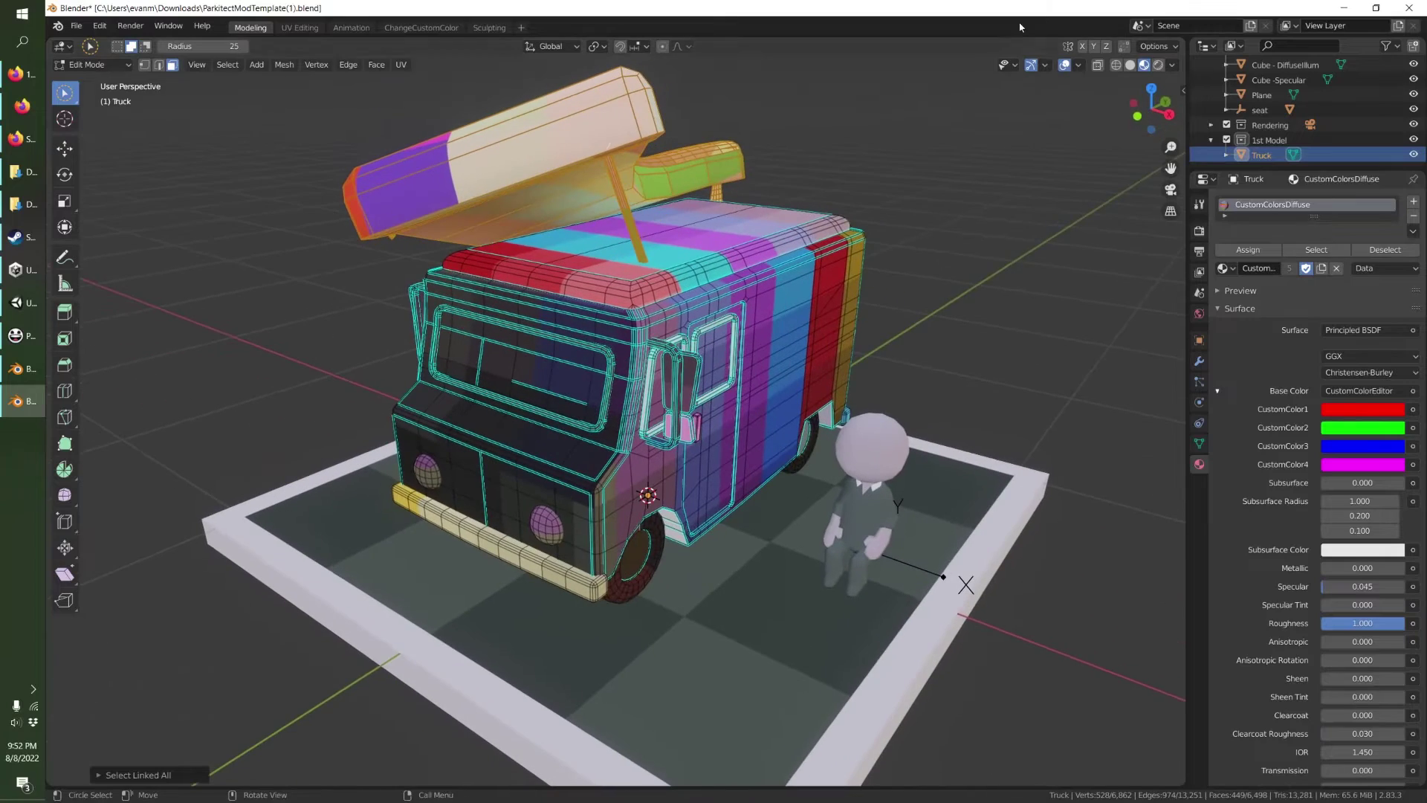
pyautogui.click(1129, 65)
pyautogui.press('x')
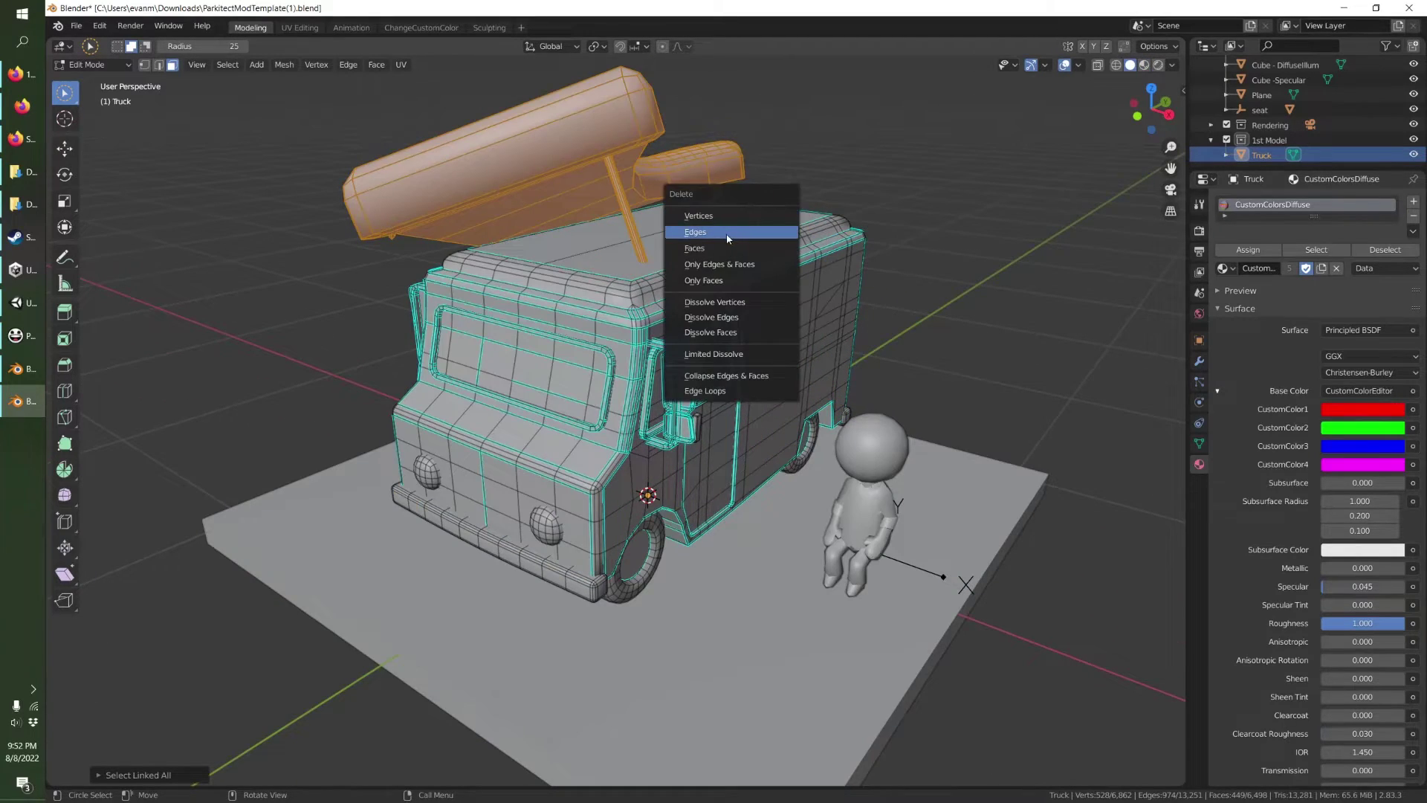
pyautogui.click(727, 238)
# Delete the leftover slanted support piece sticking out beside the truck's roof.
pyautogui.moveTo(726, 238); pyautogui.dragTo(652, 303, button='middle')
pyautogui.press('x')
pyautogui.click(614, 267)
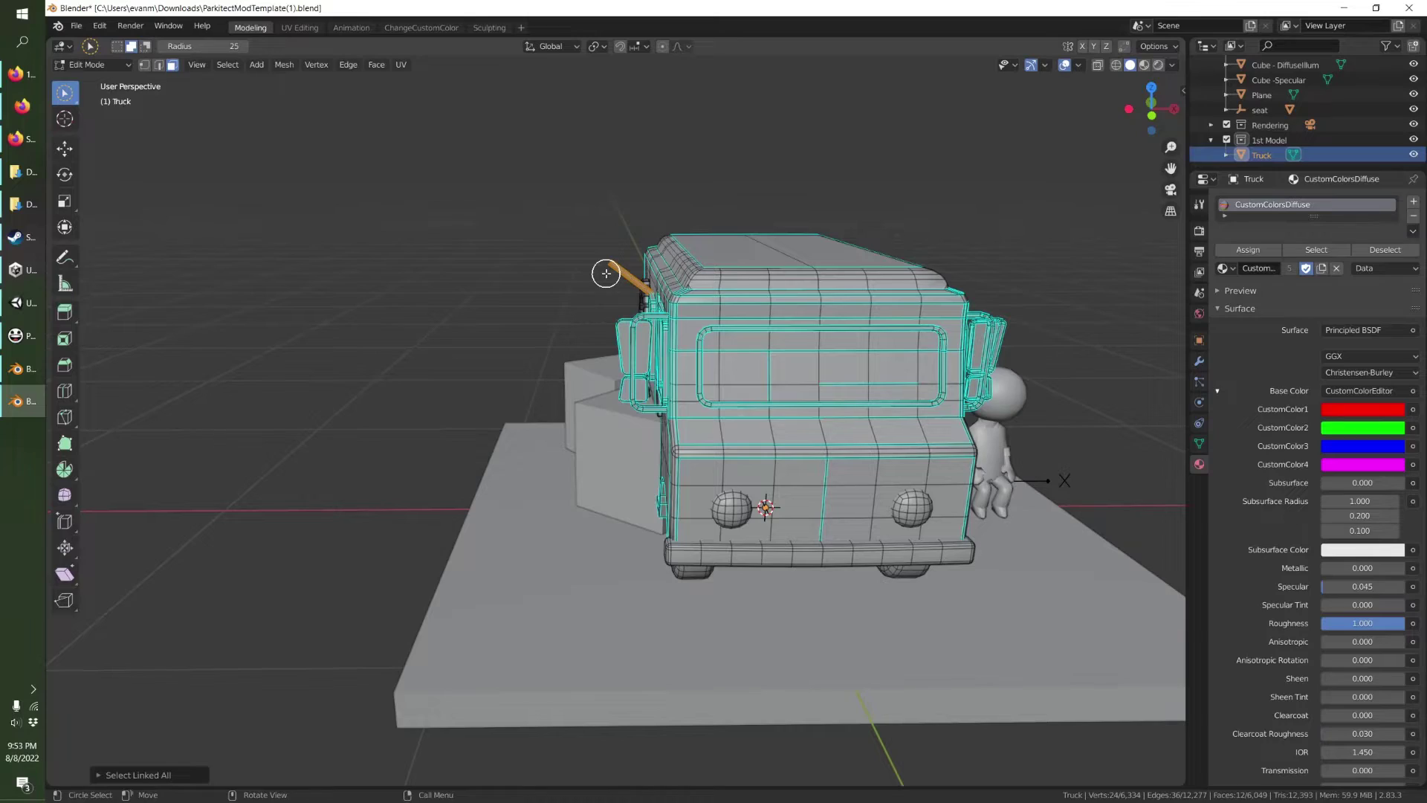
pyautogui.press('x')
pyautogui.click(608, 276)
# Hide the Cube - Diffuse, Cube - DiffuseIllum and Cube - Specular example objects and return to Object Mode.
pyautogui.moveTo(608, 277); pyautogui.dragTo(716, 270, button='middle')
pyautogui.scroll(5, 536, 312)
pyautogui.moveTo(564, 368); pyautogui.dragTo(603, 322, button='middle')
pyautogui.scroll(-3, 595, 342)
pyautogui.scroll(2, 1288, 101)
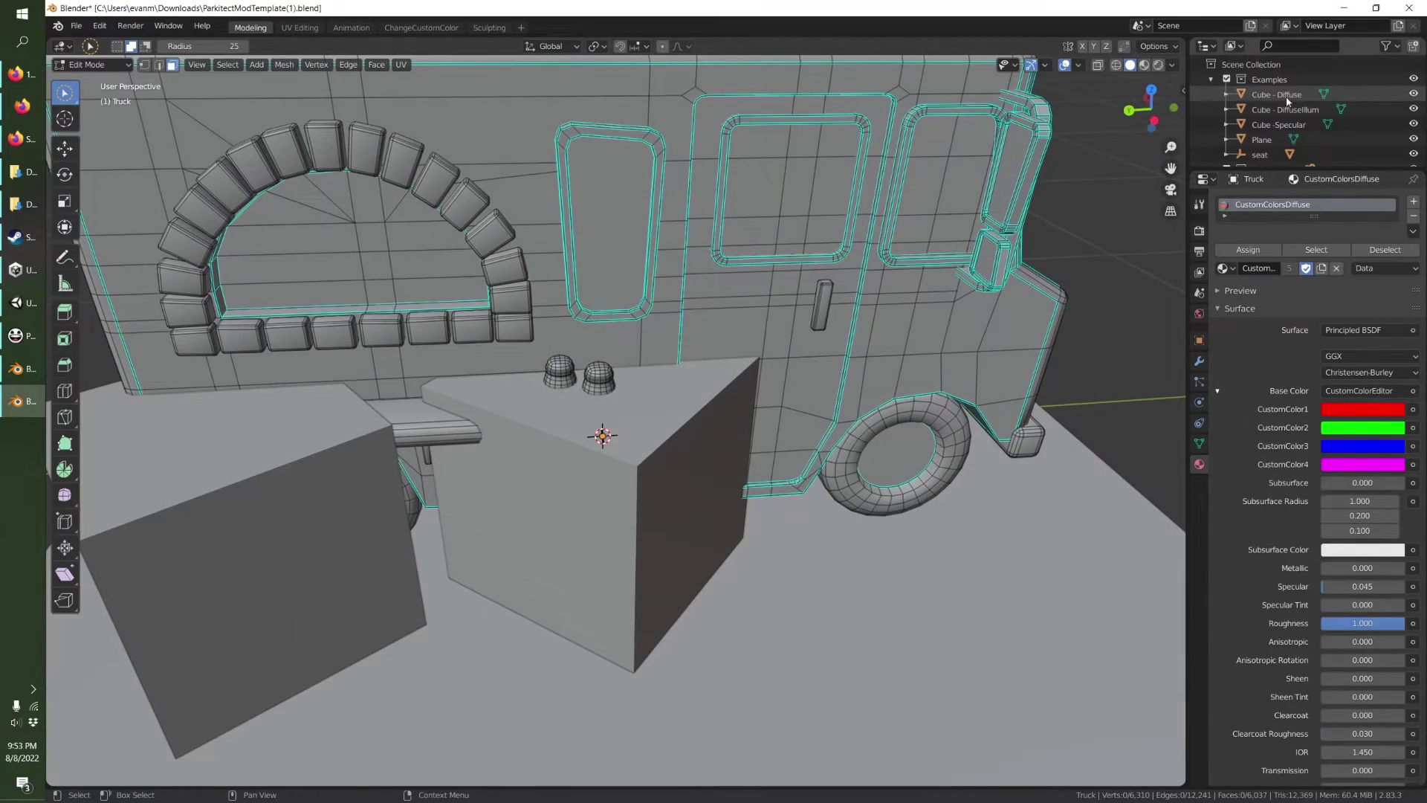
pyautogui.click(1414, 94)
pyautogui.click(1414, 109)
pyautogui.click(1414, 124)
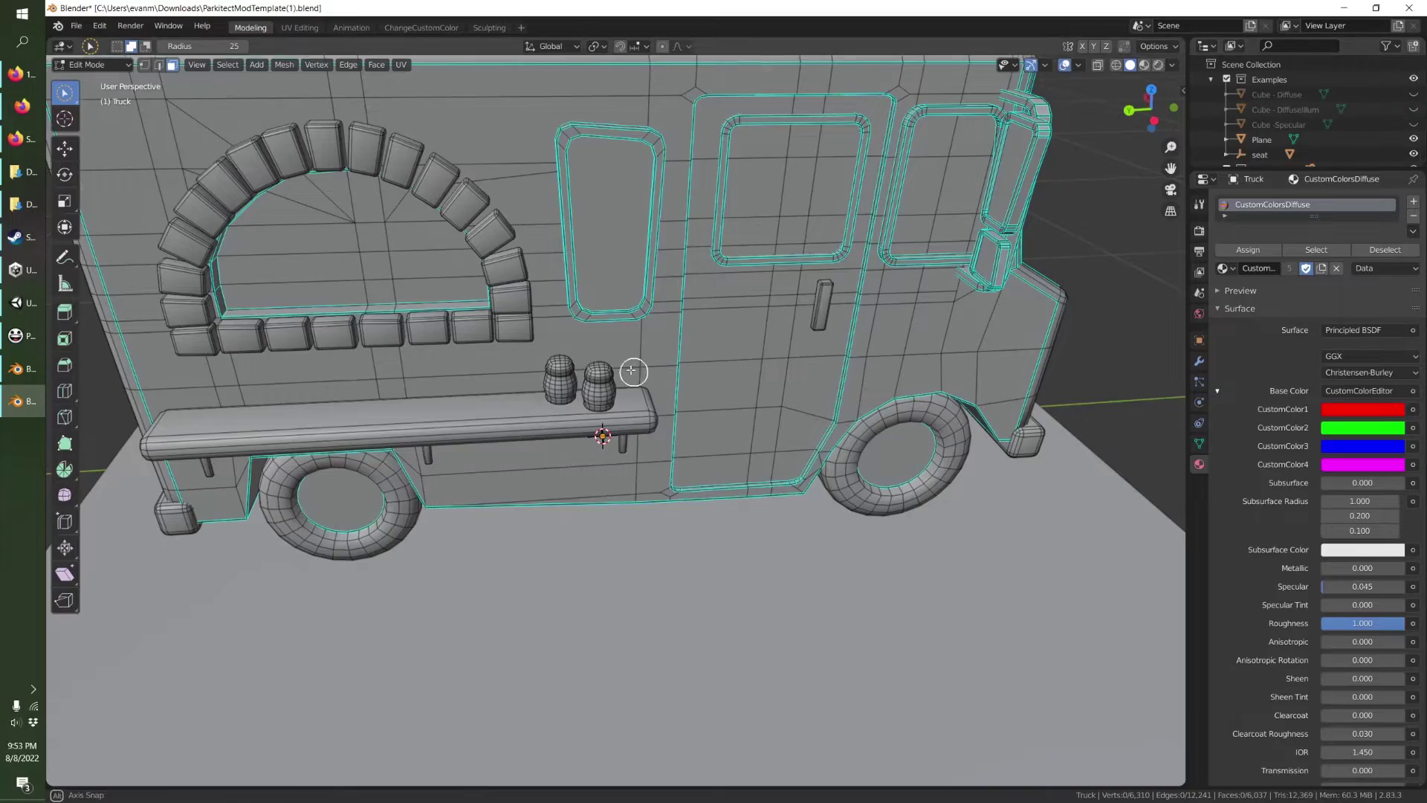
pyautogui.scroll(3, 631, 369)
pyautogui.moveTo(631, 369); pyautogui.dragTo(613, 257, button='middle')
pyautogui.scroll(-3, 554, 354)
pyautogui.scroll(-3, 359, 356)
pyautogui.press('Tab')
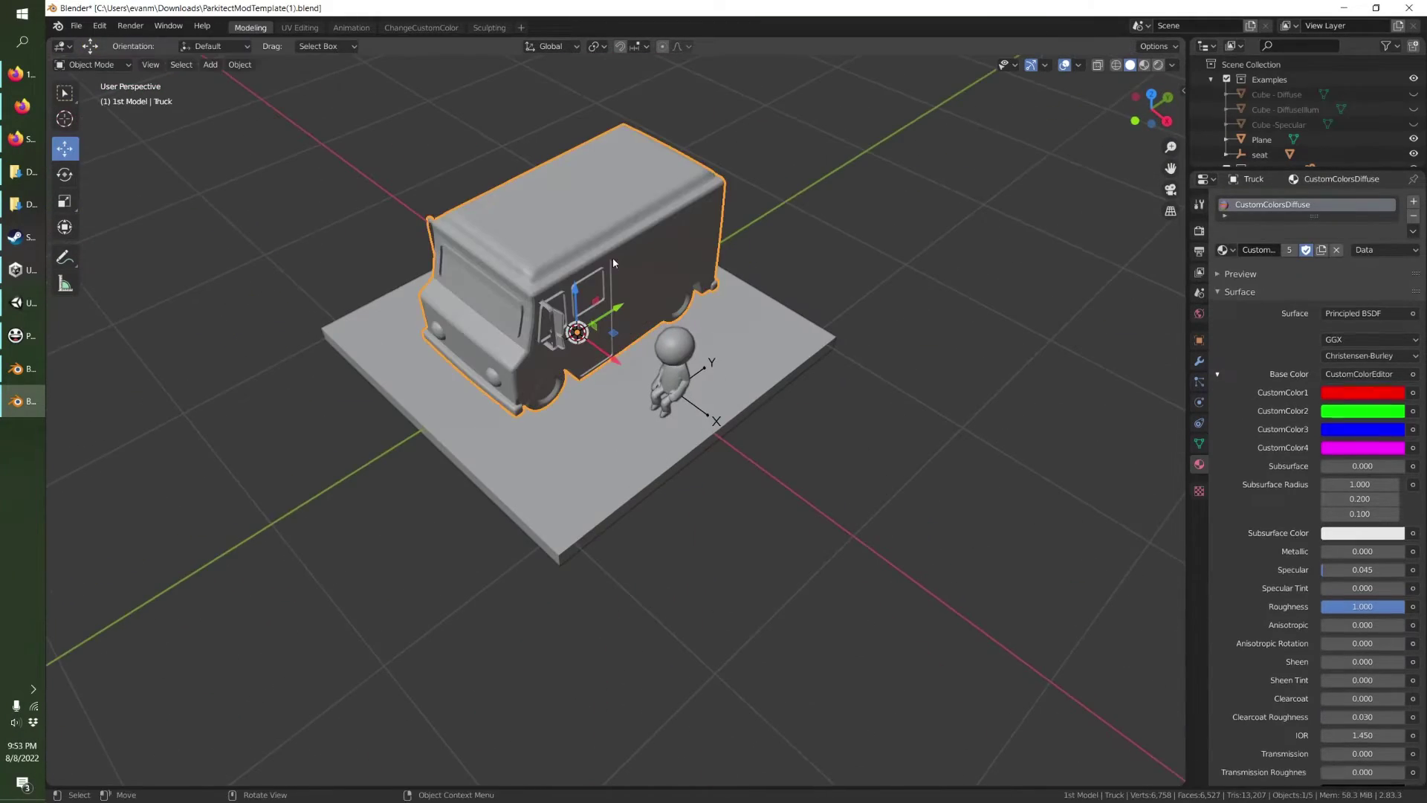
# Try to flip the truck with a command found by searching for "flip".
pyautogui.scroll(3, 425, 272)
pyautogui.moveTo(521, 297); pyautogui.dragTo(591, 282, button='middle')
pyautogui.press('F3')
pyautogui.write('flip')
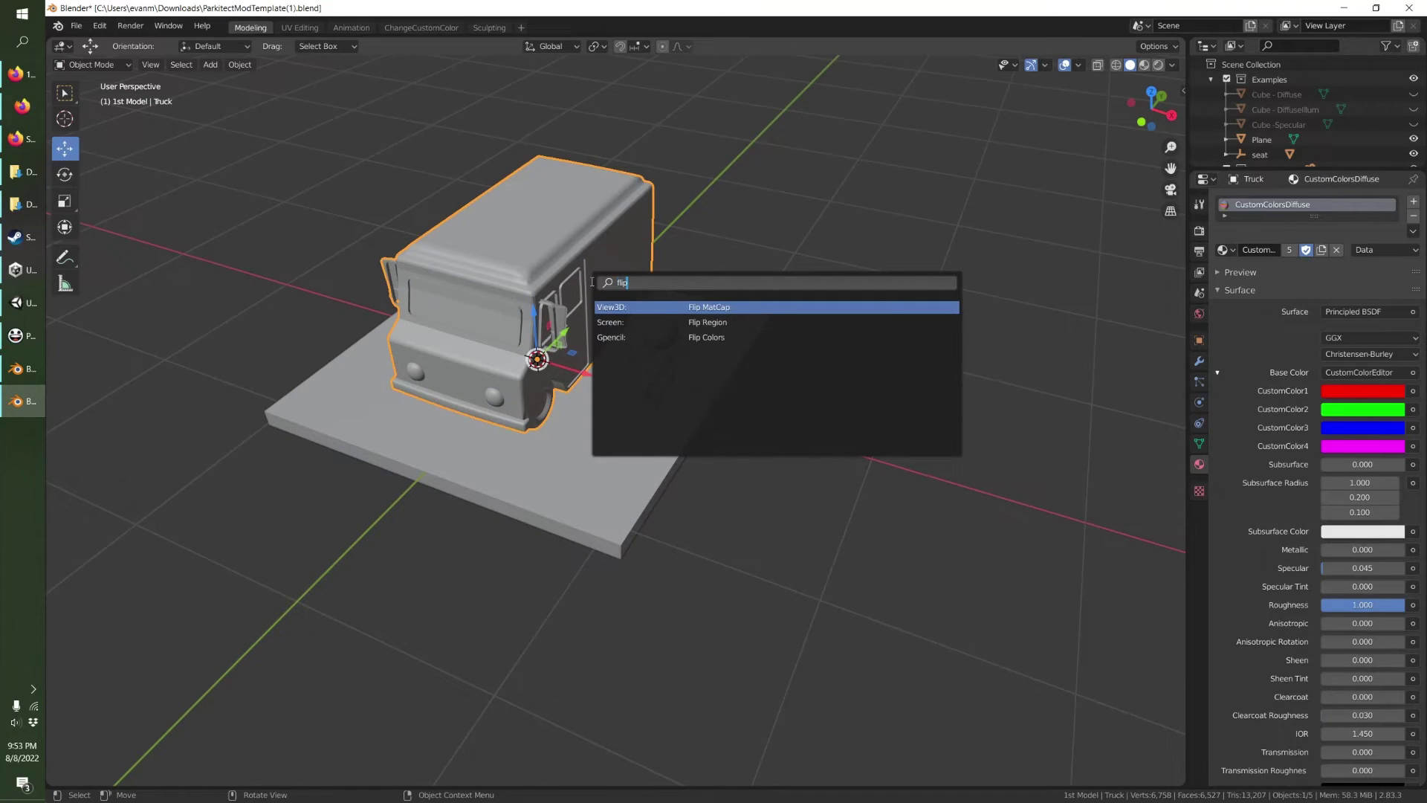
pyautogui.press('Return')
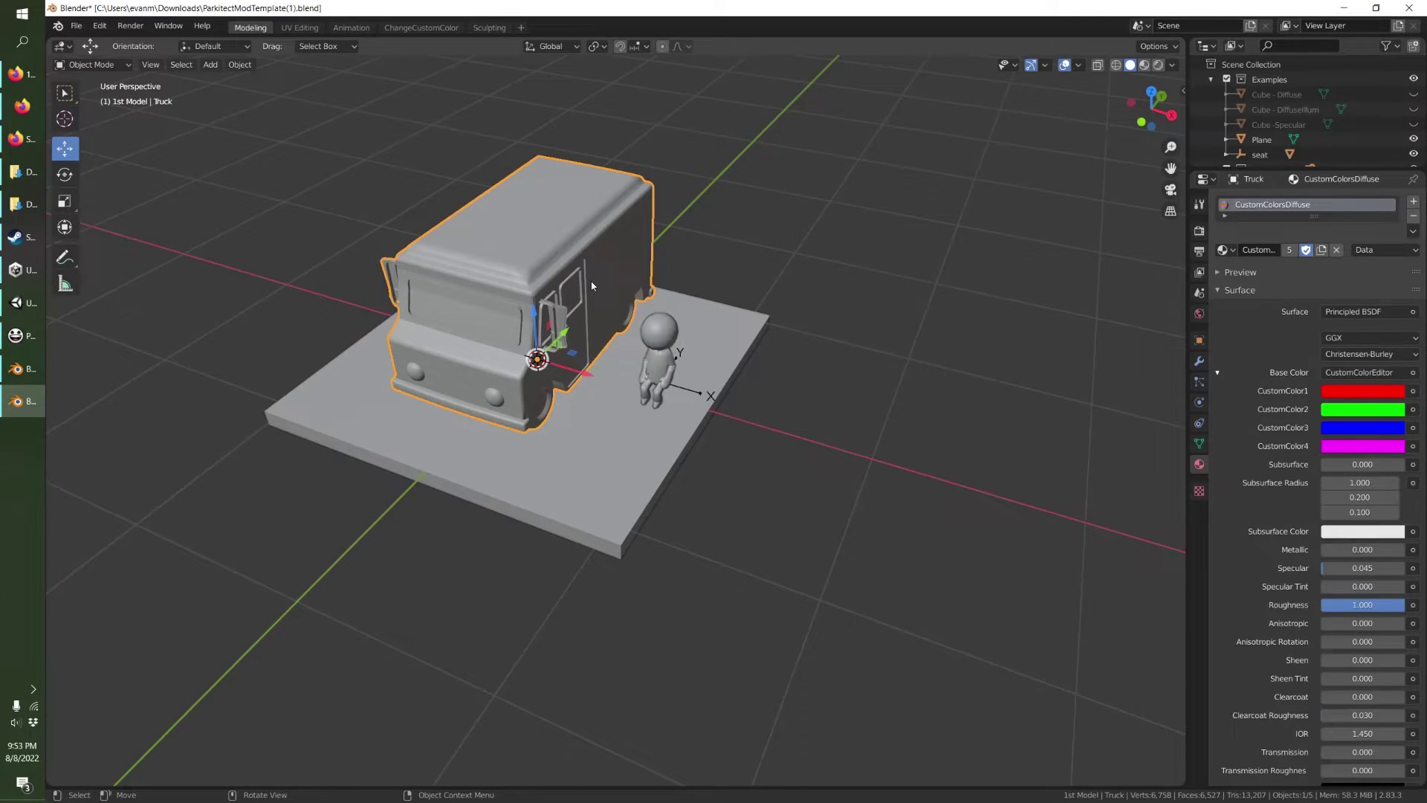
# Mirror the truck along the X axis so its serving counter faces the seated figure's side.
pyautogui.press('F3')
pyautogui.write('mirr')
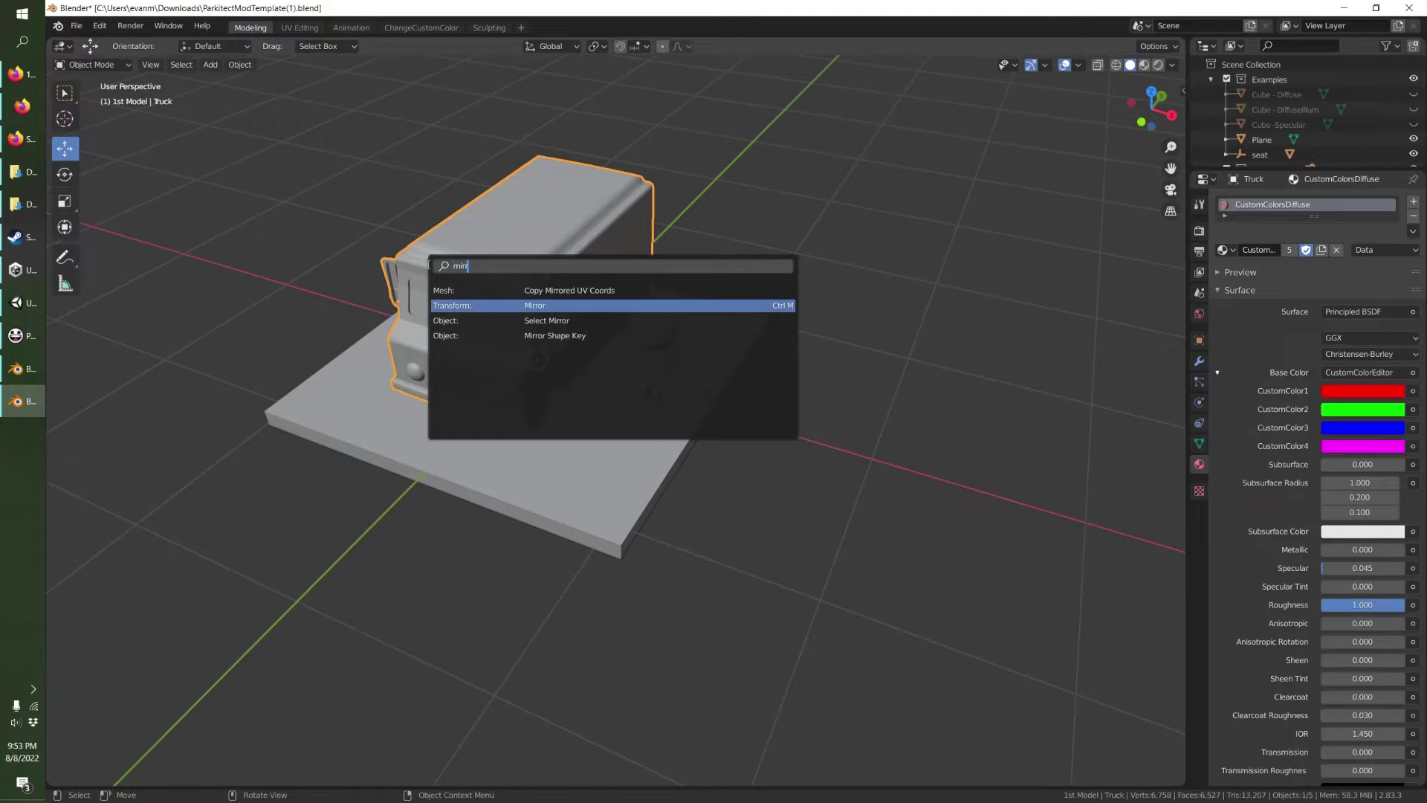
pyautogui.press('Return')
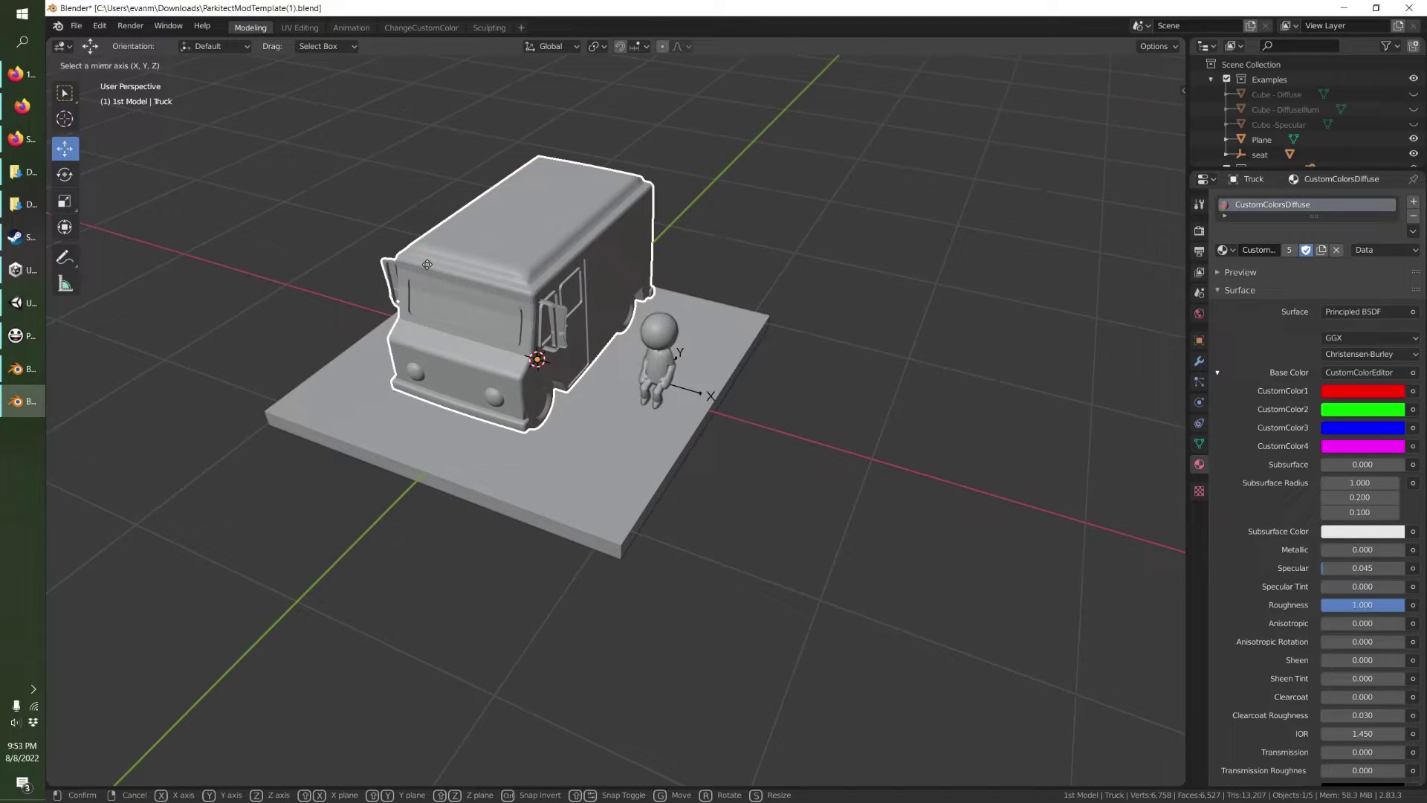
pyautogui.click(511, 357)
pyautogui.press('F3')
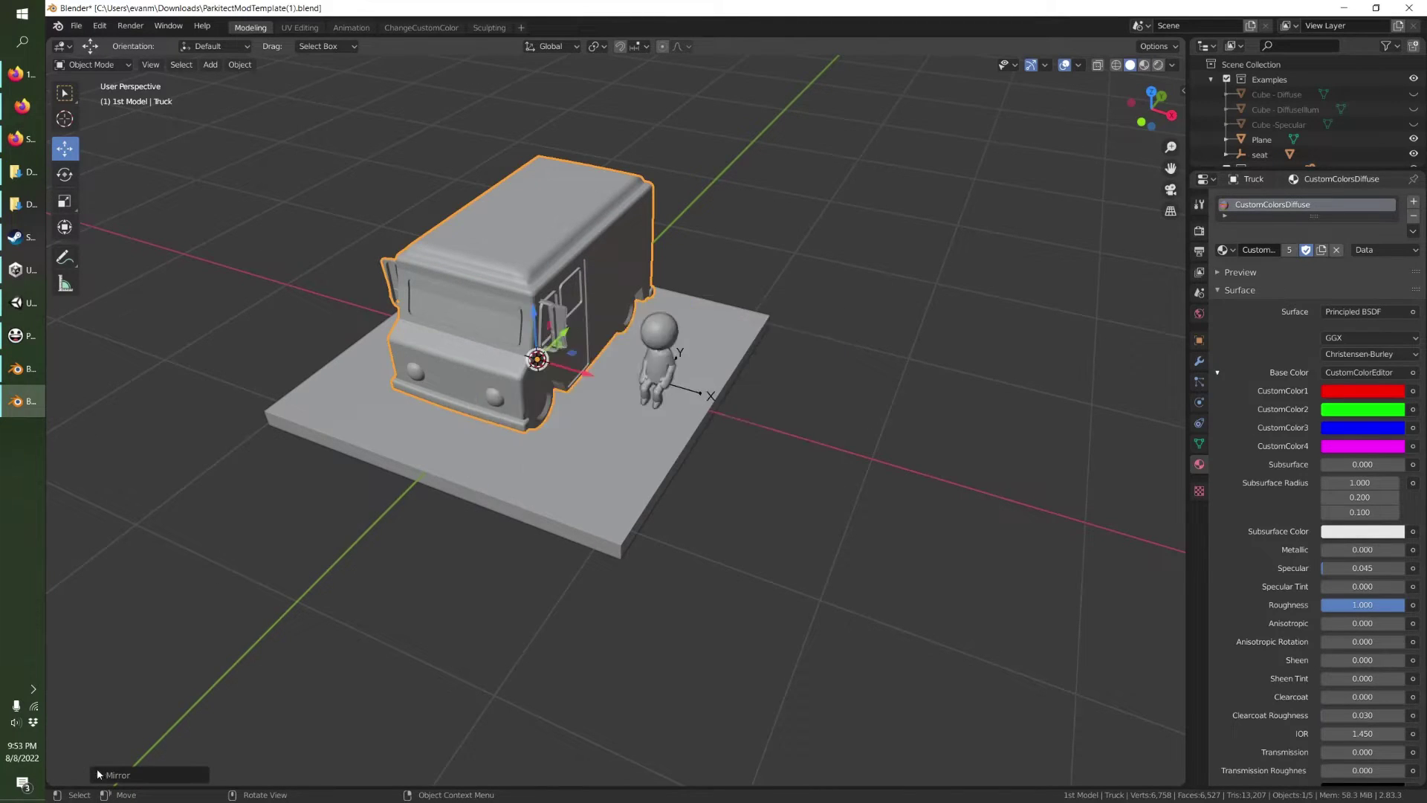
pyautogui.click(101, 774)
pyautogui.click(102, 726)
# Reselect the Truck object and check its mirrored serving-counter side.
pyautogui.moveTo(406, 557); pyautogui.dragTo(376, 557, button='middle')
pyautogui.click(446, 481)
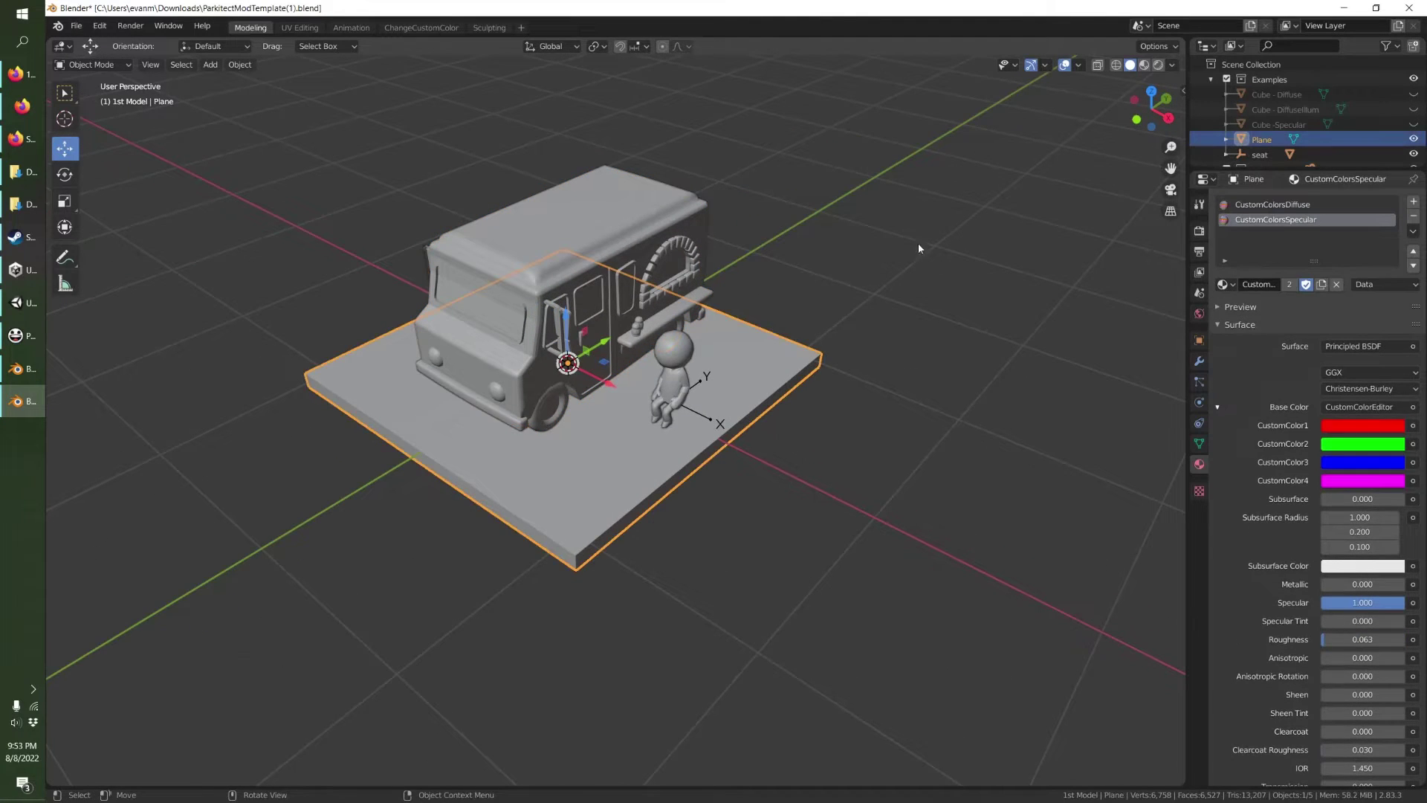
pyautogui.press('F3')
pyautogui.click(646, 237)
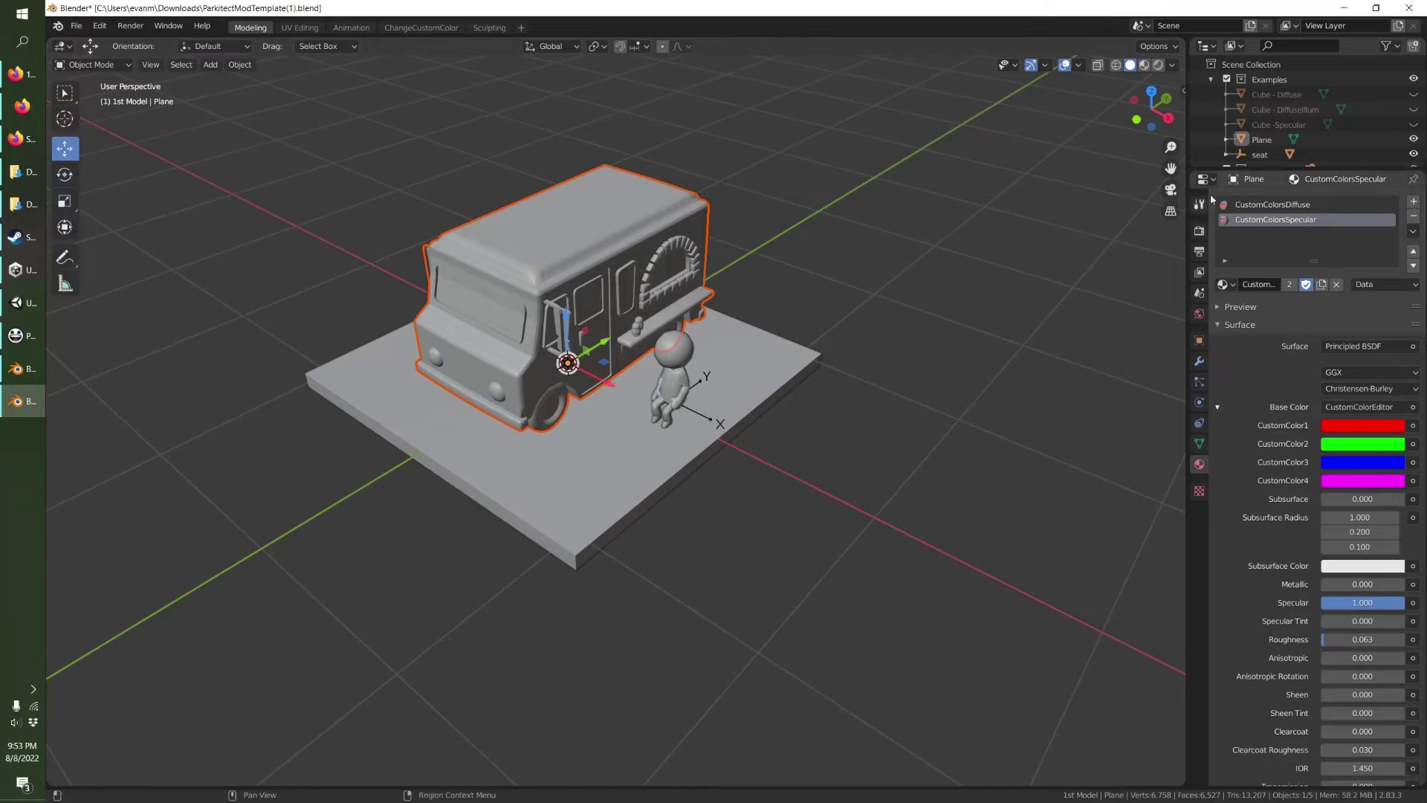
pyautogui.scroll(-2, 1261, 139)
pyautogui.click(1261, 154)
pyautogui.scroll(2, 513, 255)
pyautogui.moveTo(513, 255); pyautogui.dragTo(478, 219, button='middle')
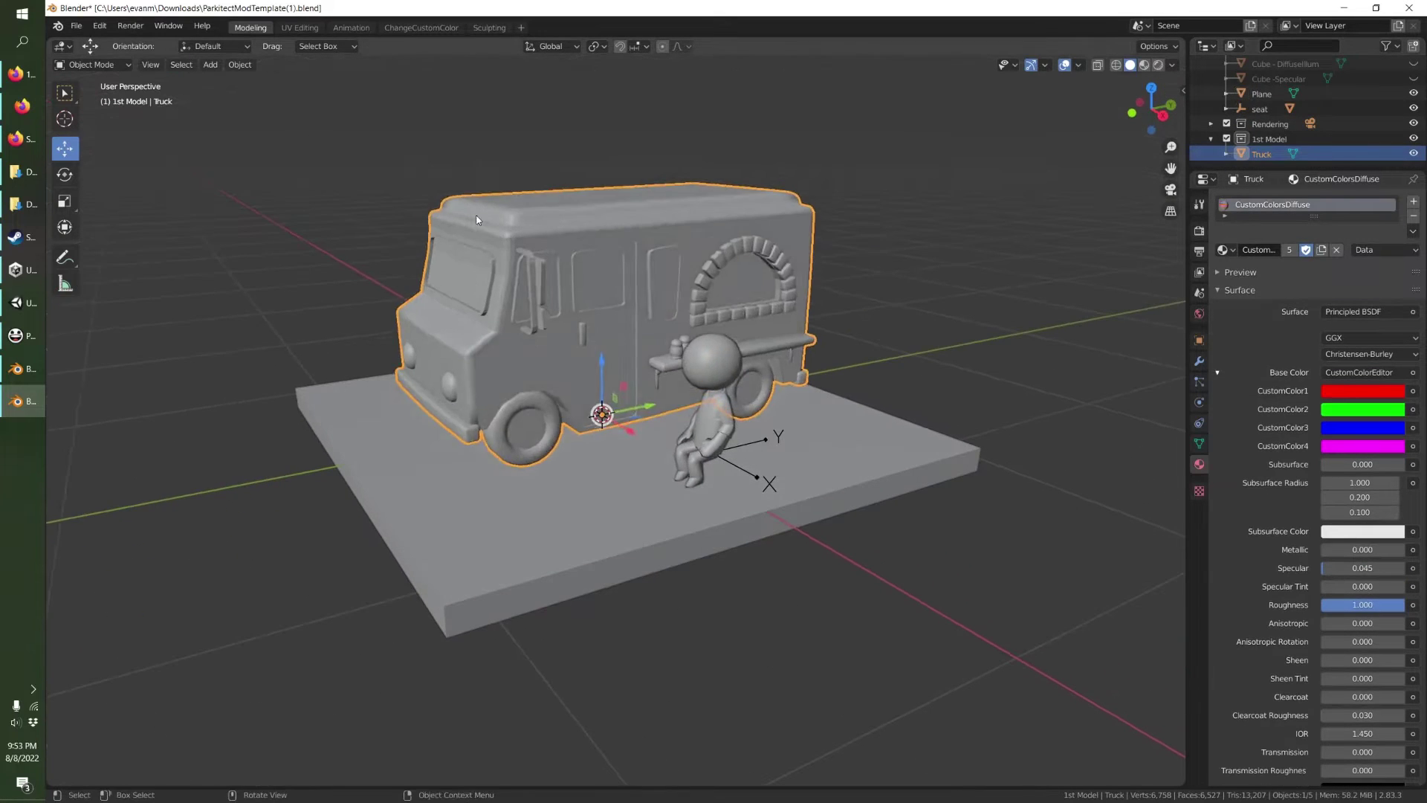
# Enter Edit Mode on the Truck, show its material colors and switch to the UV Editing workspace.
pyautogui.press('Tab')
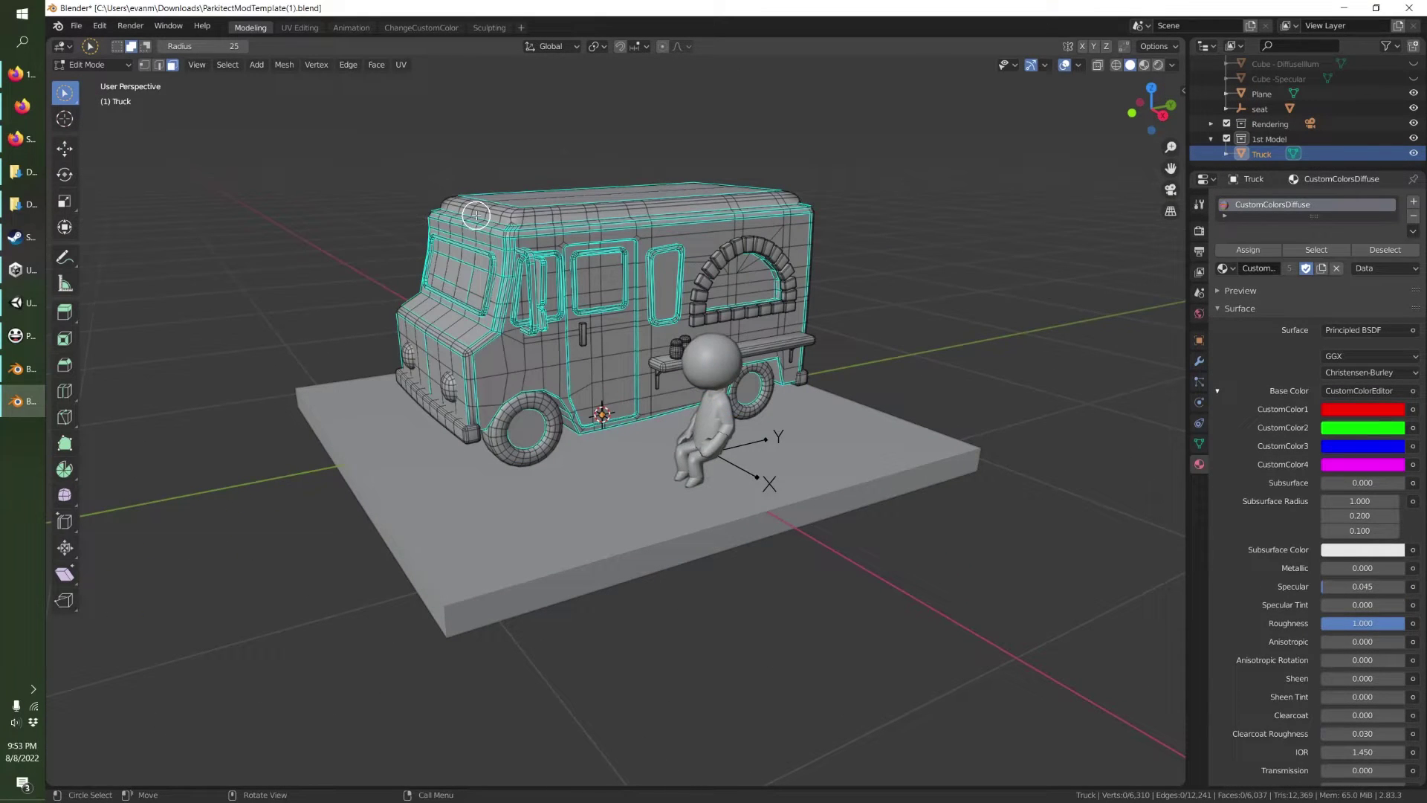
pyautogui.click(1145, 65)
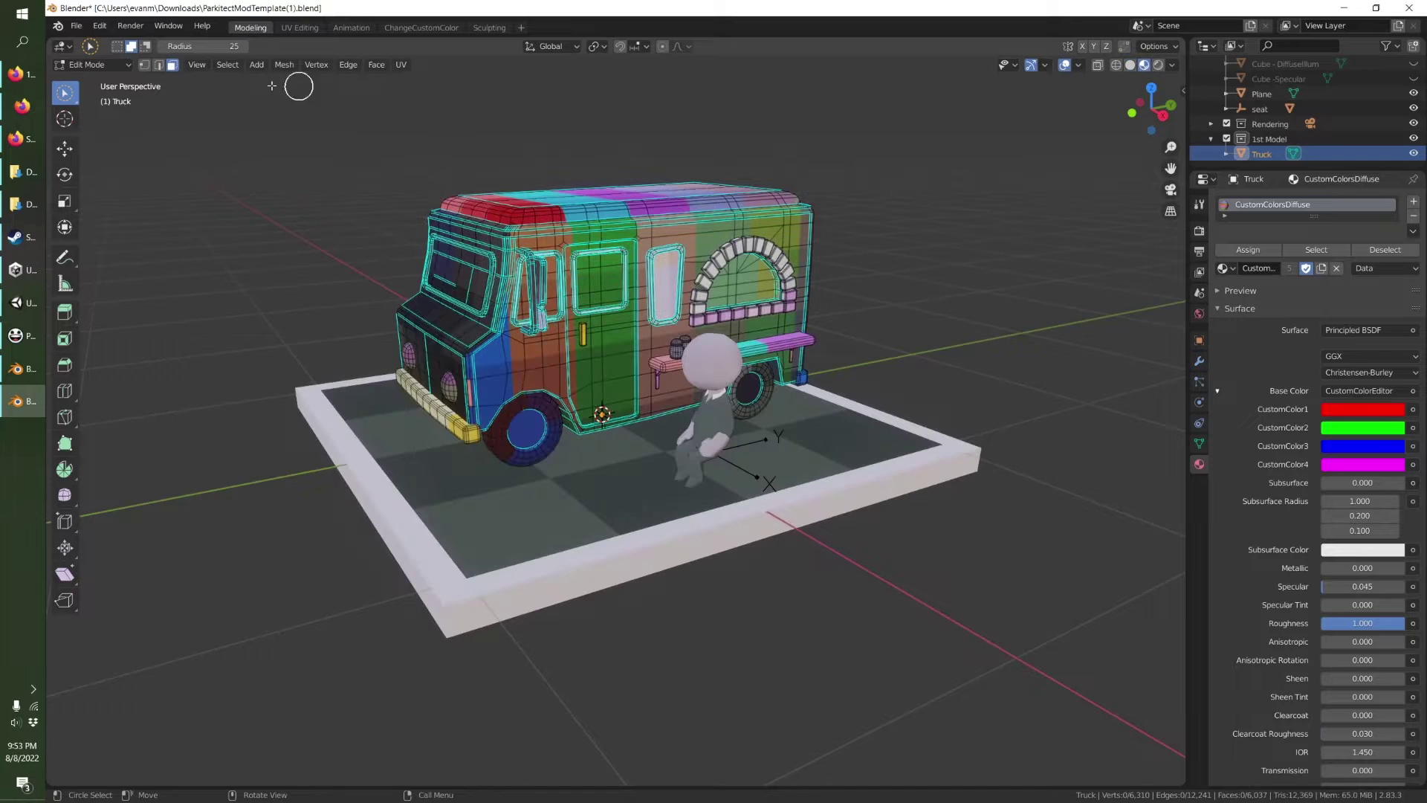
pyautogui.click(301, 28)
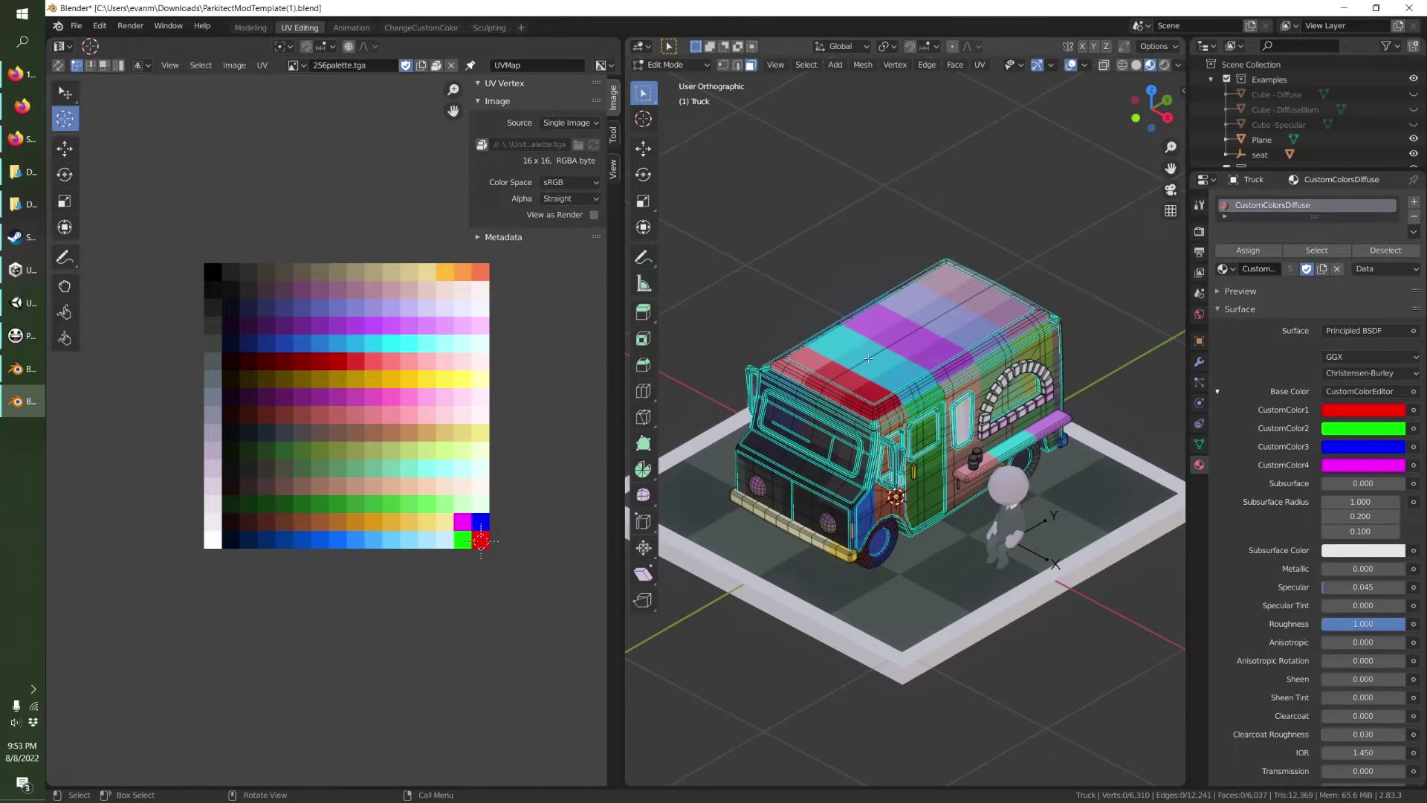
# Recolor the whole truck red by snapping all its UVs to the 2D cursor on the palette's CustomColor1 swatch.
pyautogui.scroll(-2, 894, 470)
pyautogui.press('a')
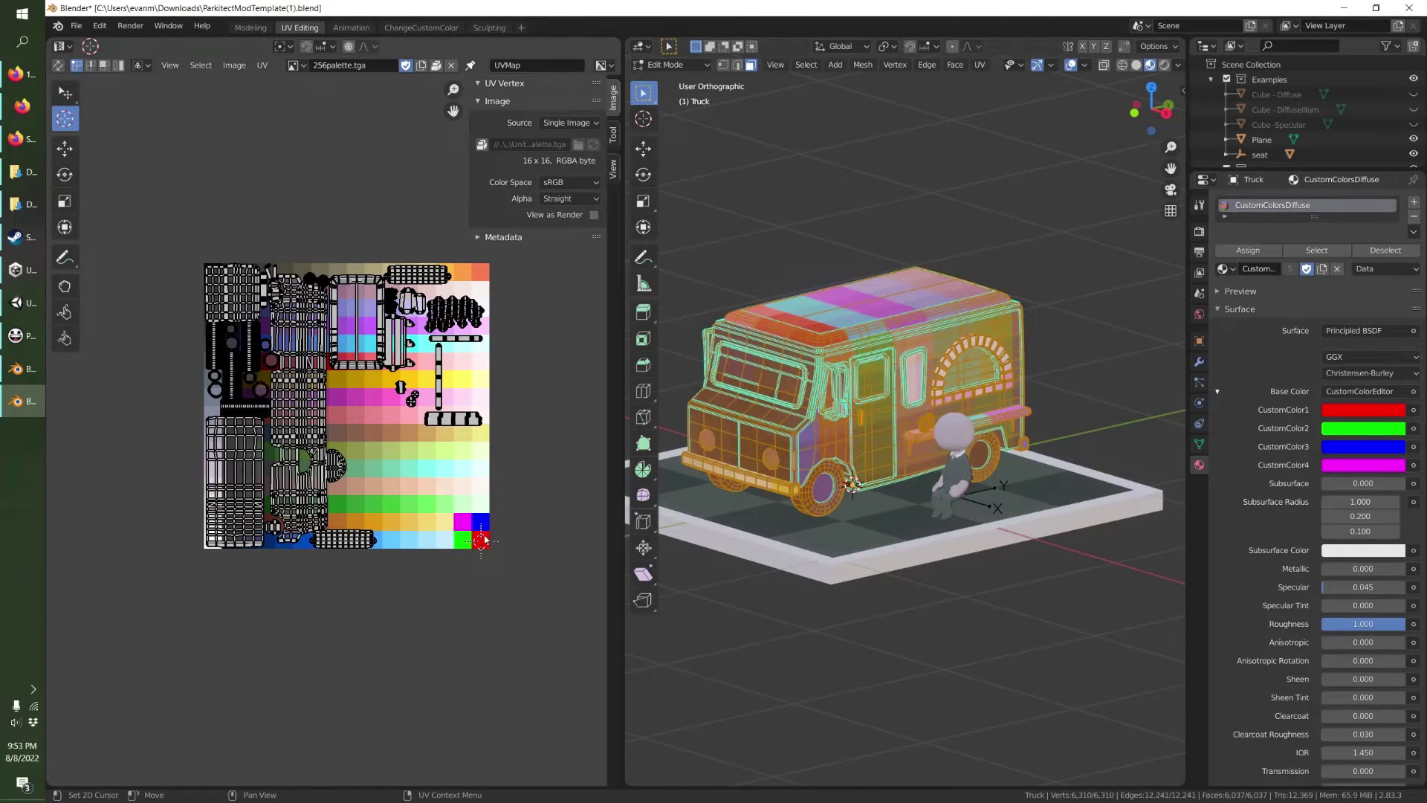
pyautogui.rightClick(484, 539)
pyautogui.moveTo(506, 604)
pyautogui.click(564, 616)
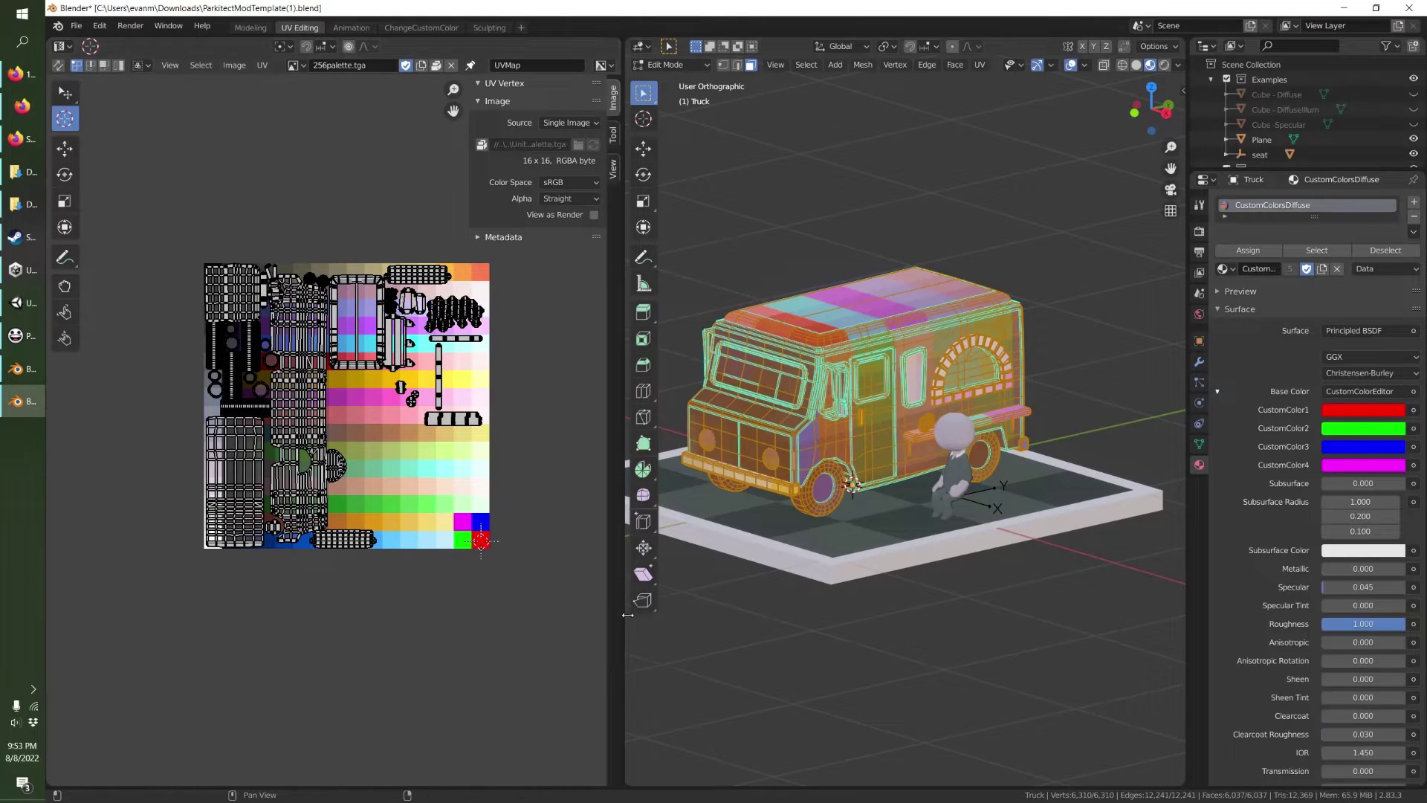
pyautogui.scroll(3, 816, 418)
pyautogui.press('a')
pyautogui.rightClick(484, 550)
pyautogui.moveTo(485, 547)
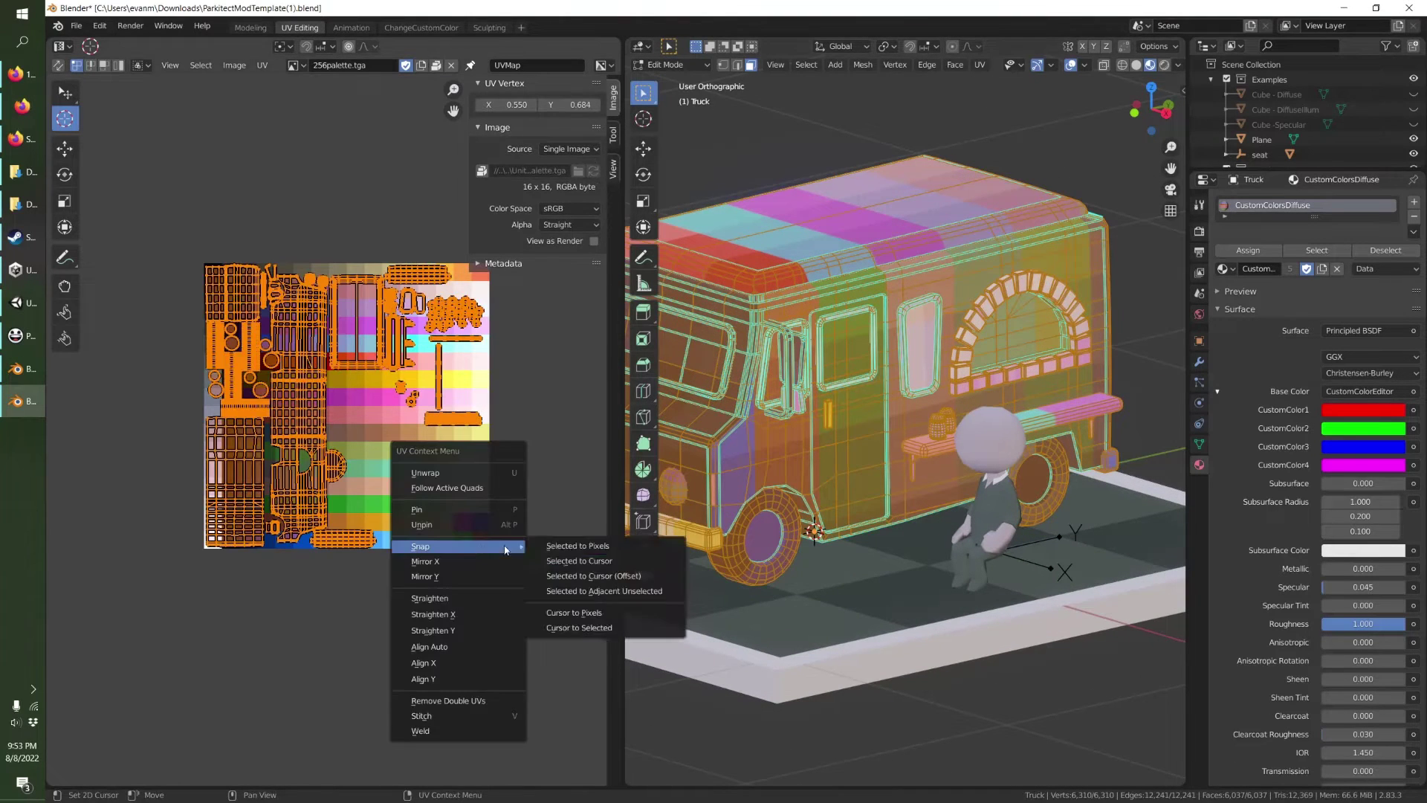
pyautogui.click(587, 563)
pyautogui.hotkey('alt', 'a')
pyautogui.moveTo(860, 438); pyautogui.dragTo(840, 438, button='middle')
pyautogui.click(864, 318)
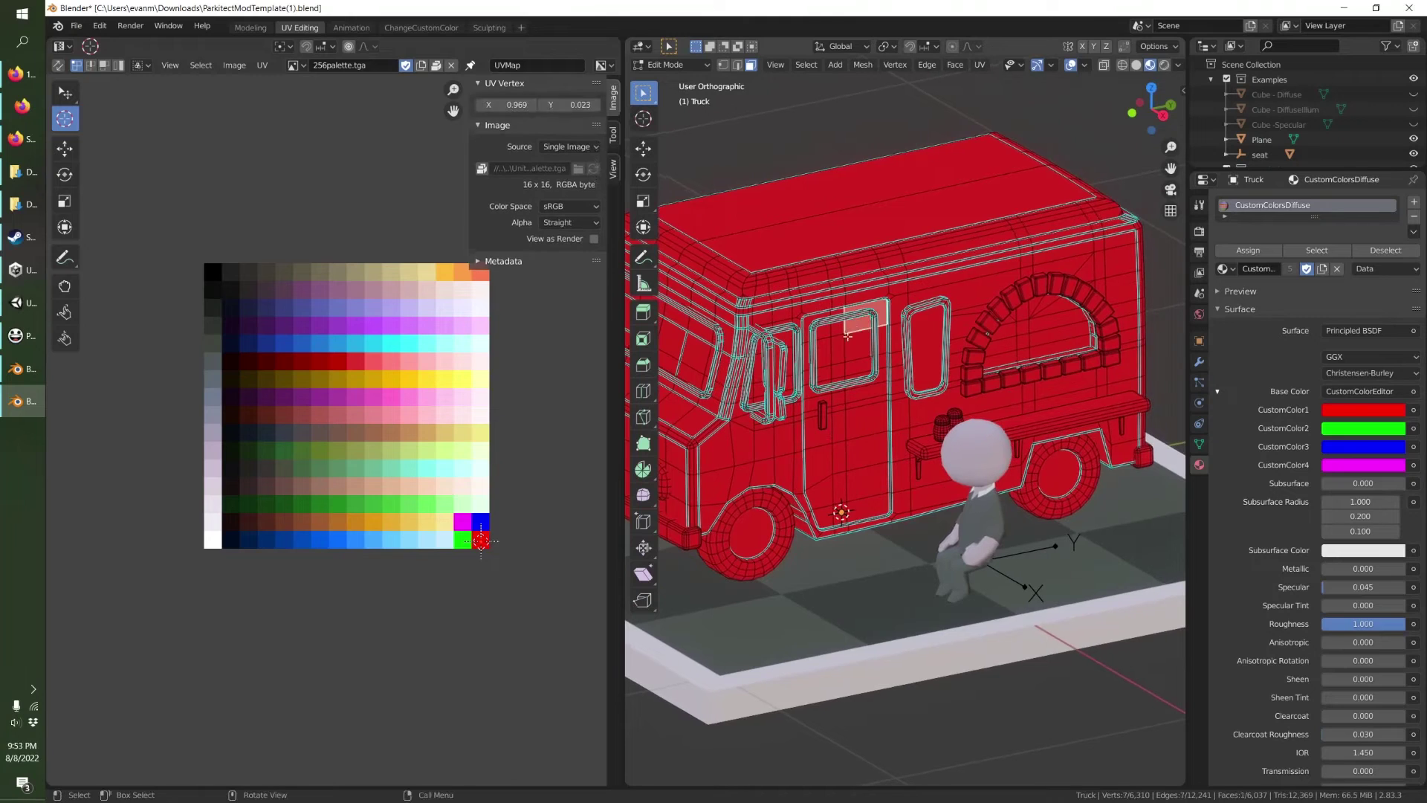
pyautogui.click(858, 342)
pyautogui.hotkey('alt', 'a')
pyautogui.moveTo(823, 346)
pyautogui.mouseDown(button='middle')
pyautogui.moveTo(788, 349)
pyautogui.moveTo(814, 331)
pyautogui.mouseUp(button='middle')
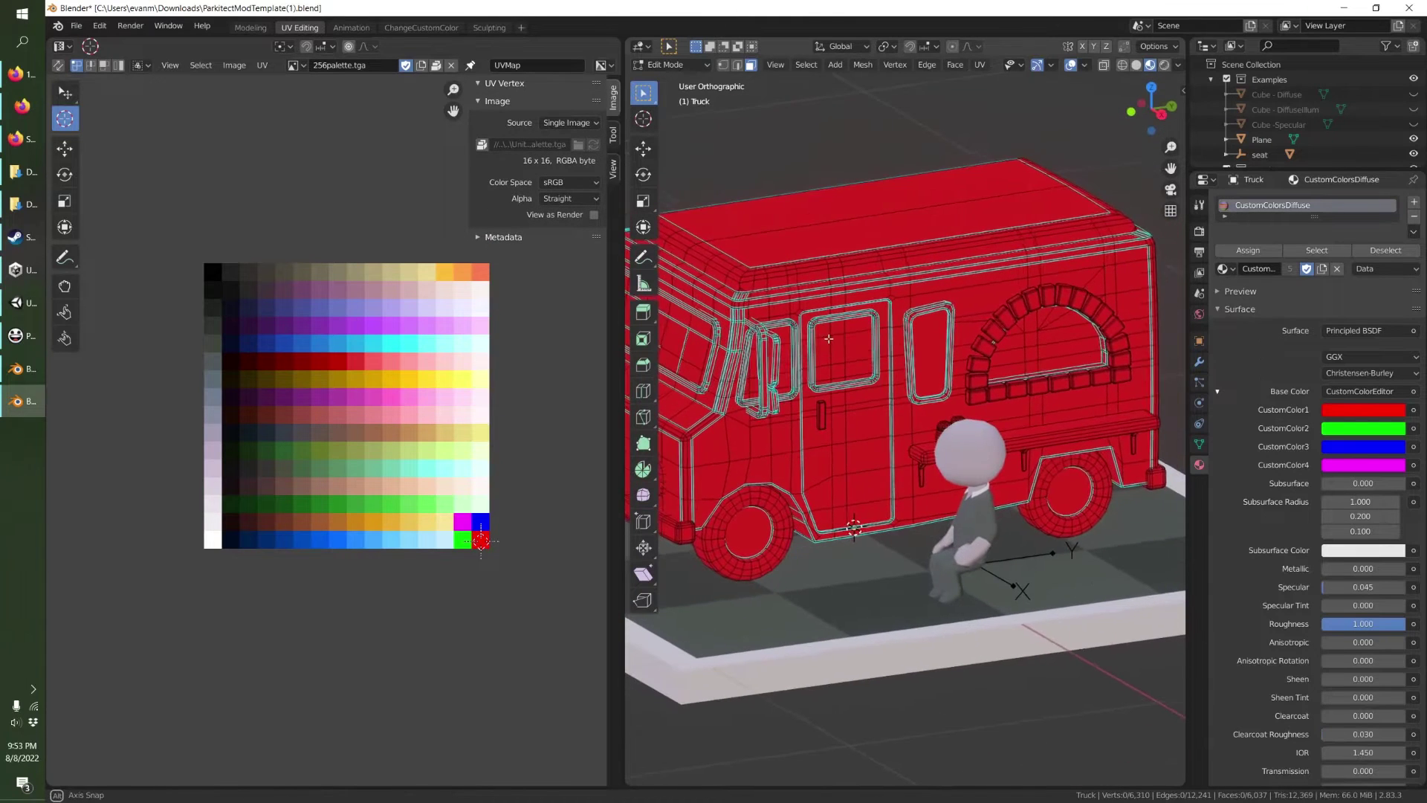
# Select the complete wheels with linked geometry and snap their UVs to the near-black swatch second from the top in the palette's first column.
pyautogui.press('w')
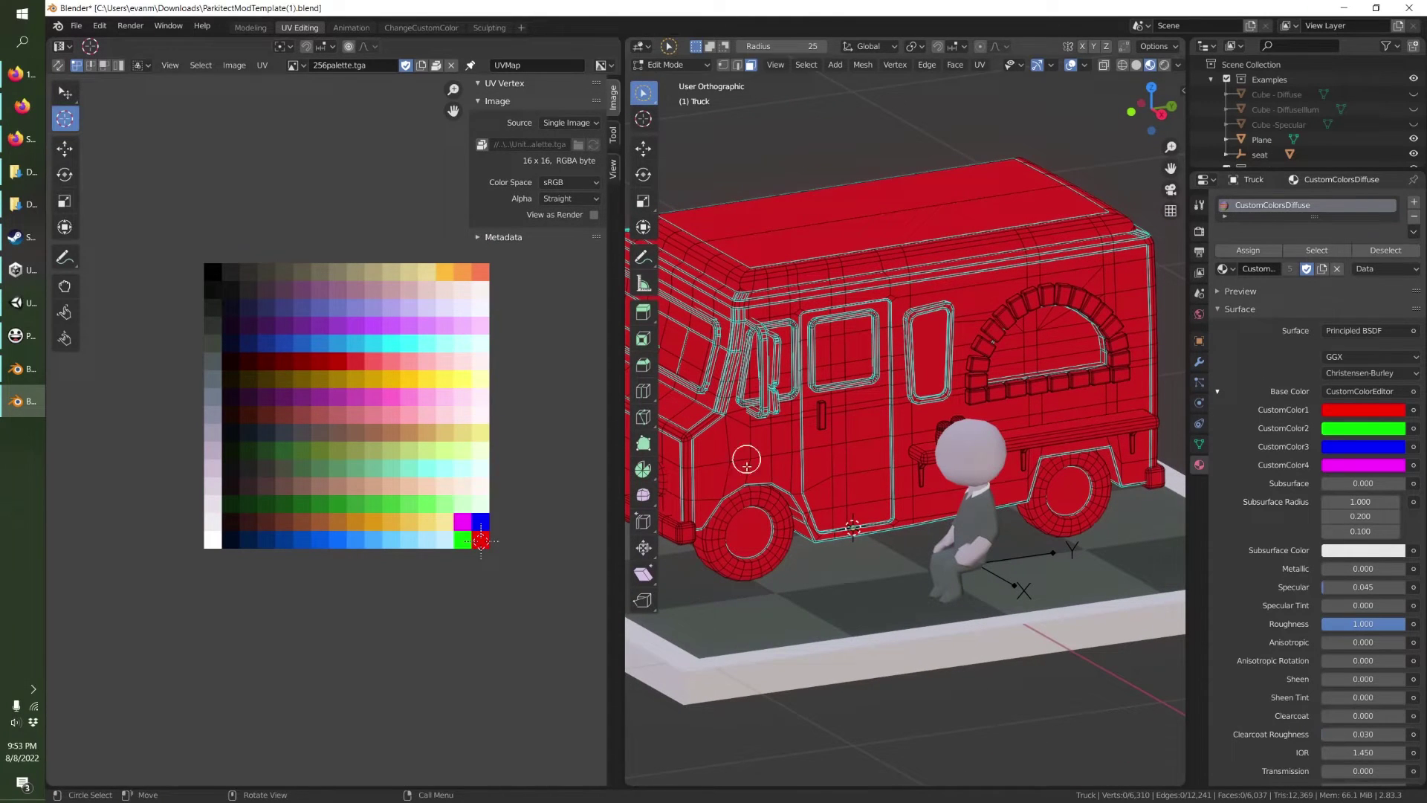
pyautogui.click(707, 569)
pyautogui.moveTo(1041, 531); pyautogui.dragTo(742, 549, button='middle')
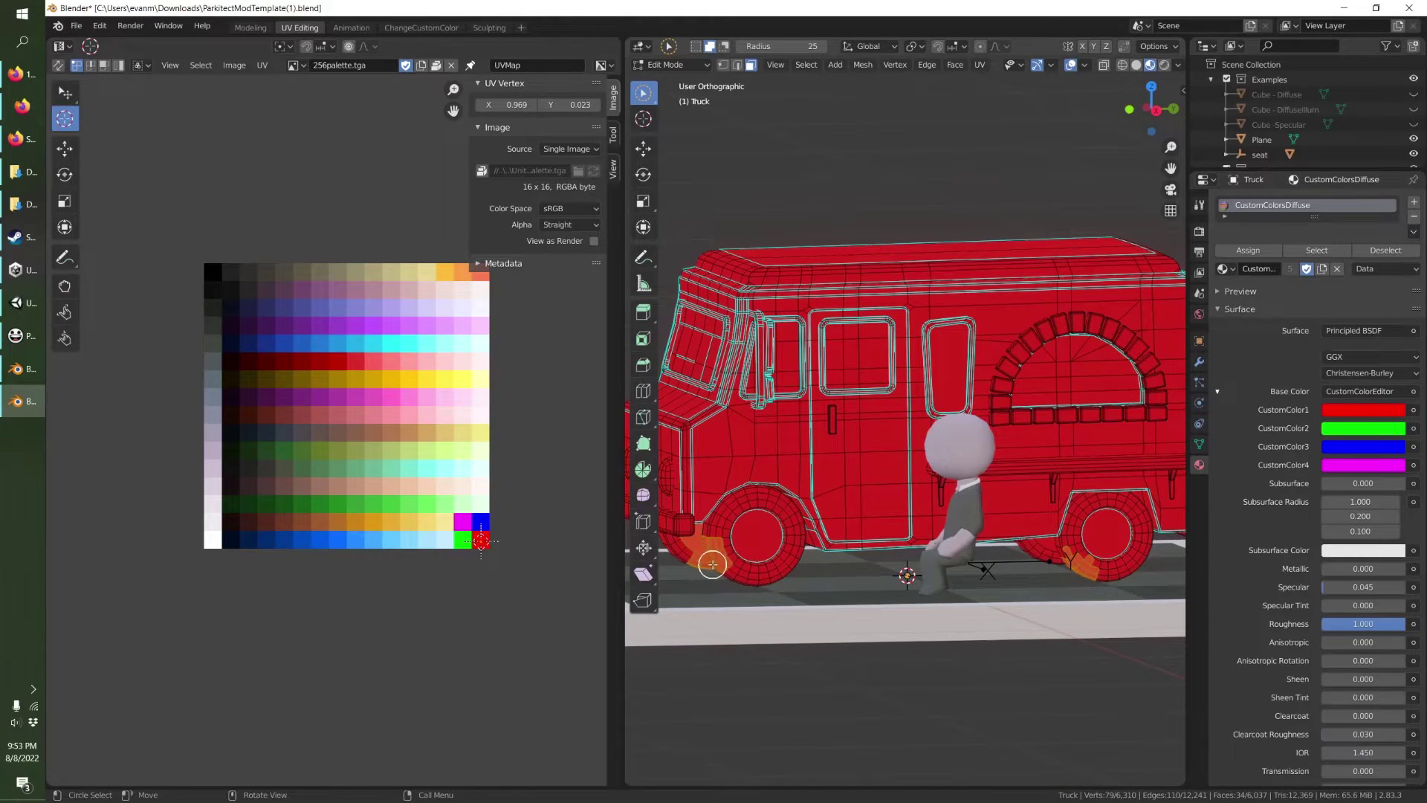
pyautogui.moveTo(707, 569); pyautogui.dragTo(658, 568, button='middle')
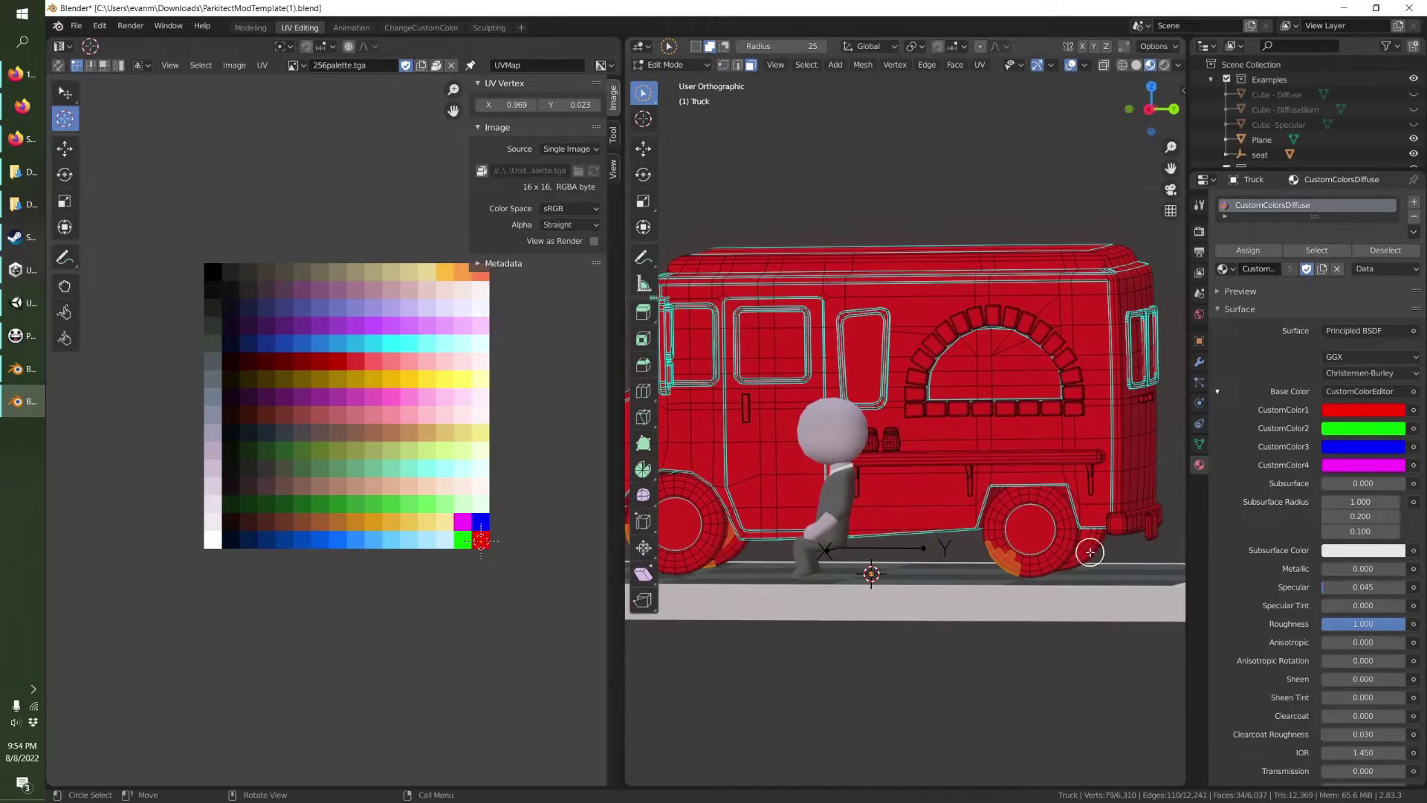
pyautogui.hotkey('ctrl', 'l')
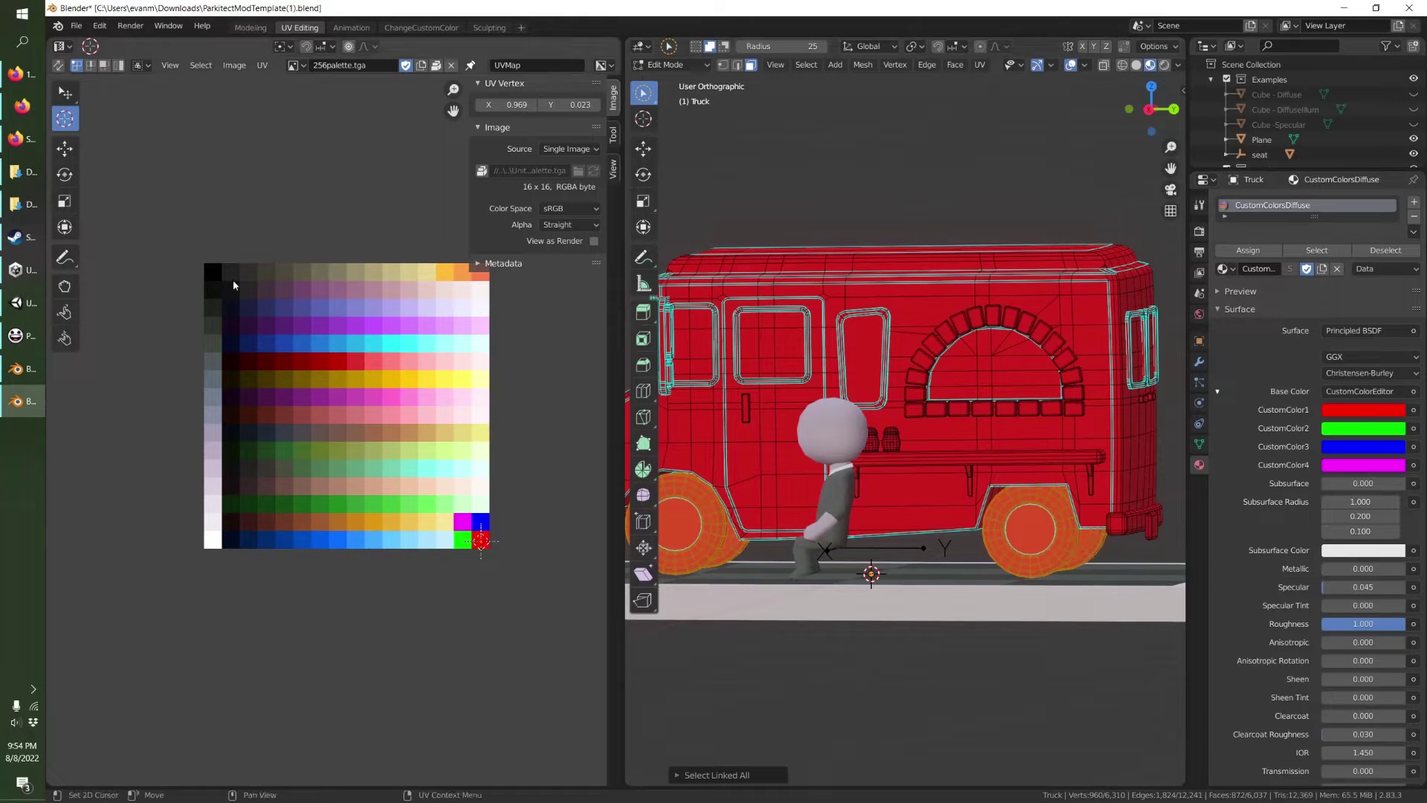
pyautogui.press('g')
pyautogui.click(213, 288)
pyautogui.rightClick(212, 289)
pyautogui.moveTo(245, 287)
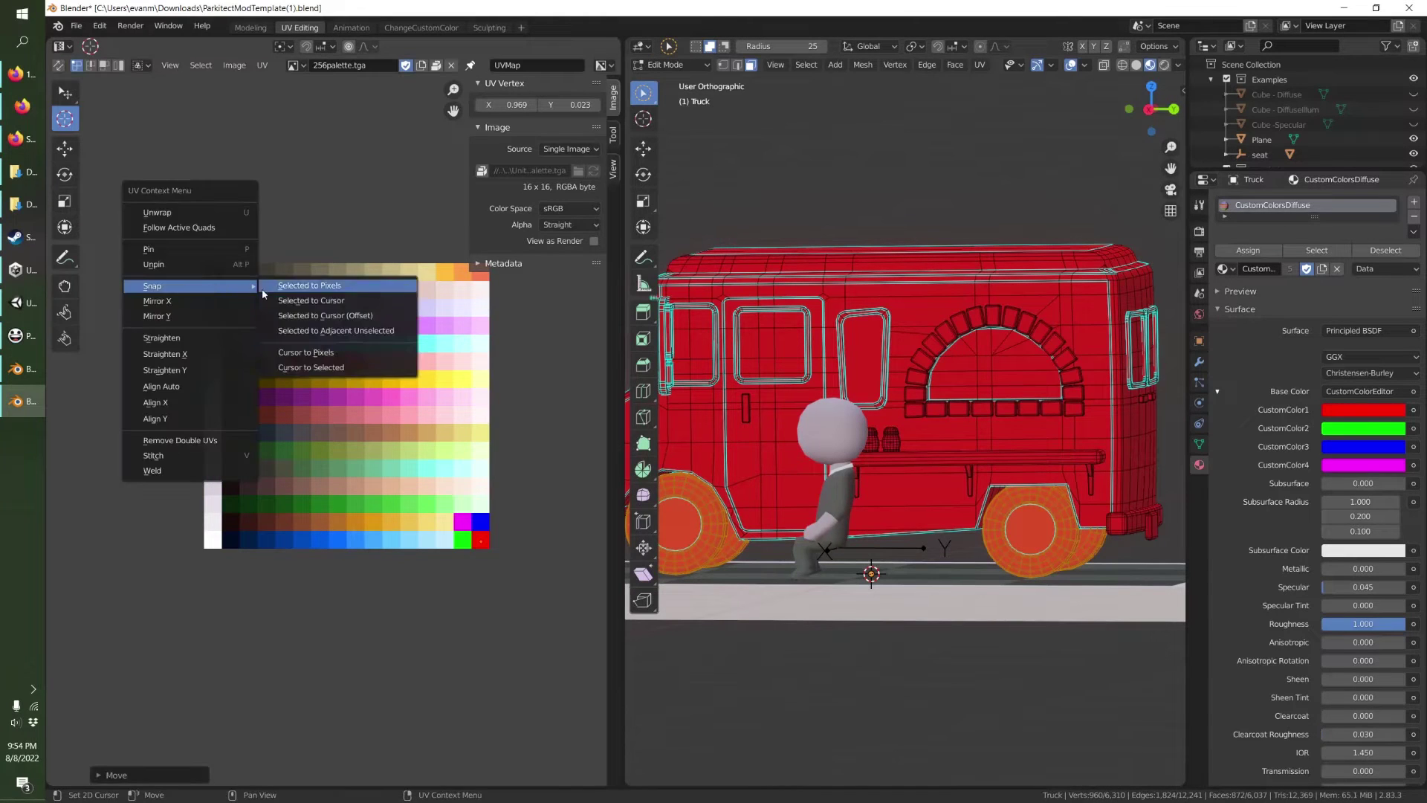
pyautogui.click(297, 301)
pyautogui.hotkey('alt', 'a')
# Select the four hubcap faces on both sides of the truck and snap their UVs to a light lavender-grey swatch in the palette's first column.
pyautogui.click(1015, 532)
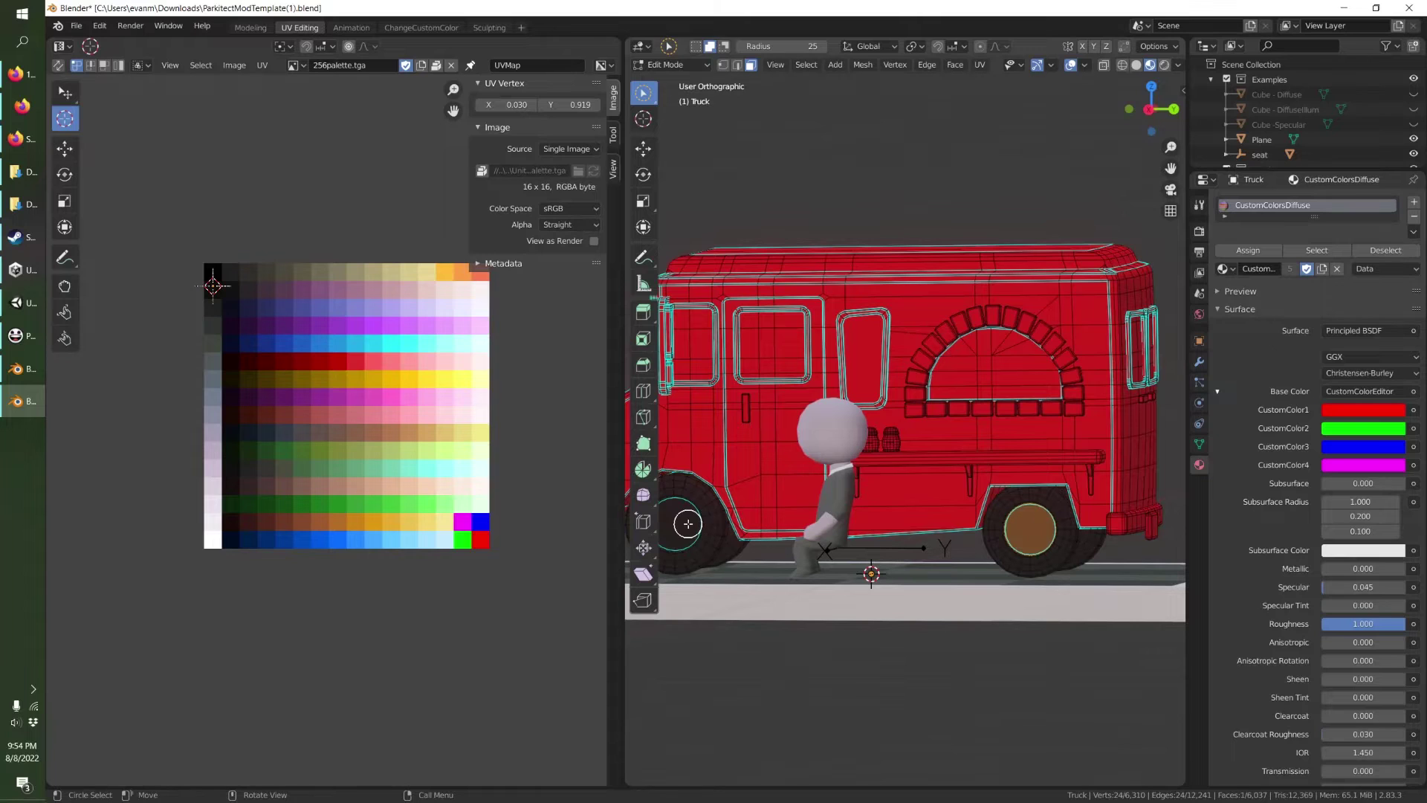
pyautogui.moveTo(681, 522); pyautogui.dragTo(1017, 542, button='middle')
pyautogui.click(779, 554)
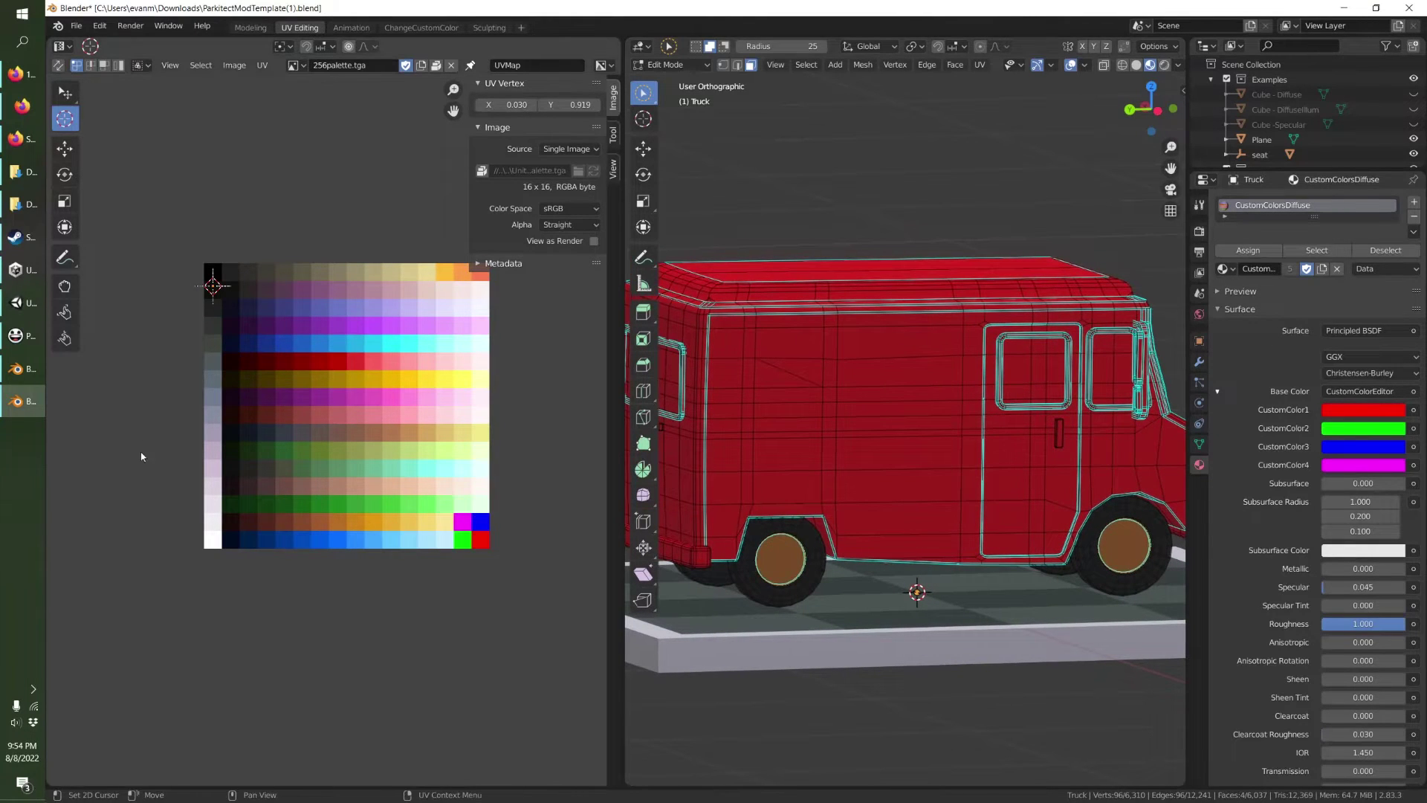
pyautogui.moveTo(222, 344); pyautogui.dragTo(203, 435)
pyautogui.rightClick(223, 471)
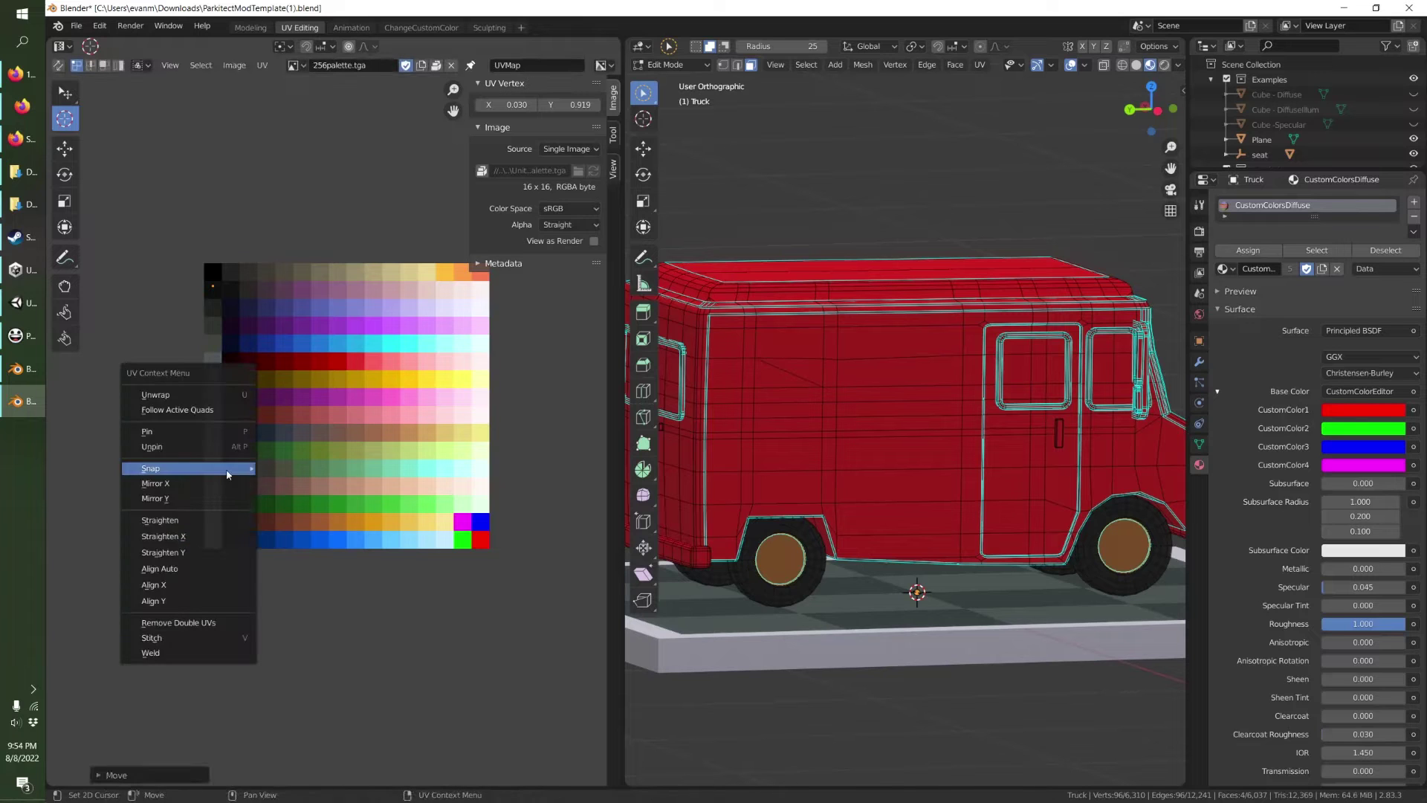
pyautogui.moveTo(226, 471)
pyautogui.click(295, 487)
pyautogui.hotkey('alt', 'a')
pyautogui.moveTo(776, 496); pyautogui.dragTo(1064, 438, button='middle')
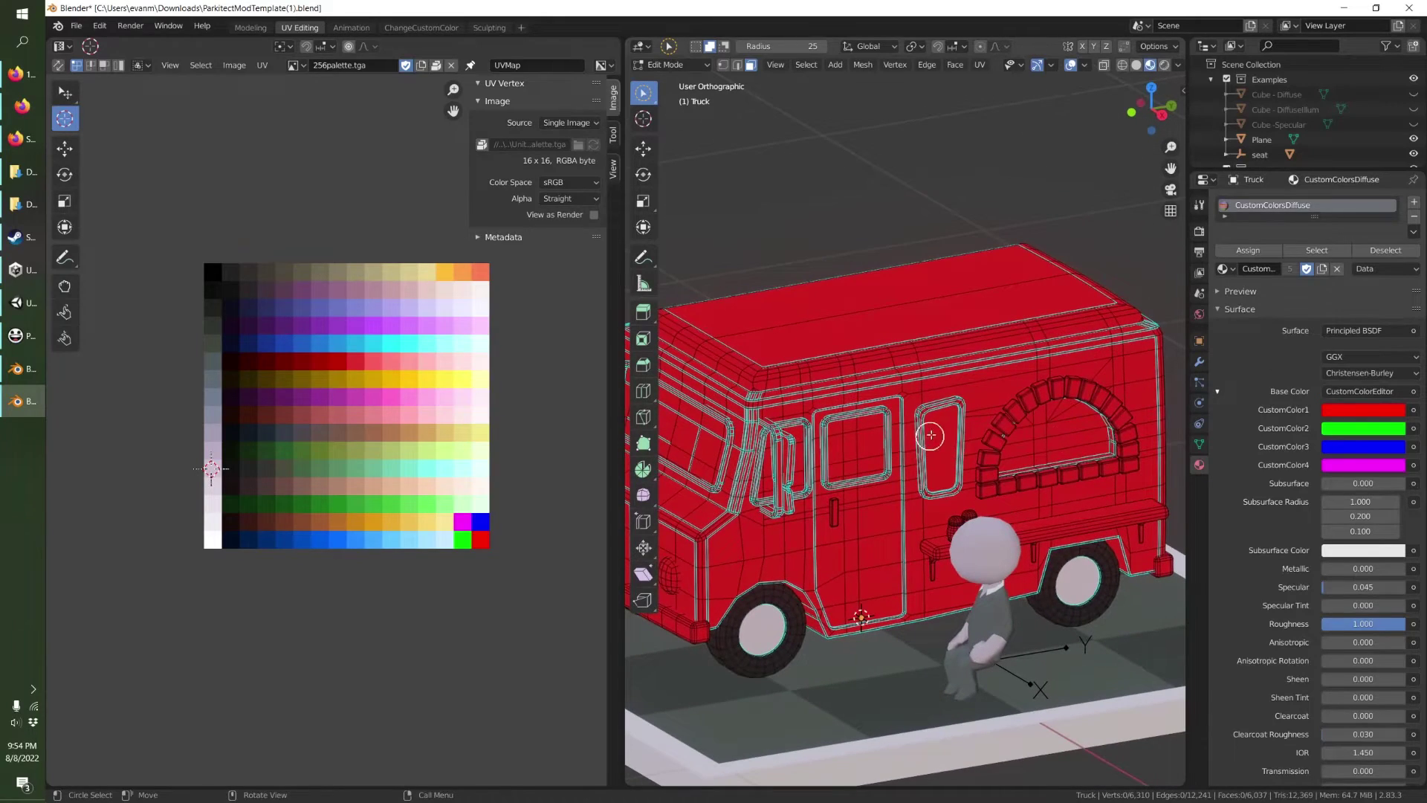
pyautogui.moveTo(930, 435); pyautogui.dragTo(856, 447)
pyautogui.hotkey('alt', 'a')
pyautogui.moveTo(858, 453); pyautogui.dragTo(948, 486, button='middle')
pyautogui.scroll(2, 826, 466)
pyautogui.moveTo(850, 483)
pyautogui.mouseDown(button='middle')
pyautogui.moveTo(818, 484)
pyautogui.moveTo(1000, 440)
pyautogui.moveTo(930, 439)
pyautogui.mouseUp(button='middle')
pyautogui.click(1011, 434)
pyautogui.moveTo(929, 438); pyautogui.dragTo(902, 431)
pyautogui.scroll(3, 903, 454)
pyautogui.moveTo(902, 462); pyautogui.dragTo(877, 406, button='middle')
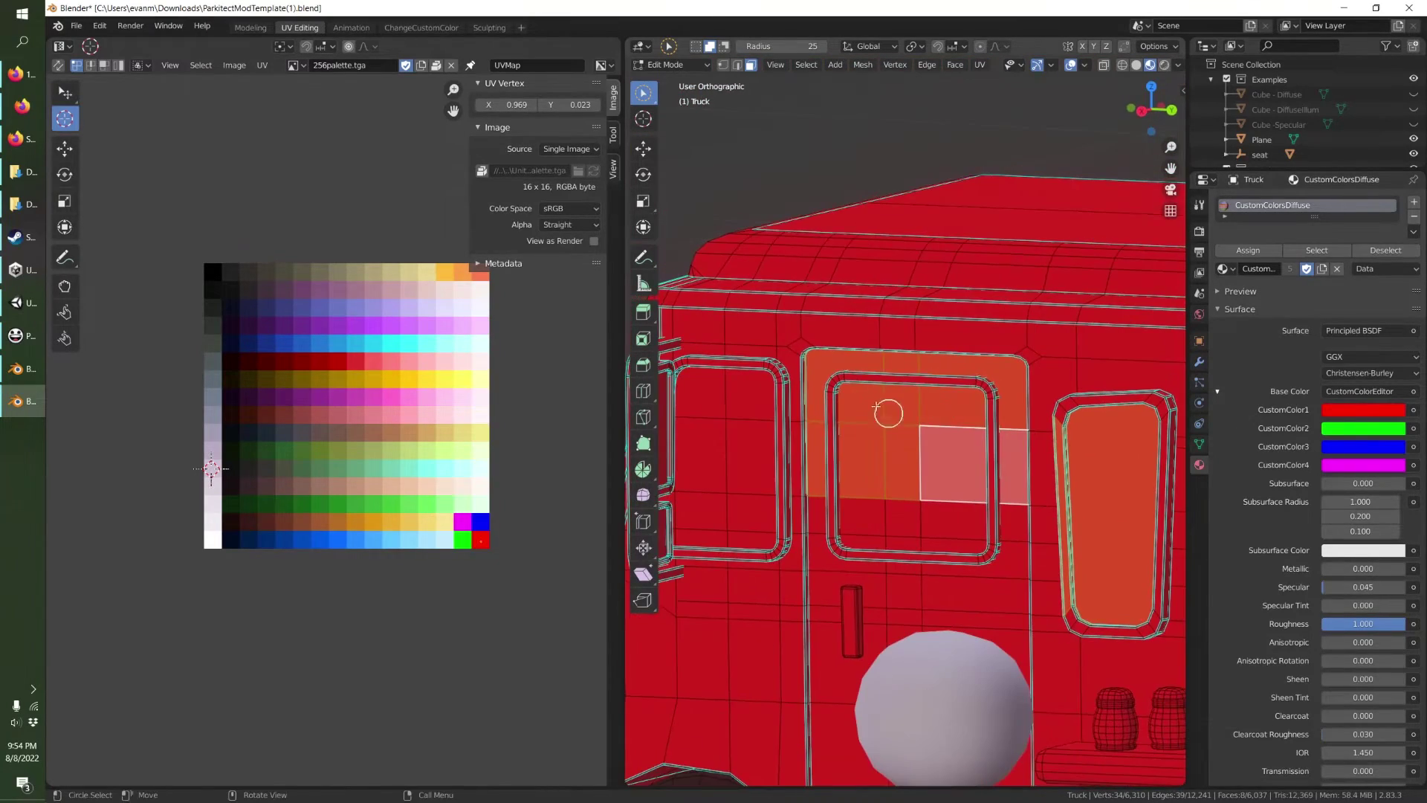
pyautogui.click(961, 533)
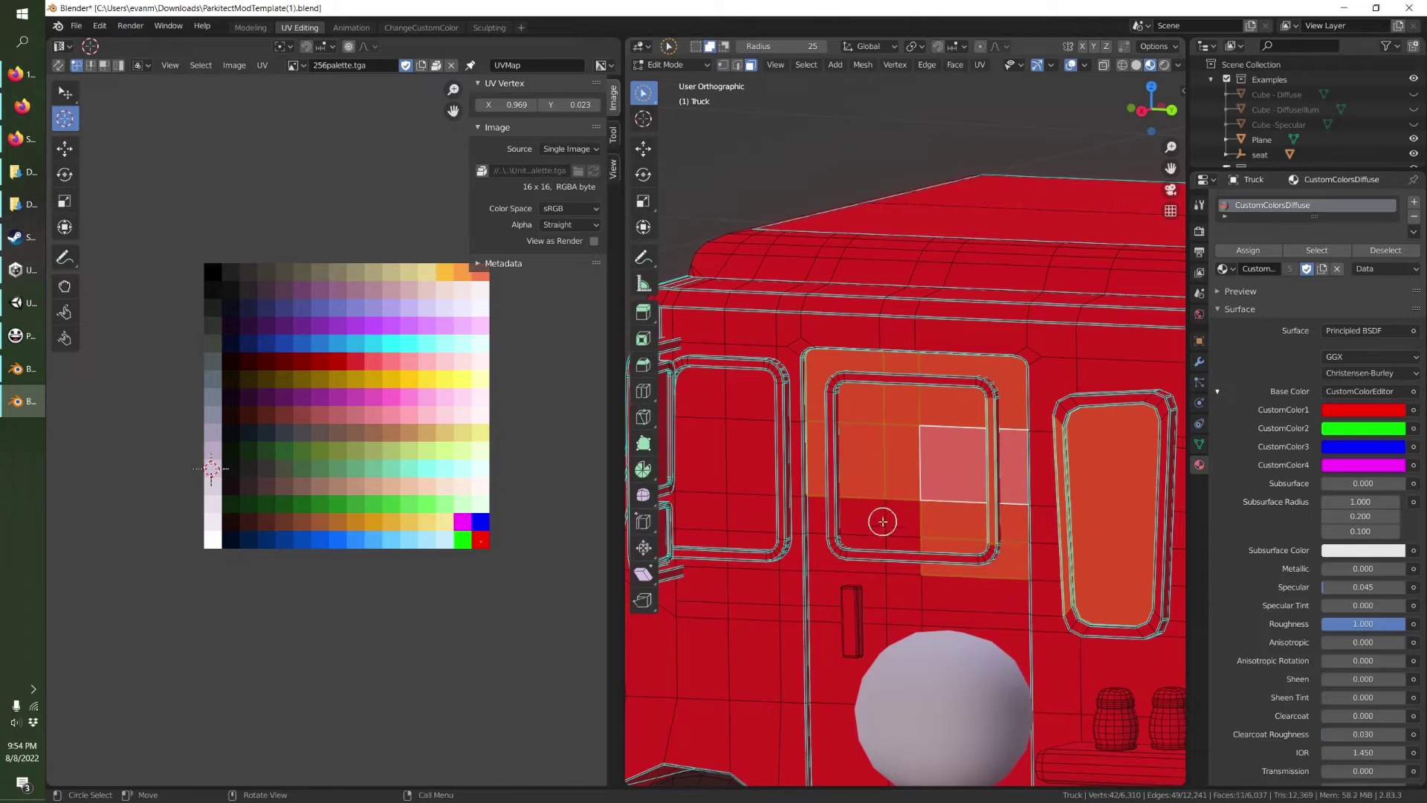
pyautogui.moveTo(841, 533); pyautogui.dragTo(906, 569, button='middle')
pyautogui.hotkey('alt', 'a')
# Select the two large roof faces and snap their UVs to the green CustomColor2 swatch.
pyautogui.scroll(-5, 898, 538)
pyautogui.click(967, 249)
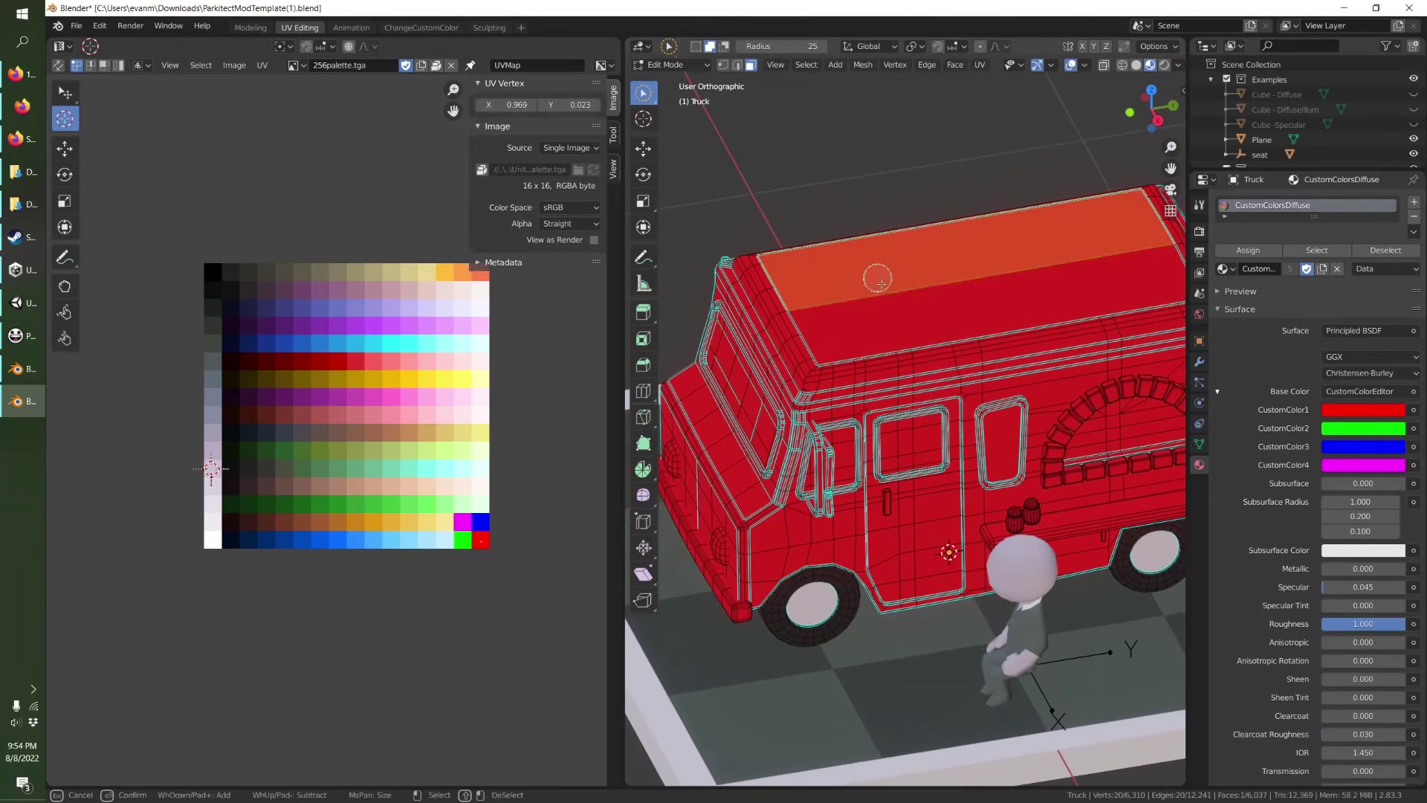
pyautogui.keyDown('shift'); pyautogui.click(966, 309); pyautogui.keyUp('shift')
pyautogui.moveTo(456, 540); pyautogui.dragTo(461, 542)
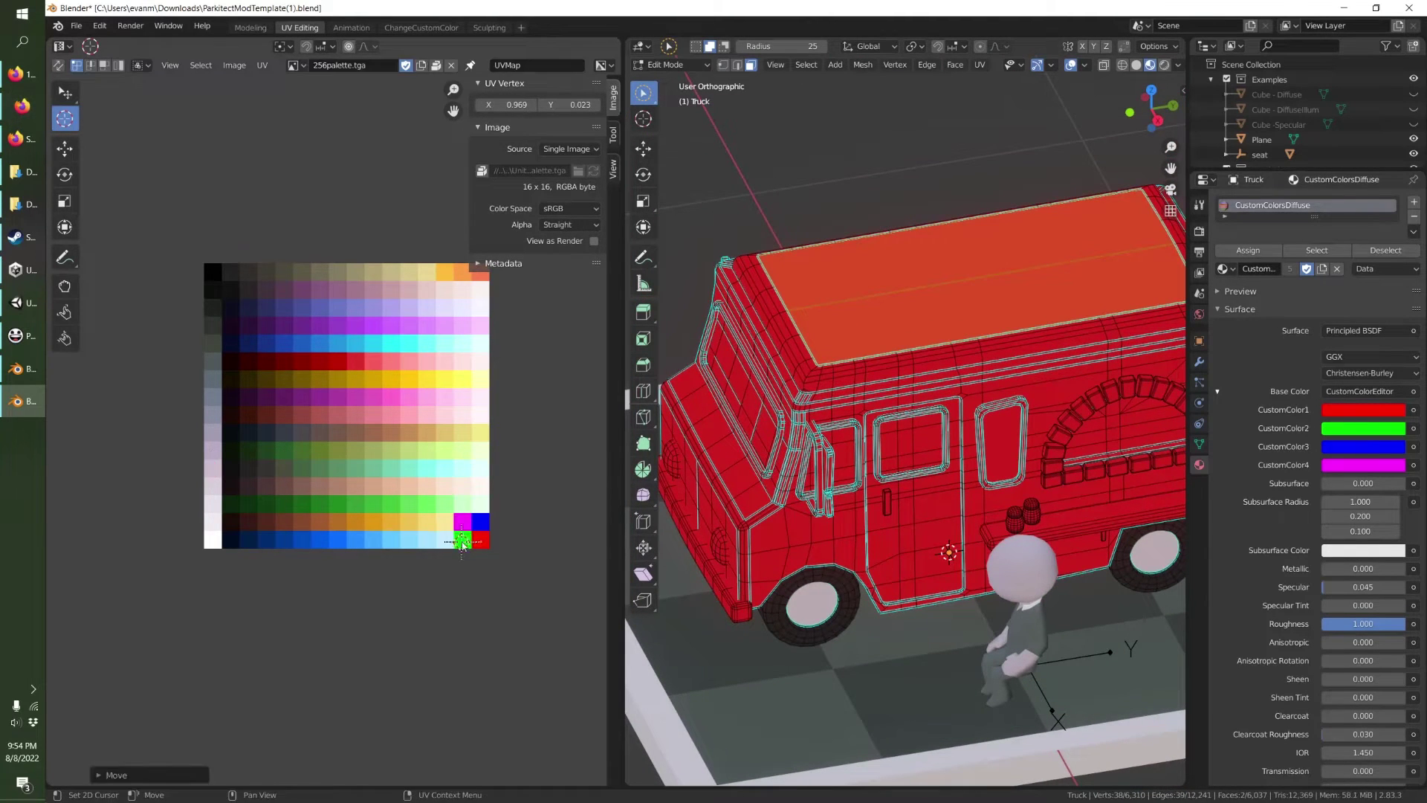
pyautogui.rightClick(461, 541)
pyautogui.moveTo(464, 542)
pyautogui.click(551, 555)
pyautogui.hotkey('alt', 'a')
# Select both complete headlights on the truck's front and snap their UVs to the blue CustomColor3 swatch.
pyautogui.scroll(-5, 976, 532)
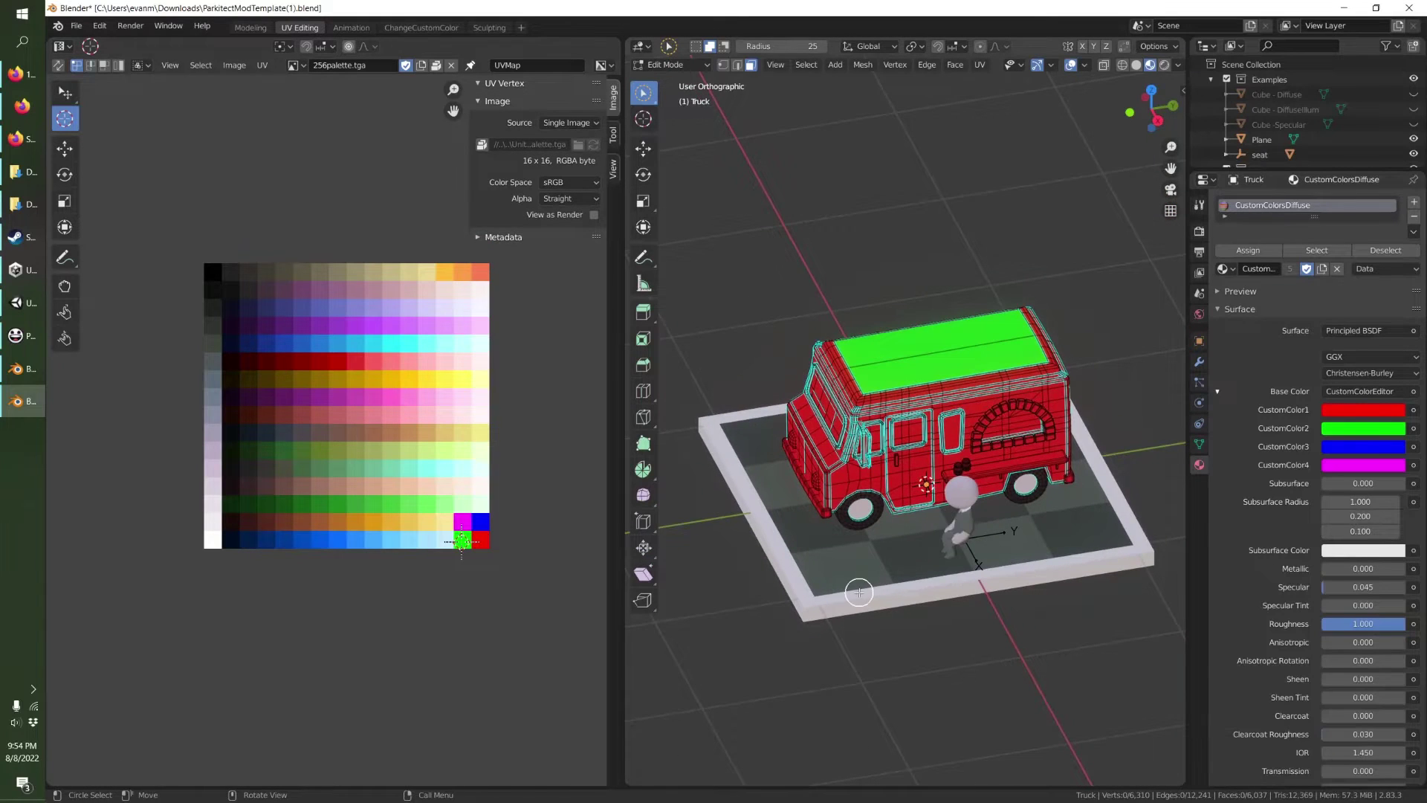
pyautogui.moveTo(859, 592); pyautogui.dragTo(939, 548, button='middle')
pyautogui.moveTo(753, 540); pyautogui.dragTo(860, 524, button='middle')
pyautogui.scroll(5, 856, 518)
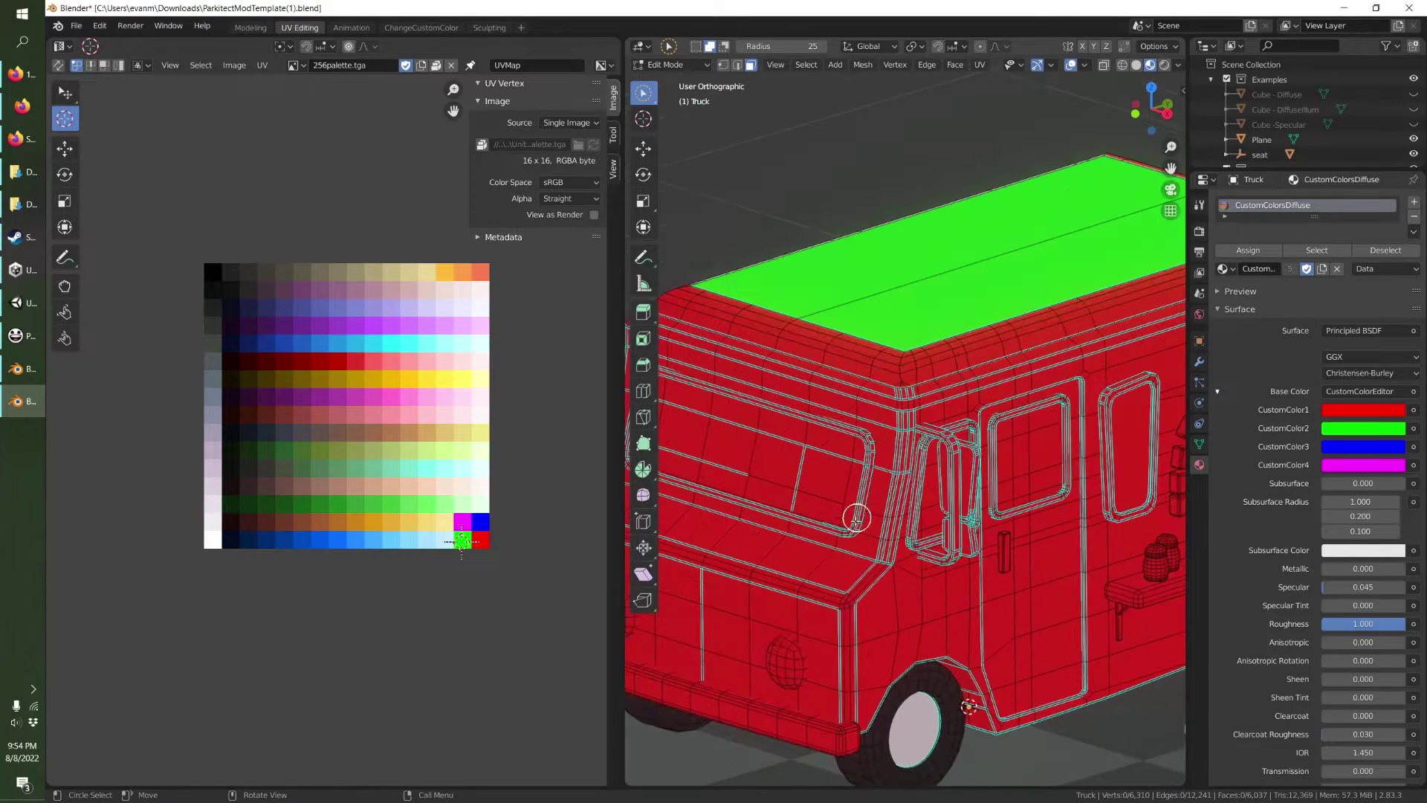
pyautogui.click(779, 655)
pyautogui.hotkey('ctrl', 'z')
pyautogui.click(785, 662)
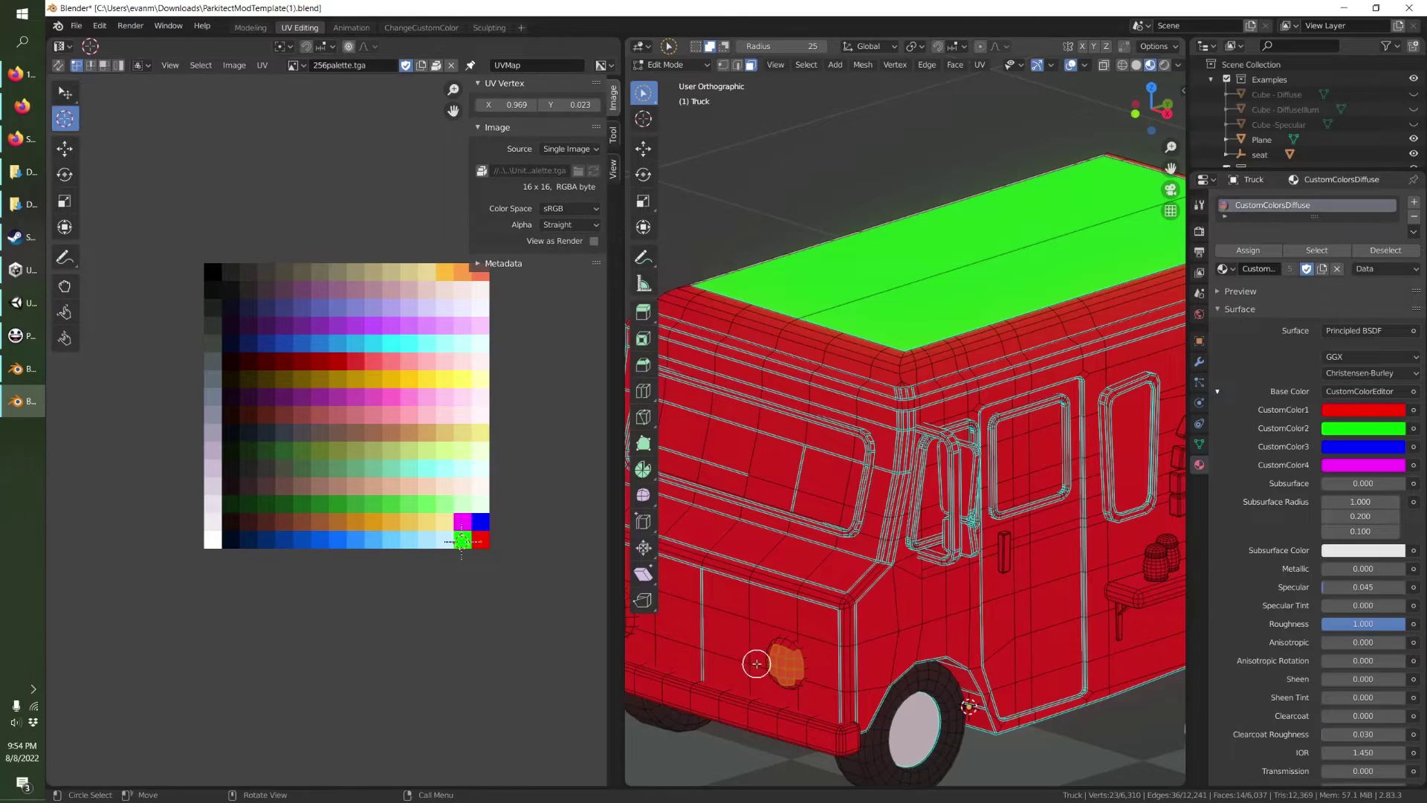
pyautogui.keyDown('shift'); pyautogui.moveTo(736, 657); pyautogui.dragTo(874, 646, button='middle'); pyautogui.keyUp('shift')
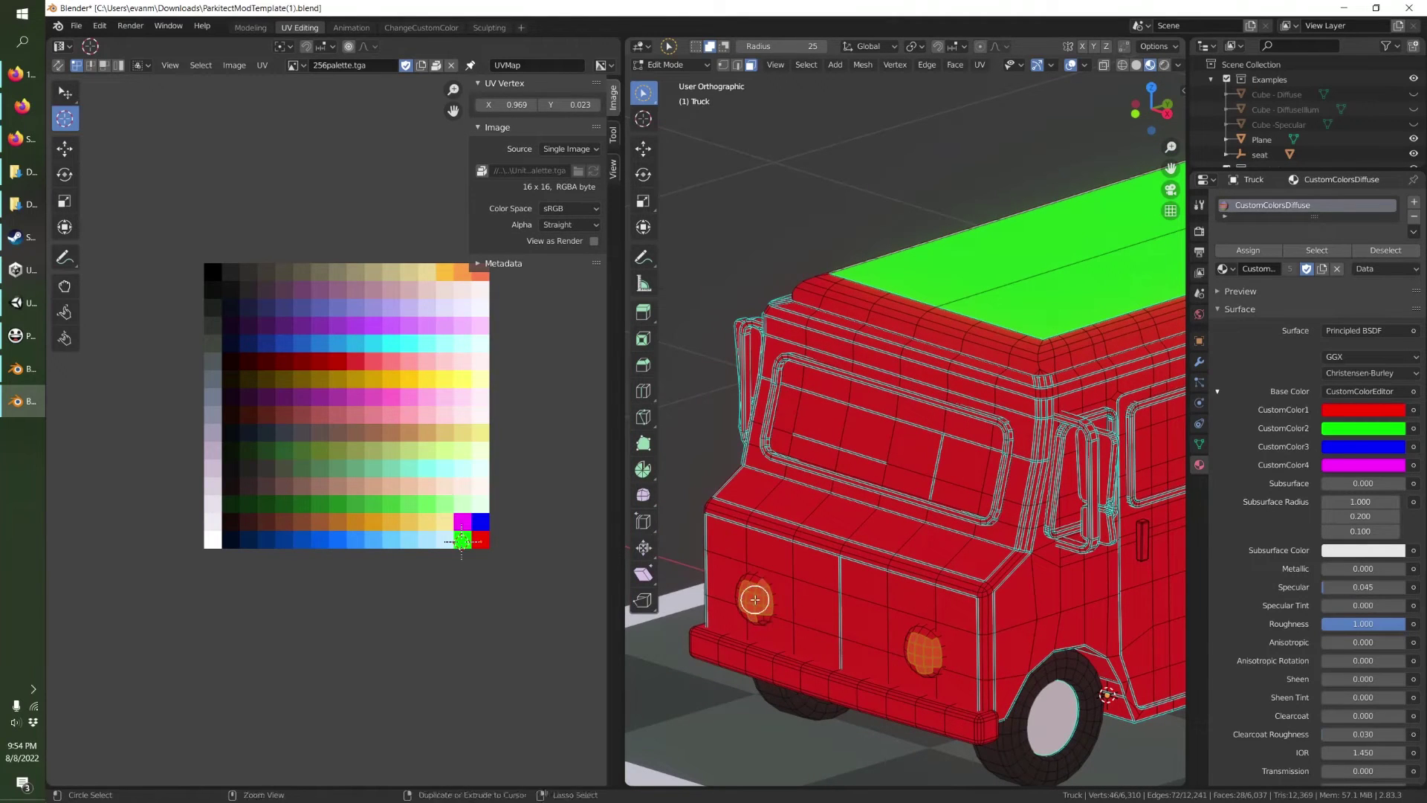
pyautogui.moveTo(466, 527); pyautogui.dragTo(481, 522)
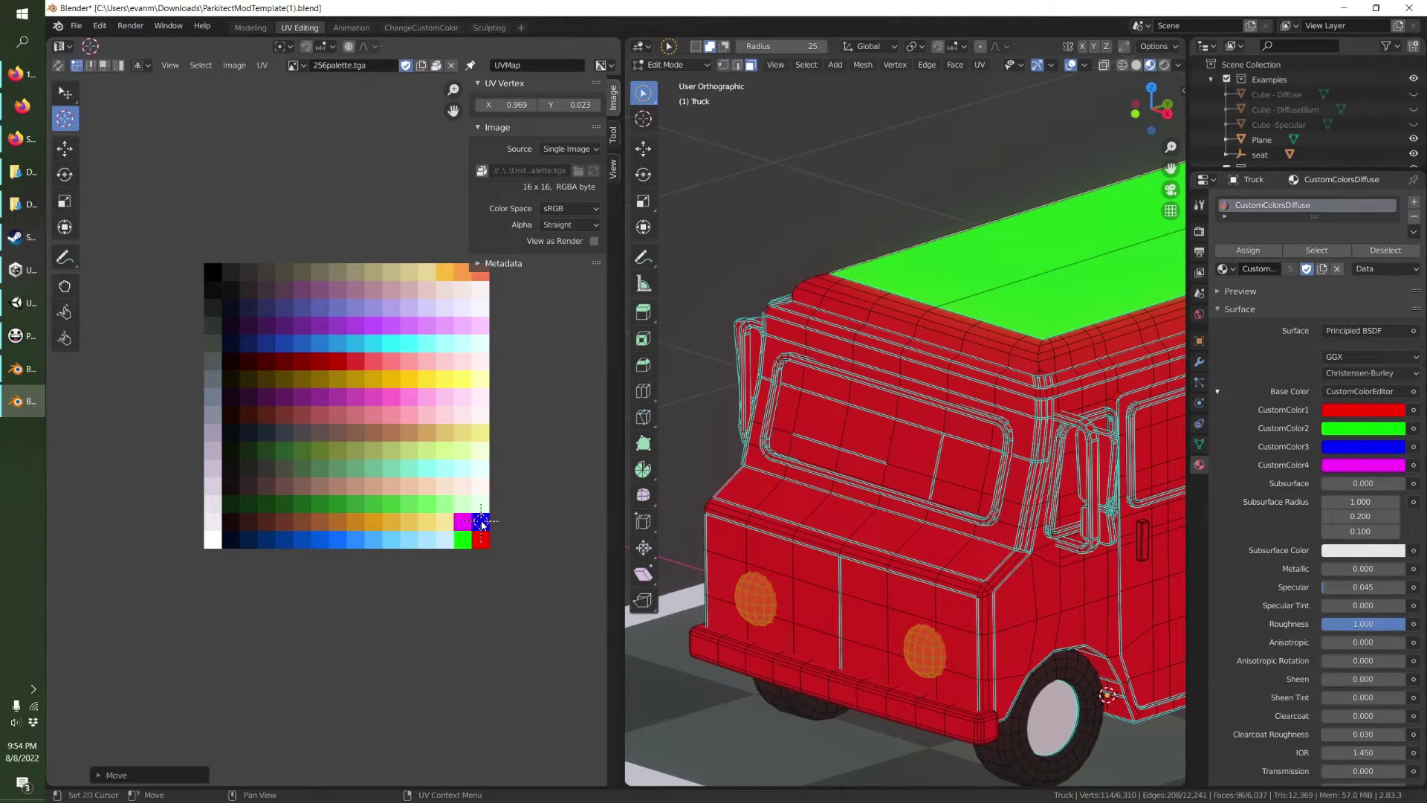
pyautogui.rightClick(481, 523)
pyautogui.moveTo(483, 522)
pyautogui.click(557, 541)
pyautogui.hotkey('alt', 'a')
# Select the serving window's arch bricks and the surrounding body with linked geometry, and snap their UVs to the blue CustomColor3 swatch.
pyautogui.moveTo(975, 440); pyautogui.dragTo(748, 436, button='middle')
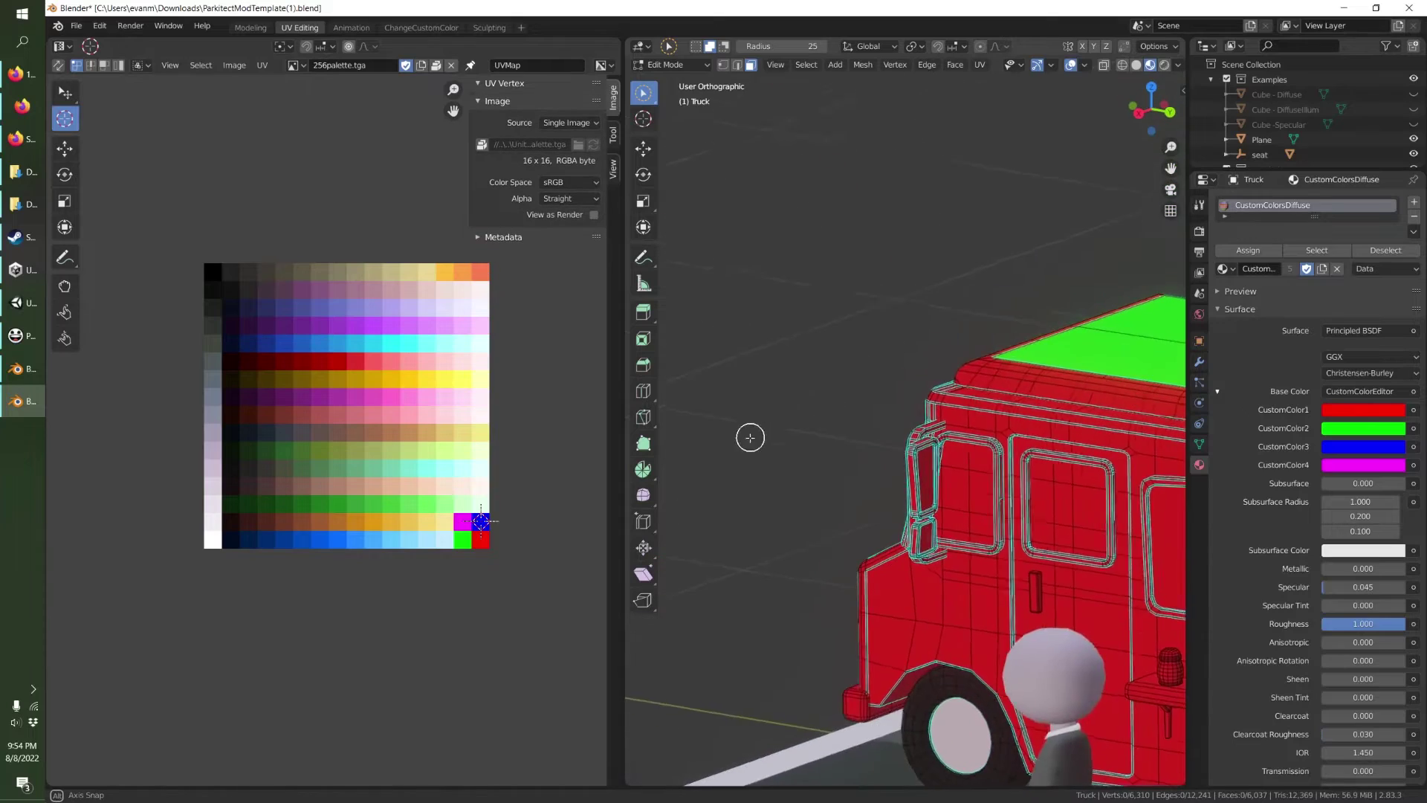
pyautogui.keyDown('shift'); pyautogui.moveTo(1086, 559); pyautogui.dragTo(1064, 484, button='middle'); pyautogui.keyUp('shift')
pyautogui.scroll(-1, 828, 481)
pyautogui.scroll(3, 822, 495)
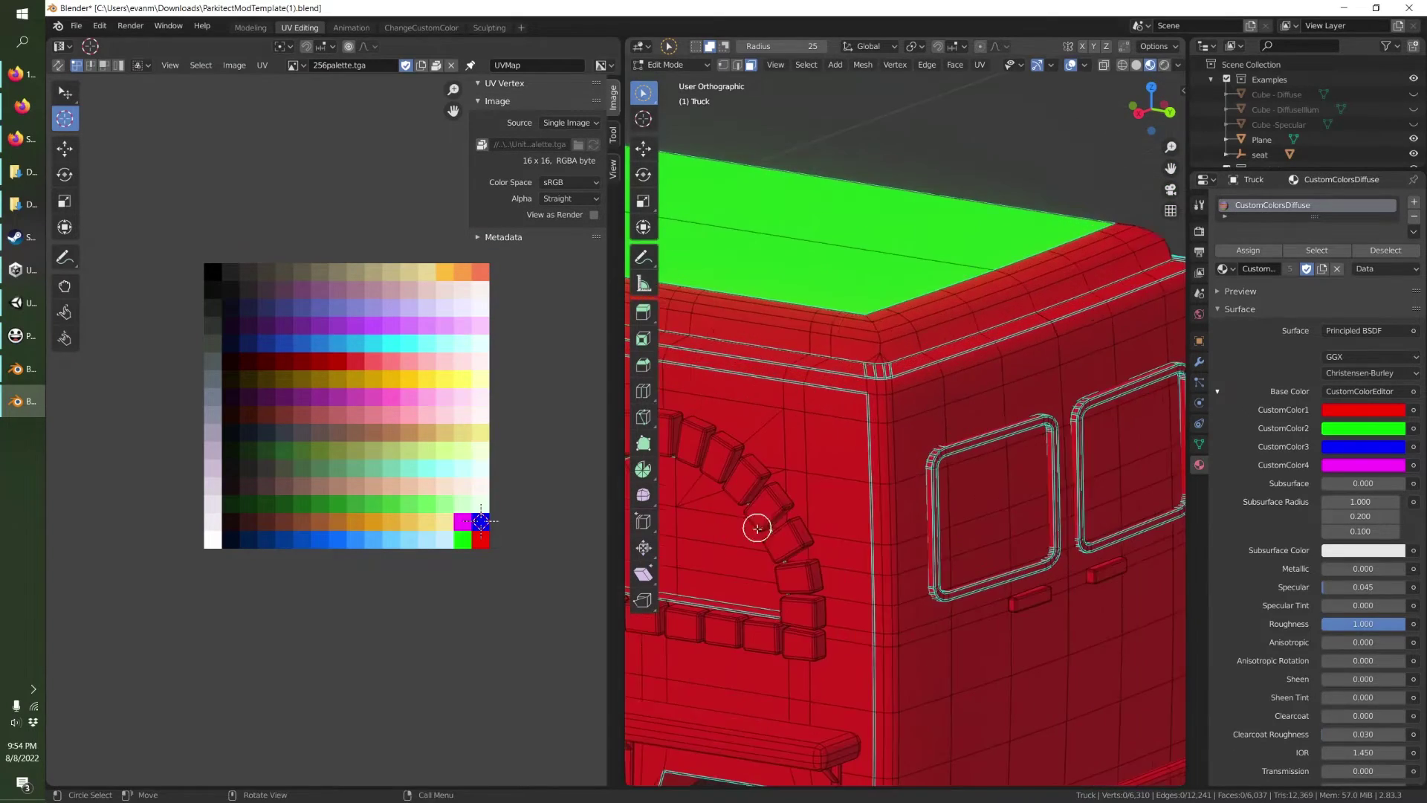
pyautogui.moveTo(710, 543)
pyautogui.keyDown('shift'); pyautogui.mouseDown(button='middle')
pyautogui.moveTo(914, 499)
pyautogui.moveTo(1019, 456)
pyautogui.mouseUp(button='middle'); pyautogui.keyUp('shift')
pyautogui.moveTo(1077, 494)
pyautogui.mouseDown()
pyautogui.moveTo(1013, 408)
pyautogui.moveTo(723, 421)
pyautogui.moveTo(733, 557)
pyautogui.moveTo(877, 589)
pyautogui.moveTo(1078, 587)
pyautogui.moveTo(1074, 509)
pyautogui.mouseUp()
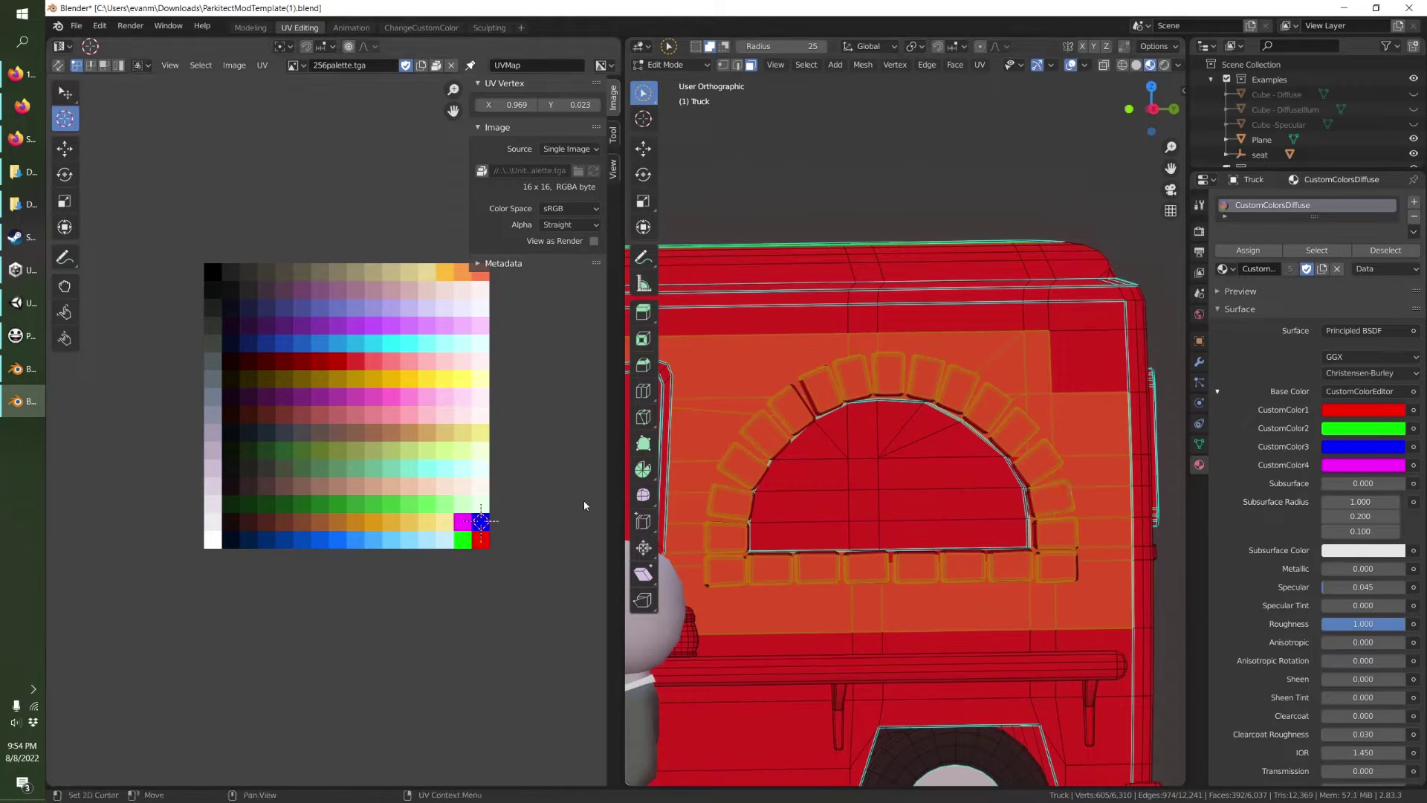
pyautogui.hotkey('ctrl', 'l')
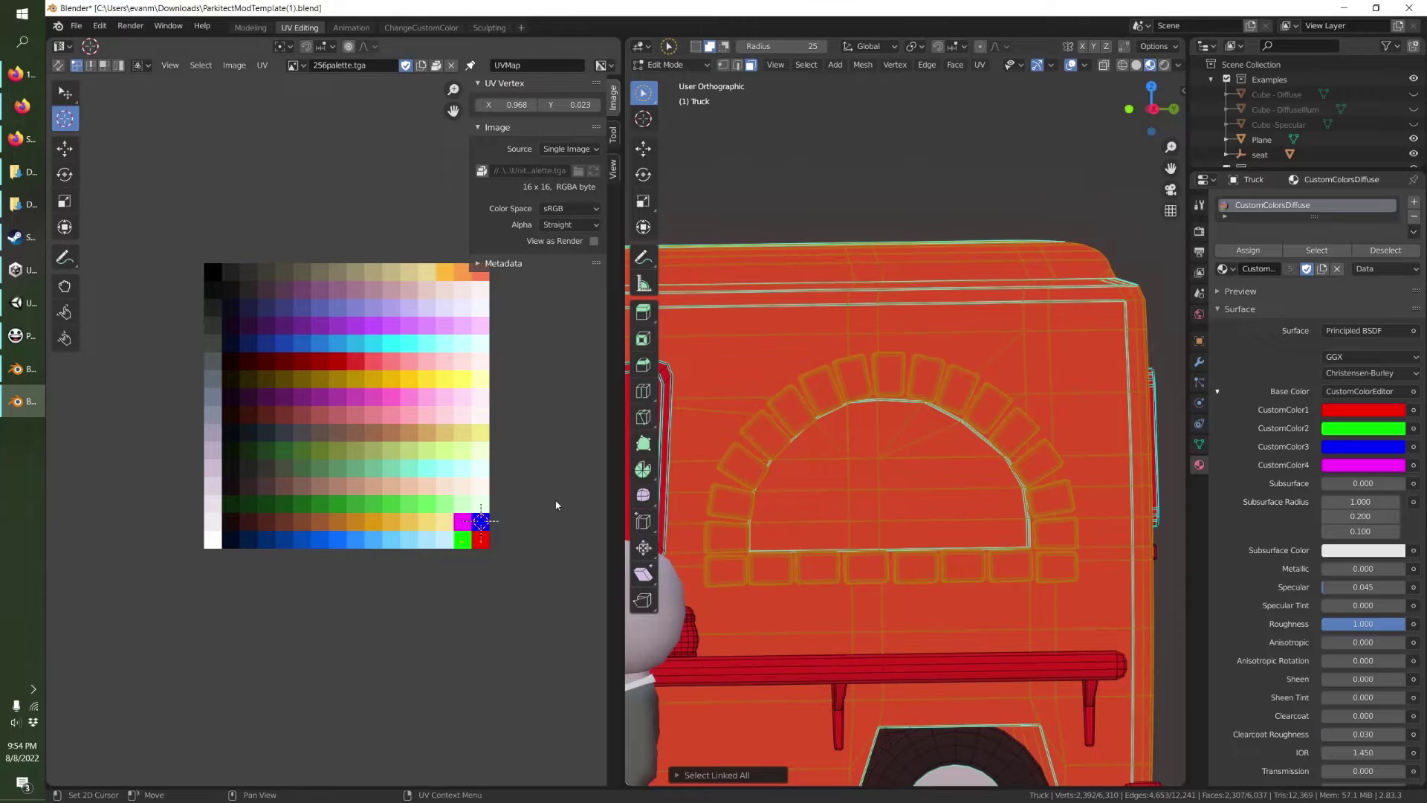
pyautogui.rightClick(481, 520)
pyautogui.moveTo(481, 520)
pyautogui.click(554, 532)
pyautogui.hotkey('alt', 'a')
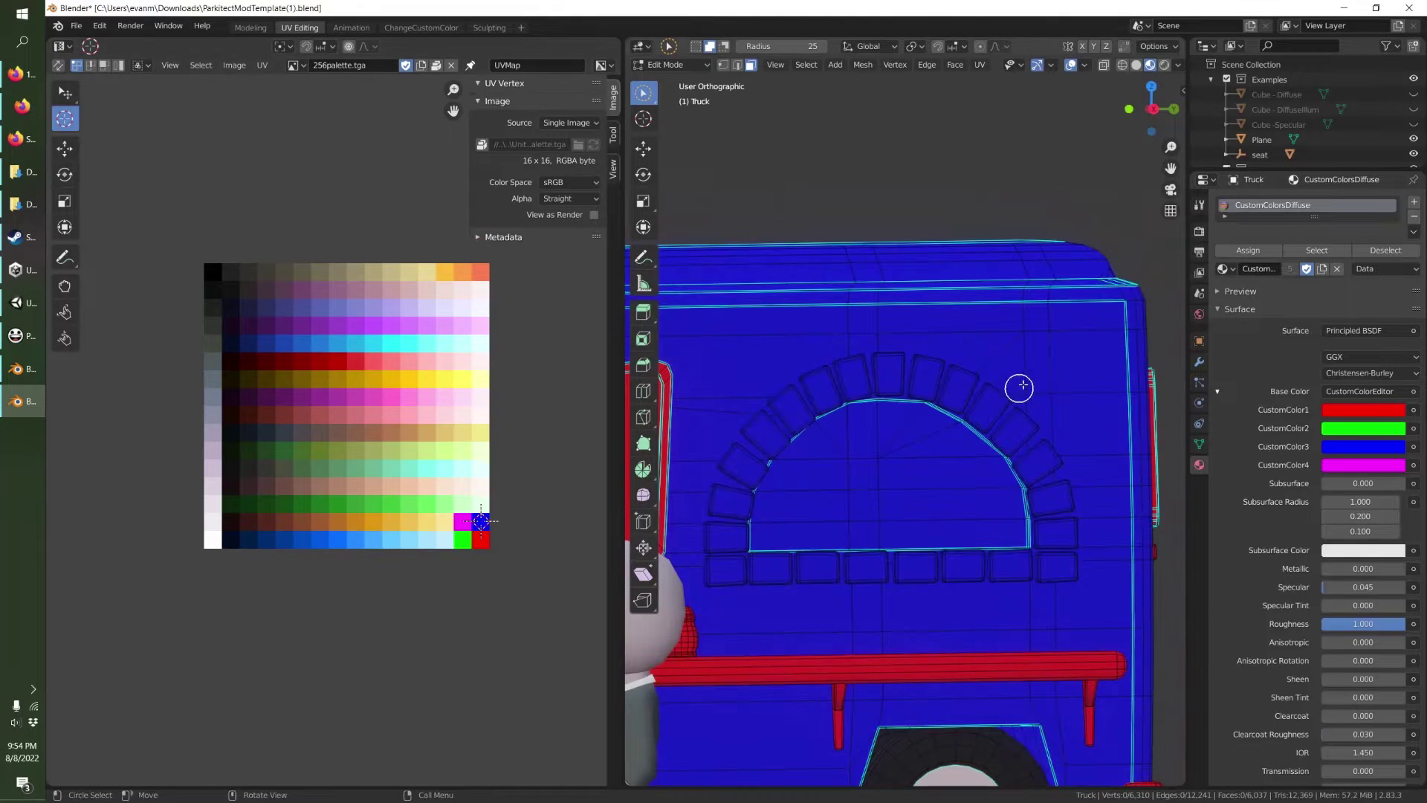
# Select only the linked truck body without the bricks and snap its UVs back to the red CustomColor1 swatch.
pyautogui.click(1069, 348)
pyautogui.hotkey('ctrl', 'l')
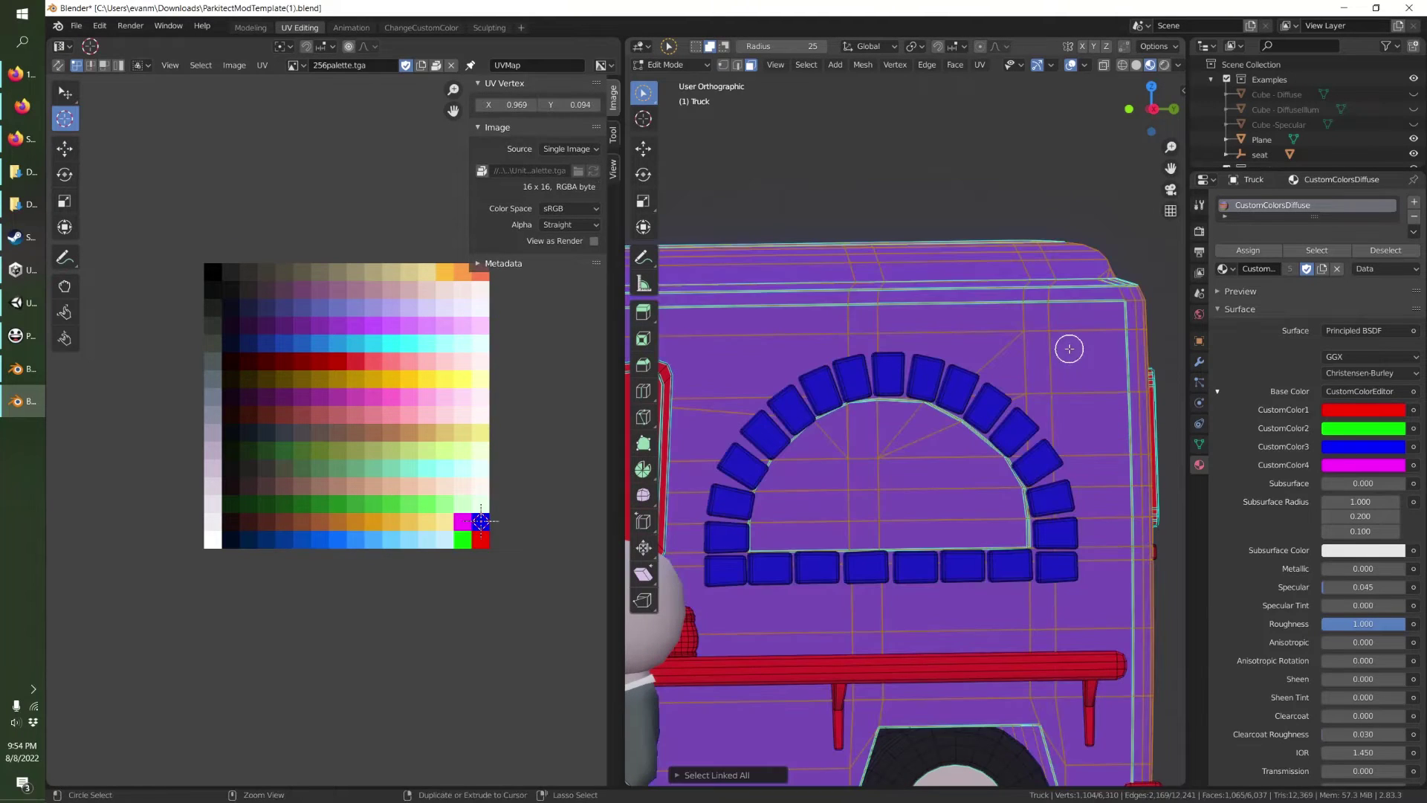
pyautogui.click(482, 540)
pyautogui.rightClick(482, 540)
pyautogui.moveTo(483, 542)
pyautogui.click(587, 556)
pyautogui.hotkey('alt', 'a')
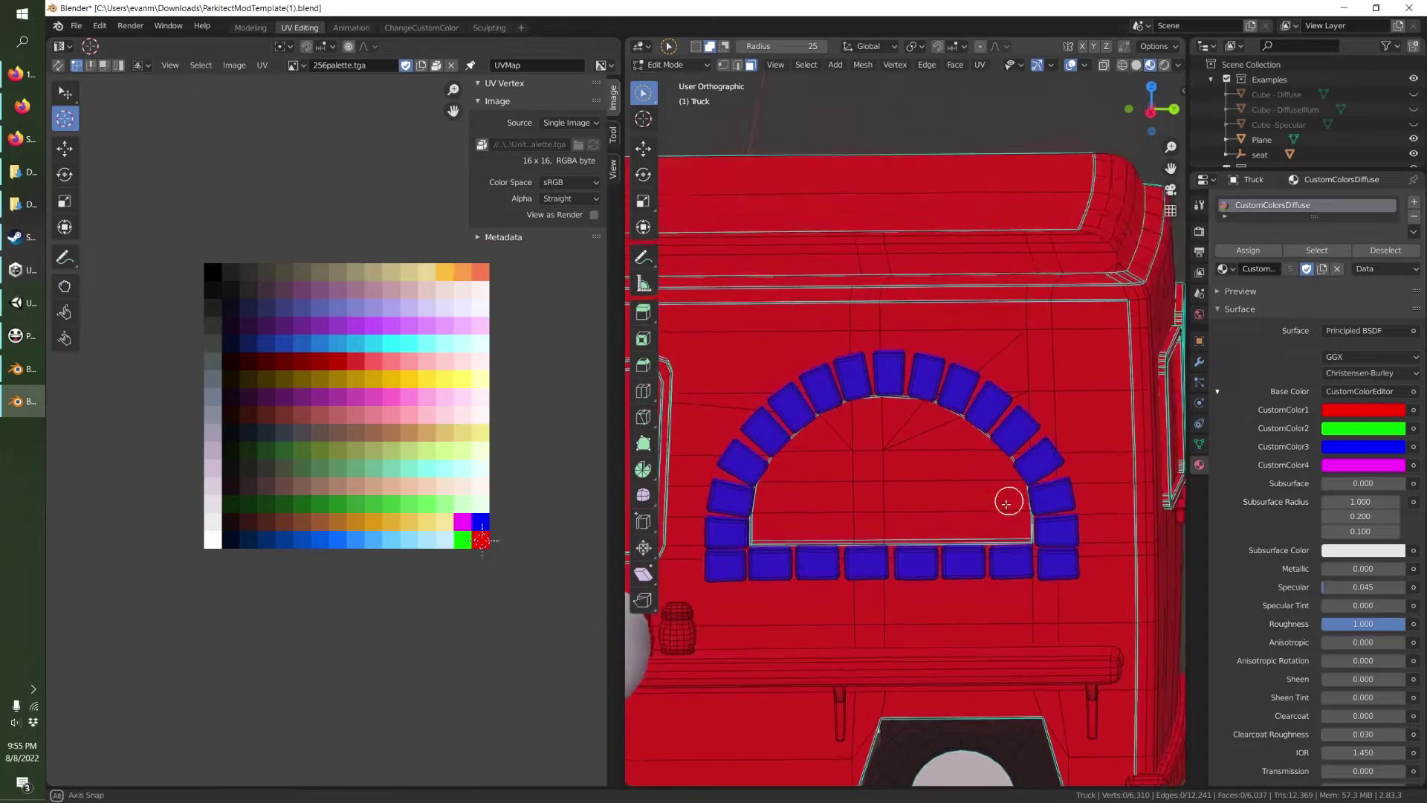
# Select the complete counter shelf below the serving window with linked geometry and snap its UVs to the blue CustomColor3 swatch.
pyautogui.scroll(-4, 938, 548)
pyautogui.moveTo(1005, 504); pyautogui.dragTo(806, 602, button='middle')
pyautogui.scroll(4, 909, 529)
pyautogui.click(854, 595)
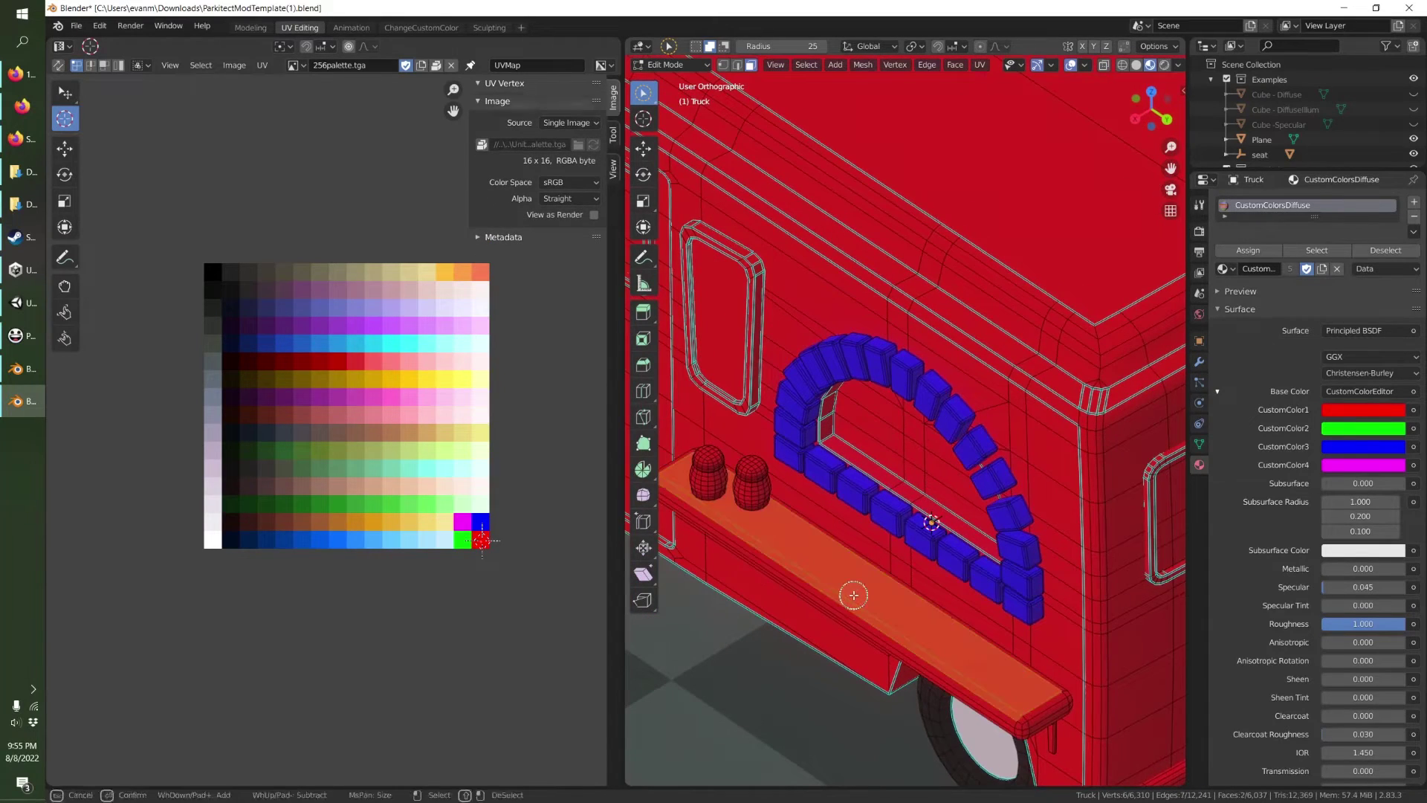
pyautogui.click(853, 594)
pyautogui.press('Escape')
pyautogui.hotkey('ctrl', 'l')
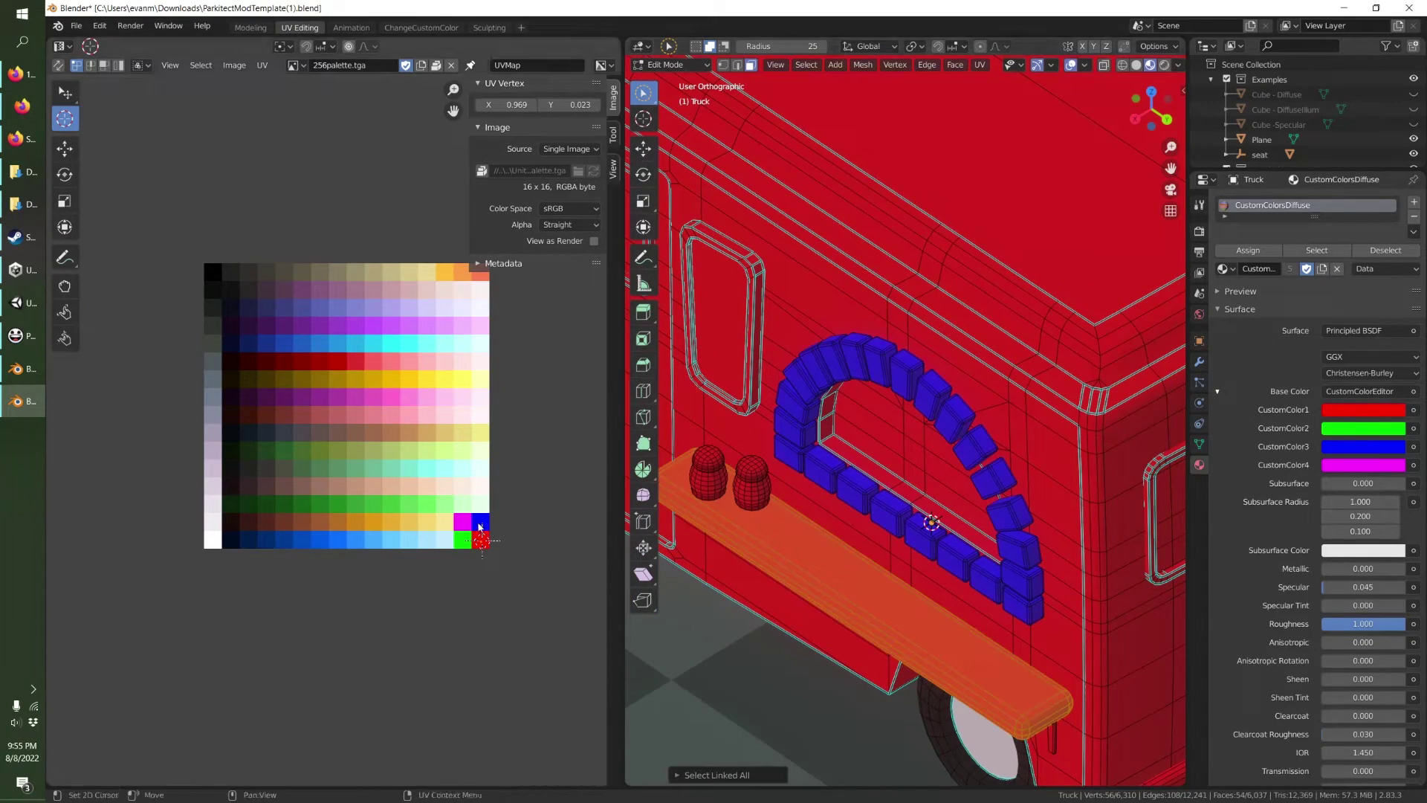
pyautogui.click(478, 523)
pyautogui.rightClick(478, 524)
pyautogui.moveTo(481, 524)
pyautogui.click(572, 538)
pyautogui.hotkey('alt', 'a')
# Select the two large flat roof faces and snap their UVs to the green CustomColor2 swatch.
pyautogui.scroll(-8, 826, 543)
pyautogui.moveTo(838, 544); pyautogui.dragTo(1028, 425, button='middle')
pyautogui.keyDown('shift'); pyautogui.moveTo(773, 483); pyautogui.dragTo(937, 599, button='middle'); pyautogui.keyUp('shift')
pyautogui.click(906, 437)
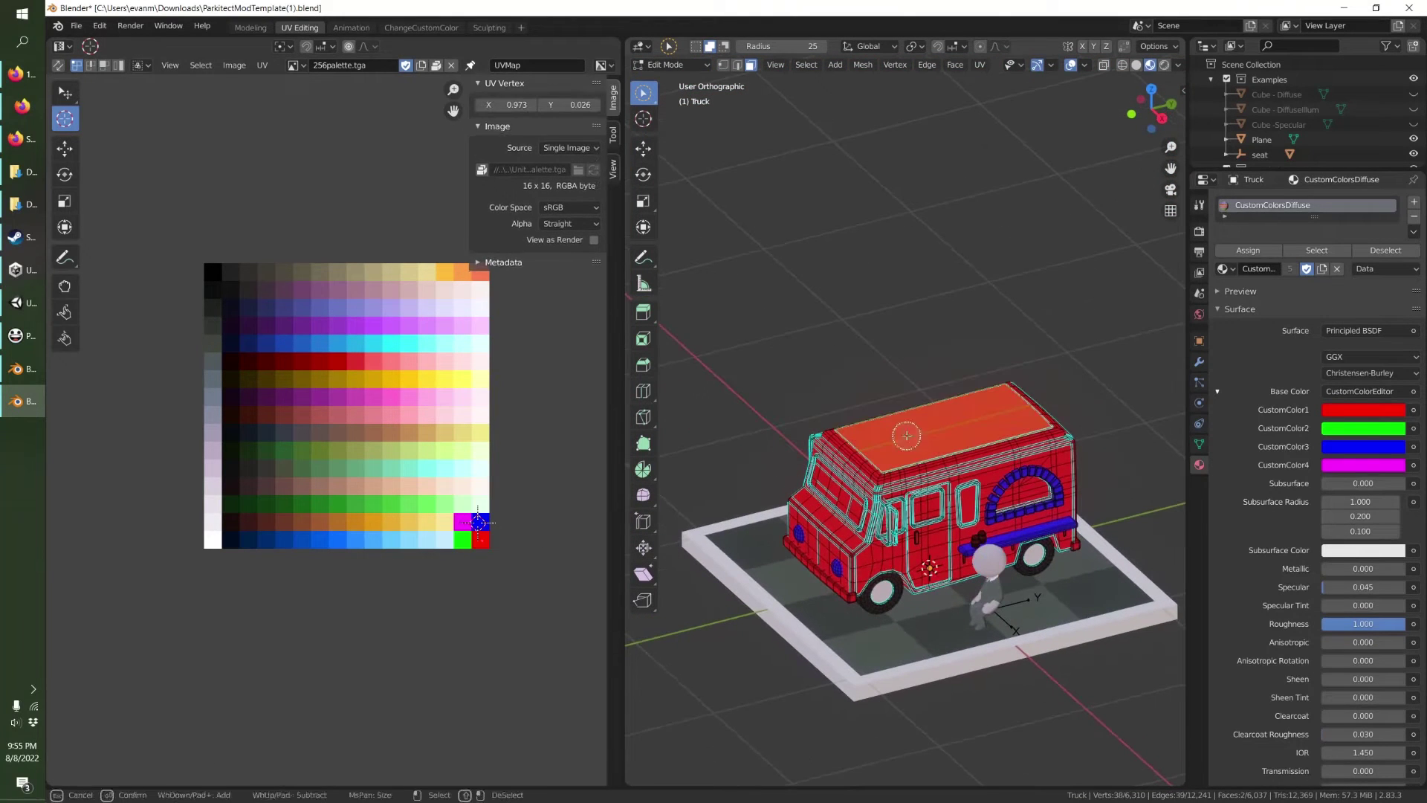
pyautogui.click(463, 538)
pyautogui.rightClick(463, 538)
pyautogui.moveTo(467, 542)
pyautogui.click(547, 554)
pyautogui.hotkey('alt', 'a')
# Select the whole roof including its rounded border, using linked selection delimited by Sharp, and snap its UVs to the green CustomColor2 swatch.
pyautogui.press('c')
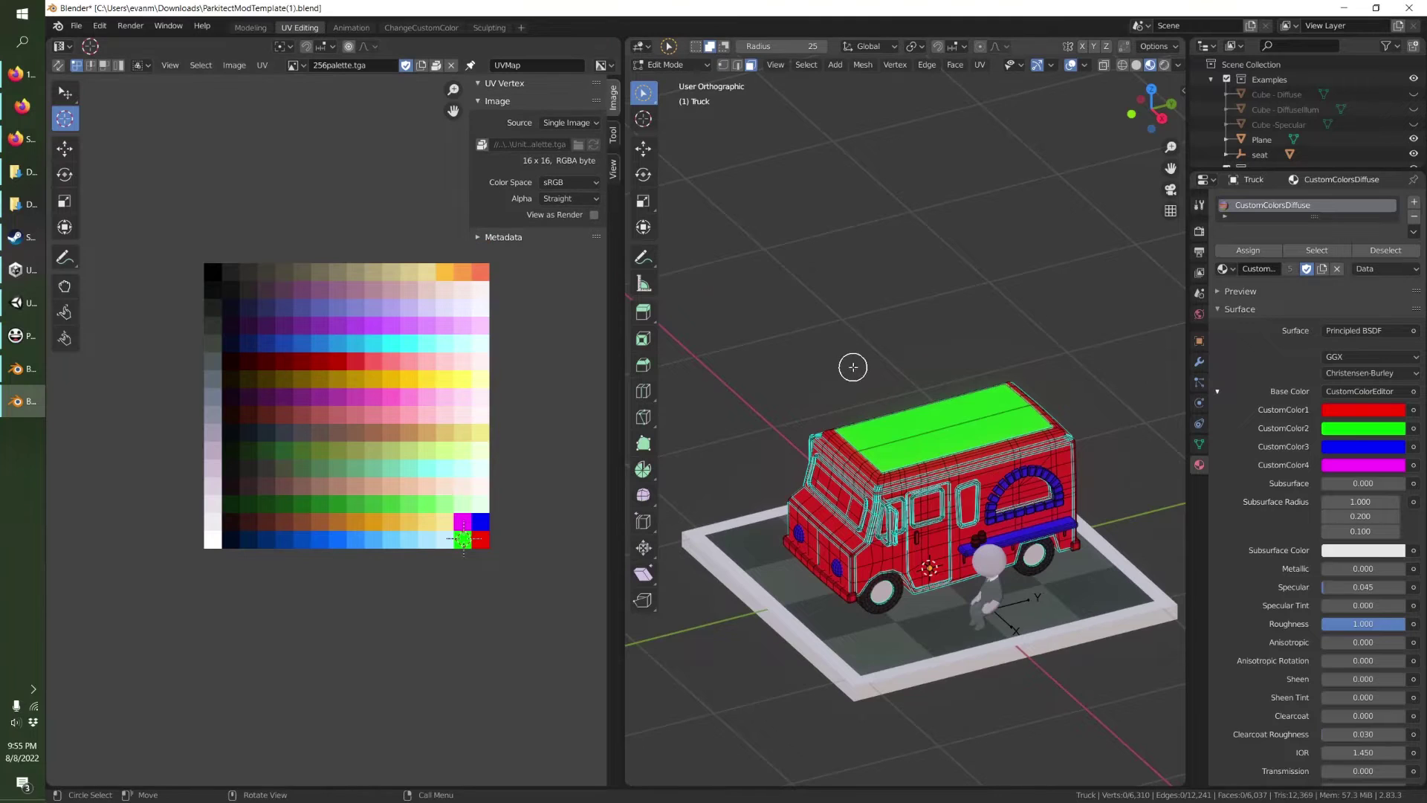
pyautogui.moveTo(908, 402); pyautogui.dragTo(892, 453, button='middle')
pyautogui.scroll(5, 898, 478)
pyautogui.moveTo(832, 514); pyautogui.dragTo(827, 521)
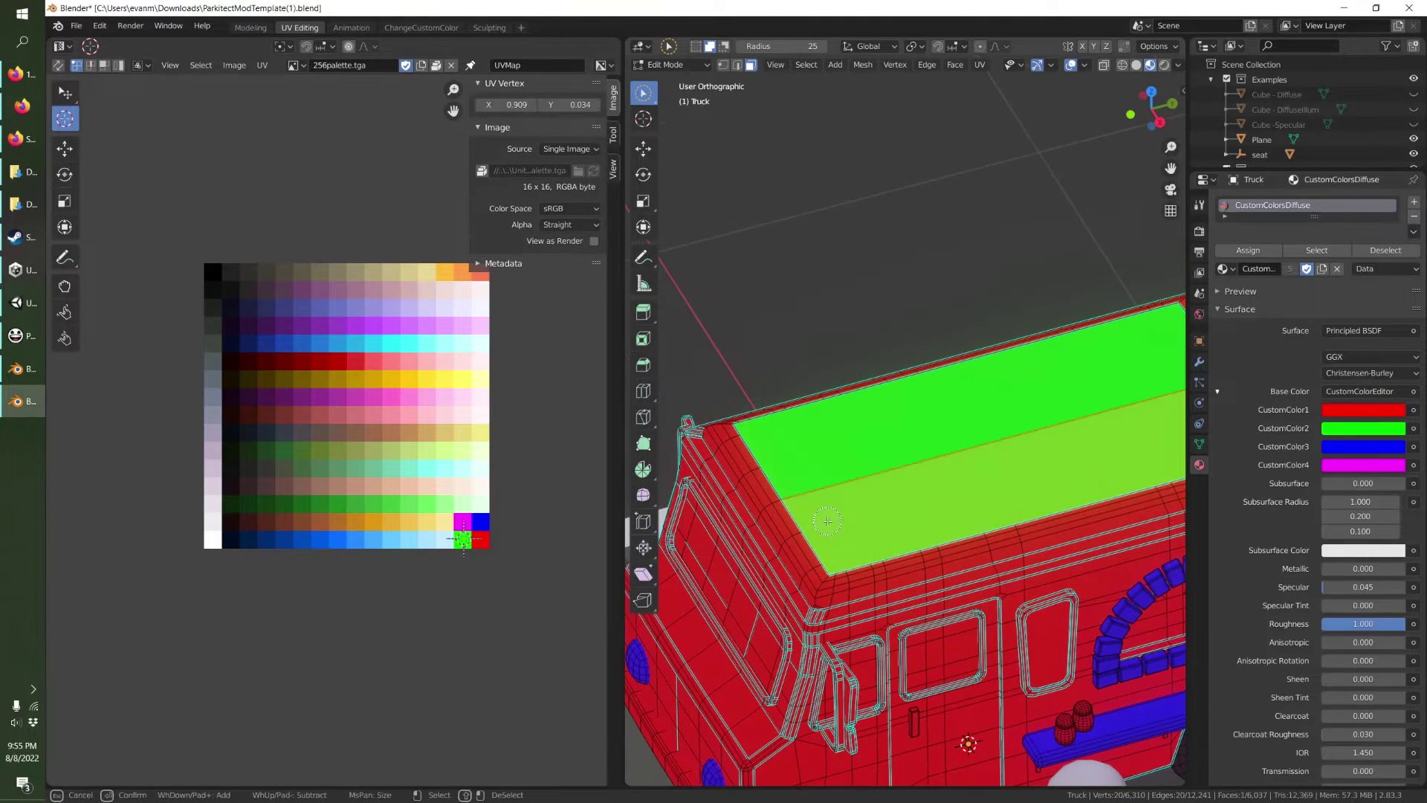
pyautogui.click(1151, 88)
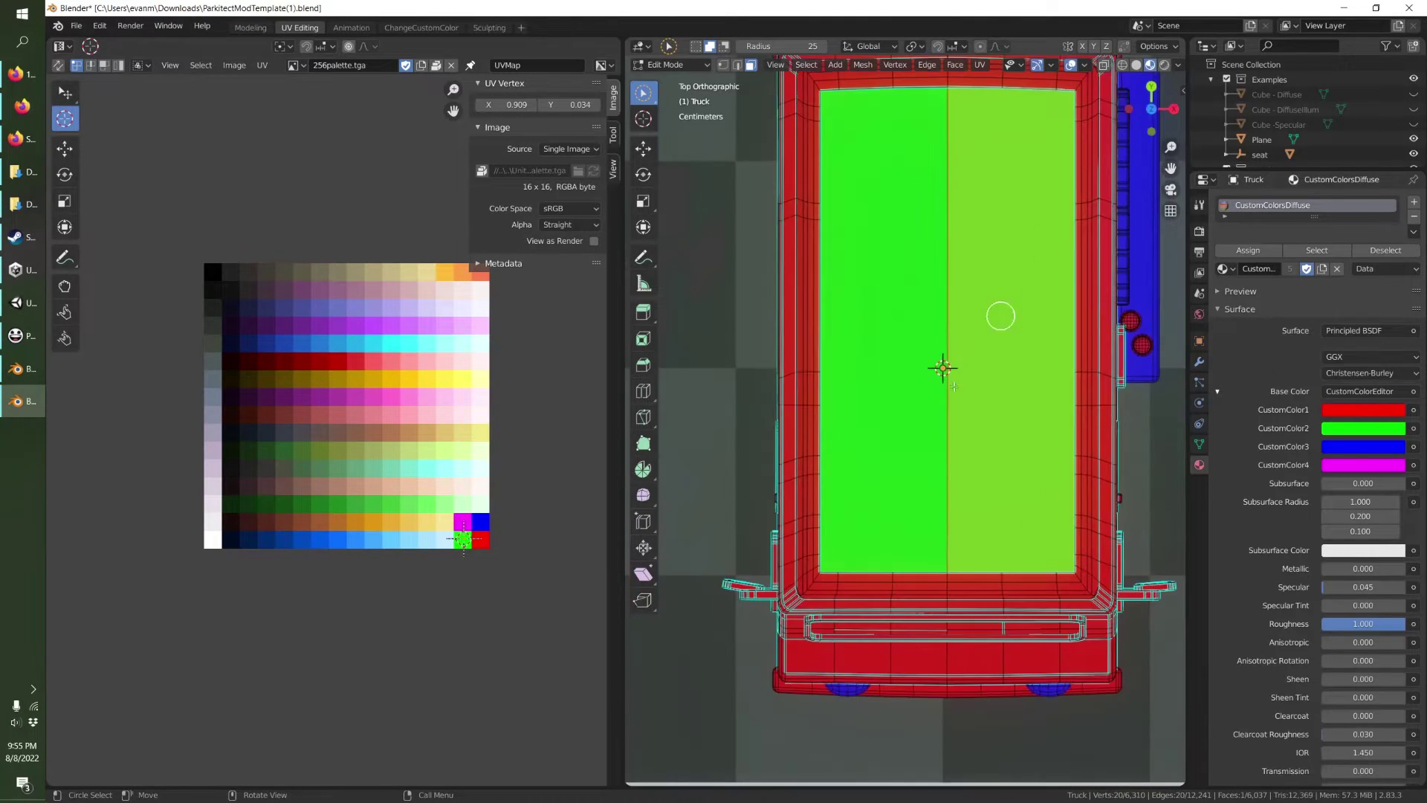
pyautogui.scroll(-1, 997, 315)
pyautogui.moveTo(876, 541); pyautogui.dragTo(839, 542)
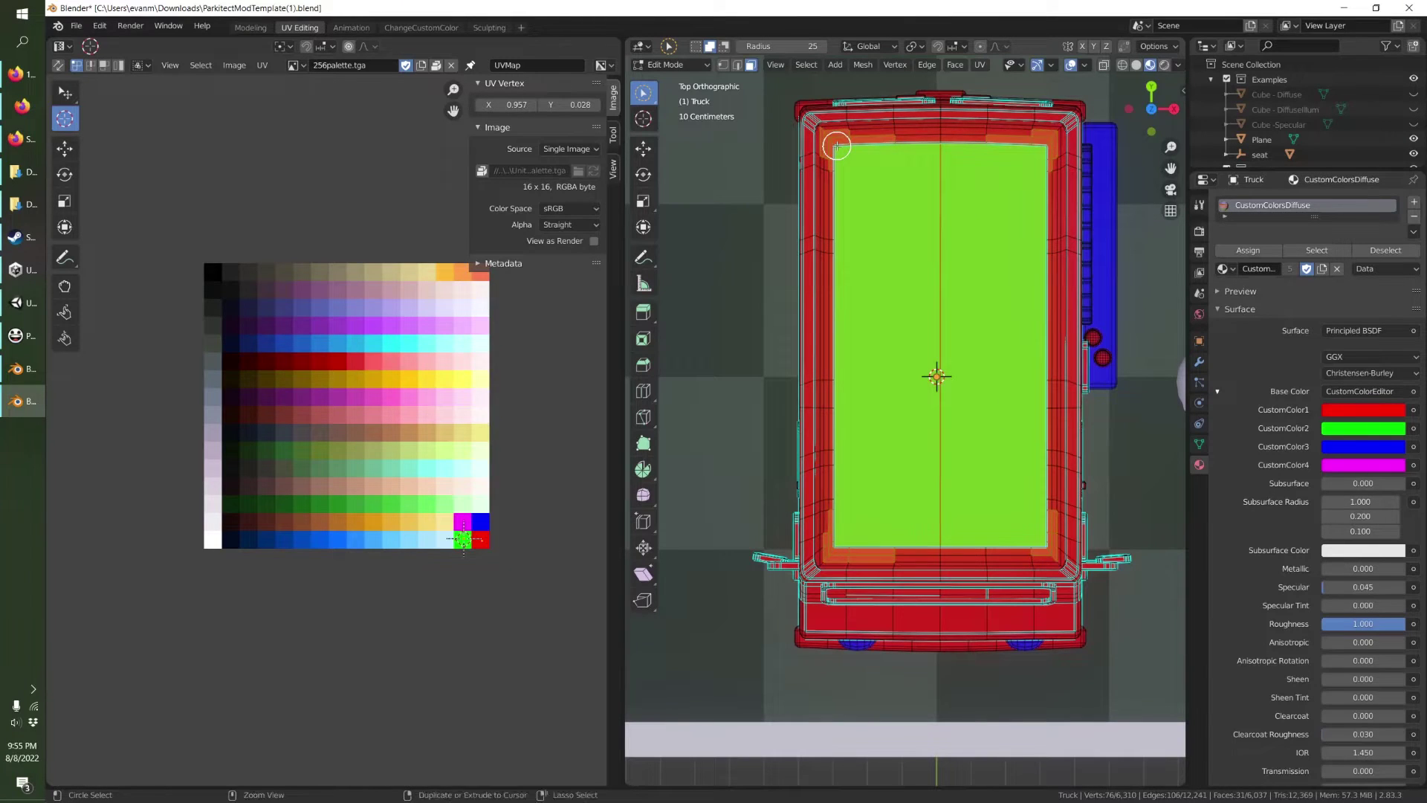
pyautogui.hotkey('ctrl', 'l')
pyautogui.click(678, 777)
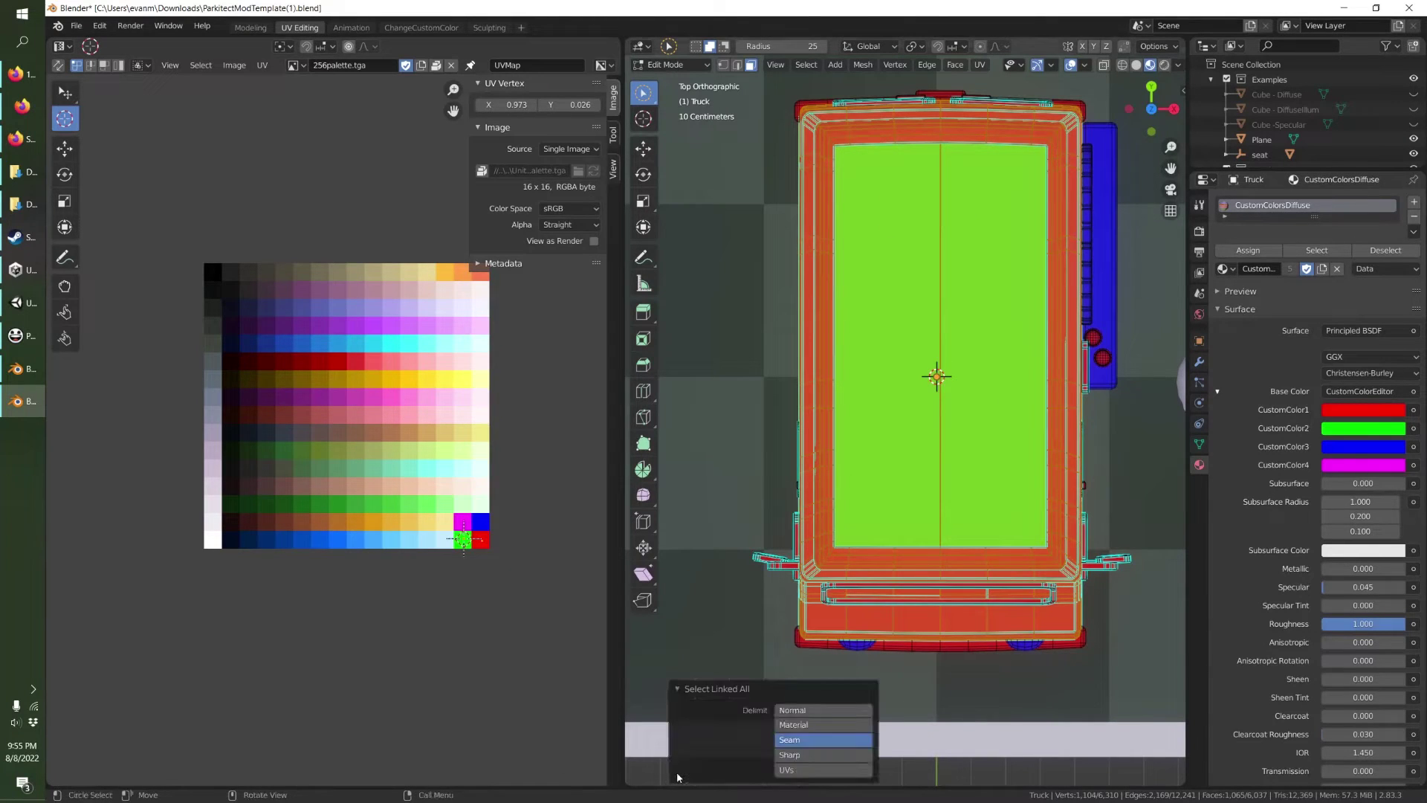
pyautogui.click(801, 754)
pyautogui.moveTo(932, 429); pyautogui.dragTo(914, 349, button='middle')
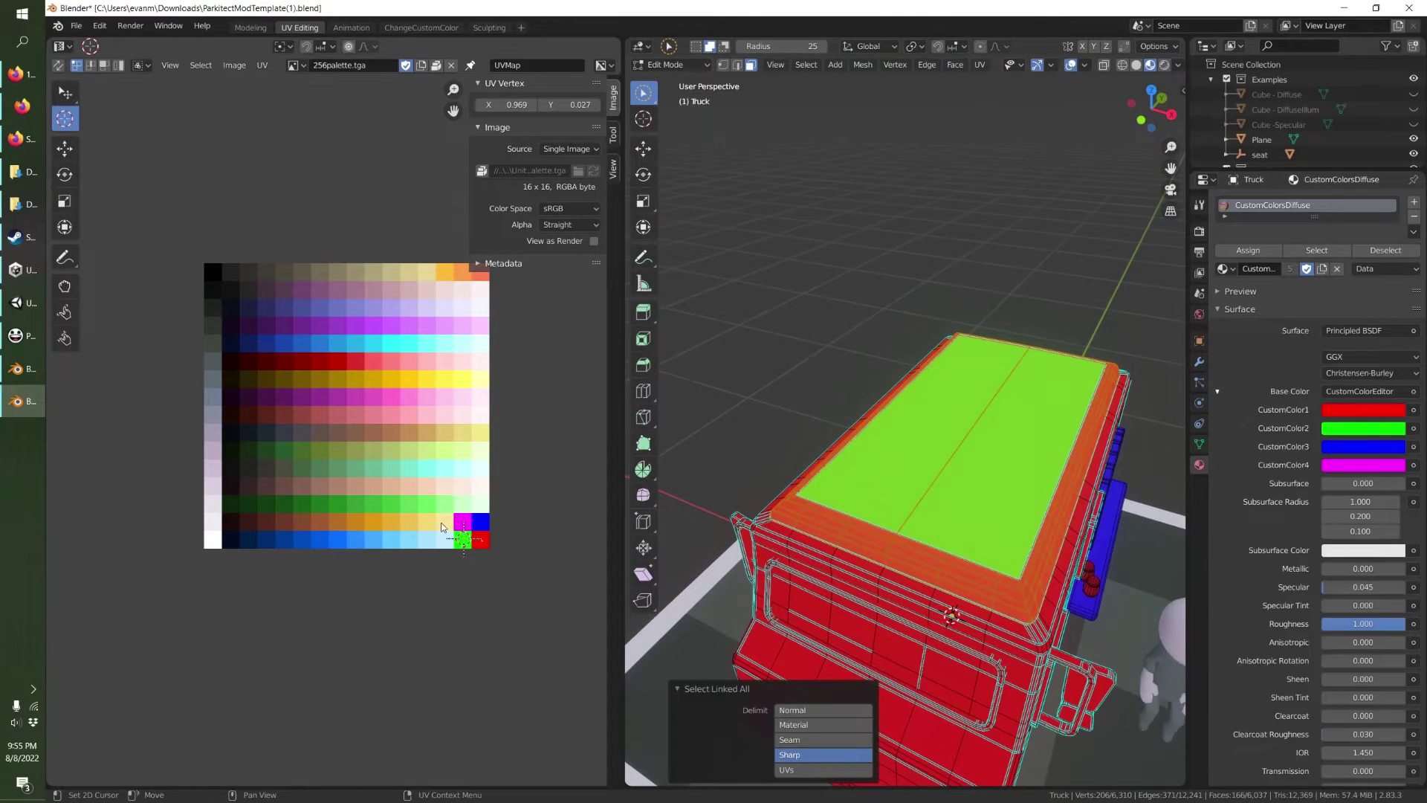
pyautogui.rightClick(459, 543)
pyautogui.moveTo(460, 544)
pyautogui.click(537, 559)
pyautogui.hotkey('alt', 'a')
# Examine the recolored truck from the front and sides, finishing in Object Mode.
pyautogui.press('Tab')
pyautogui.moveTo(968, 542); pyautogui.dragTo(790, 408, button='middle')
pyautogui.scroll(-7, 790, 408)
pyautogui.press('Tab')
pyautogui.moveTo(892, 415); pyautogui.dragTo(981, 424, button='middle')
pyautogui.moveTo(827, 451); pyautogui.dragTo(1058, 484, button='middle')
pyautogui.scroll(3, 909, 455)
pyautogui.scroll(-2, 1051, 417)
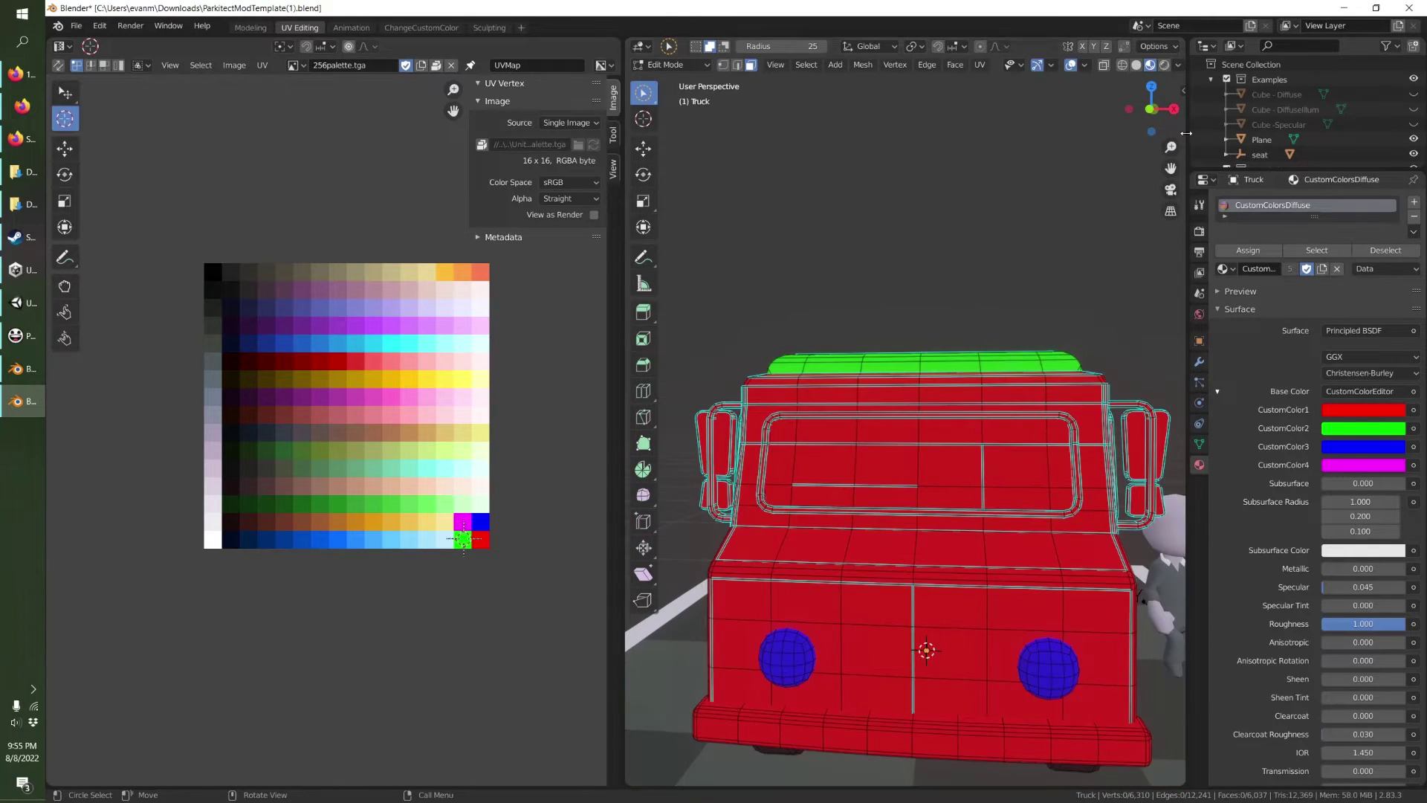
pyautogui.click(1144, 110)
pyautogui.scroll(3, 922, 521)
pyautogui.moveTo(922, 517); pyautogui.dragTo(810, 558, button='middle')
pyautogui.scroll(-9, 869, 559)
pyautogui.scroll(3, 932, 533)
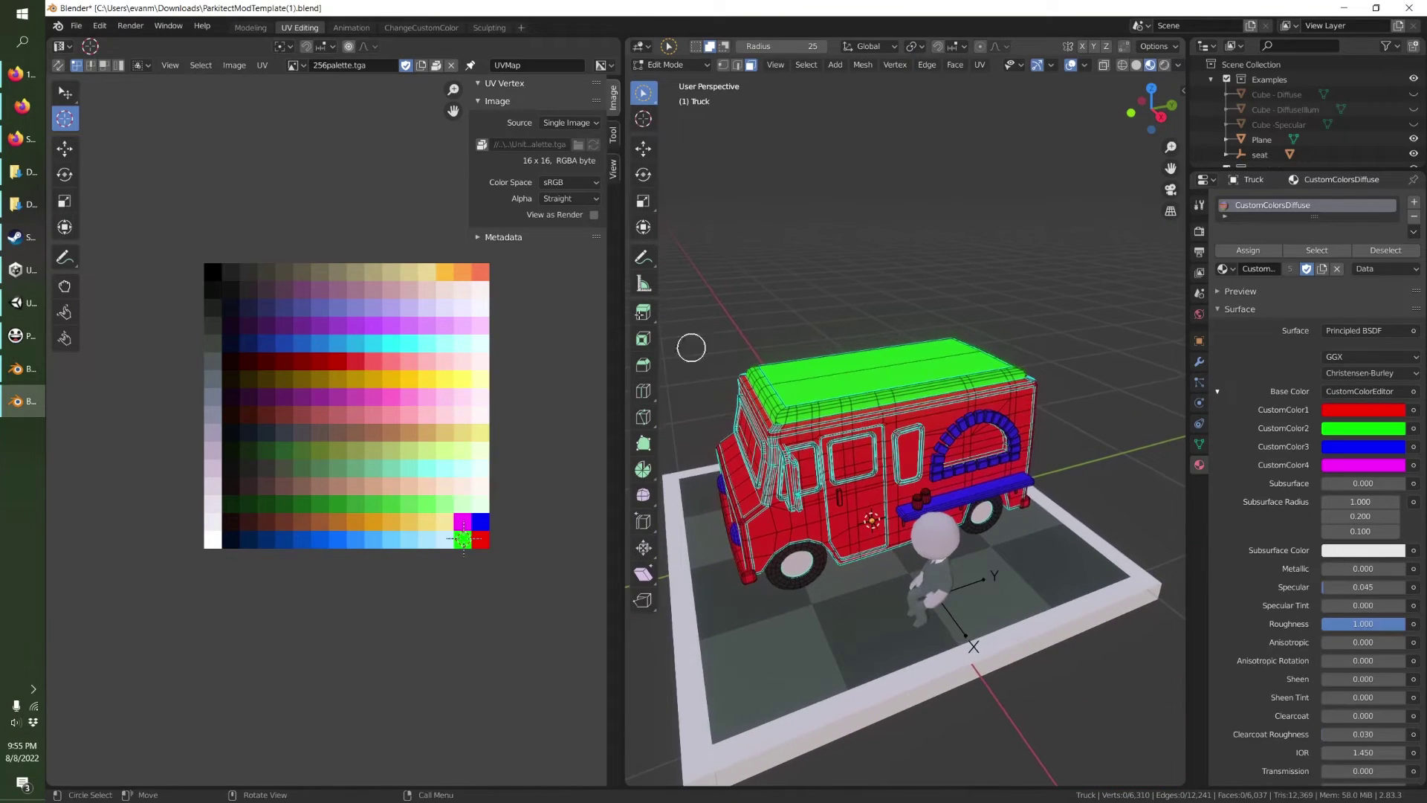
pyautogui.press('Tab')
# Switch to the poly.pizza Sombrero page in the browser and download the model as OBJ.
pyautogui.click(18, 72)
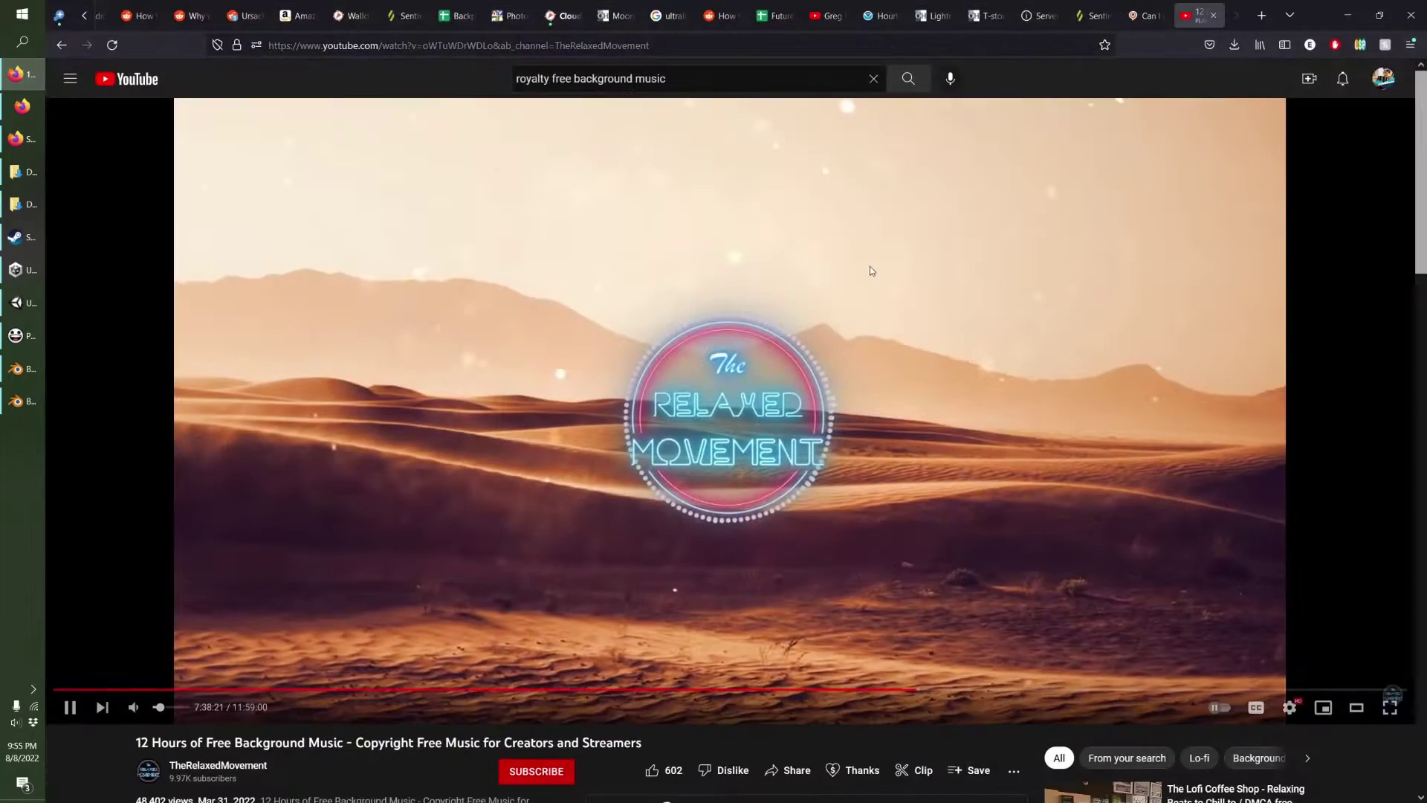
pyautogui.click(16, 73)
pyautogui.click(10, 133)
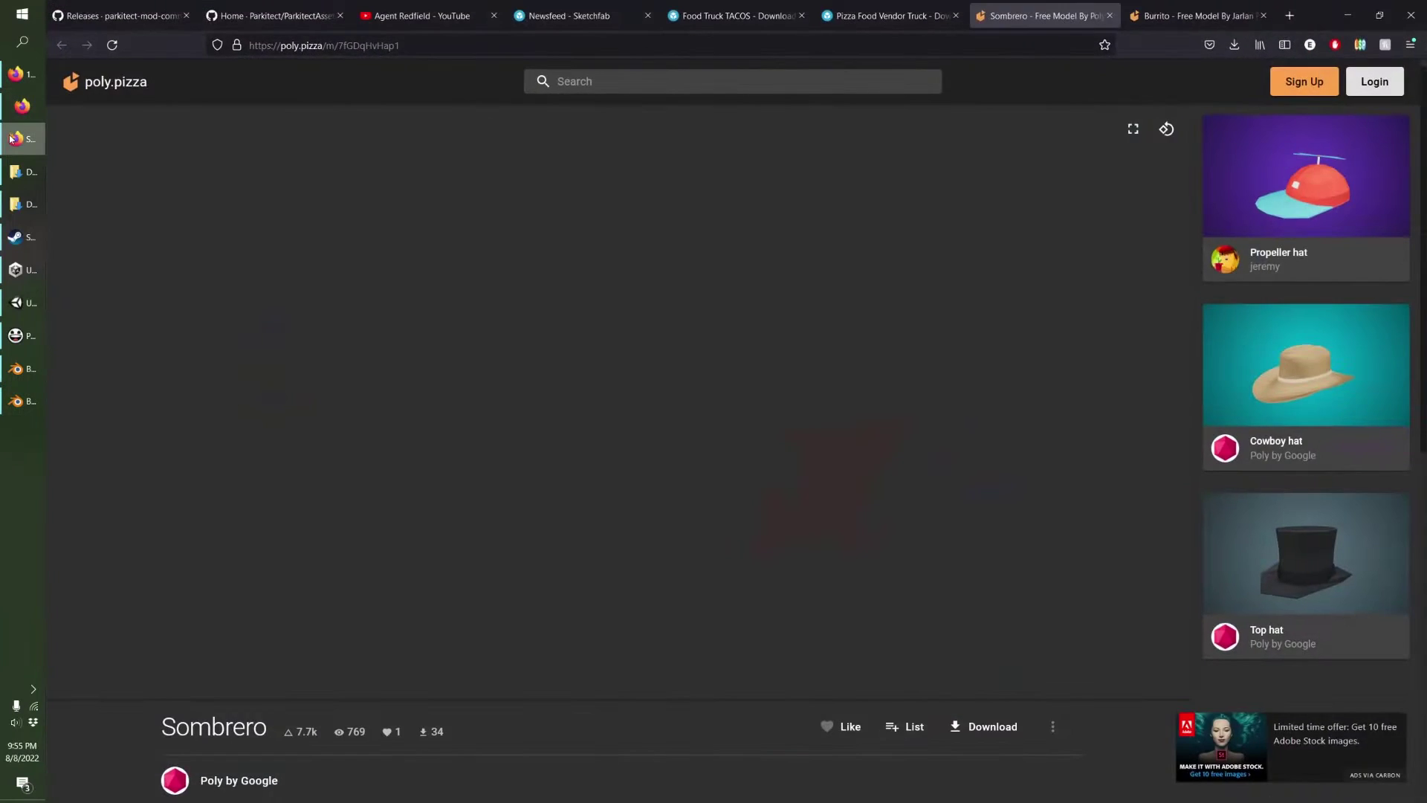
pyautogui.click(10, 132)
pyautogui.click(10, 132)
pyautogui.scroll(-2, 288, 621)
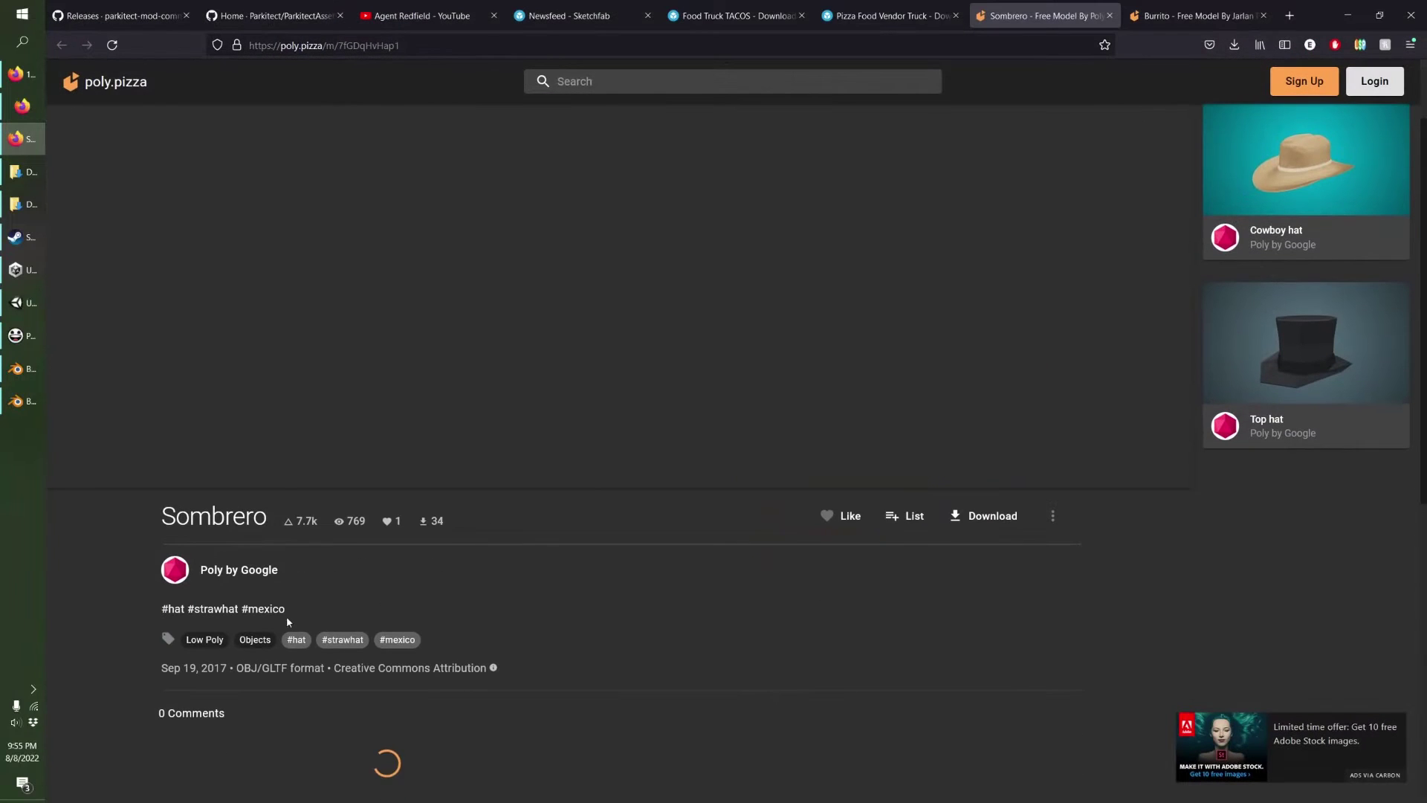
pyautogui.click(961, 518)
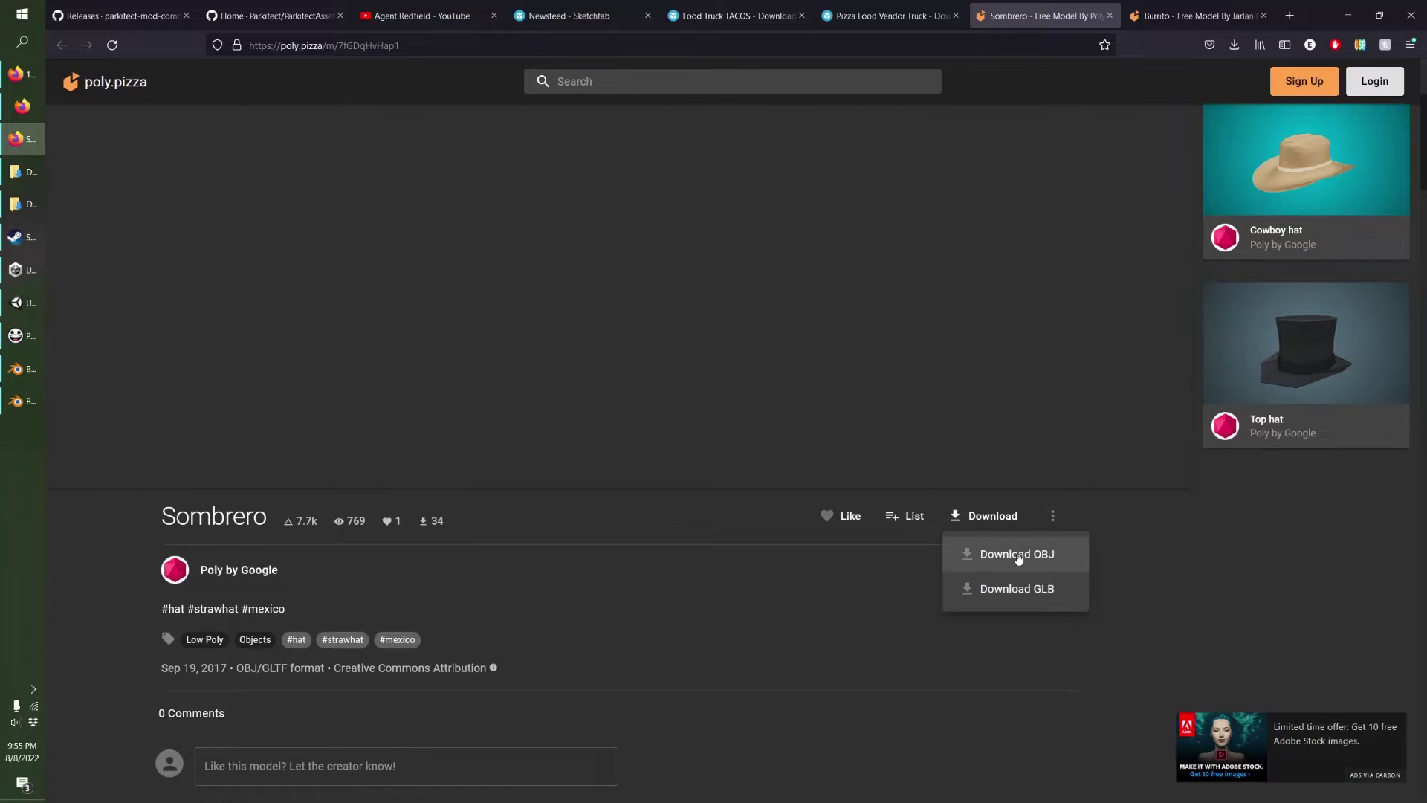
pyautogui.click(1018, 556)
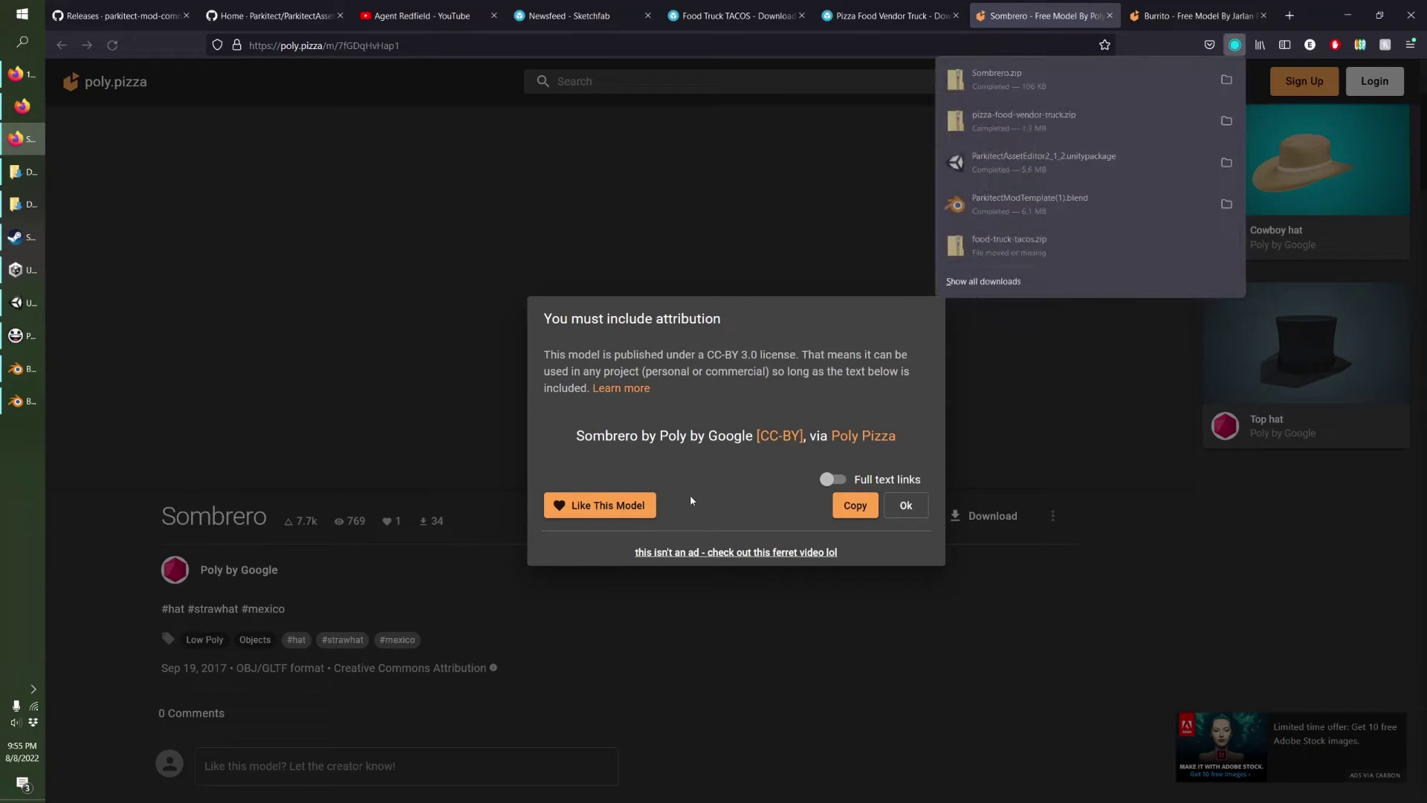
# Download the Burrito model from its poly.pizza page and return to Blender.
pyautogui.click(1189, 16)
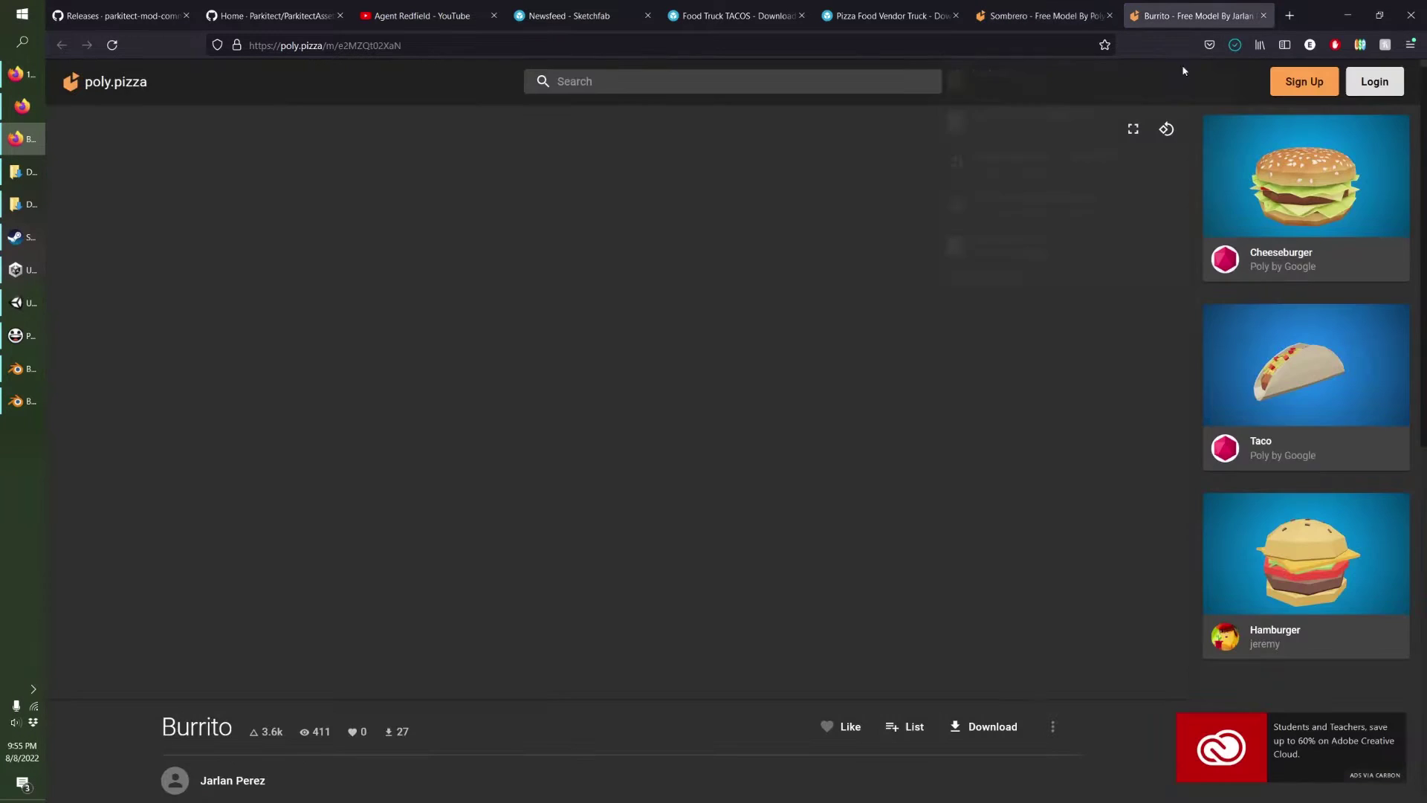
pyautogui.click(959, 727)
pyautogui.click(1019, 736)
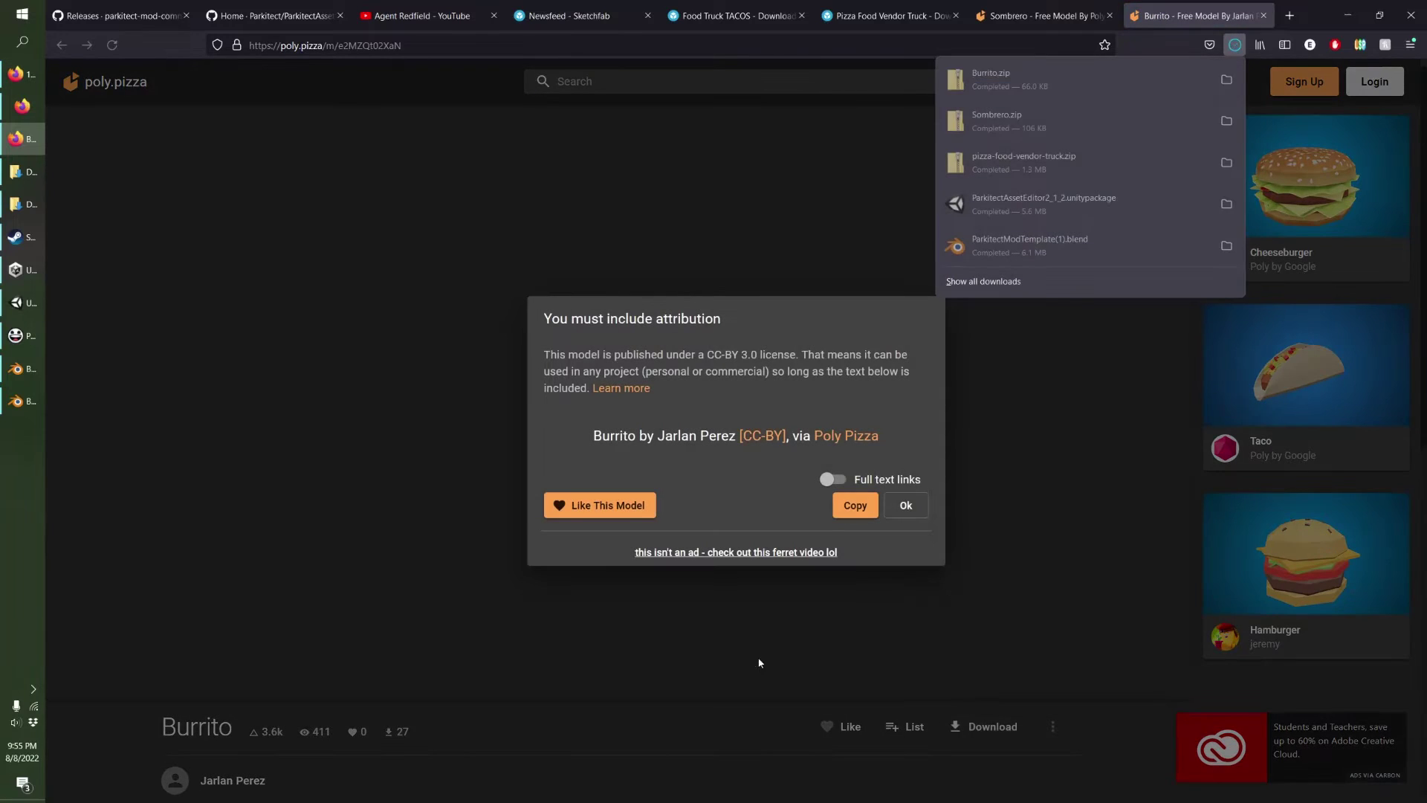
pyautogui.click(759, 662)
pyautogui.click(1355, 20)
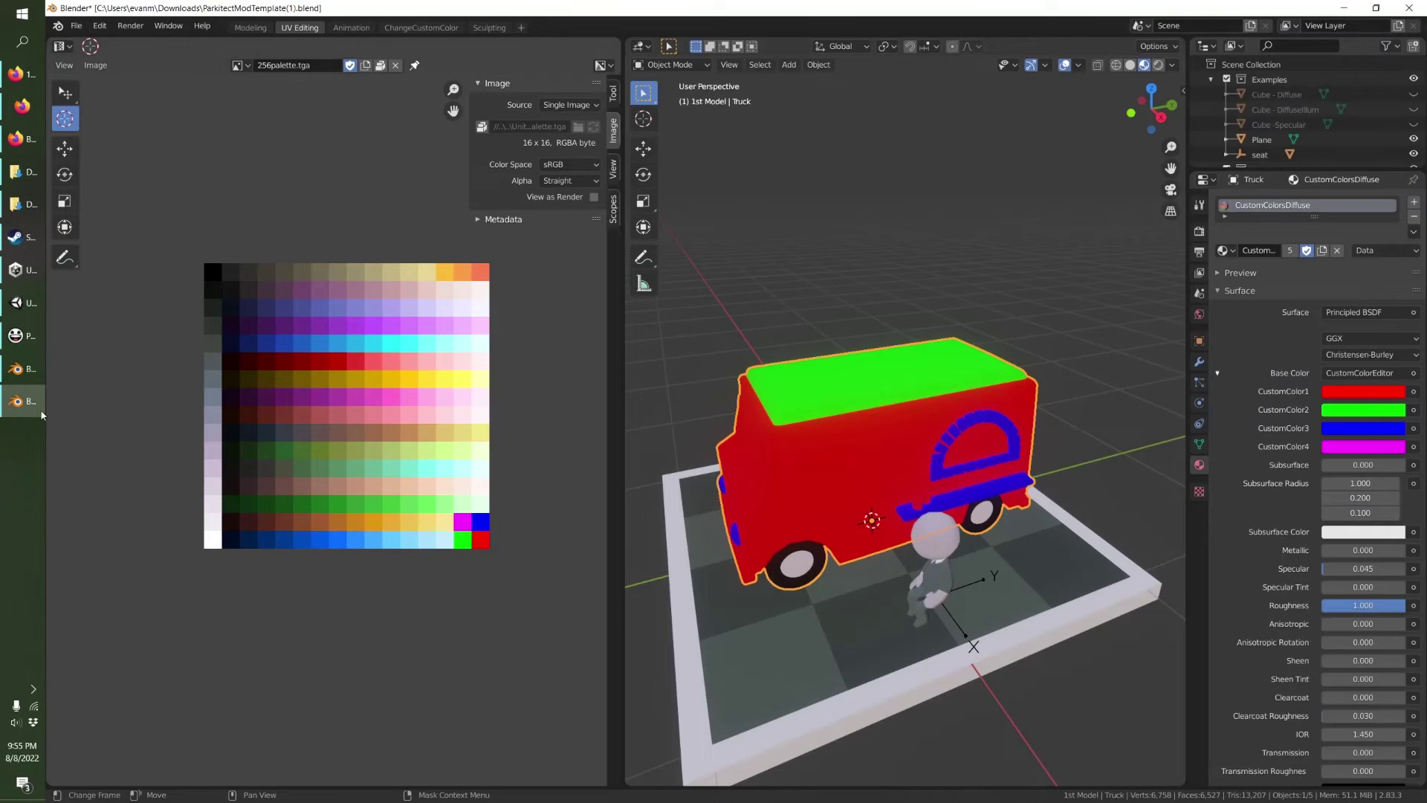
# Launch AssetStudioGUI from the AssetStudio.v0.15.47 folder inside Desktop Folder on the desktop.
pyautogui.click(11, 204)
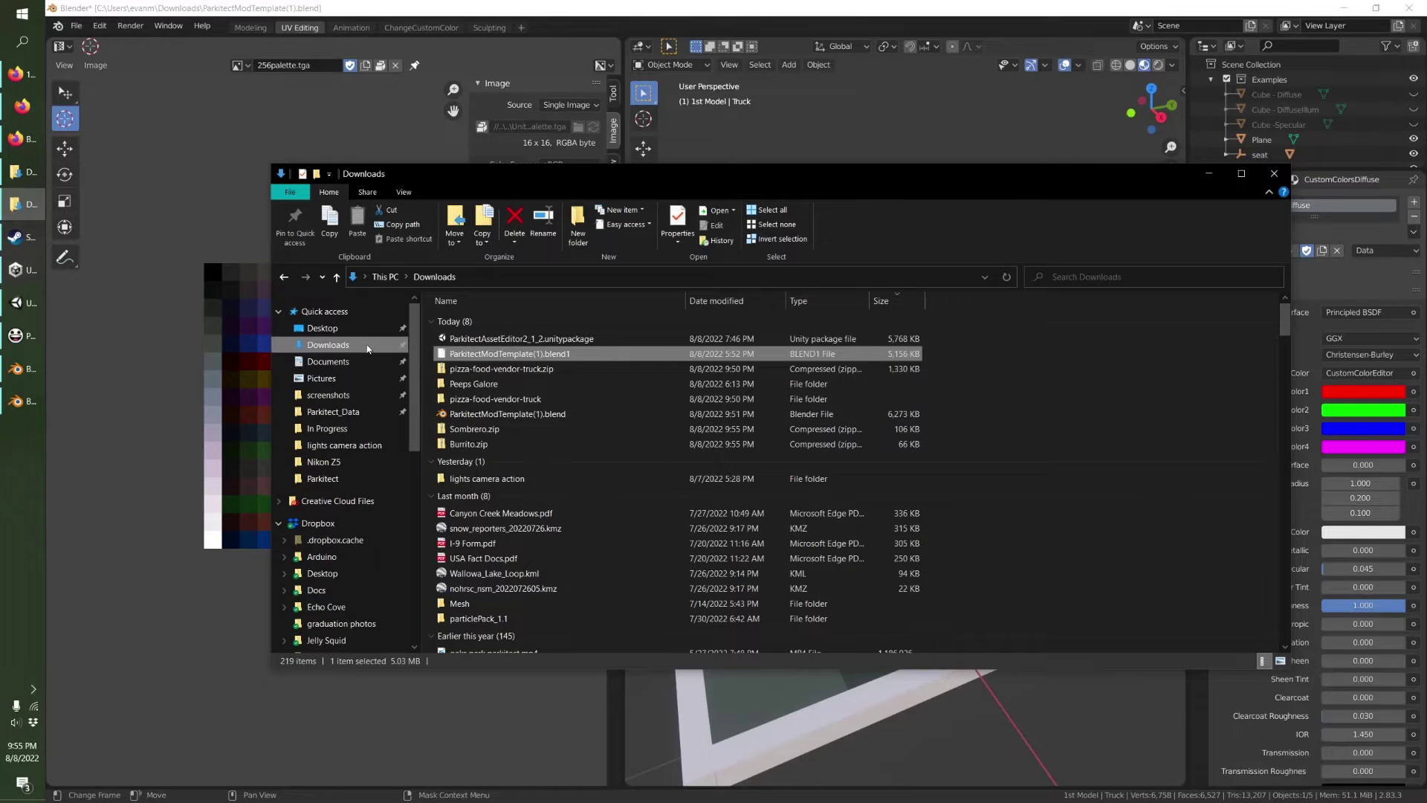
pyautogui.click(322, 328)
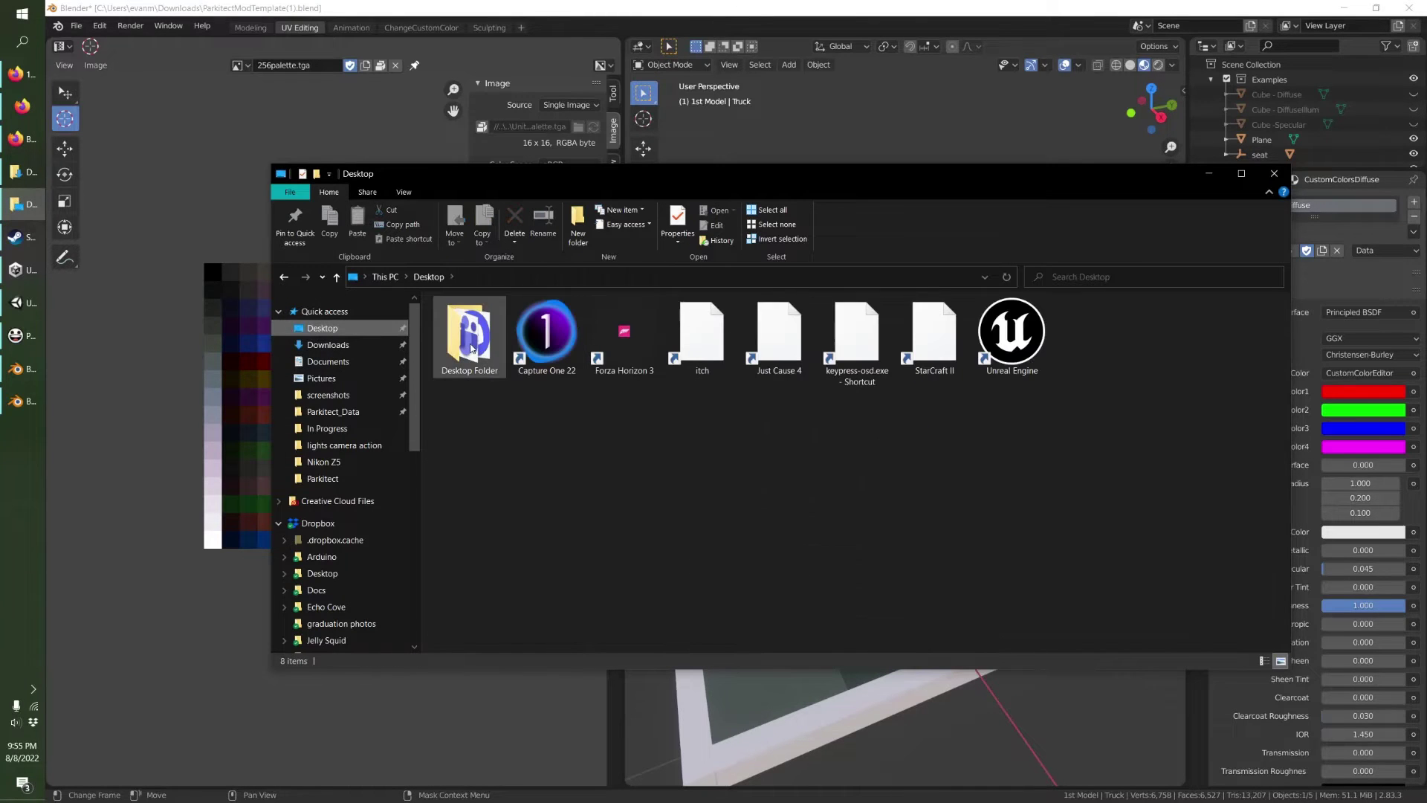
pyautogui.click(476, 346)
pyautogui.doubleClick(475, 345)
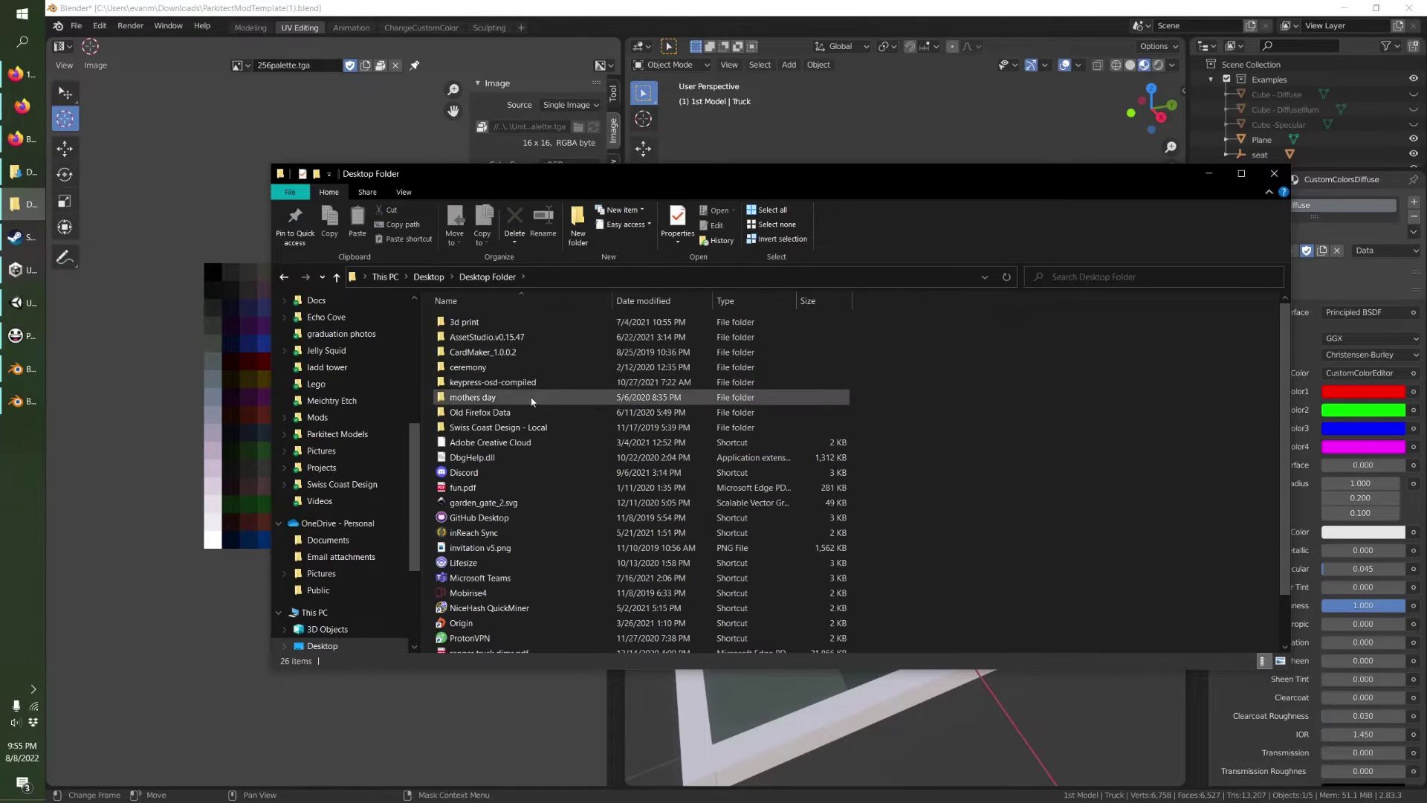
pyautogui.doubleClick(474, 338)
pyautogui.click(473, 443)
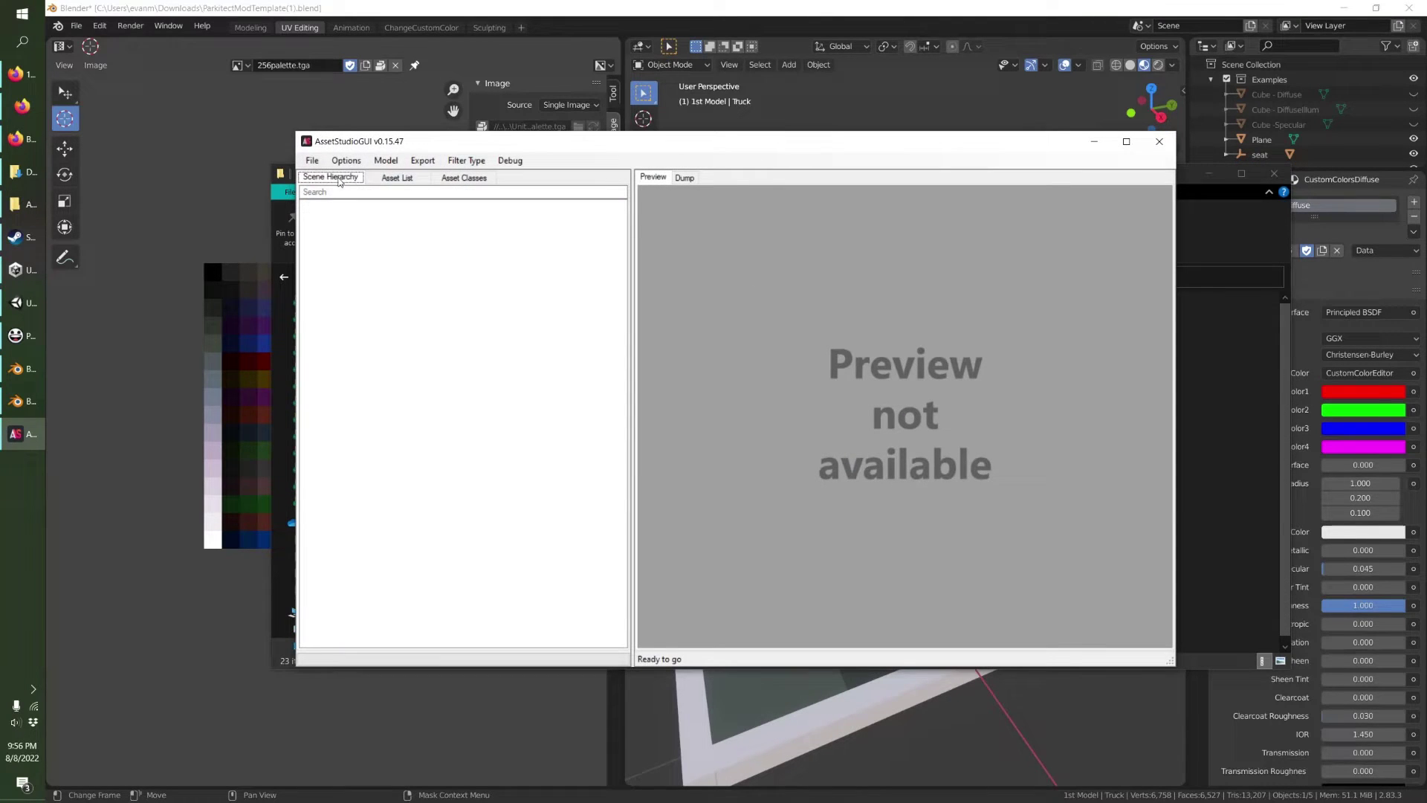
# Load the resources.assets file from the game's Parkitect_Data folder into AssetStudioGUI.
pyautogui.click(311, 162)
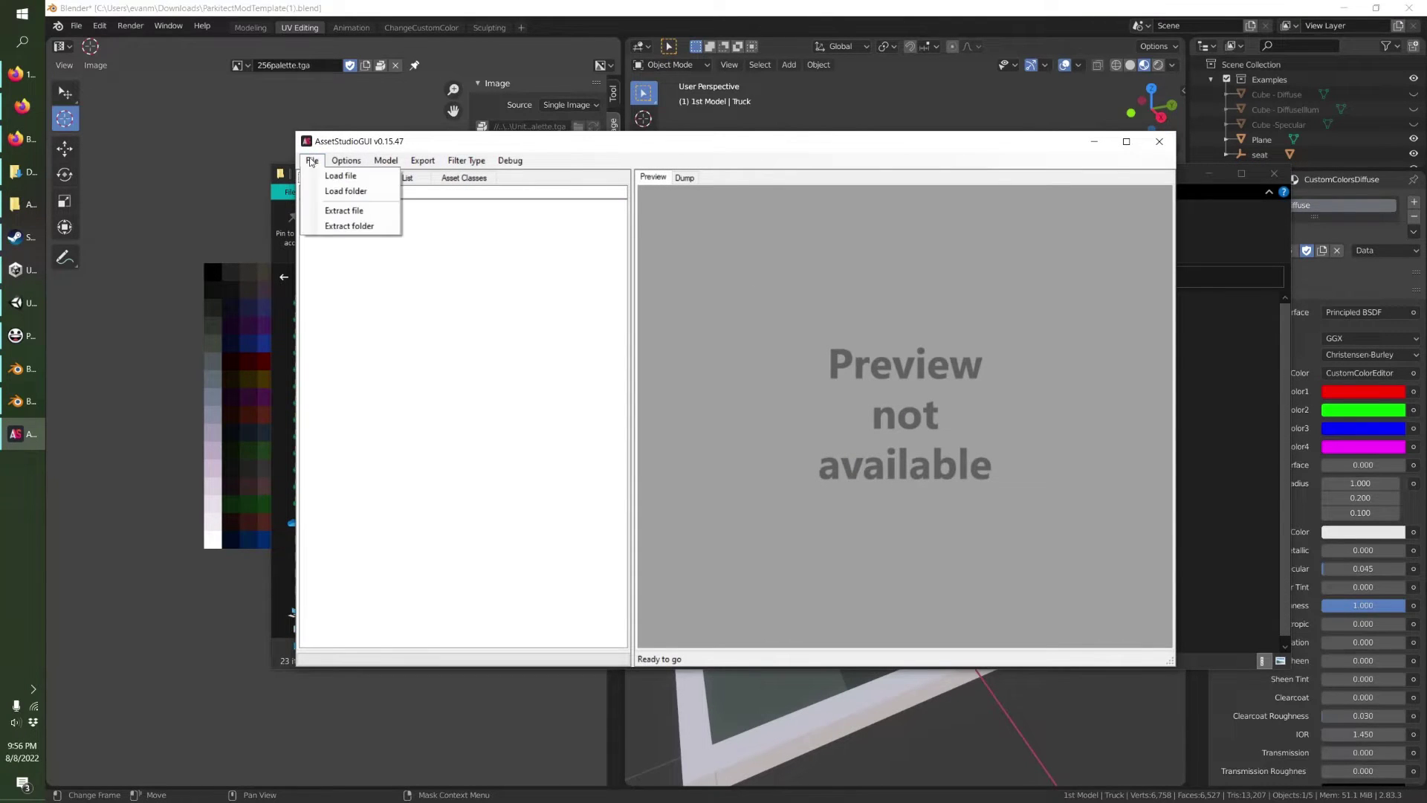
pyautogui.click(341, 177)
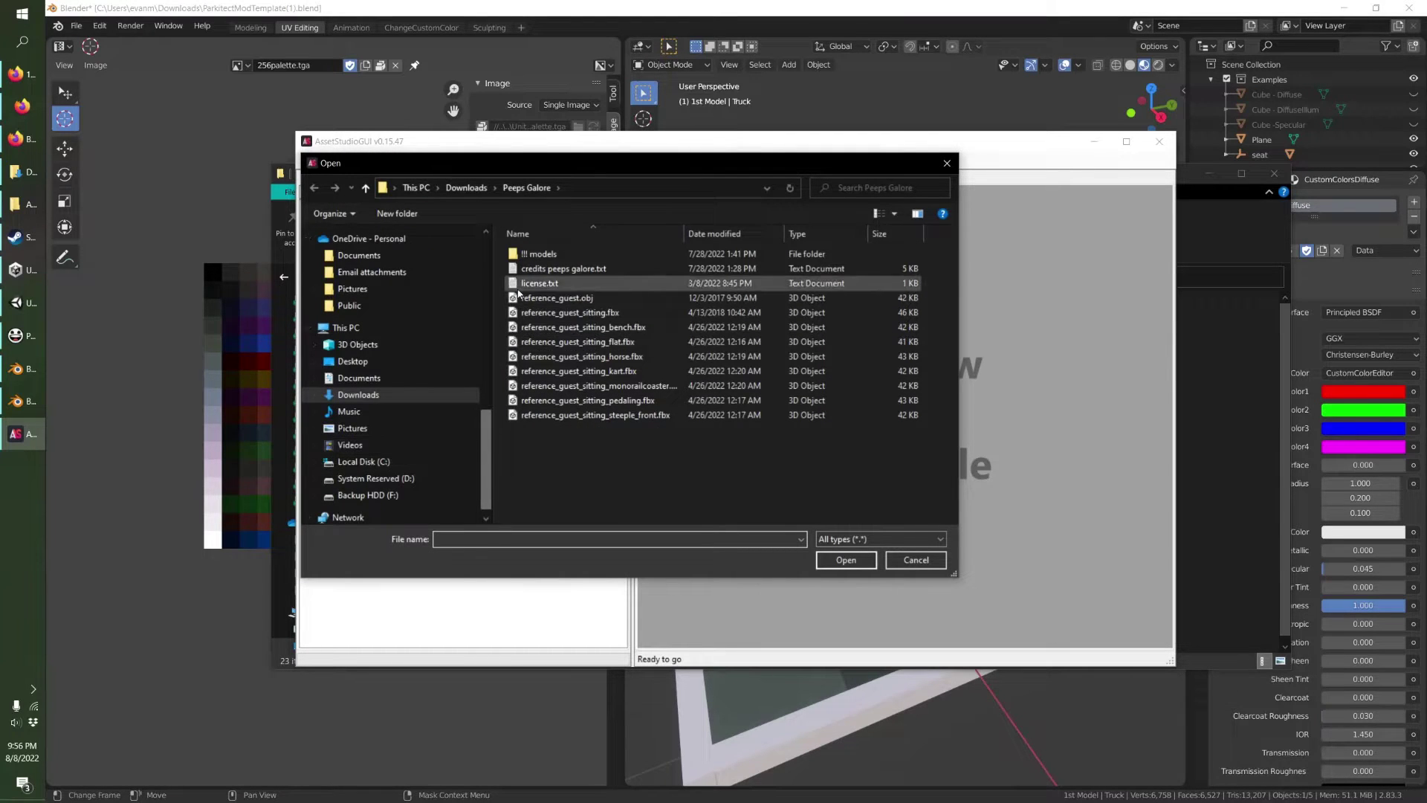
pyautogui.click(488, 261)
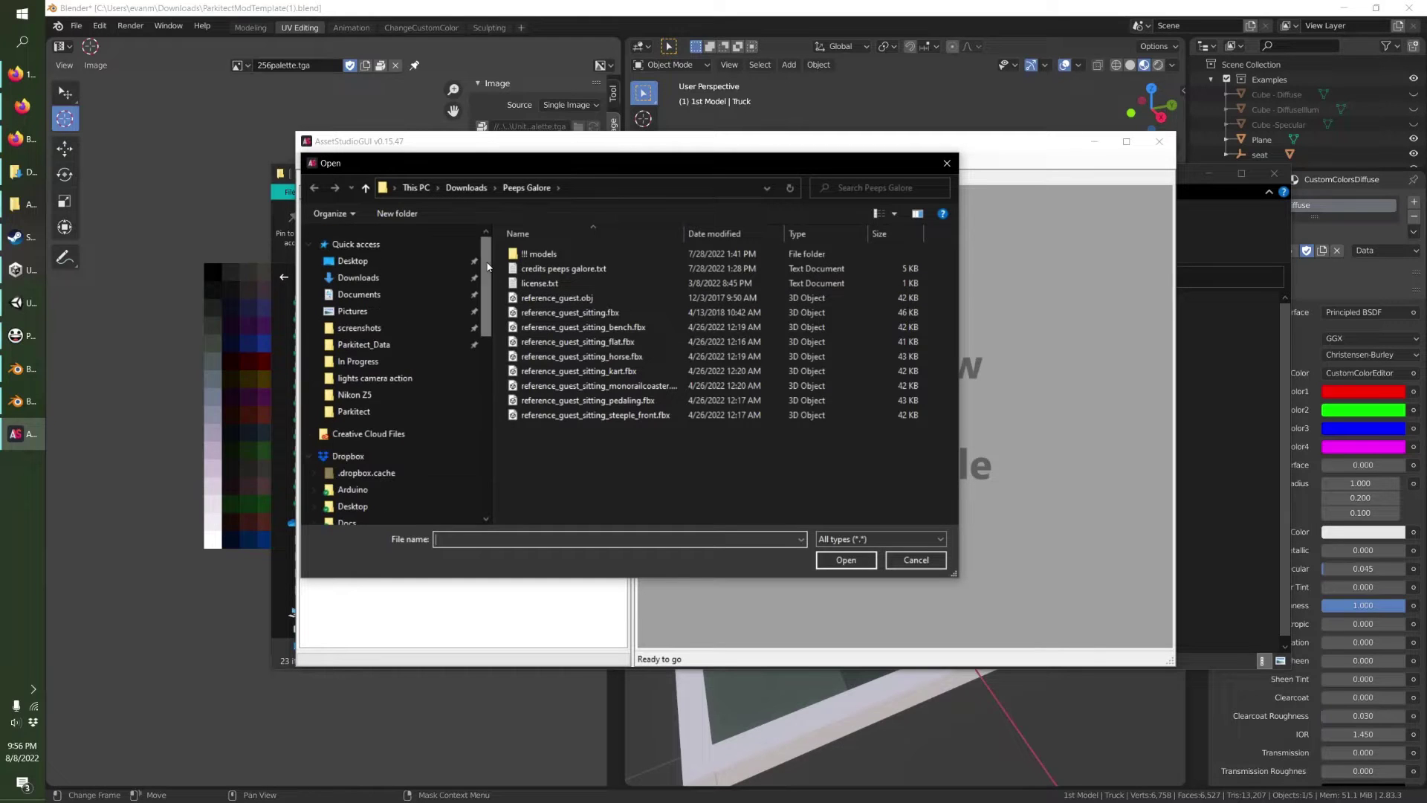
pyautogui.click(408, 413)
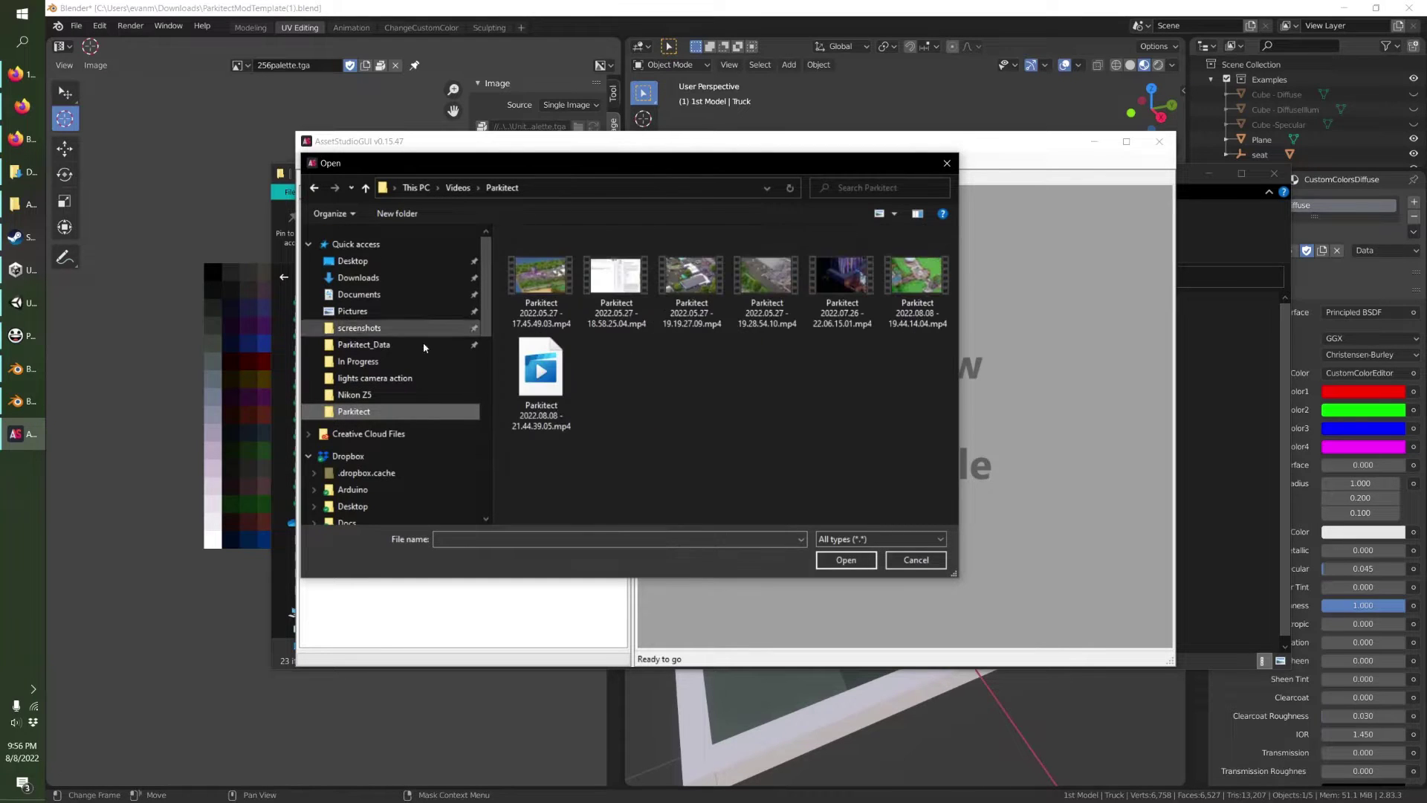
pyautogui.scroll(-1, 381, 399)
pyautogui.click(372, 317)
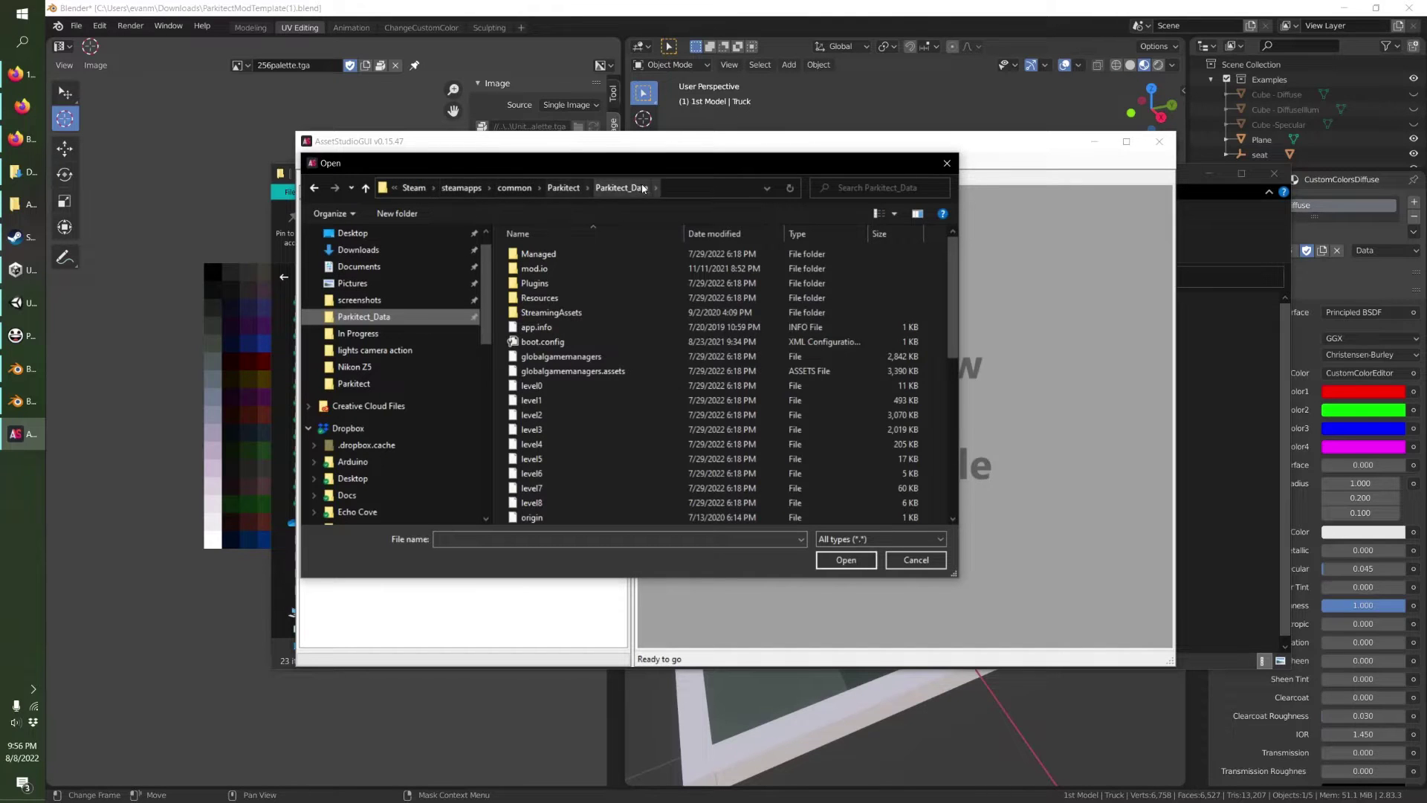
pyautogui.scroll(-2, 544, 405)
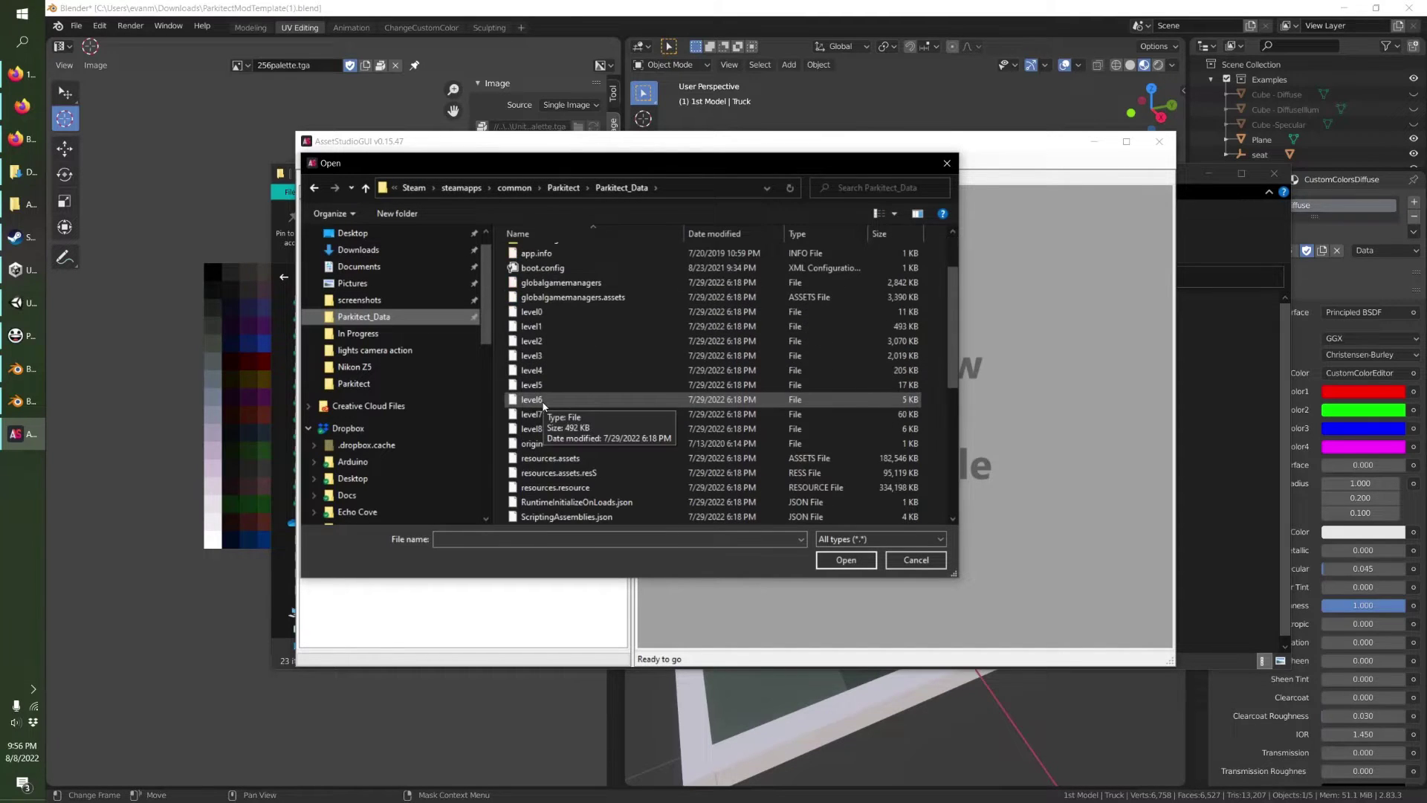
pyautogui.doubleClick(547, 459)
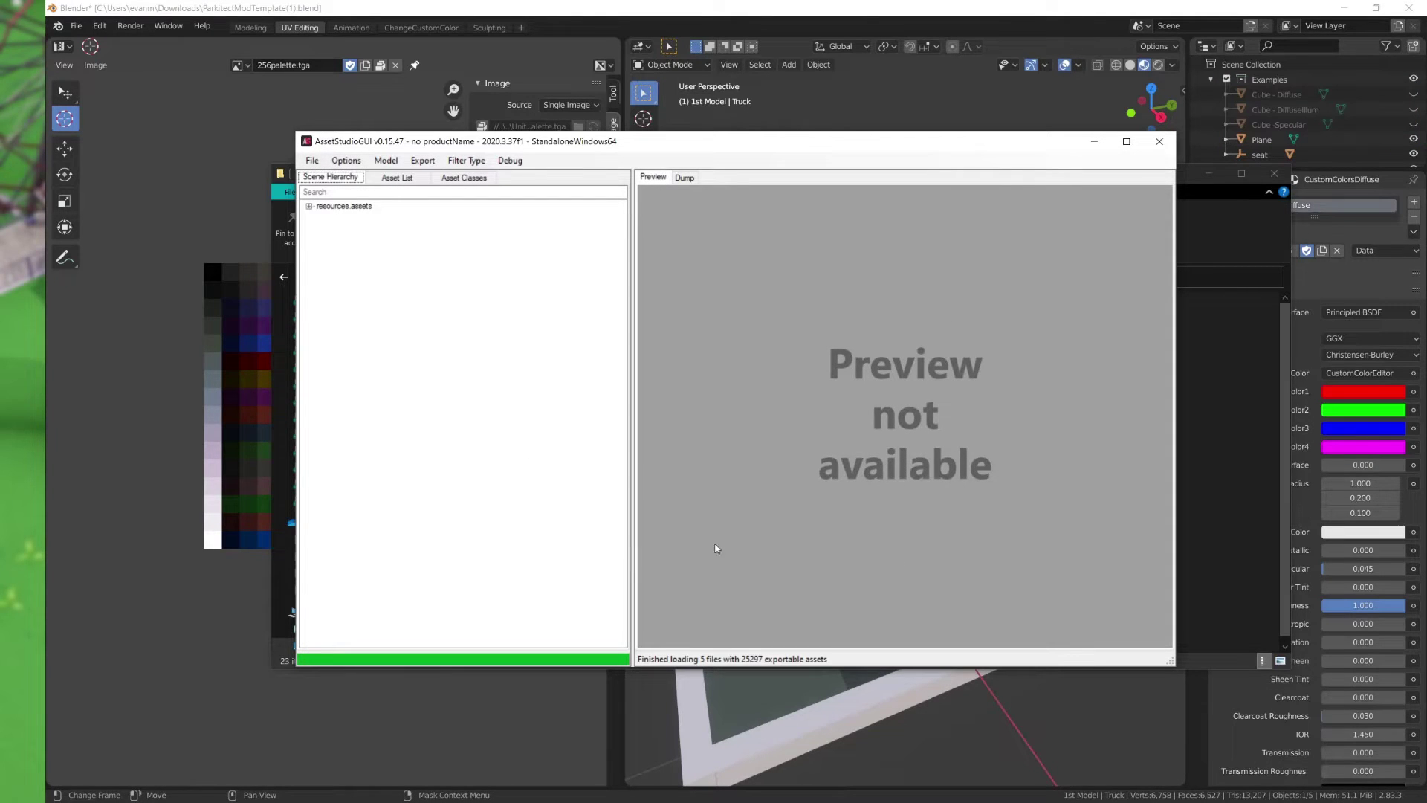
# Filter the loaded assets to the Mesh type and search the asset list for cactus.
pyautogui.click(466, 160)
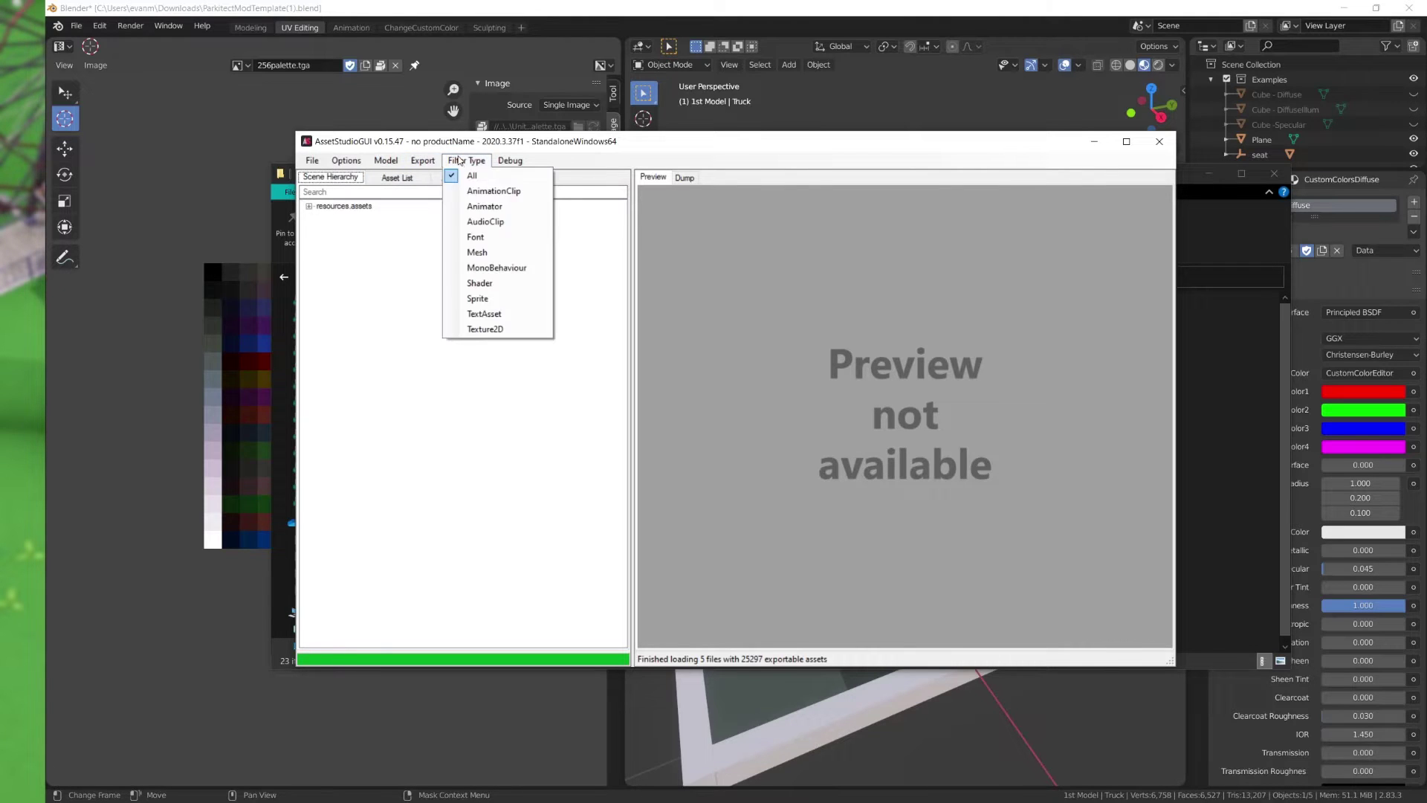
pyautogui.click(465, 277)
pyautogui.click(397, 178)
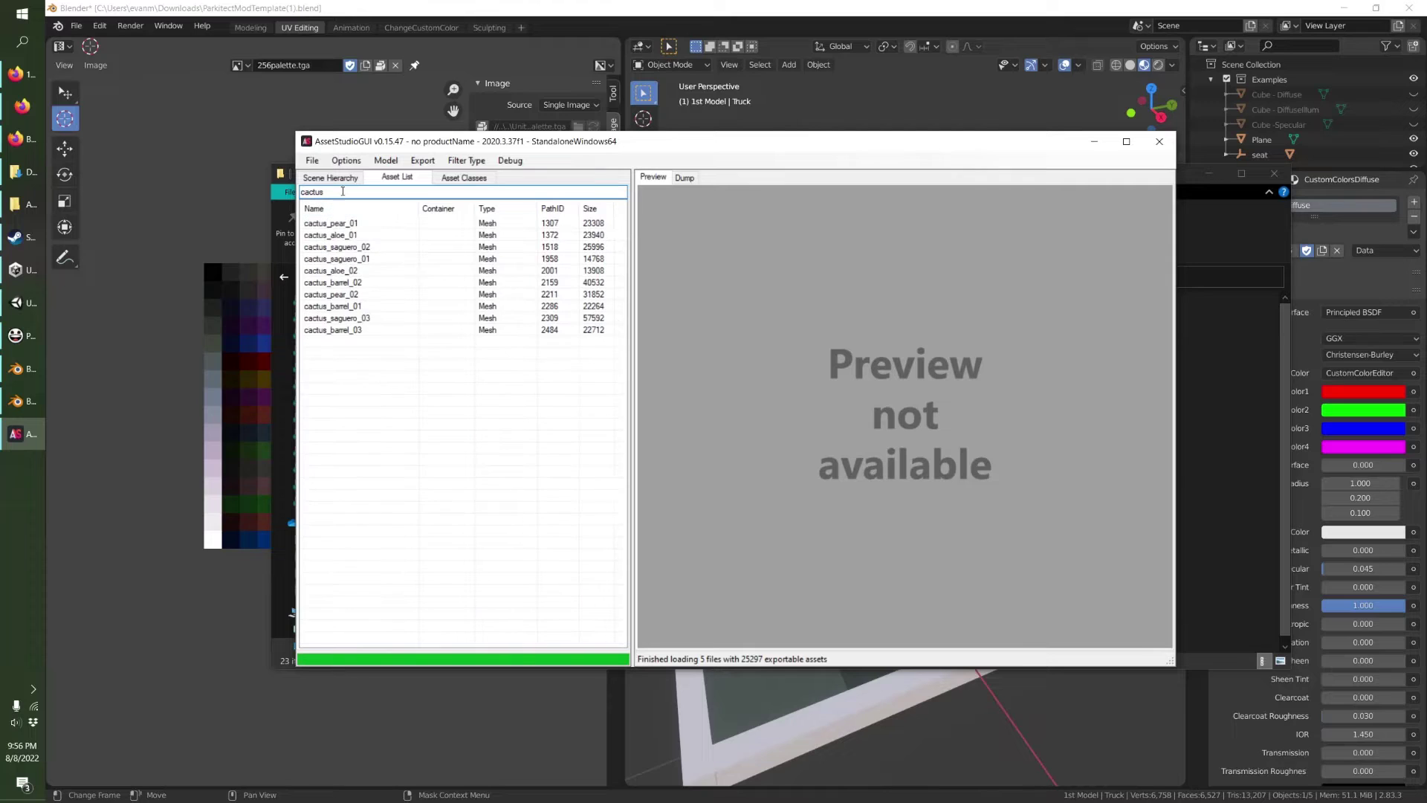
# Export the cactus_saguero_02 mesh as a selected asset from AssetStudio into the Downloads folder.
pyautogui.click(336, 248)
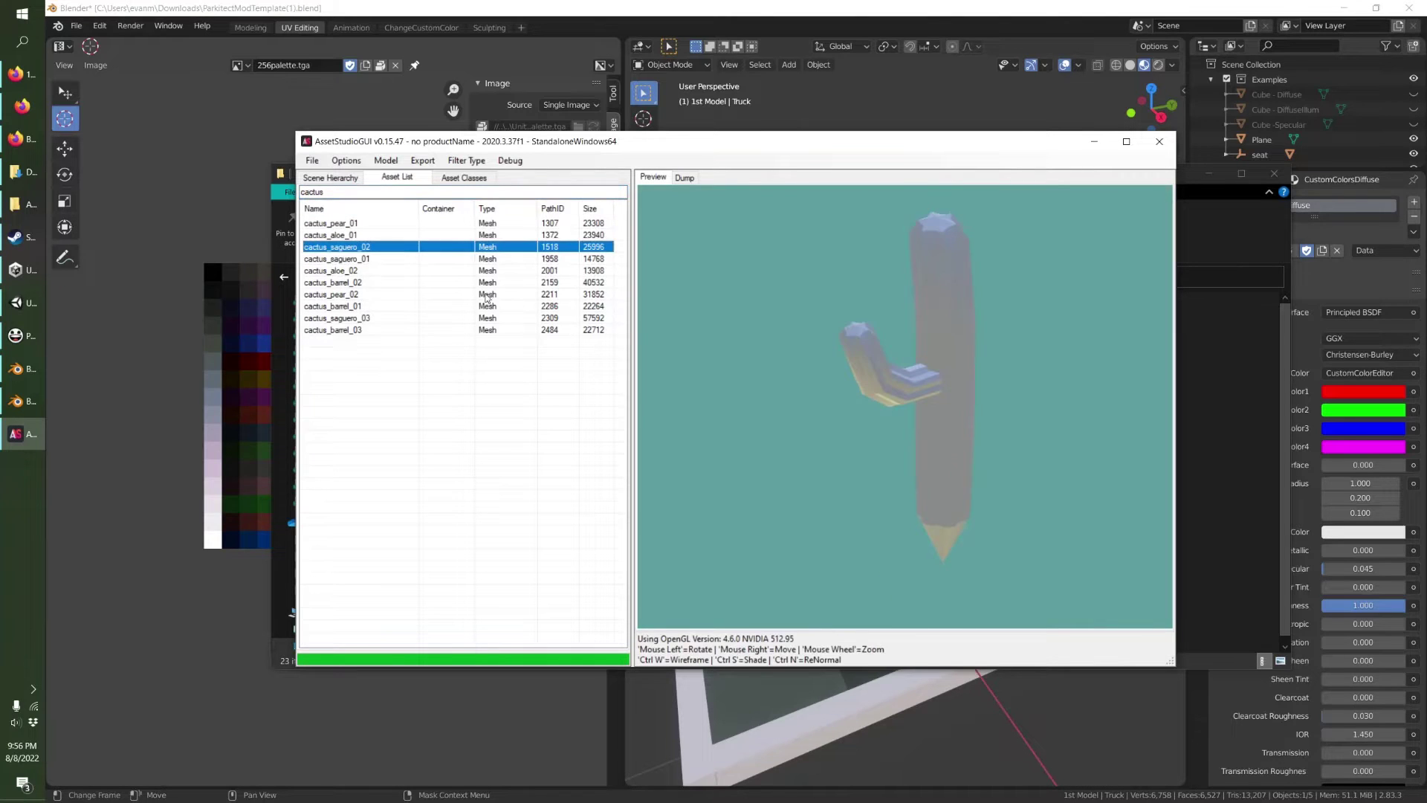
pyautogui.click(382, 162)
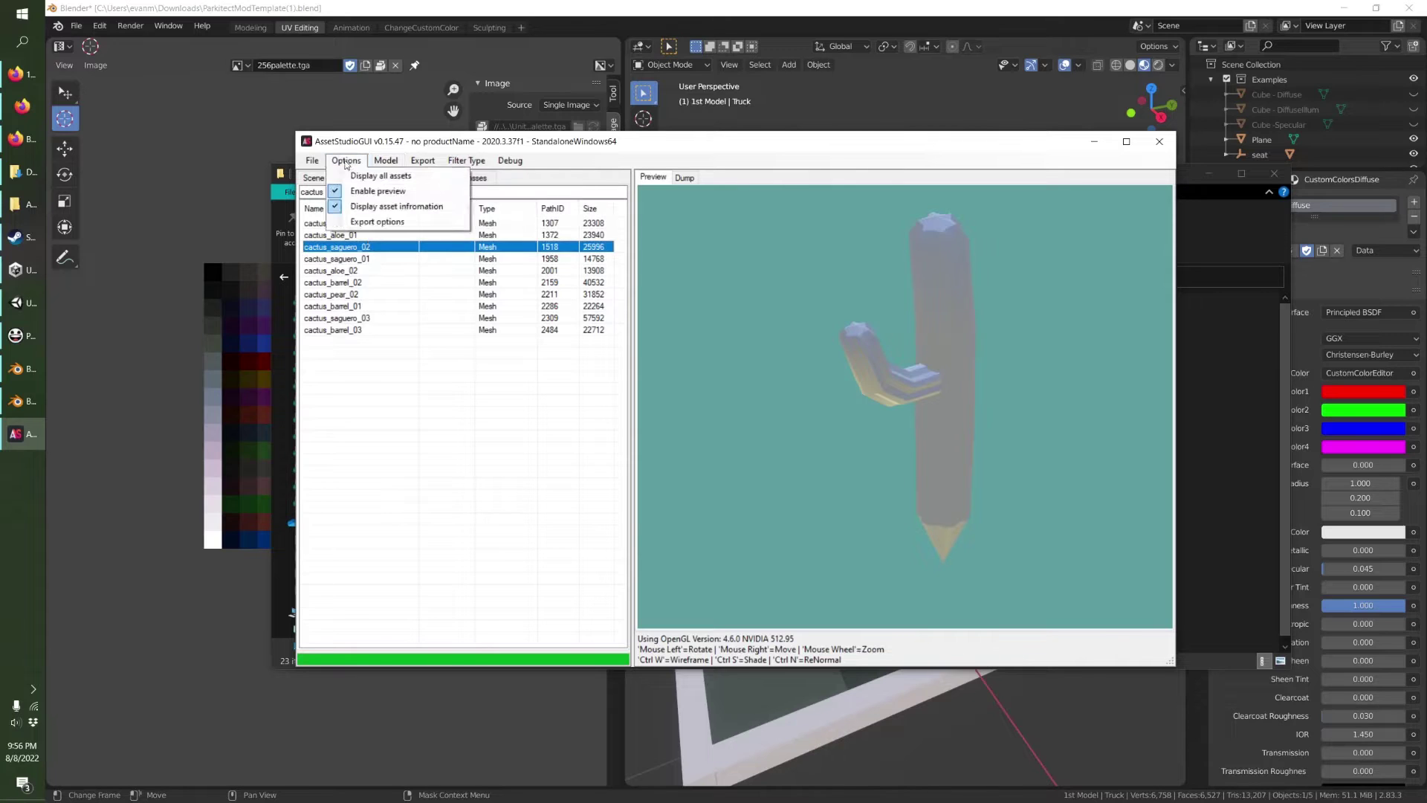
pyautogui.moveTo(420, 163)
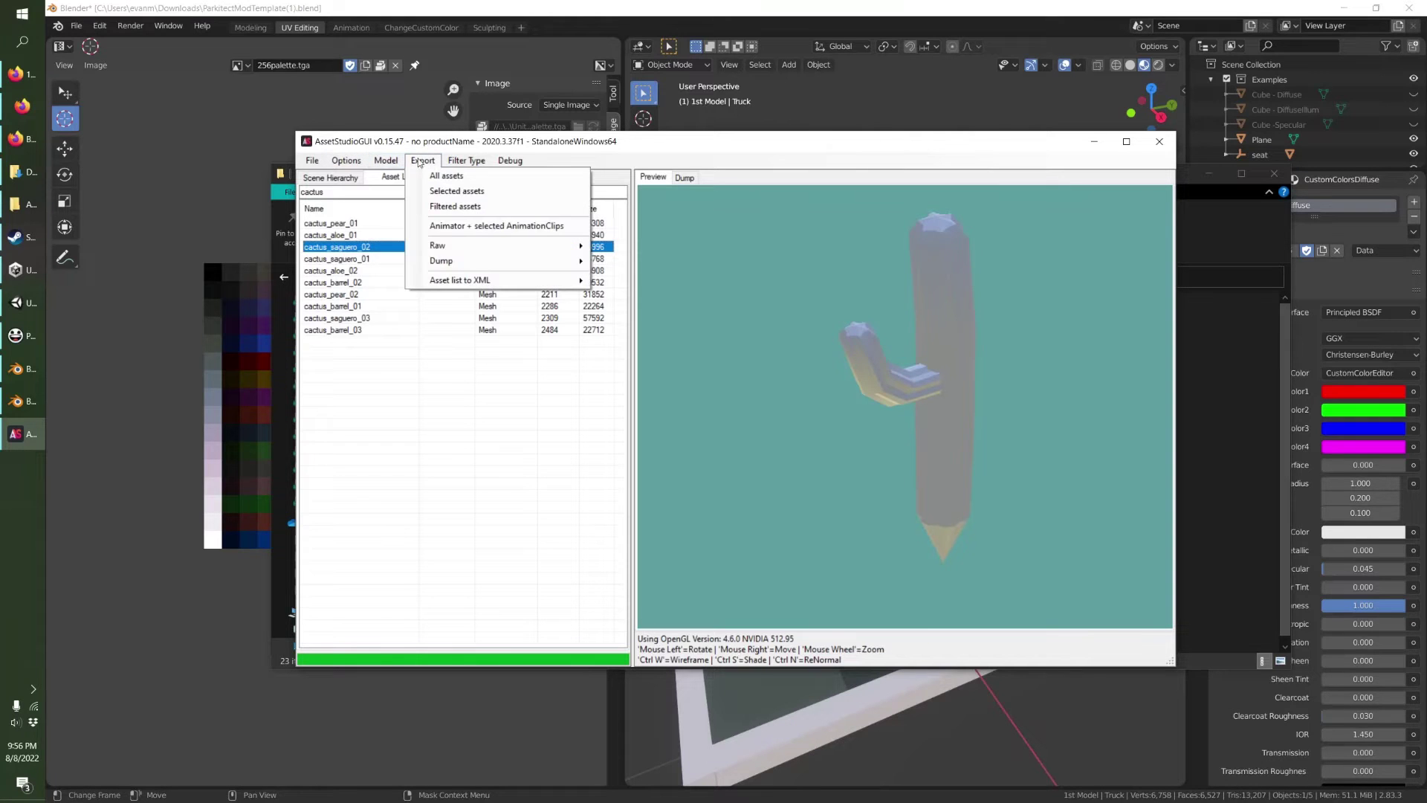
pyautogui.click(446, 192)
pyautogui.scroll(5, 489, 254)
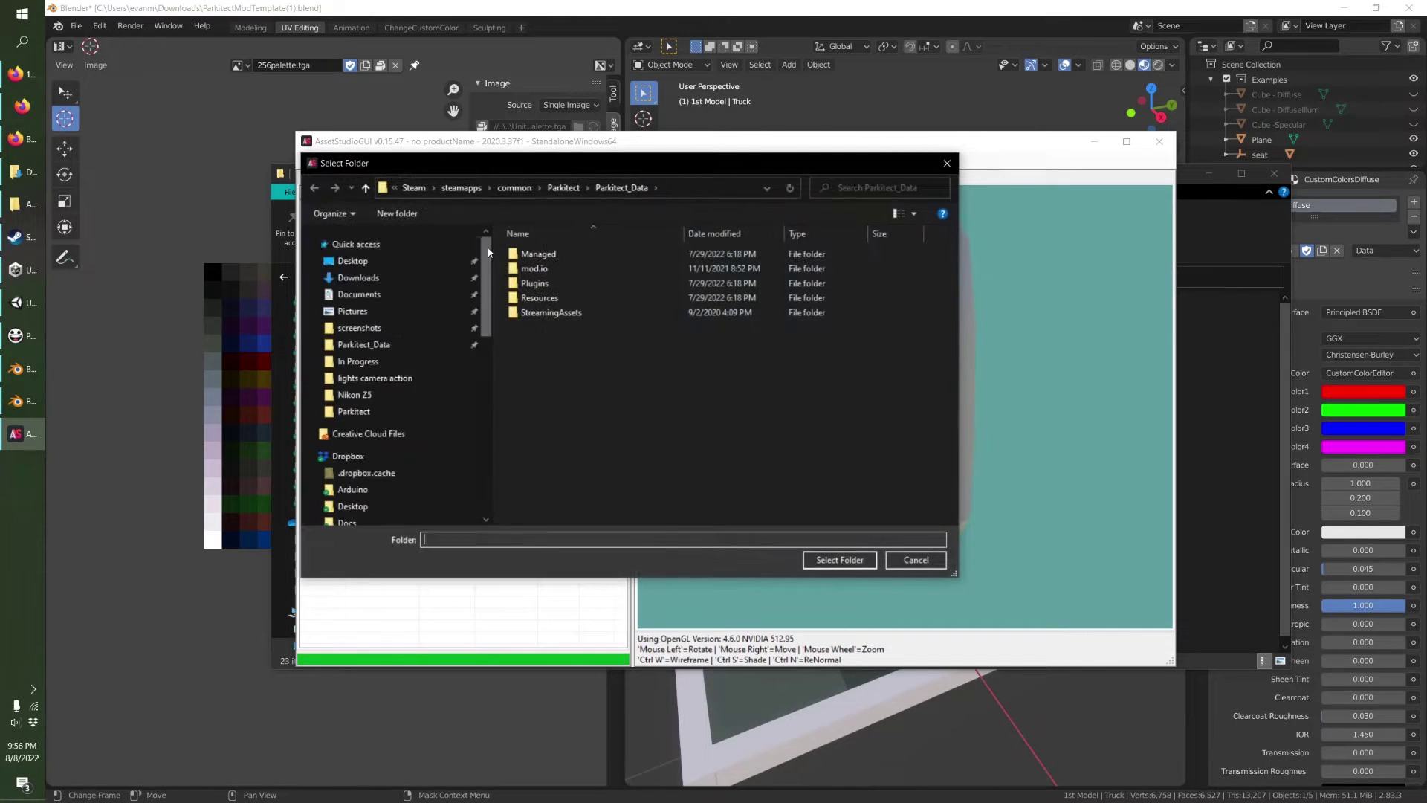
pyautogui.click(366, 364)
pyautogui.click(849, 557)
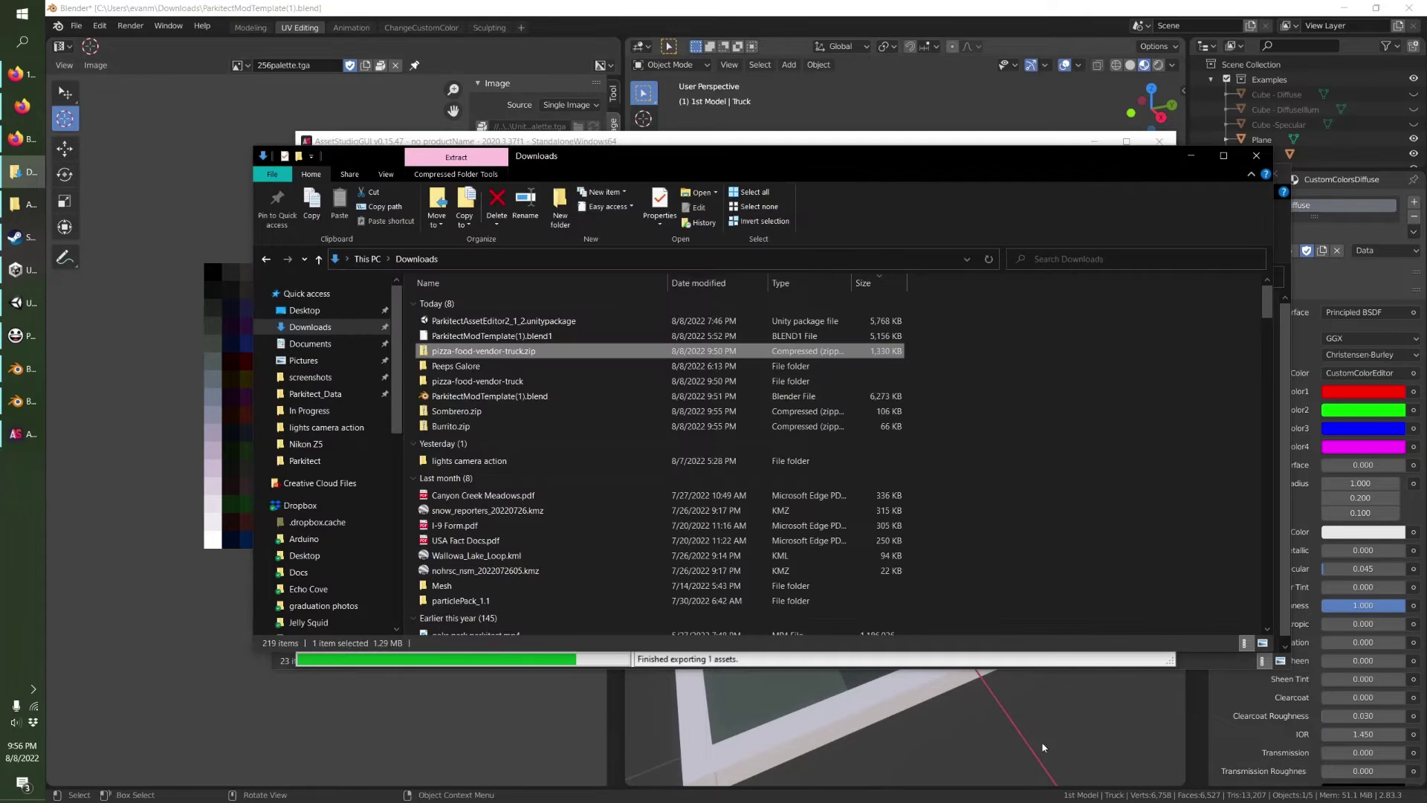
pyautogui.click(1042, 746)
pyautogui.click(75, 26)
pyautogui.moveTo(118, 229)
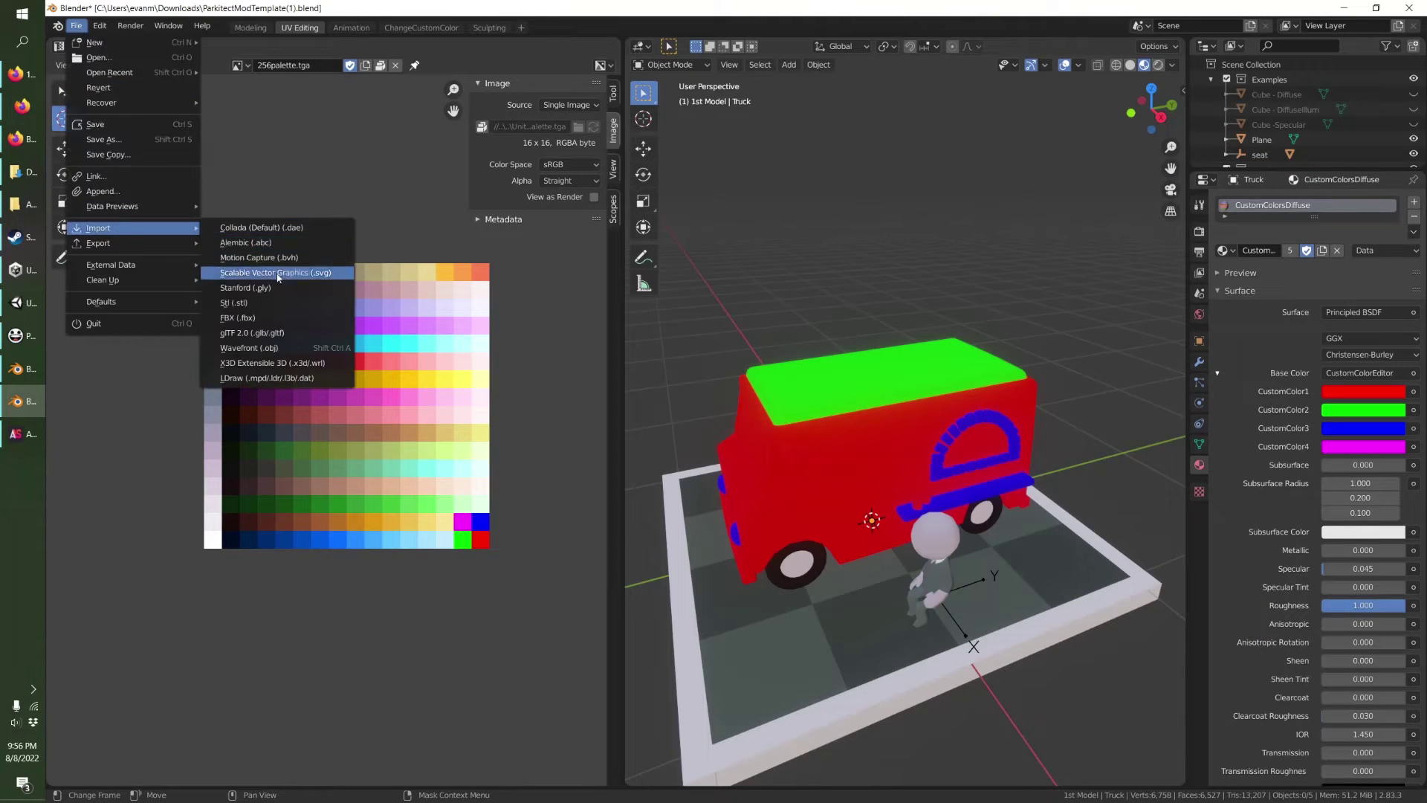
pyautogui.click(241, 318)
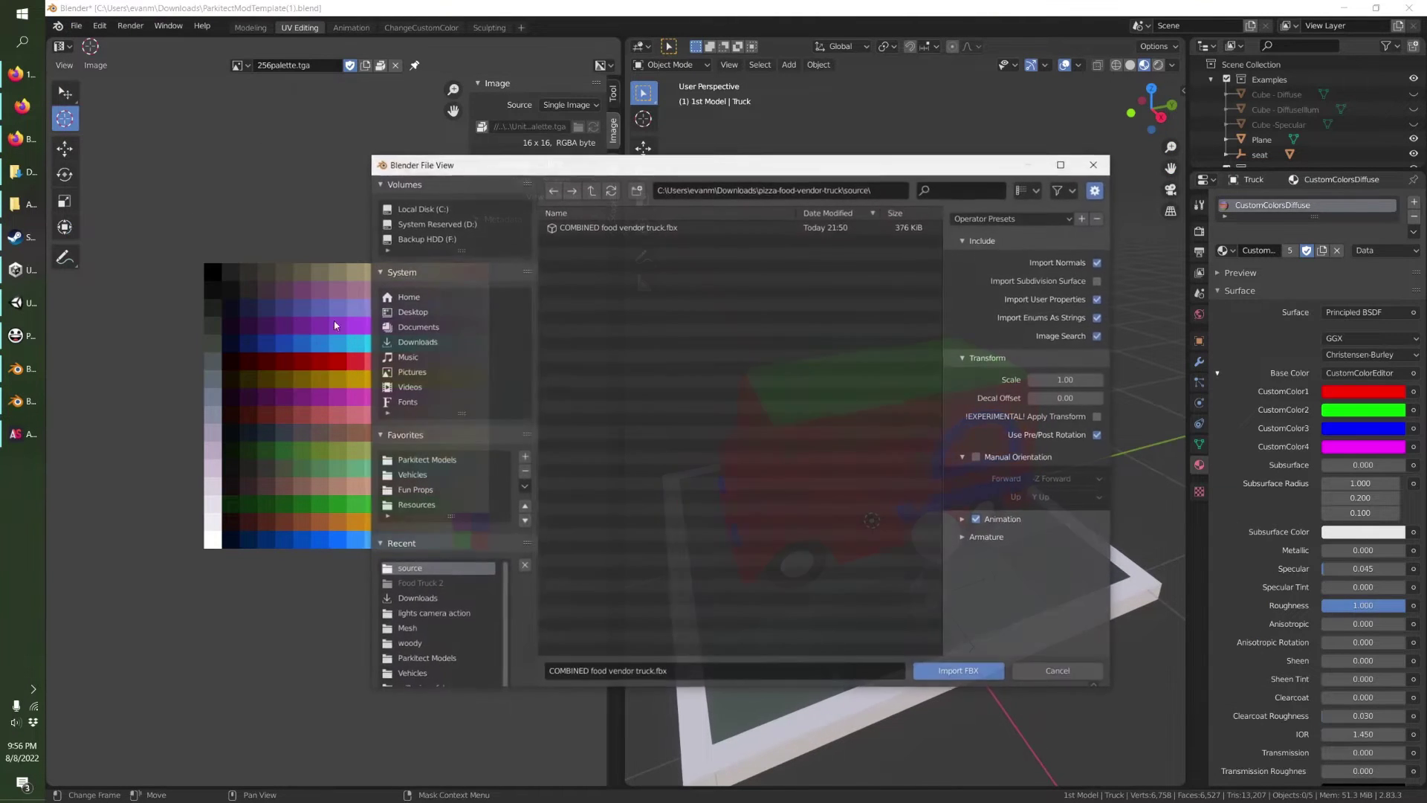
pyautogui.click(591, 190)
pyautogui.press('Escape')
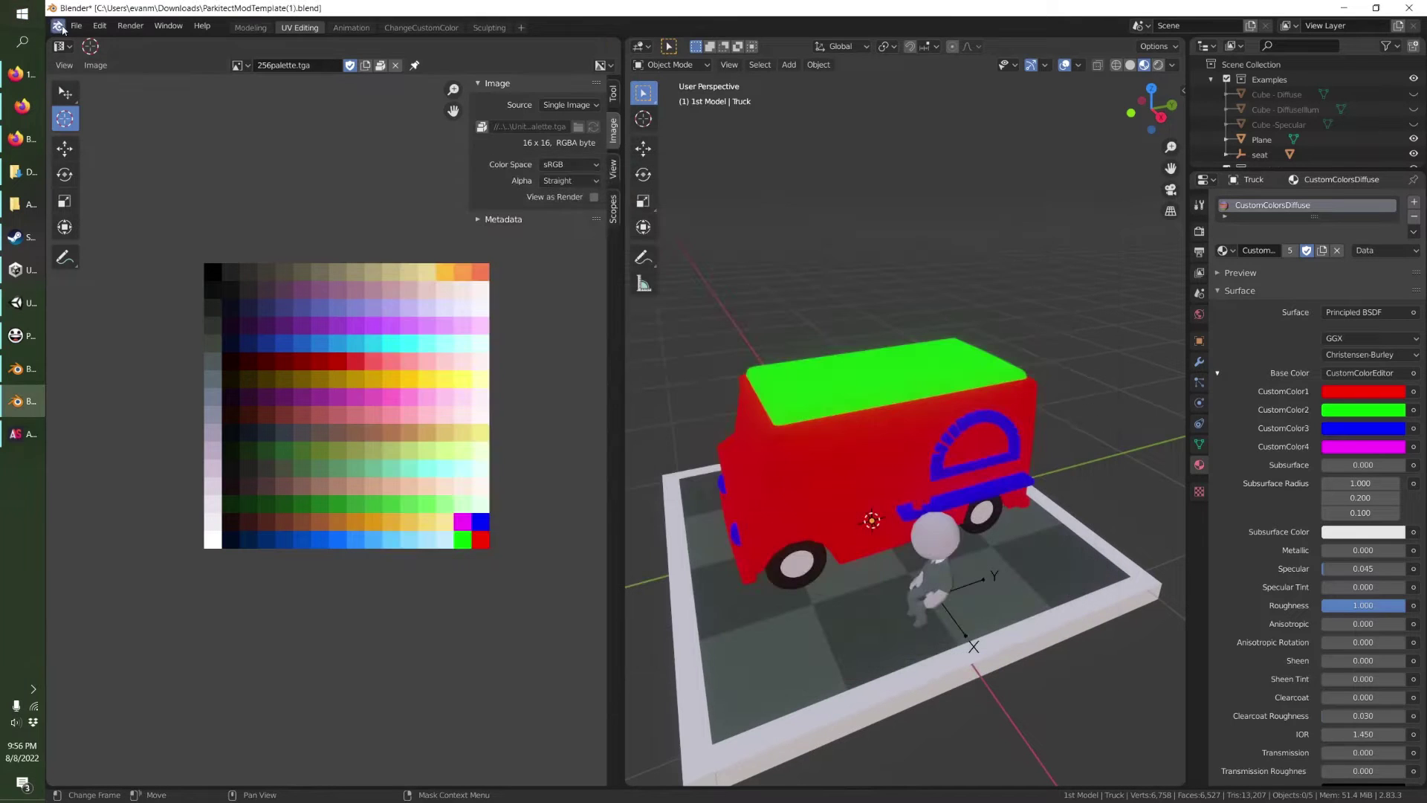
# Create a new folder named "burrito truck" in the Downloads folder.
pyautogui.click(22, 172)
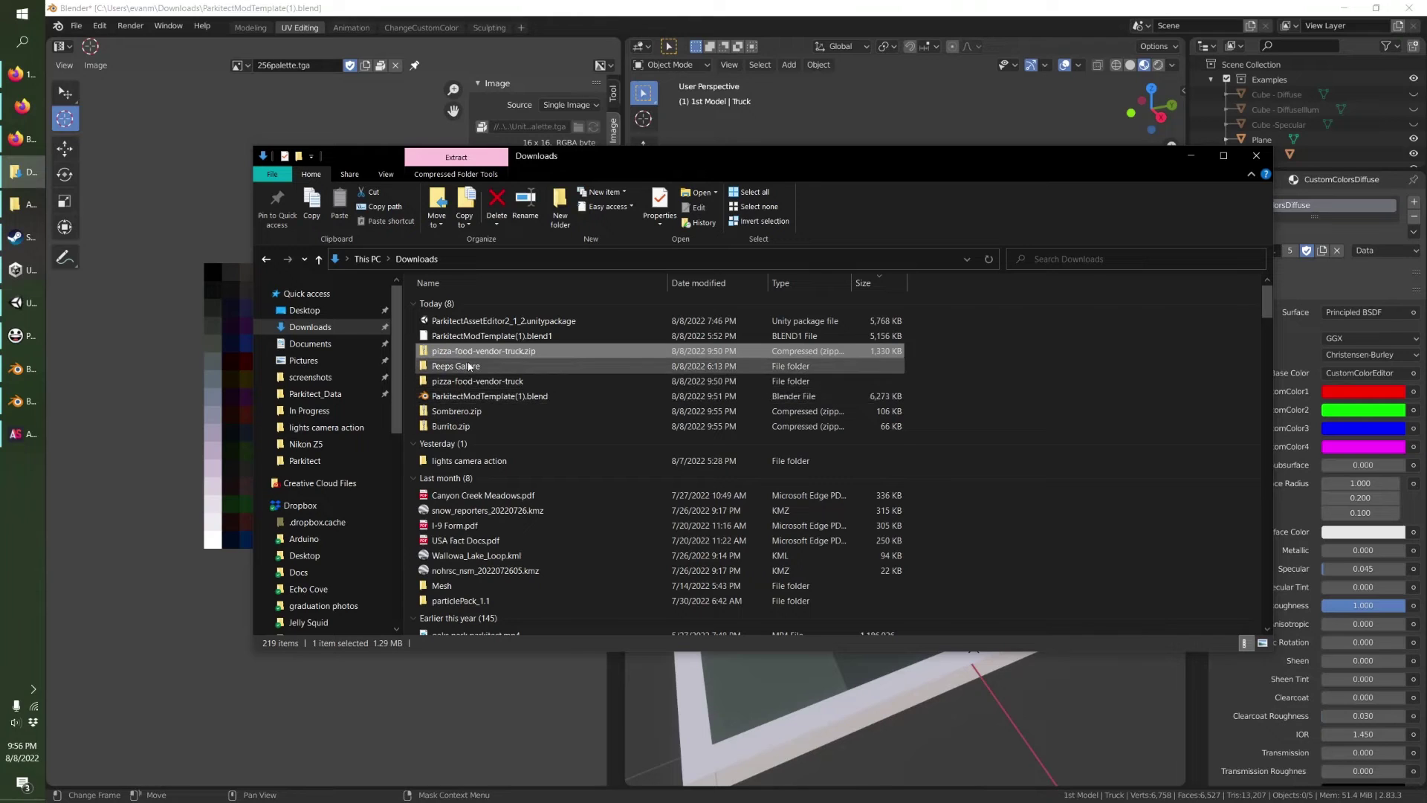
pyautogui.click(1054, 258)
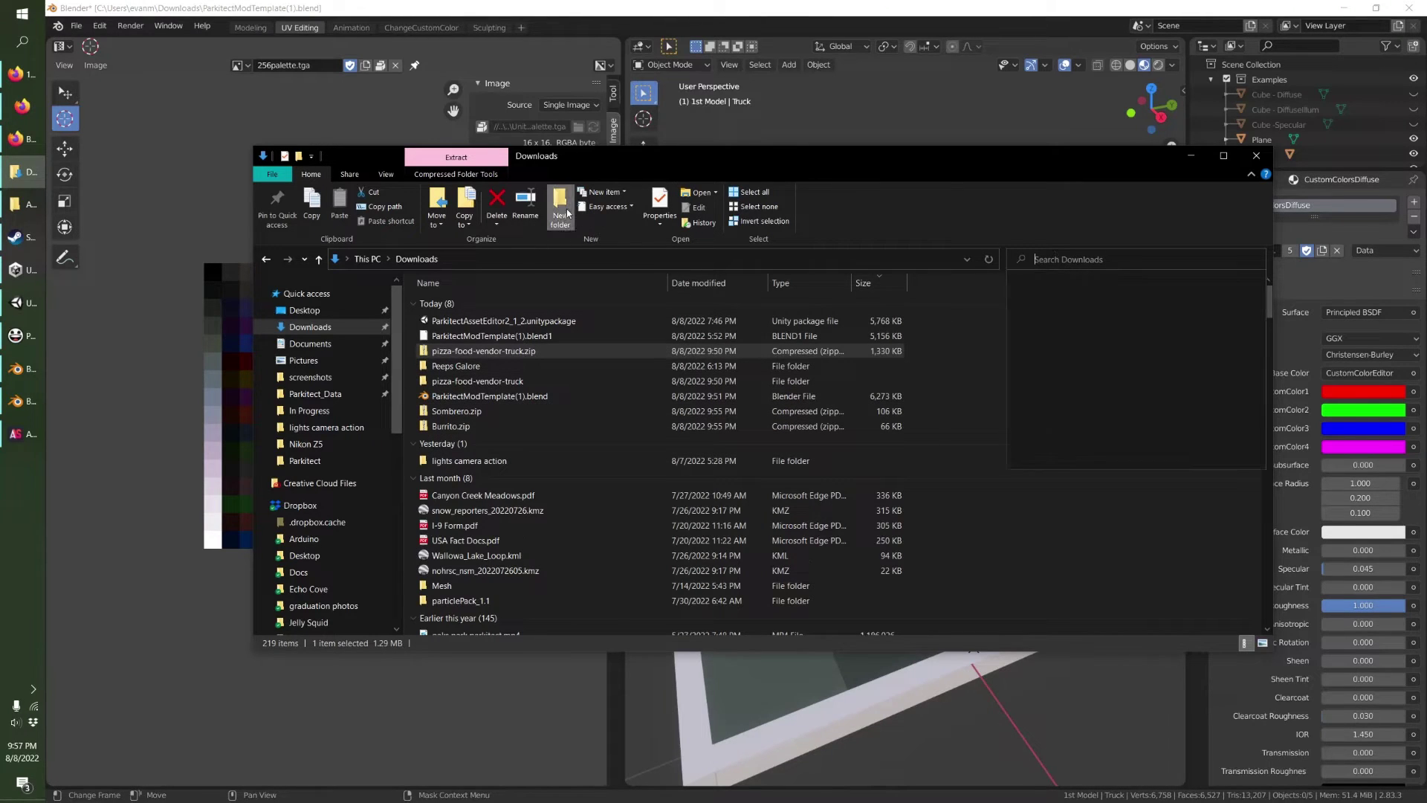
pyautogui.click(561, 208)
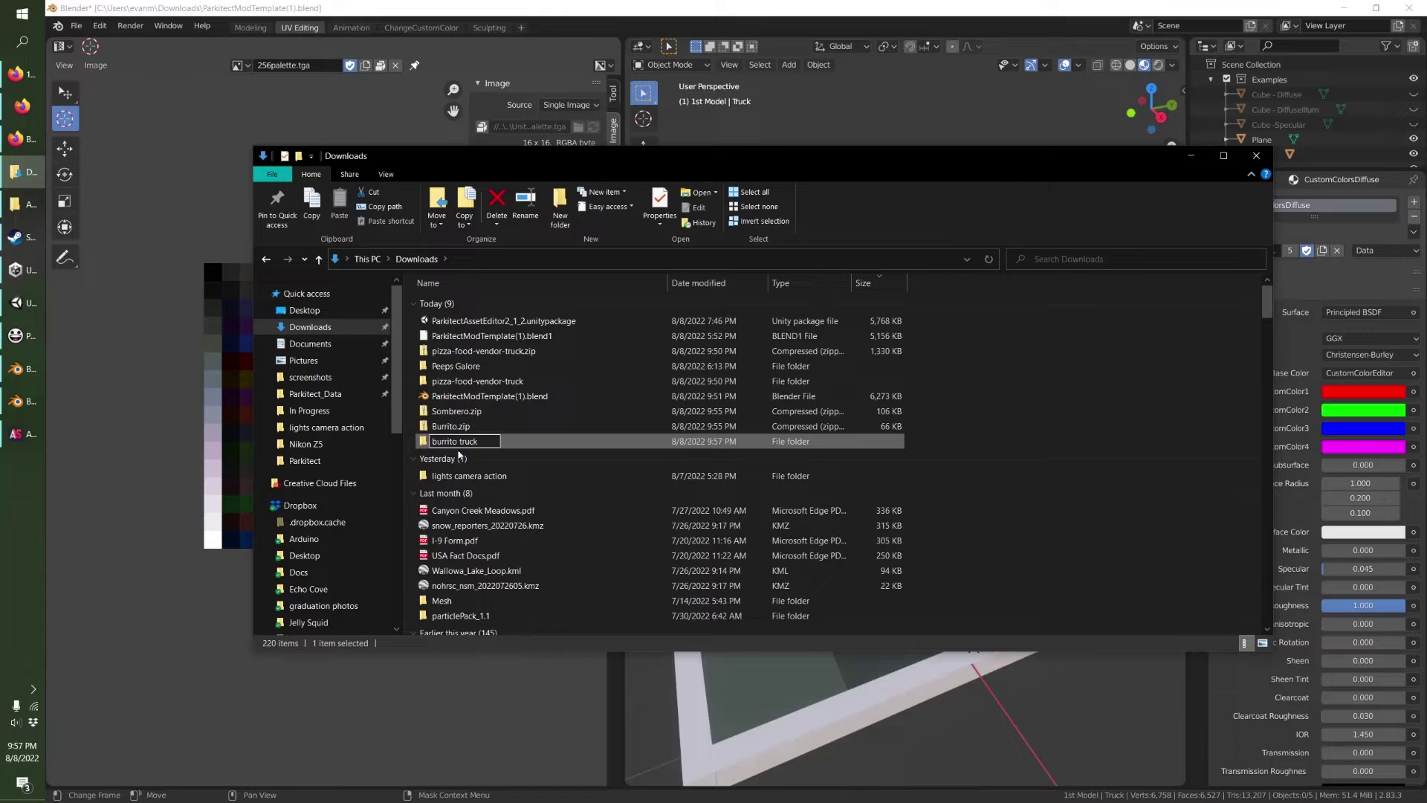
pyautogui.press('Return')
# Export the selected cactus_saguero_02 mesh from AssetStudio into the burrito truck folder and open the exported Mesh folder.
pyautogui.click(14, 434)
pyautogui.click(422, 161)
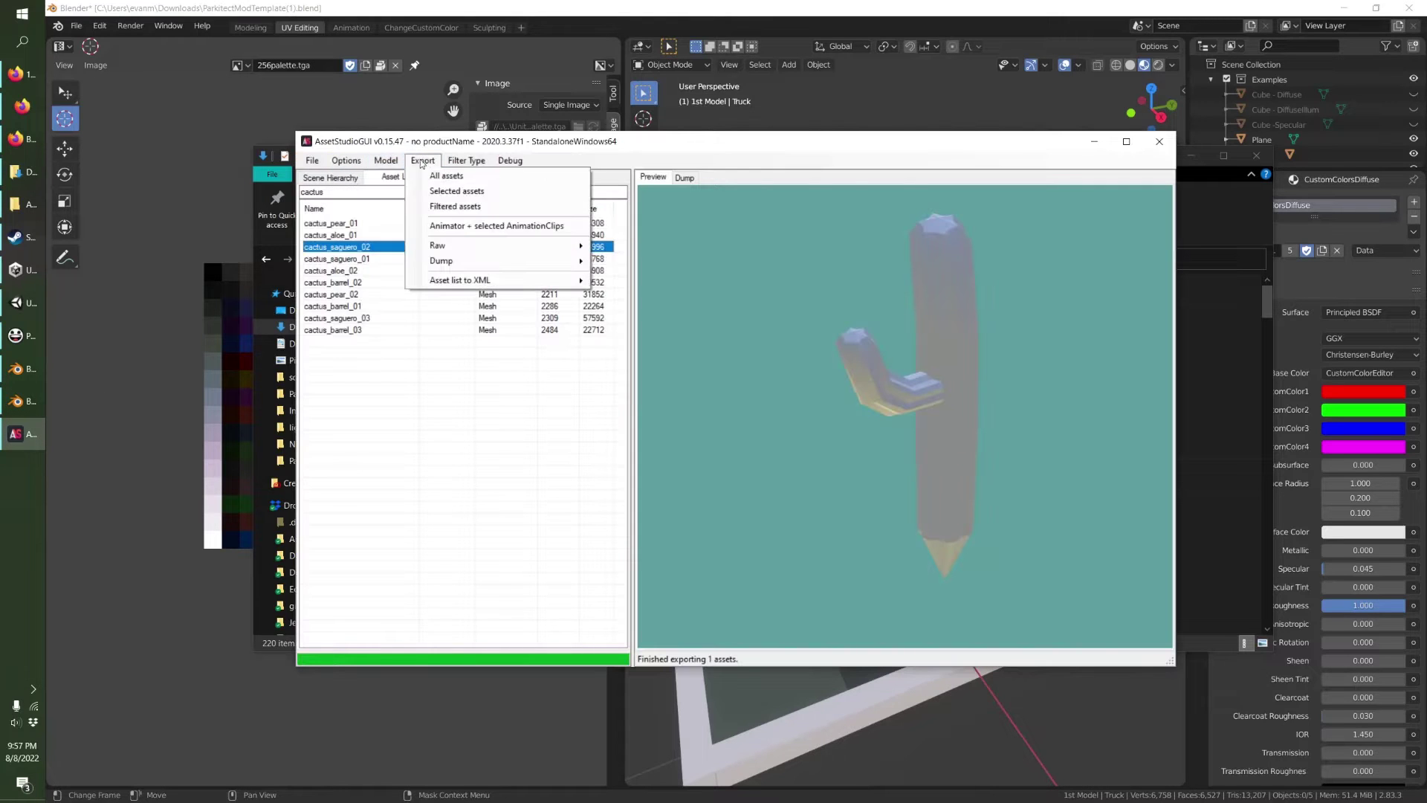
pyautogui.click(442, 190)
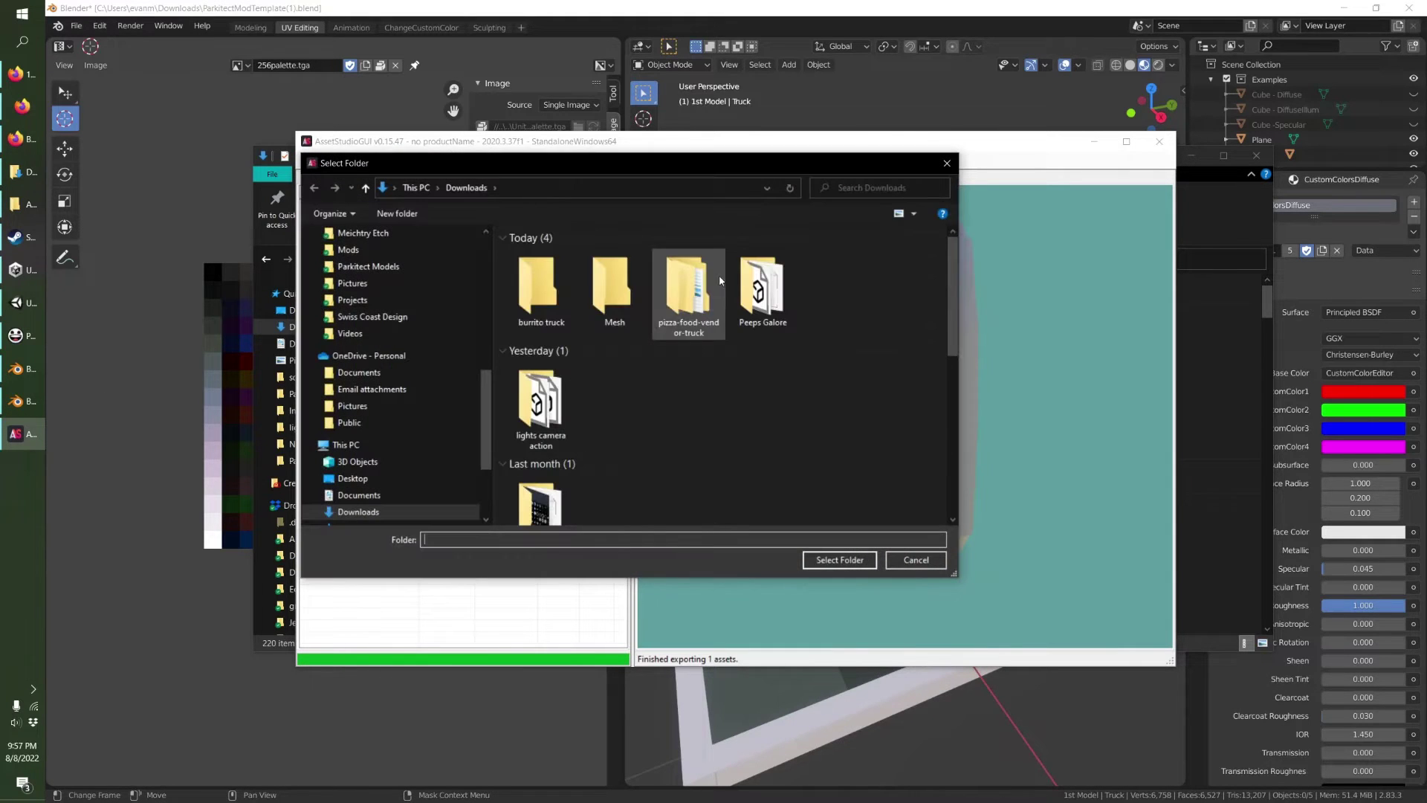
pyautogui.doubleClick(626, 282)
pyautogui.click(839, 560)
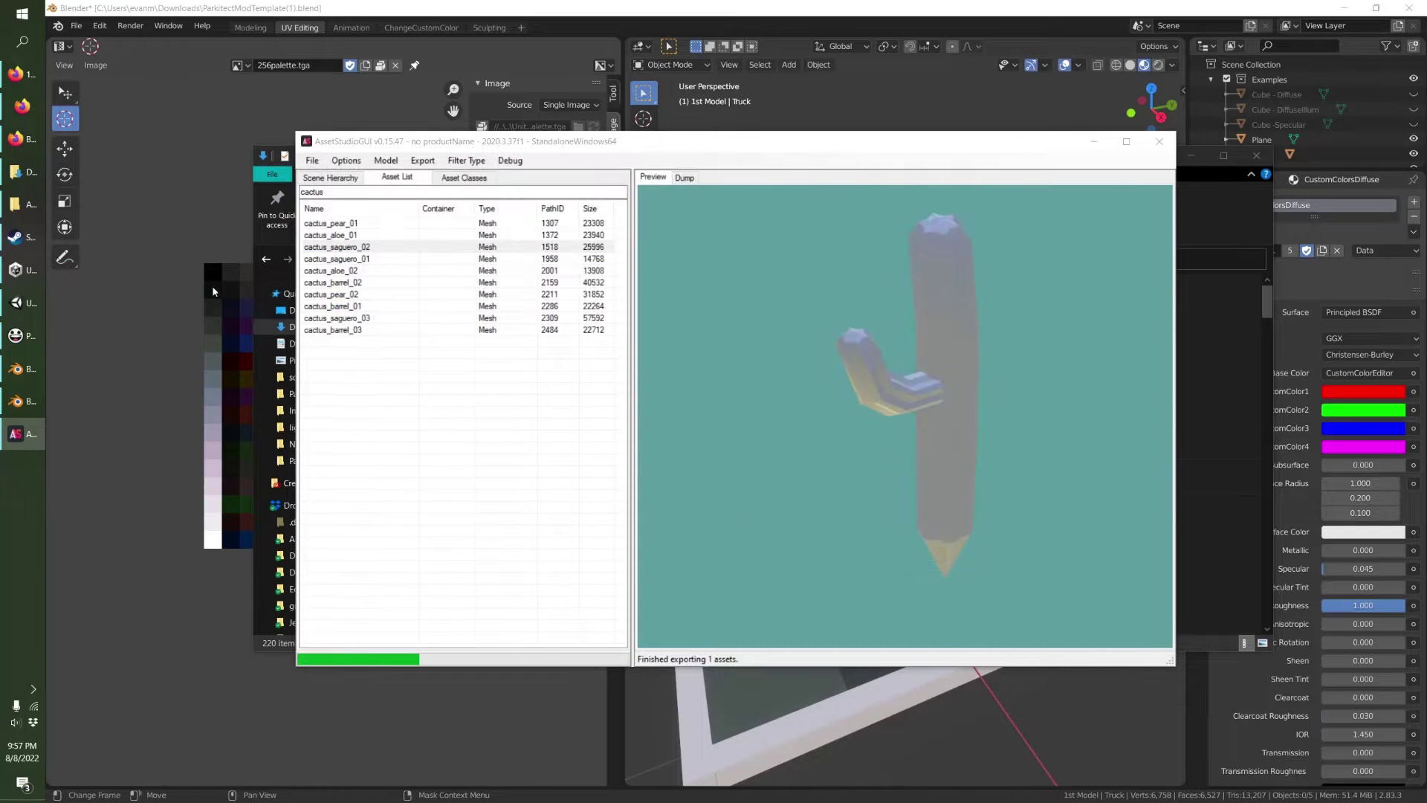
pyautogui.doubleClick(526, 342)
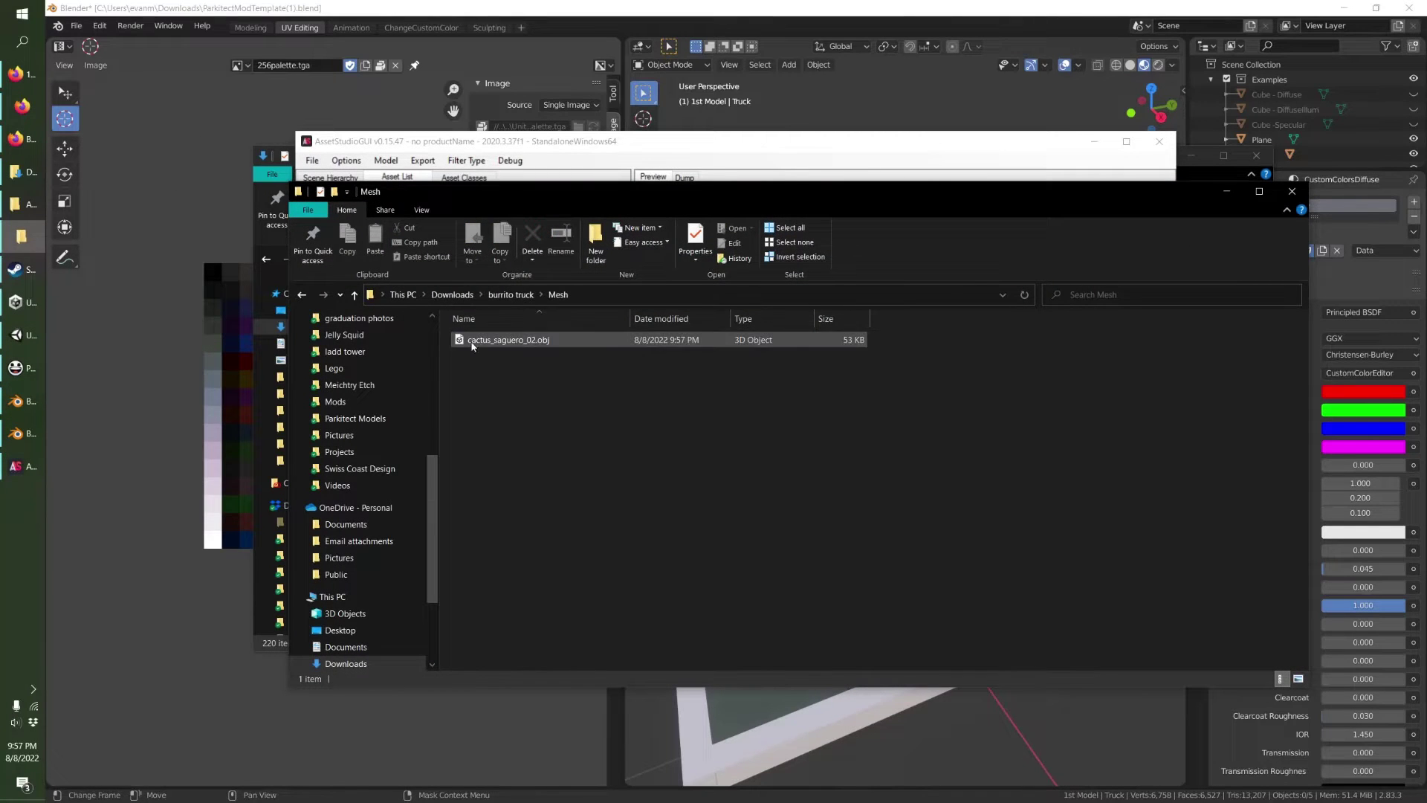
# Import cactus_saguero_02.obj from the burrito truck's Mesh folder into Blender and move the cactus onto the front of the truck's roof.
pyautogui.click(1029, 768)
pyautogui.click(76, 26)
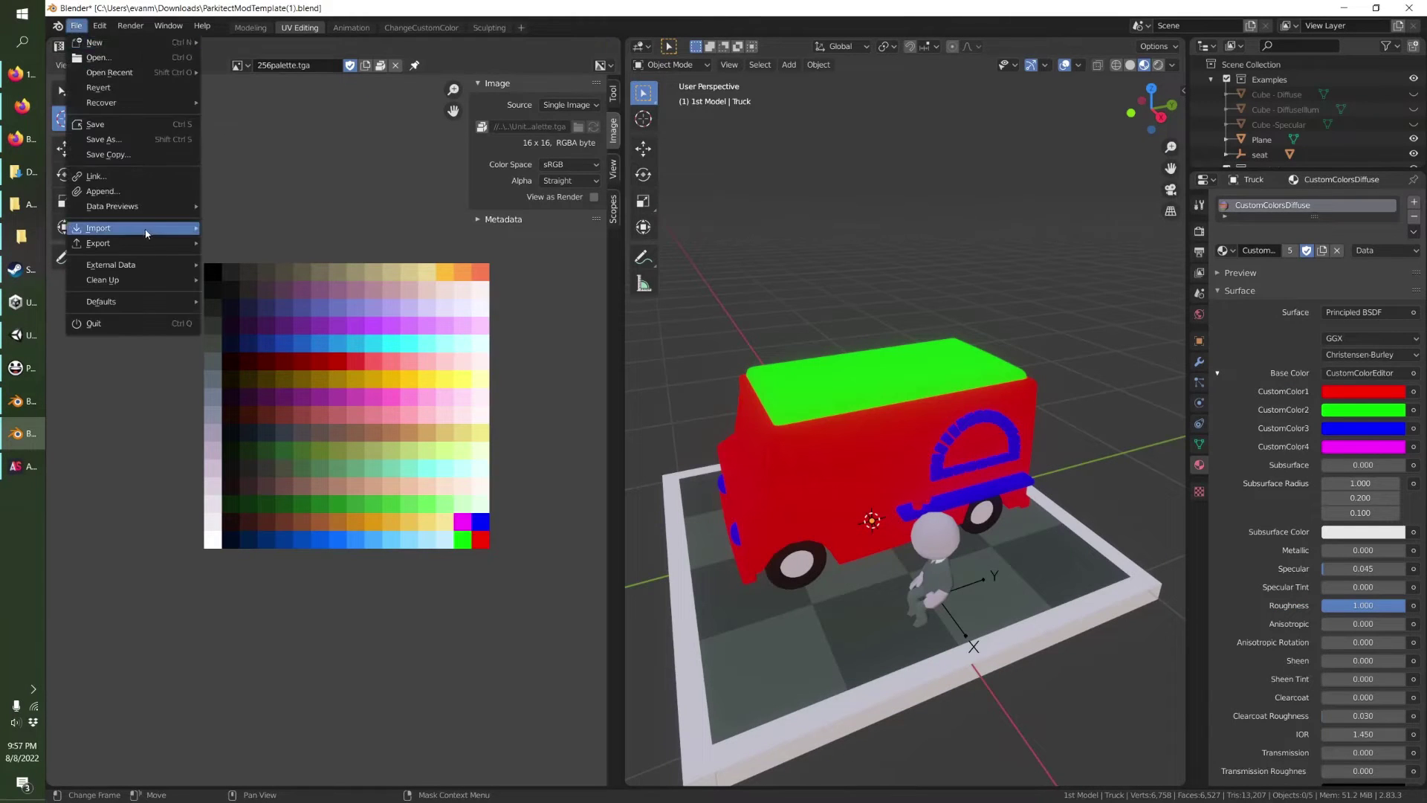
pyautogui.moveTo(141, 230)
pyautogui.click(265, 346)
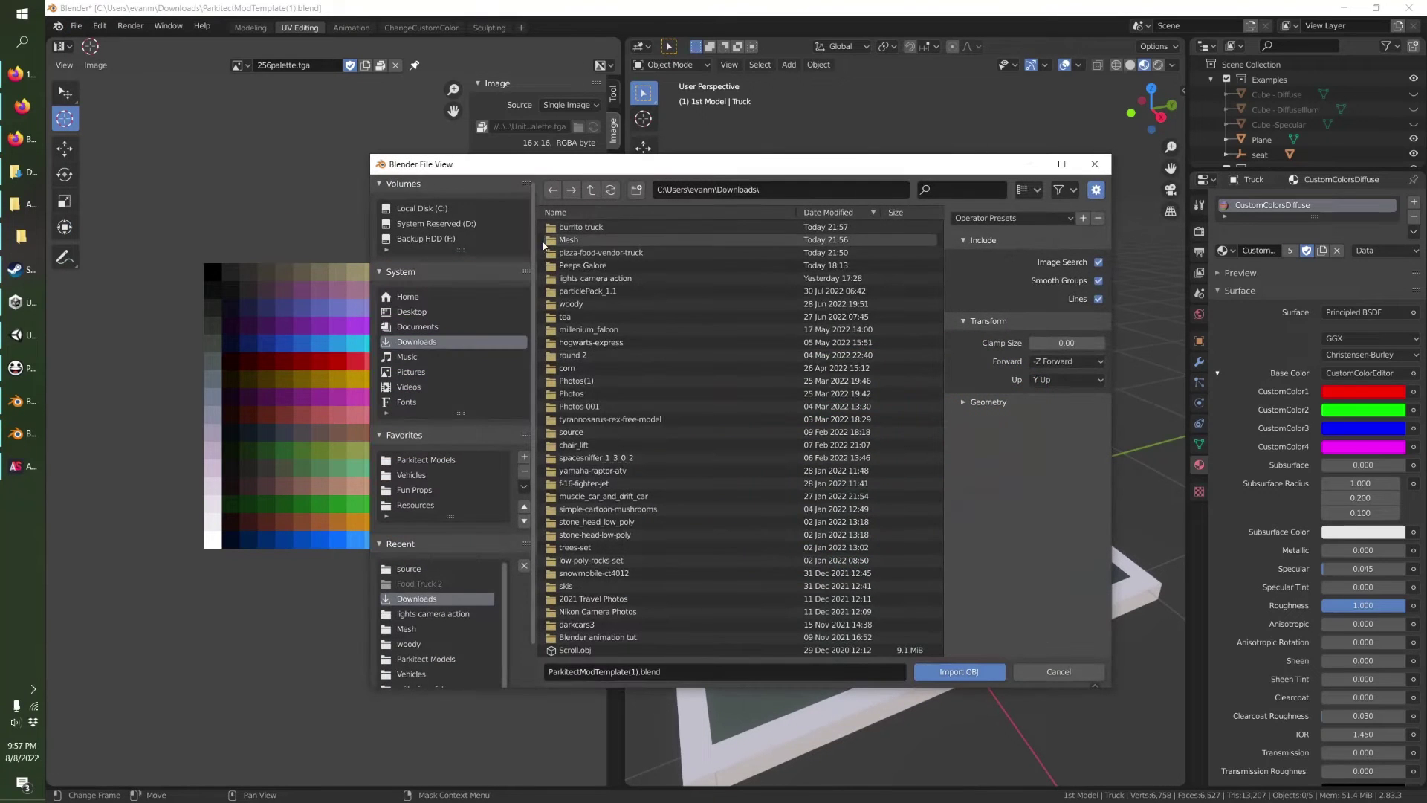
pyautogui.doubleClick(578, 229)
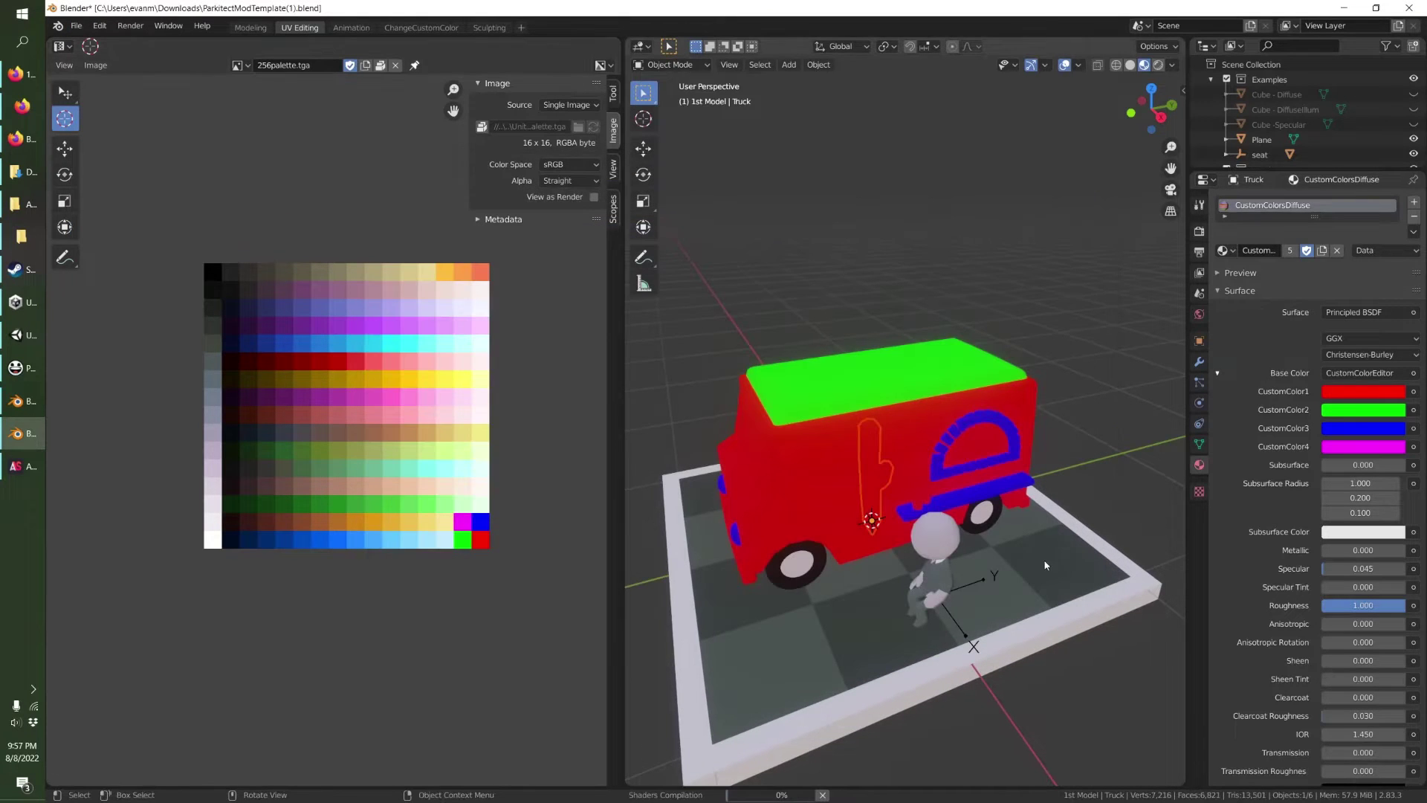
pyautogui.click(644, 149)
pyautogui.moveTo(878, 486); pyautogui.dragTo(853, 374)
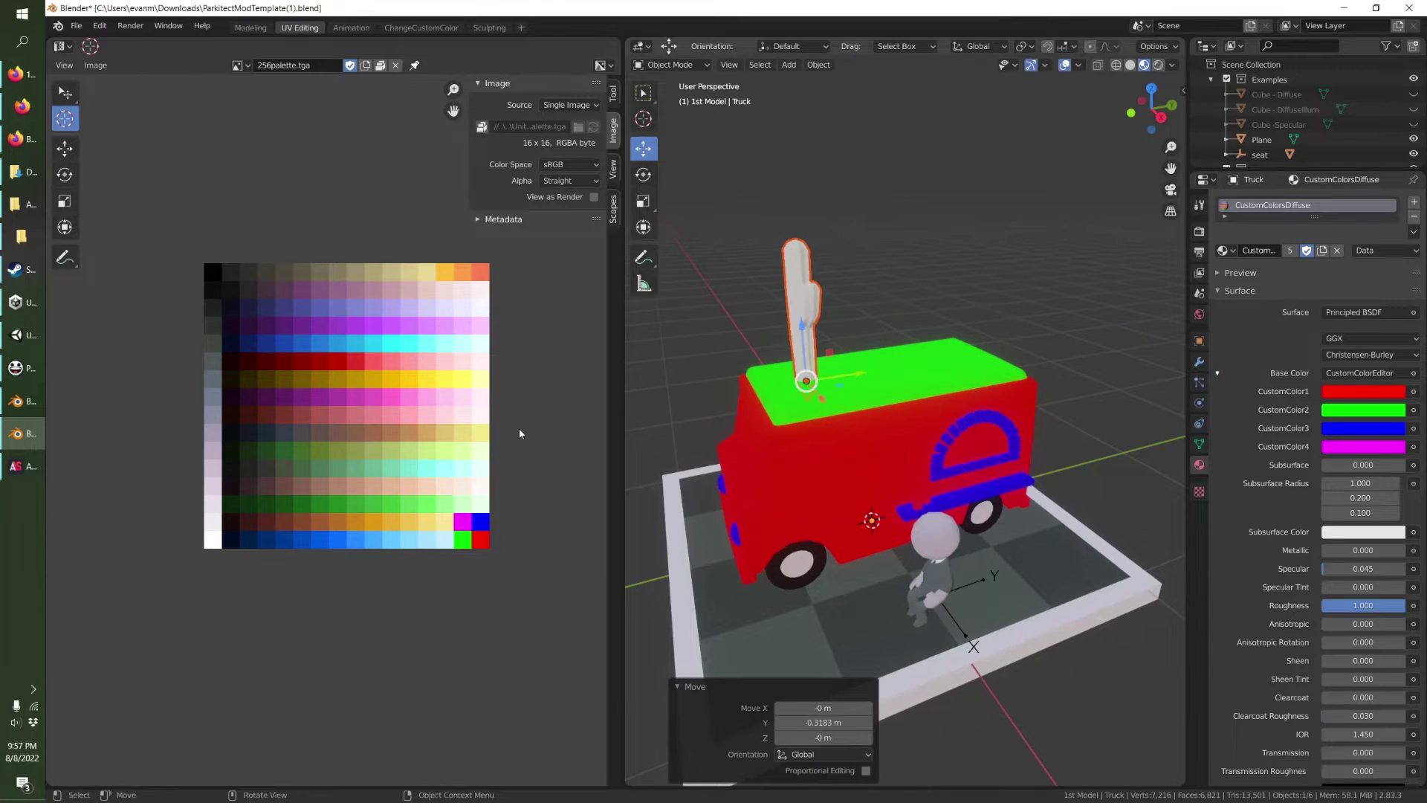
# Snap the cactus's UVs to the 2D cursor on the magenta swatch of the 256palette image.
pyautogui.press('Tab')
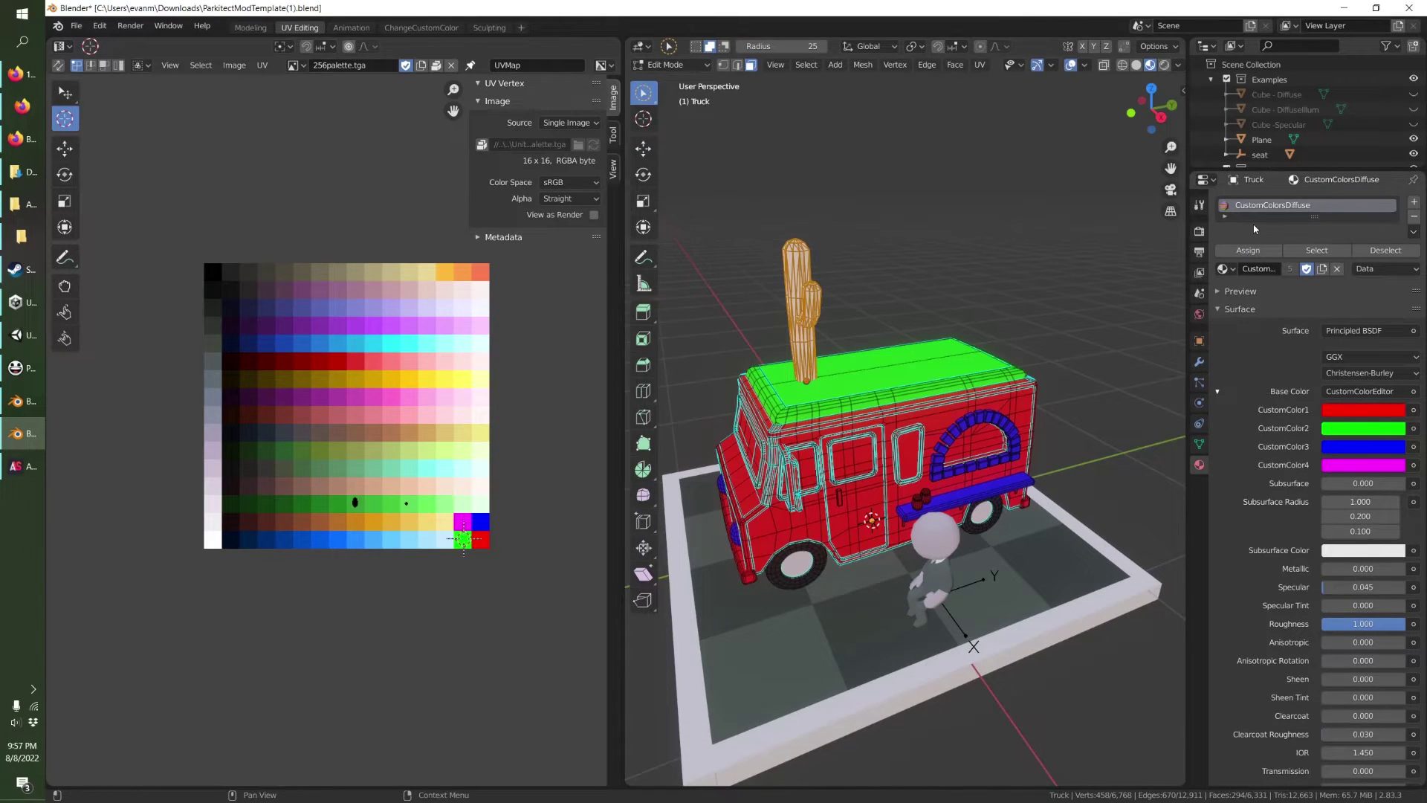
pyautogui.rightClick(462, 546)
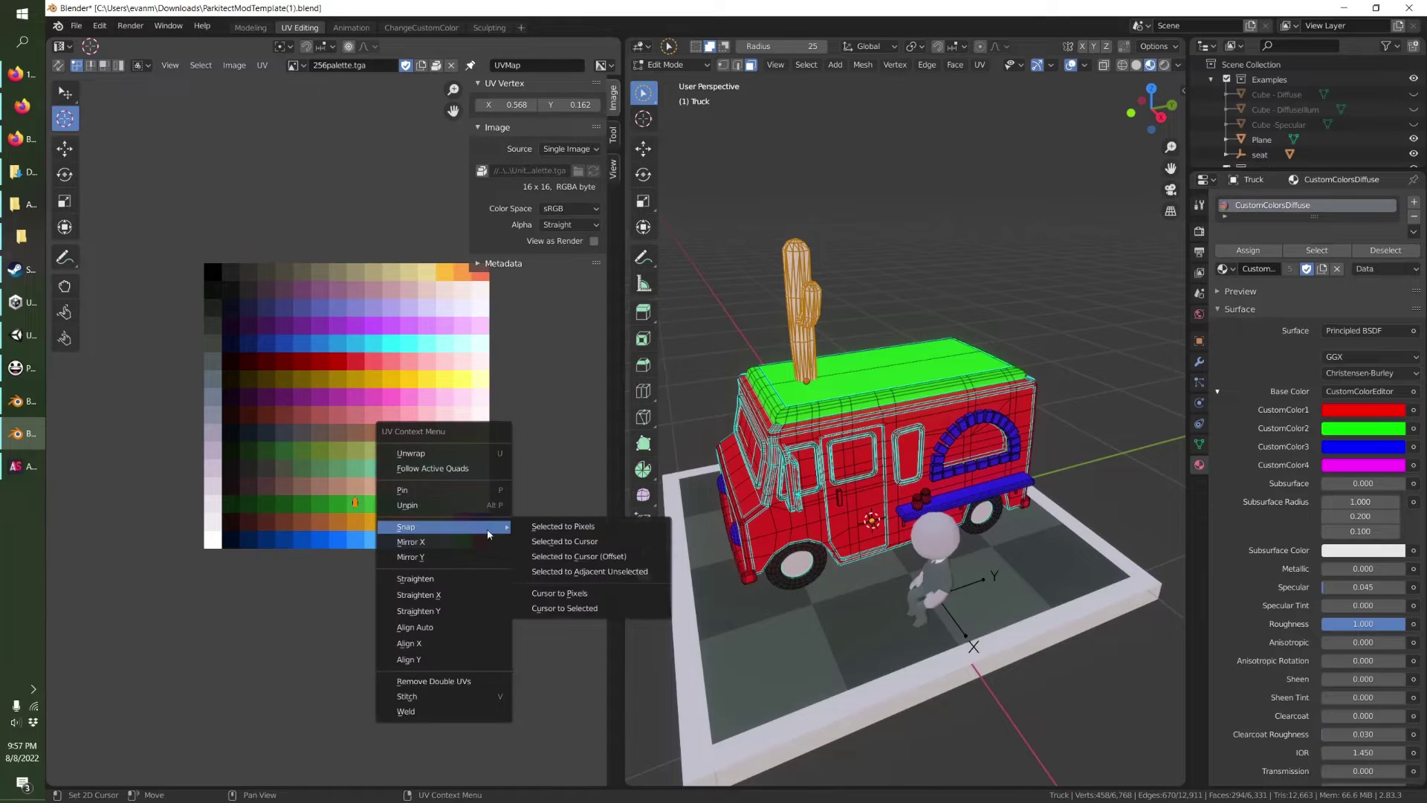
pyautogui.press('Tab')
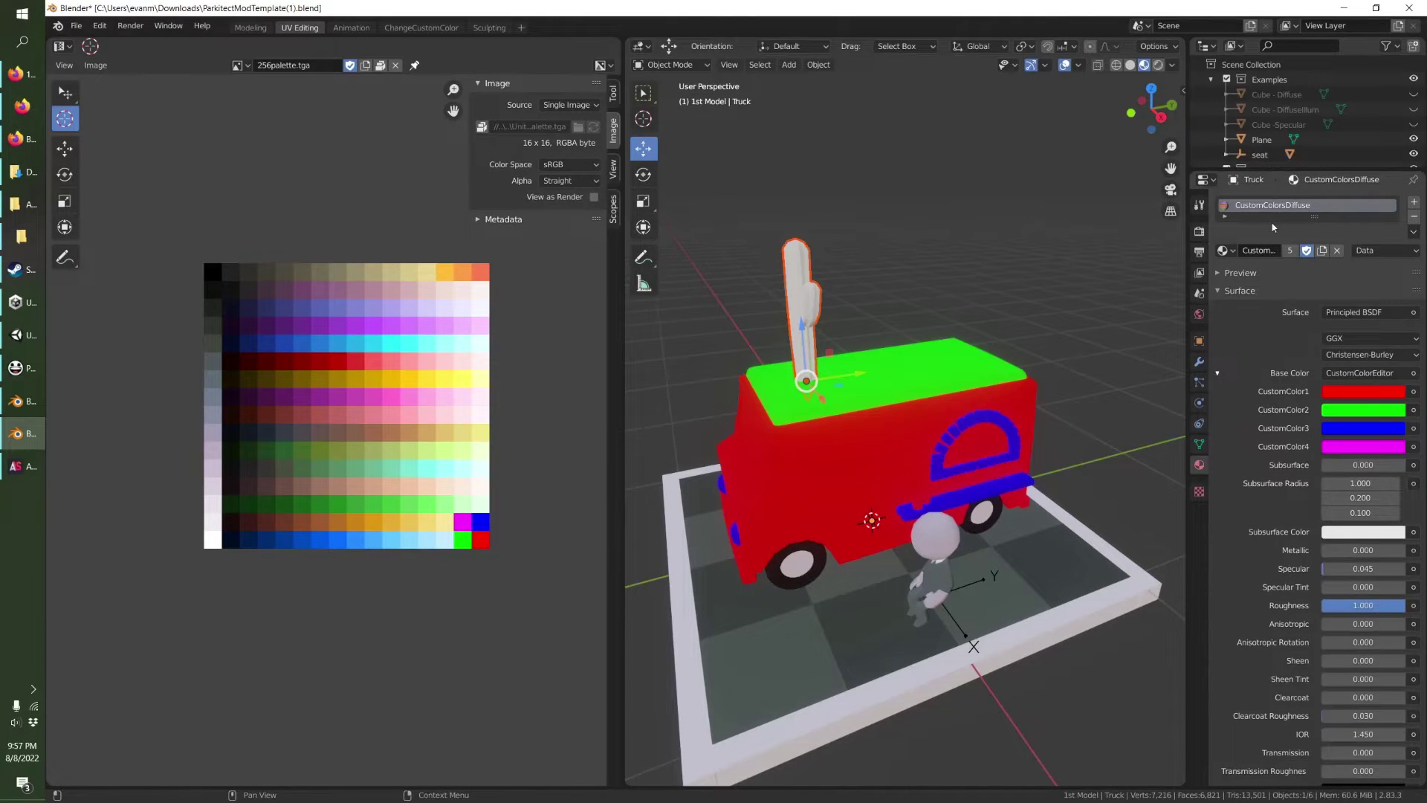
# Assign the CustomColorsDiffuse material to cactus_saguero_02 and open its mesh in Edit Mode.
pyautogui.scroll(-3, 1278, 119)
pyautogui.click(1279, 139)
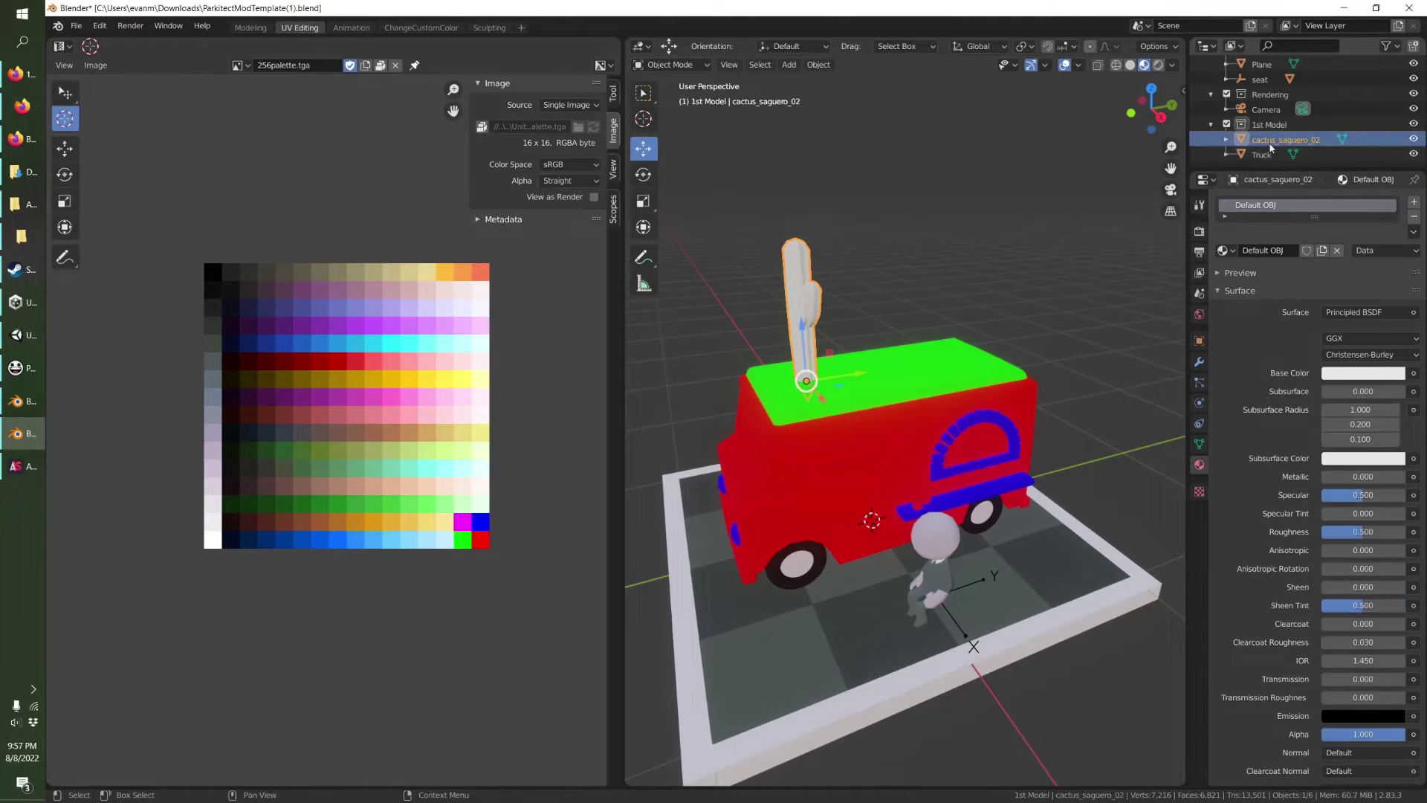
pyautogui.click(1223, 251)
pyautogui.click(1107, 316)
pyautogui.moveTo(847, 304); pyautogui.dragTo(916, 313, button='middle')
pyautogui.press('Tab')
# Try to select the cactus's whole side arm by extending a face selection to linked geometry.
pyautogui.scroll(4, 835, 252)
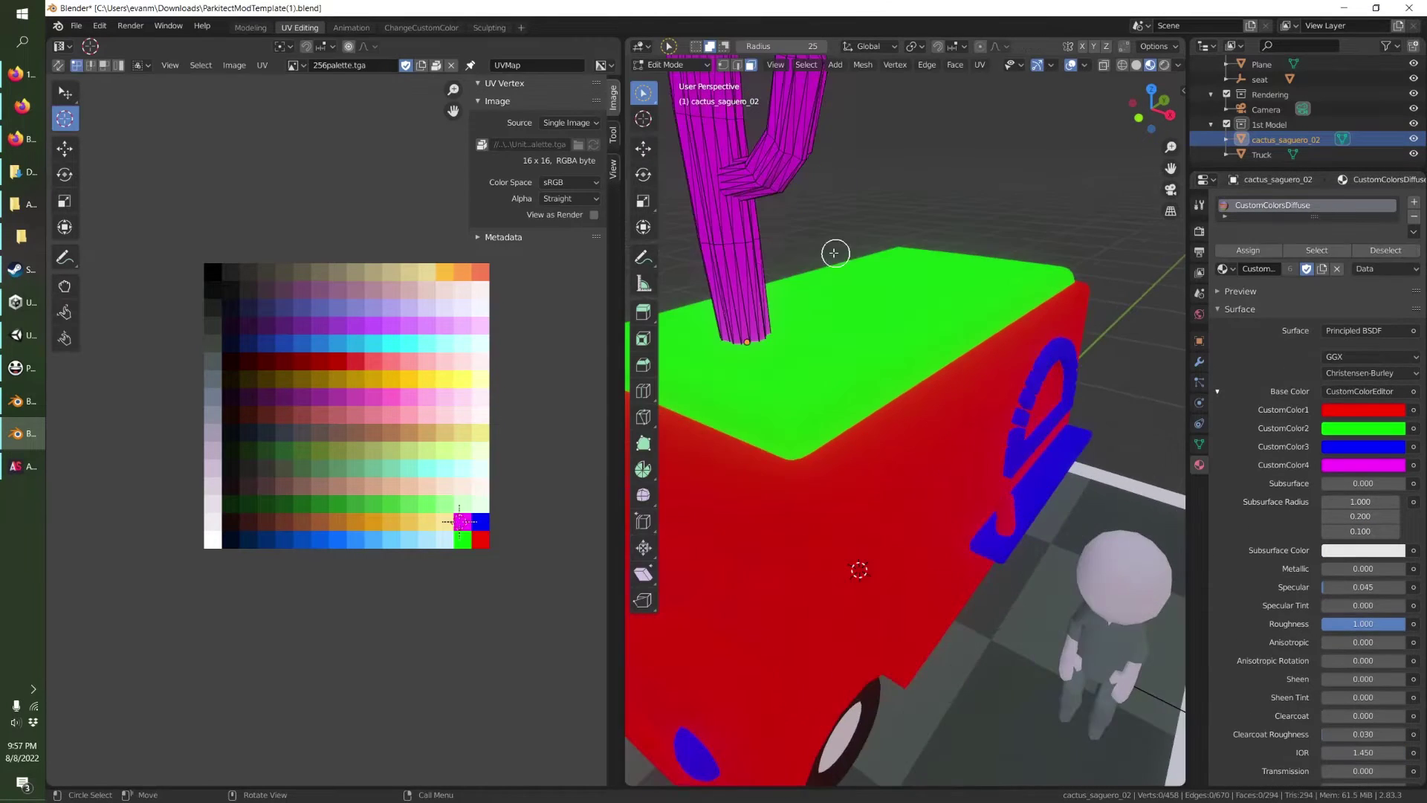
pyautogui.keyDown('shift'); pyautogui.moveTo(764, 245); pyautogui.dragTo(813, 379, button='middle'); pyautogui.keyUp('shift')
pyautogui.moveTo(880, 290); pyautogui.dragTo(862, 297)
pyautogui.hotkey('ctrl', 'l')
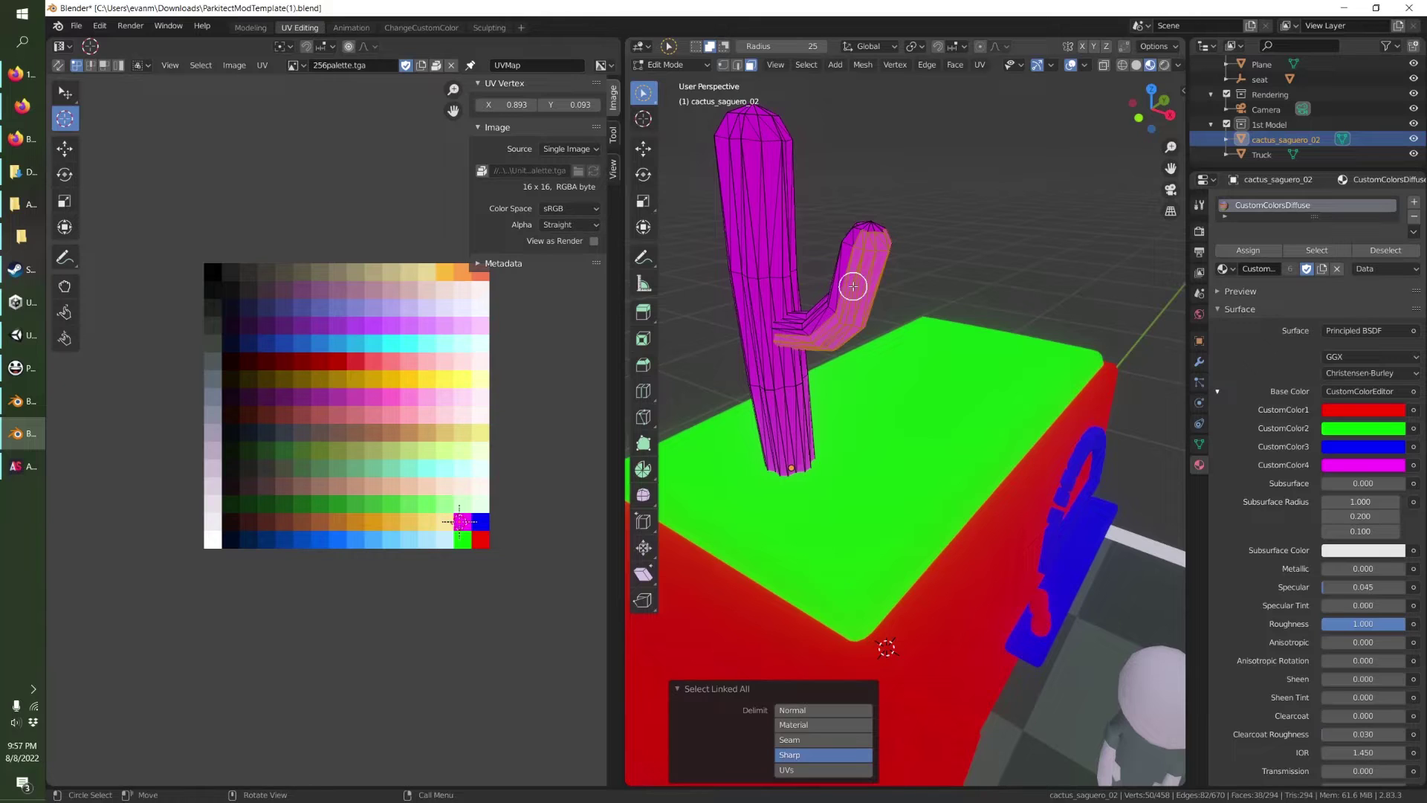
pyautogui.click(851, 258)
pyautogui.moveTo(854, 258); pyautogui.dragTo(918, 235, button='middle')
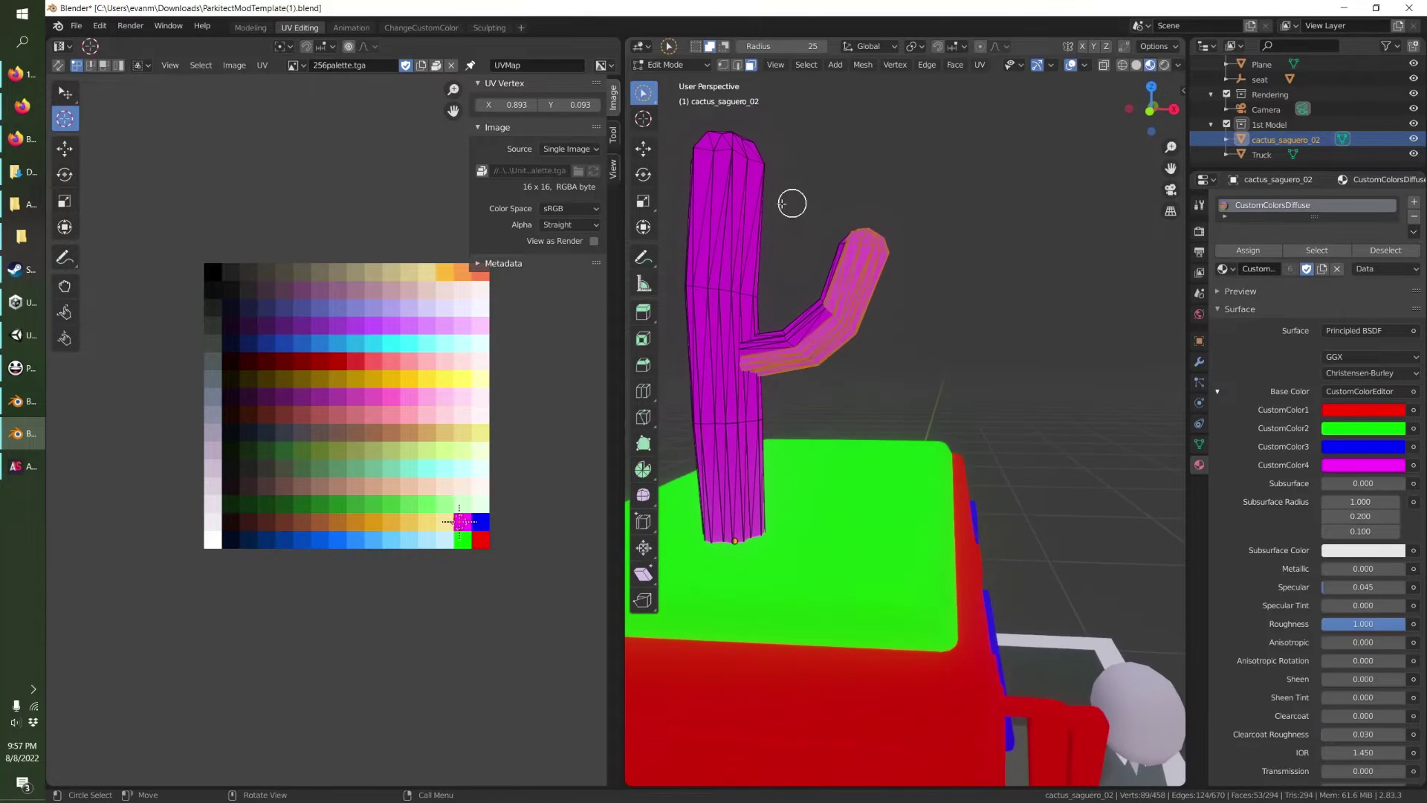
pyautogui.keyDown('shift'); pyautogui.moveTo(793, 203); pyautogui.dragTo(951, 275, button='middle'); pyautogui.keyUp('shift')
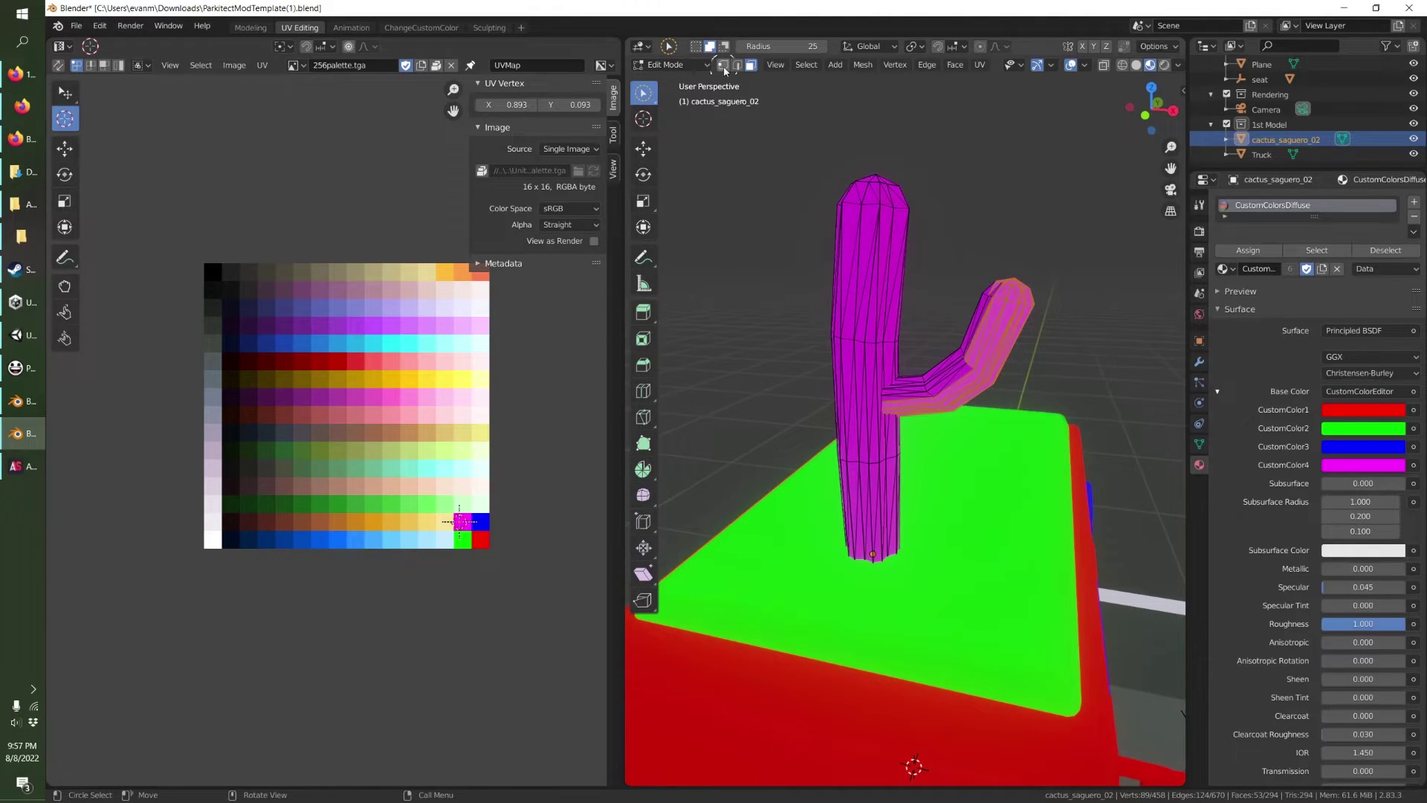
# Select all of the cactus's vertices in vertex select mode and merge them by distance.
pyautogui.click(723, 66)
pyautogui.press('a')
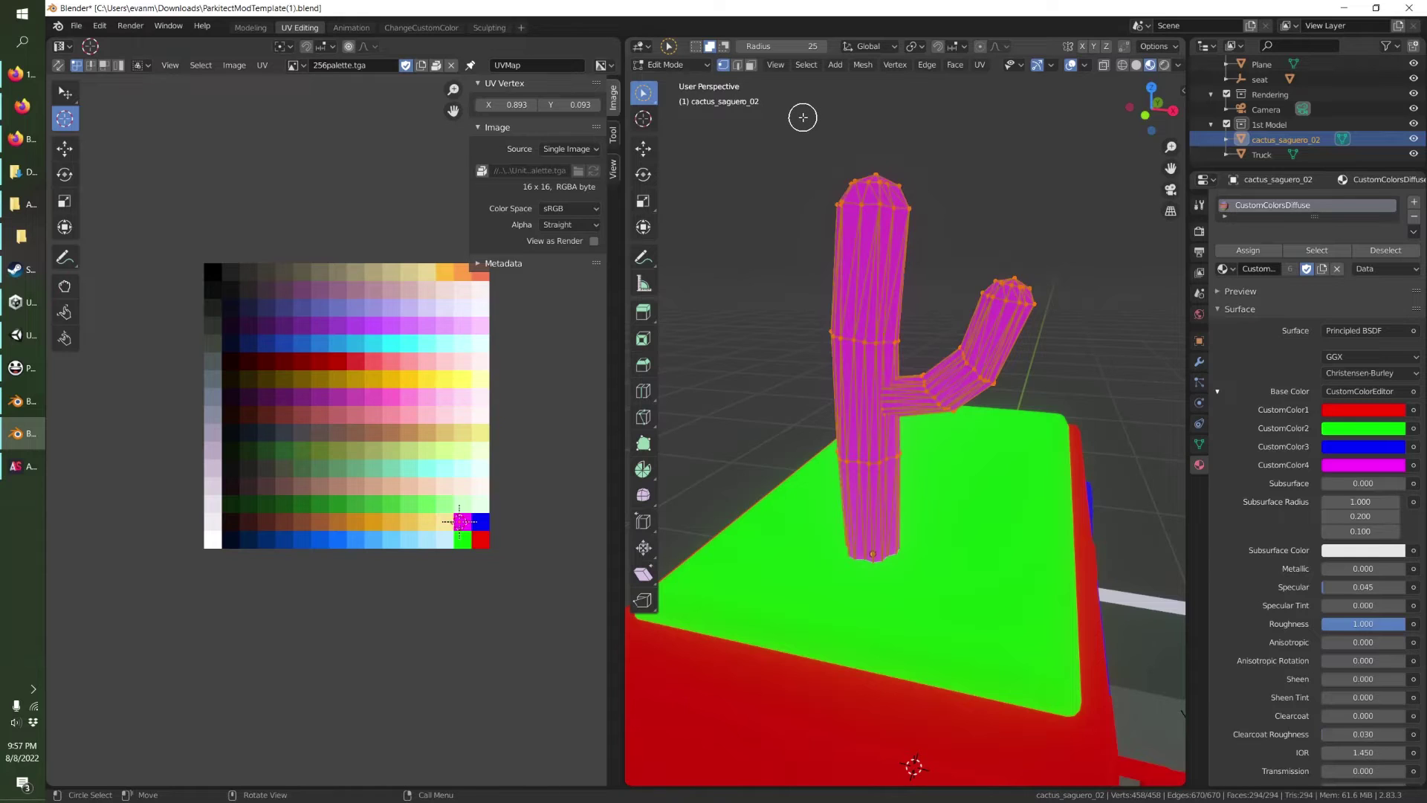
pyautogui.press('m')
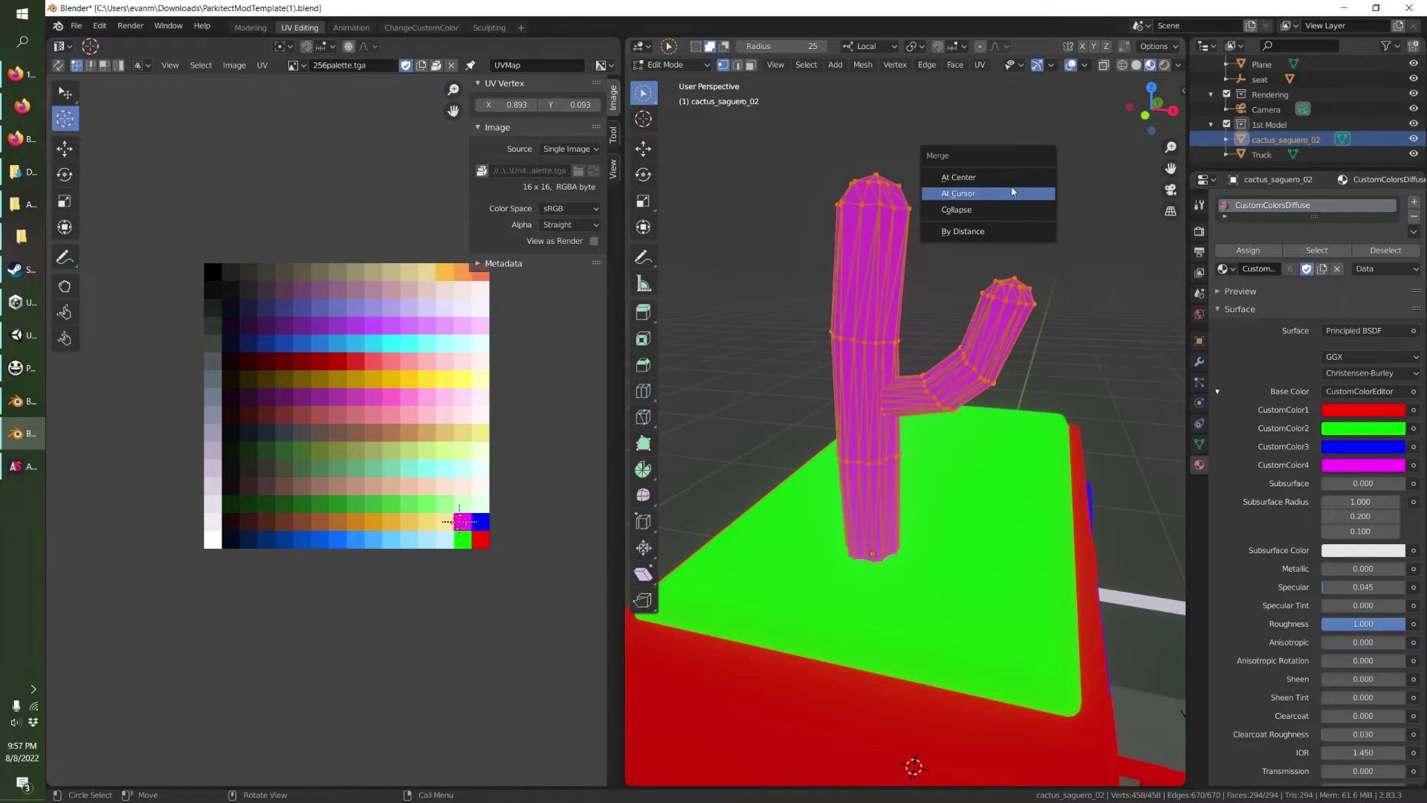
pyautogui.click(964, 231)
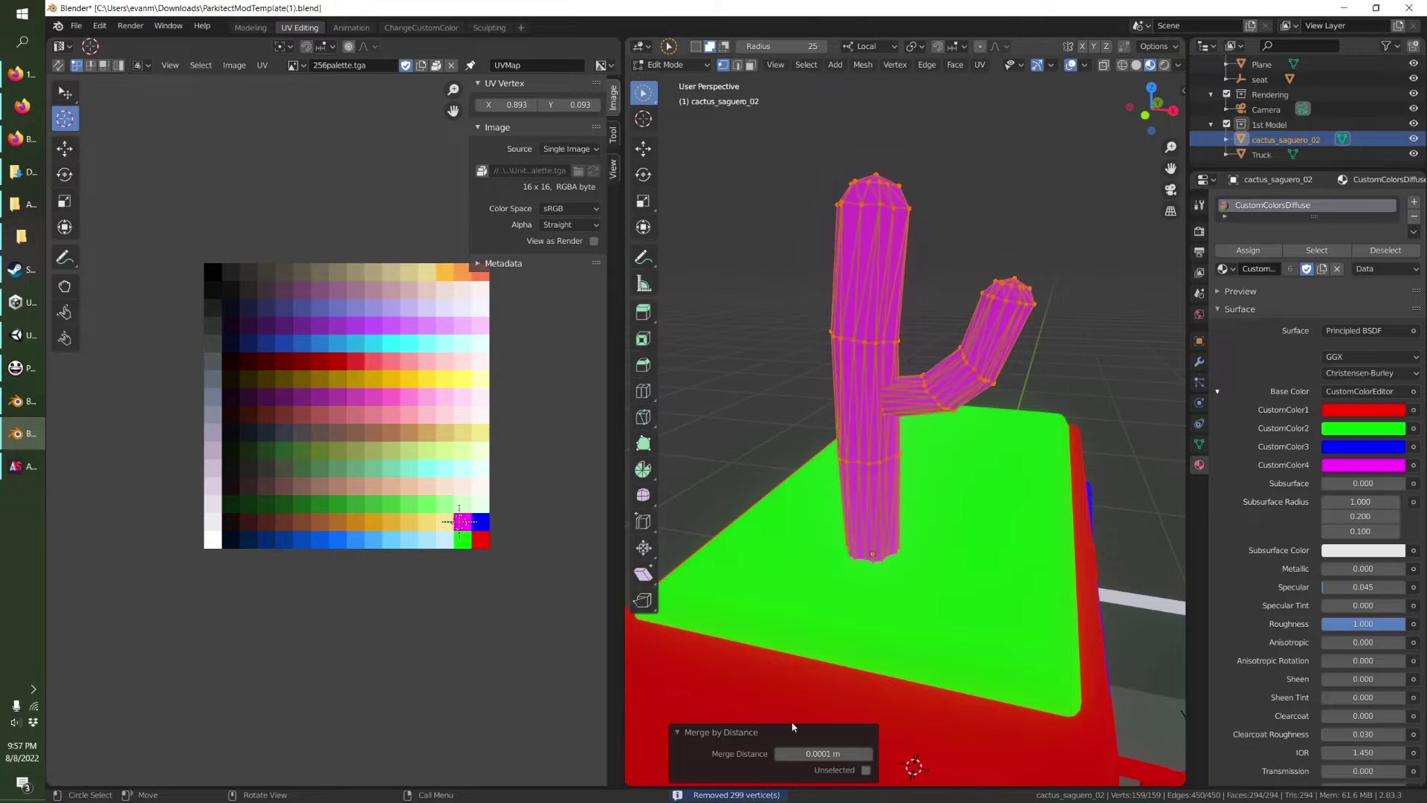
# Duplicate the cactus's linked side arm and move the copy about -0.179 m along the local X axis, across the trunk.
pyautogui.moveTo(939, 309); pyautogui.dragTo(899, 325, button='middle')
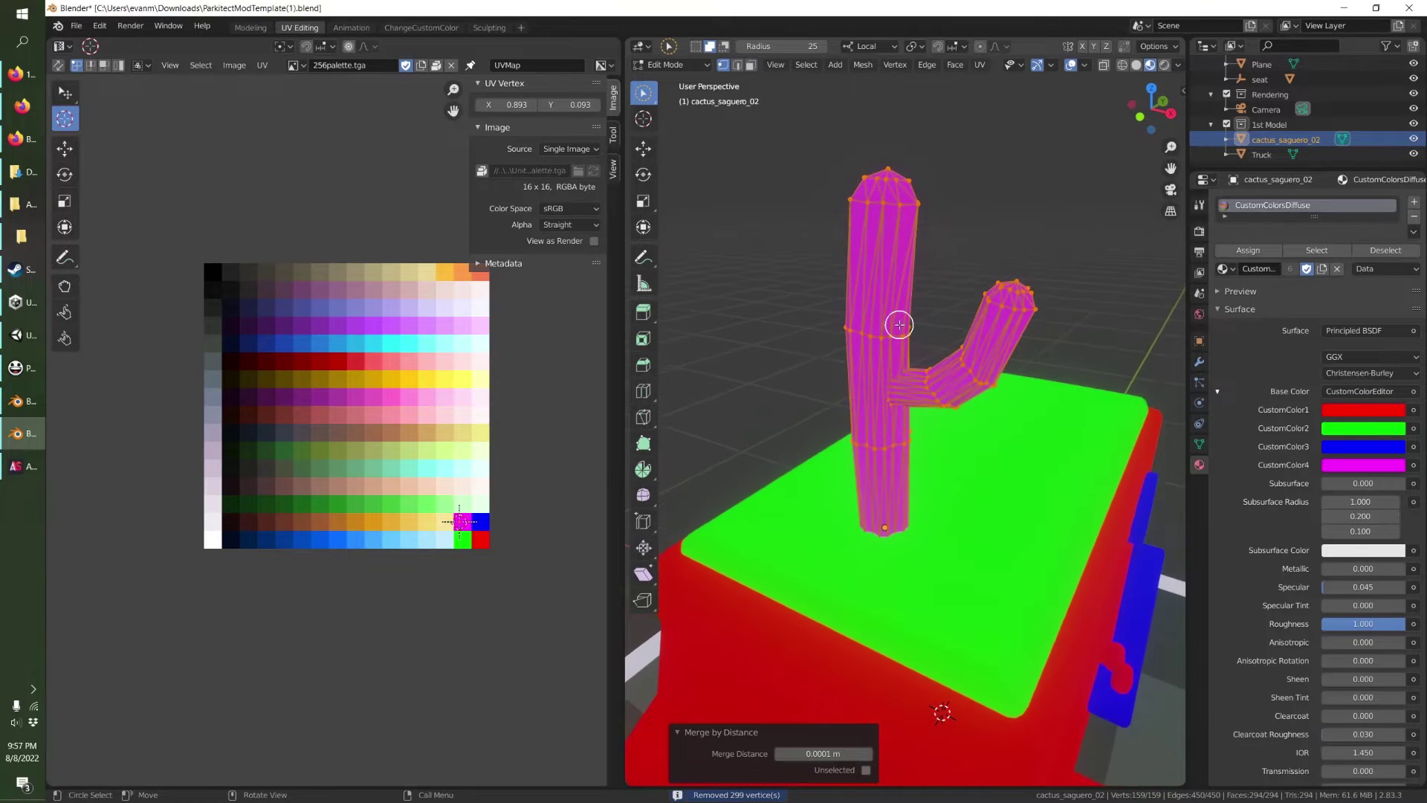
pyautogui.hotkey('alt', 'a')
pyautogui.moveTo(1006, 278); pyautogui.dragTo(1011, 300)
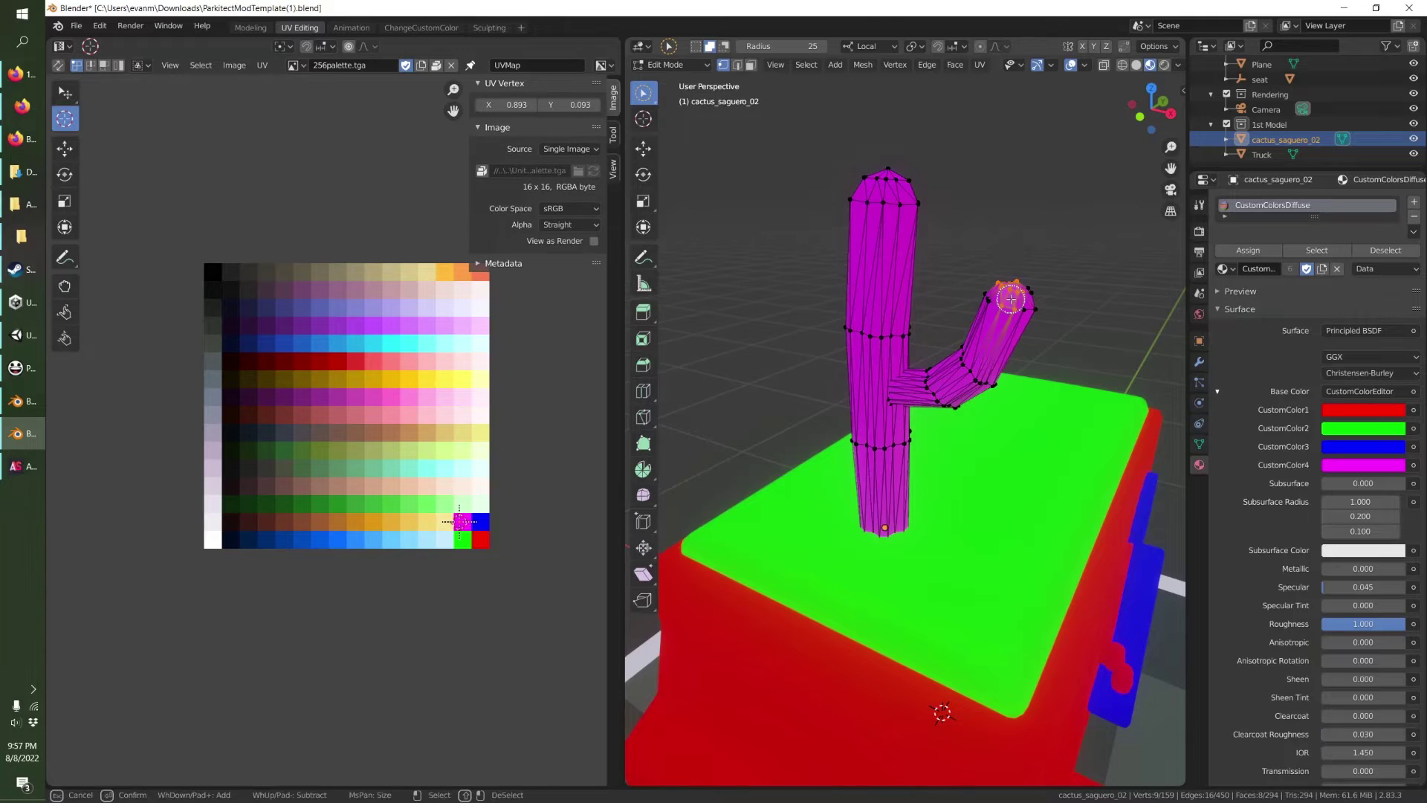
pyautogui.hotkey('ctrl', 'l')
pyautogui.moveTo(919, 372); pyautogui.dragTo(854, 251, button='middle')
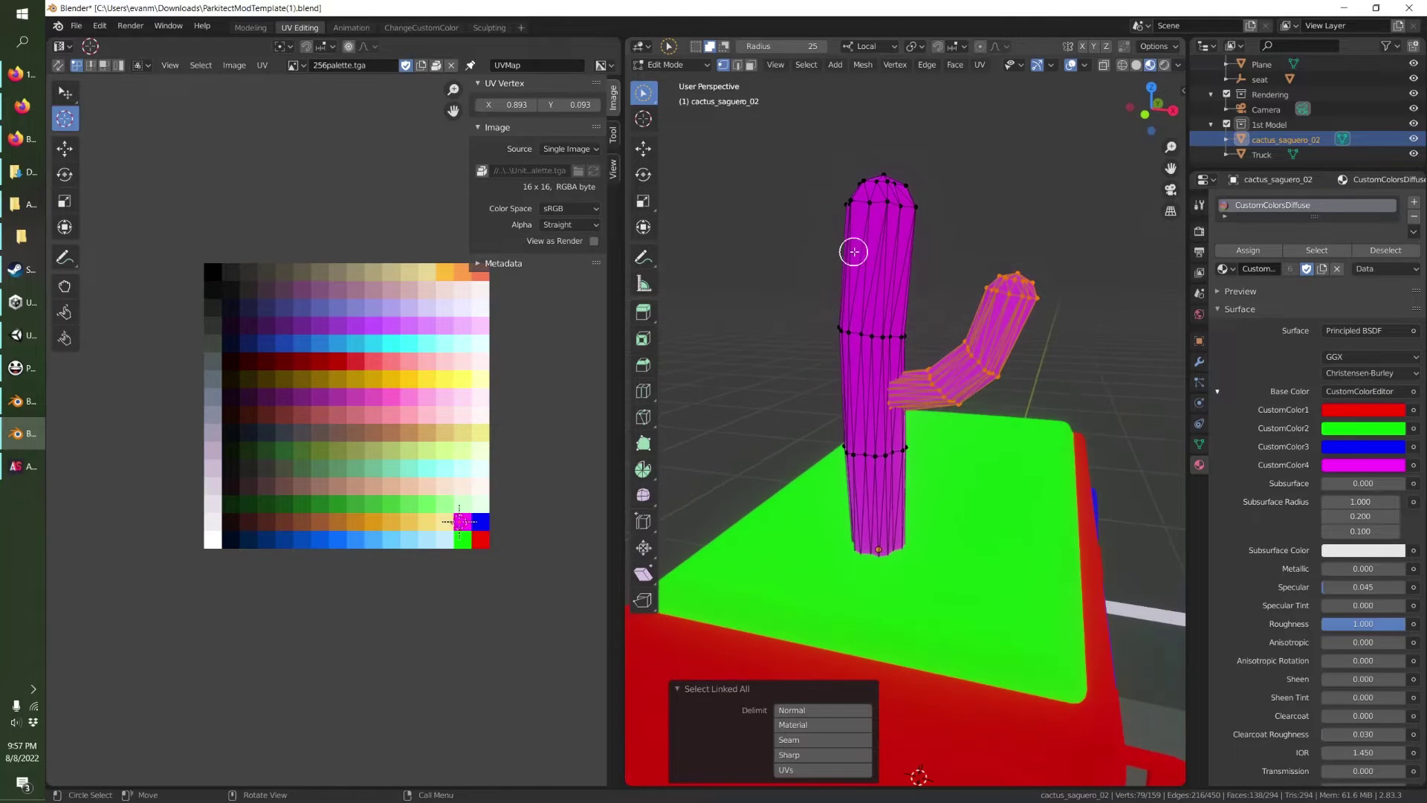
pyautogui.hotkey('shift', 'd')
pyautogui.rightClick(935, 238)
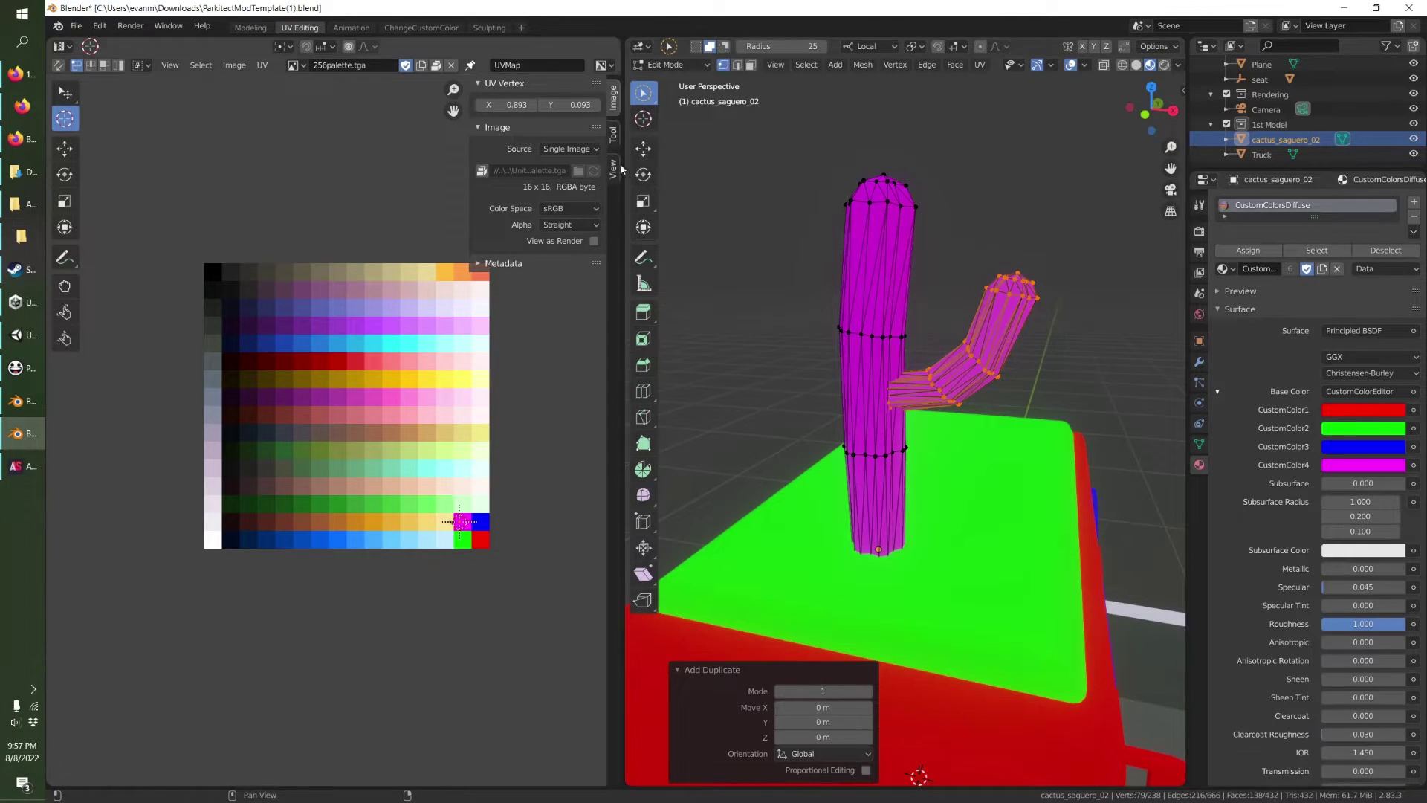
pyautogui.click(643, 148)
pyautogui.moveTo(1017, 354); pyautogui.dragTo(915, 350)
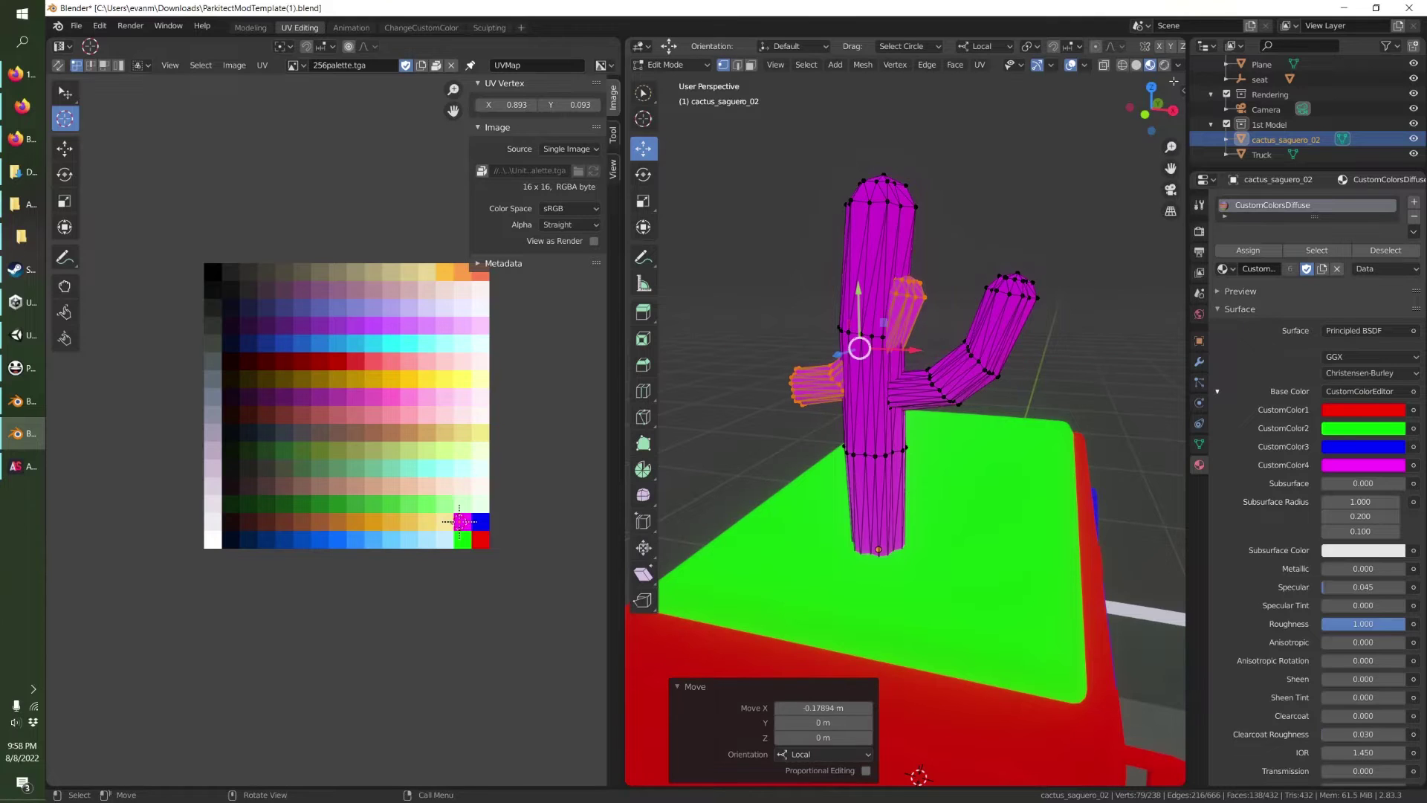
# Rotate the copied cactus arm about half a turn around the vertical axis, followed by a further 29.5°.
pyautogui.press('KP_7')
pyautogui.press('r')
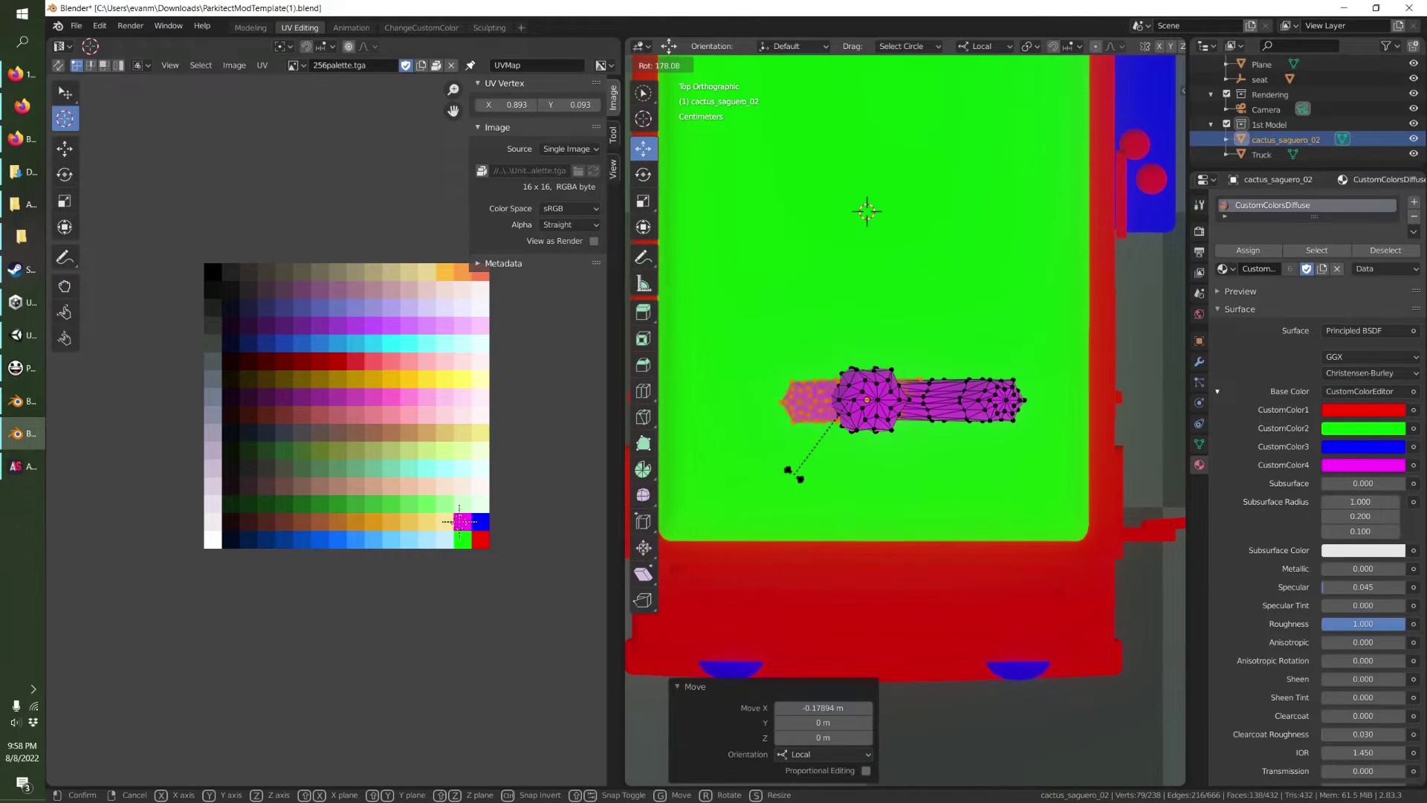
pyautogui.click(794, 474)
pyautogui.press('r')
pyautogui.click(764, 437)
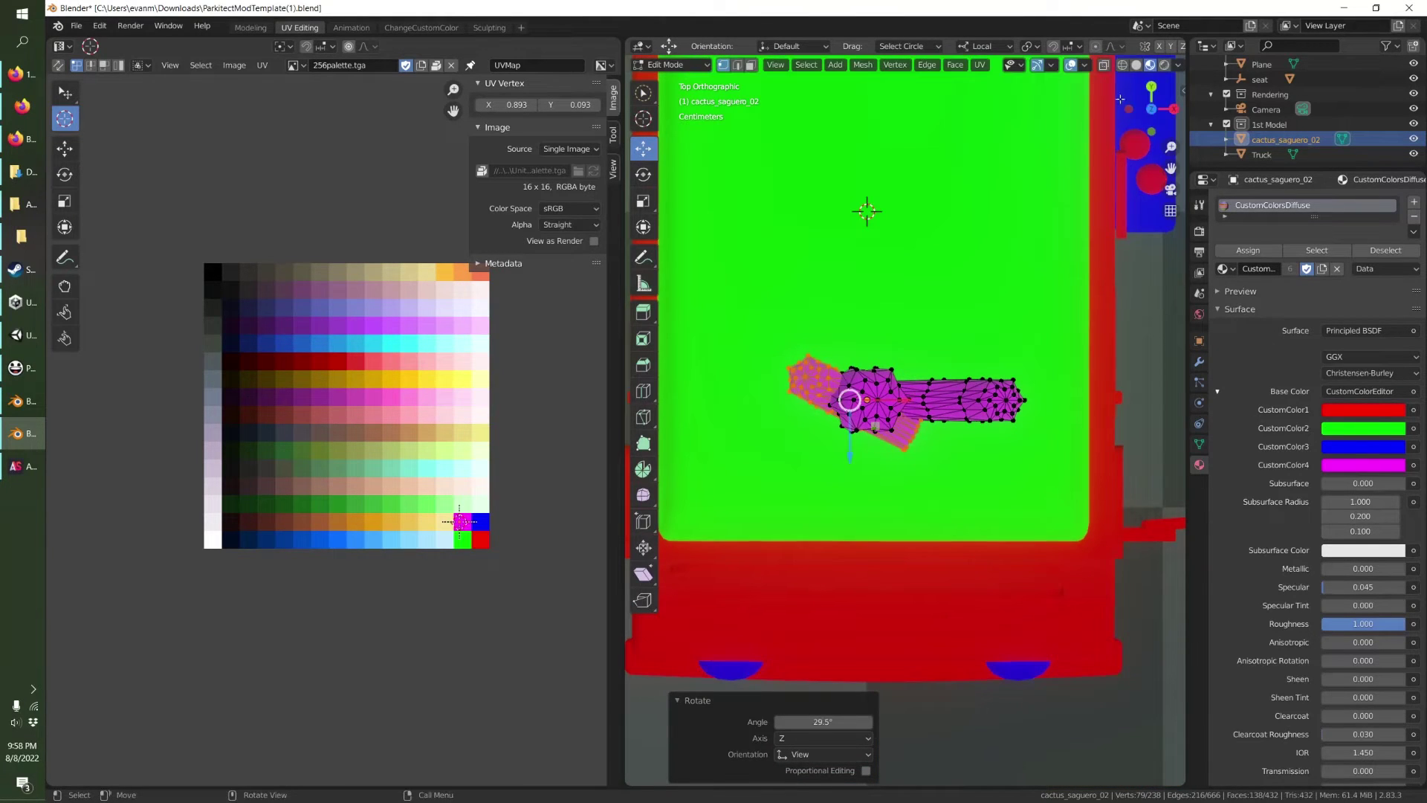
# Move the rotated arm copy about -0.062 m in X and 0.040 m in Y so it meets the trunk.
pyautogui.click(1149, 129)
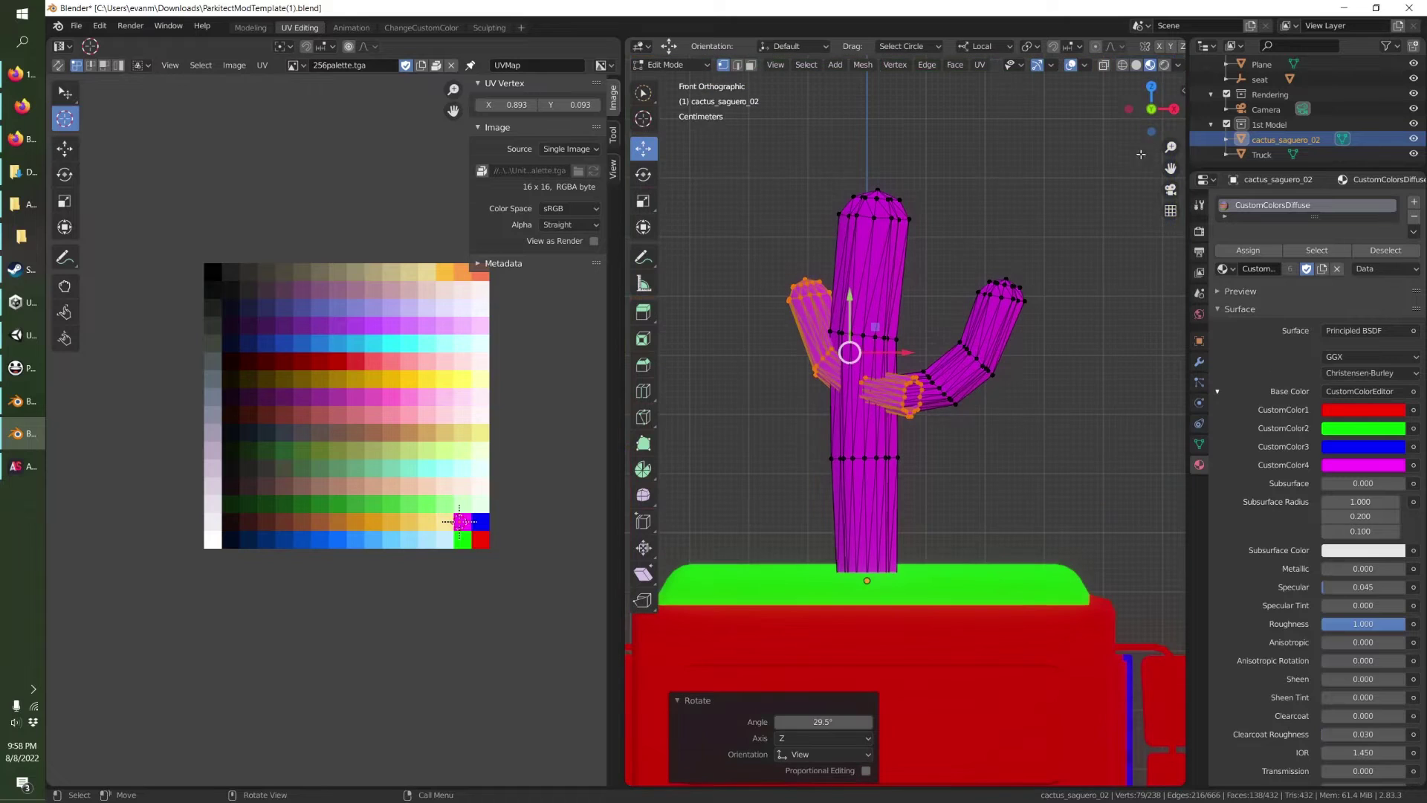
pyautogui.click(1151, 87)
pyautogui.press('g')
pyautogui.click(814, 375)
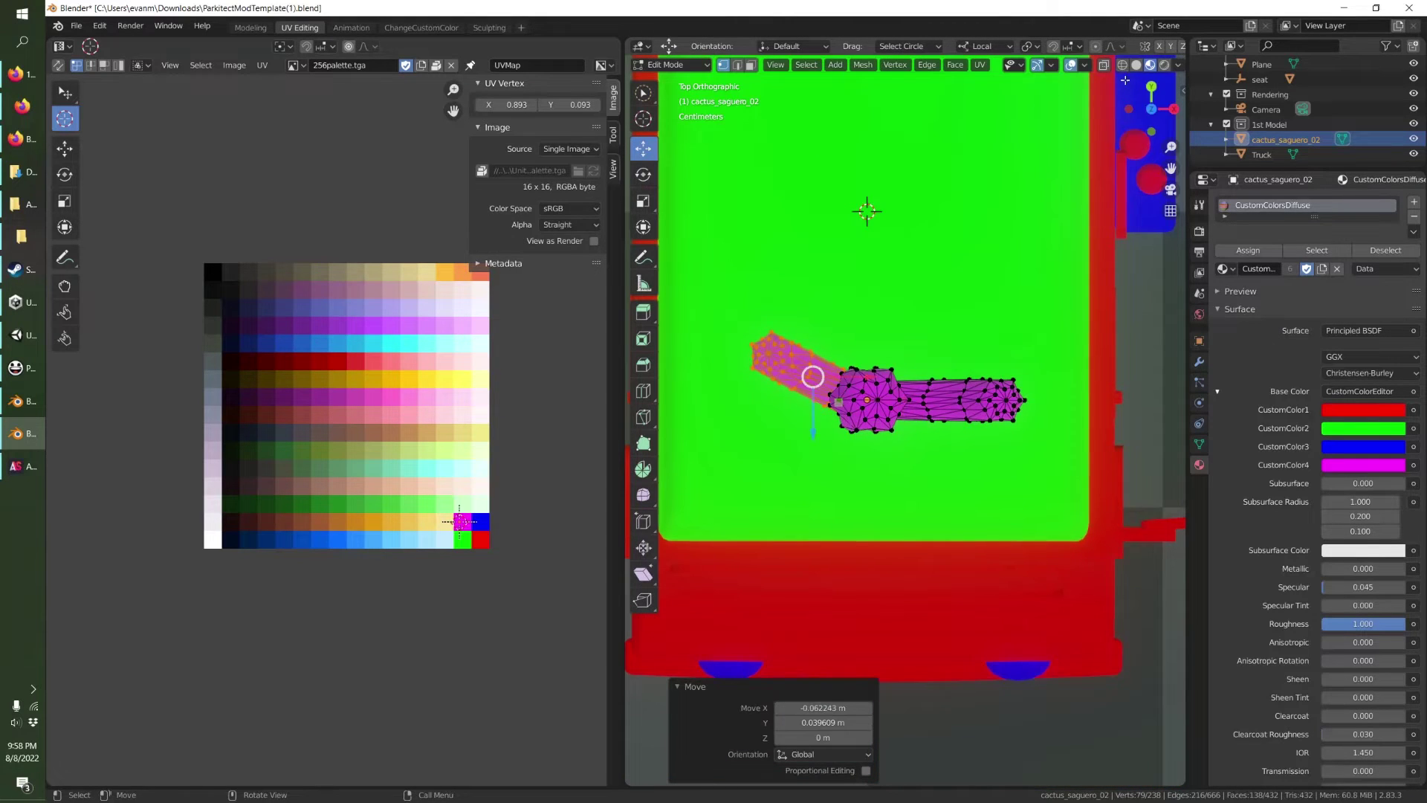
# Raise the arm copy about 0.156 m along its local Y axis, higher up the trunk.
pyautogui.click(1152, 87)
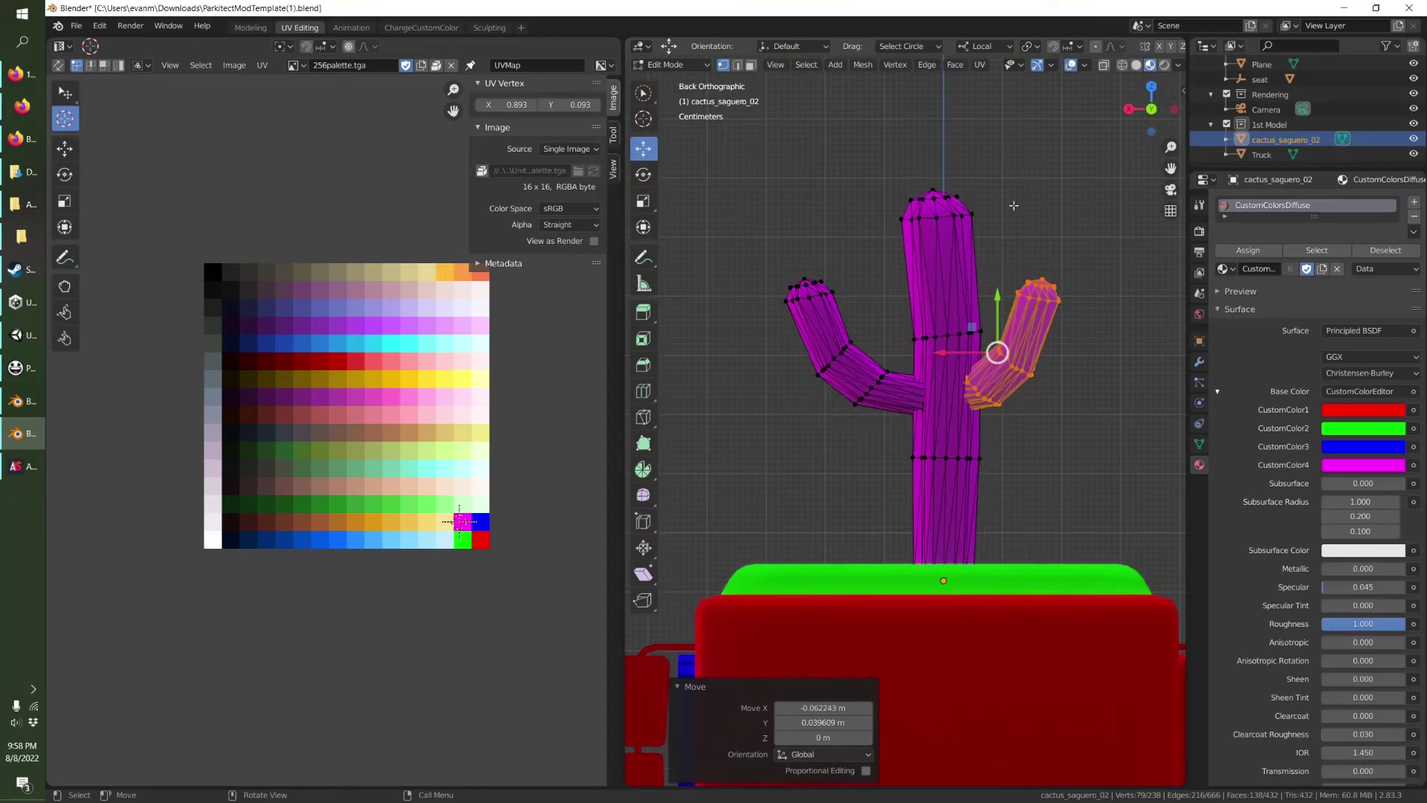
pyautogui.press('g')
pyautogui.press('y')
pyautogui.press('y')
pyautogui.press('Return')
# Scale the arm copy by 0.867 and again by about 1.33, lower it about 0.061 m against the trunk, and leave Edit Mode.
pyautogui.press('s')
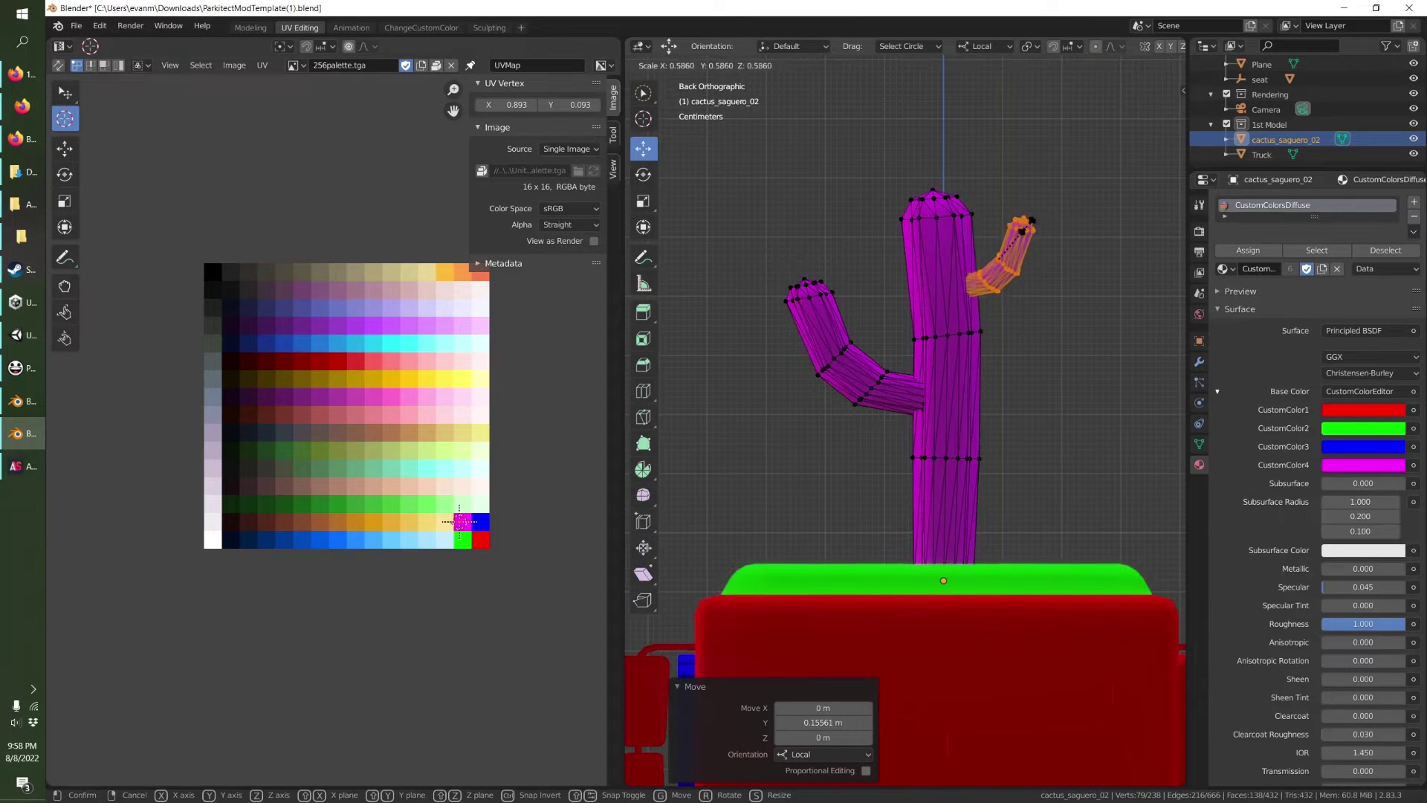
pyautogui.click(1046, 213)
pyautogui.press('s')
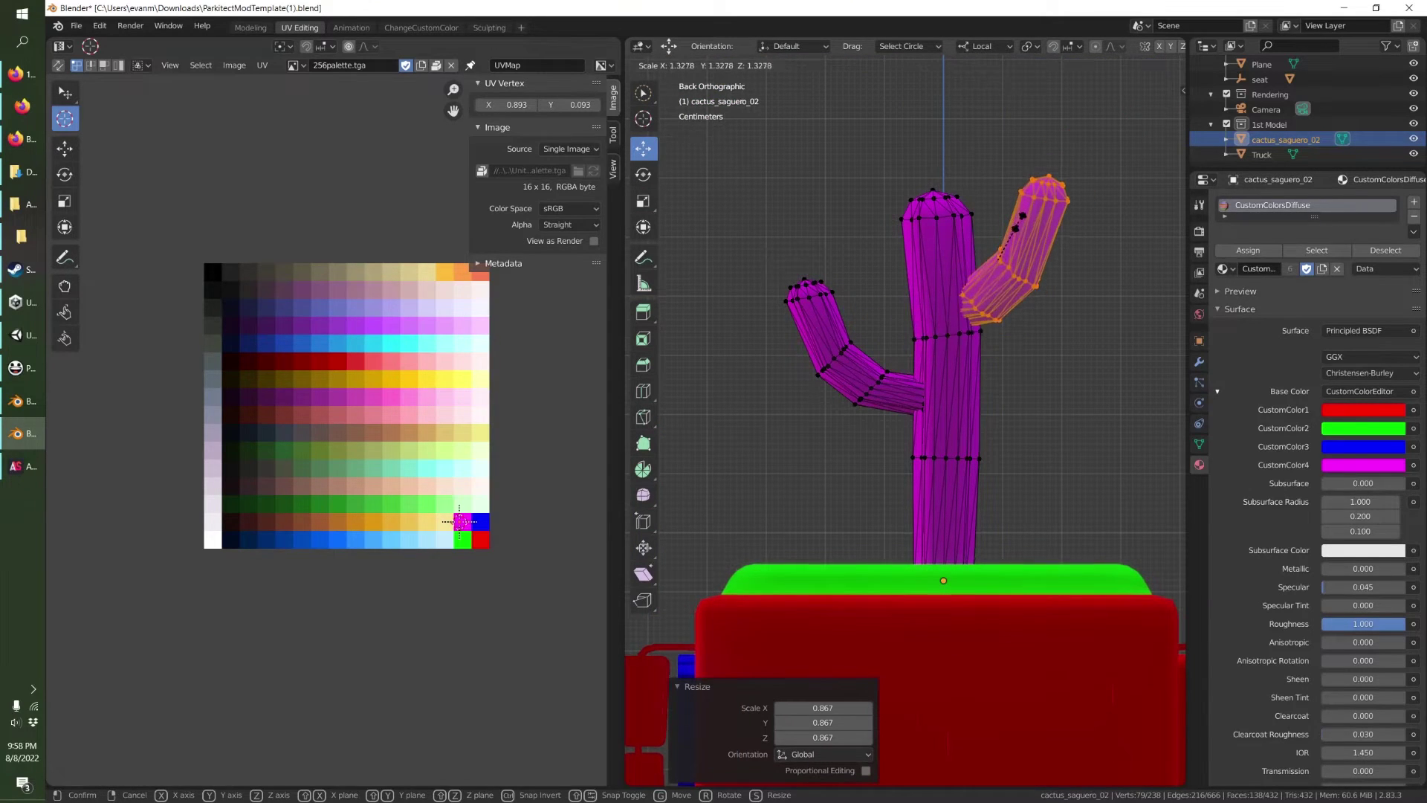
pyautogui.click(1018, 221)
pyautogui.moveTo(999, 208); pyautogui.dragTo(999, 244)
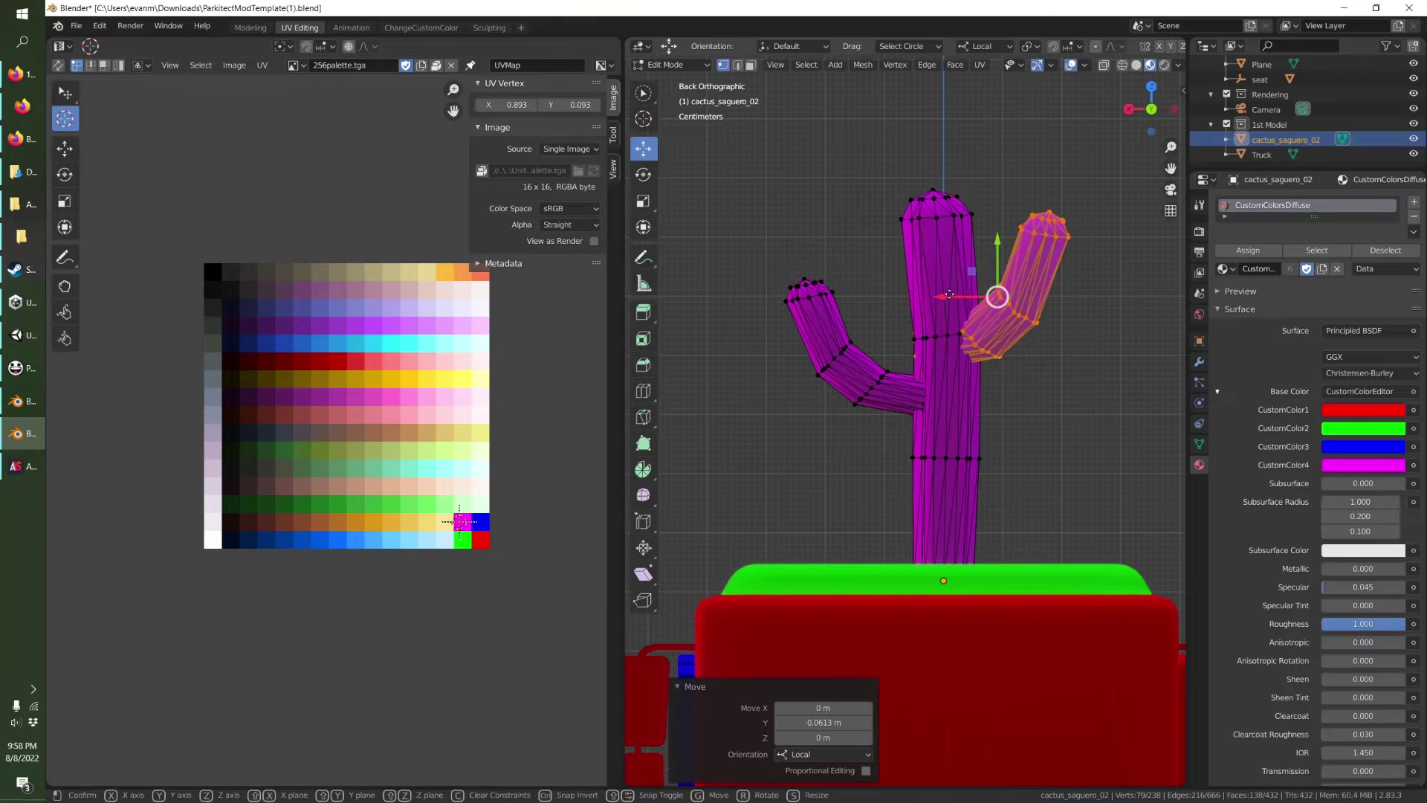
pyautogui.moveTo(954, 298); pyautogui.dragTo(959, 297)
pyautogui.press('Tab')
# Tilt the whole cactus 13.7° in front view and 6.35° in side view, and turn it slightly in top view.
pyautogui.moveTo(941, 310); pyautogui.dragTo(1134, 376, button='middle')
pyautogui.scroll(-3, 1016, 363)
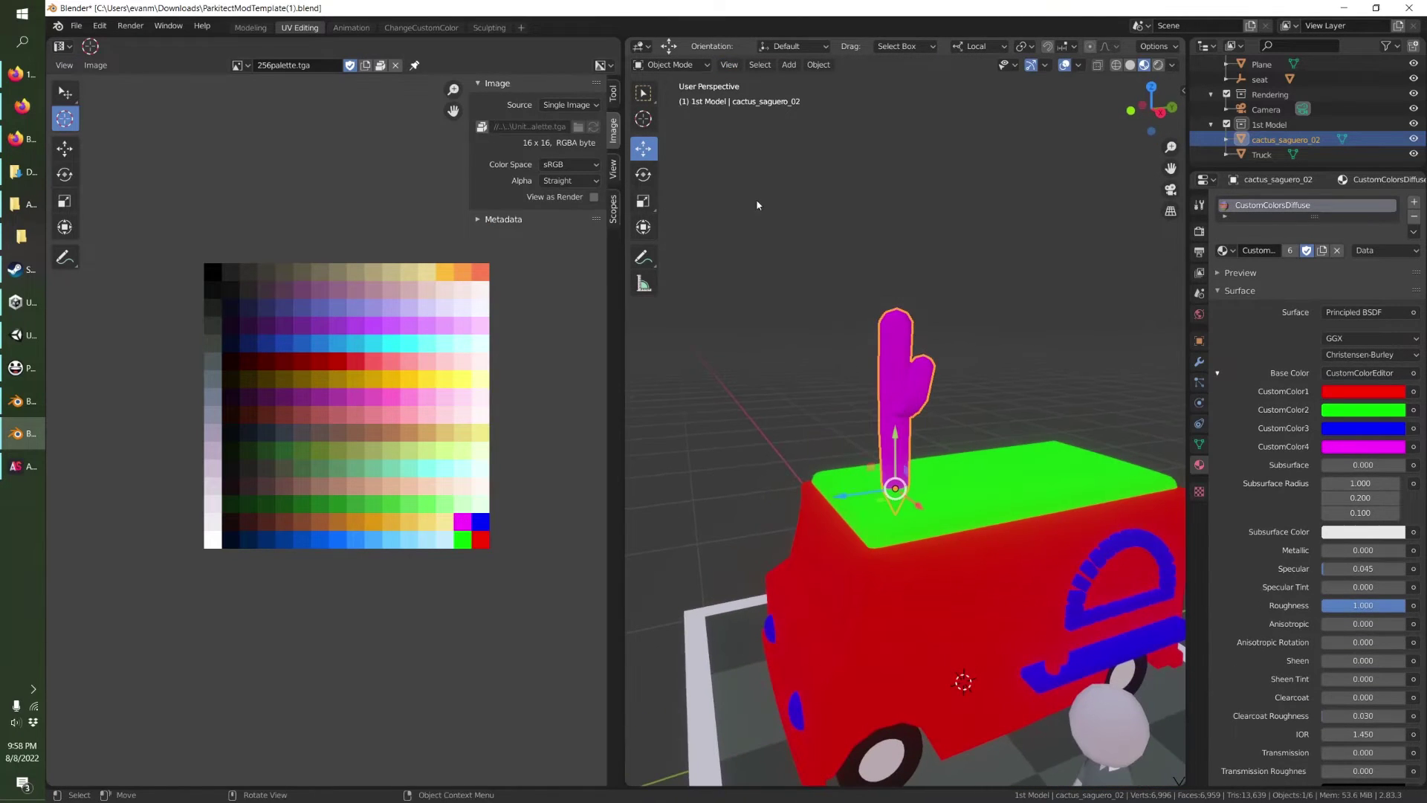
pyautogui.click(1132, 110)
pyautogui.press('r')
pyautogui.click(1112, 151)
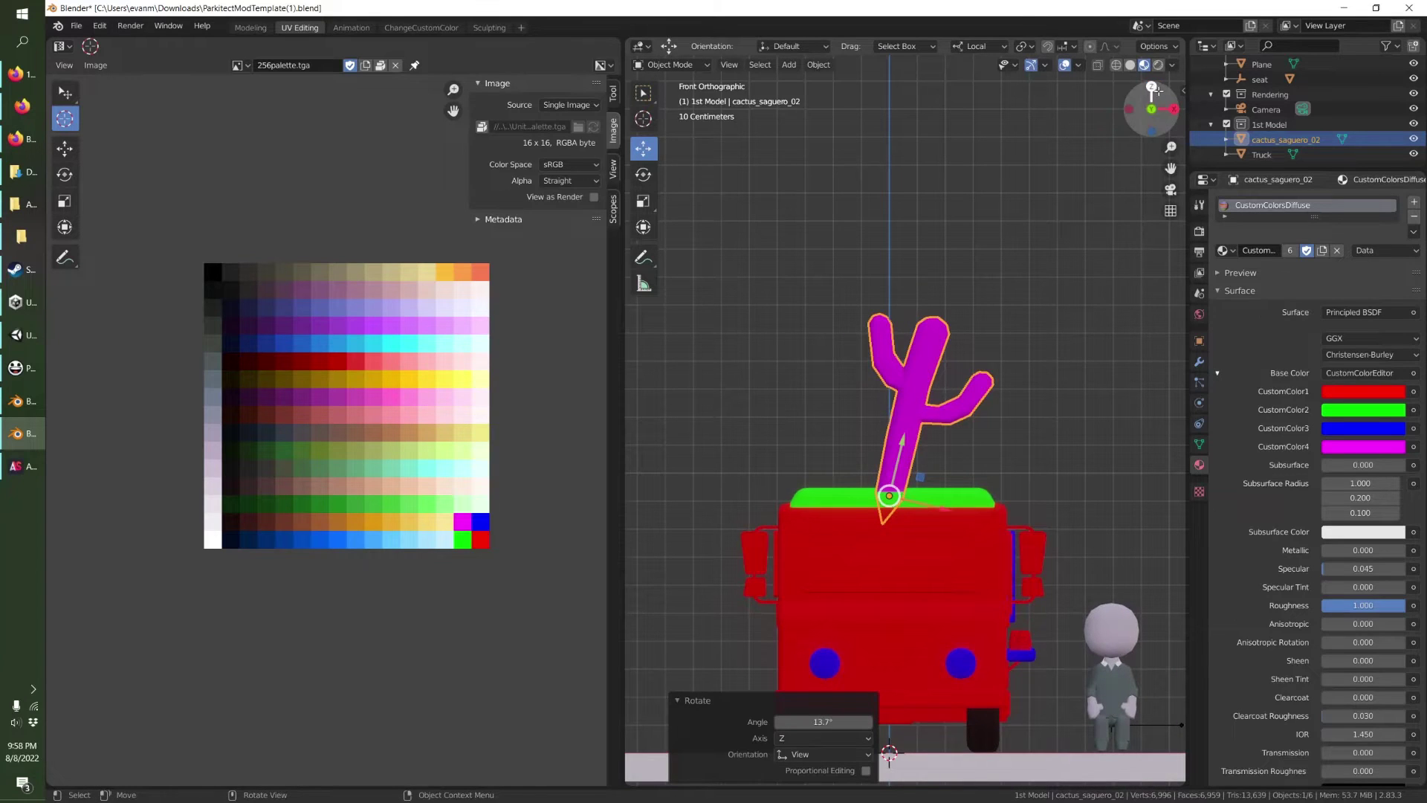
pyautogui.click(1173, 108)
pyautogui.press('r')
pyautogui.click(1051, 178)
pyautogui.click(1152, 88)
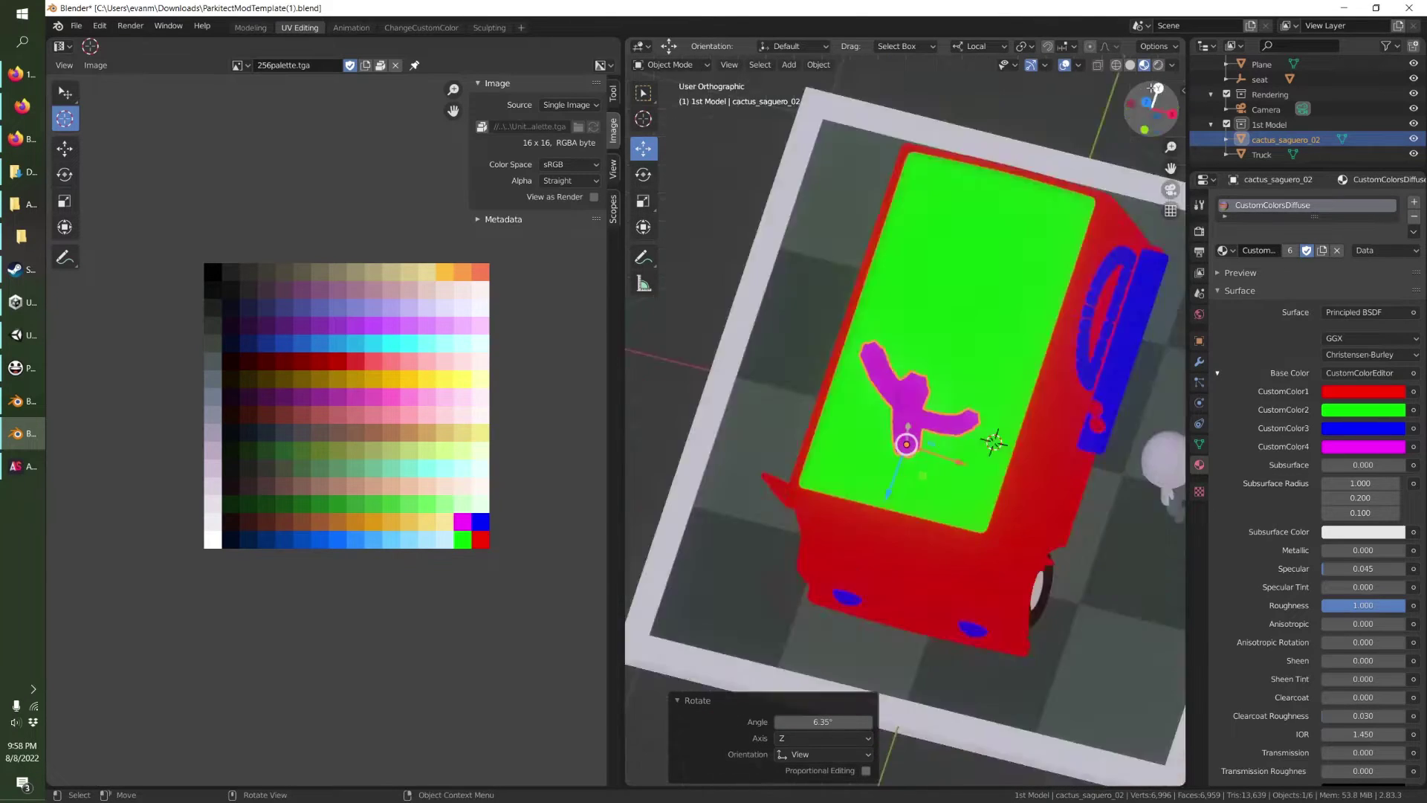
pyautogui.click(1153, 88)
pyautogui.press('r')
pyautogui.click(842, 145)
# Move the cactus about 0.108 m along local Z toward the front of the roof, lower it slightly, and deselect everything.
pyautogui.moveTo(988, 357); pyautogui.dragTo(787, 241, button='middle')
pyautogui.moveTo(778, 335); pyautogui.dragTo(749, 335)
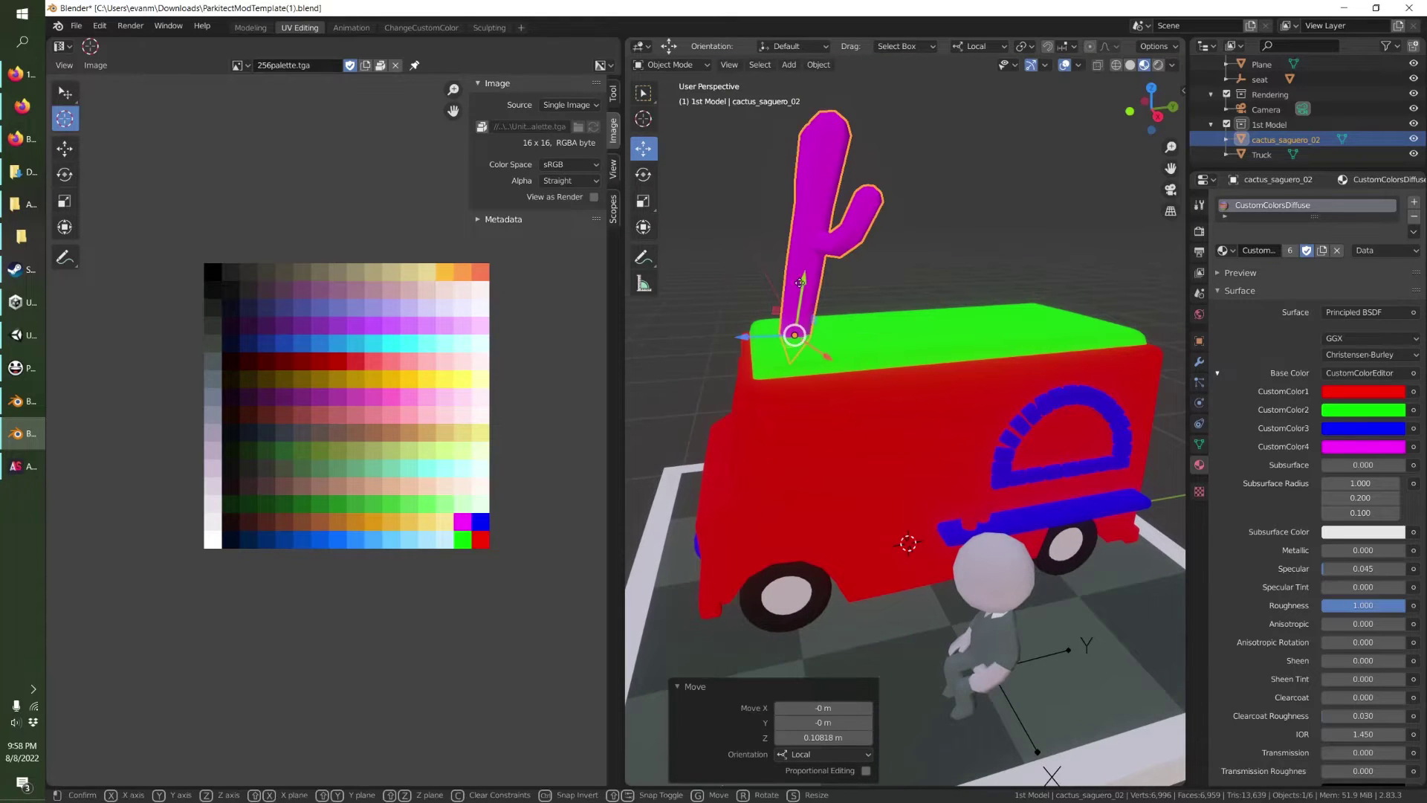
pyautogui.moveTo(803, 279)
pyautogui.mouseDown()
pyautogui.moveTo(796, 320)
pyautogui.moveTo(801, 291)
pyautogui.mouseUp()
pyautogui.hotkey('alt', 'a')
pyautogui.moveTo(1027, 216); pyautogui.dragTo(902, 301, button='middle')
# Switch to the Downloads folder in File Explorer and extract Sombrero.zip and Burrito.zip.
pyautogui.click(13, 73)
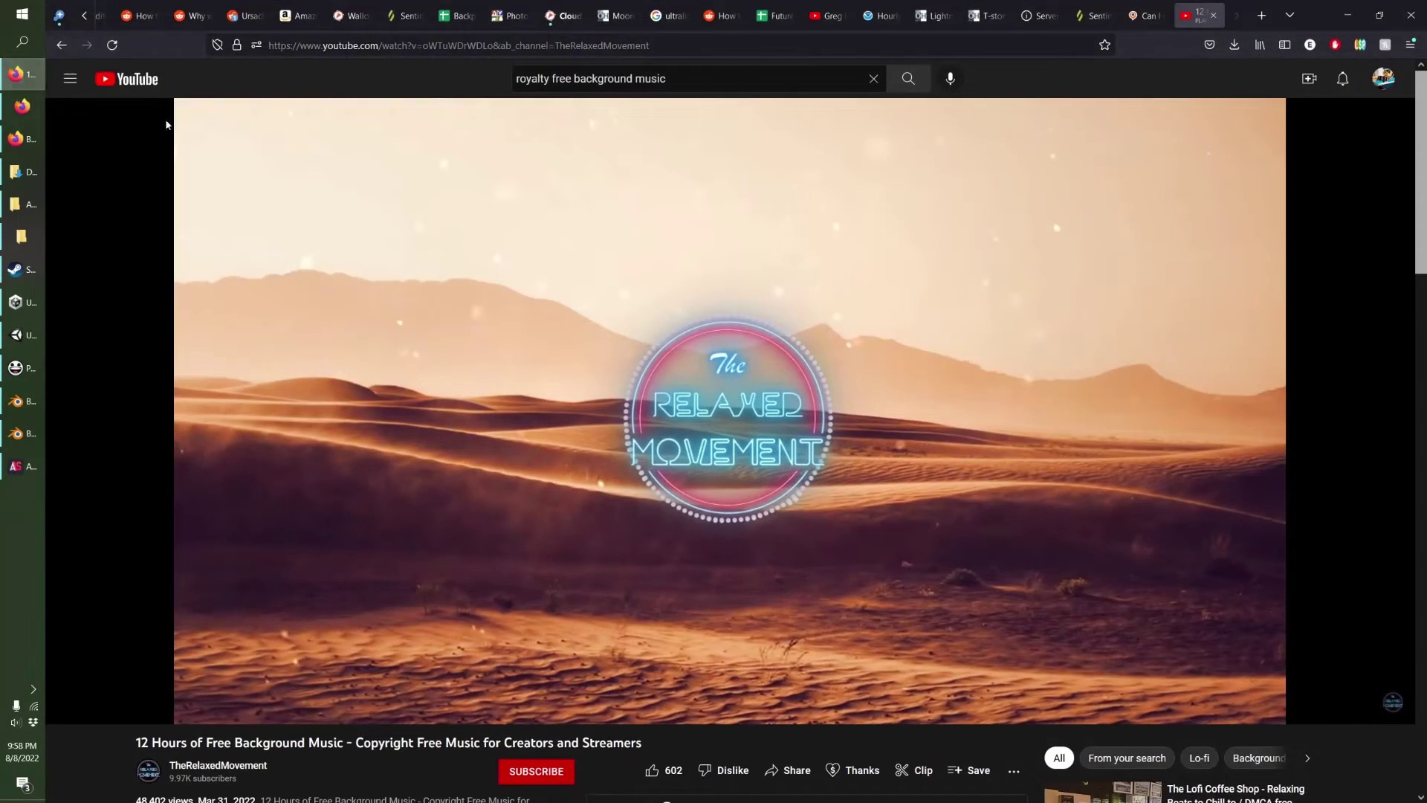
pyautogui.click(15, 73)
pyautogui.click(15, 172)
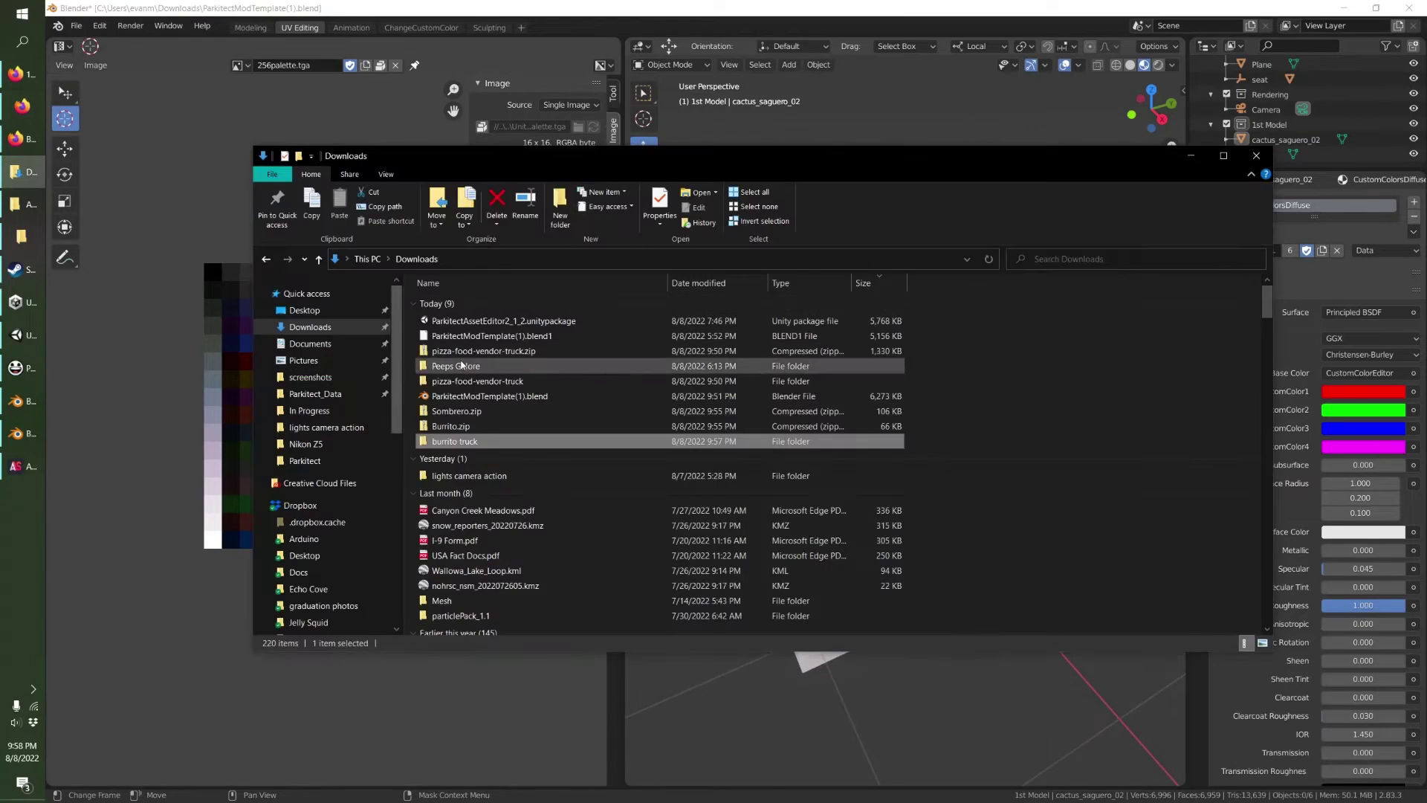
pyautogui.click(453, 426)
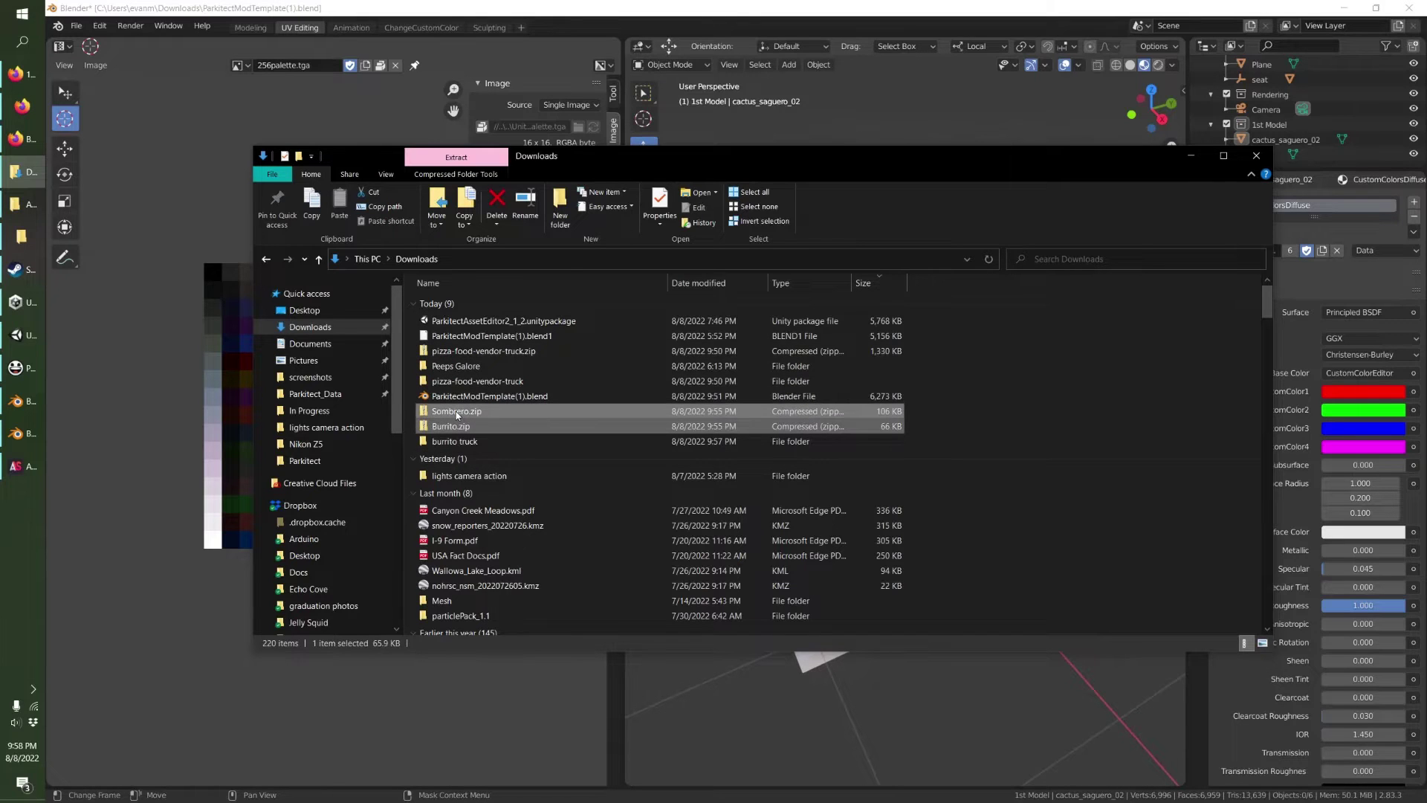
pyautogui.keyDown('shift'); pyautogui.click(457, 411); pyautogui.keyUp('shift')
pyautogui.rightClick(456, 412)
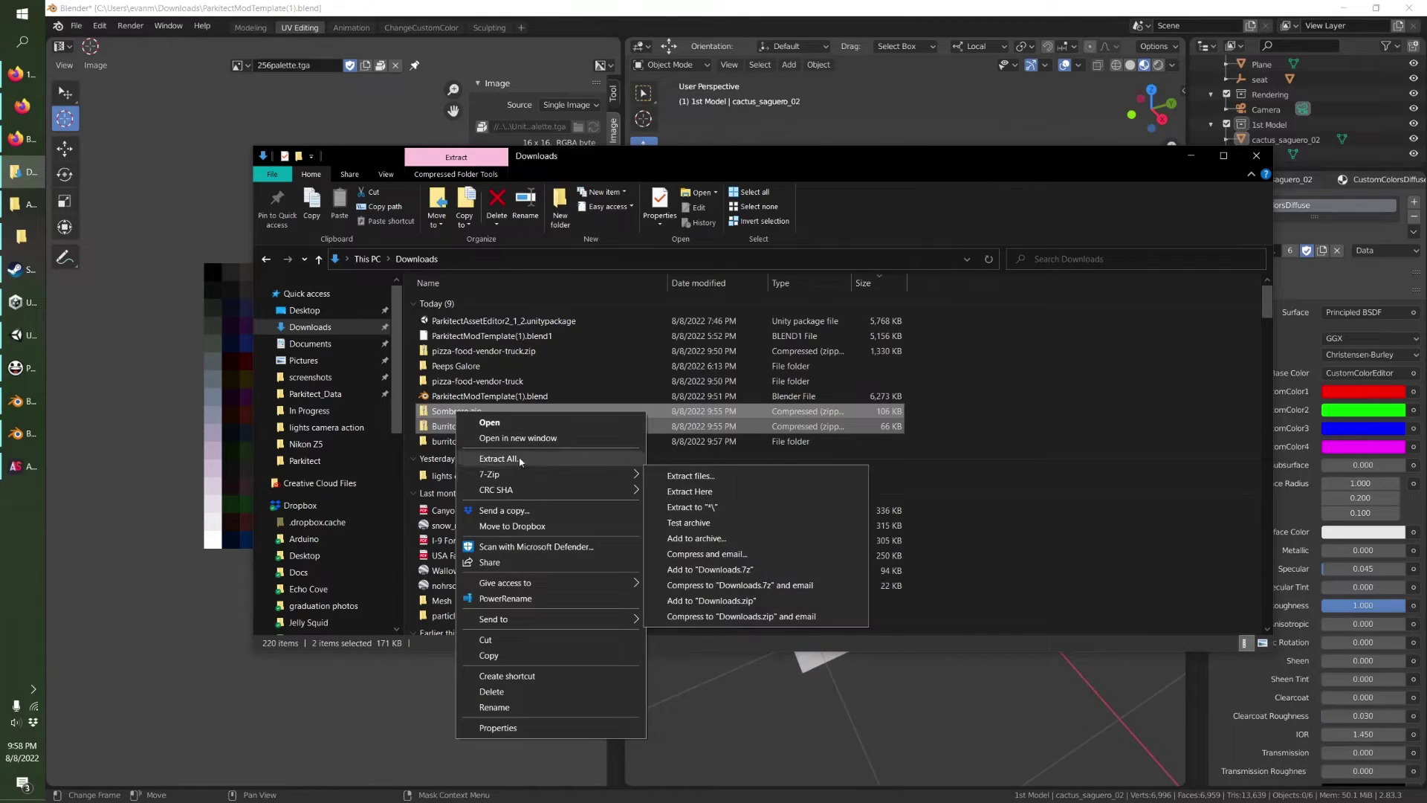
pyautogui.click(518, 458)
pyautogui.click(847, 550)
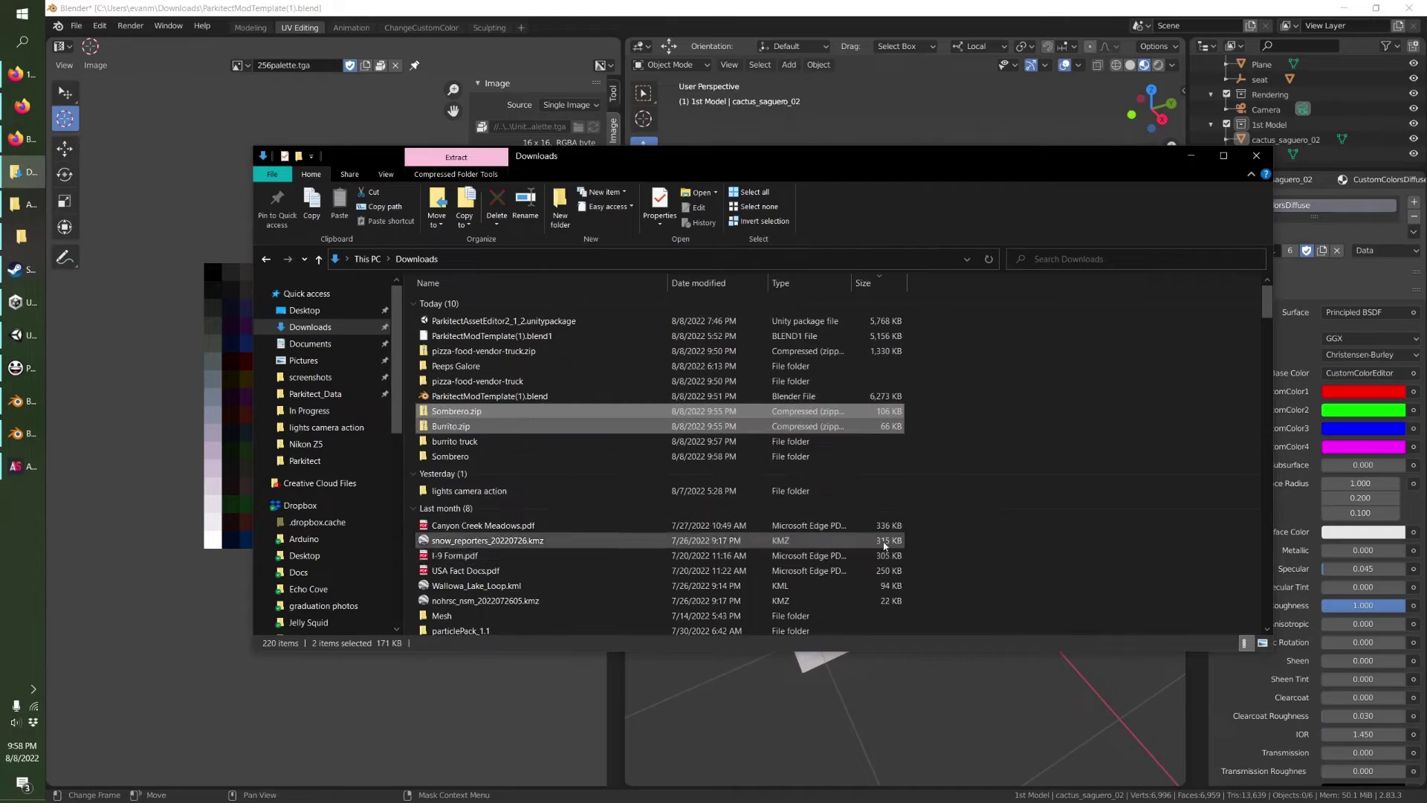
pyautogui.click(843, 718)
# Switch to Blender and import Sombrero.obj from the extracted Sombrero folder as a Wavefront OBJ.
pyautogui.click(75, 25)
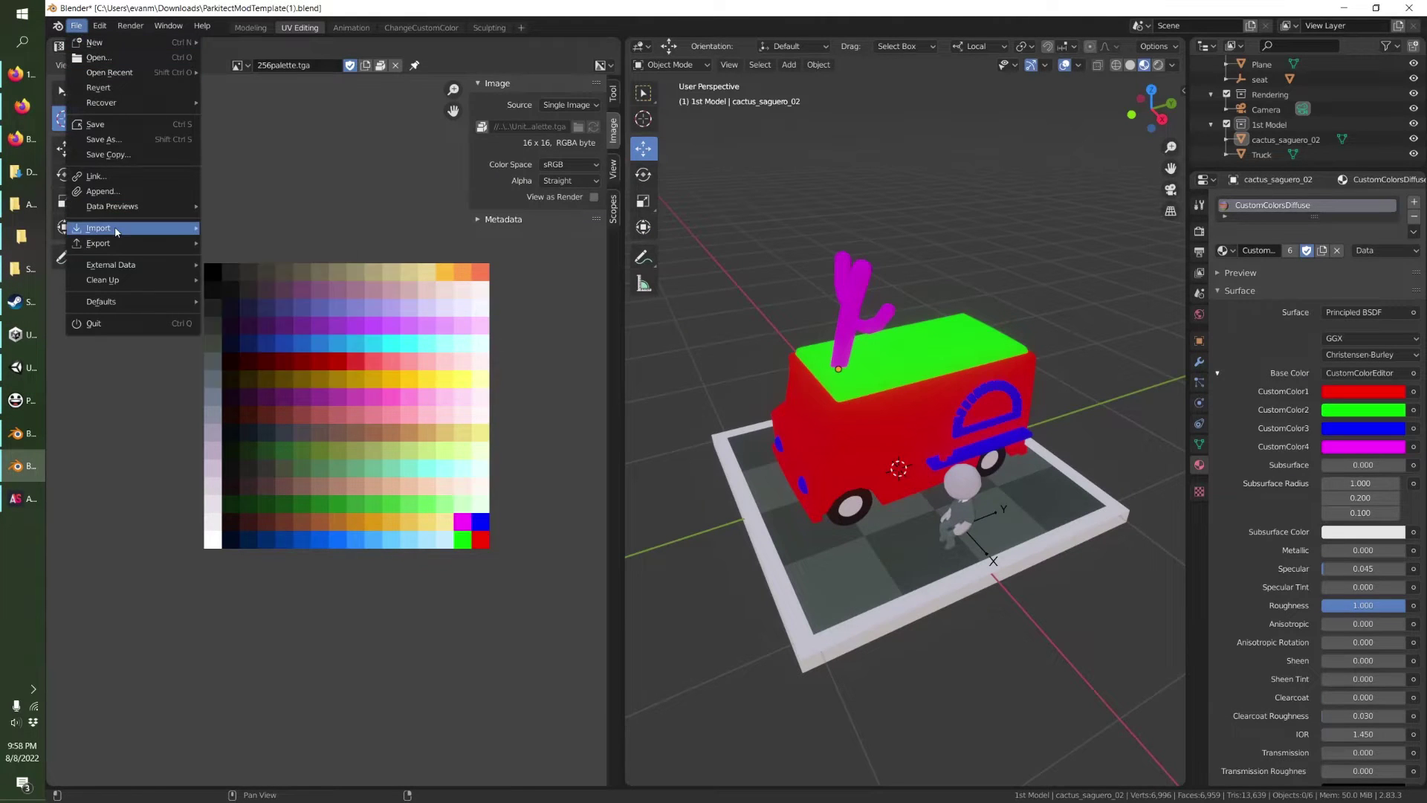
pyautogui.moveTo(117, 233)
pyautogui.click(335, 348)
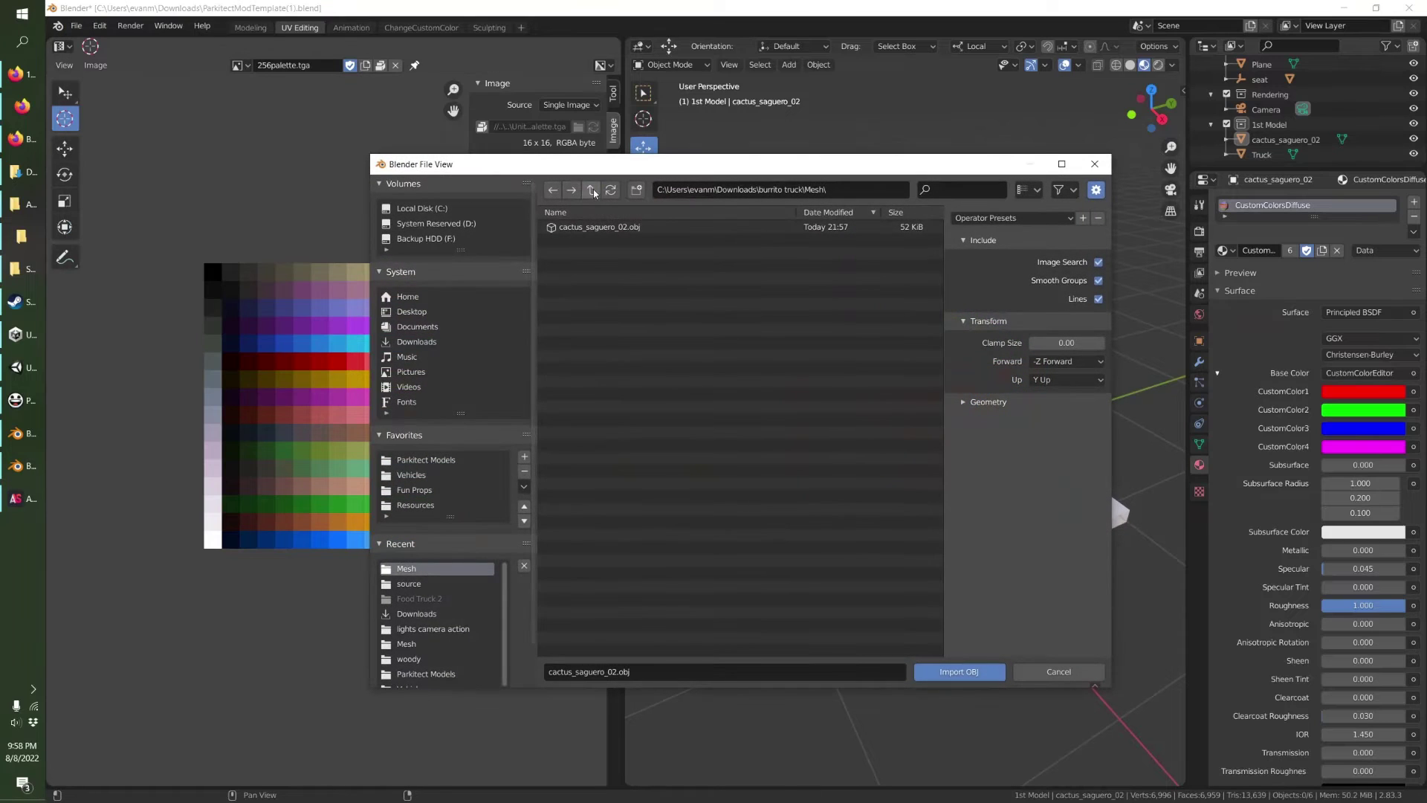
pyautogui.click(591, 190)
pyautogui.doubleClick(590, 227)
pyautogui.click(590, 228)
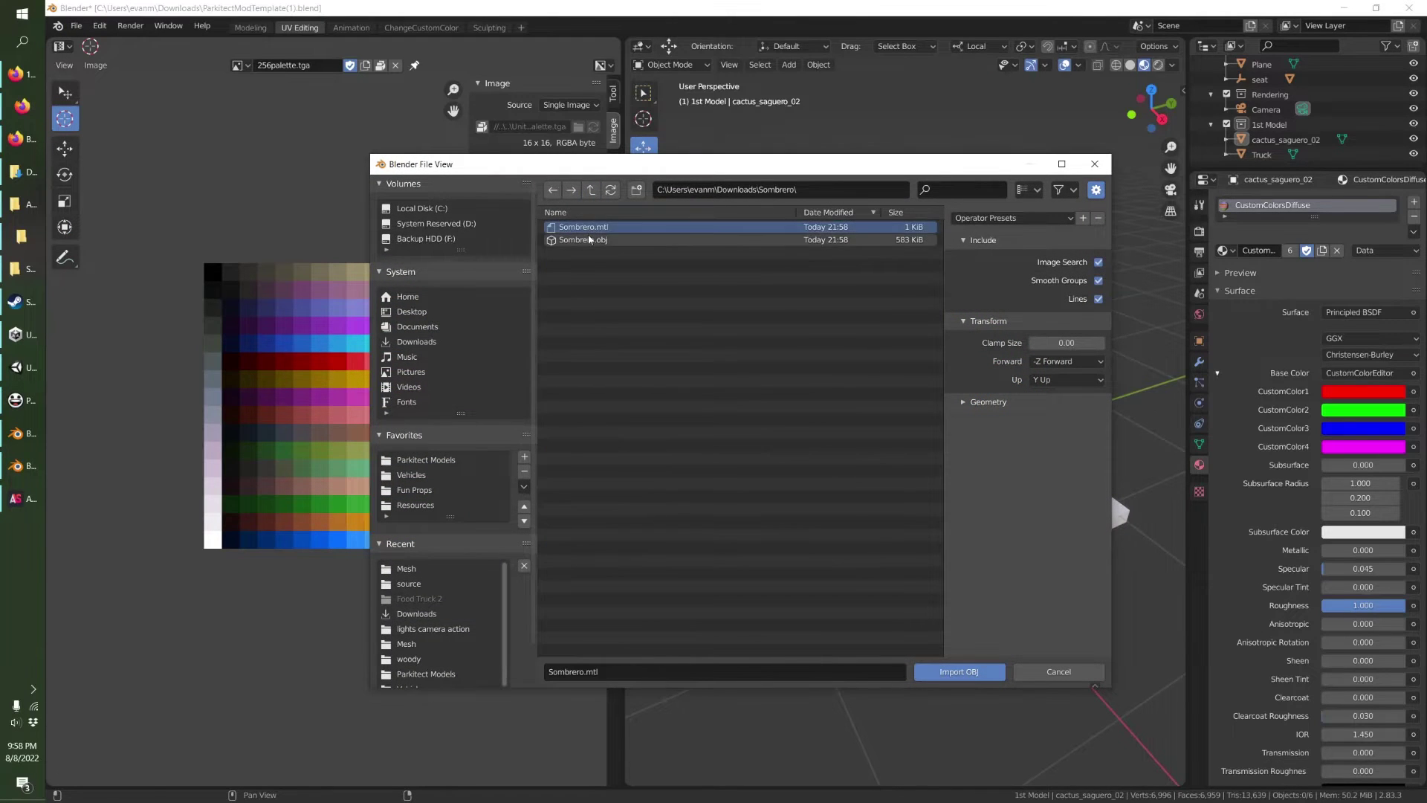
pyautogui.doubleClick(590, 240)
# Raise the Sombrero about 1.16 m along local Y, make it the active object, and raise it about 0.10 m more.
pyautogui.moveTo(910, 431); pyautogui.dragTo(928, 265)
pyautogui.scroll(-6, 944, 290)
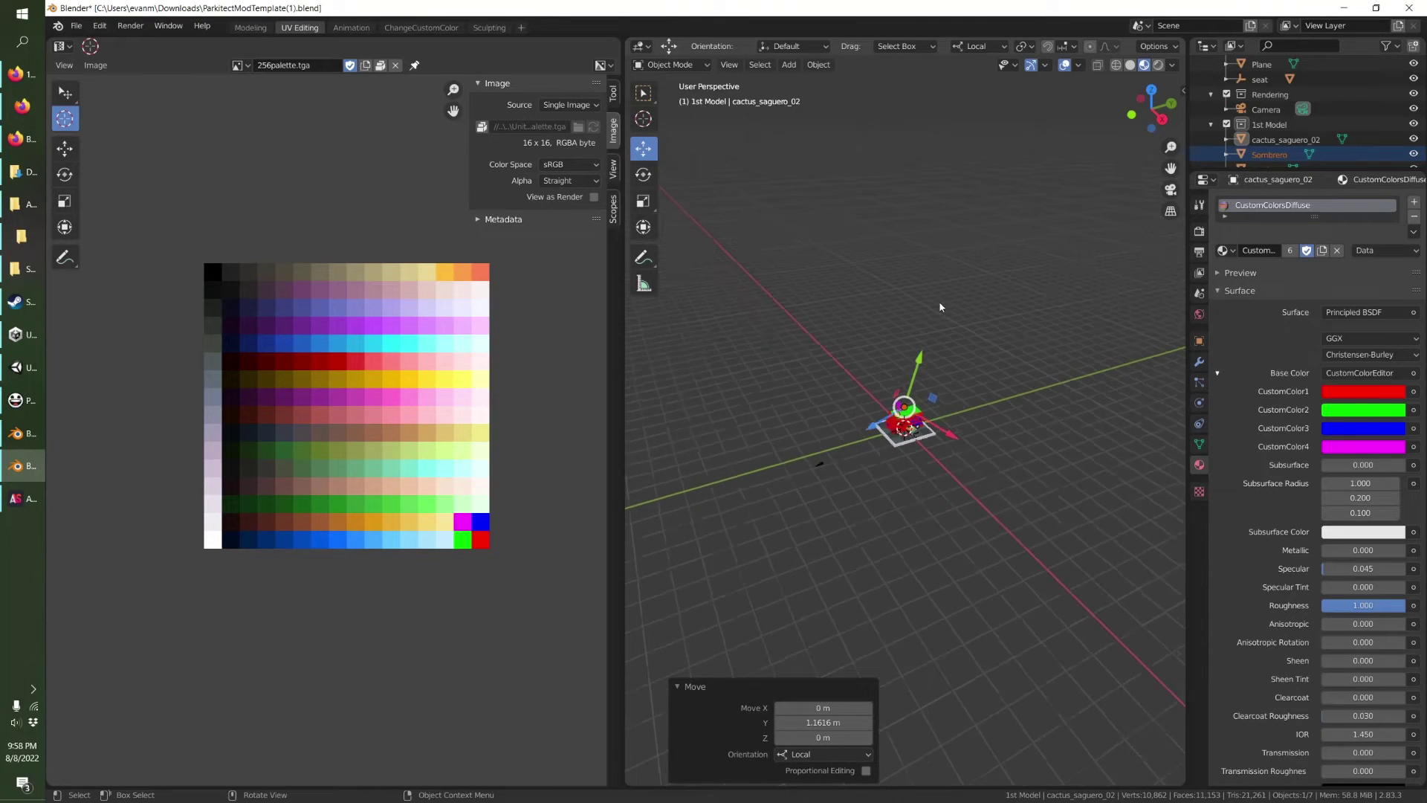
pyautogui.scroll(8, 952, 301)
pyautogui.click(1211, 155)
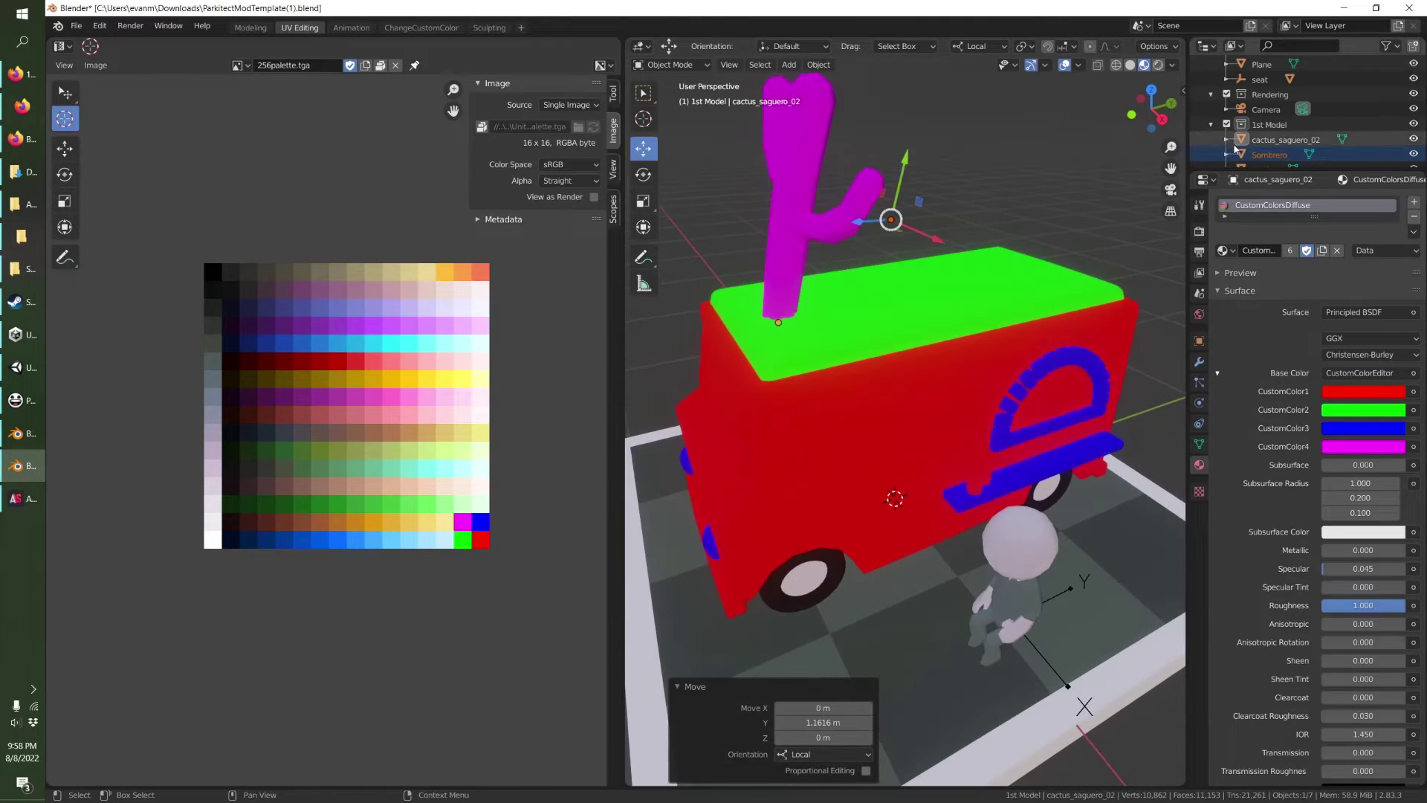
pyautogui.moveTo(890, 167); pyautogui.dragTo(889, 187)
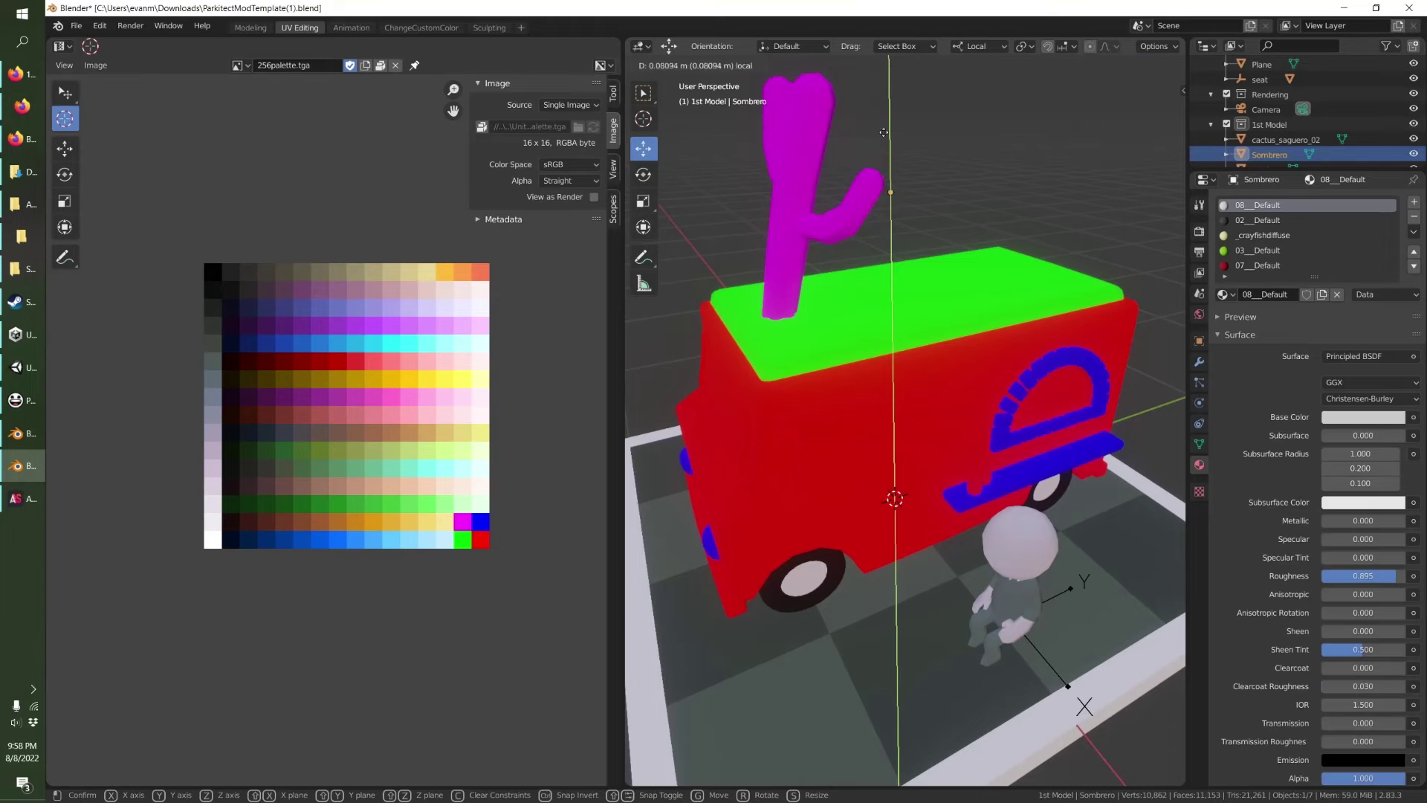
pyautogui.moveTo(884, 132); pyautogui.dragTo(885, 125)
# Move the Sombrero's geometry to its origin.
pyautogui.rightClick(913, 149)
pyautogui.moveTo(919, 185)
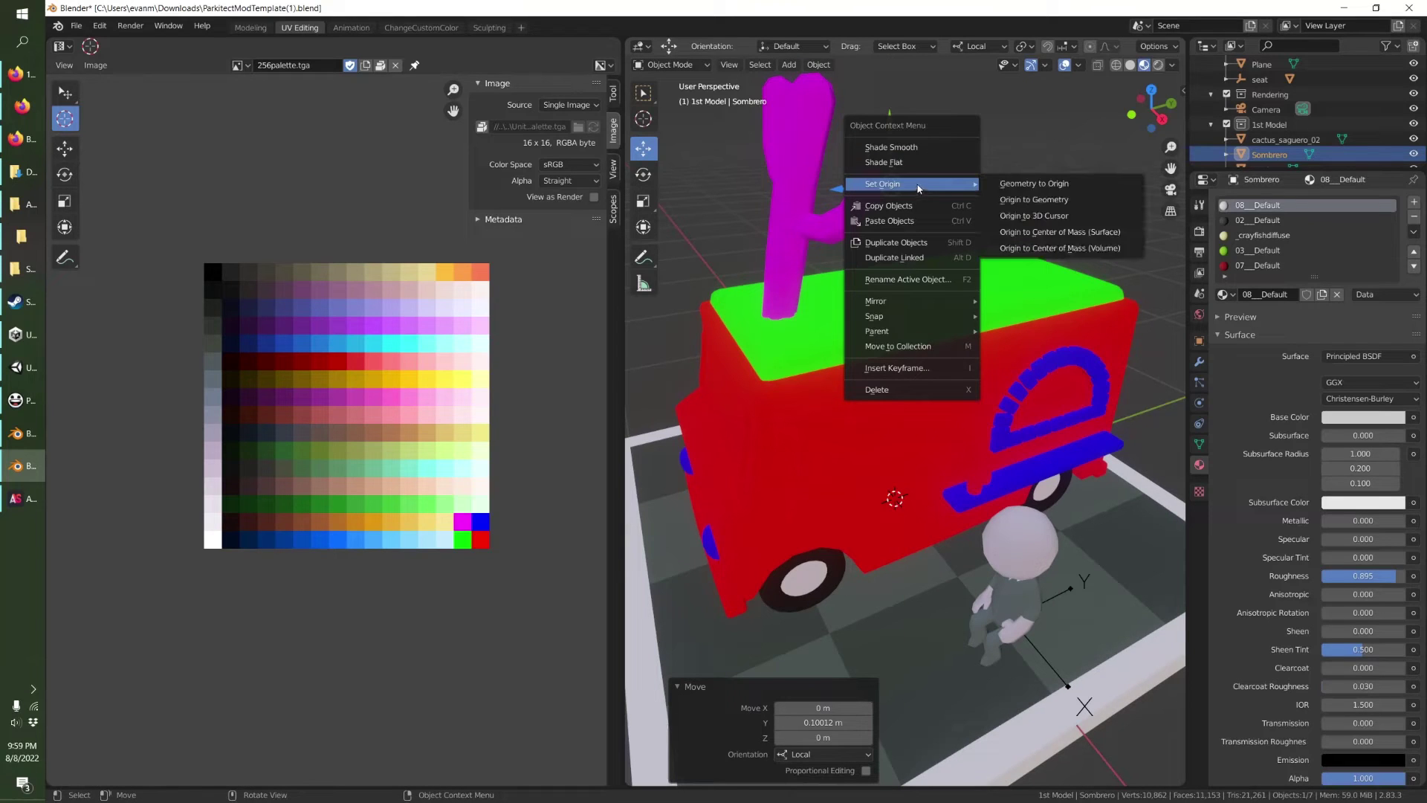
pyautogui.click(1026, 183)
# Scale the Sombrero down in several passes, the last by 0.172, to roughly the truck's size, and apply all its transforms.
pyautogui.press('s')
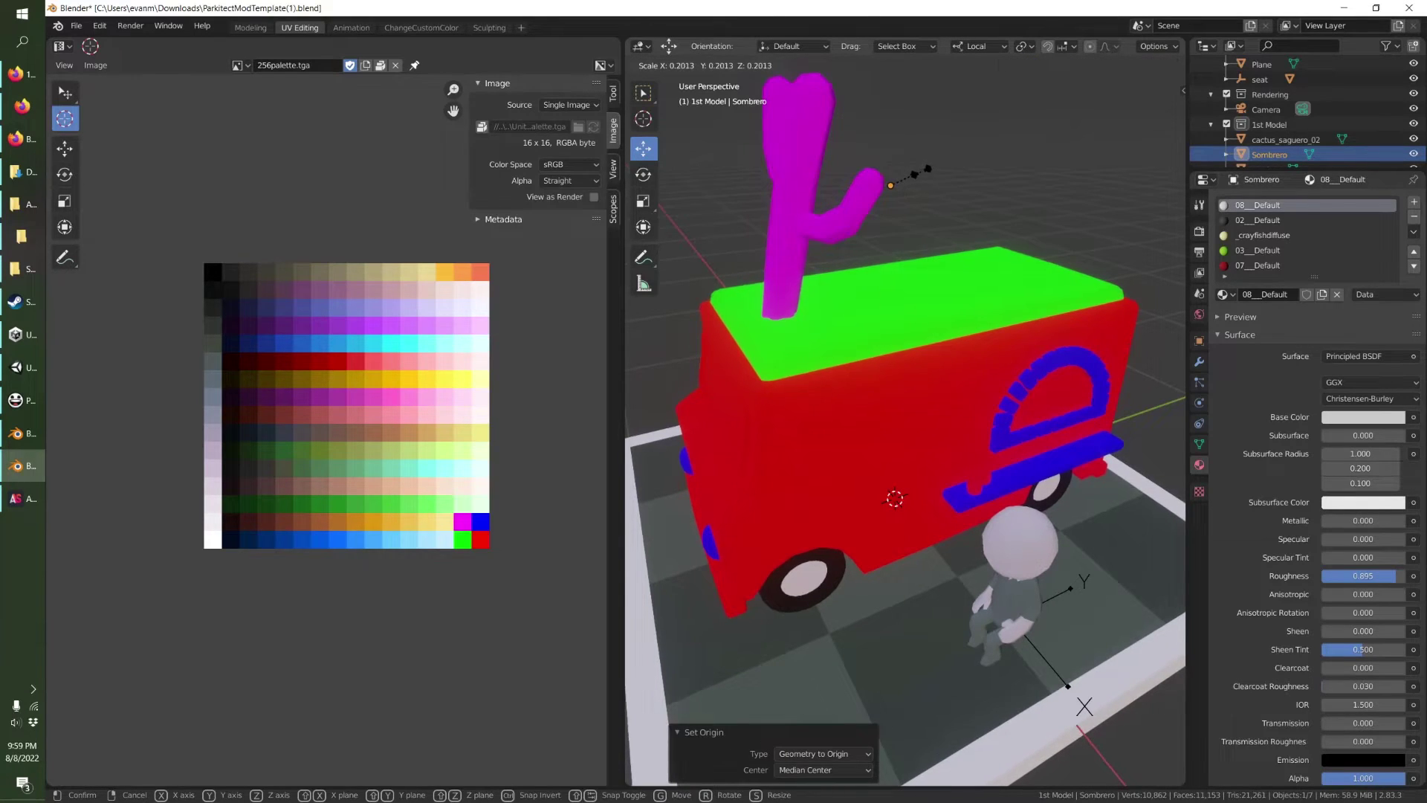
pyautogui.click(921, 171)
pyautogui.scroll(-8, 1063, 116)
pyautogui.press('s')
pyautogui.click(918, 309)
pyautogui.press('s')
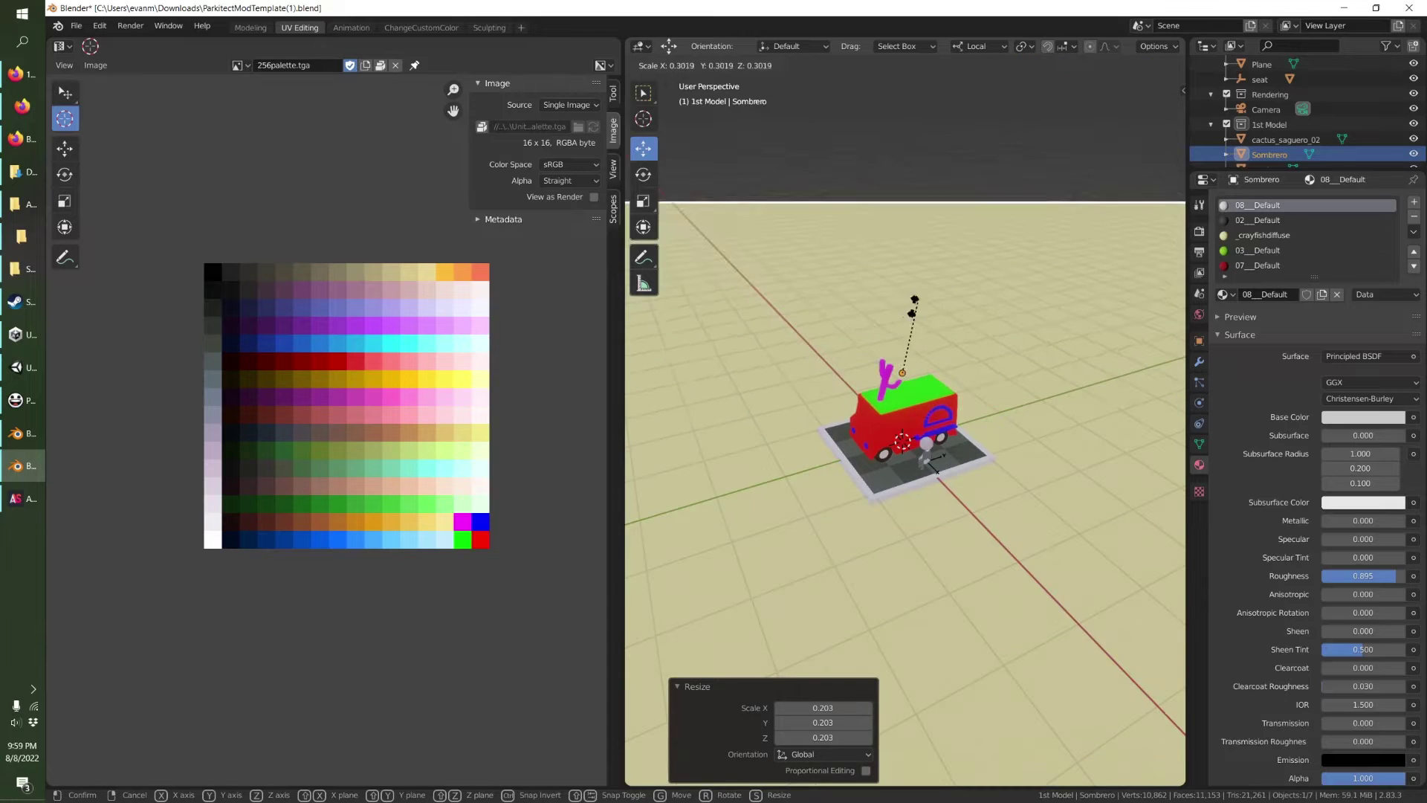
pyautogui.click(912, 307)
pyautogui.press('s')
pyautogui.press('s')
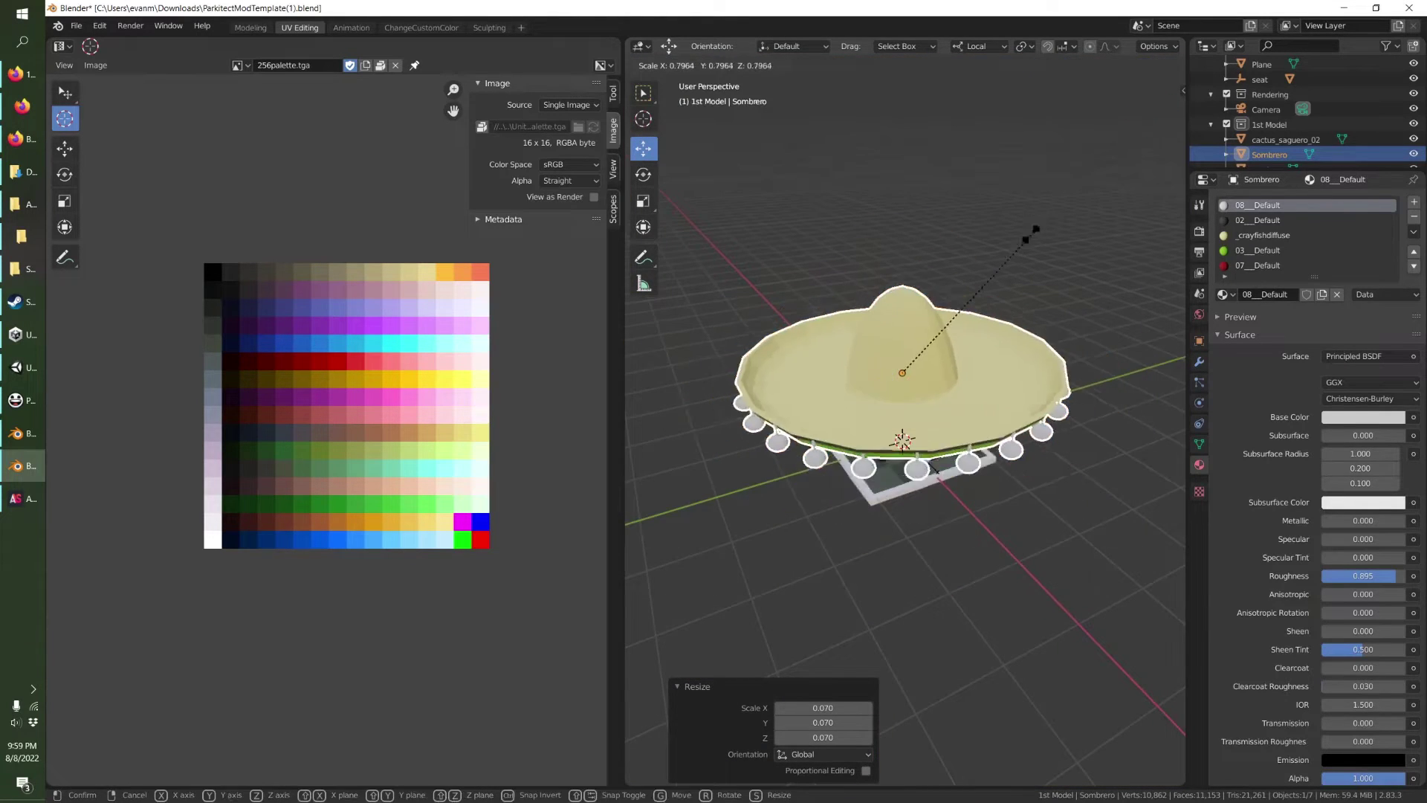
pyautogui.click(918, 327)
pyautogui.scroll(3, 919, 328)
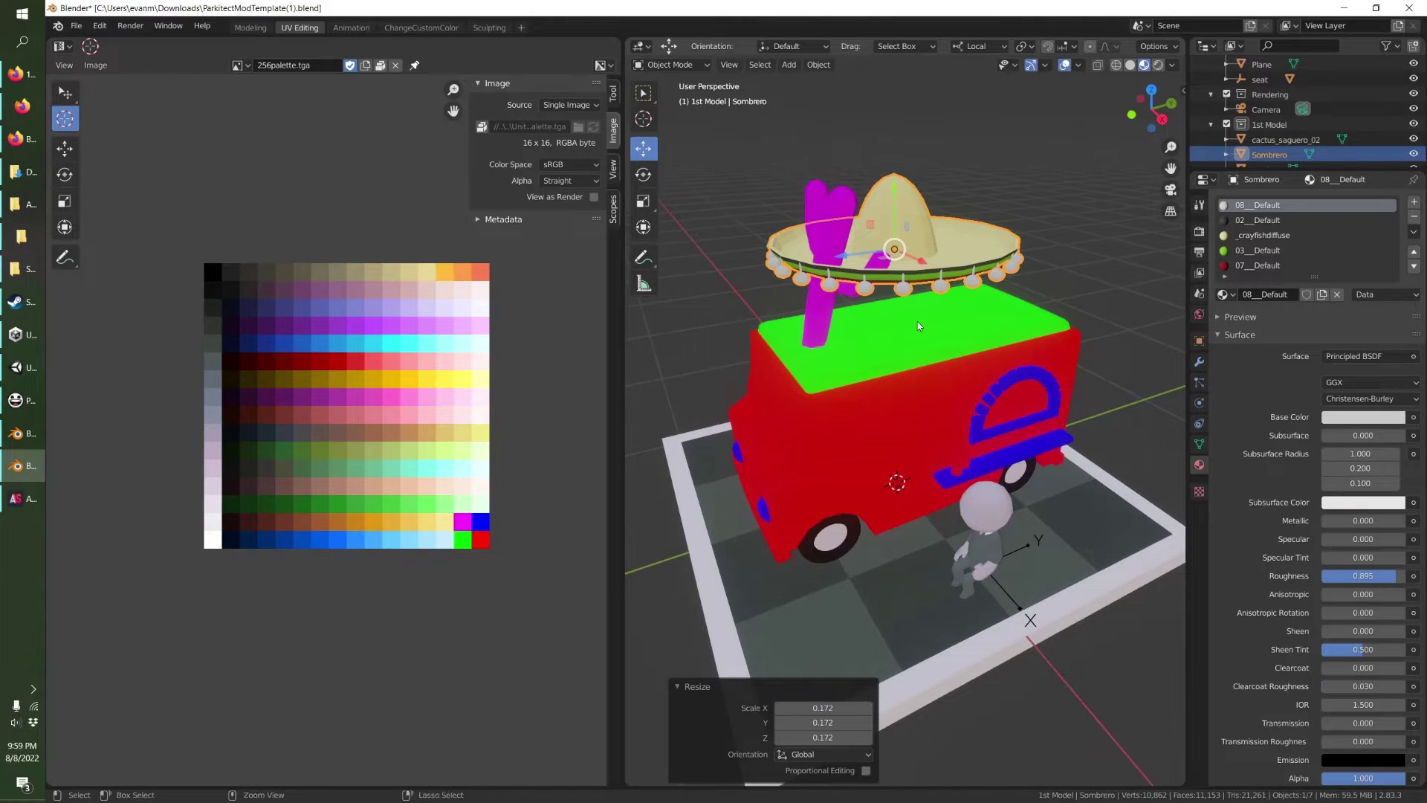
pyautogui.hotkey('ctrl', 'a')
pyautogui.click(918, 322)
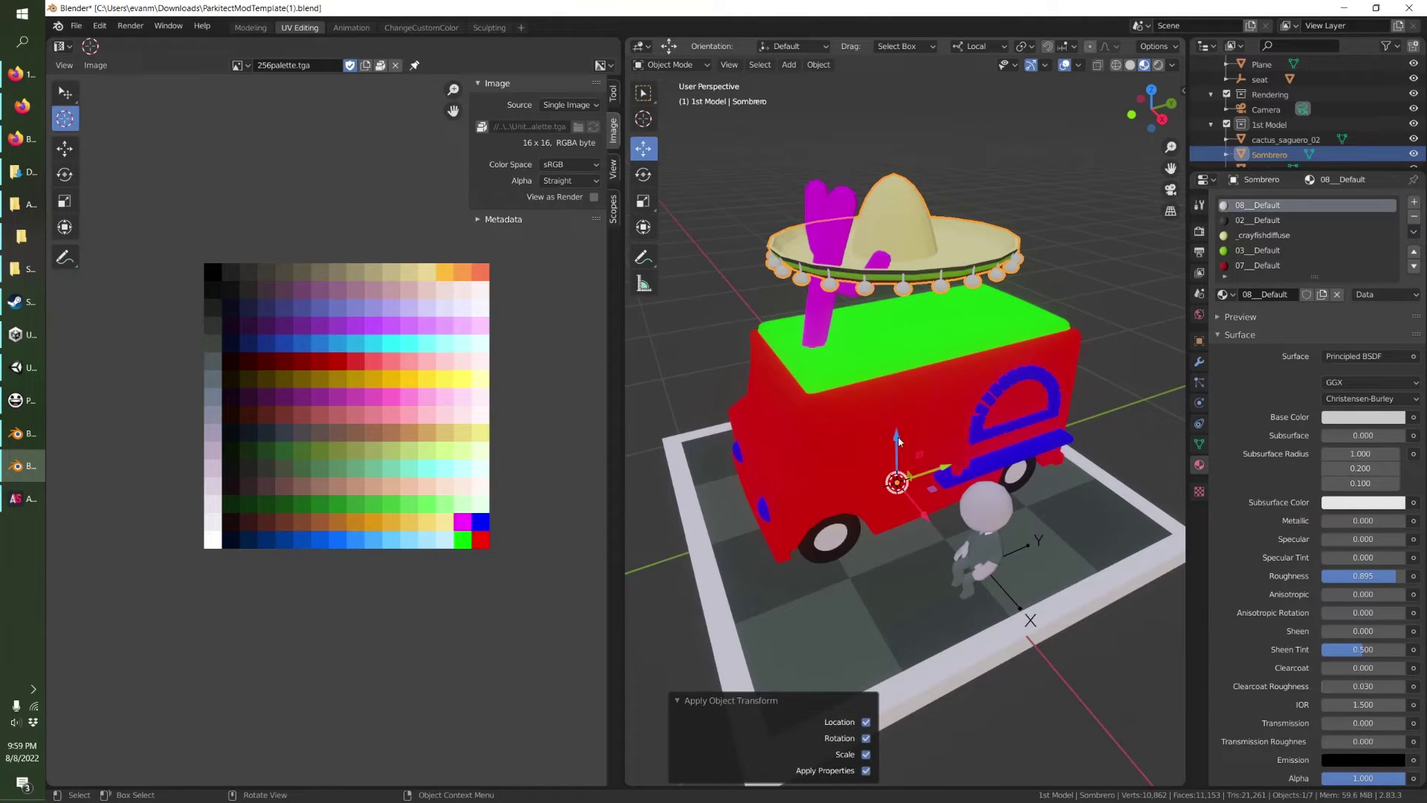
# Scale the Sombrero by 0.641 and move it about 0.396 m up and 0.33 m along local Y onto the roof.
pyautogui.press('s')
pyautogui.click(900, 466)
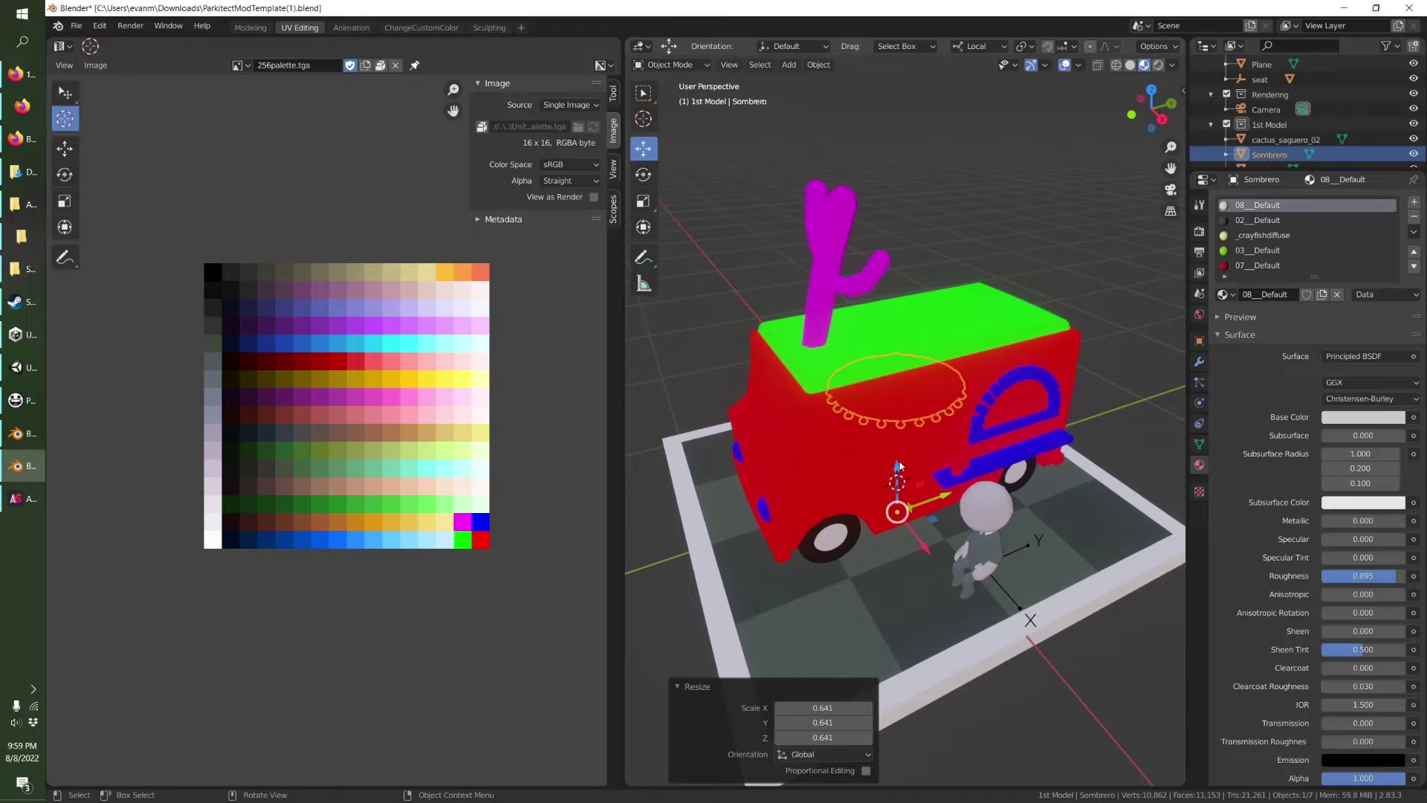
pyautogui.moveTo(899, 467); pyautogui.dragTo(992, 428)
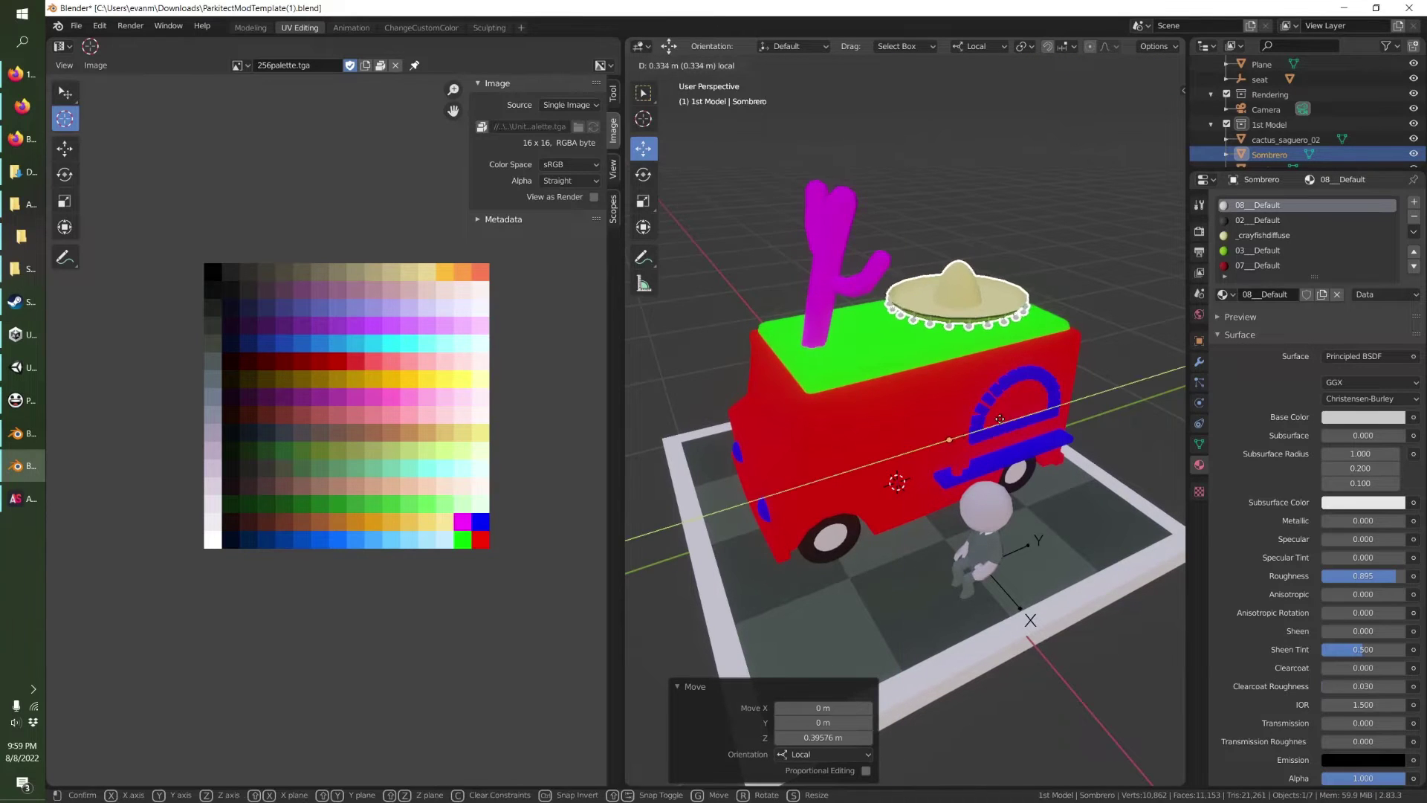
pyautogui.click(1414, 217)
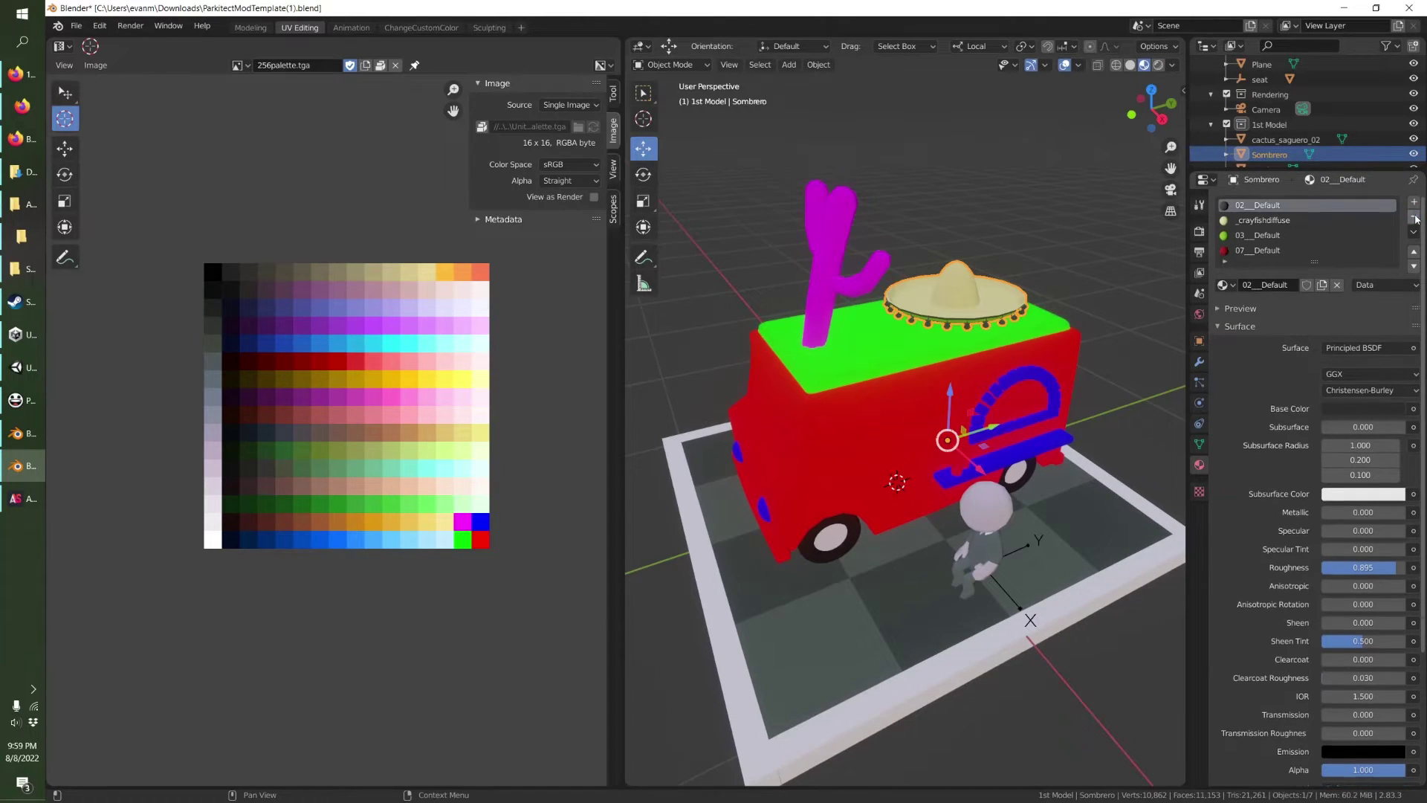
pyautogui.click(1414, 217)
pyautogui.hotkey('ctrl', 'z')
pyautogui.hotkey('ctrl', 'z')
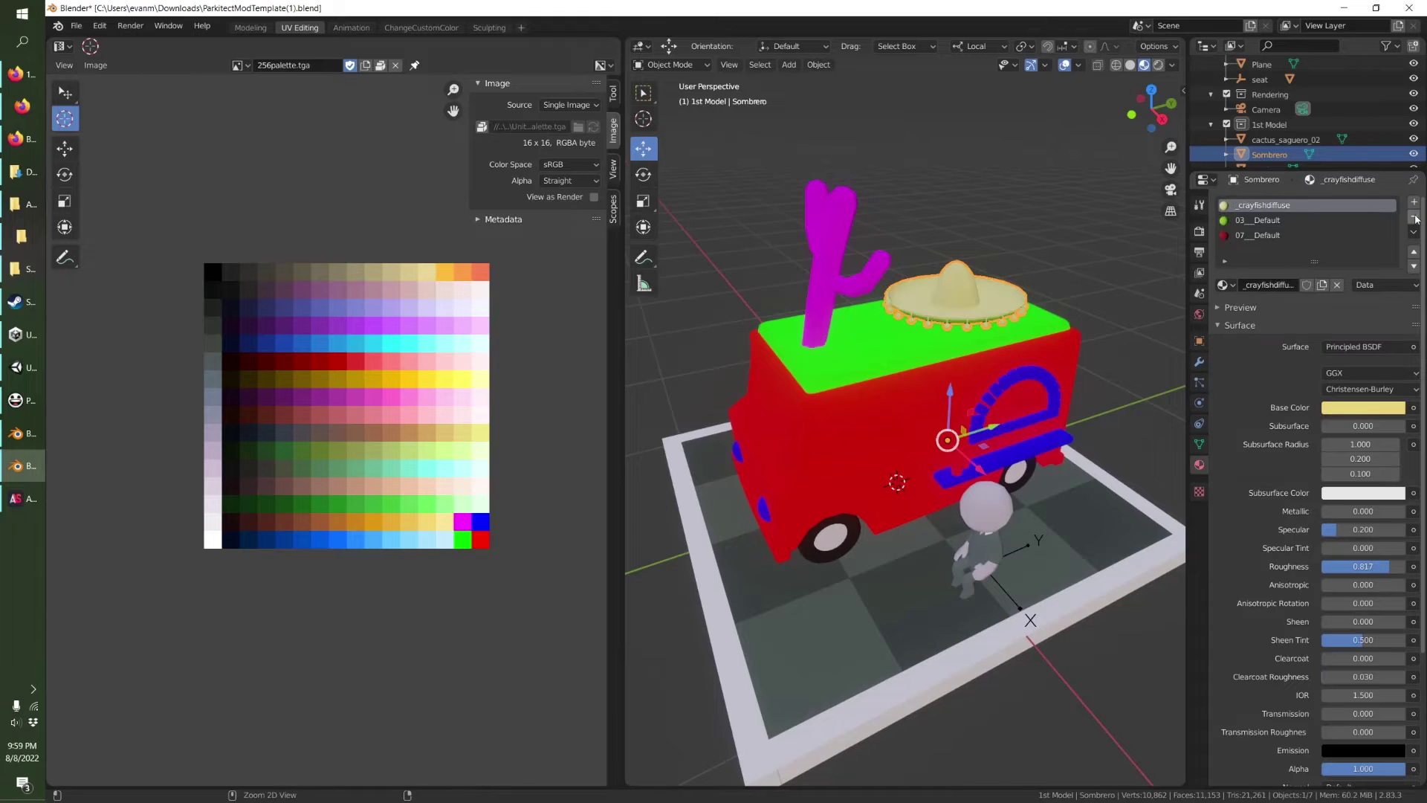
# Open the Sombrero mesh in Edit Mode, select all its UVs, and shrink them to about two palette swatches wide.
pyautogui.scroll(3, 1029, 263)
pyautogui.scroll(2, 1028, 260)
pyautogui.keyDown('shift'); pyautogui.moveTo(1028, 259); pyautogui.dragTo(769, 425, button='middle'); pyautogui.keyUp('shift')
pyautogui.keyDown('shift'); pyautogui.moveTo(876, 290); pyautogui.dragTo(910, 357, button='middle'); pyautogui.keyUp('shift')
pyautogui.press('Tab')
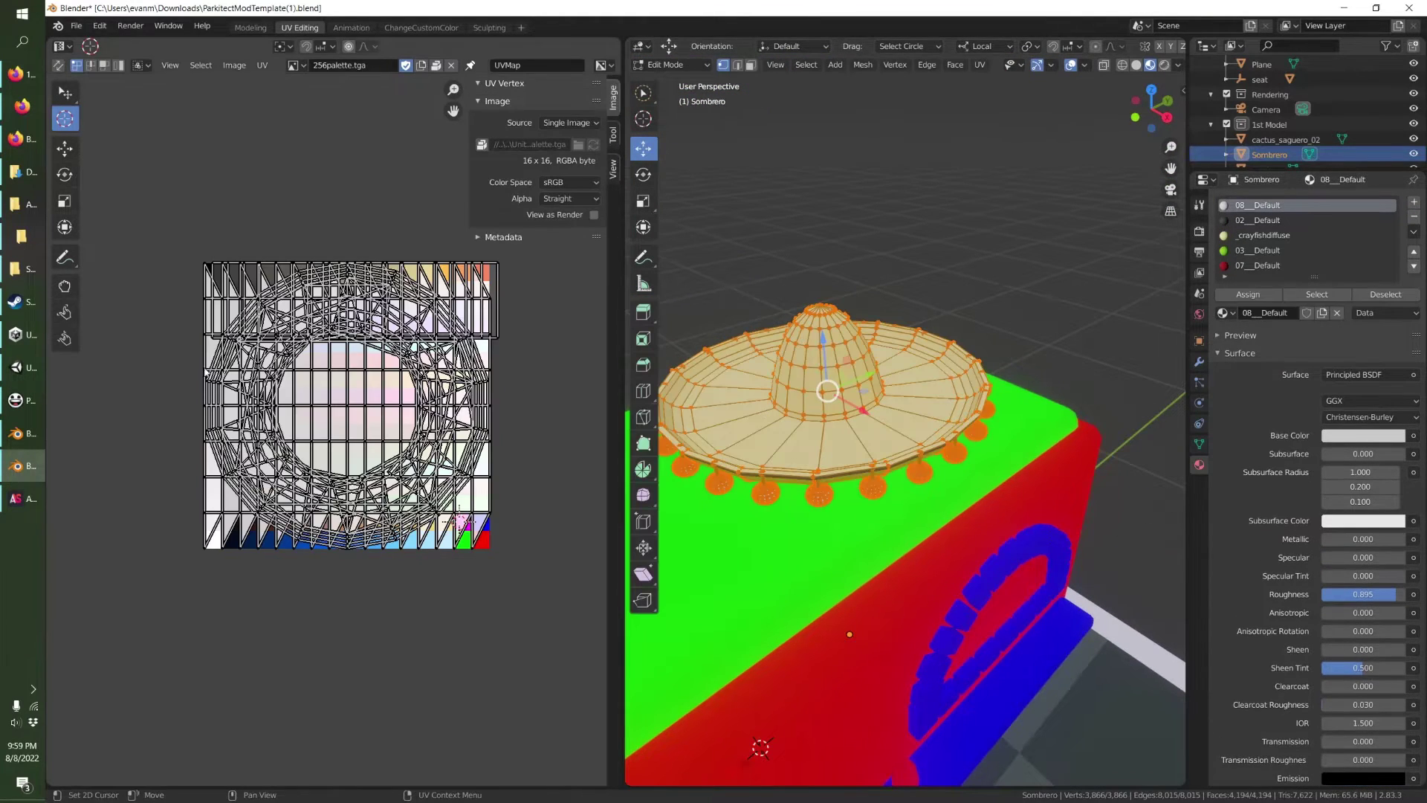
pyautogui.press('a')
pyautogui.press('s')
pyautogui.click(340, 390)
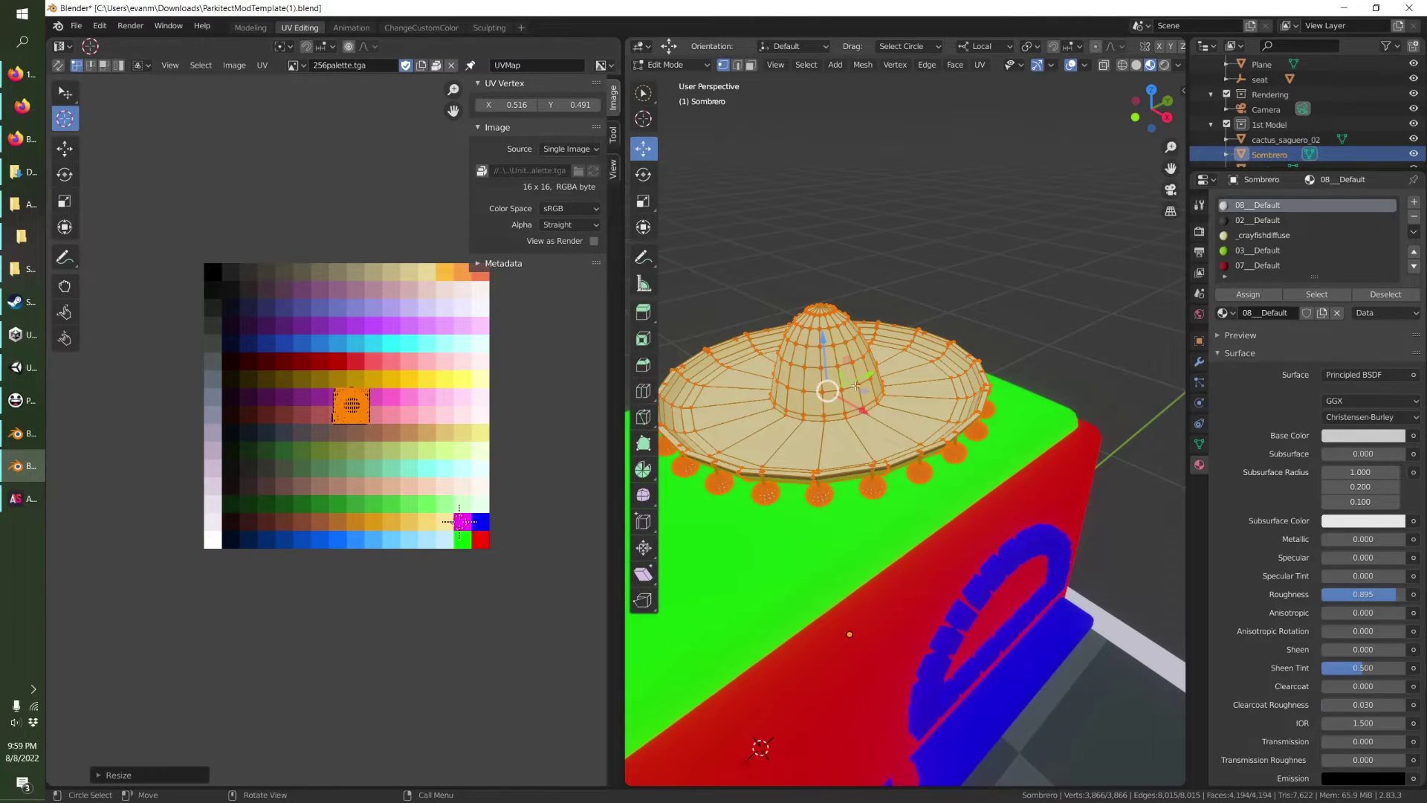
# Select the Sombrero faces using the 08__Default material and snap their UVs to the 2D cursor on the red palette swatch.
pyautogui.scroll(2, 859, 383)
pyautogui.moveTo(790, 408); pyautogui.dragTo(782, 378, button='middle')
pyautogui.hotkey('alt', 'a')
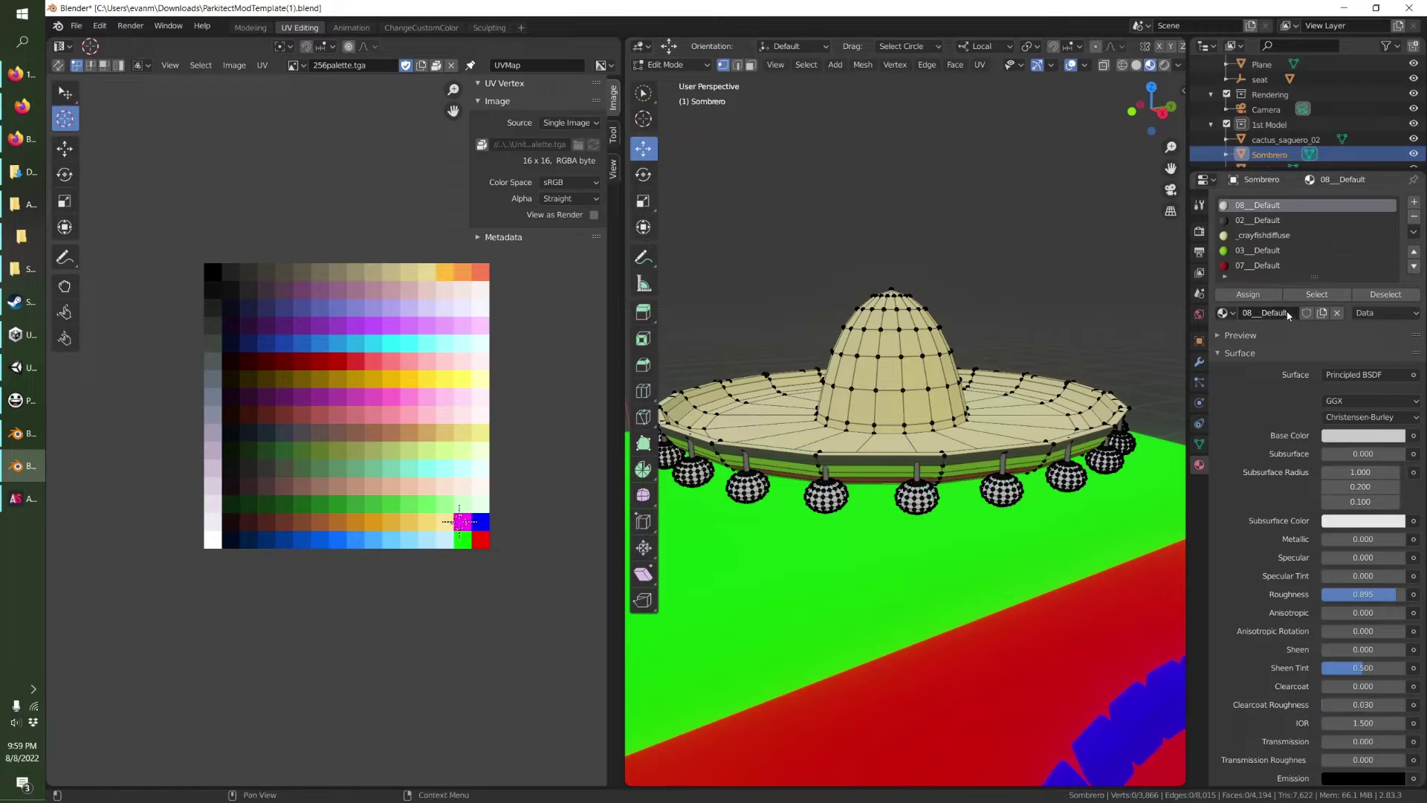
pyautogui.click(1316, 294)
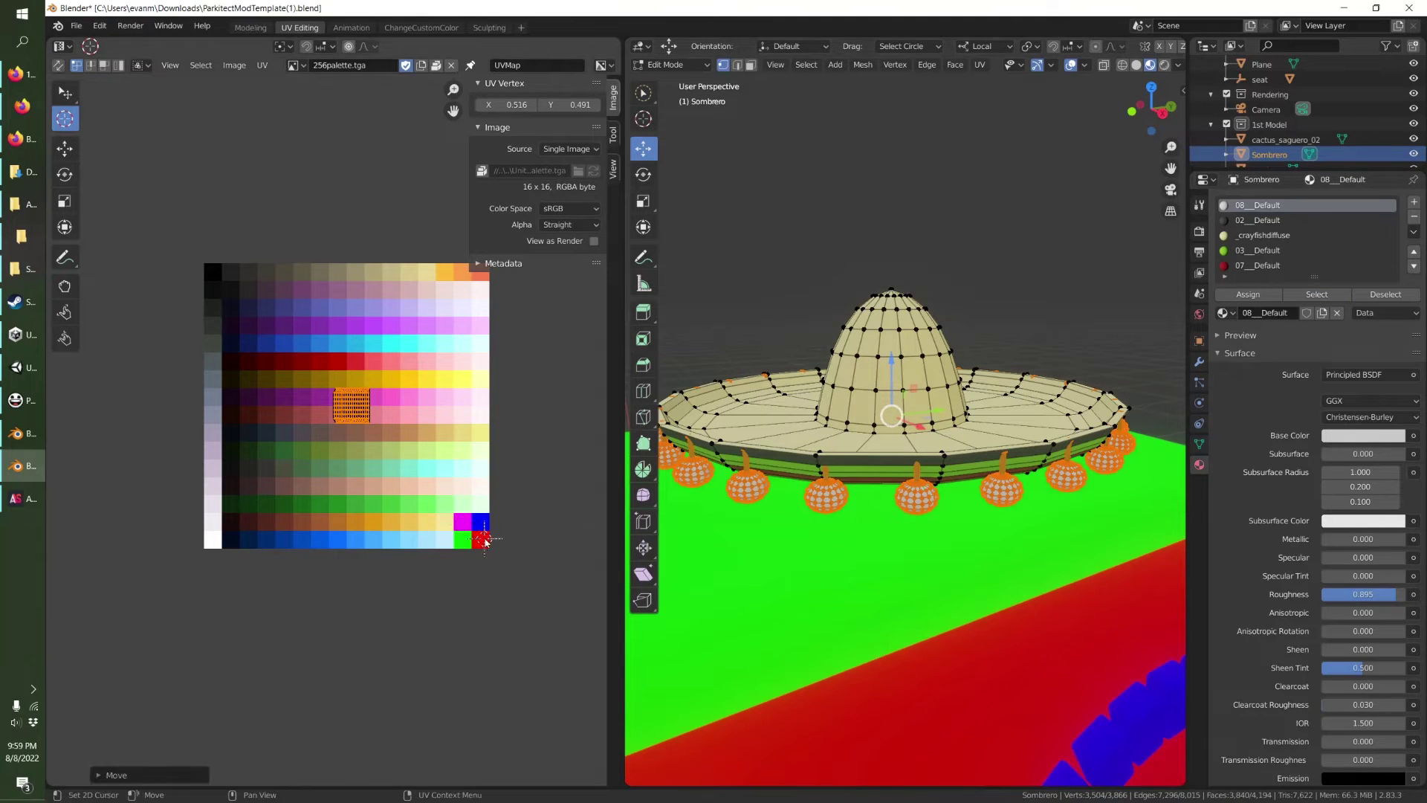
pyautogui.rightClick(484, 541)
pyautogui.moveTo(484, 541)
pyautogui.click(587, 550)
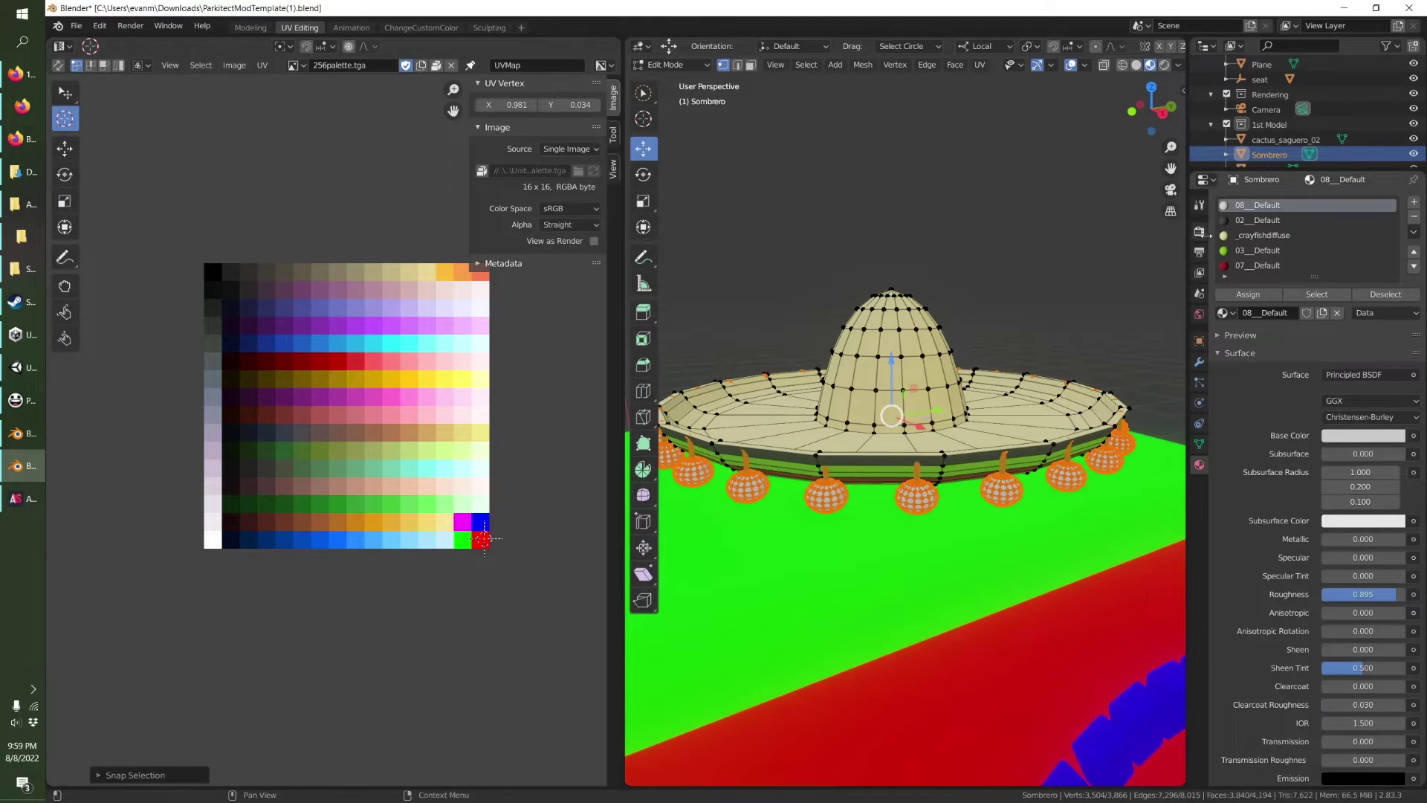
# Select the Sombrero faces using the _crayfishdiffuse material and snap their UVs to the cursor on the green swatch.
pyautogui.hotkey('alt', 'a')
pyautogui.click(1261, 236)
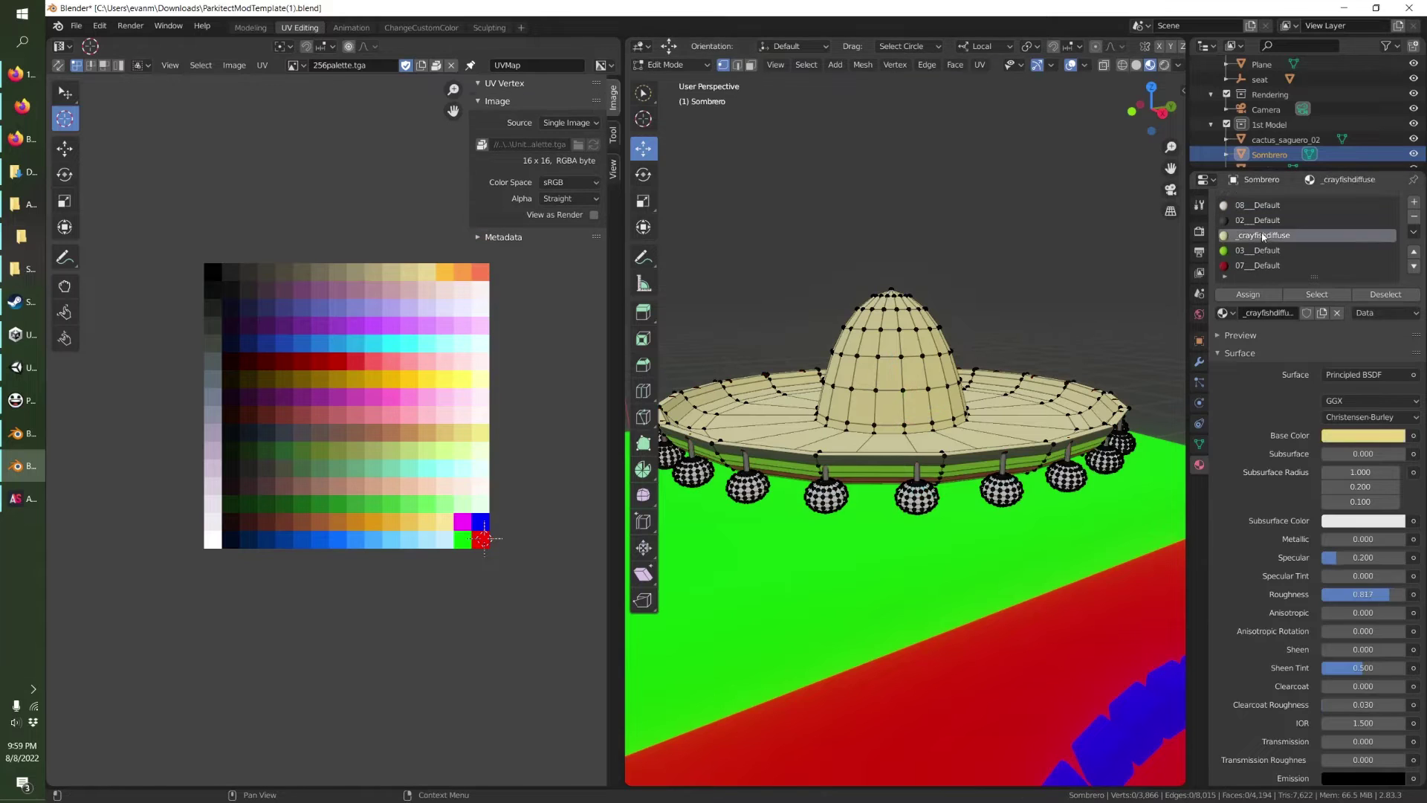
pyautogui.click(1312, 296)
pyautogui.rightClick(465, 544)
pyautogui.moveTo(474, 544)
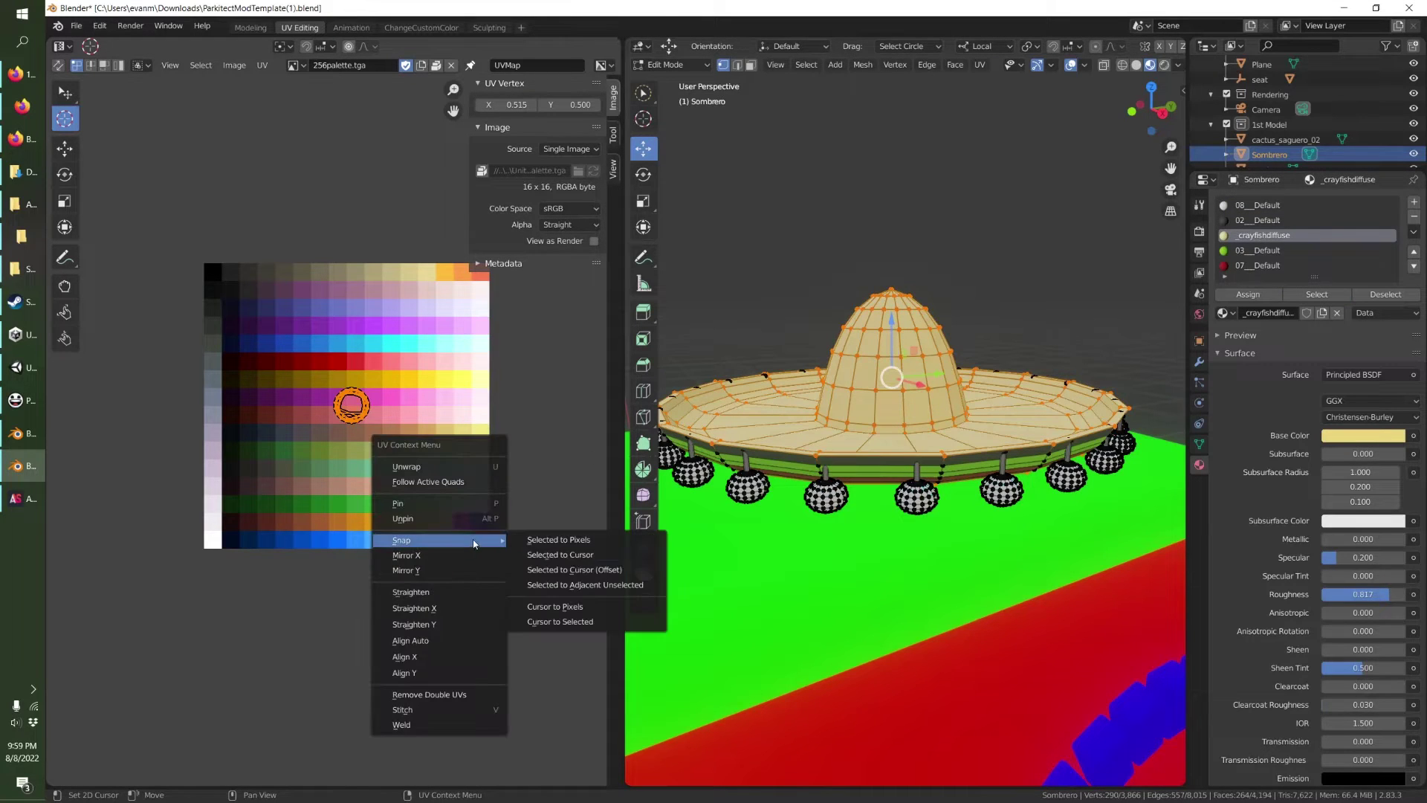
pyautogui.click(533, 555)
pyautogui.hotkey('alt', 'a')
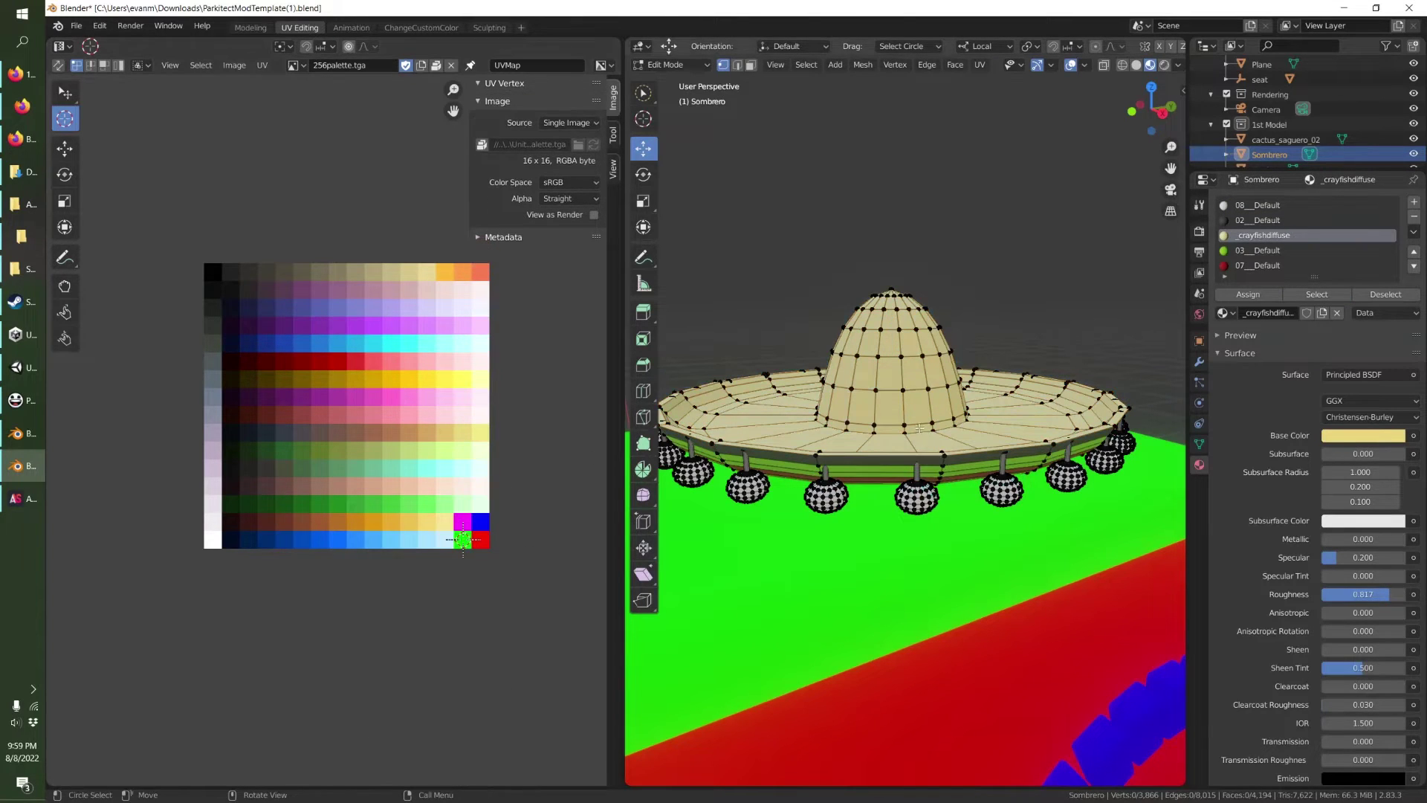
# Remove the Sombrero's material slots except 08__Default in Object Mode, and replace that material with CustomColorsDiffuse.
pyautogui.click(1272, 265)
pyautogui.scroll(-2, 898, 694)
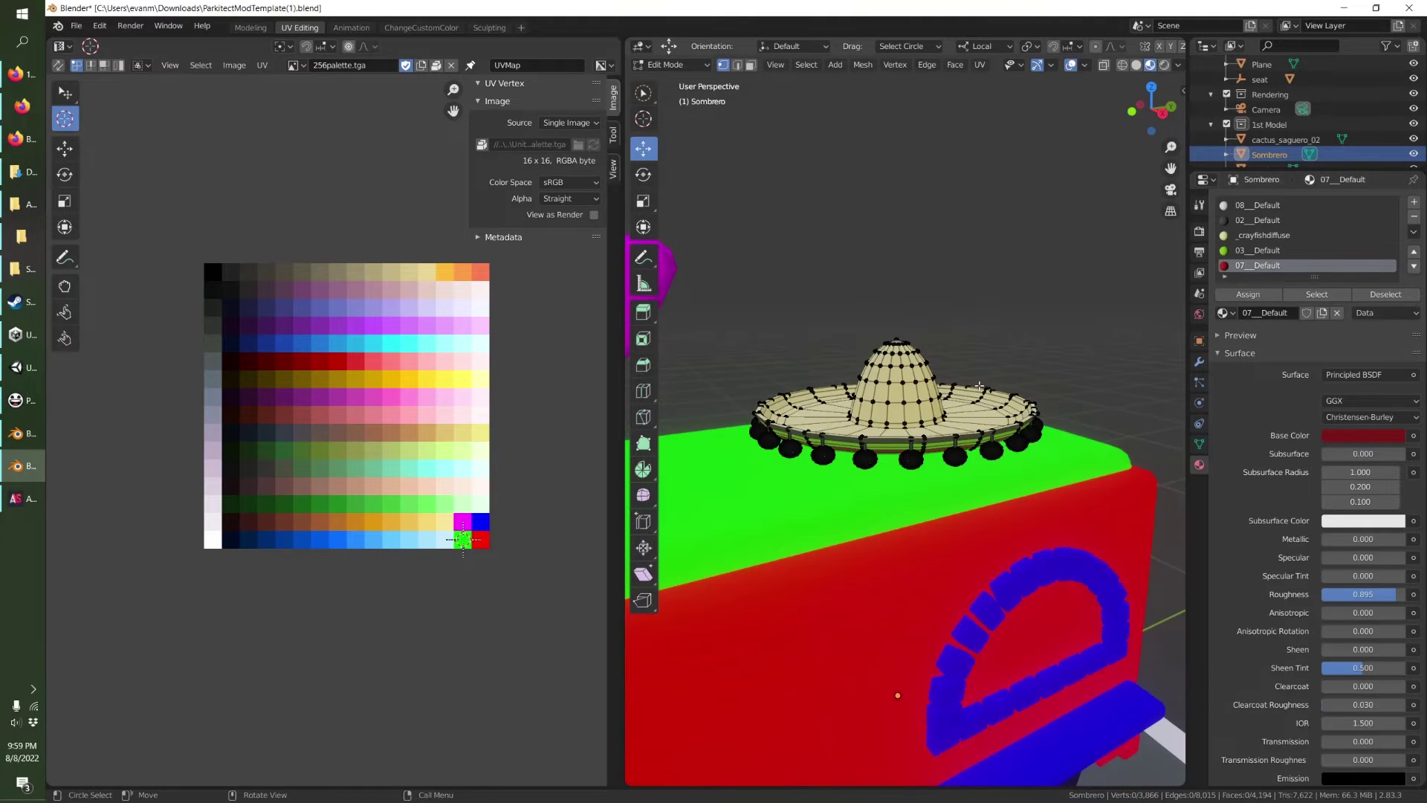
pyautogui.scroll(3, 897, 694)
pyautogui.scroll(-3, 983, 379)
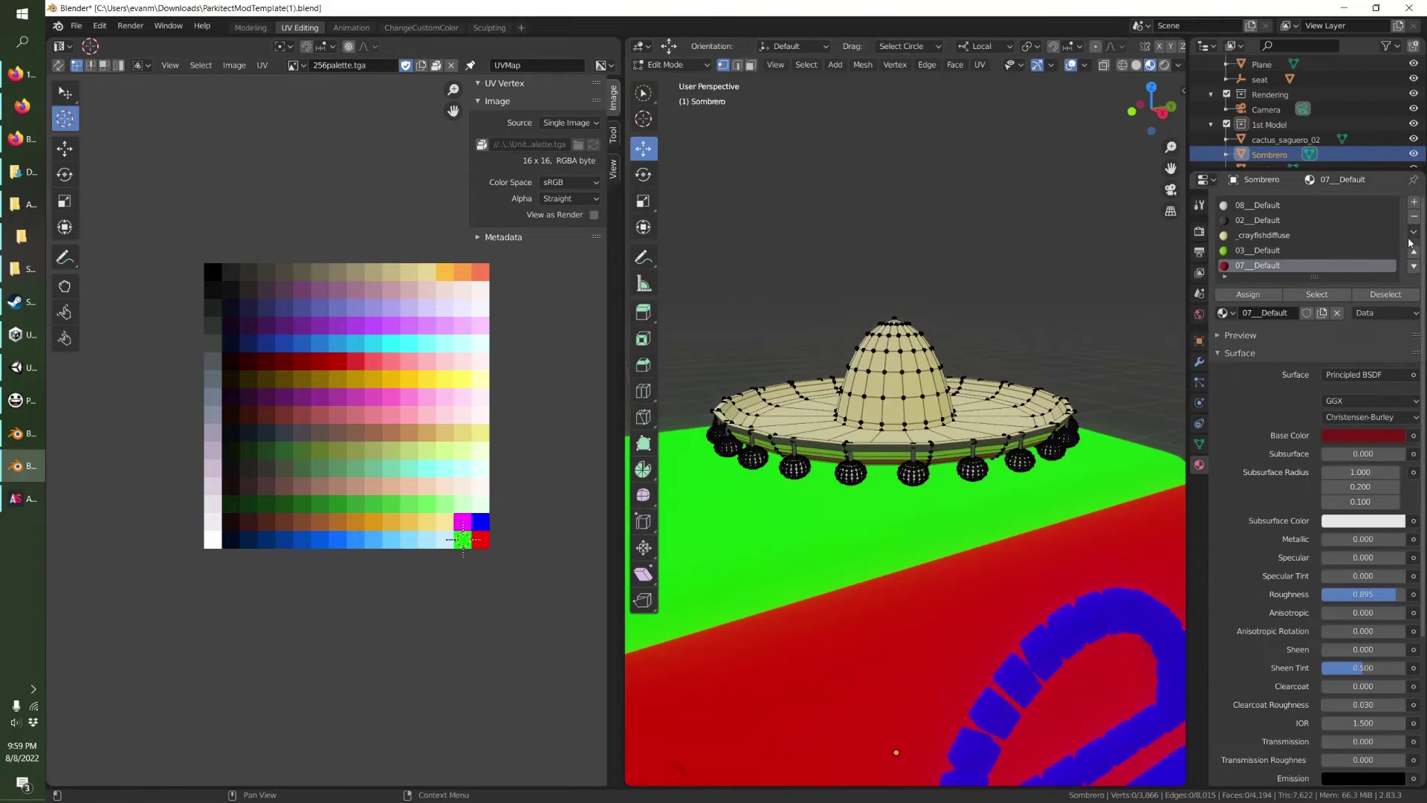
pyautogui.click(1415, 216)
pyautogui.press('Tab')
pyautogui.click(1415, 217)
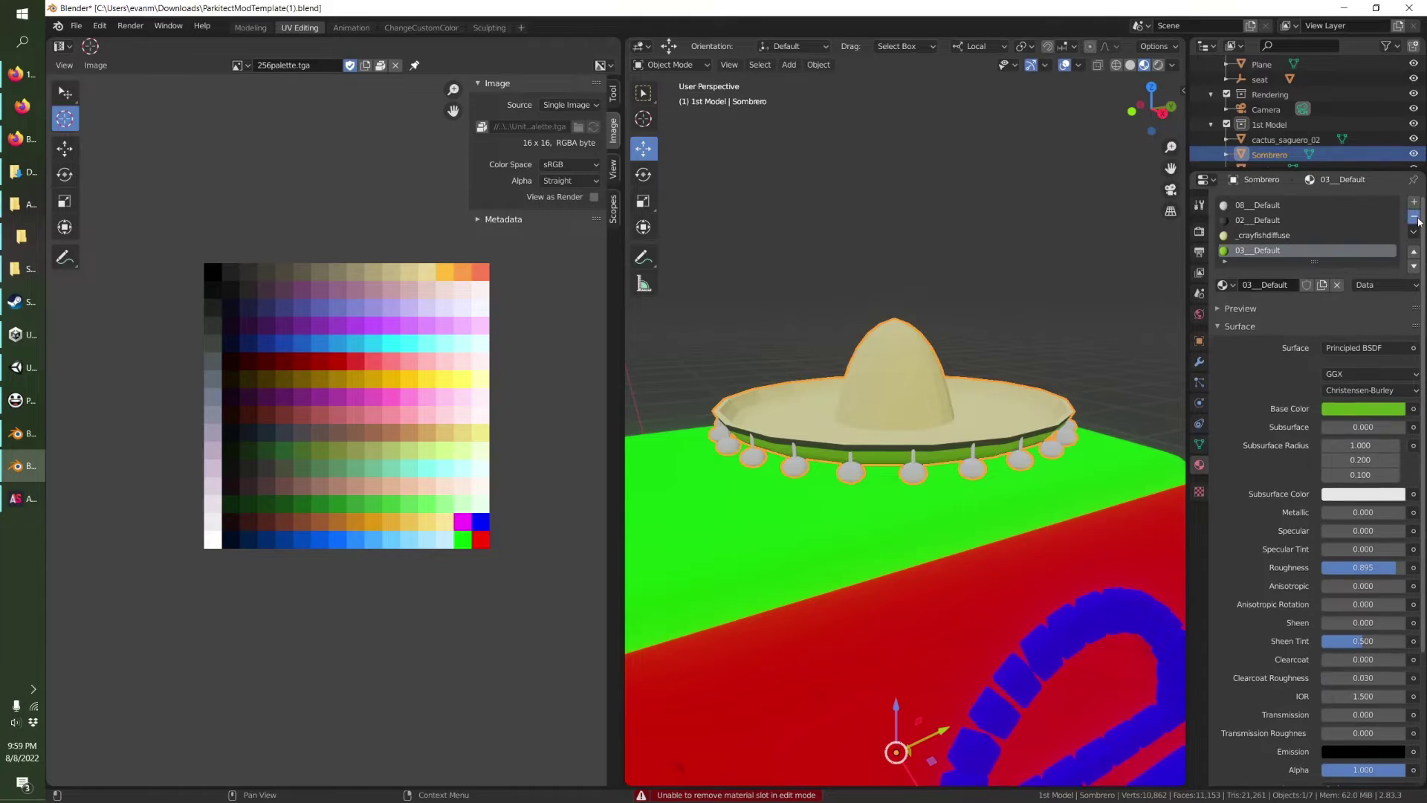
pyautogui.click(1415, 216)
pyautogui.click(1414, 216)
pyautogui.click(1230, 253)
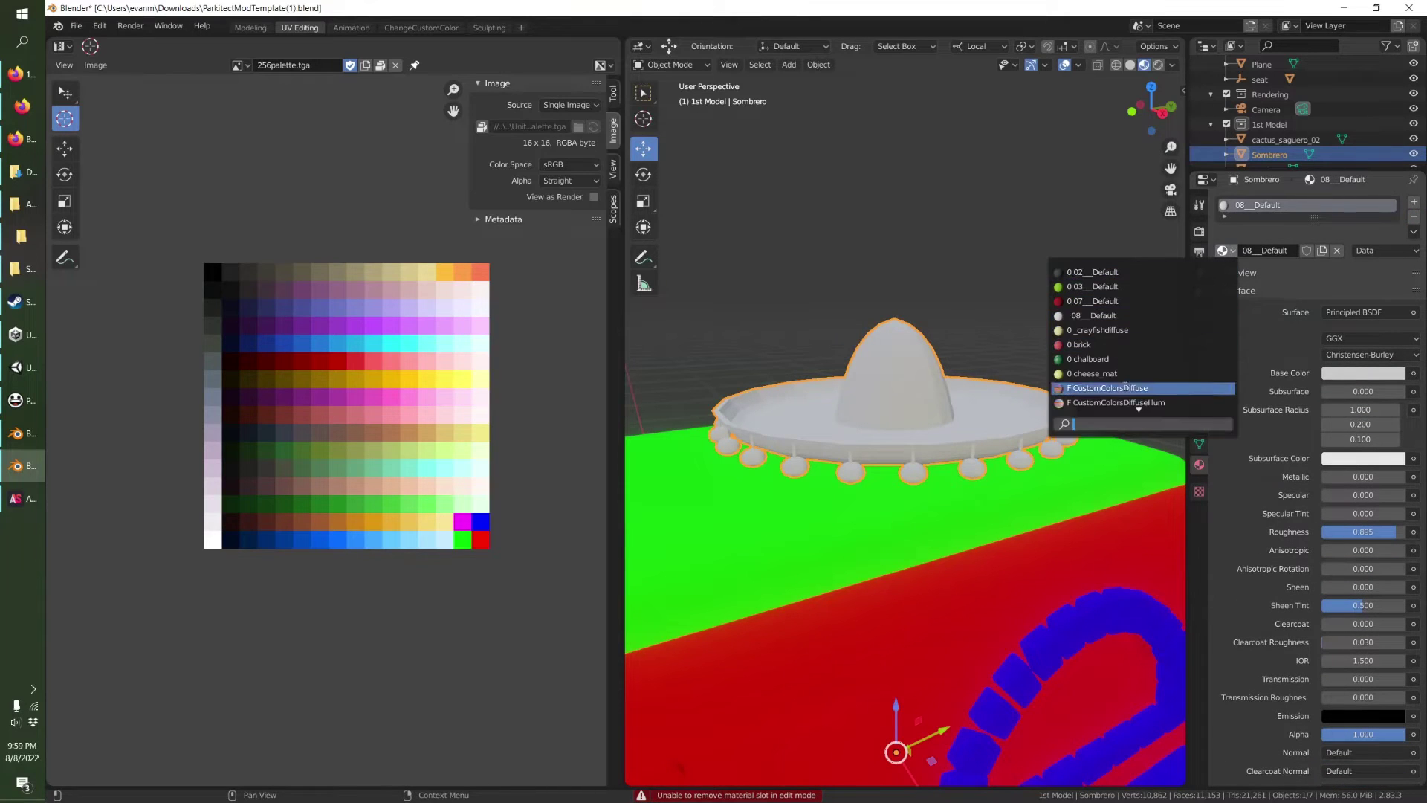
pyautogui.click(1070, 386)
# Select the Sombrero's remaining unassigned UVs in the middle of the palette and snap them to the blue swatch.
pyautogui.press('Tab')
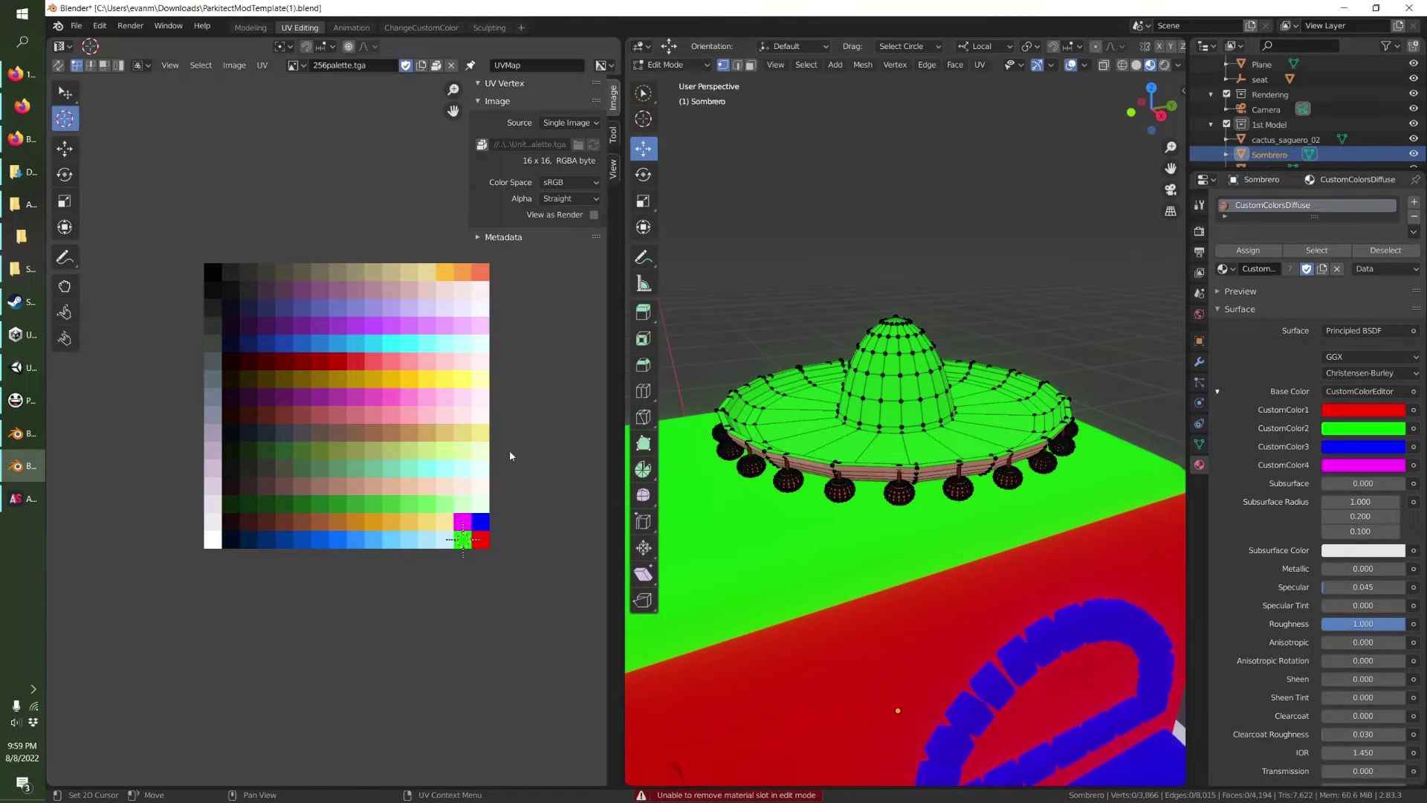
pyautogui.press('a')
pyautogui.hotkey('alt', 'a')
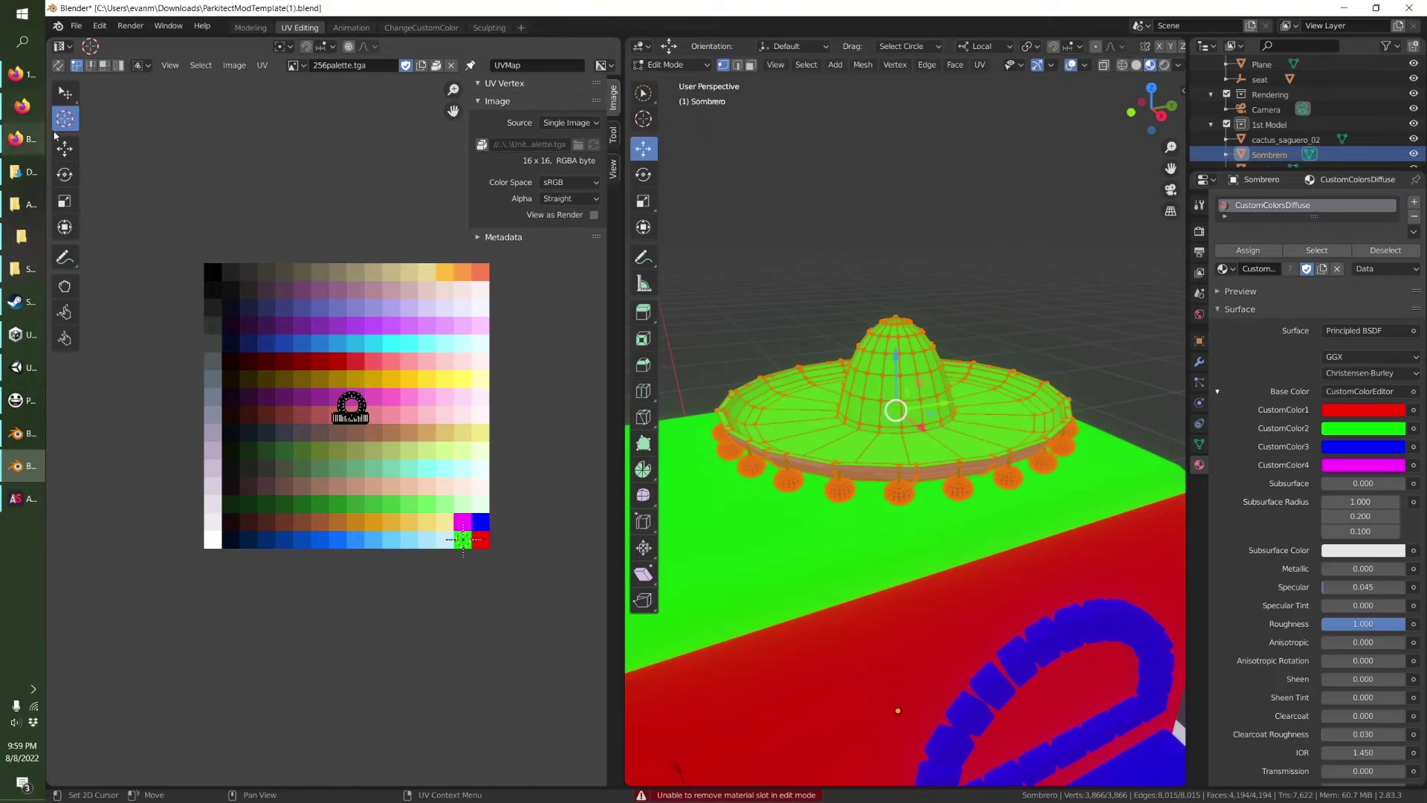
pyautogui.press('w')
pyautogui.moveTo(359, 429); pyautogui.dragTo(386, 431)
pyautogui.click(61, 115)
pyautogui.press('w')
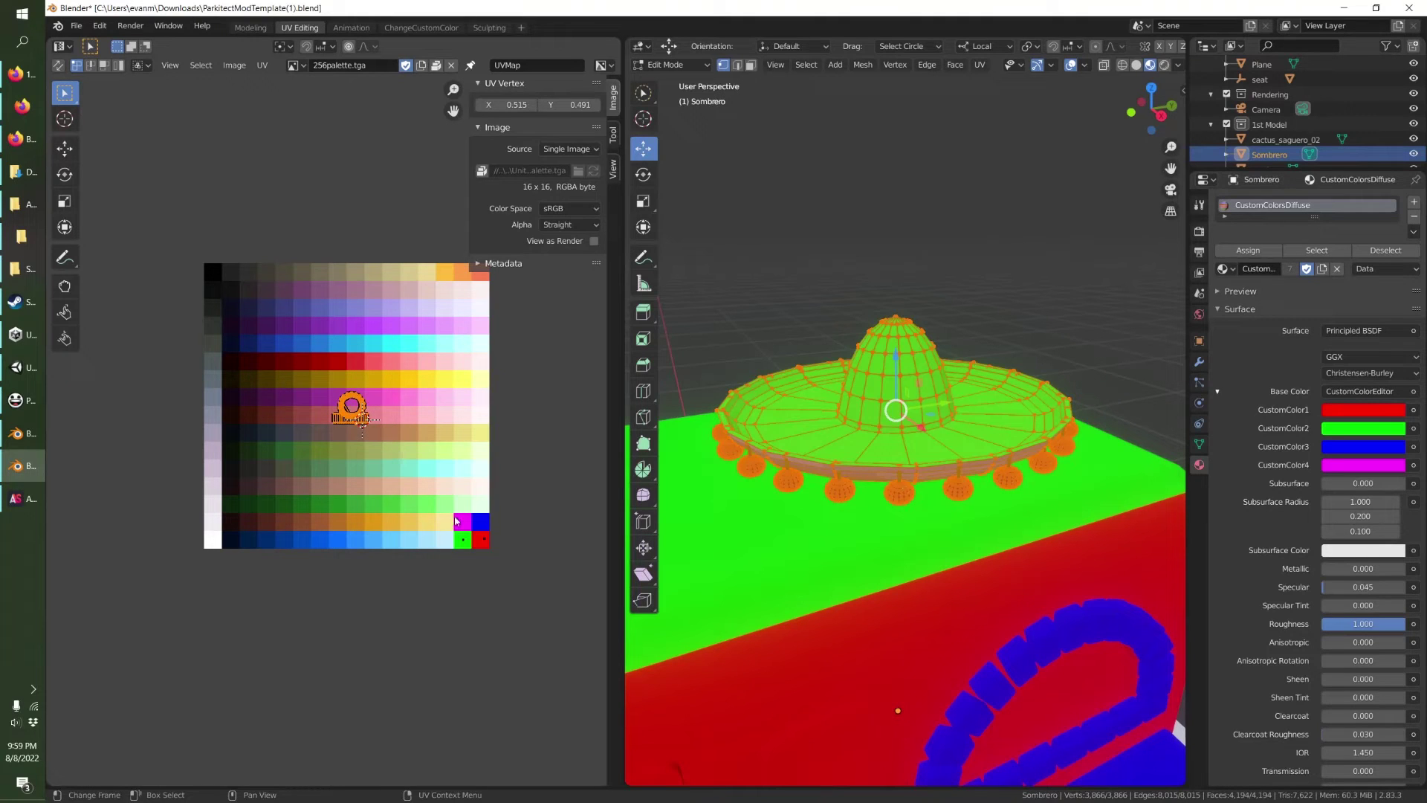
pyautogui.click(65, 119)
pyautogui.click(480, 520)
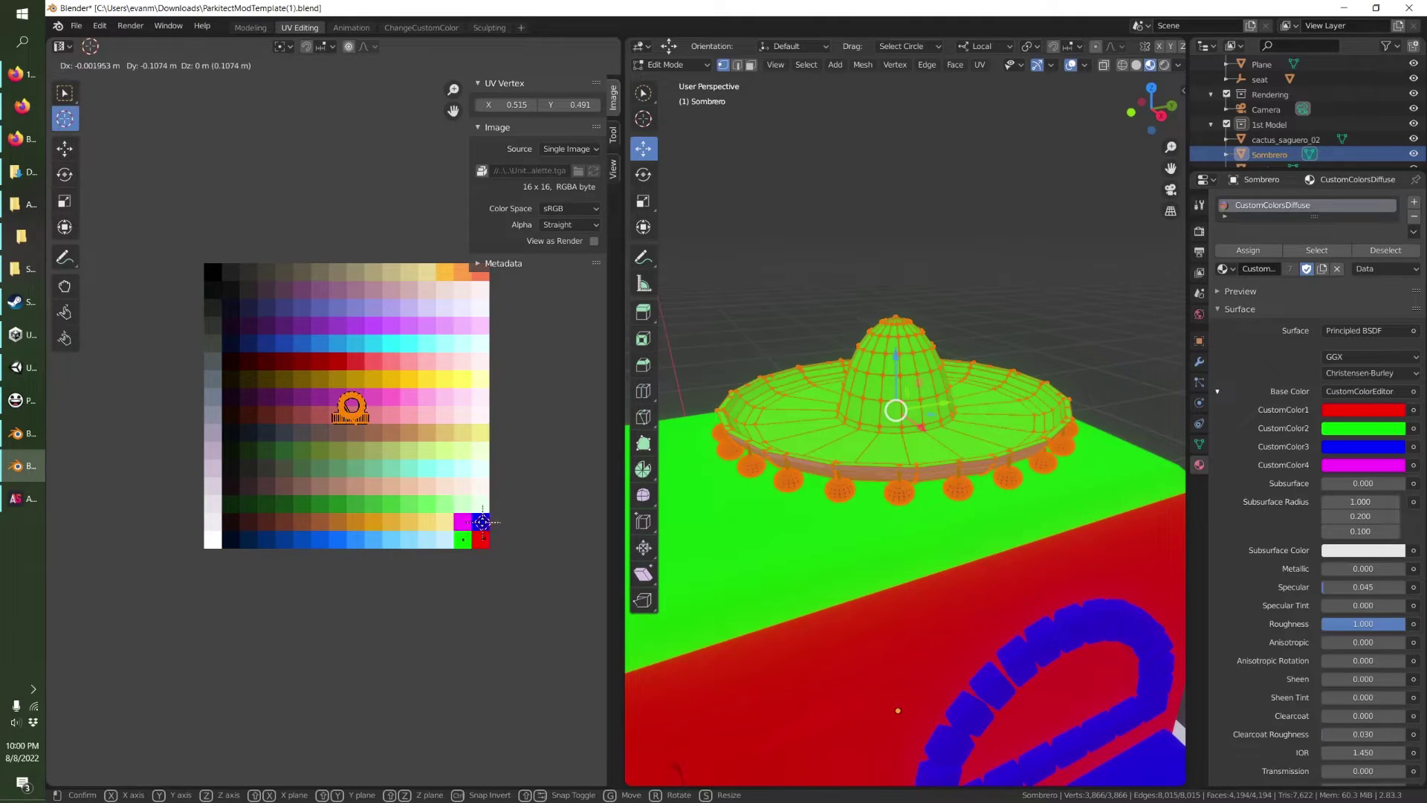
pyautogui.rightClick(481, 520)
pyautogui.moveTo(498, 520)
pyautogui.click(589, 539)
pyautogui.press('Tab')
pyautogui.scroll(-6, 904, 452)
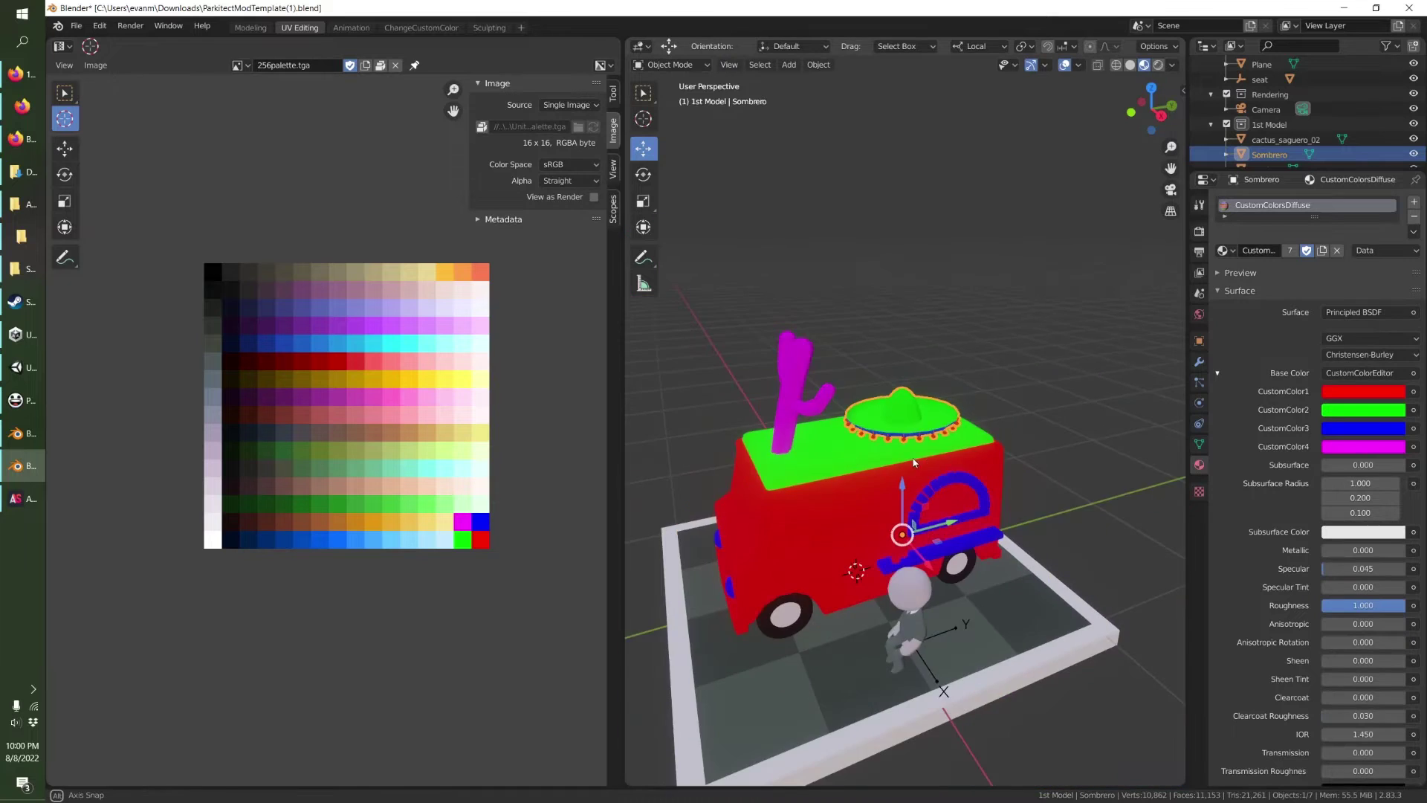
pyautogui.moveTo(905, 451)
pyautogui.mouseDown(button='middle')
pyautogui.moveTo(827, 405)
pyautogui.moveTo(878, 450)
pyautogui.mouseUp(button='middle')
# Move the UVs of the Sombrero's crown and brim from the green swatch to the magenta swatch.
pyautogui.press('Tab')
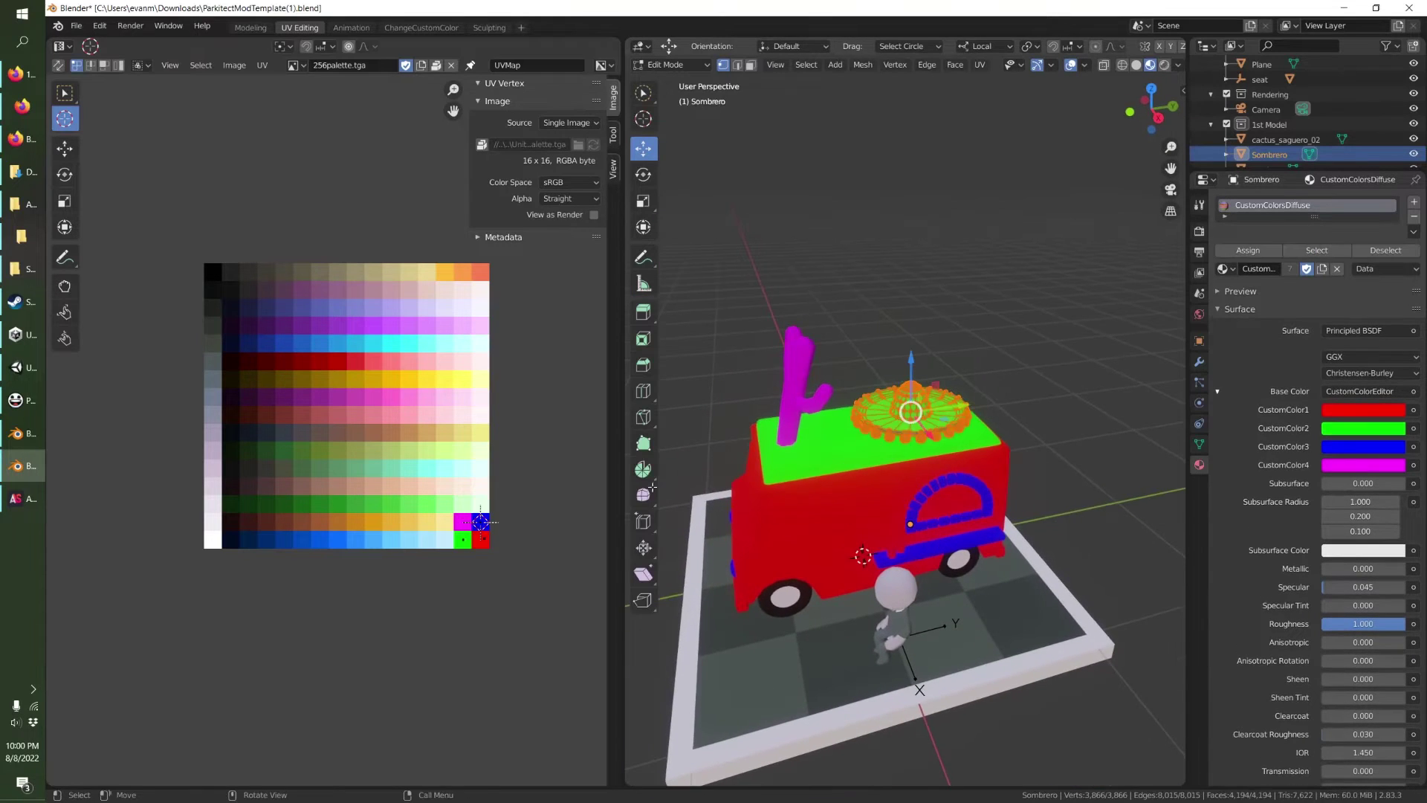
pyautogui.scroll(4, 879, 453)
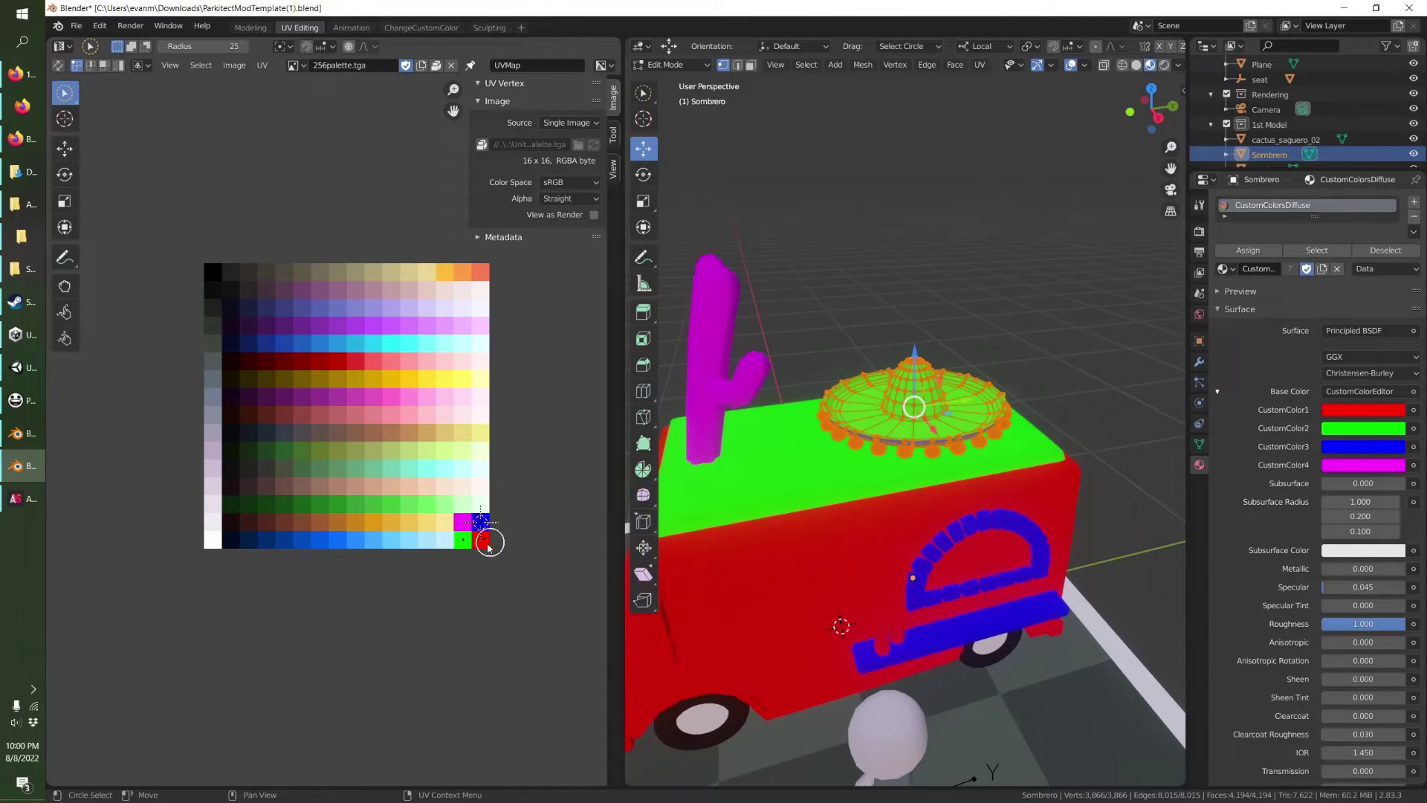
pyautogui.click(452, 542)
pyautogui.click(65, 149)
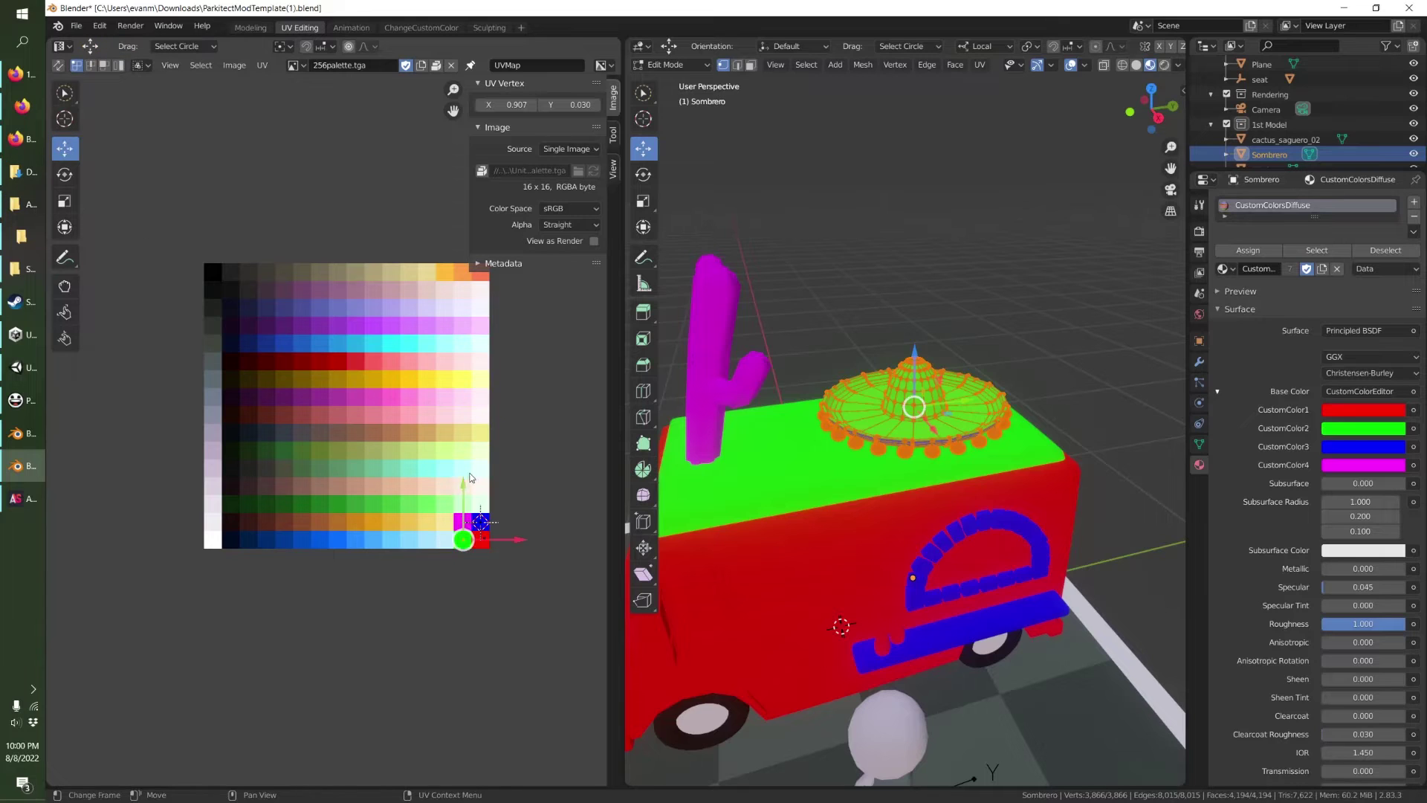
pyautogui.moveTo(468, 480); pyautogui.dragTo(466, 461)
pyautogui.click(538, 461)
pyautogui.moveTo(651, 481); pyautogui.dragTo(627, 475, button='middle')
pyautogui.press('Tab')
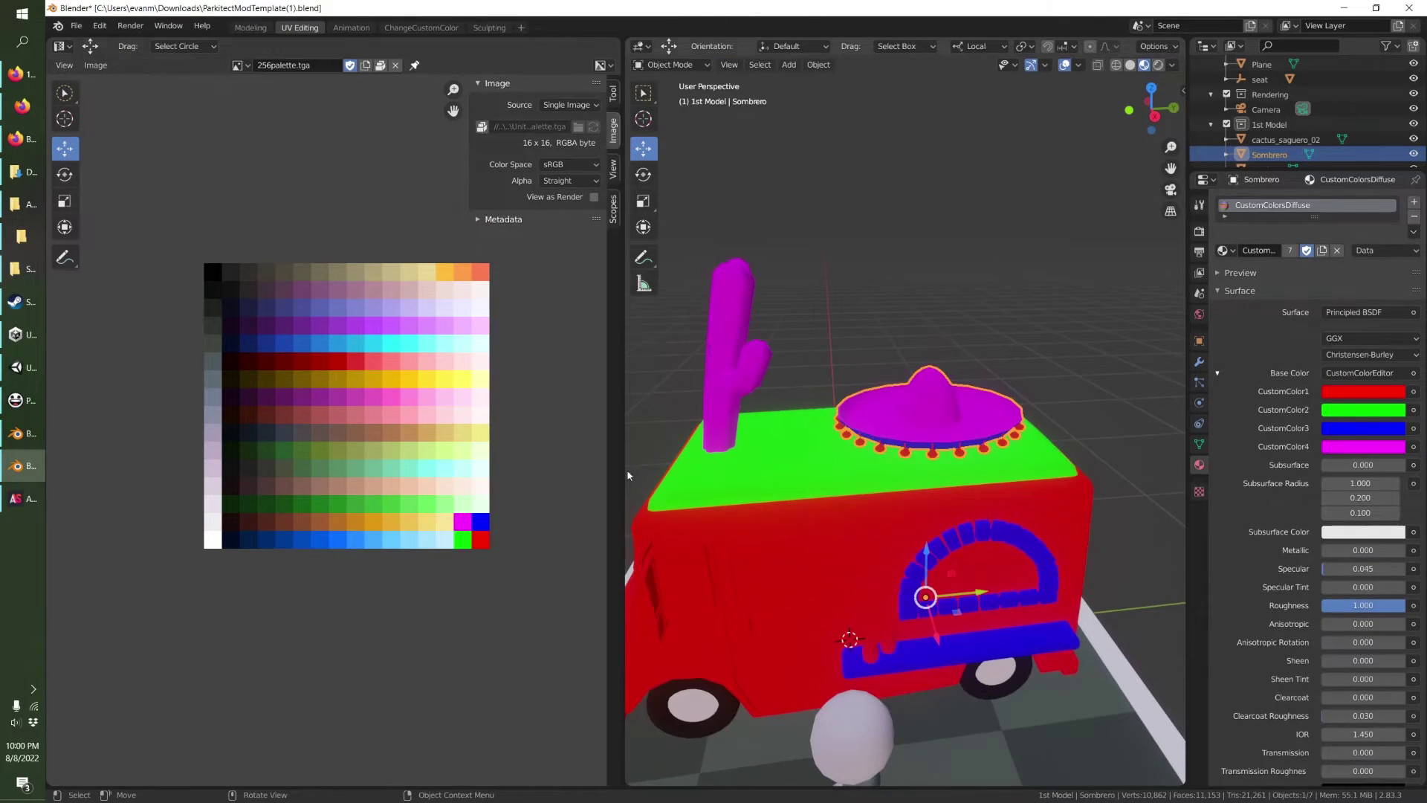
# Move the UVs of the Sombrero's crown and brim onto the blue swatch, return to Object Mode, and deselect it.
pyautogui.press('Tab')
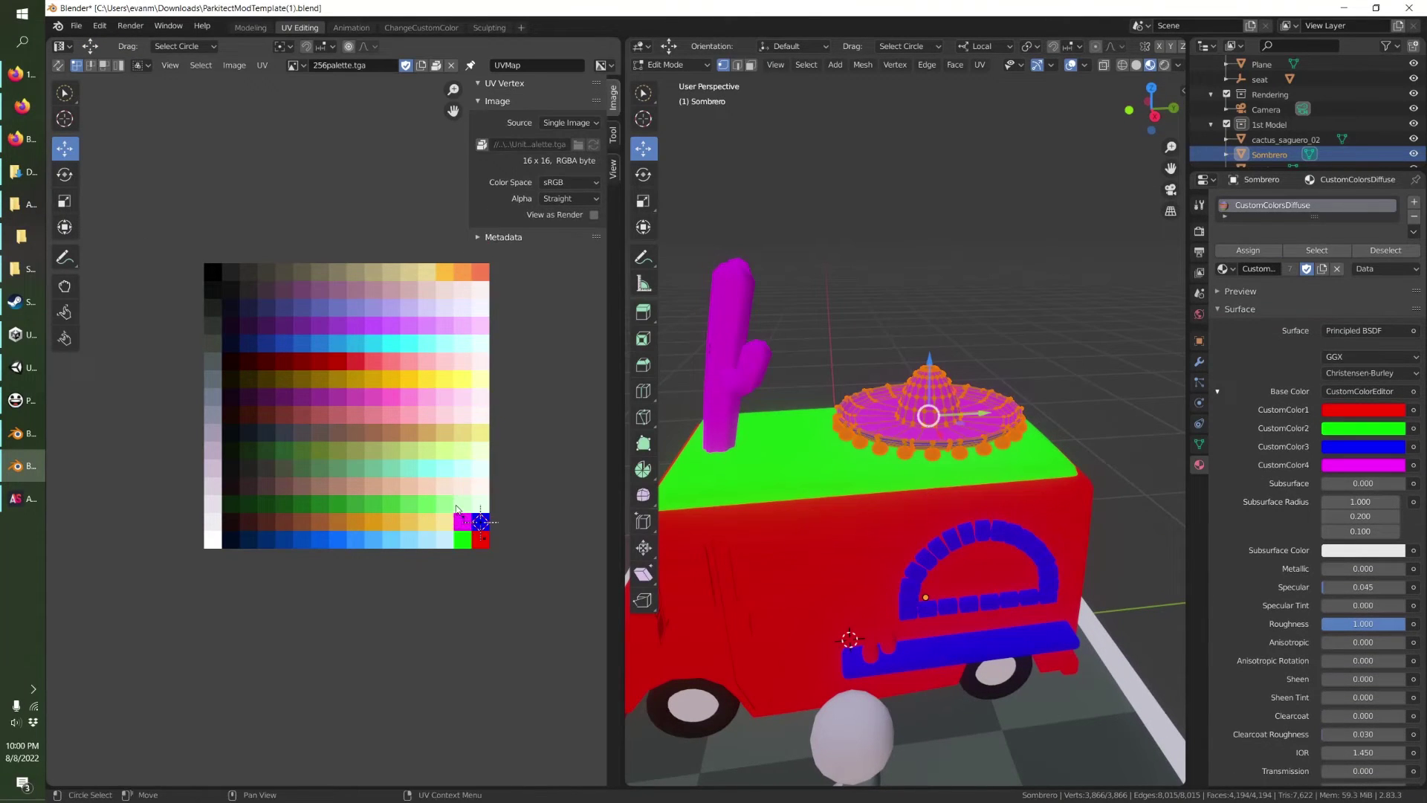
pyautogui.click(461, 519)
pyautogui.moveTo(462, 521); pyautogui.dragTo(480, 521)
pyautogui.press('Tab')
pyautogui.scroll(-1, 938, 455)
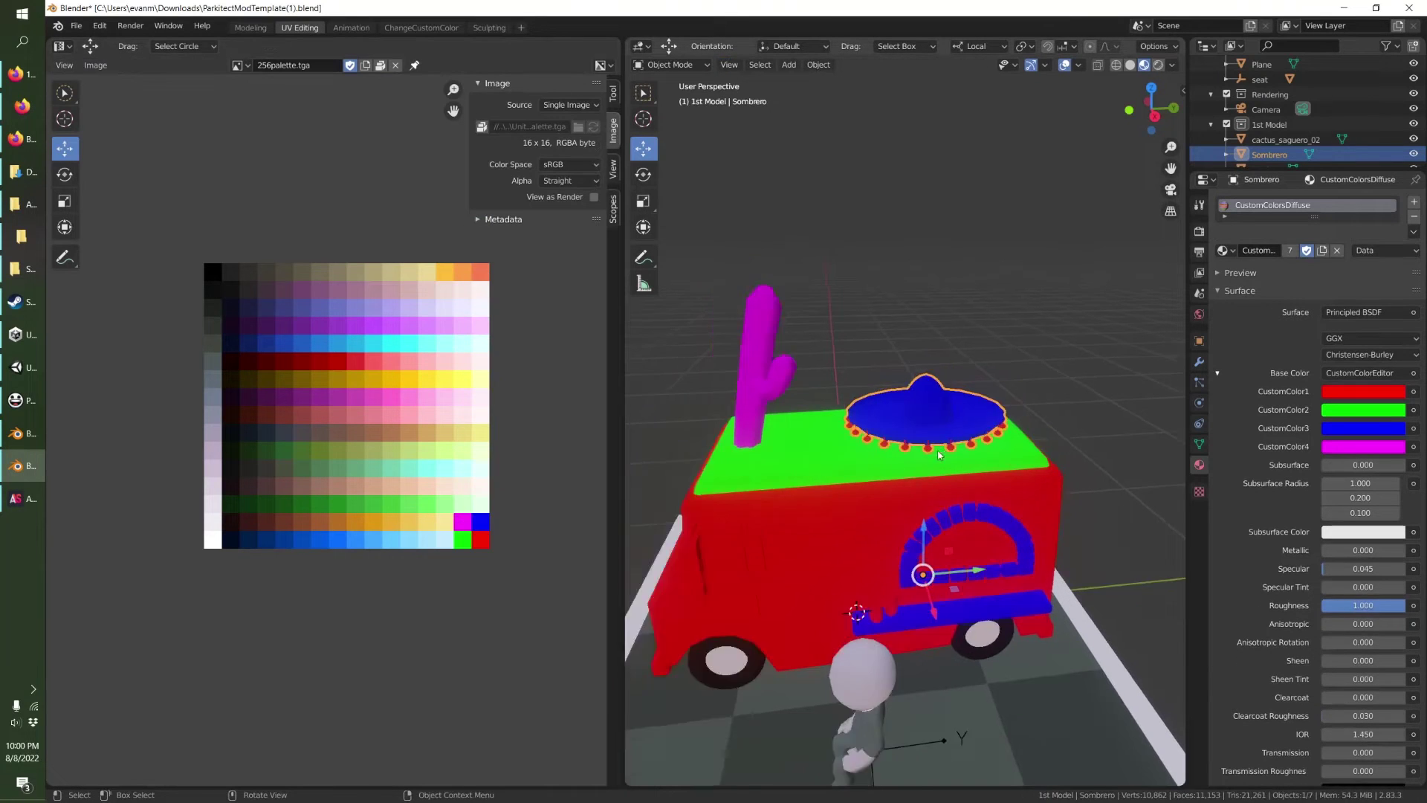
pyautogui.moveTo(939, 455); pyautogui.dragTo(1110, 454, button='middle')
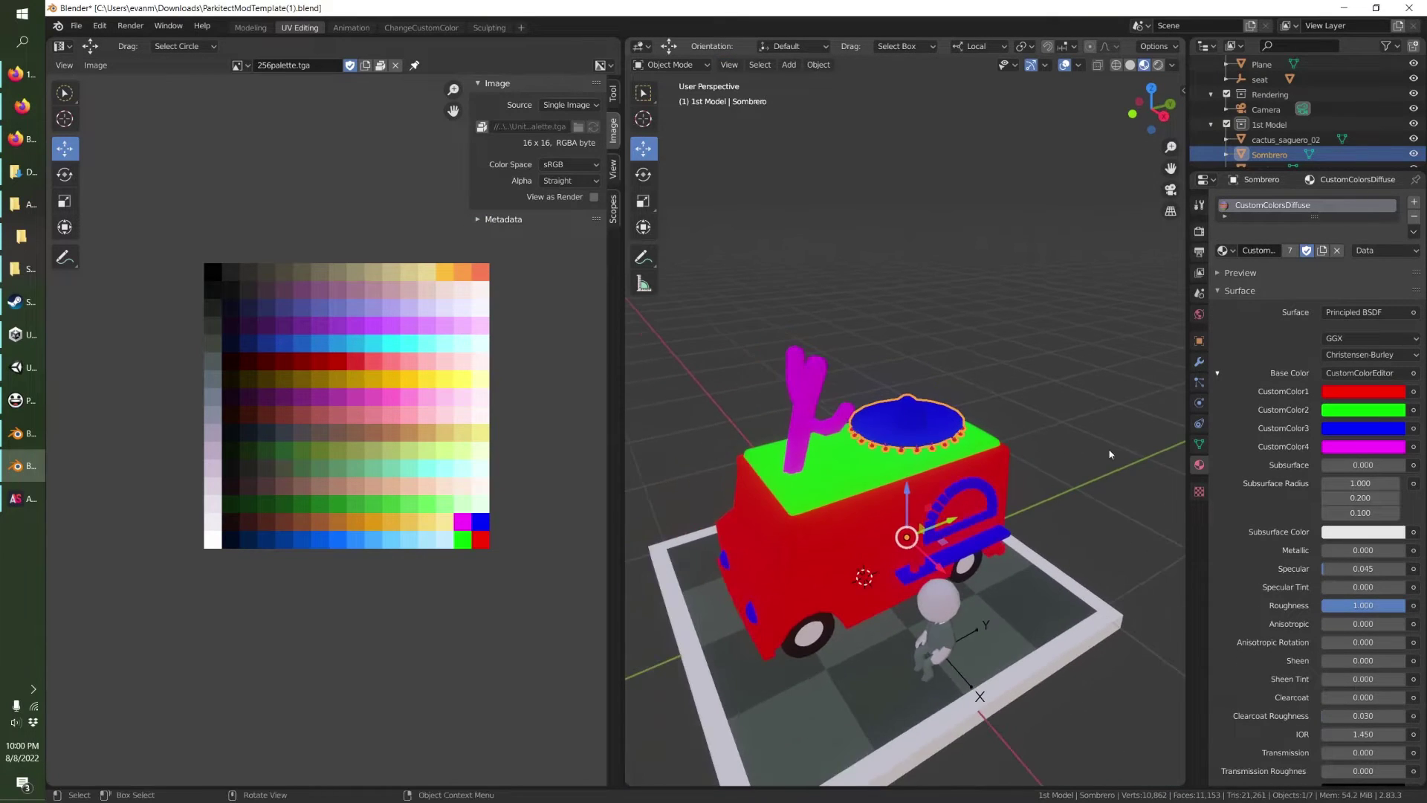
pyautogui.click(1109, 454)
pyautogui.moveTo(1007, 459); pyautogui.dragTo(929, 425, button='middle')
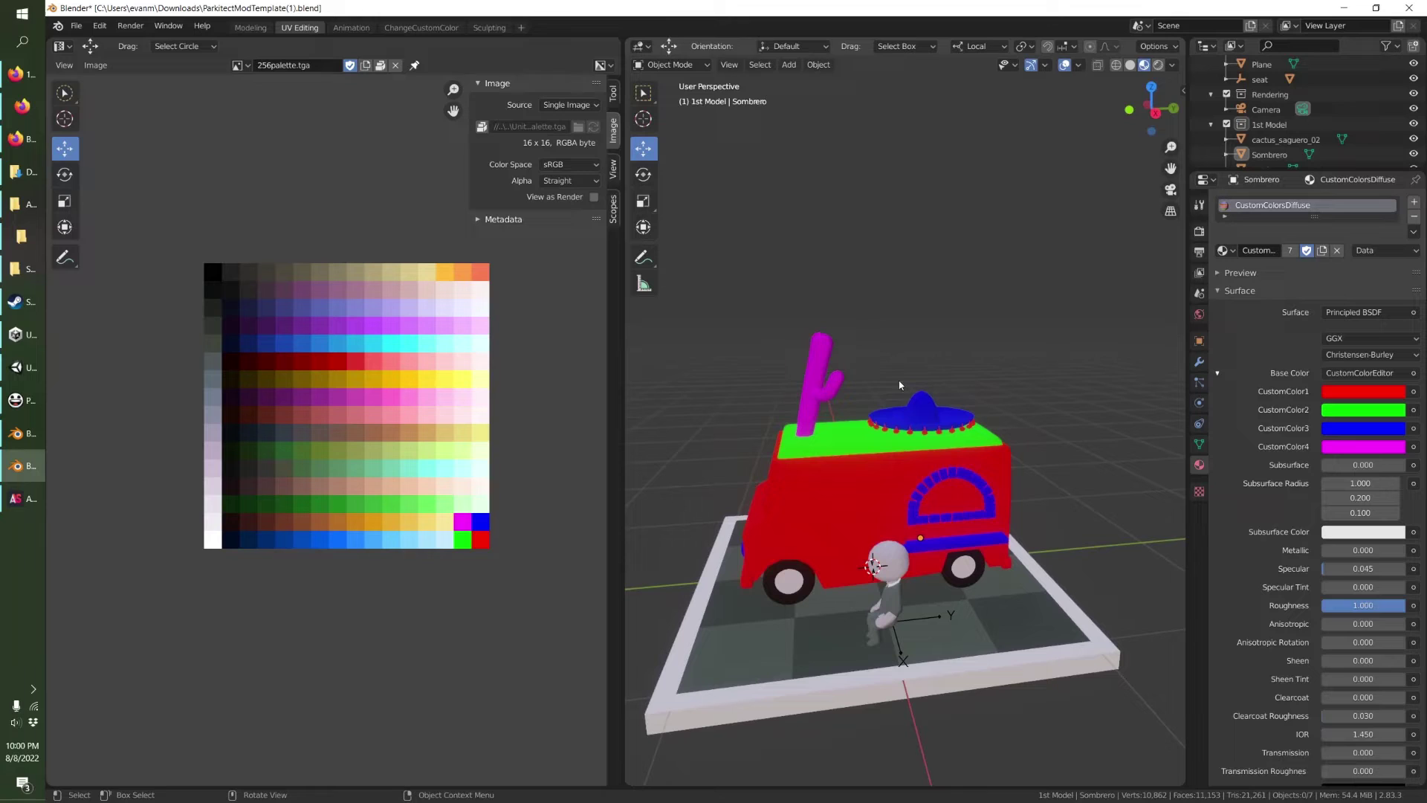
pyautogui.click(72, 26)
pyautogui.moveTo(140, 237)
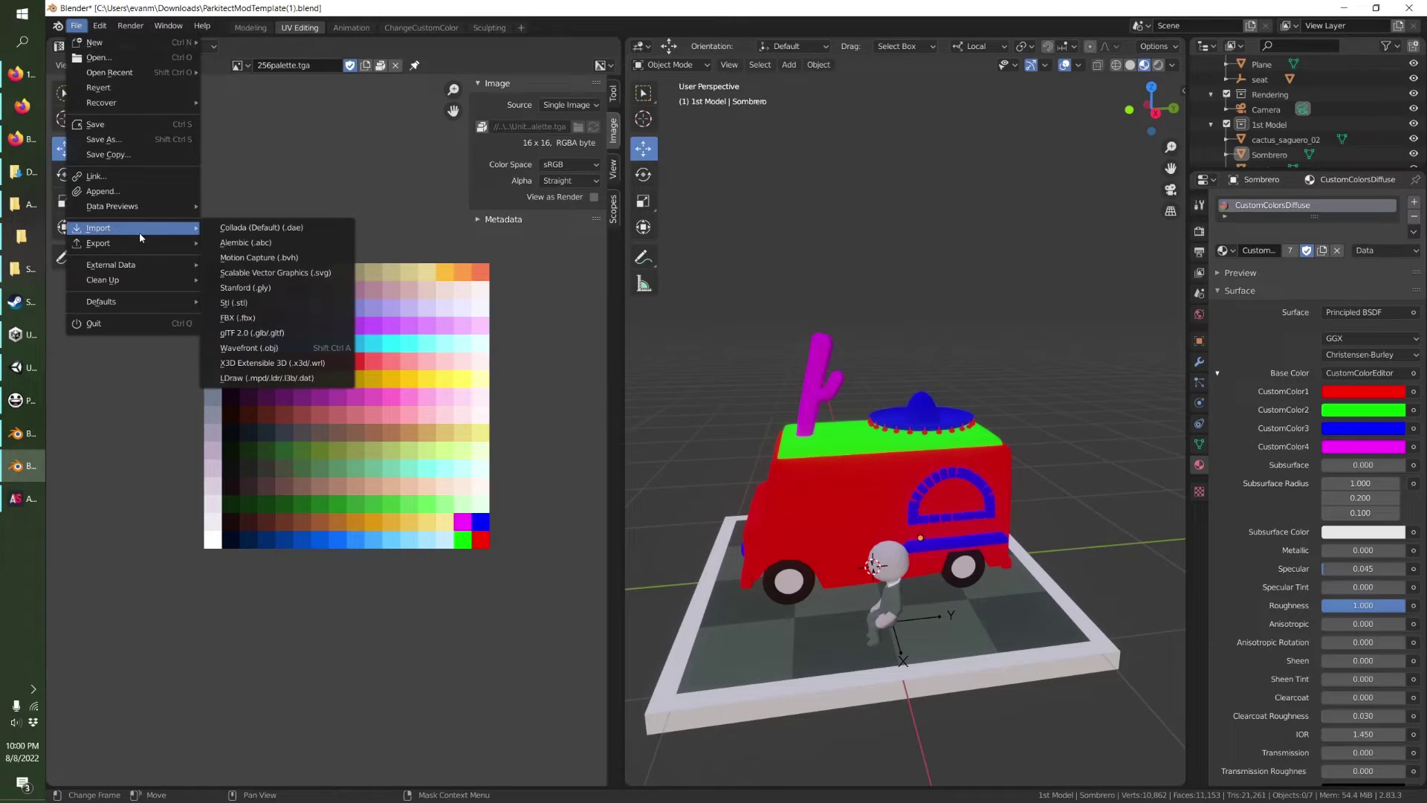
pyautogui.click(249, 347)
pyautogui.click(592, 190)
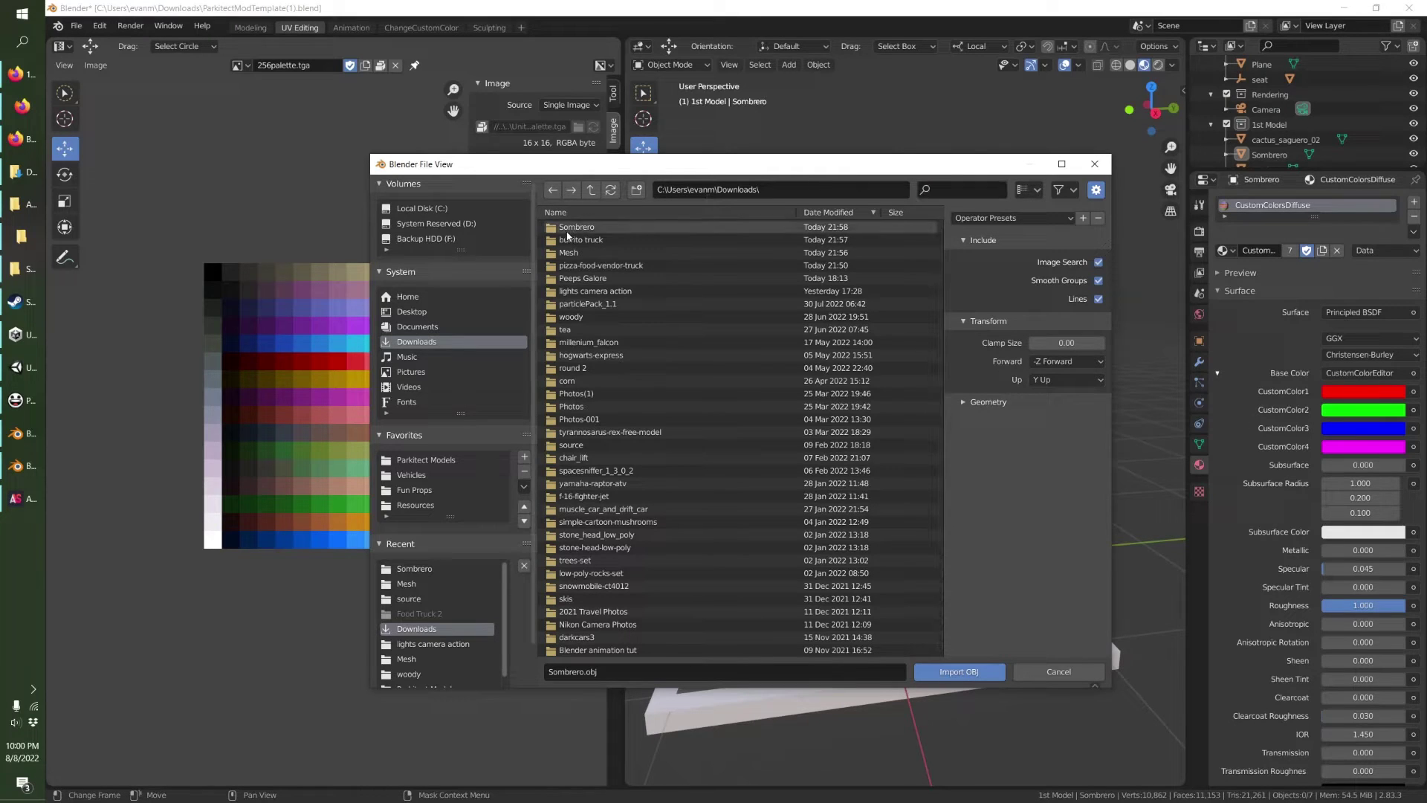
pyautogui.click(565, 254)
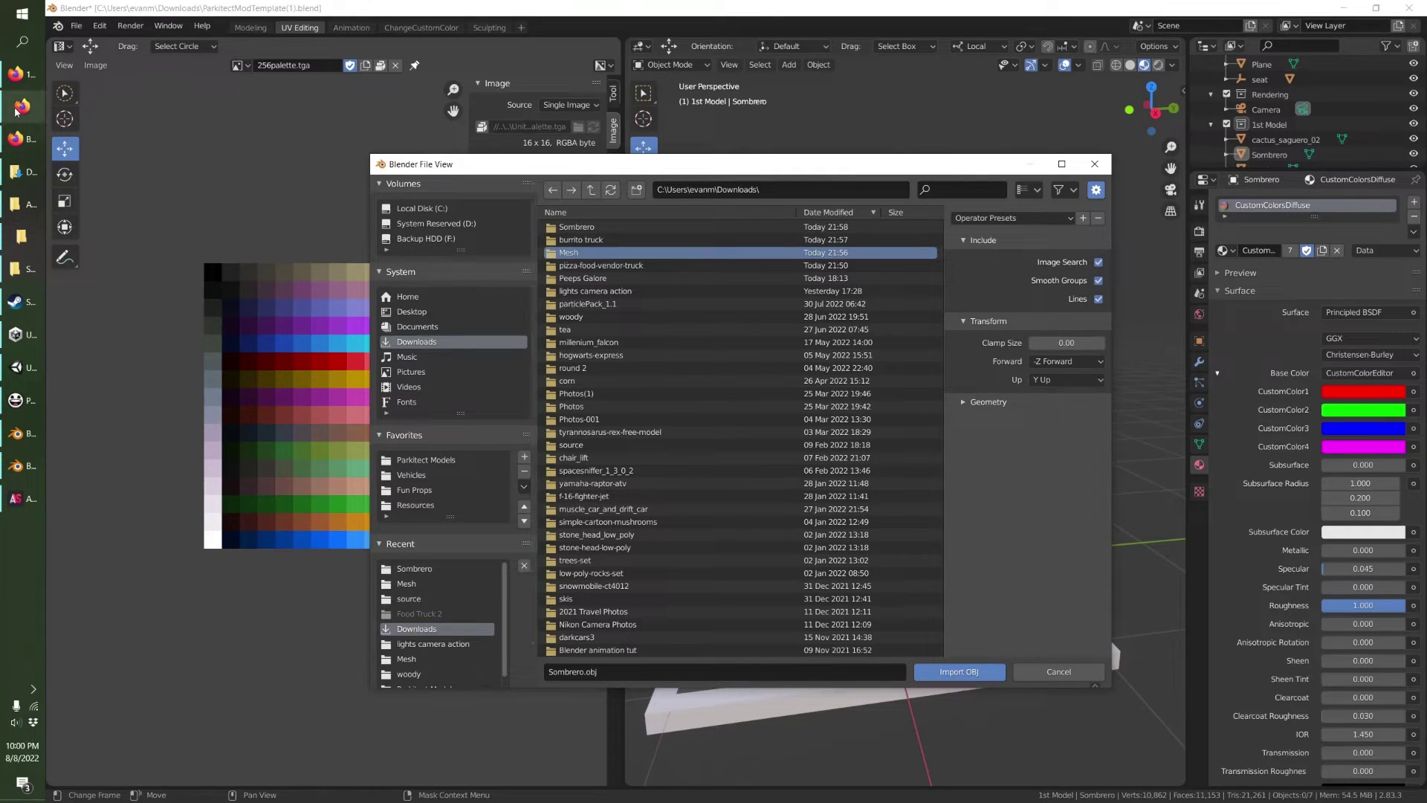
pyautogui.press('Escape')
# Switch to the Downloads folder in File Explorer, extract Burrito.zip with 7-Zip into a Burrito folder, and return to Blender.
pyautogui.click(17, 172)
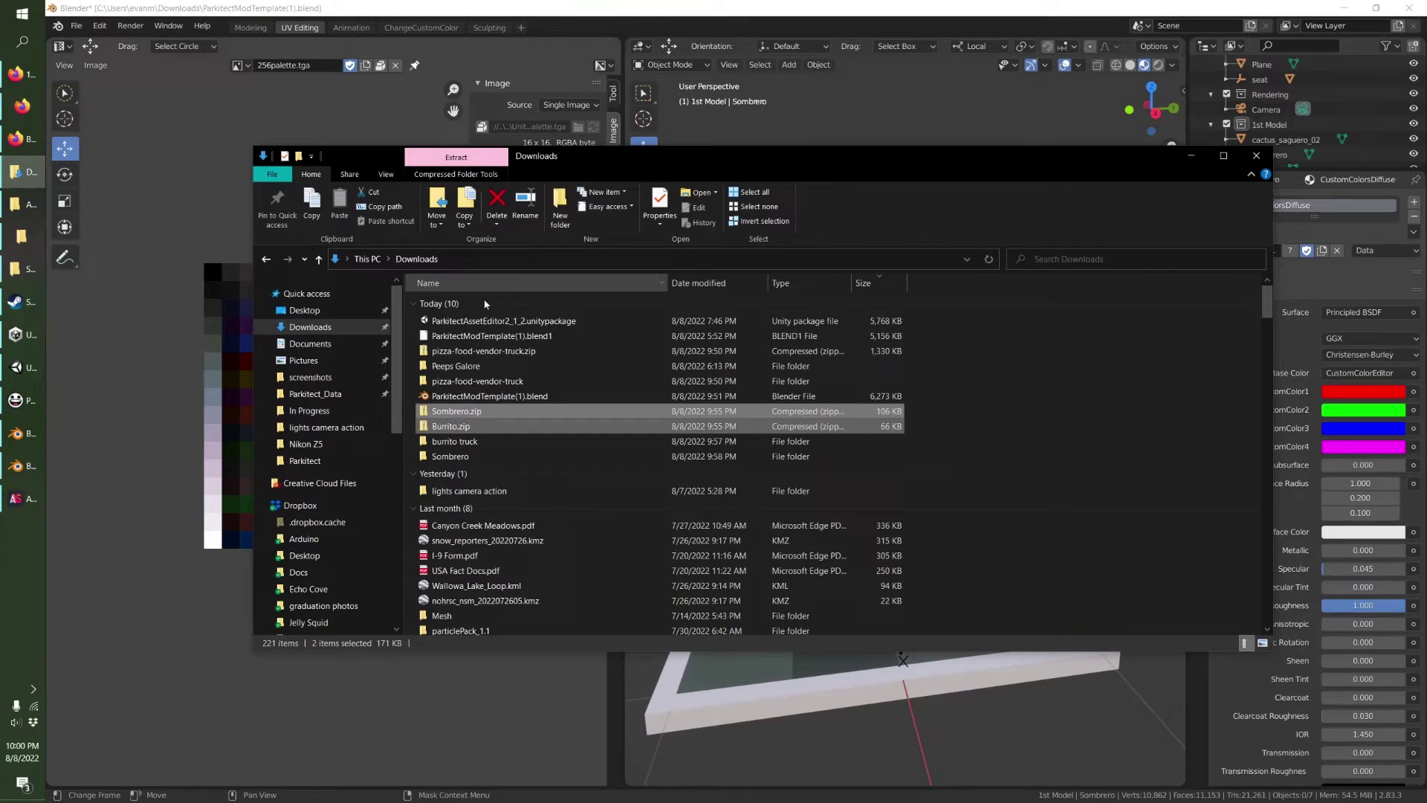
pyautogui.click(457, 425)
pyautogui.rightClick(456, 426)
pyautogui.moveTo(506, 104)
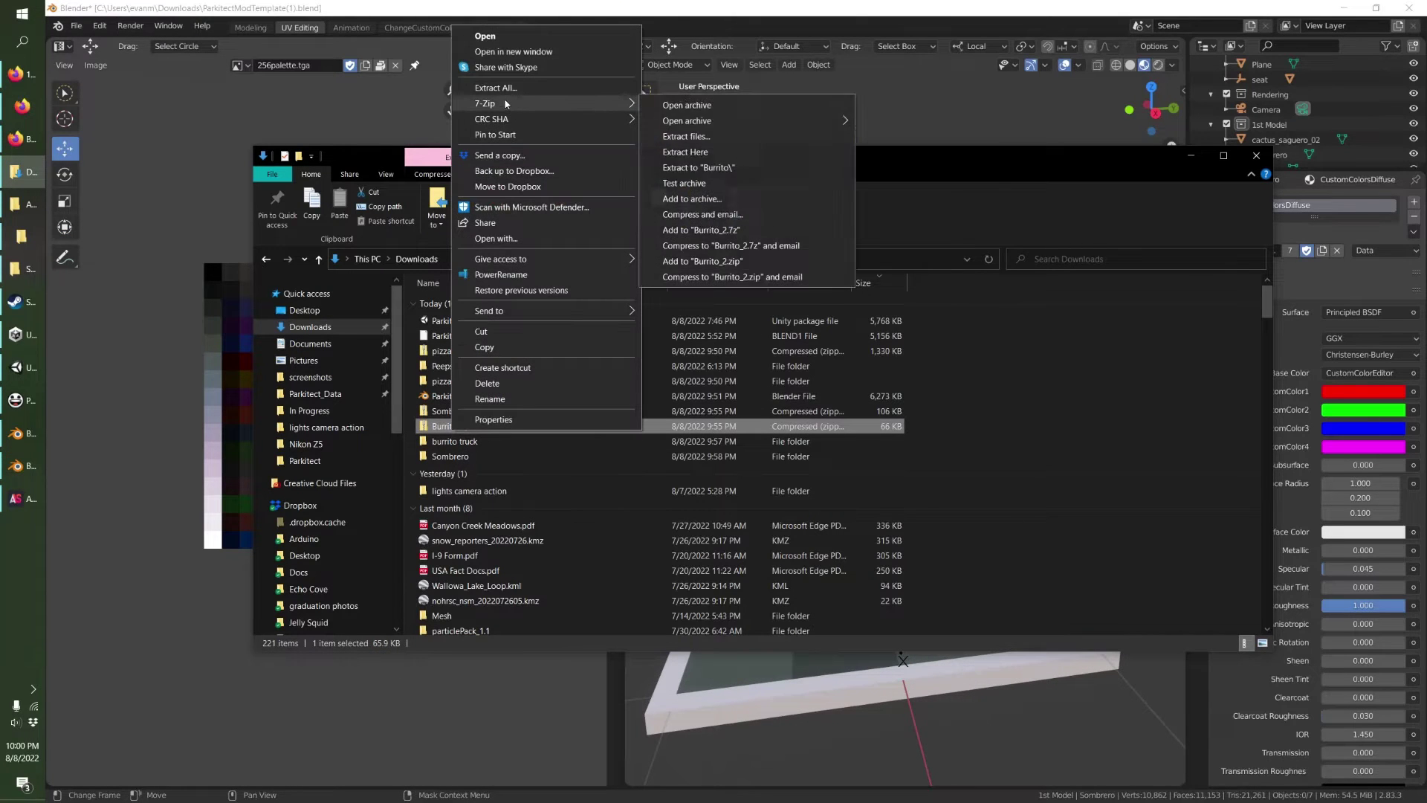
pyautogui.click(687, 136)
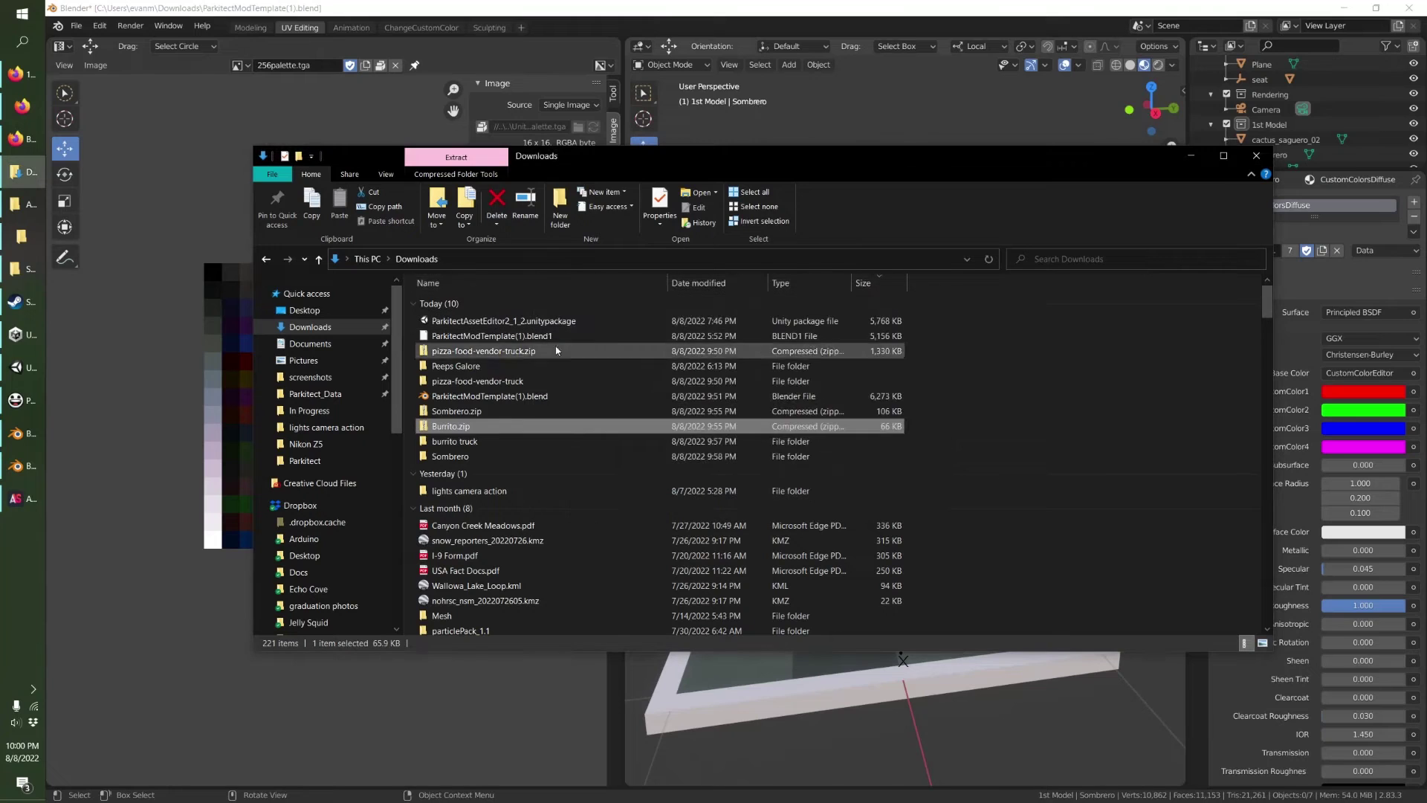
pyautogui.click(1008, 700)
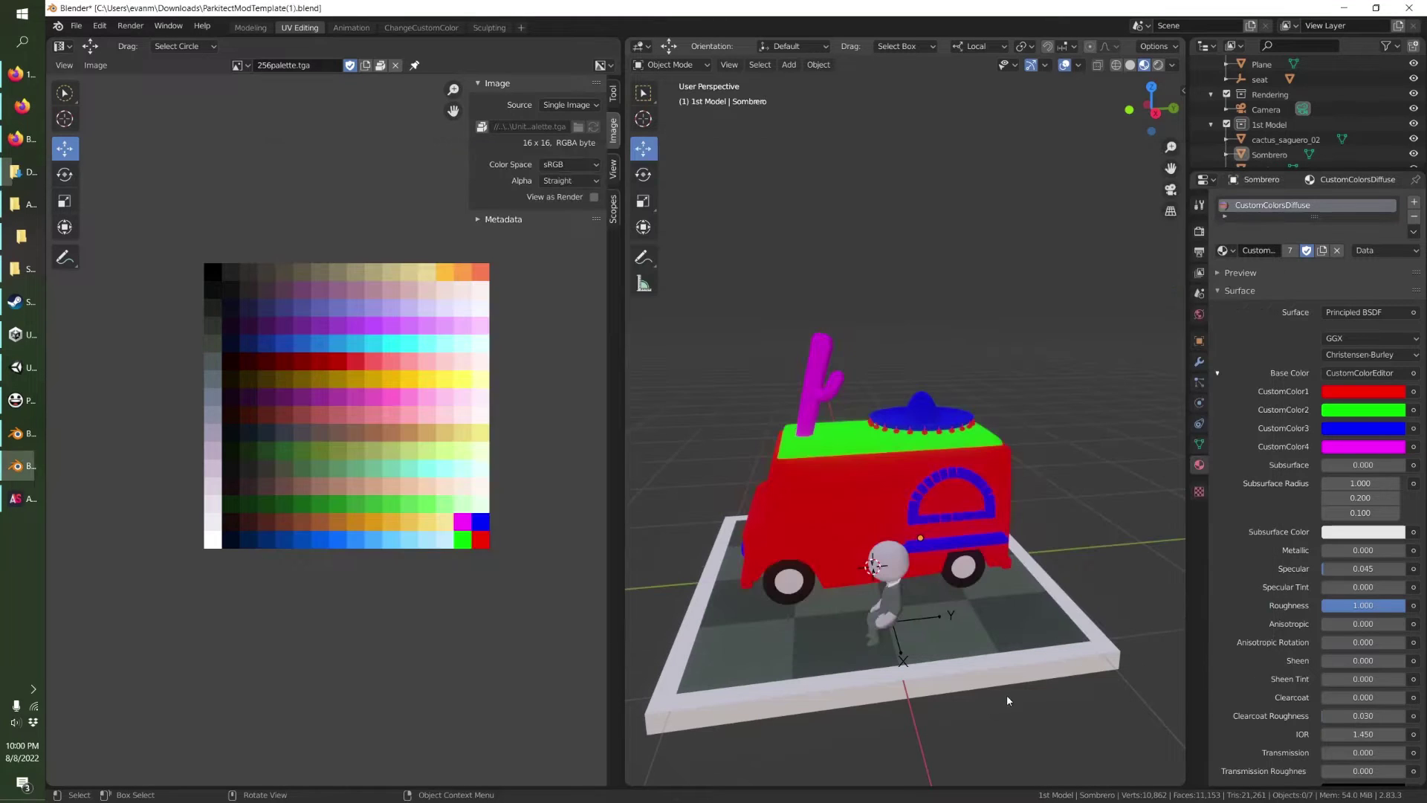
# Import model.obj from the Downloads\Burrito folder as a Wavefront OBJ.
pyautogui.click(77, 27)
pyautogui.moveTo(124, 233)
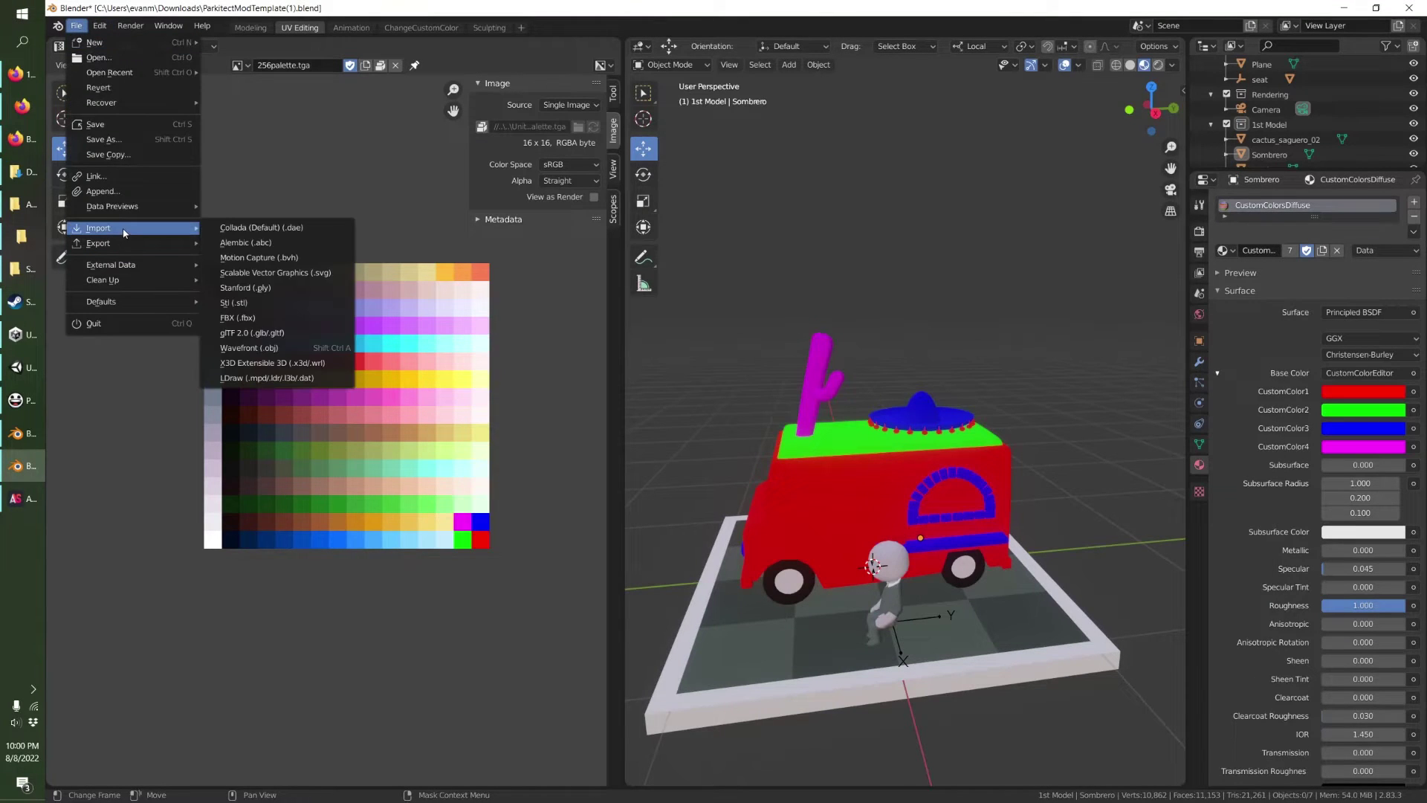
pyautogui.click(252, 348)
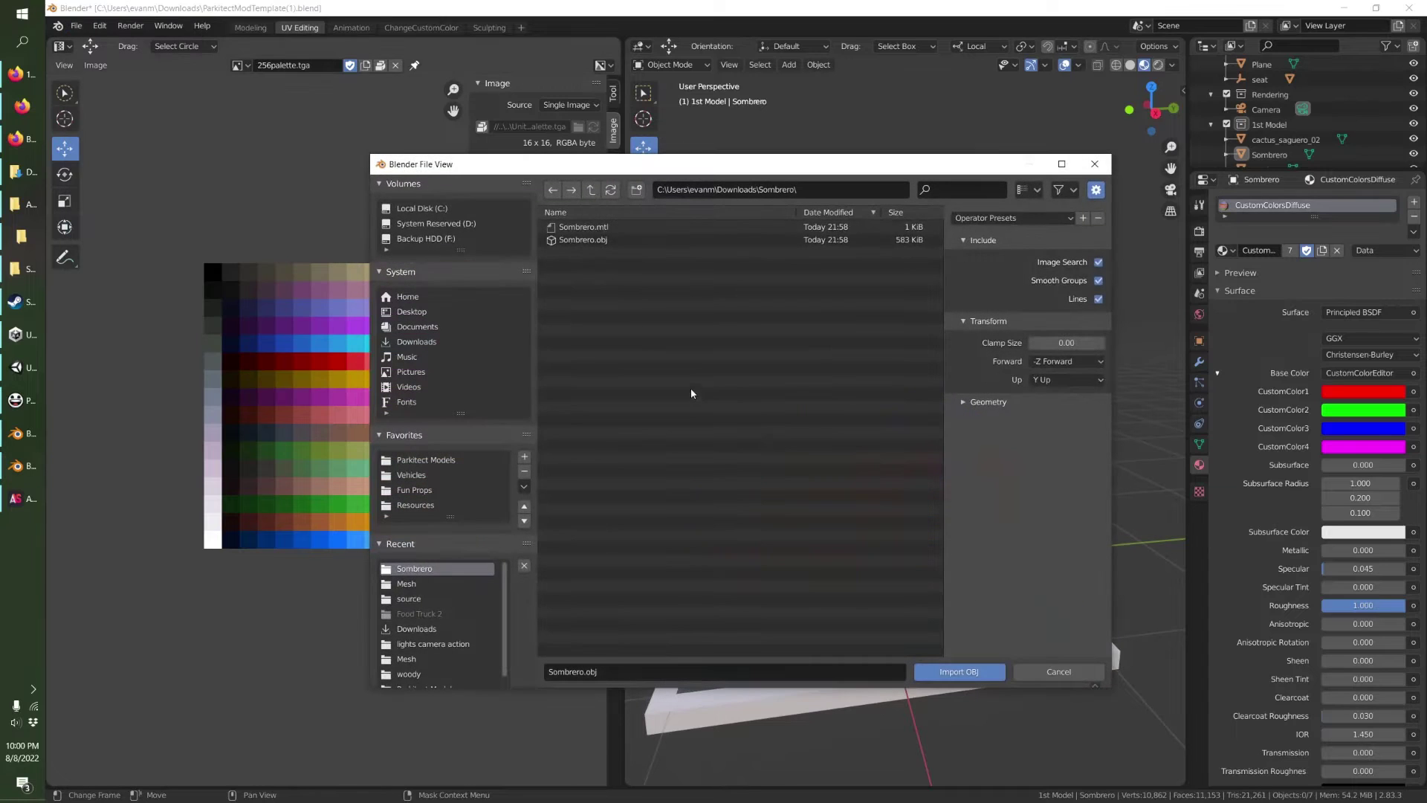
pyautogui.click(590, 191)
pyautogui.doubleClick(568, 228)
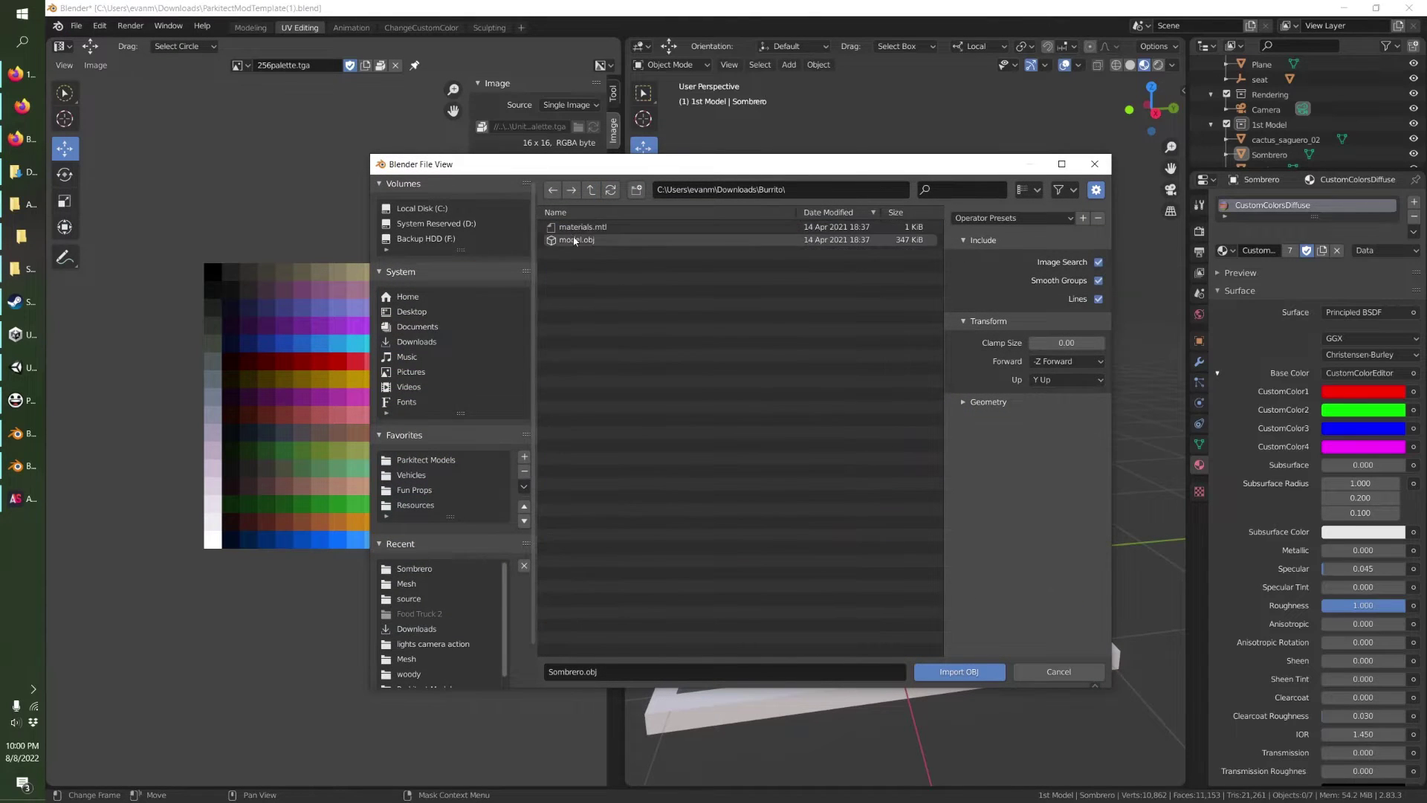
pyautogui.doubleClick(574, 240)
# Raise the imported burrito model from inside the truck to well above its roof.
pyautogui.moveTo(872, 544); pyautogui.dragTo(872, 537)
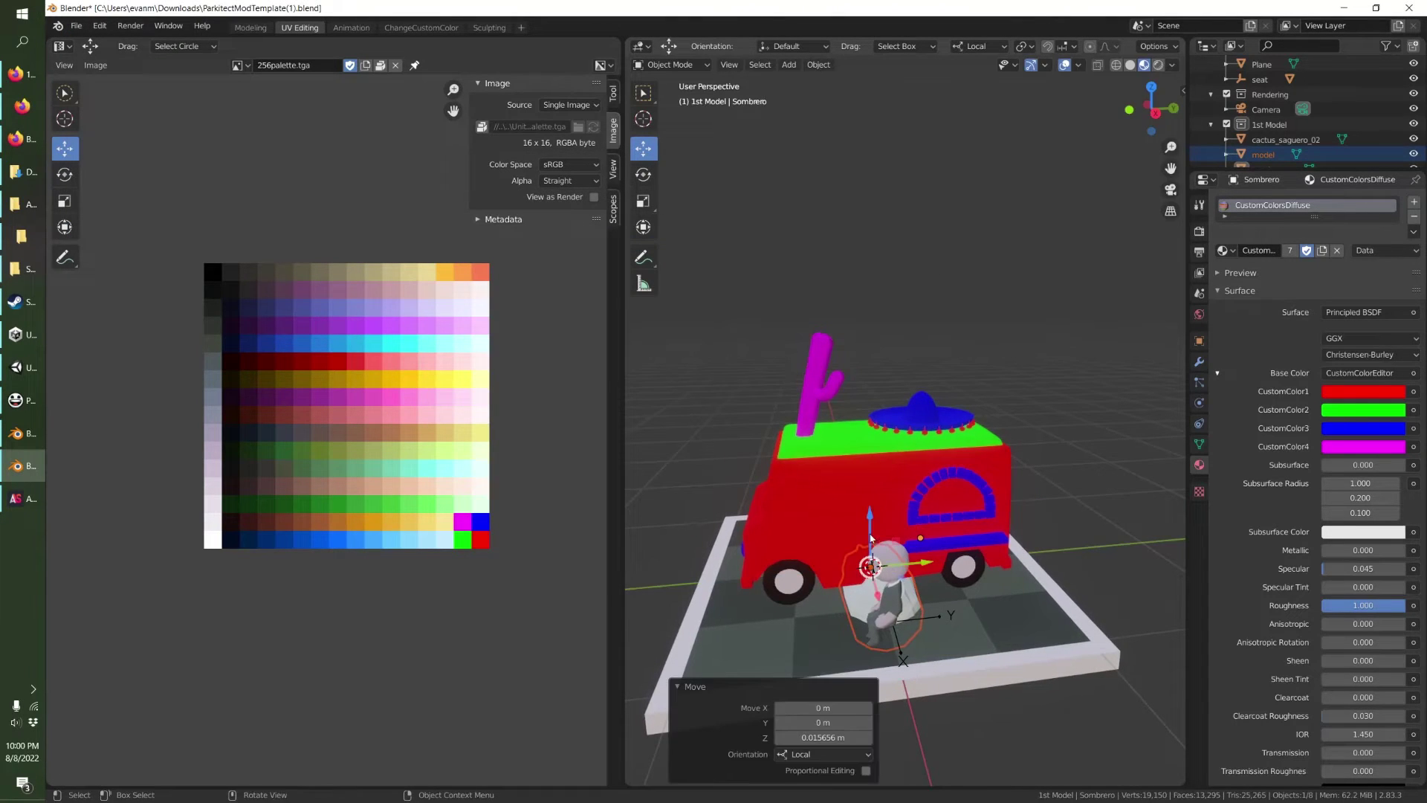
pyautogui.click(1263, 154)
pyautogui.scroll(-2, 1266, 145)
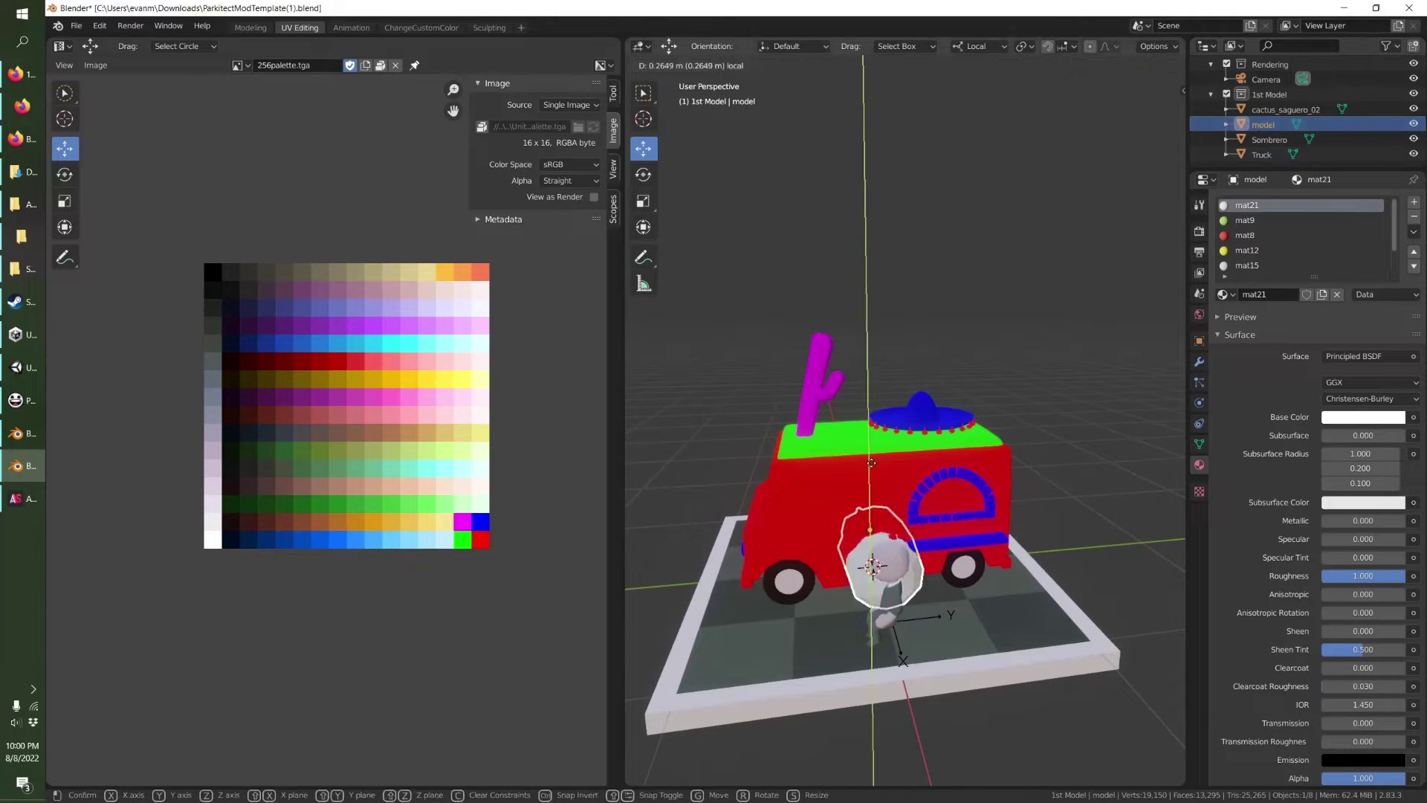
pyautogui.moveTo(868, 520); pyautogui.dragTo(869, 297)
# Examine the burrito's mesh density and vertex count in Edit Mode and return to Object Mode.
pyautogui.moveTo(868, 298); pyautogui.dragTo(879, 386, button='middle')
pyautogui.scroll(4, 892, 357)
pyautogui.moveTo(914, 298); pyautogui.dragTo(1041, 245, button='middle')
pyautogui.moveTo(956, 533); pyautogui.dragTo(1095, 693, button='middle')
pyautogui.press('Tab')
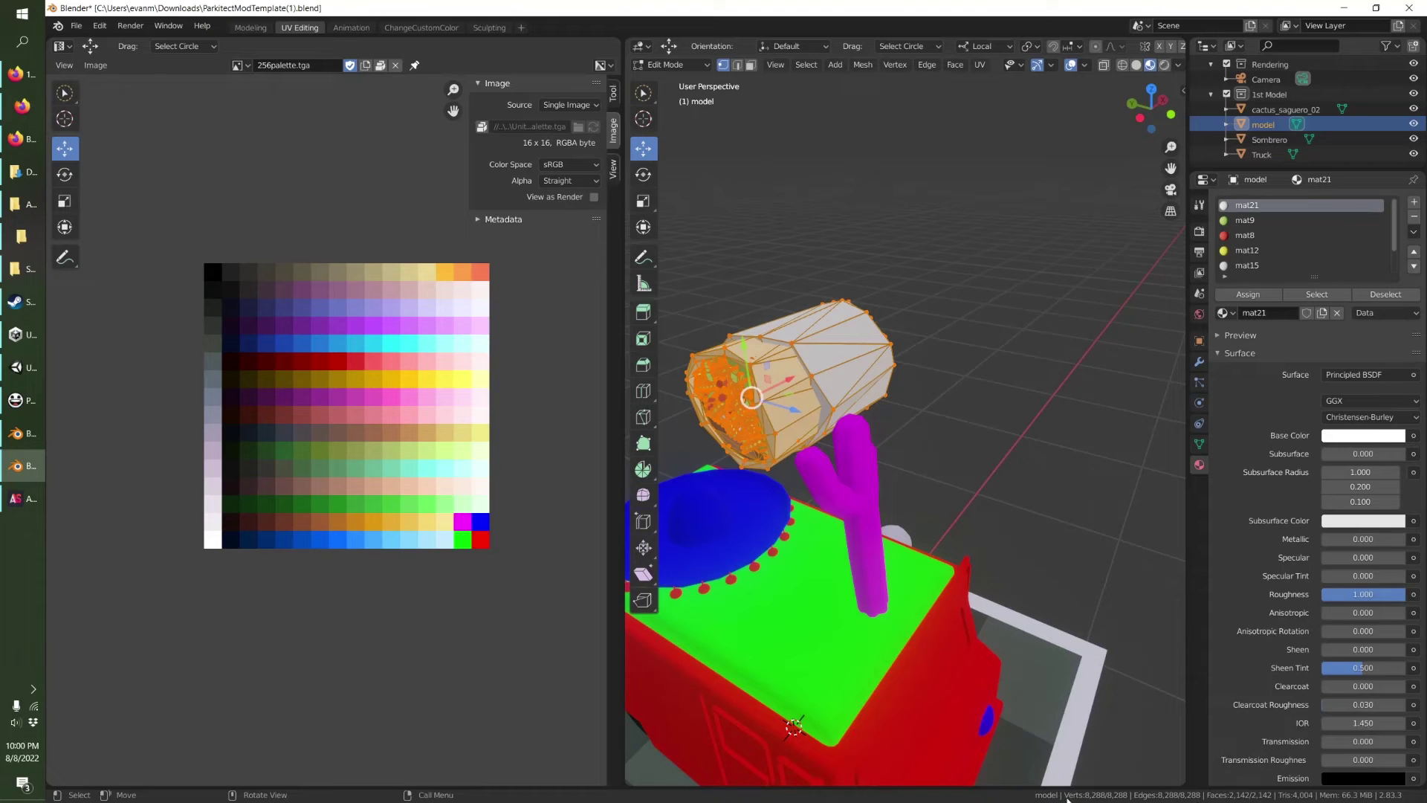
pyautogui.moveTo(880, 385); pyautogui.dragTo(841, 470, button='middle')
pyautogui.scroll(4, 890, 402)
pyautogui.press('Tab')
pyautogui.scroll(-5, 924, 440)
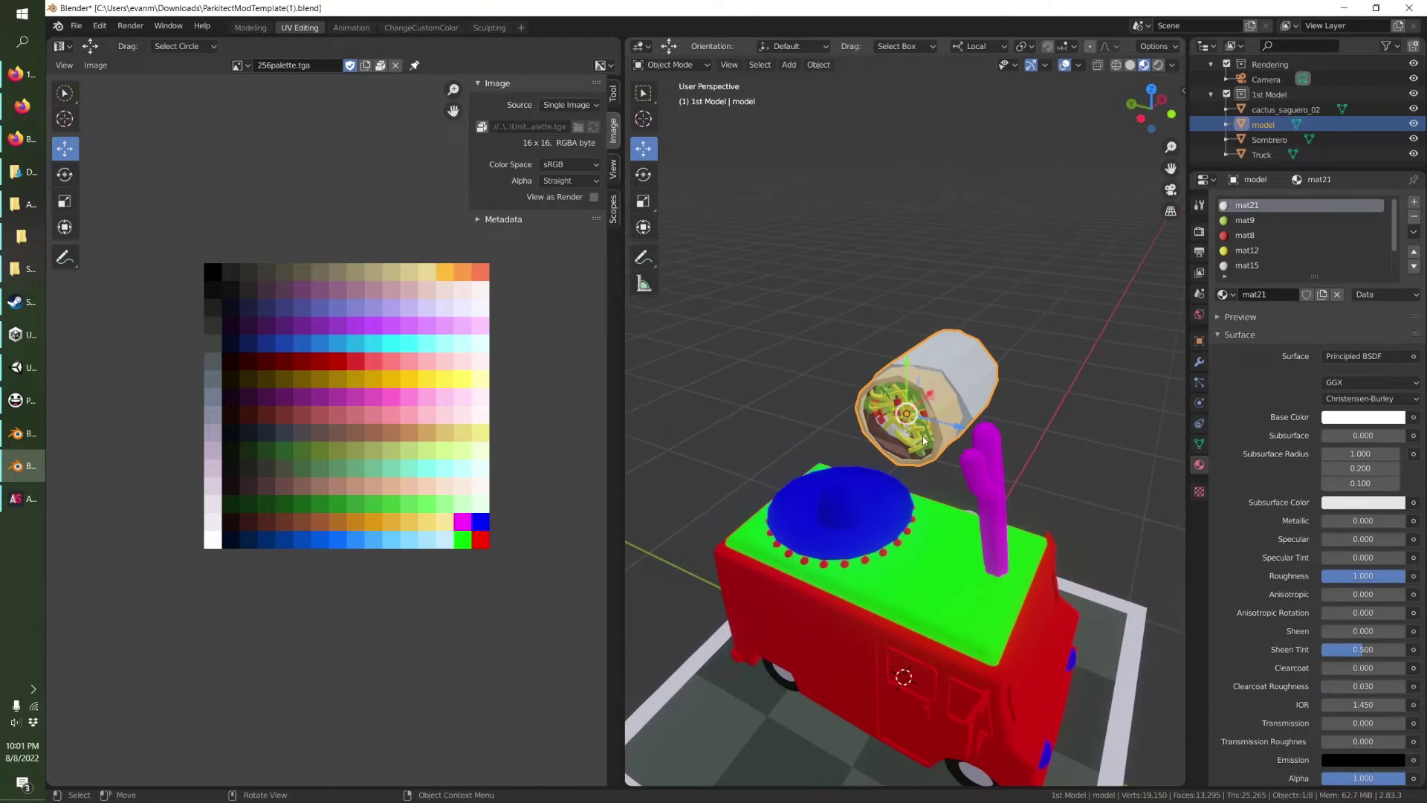
# Lower the burrito about 0.44 m onto the truck's roof and rotate it about 212° around the view axis.
pyautogui.click(636, 177)
pyautogui.click(644, 148)
pyautogui.moveTo(900, 464); pyautogui.dragTo(899, 556)
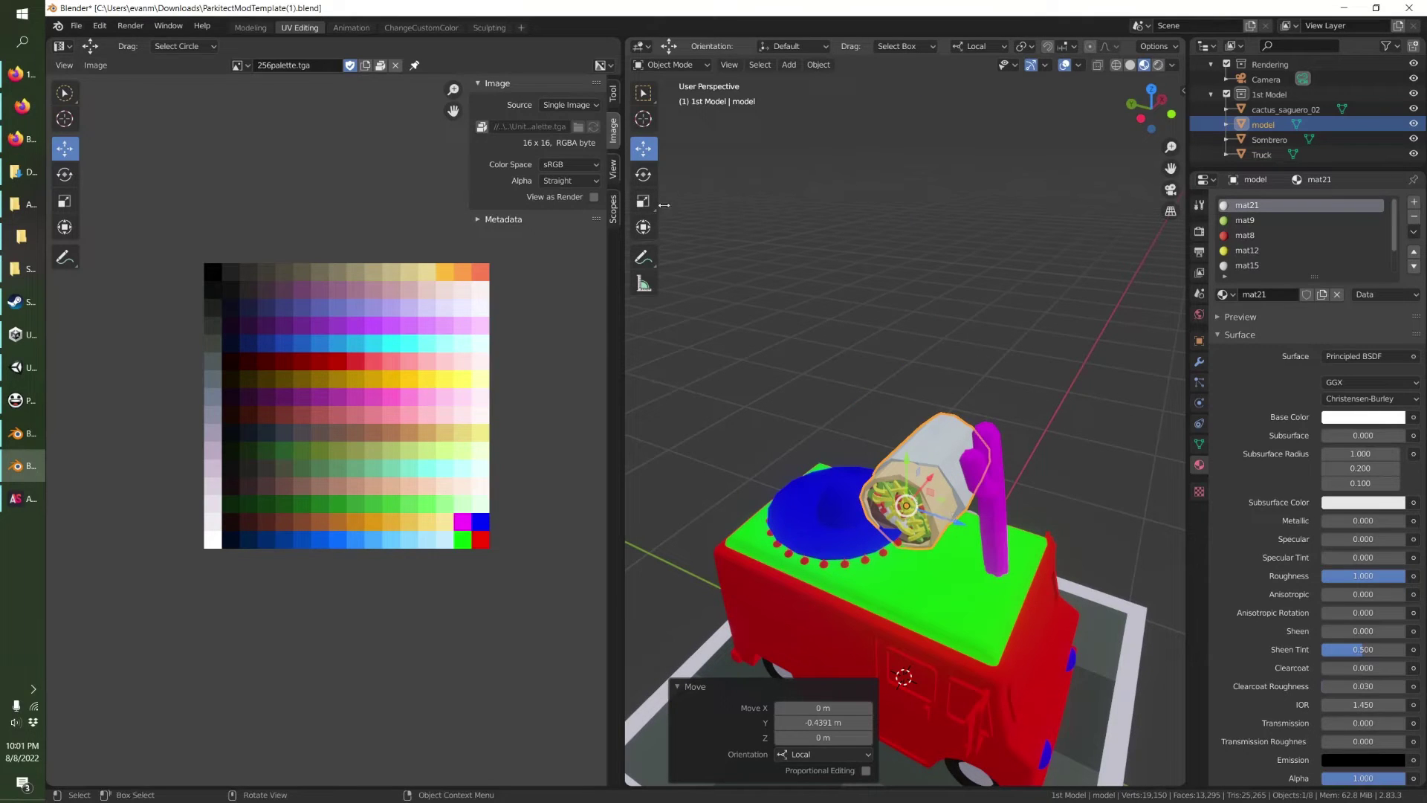
pyautogui.click(644, 174)
pyautogui.press('r')
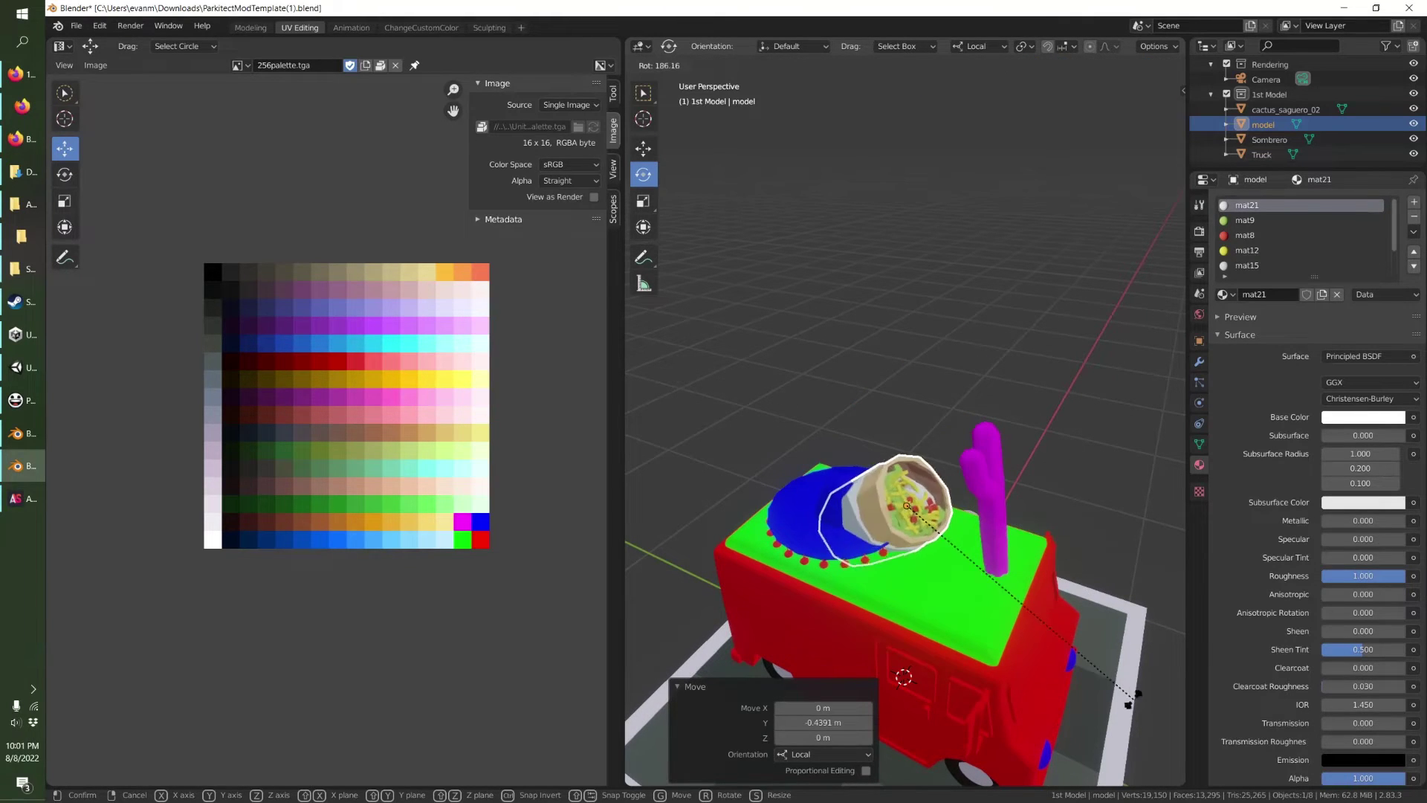
pyautogui.click(1033, 65)
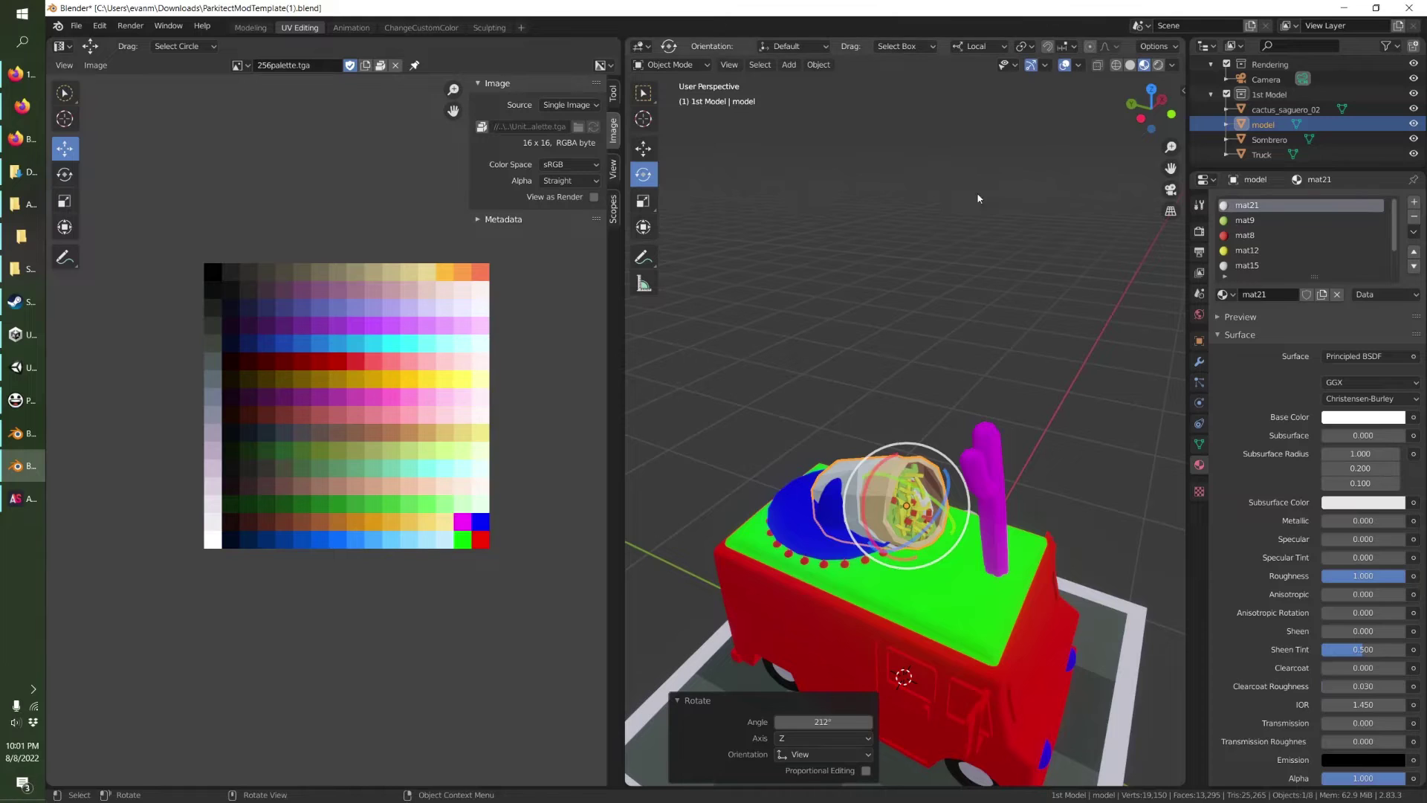
# Raise the Sombrero about 0.35 m above the burrito along its local Z axis.
pyautogui.click(1269, 140)
pyautogui.click(644, 148)
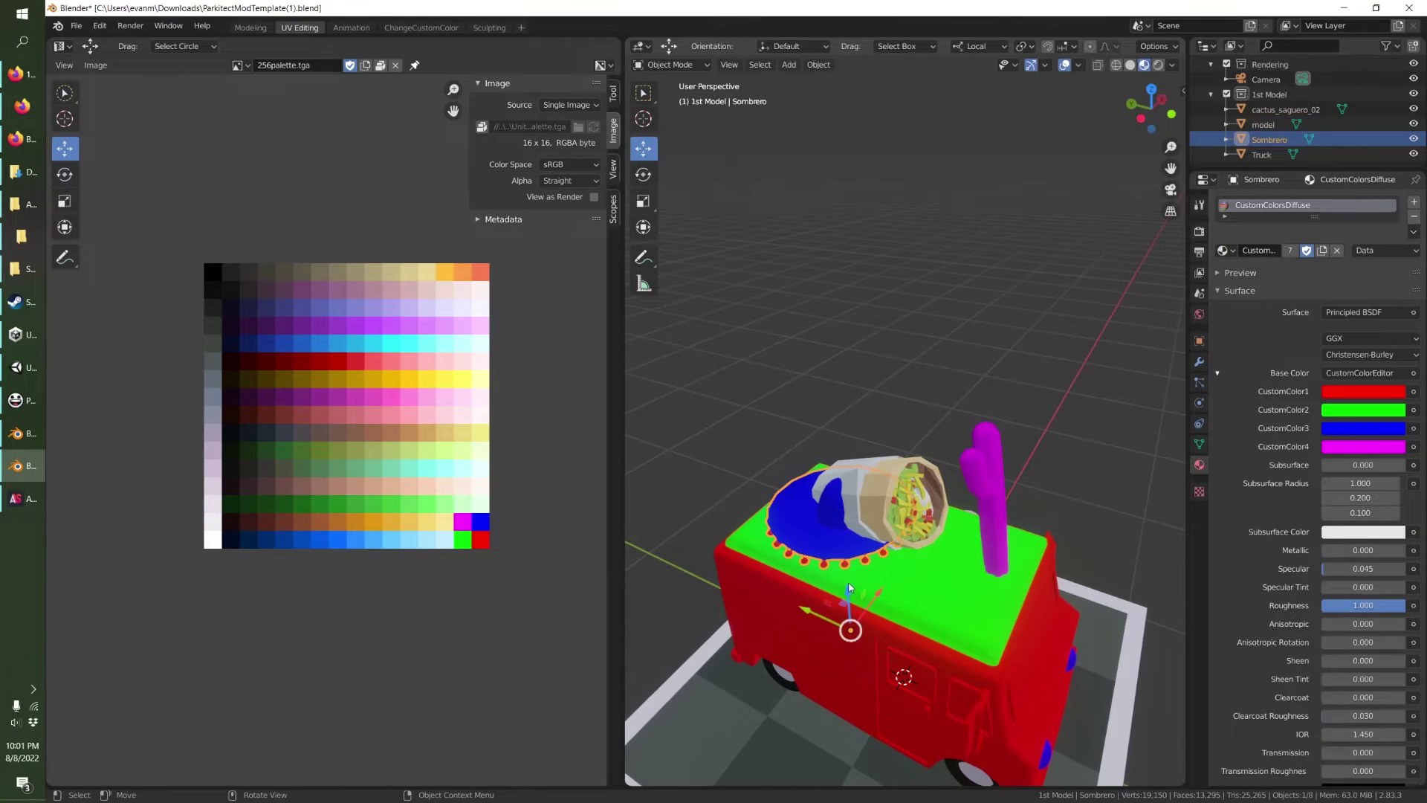
pyautogui.moveTo(850, 588); pyautogui.dragTo(847, 537)
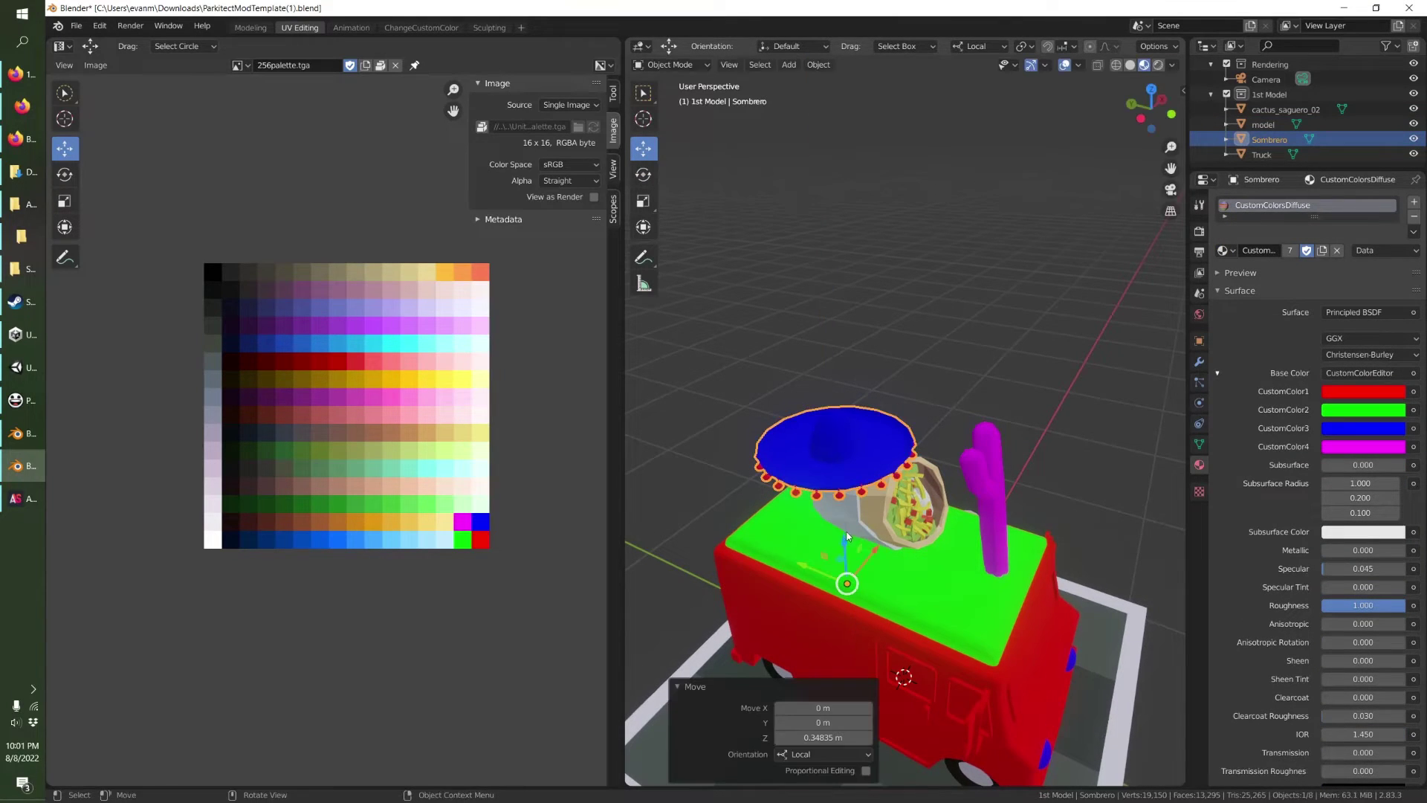
# Tilt the Sombrero about -22.5° in the left view and about -12.3° in the back view.
pyautogui.click(1141, 119)
pyautogui.press('r')
pyautogui.click(755, 290)
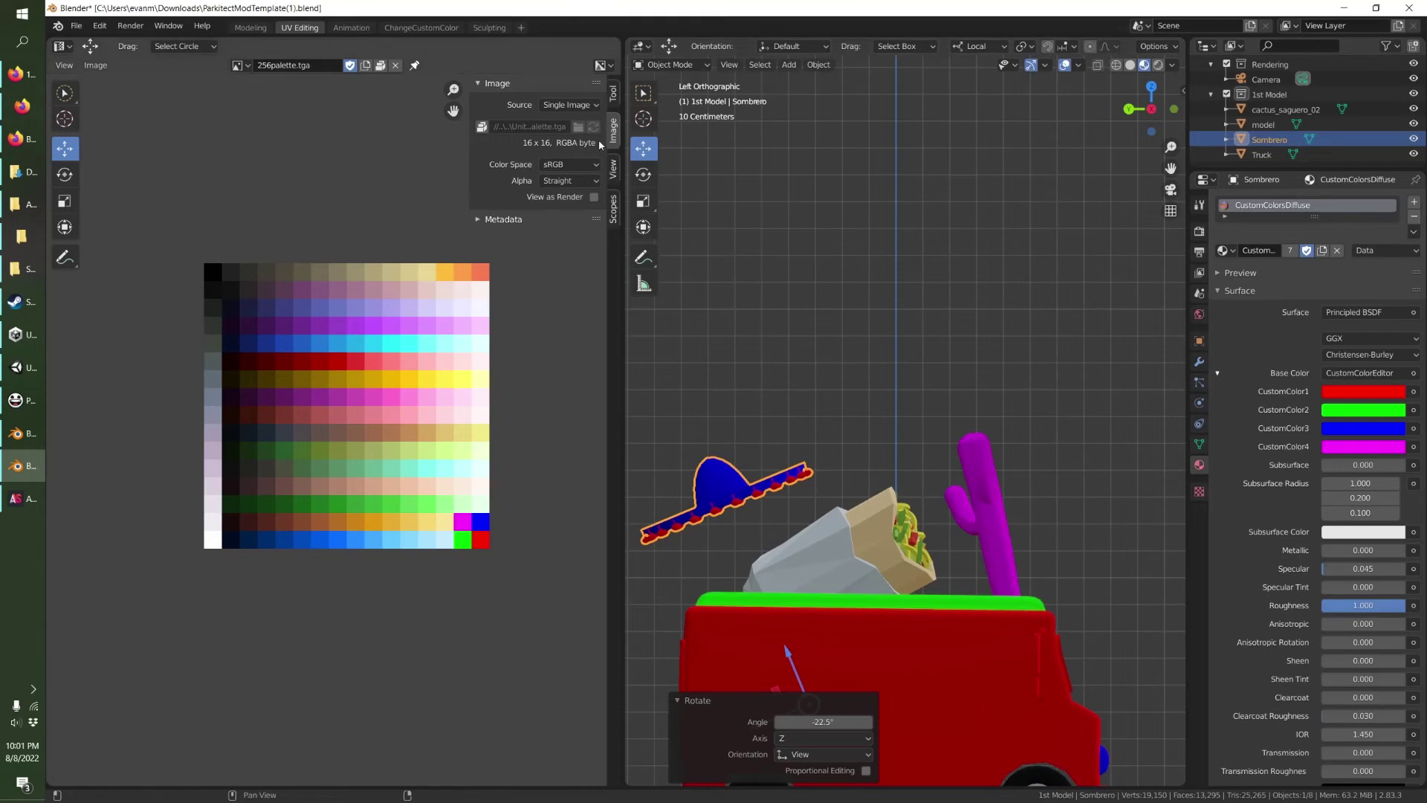
pyautogui.click(1129, 108)
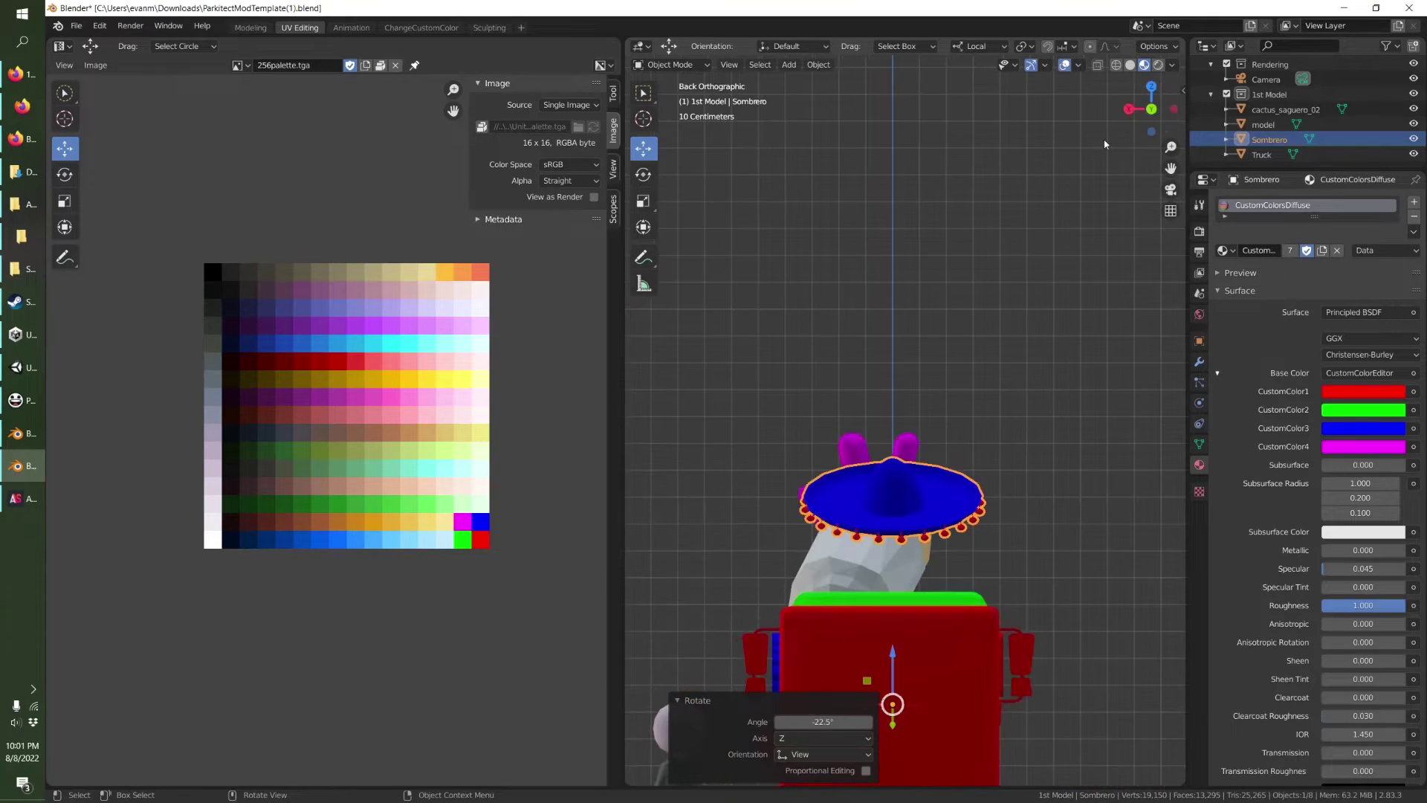
pyautogui.press('r')
pyautogui.click(769, 265)
pyautogui.moveTo(768, 265); pyautogui.dragTo(996, 319, button='middle')
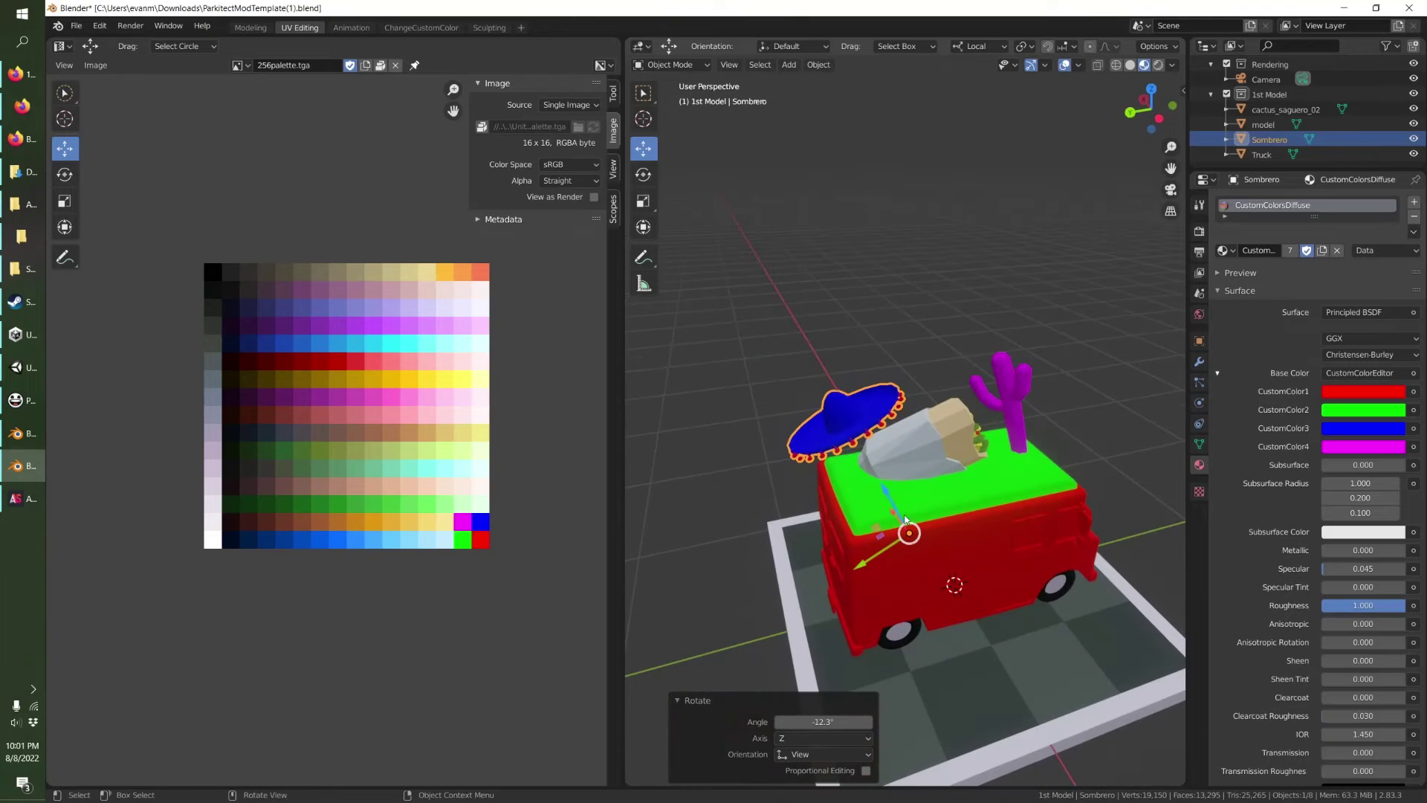
# Apply the Sombrero's transforms and move it about -0.34 m in Y and -0.017 m in X over the burrito.
pyautogui.click(1151, 90)
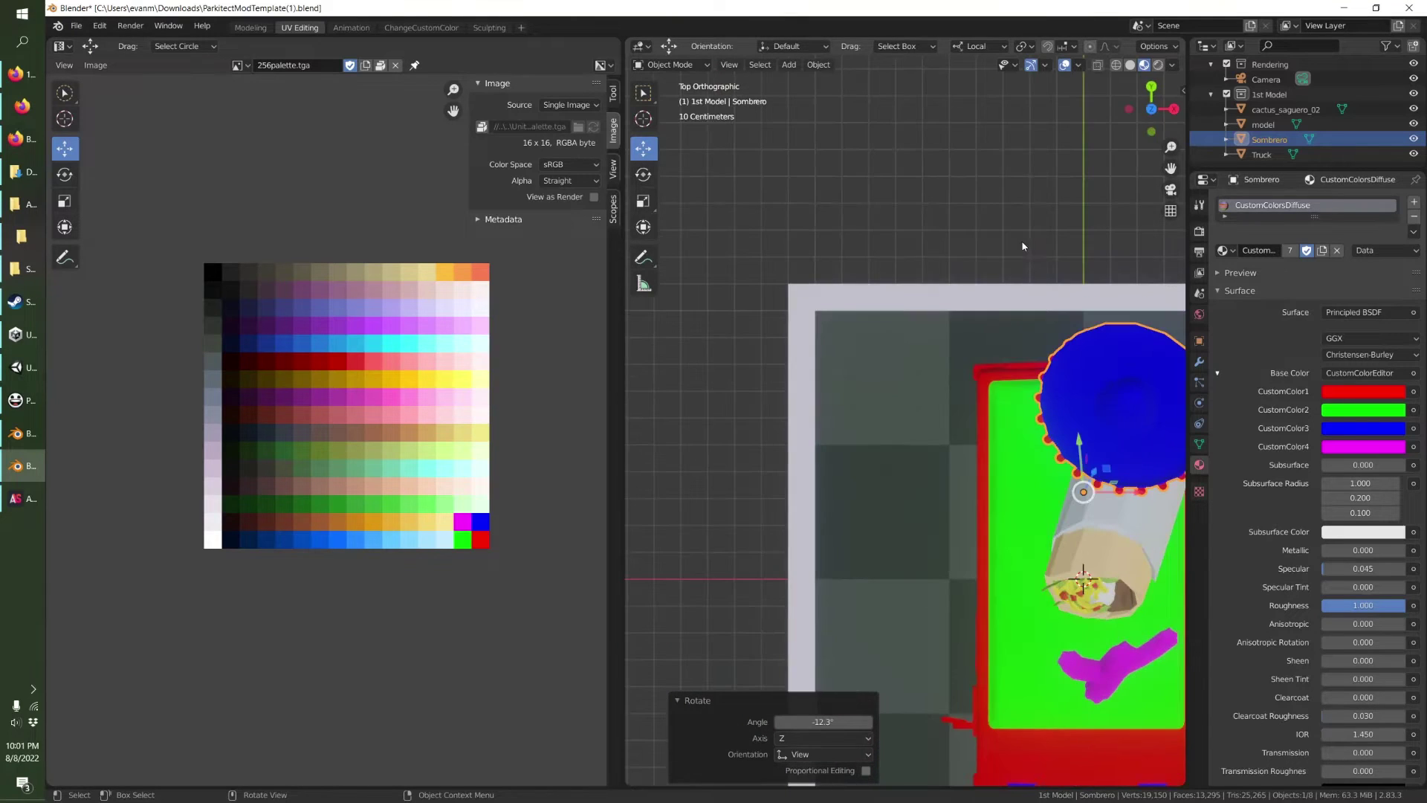
pyautogui.hotkey('ctrl', 'a')
pyautogui.click(938, 316)
pyautogui.keyDown('shift'); pyautogui.moveTo(1017, 354); pyautogui.dragTo(638, 319, button='middle'); pyautogui.keyUp('shift')
pyautogui.moveTo(726, 520); pyautogui.dragTo(722, 632)
pyautogui.moveTo(736, 609); pyautogui.dragTo(921, 446, button='middle')
pyautogui.scroll(-2, 715, 498)
pyautogui.moveTo(715, 499); pyautogui.dragTo(640, 104, button='middle')
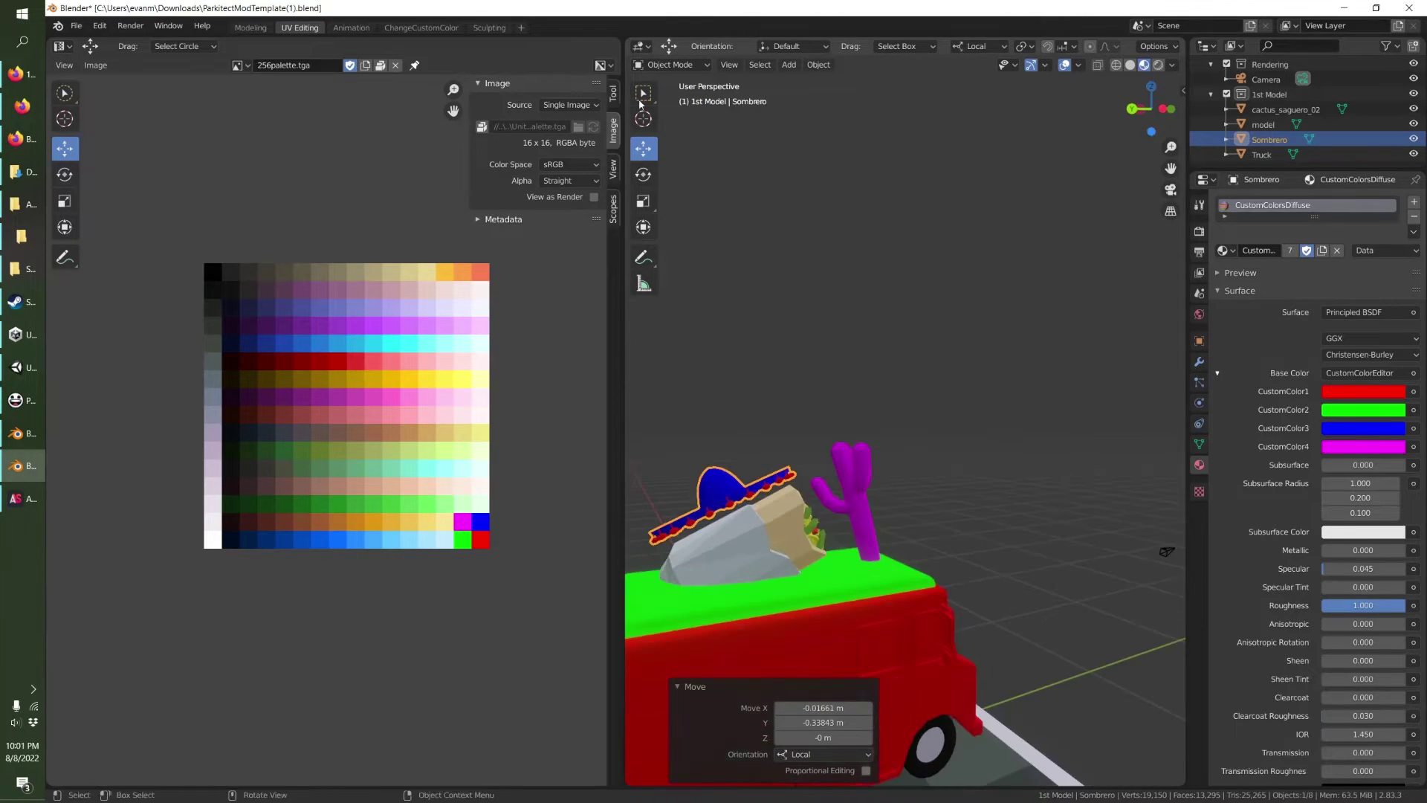
# Lower the Sombrero's whole mesh slightly onto the burrito in Edit Mode and return to Object Mode.
pyautogui.press('Tab')
pyautogui.scroll(-1, 860, 328)
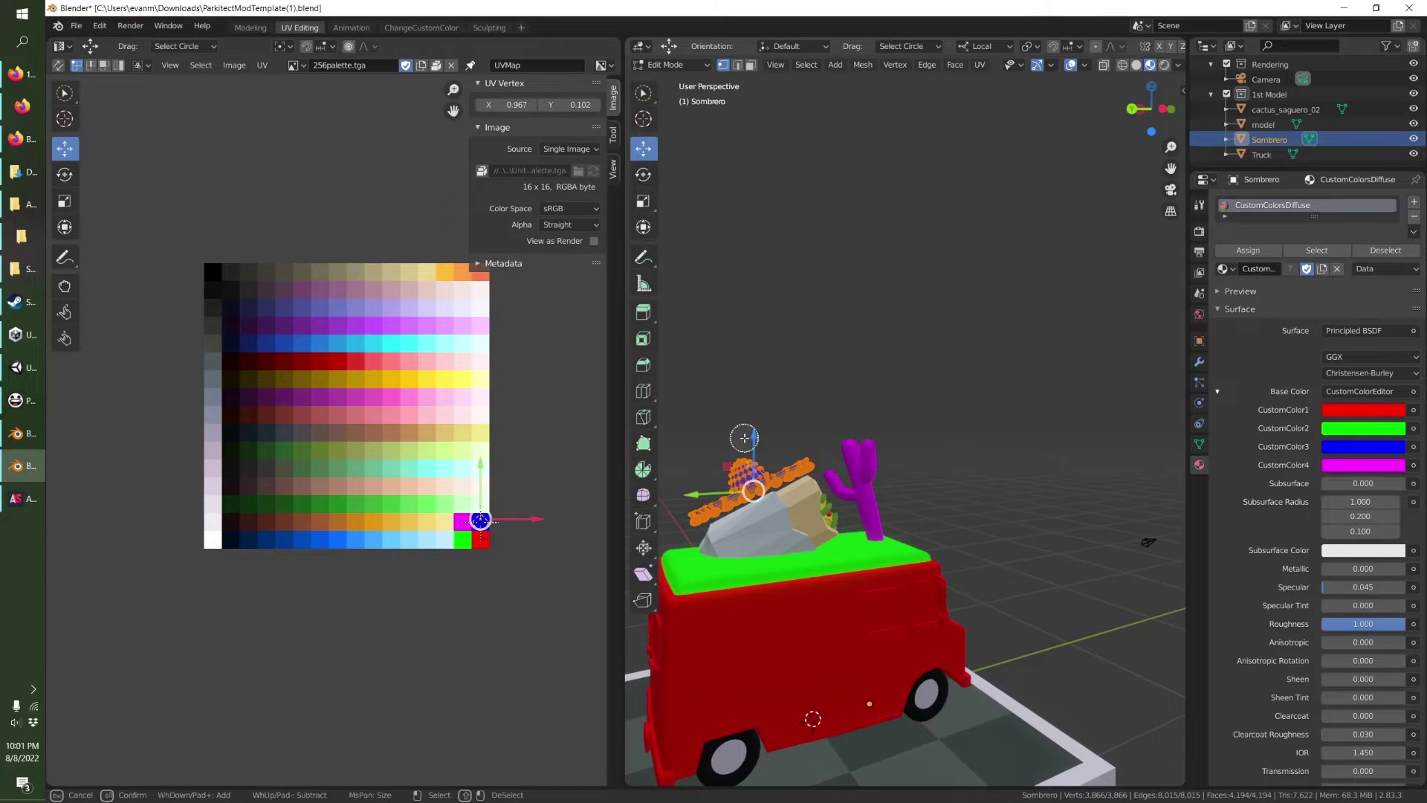
pyautogui.moveTo(753, 439); pyautogui.dragTo(753, 445)
pyautogui.press('Tab')
pyautogui.scroll(-3, 921, 457)
pyautogui.moveTo(922, 457); pyautogui.dragTo(799, 506, button='middle')
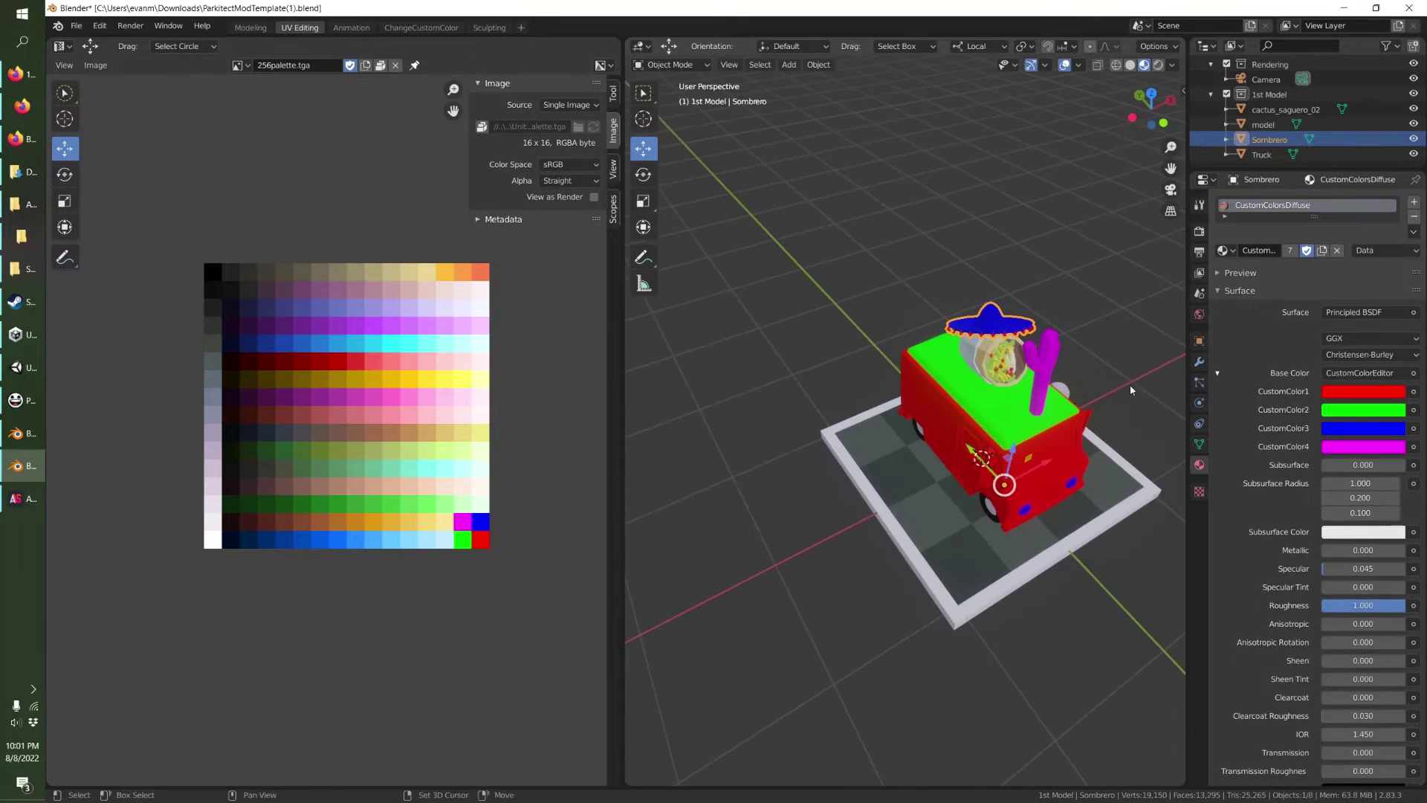
pyautogui.moveTo(1131, 389); pyautogui.dragTo(1152, 293, button='middle')
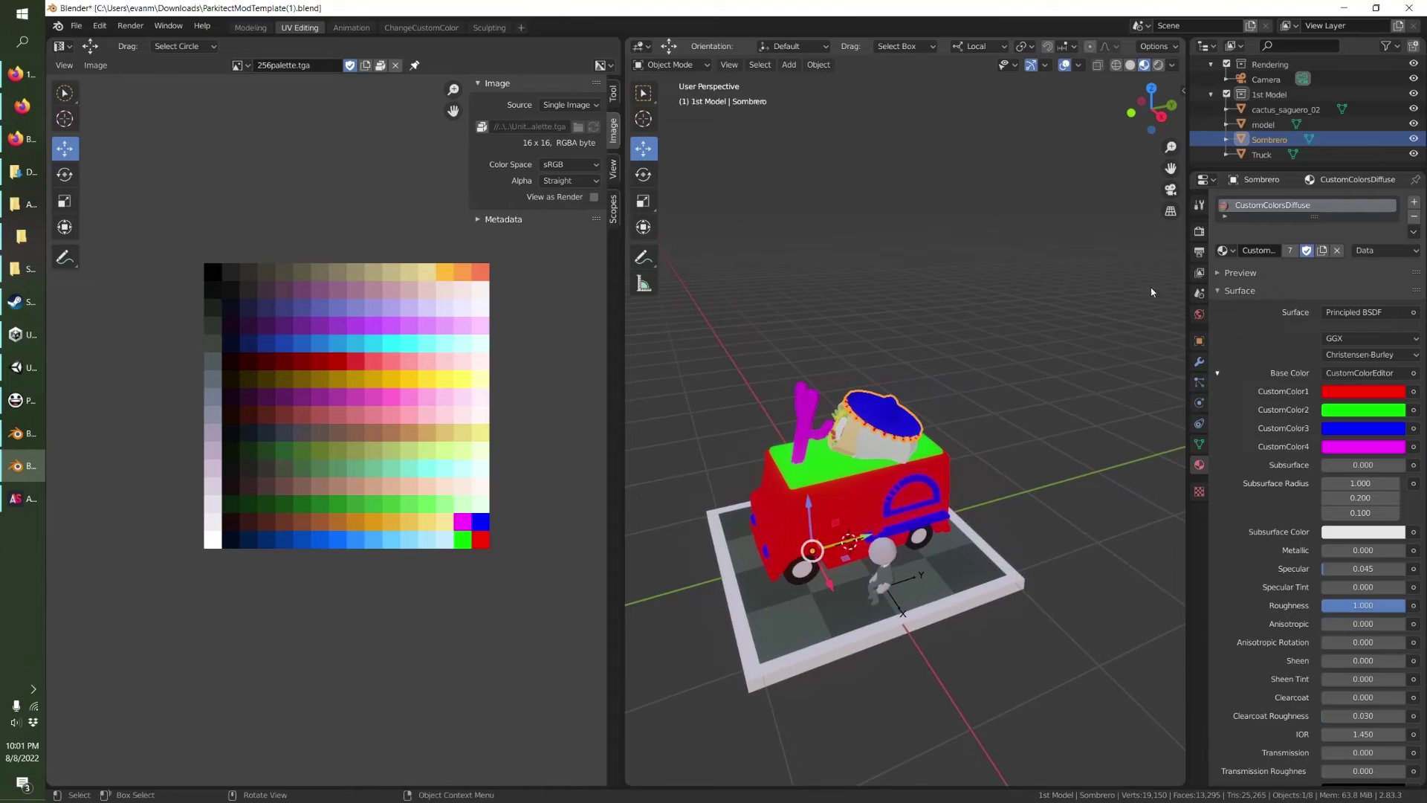
# Unwrap all faces of the burrito in Edit Mode and scale the UVs down to a small block near the palette's centre.
pyautogui.click(1264, 124)
pyautogui.press('Tab')
pyautogui.scroll(2, 865, 397)
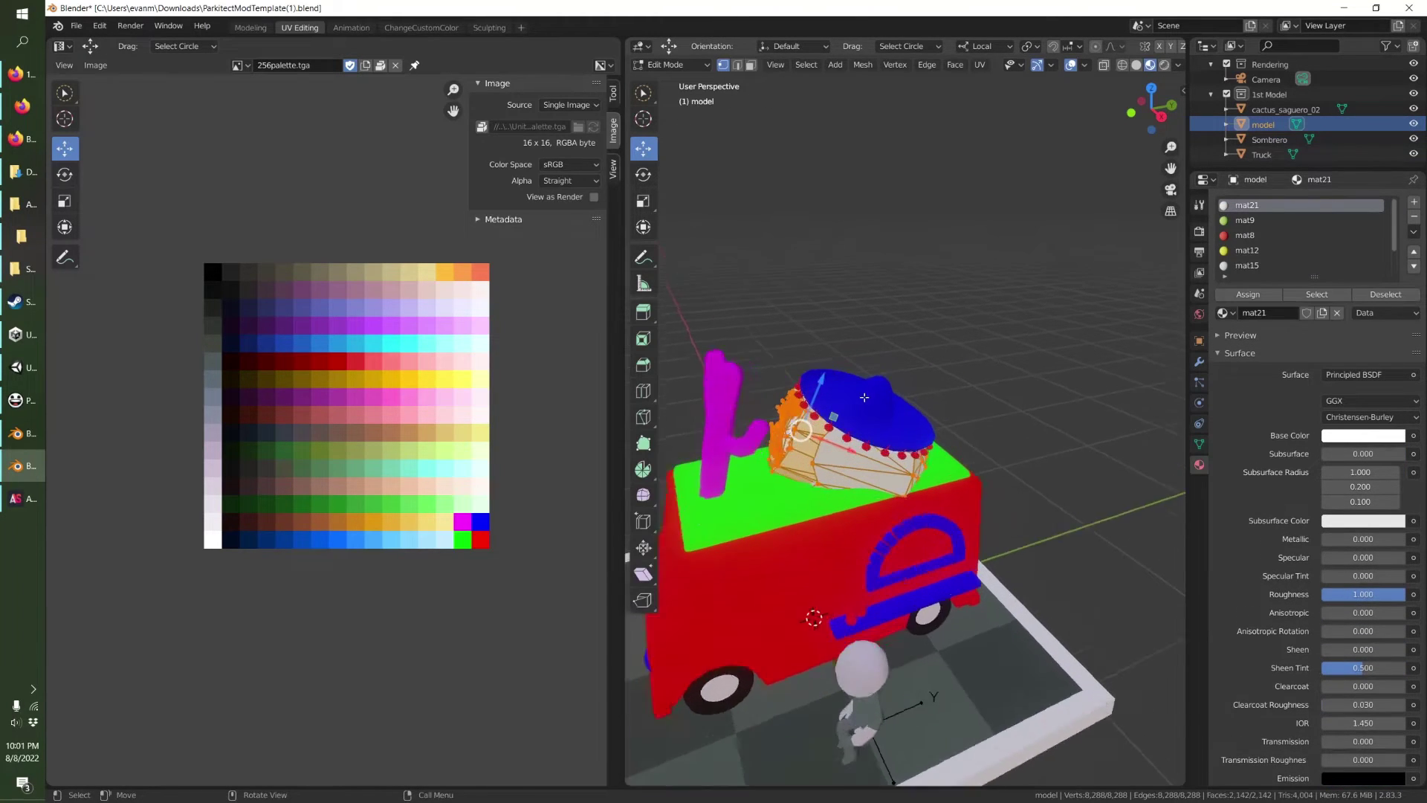
pyautogui.scroll(2, 865, 398)
pyautogui.keyDown('shift'); pyautogui.moveTo(763, 552); pyautogui.dragTo(847, 534, button='middle'); pyautogui.keyUp('shift')
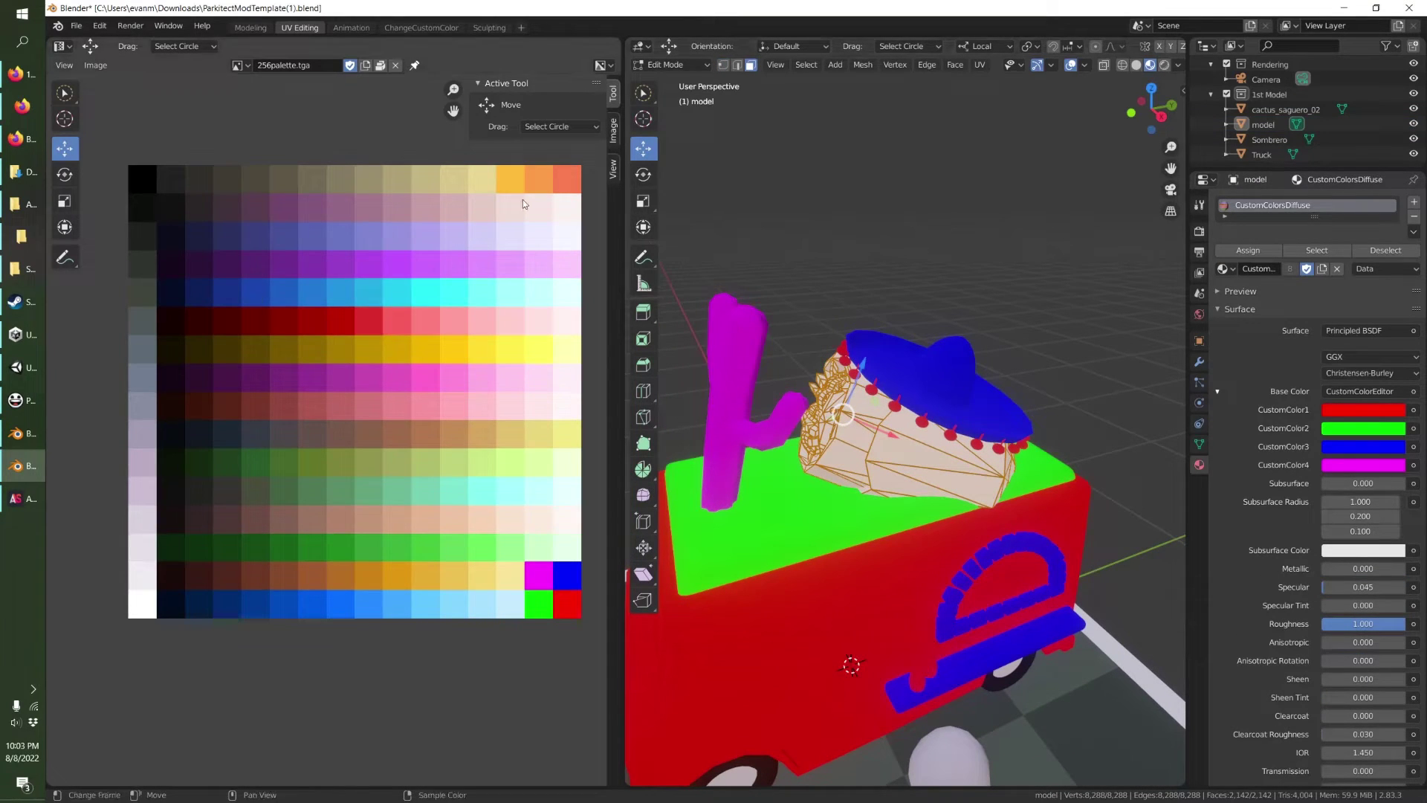
pyautogui.press('u')
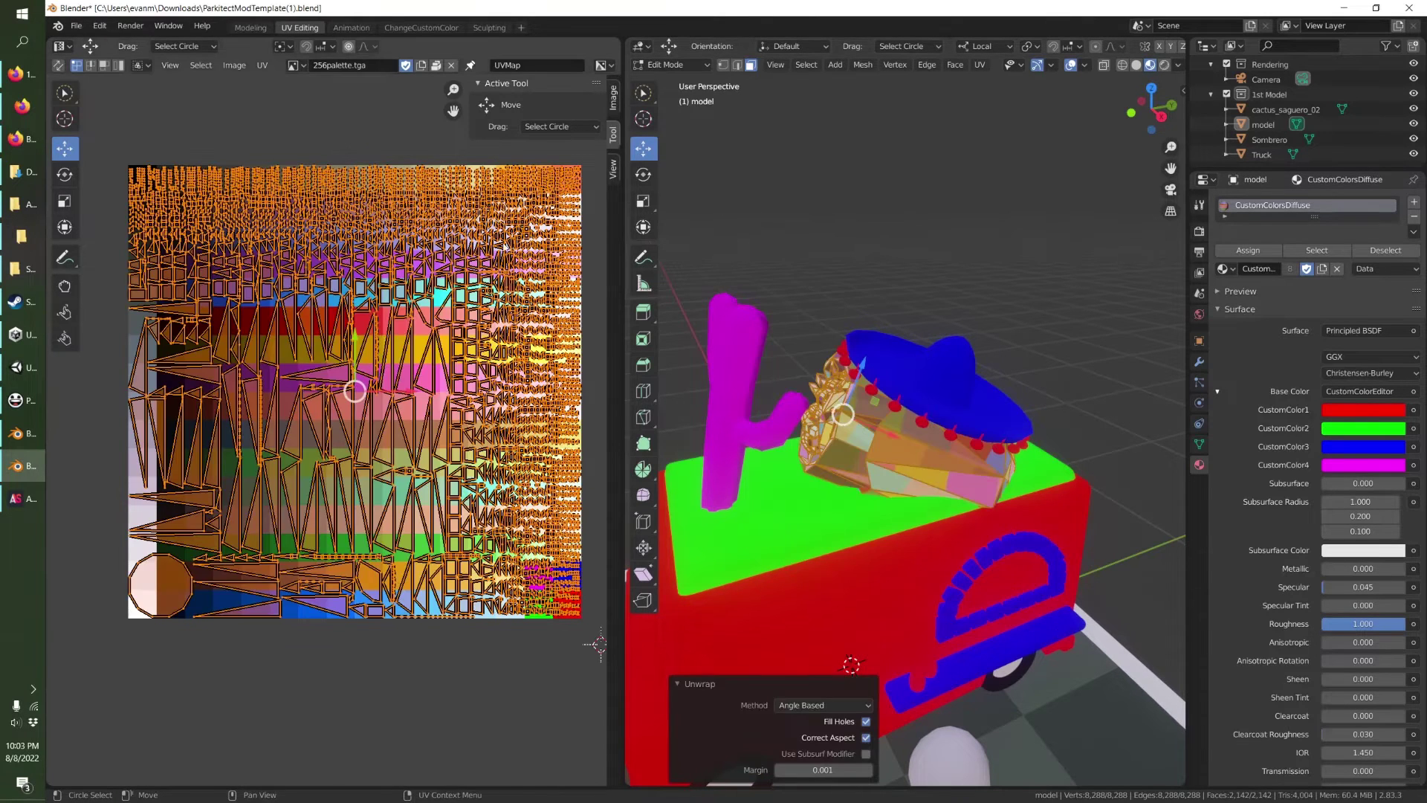
pyautogui.press('s')
pyautogui.click(388, 364)
# Try to select the burrito's wrapper by extending a few side faces to their linked faces with the Normal delimiter.
pyautogui.moveTo(890, 425); pyautogui.dragTo(922, 432, button='middle')
pyautogui.hotkey('alt', 'a')
pyautogui.click(644, 93)
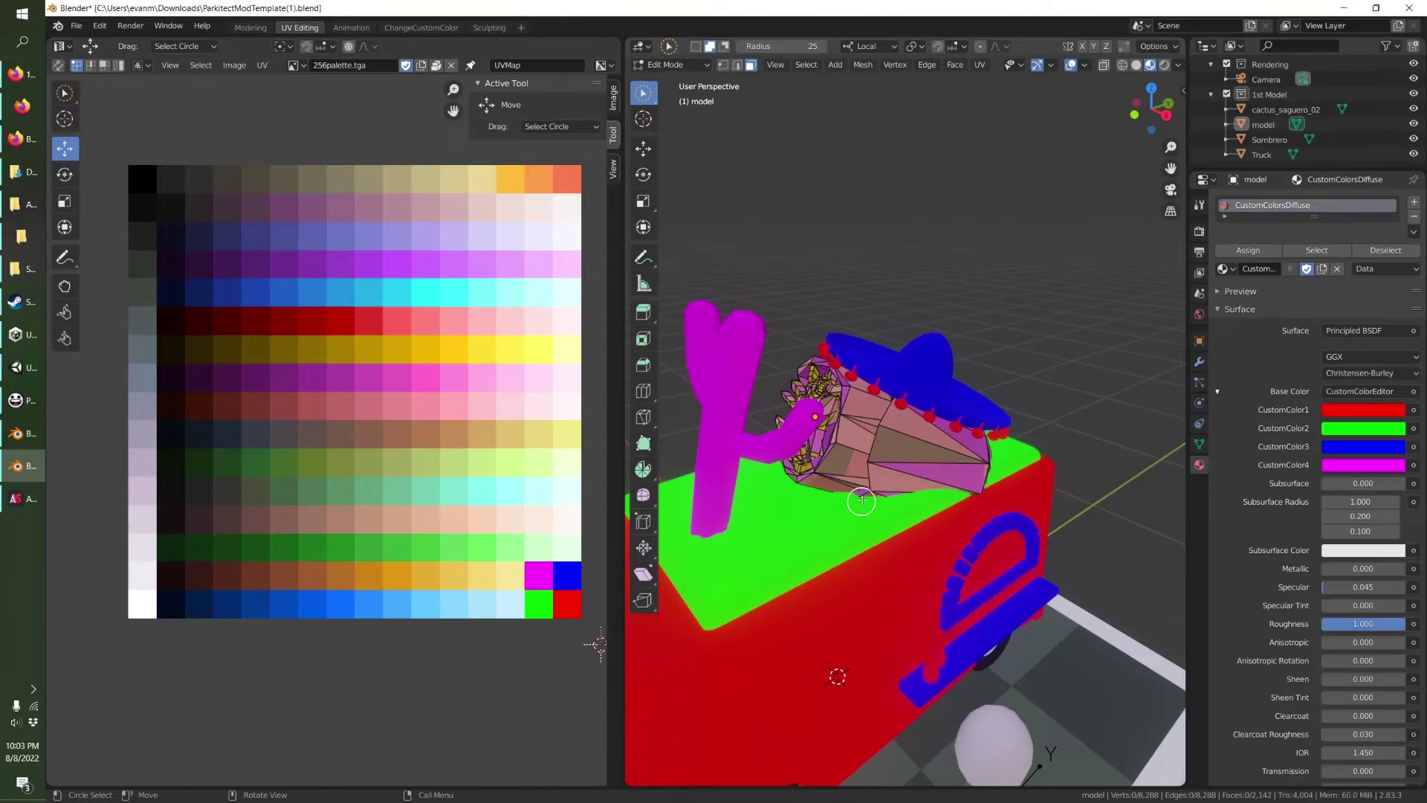
pyautogui.scroll(2, 860, 501)
pyautogui.click(927, 455)
pyautogui.hotkey('ctrl', 'l')
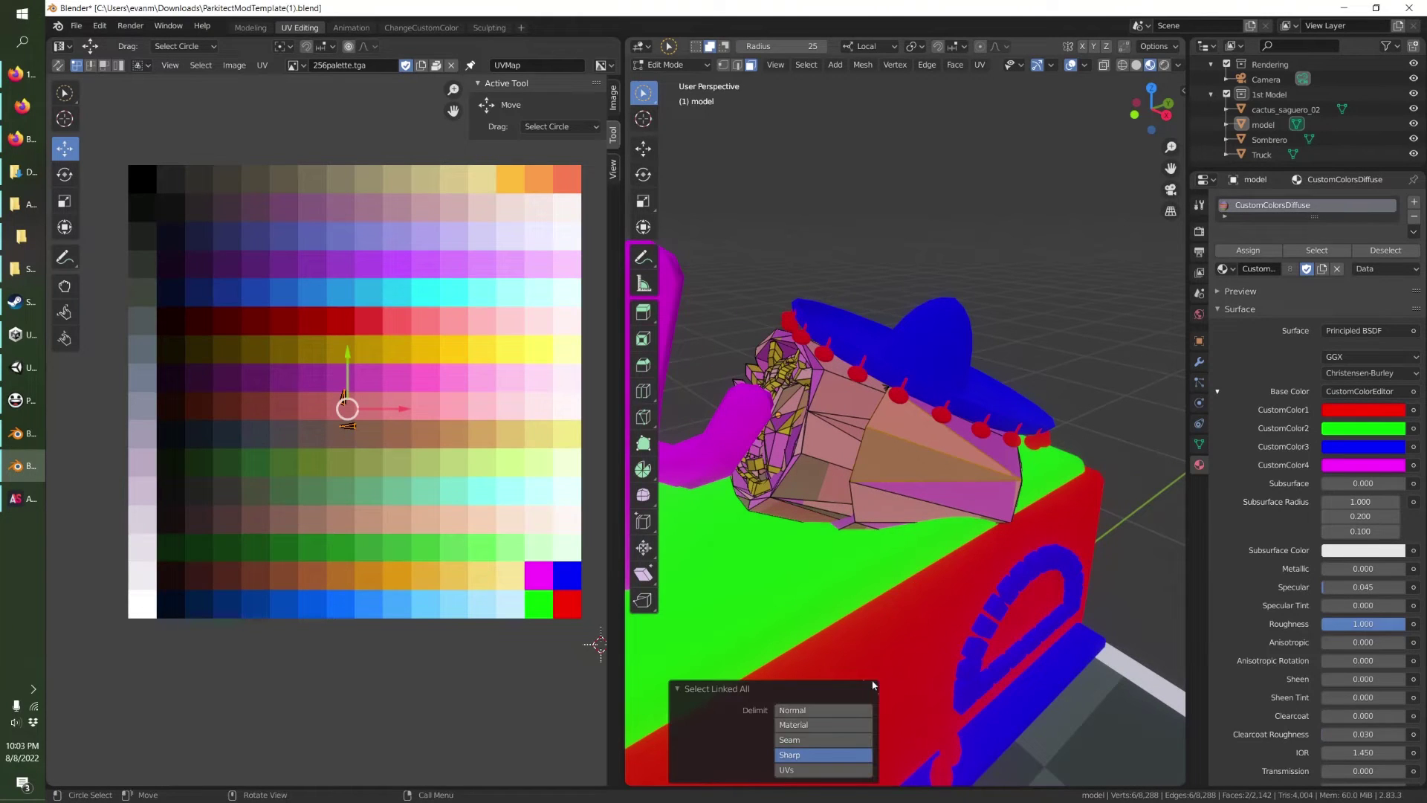
pyautogui.moveTo(924, 431); pyautogui.dragTo(946, 511)
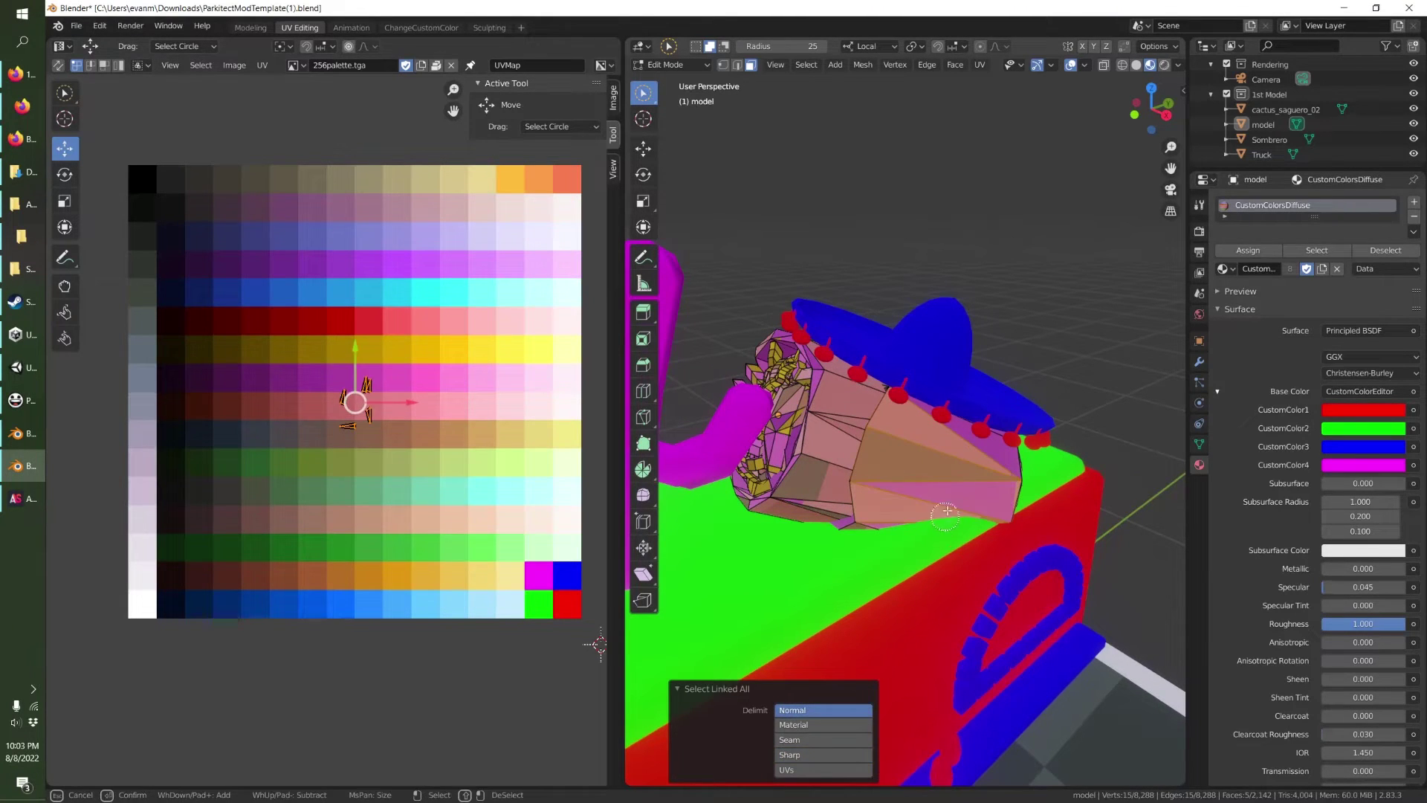
pyautogui.moveTo(969, 449); pyautogui.dragTo(970, 449)
# Merge all of the burrito's vertices by distance at 0.0001 m and clear the selection.
pyautogui.moveTo(835, 451); pyautogui.dragTo(780, 395, button='middle')
pyautogui.press('a')
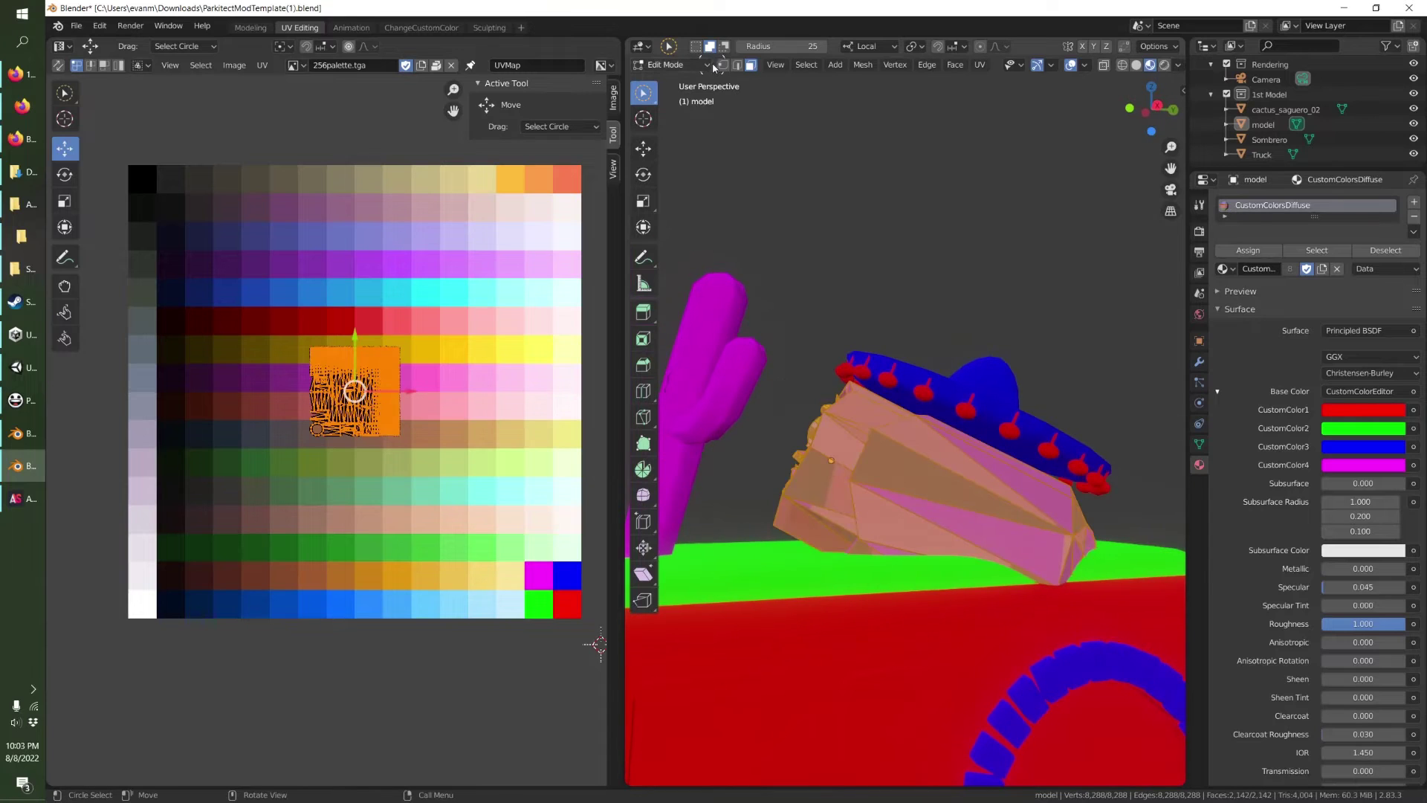
pyautogui.click(722, 65)
pyautogui.press('m')
pyautogui.click(829, 274)
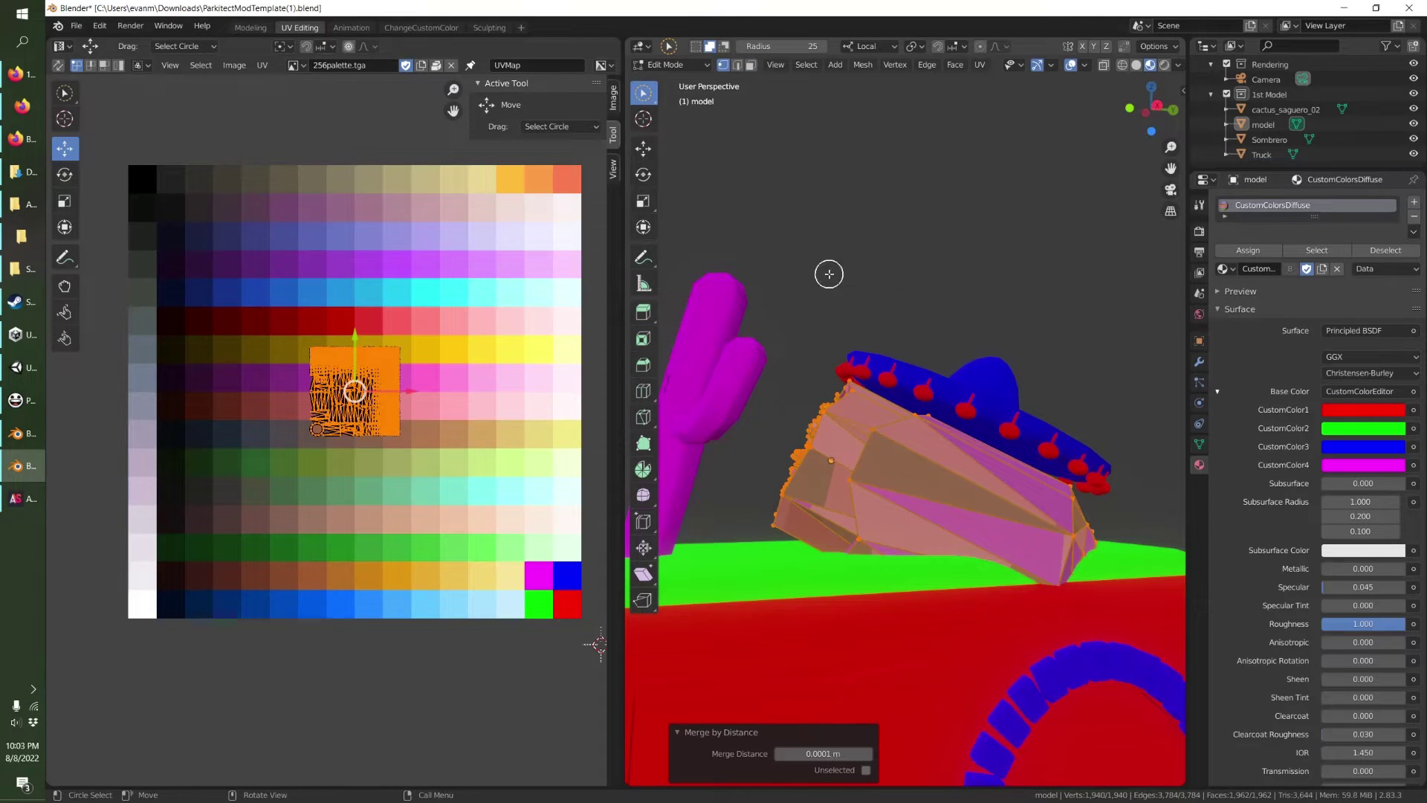
pyautogui.hotkey('alt', 'a')
# Pick the burrito's side faces in face mode and extend the selection to linked faces with the Normal delimiter.
pyautogui.moveTo(828, 372); pyautogui.dragTo(920, 466, button='middle')
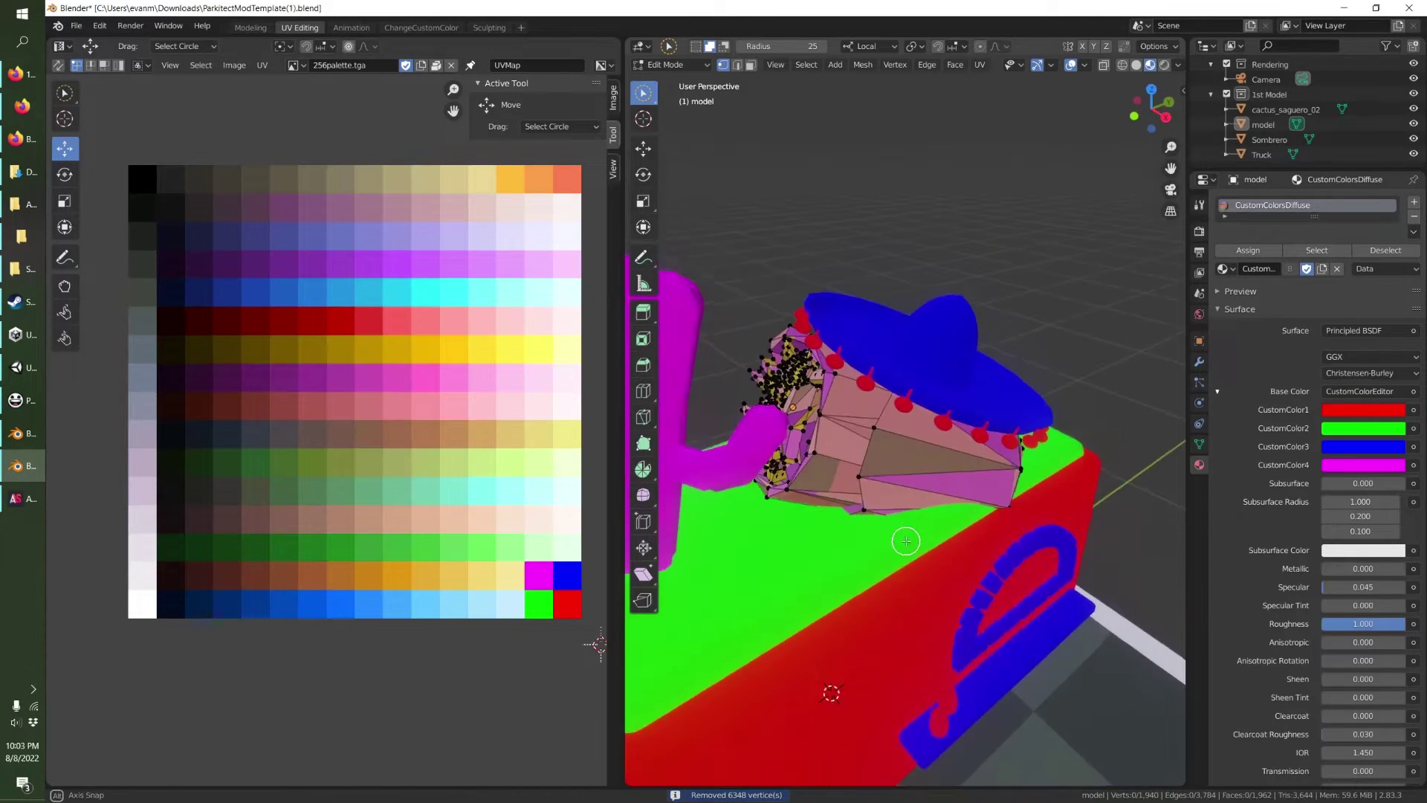
pyautogui.press('c')
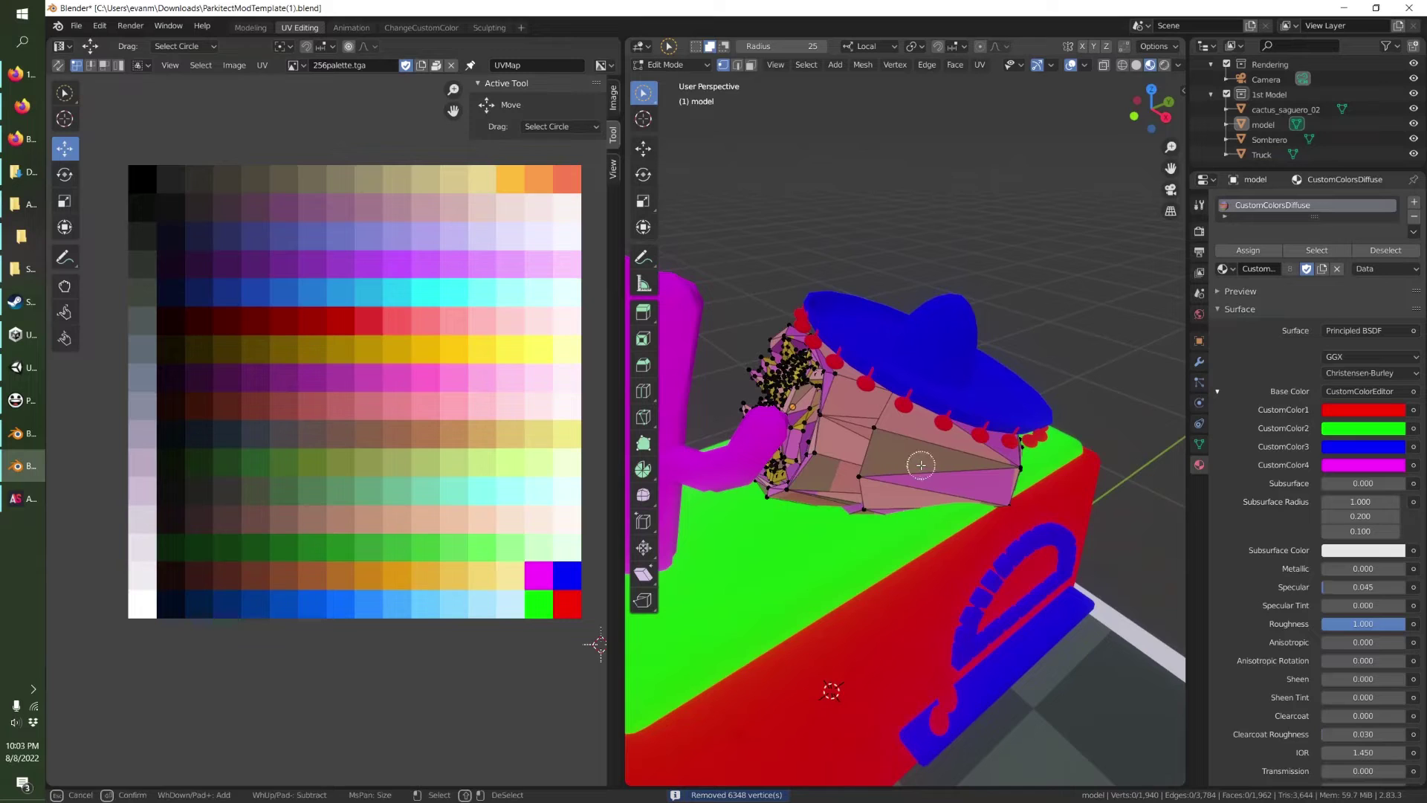
pyautogui.click(741, 66)
pyautogui.click(924, 481)
pyautogui.hotkey('ctrl', 'l')
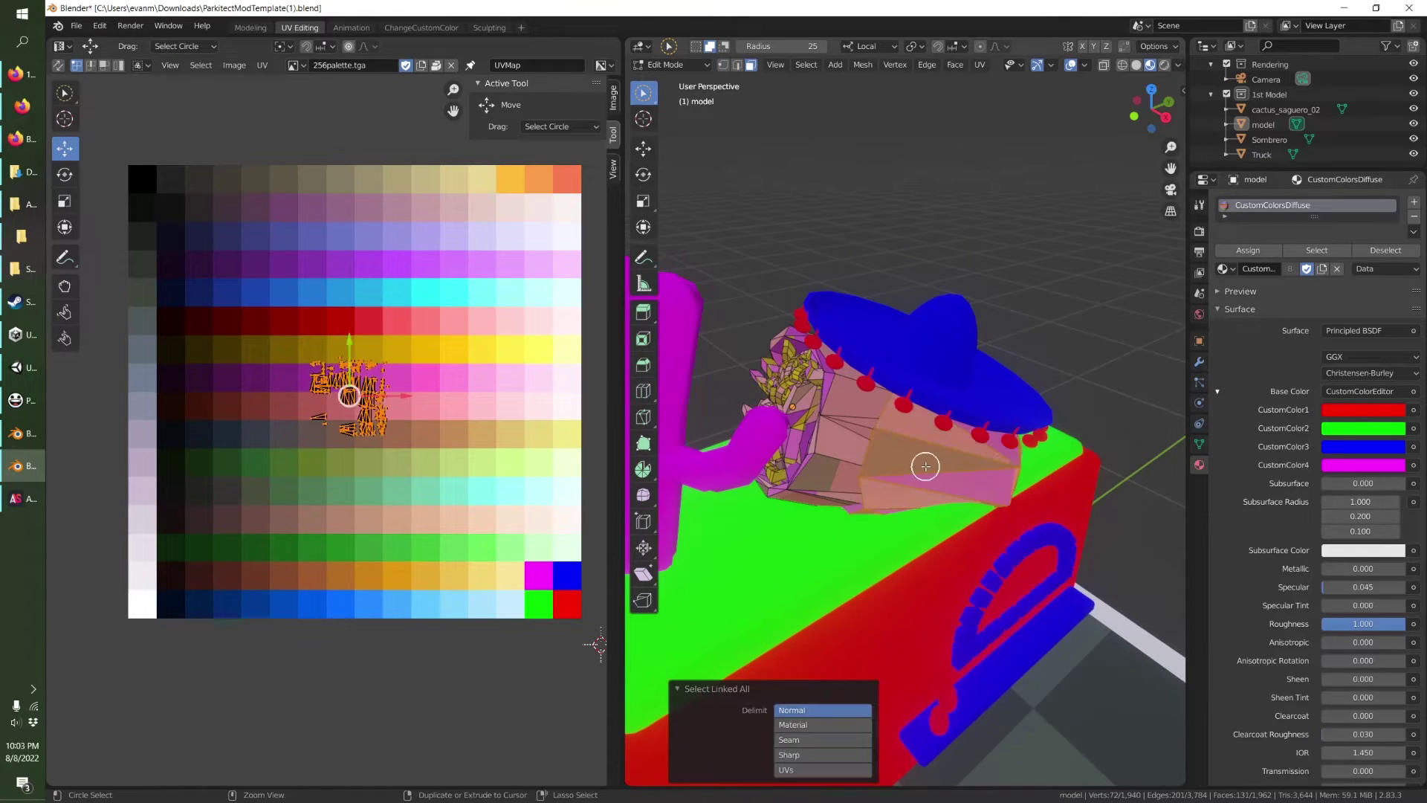
pyautogui.press('c')
pyautogui.press('Escape')
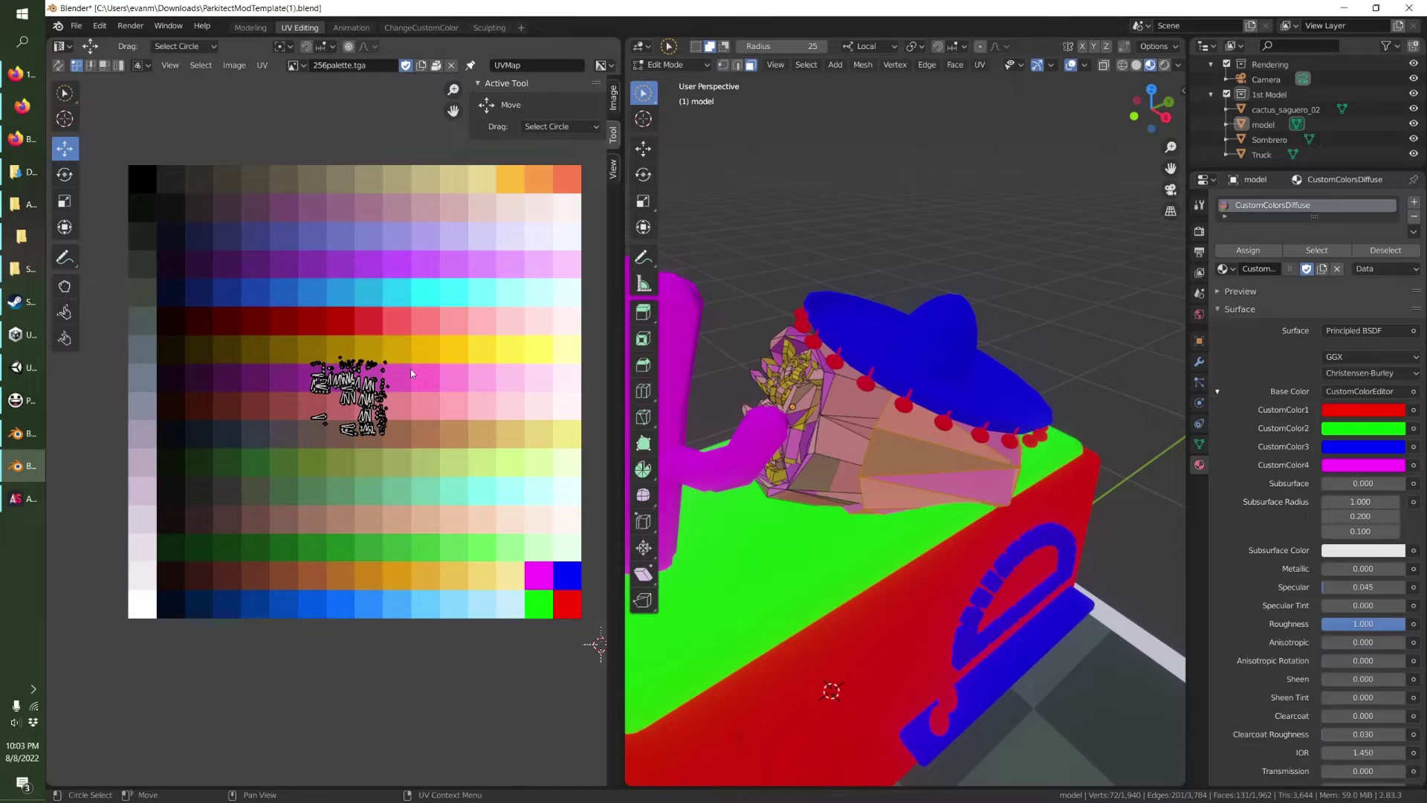
pyautogui.press('a')
pyautogui.click(922, 475)
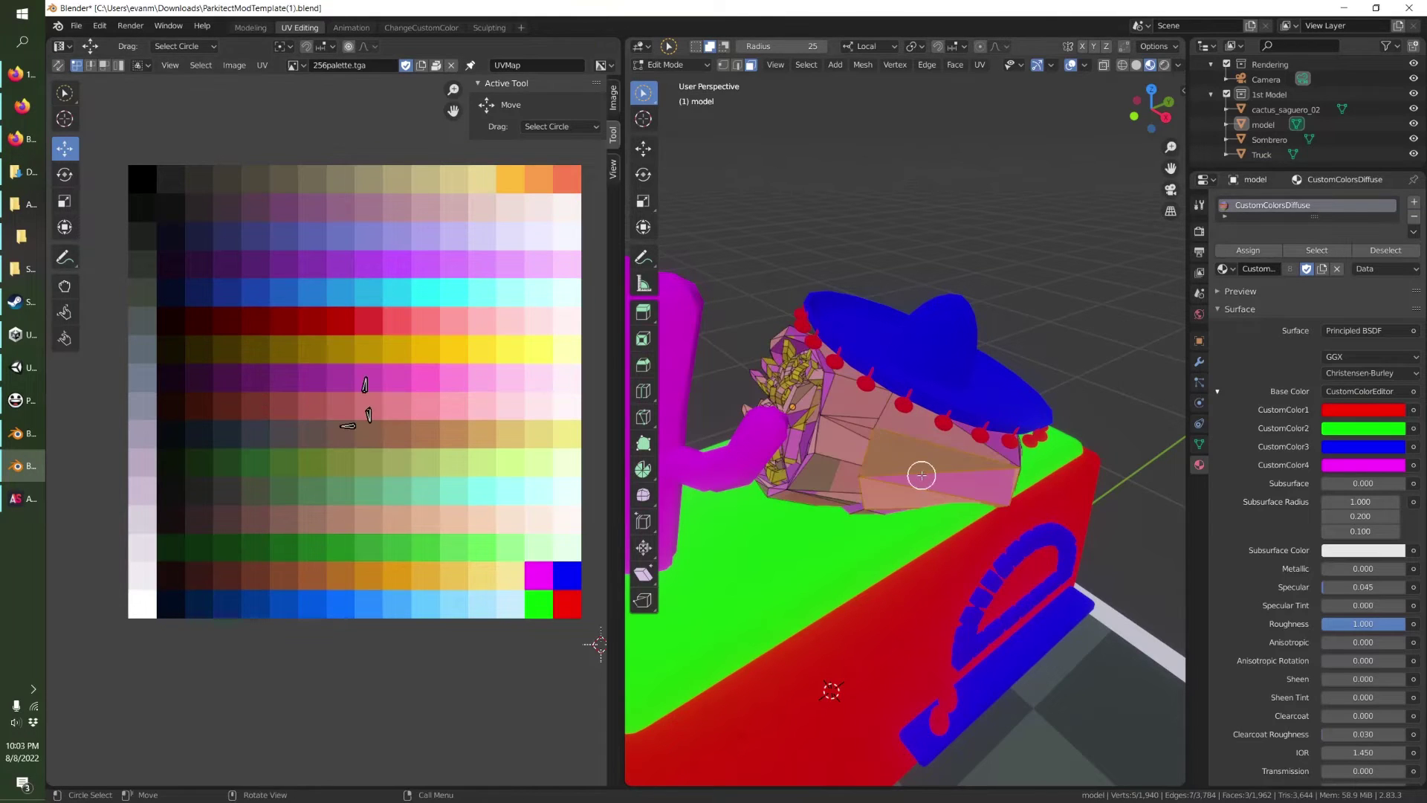
pyautogui.hotkey('ctrl', 'l')
# Place the 2D cursor on the near-white swatch low in the palette's first column and try to snap the UVs to it.
pyautogui.click(64, 118)
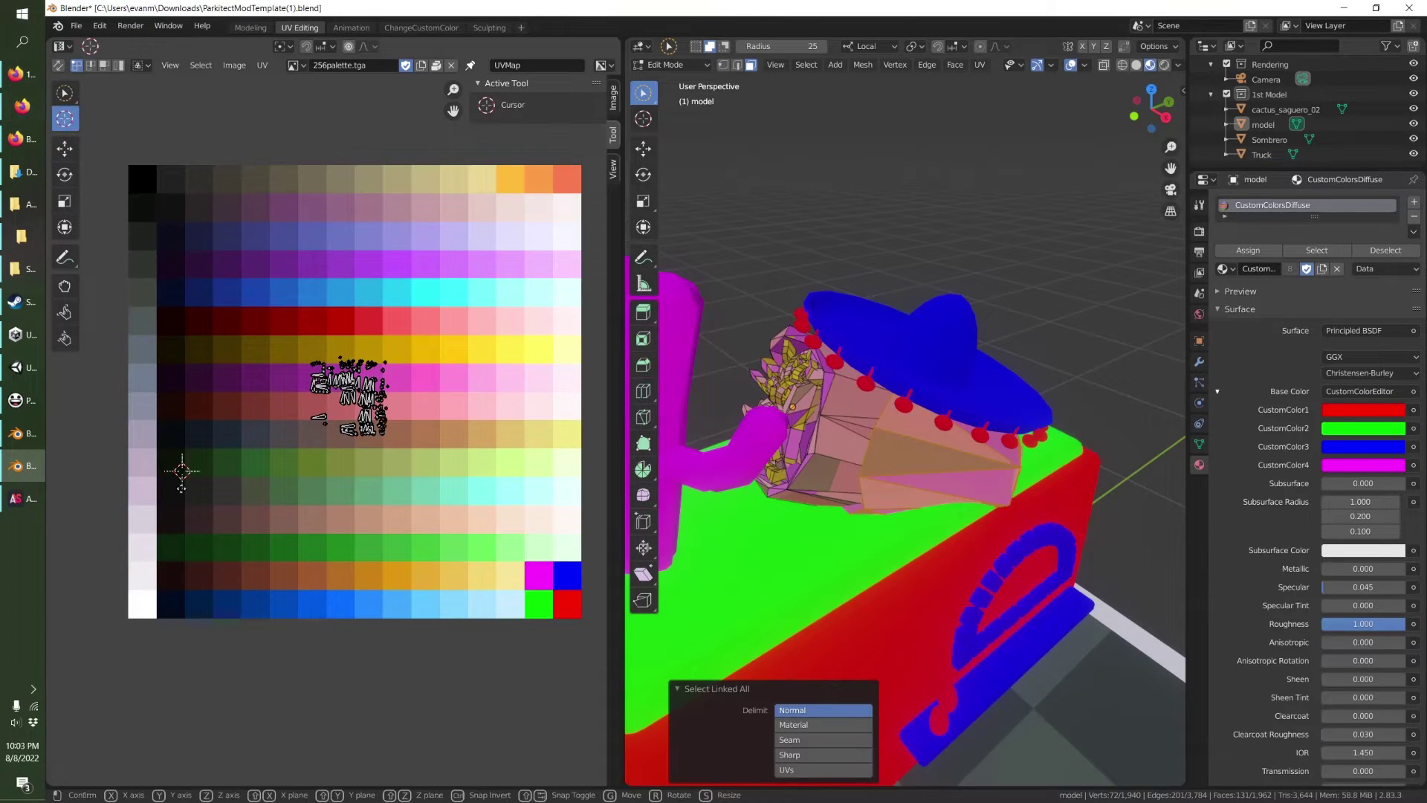
pyautogui.moveTo(182, 470); pyautogui.dragTo(142, 549)
pyautogui.rightClick(142, 548)
pyautogui.click(244, 567)
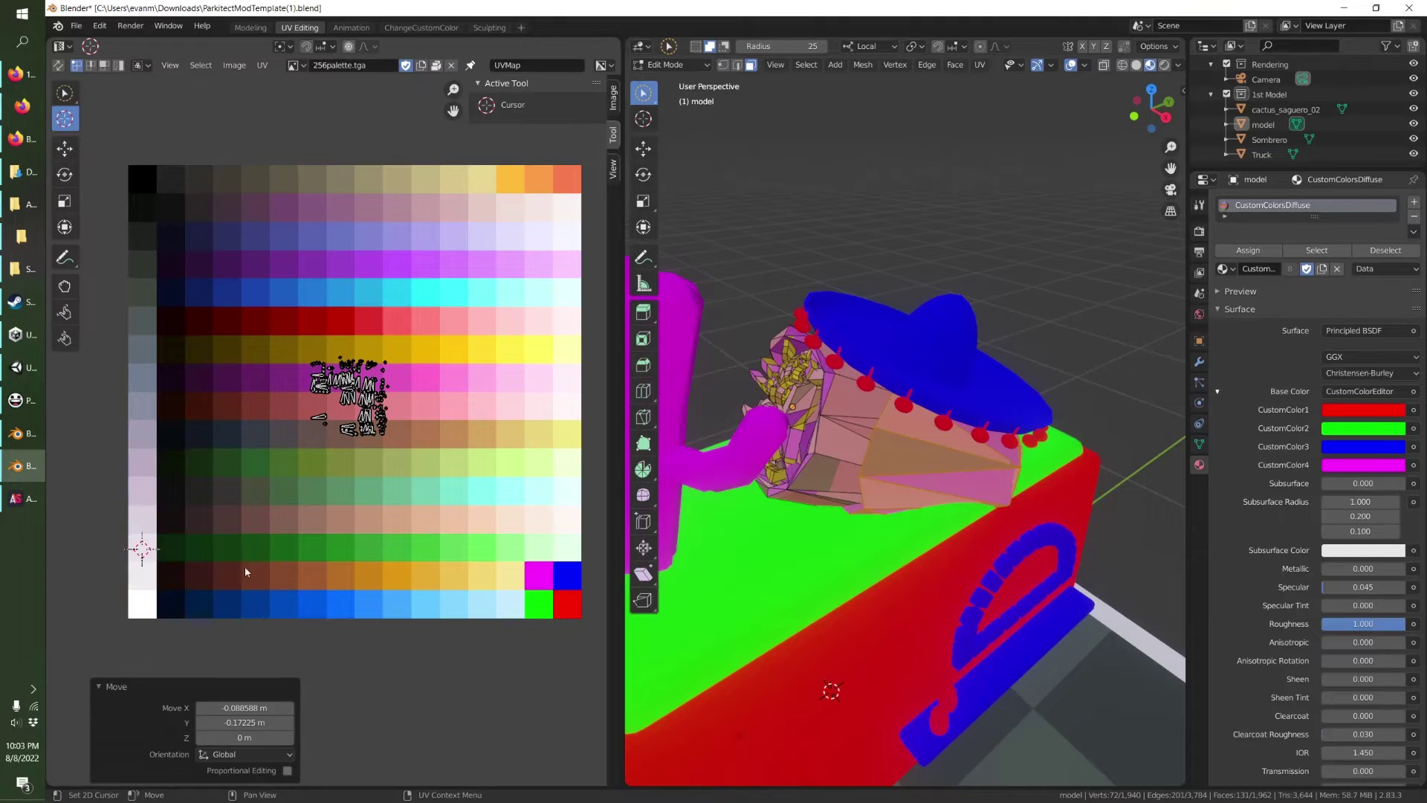
# Clear the selection and reselect the burrito's wrapper from its side faces, including all linked faces delimited by normal.
pyautogui.hotkey('alt', 'a')
pyautogui.press('c')
pyautogui.click(978, 461)
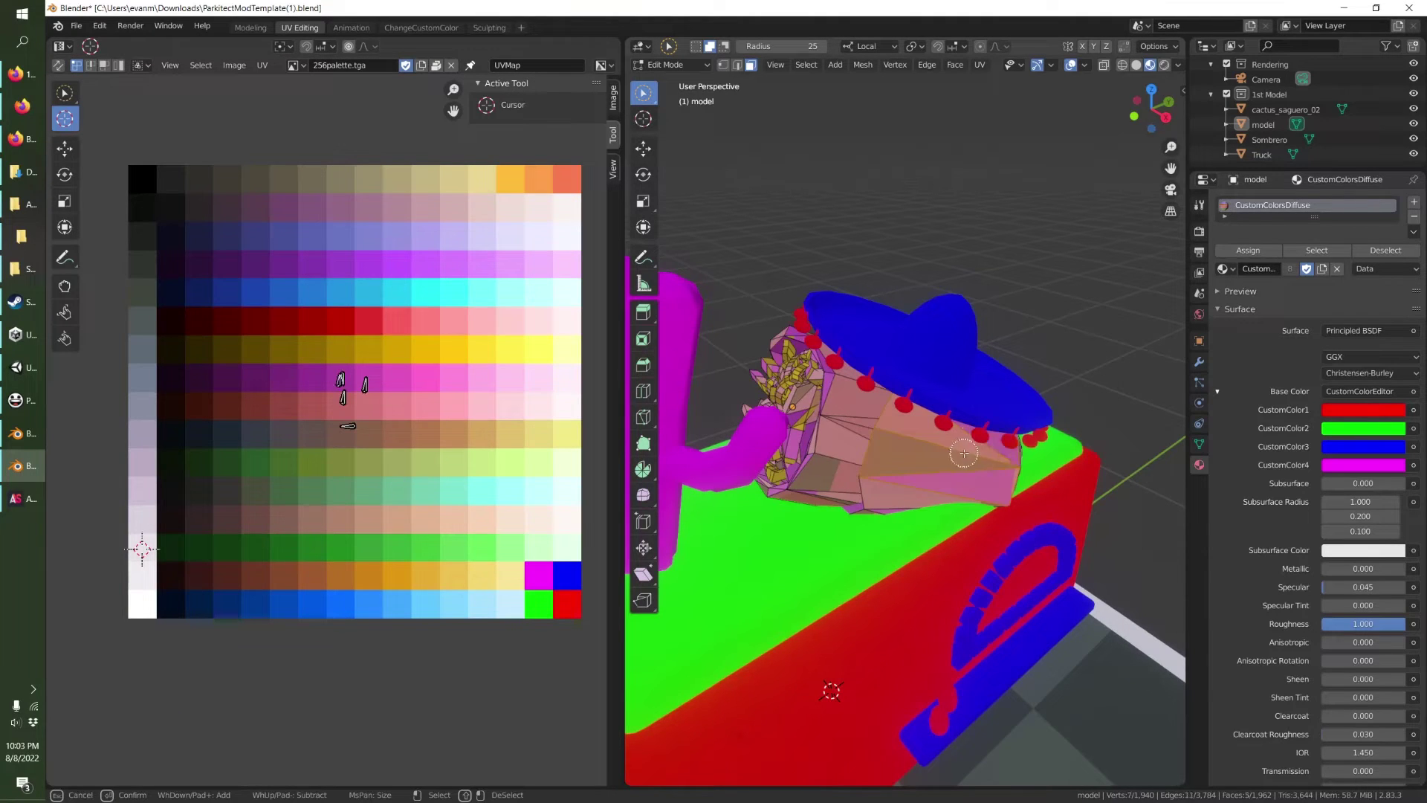
pyautogui.hotkey('ctrl', 'l')
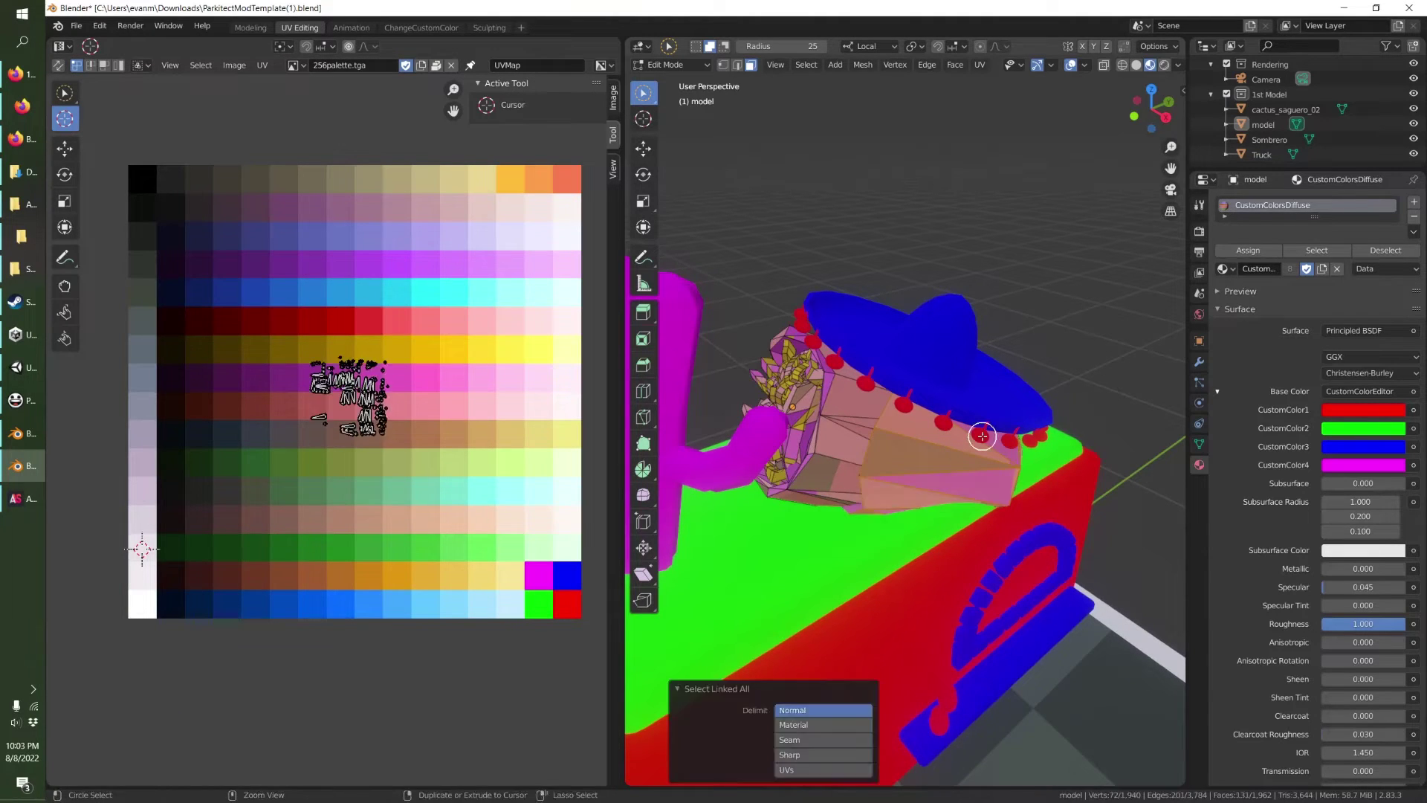
# Turn on UV sync selection, snap the selected wrapper faces' UVs to the 2D cursor on the near-white swatch, and clear the selection.
pyautogui.click(58, 66)
pyautogui.rightClick(140, 562)
pyautogui.moveTo(179, 558)
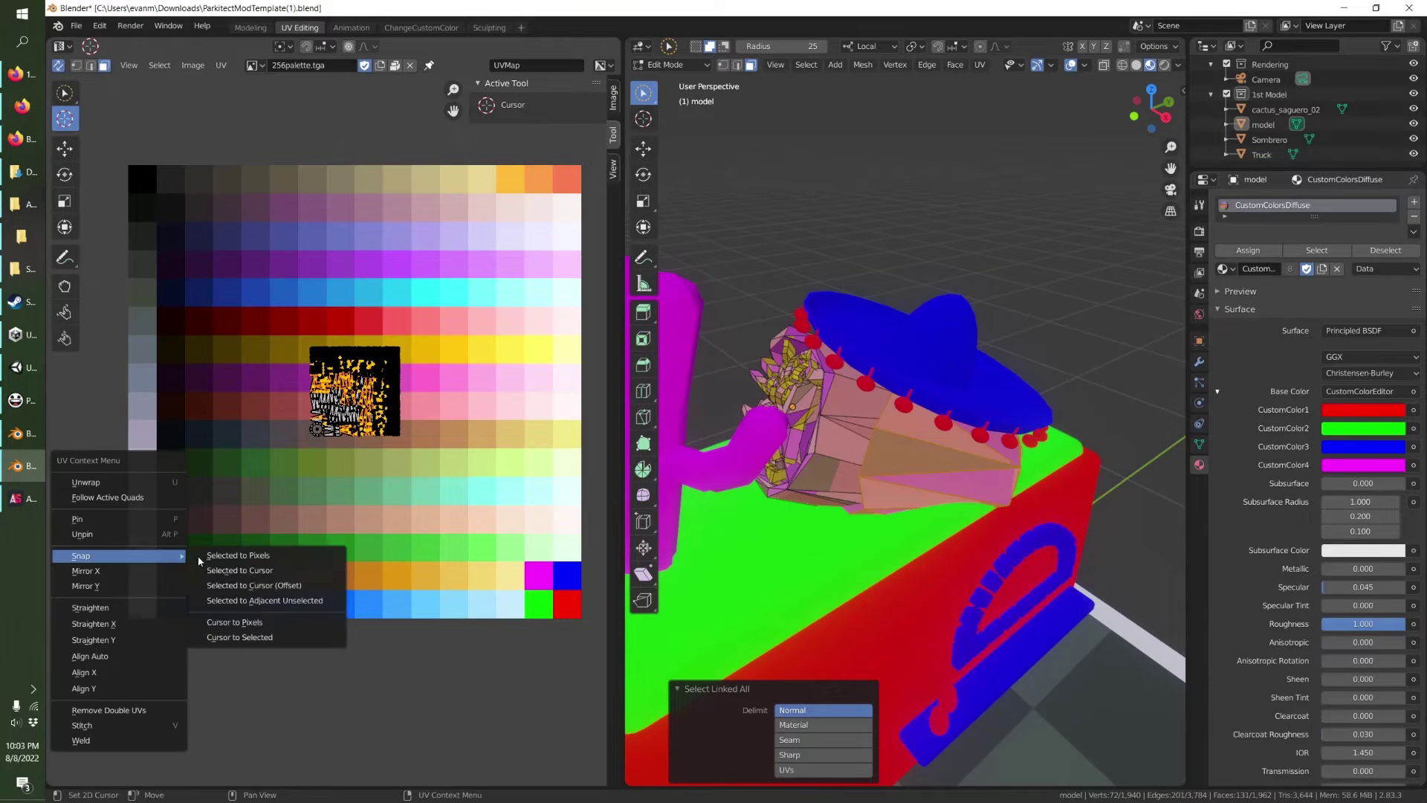
pyautogui.click(229, 569)
pyautogui.hotkey('alt', 'a')
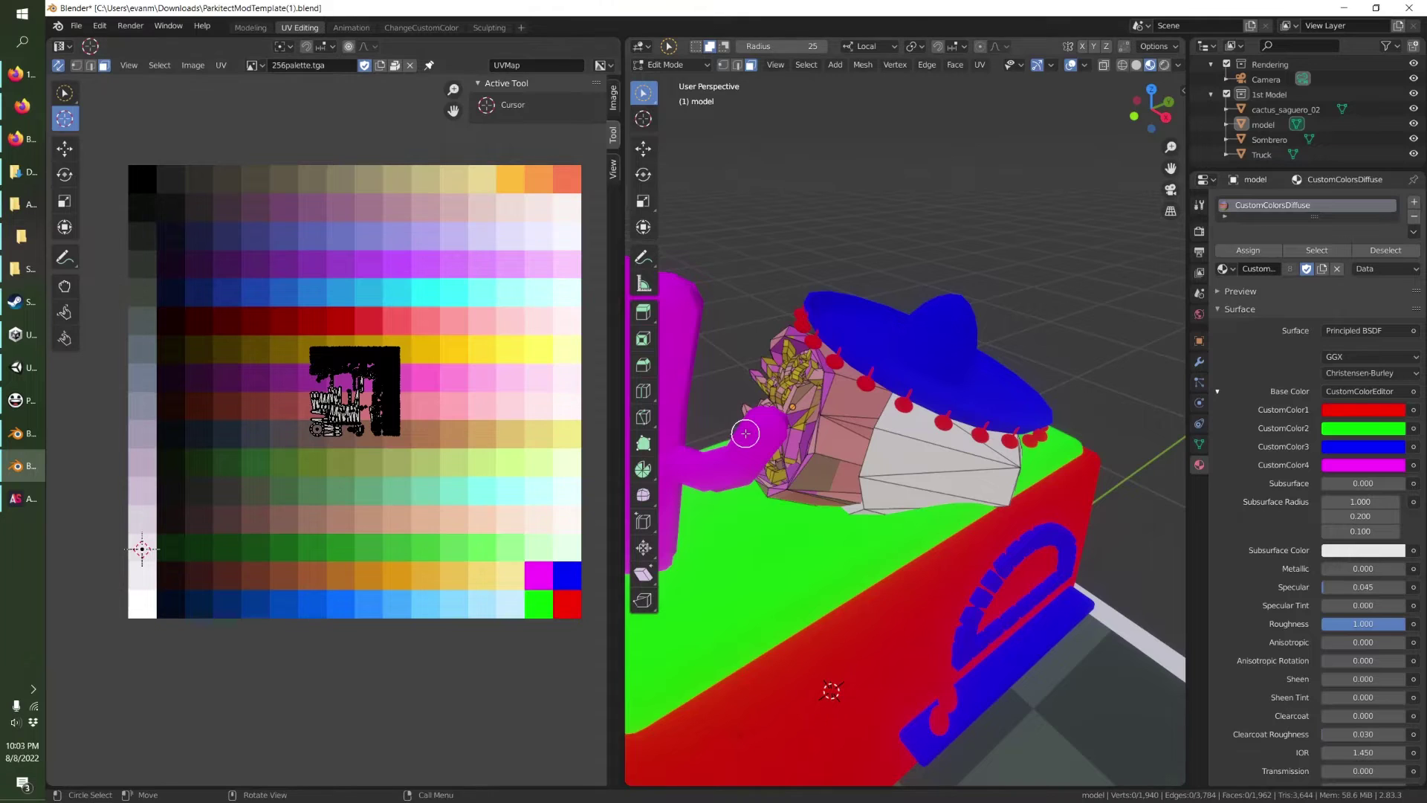
# Select the burrito's tortilla faces linked by normal, snap their UVs to the 2D cursor on a tan palette swatch, and clear the selection.
pyautogui.moveTo(801, 427); pyautogui.dragTo(821, 413, button='middle')
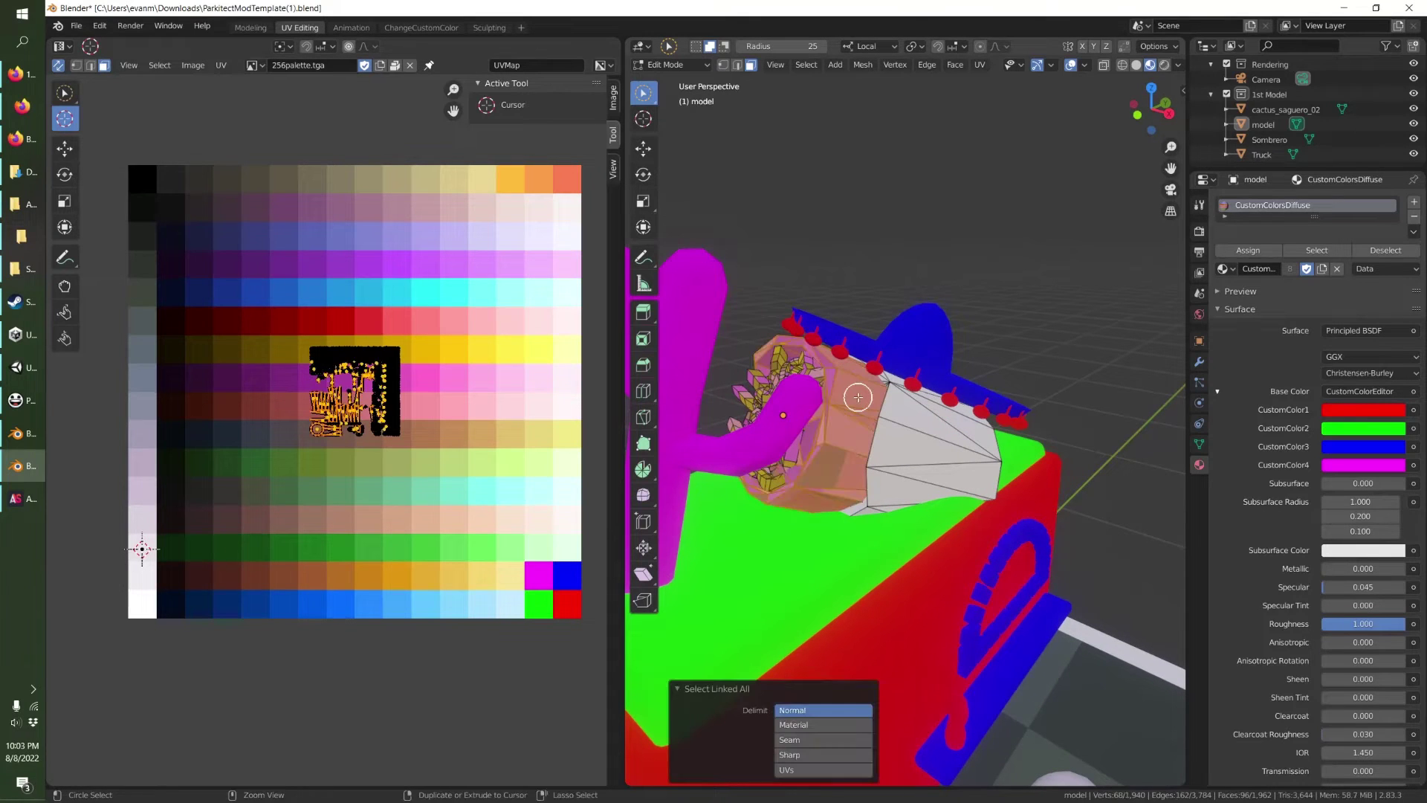
pyautogui.hotkey('ctrl', 'l')
pyautogui.rightClick(338, 519)
pyautogui.moveTo(349, 520)
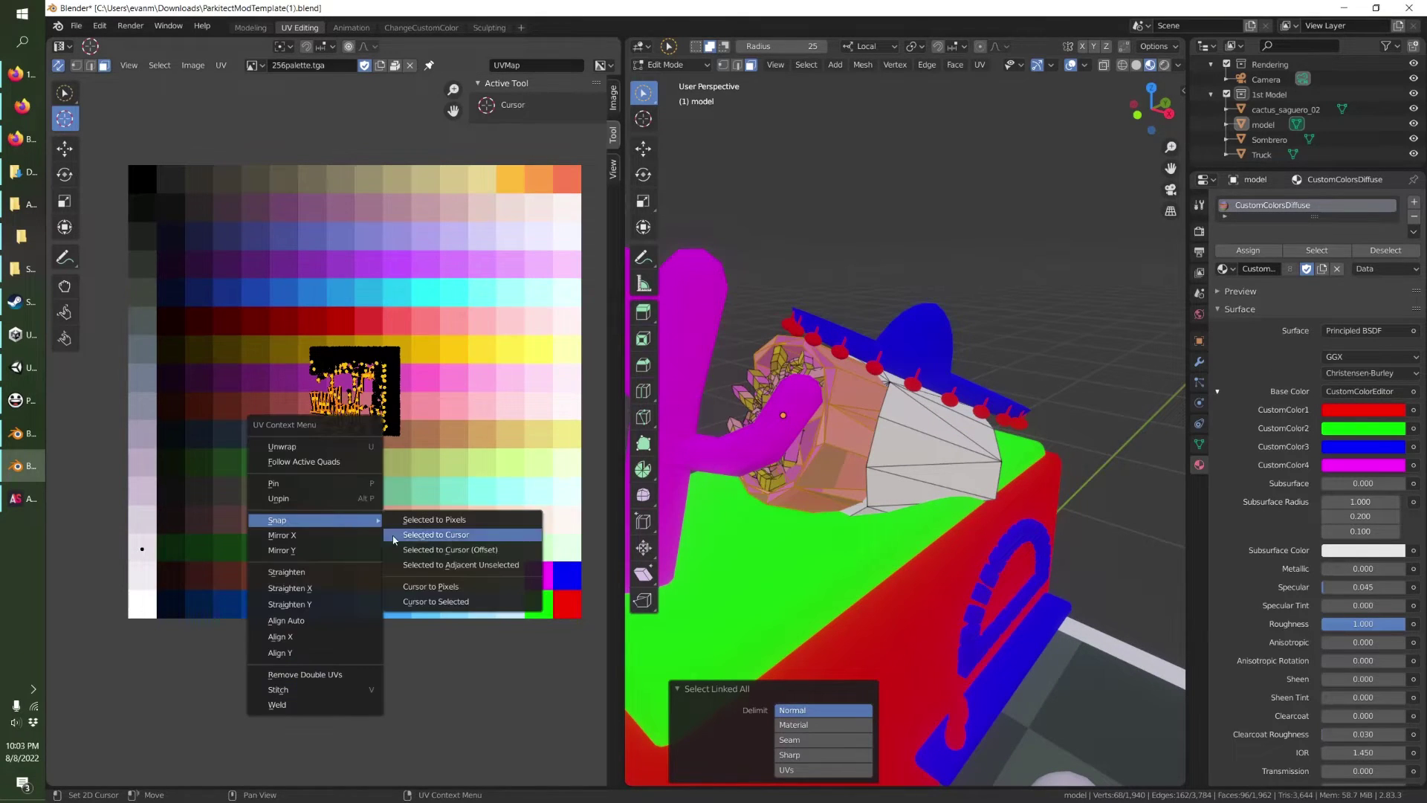
pyautogui.click(398, 536)
pyautogui.hotkey('alt', 'a')
# Circle-select part of the burrito filling's UVs, snap them to the 2D cursor on a mid-green palette swatch, and clear the selection.
pyautogui.moveTo(797, 397); pyautogui.dragTo(839, 446, button='middle')
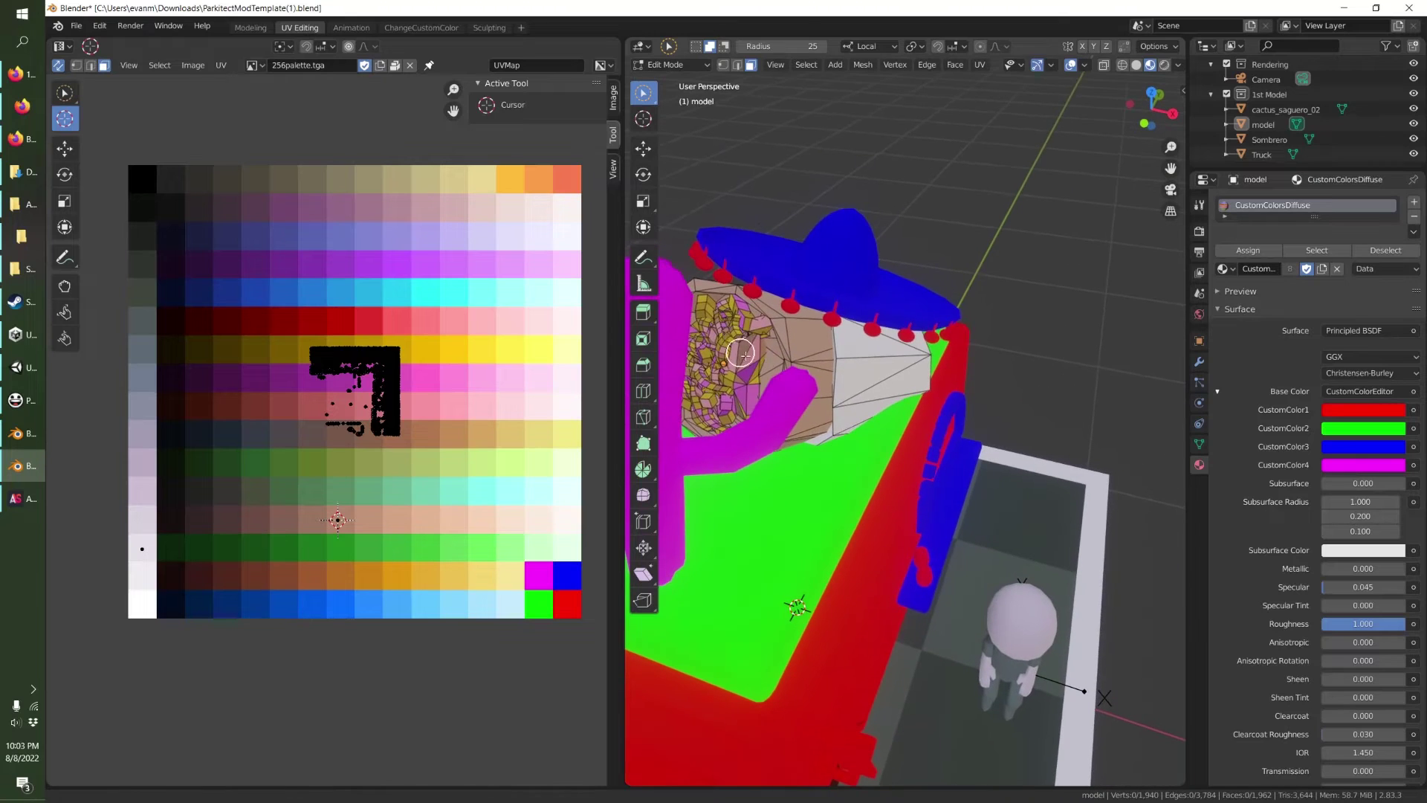
pyautogui.moveTo(740, 354); pyautogui.dragTo(878, 416, button='middle')
pyautogui.scroll(4, 877, 417)
pyautogui.click(64, 91)
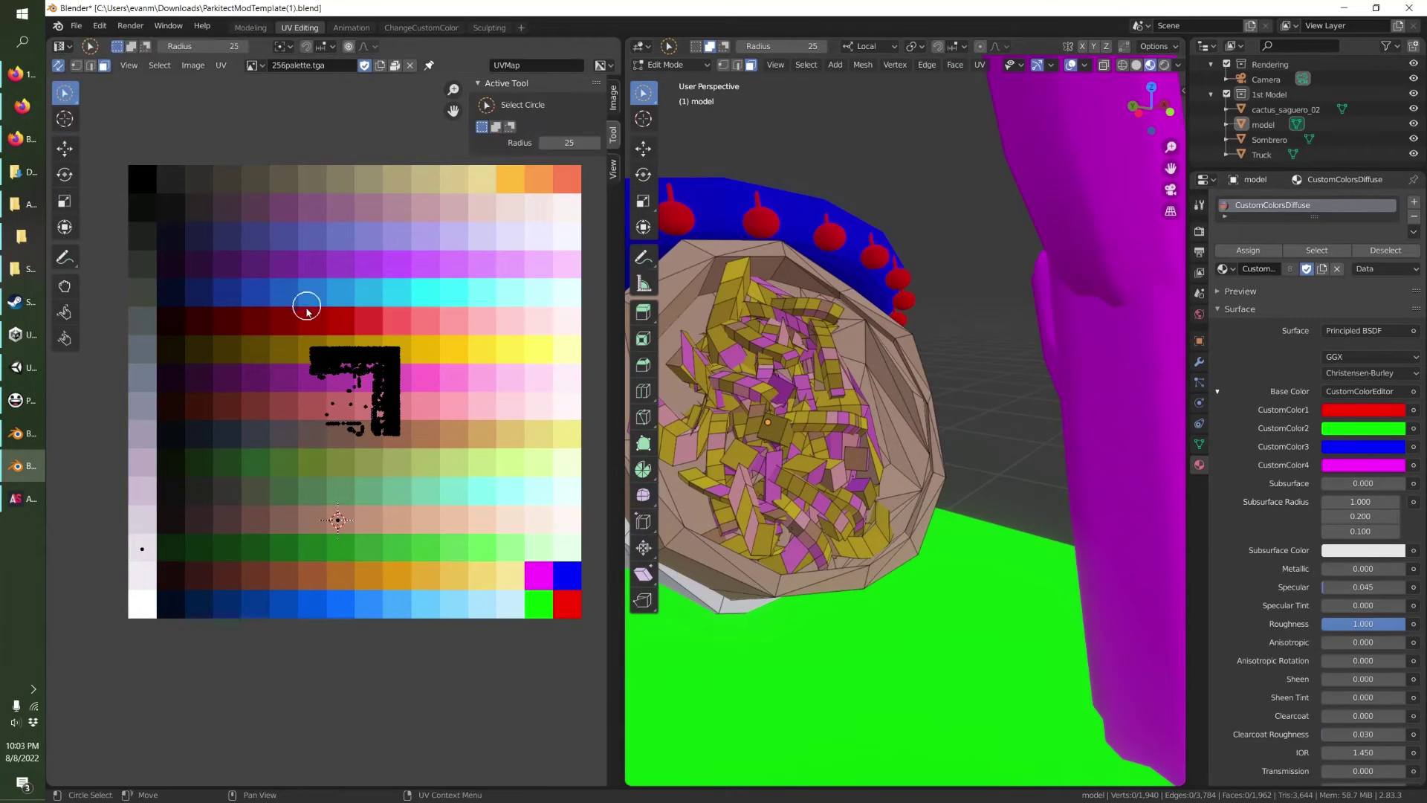
pyautogui.moveTo(320, 349)
pyautogui.mouseDown()
pyautogui.moveTo(383, 412)
pyautogui.moveTo(349, 476)
pyautogui.mouseUp()
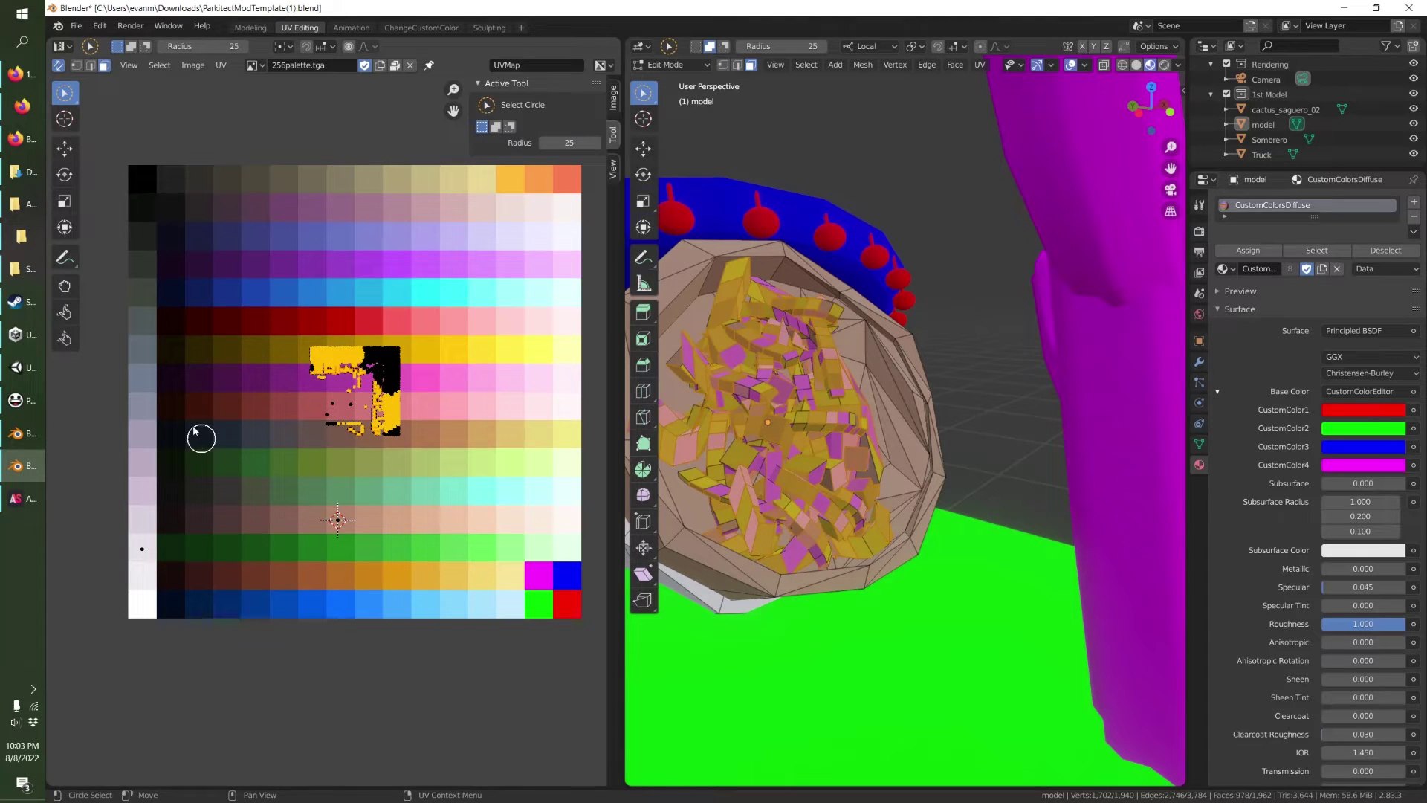
pyautogui.click(64, 118)
pyautogui.moveTo(422, 537); pyautogui.dragTo(370, 546)
pyautogui.rightClick(370, 546)
pyautogui.moveTo(372, 545)
pyautogui.click(439, 560)
pyautogui.hotkey('alt', 'a')
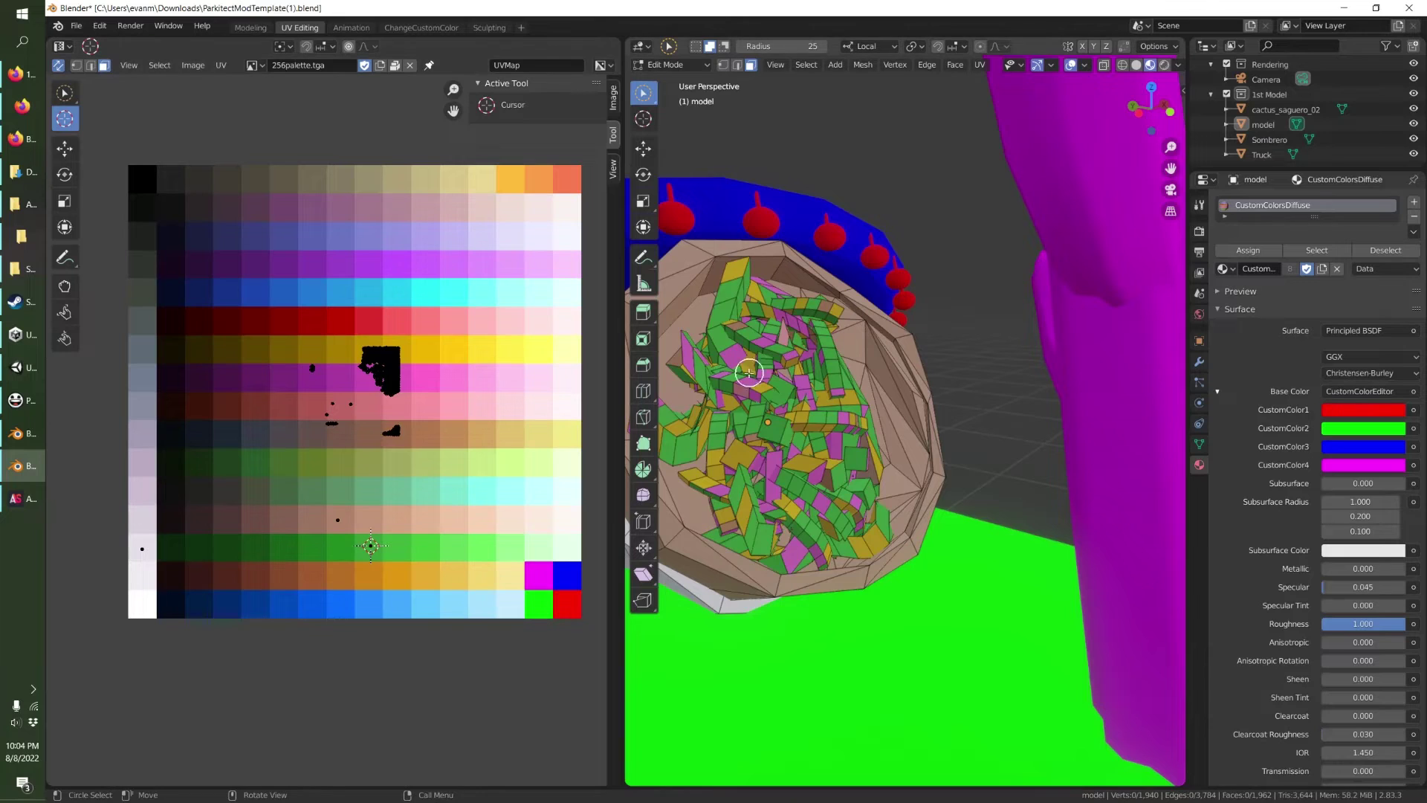
# Select the magenta filling UVs on the palette, collapse them onto the bright yellow swatch, and clear the selection.
pyautogui.click(64, 92)
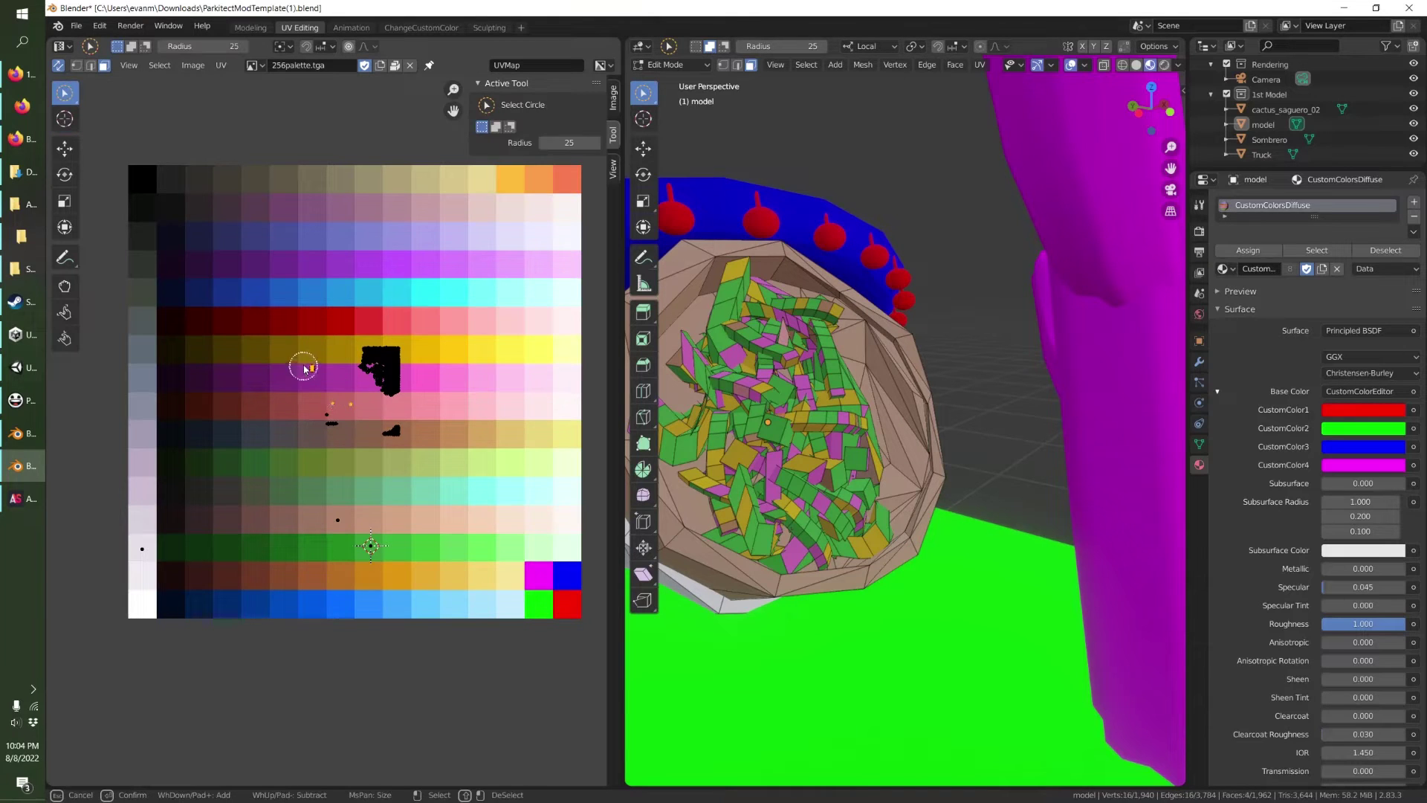
pyautogui.moveTo(305, 363)
pyautogui.mouseDown()
pyautogui.moveTo(383, 416)
pyautogui.moveTo(406, 395)
pyautogui.mouseUp()
pyautogui.click(64, 119)
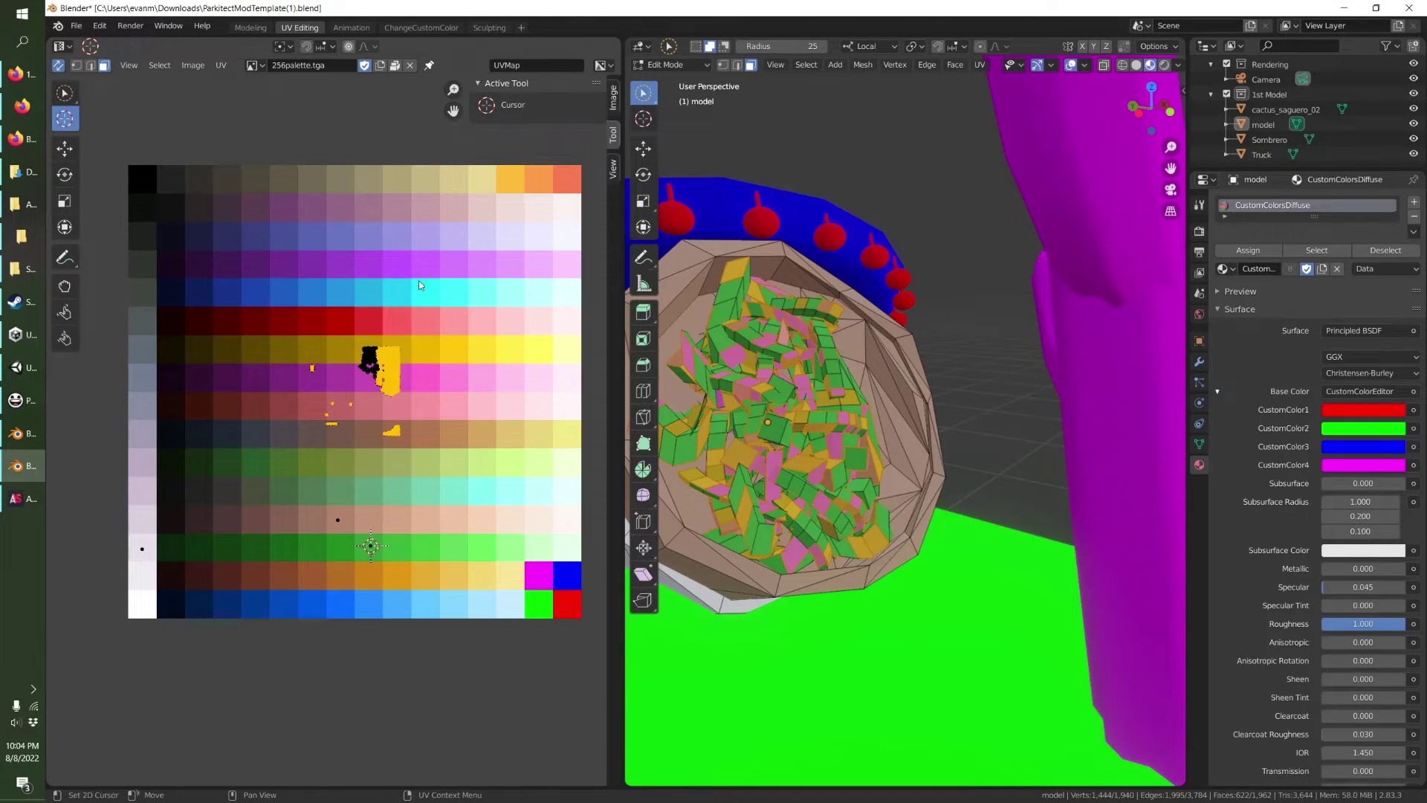
pyautogui.click(460, 359)
pyautogui.rightClick(461, 349)
pyautogui.click(543, 372)
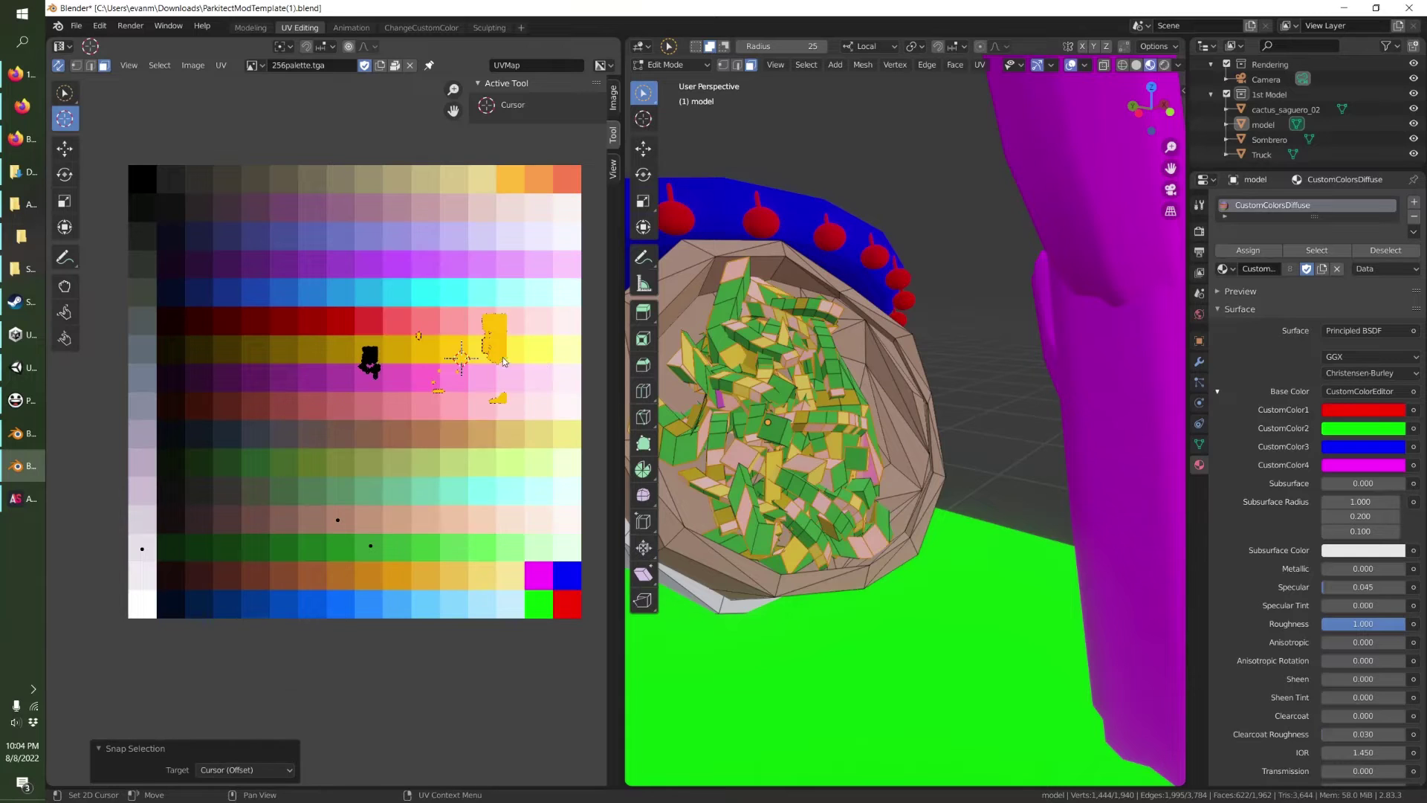
pyautogui.rightClick(458, 349)
pyautogui.moveTo(459, 347)
pyautogui.click(522, 363)
pyautogui.hotkey('alt', 'a')
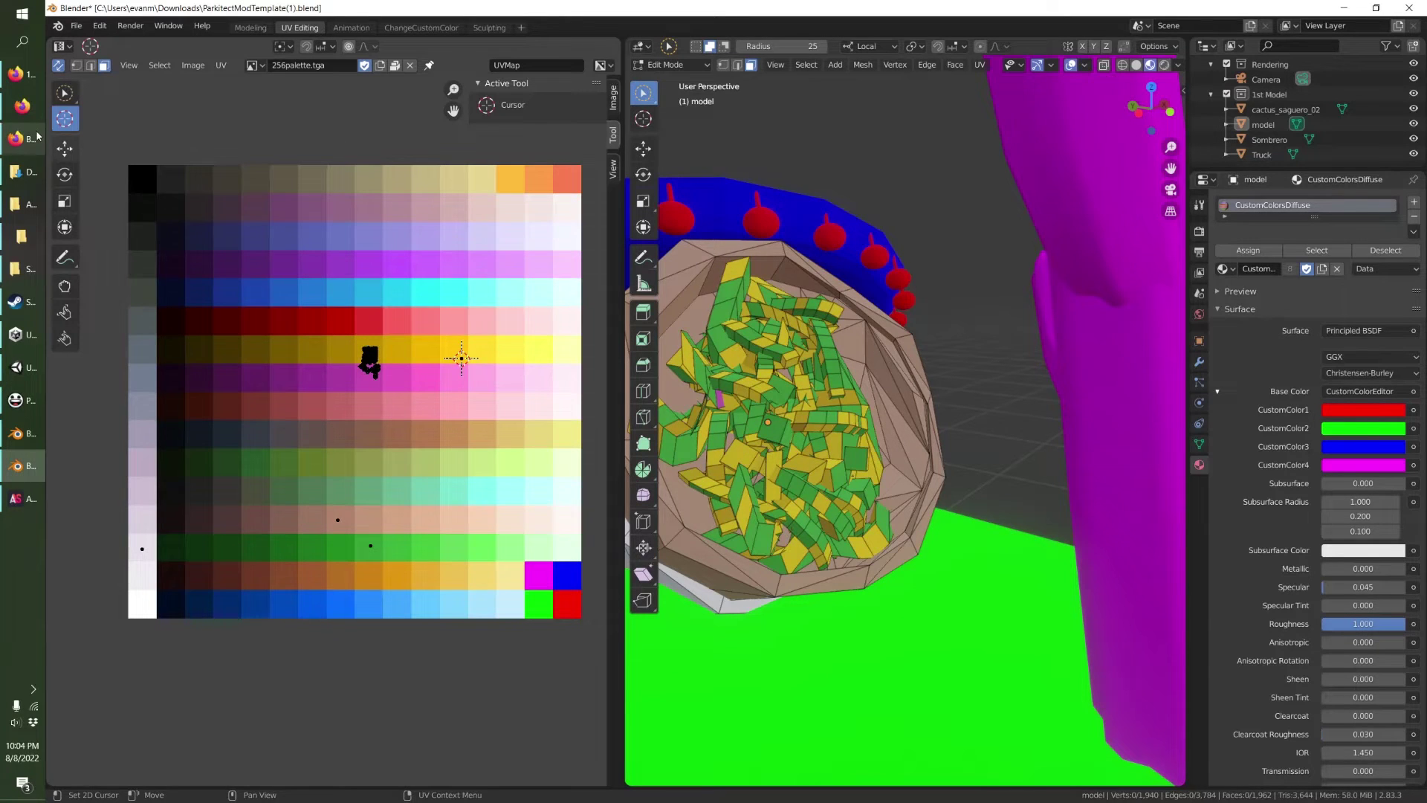
# Select the remaining clustered filling UVs, snap them to the 2D cursor on a dark brown swatch, and clear the selection.
pyautogui.click(64, 92)
pyautogui.click(362, 350)
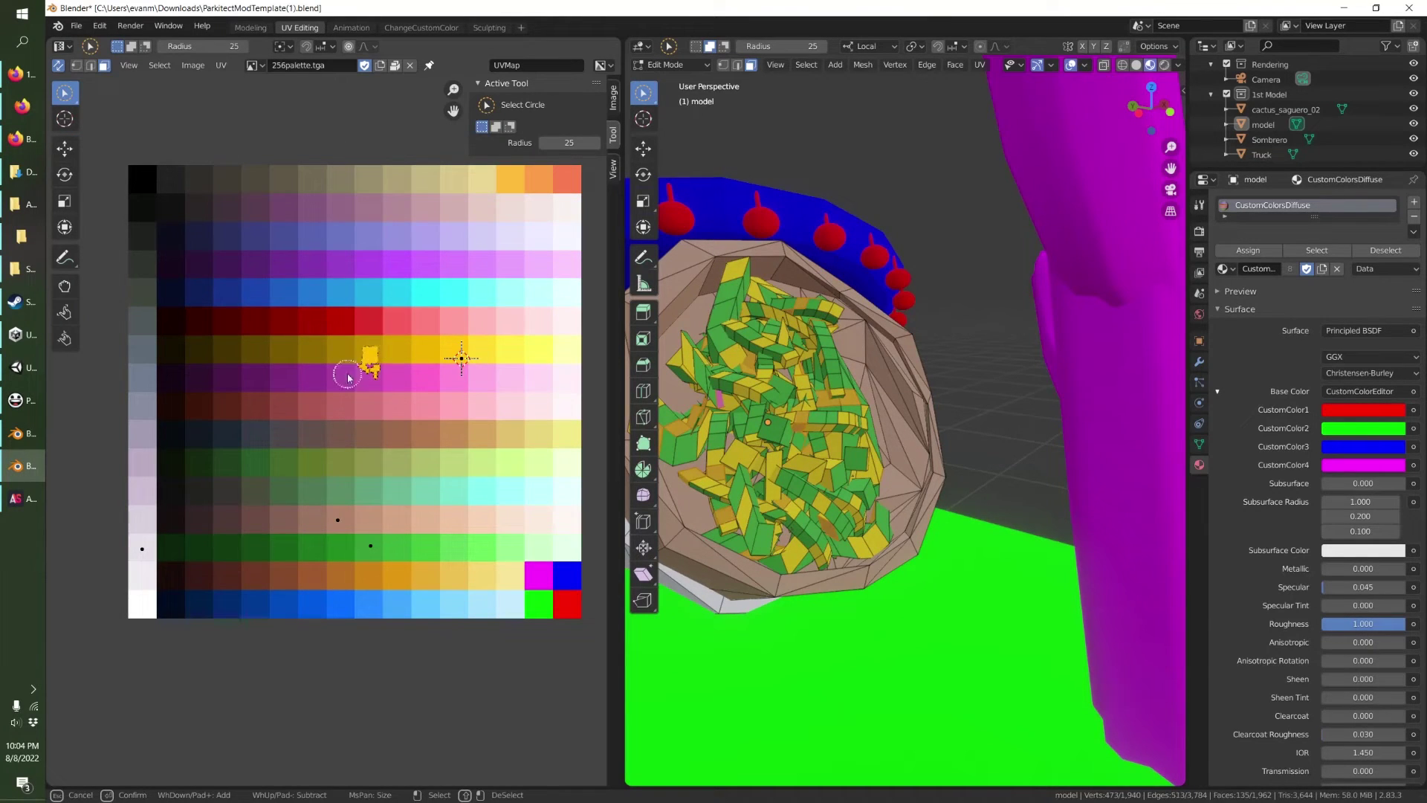
pyautogui.click(65, 120)
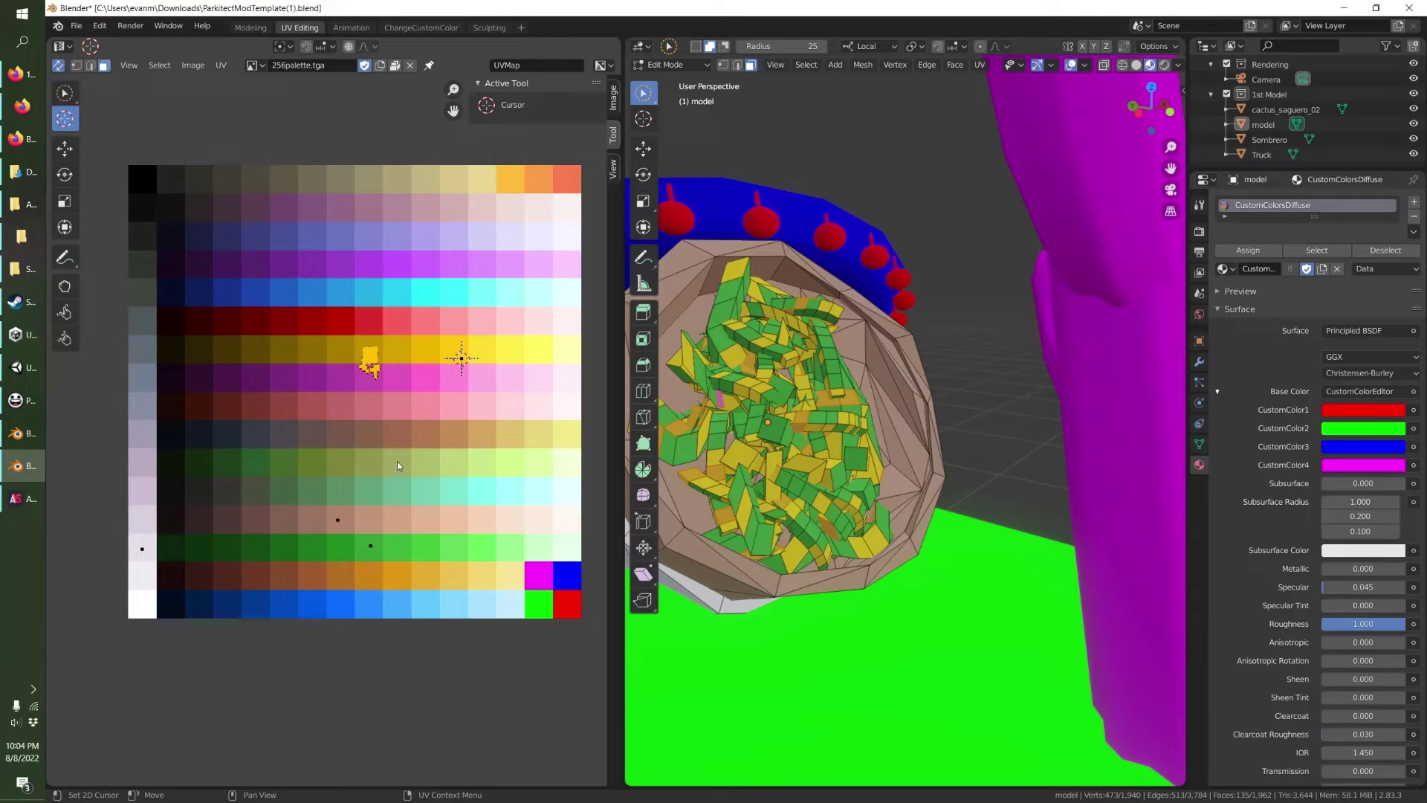
pyautogui.moveTo(221, 405); pyautogui.dragTo(227, 402)
pyautogui.rightClick(227, 401)
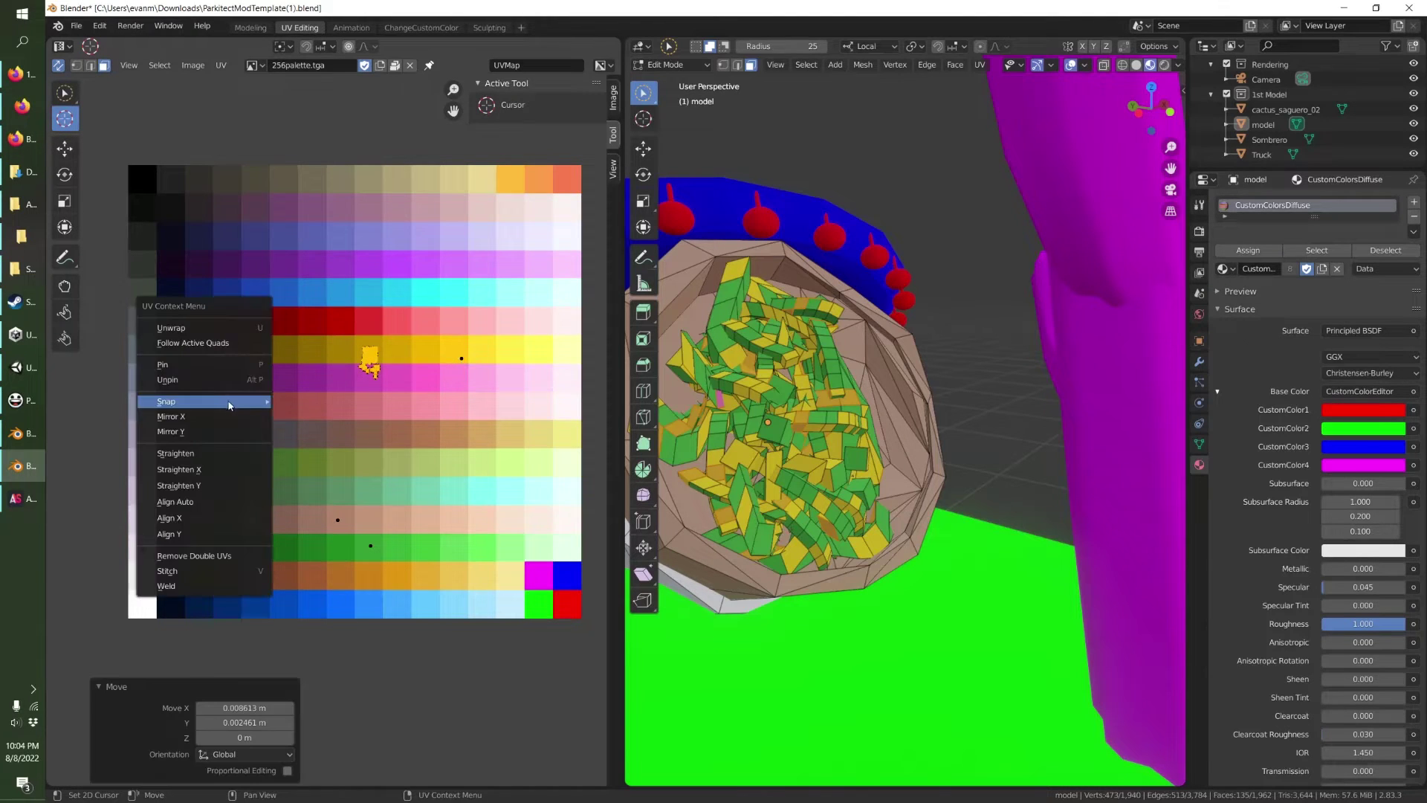
pyautogui.moveTo(231, 404)
pyautogui.click(322, 414)
pyautogui.hotkey('alt', 'a')
# Return to Object Mode and scale the burrito object down slightly on top of the truck.
pyautogui.moveTo(860, 416); pyautogui.dragTo(808, 469, button='middle')
pyautogui.scroll(-6, 764, 461)
pyautogui.press('Tab')
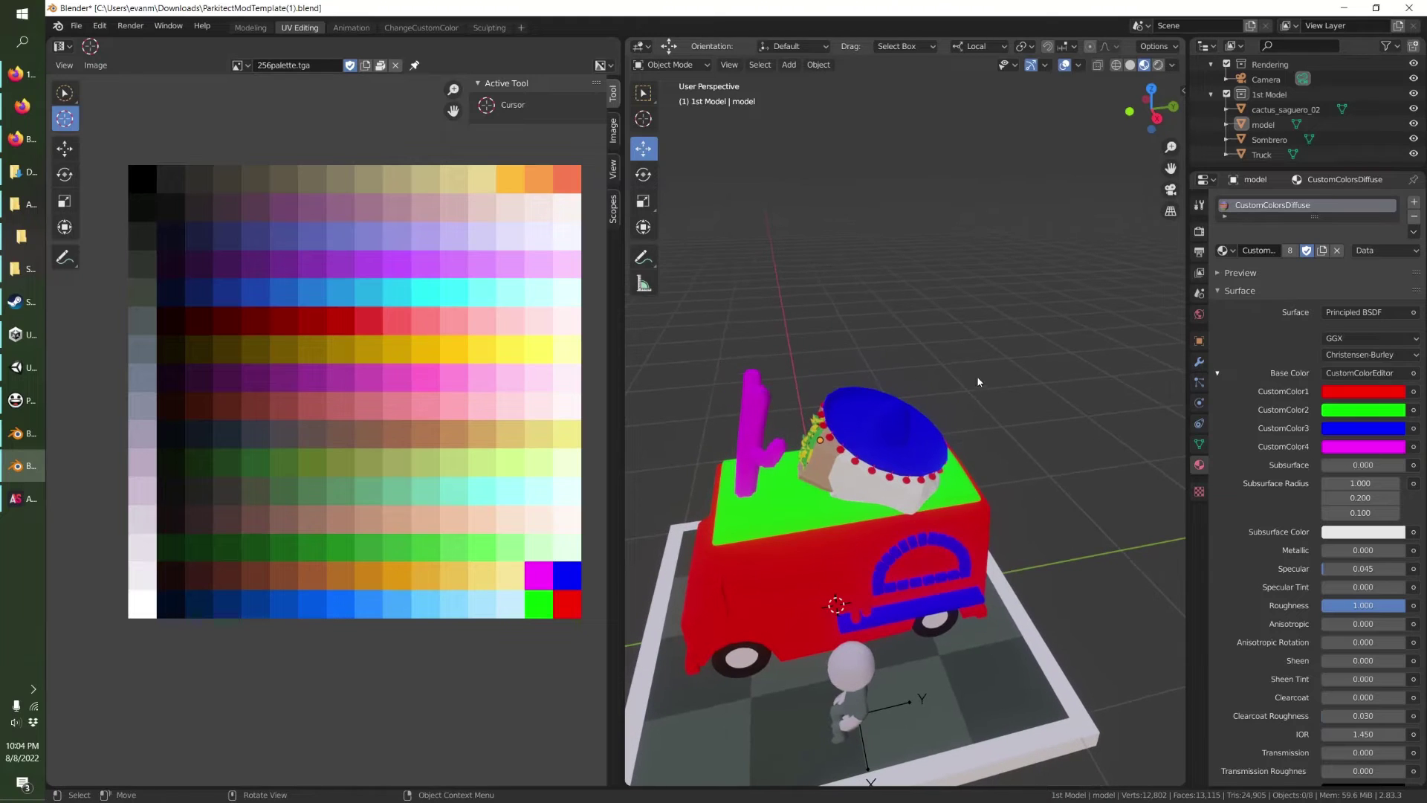
pyautogui.click(1264, 124)
pyautogui.press('s')
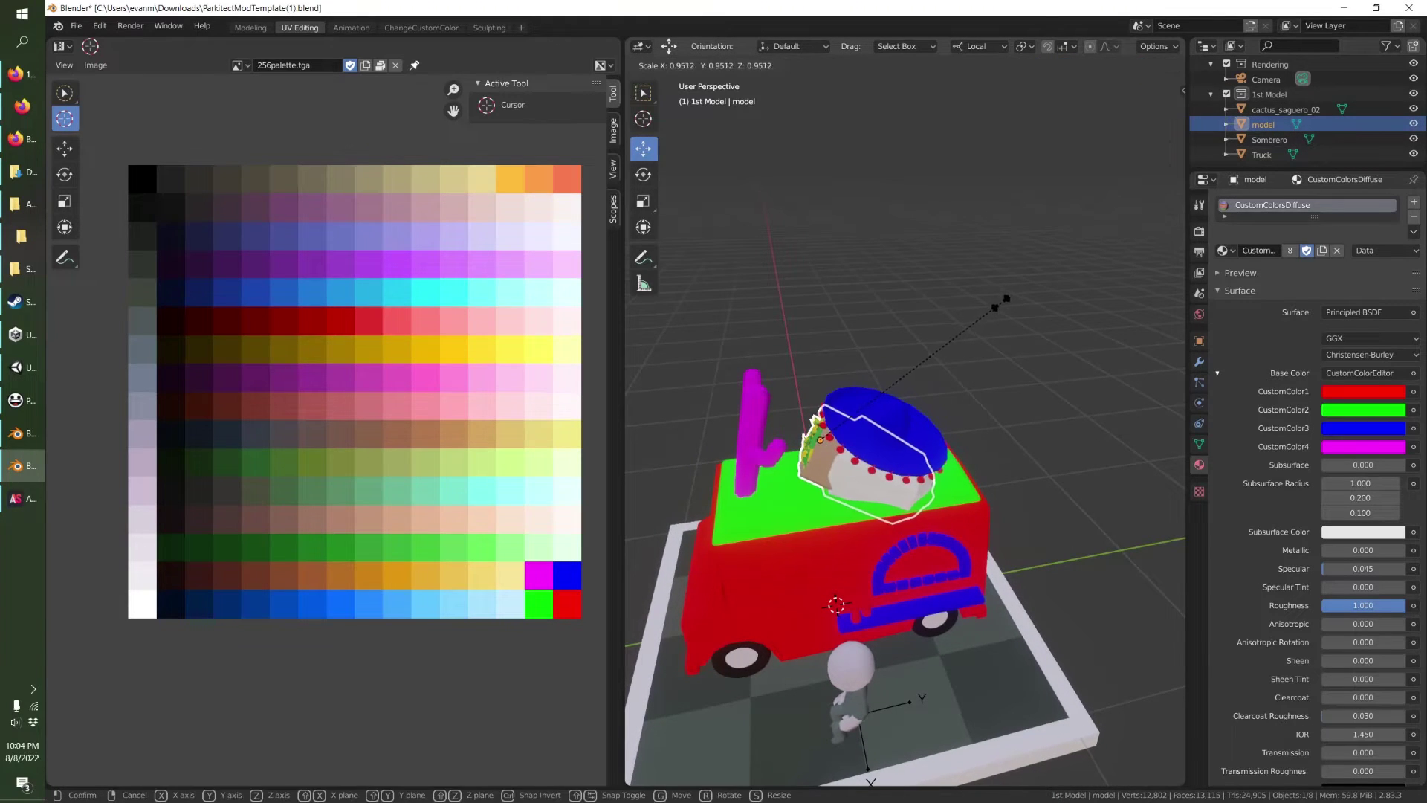
pyautogui.click(994, 315)
# Examine the burrito mesh up close, and switch mesh editing to the Truck object to check its UV placement.
pyautogui.press('Tab')
pyautogui.moveTo(881, 442); pyautogui.dragTo(914, 427, button='middle')
pyautogui.scroll(3, 847, 436)
pyautogui.scroll(1, 1002, 432)
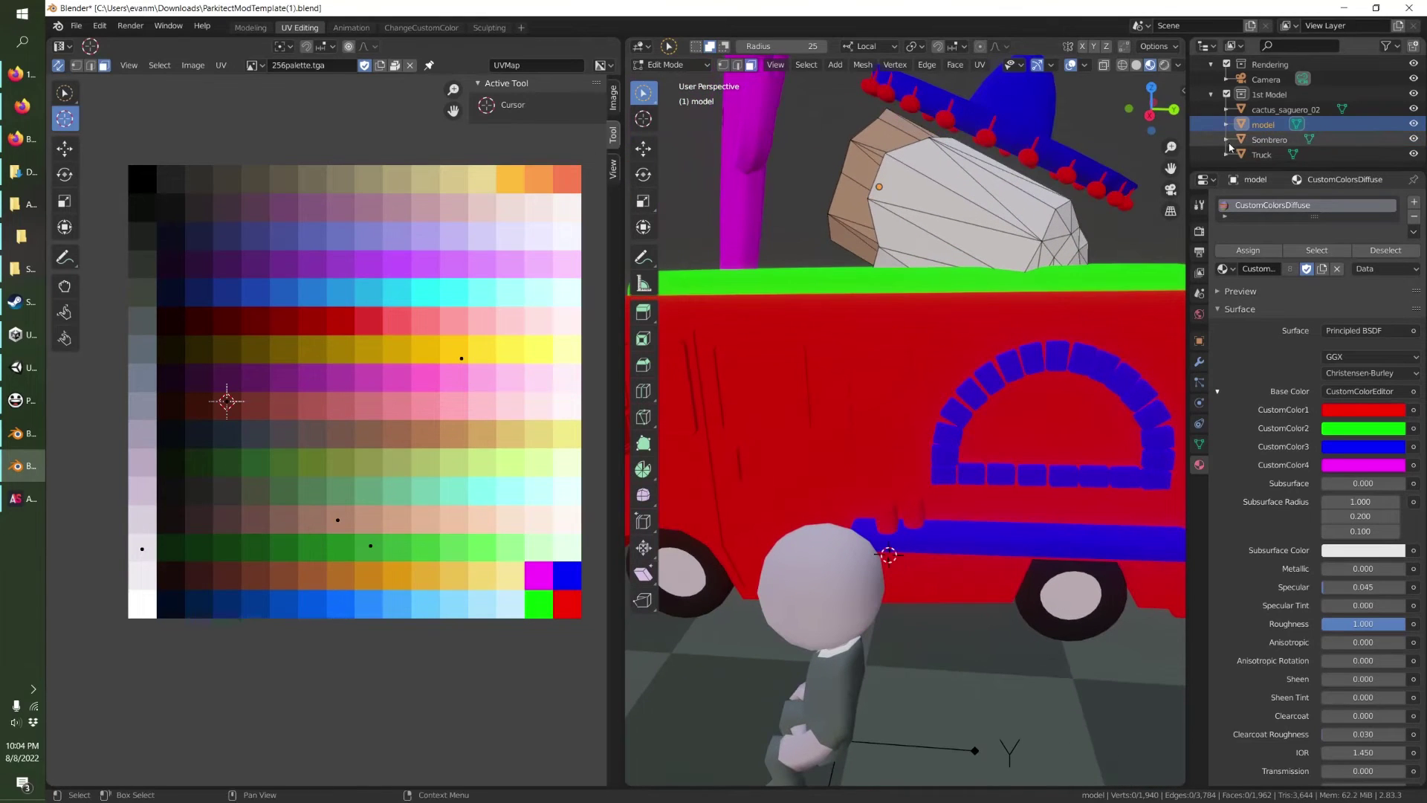
pyautogui.click(1261, 154)
pyautogui.press('c')
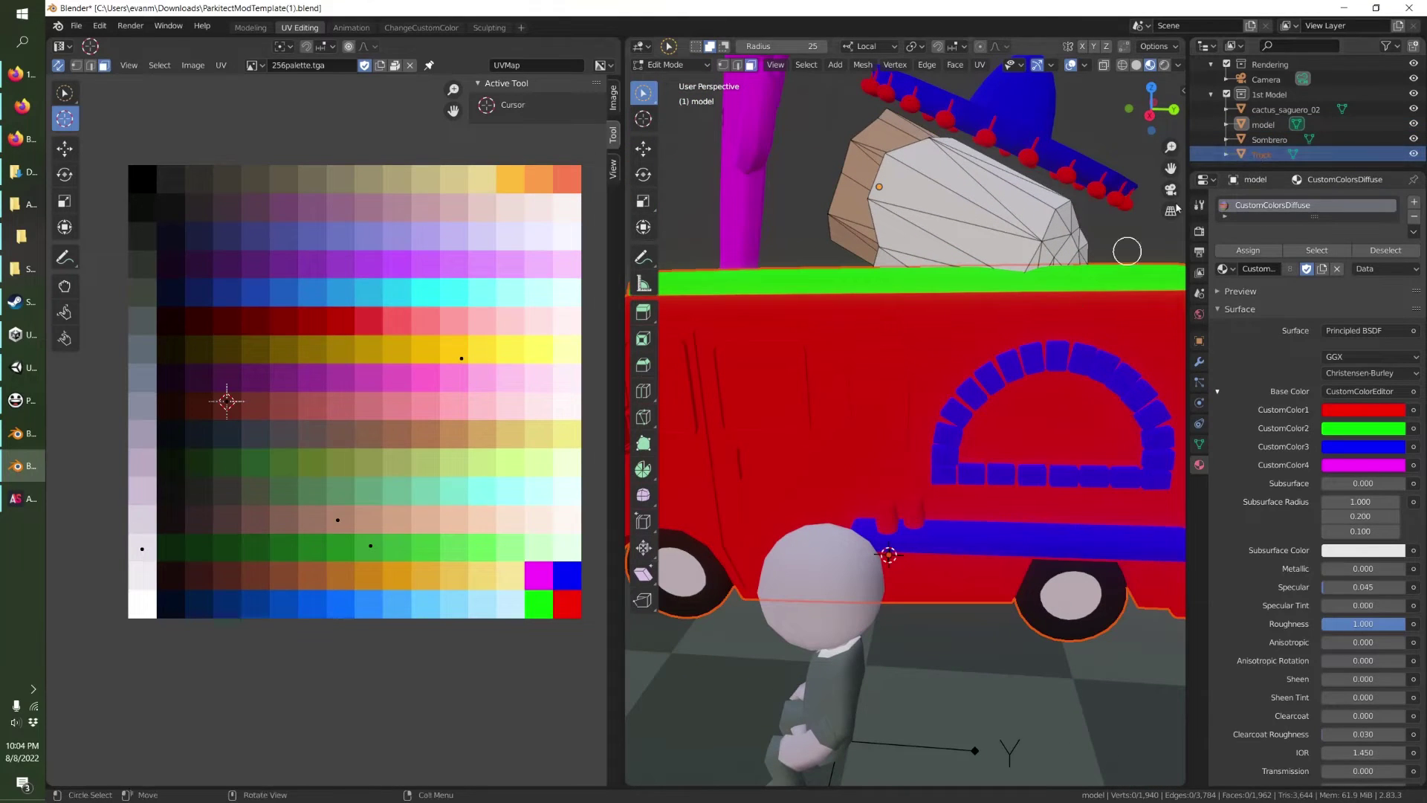
pyautogui.press('Tab')
pyautogui.scroll(-4, 932, 461)
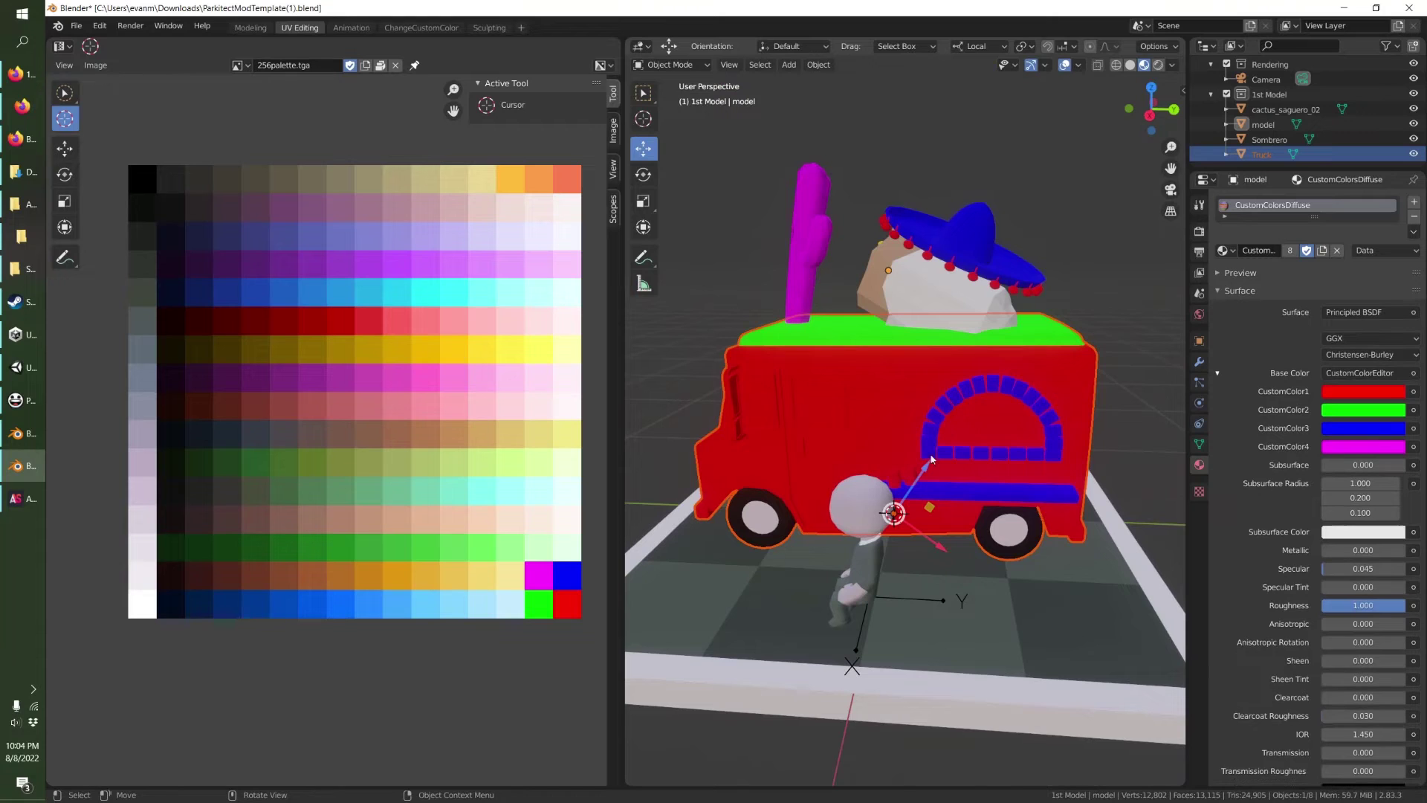
pyautogui.moveTo(932, 459); pyautogui.dragTo(942, 490, button='middle')
pyautogui.click(1259, 154)
pyautogui.press('Tab')
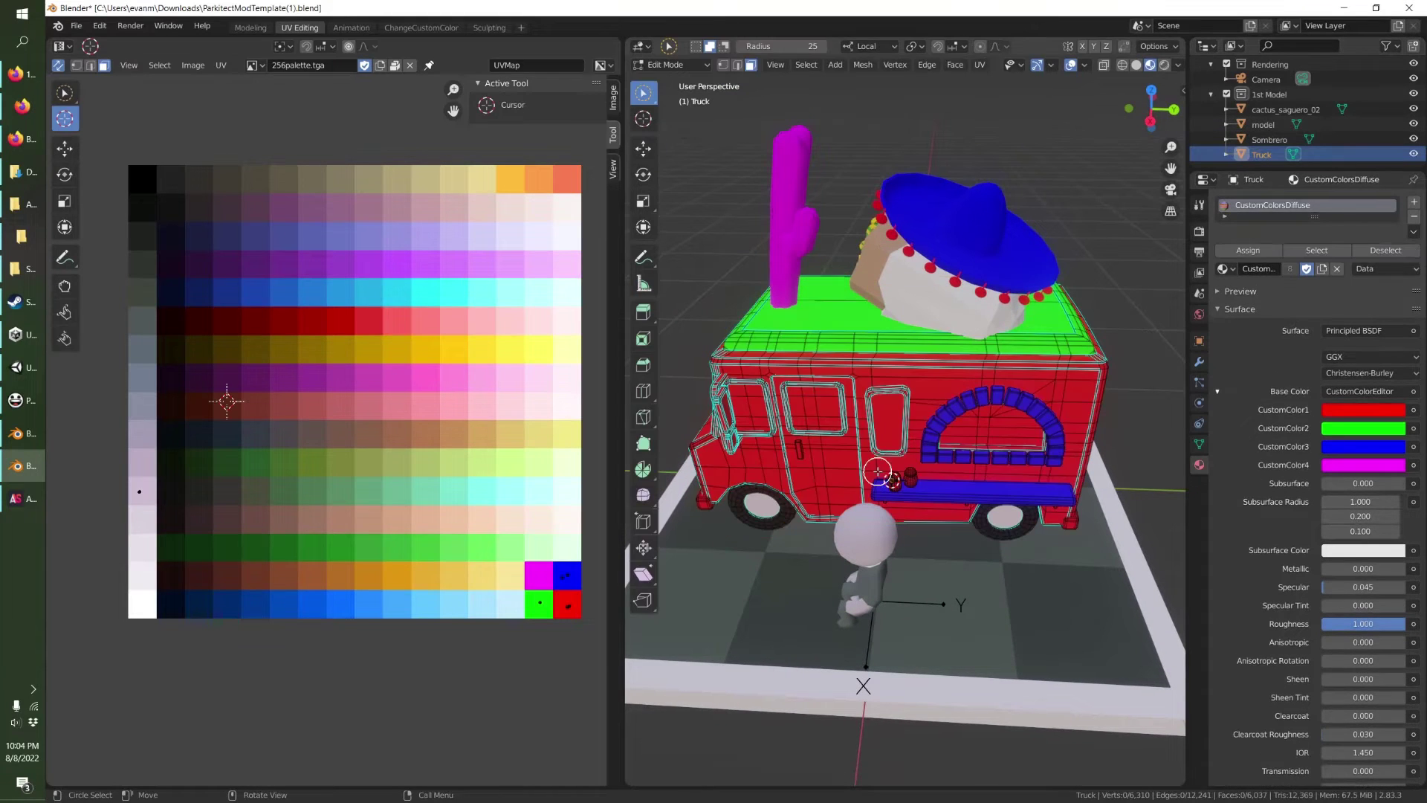
# Examine the truck's serving side, roof and front from several angles, including its mesh in Edit Mode.
pyautogui.press('Tab')
pyautogui.moveTo(891, 479); pyautogui.dragTo(963, 638, button='middle')
pyautogui.scroll(4, 966, 416)
pyautogui.scroll(2, 896, 463)
pyautogui.scroll(-3, 819, 534)
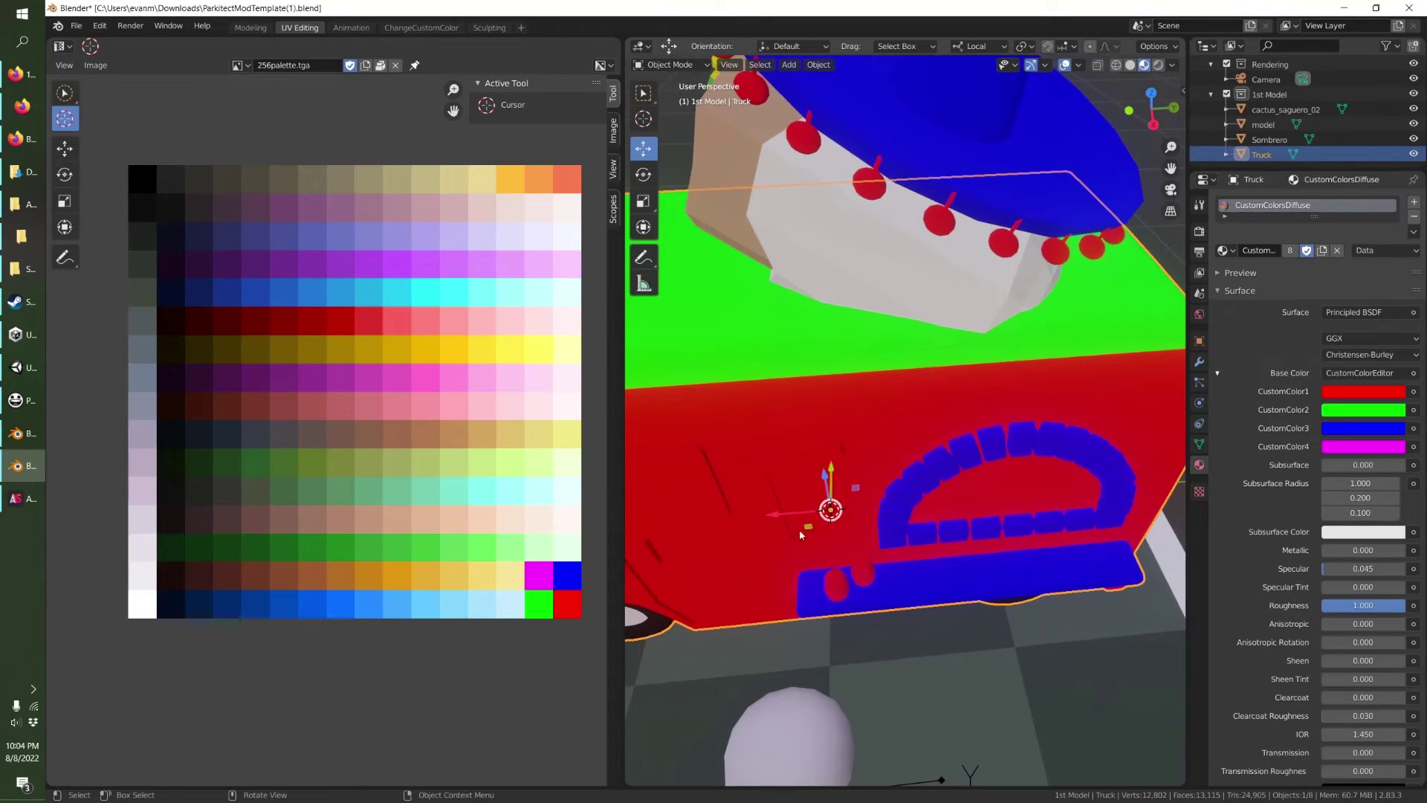
pyautogui.moveTo(799, 529); pyautogui.dragTo(1014, 461, button='middle')
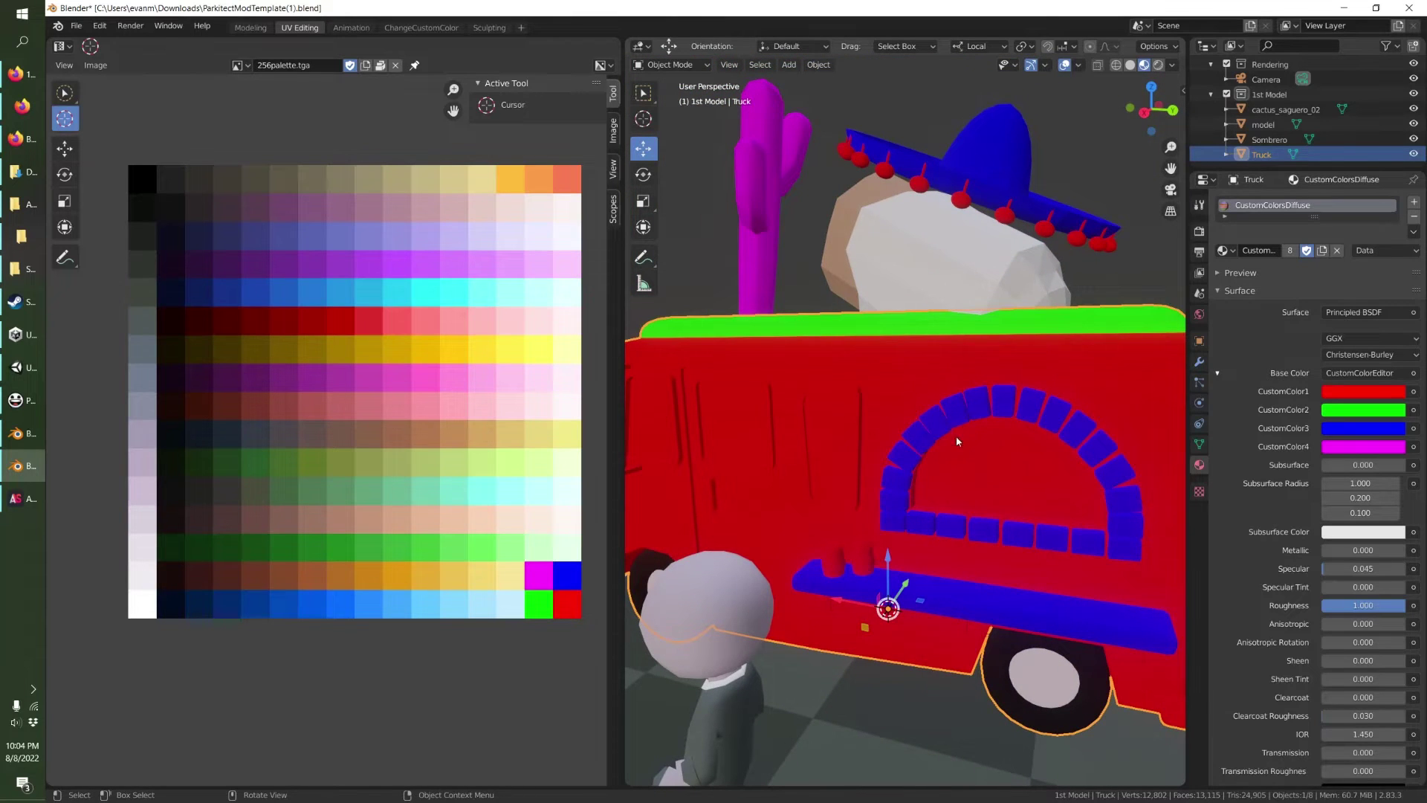
pyautogui.scroll(-2, 956, 442)
pyautogui.scroll(-3, 818, 450)
pyautogui.press('Tab')
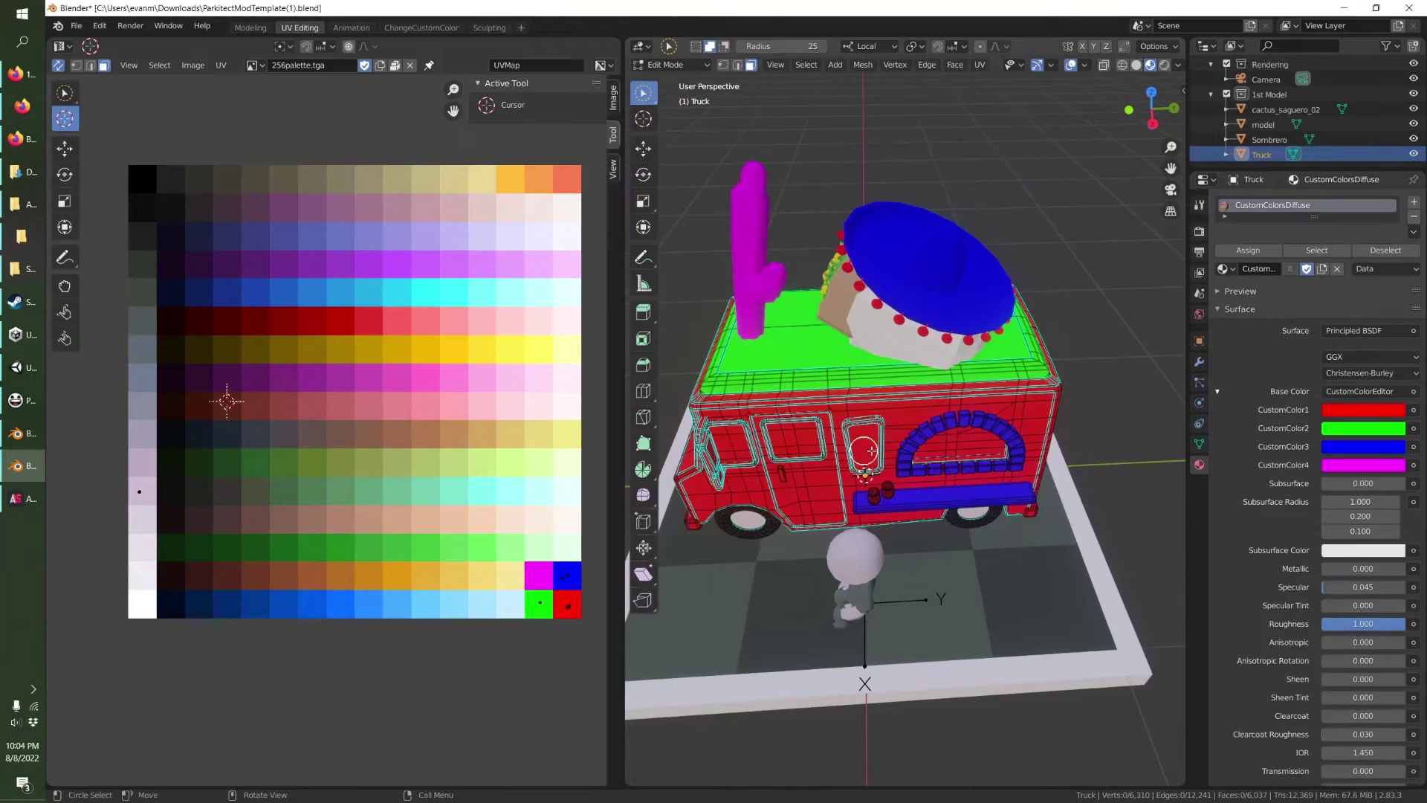
pyautogui.moveTo(872, 450); pyautogui.dragTo(1037, 419, button='middle')
pyautogui.press('Tab')
# Duplicate the burrito object and place the copy above the truck, about 0.78 m higher.
pyautogui.click(1006, 385)
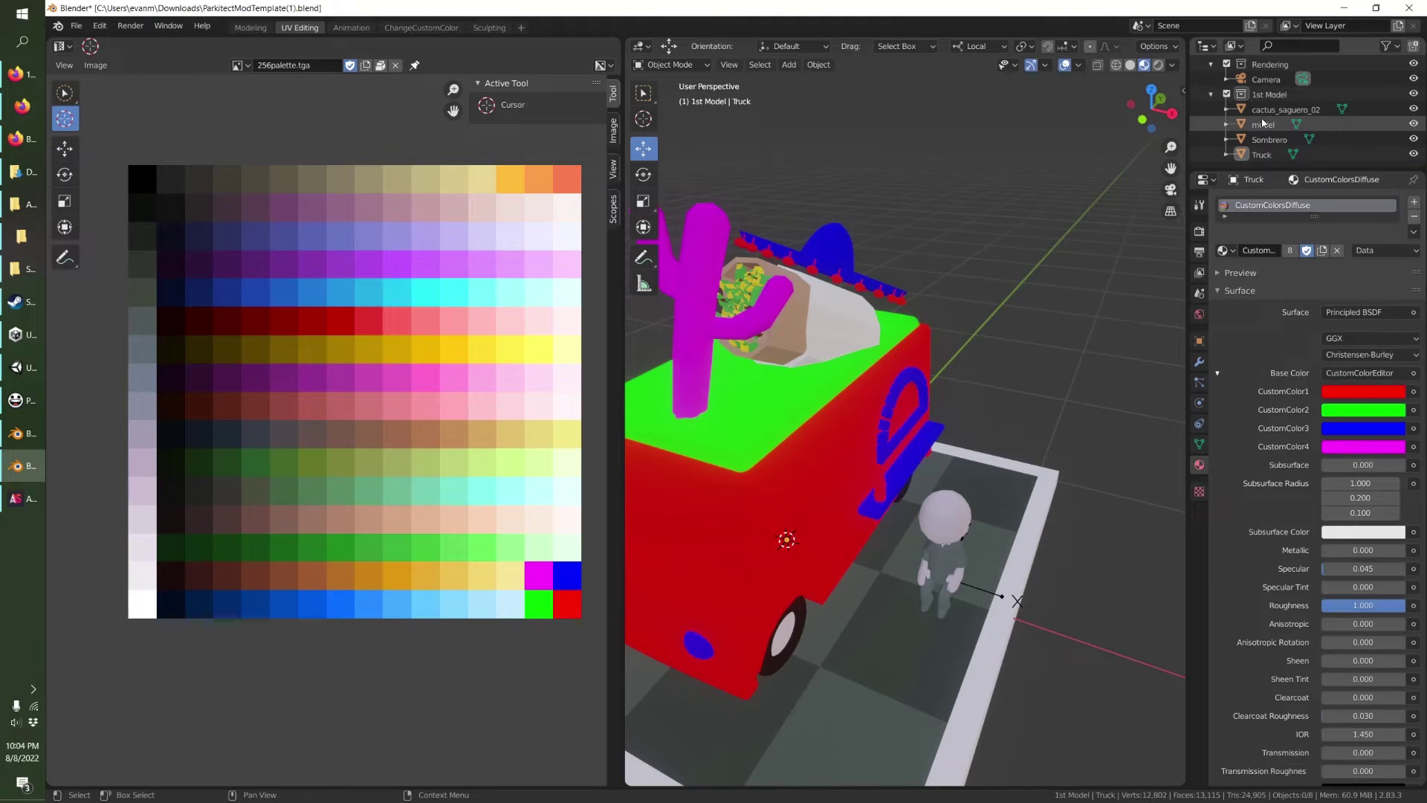
pyautogui.scroll(-2, 858, 261)
pyautogui.keyDown('shift'); pyautogui.moveTo(859, 262); pyautogui.dragTo(966, 304, button='middle'); pyautogui.keyUp('shift')
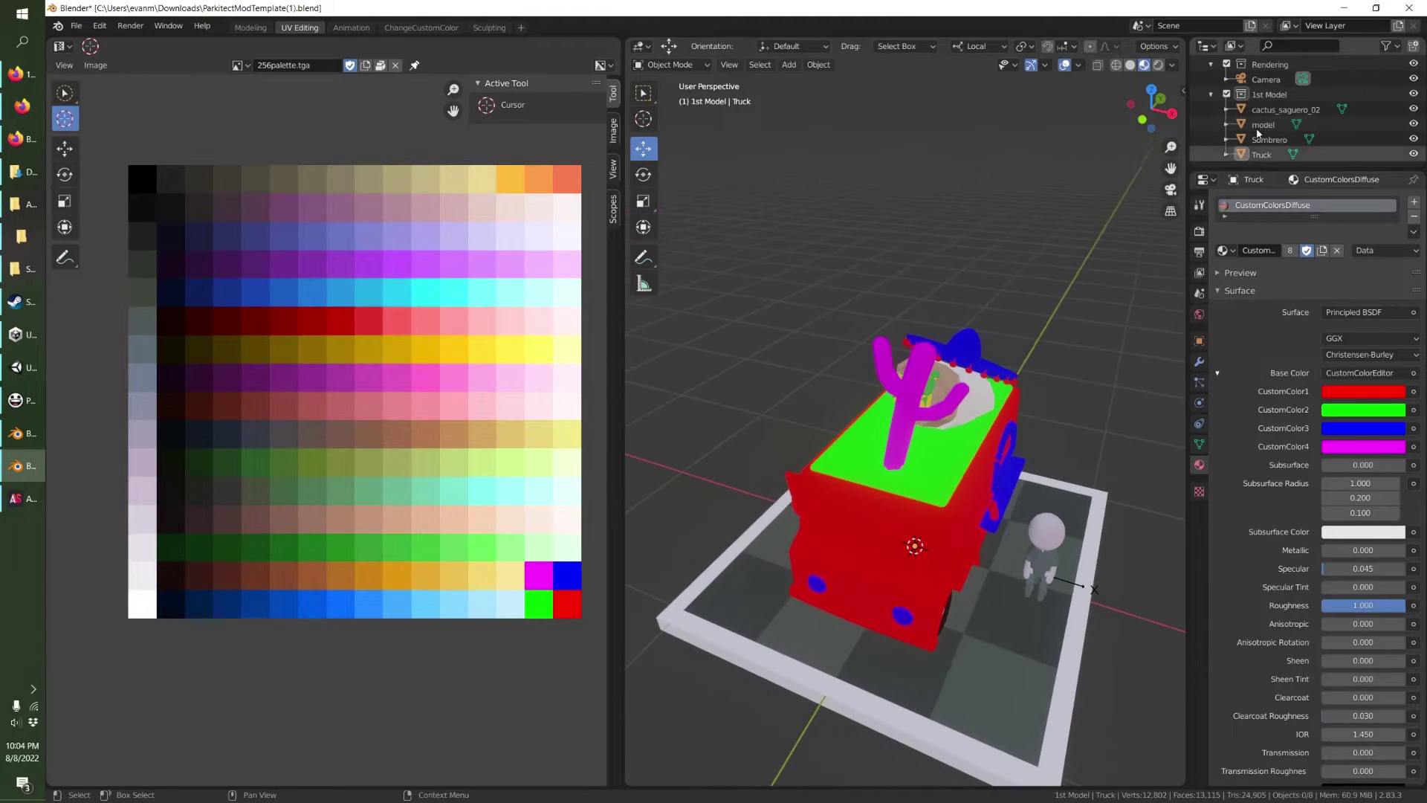
pyautogui.click(1271, 109)
pyautogui.click(1261, 126)
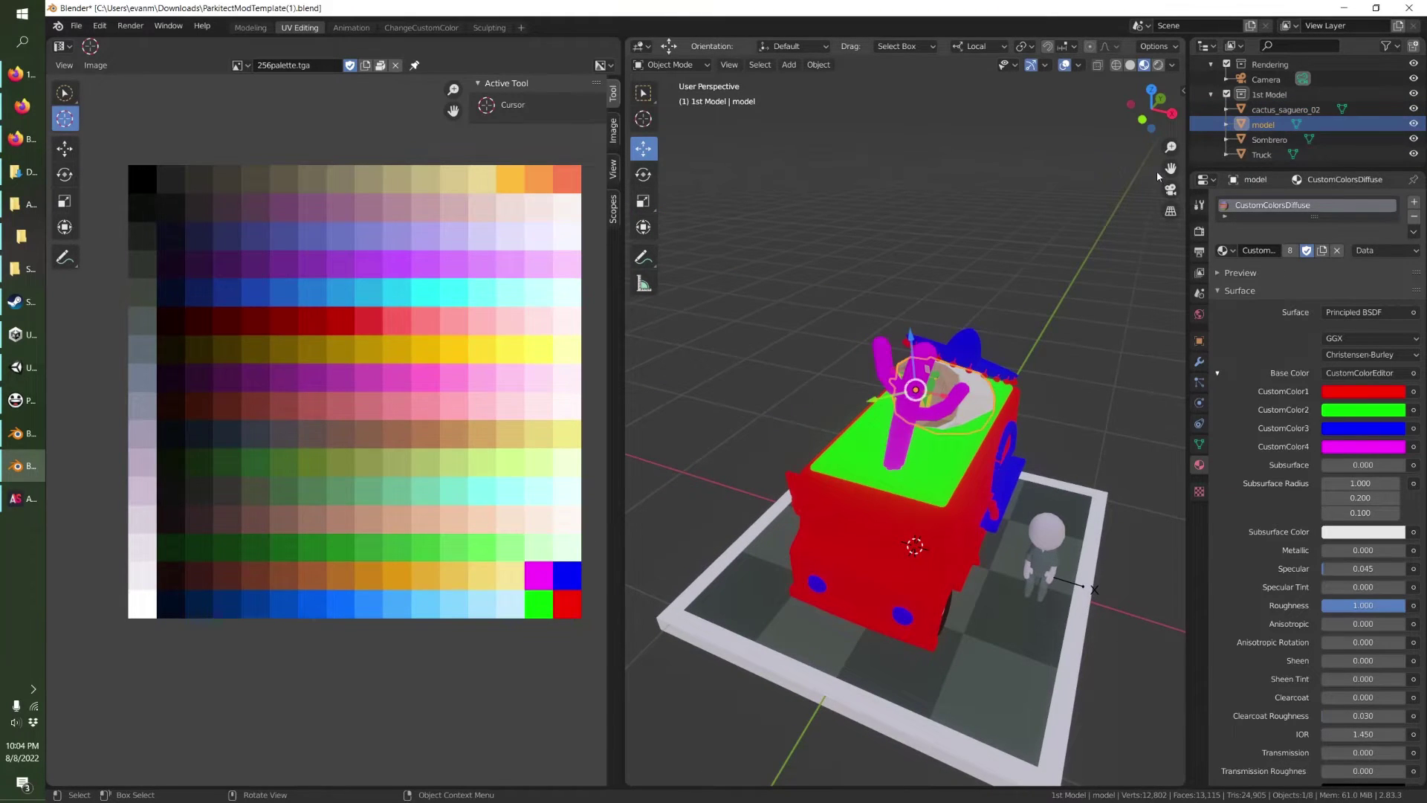
pyautogui.hotkey('shift', 'd')
pyautogui.click(938, 181)
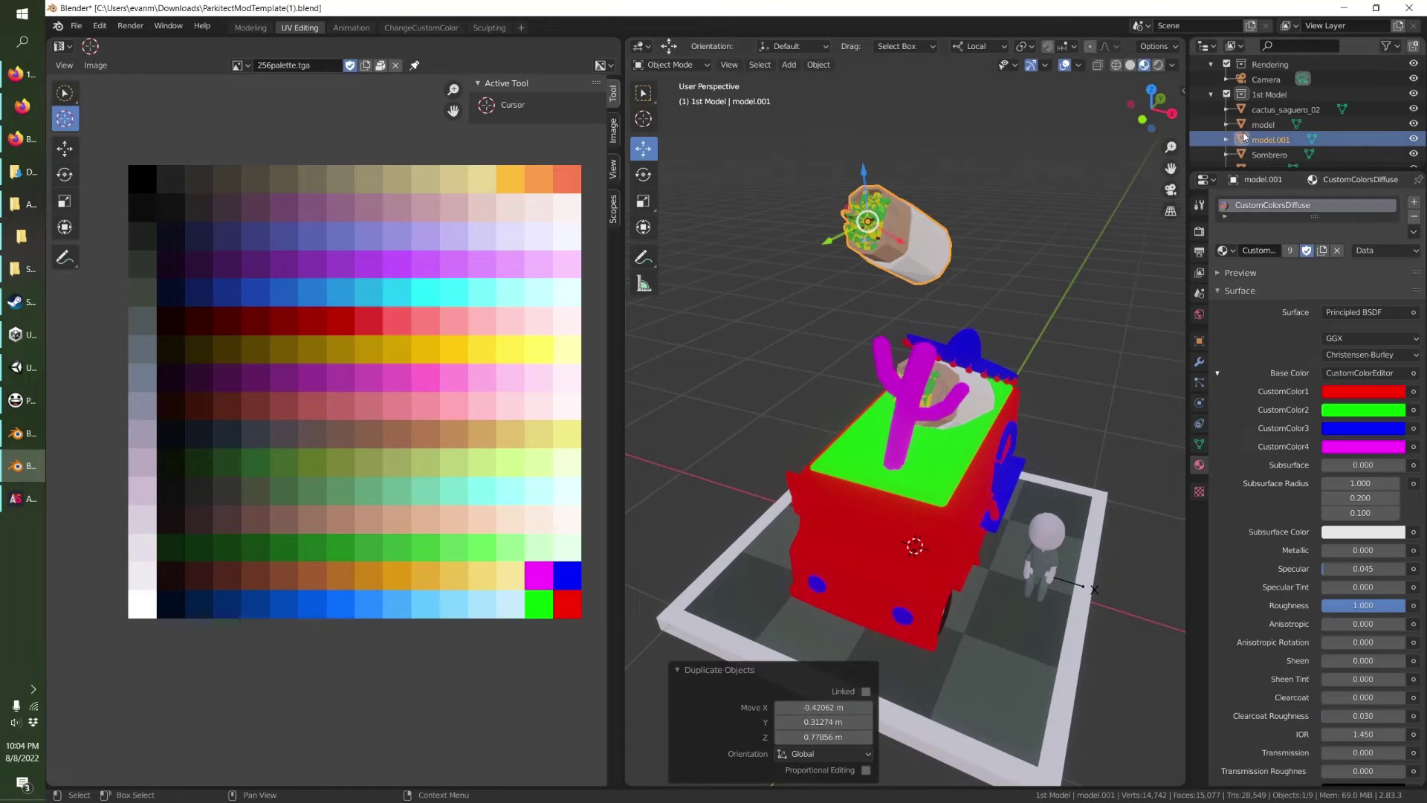
# Join the cactus, original burrito and sombrero into the Truck object, leaving out the burrito copy.
pyautogui.click(1285, 109)
pyautogui.keyDown('ctrl'); pyautogui.click(1262, 125); pyautogui.keyUp('ctrl')
pyautogui.keyDown('ctrl'); pyautogui.click(1268, 154); pyautogui.keyUp('ctrl')
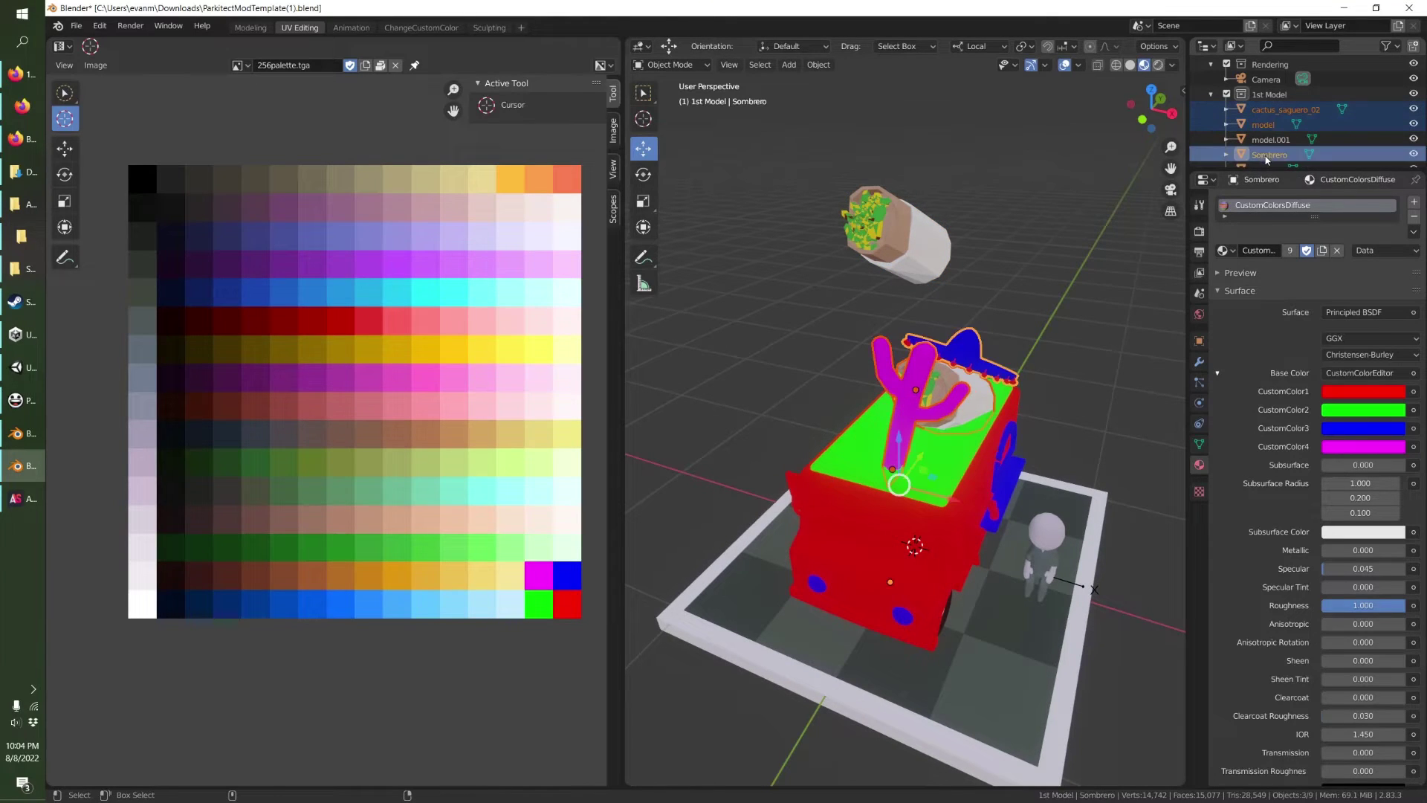
pyautogui.scroll(-1, 1268, 159)
pyautogui.keyDown('ctrl'); pyautogui.click(1267, 156); pyautogui.keyUp('ctrl')
pyautogui.hotkey('ctrl', 'j')
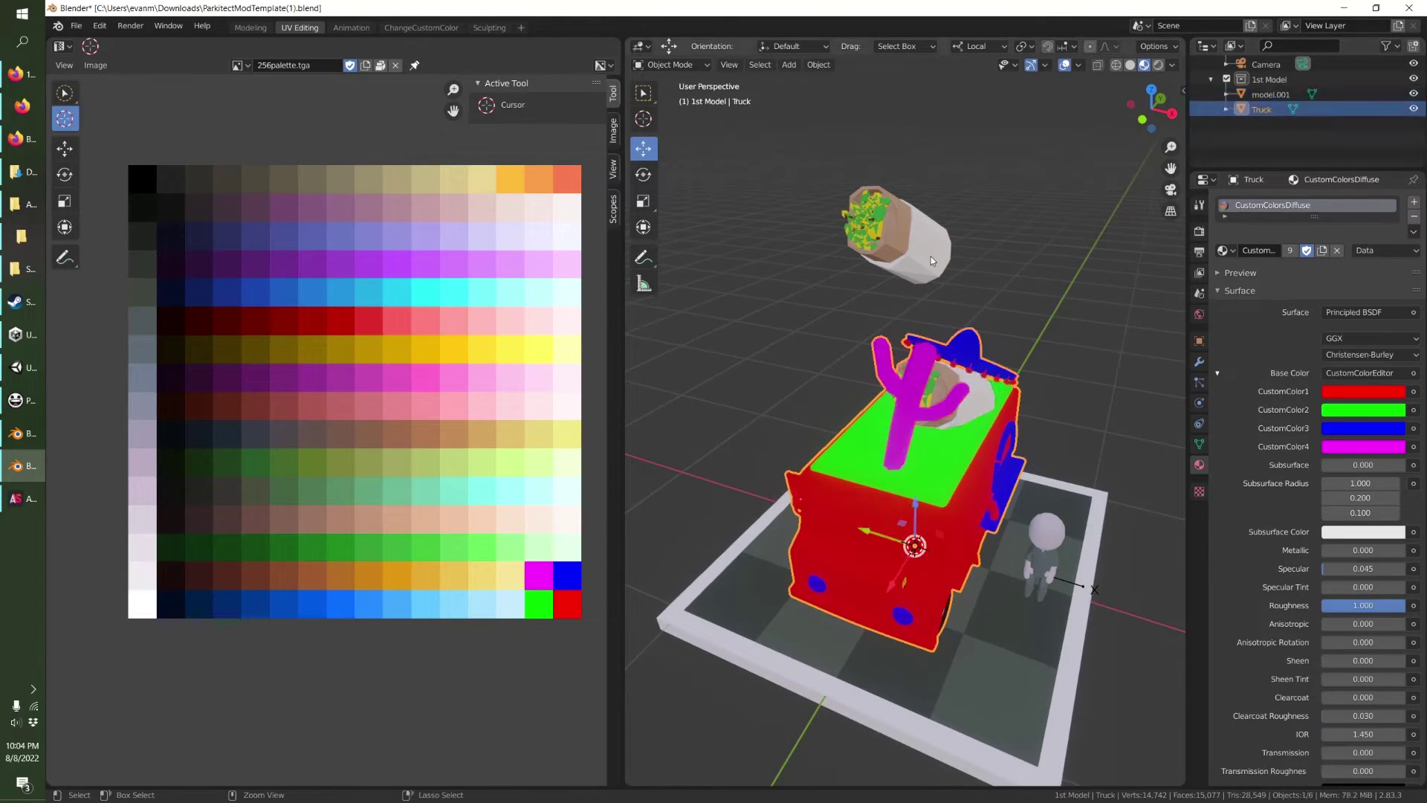
# Select the floating burrito copy and try Geometry to Origin on it.
pyautogui.scroll(3, 1301, 112)
pyautogui.moveTo(929, 405); pyautogui.dragTo(779, 281, button='middle')
pyautogui.moveTo(917, 509); pyautogui.dragTo(985, 278, button='middle')
pyautogui.click(946, 210)
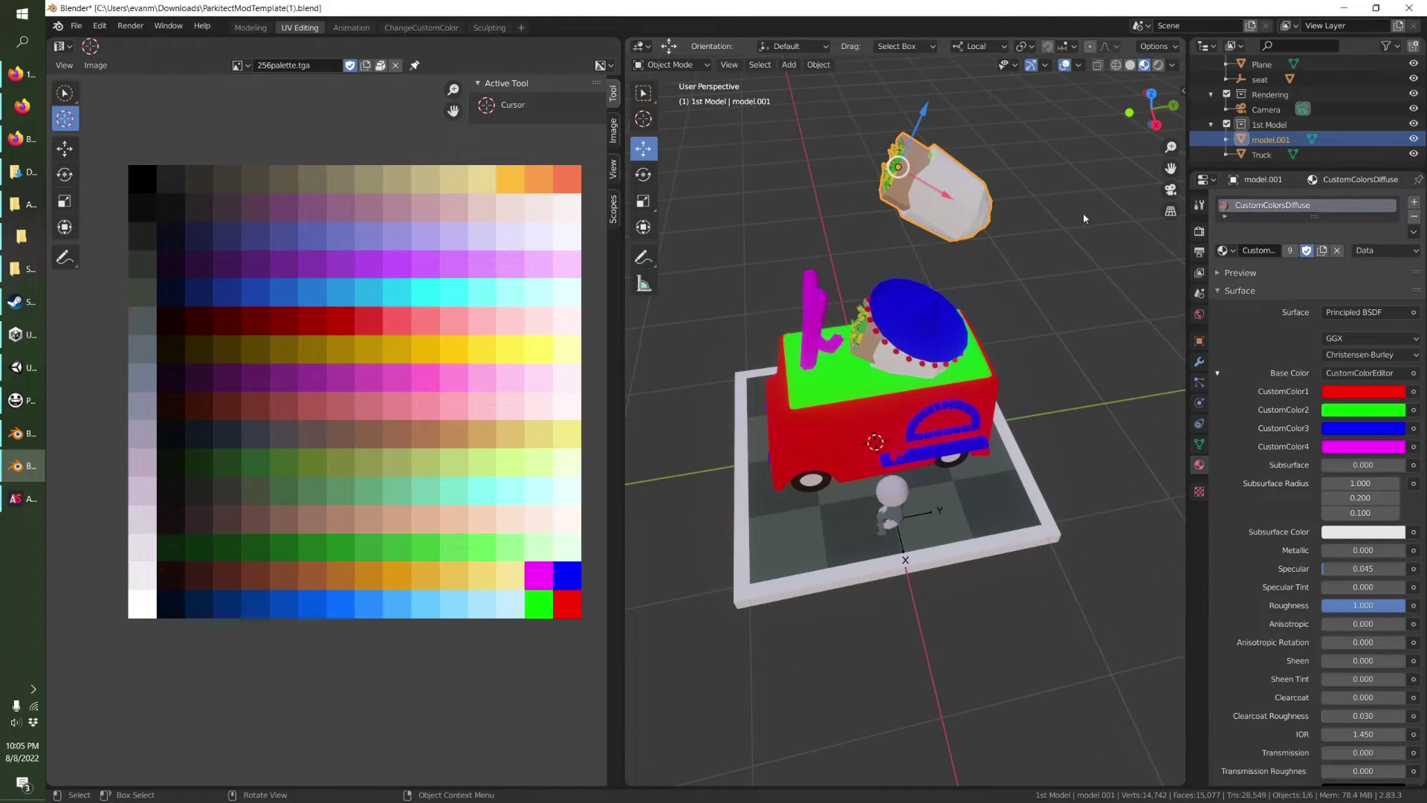
pyautogui.moveTo(930, 338); pyautogui.dragTo(904, 213, button='middle')
pyautogui.rightClick(987, 309)
pyautogui.moveTo(1002, 303)
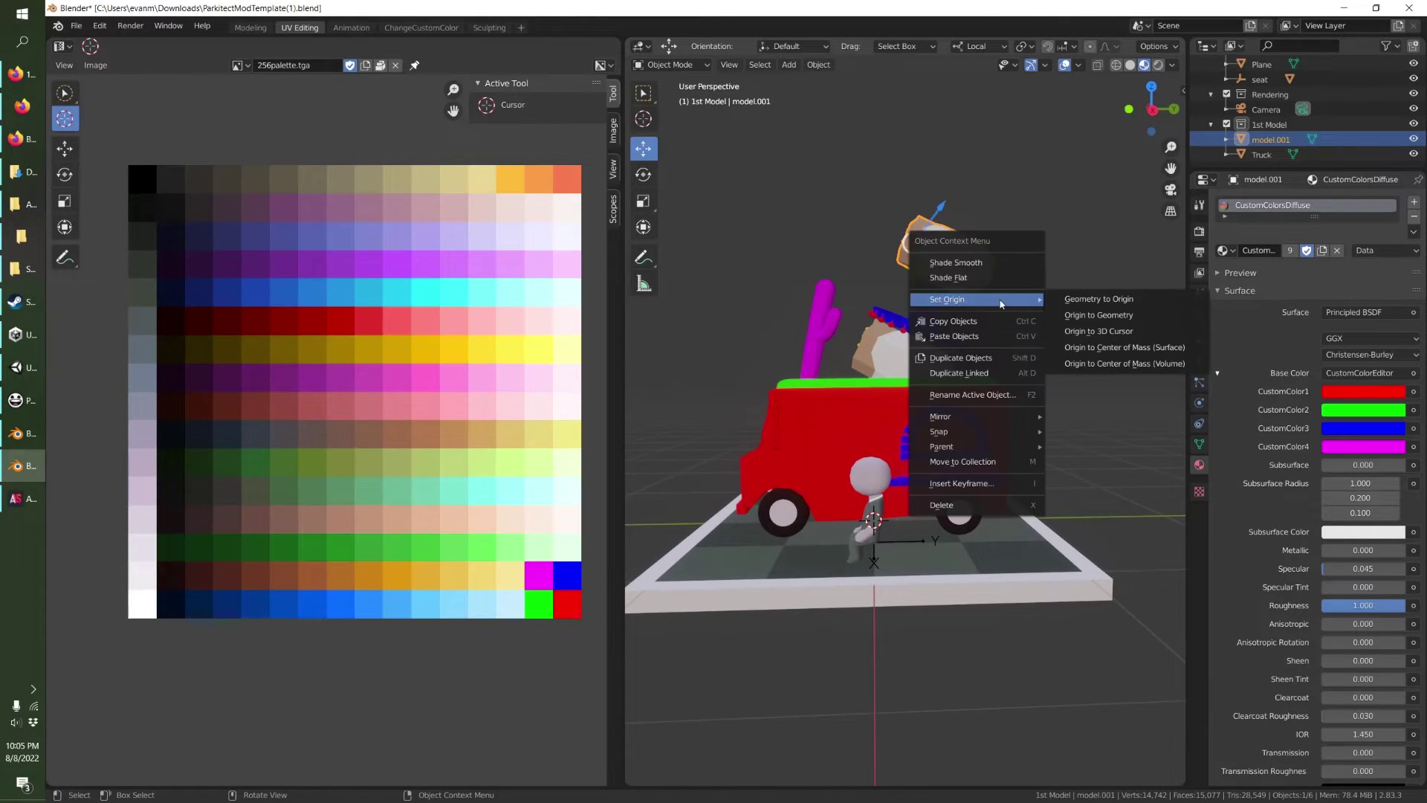
pyautogui.click(1098, 299)
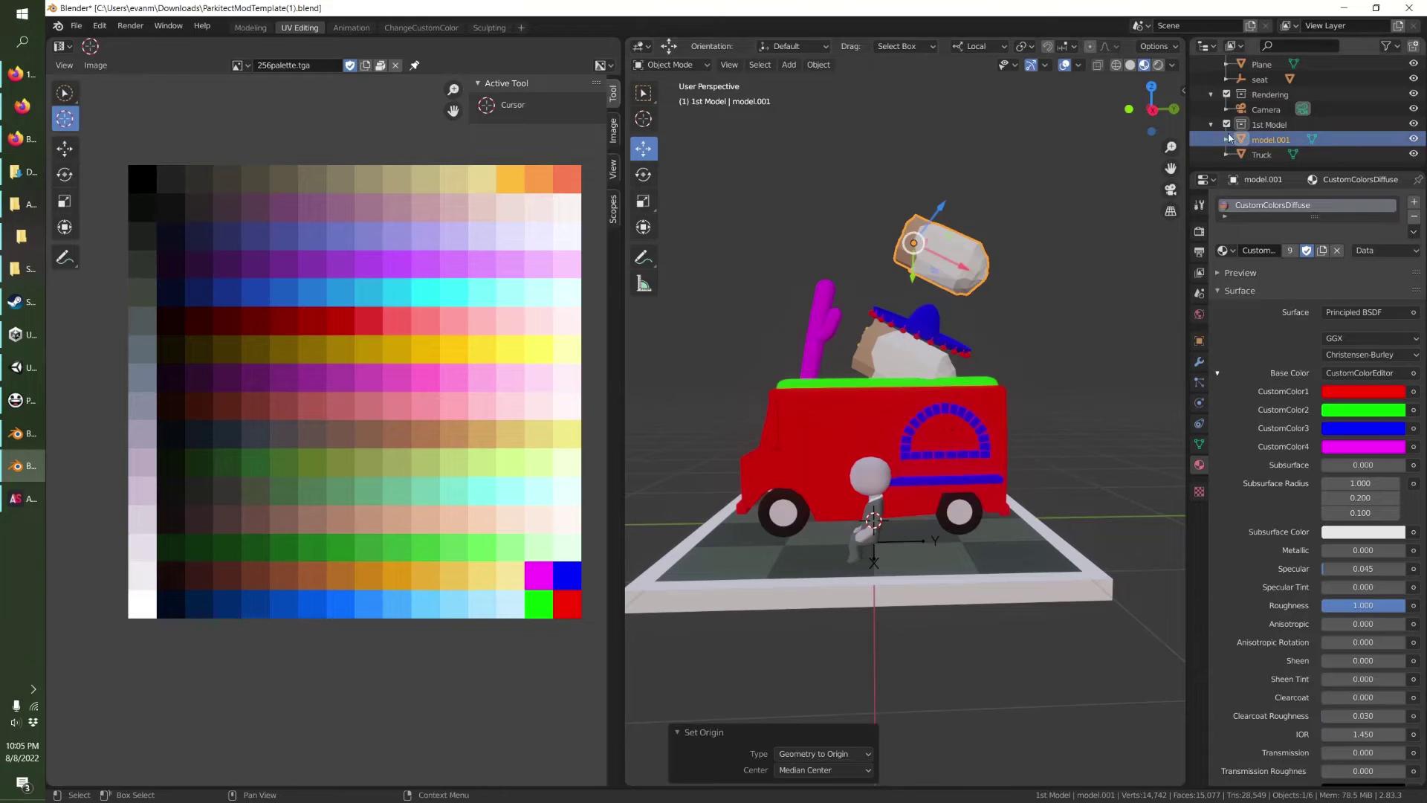
pyautogui.rightClick(923, 275)
pyautogui.moveTo(922, 276)
pyautogui.click(986, 273)
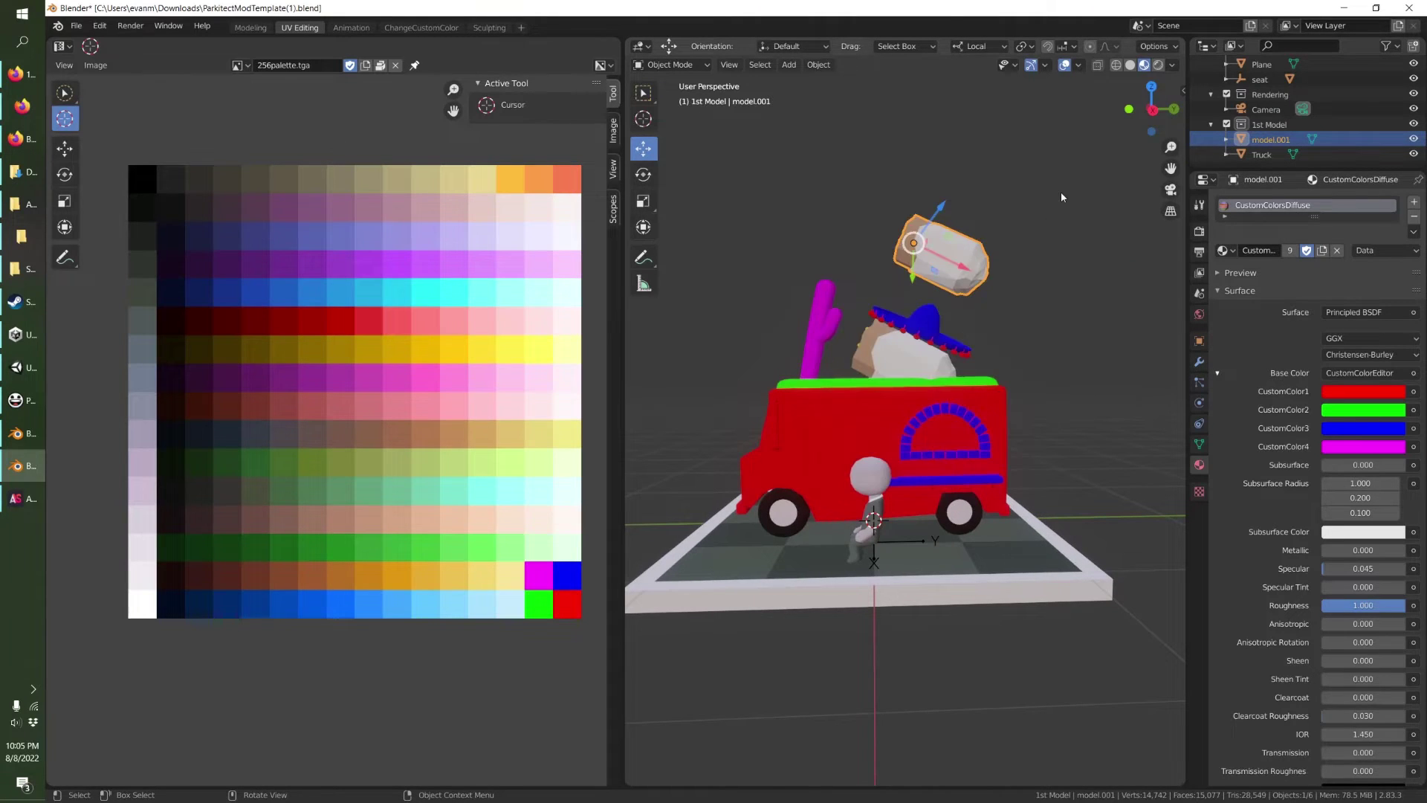
# Set the burrito copy's origin to the 3D cursor.
pyautogui.rightClick(972, 246)
pyautogui.moveTo(973, 246)
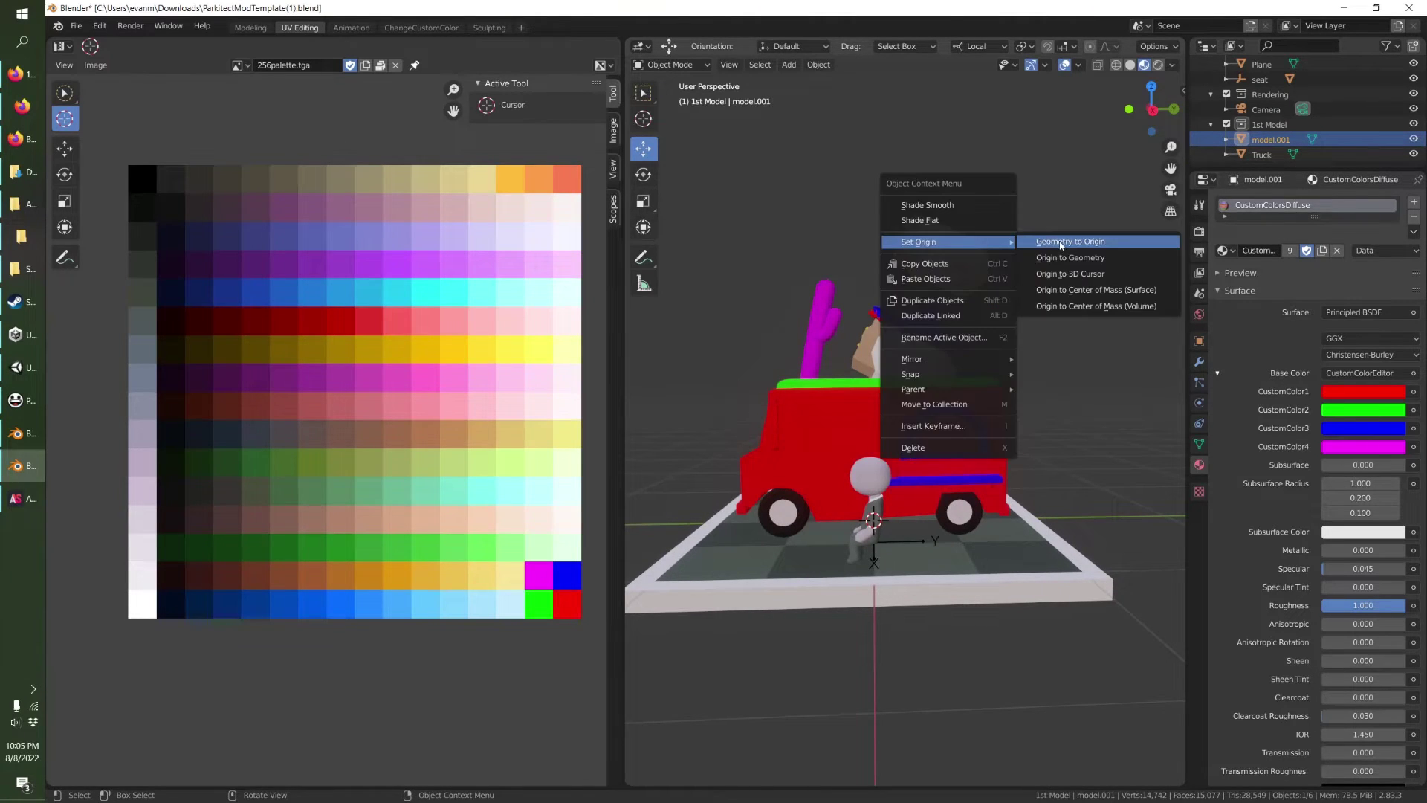
pyautogui.click(1072, 274)
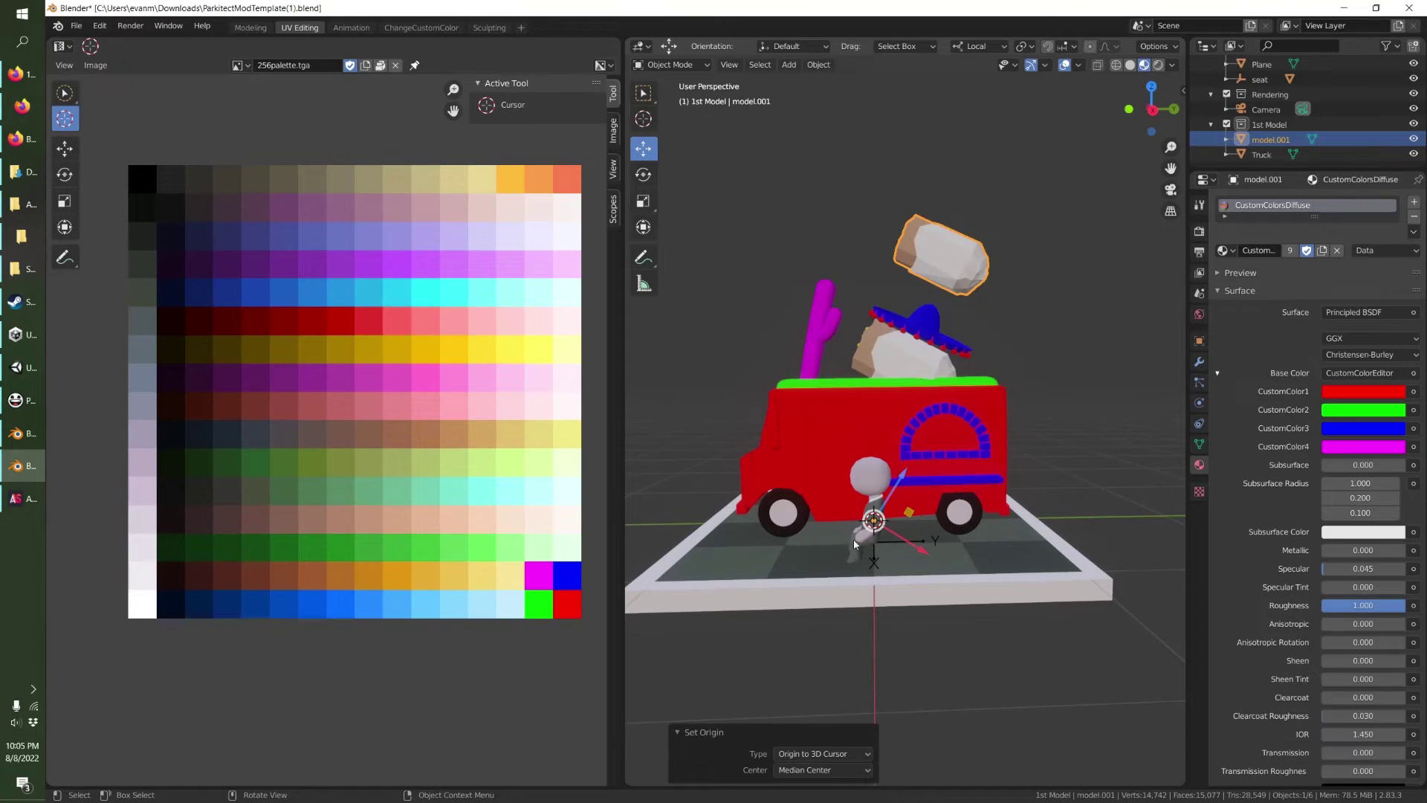
# Move the burrito copy's geometry to its origin and apply its location, rotation and scale.
pyautogui.rightClick(976, 341)
pyautogui.moveTo(976, 341)
pyautogui.click(1059, 339)
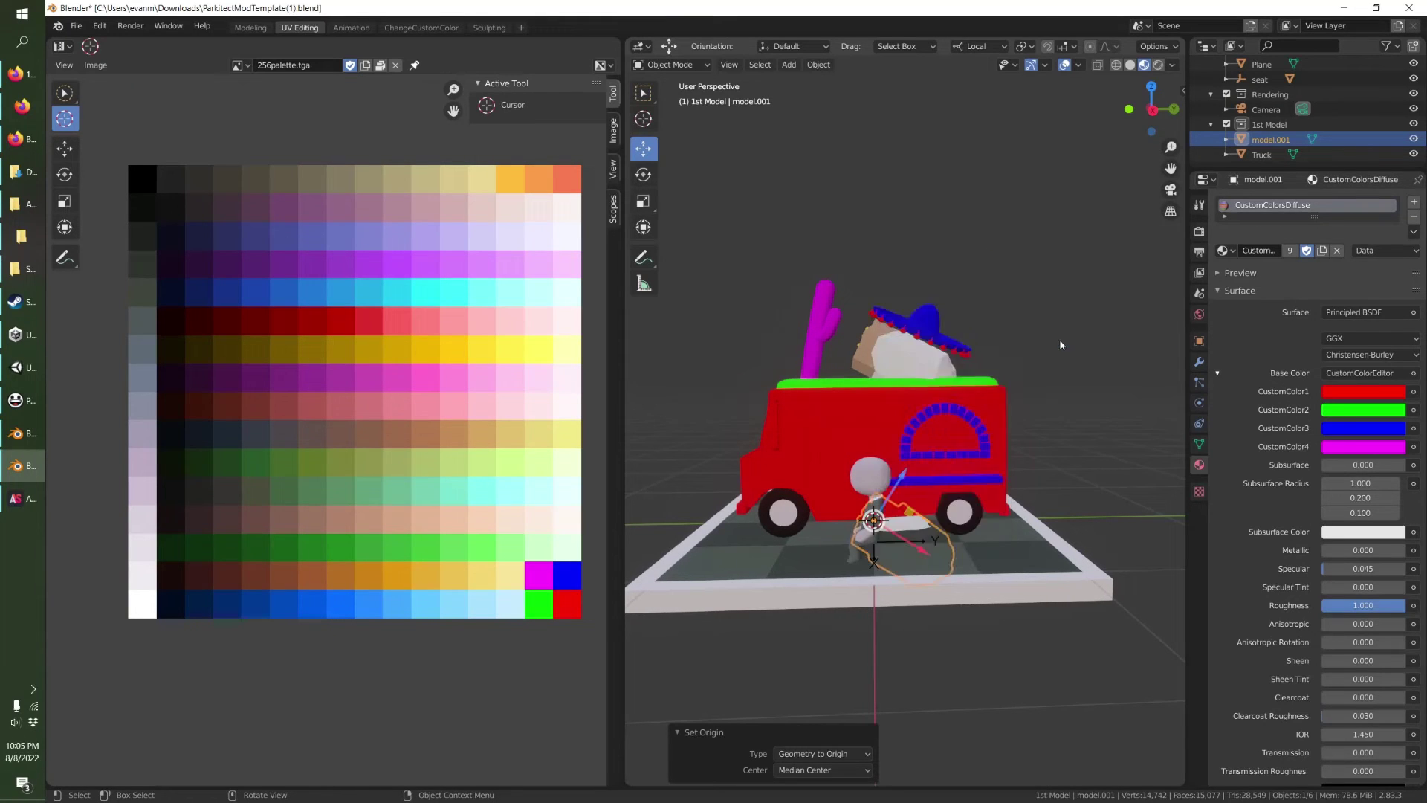
pyautogui.hotkey('ctrl', 'a')
pyautogui.click(1026, 387)
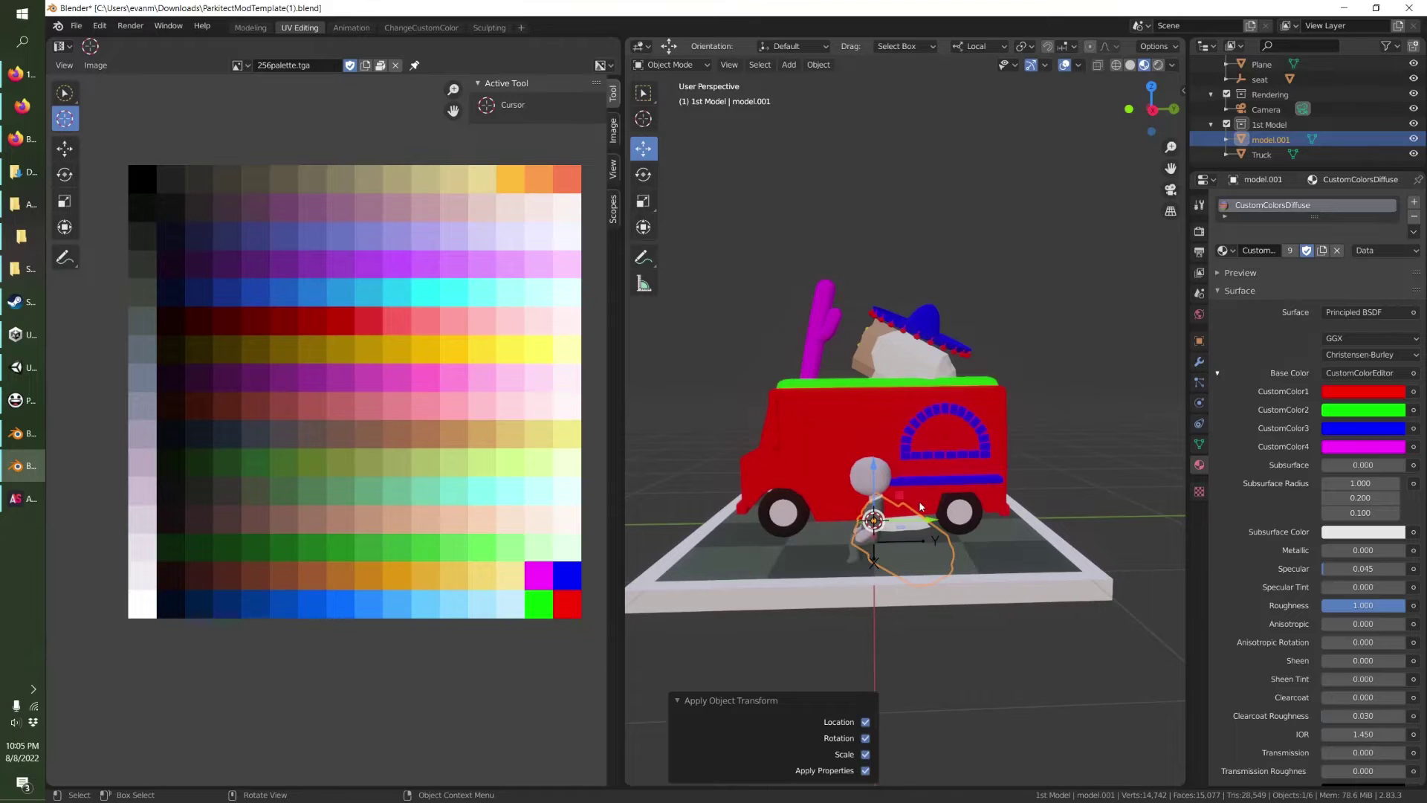
# Hide the Truck and, in right view, move the entire burrito mesh about -0.34 m in Y and 0.18 m in Z.
pyautogui.press('Tab')
pyautogui.click(1413, 155)
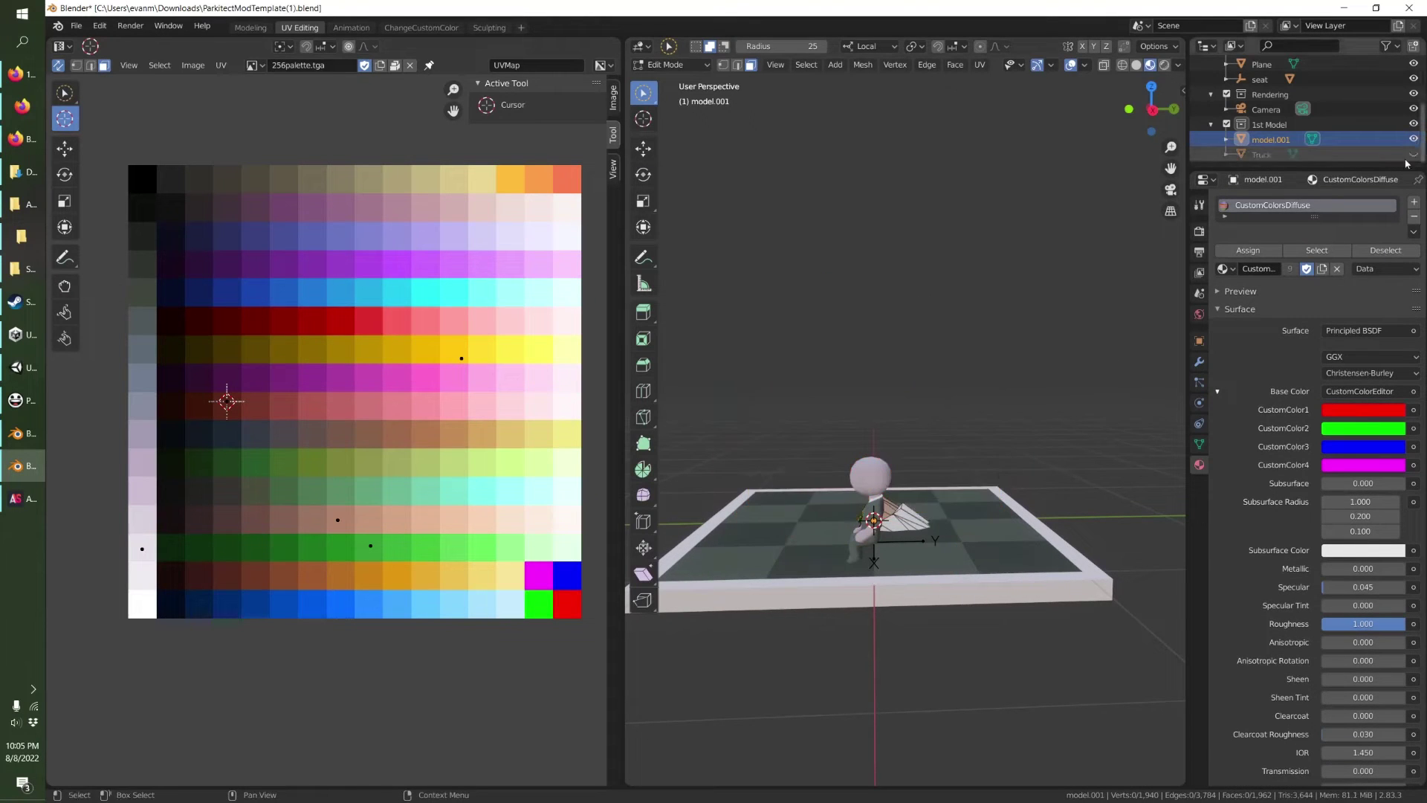
pyautogui.scroll(4, 839, 558)
pyautogui.press('KP_3')
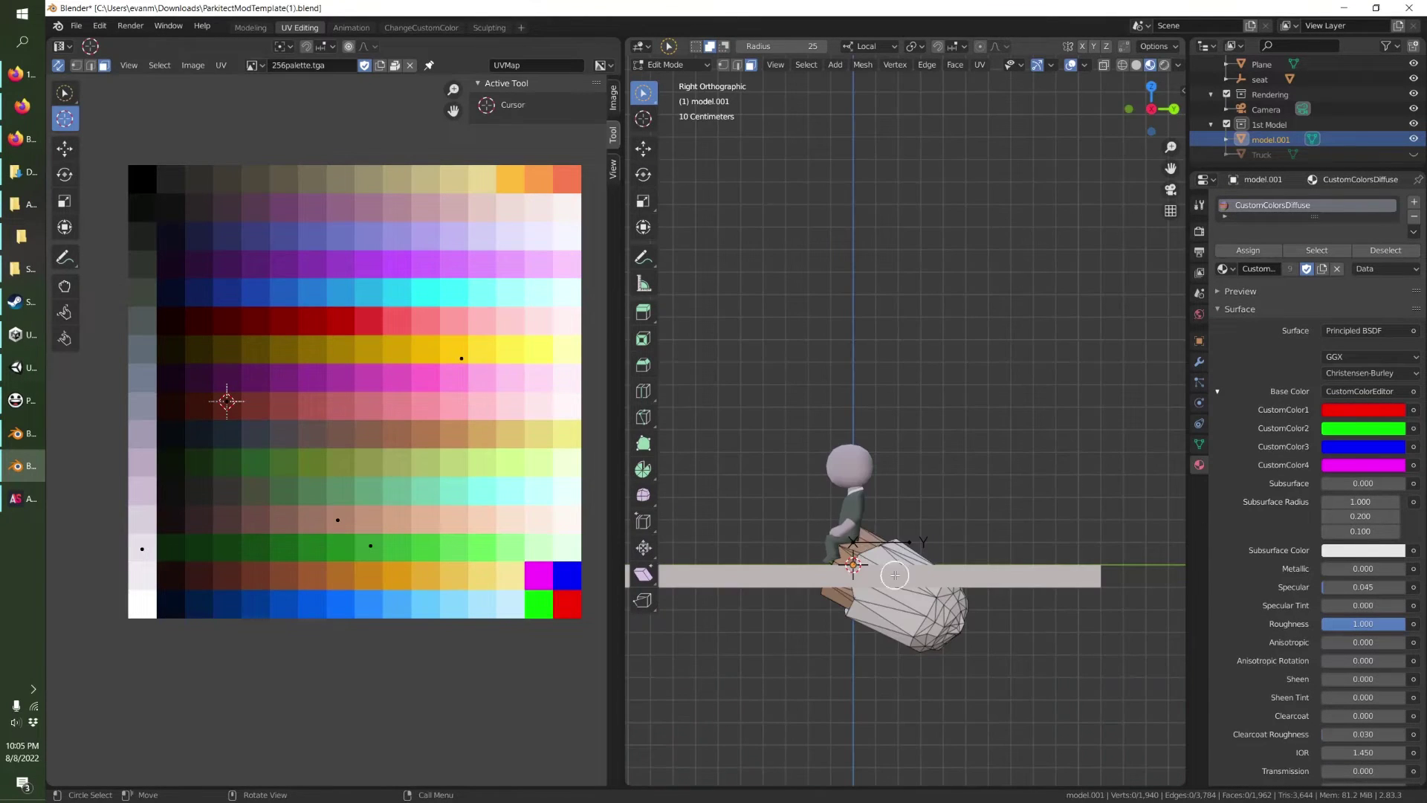
pyautogui.press('a')
pyautogui.click(651, 153)
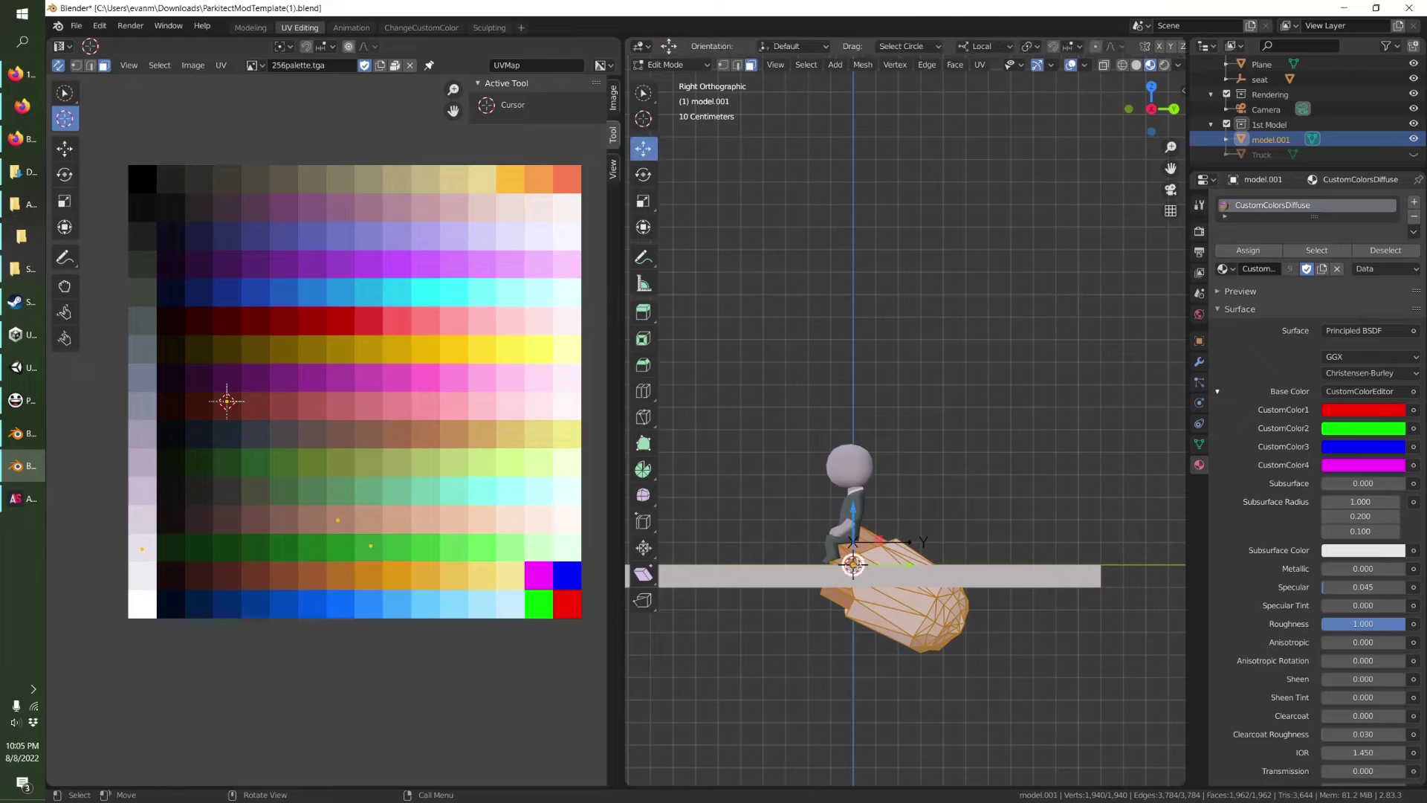
pyautogui.moveTo(878, 534); pyautogui.dragTo(786, 485)
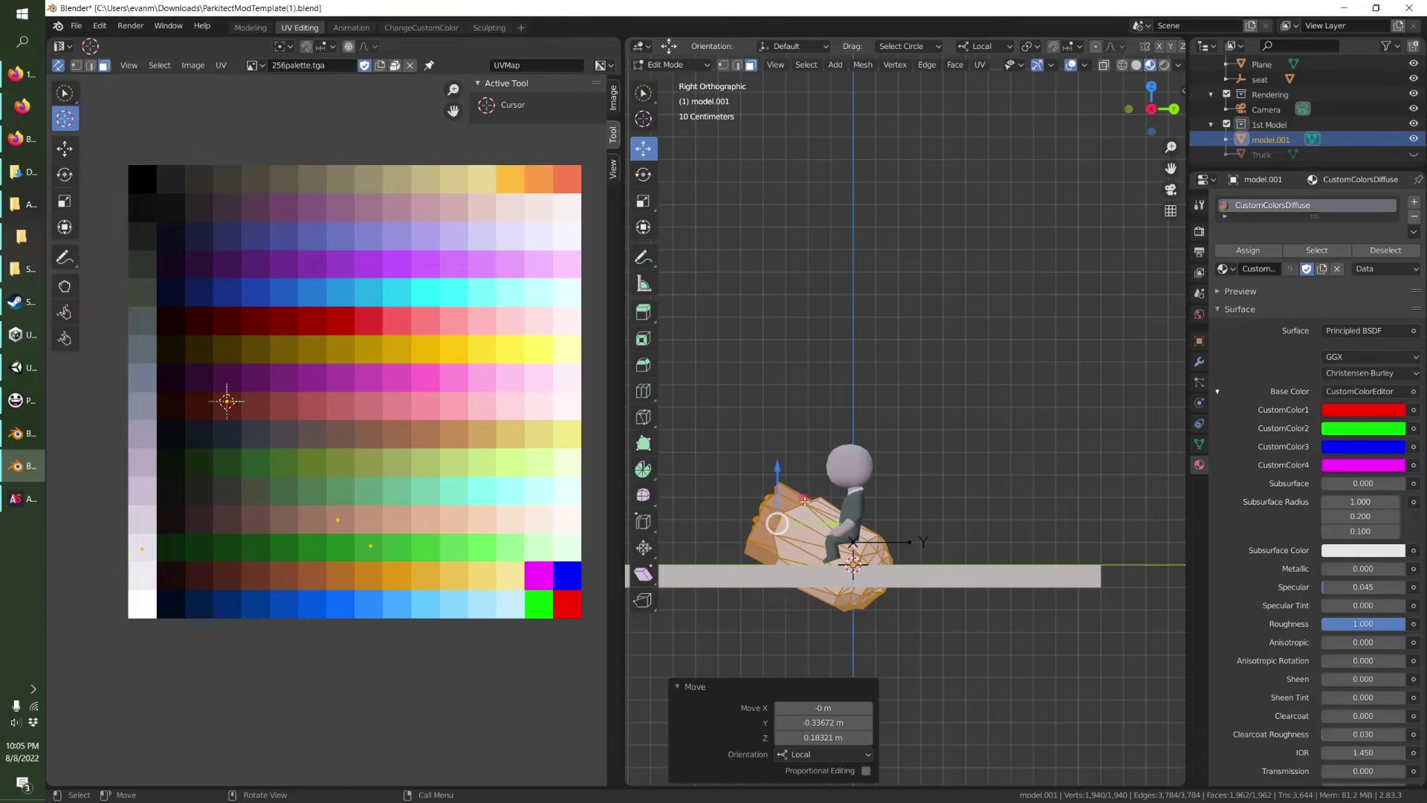
pyautogui.moveTo(786, 485); pyautogui.dragTo(1149, 624, button='middle')
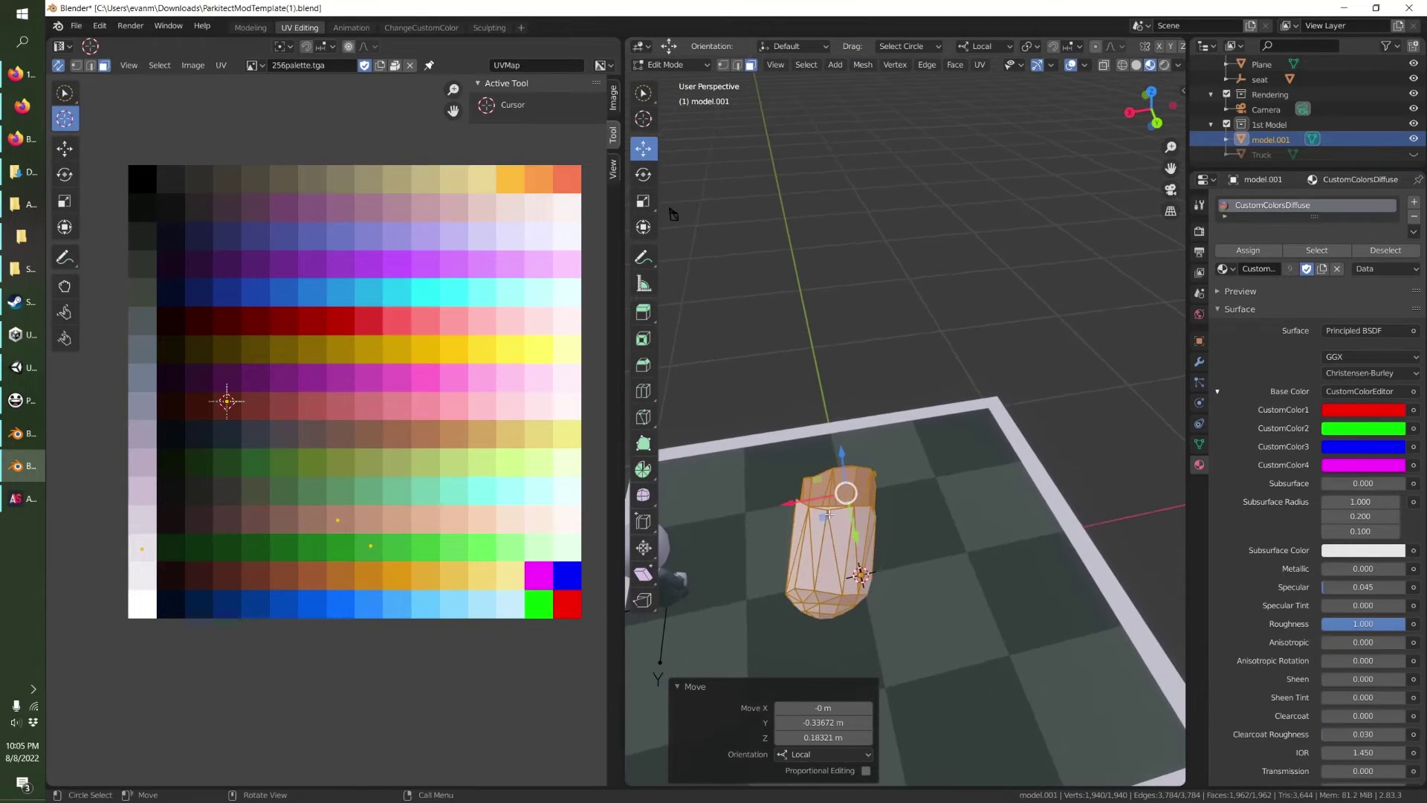
# Select the burrito filling's yellow, green and dark red faces through their palette UV points and delete them, keeping the tortilla and wrapper.
pyautogui.moveTo(829, 514); pyautogui.dragTo(823, 513)
pyautogui.moveTo(922, 598); pyautogui.dragTo(980, 571, button='middle')
pyautogui.keyDown('shift'); pyautogui.moveTo(714, 654); pyautogui.dragTo(959, 581, button='middle'); pyautogui.keyUp('shift')
pyautogui.scroll(4, 929, 654)
pyautogui.keyDown('shift'); pyautogui.moveTo(926, 706); pyautogui.dragTo(970, 506, button='middle'); pyautogui.keyUp('shift')
pyautogui.scroll(2, 967, 540)
pyautogui.hotkey('alt', 'a')
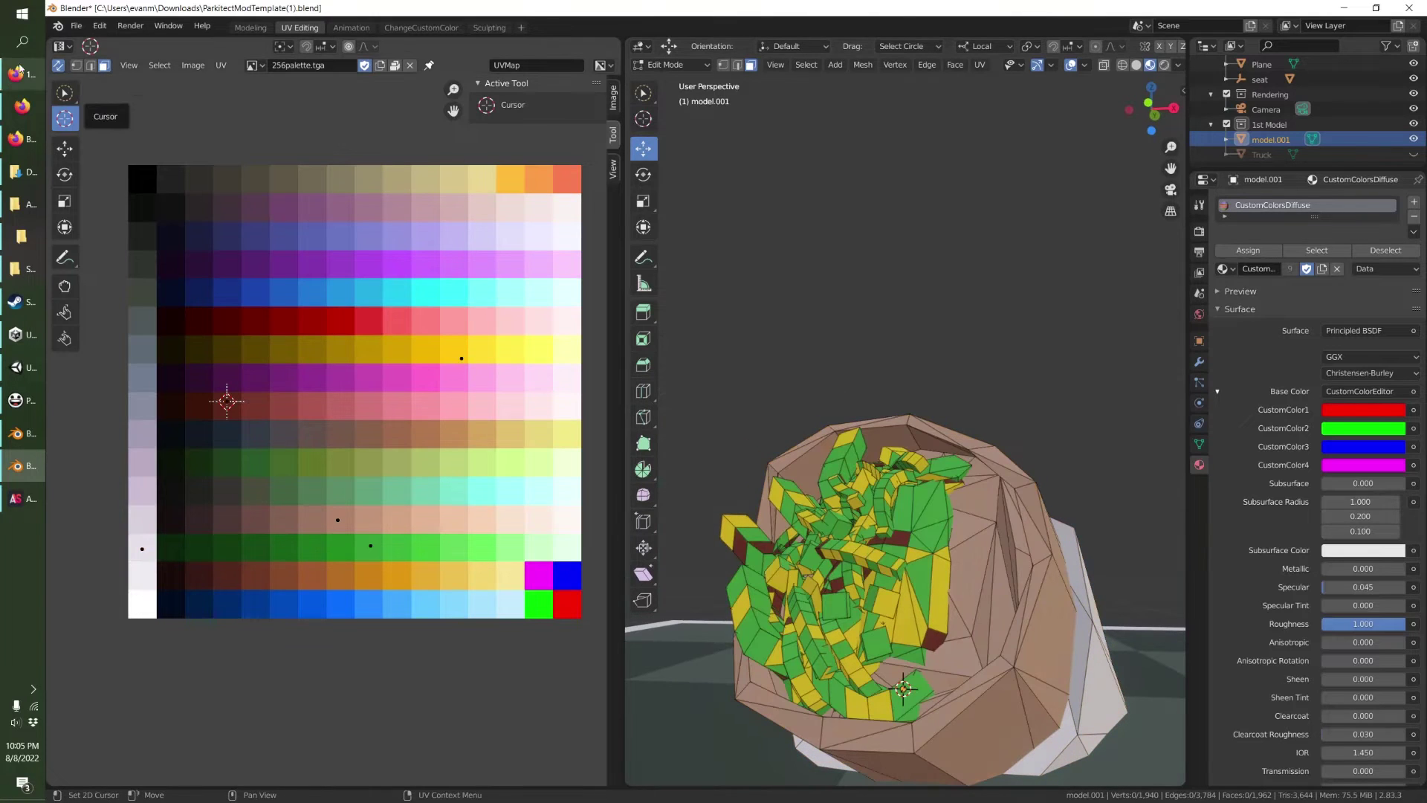
pyautogui.click(64, 93)
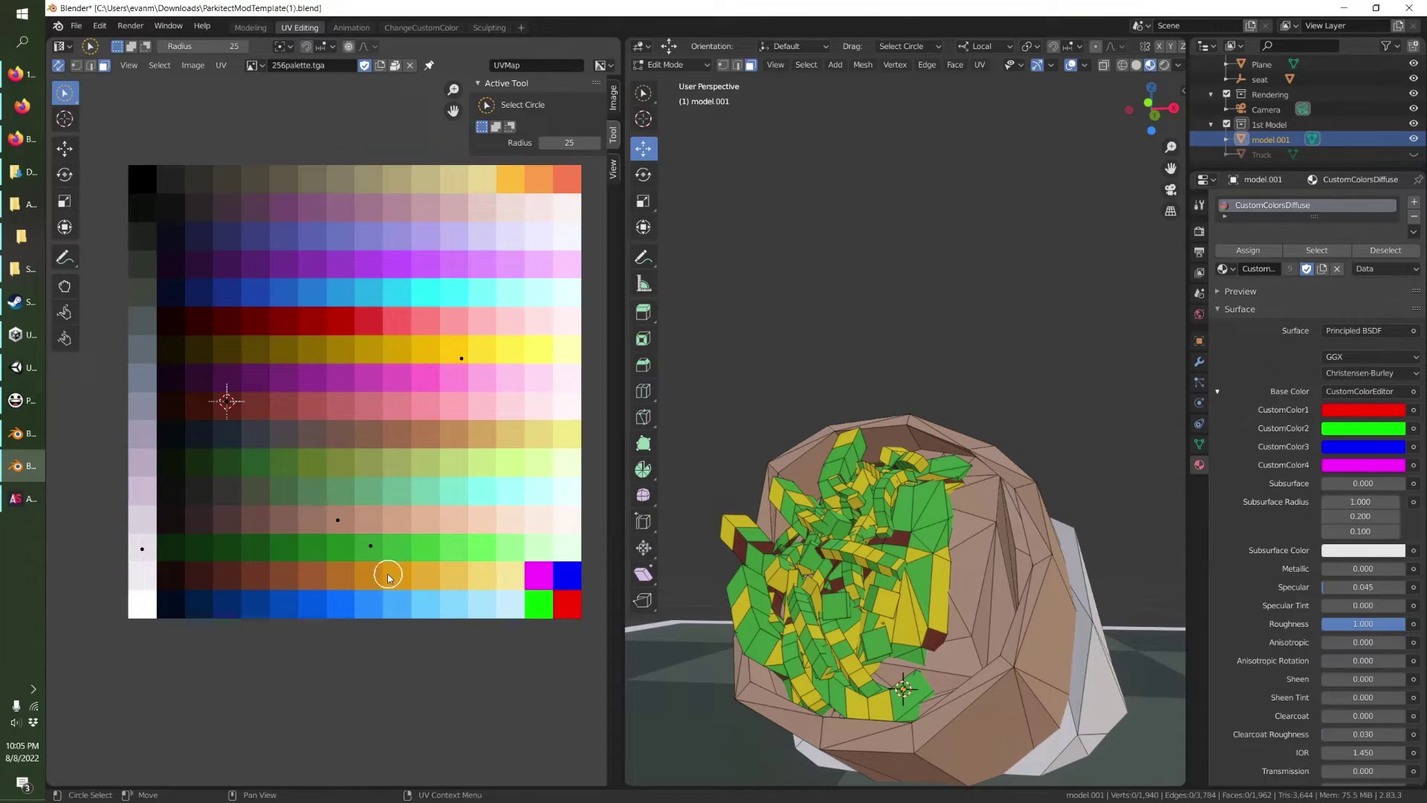
pyautogui.moveTo(372, 554); pyautogui.dragTo(354, 544)
pyautogui.click(469, 356)
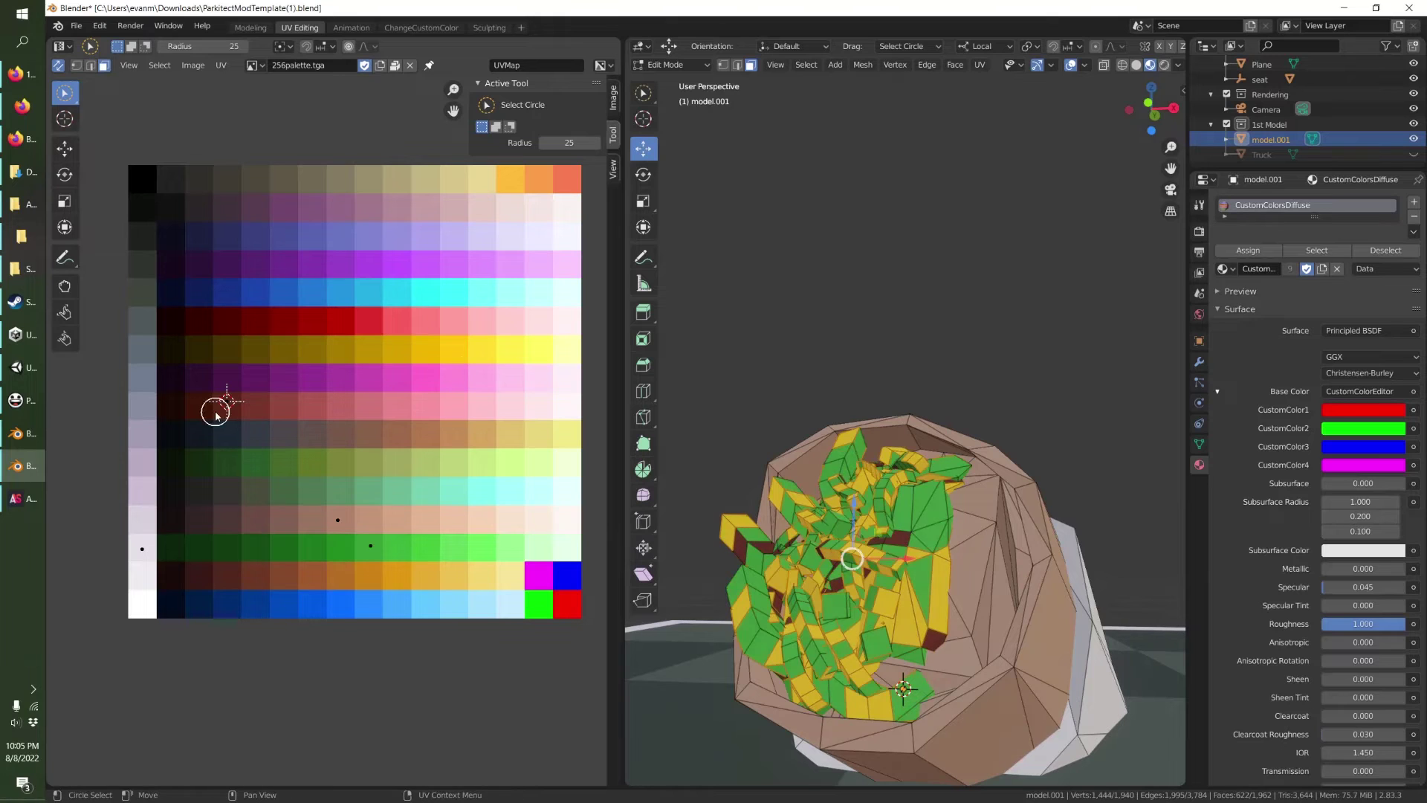
pyautogui.click(227, 402)
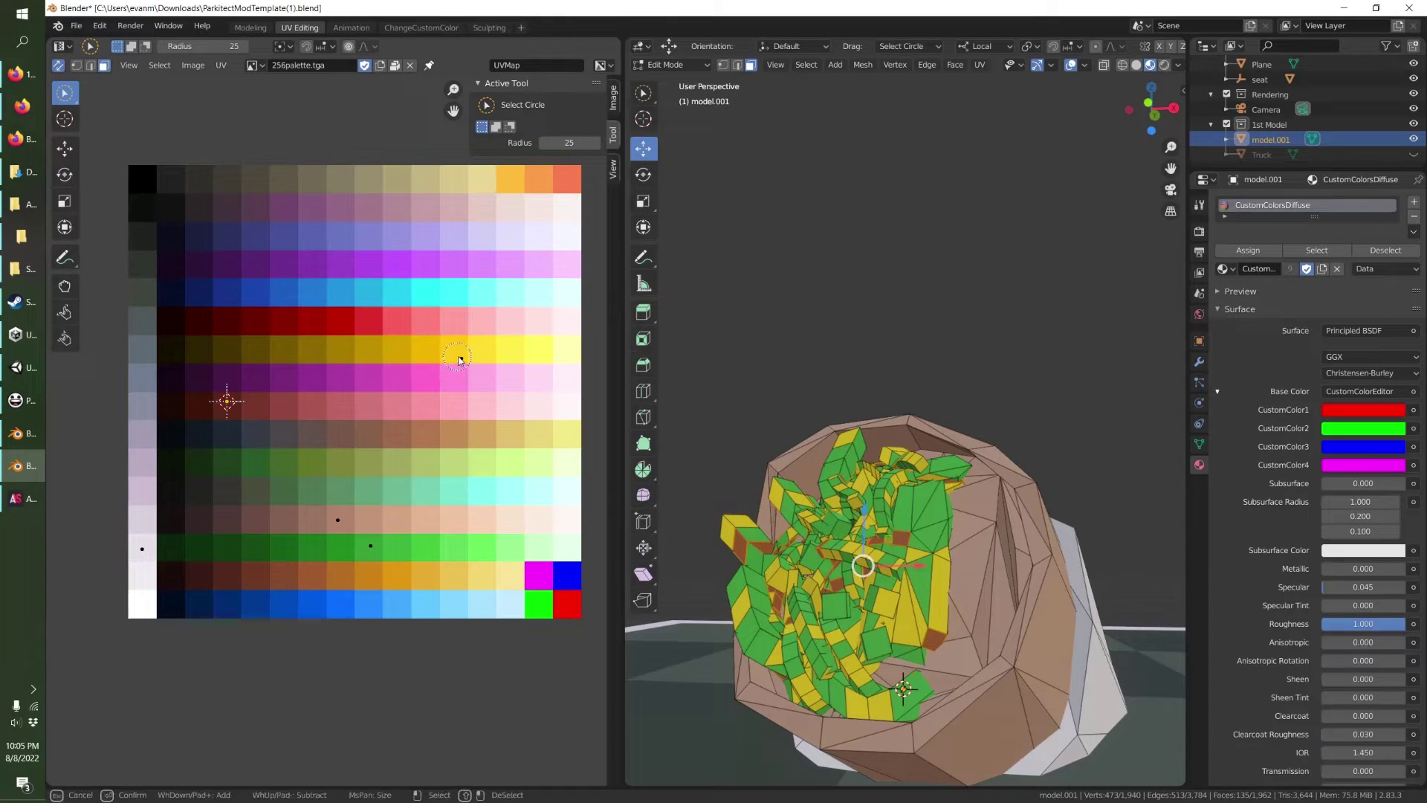
pyautogui.moveTo(459, 359); pyautogui.dragTo(462, 365)
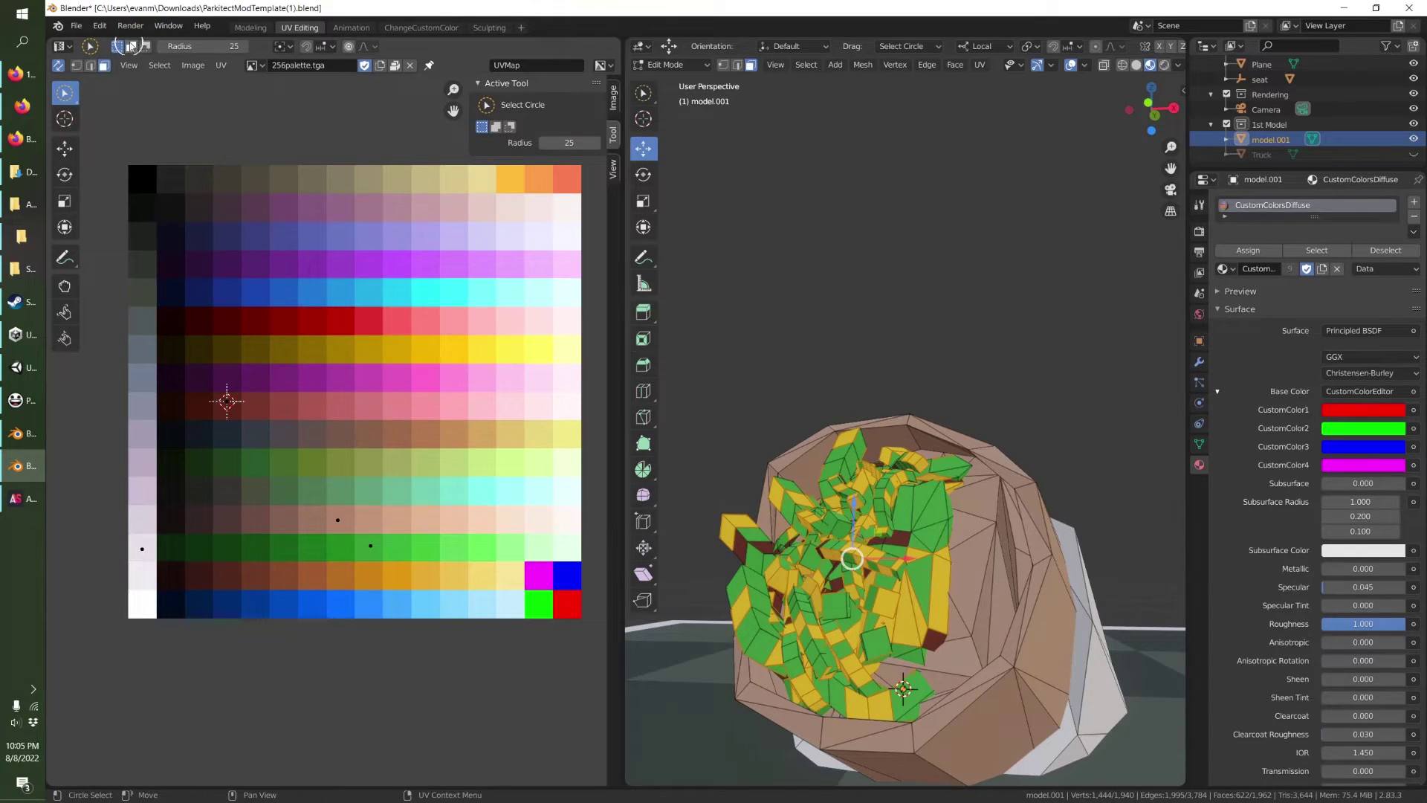
pyautogui.click(370, 547)
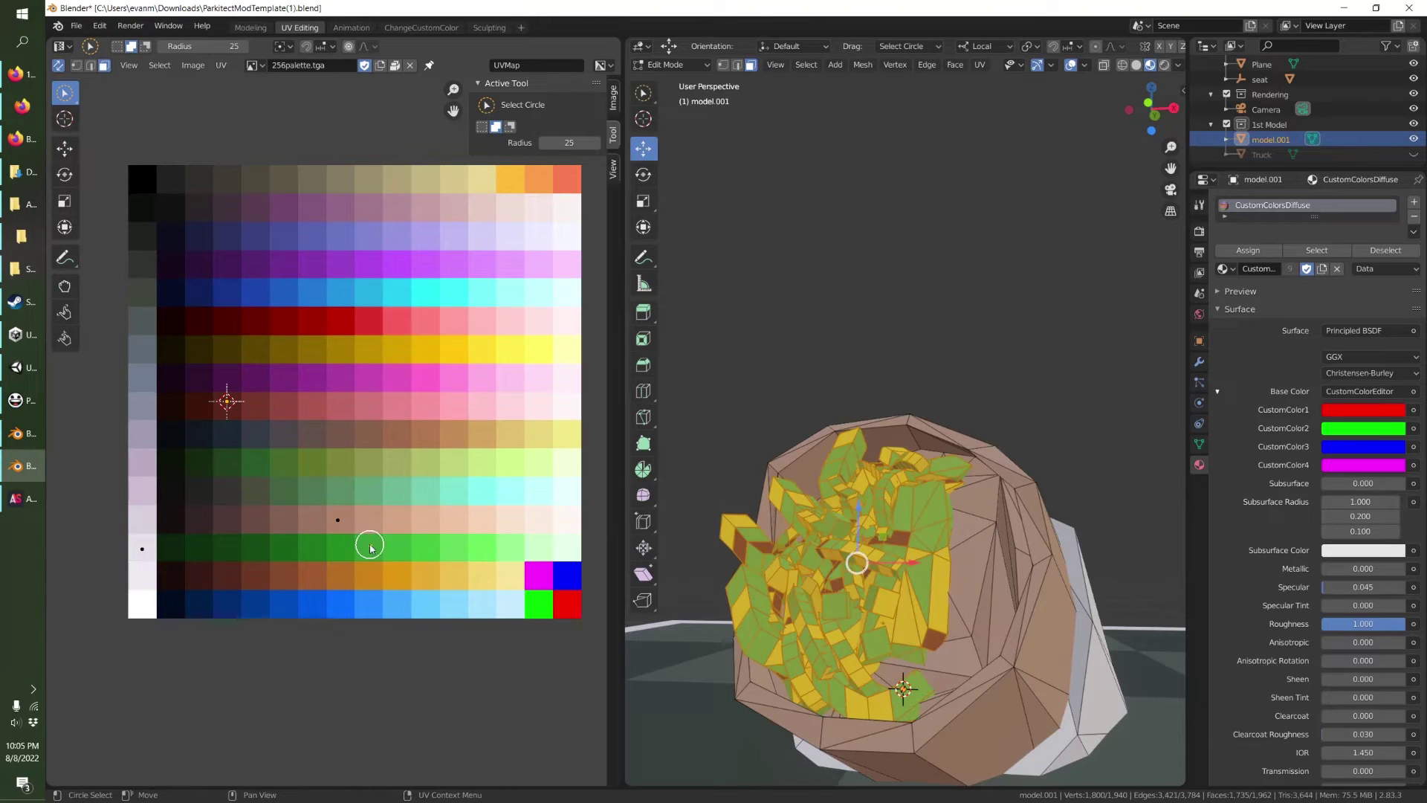
pyautogui.press('x')
pyautogui.click(825, 470)
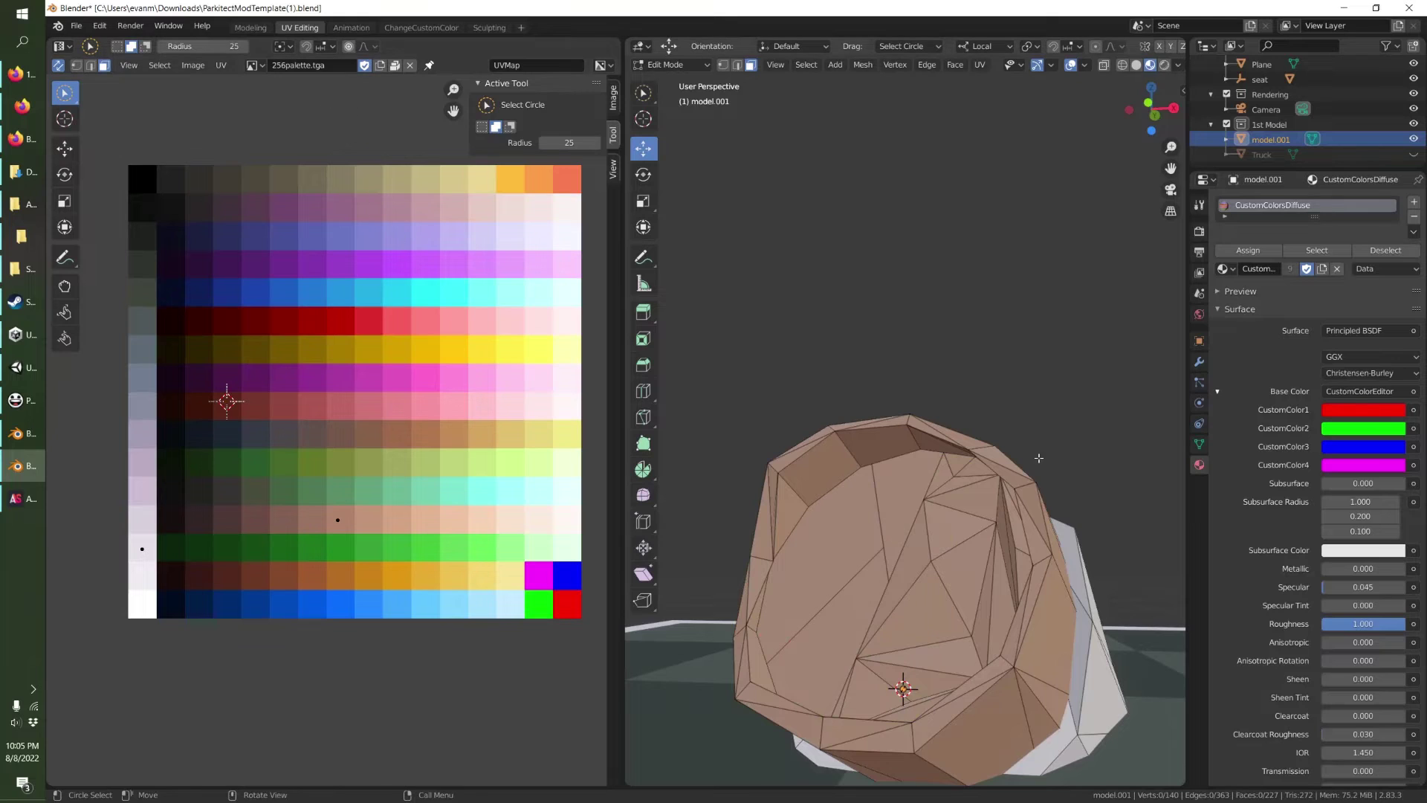
# Select scattered faces on the burrito's open end and snap their UVs to the cursor on the dark reddish-brown swatch.
pyautogui.moveTo(854, 546)
pyautogui.mouseDown(button='middle')
pyautogui.moveTo(880, 552)
pyautogui.moveTo(836, 559)
pyautogui.mouseUp(button='middle')
pyautogui.click(836, 559)
pyautogui.click(827, 555)
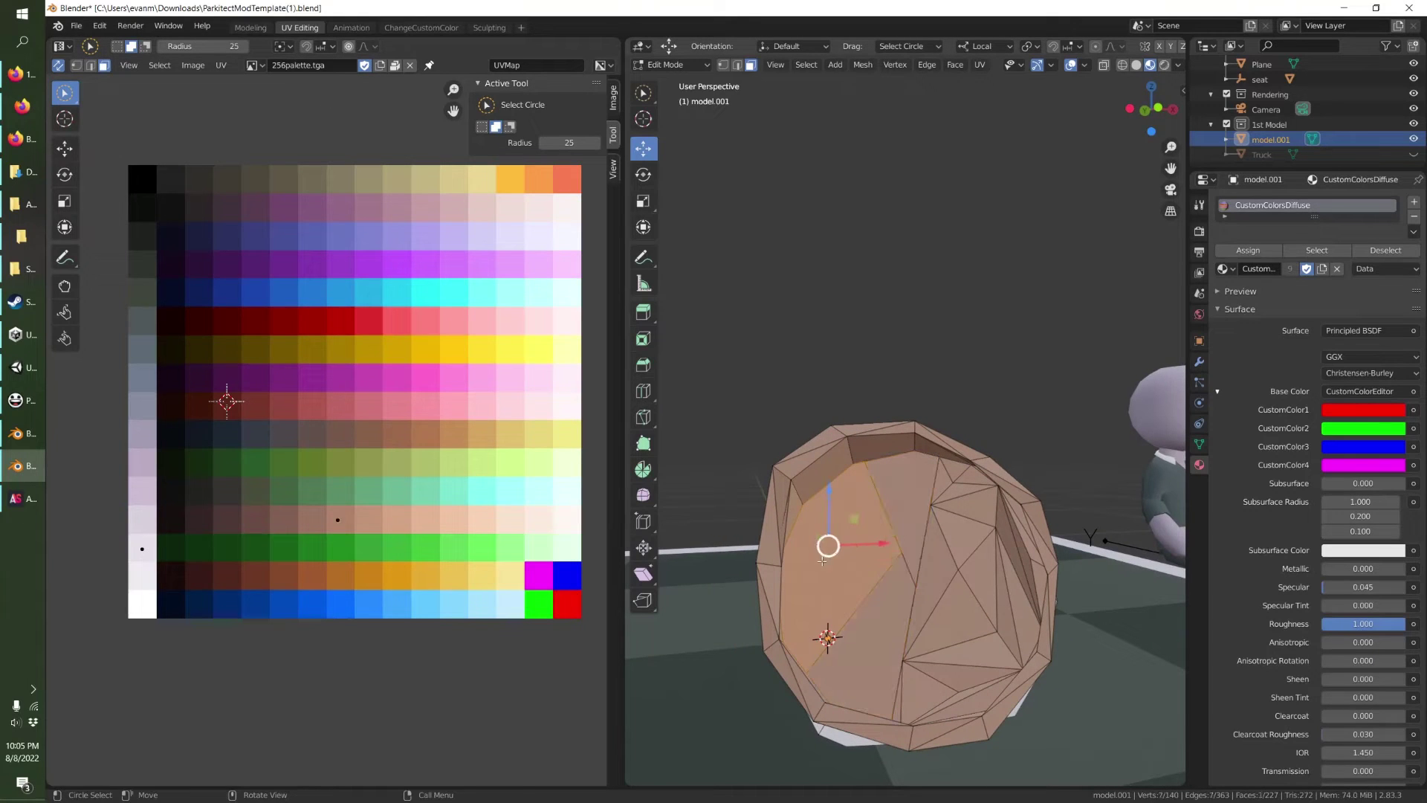
pyautogui.press('c')
pyautogui.click(950, 620)
pyautogui.moveTo(950, 688); pyautogui.dragTo(953, 683)
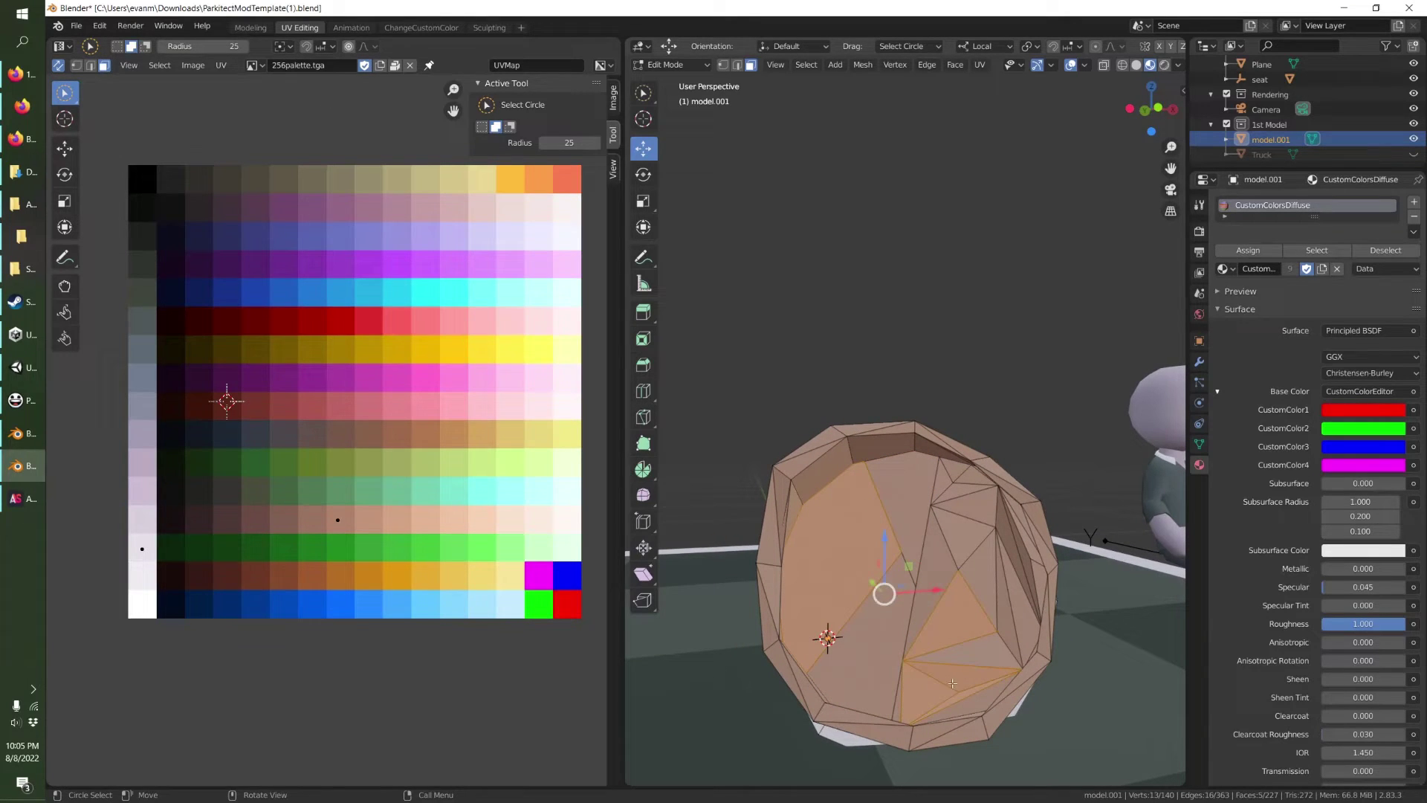
pyautogui.click(978, 513)
pyautogui.rightClick(149, 388)
pyautogui.moveTo(189, 388)
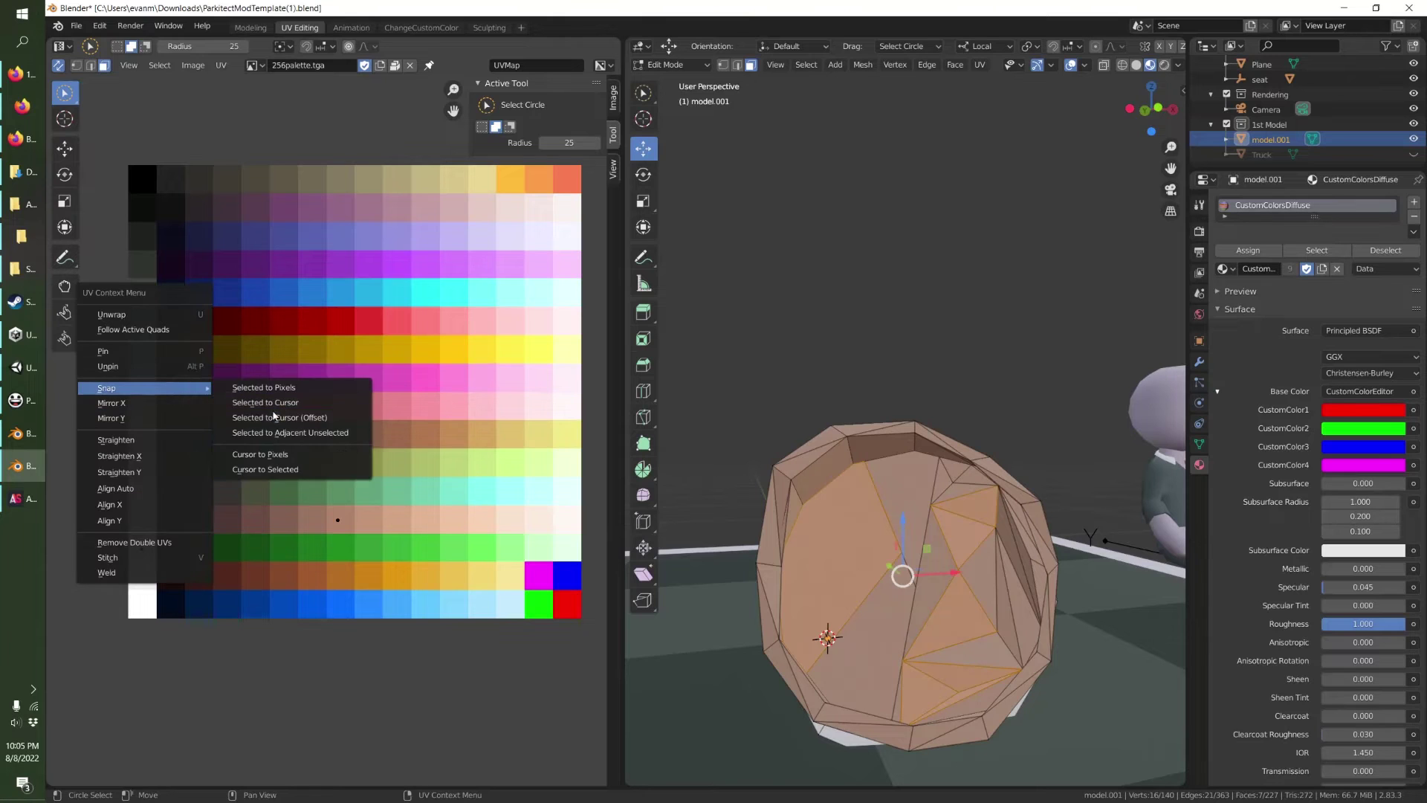
pyautogui.click(265, 402)
pyautogui.hotkey('alt', 'a')
# Select the central band of faces on the burrito's open end and snap their UVs to the yellow palette swatch.
pyautogui.moveTo(951, 480); pyautogui.dragTo(959, 493)
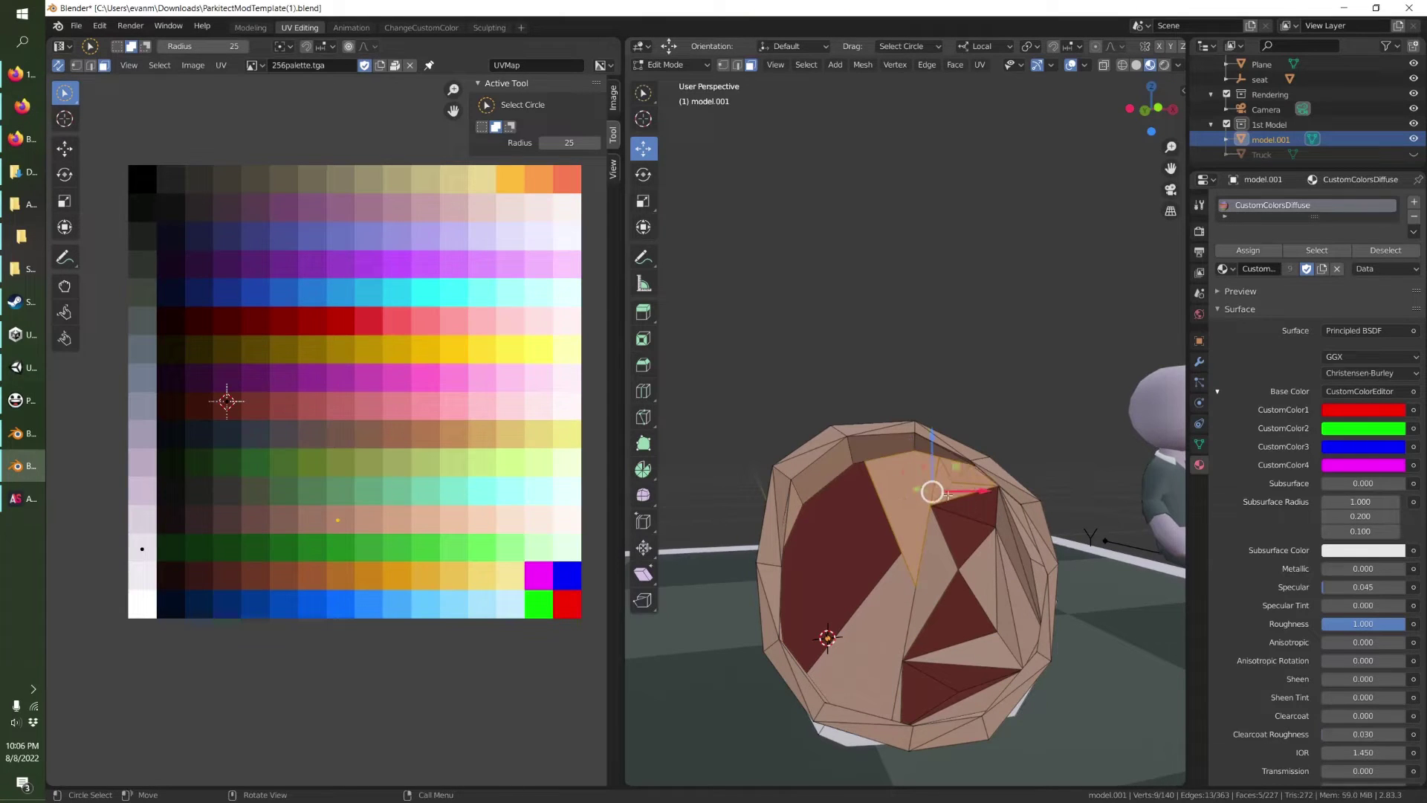
pyautogui.moveTo(918, 572); pyautogui.dragTo(914, 581)
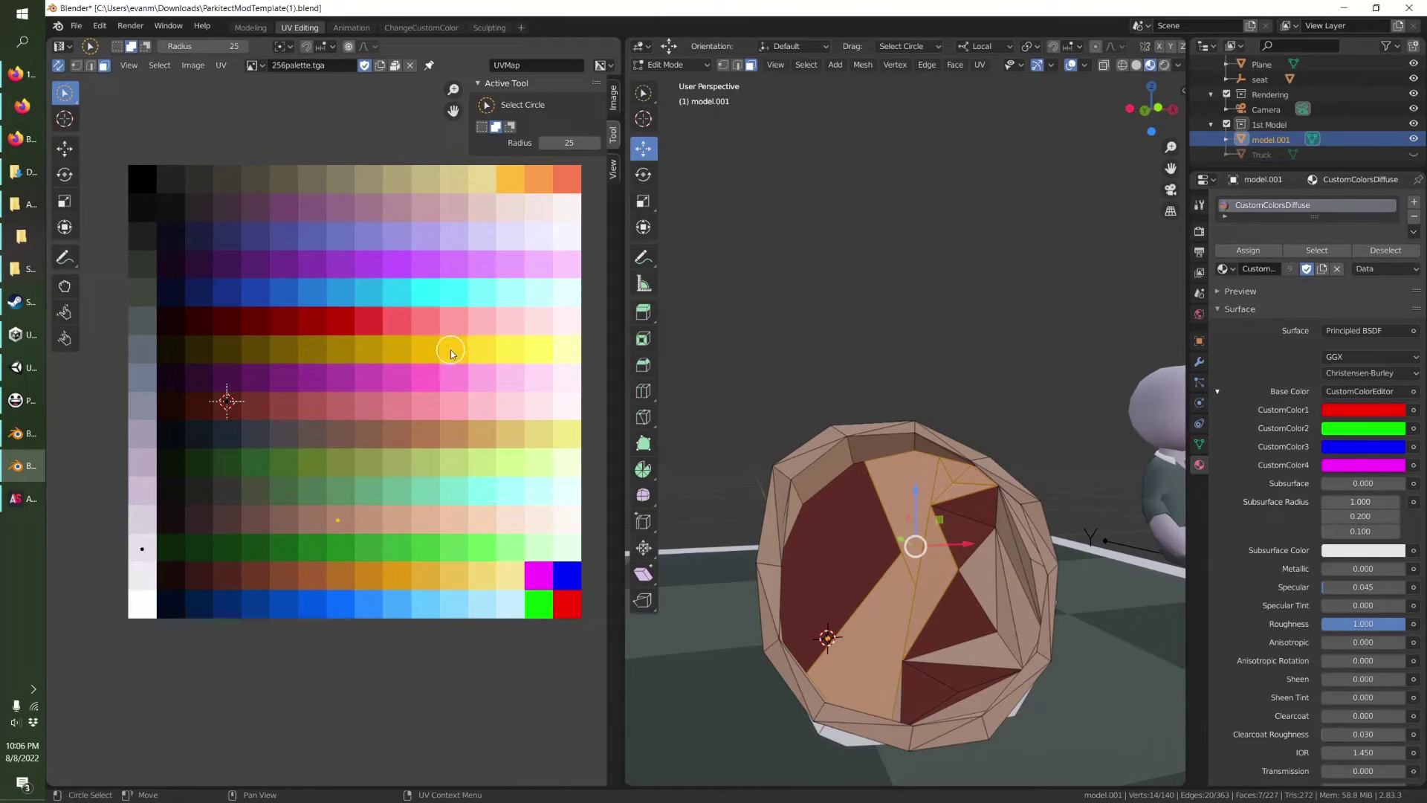
pyautogui.click(64, 118)
pyautogui.click(449, 341)
pyautogui.rightClick(446, 344)
pyautogui.moveTo(476, 346)
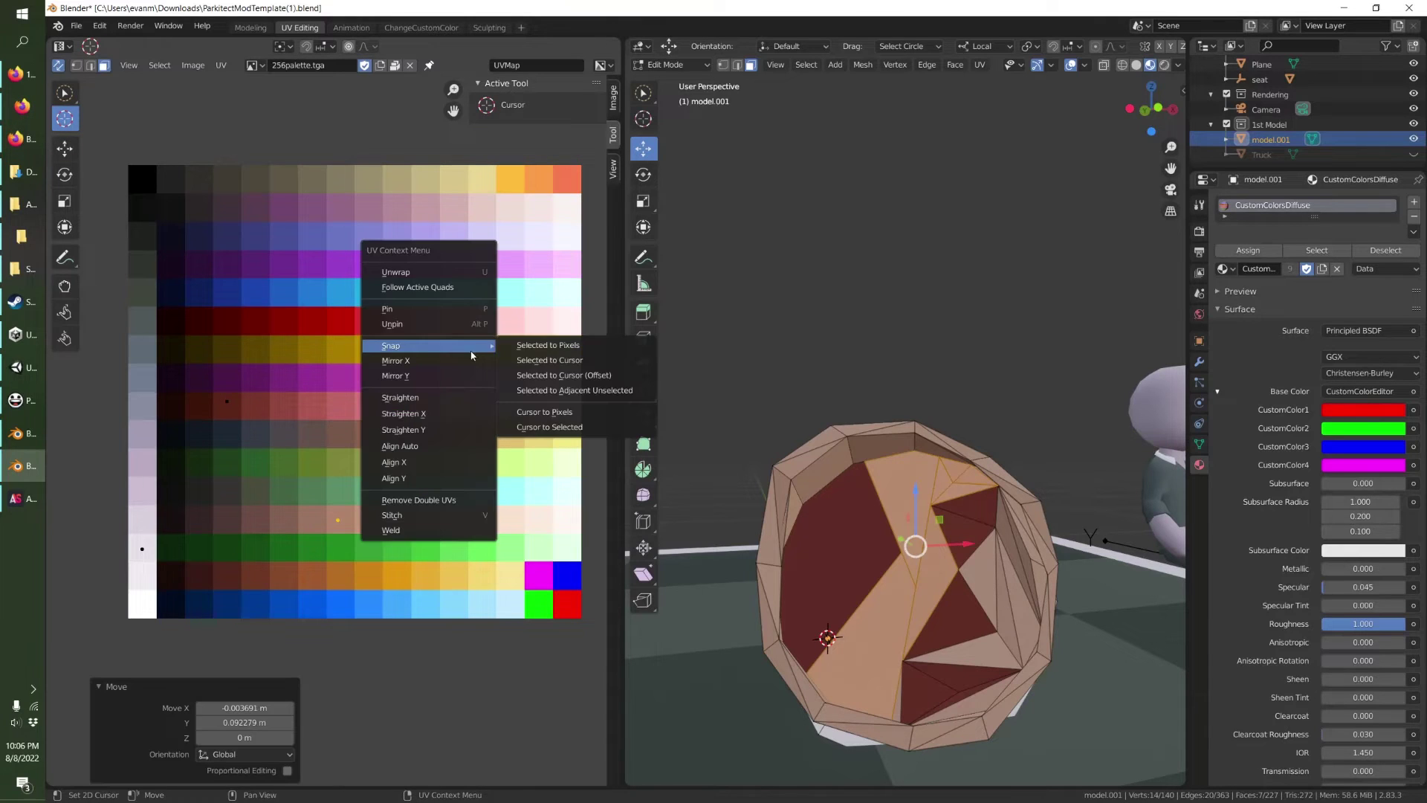
pyautogui.click(544, 360)
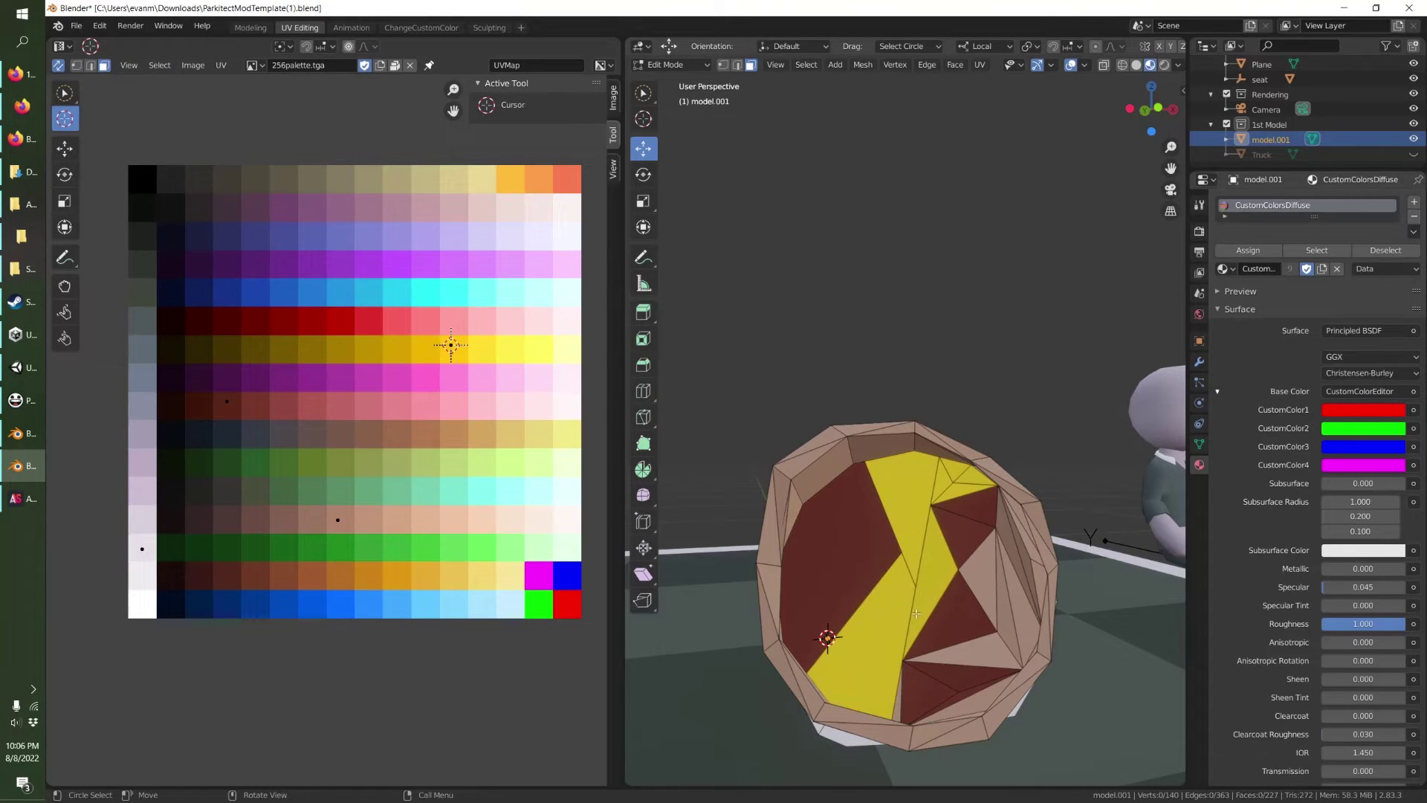
pyautogui.press('a')
pyautogui.hotkey('alt', 'a')
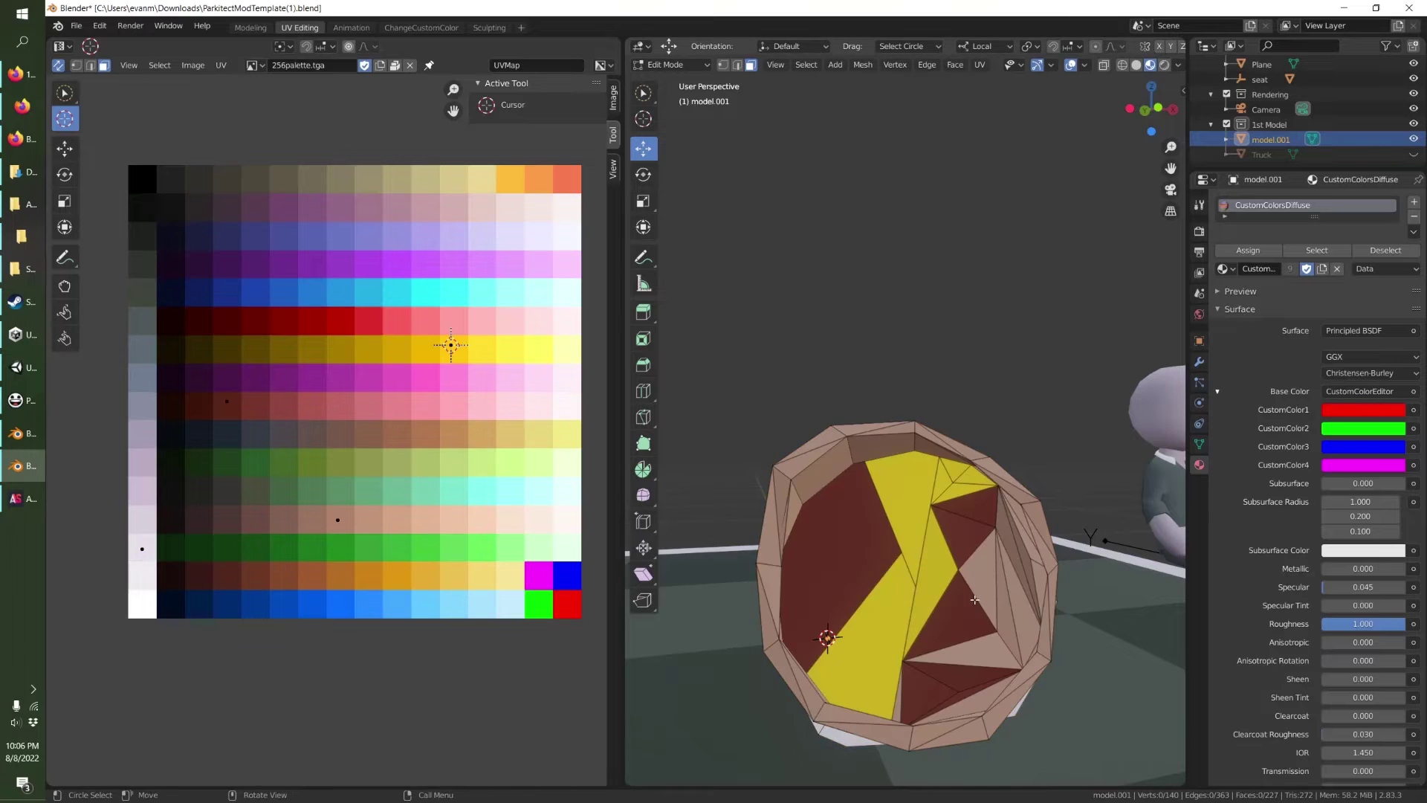
# Select the remaining tan inner faces and a few dark triangles on the burrito's open end and snap their UVs to the green swatch.
pyautogui.moveTo(1010, 536); pyautogui.dragTo(970, 554, button='middle')
pyautogui.moveTo(974, 536)
pyautogui.mouseDown()
pyautogui.moveTo(980, 552)
pyautogui.moveTo(916, 548)
pyautogui.mouseUp()
pyautogui.press('c')
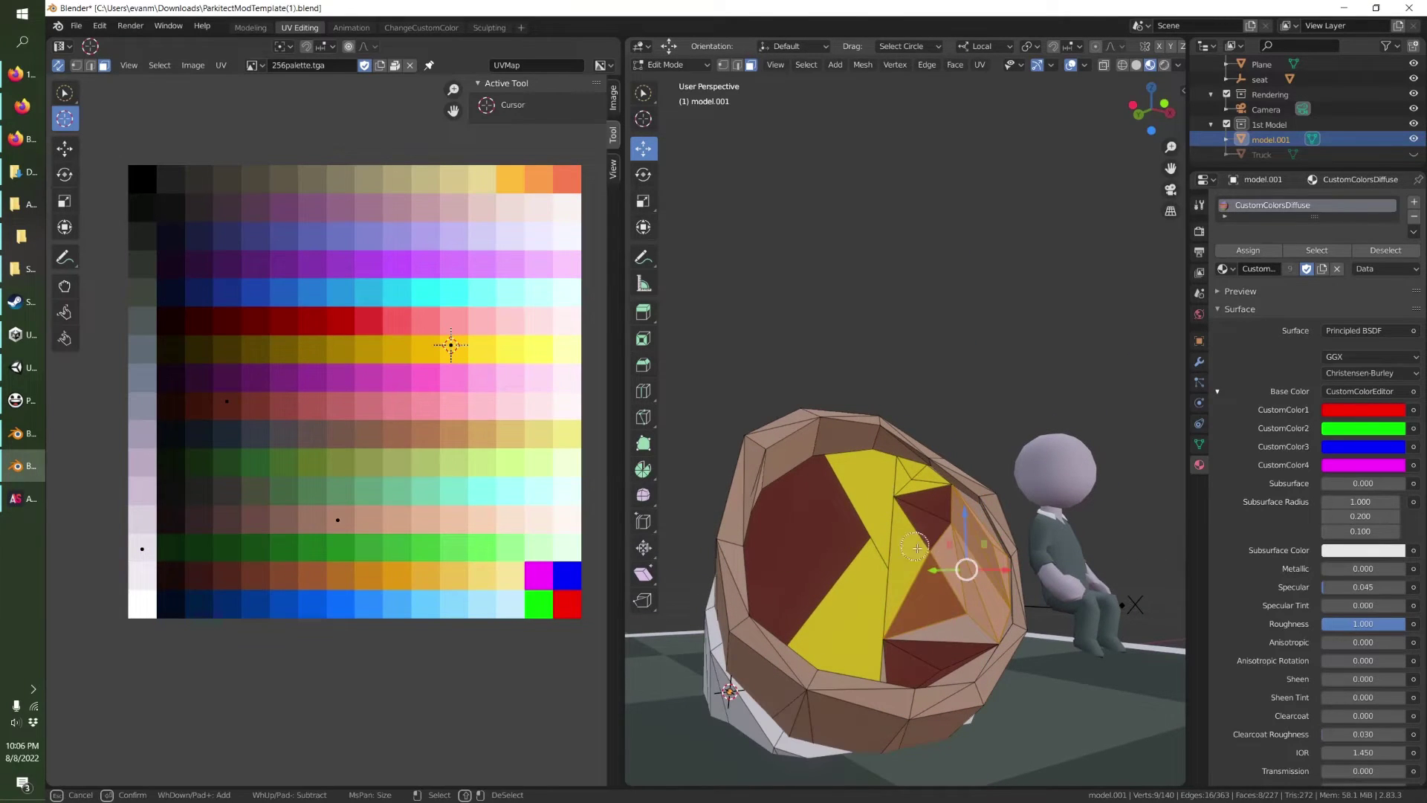
pyautogui.hotkey('ctrl', 'z')
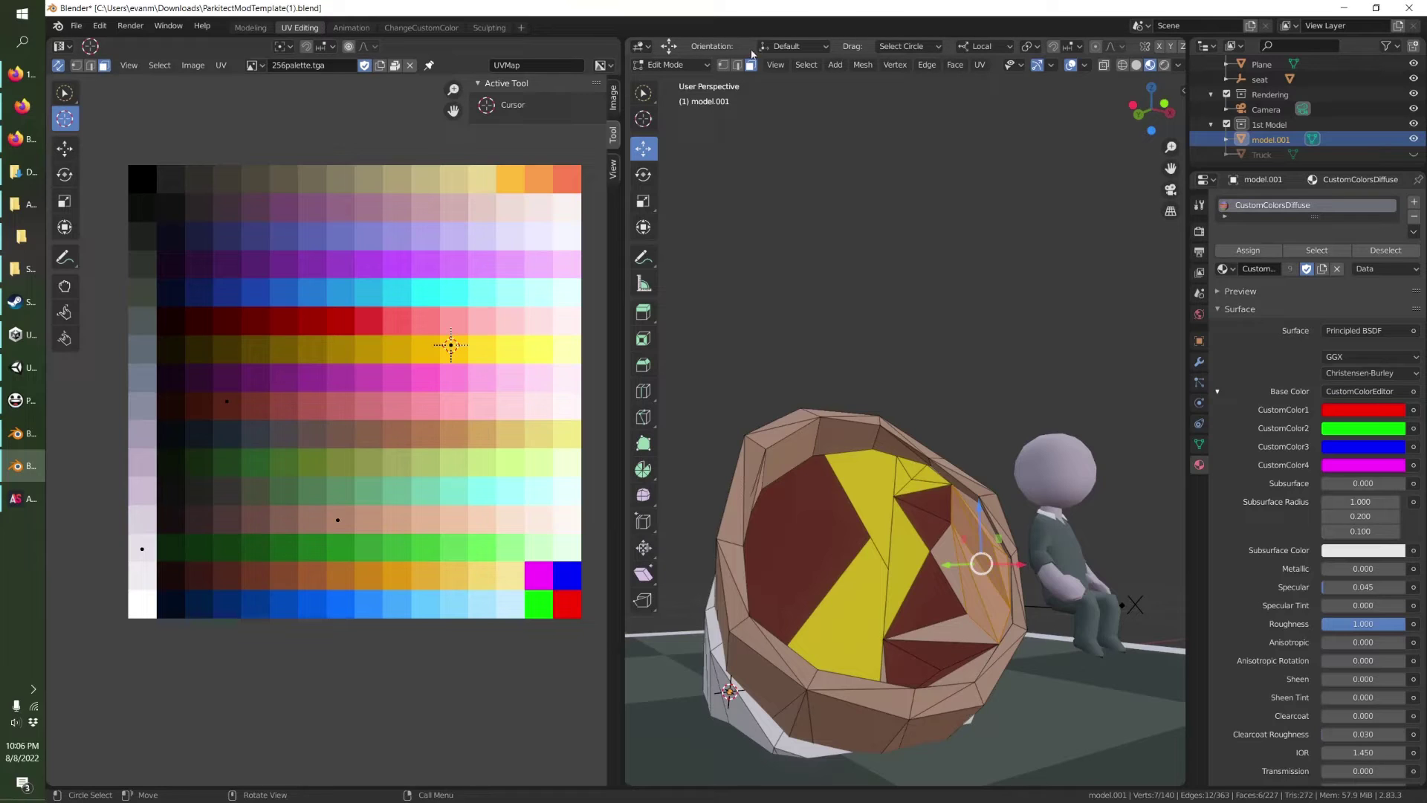
pyautogui.click(654, 95)
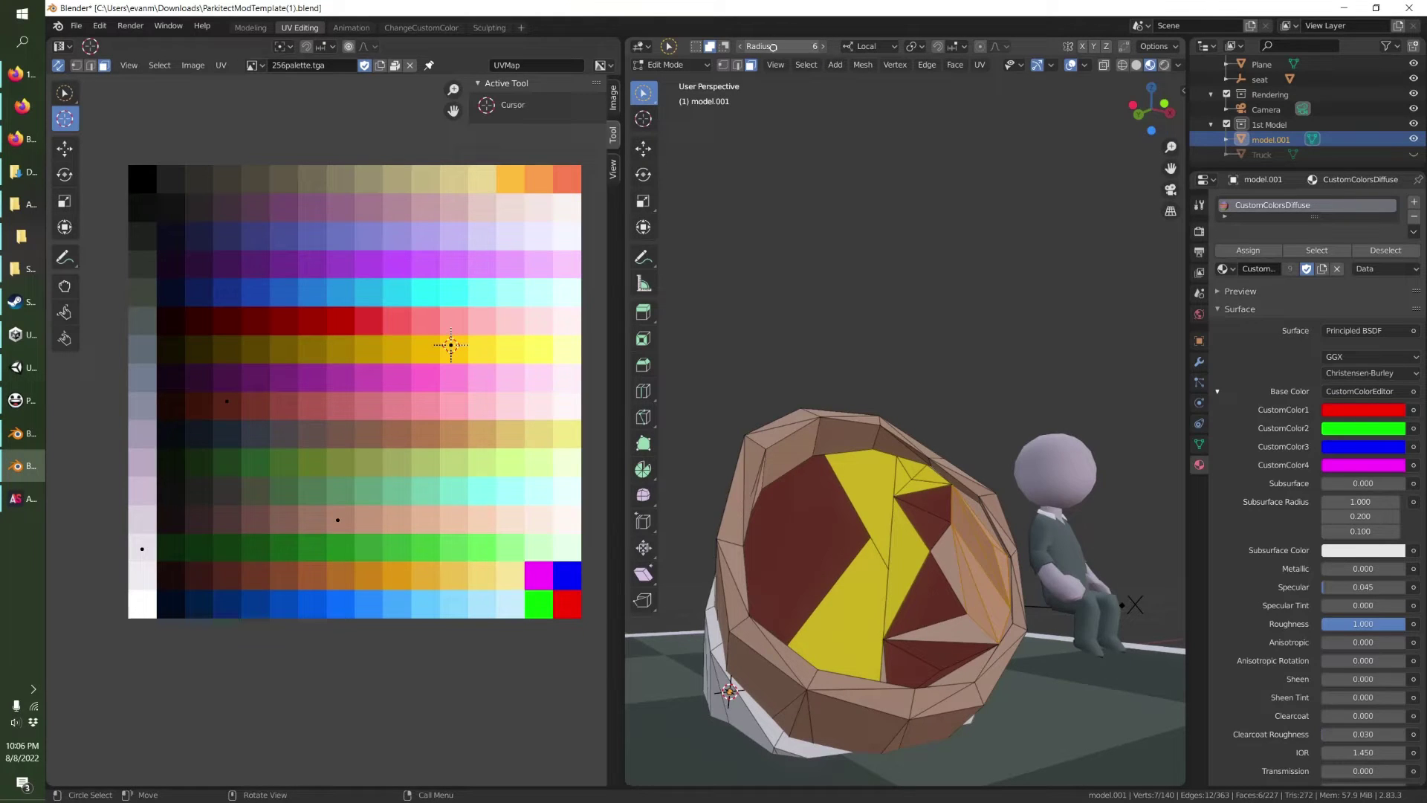
pyautogui.click(939, 563)
pyautogui.moveTo(968, 645); pyautogui.dragTo(960, 715, button='middle')
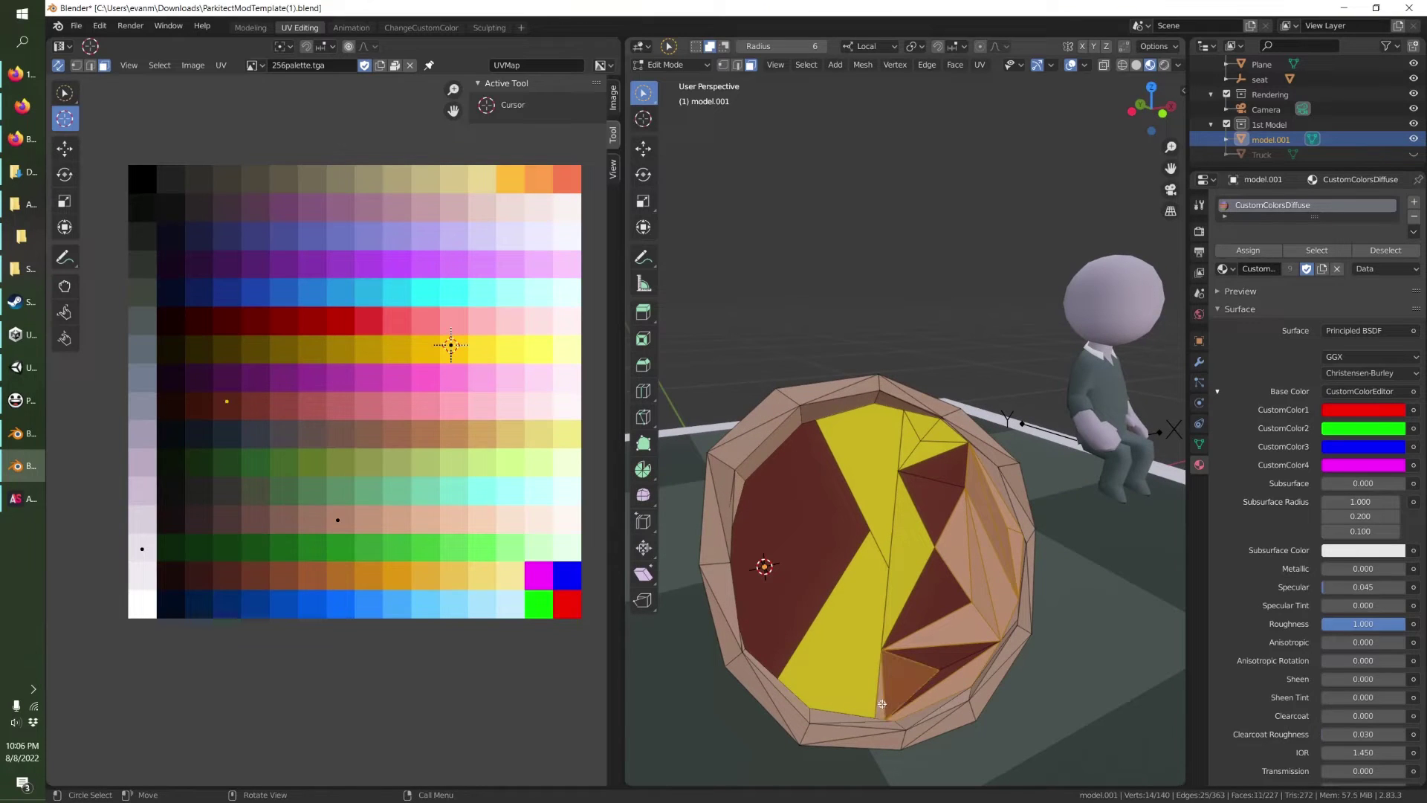
pyautogui.rightClick(255, 464)
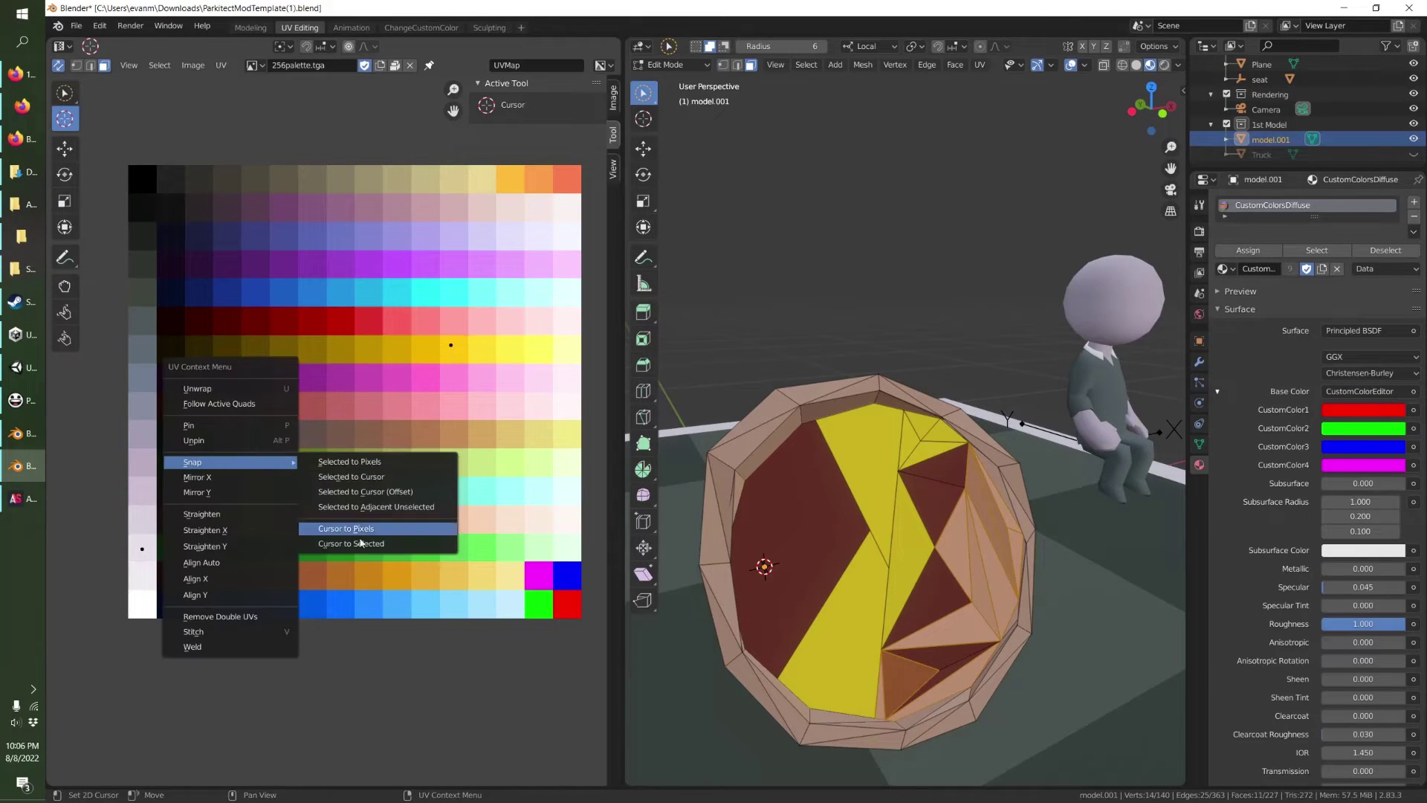
pyautogui.press('Escape')
pyautogui.rightClick(346, 552)
pyautogui.moveTo(346, 552)
pyautogui.click(413, 564)
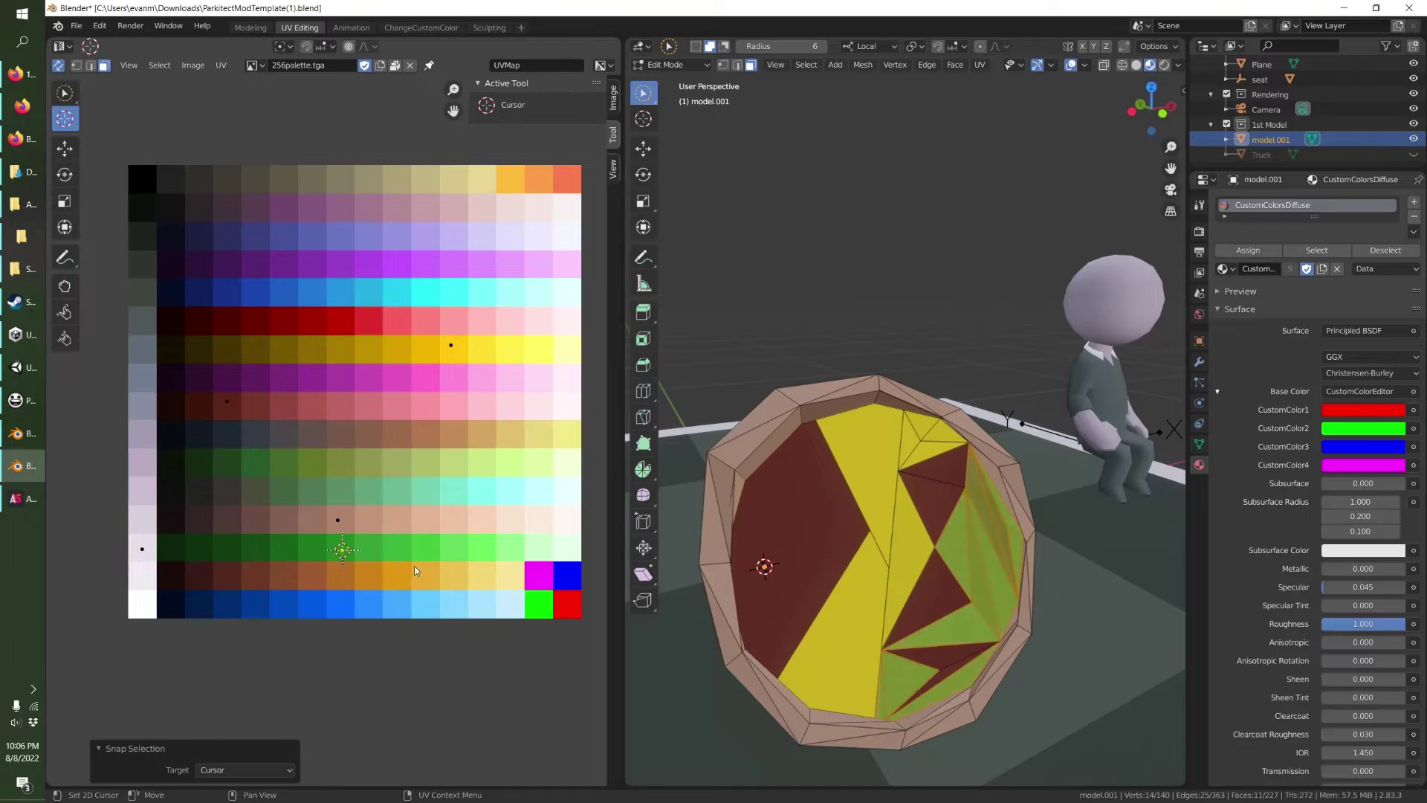
pyautogui.hotkey('alt', 'a')
# Return to Object Mode and, in right view, scale the burrito by 0.178 and again by 1.128 to suit the seated figure.
pyautogui.moveTo(888, 549); pyautogui.dragTo(747, 549, button='middle')
pyautogui.scroll(-3, 747, 549)
pyautogui.scroll(-5, 747, 549)
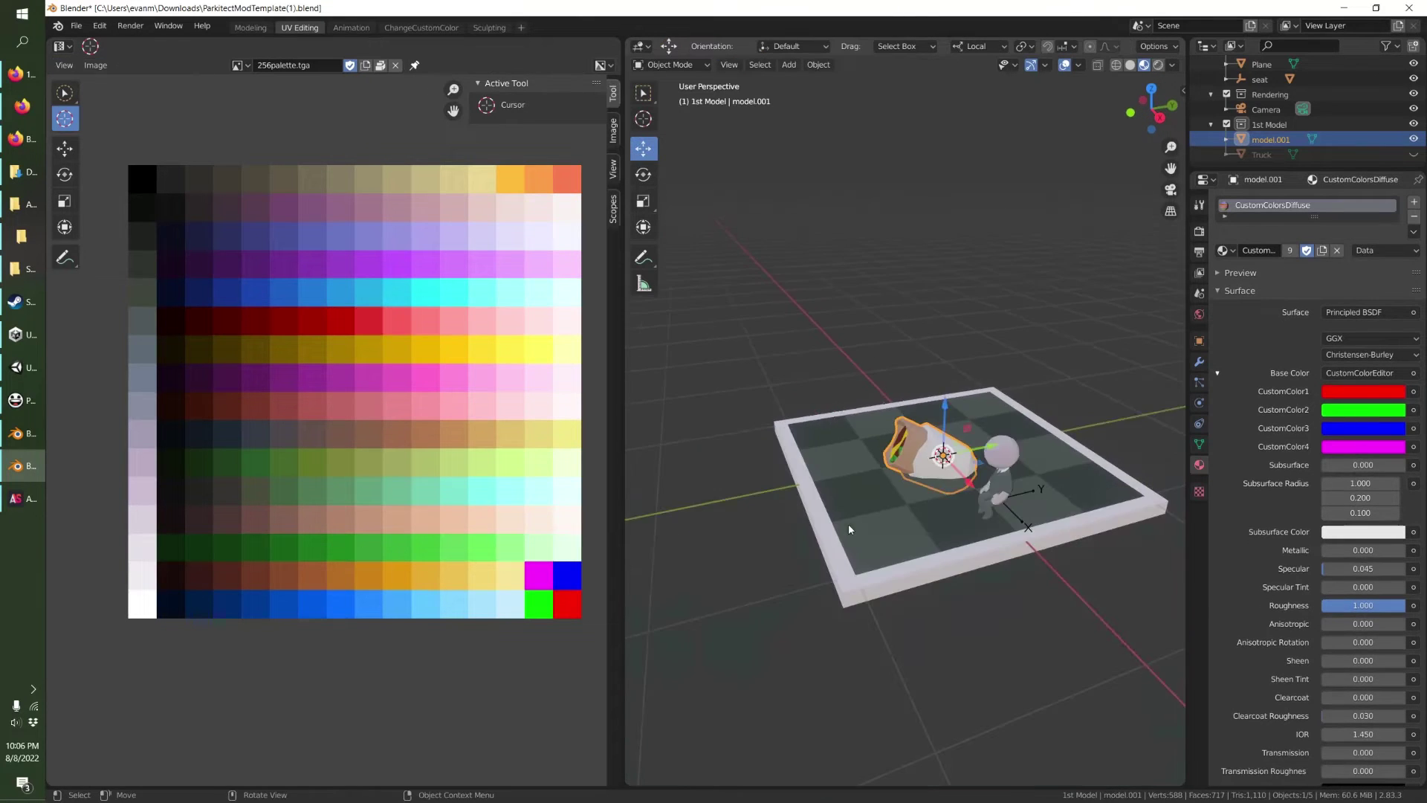
pyautogui.press('Tab')
pyautogui.click(1156, 111)
pyautogui.press('s')
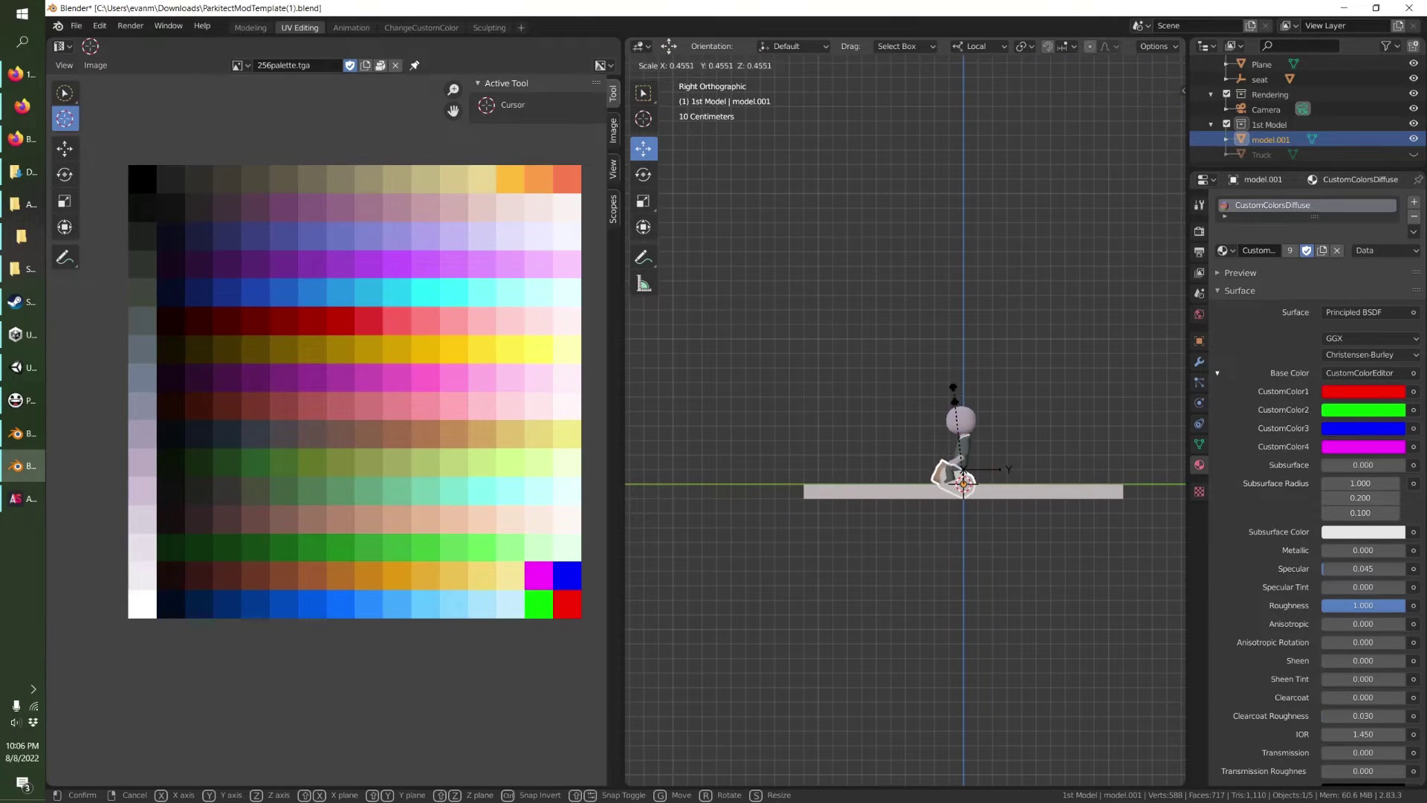
pyautogui.click(926, 465)
pyautogui.scroll(5, 929, 468)
pyautogui.press('s')
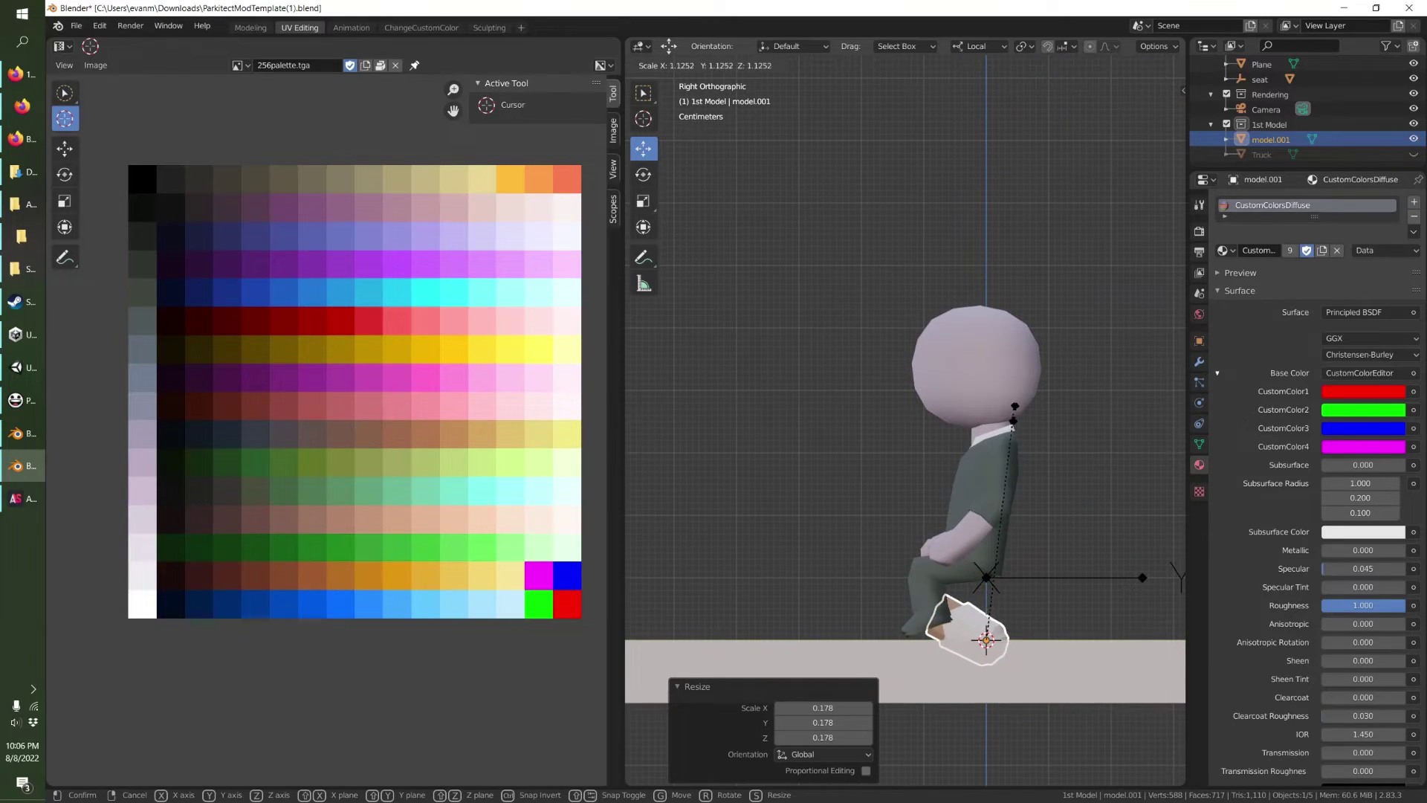
pyautogui.click(1014, 413)
# Nudge the scaled burrito slightly upward along Z and apply its object transforms.
pyautogui.moveTo(1014, 413); pyautogui.dragTo(1015, 595, button='middle')
pyautogui.moveTo(760, 393); pyautogui.dragTo(744, 343, button='middle')
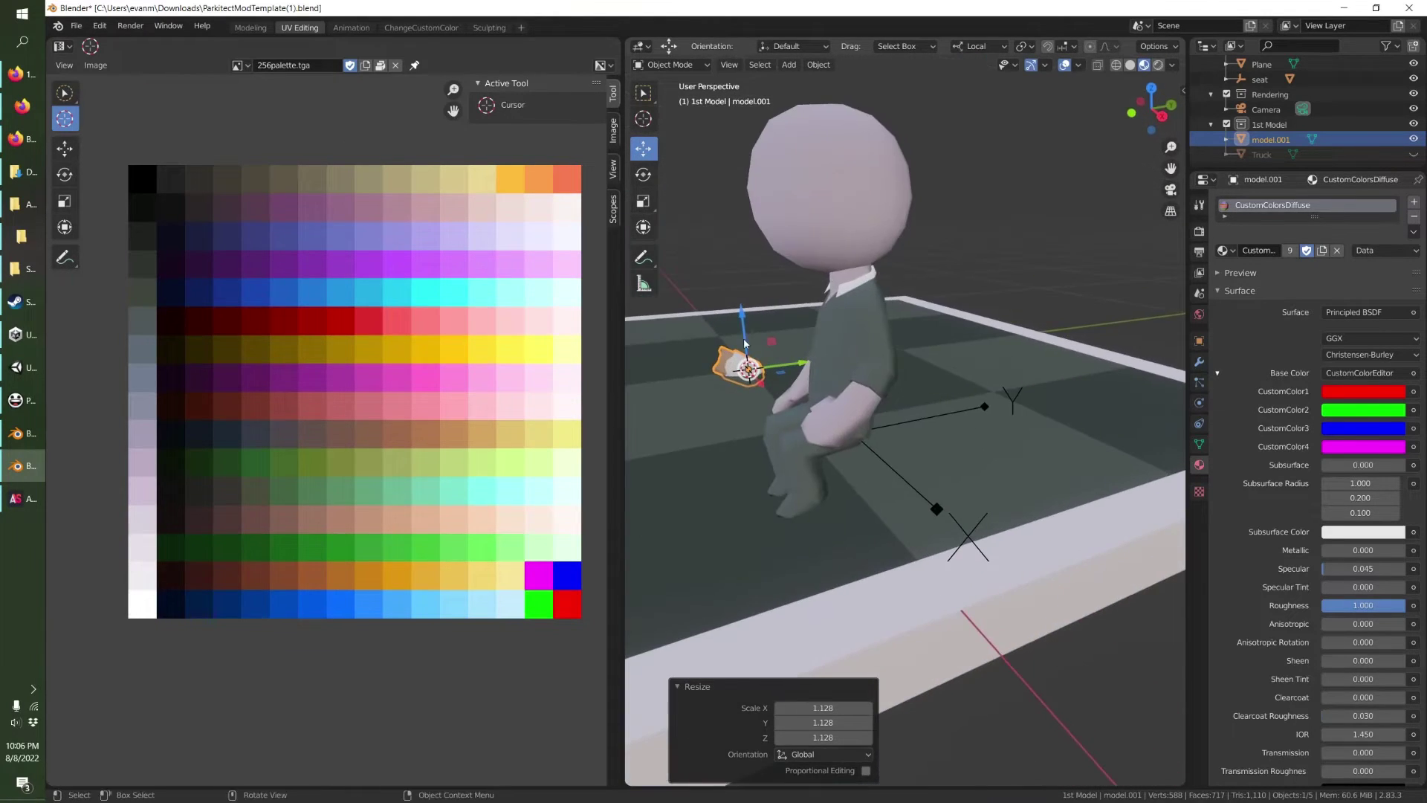
pyautogui.moveTo(744, 325); pyautogui.dragTo(743, 316)
pyautogui.press('Tab')
pyautogui.moveTo(786, 359); pyautogui.dragTo(922, 505, button='middle')
pyautogui.press('Tab')
pyautogui.hotkey('ctrl', 'a')
pyautogui.click(809, 369)
# Rename the burrito object burrito_peep and unhide the Truck.
pyautogui.scroll(-3, 880, 435)
pyautogui.doubleClick(1274, 139)
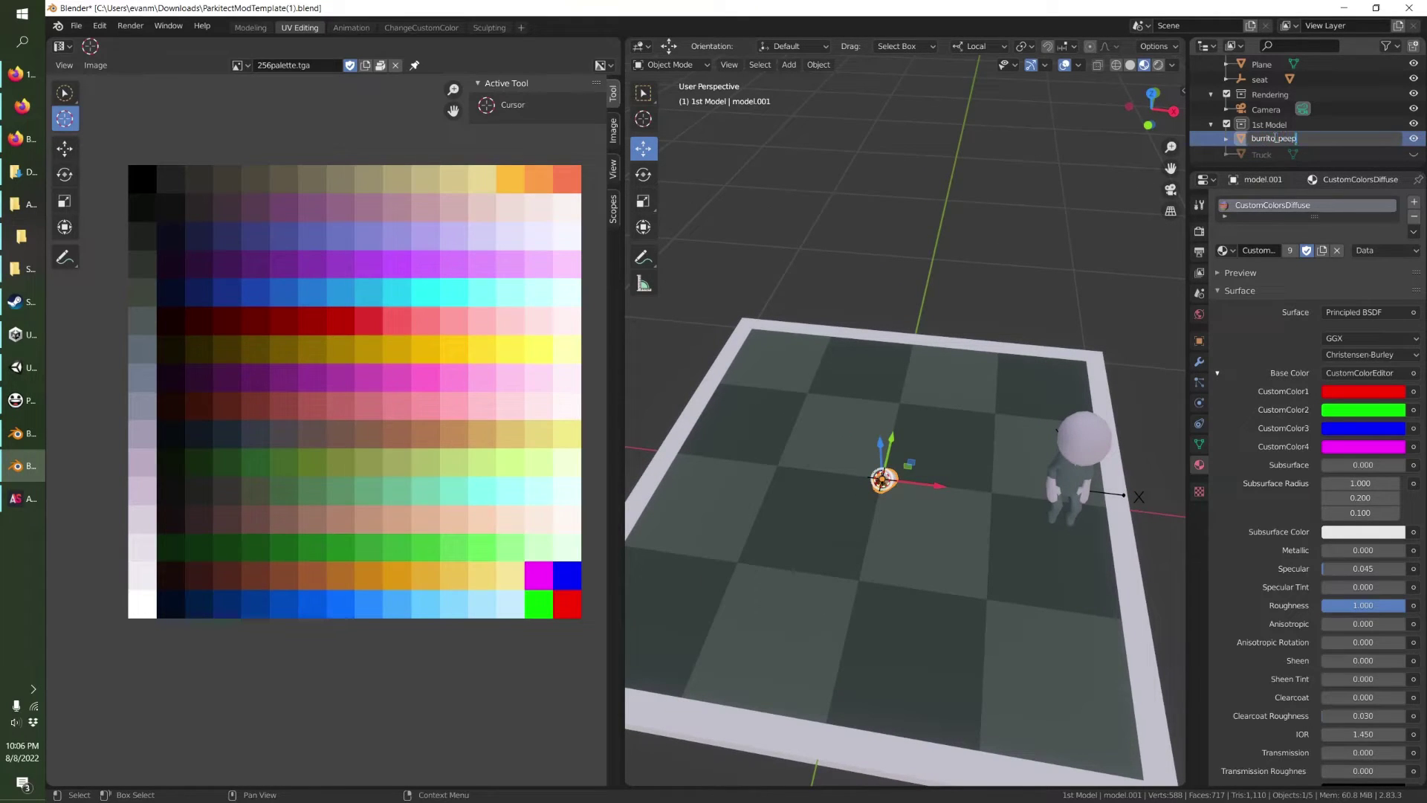
pyautogui.write('burrito_peep')
pyautogui.press('Return')
pyautogui.click(1413, 154)
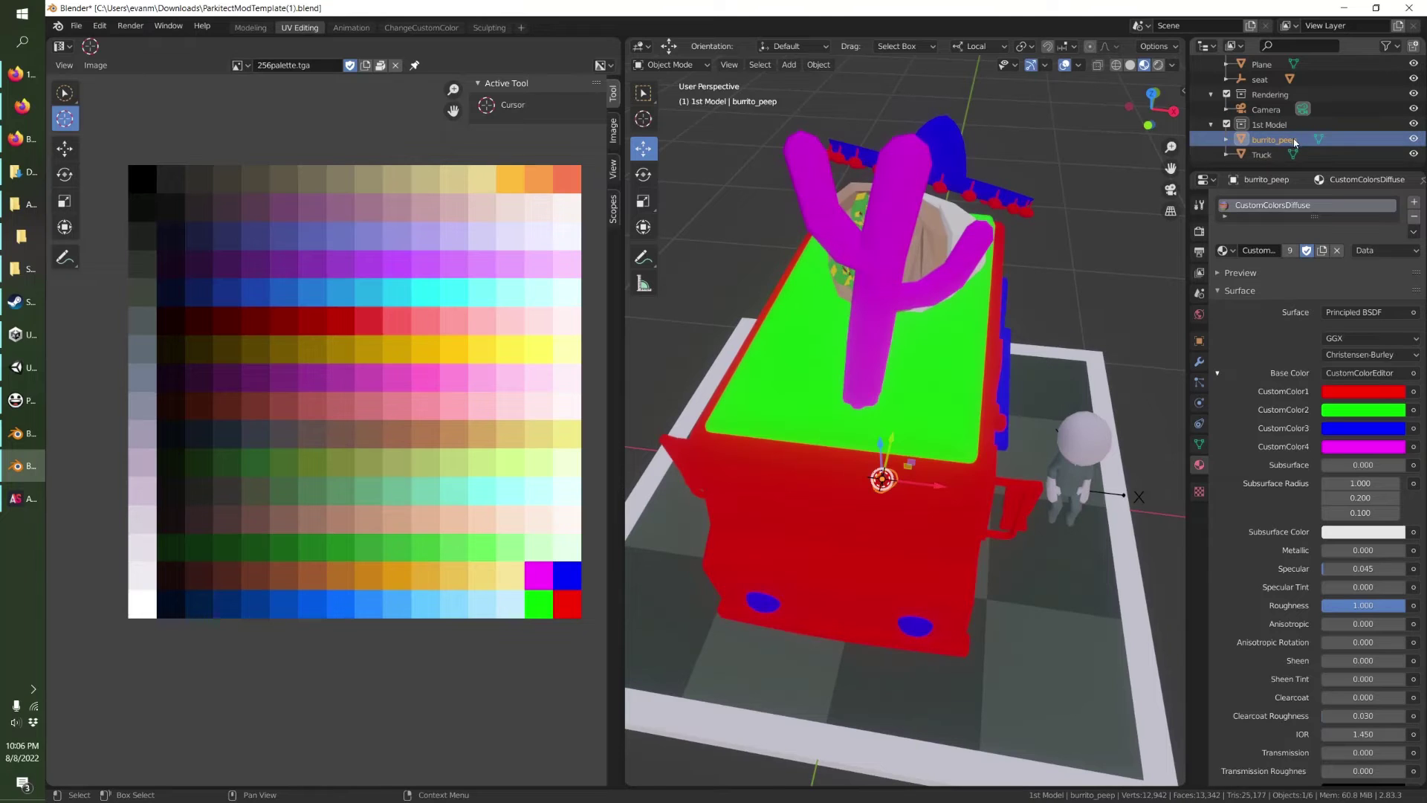
pyautogui.moveTo(910, 260); pyautogui.dragTo(733, 201, button='middle')
pyautogui.scroll(-3, 823, 295)
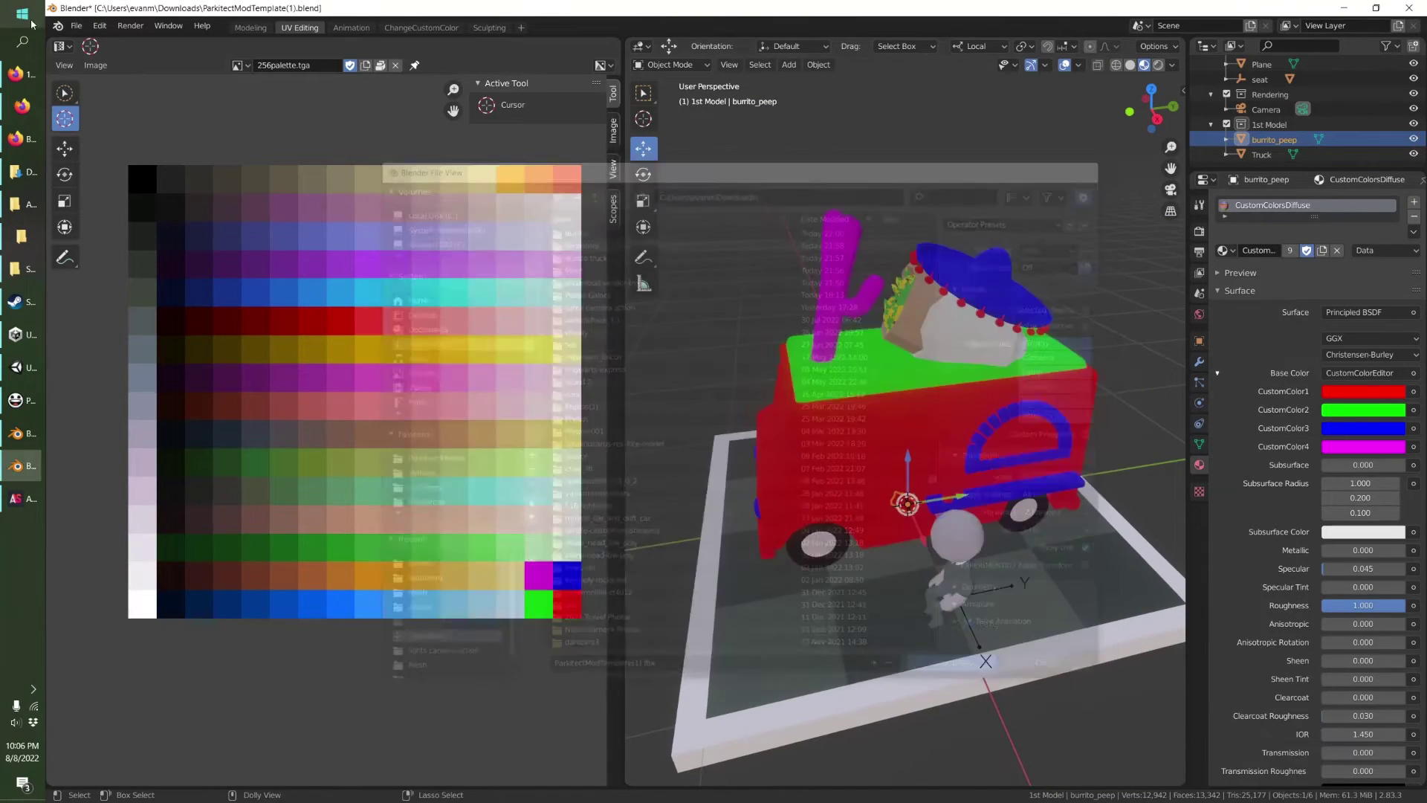
# Start an FBX export of the selected burrito using the Unity V2 operator preset.
pyautogui.click(76, 25)
pyautogui.moveTo(133, 244)
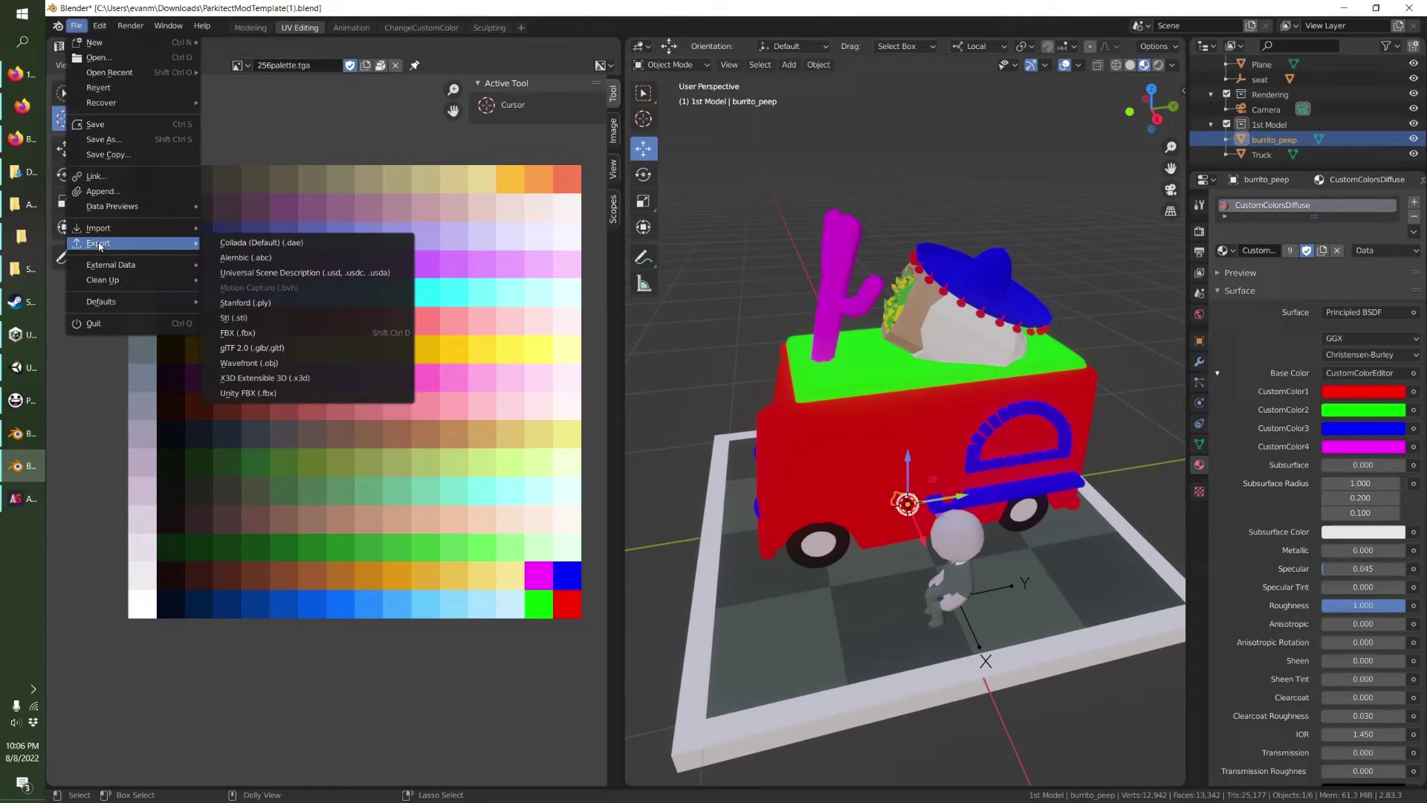
pyautogui.click(269, 333)
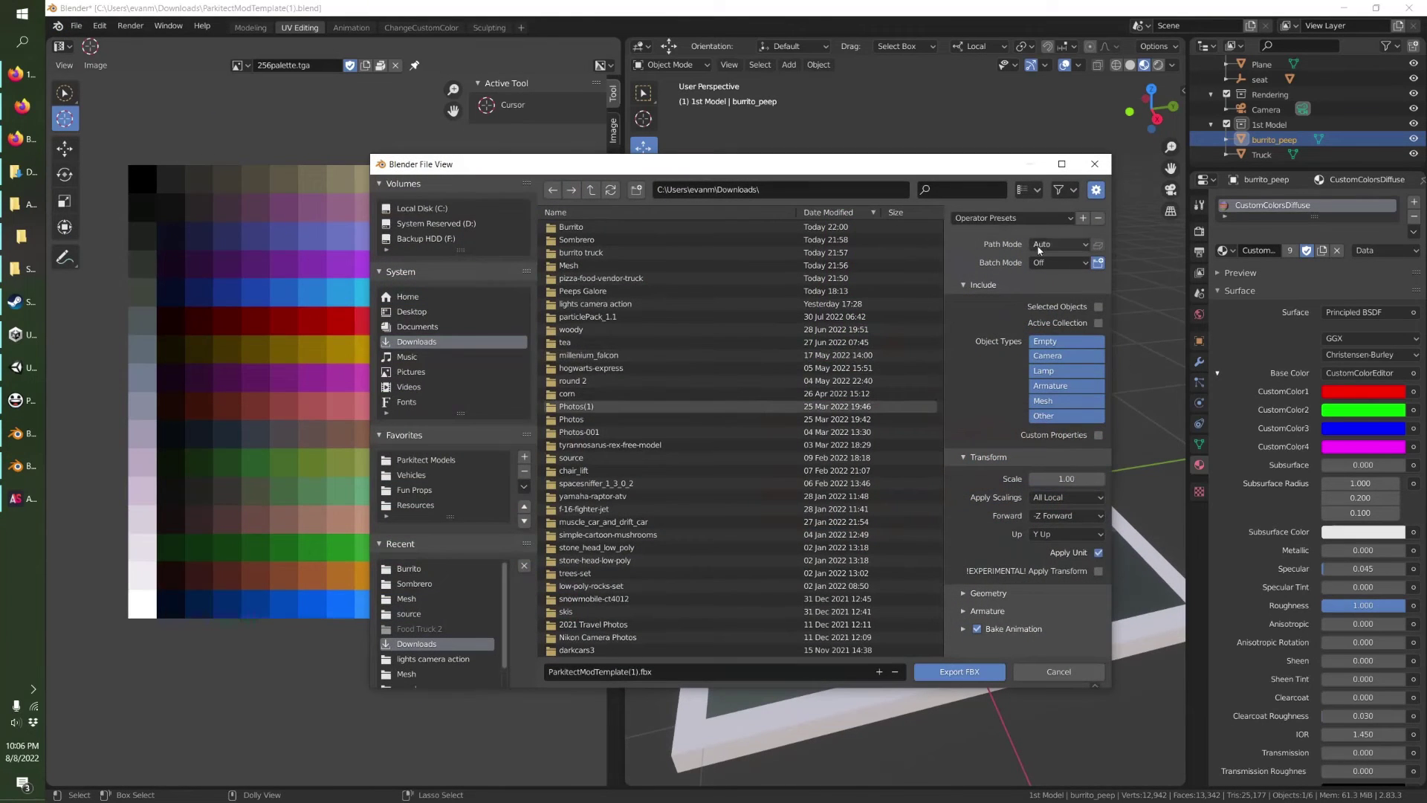
pyautogui.click(1039, 220)
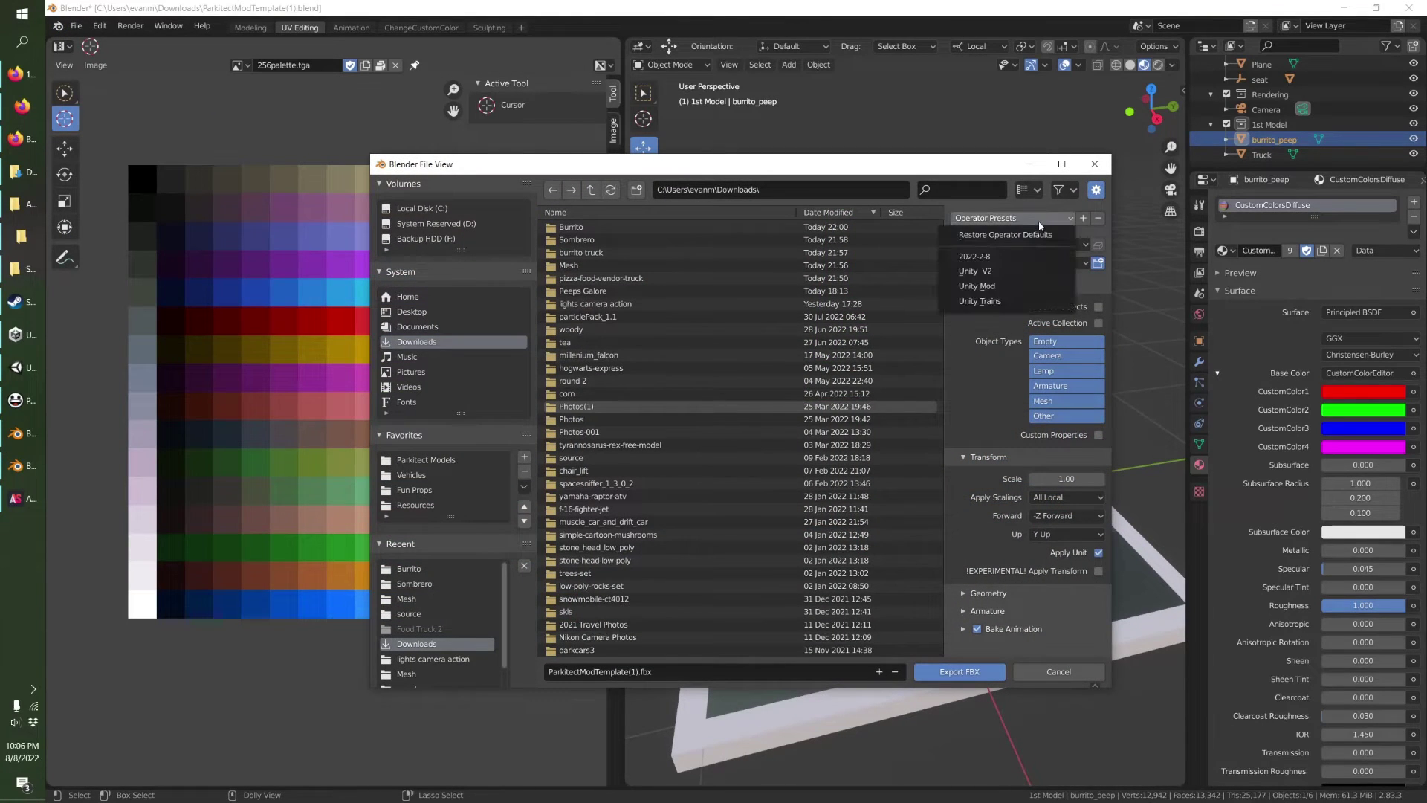
pyautogui.click(989, 274)
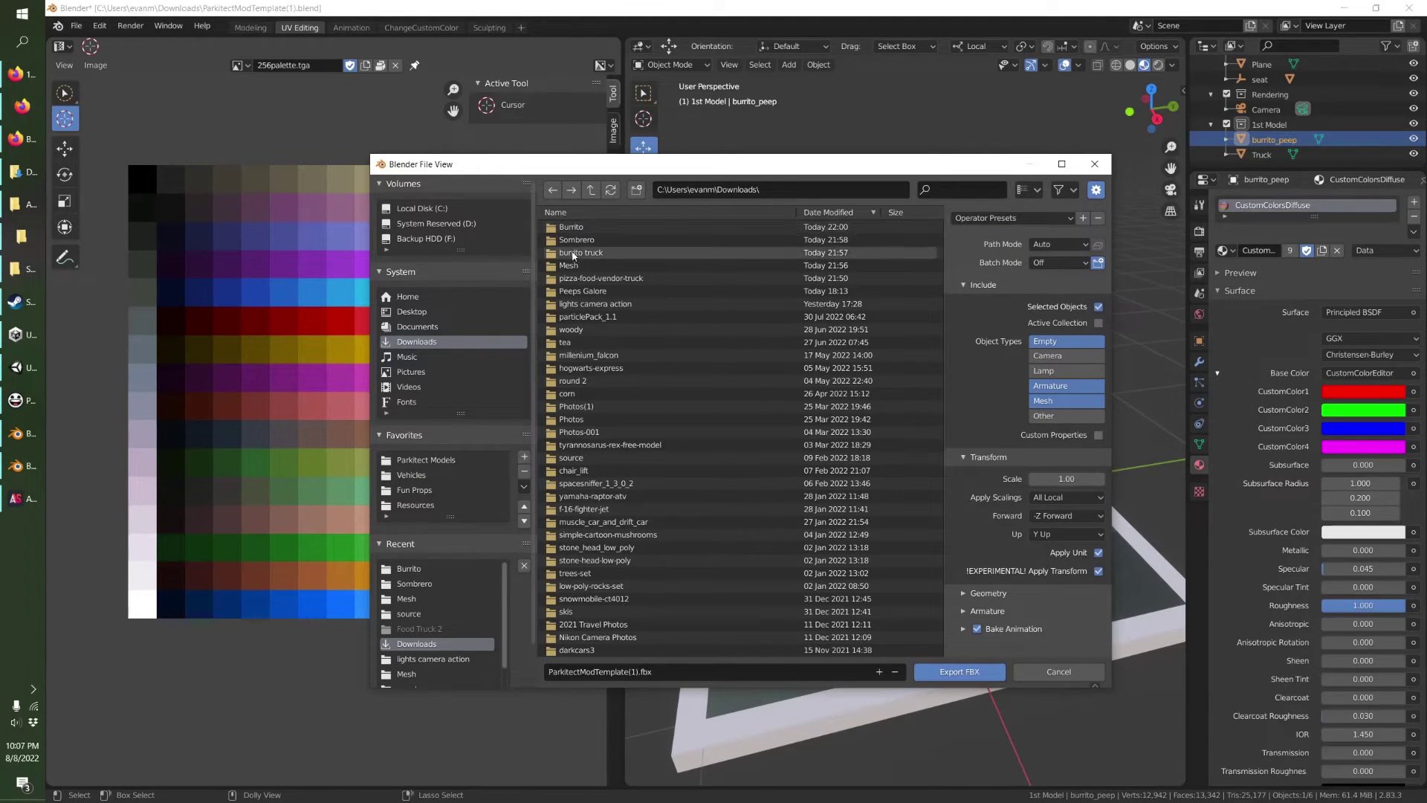
# Export the model into the Burrito folder in Downloads as burrito_peep.fbx.
pyautogui.doubleClick(573, 227)
pyautogui.click(804, 675)
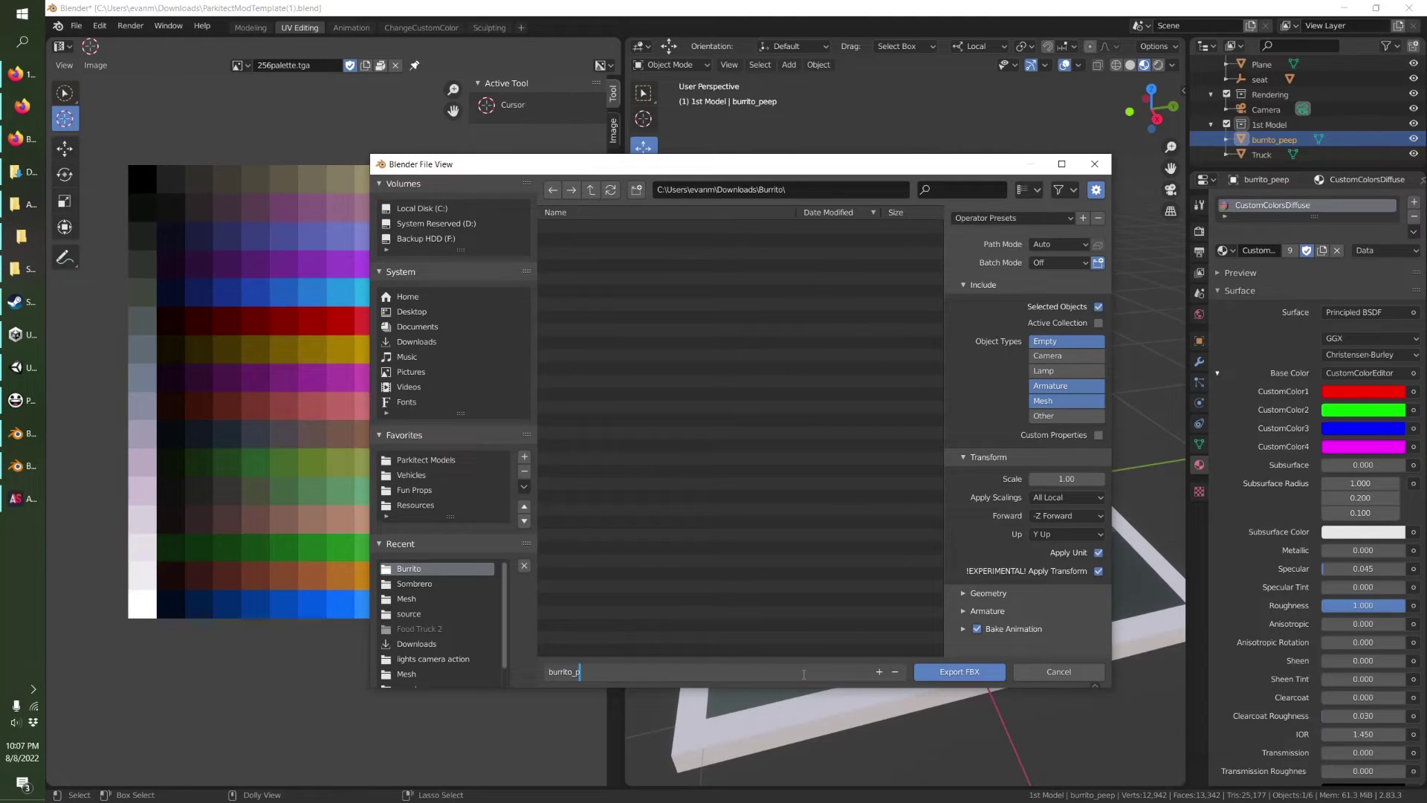
pyautogui.click(985, 668)
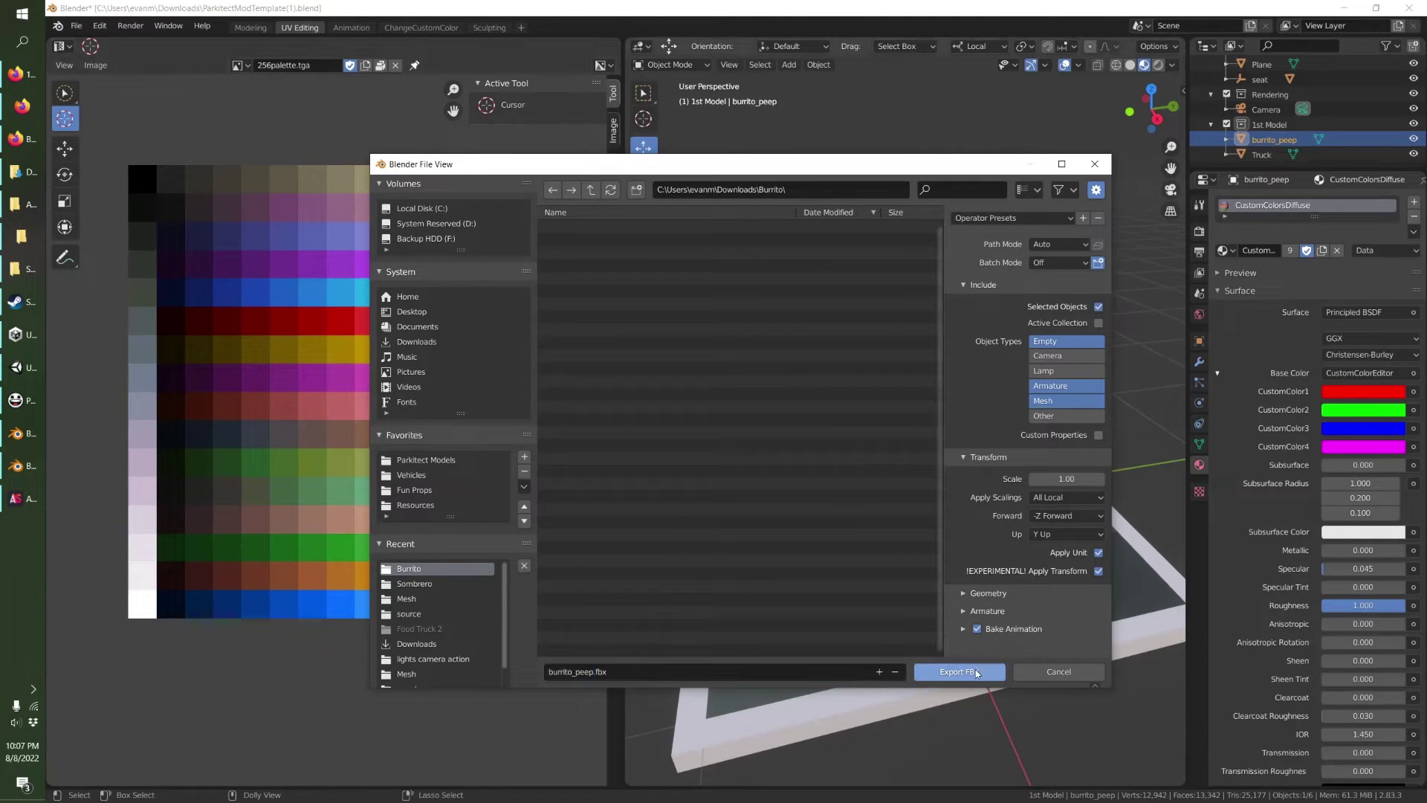
pyautogui.click(976, 670)
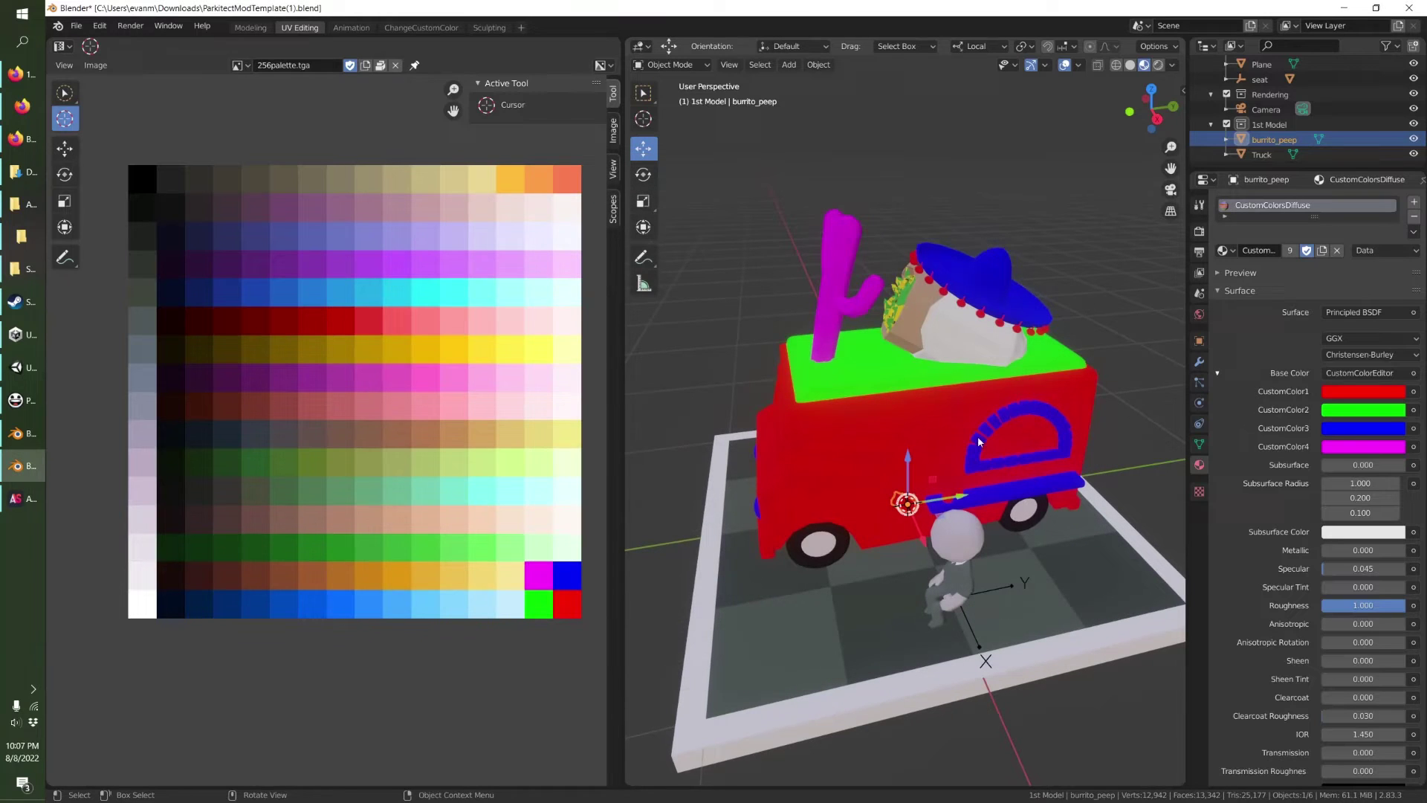
# Export the Truck object into the Burrito folder as truck.fbx.
pyautogui.click(1265, 155)
pyautogui.hotkey('ctrl', 'e')
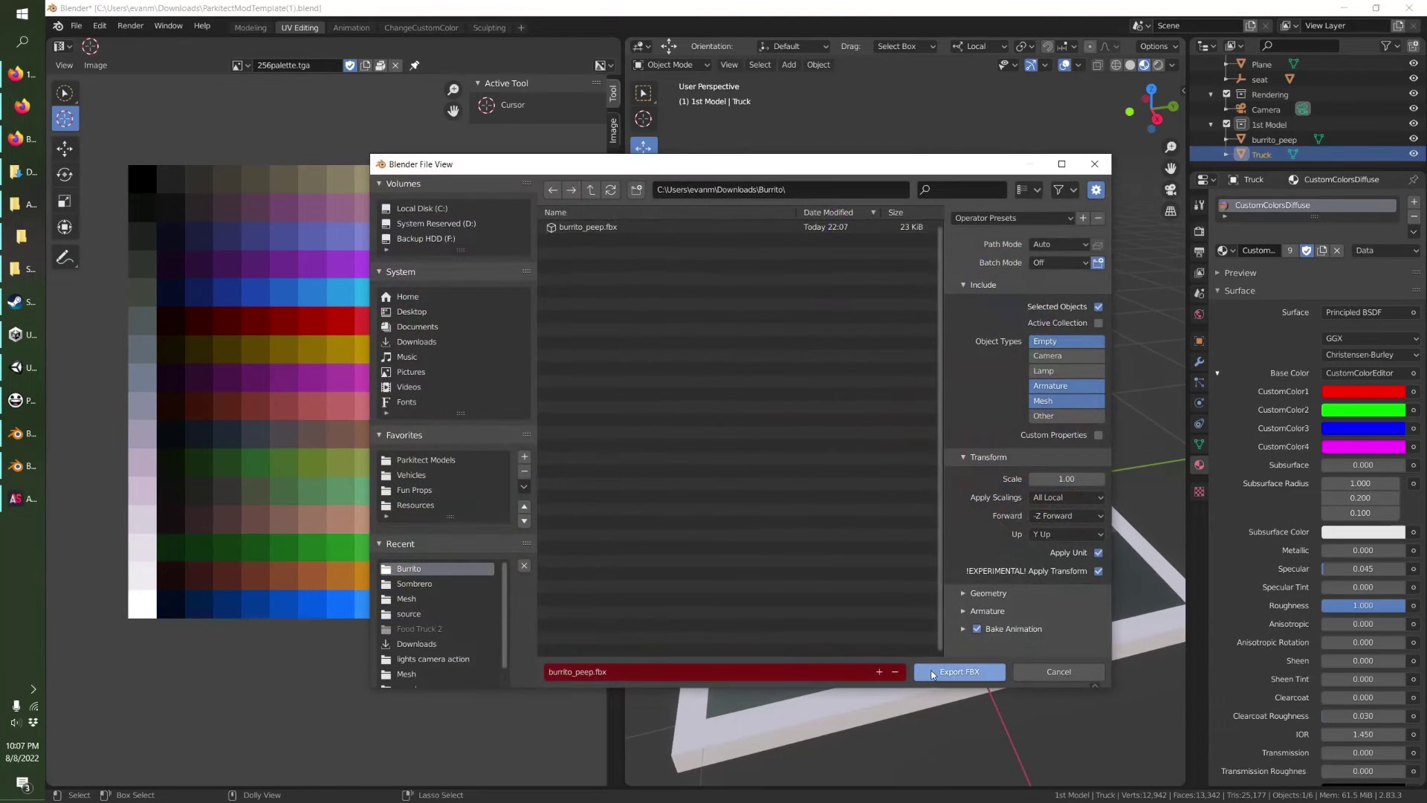
pyautogui.click(707, 671)
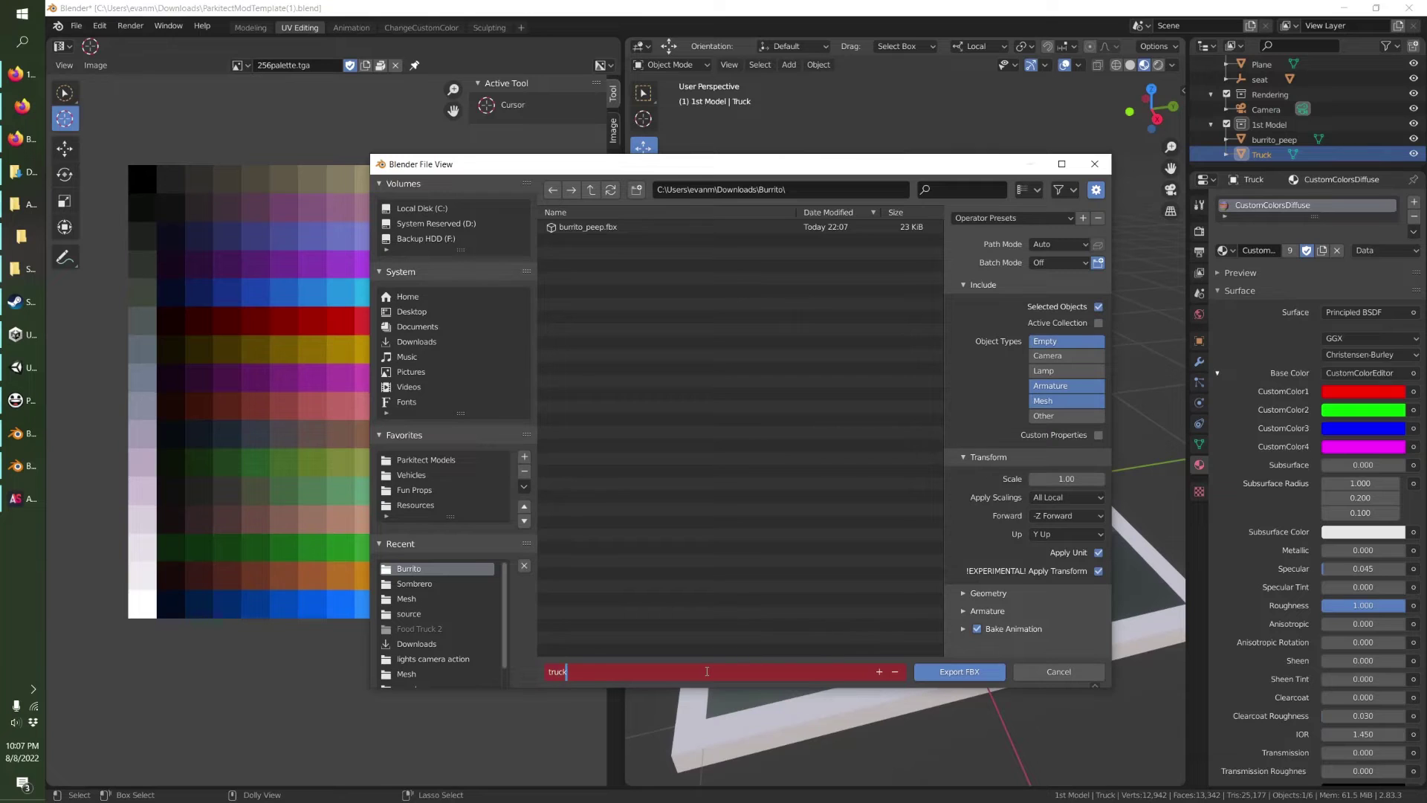
pyautogui.press('Return')
pyautogui.click(958, 672)
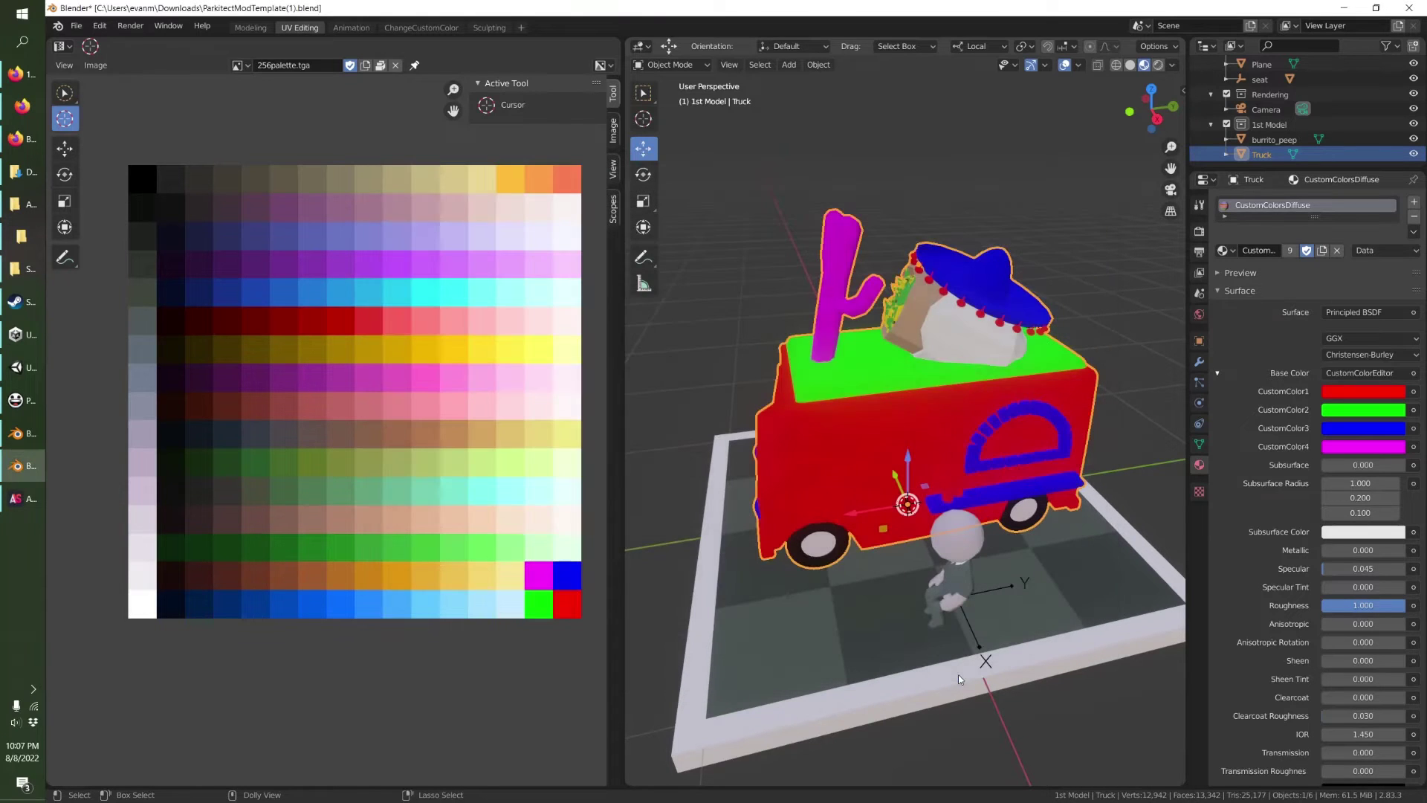
# Switch to Unity, open the Downloads Burrito folder in File Explorer, and select burrito_peep.fbx and truck.fbx.
pyautogui.click(22, 368)
pyautogui.click(22, 171)
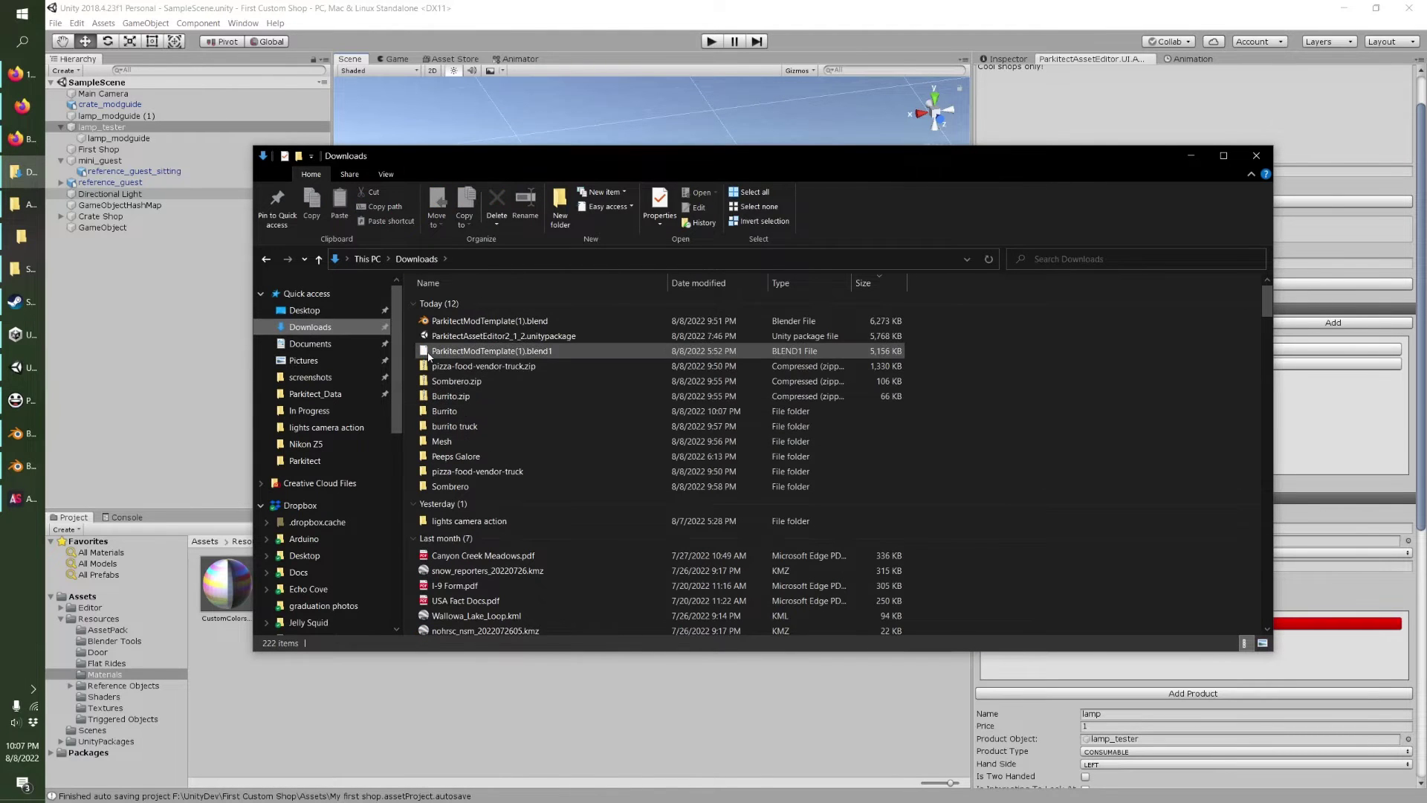
pyautogui.doubleClick(456, 399)
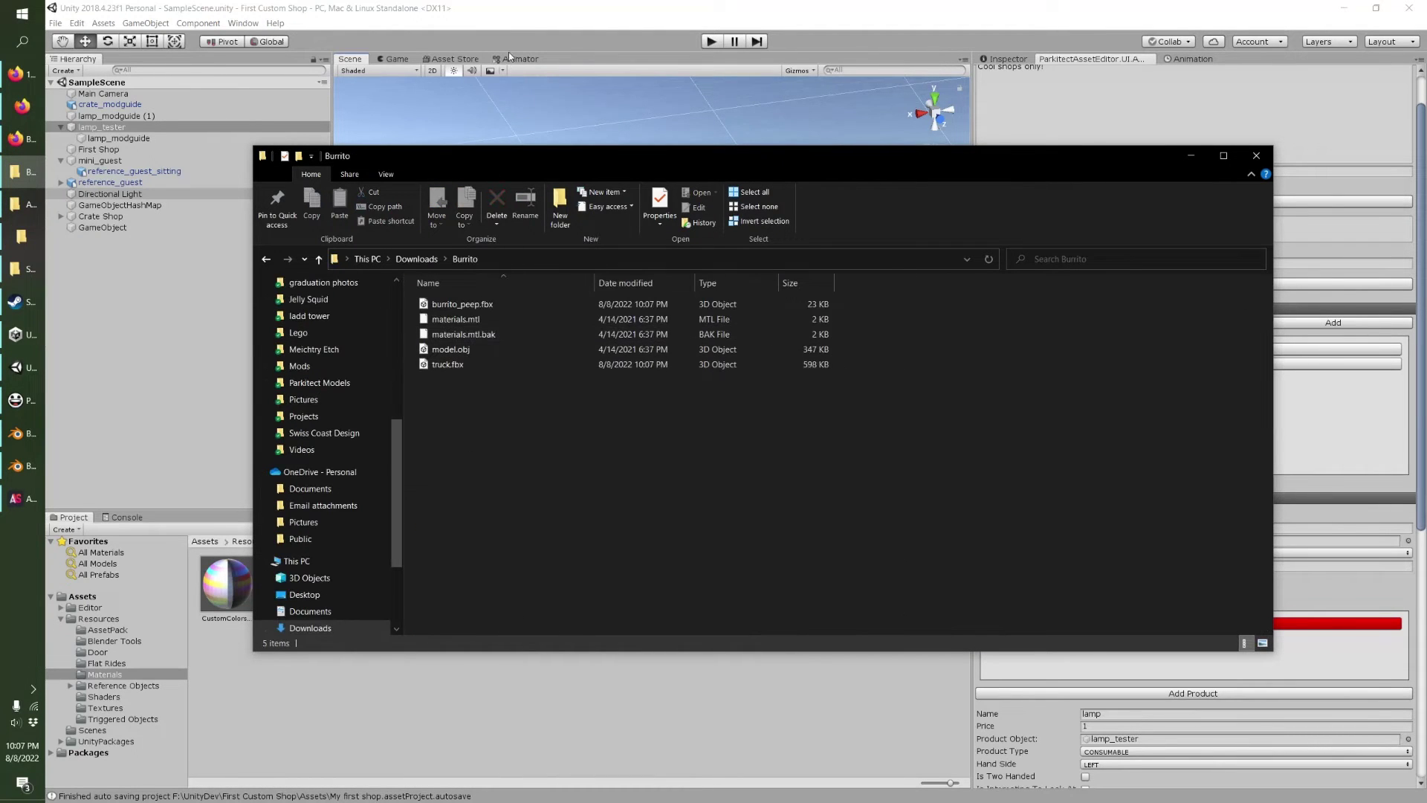
pyautogui.click(449, 364)
pyautogui.click(460, 304)
pyautogui.keyDown('ctrl'); pyautogui.click(449, 366); pyautogui.keyUp('ctrl')
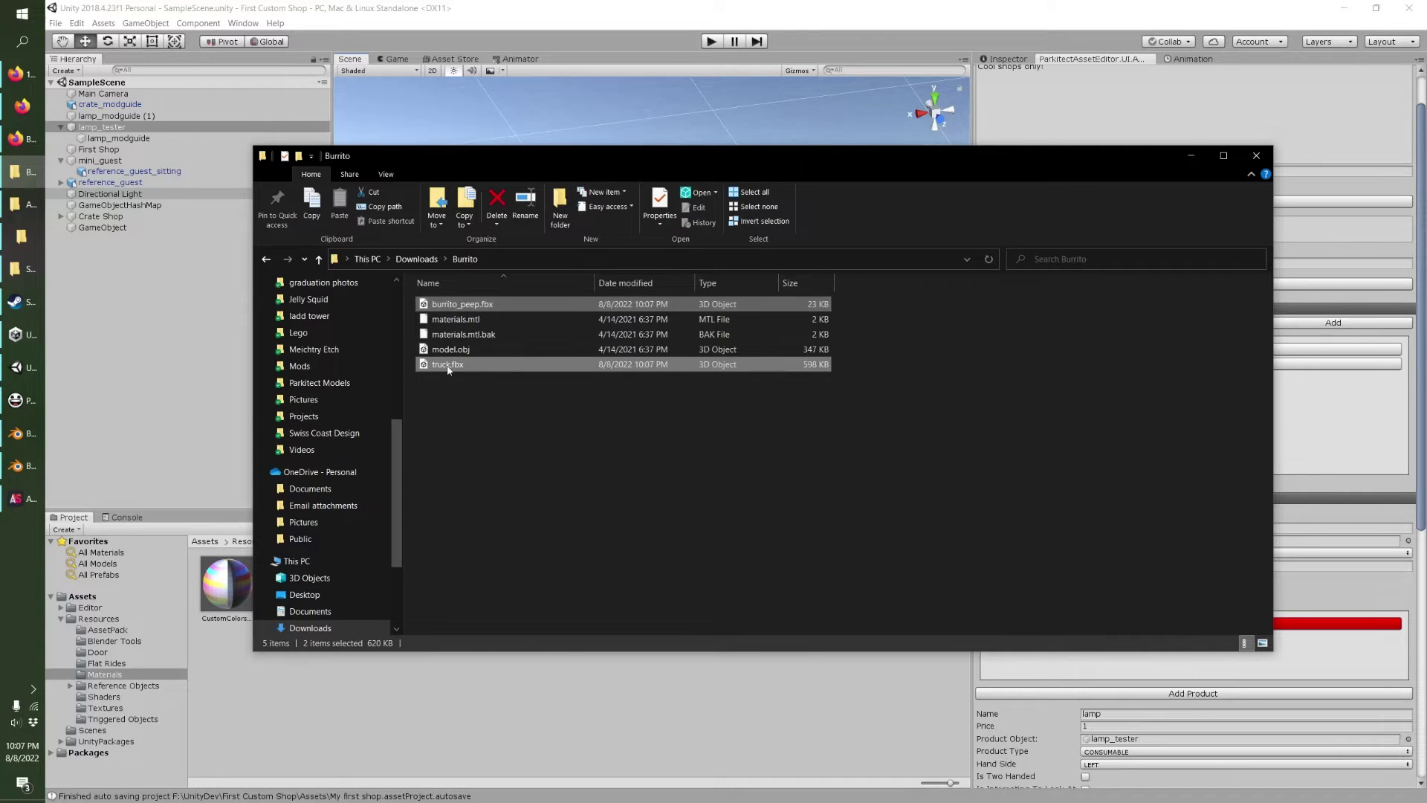
# Import the two selected FBX files into the Unity project's Assets/Resources folder.
pyautogui.moveTo(306, 738); pyautogui.dragTo(471, 478)
pyautogui.click(86, 631)
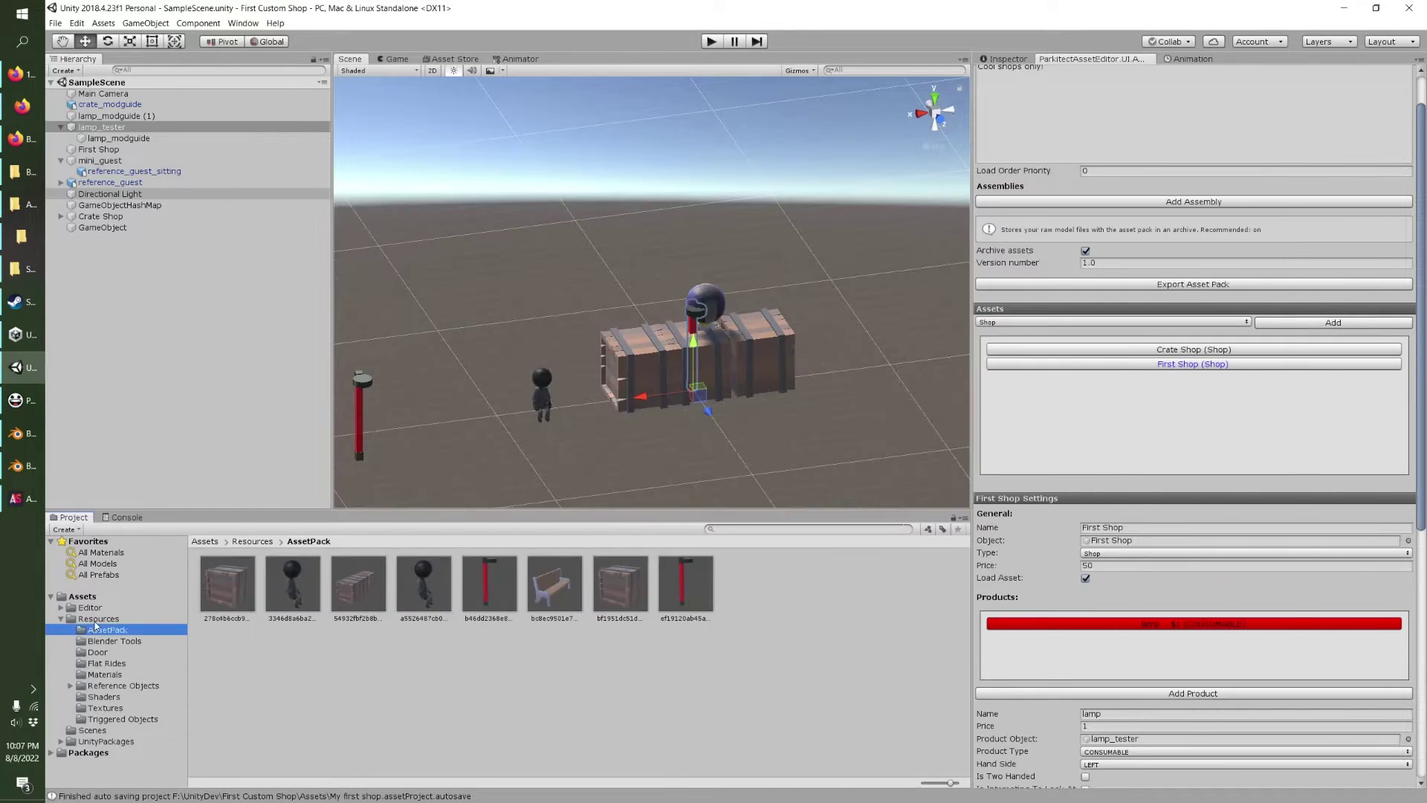
pyautogui.click(93, 618)
pyautogui.click(21, 171)
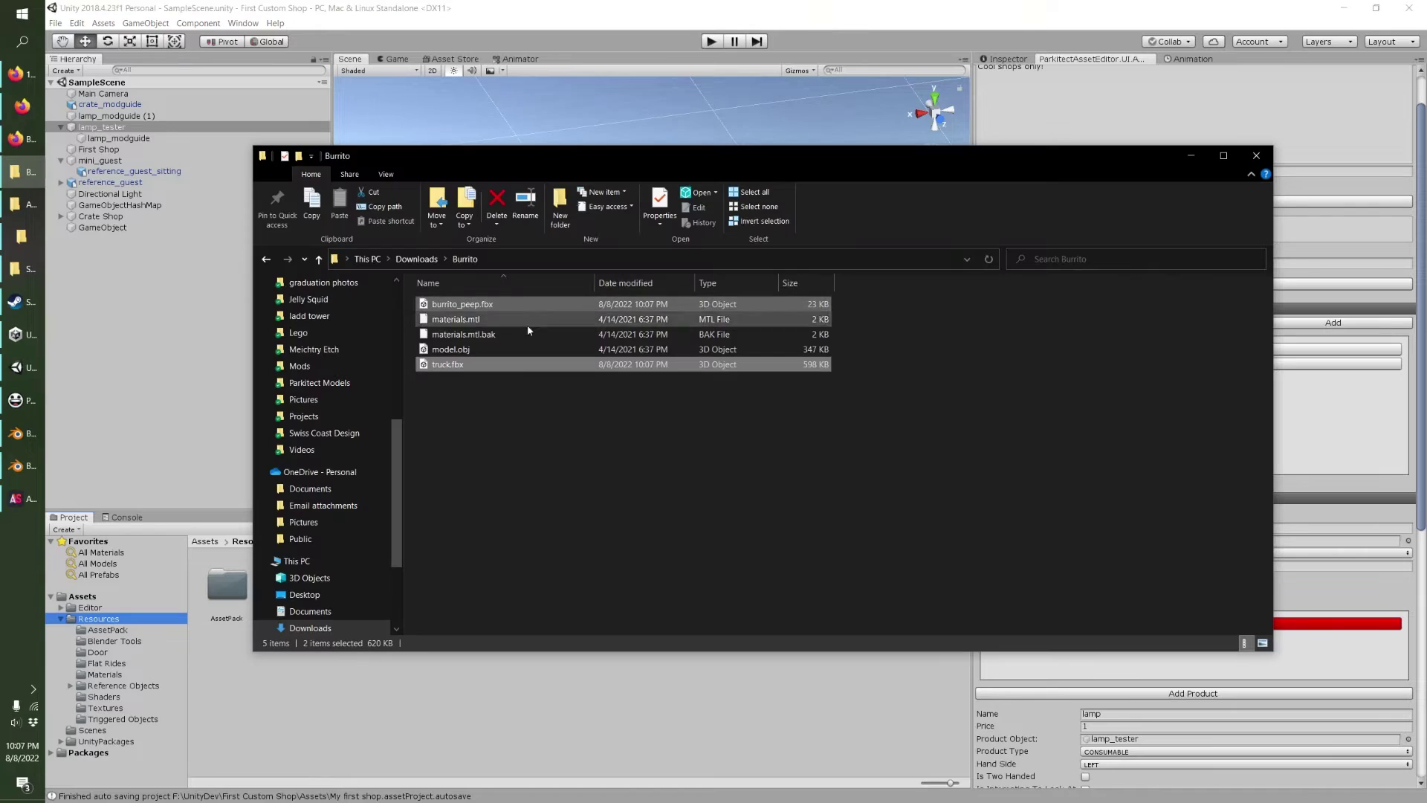
pyautogui.moveTo(449, 364); pyautogui.dragTo(361, 726)
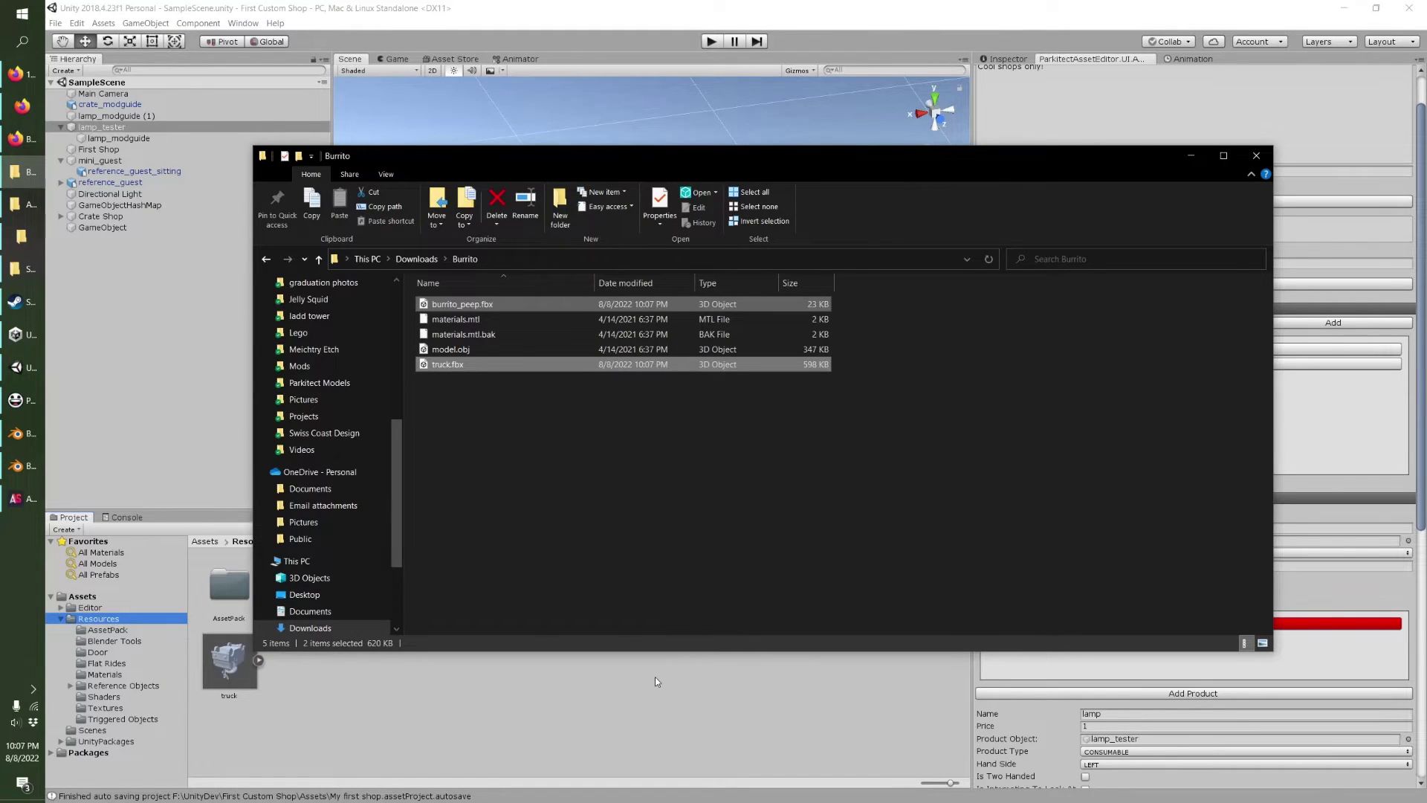
pyautogui.click(655, 681)
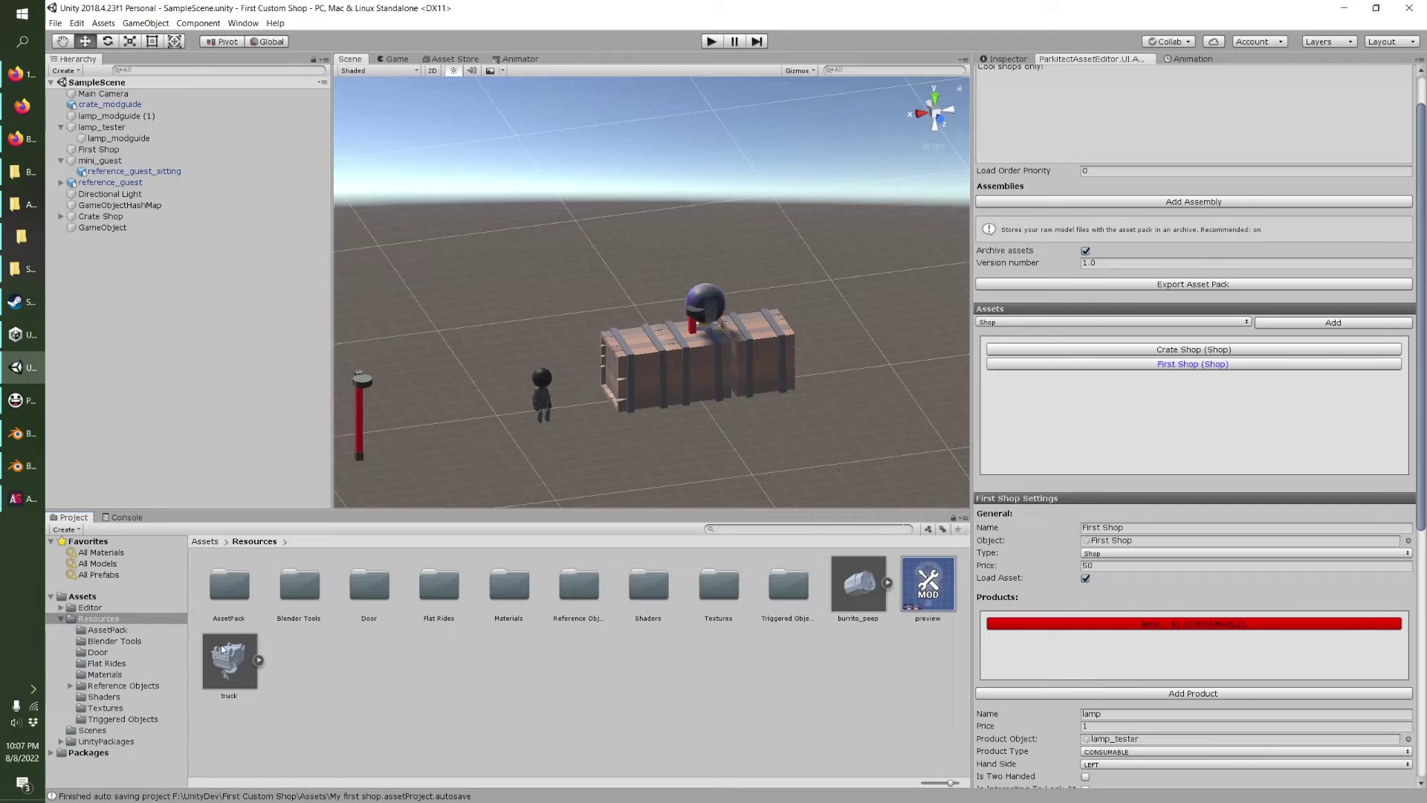
# Place the truck and burrito_peep models in the scene, away from the crates.
pyautogui.moveTo(221, 649); pyautogui.dragTo(608, 301)
pyautogui.moveTo(568, 328); pyautogui.dragTo(789, 223, button='middle')
pyautogui.moveTo(618, 380); pyautogui.dragTo(719, 316, button='right')
pyautogui.scroll(-10, 581, 338)
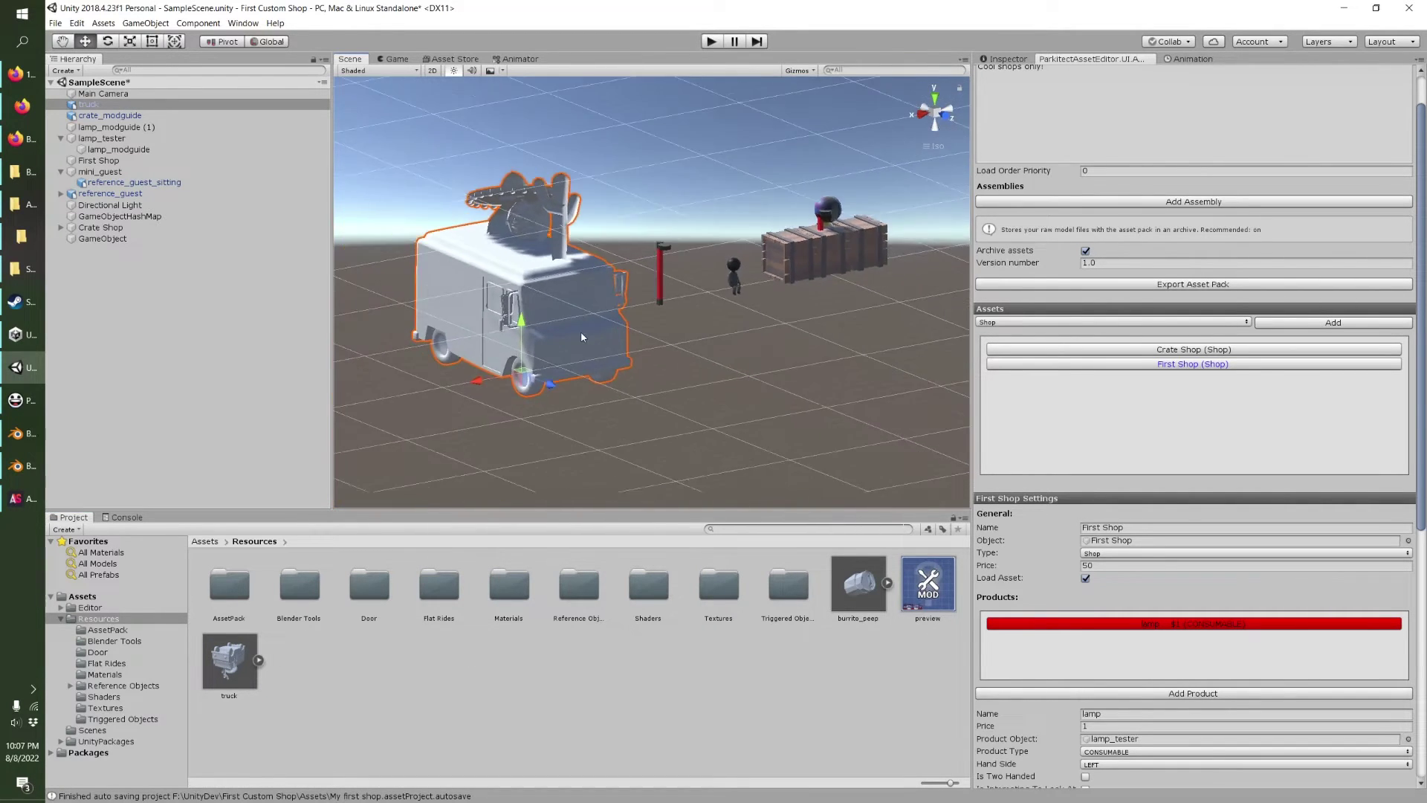
pyautogui.scroll(-2, 582, 332)
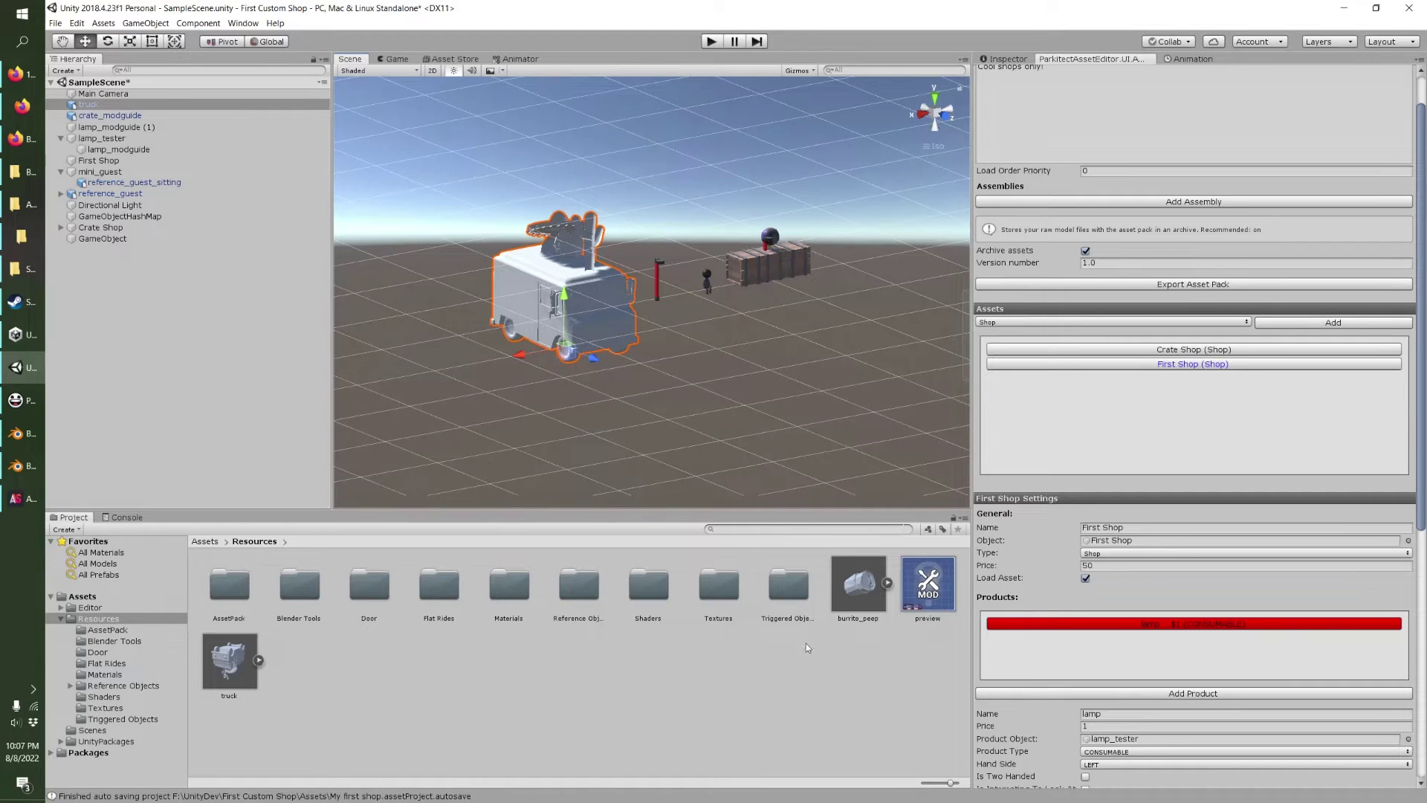
pyautogui.moveTo(790, 480); pyautogui.dragTo(733, 410)
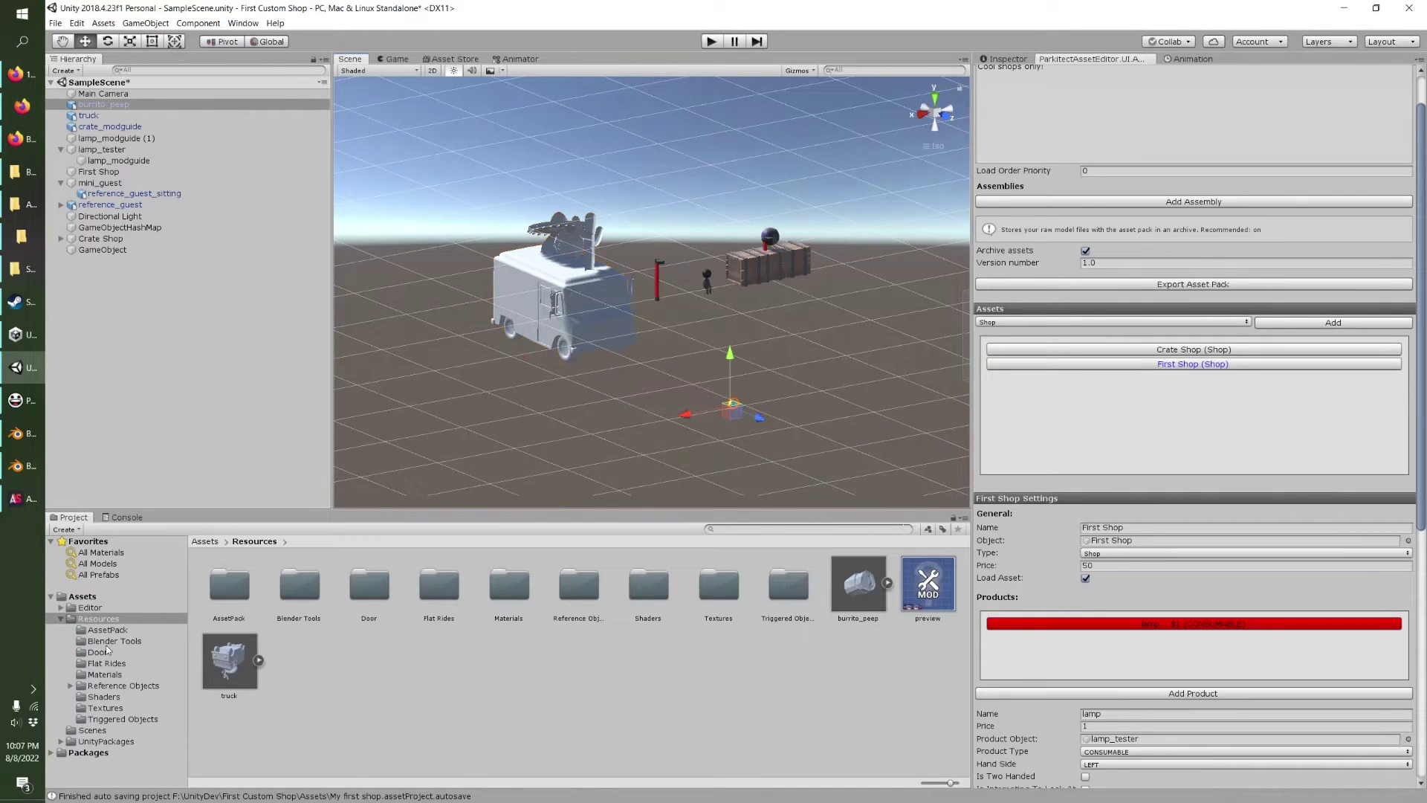
# Apply the CustomColorsDiffuse material from the Materials folder to the truck in the scene.
pyautogui.click(103, 674)
pyautogui.moveTo(246, 585); pyautogui.dragTo(575, 252)
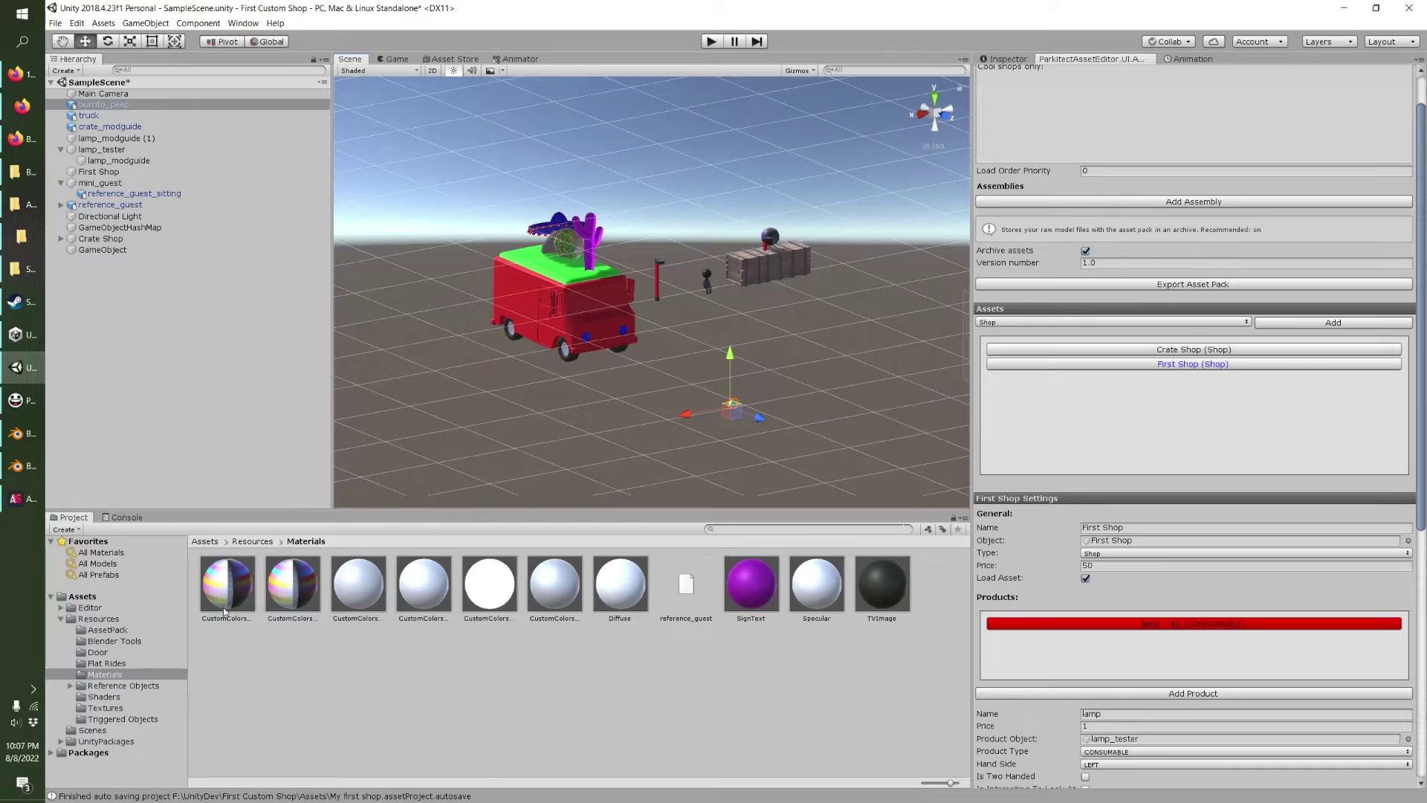
pyautogui.keyDown('alt'); pyautogui.moveTo(704, 412); pyautogui.dragTo(639, 379); pyautogui.keyUp('alt')
# Add a Shop asset to the asset pack, name it Burrito Truck, and assign the truck model as its object.
pyautogui.click(161, 115)
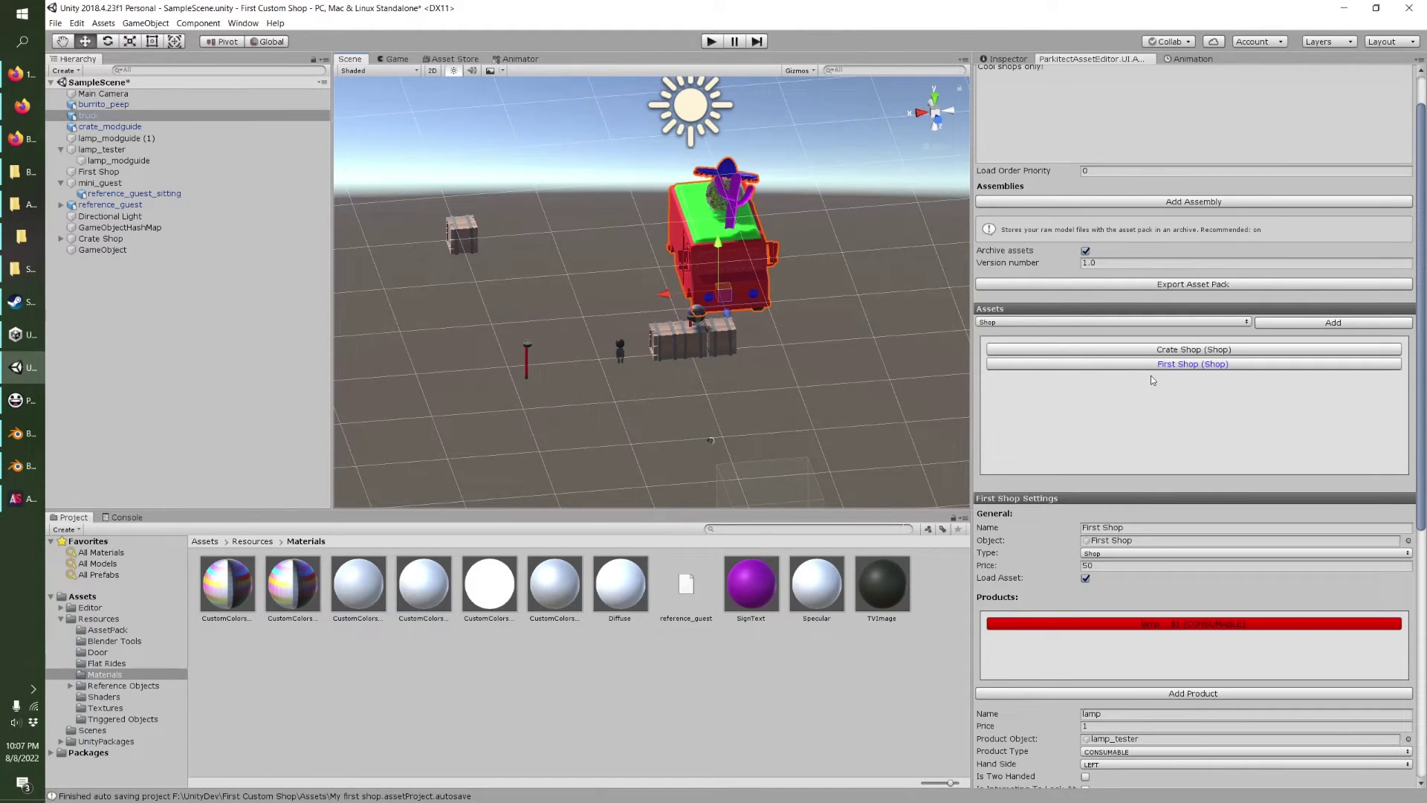
pyautogui.click(1299, 324)
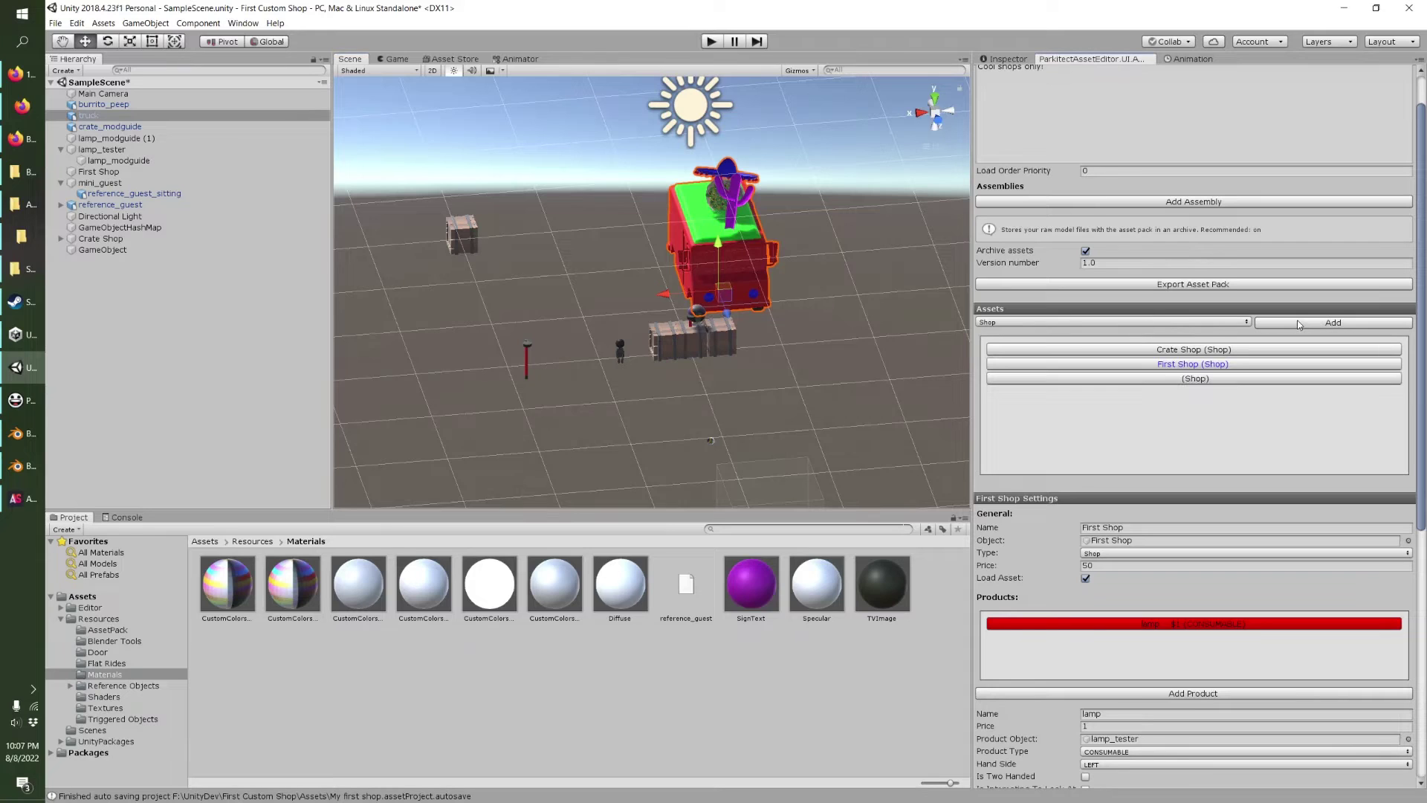
pyautogui.click(1187, 379)
pyautogui.click(1111, 528)
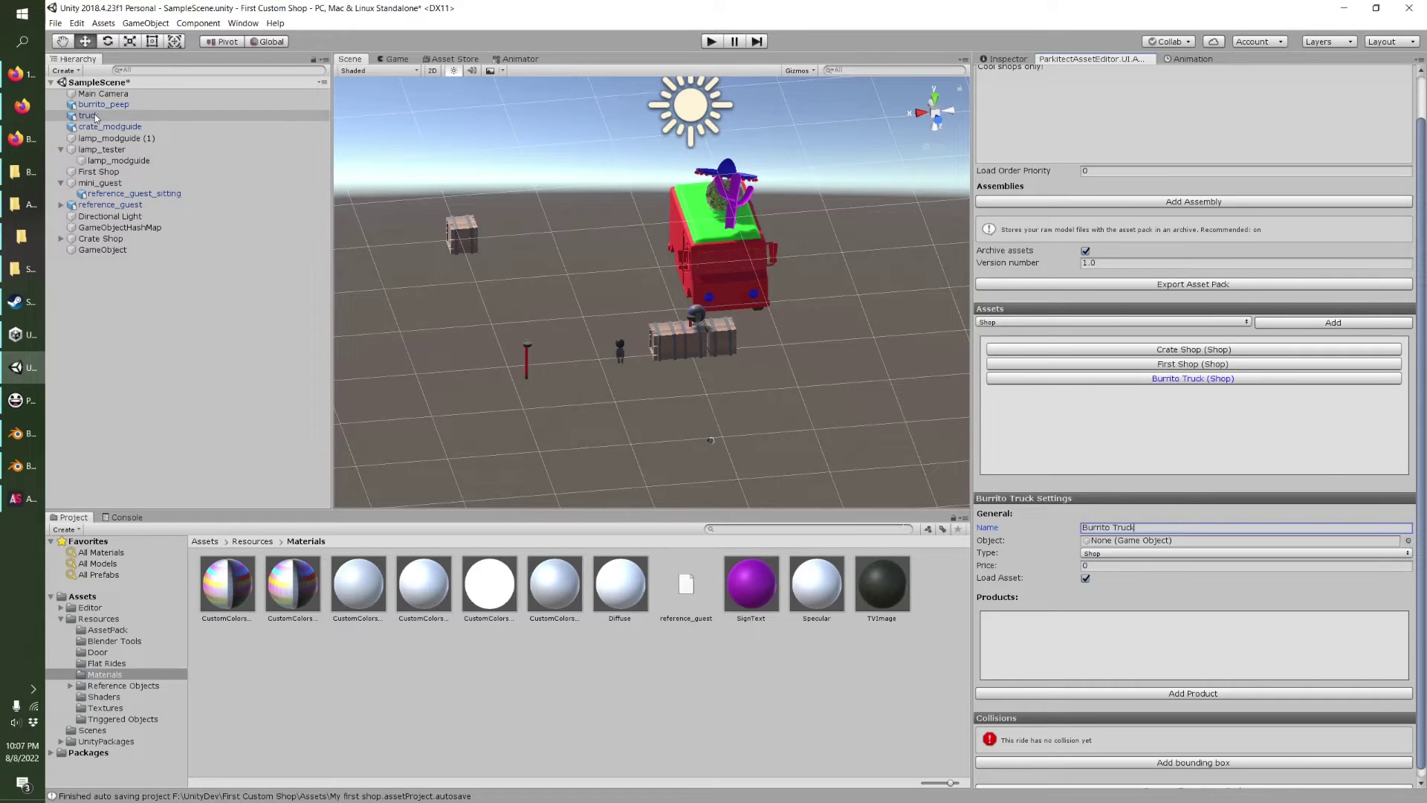
pyautogui.moveTo(89, 116); pyautogui.dragTo(1101, 543)
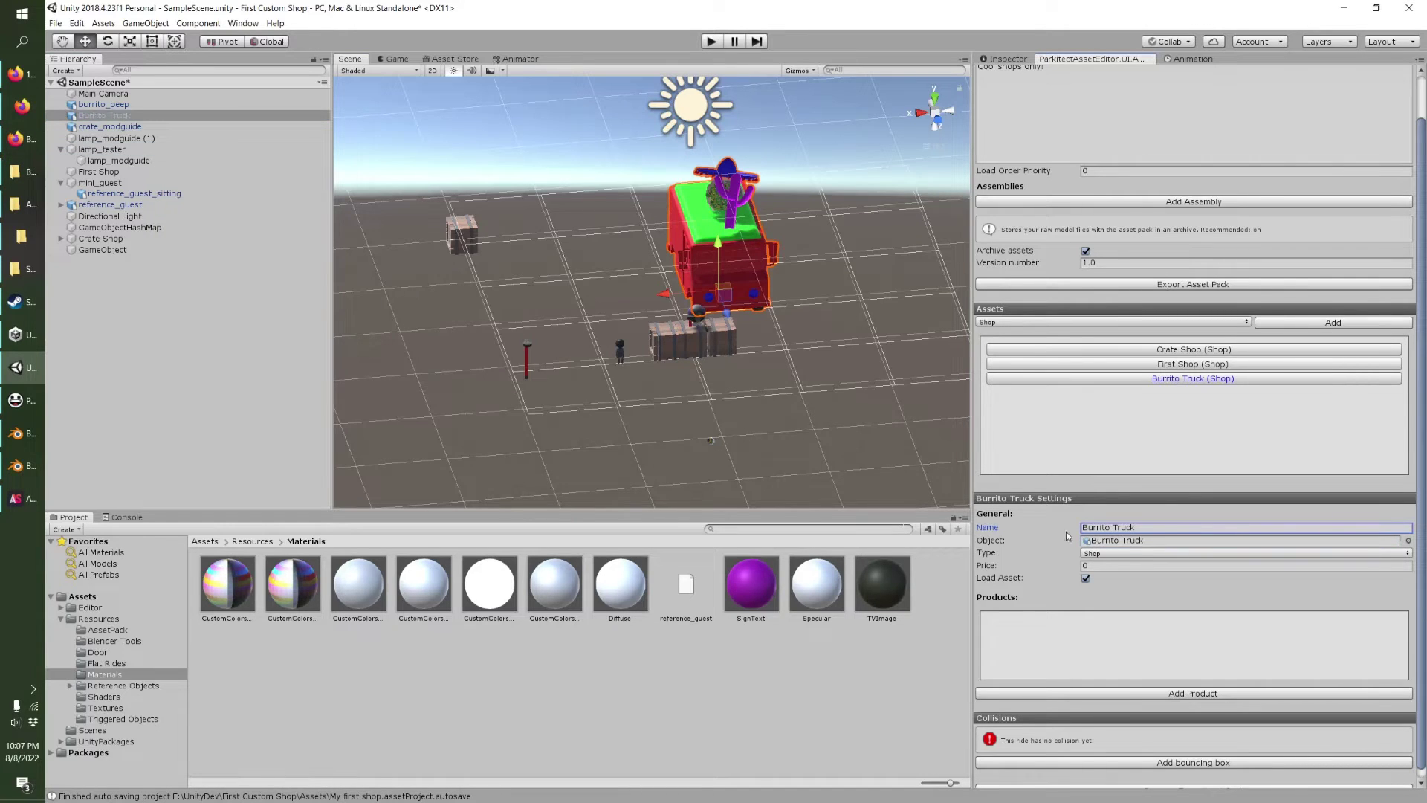
# Set the Burrito Truck's position to X 5, Y 0, Z 0.
pyautogui.click(927, 147)
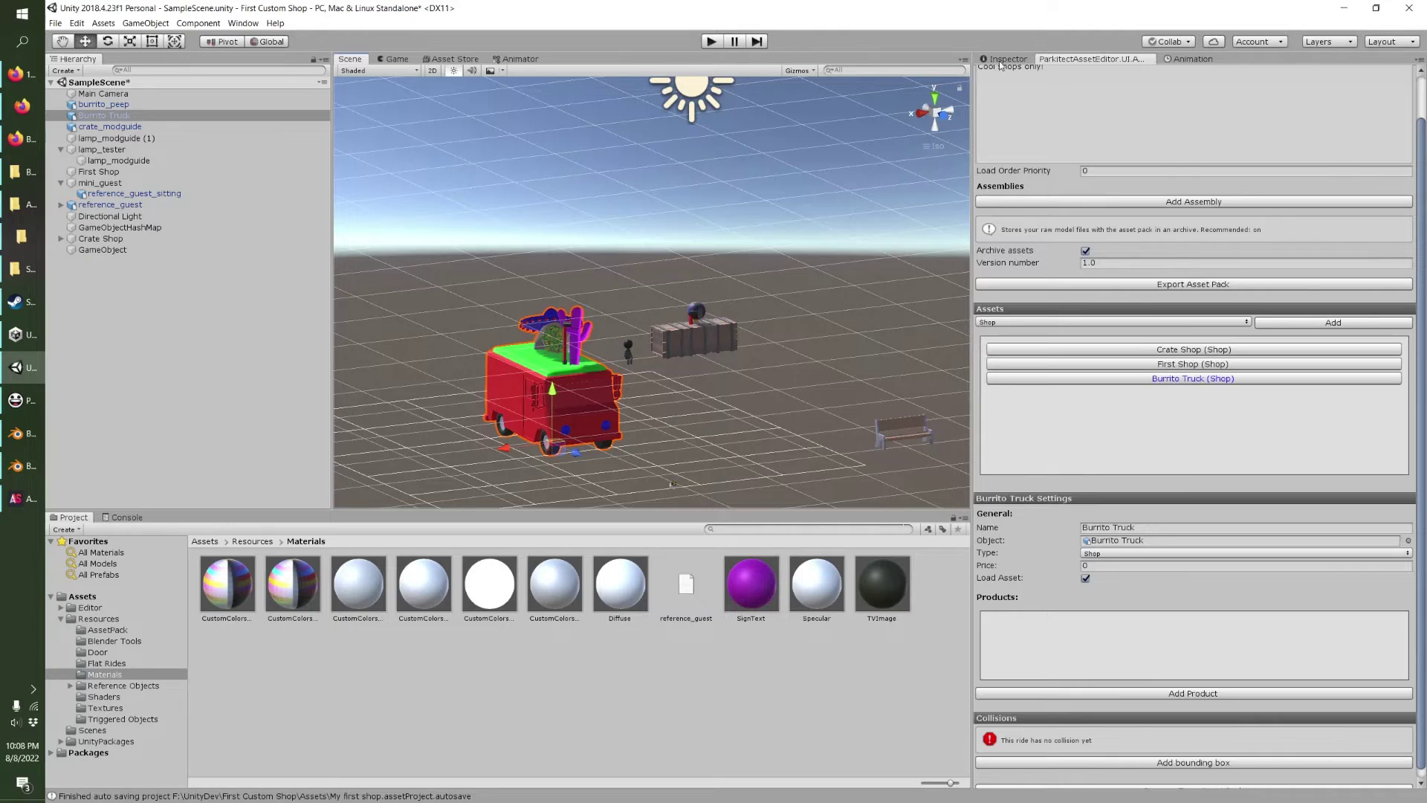
pyautogui.click(1000, 61)
pyautogui.click(1234, 128)
pyautogui.write('0')
pyautogui.press('Tab')
pyautogui.write('0')
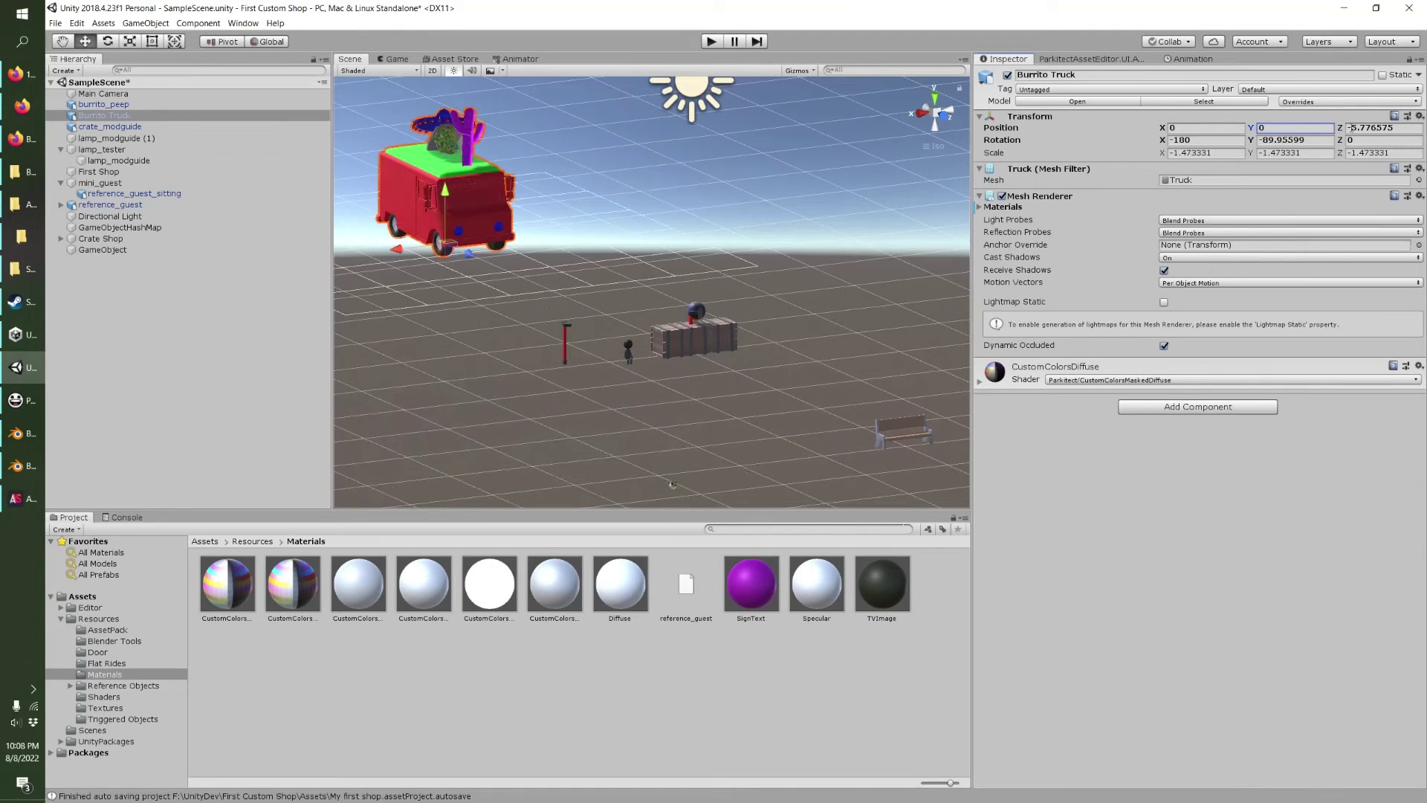
pyautogui.write('0')
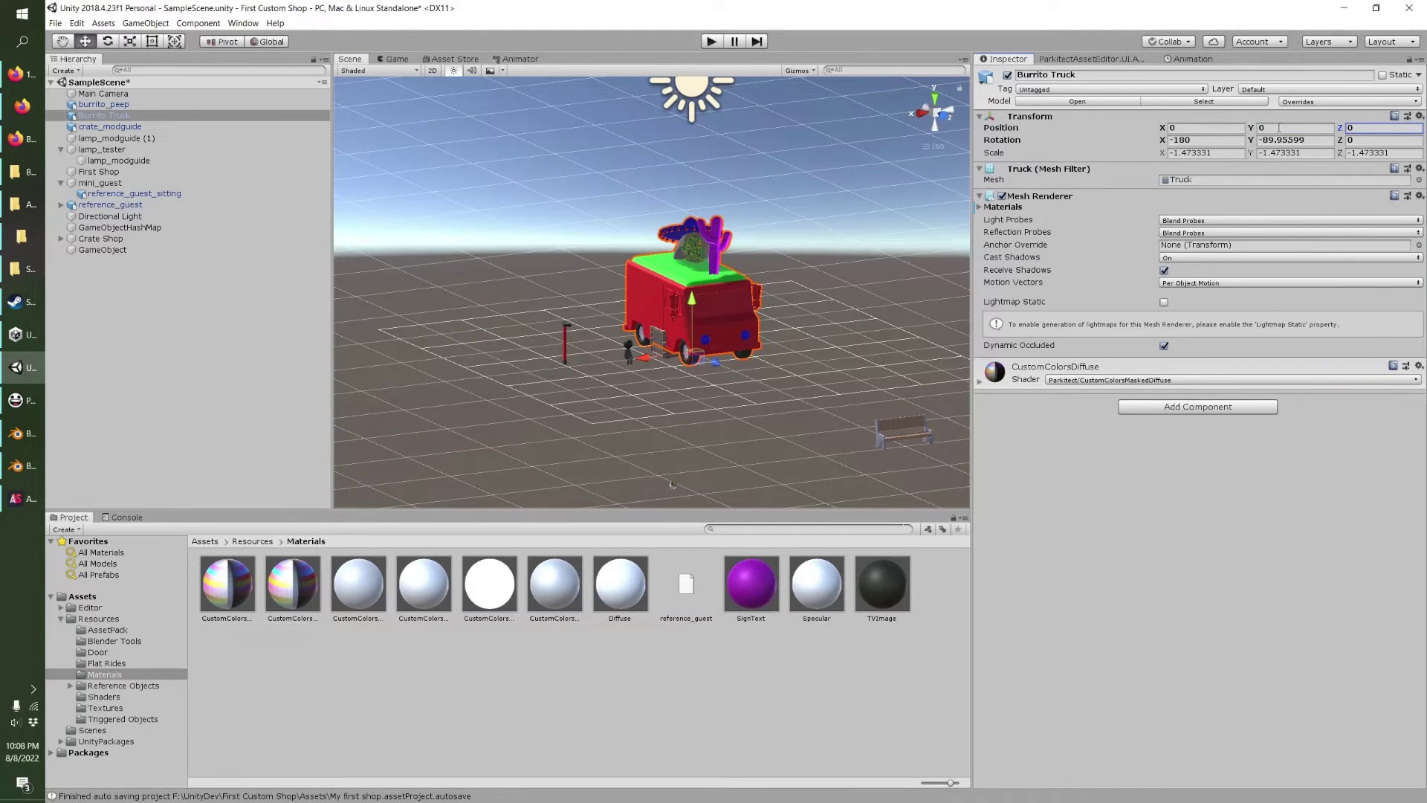
pyautogui.write('5')
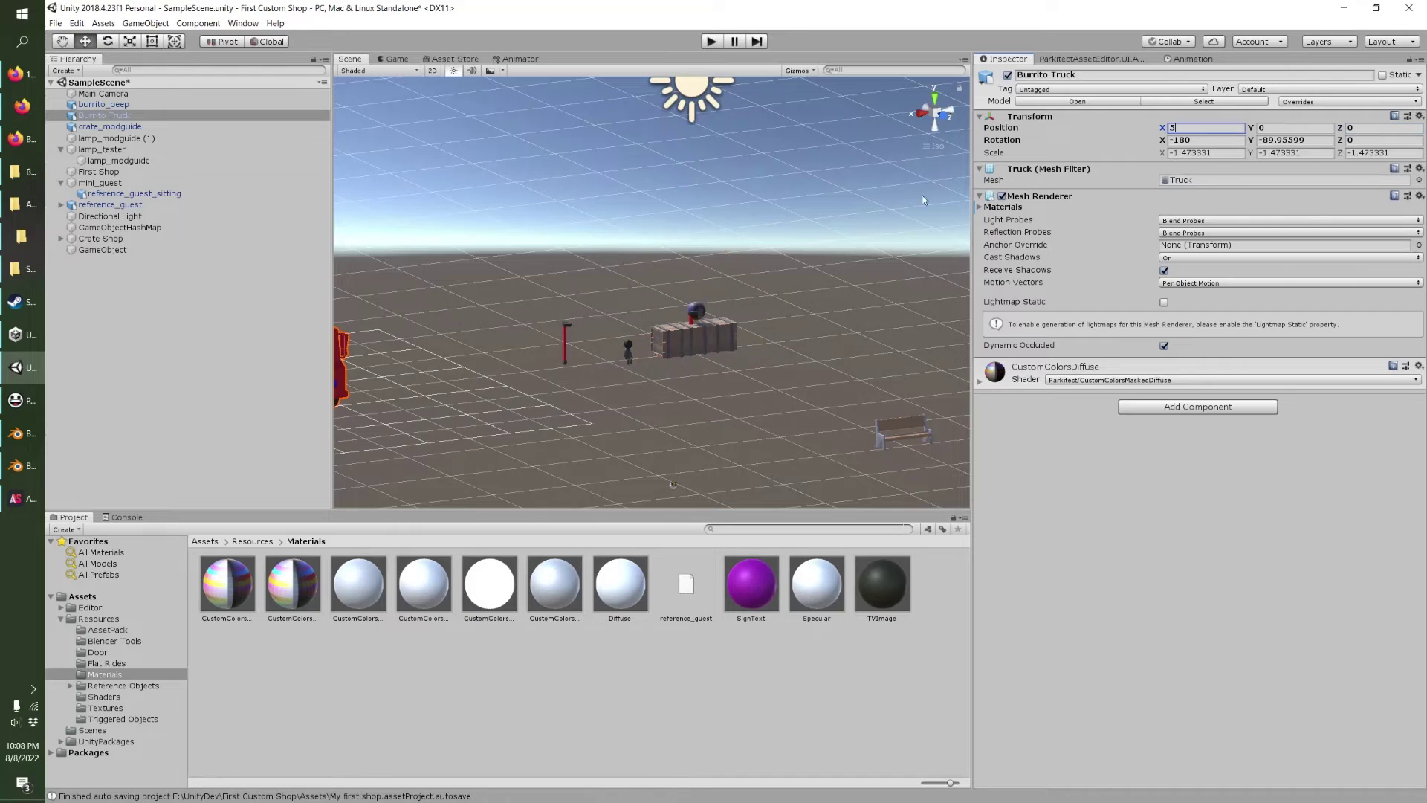
pyautogui.moveTo(541, 318); pyautogui.dragTo(484, 315, button='right')
pyautogui.moveTo(484, 315); pyautogui.dragTo(774, 309, button='middle')
pyautogui.moveTo(773, 310); pyautogui.dragTo(628, 419, button='right')
pyautogui.keyDown('alt'); pyautogui.moveTo(628, 418); pyautogui.dragTo(704, 338); pyautogui.keyUp('alt')
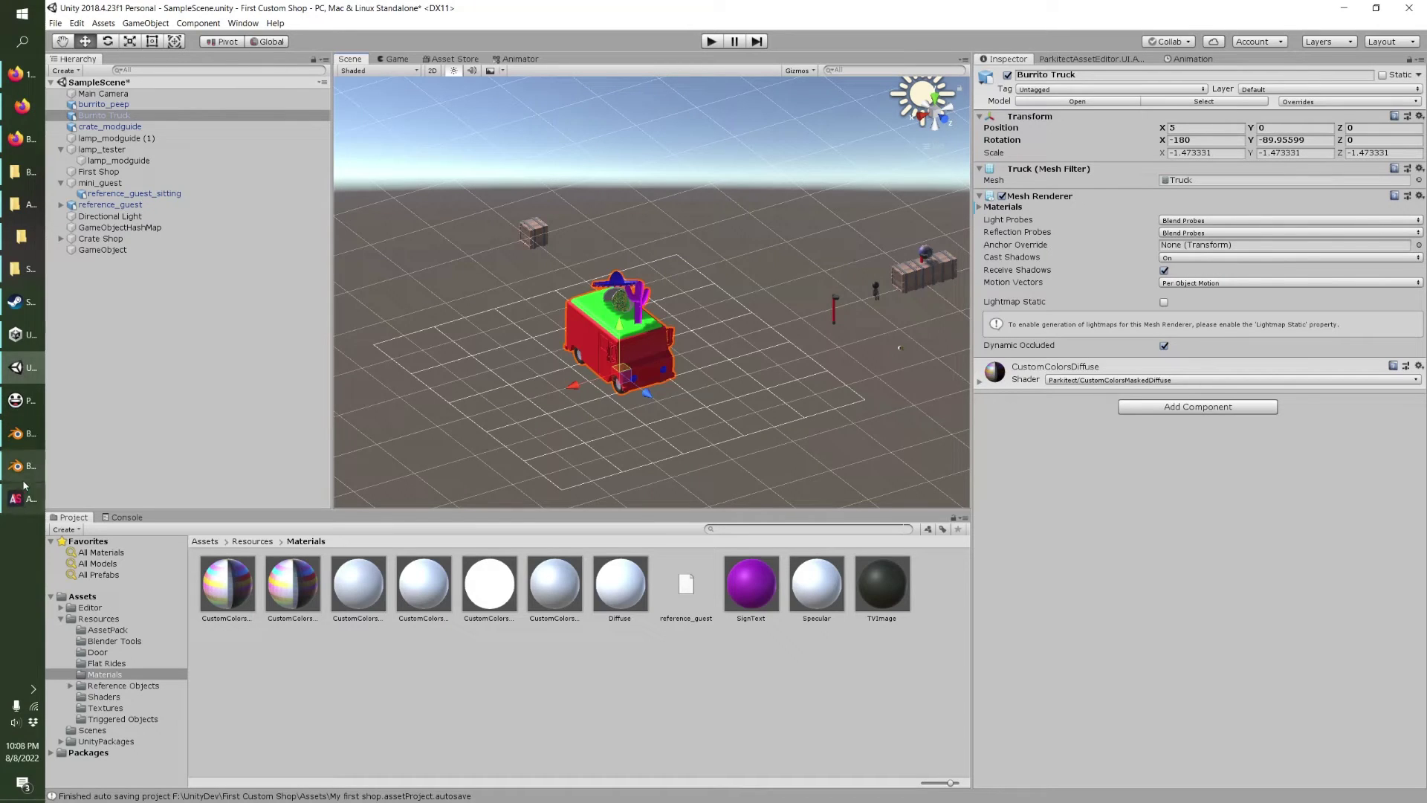
# Switch to Blender and apply the Truck's location, rotation and scale.
pyautogui.click(1375, 152)
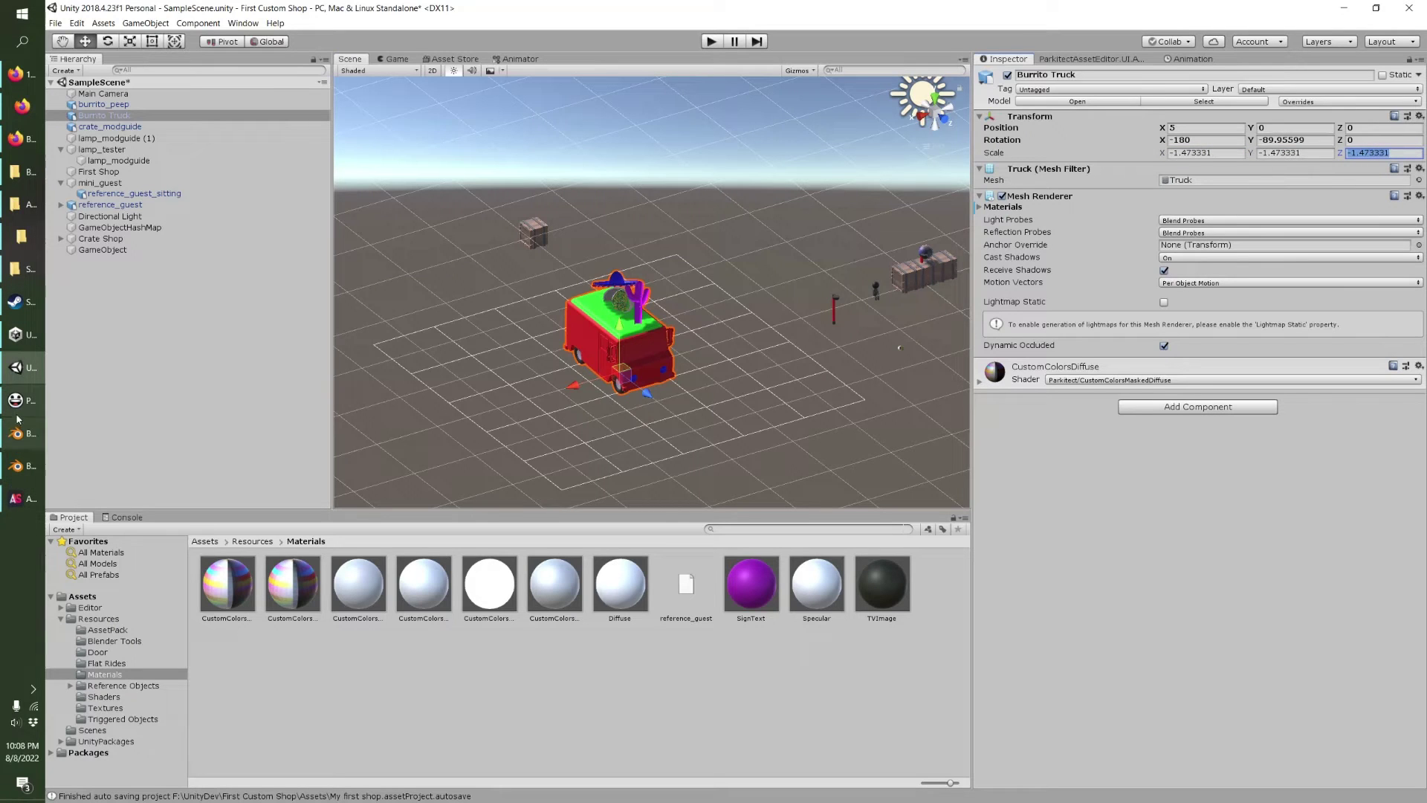
pyautogui.click(24, 456)
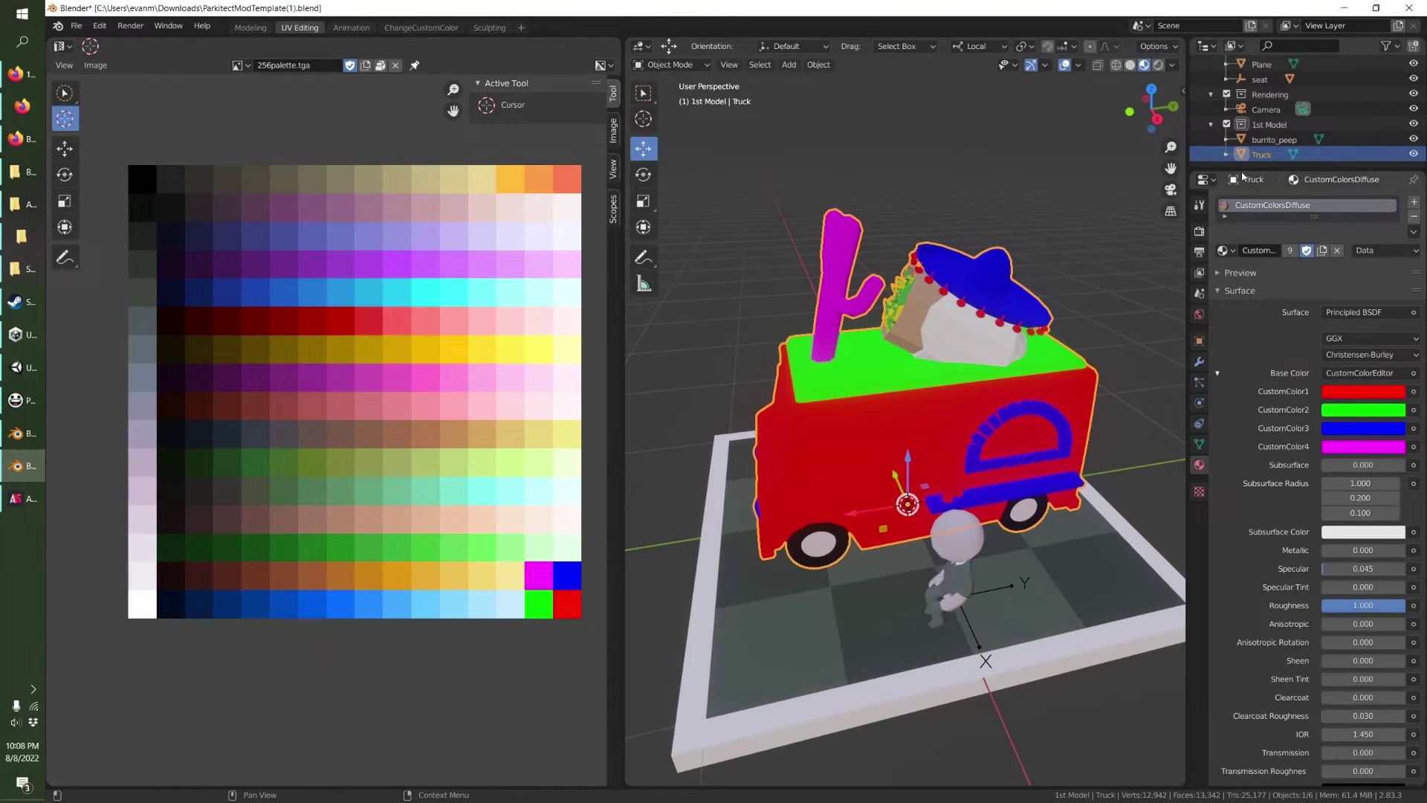
pyautogui.click(1199, 341)
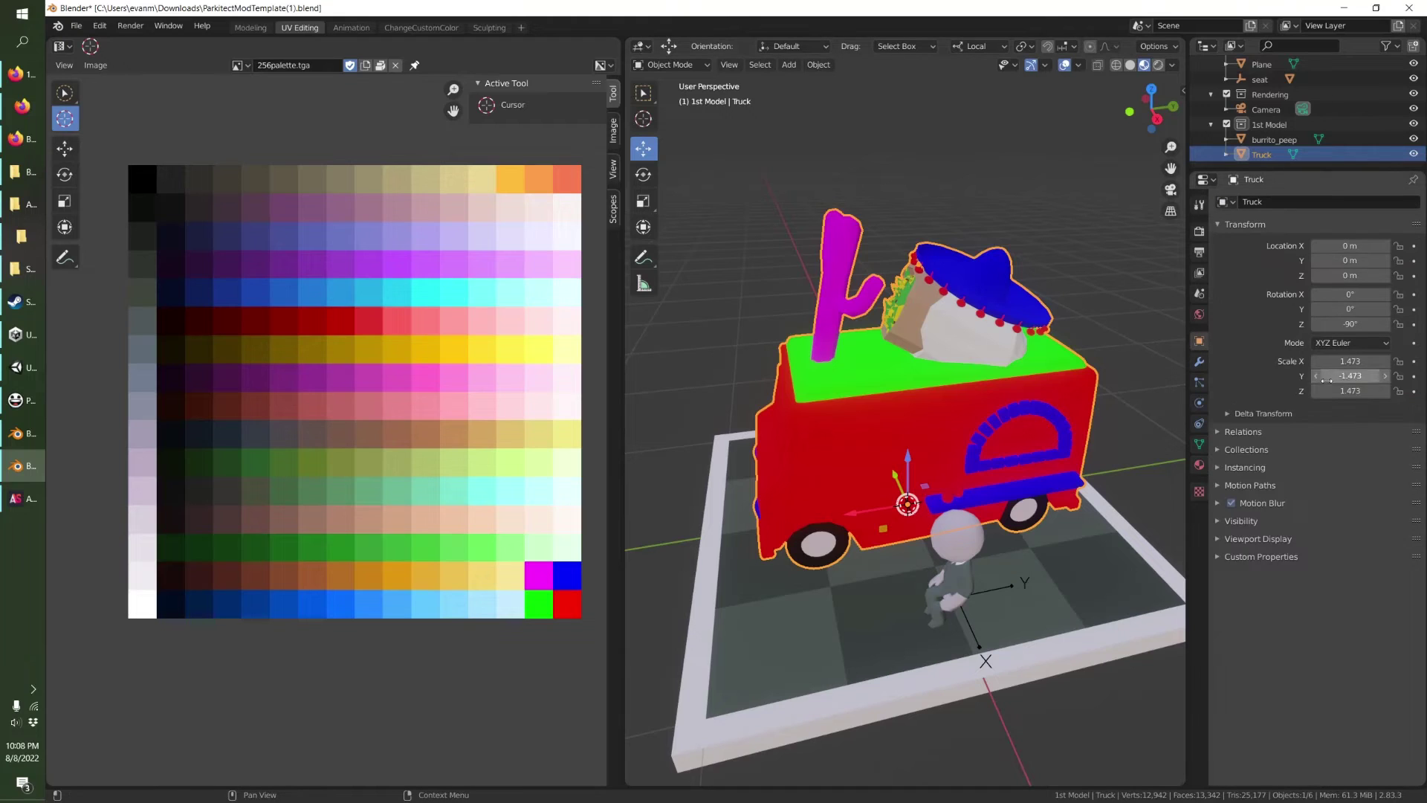
pyautogui.hotkey('ctrl', 'a')
pyautogui.click(1032, 302)
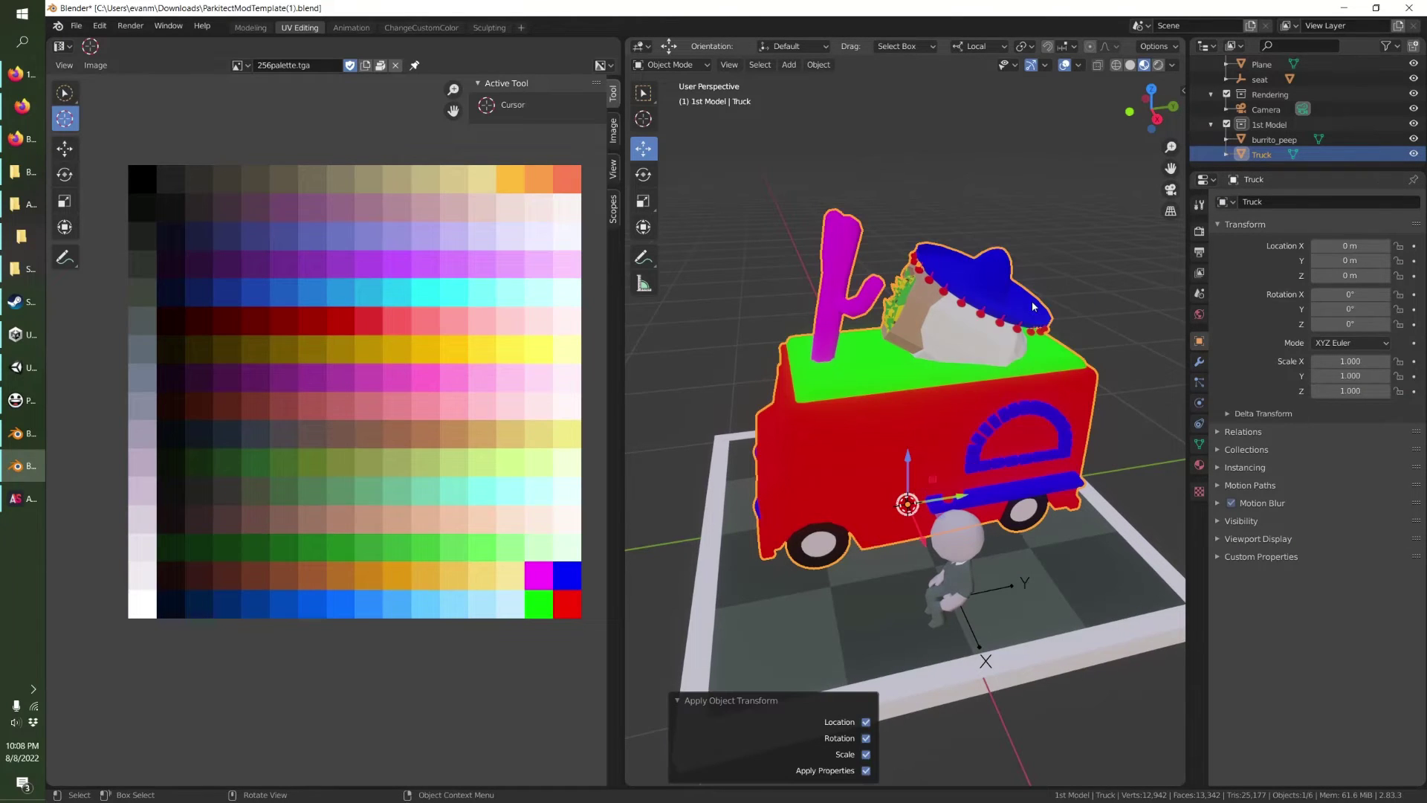
# Try smooth shading on the Truck and undo it together with the applied transforms.
pyautogui.rightClick(929, 403)
pyautogui.rightClick(934, 319)
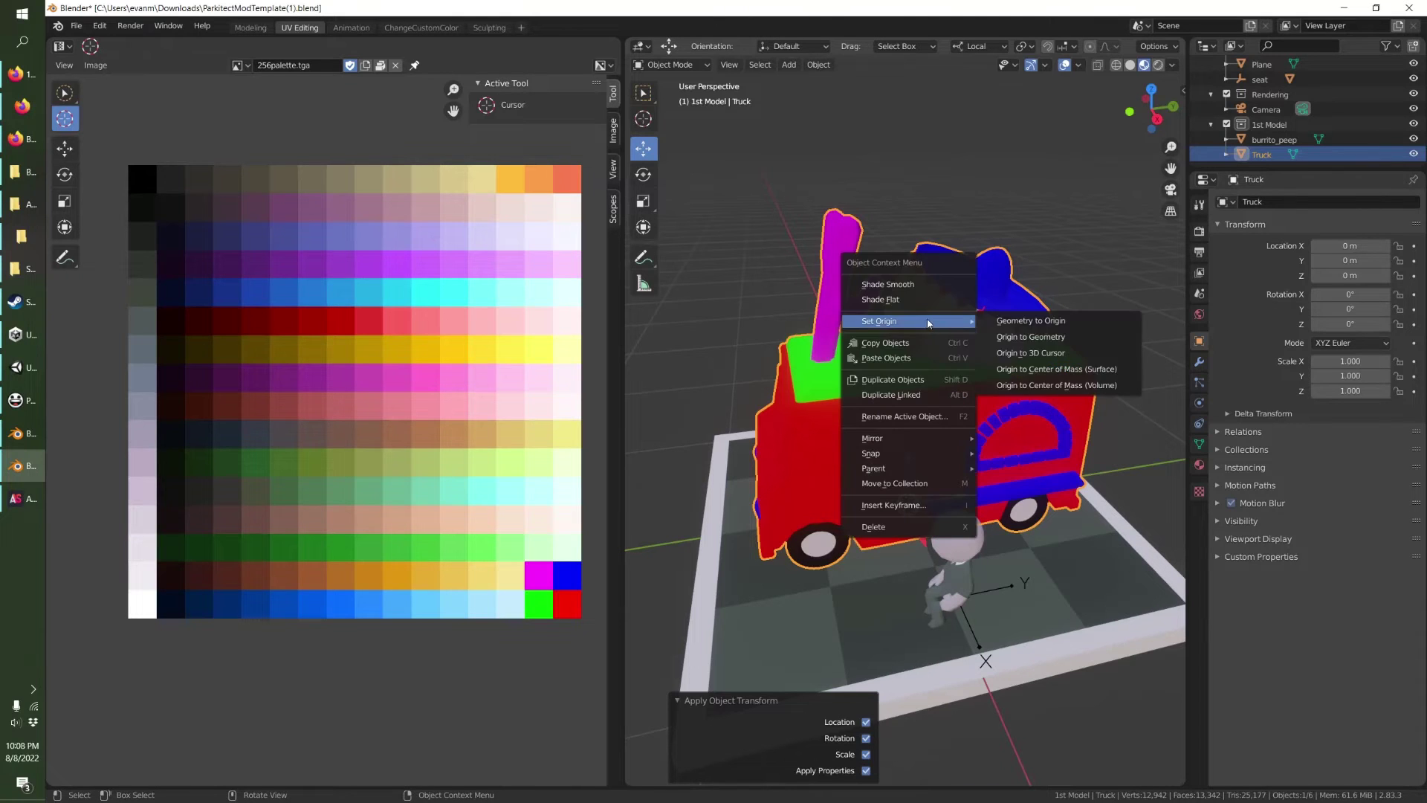
pyautogui.click(910, 283)
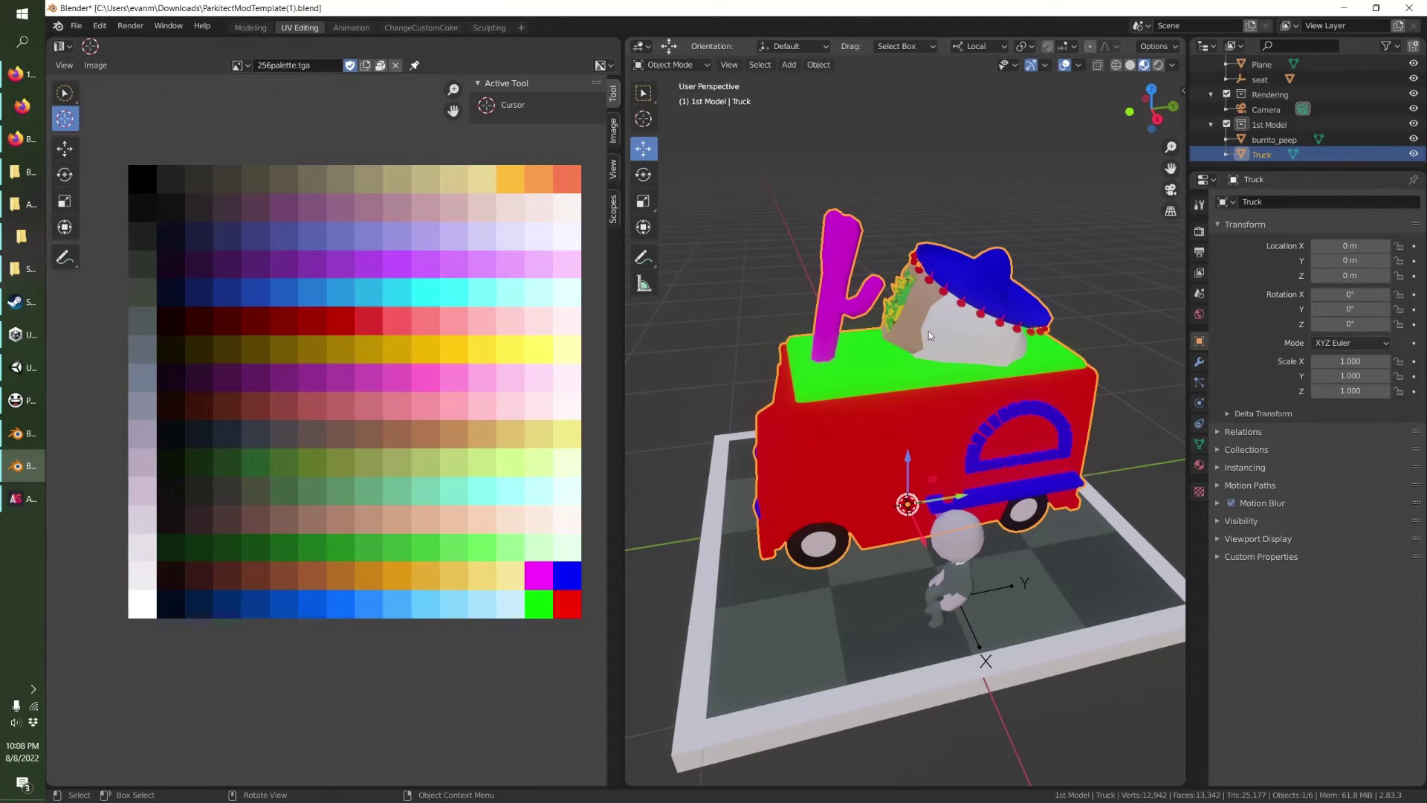
pyautogui.scroll(4, 953, 328)
pyautogui.hotkey('ctrl', 'z')
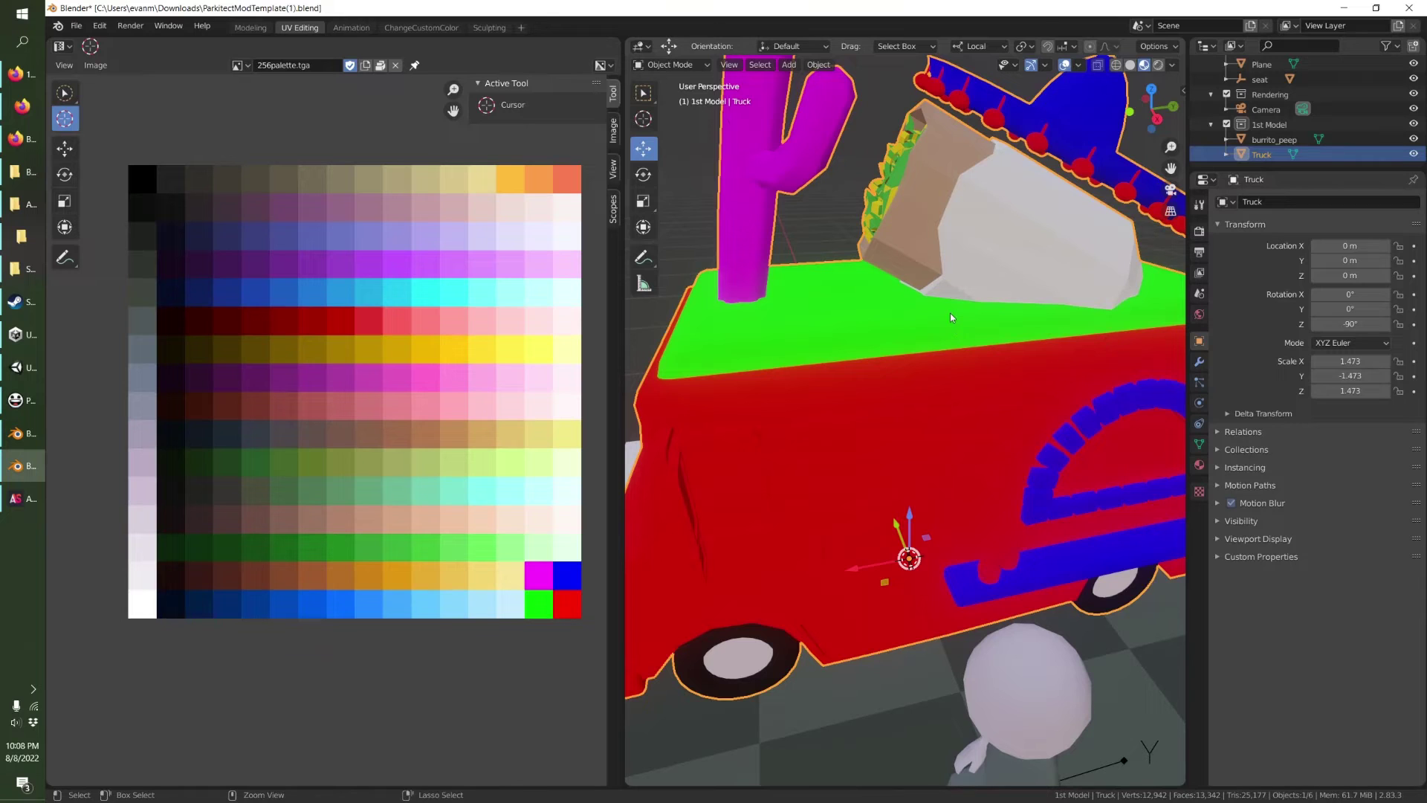
# Apply smooth shading to the Truck and to burrito_peep.
pyautogui.scroll(-1, 950, 311)
pyautogui.rightClick(950, 311)
pyautogui.press('Escape')
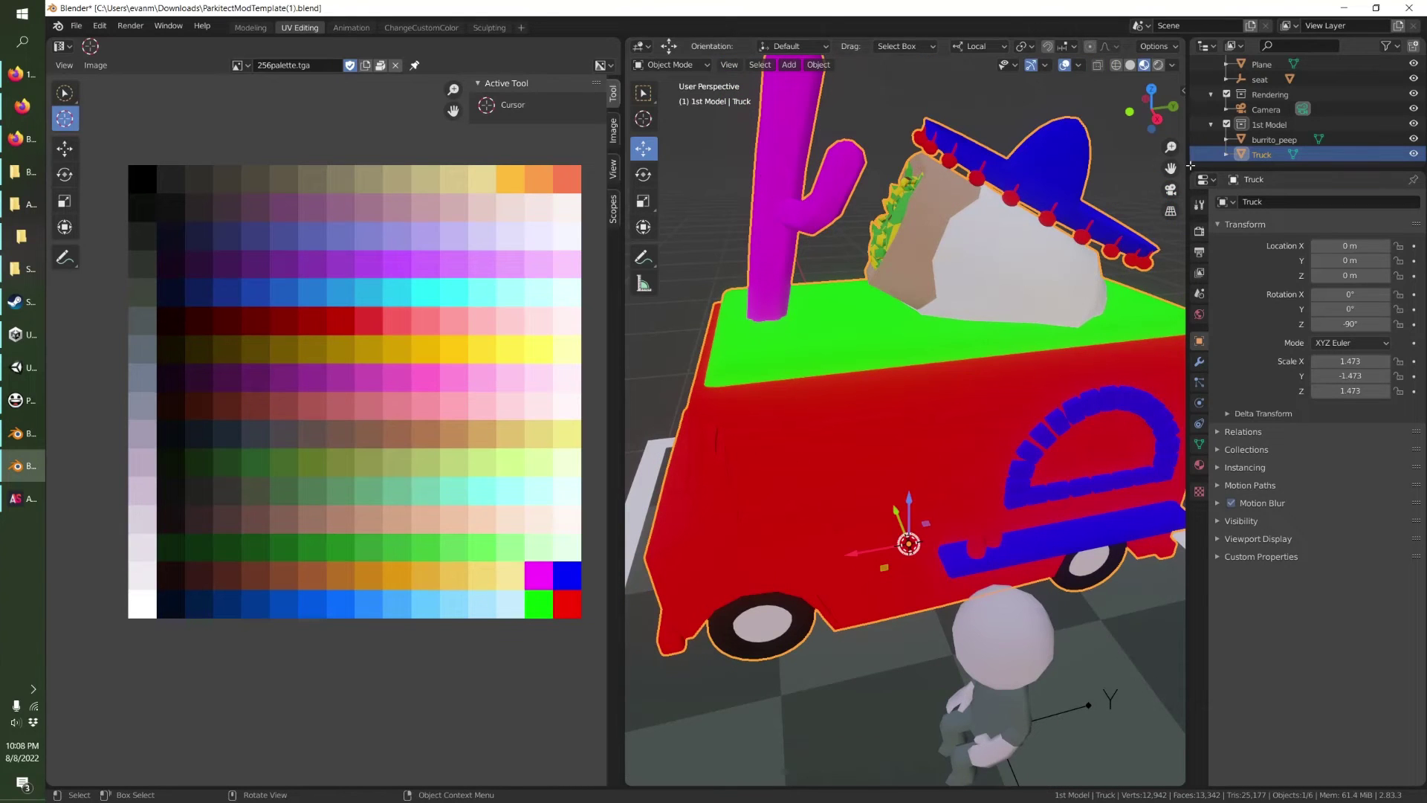
pyautogui.click(1274, 139)
pyautogui.rightClick(999, 260)
pyautogui.click(989, 275)
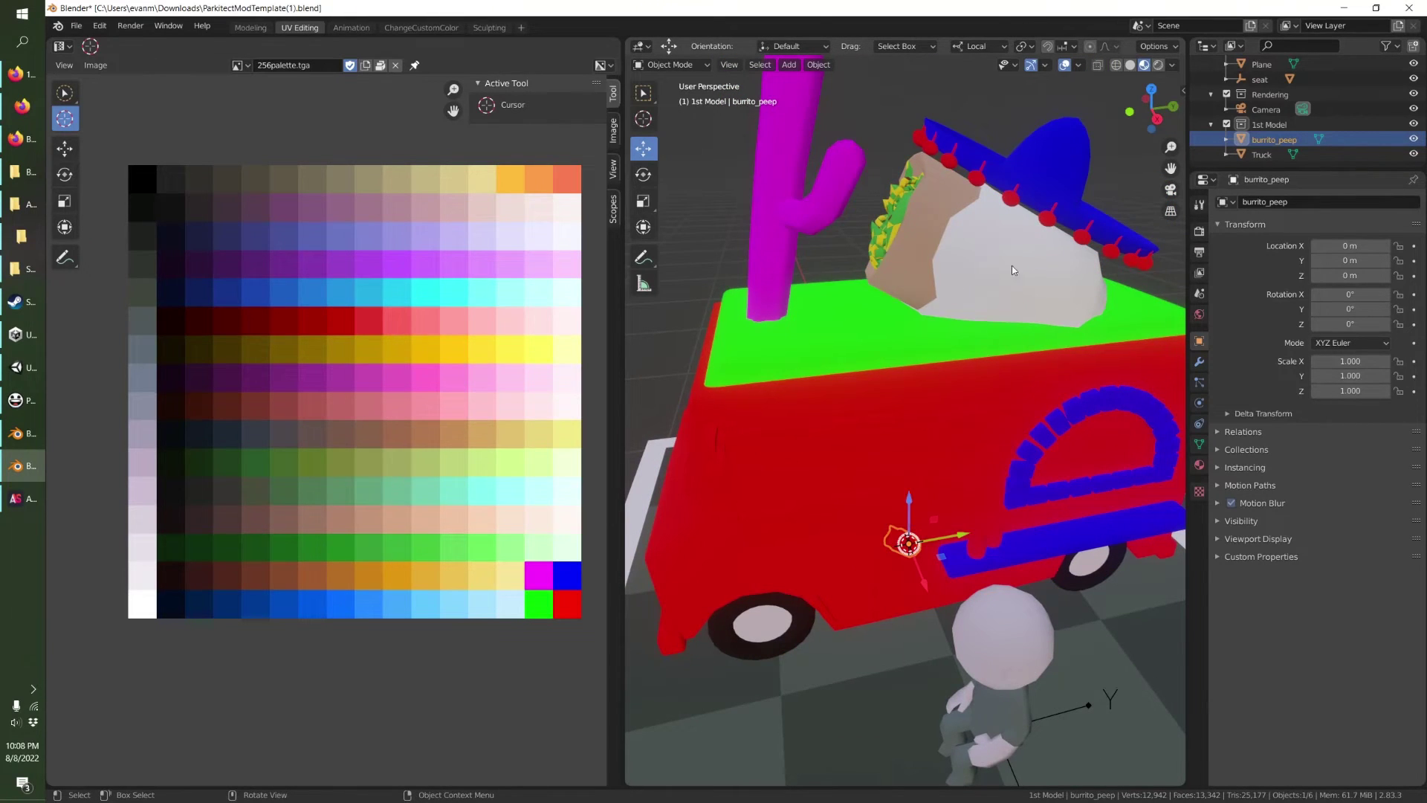
# Export burrito_peep again, overwriting burrito_peep.fbx in the Burrito folder.
pyautogui.scroll(-1, 1011, 266)
pyautogui.hotkey('ctrl', 'shift', 'e')
pyautogui.click(587, 239)
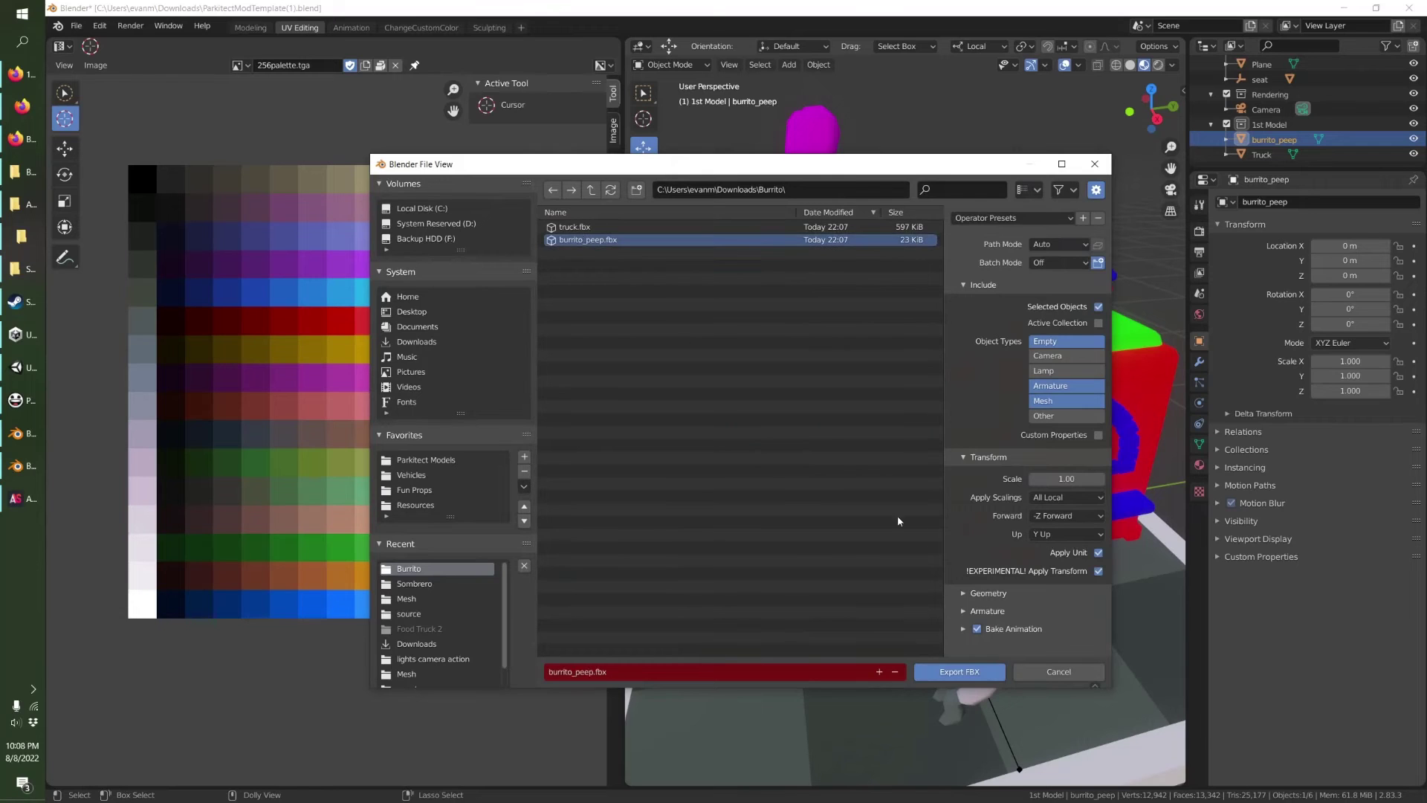
pyautogui.click(959, 671)
# Export the Truck again, overwriting truck.fbx in the Burrito folder.
pyautogui.click(1267, 154)
pyautogui.hotkey('ctrl', 'shift', 'e')
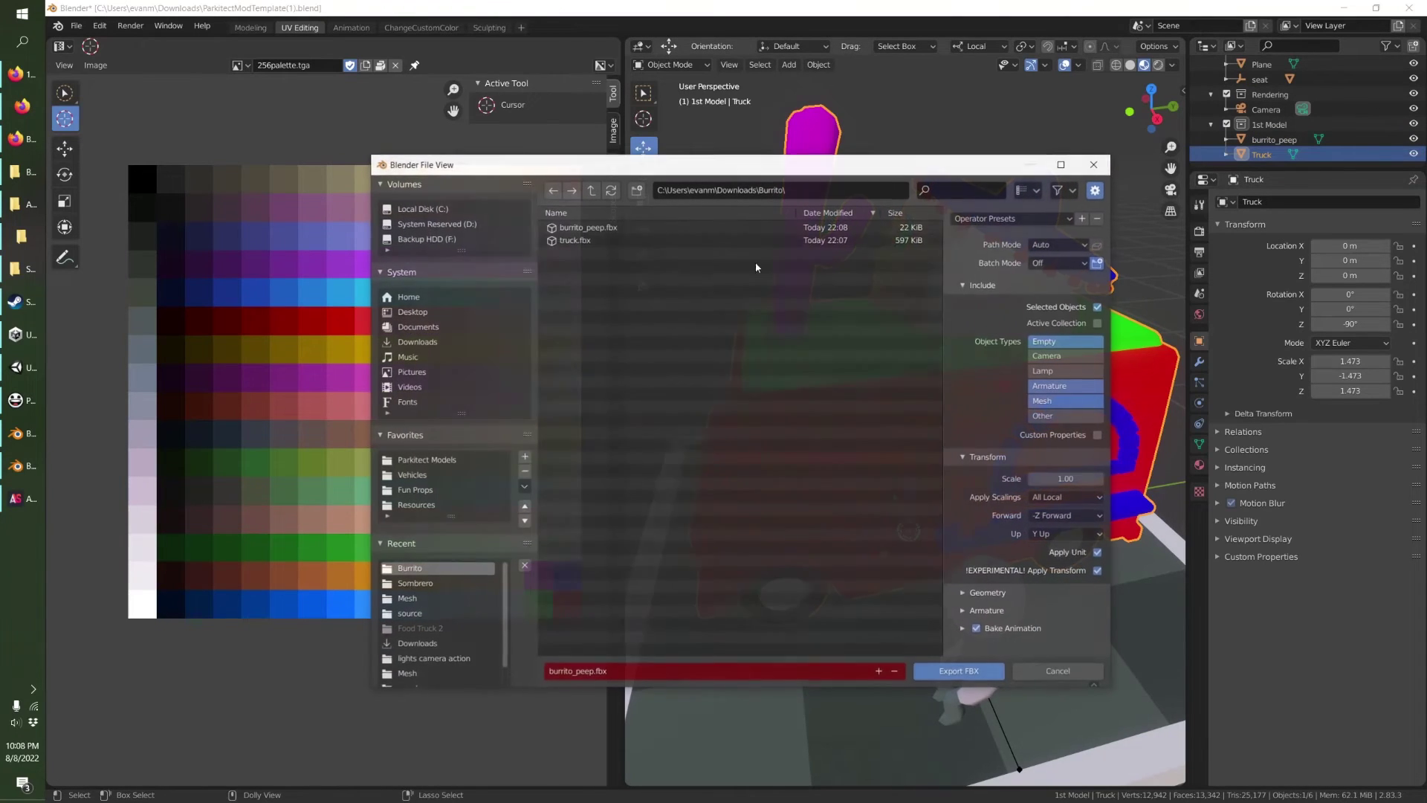
pyautogui.click(559, 240)
pyautogui.click(939, 669)
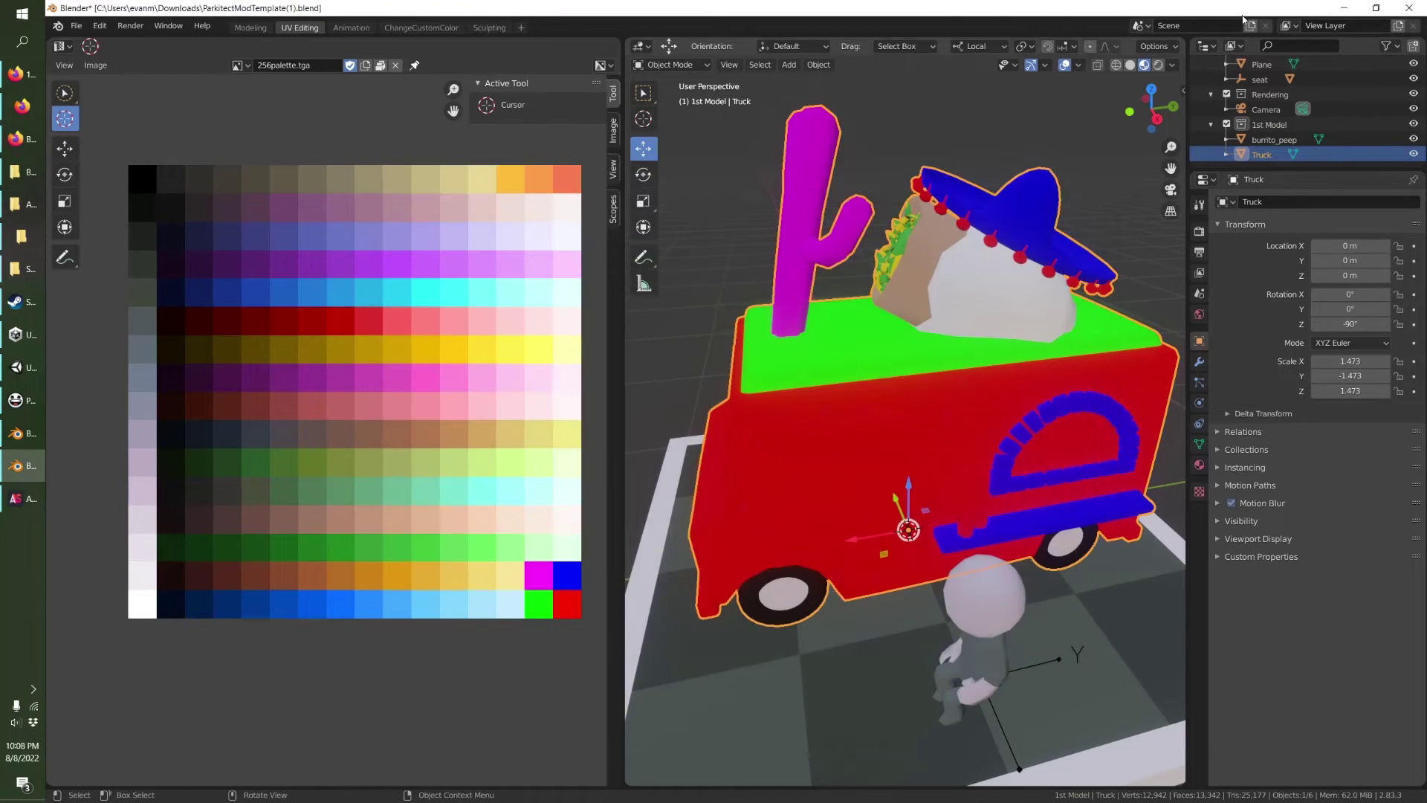
# Switch to the Unity project and import the re-exported burrito_peep.fbx and truck.fbx from the Burrito folder into Resources.
pyautogui.click(1344, 7)
pyautogui.click(22, 171)
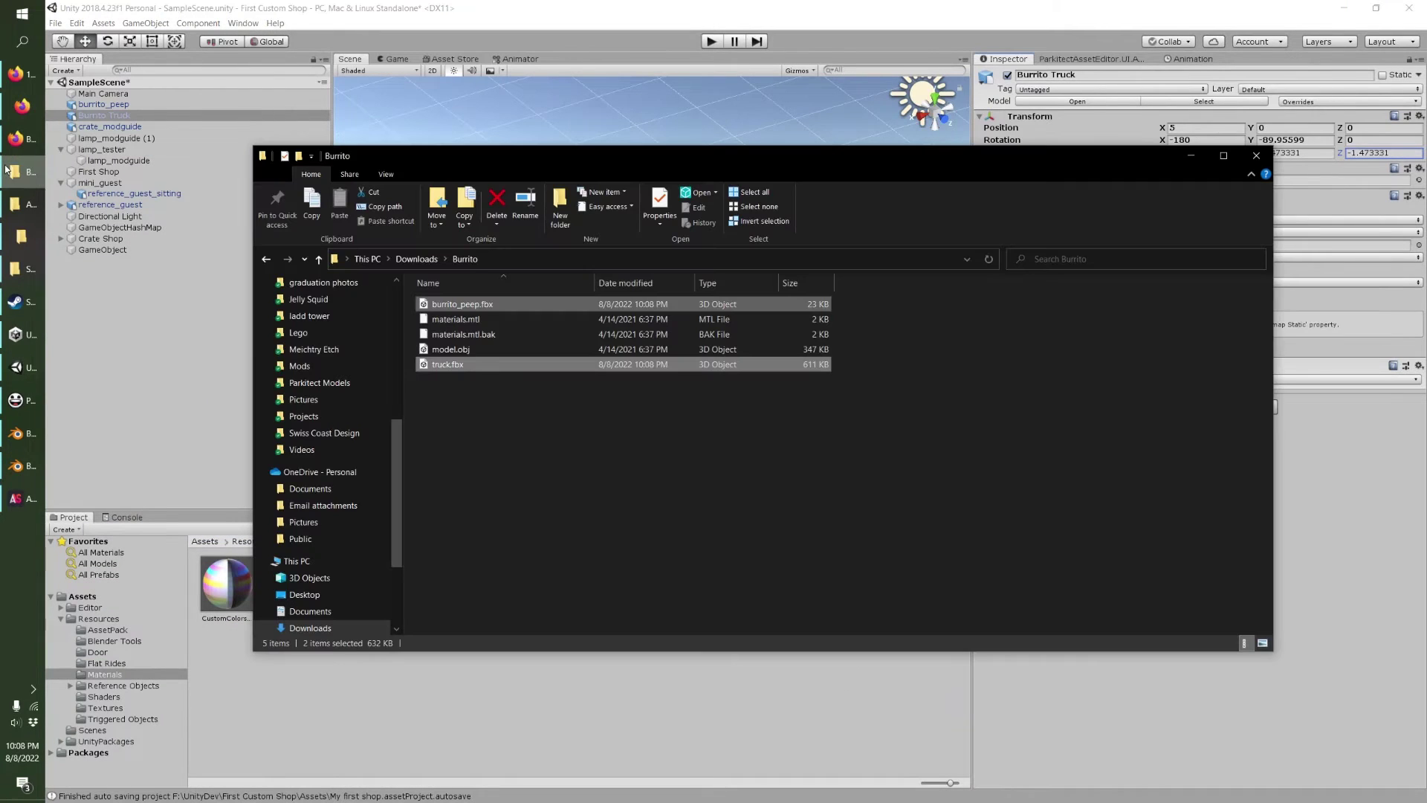
pyautogui.moveTo(465, 365); pyautogui.dragTo(479, 363)
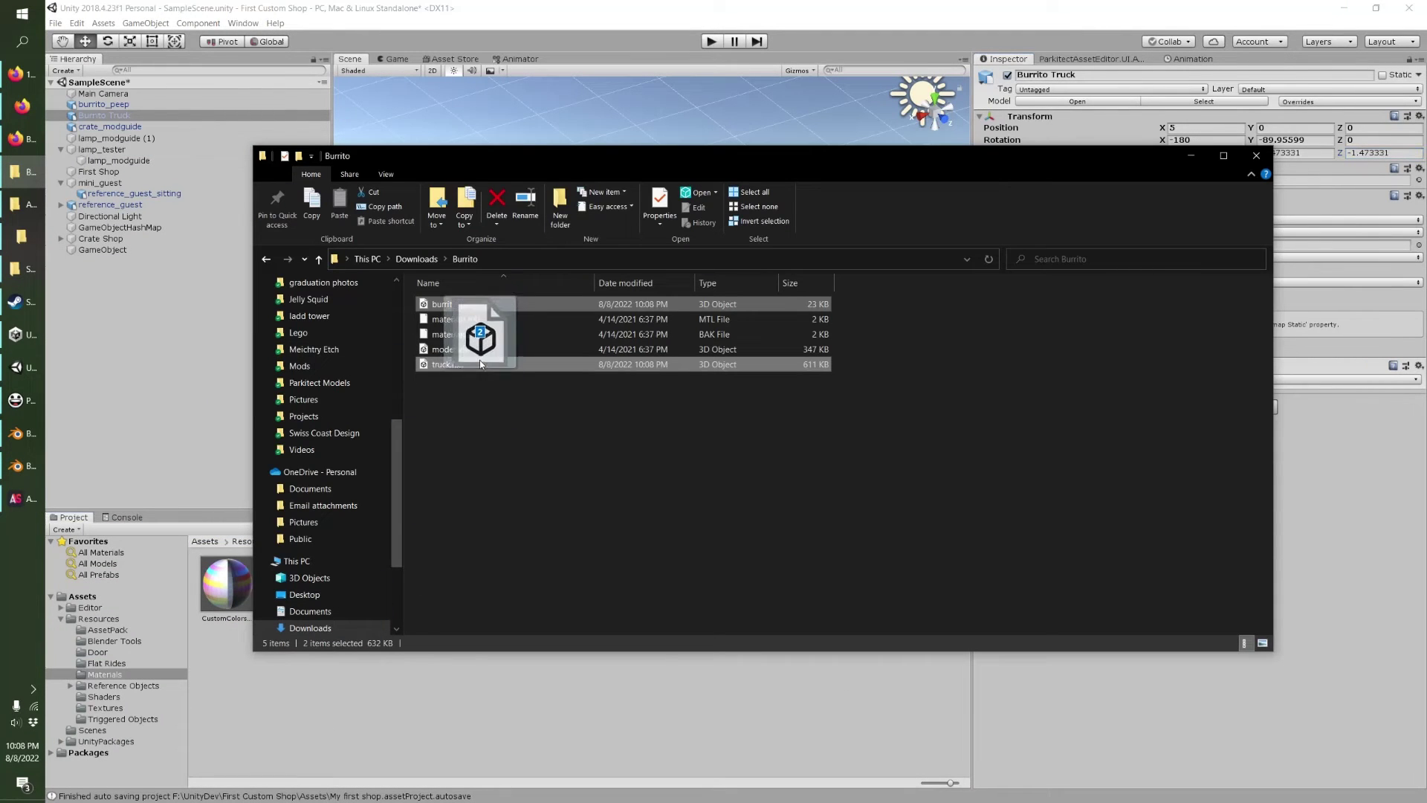
pyautogui.moveTo(108, 625); pyautogui.dragTo(108, 625)
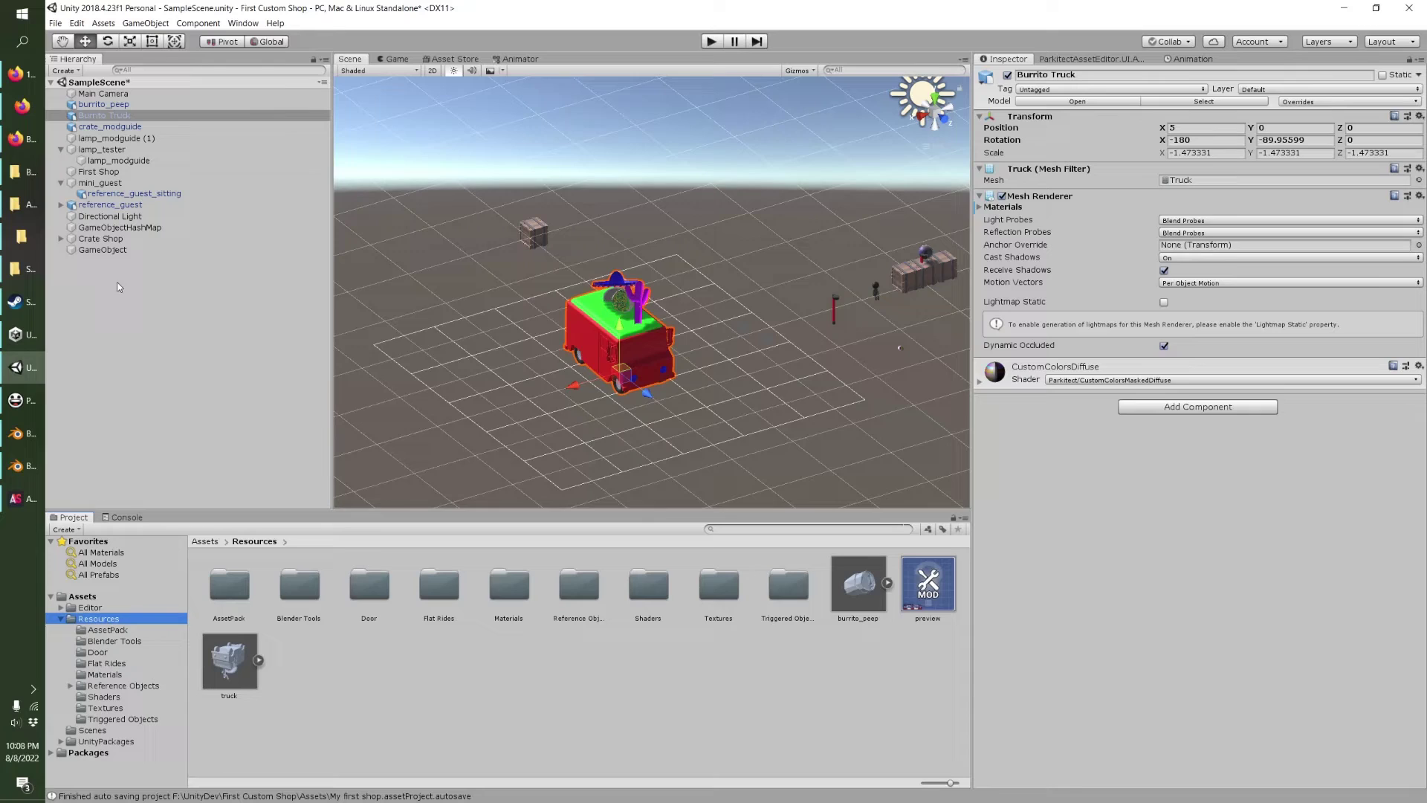
pyautogui.click(22, 171)
pyautogui.moveTo(449, 365); pyautogui.dragTo(363, 735)
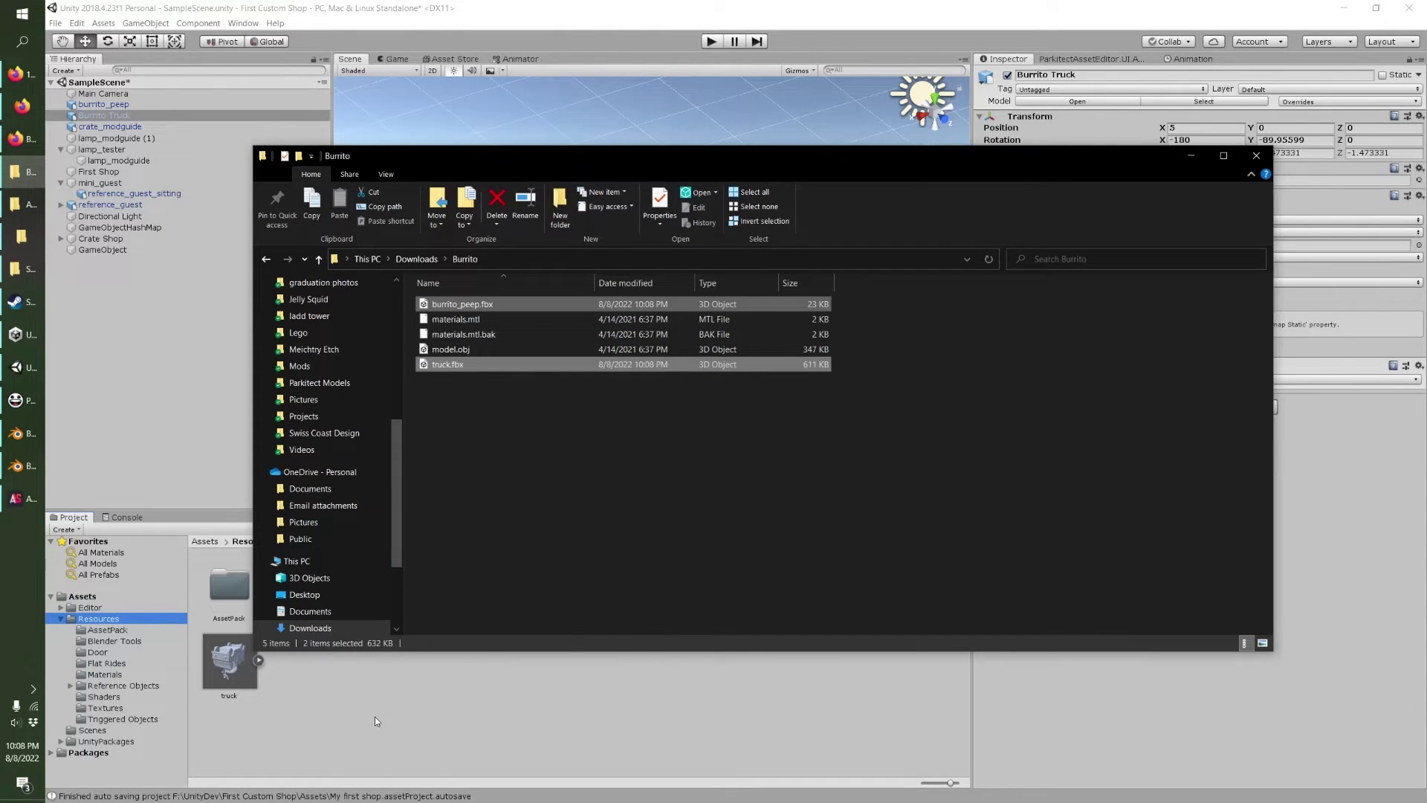
pyautogui.click(378, 712)
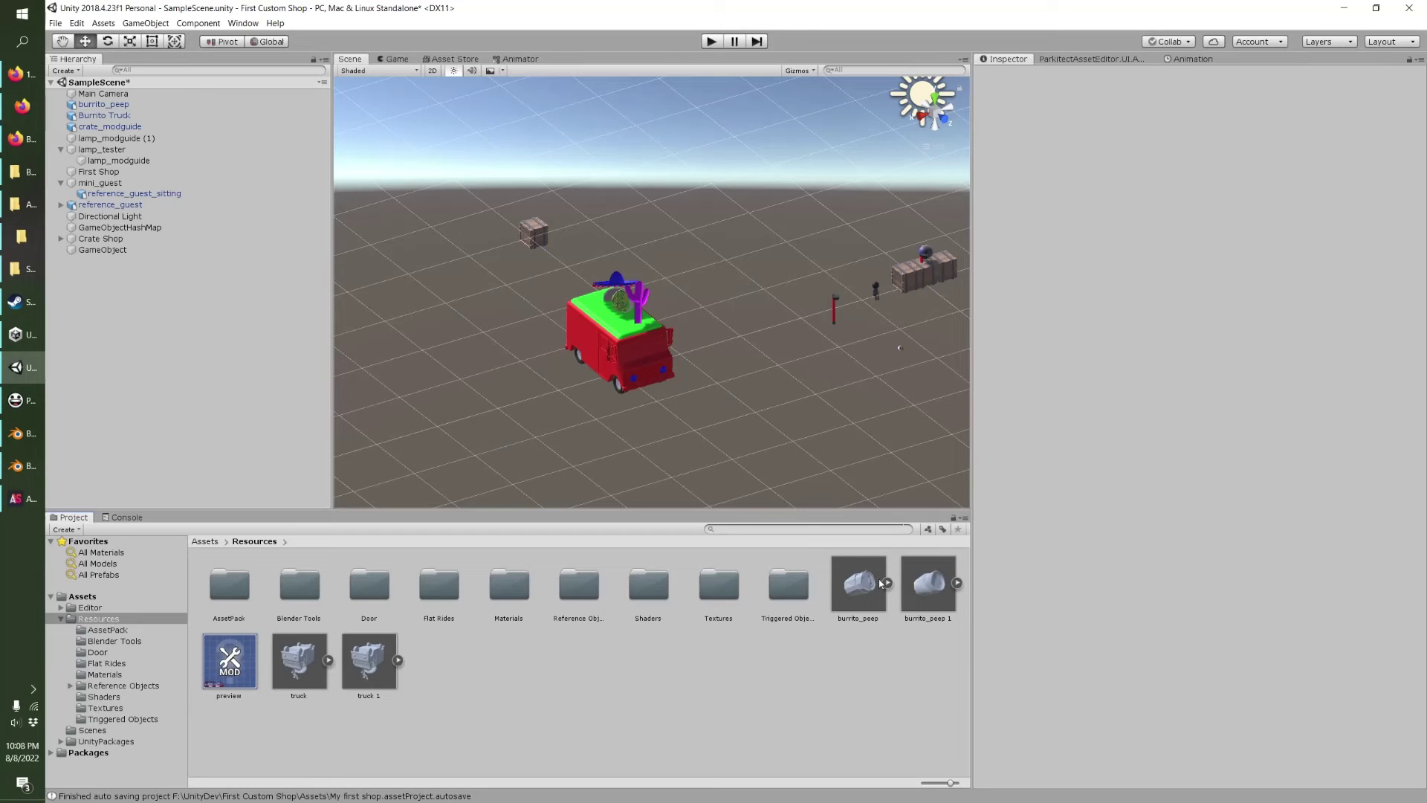
# Delete the duplicate assets burrito_peep 1 and truck 1 from the Resources folder.
pyautogui.click(928, 586)
pyautogui.press('Delete')
pyautogui.press('Return')
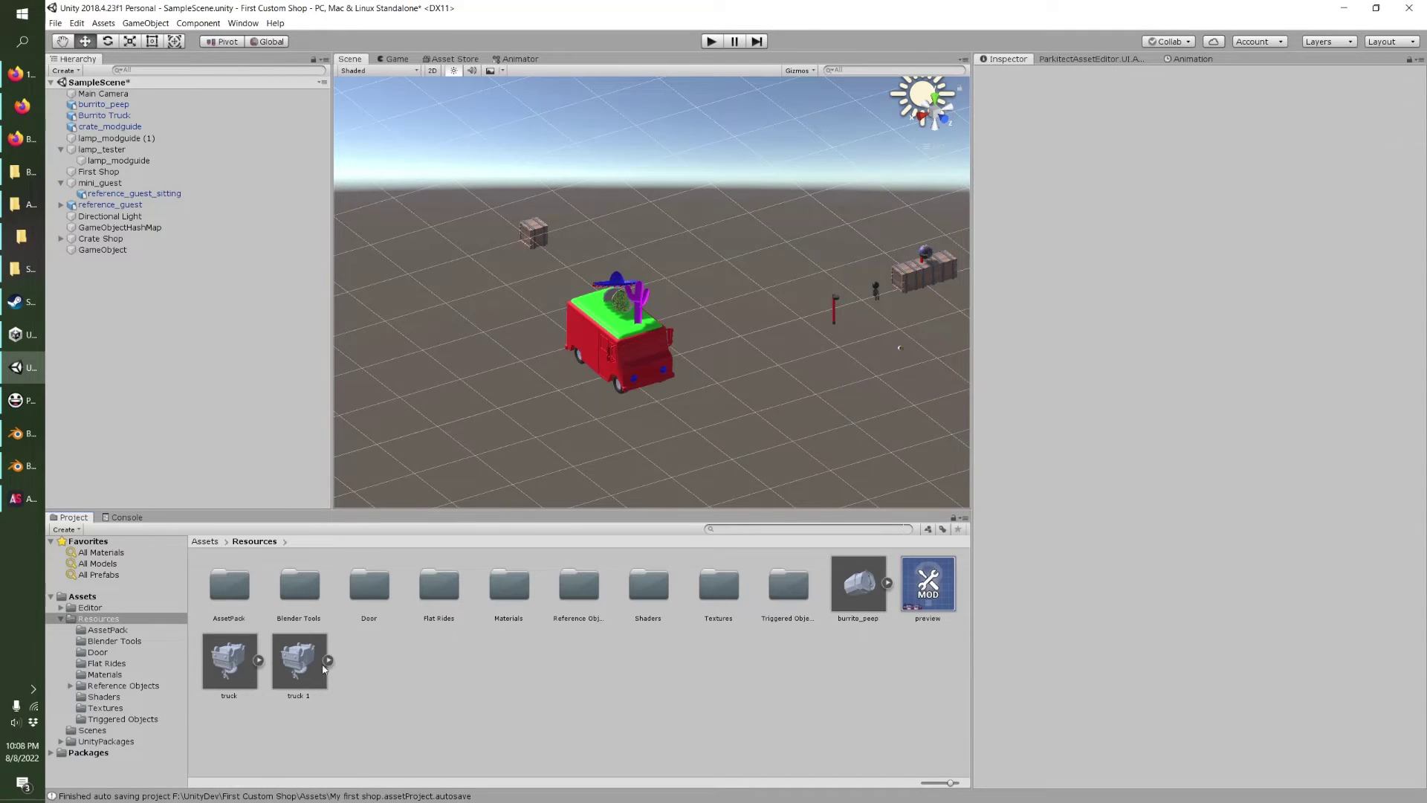
pyautogui.click(305, 669)
pyautogui.press('Delete')
pyautogui.press('Return')
# Copy burrito_peep.fbx and truck.fbx from the Burrito folder through Explorer into the project's Assets\Resources folder, replacing the existing files.
pyautogui.rightClick(382, 672)
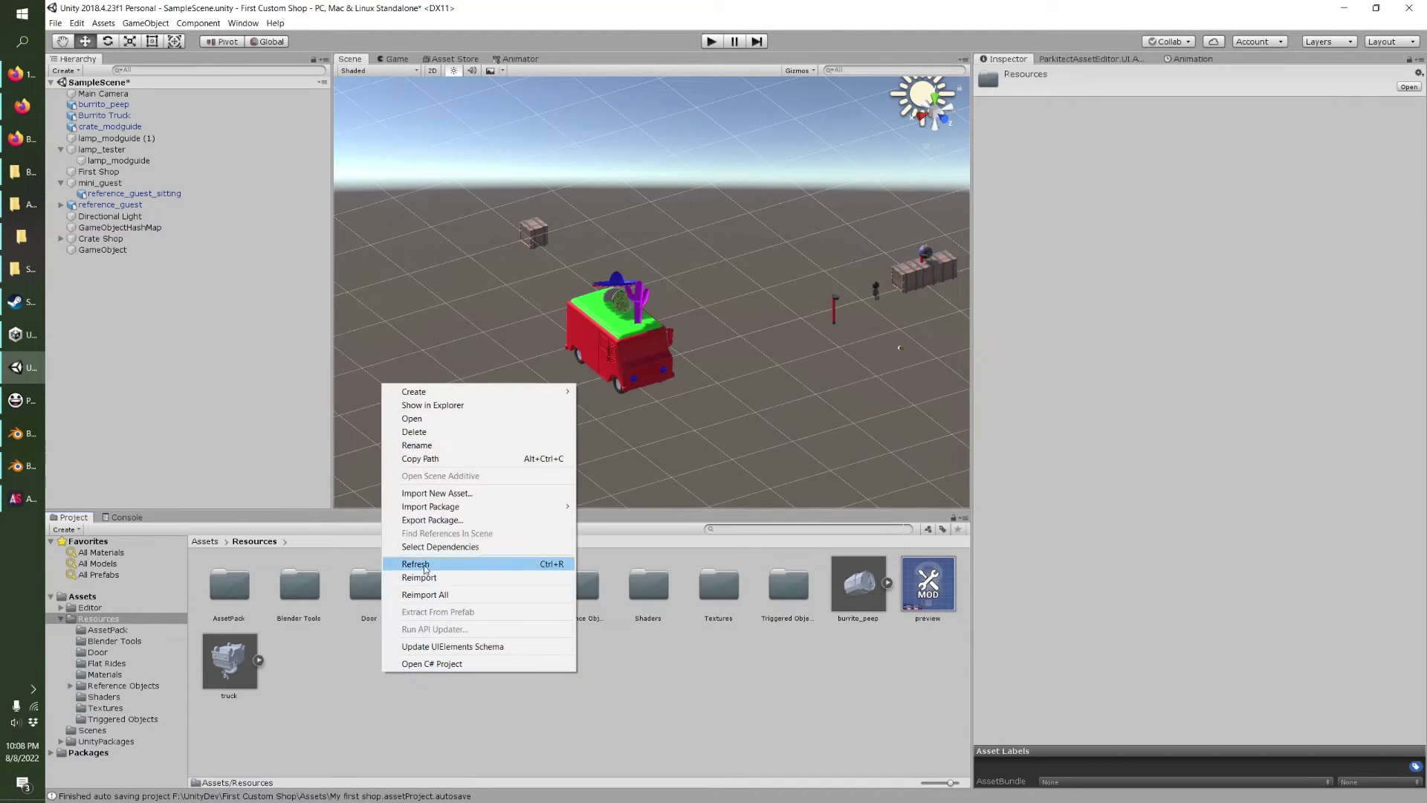
pyautogui.click(449, 407)
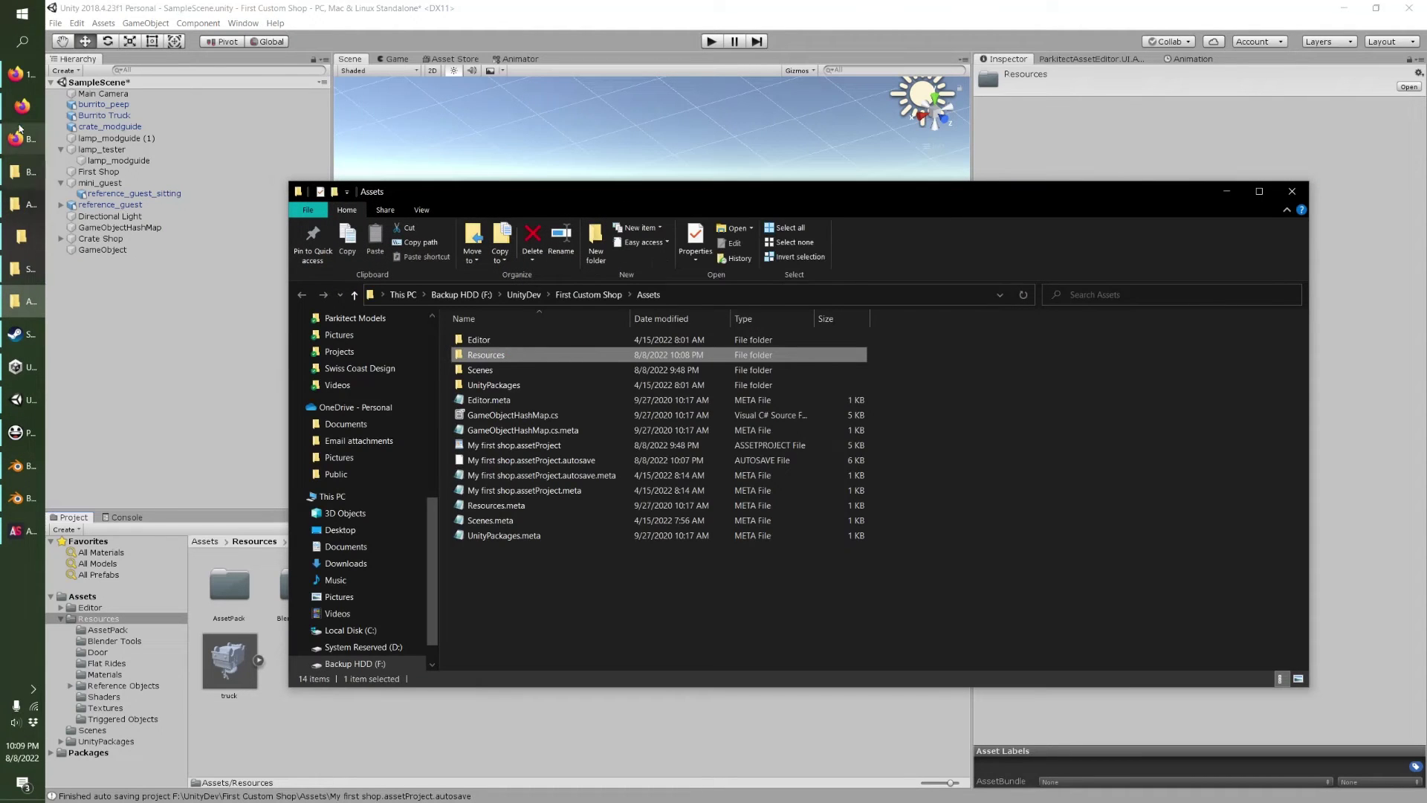
pyautogui.click(37, 180)
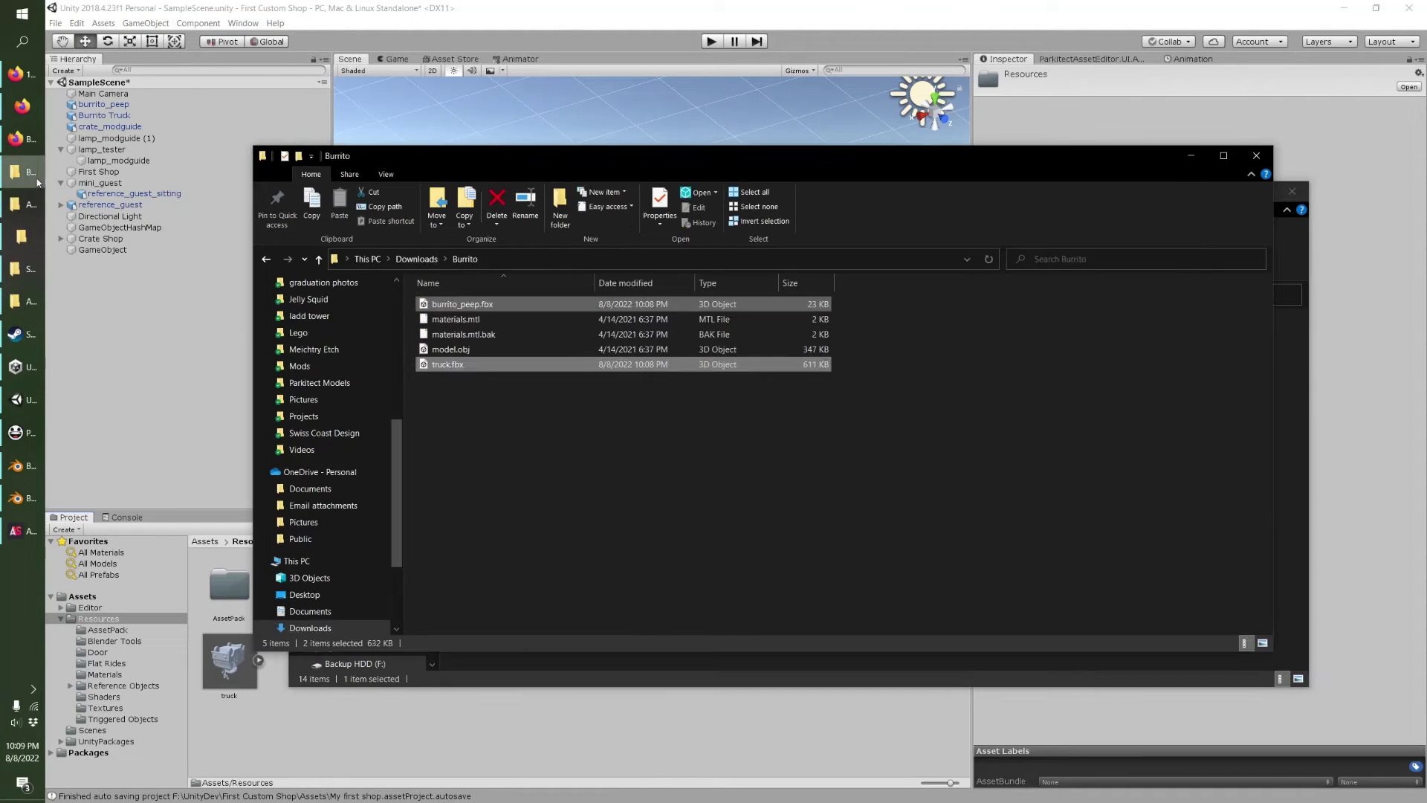
pyautogui.moveTo(462, 155); pyautogui.dragTo(940, 105)
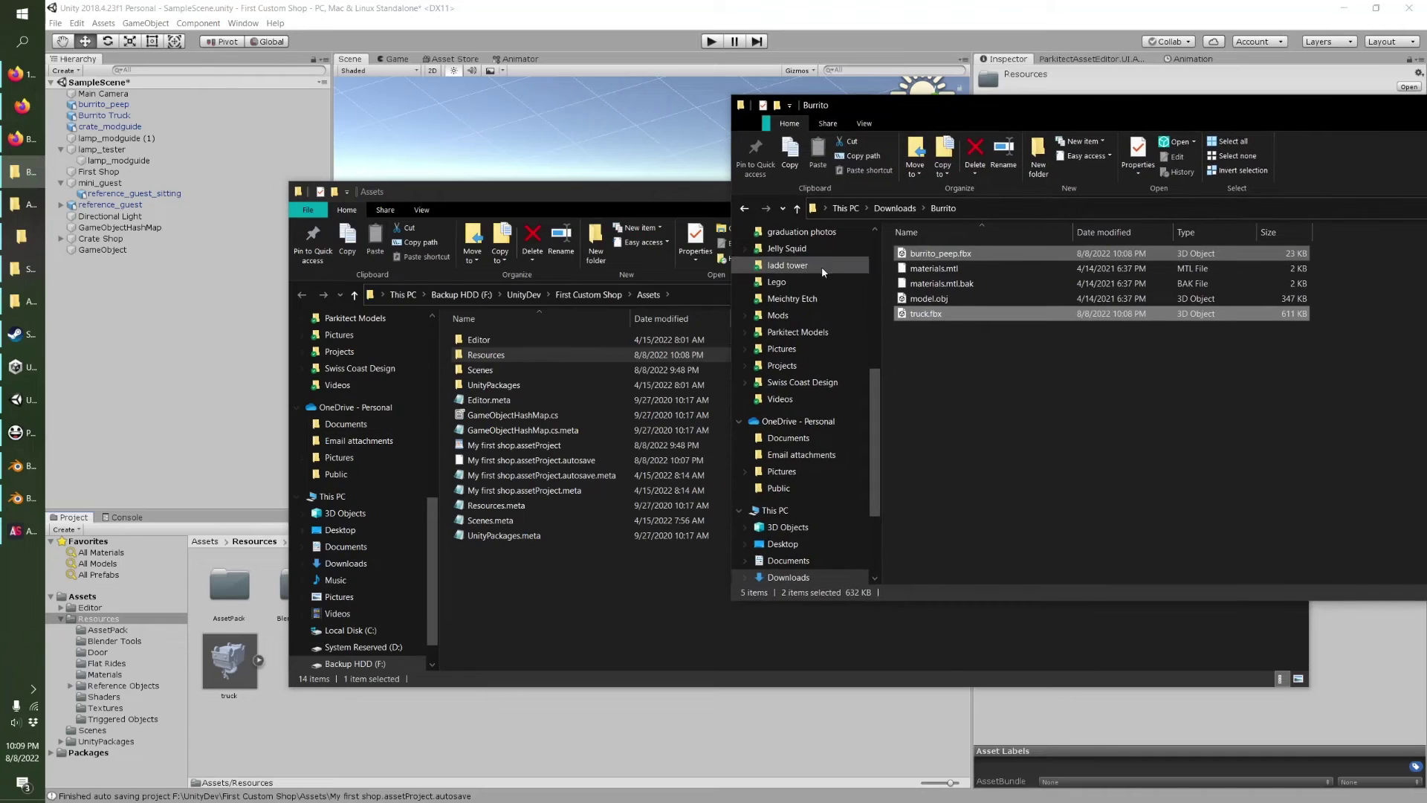
pyautogui.moveTo(926, 253); pyautogui.dragTo(561, 582)
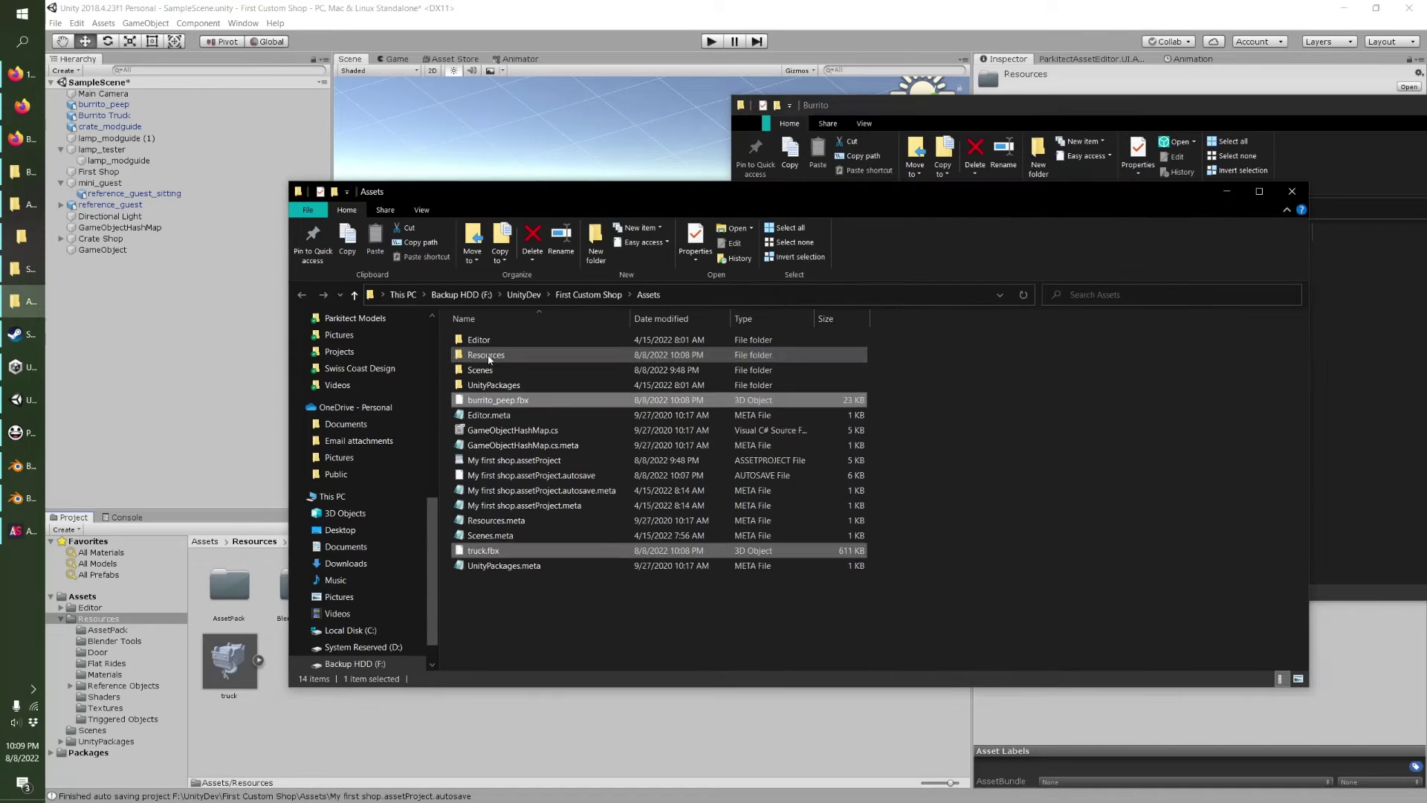
pyautogui.moveTo(489, 402); pyautogui.dragTo(493, 357)
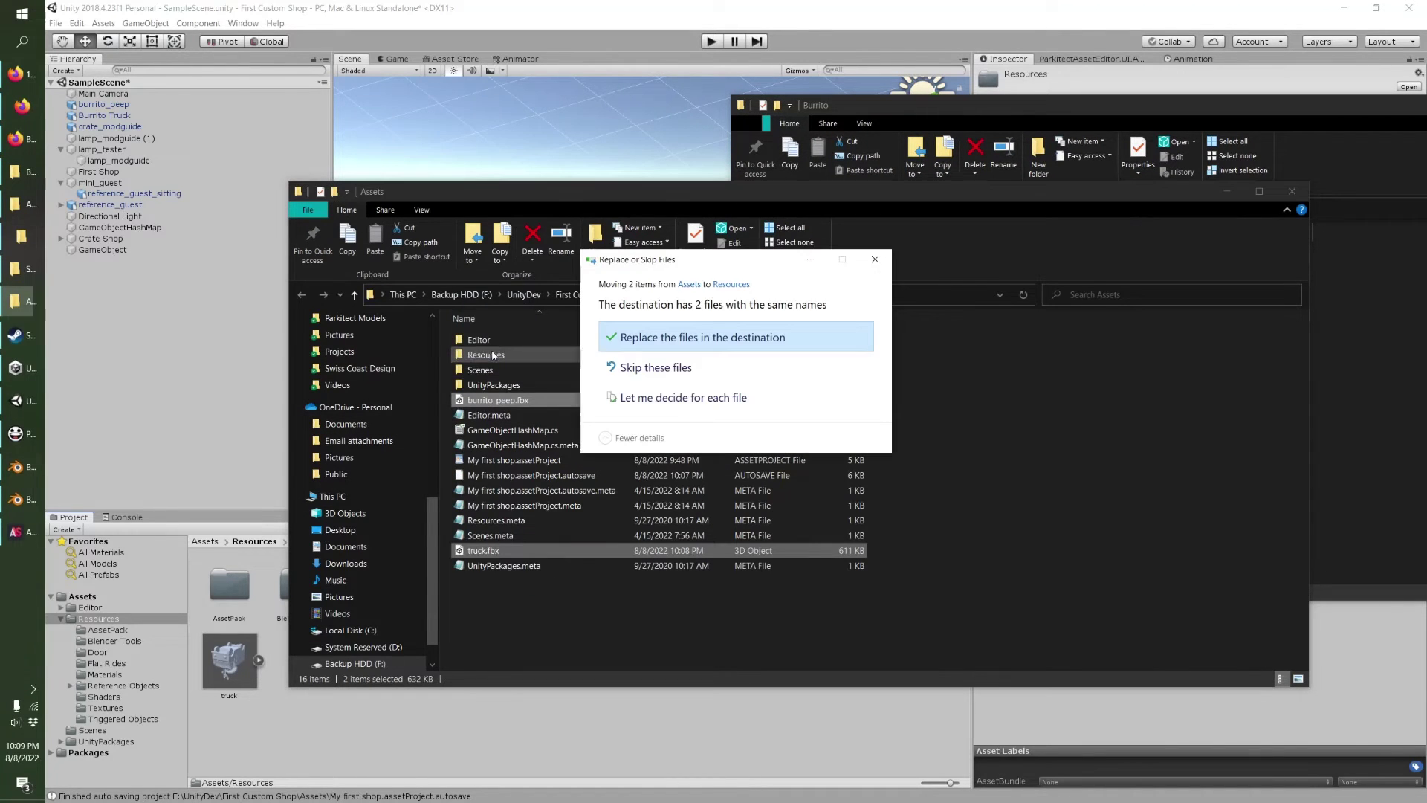
pyautogui.click(646, 329)
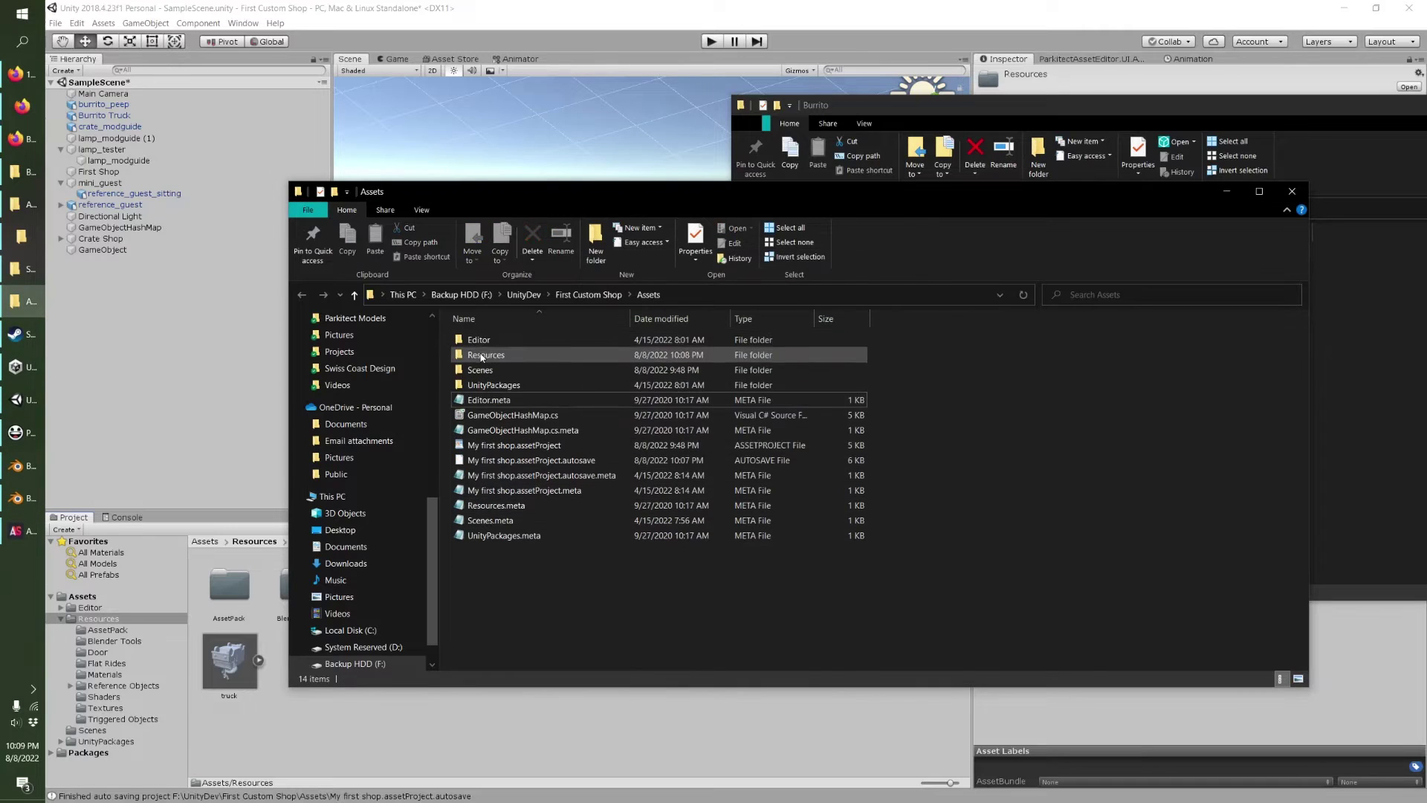
pyautogui.doubleClick(487, 355)
pyautogui.click(427, 746)
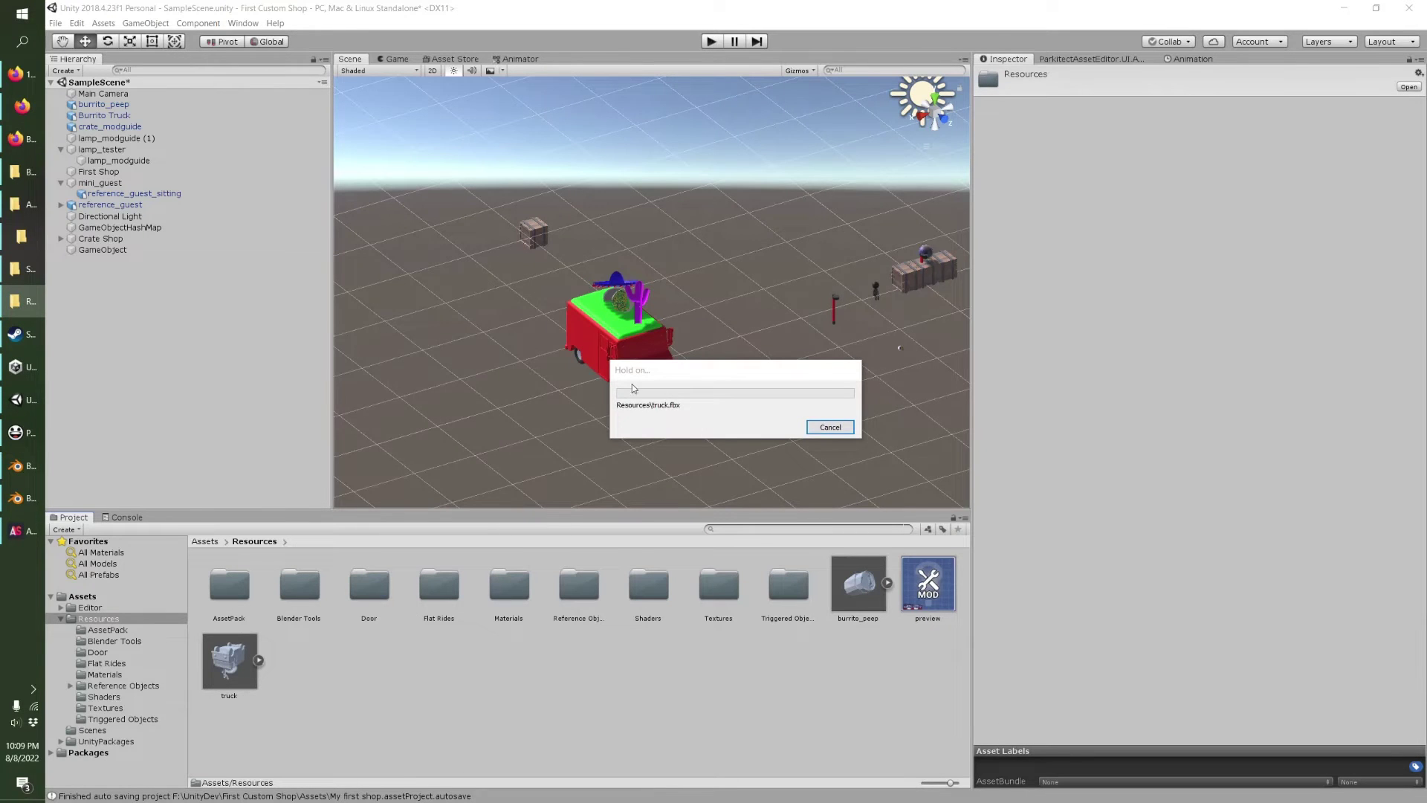
# Check the updated truck in the Unity scene, switch back to Blender and put the Truck in Edit Mode.
pyautogui.keyDown('alt'); pyautogui.moveTo(615, 394); pyautogui.dragTo(255, 298); pyautogui.keyUp('alt')
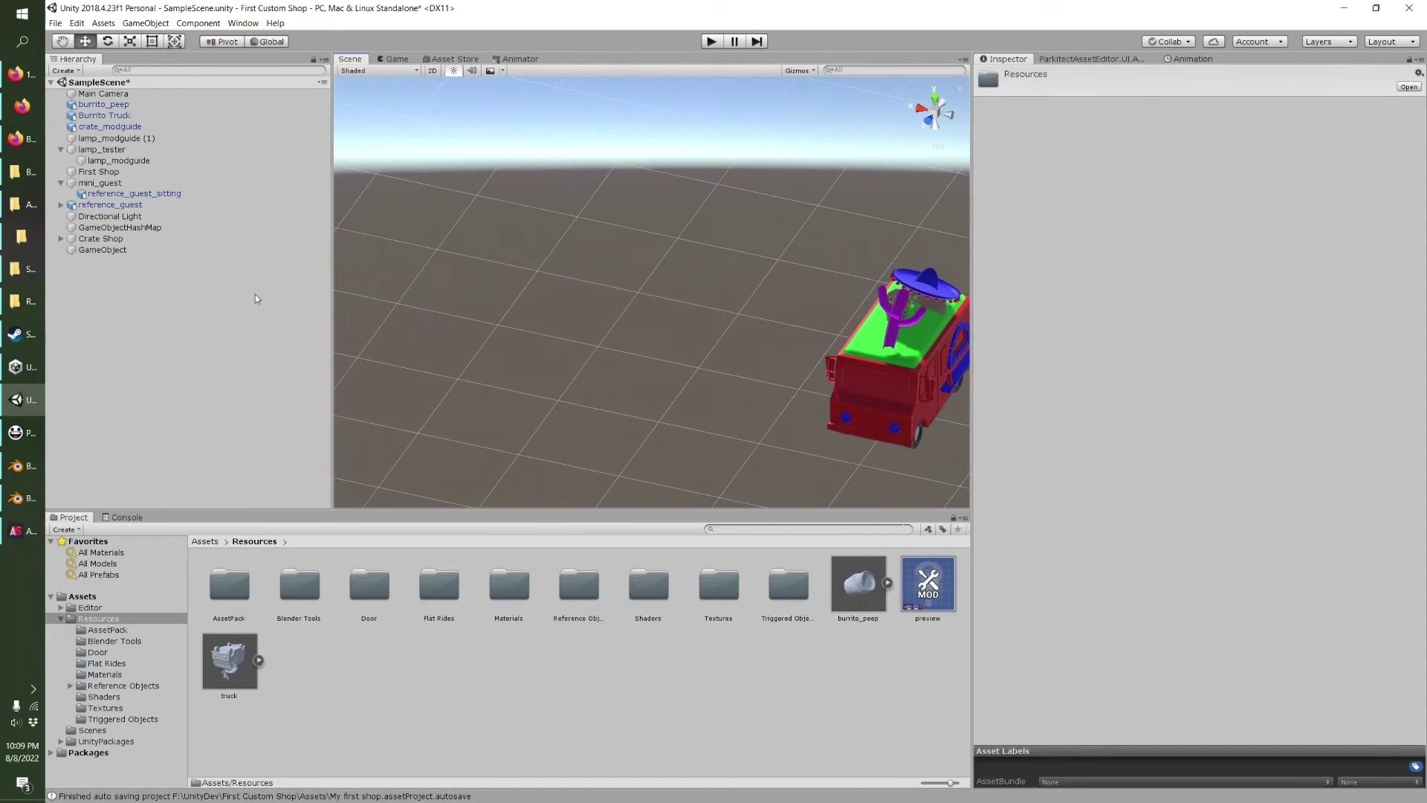
pyautogui.keyDown('alt'); pyautogui.moveTo(799, 366); pyautogui.dragTo(536, 267); pyautogui.keyUp('alt')
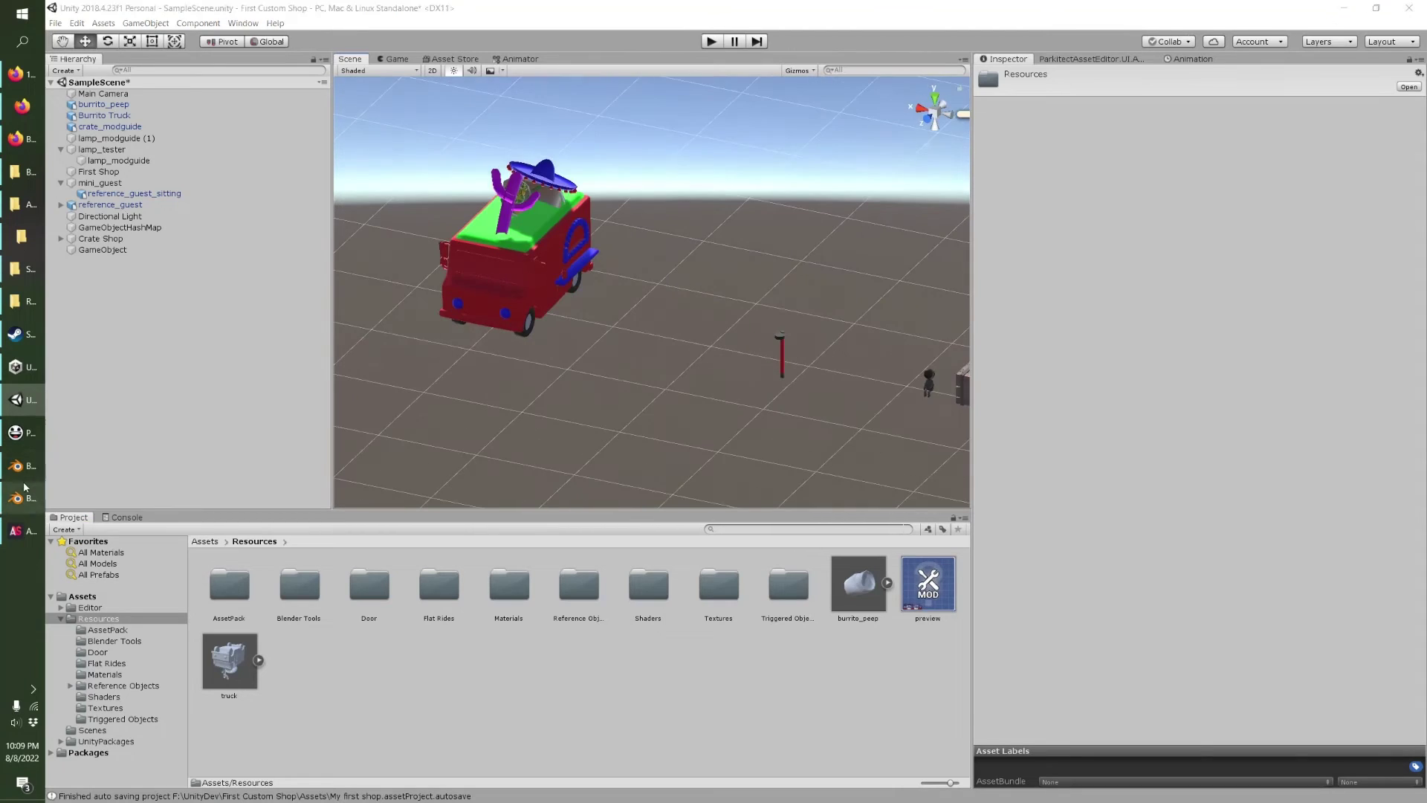
pyautogui.click(23, 498)
pyautogui.click(1173, 65)
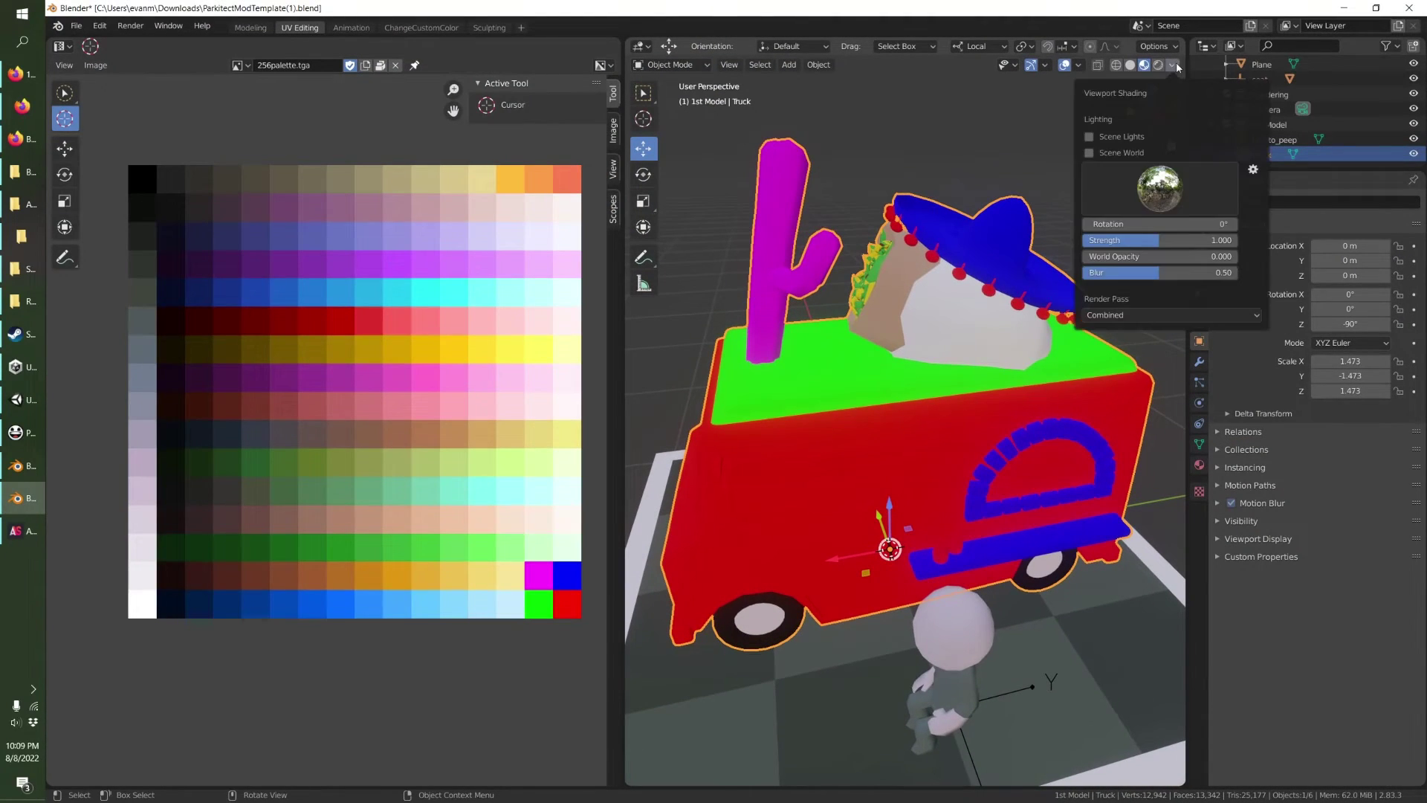
pyautogui.press('Tab')
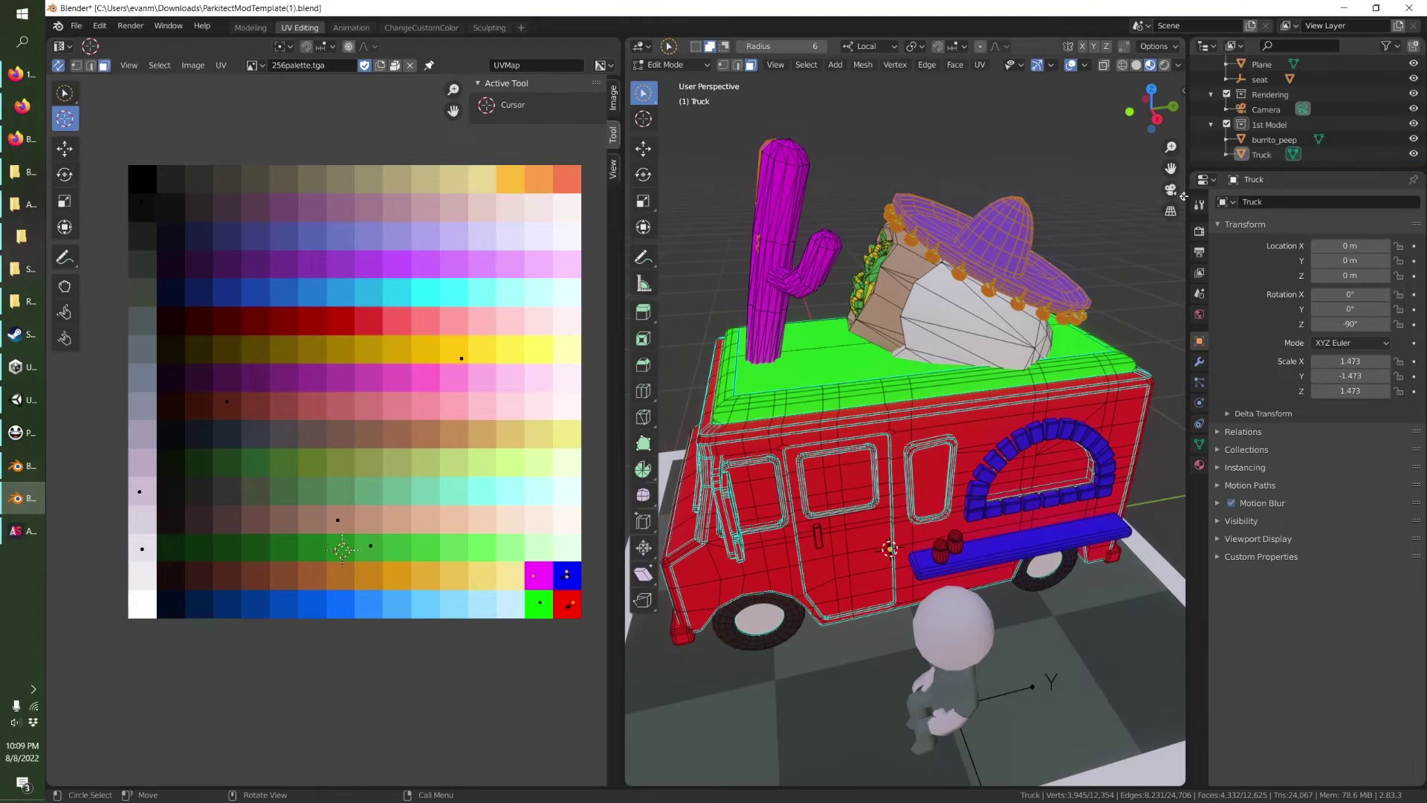
pyautogui.click(1264, 154)
pyautogui.press('Tab')
pyautogui.press('Tab')
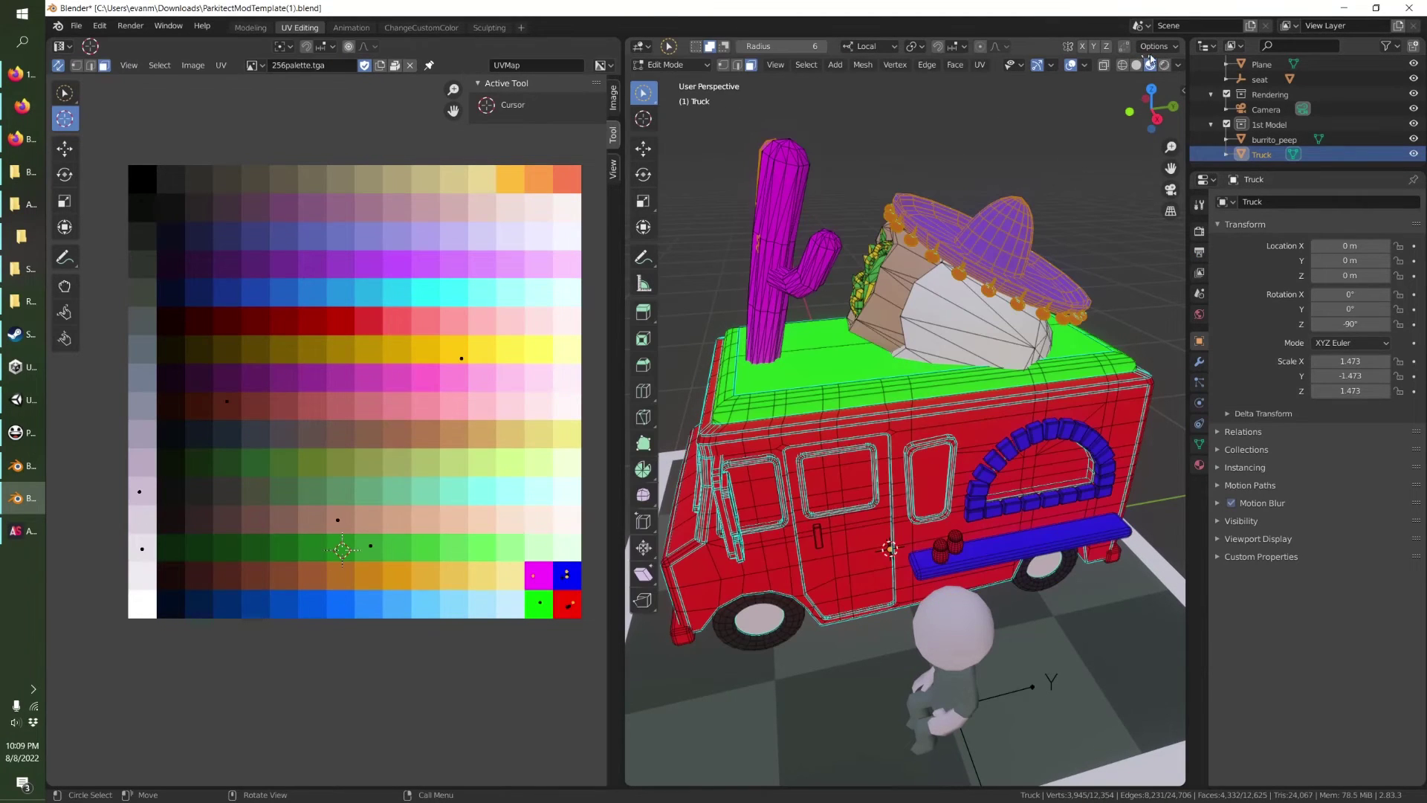
# Set the viewport to solid shading with Backface Culling enabled to reveal flipped faces on the Truck.
pyautogui.click(1178, 66)
pyautogui.click(1086, 66)
pyautogui.moveTo(968, 200)
pyautogui.mouseDown(button='middle')
pyautogui.moveTo(877, 242)
pyautogui.moveTo(952, 265)
pyautogui.mouseUp(button='middle')
pyautogui.click(1138, 65)
pyautogui.click(1178, 67)
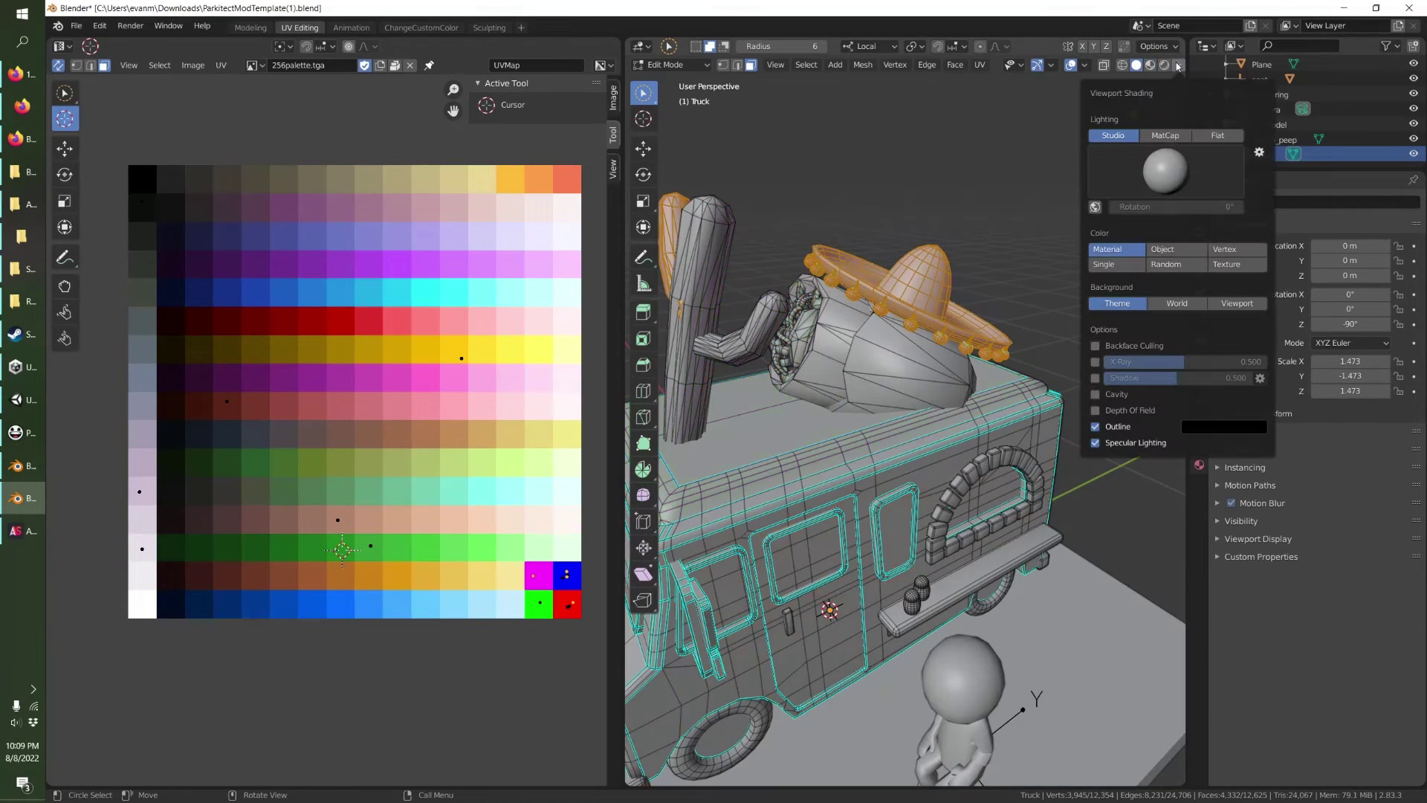
pyautogui.click(1096, 362)
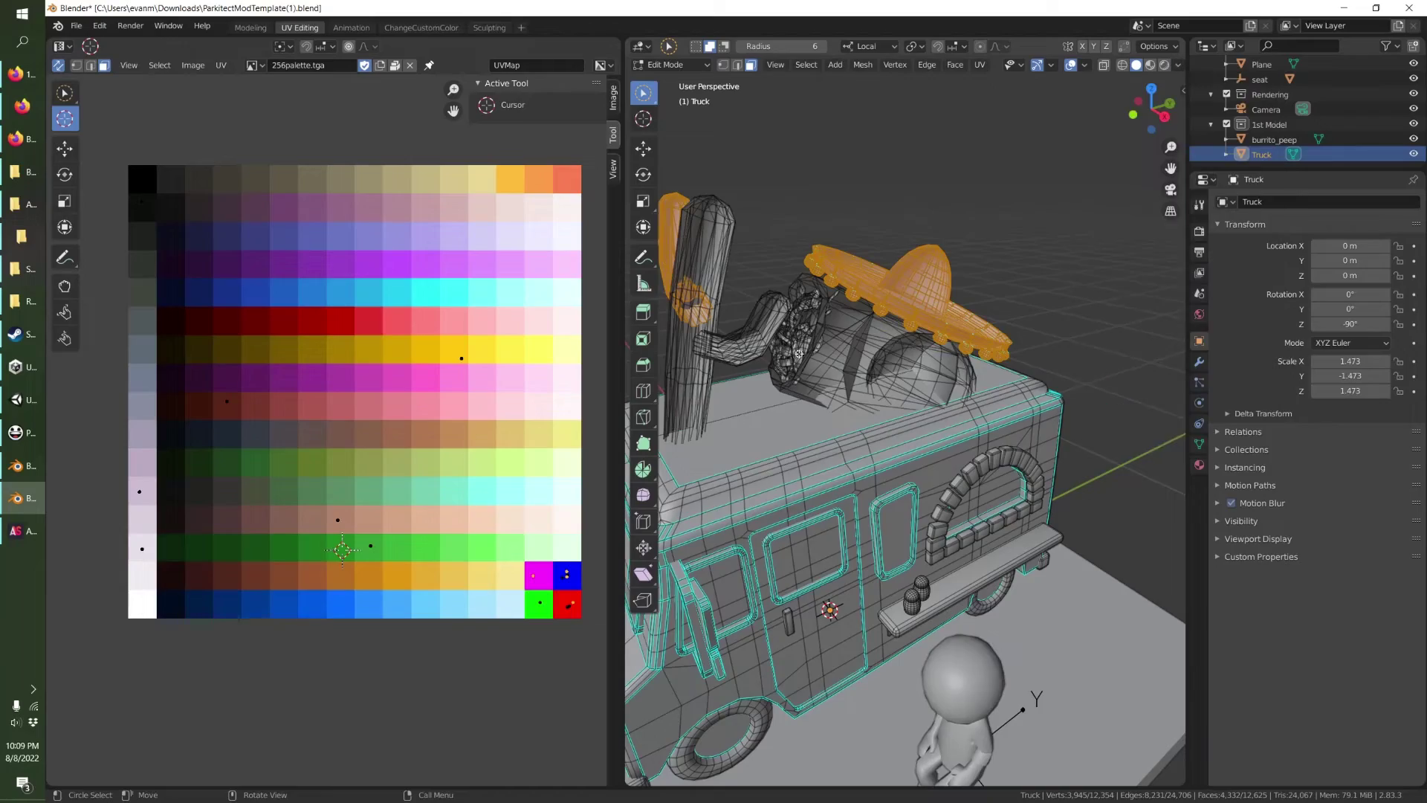
# Recalculate the normals on all faces of the Truck and return to Object Mode.
pyautogui.moveTo(877, 357)
pyautogui.mouseDown(button='middle')
pyautogui.moveTo(812, 389)
pyautogui.moveTo(918, 398)
pyautogui.moveTo(896, 446)
pyautogui.moveTo(940, 319)
pyautogui.moveTo(918, 335)
pyautogui.moveTo(892, 319)
pyautogui.mouseUp(button='middle')
pyautogui.hotkey('alt', 'a')
pyautogui.press('a')
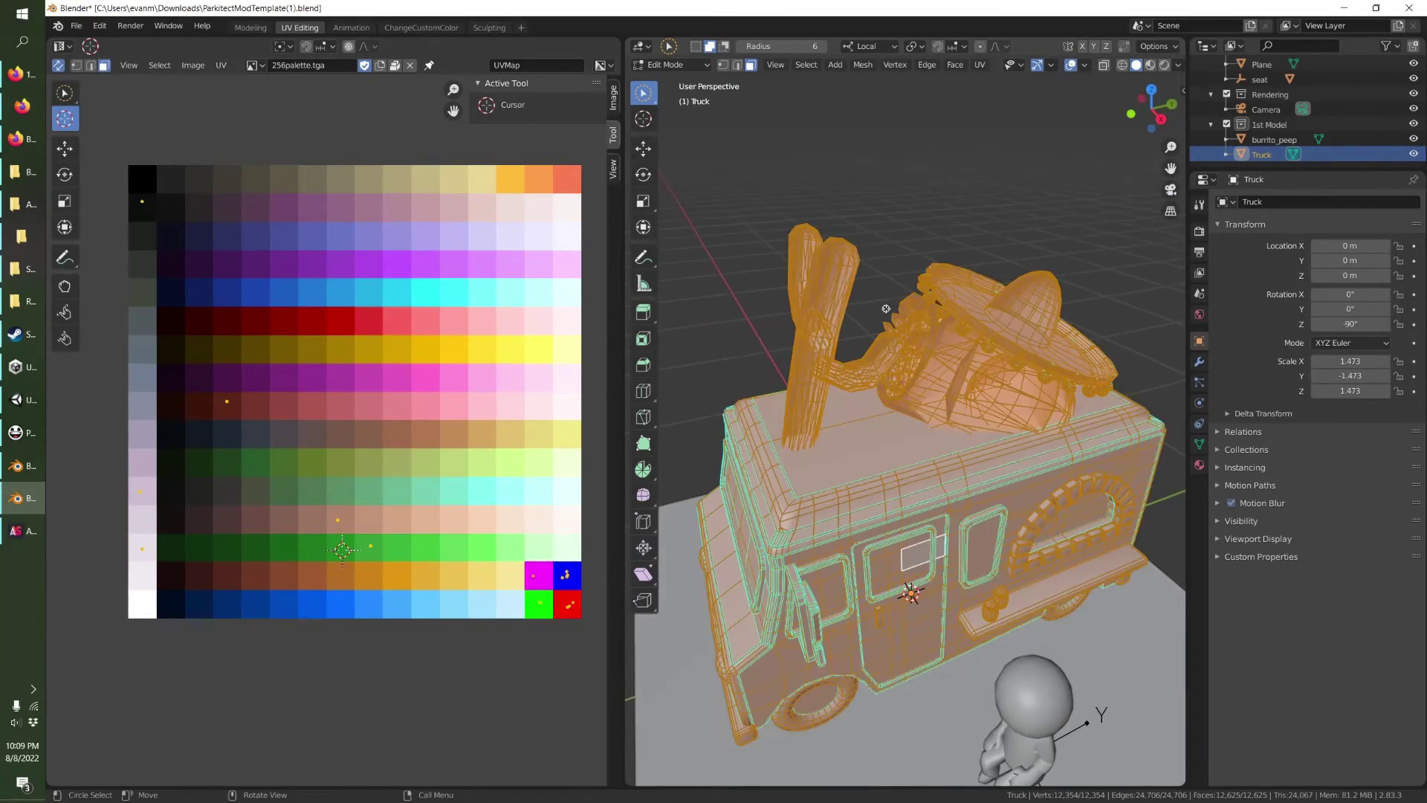
pyautogui.press('F3')
pyautogui.write('norm')
pyautogui.press('Down')
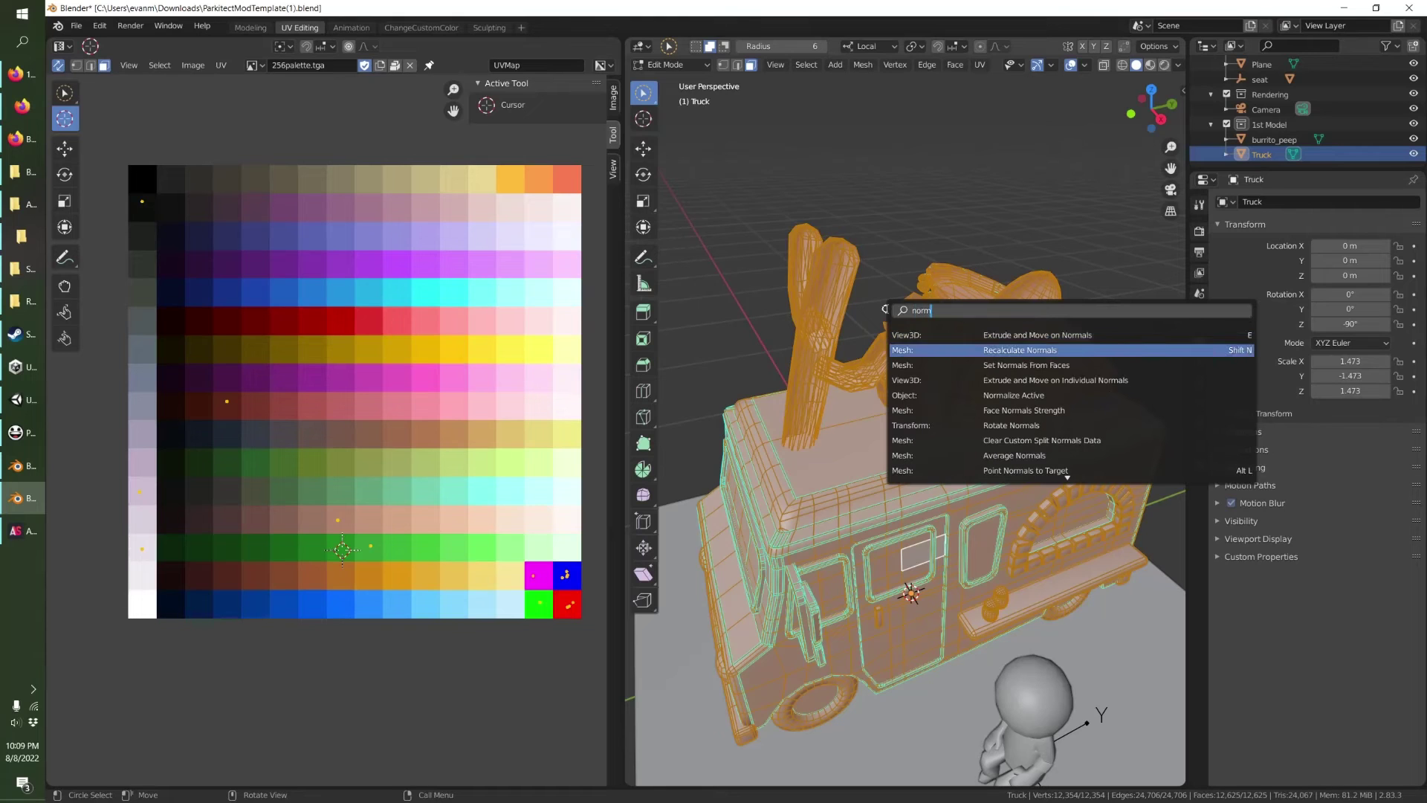
pyautogui.press('Return')
pyautogui.moveTo(886, 309); pyautogui.dragTo(886, 355, button='middle')
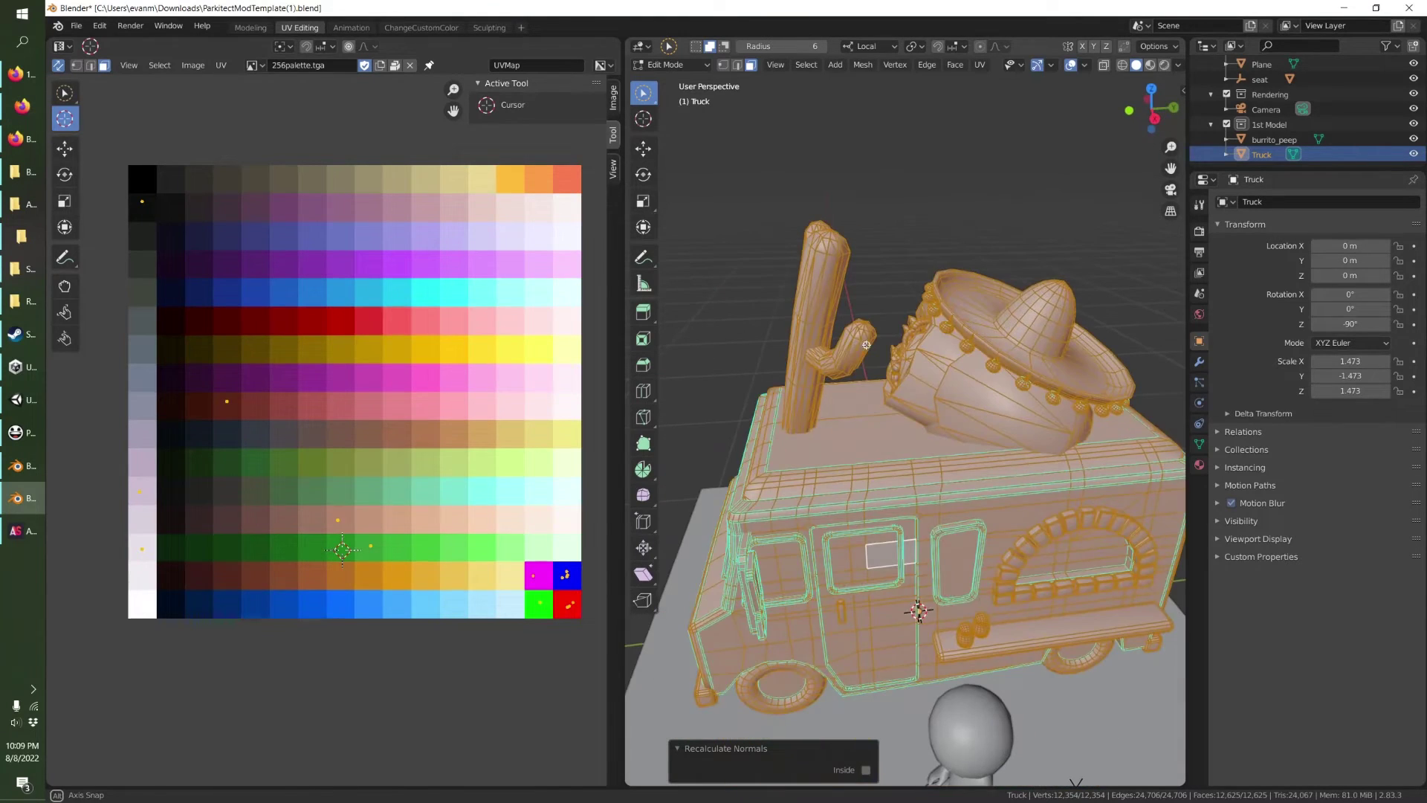
pyautogui.hotkey('alt', 'a')
pyautogui.press('Tab')
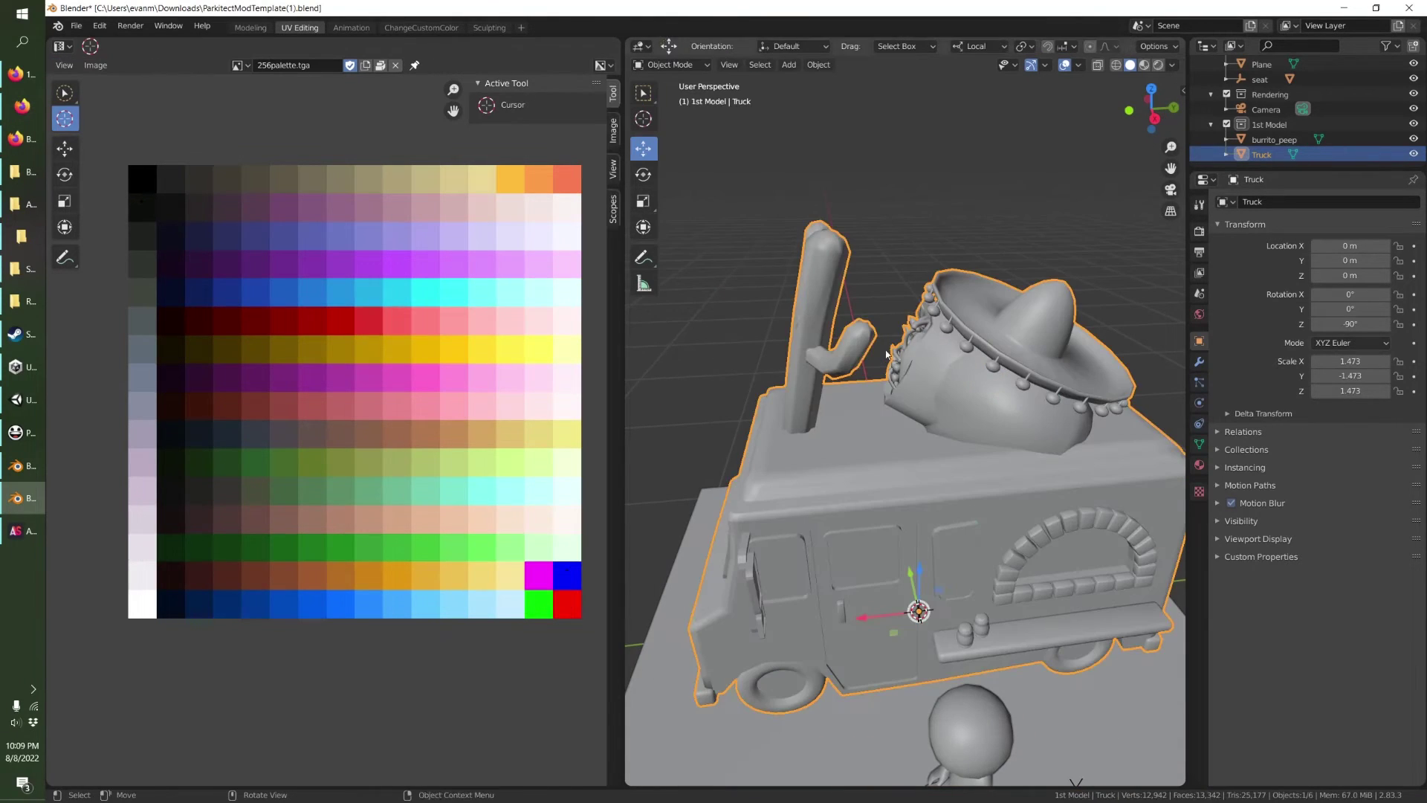
# Recalculate the normals on all faces of burrito_peep.
pyautogui.click(1258, 141)
pyautogui.press('Tab')
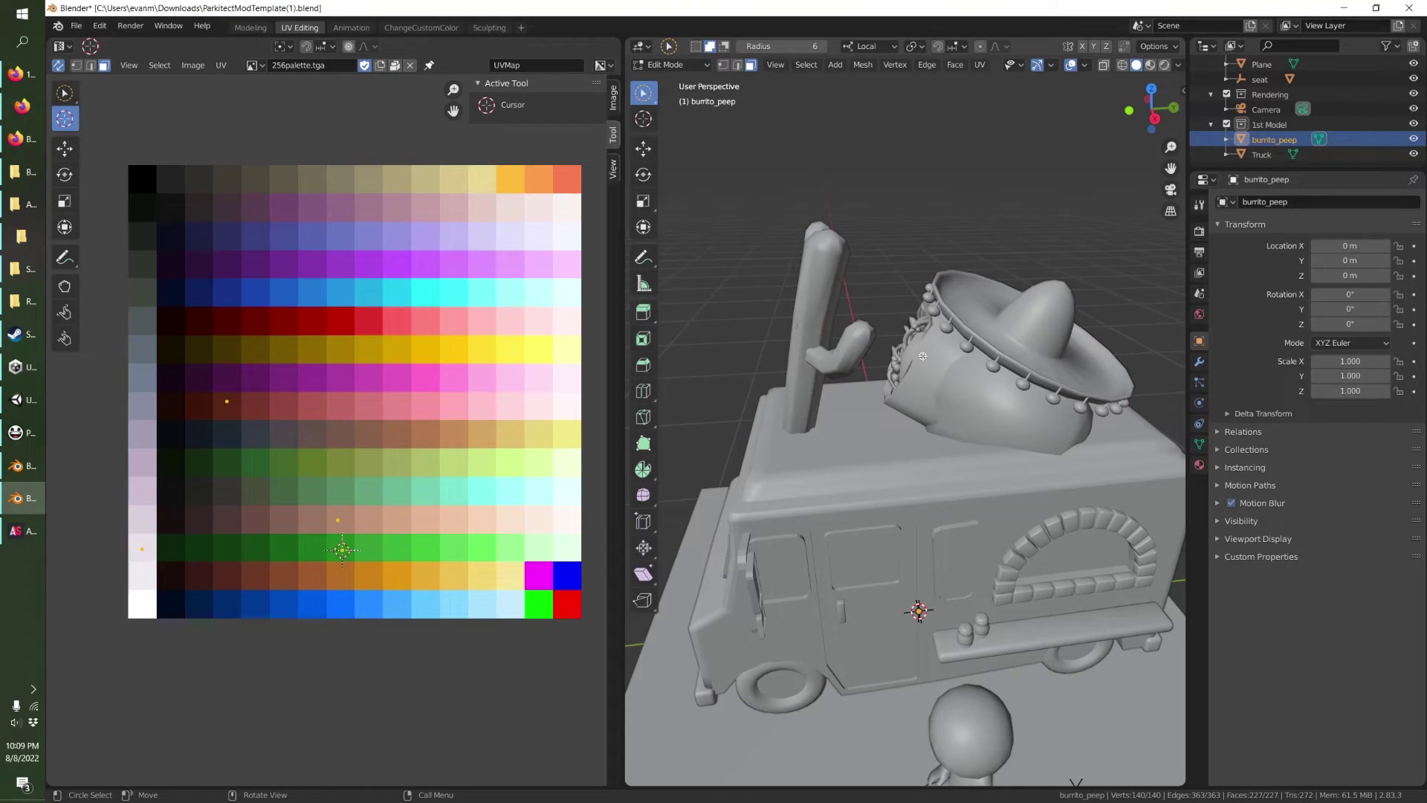
pyautogui.press('F3')
pyautogui.write('rec')
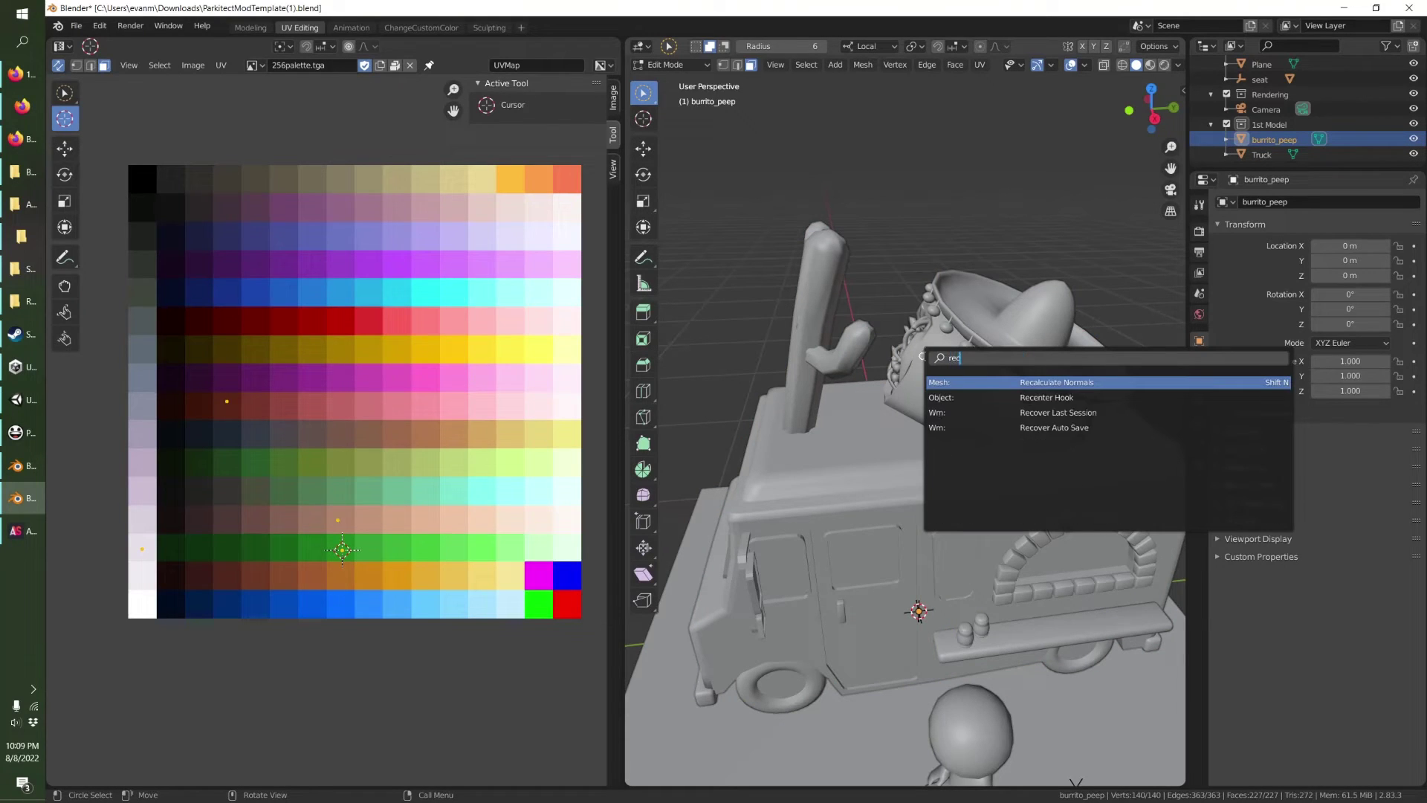
pyautogui.press('Return')
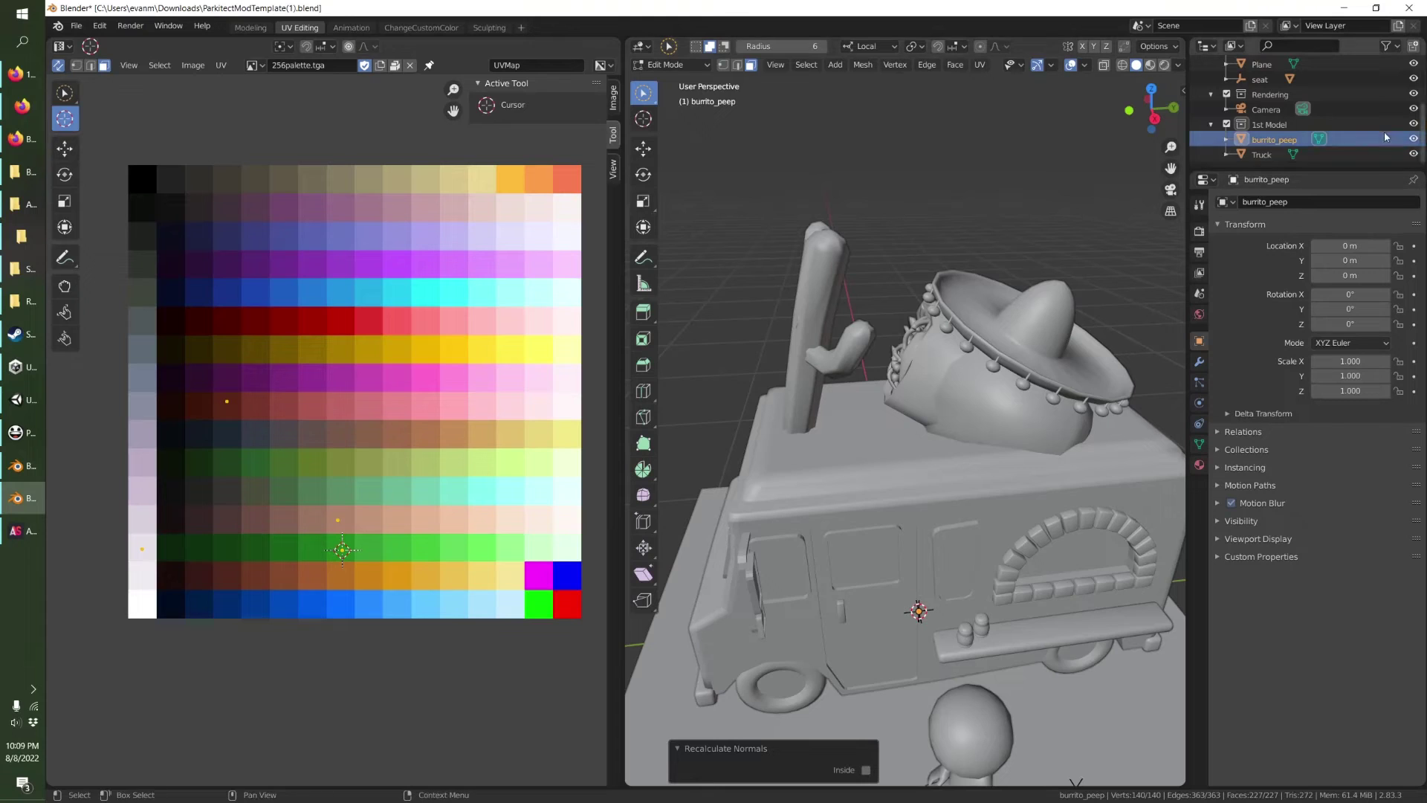
# Hide the Truck to examine burrito_peep's surface in Object Mode with Backface Culling, and show the Truck again.
pyautogui.click(1413, 154)
pyautogui.keyDown('shift'); pyautogui.moveTo(921, 609); pyautogui.dragTo(915, 573, button='middle'); pyautogui.keyUp('shift')
pyautogui.scroll(3, 896, 521)
pyautogui.scroll(2, 896, 521)
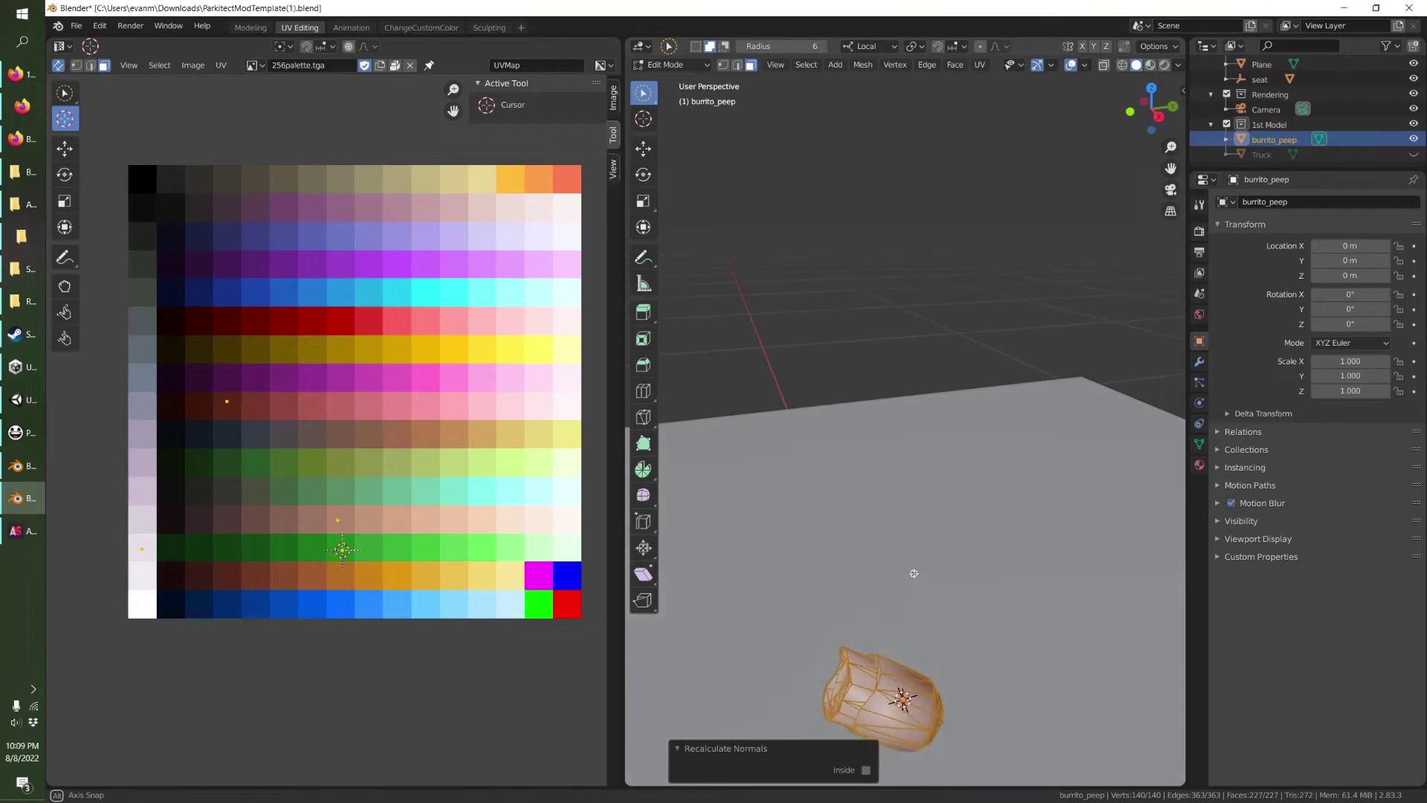
pyautogui.press('Tab')
pyautogui.scroll(-4, 920, 533)
pyautogui.click(1172, 65)
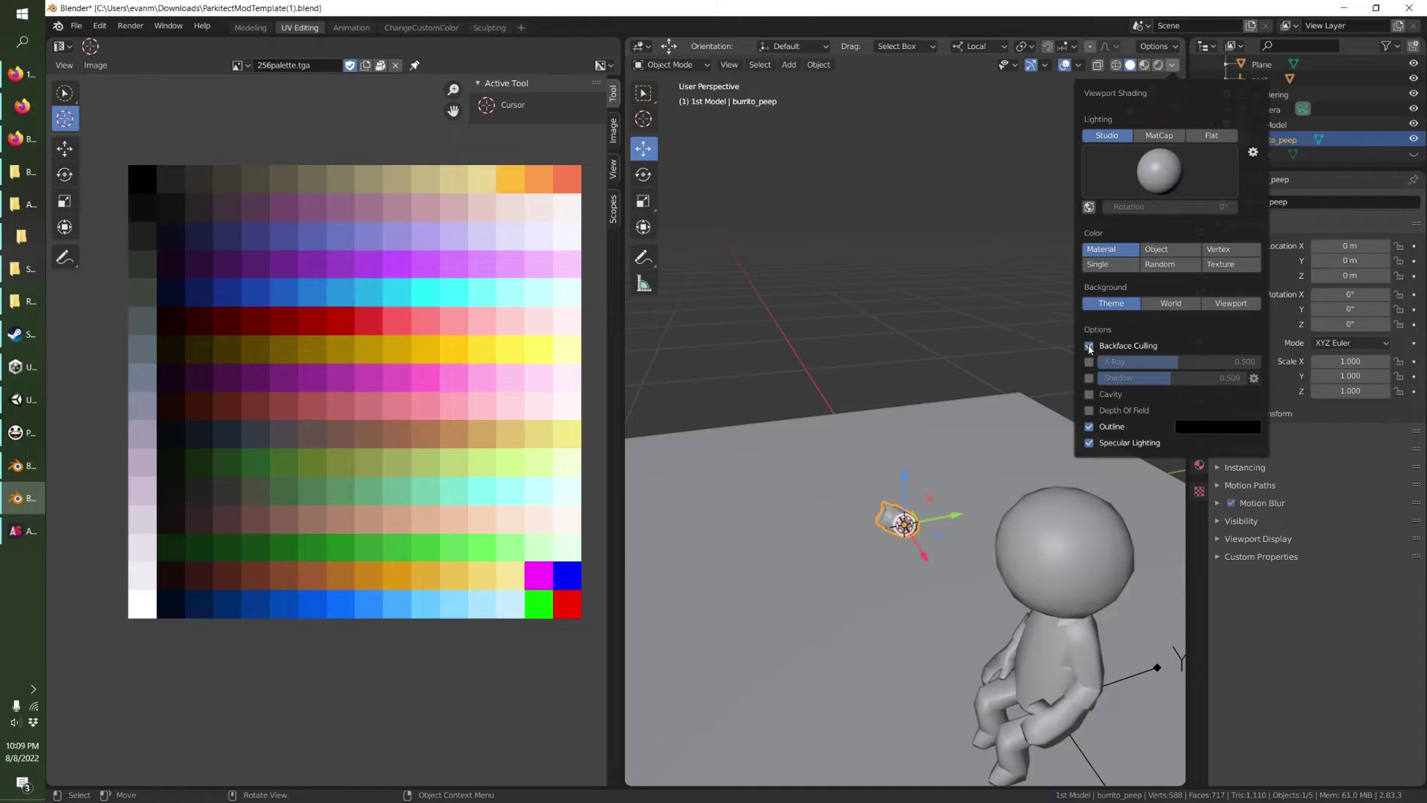
pyautogui.click(748, 275)
pyautogui.moveTo(894, 438); pyautogui.dragTo(917, 446, button='middle')
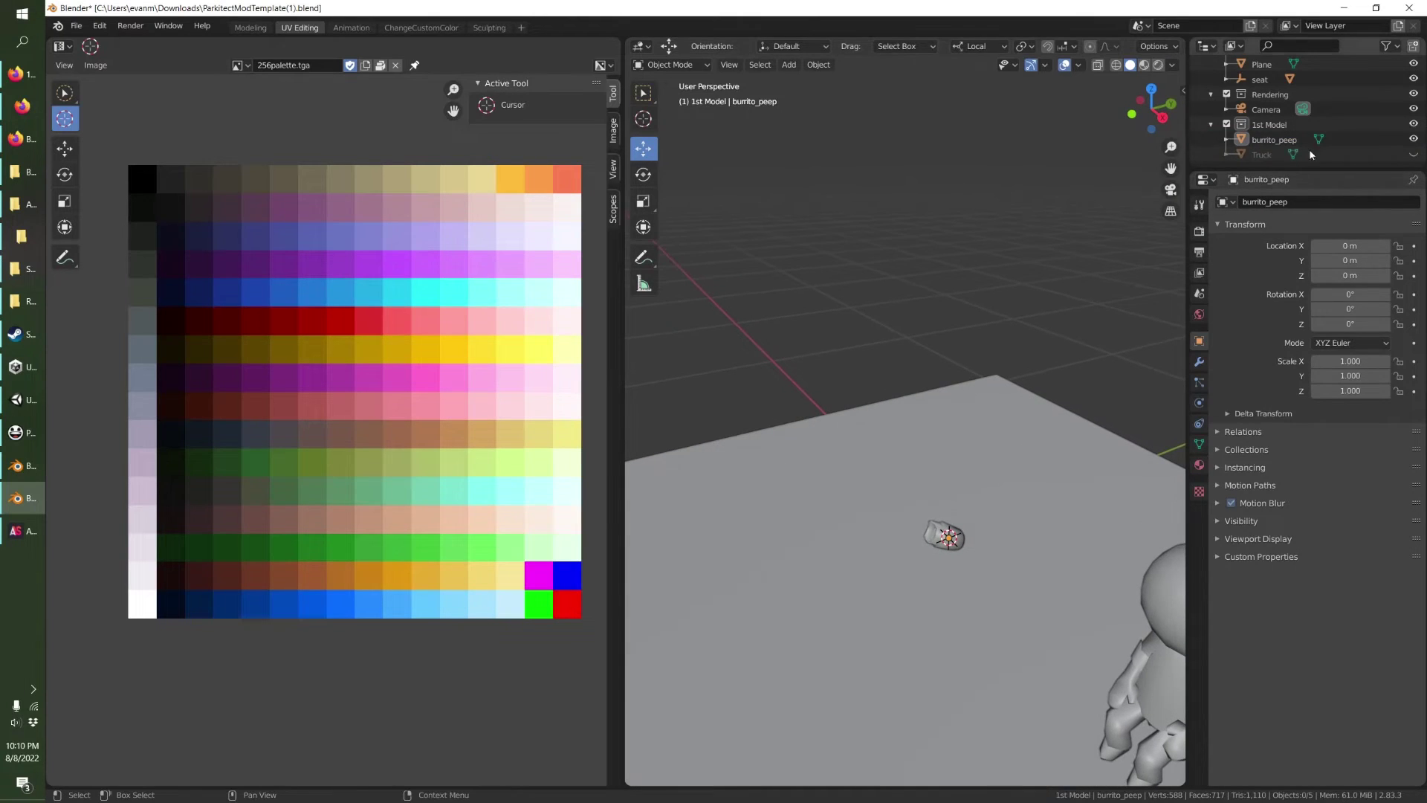
pyautogui.click(1413, 154)
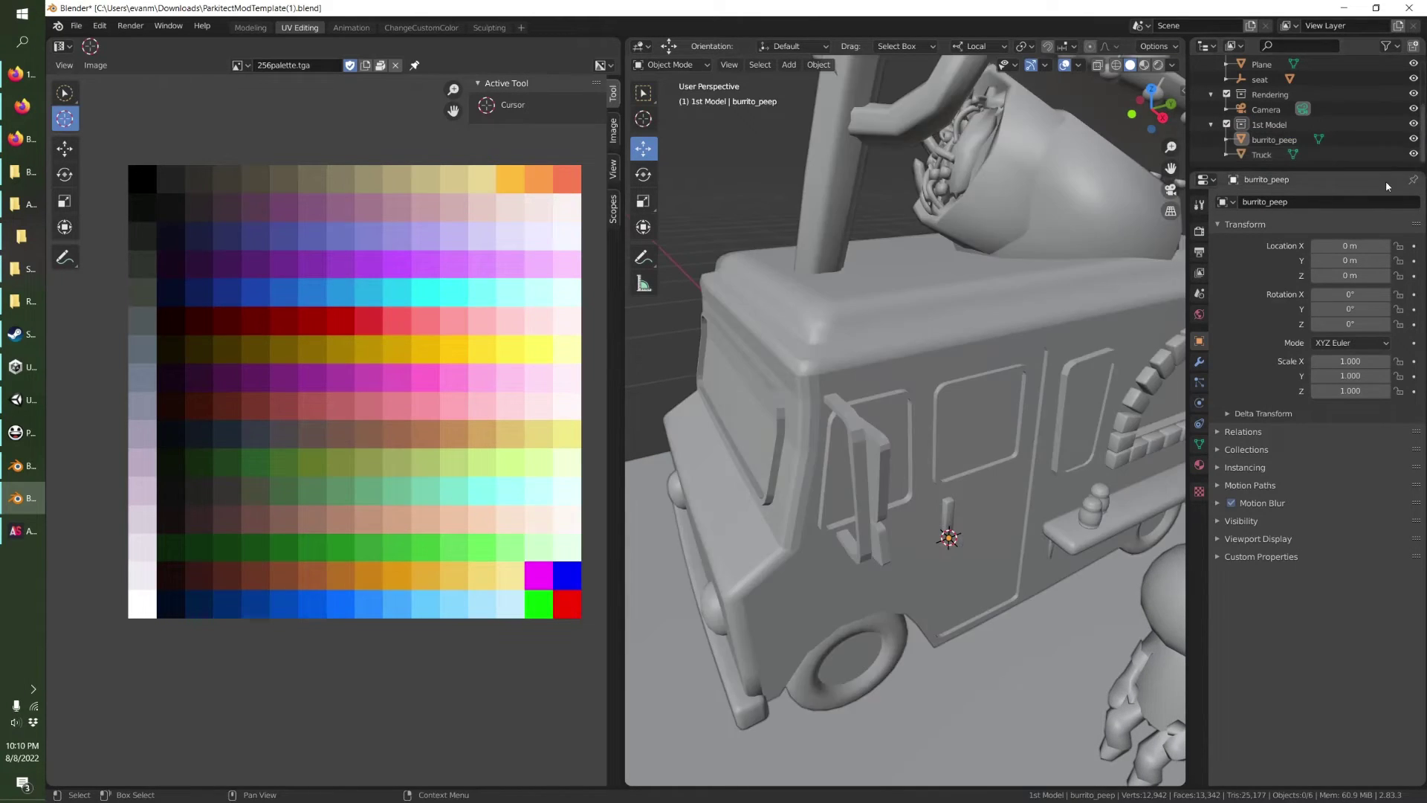
# Return the viewport to material preview shading and export burrito_peep as FBX, overwriting burrito_peep.fbx in the Burrito folder.
pyautogui.click(1144, 65)
pyautogui.click(1264, 140)
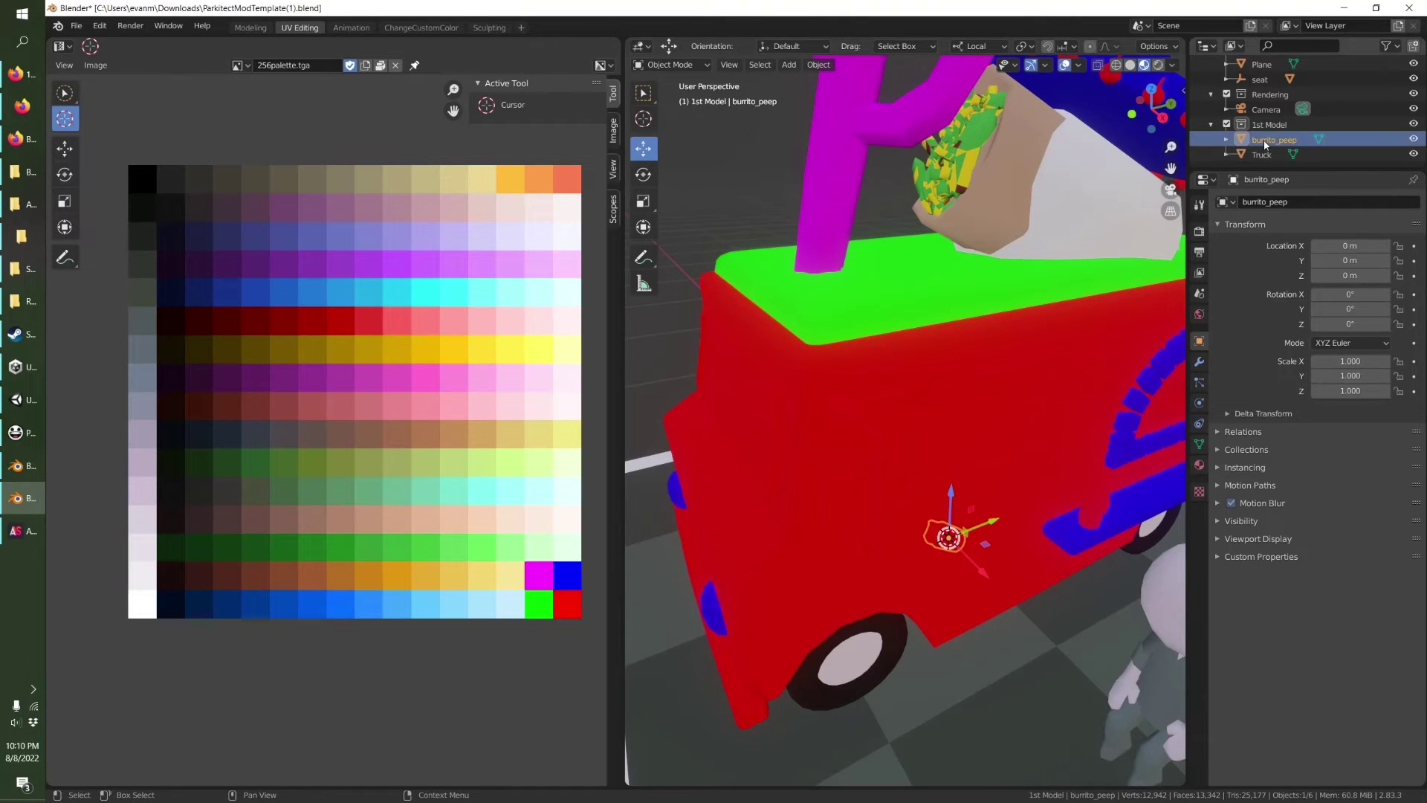
pyautogui.hotkey('ctrl', 'shift', 'e')
pyautogui.click(588, 240)
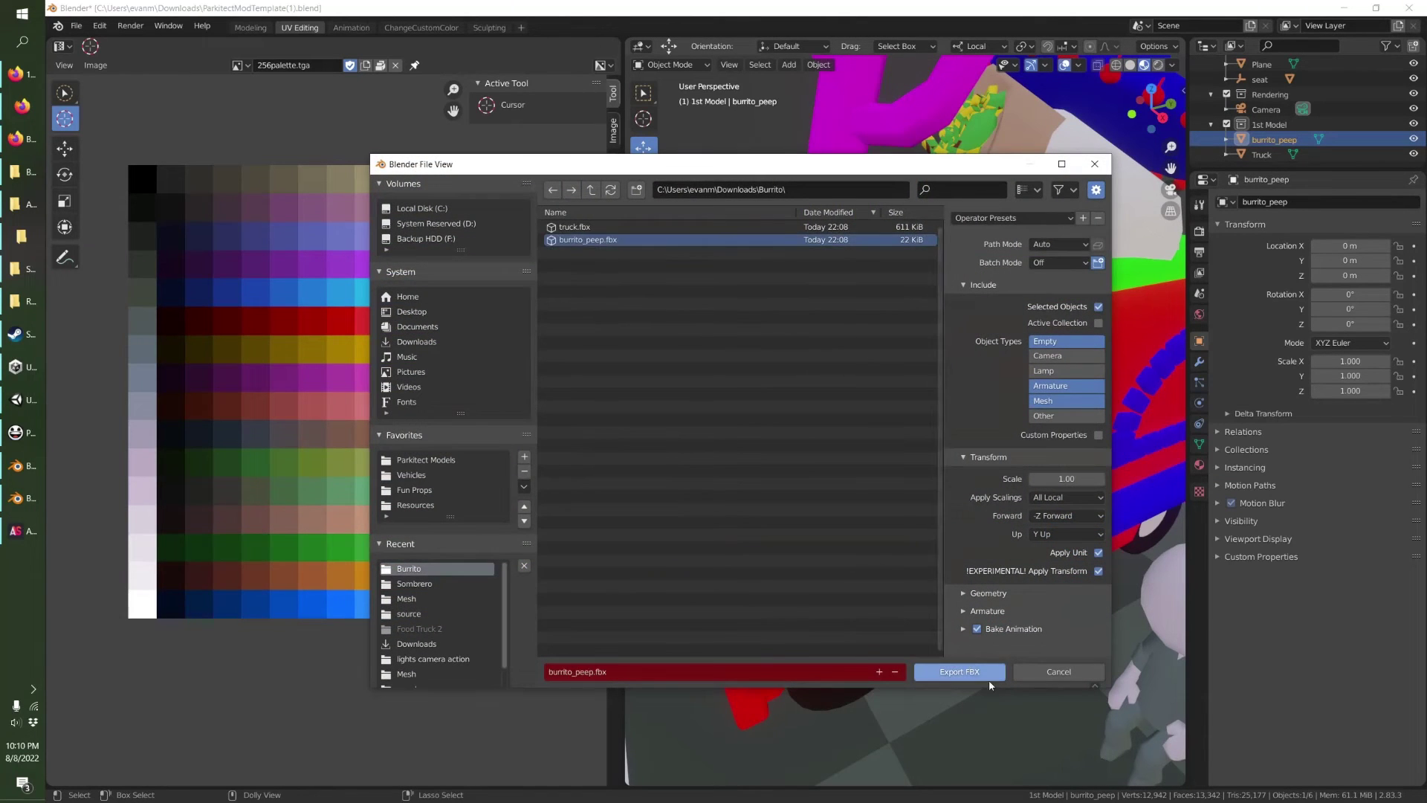
pyautogui.click(973, 670)
# Export the Truck as FBX, overwriting truck.fbx in the Burrito folder.
pyautogui.click(1257, 155)
pyautogui.hotkey('ctrl', 'shift', 'e')
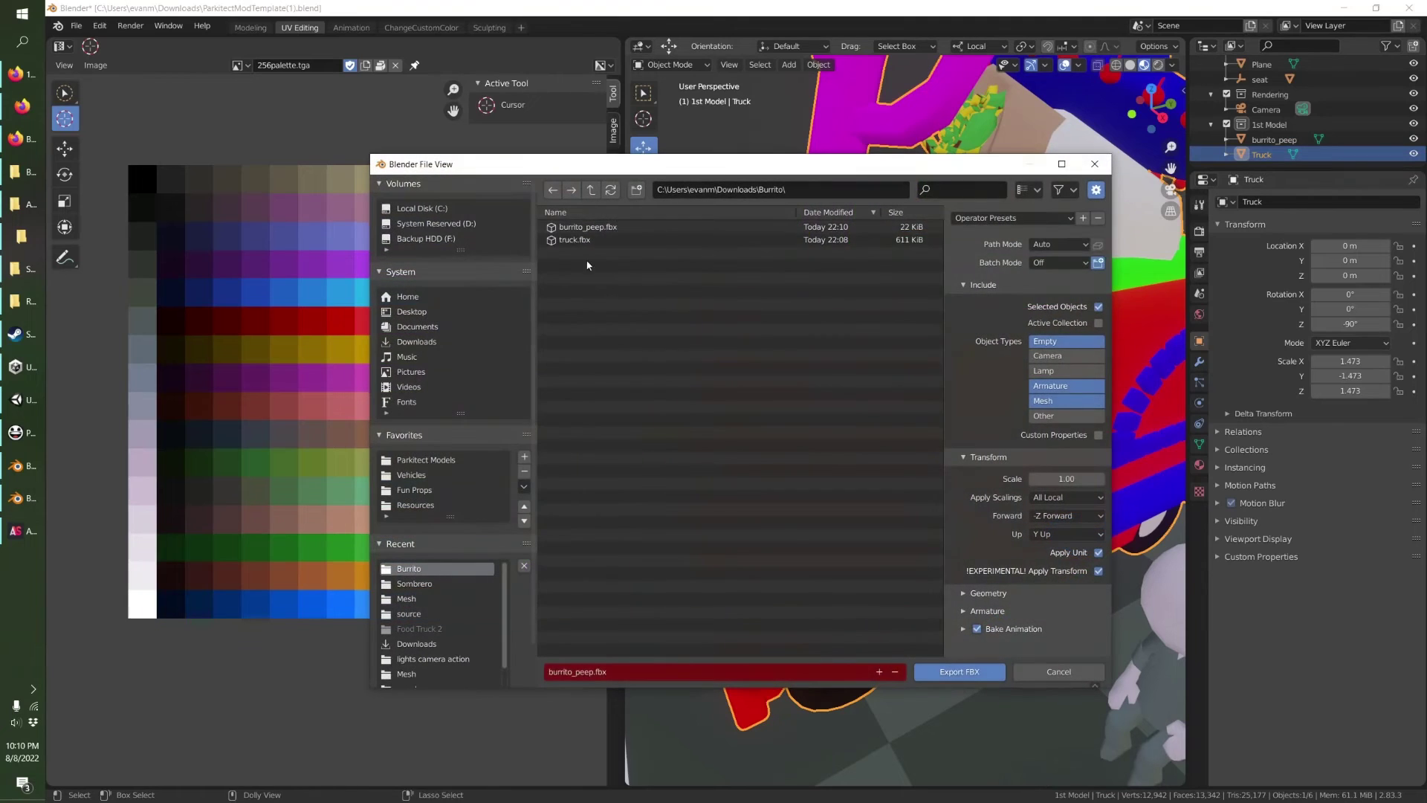
pyautogui.click(575, 241)
pyautogui.click(959, 671)
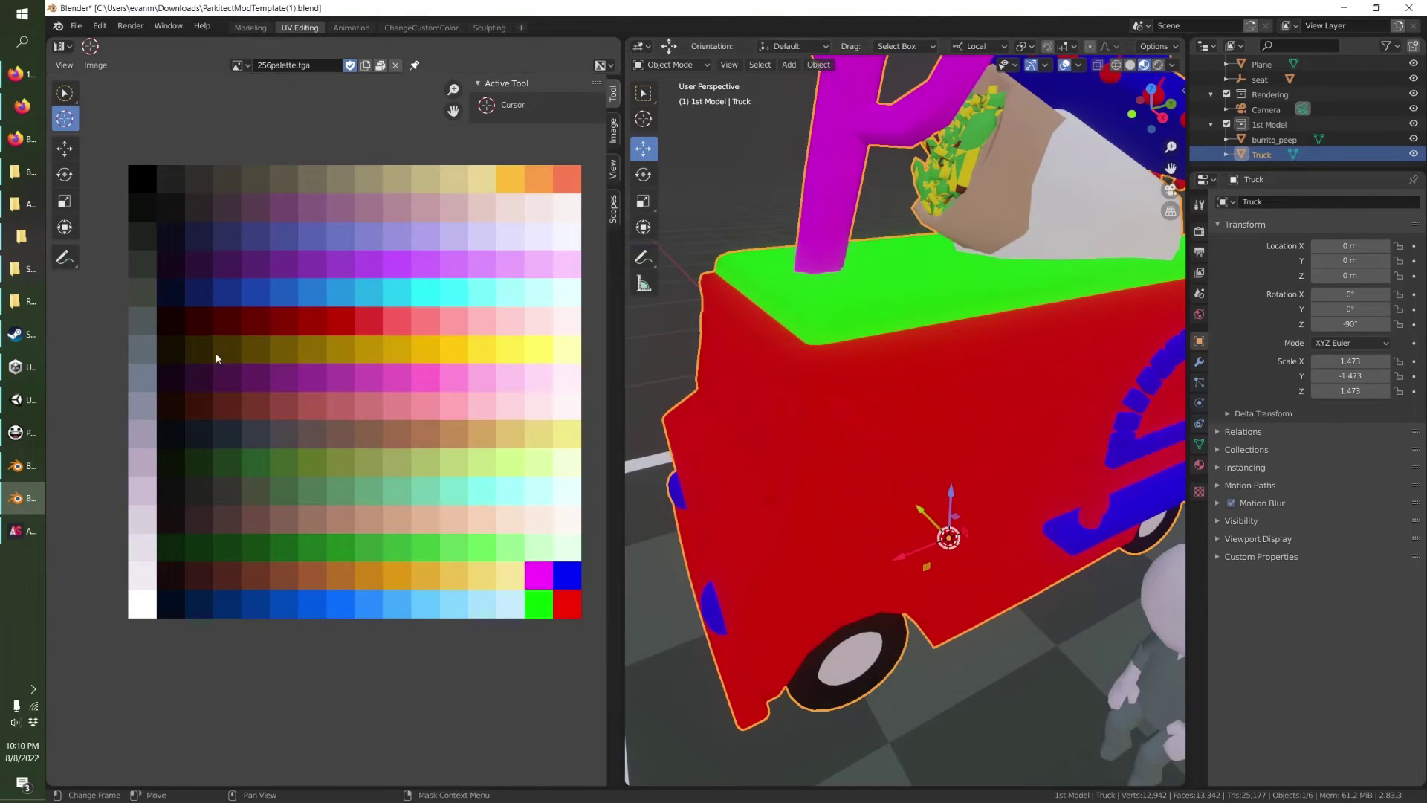
# Switch to File Explorer and arrange the Unity project's Resources folder and the Downloads Burrito folder so both file lists are accessible.
pyautogui.click(15, 400)
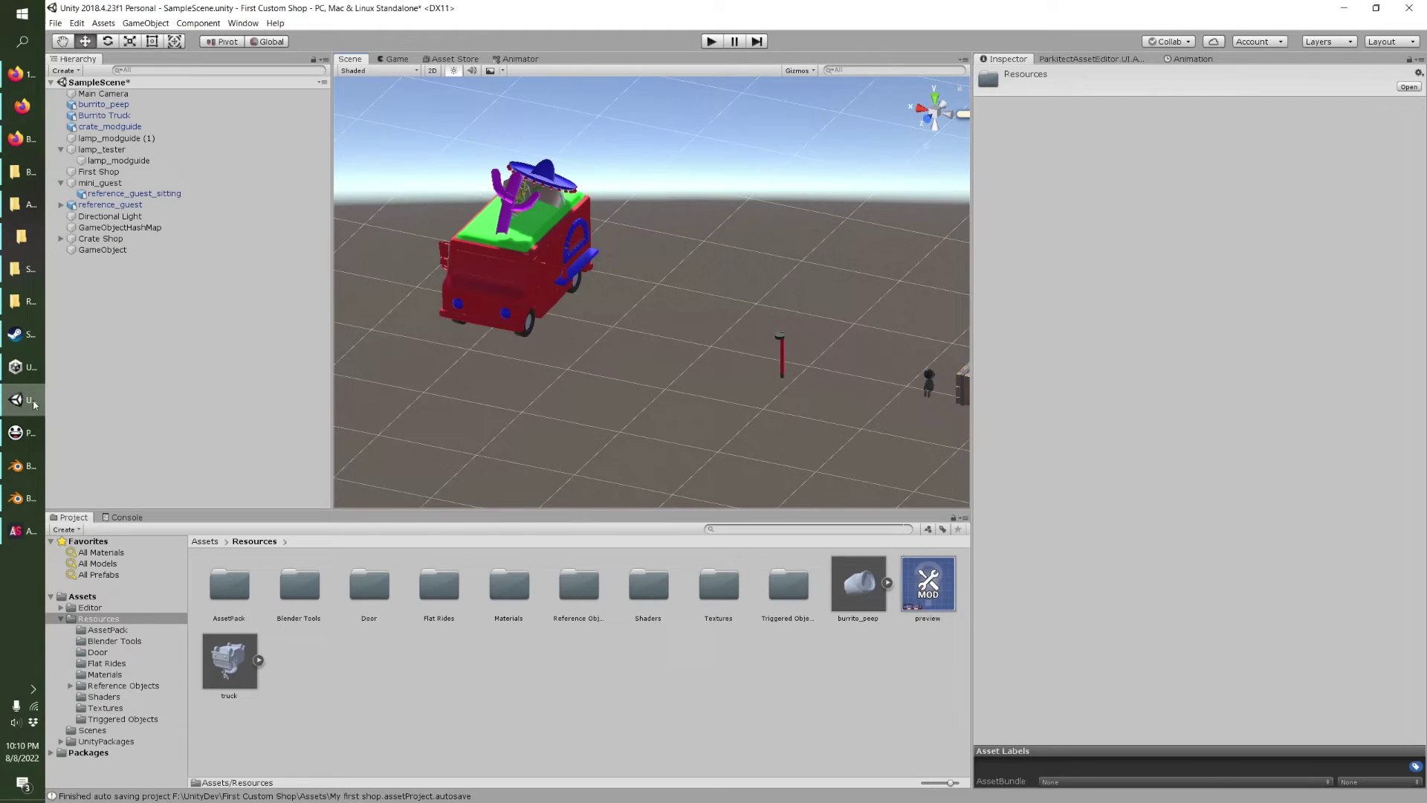
pyautogui.click(20, 301)
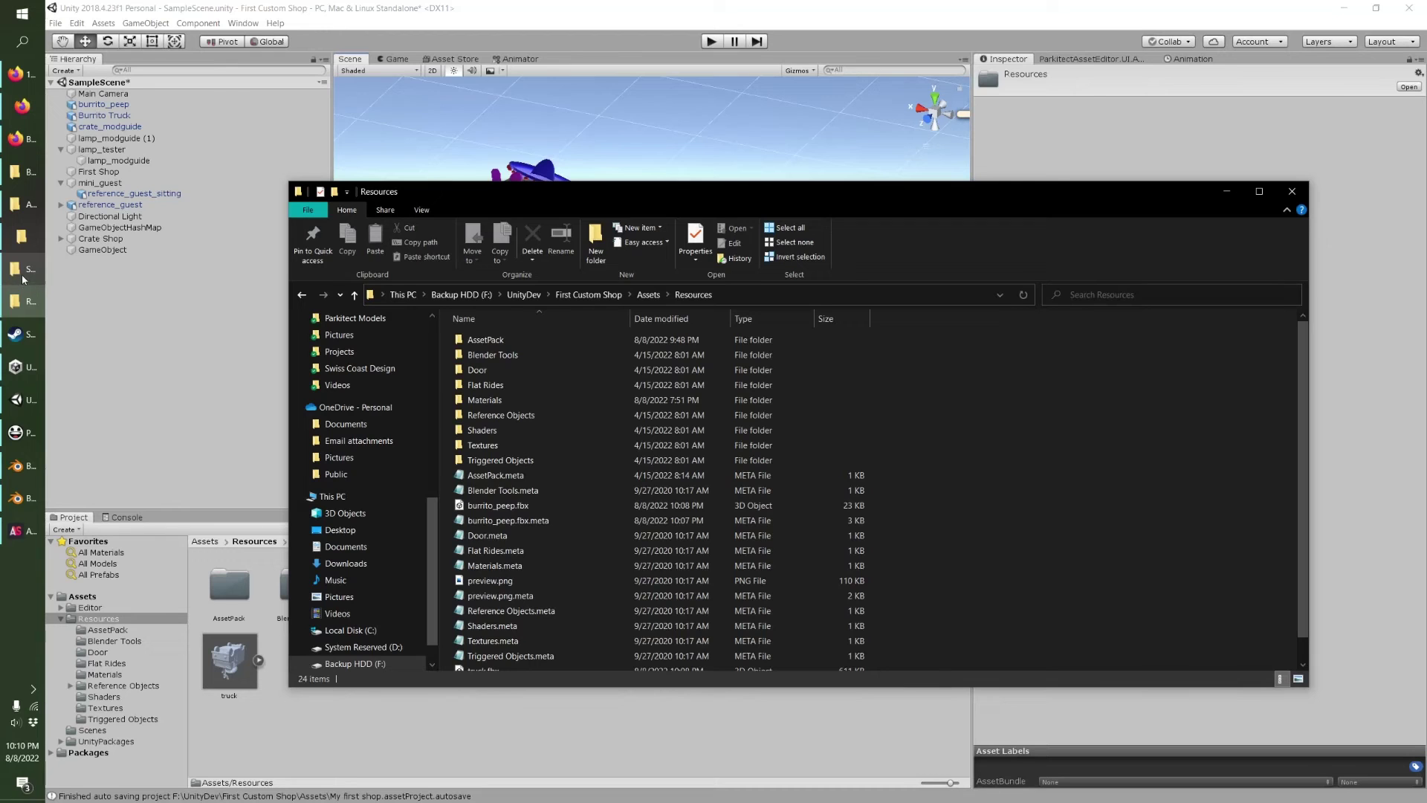
pyautogui.click(22, 277)
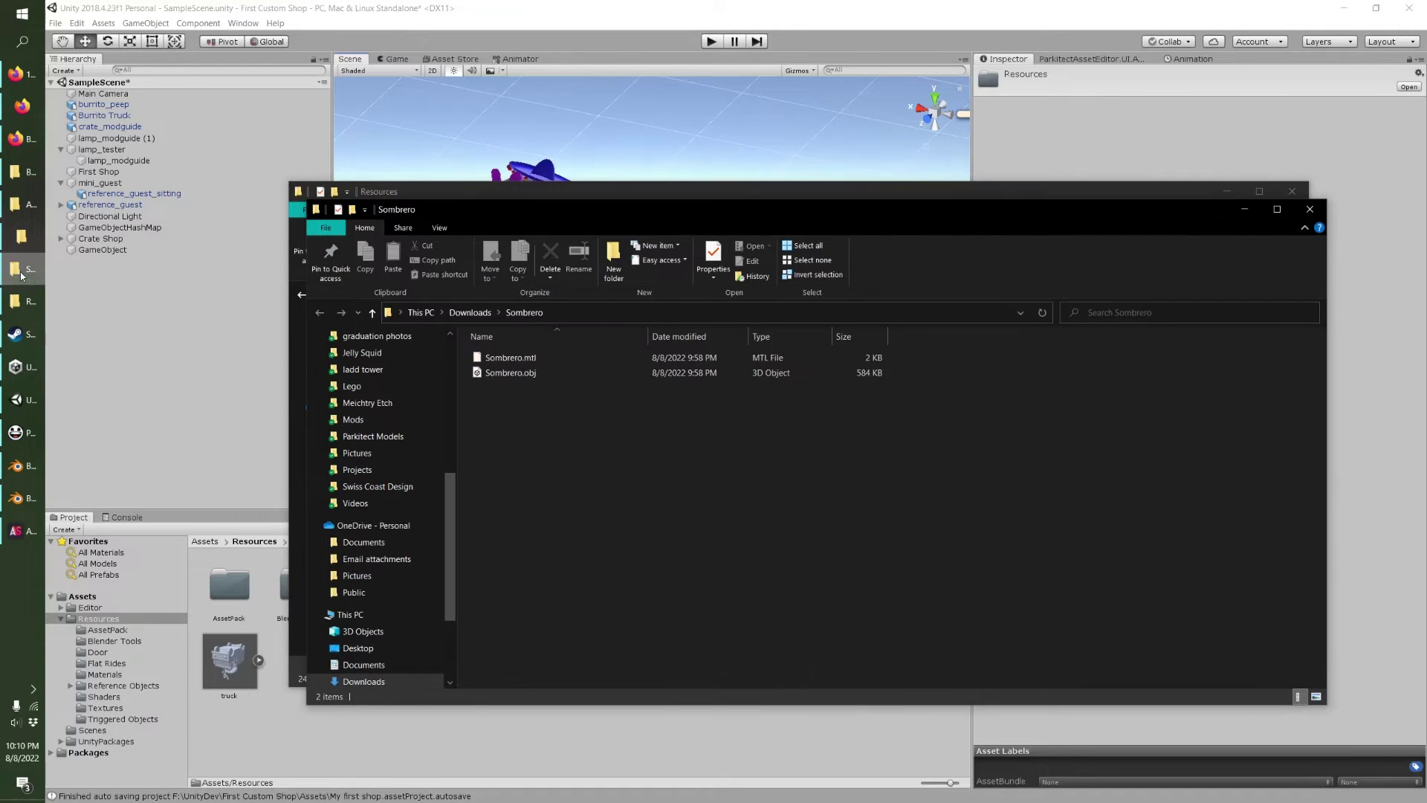
pyautogui.click(468, 312)
pyautogui.doubleClick(543, 460)
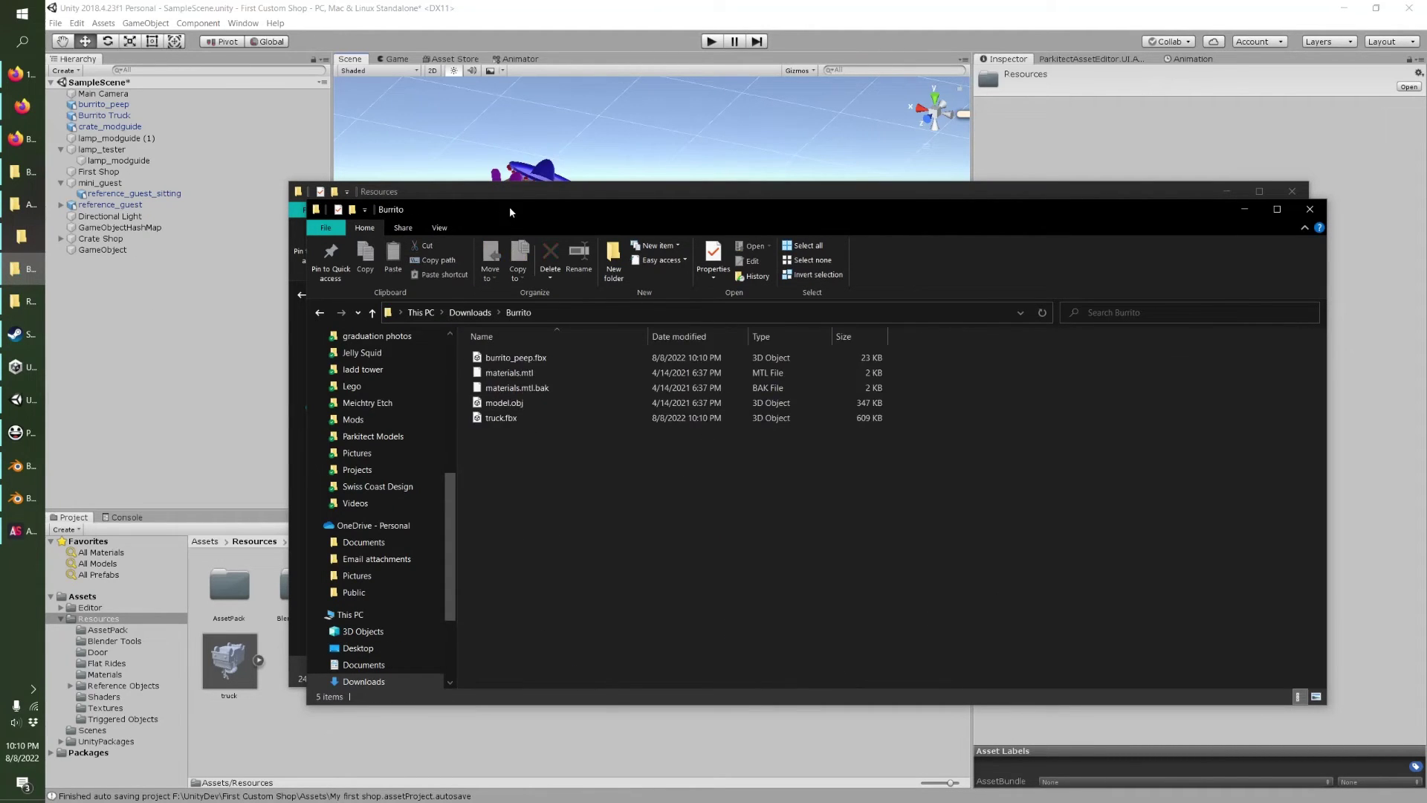
pyautogui.moveTo(510, 207); pyautogui.dragTo(986, 210)
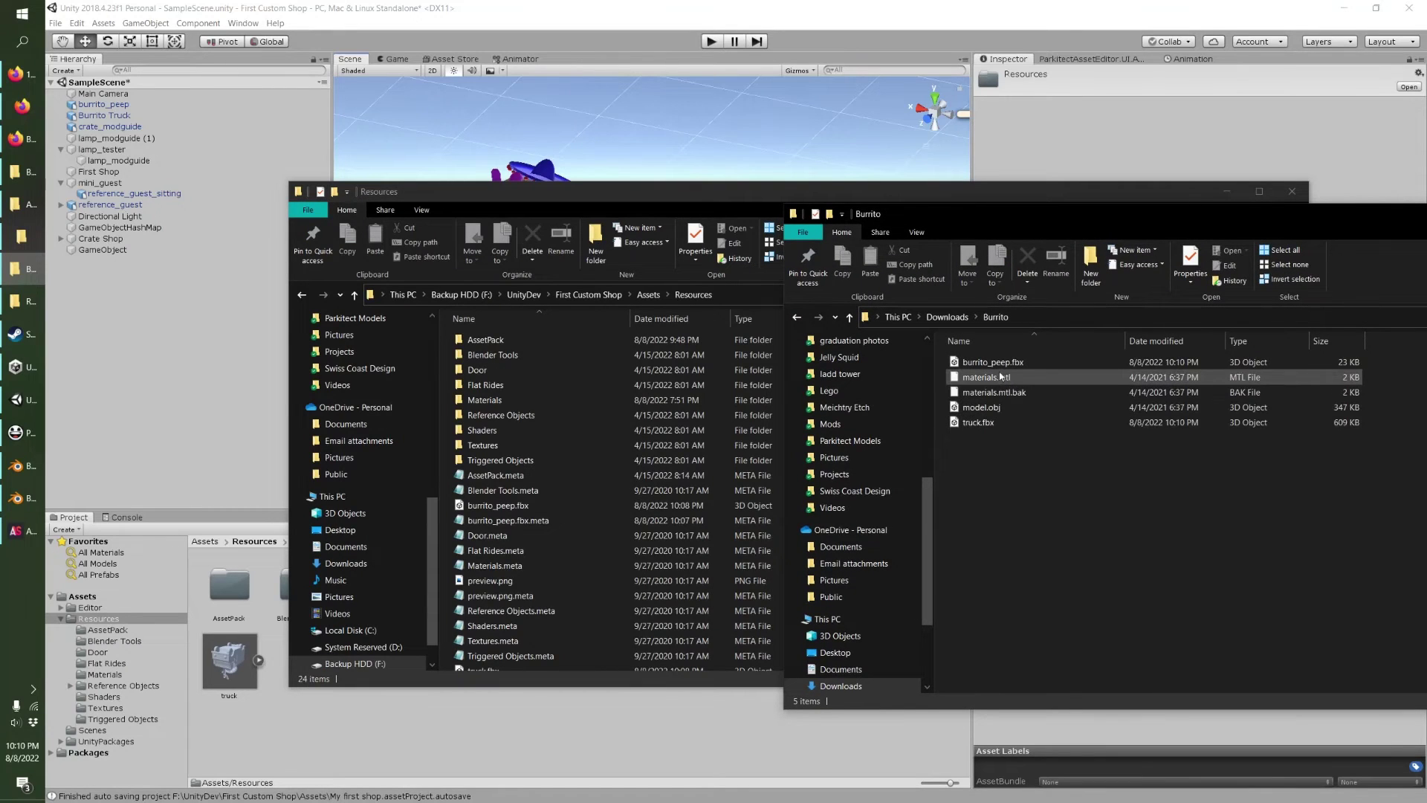
# Copy burrito_peep.fbx and truck.fbx from Burrito into Resources, replacing the existing files, and return to Unity to reimport them.
pyautogui.click(986, 409)
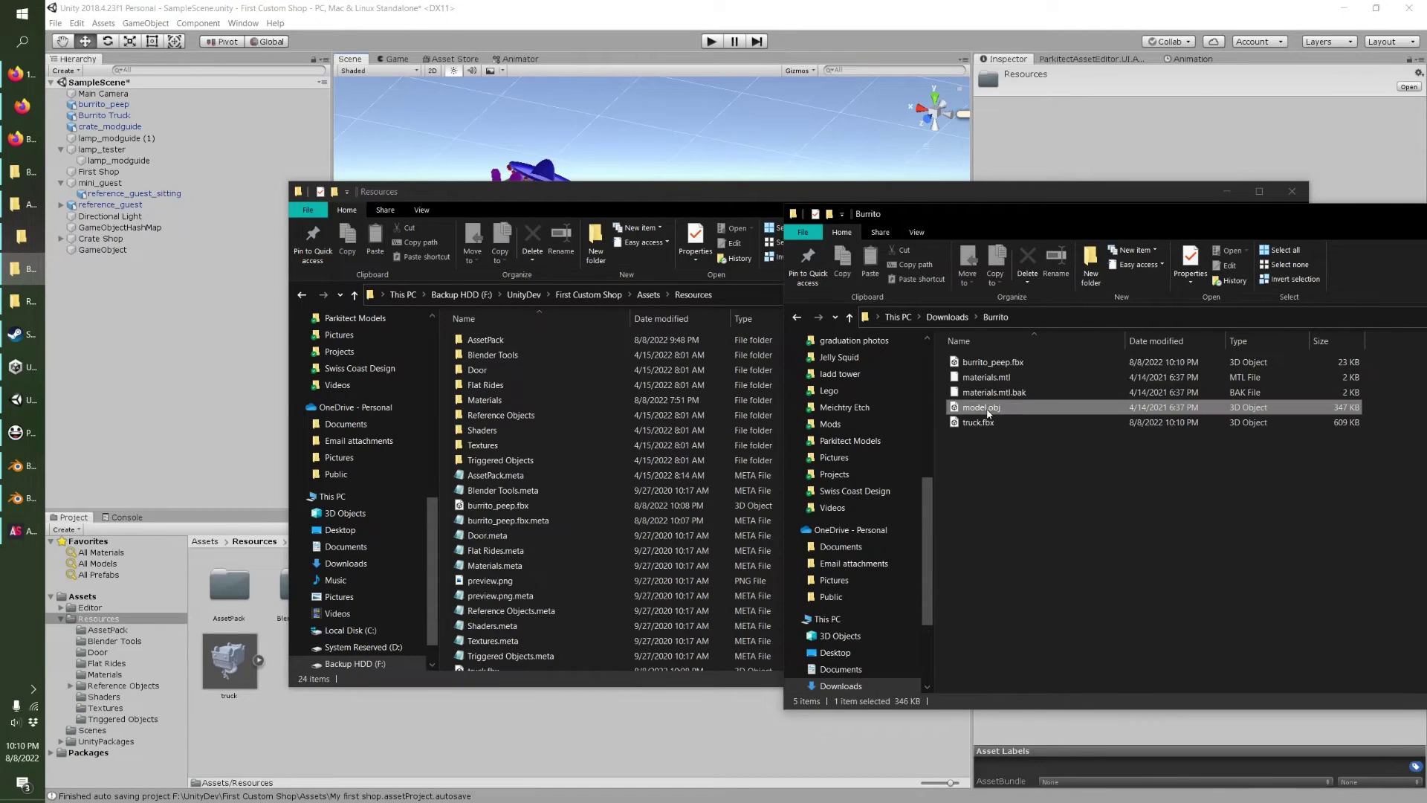
pyautogui.click(989, 362)
pyautogui.moveTo(655, 444); pyautogui.dragTo(698, 486)
pyautogui.click(654, 341)
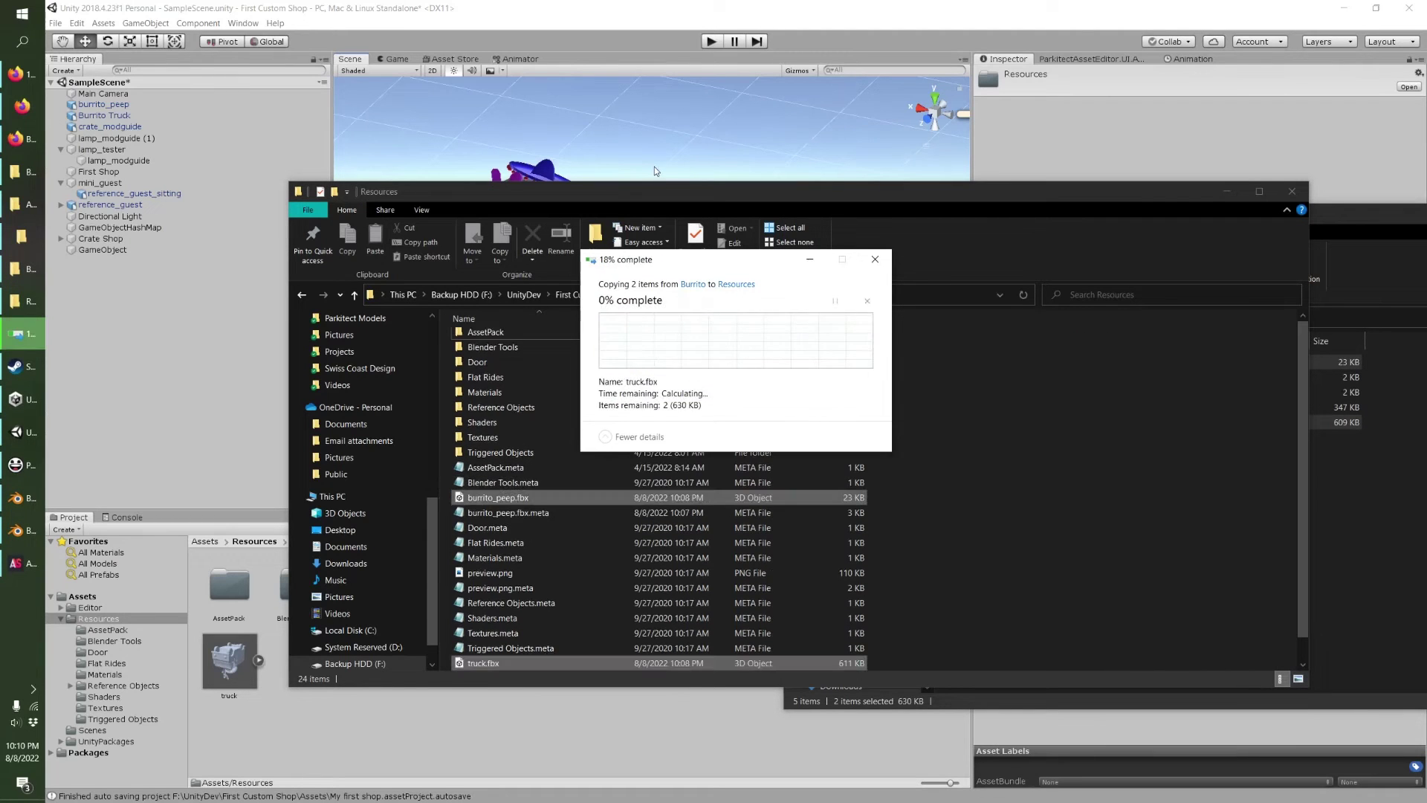
pyautogui.click(693, 116)
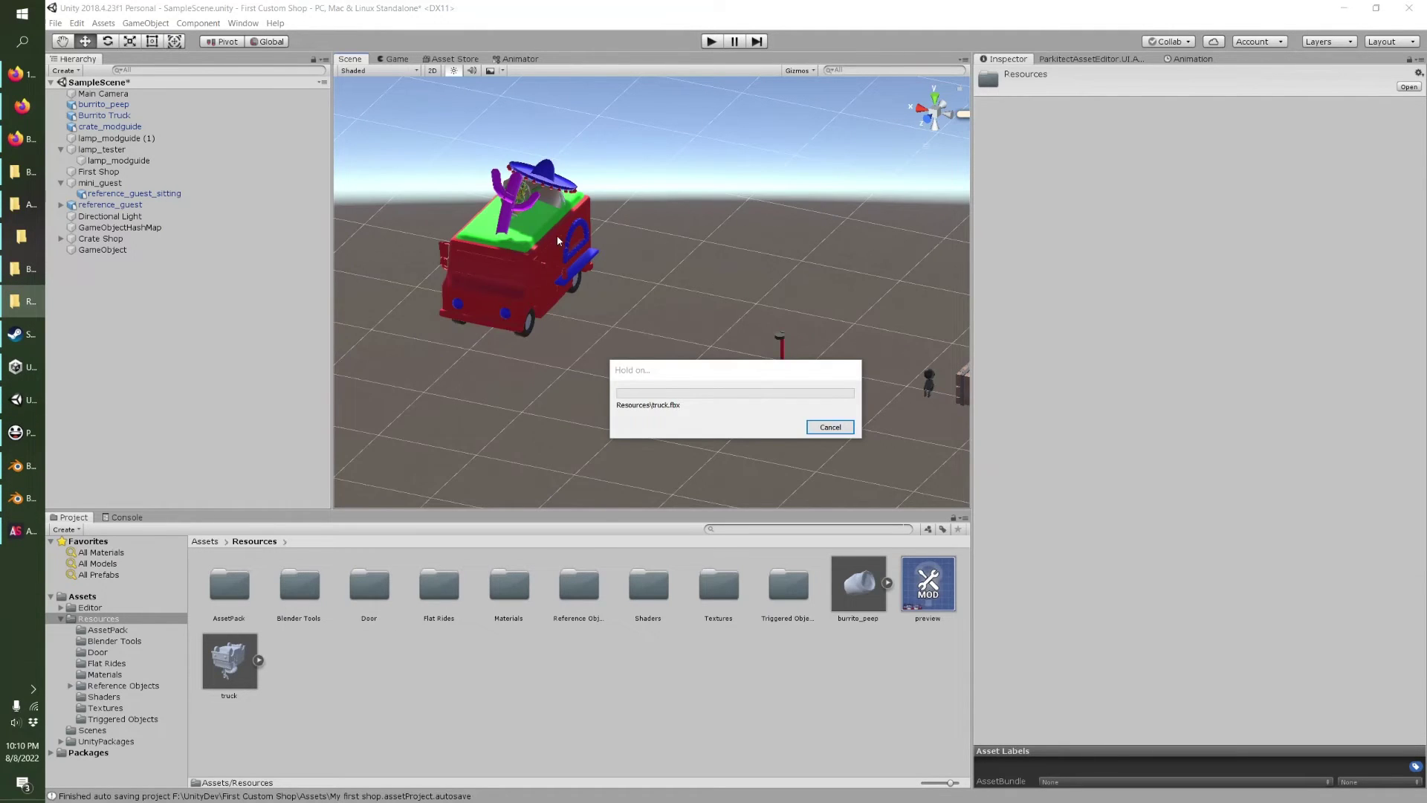
pyautogui.scroll(-4, 568, 235)
pyautogui.keyDown('alt'); pyautogui.moveTo(569, 235); pyautogui.dragTo(750, 280); pyautogui.keyUp('alt')
# Set the Burrito Truck shop's price to 700, add a bounding box to it and select that box for editing.
pyautogui.click(1091, 58)
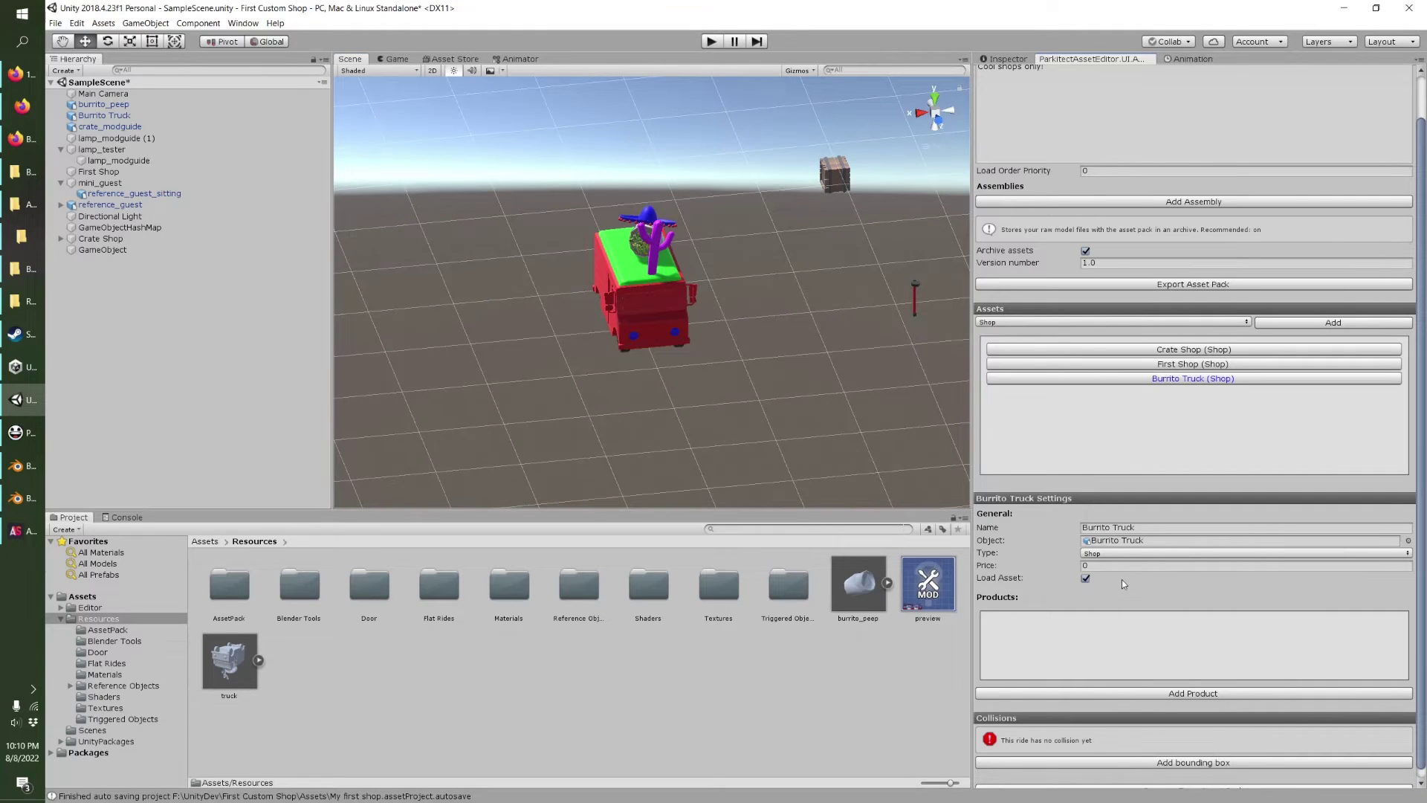
pyautogui.click(1096, 565)
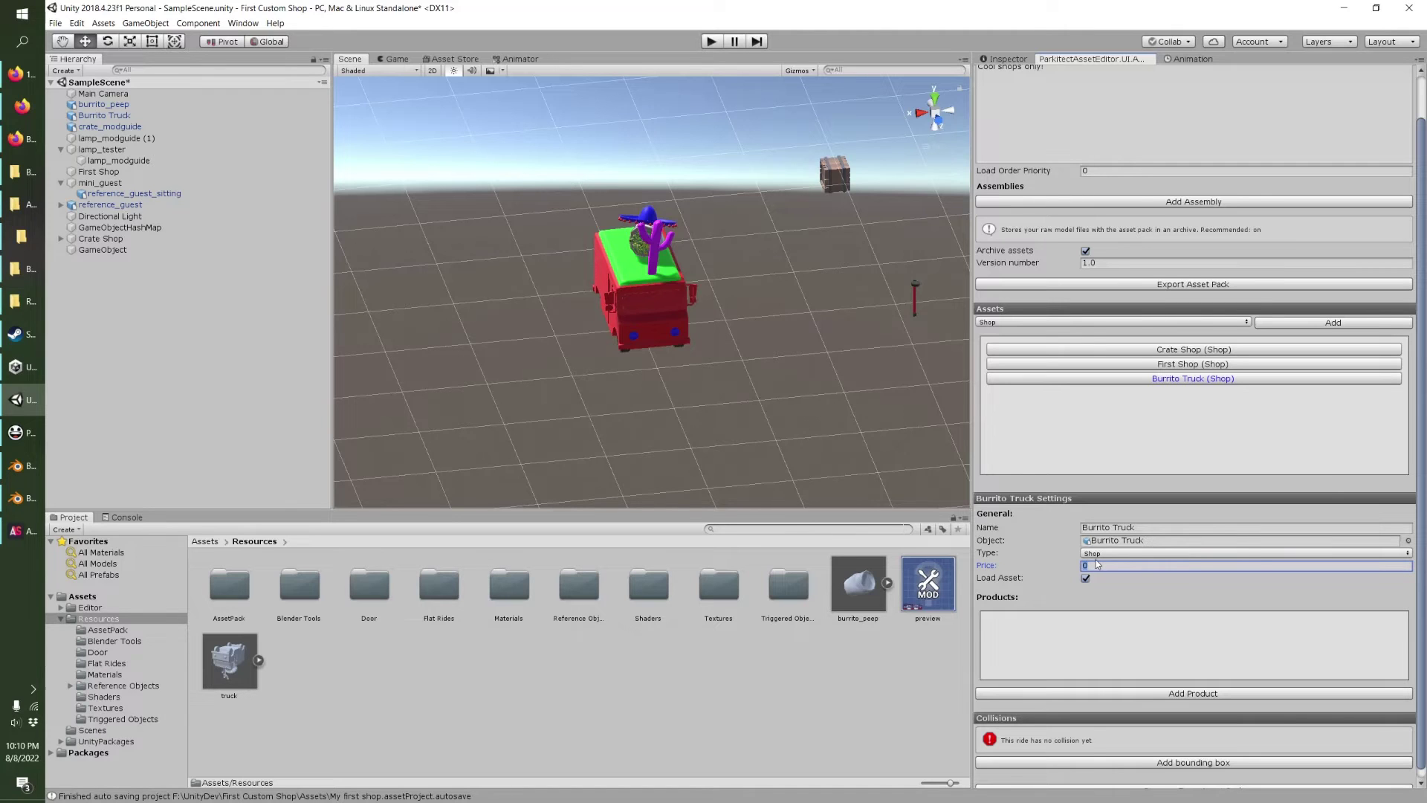
pyautogui.click(1084, 762)
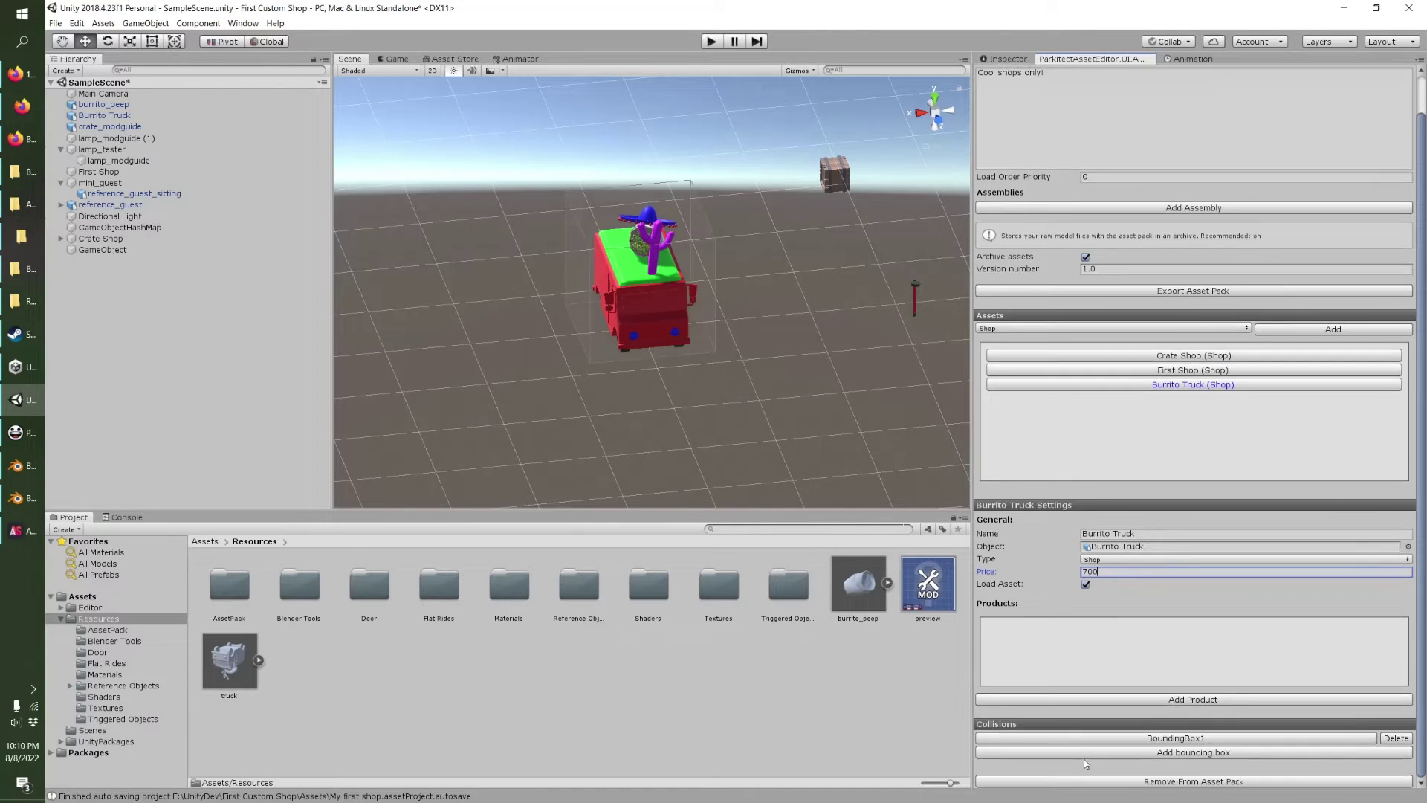
pyautogui.keyDown('alt'); pyautogui.moveTo(730, 299); pyautogui.dragTo(658, 386); pyautogui.keyUp('alt')
pyautogui.click(1203, 739)
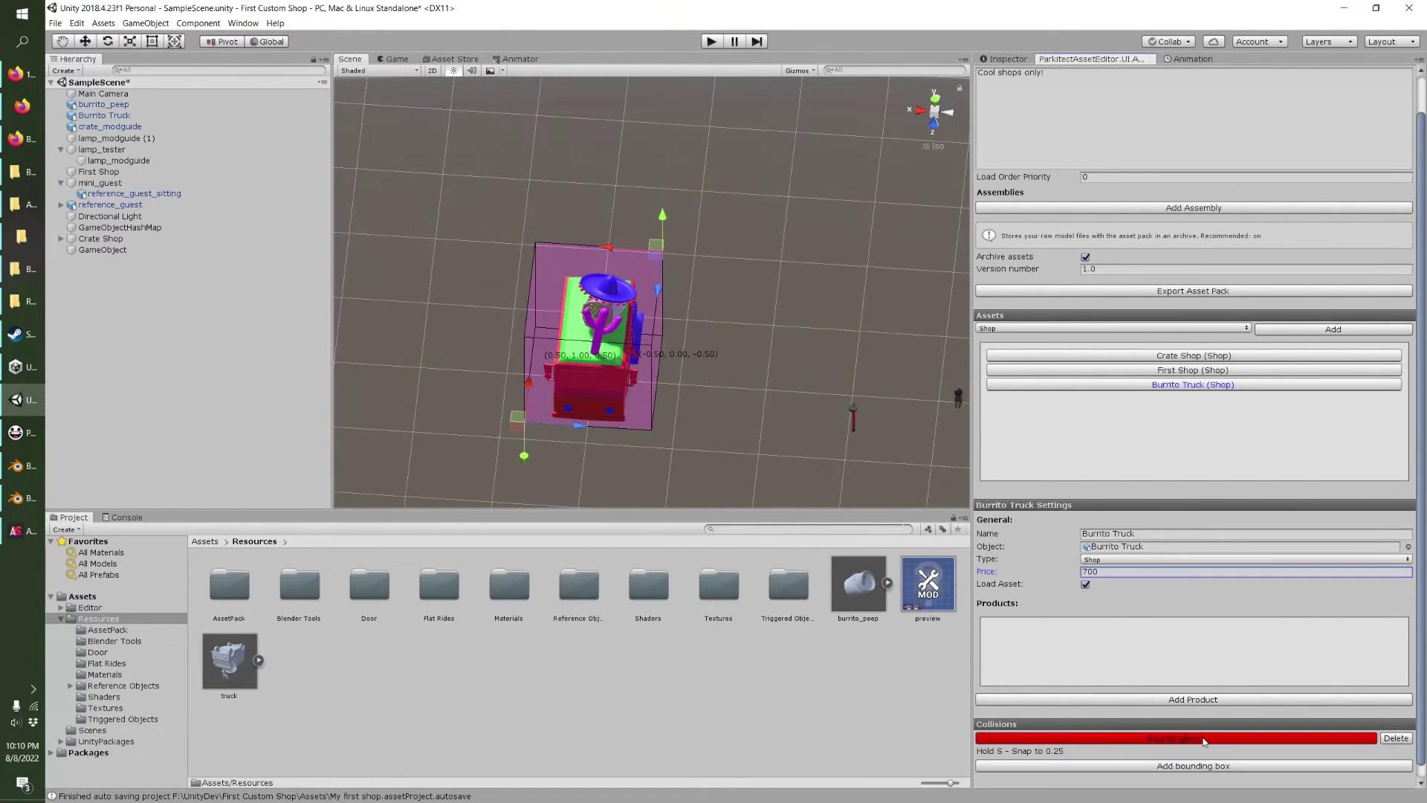
# Add a product named Bean Burrito with a price of 1 to the Burrito Truck shop.
pyautogui.click(1151, 703)
pyautogui.click(1086, 629)
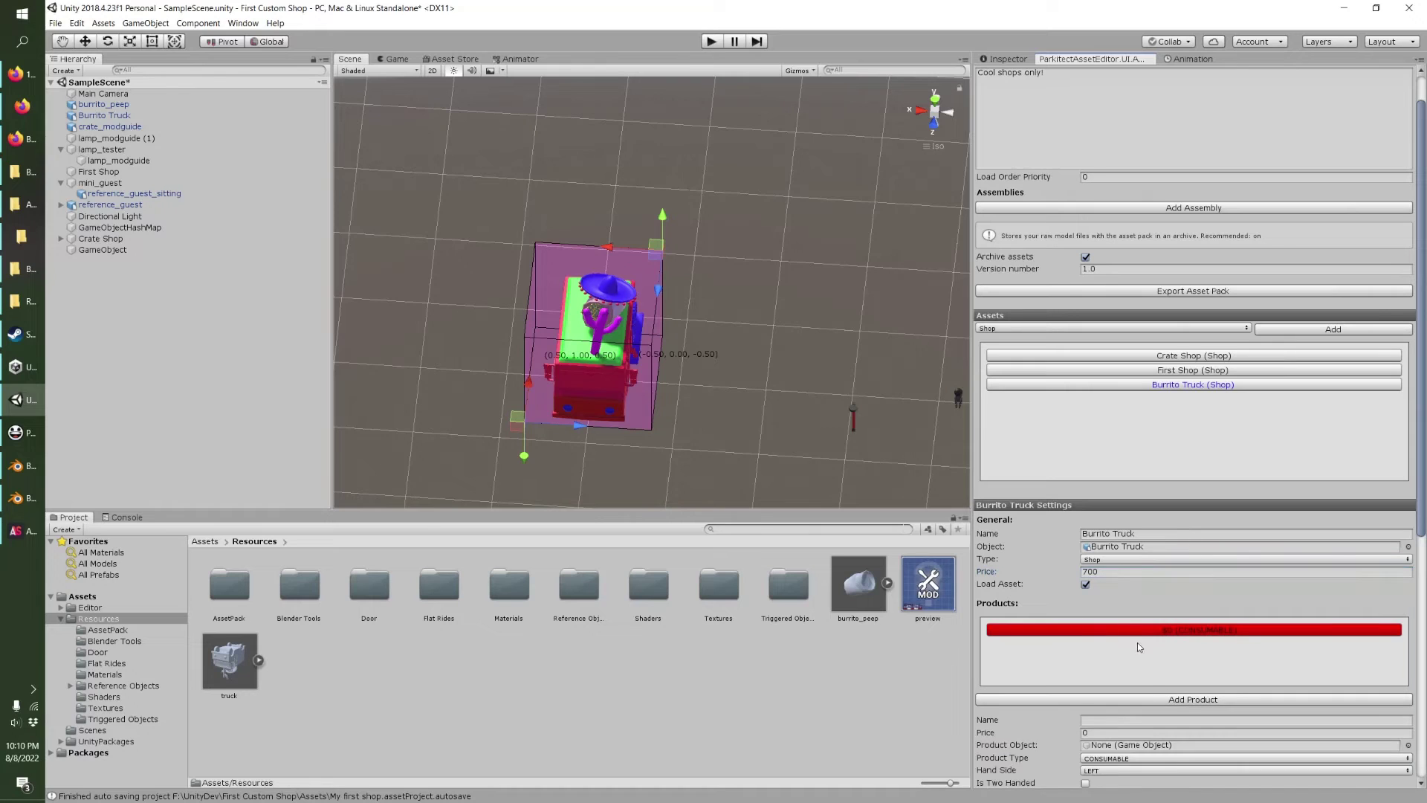
pyautogui.click(1131, 721)
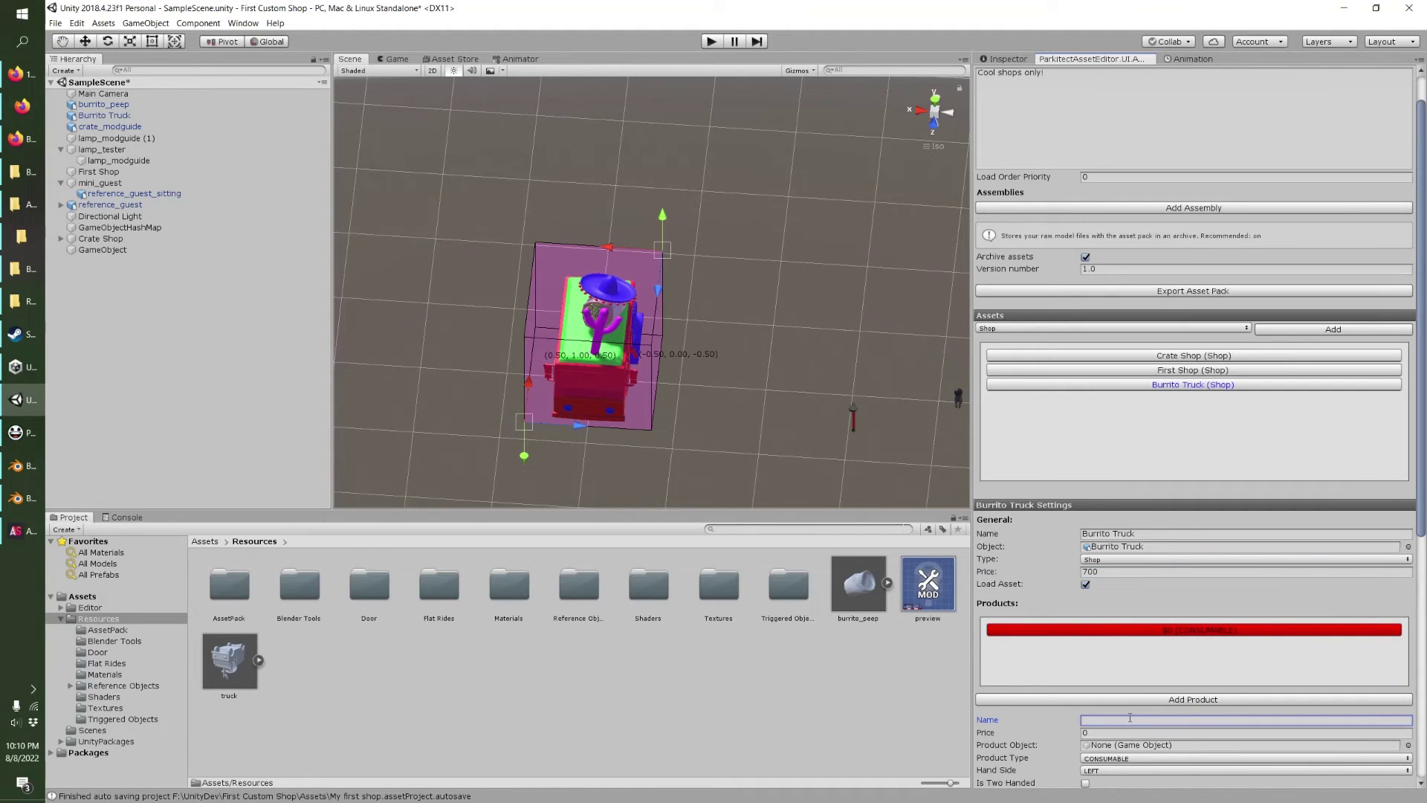
pyautogui.write('Bean Burrito')
pyautogui.press('Tab')
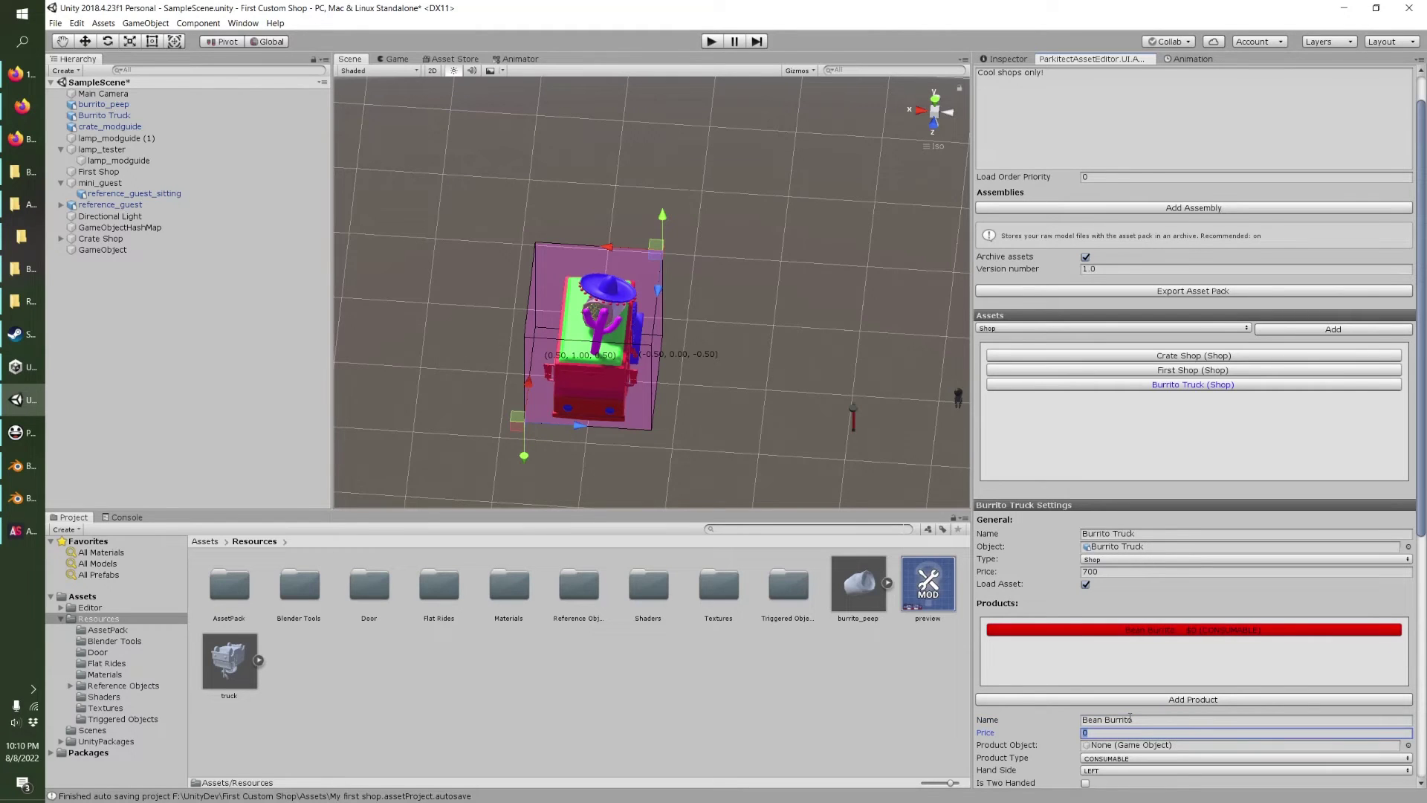
pyautogui.scroll(-3, 1126, 721)
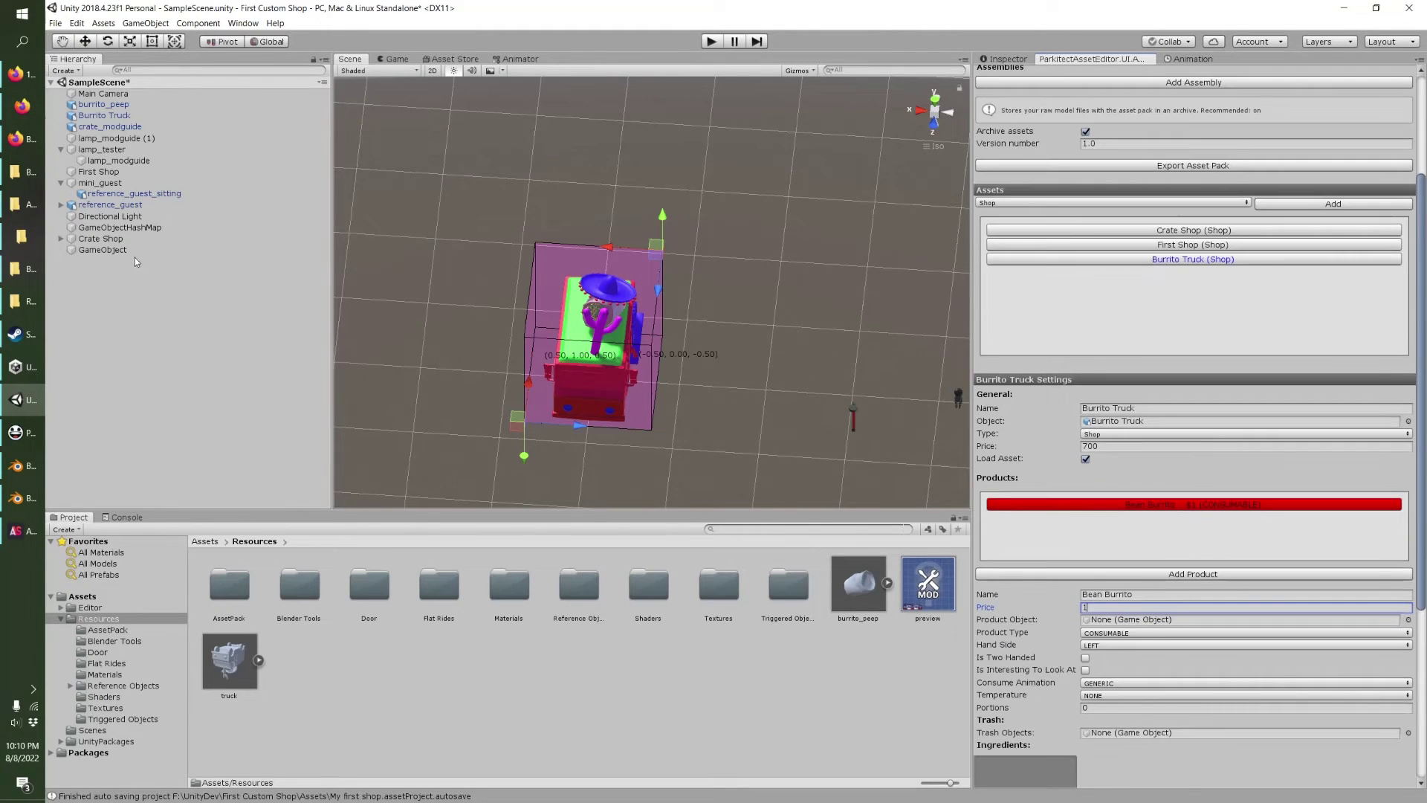
# Set burrito_peep's position to 0 on X, Y and Z in the scene.
pyautogui.click(97, 106)
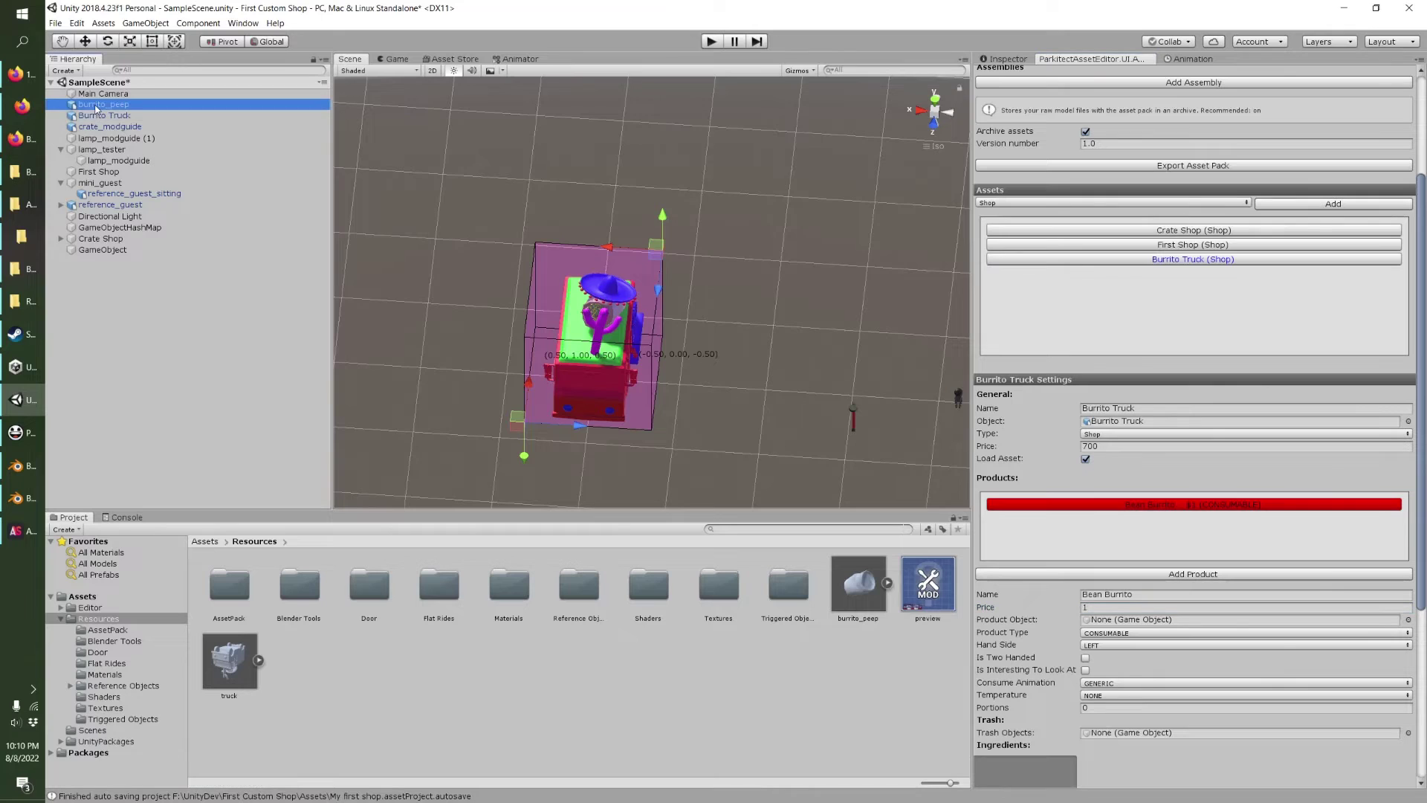
pyautogui.press('f')
pyautogui.keyDown('alt'); pyautogui.moveTo(553, 283); pyautogui.dragTo(825, 267); pyautogui.keyUp('alt')
pyautogui.click(1006, 60)
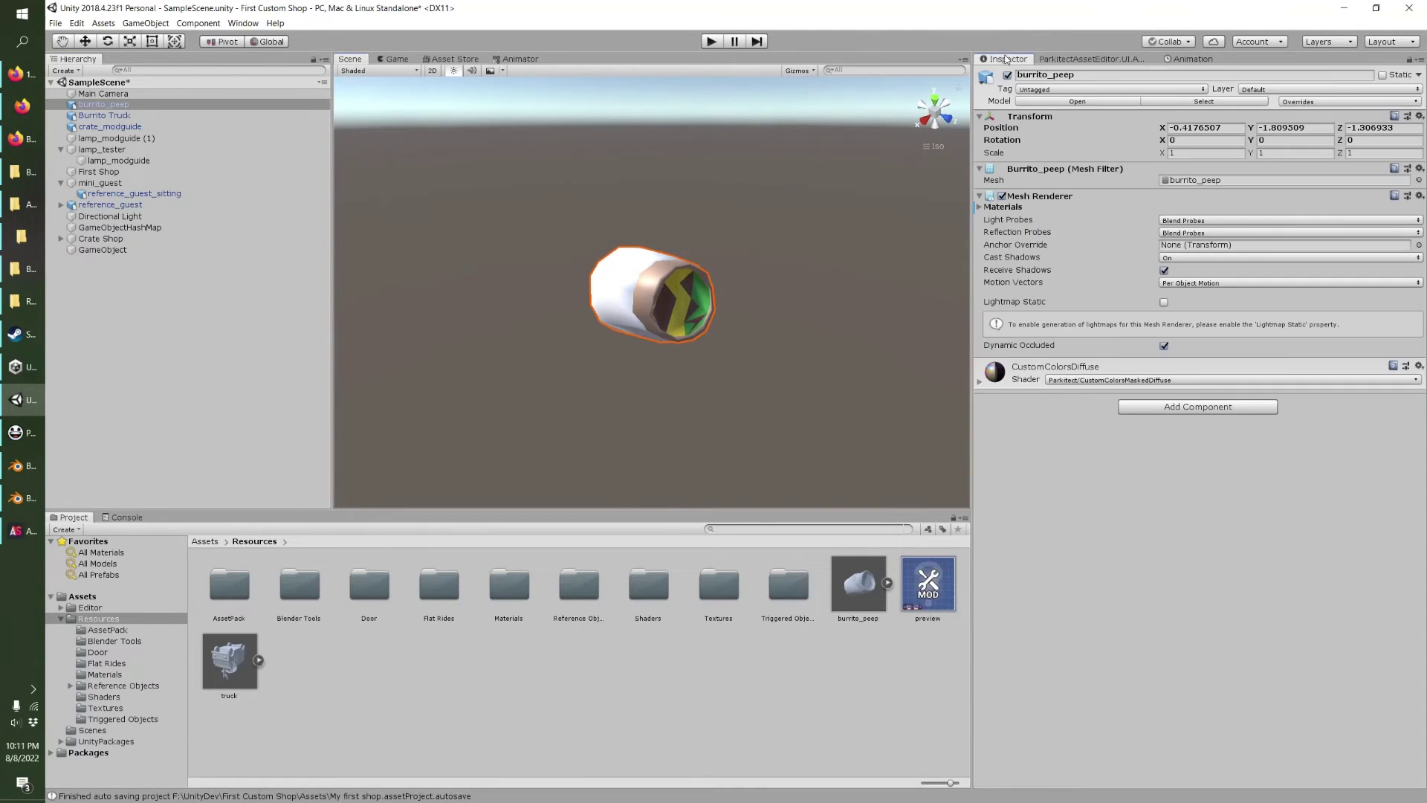
pyautogui.click(1213, 127)
pyautogui.write('0')
pyautogui.press('Tab')
pyautogui.write('0')
pyautogui.press('Tab')
pyautogui.write('0')
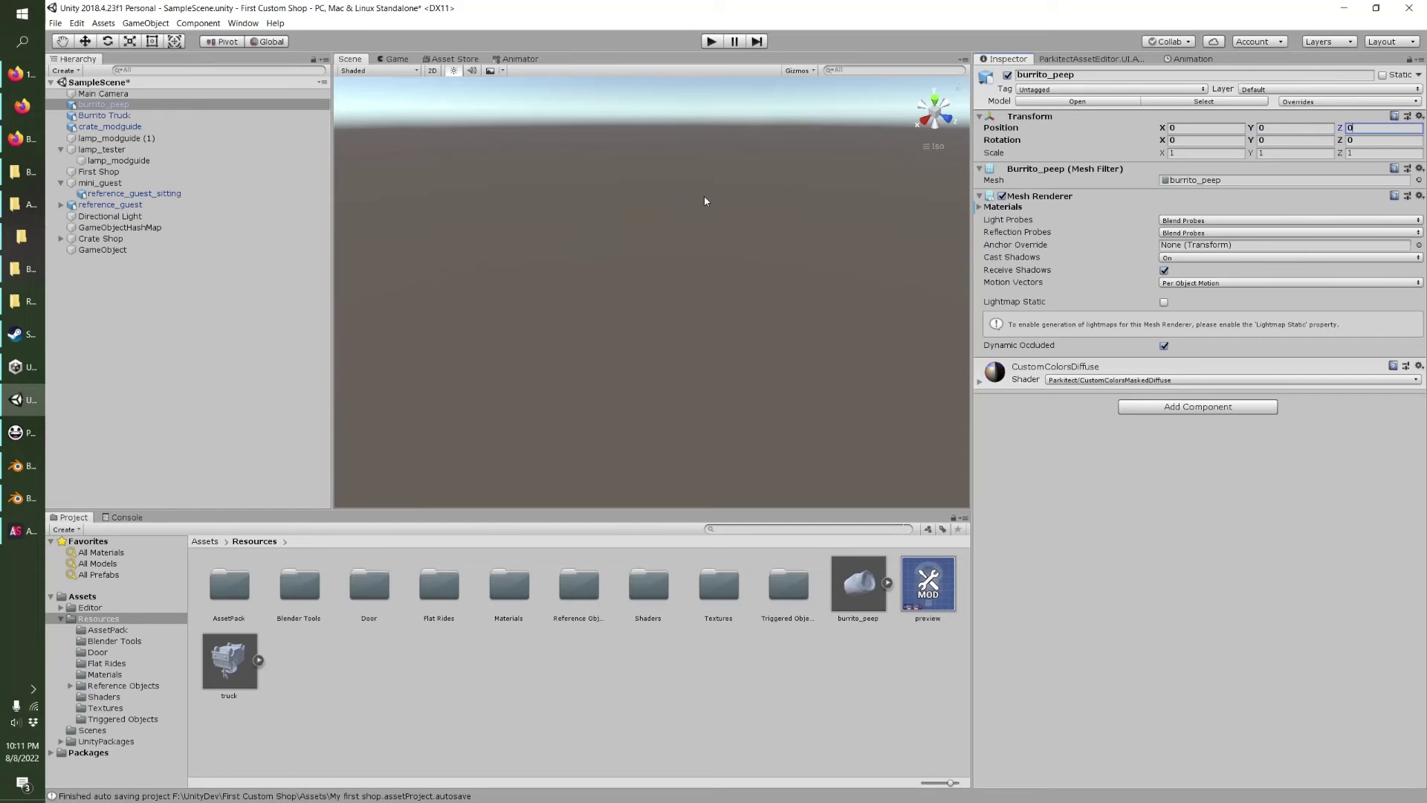
pyautogui.write('f')
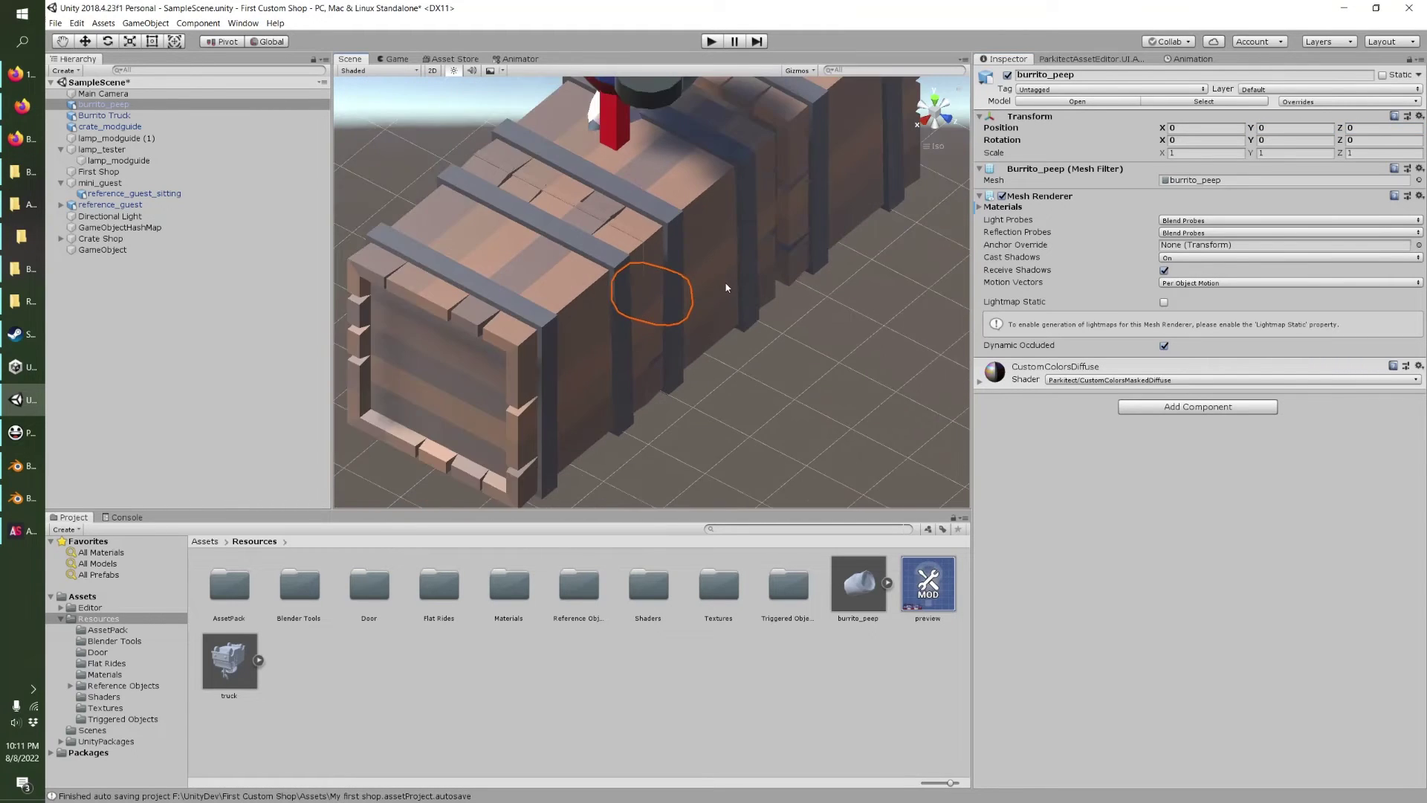
# Move burrito_peep out of the crate by setting its X position to 1.
pyautogui.click(1204, 128)
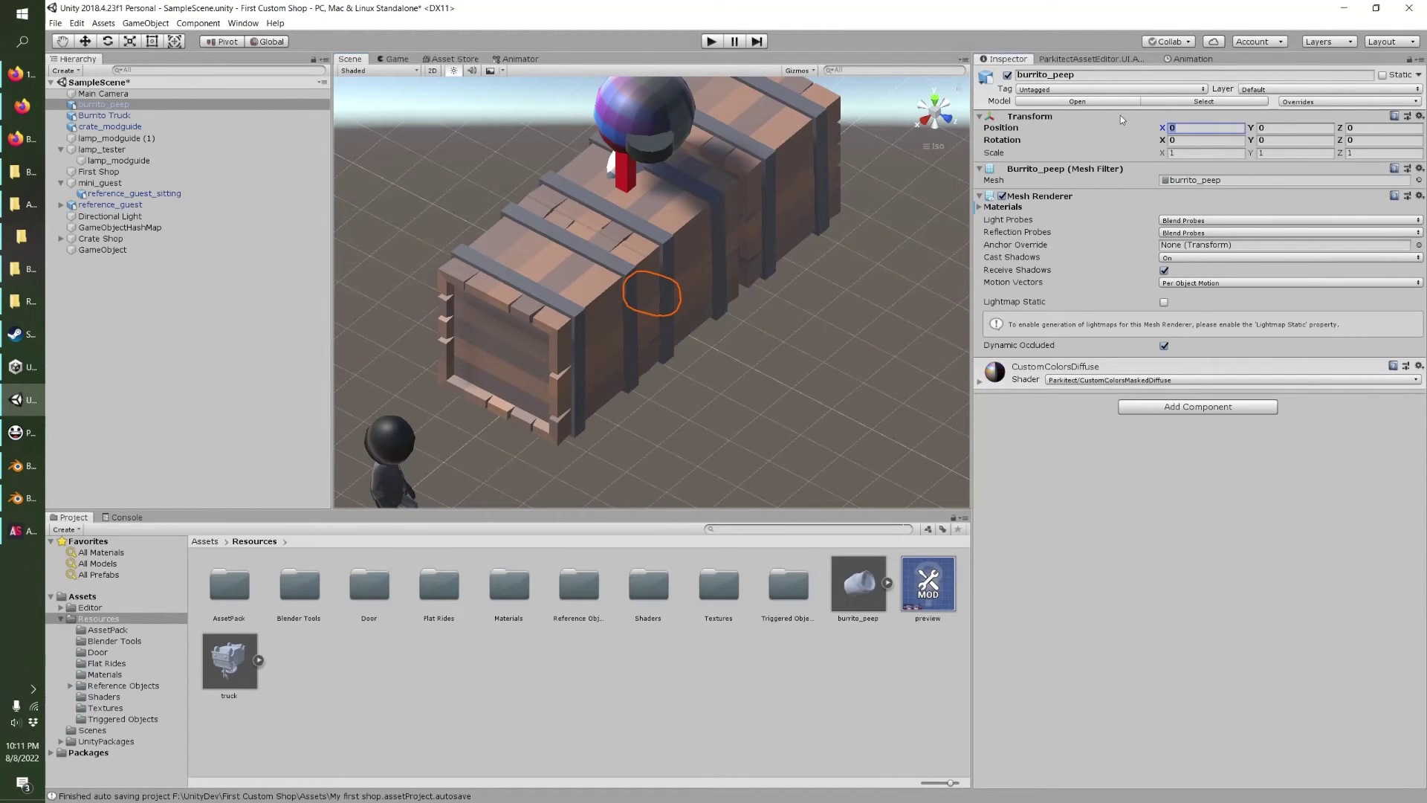
pyautogui.write('1f')
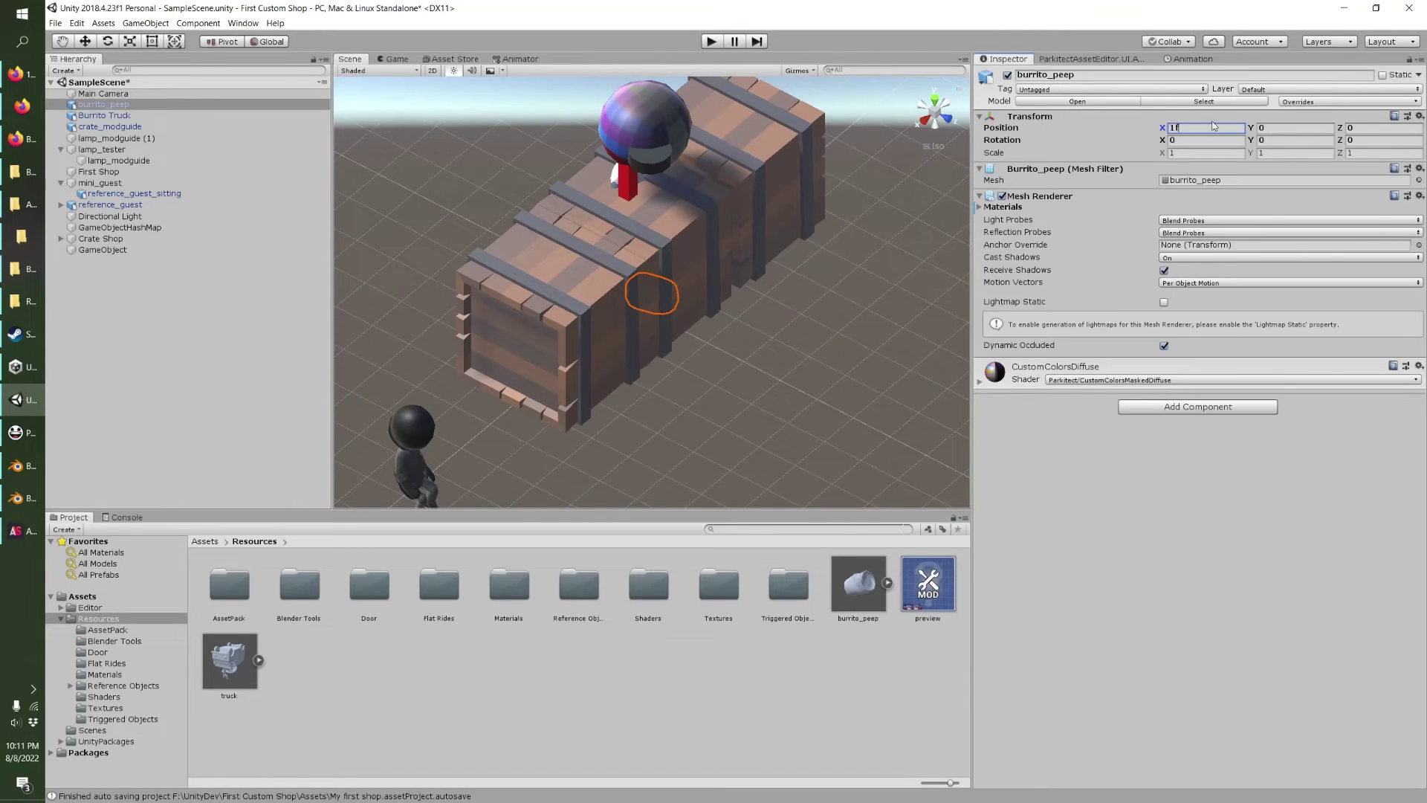
pyautogui.press('BackSpace')
pyautogui.click(1287, 129)
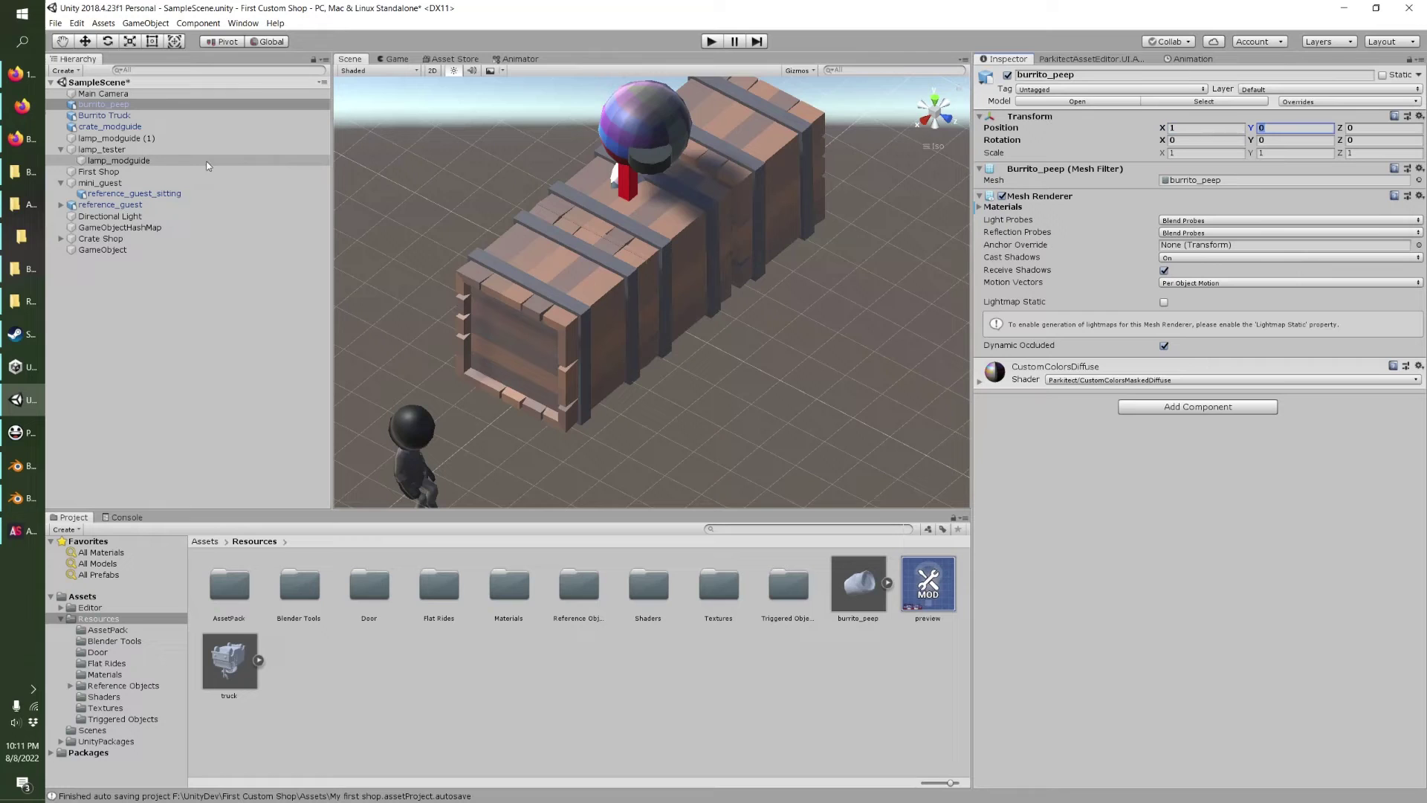
pyautogui.click(107, 105)
pyautogui.press('f')
pyautogui.keyDown('alt'); pyautogui.moveTo(628, 281); pyautogui.dragTo(903, 235); pyautogui.keyUp('alt')
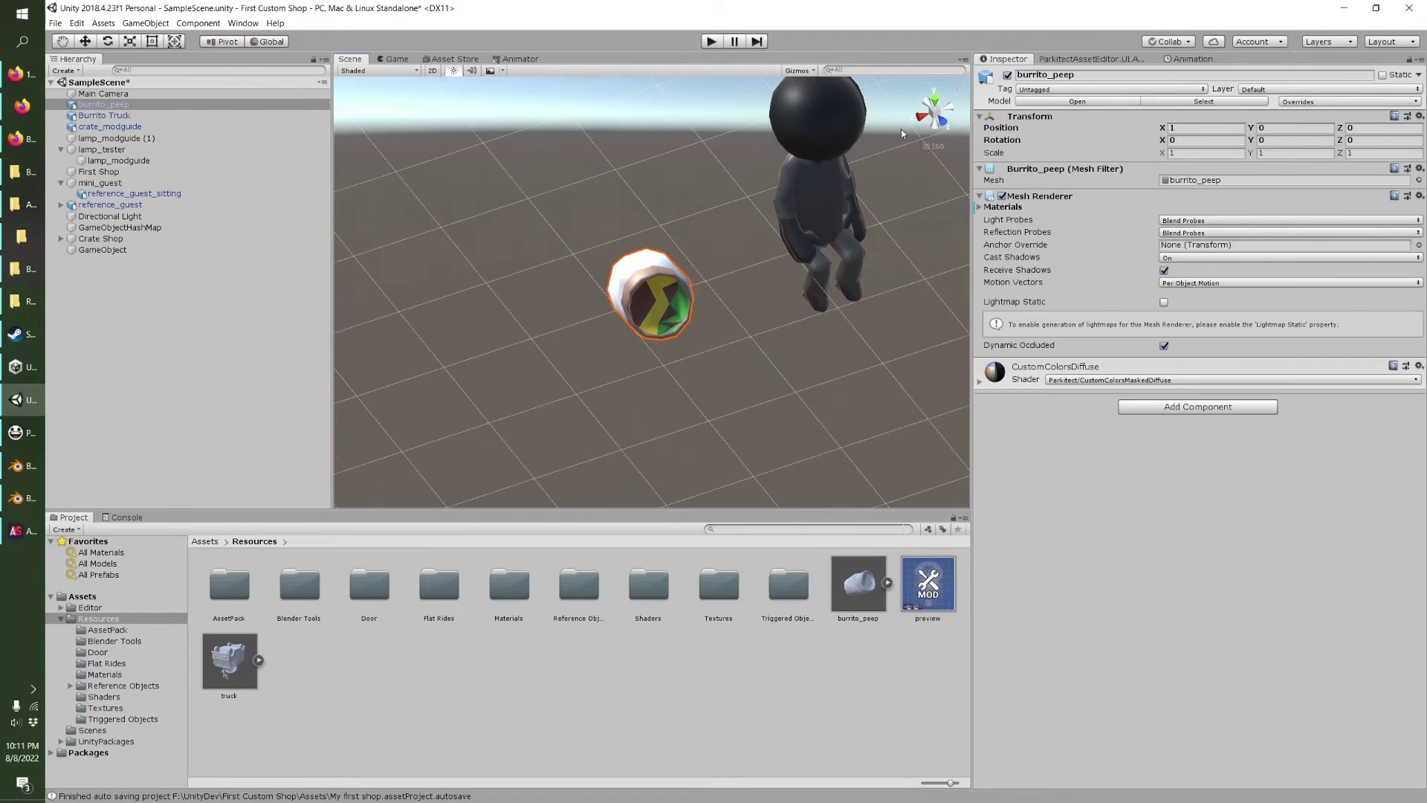
pyautogui.scroll(-10, 599, 293)
pyautogui.moveTo(604, 336); pyautogui.dragTo(639, 292, button='middle')
pyautogui.keyDown('alt'); pyautogui.moveTo(639, 292); pyautogui.dragTo(650, 334); pyautogui.keyUp('alt')
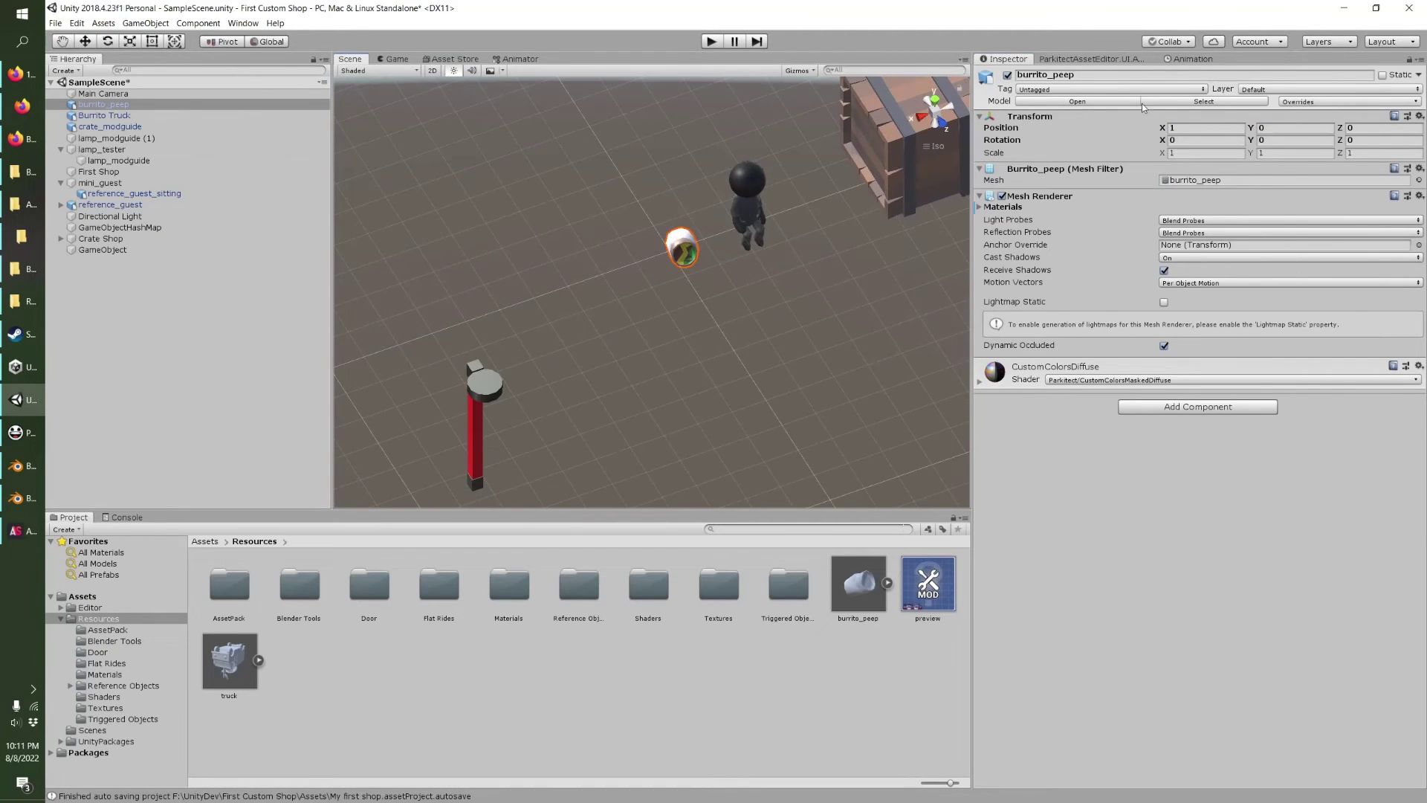
# Assign burrito_peep as both the product object and the trash object of the Bean Burrito.
pyautogui.click(1095, 58)
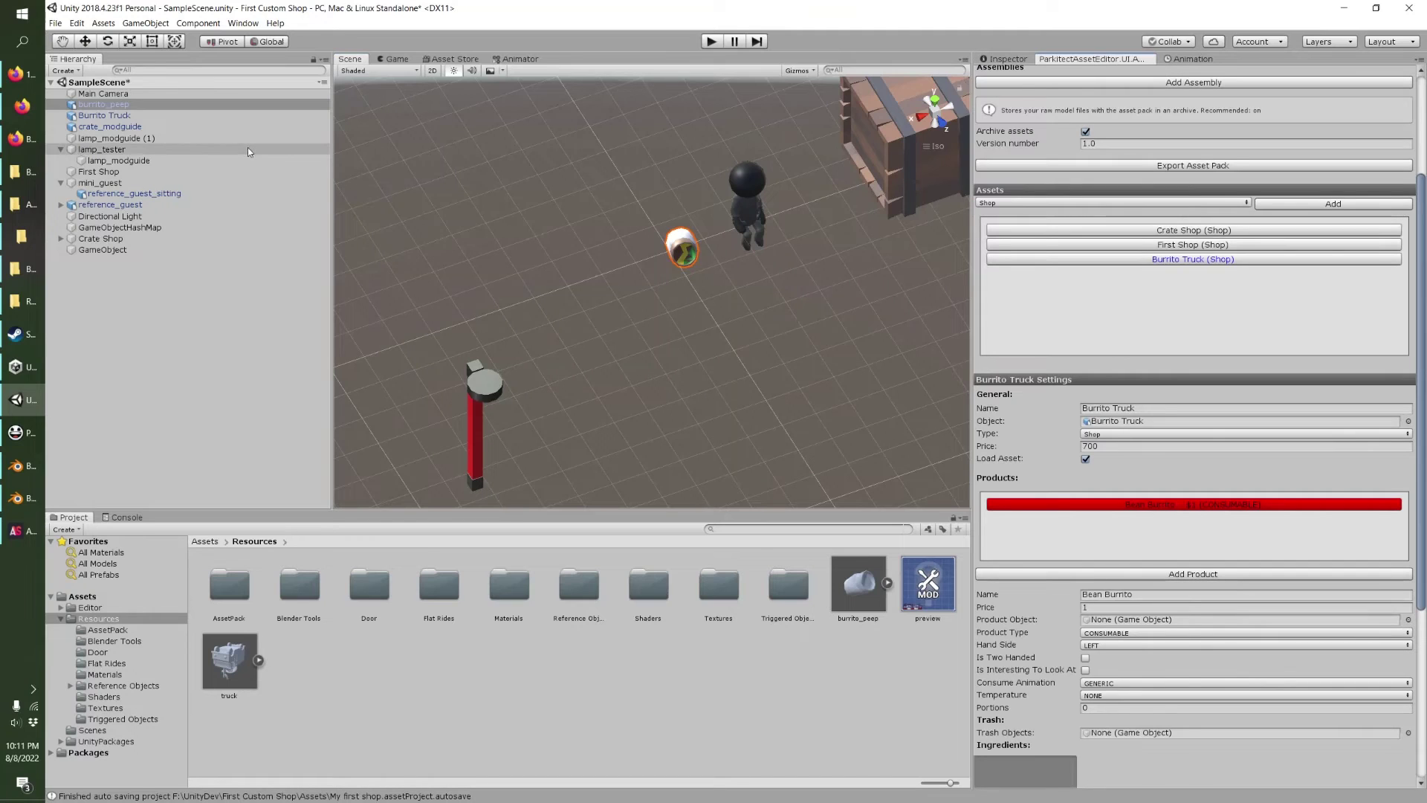
pyautogui.moveTo(106, 110); pyautogui.dragTo(1113, 627)
pyautogui.scroll(-3, 1119, 639)
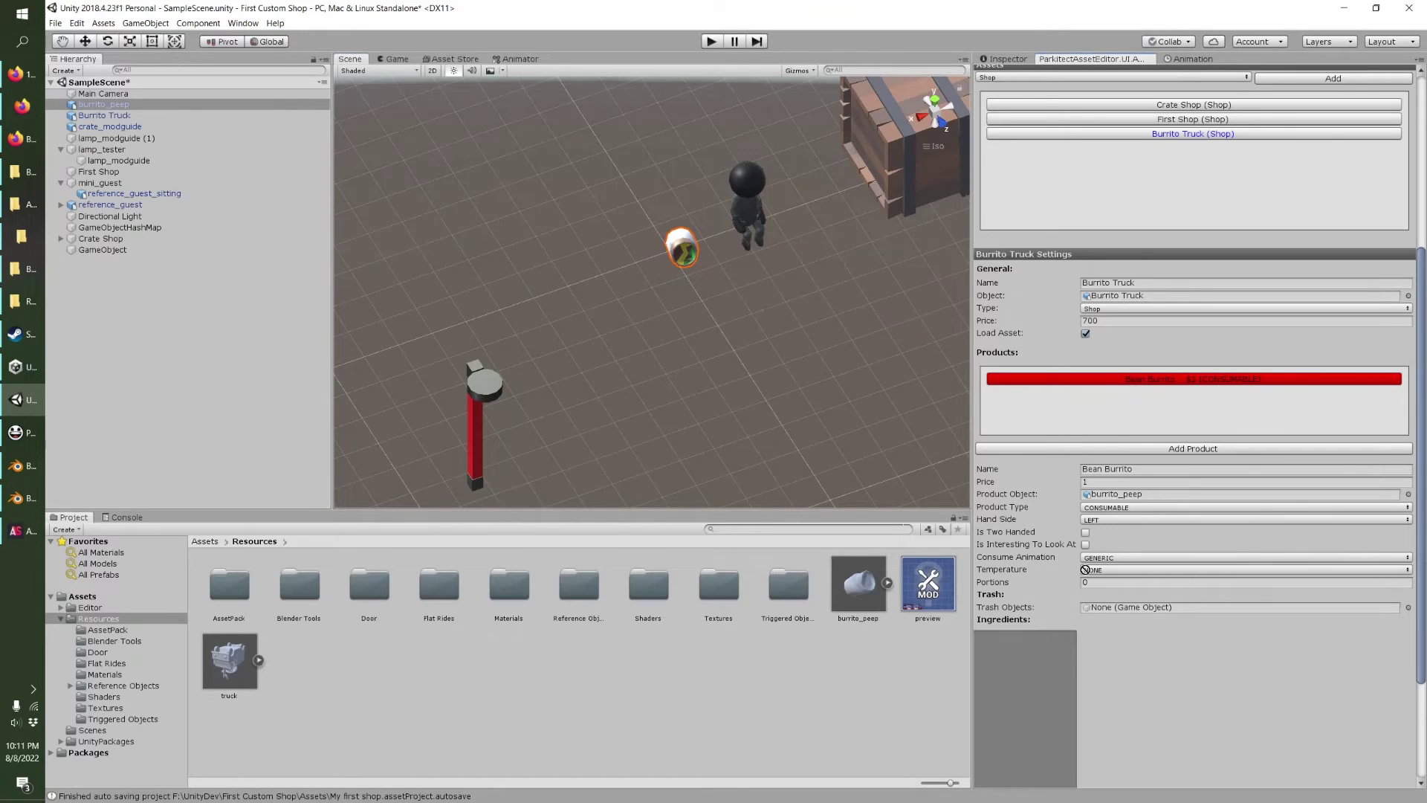
pyautogui.moveTo(104, 105); pyautogui.dragTo(1128, 607)
pyautogui.scroll(-2, 1103, 620)
pyautogui.scroll(-1, 1093, 591)
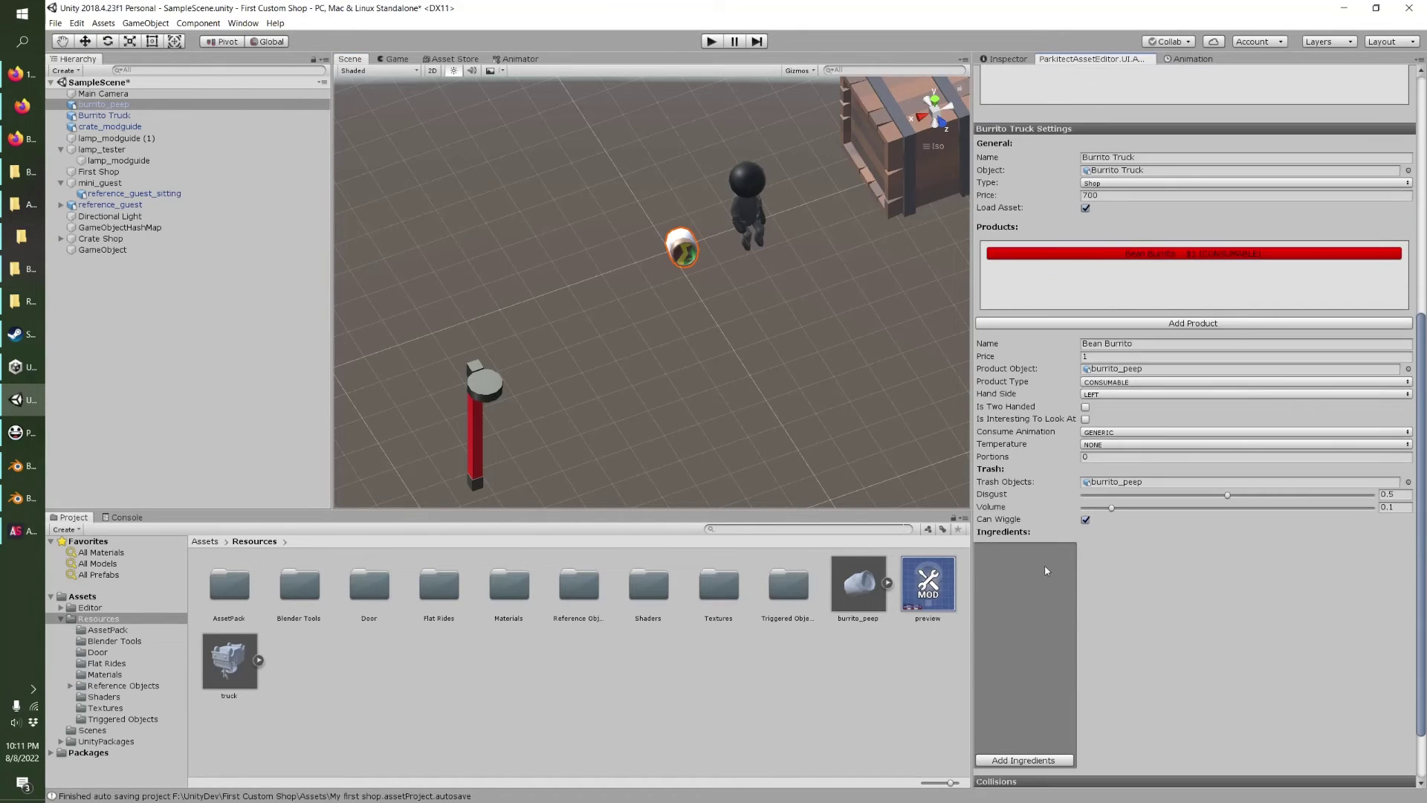
# Check the Bean Burrito's product type and consume animation options, keeping CONSUMABLE and GENERIC.
pyautogui.click(1095, 394)
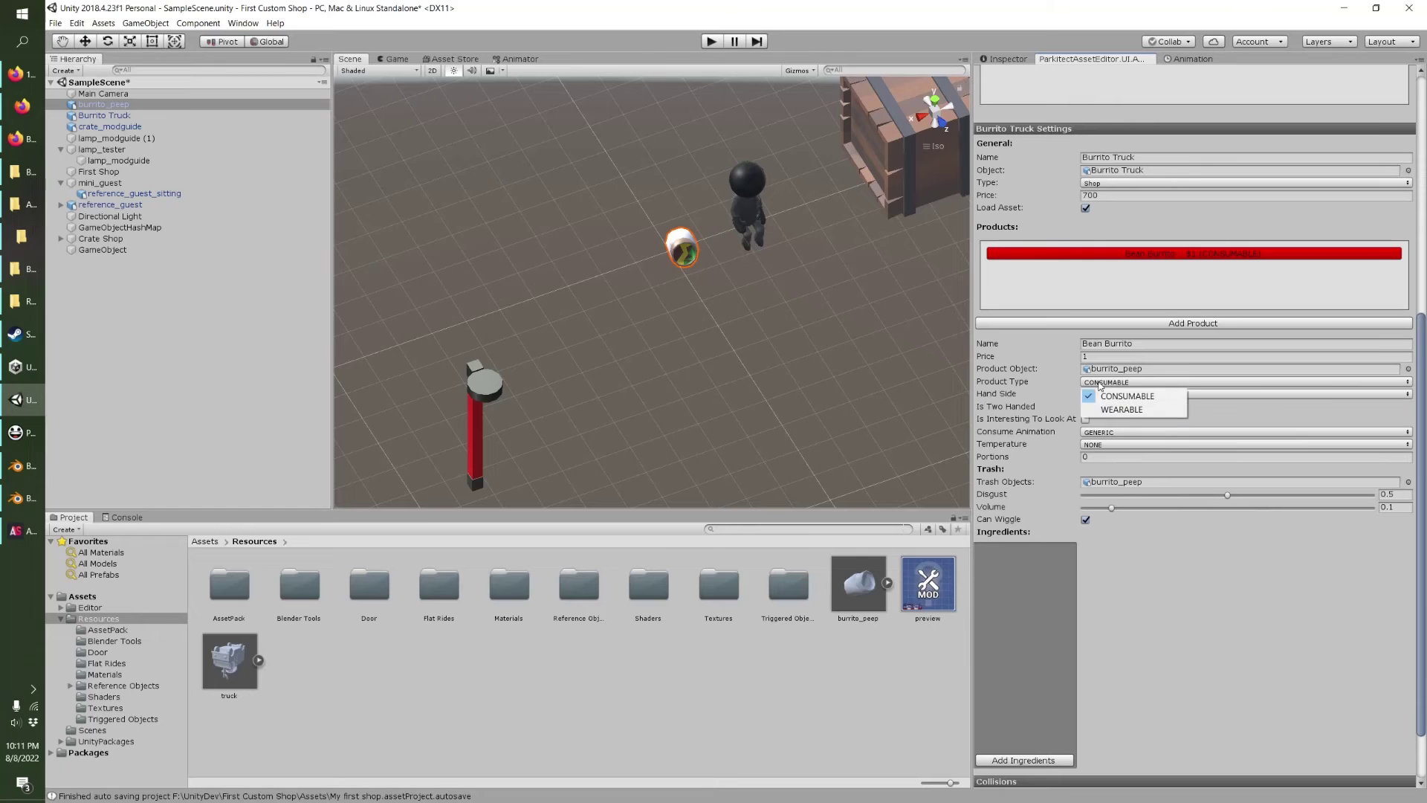
pyautogui.click(1047, 399)
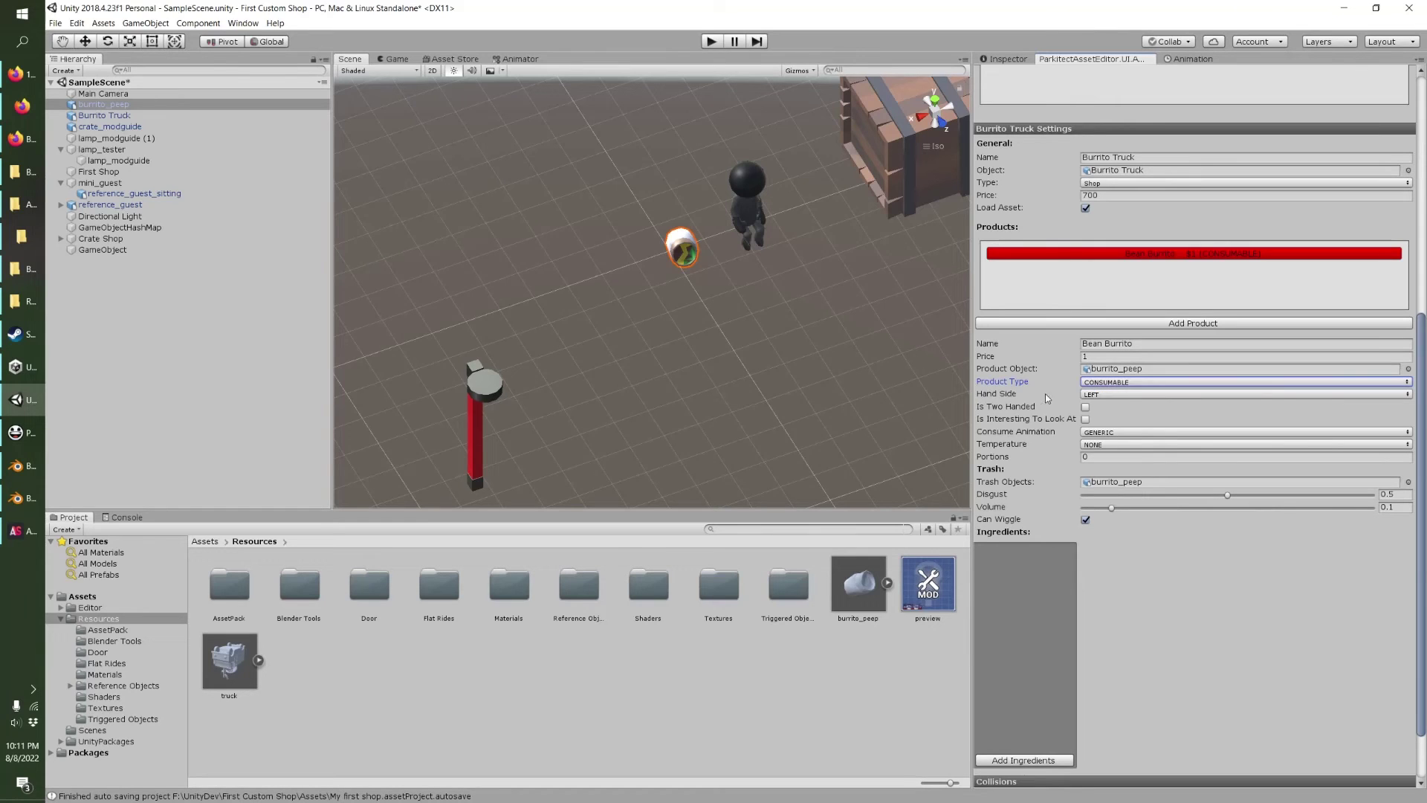
pyautogui.click(1091, 434)
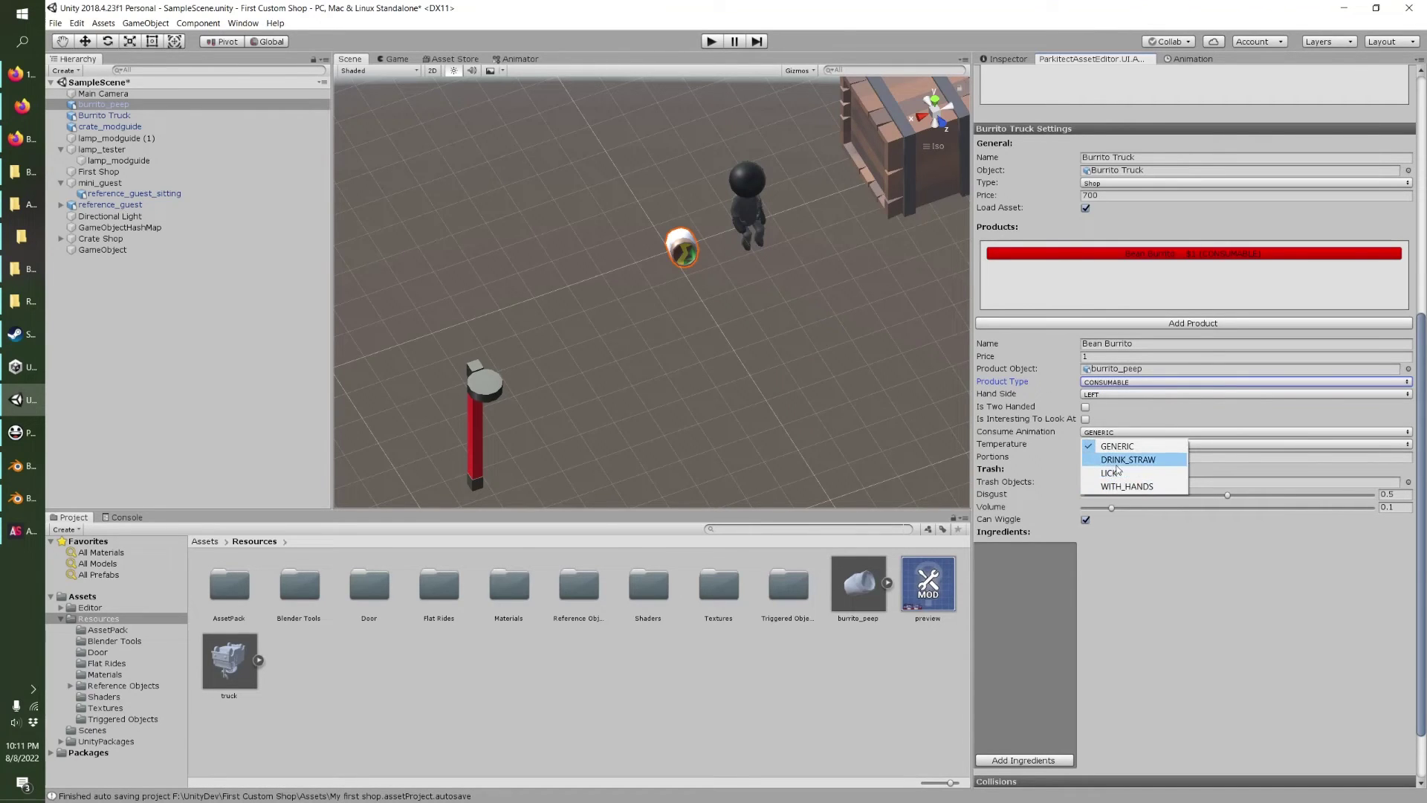
pyautogui.click(1198, 599)
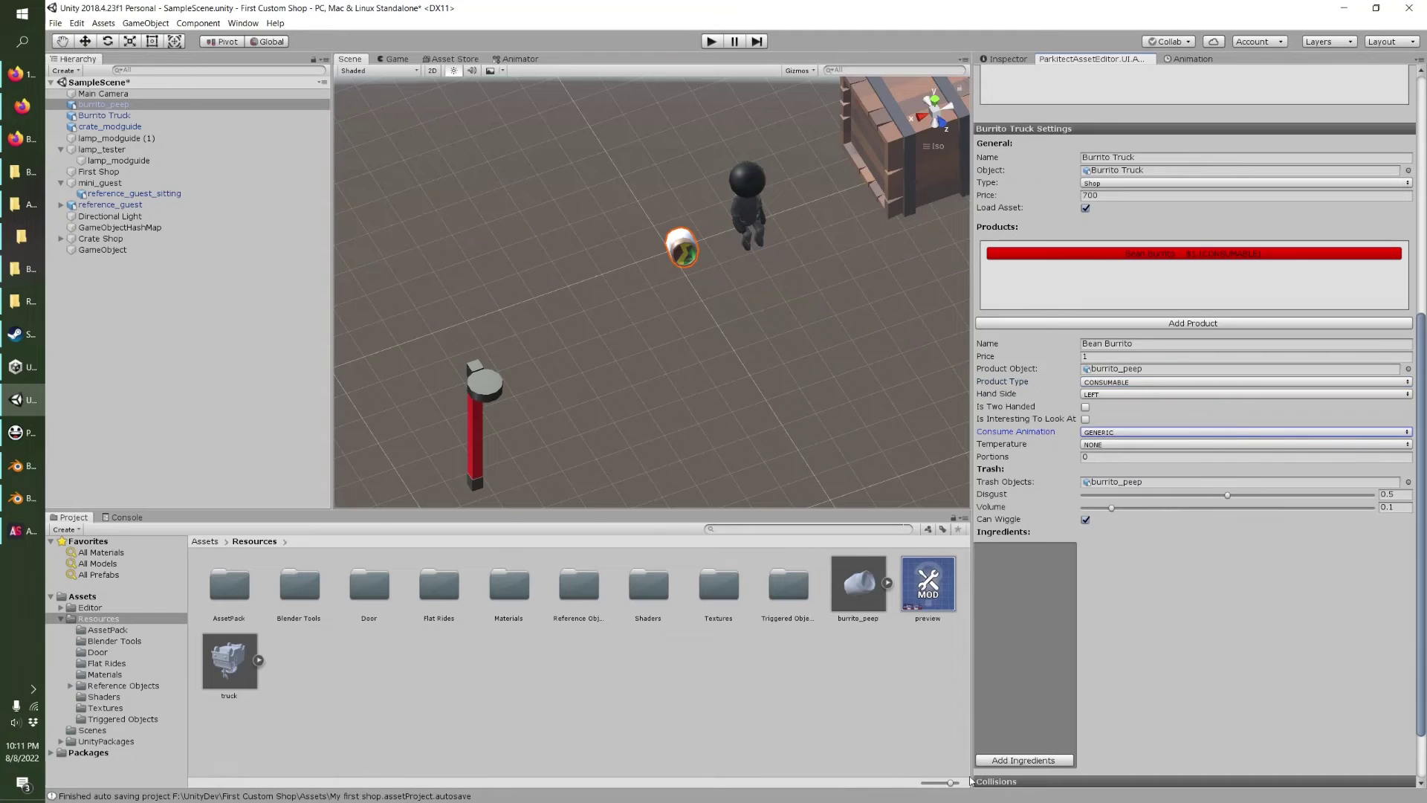
# Add an ingredient named Cheese to the Bean Burrito with price 0.1 and amount 10.
pyautogui.click(1039, 761)
pyautogui.click(1005, 549)
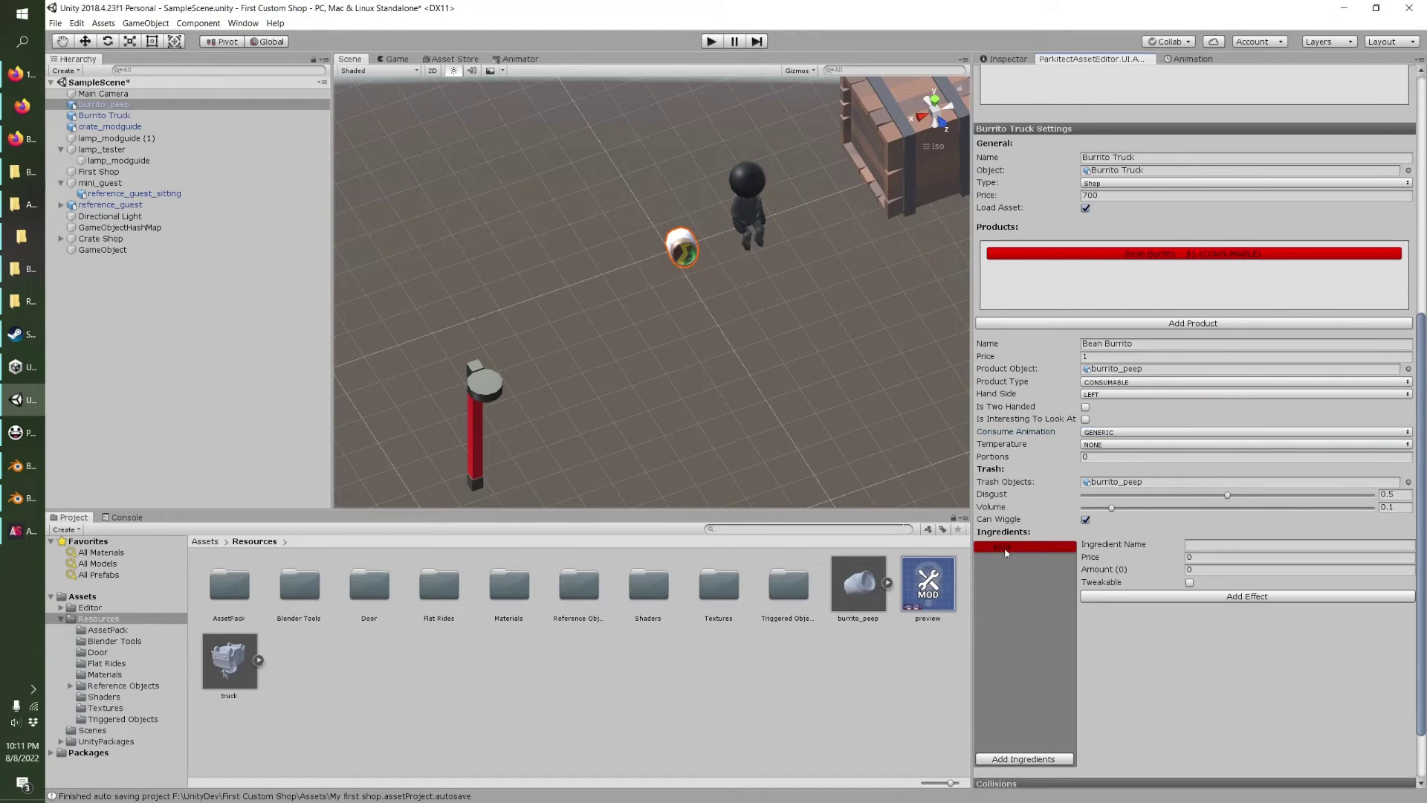
pyautogui.click(1206, 546)
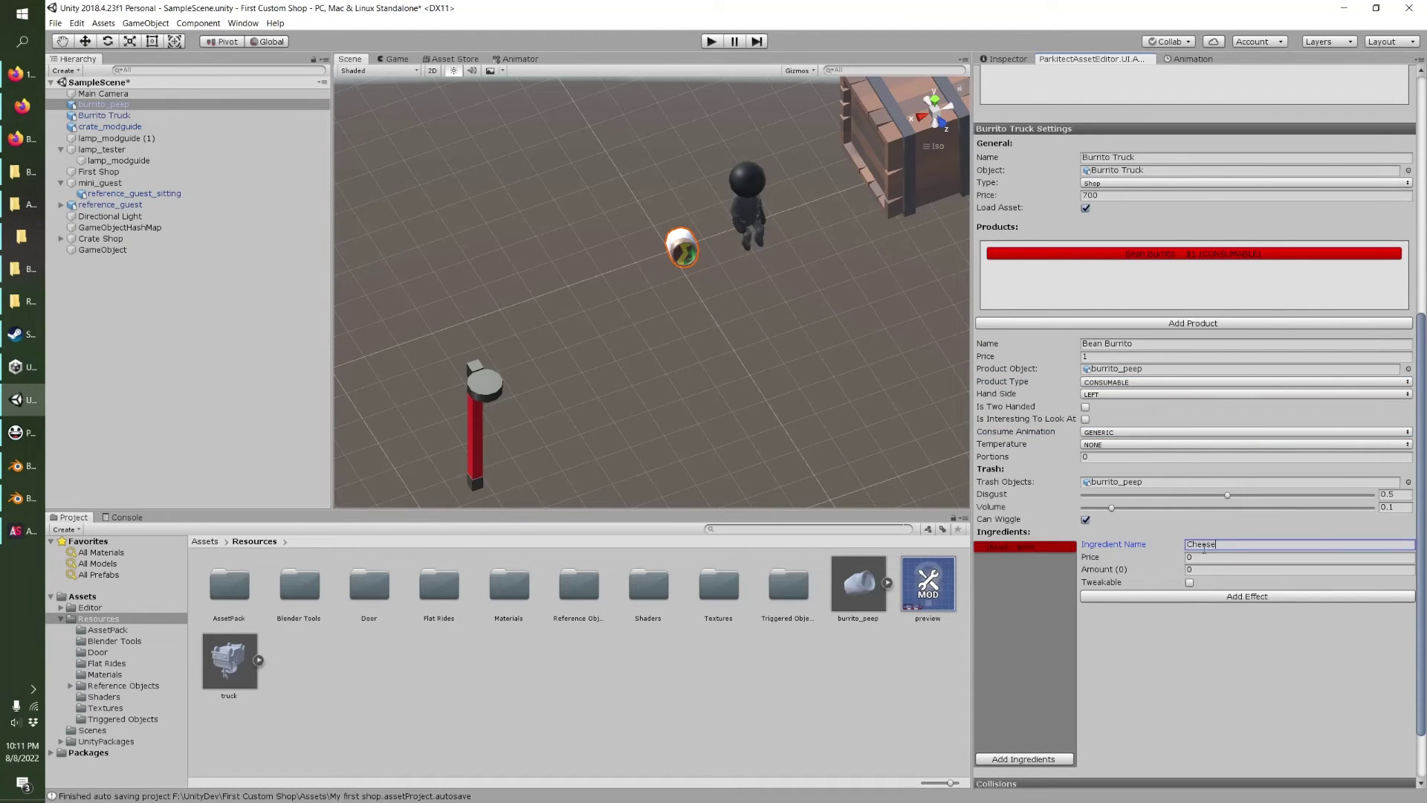
pyautogui.click(1200, 556)
pyautogui.click(1204, 568)
pyautogui.write('10')
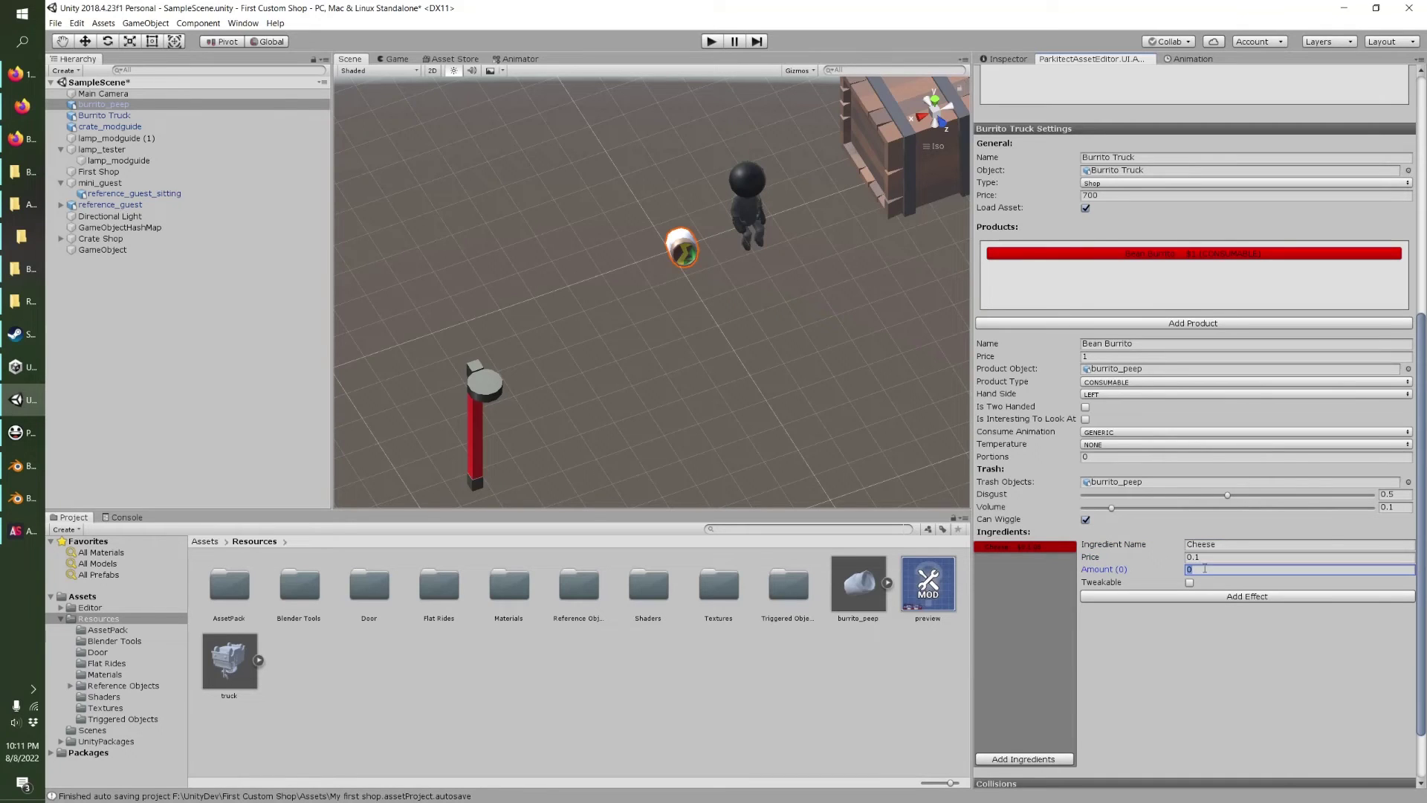
# Set the Bean Burrito's portions to 10 and make the Cheese ingredient tweakable with an added effect.
pyautogui.click(1103, 455)
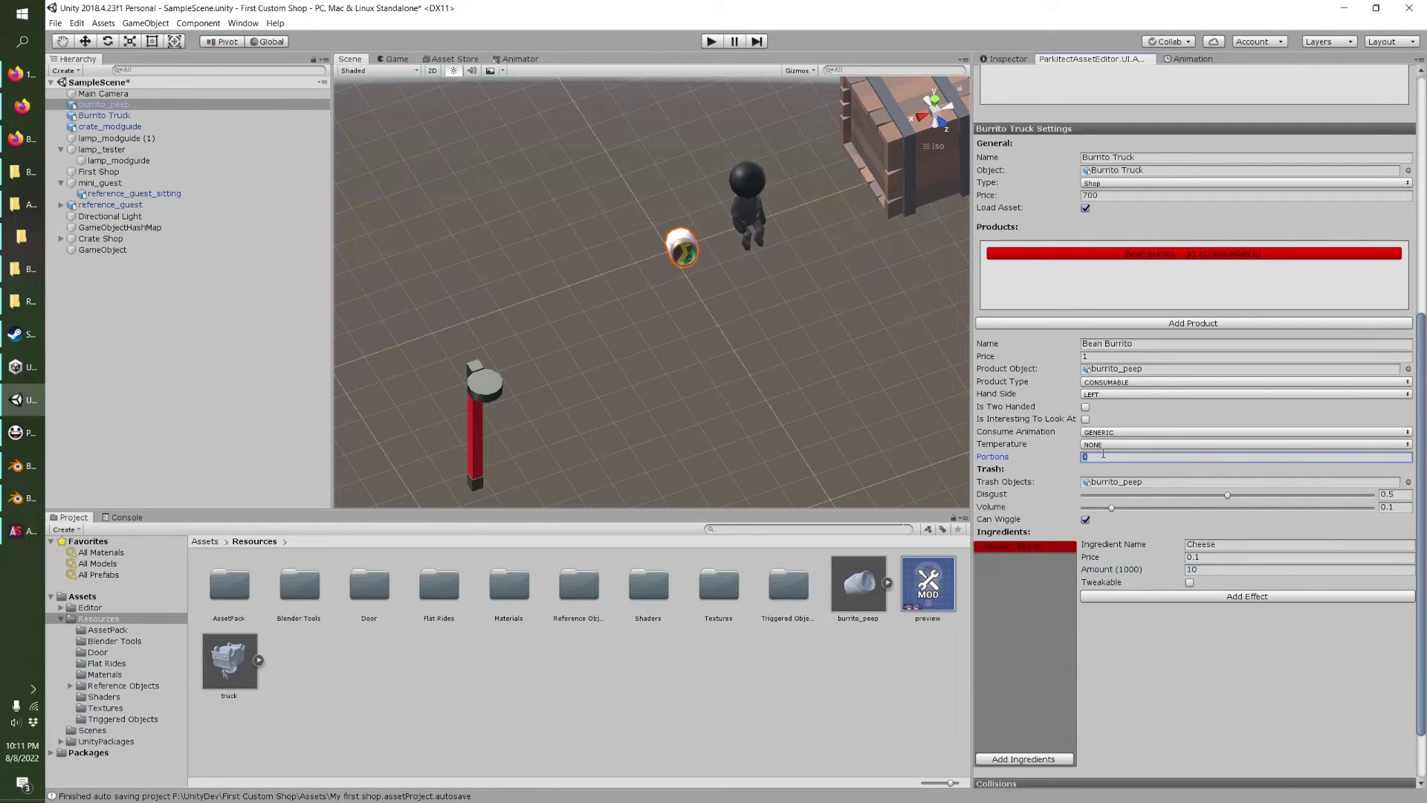
pyautogui.write('10')
pyautogui.click(1191, 583)
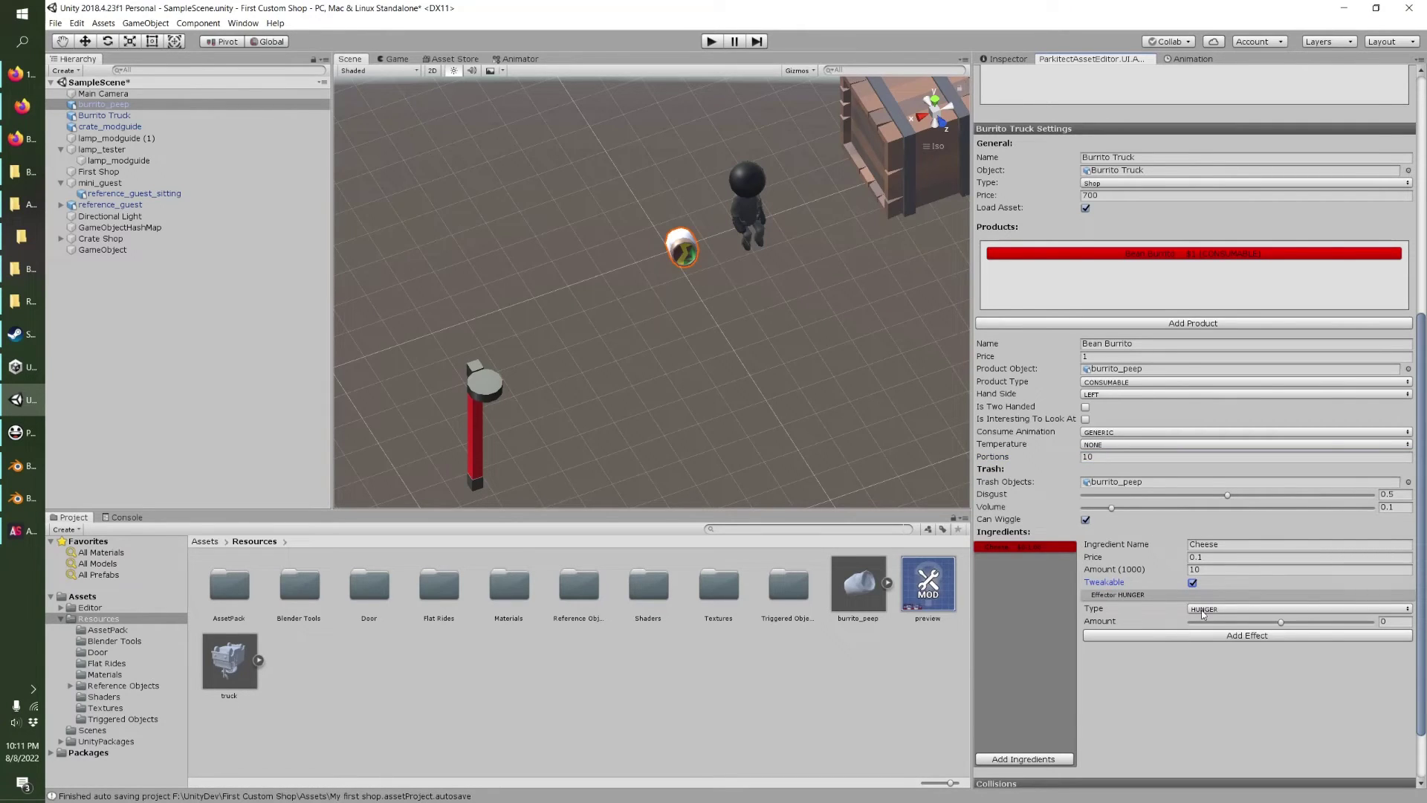
pyautogui.click(1203, 613)
pyautogui.click(1213, 643)
pyautogui.scroll(-3, 1094, 471)
# Set the asset pack's version number to 1.1 and save the scene.
pyautogui.scroll(12, 1126, 526)
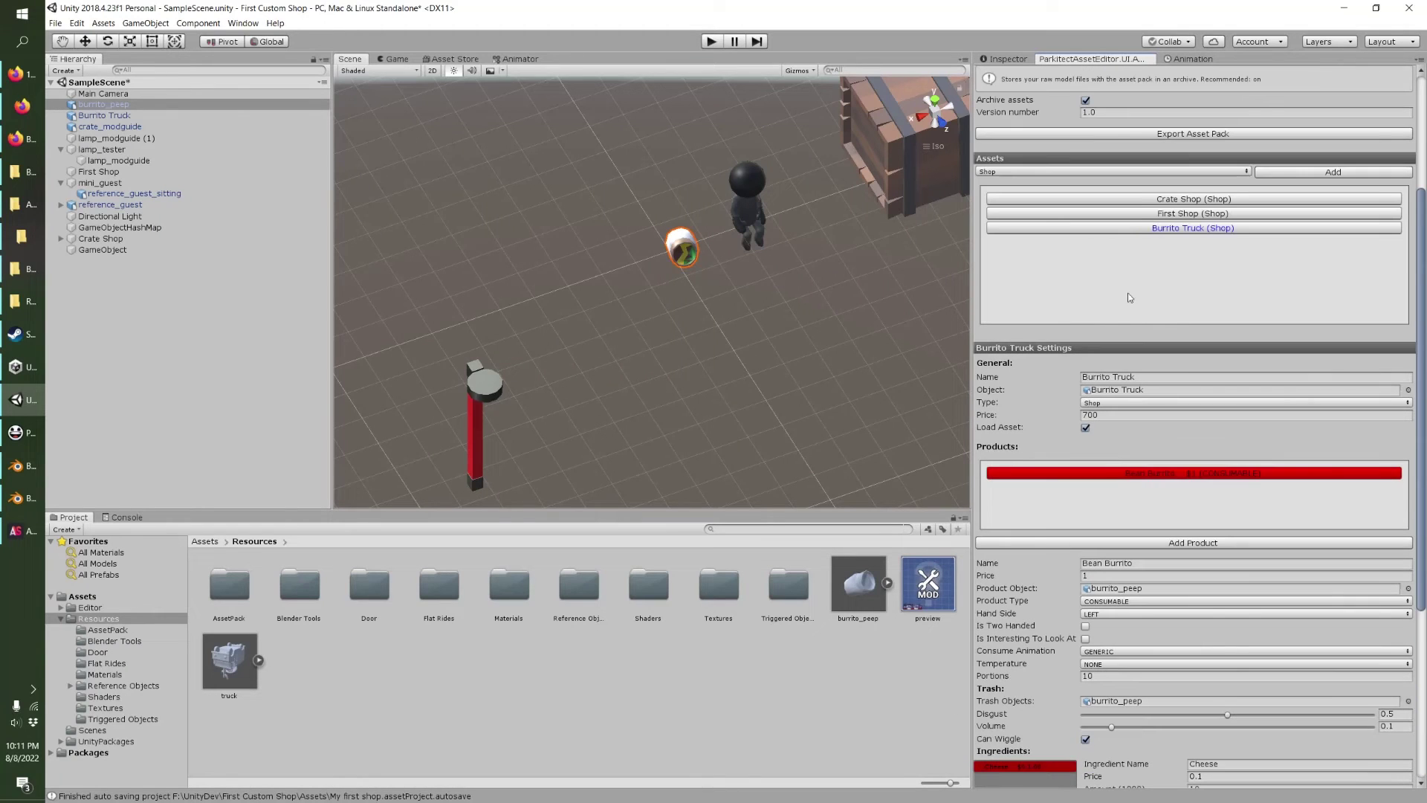
pyautogui.scroll(2, 1138, 223)
pyautogui.click(1108, 153)
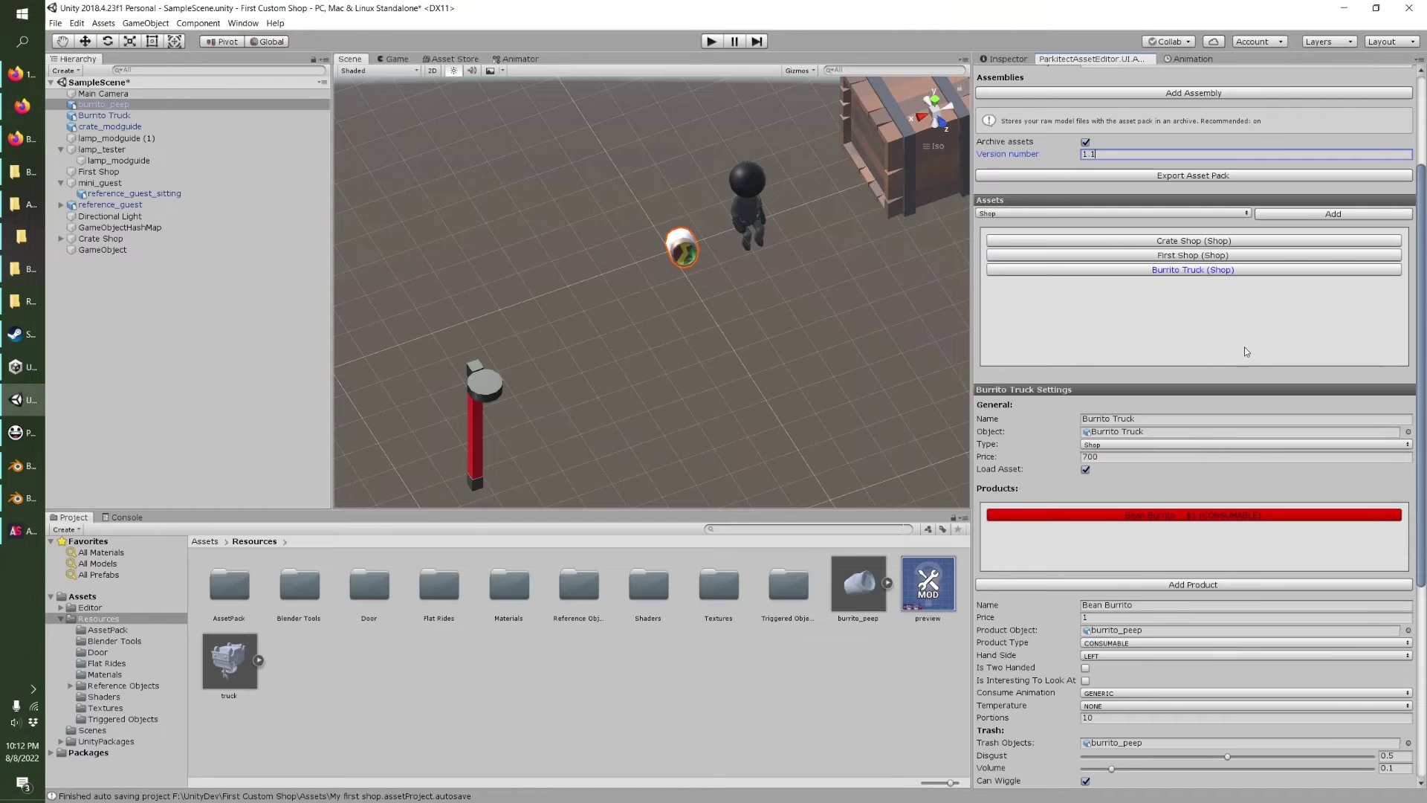
pyautogui.scroll(5, 1420, 200)
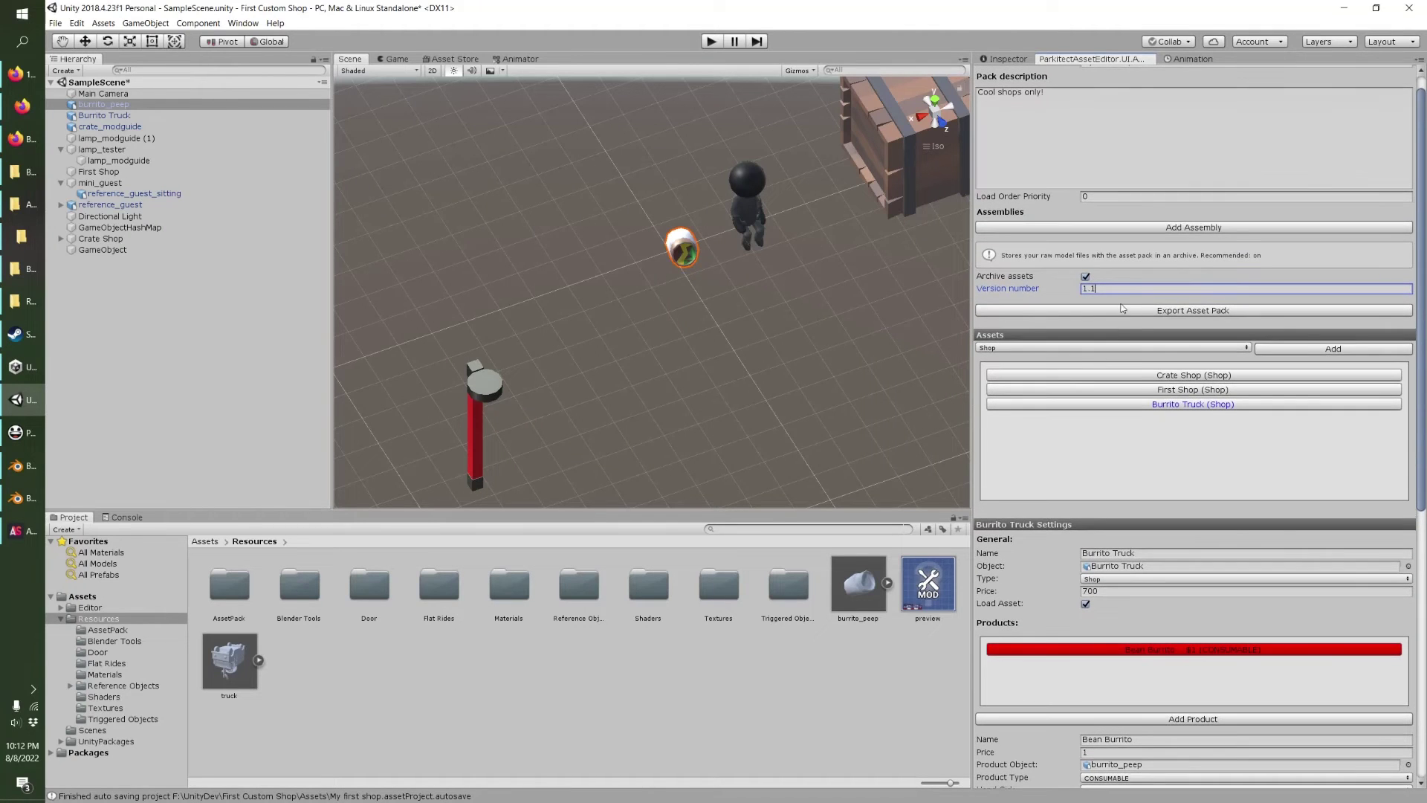
pyautogui.press('Return')
pyautogui.hotkey('ctrl', 's')
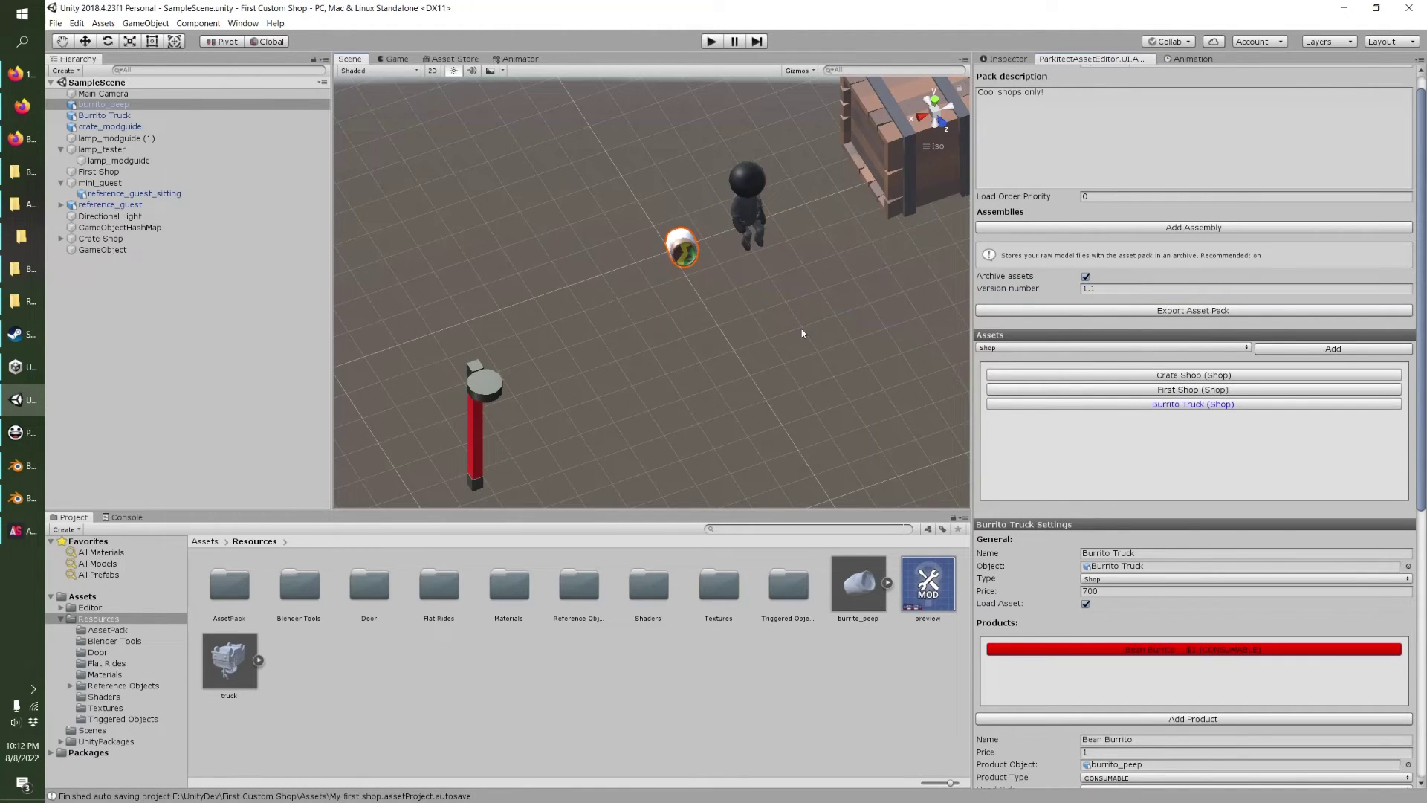
# Focus on the Burrito Truck in the scene and export the asset pack.
pyautogui.scroll(-2, 796, 327)
pyautogui.scroll(-8, 796, 327)
pyautogui.doubleClick(99, 115)
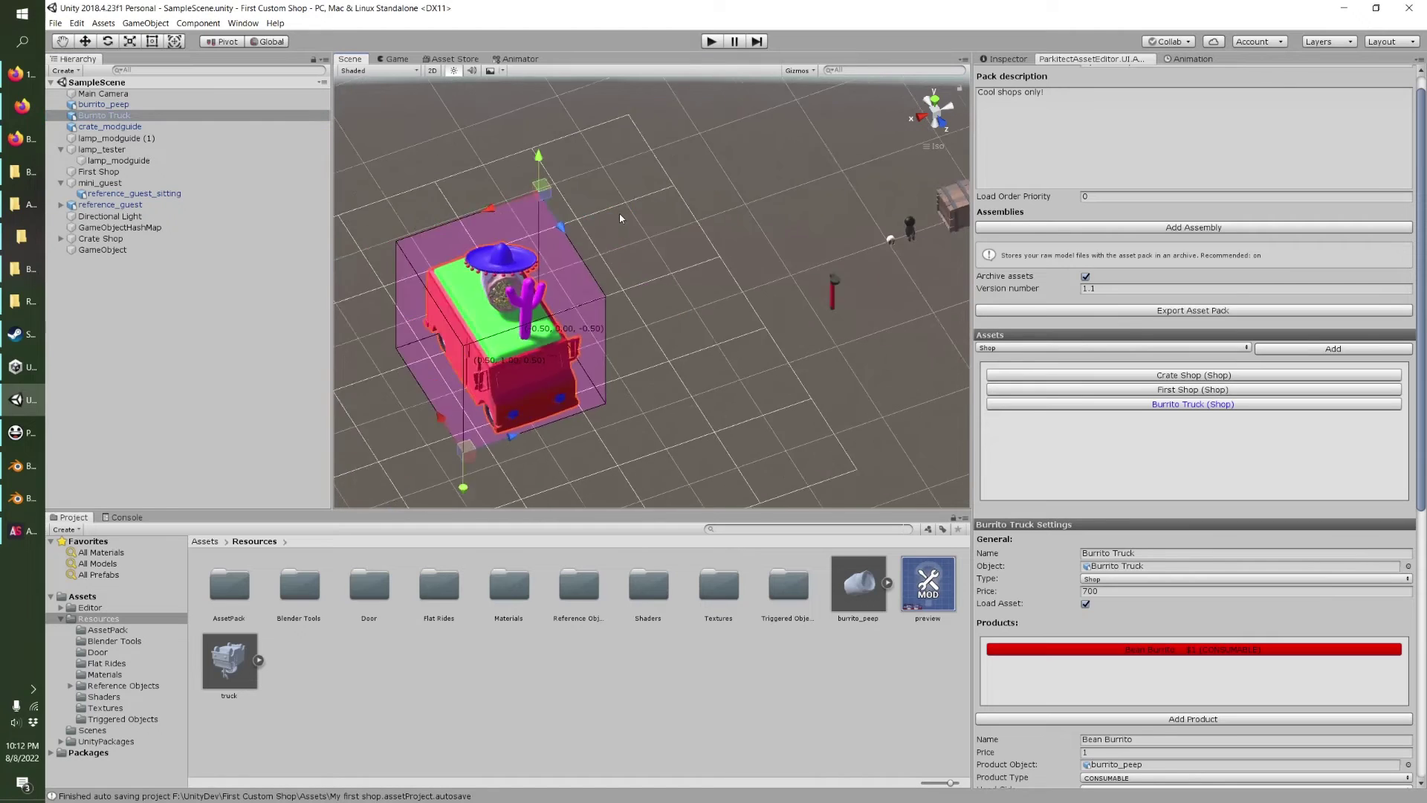
pyautogui.moveTo(667, 317); pyautogui.dragTo(588, 269, button='right')
pyautogui.keyDown('alt'); pyautogui.moveTo(588, 269); pyautogui.dragTo(349, 184); pyautogui.keyUp('alt')
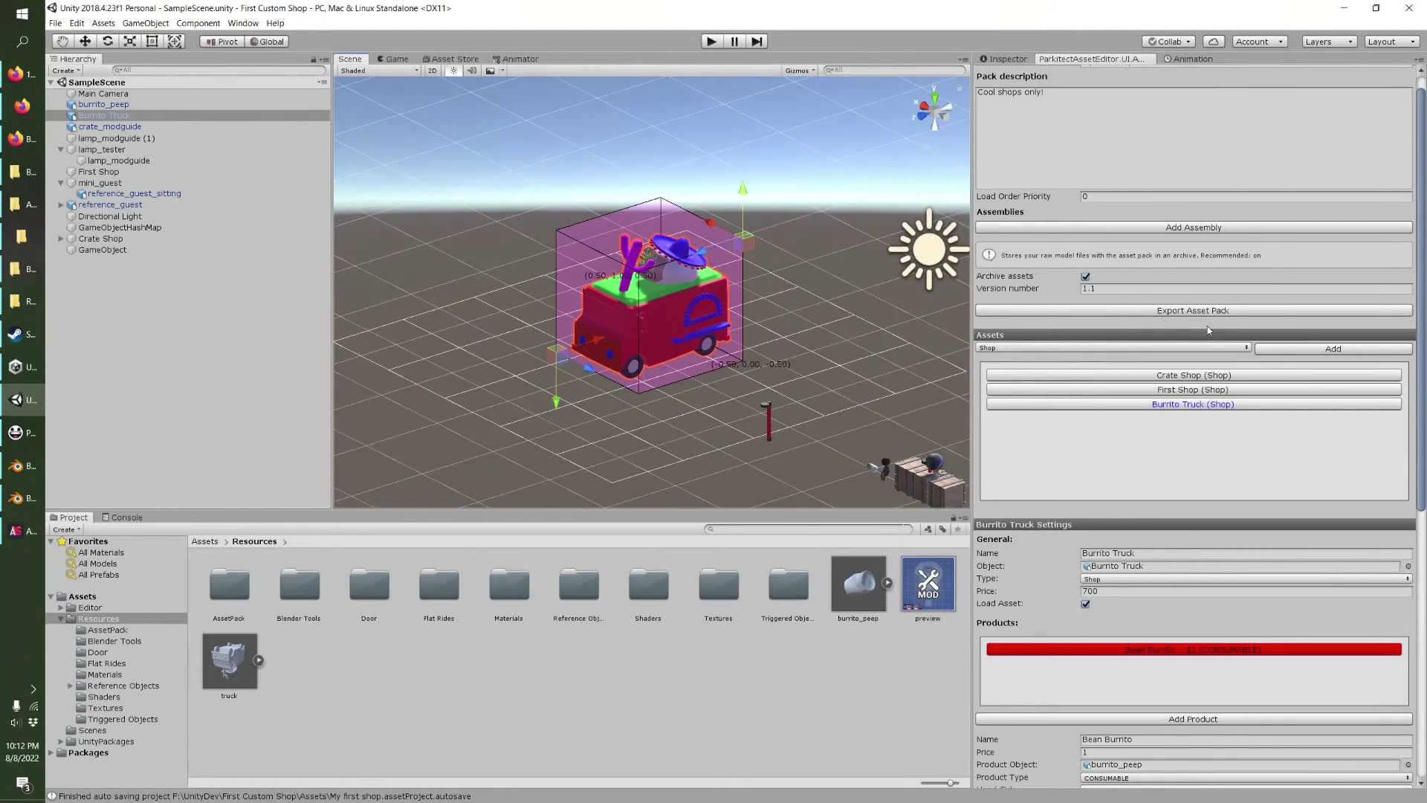
pyautogui.click(1124, 317)
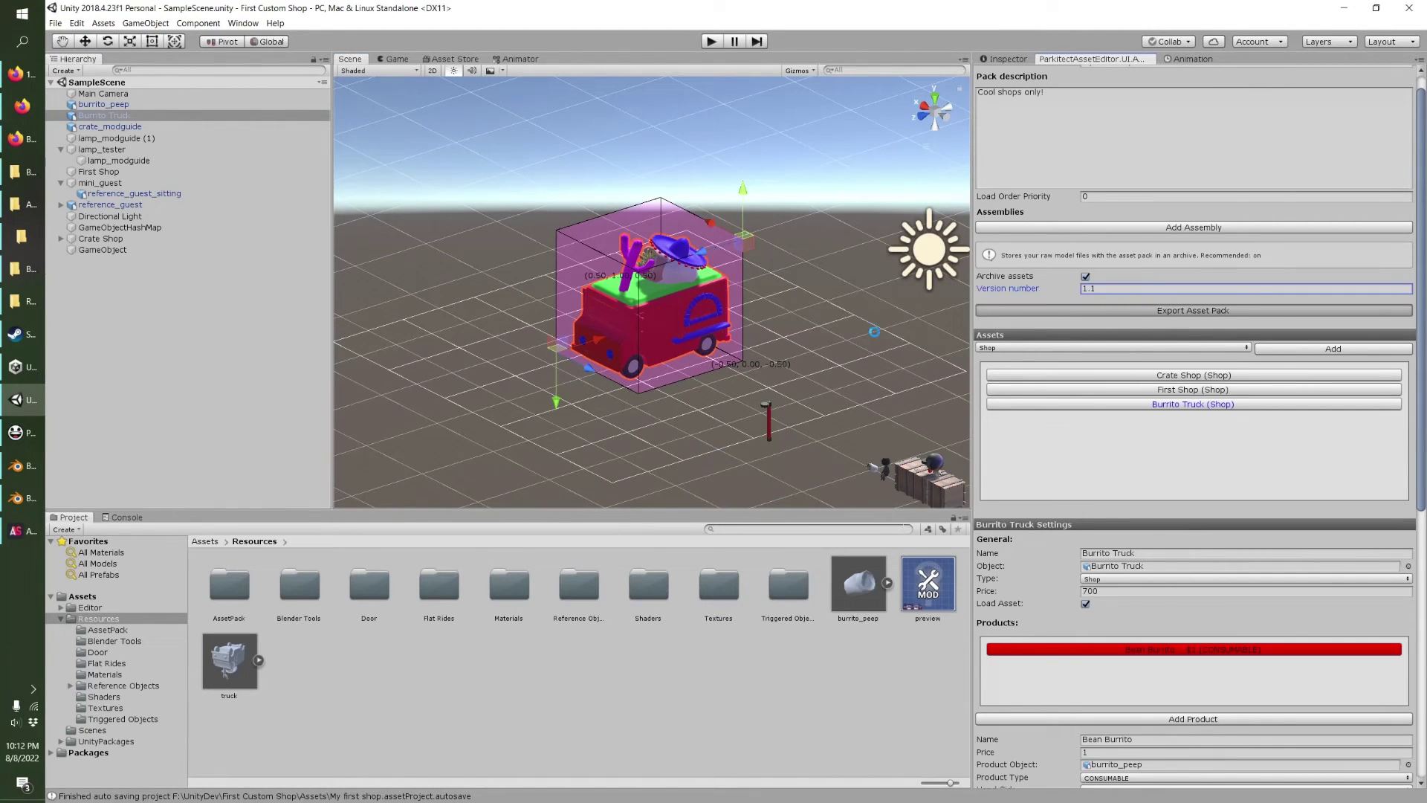
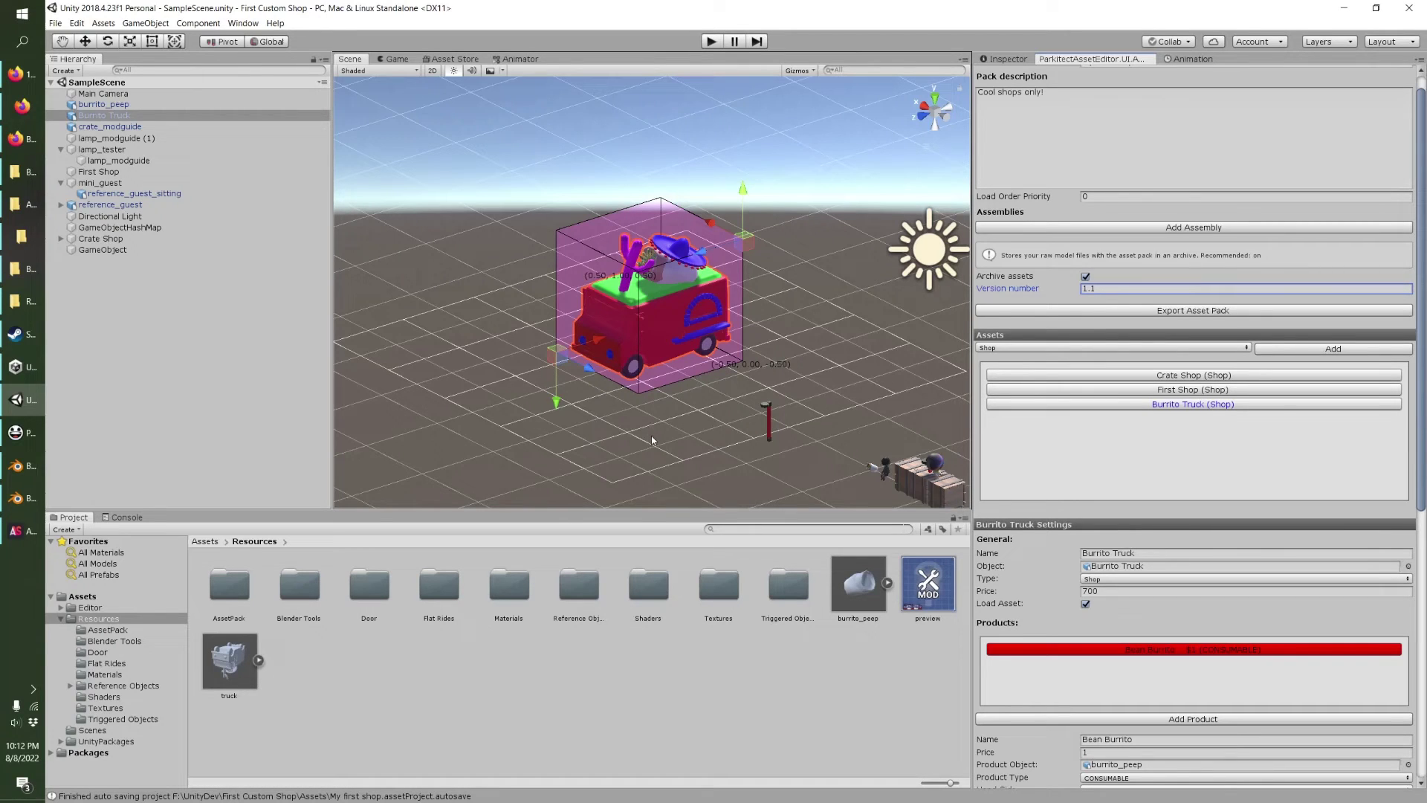
# Switch to Parkitect and load the saved park.
pyautogui.click(9, 530)
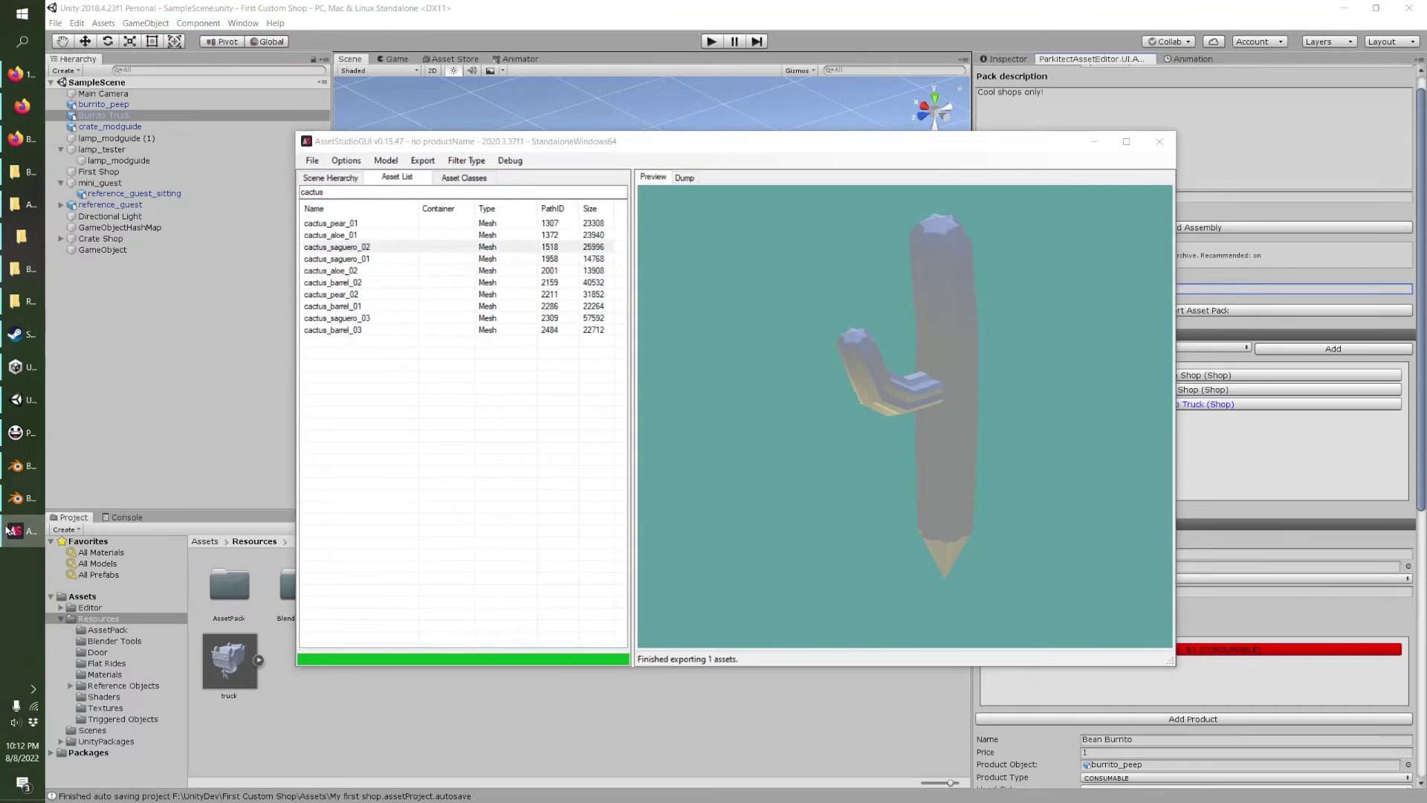
pyautogui.click(9, 531)
pyautogui.click(16, 432)
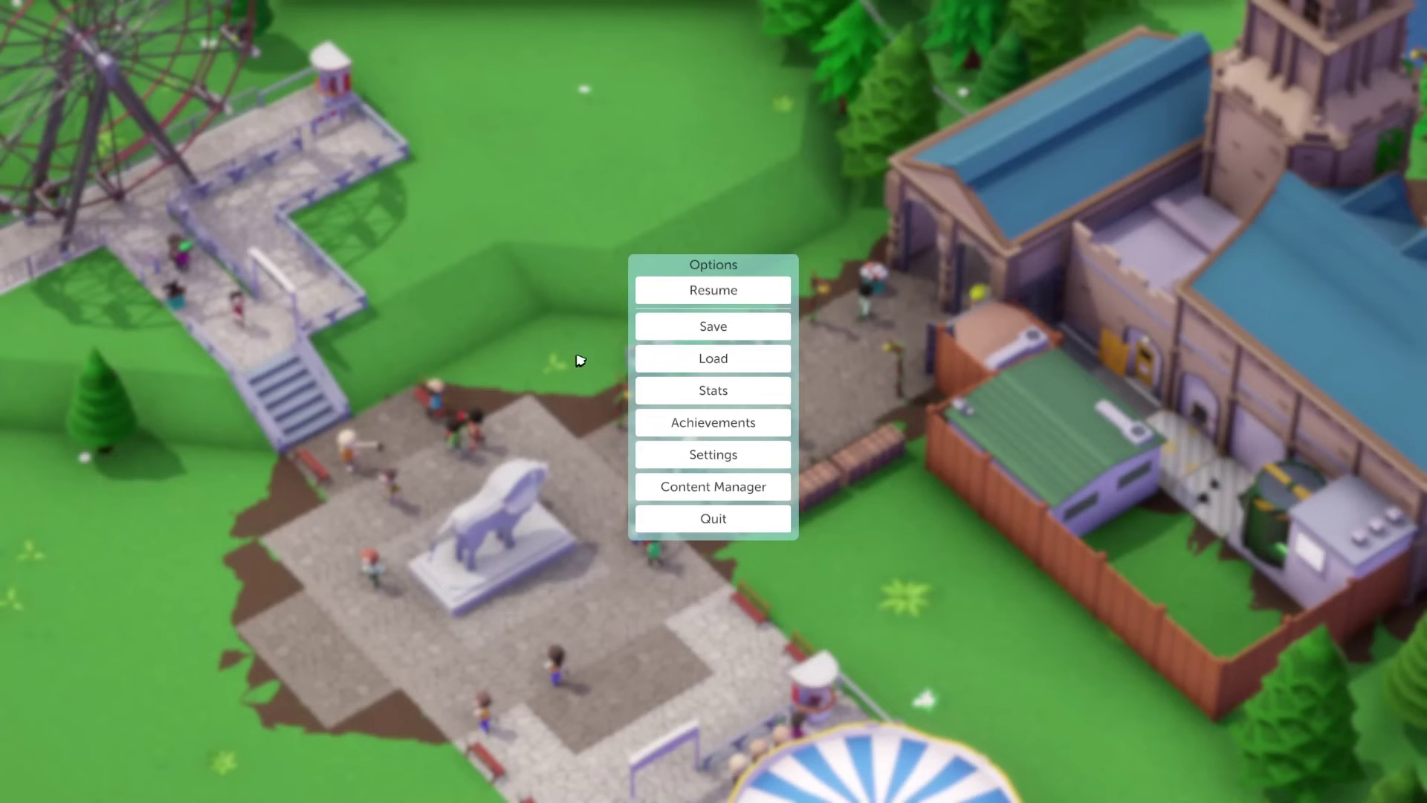
pyautogui.click(755, 367)
pyautogui.click(859, 576)
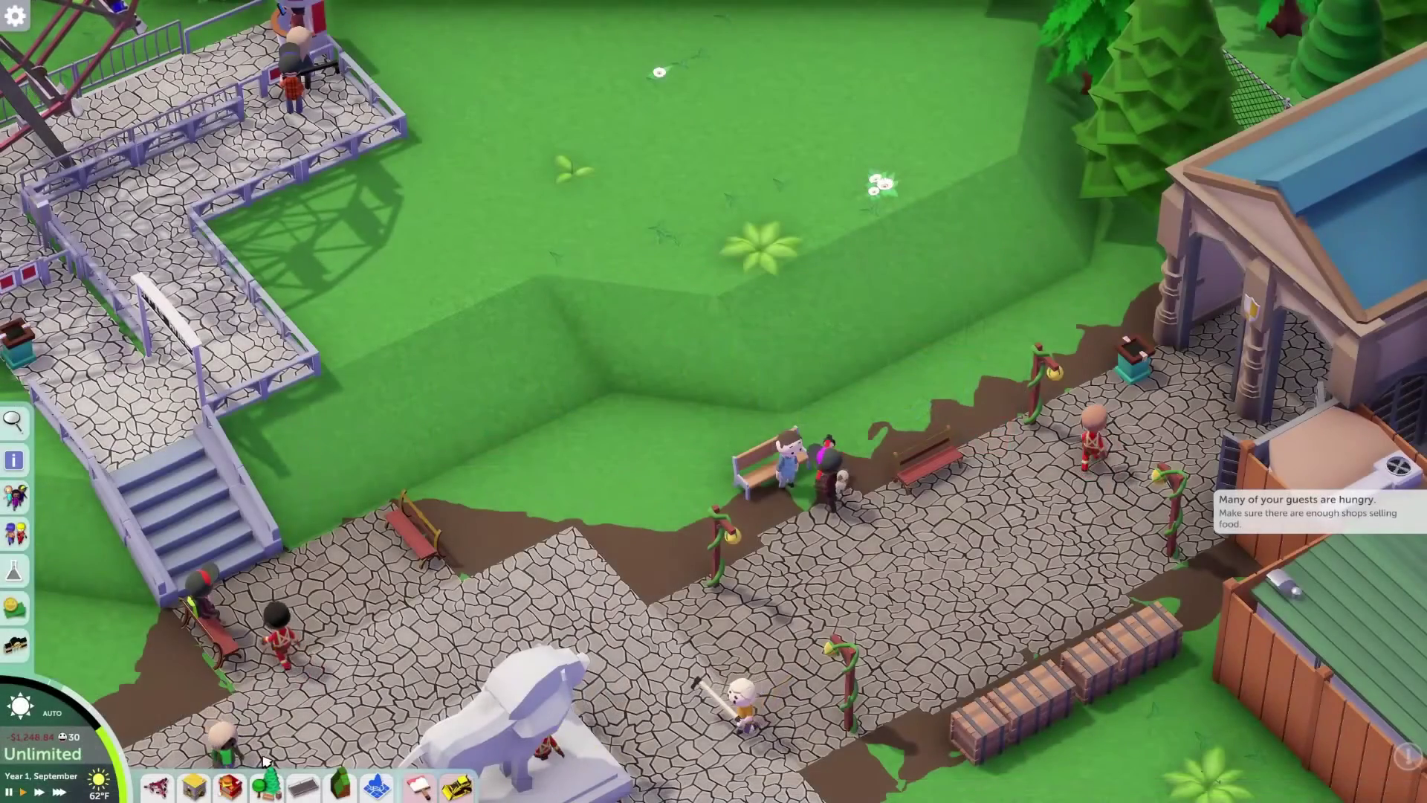
# Demolish the two crate shops standing beside the main path.
pyautogui.press('d')
pyautogui.press('s')
pyautogui.click(787, 547)
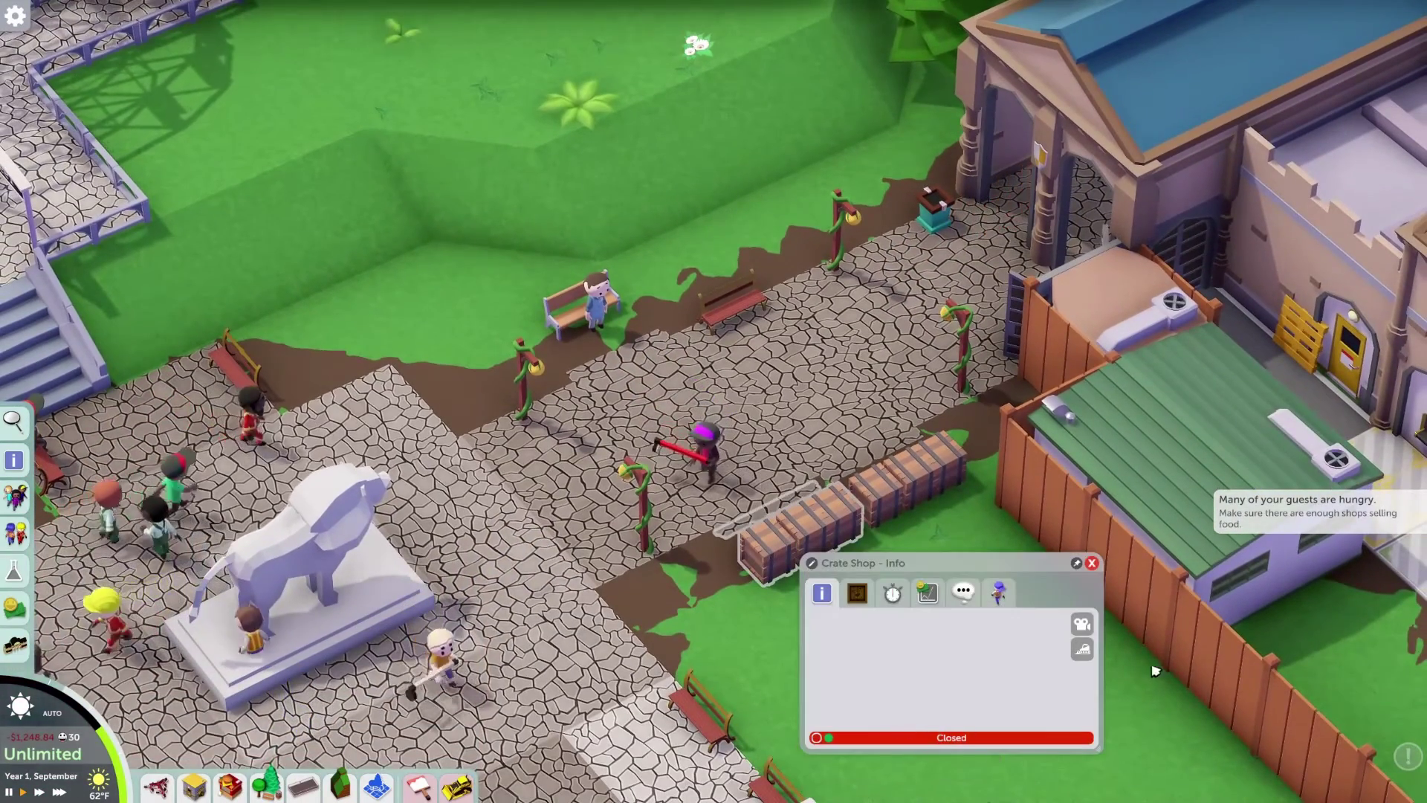
pyautogui.click(1082, 649)
pyautogui.click(1106, 635)
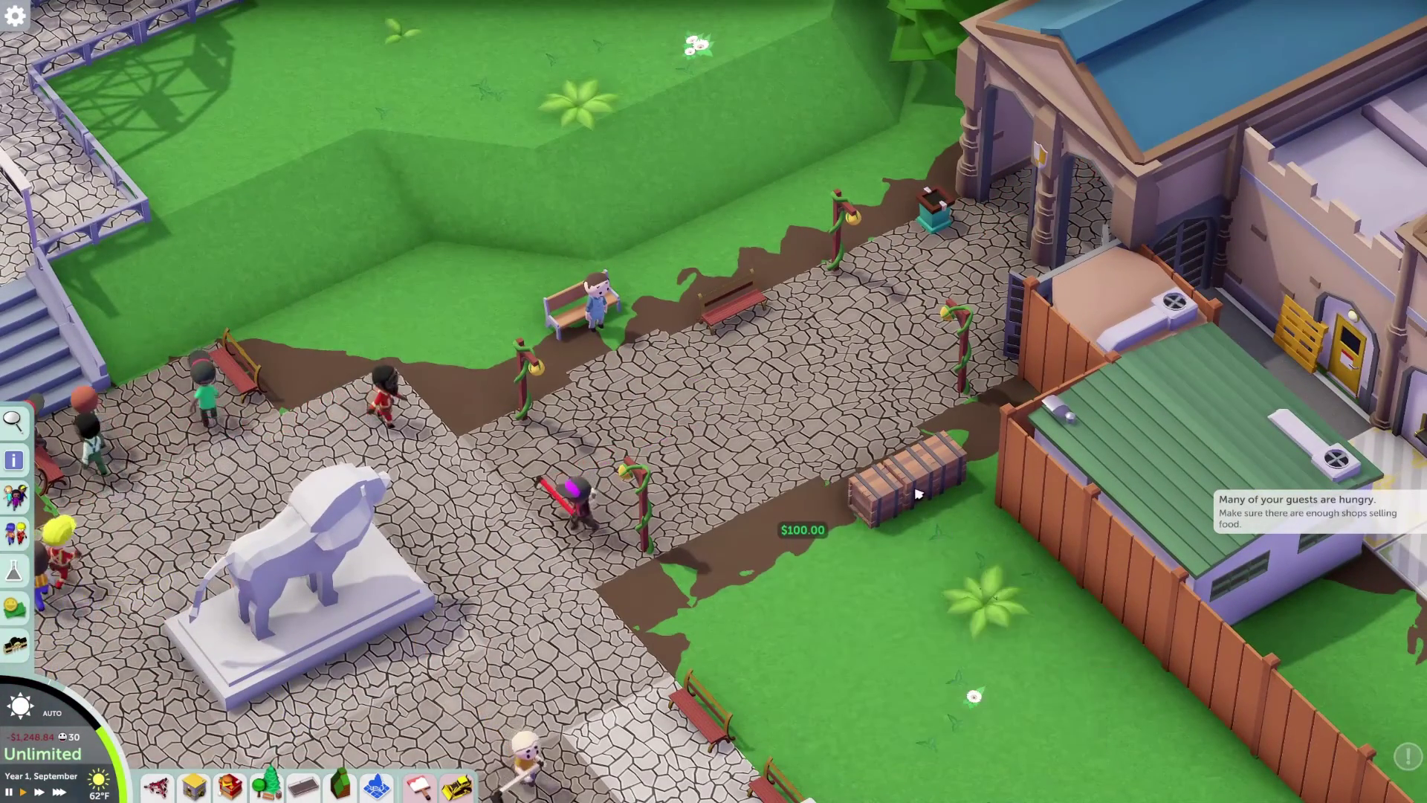
pyautogui.click(914, 493)
pyautogui.click(1204, 599)
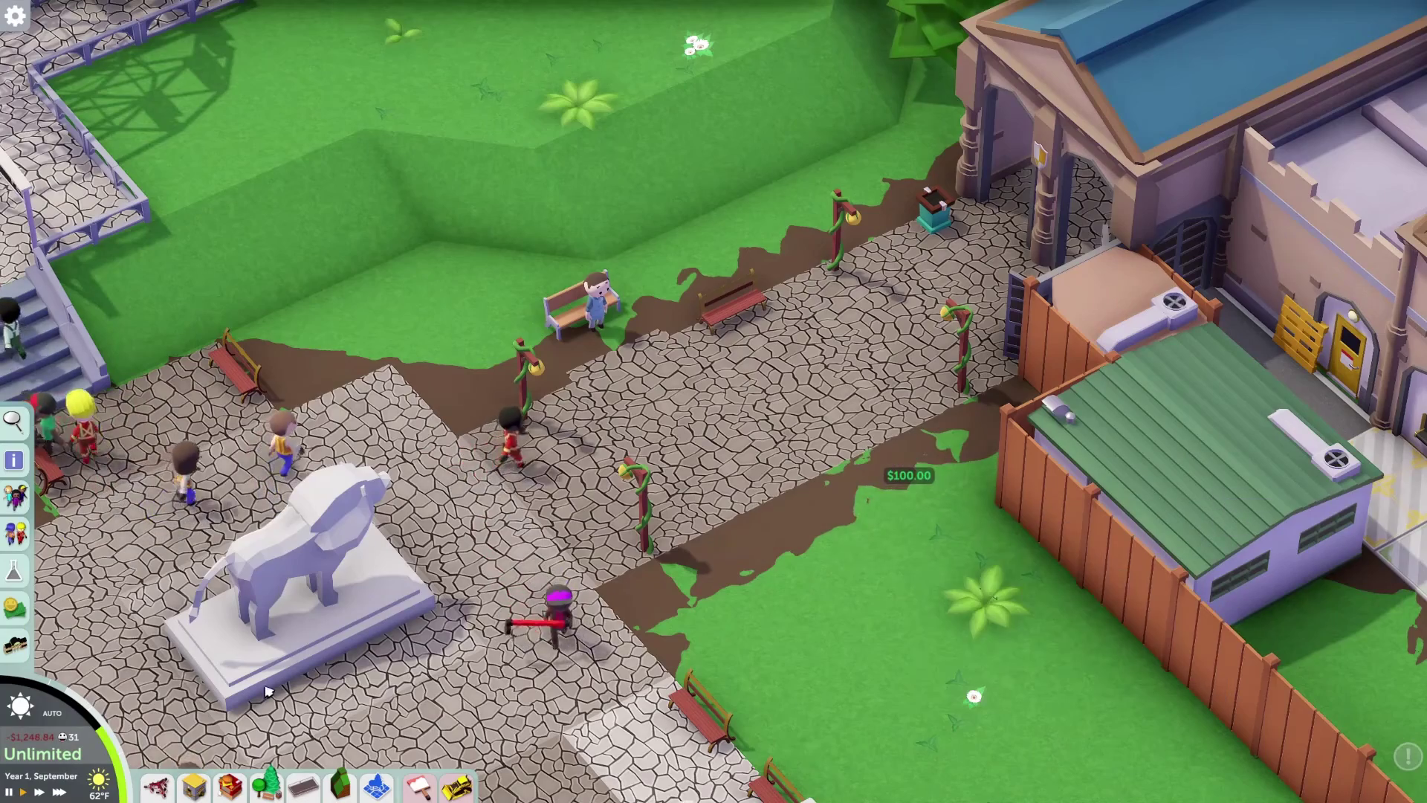
# Place a Burrito Truck shop beside the path where the crate shops stood.
pyautogui.click(227, 788)
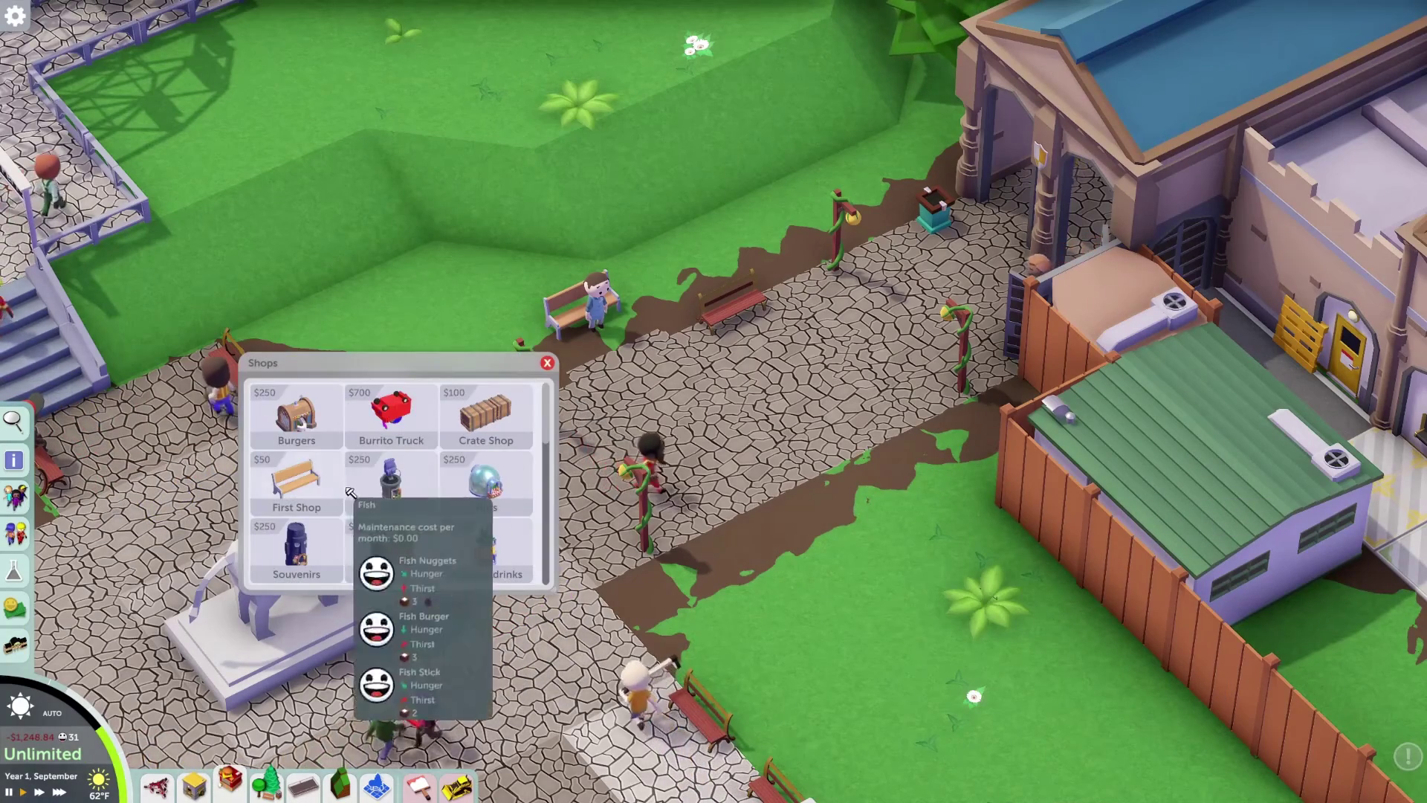
pyautogui.click(486, 417)
pyautogui.click(911, 460)
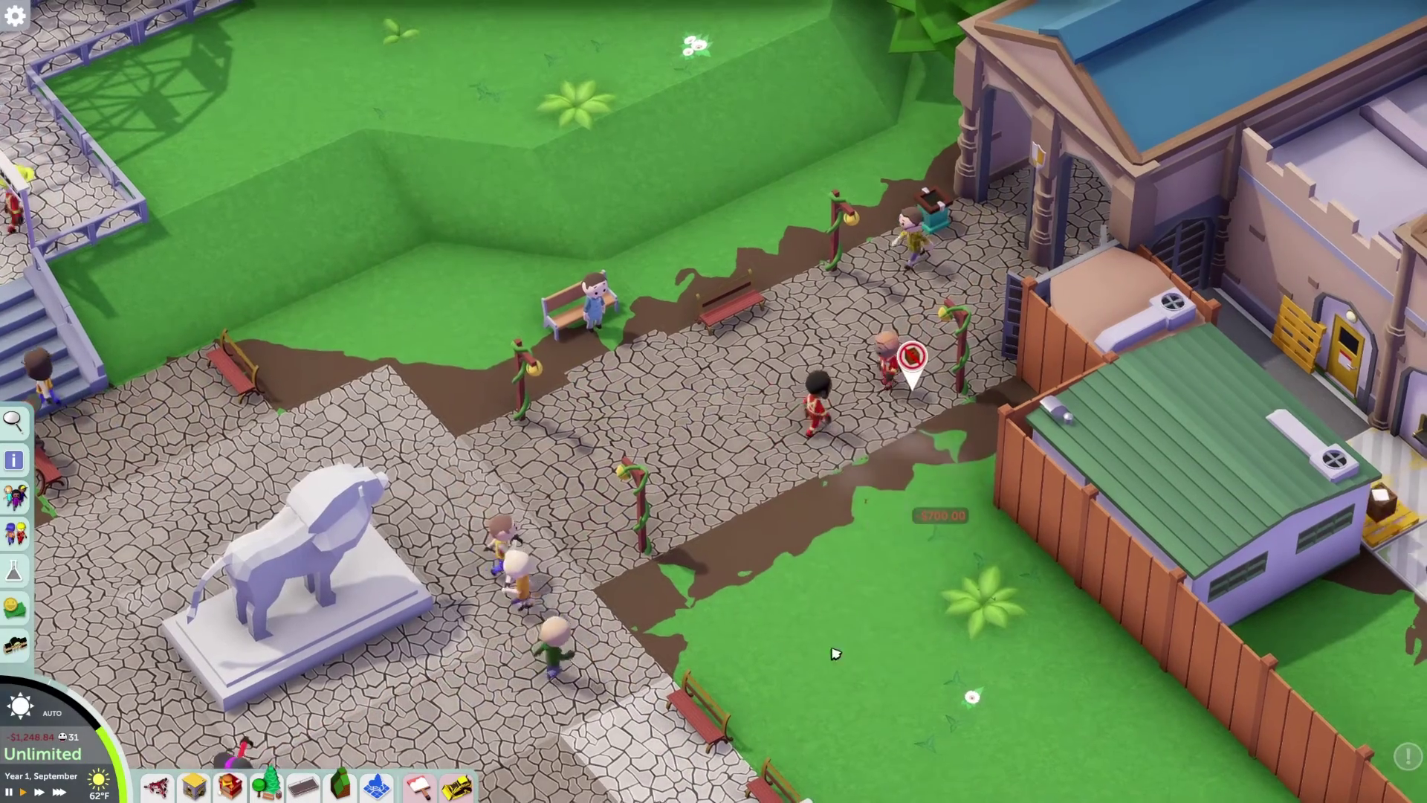
pyautogui.press('e')
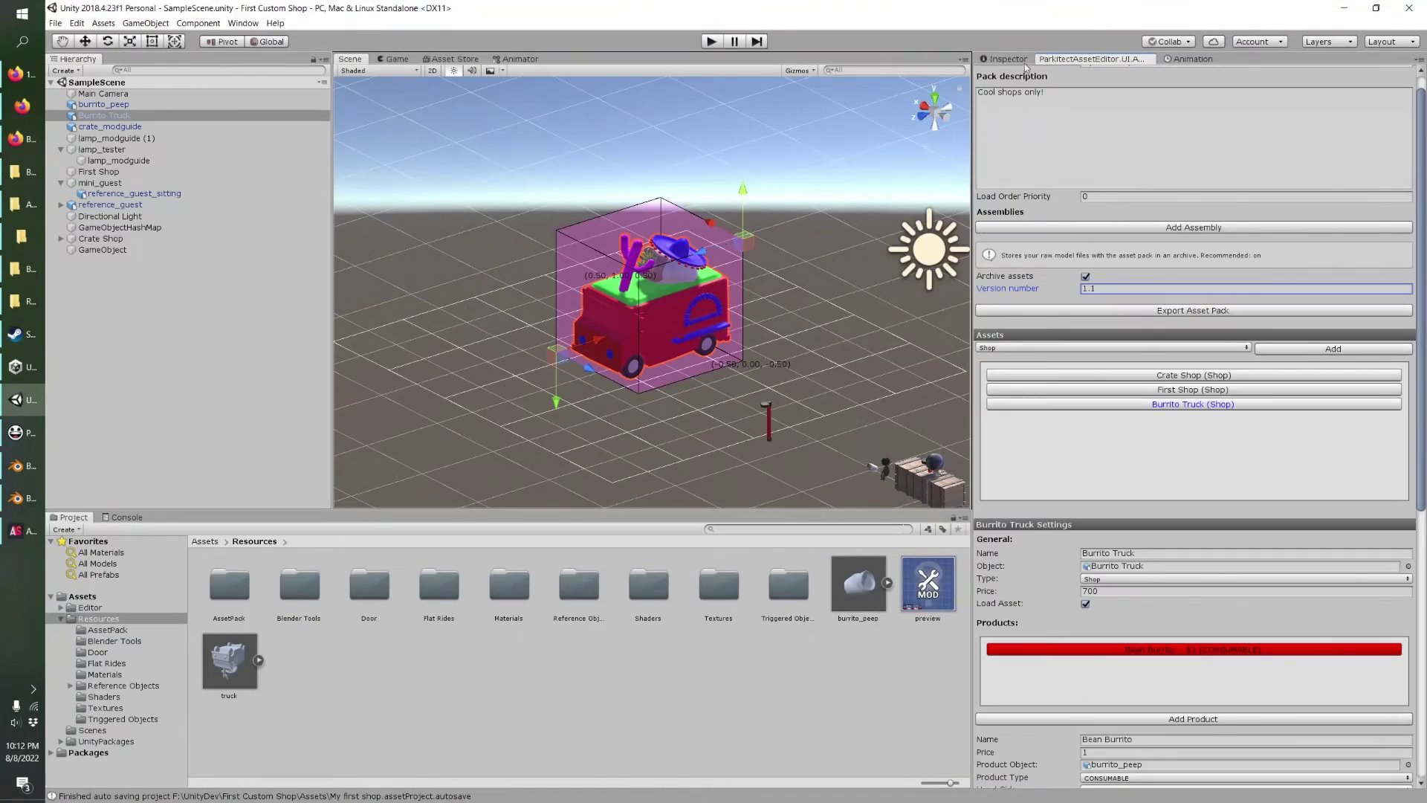
# Switch back to Unity and inspect the Burrito Truck's X and Y rotation values.
pyautogui.click(1011, 59)
pyautogui.click(1284, 140)
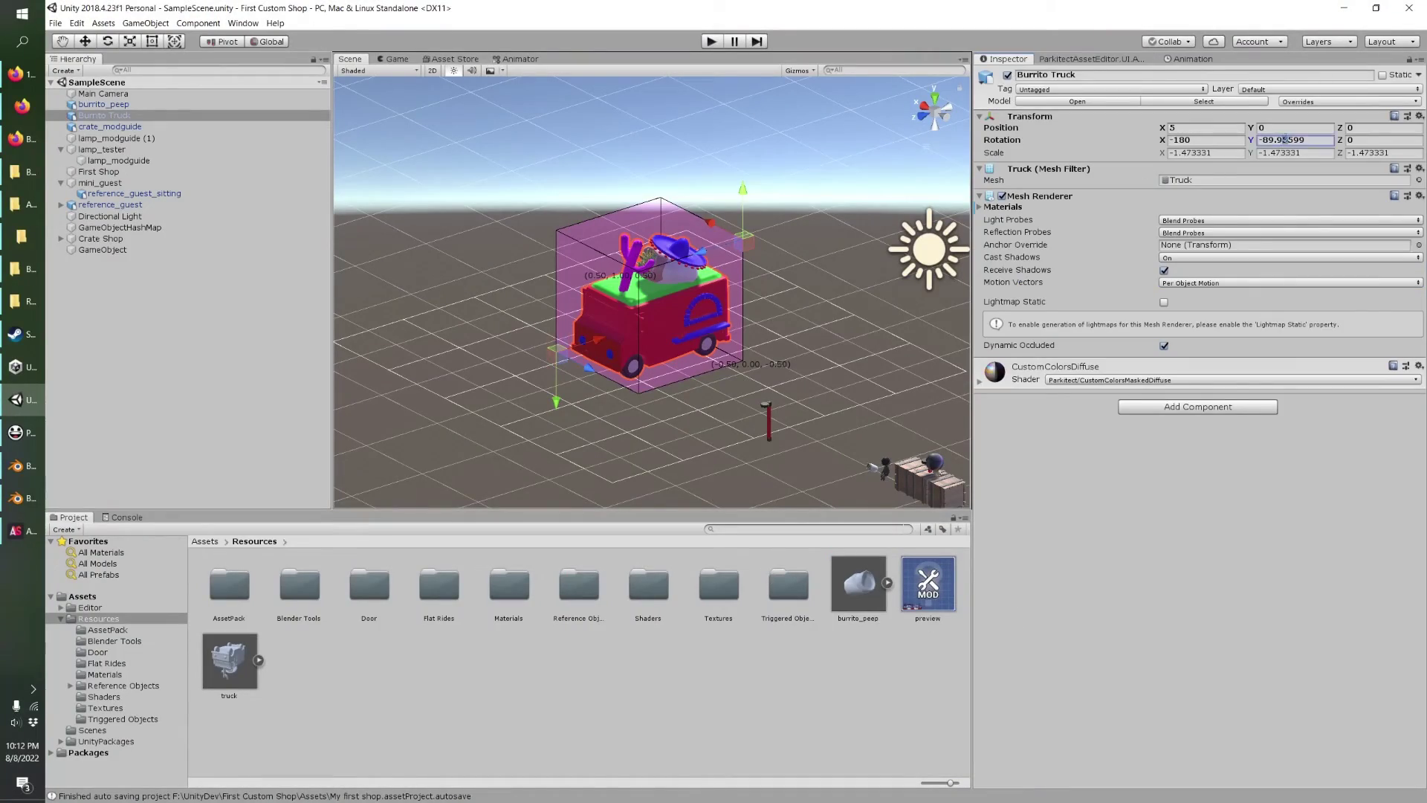
pyautogui.click(1220, 139)
pyautogui.click(1276, 140)
pyautogui.click(1230, 141)
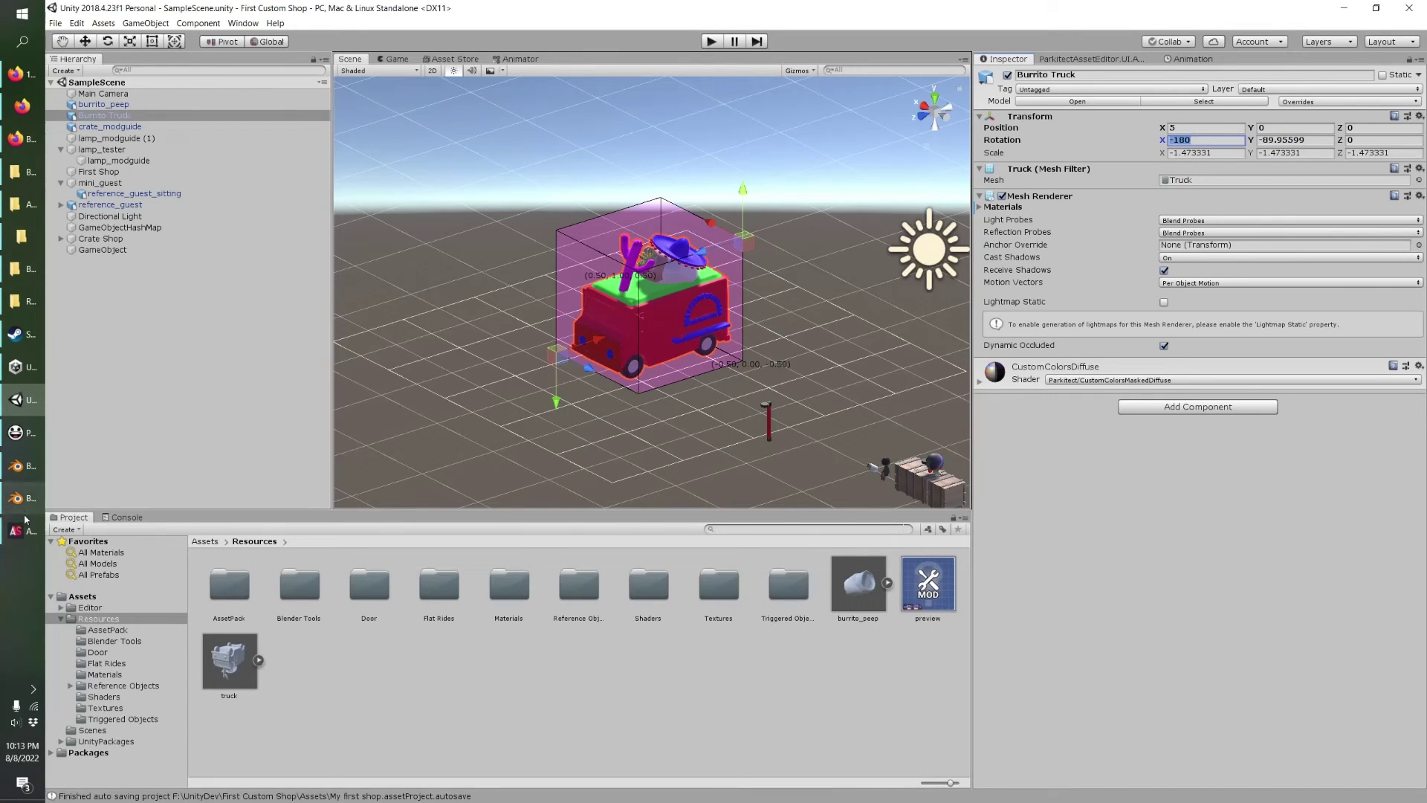
# Switch to the Blender file that contains the Truck model and bring the truck into view.
pyautogui.moveTo(20, 467)
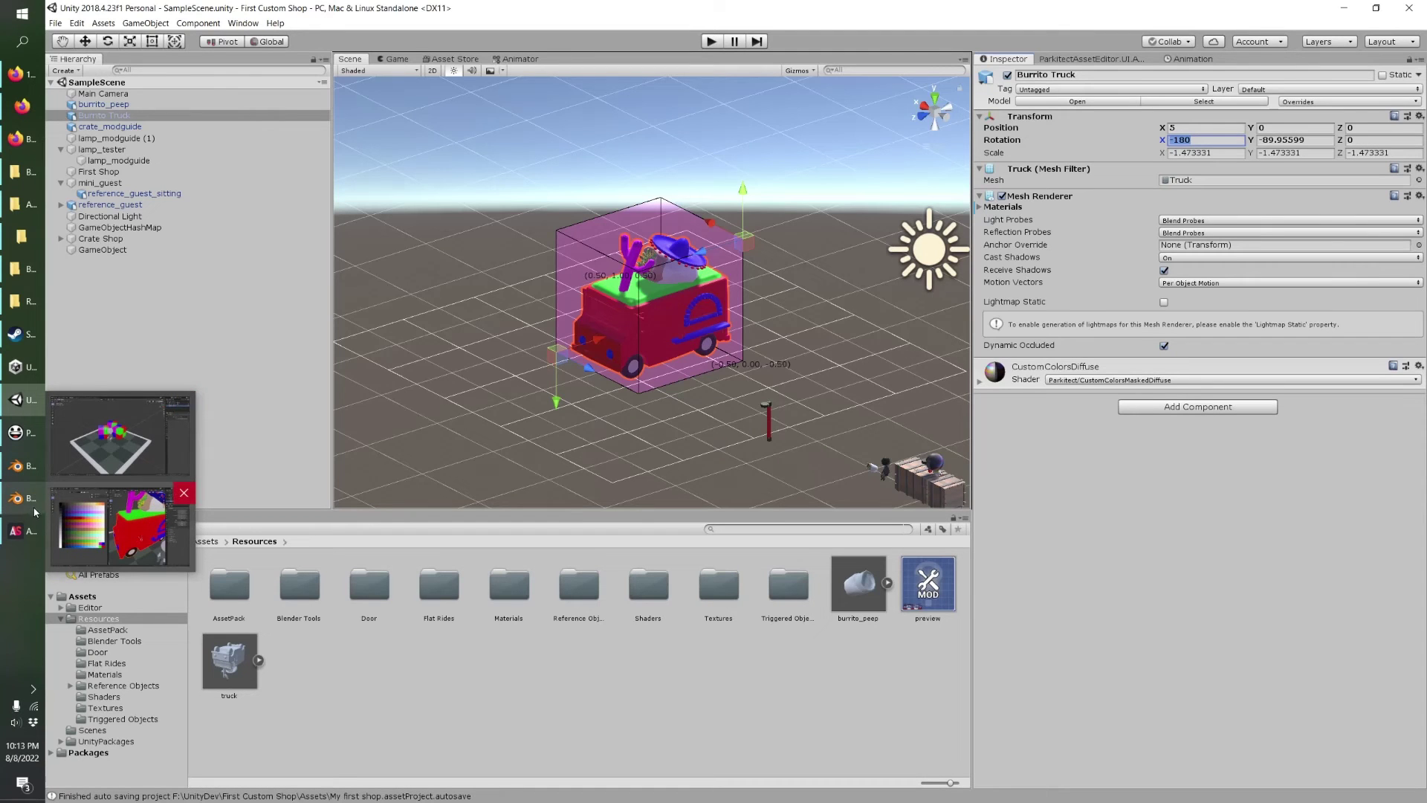
pyautogui.click(26, 496)
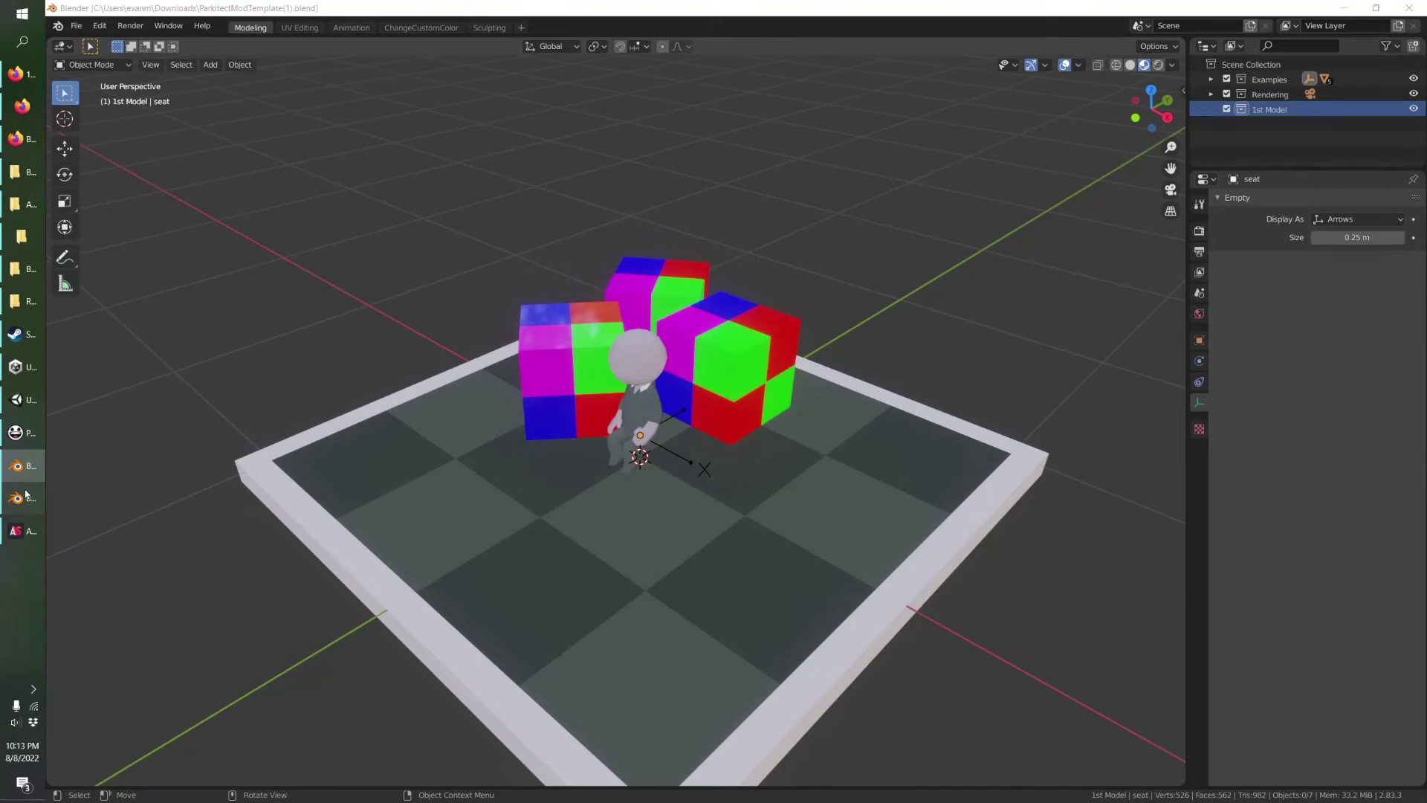
pyautogui.click(26, 496)
pyautogui.scroll(4, 948, 429)
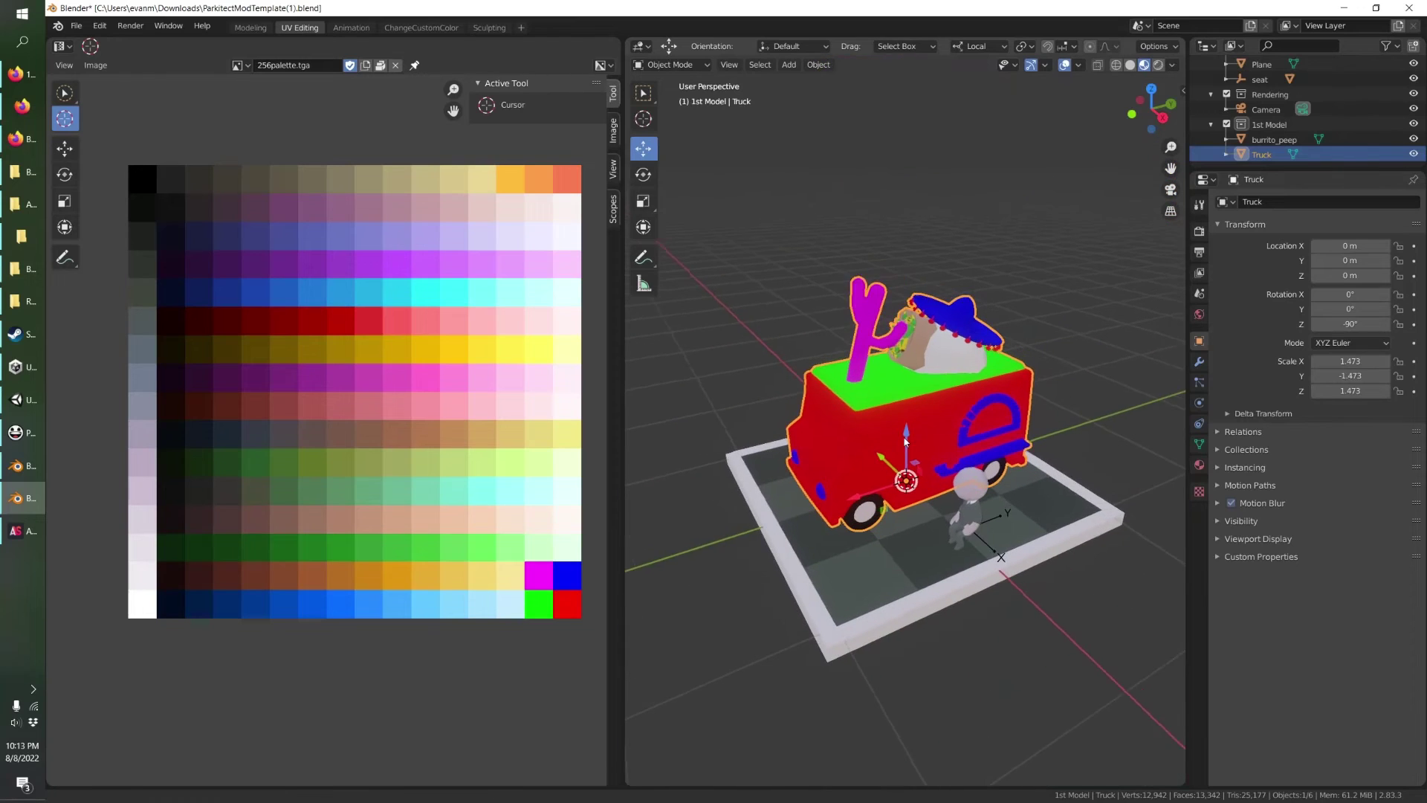
# Export the Truck over truck.fbx after trying the 2022-2-8, Unity V2 and Unity Mod presets, using Active Collection and Z Forward.
pyautogui.click(76, 26)
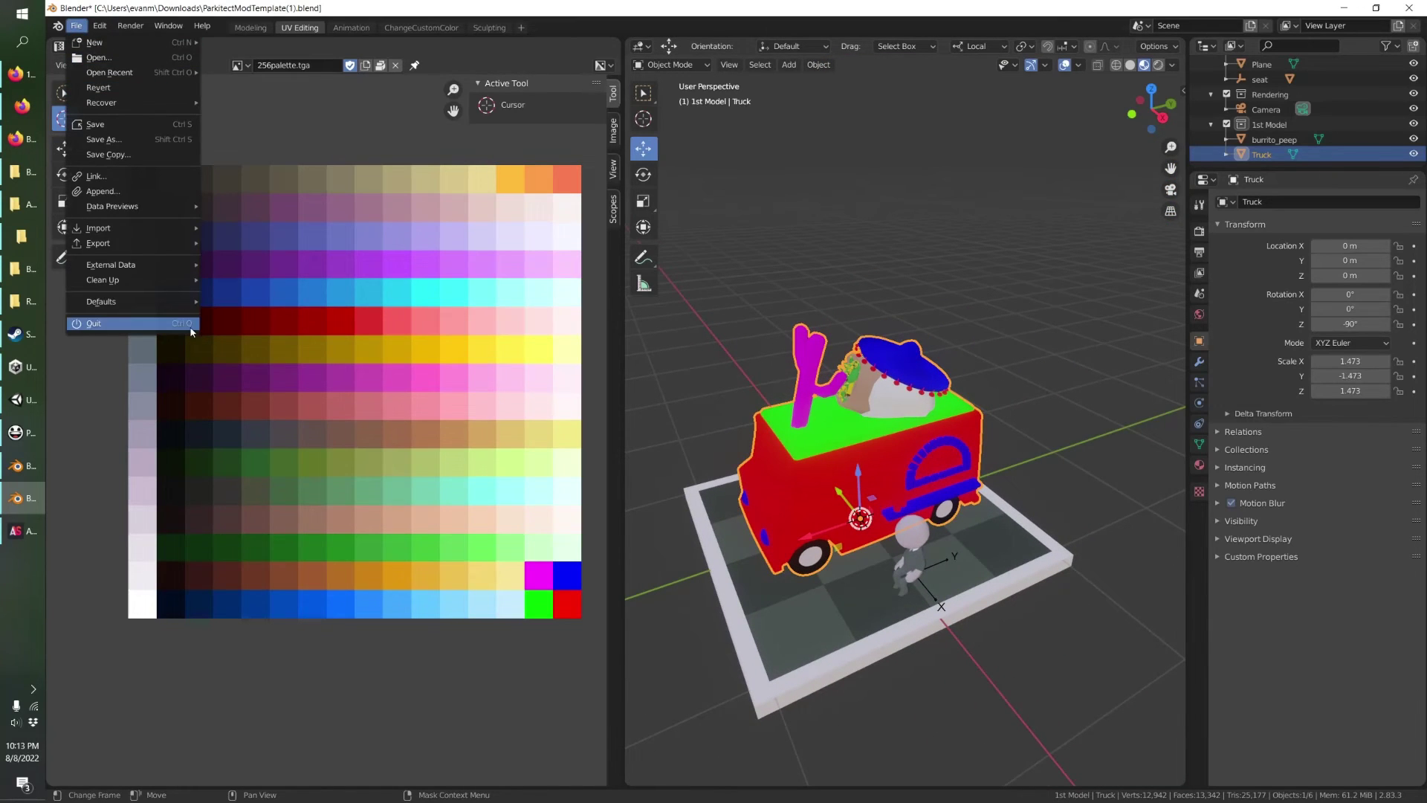
pyautogui.moveTo(134, 244)
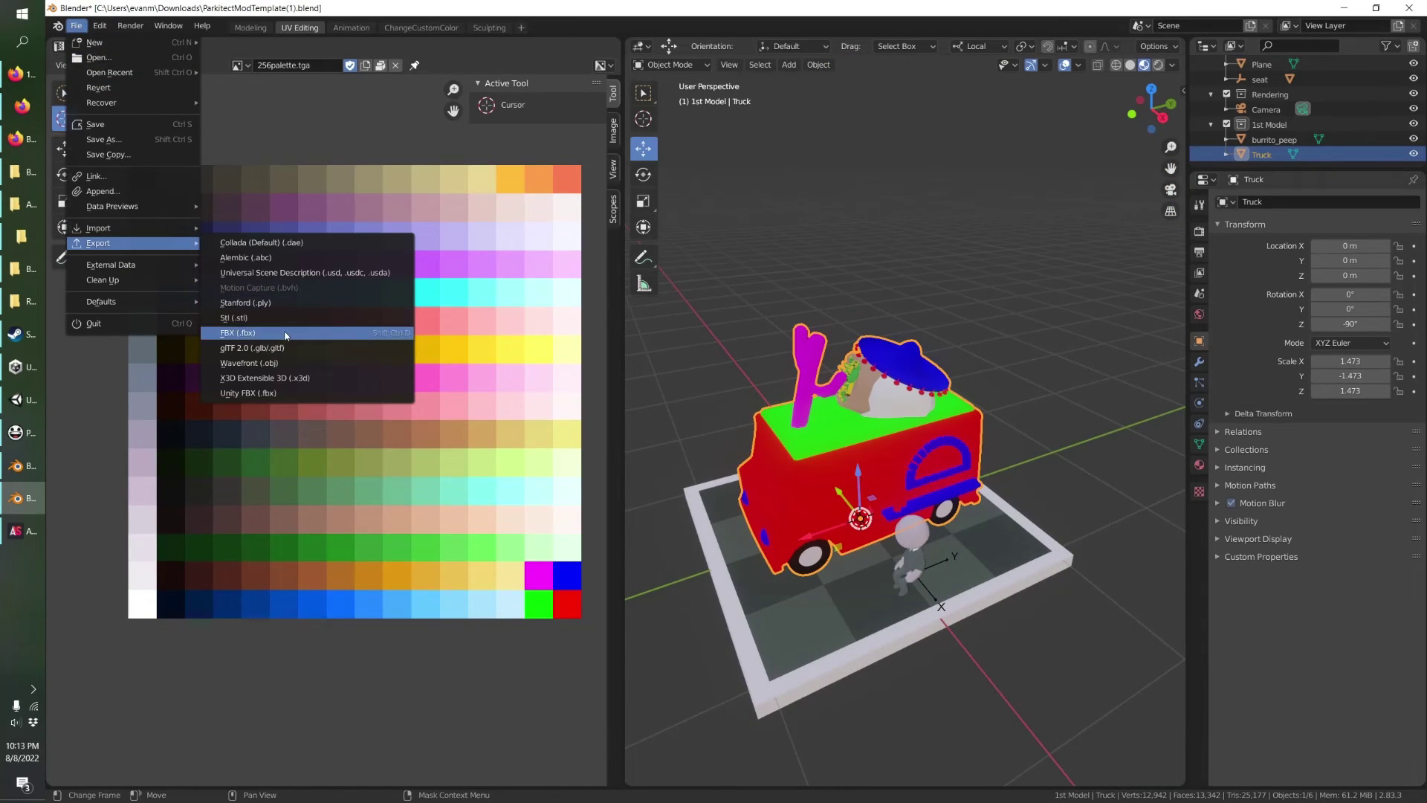
pyautogui.click(238, 332)
pyautogui.click(1000, 218)
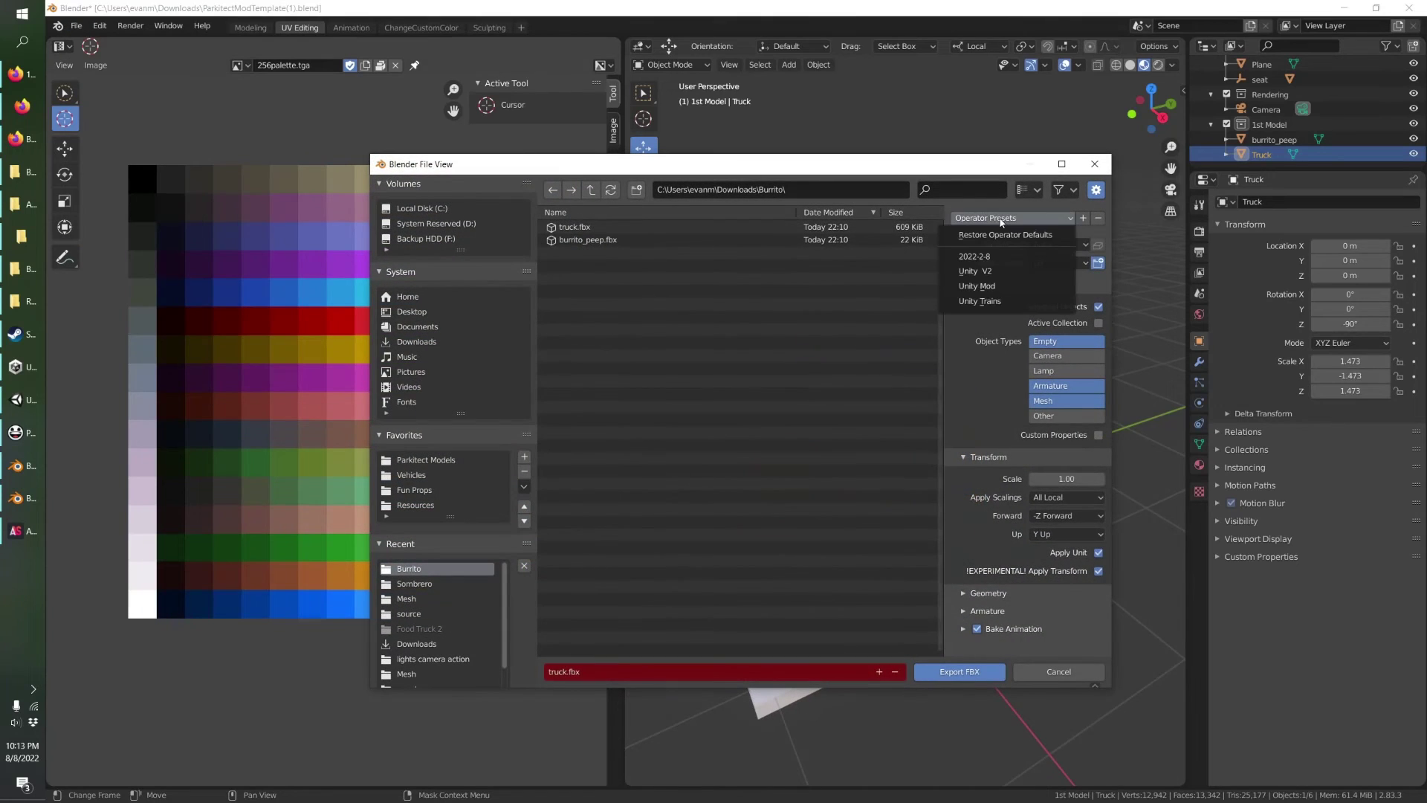
pyautogui.click(976, 256)
pyautogui.click(999, 219)
pyautogui.click(974, 278)
pyautogui.click(996, 218)
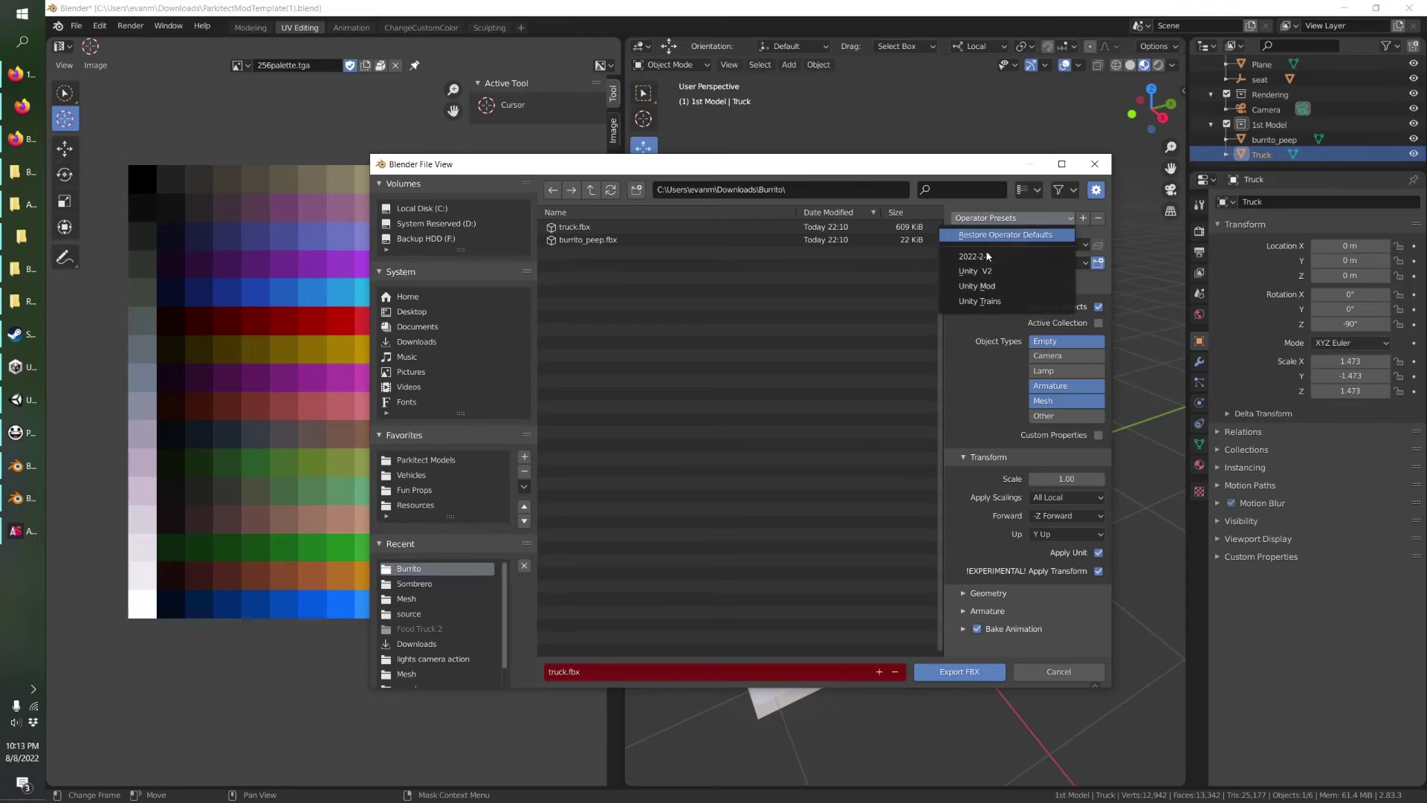
pyautogui.click(985, 287)
pyautogui.click(992, 220)
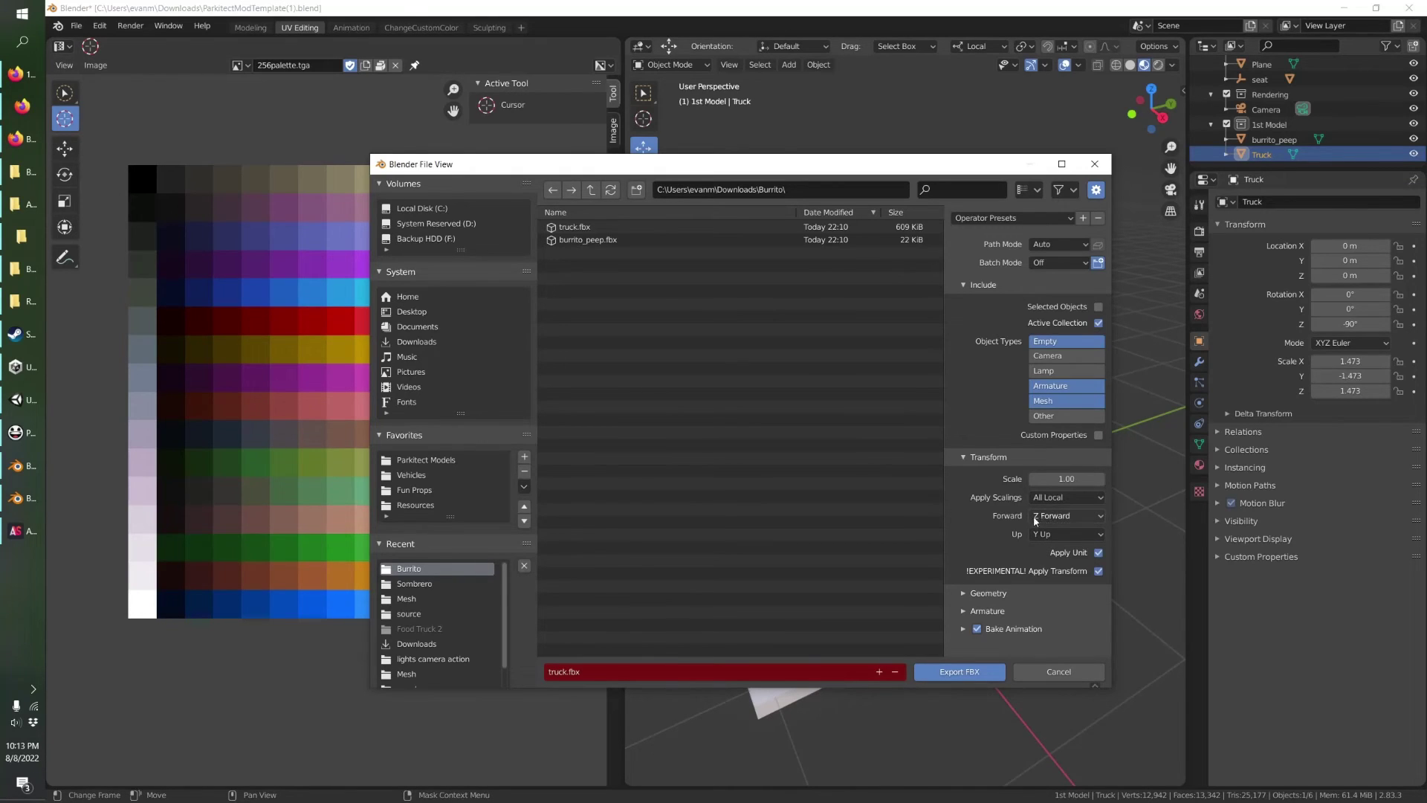
pyautogui.click(573, 230)
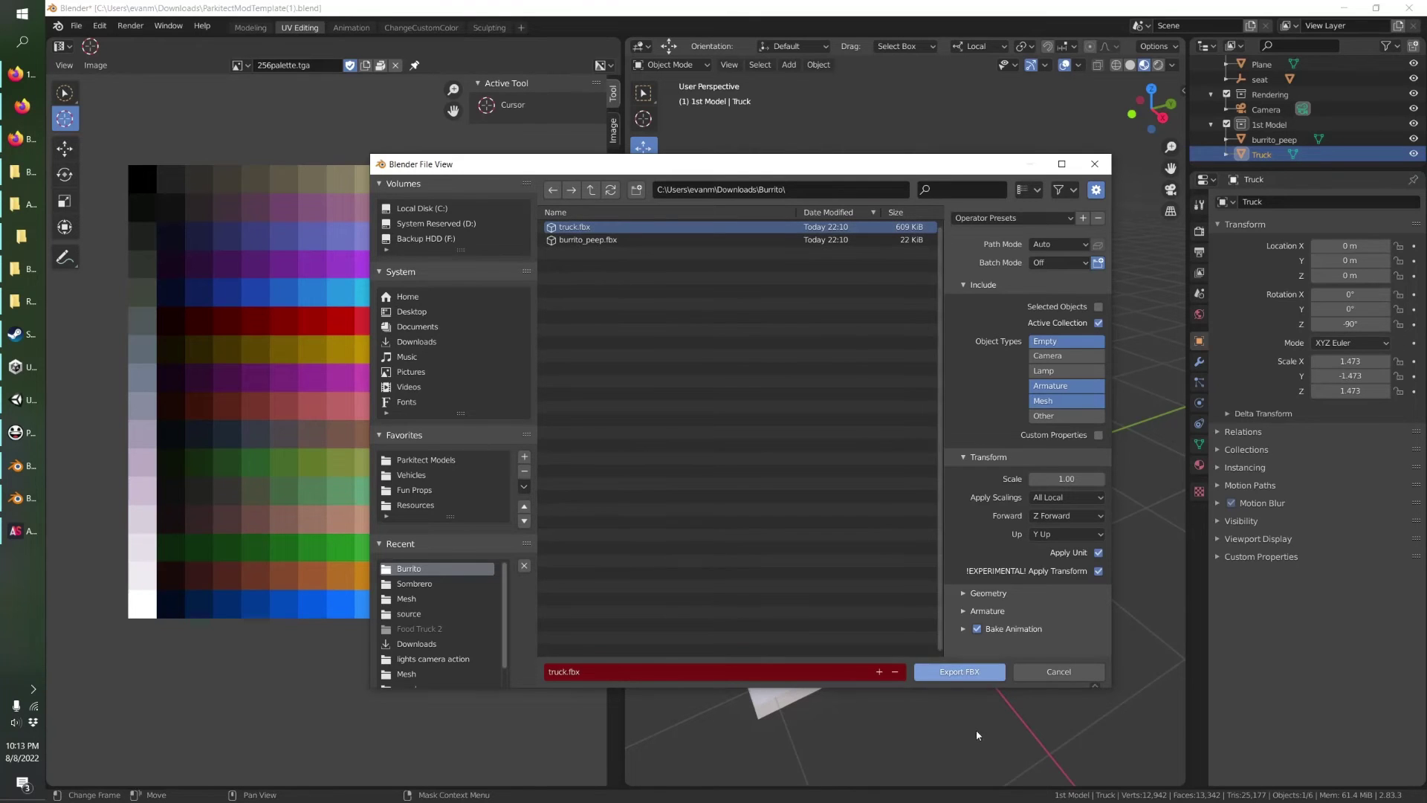
pyautogui.click(955, 673)
# Export burrito_peep over burrito_peep.fbx in the Burrito folder, using Active Collection and Z Forward.
pyautogui.click(1253, 141)
pyautogui.hotkey('ctrl', 'e')
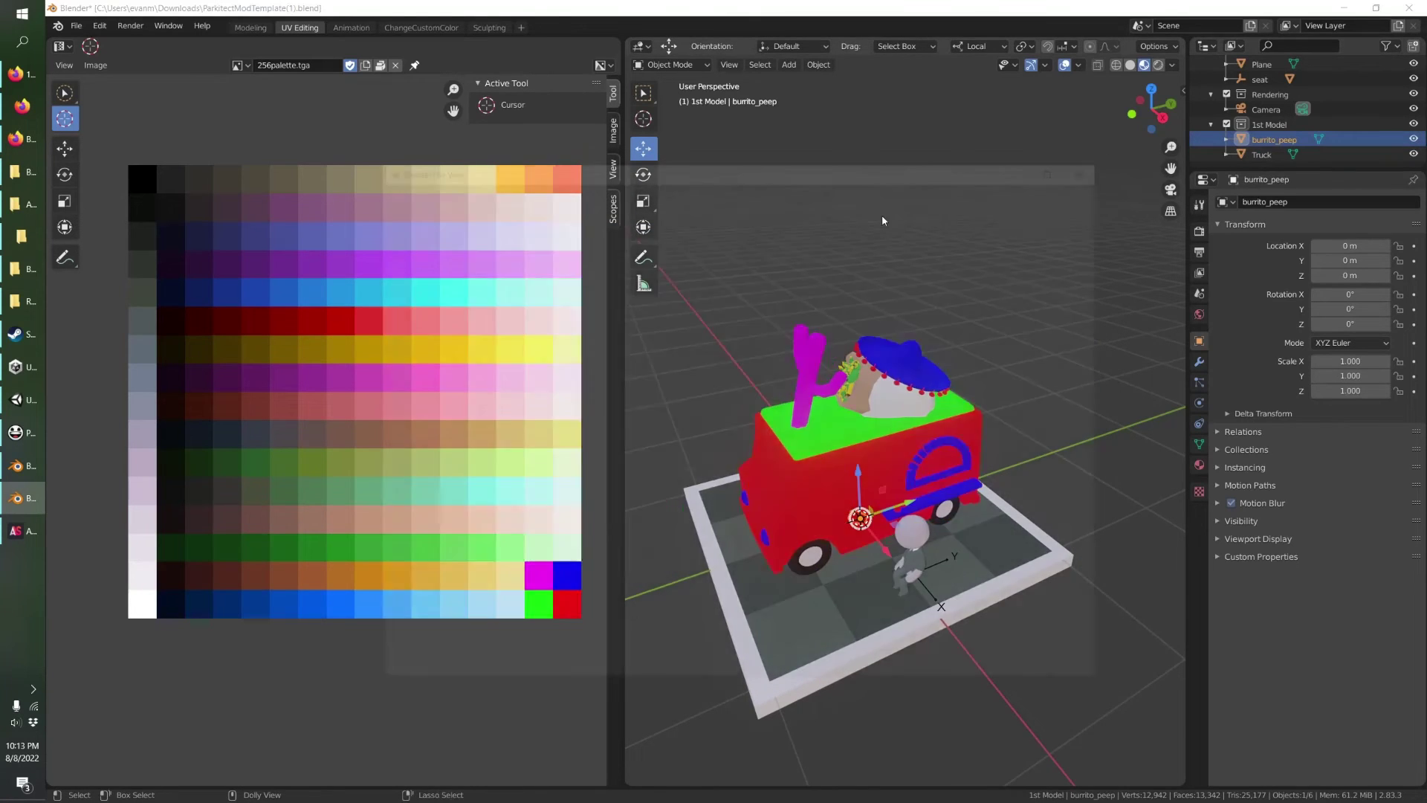
pyautogui.click(580, 240)
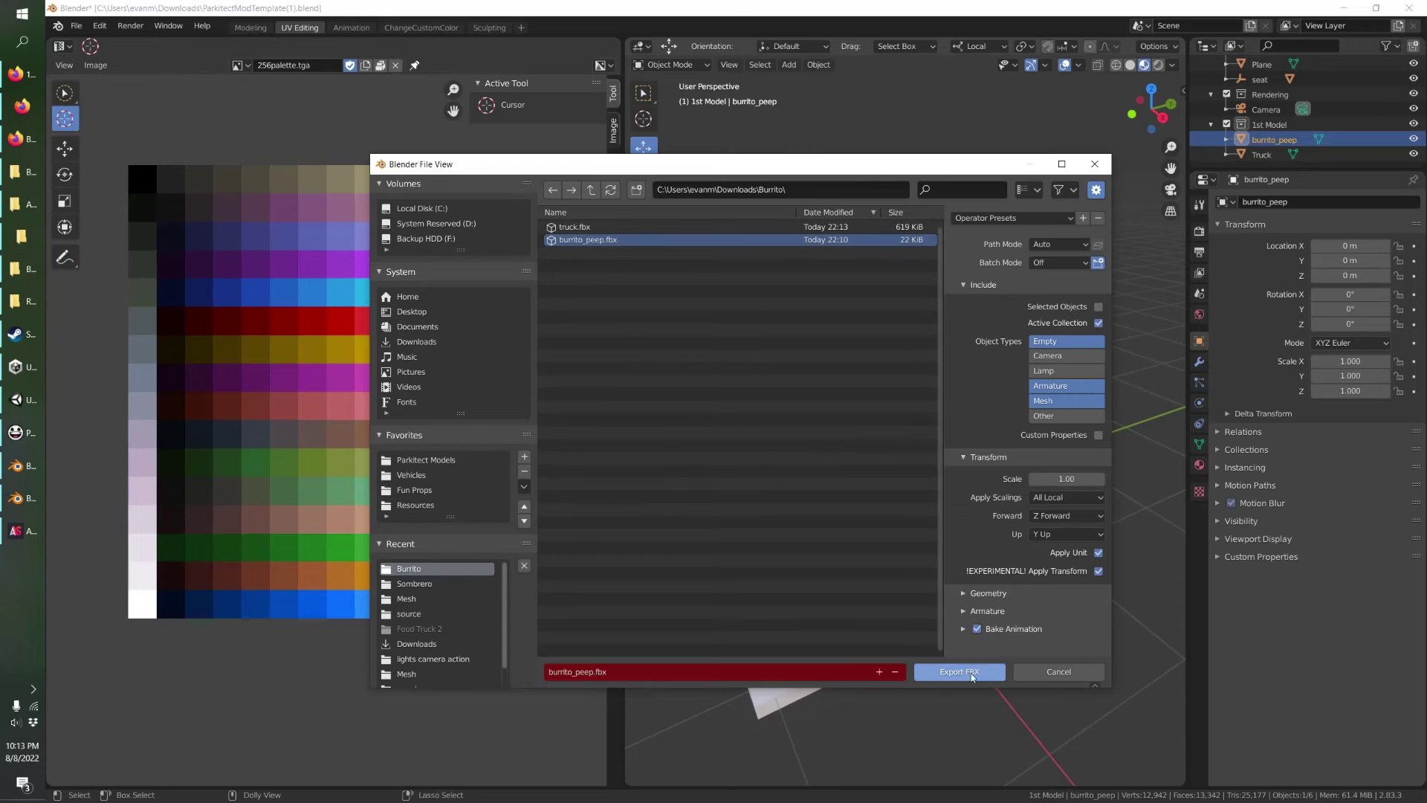
pyautogui.click(968, 673)
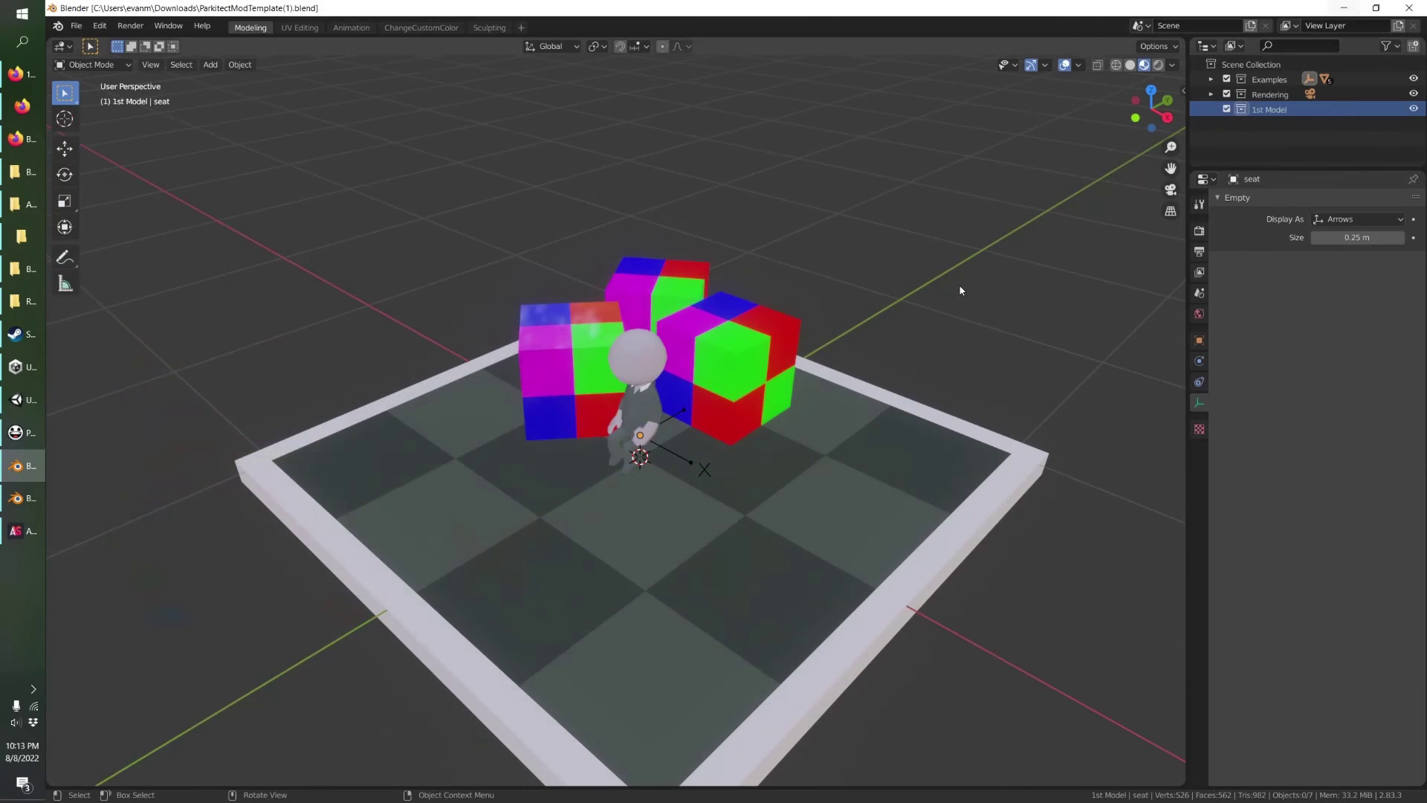
# Close the spare Blender window and copy burrito_peep.fbx and truck.fbx into the Unity project's Resources folder, replacing the existing files.
pyautogui.click(1357, 5)
pyautogui.click(1409, 7)
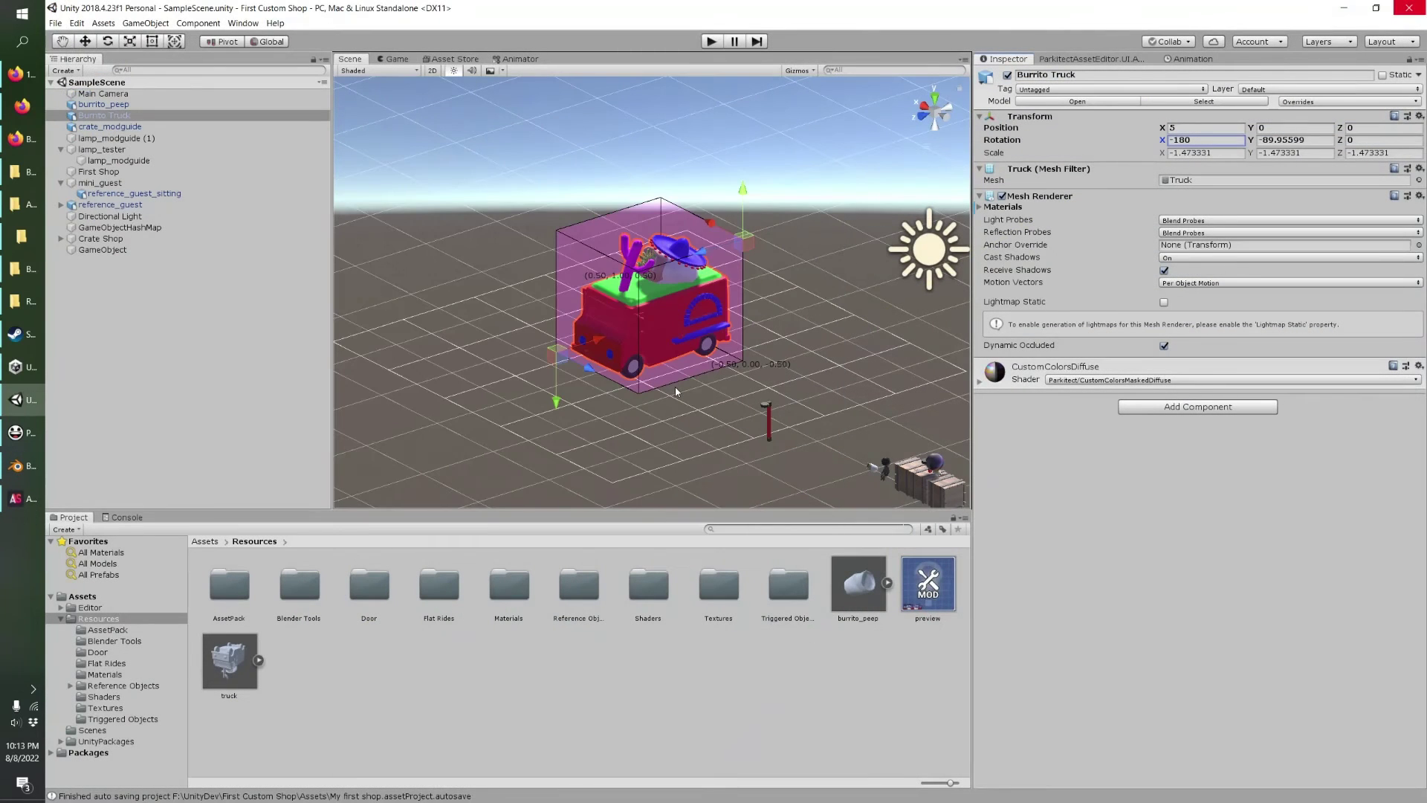
pyautogui.click(20, 305)
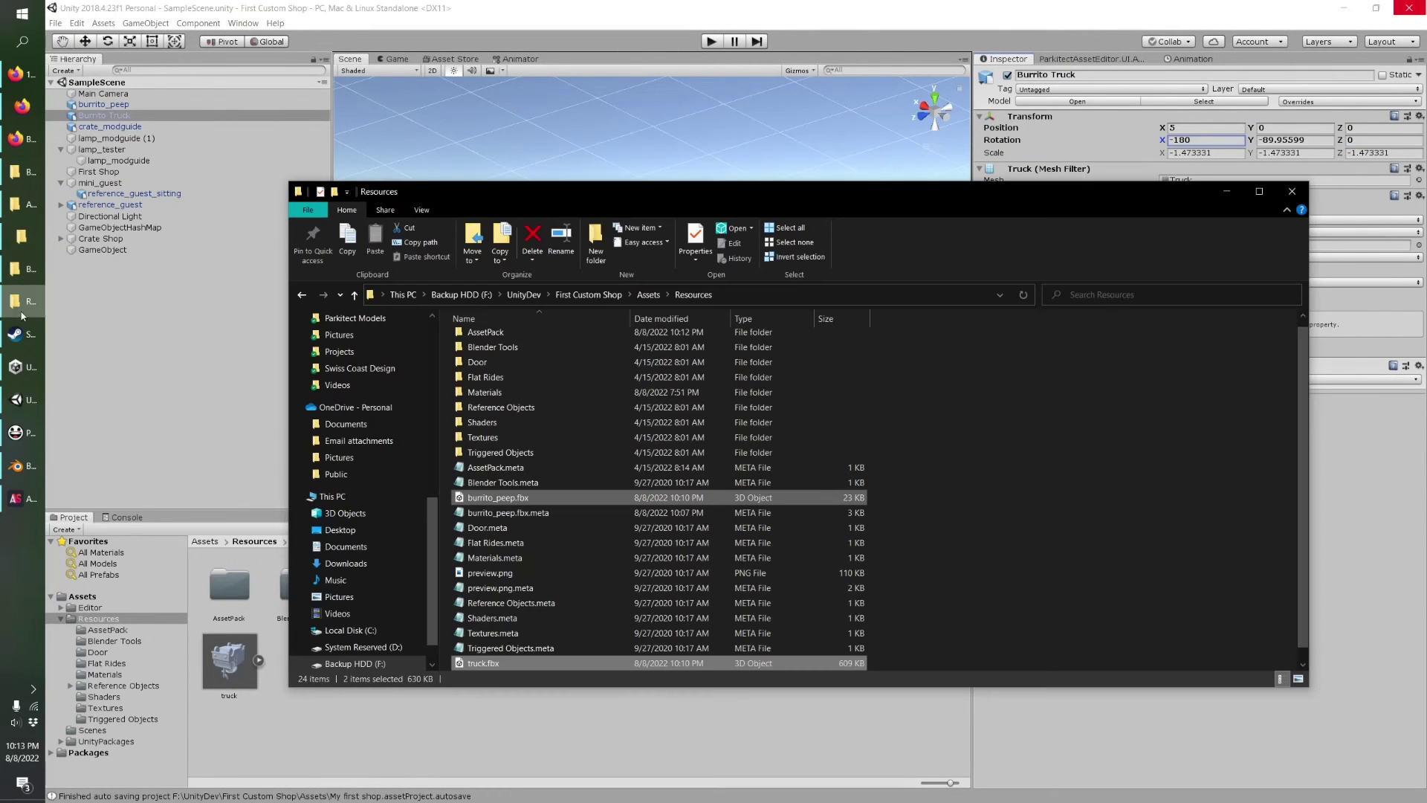
pyautogui.click(17, 171)
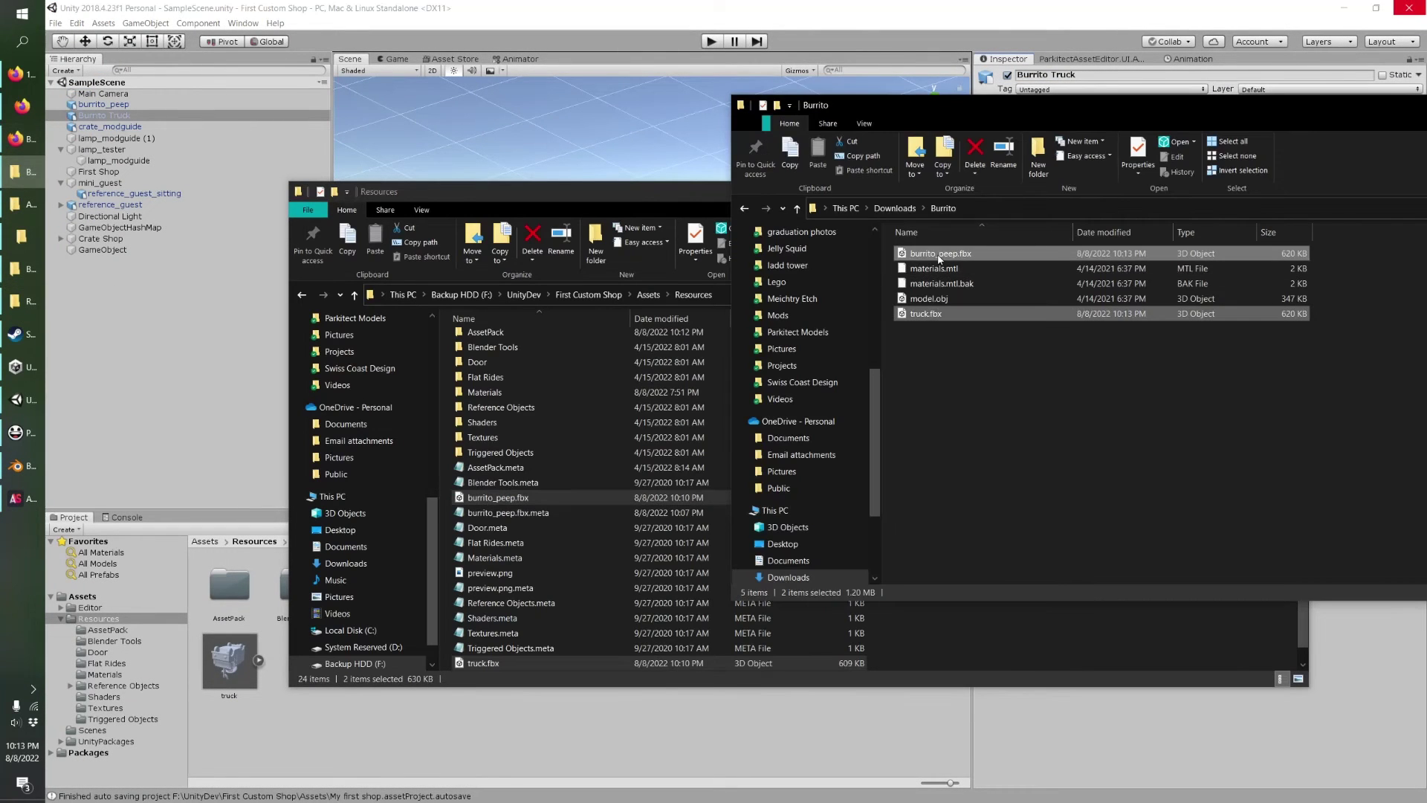
pyautogui.moveTo(940, 256); pyautogui.dragTo(925, 618)
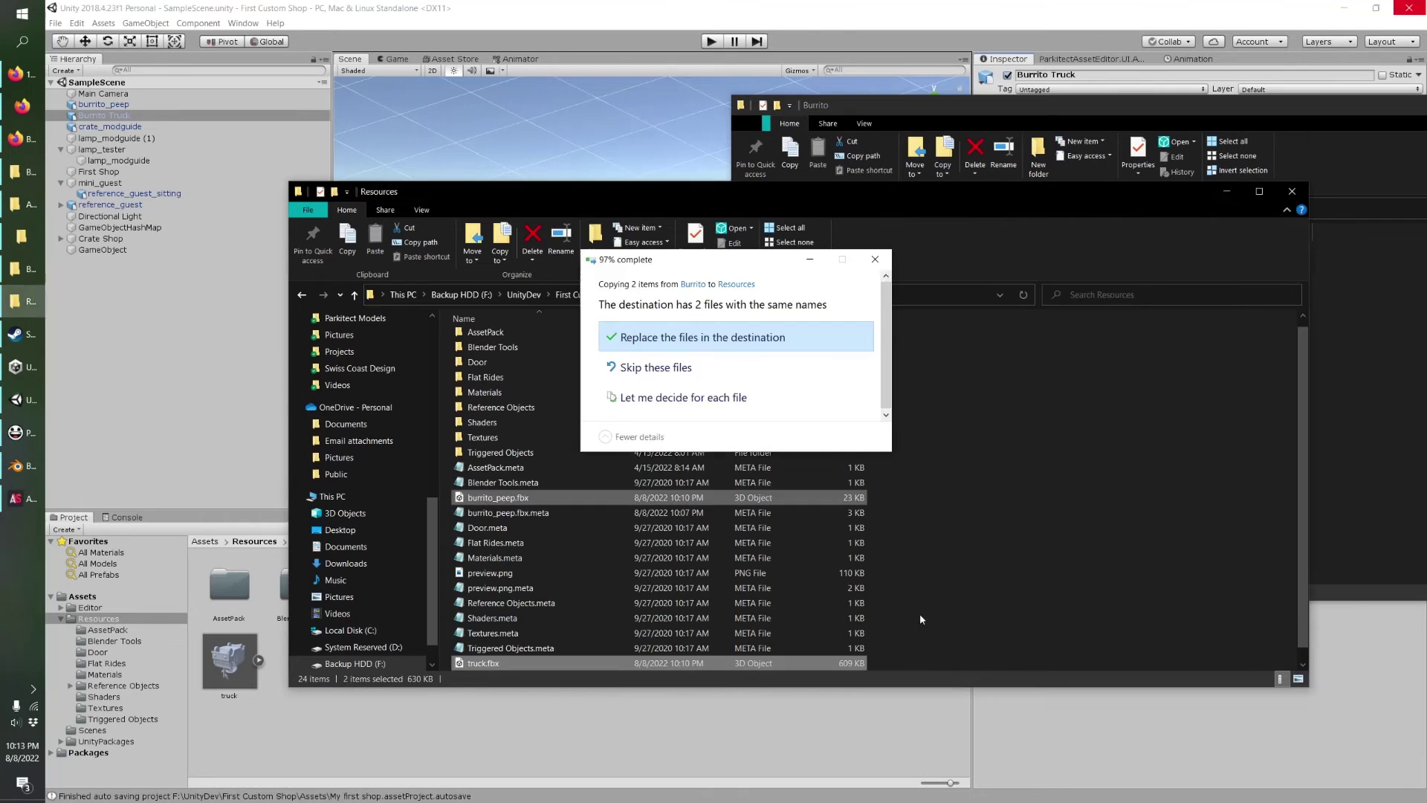
pyautogui.click(668, 338)
pyautogui.click(483, 147)
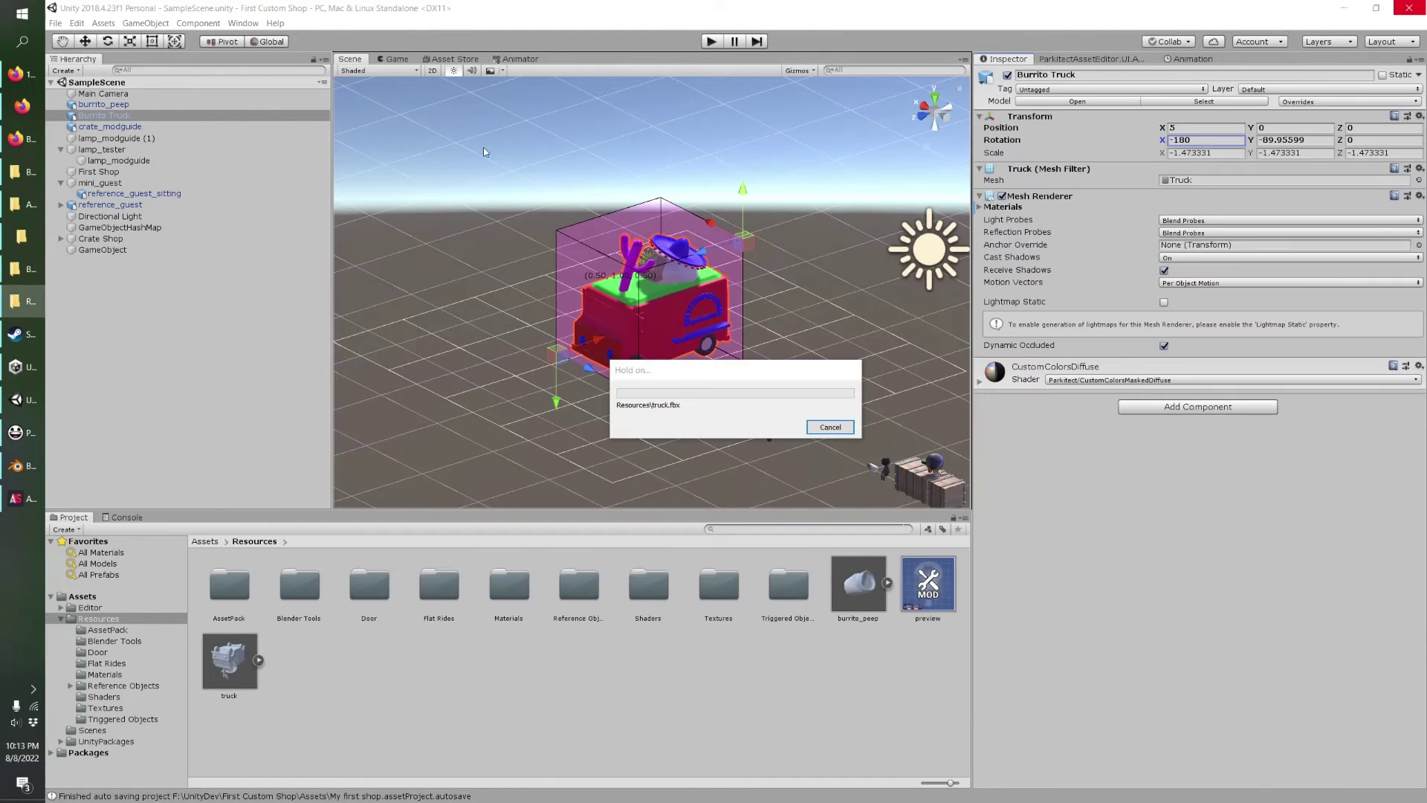
pyautogui.click(17, 467)
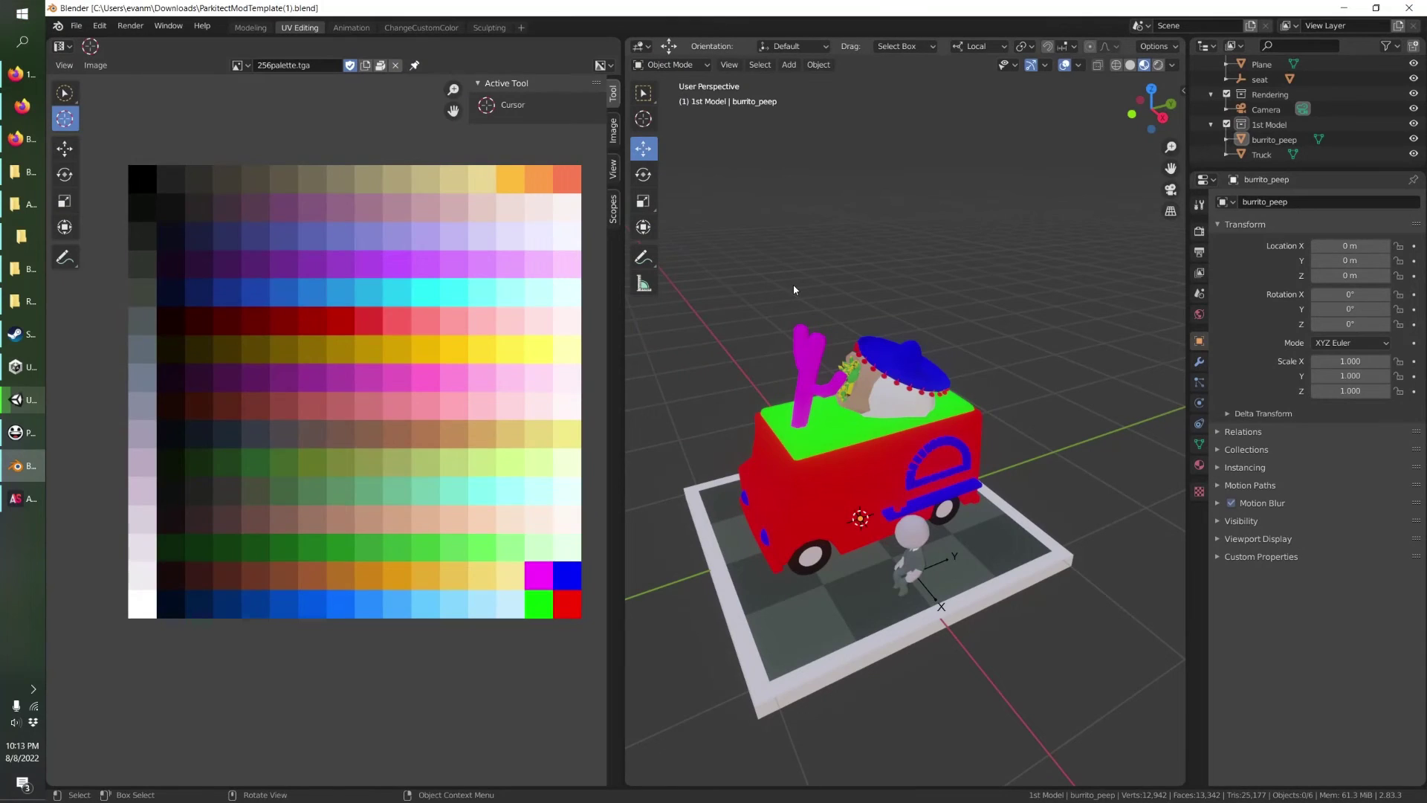
pyautogui.click(881, 447)
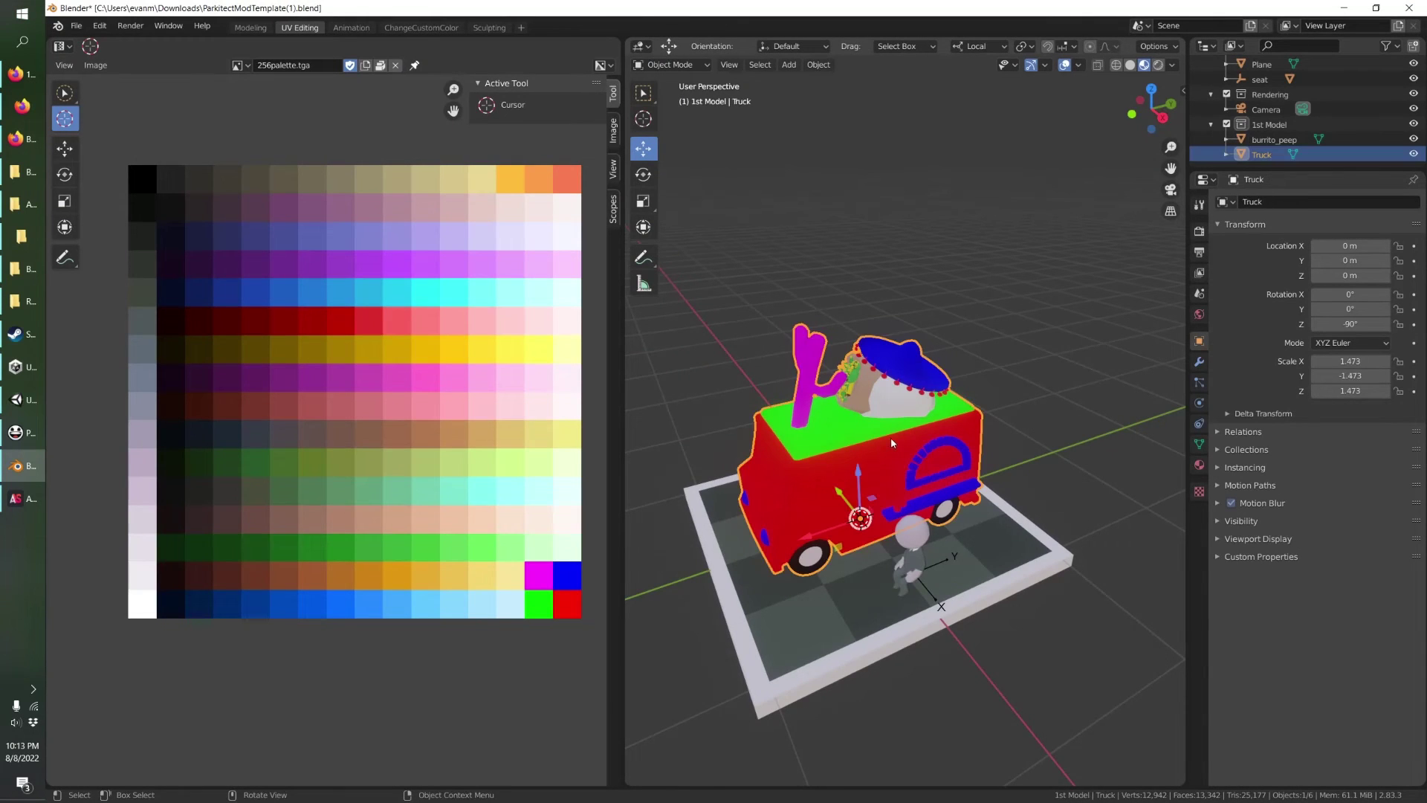
pyautogui.hotkey('ctrl', 'e')
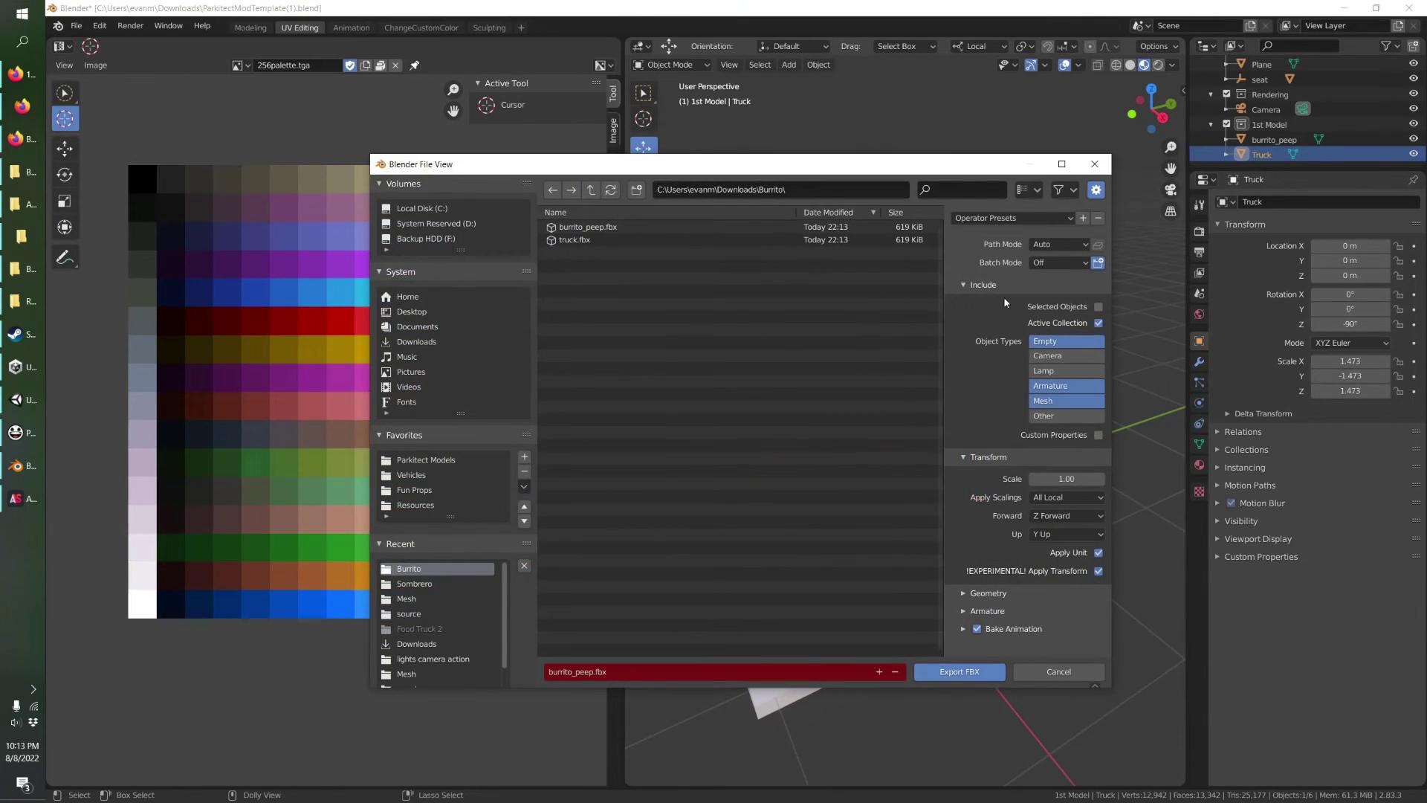
pyautogui.click(1069, 217)
pyautogui.click(1055, 257)
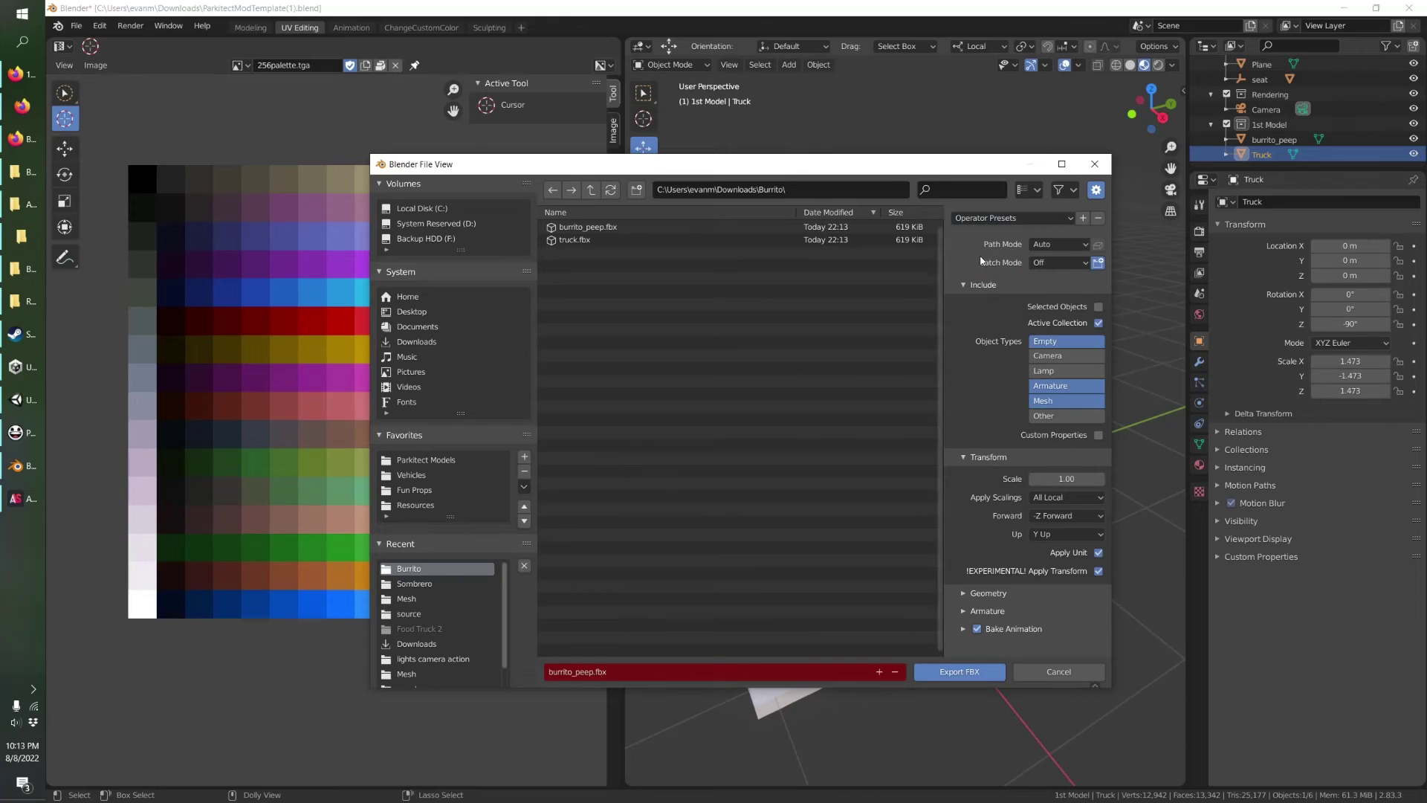
pyautogui.click(1083, 218)
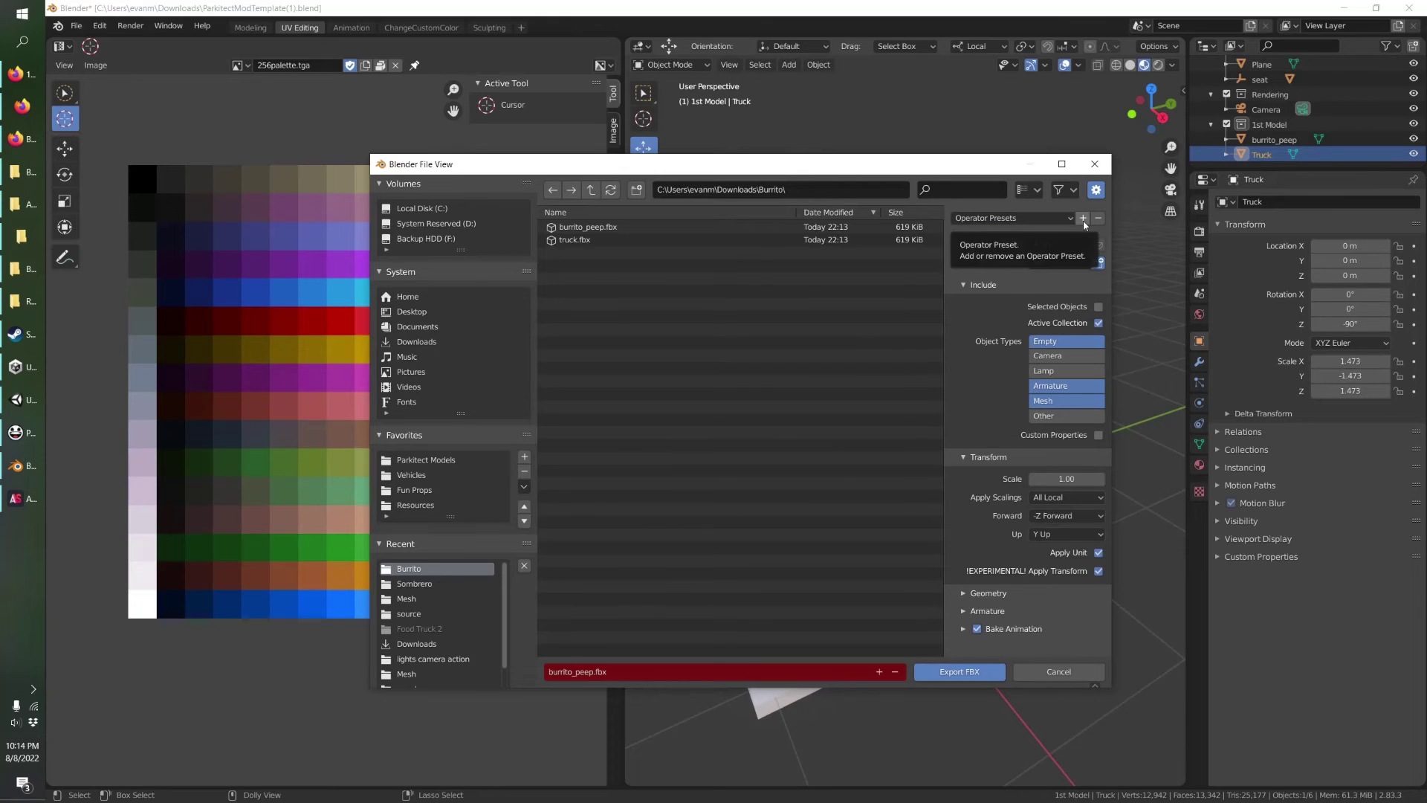
pyautogui.click(1095, 164)
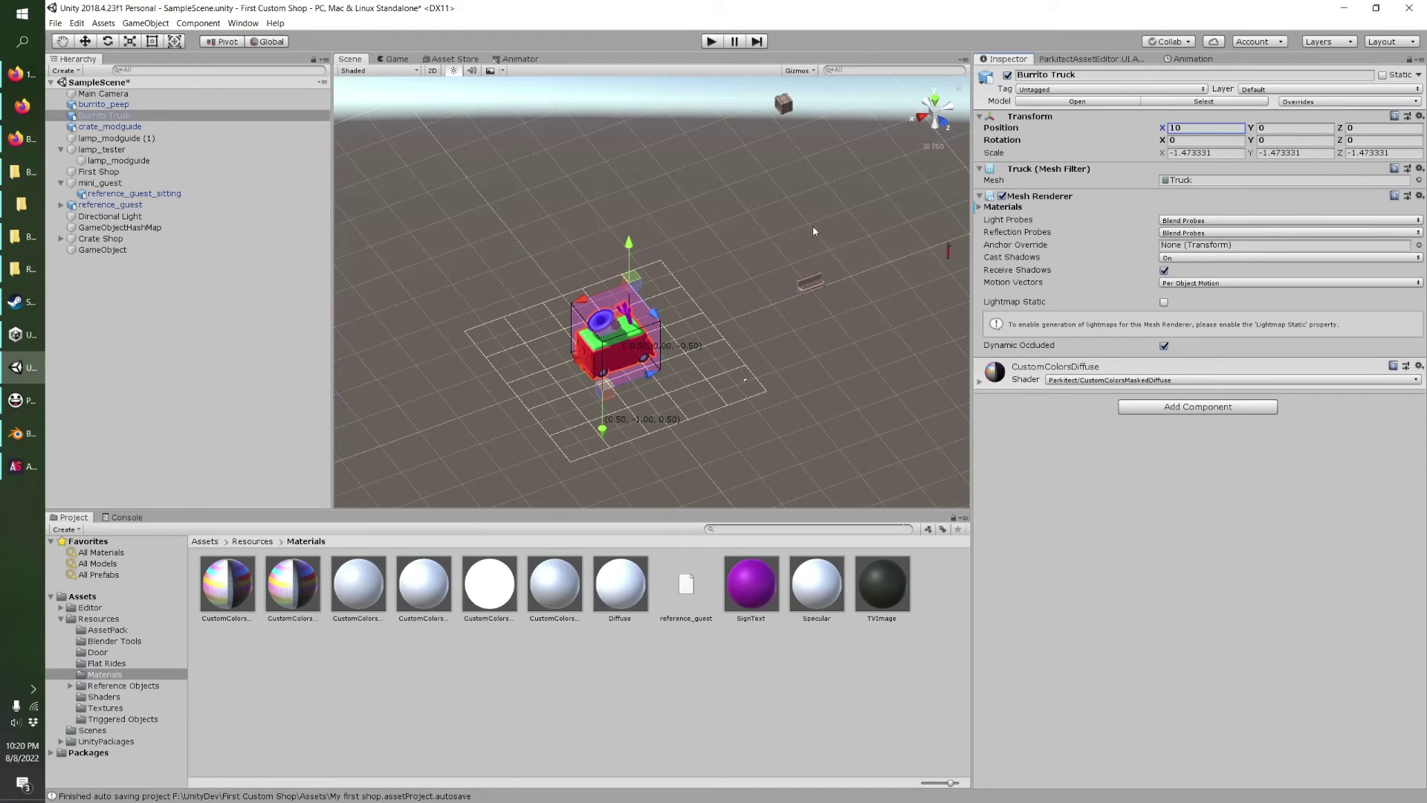
# Switch to Blender to review the Truck's FBX export settings, and return to Unity without exporting.
pyautogui.click(23, 434)
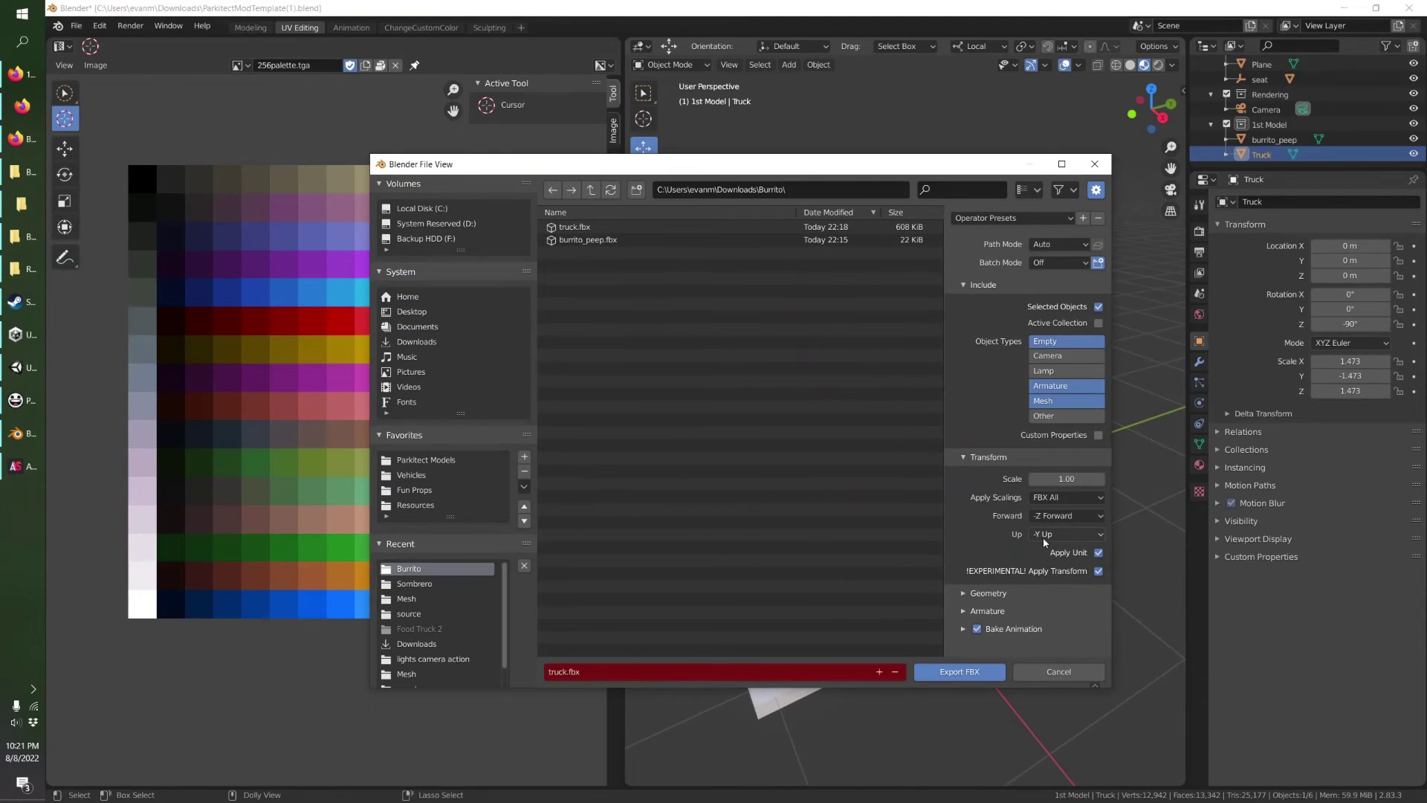
pyautogui.click(1095, 163)
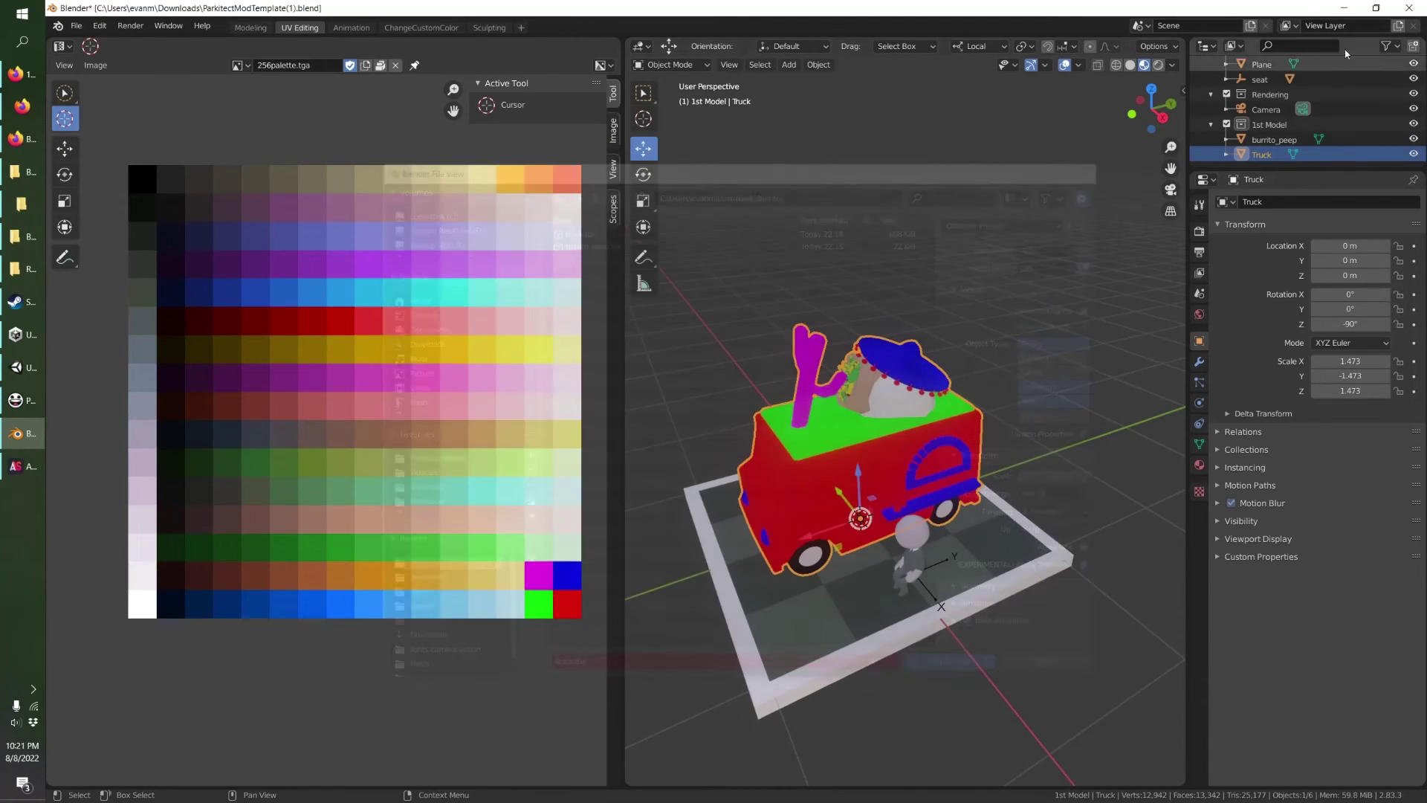
pyautogui.click(1344, 8)
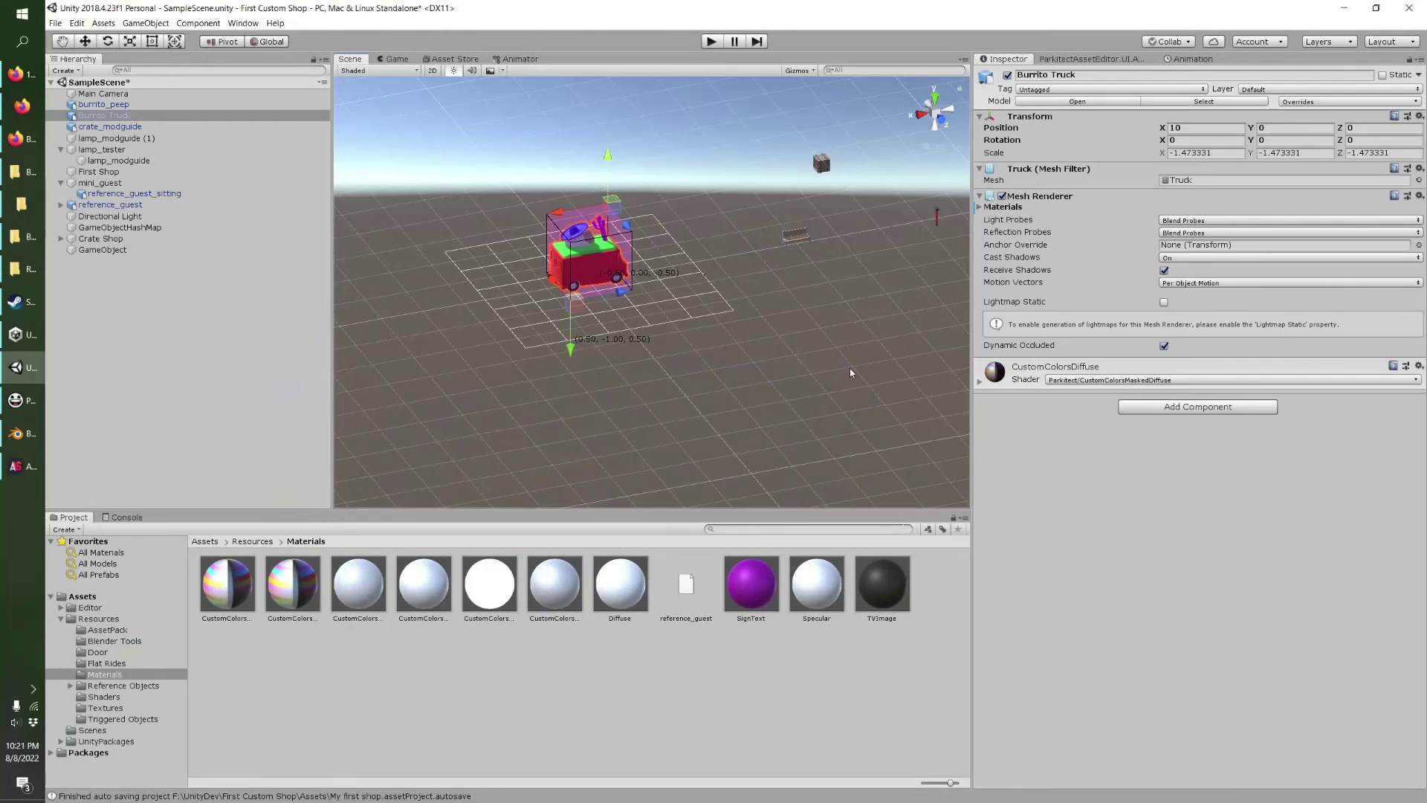
# Inspect the truck model's import settings in the Resources folder and export the My first shop asset pack.
pyautogui.click(86, 622)
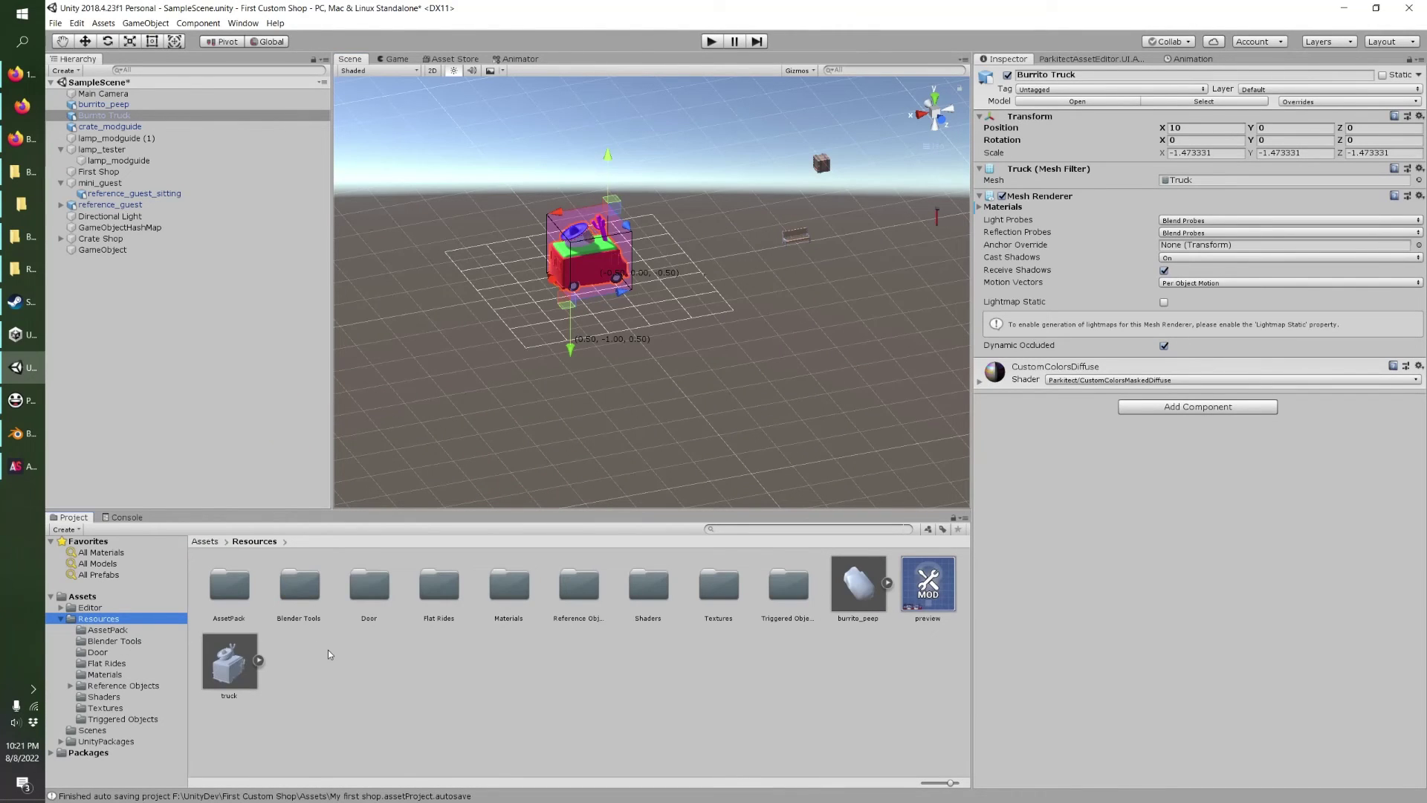
pyautogui.click(229, 665)
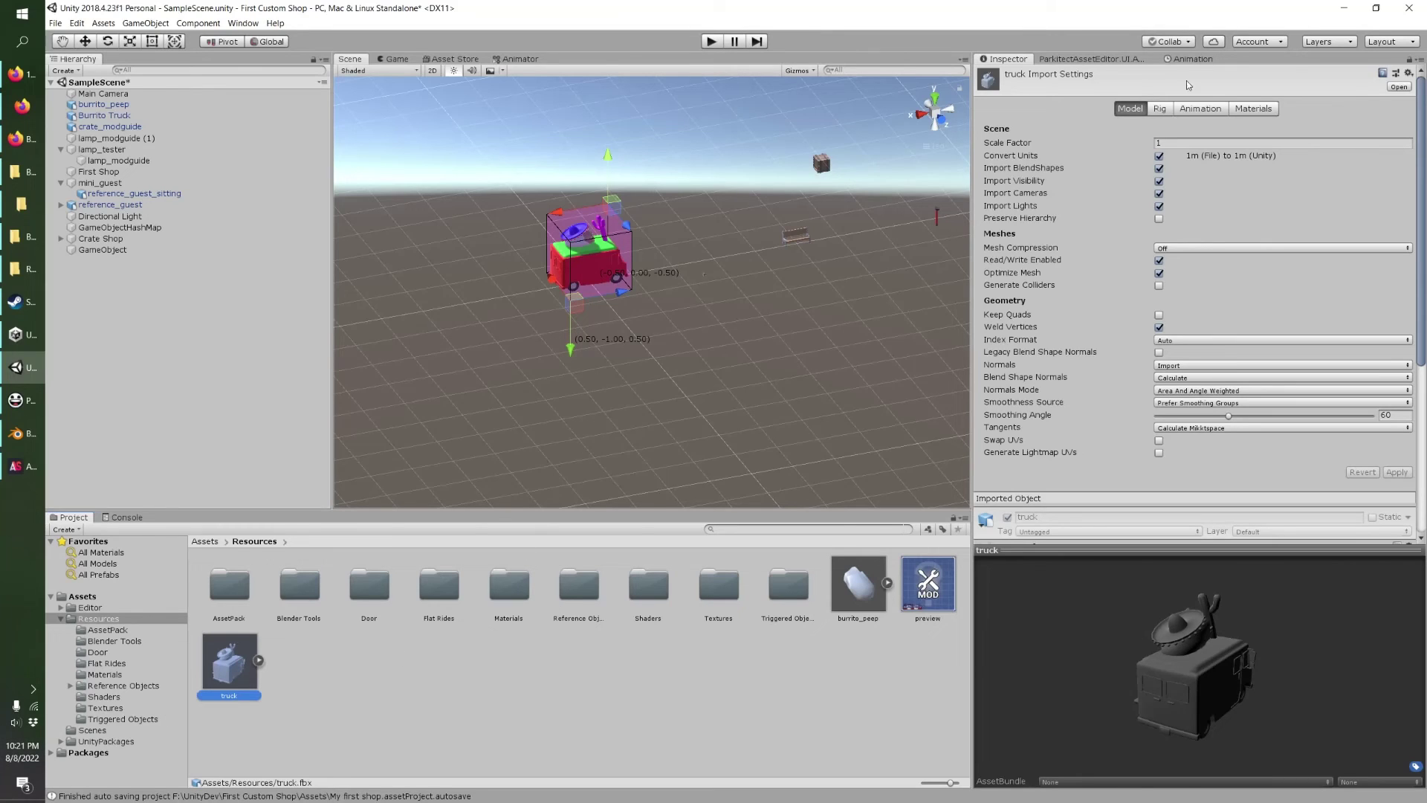
pyautogui.click(1083, 60)
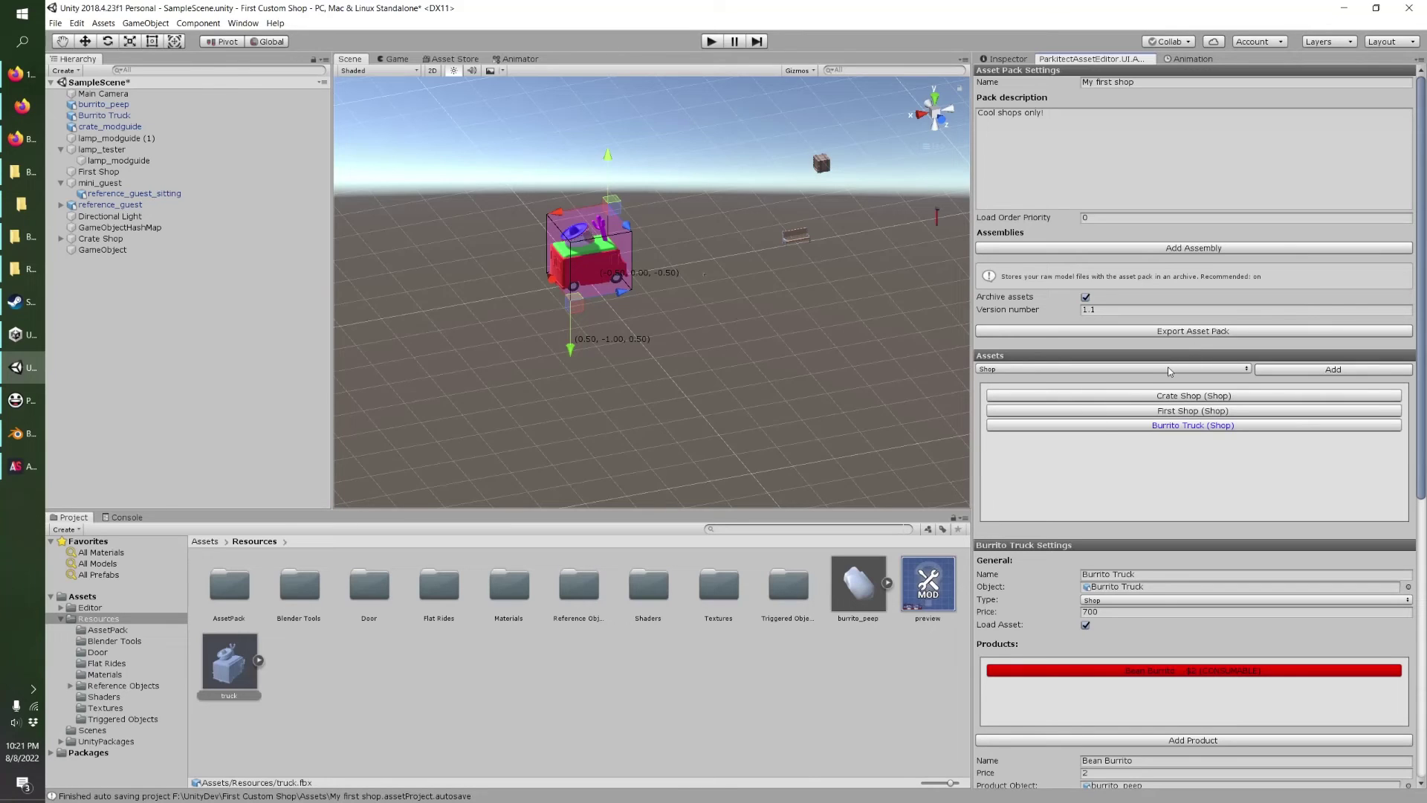
pyautogui.click(1141, 330)
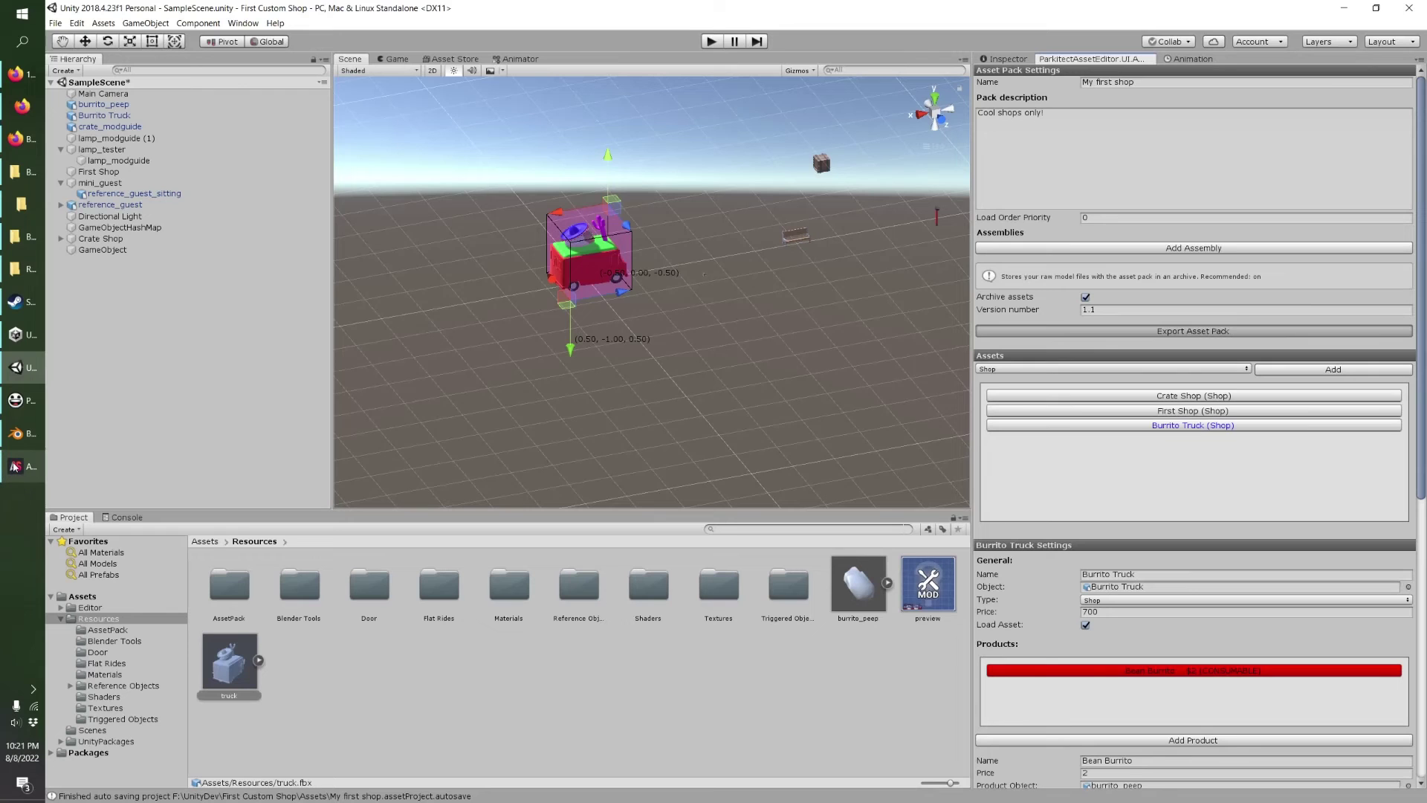
# Switch to Parkitect, resume the park and try out the Burrito Truck shop beside the entrance path.
pyautogui.moveTo(14, 467)
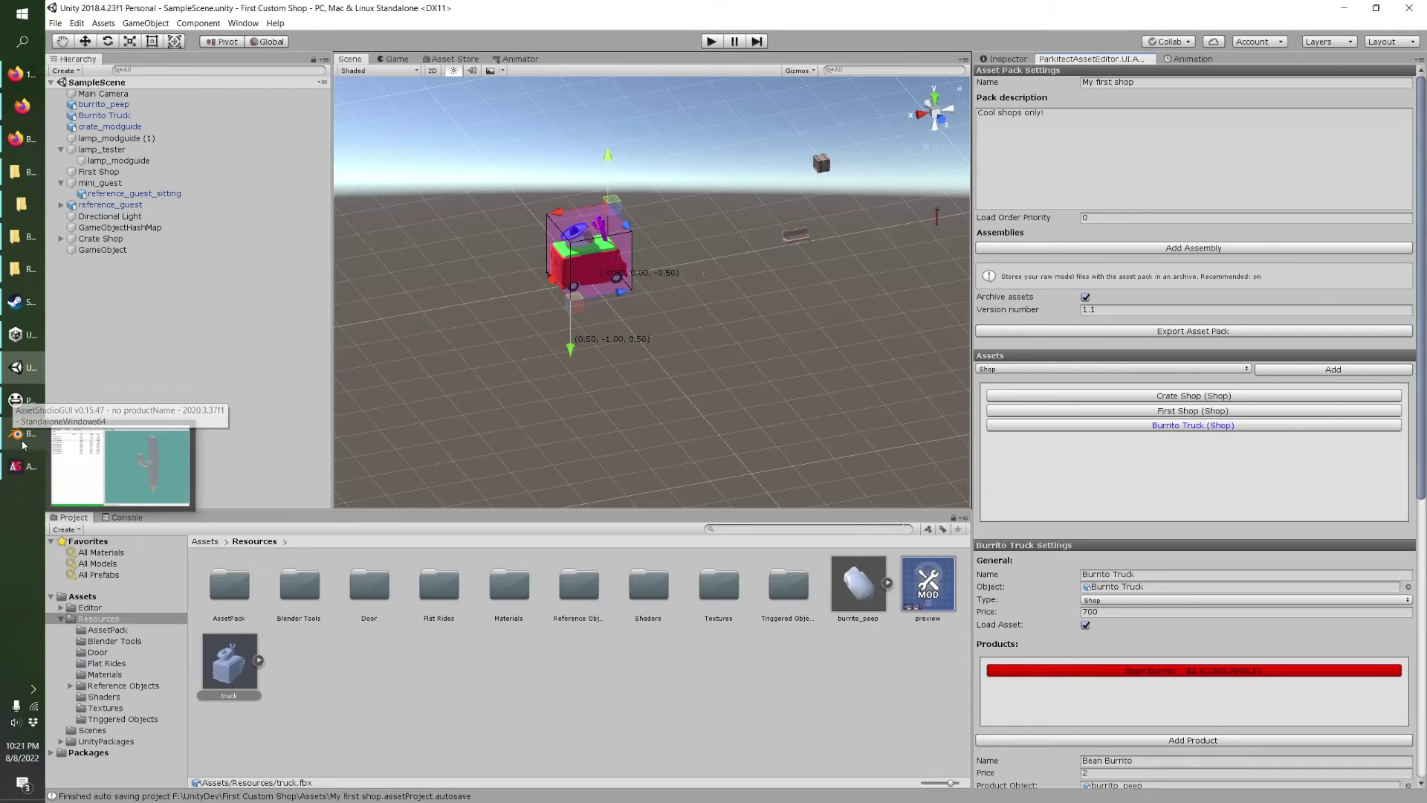
pyautogui.click(22, 444)
pyautogui.click(22, 406)
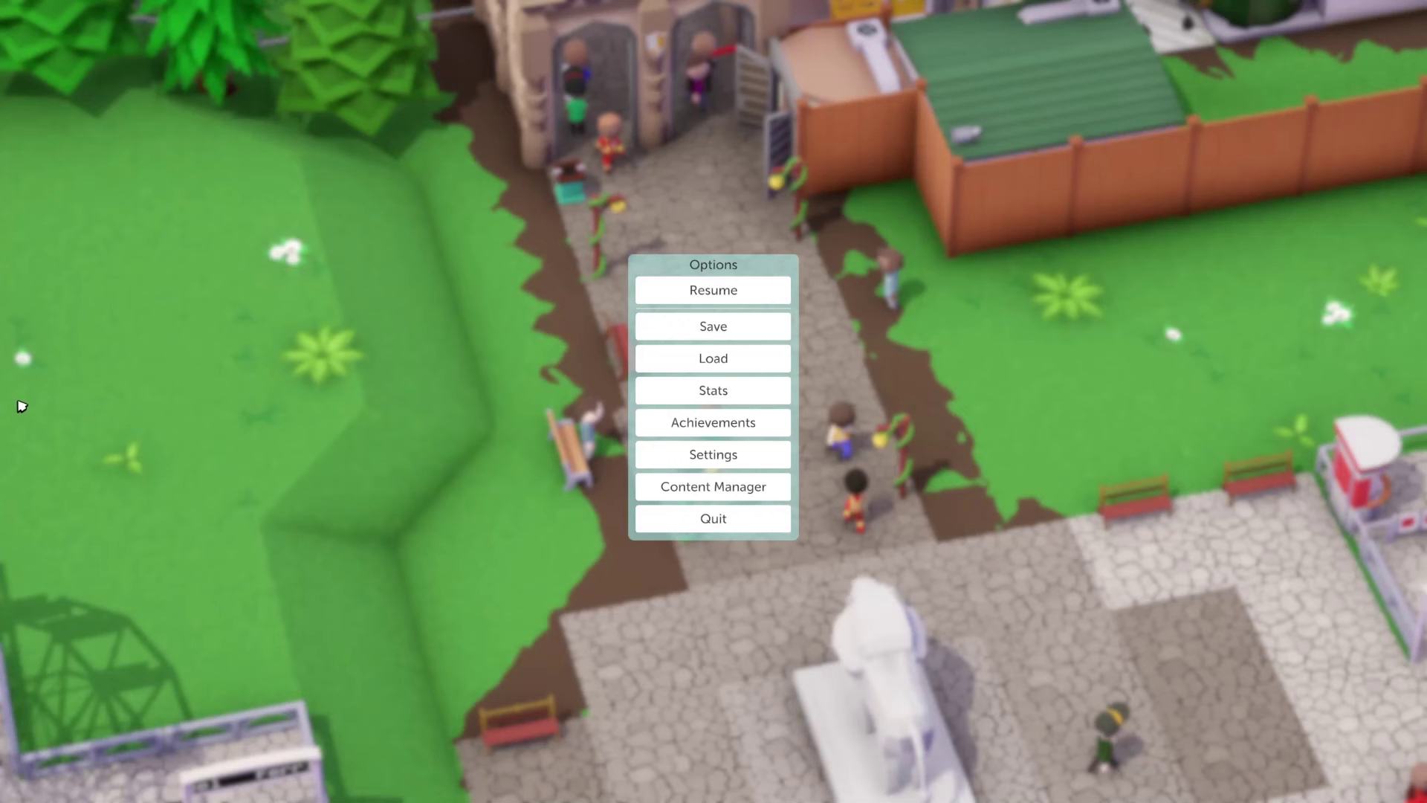
pyautogui.click(645, 299)
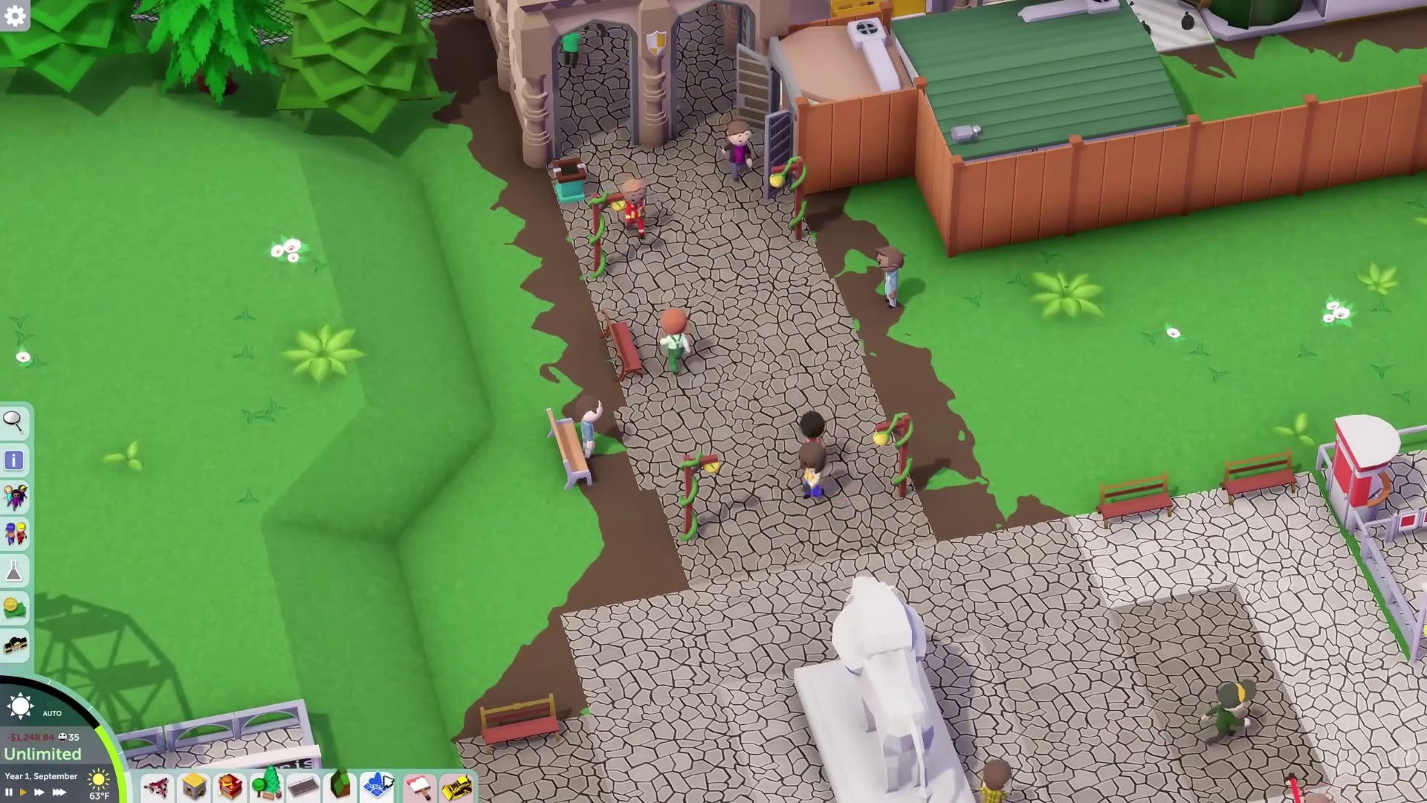
pyautogui.click(205, 779)
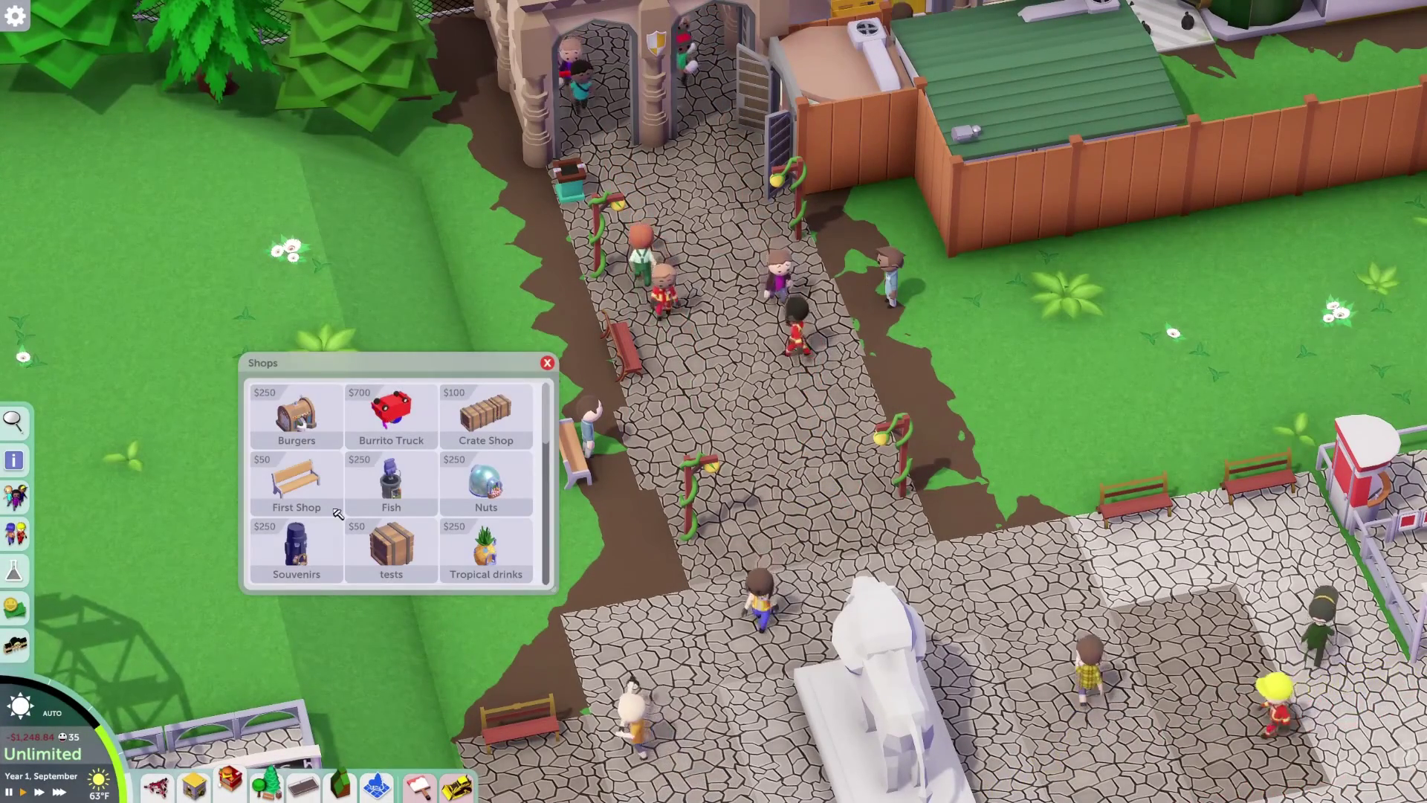
pyautogui.click(386, 416)
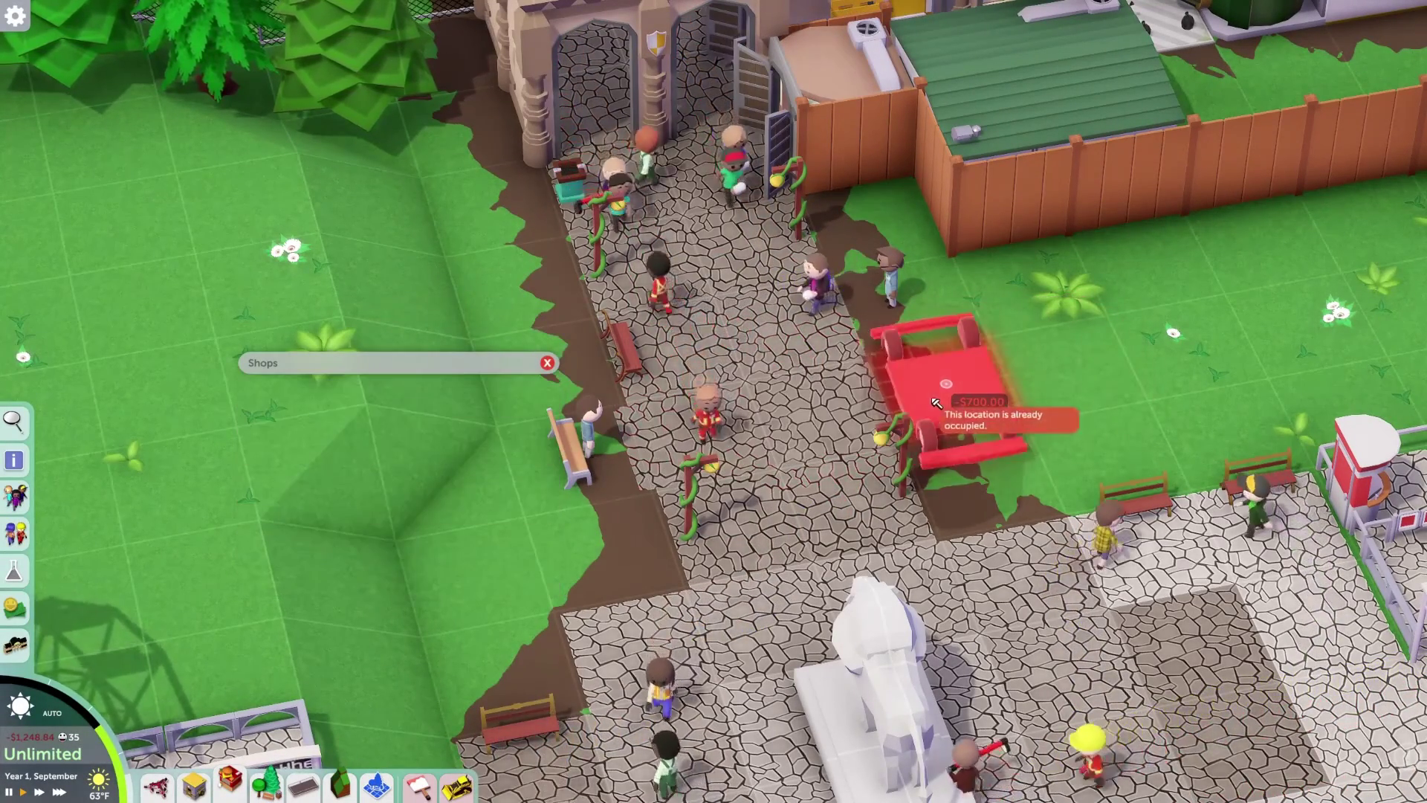
pyautogui.press('Escape')
# Reload the saved park from the game's options.
pyautogui.press('Escape')
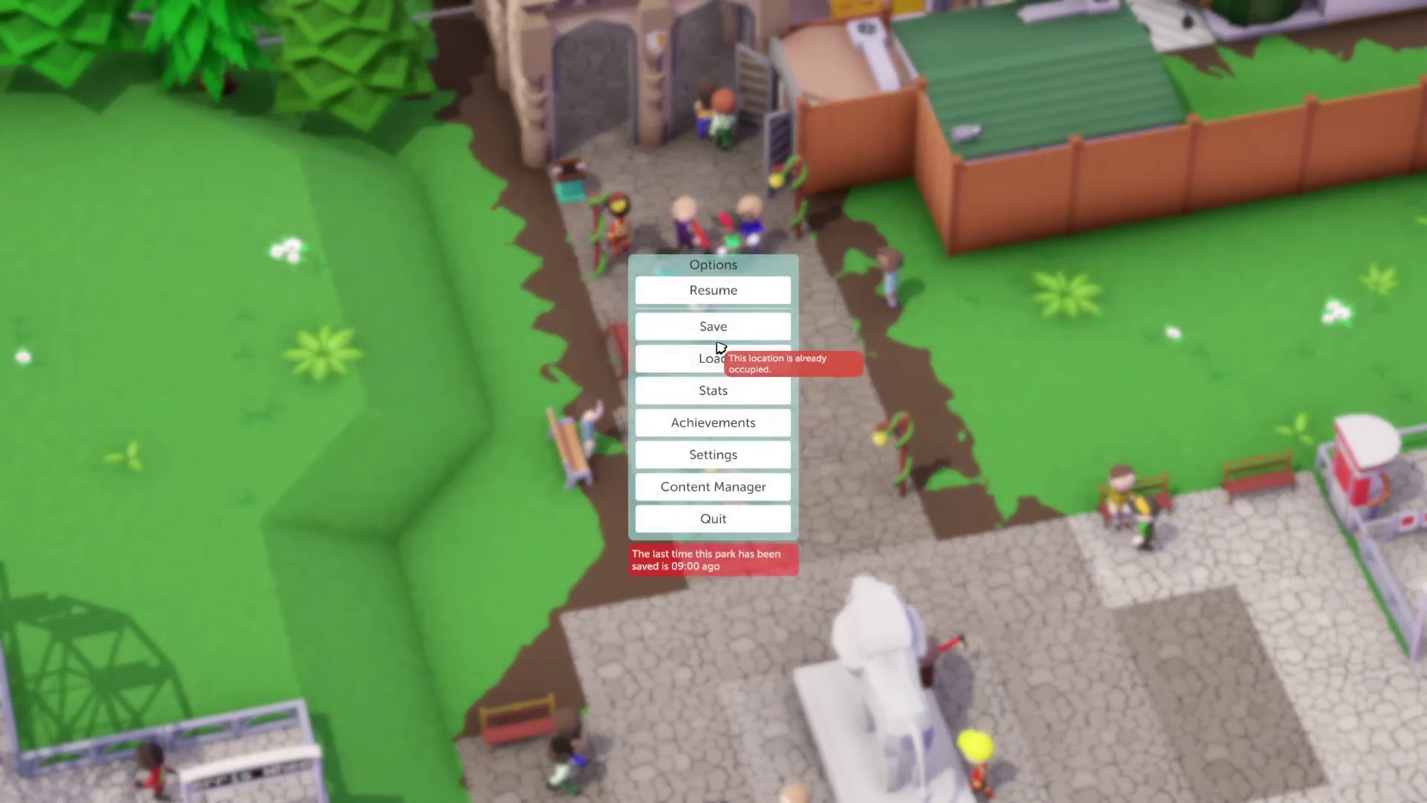
pyautogui.click(715, 357)
pyautogui.click(862, 571)
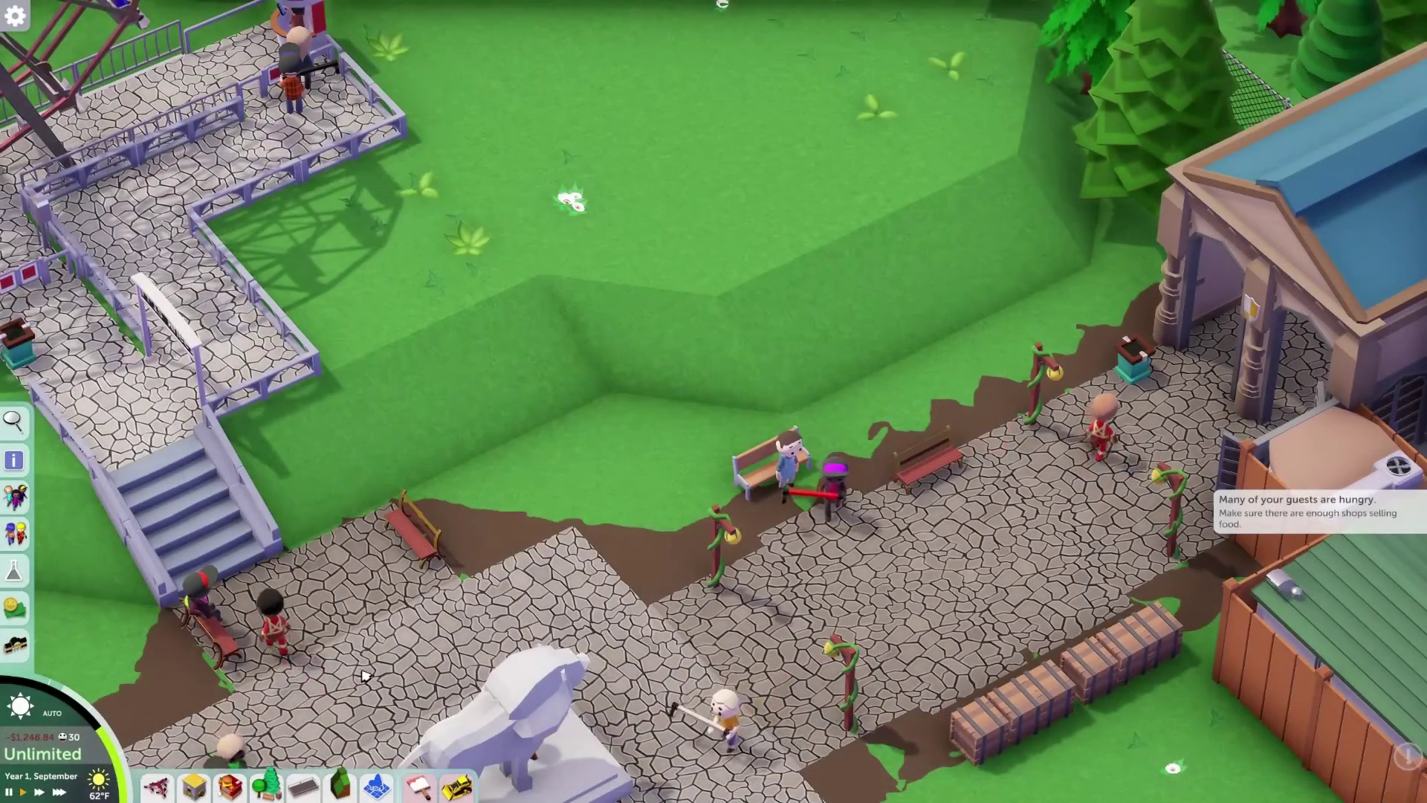
# Place a Burrito Truck shop on the grass beside the plaza with the elephant statue.
pyautogui.press('s')
pyautogui.press('d')
pyautogui.scroll(-3, 439, 632)
pyautogui.press('a')
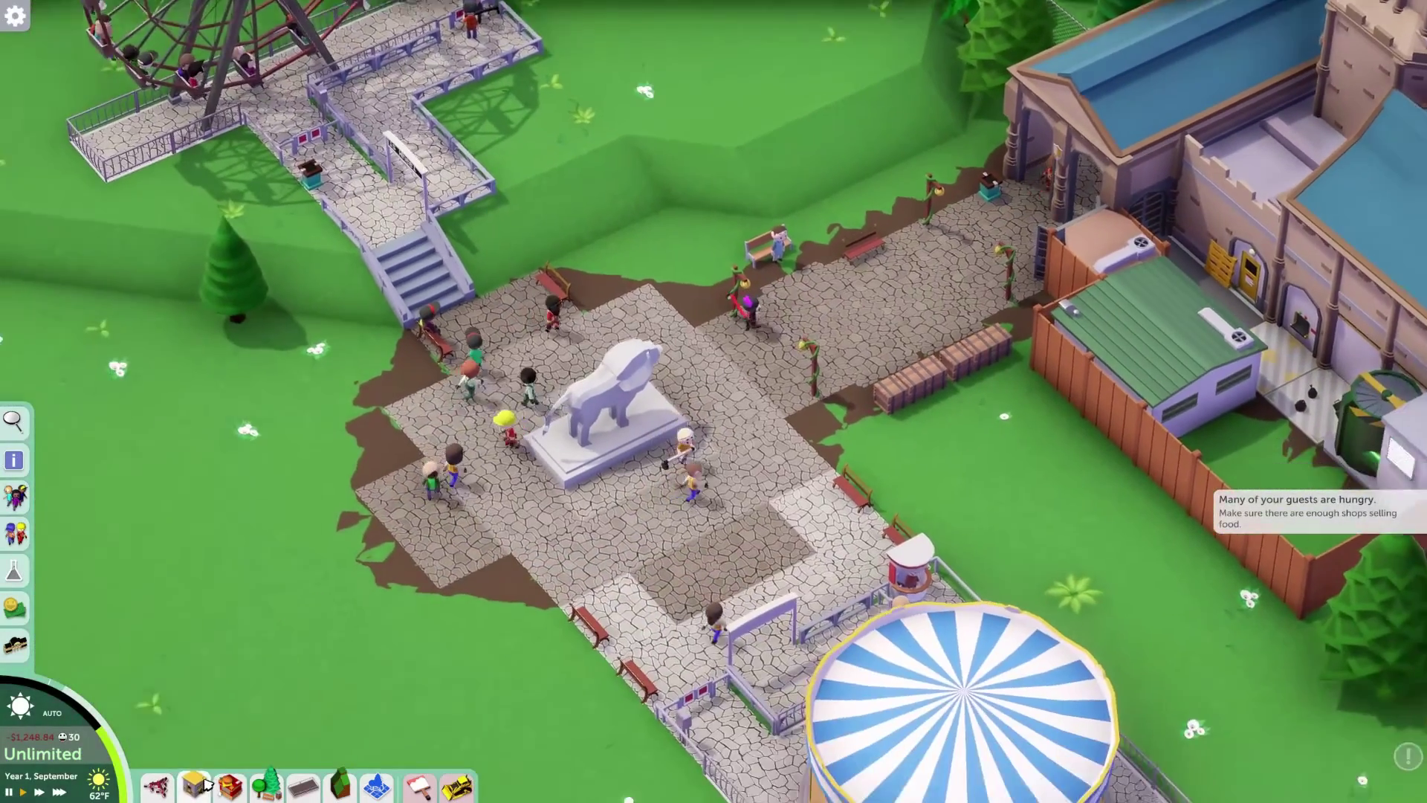
pyautogui.click(194, 784)
pyautogui.click(386, 410)
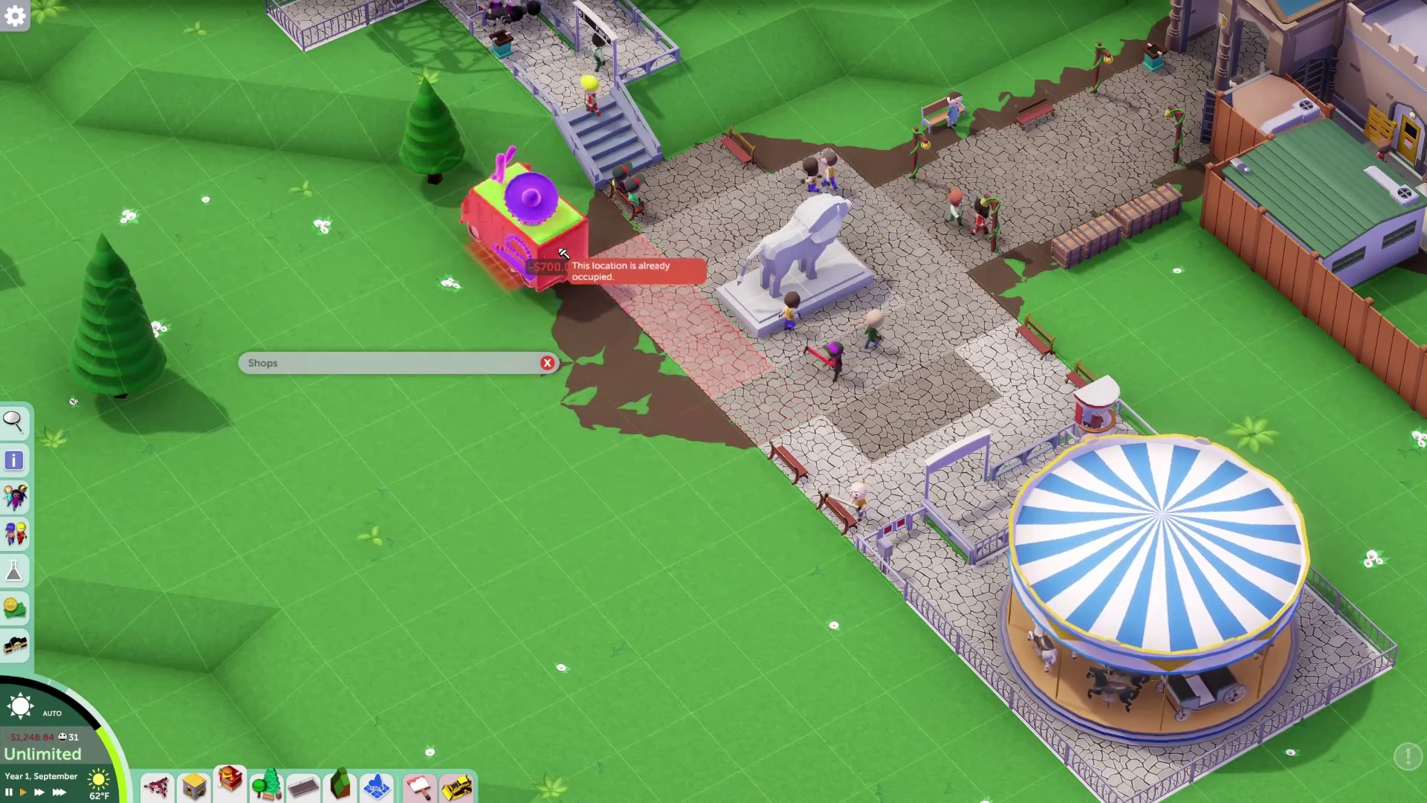
pyautogui.scroll(3, 580, 239)
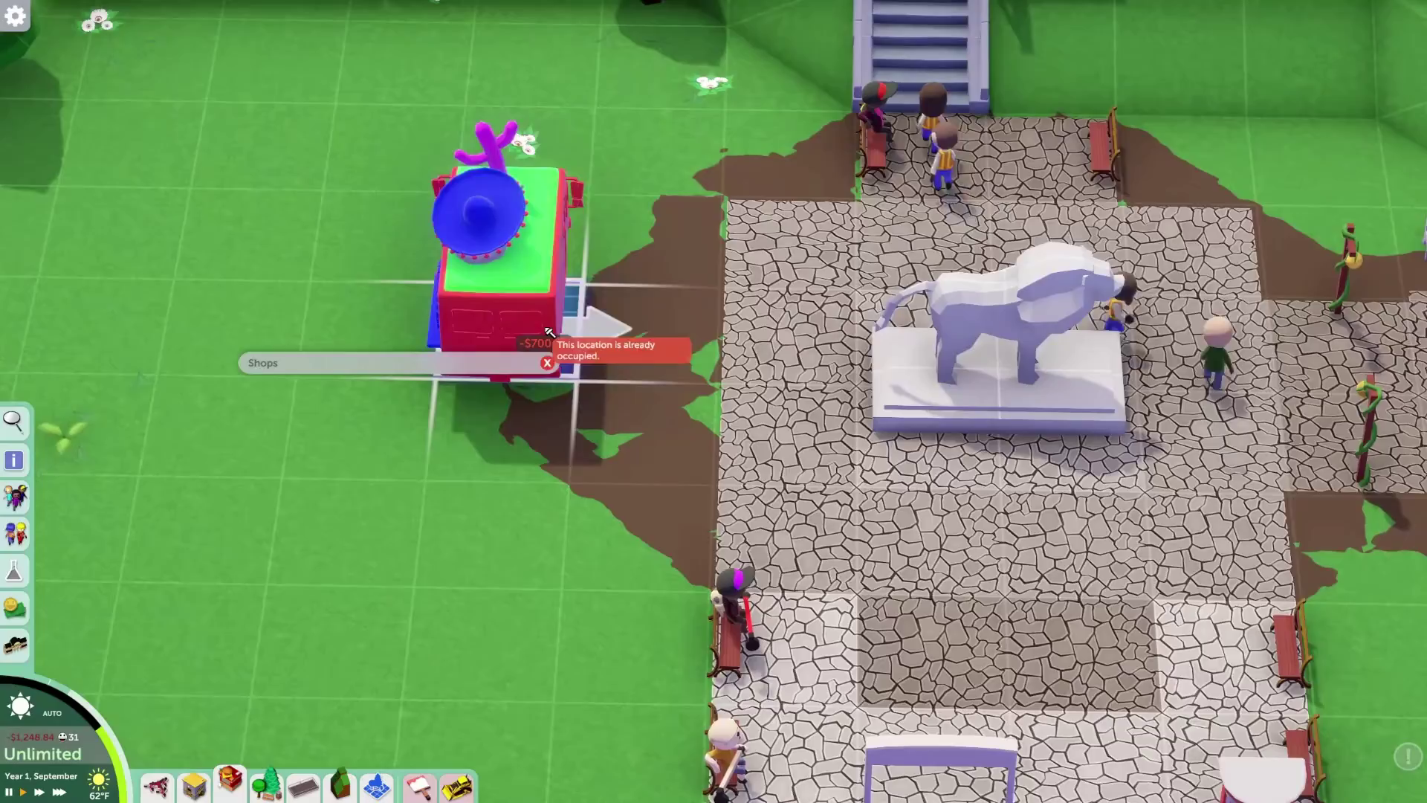
pyautogui.click(542, 322)
# Place two separate grey path tiles on the grass around the Burrito Truck's serving side.
pyautogui.moveTo(558, 328); pyautogui.dragTo(612, 384, button='middle')
pyautogui.press('q')
pyautogui.press('e')
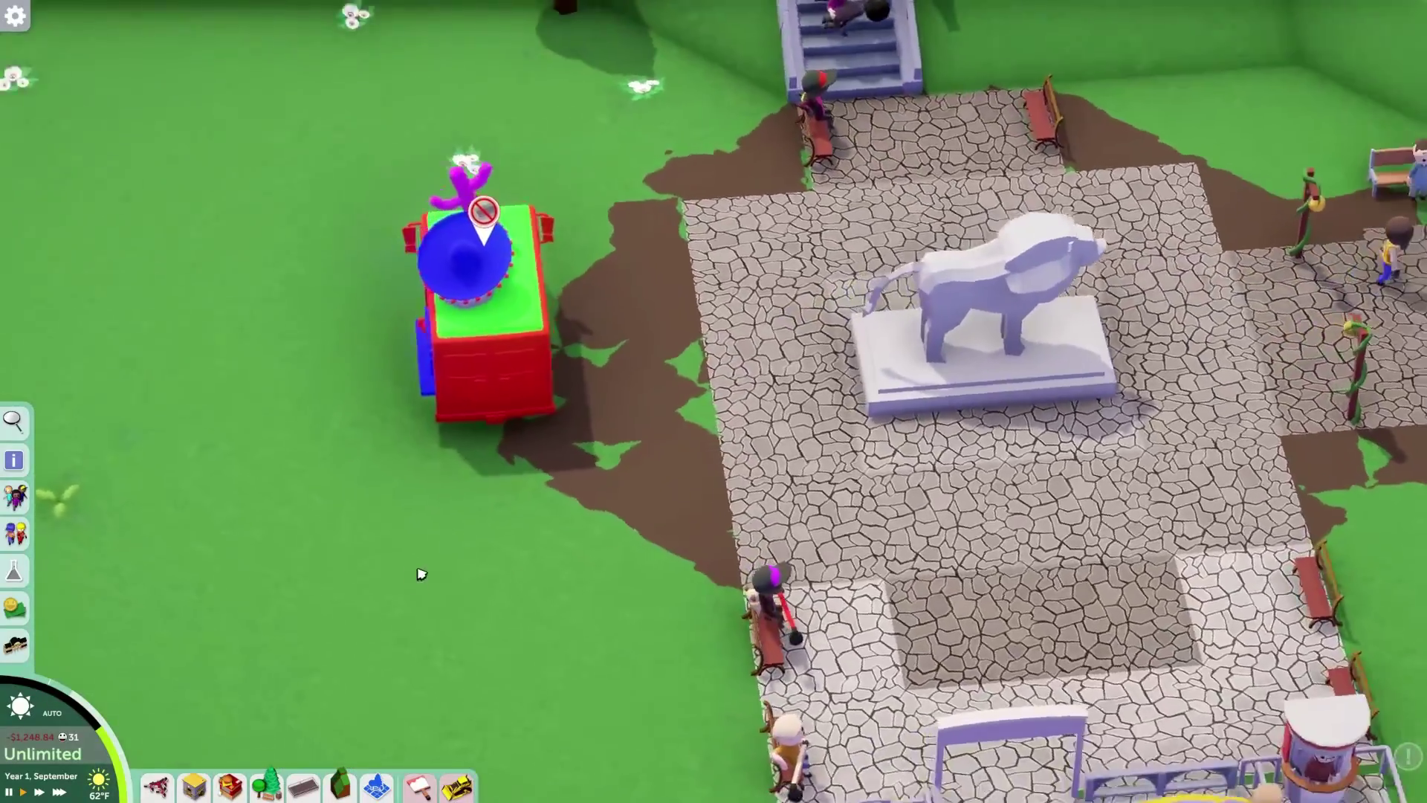
pyautogui.press('e')
pyautogui.click(304, 785)
pyautogui.press('a')
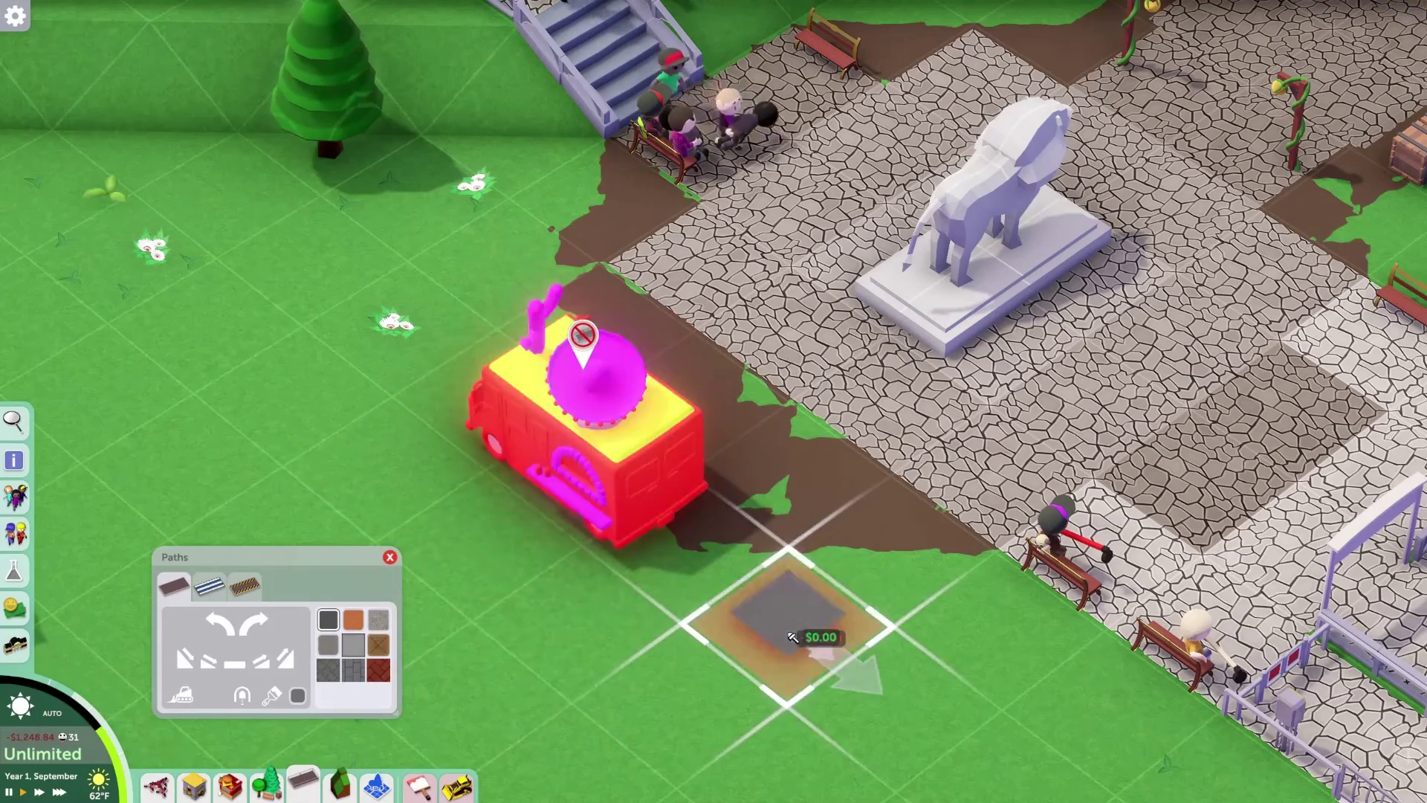
pyautogui.click(480, 672)
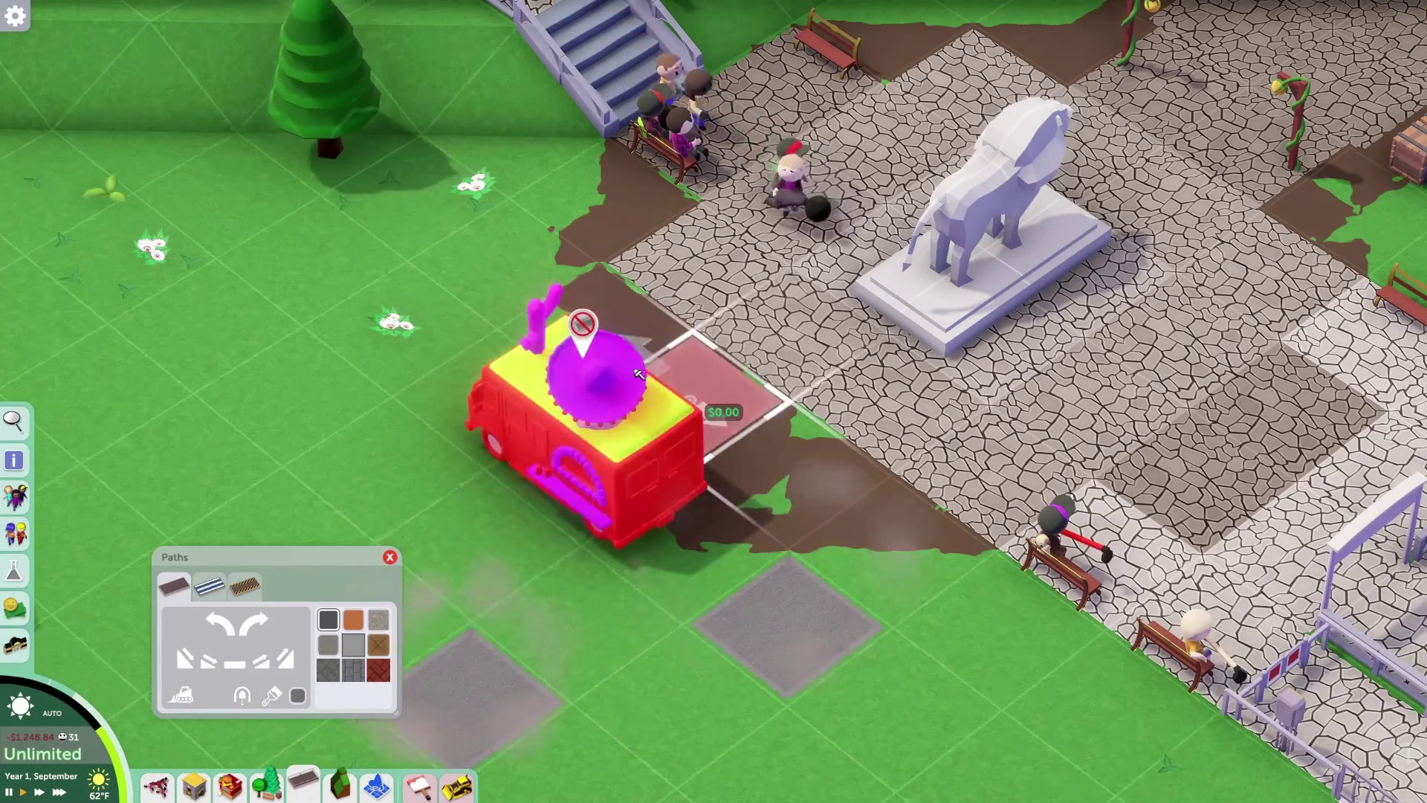
pyautogui.press('e')
pyautogui.press('e')
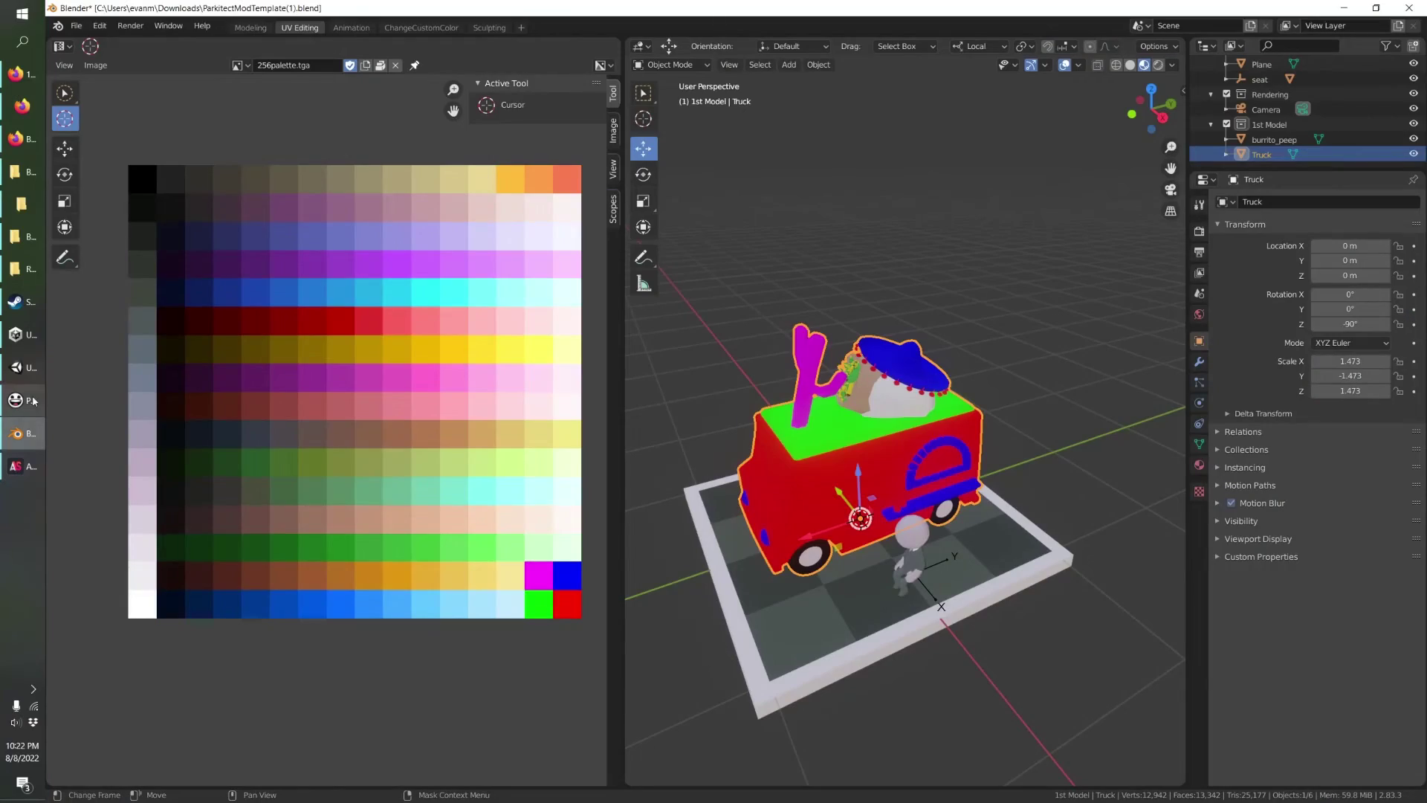
# Switch to Unity and examine the First Shop's bounding box from above in the Scene view.
pyautogui.click(35, 376)
pyautogui.scroll(5, 583, 265)
pyautogui.moveTo(583, 266); pyautogui.dragTo(623, 305, button='middle')
pyautogui.moveTo(623, 304); pyautogui.dragTo(560, 257, button='right')
pyautogui.keyDown('alt'); pyautogui.moveTo(561, 256); pyautogui.dragTo(663, 282); pyautogui.keyUp('alt')
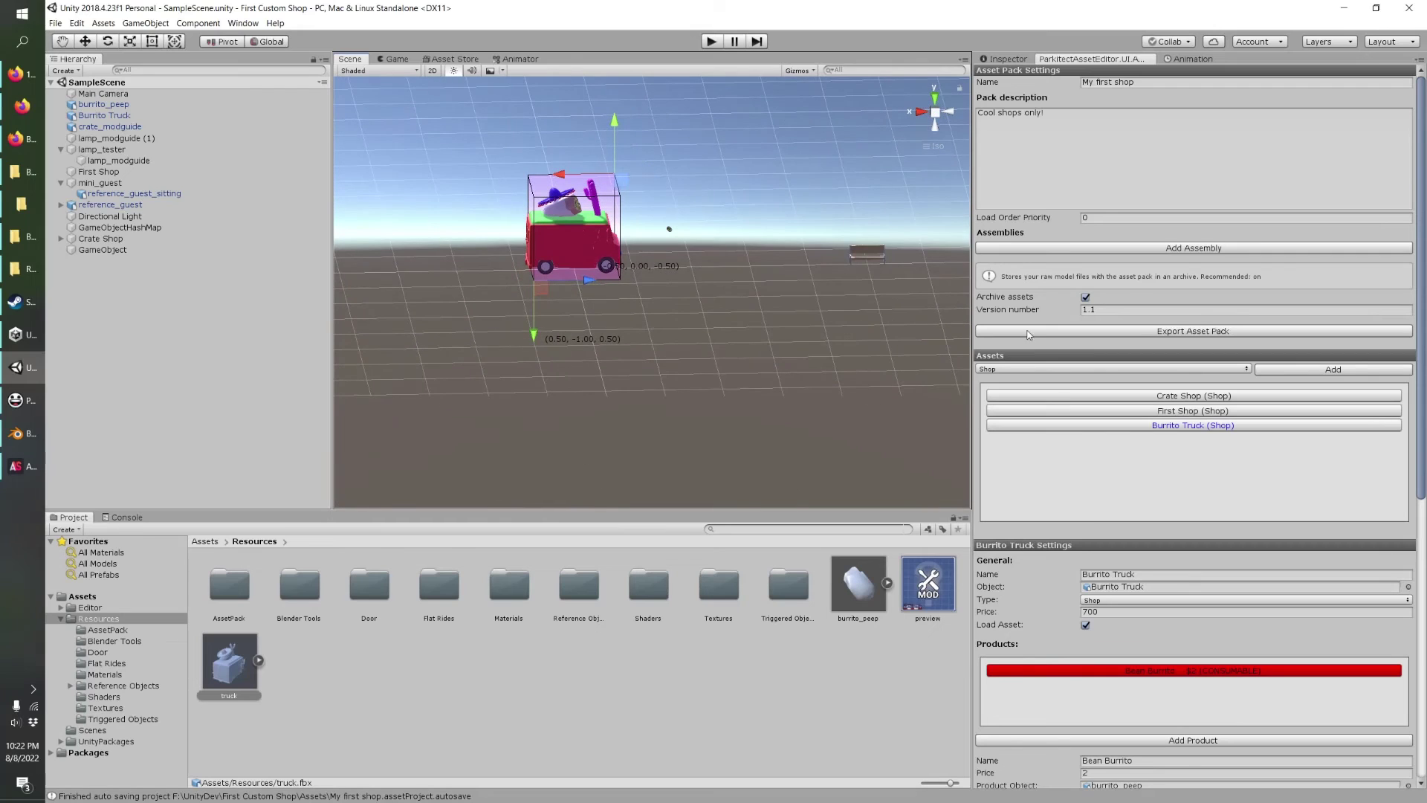
pyautogui.click(1160, 408)
pyautogui.scroll(-2, 1168, 665)
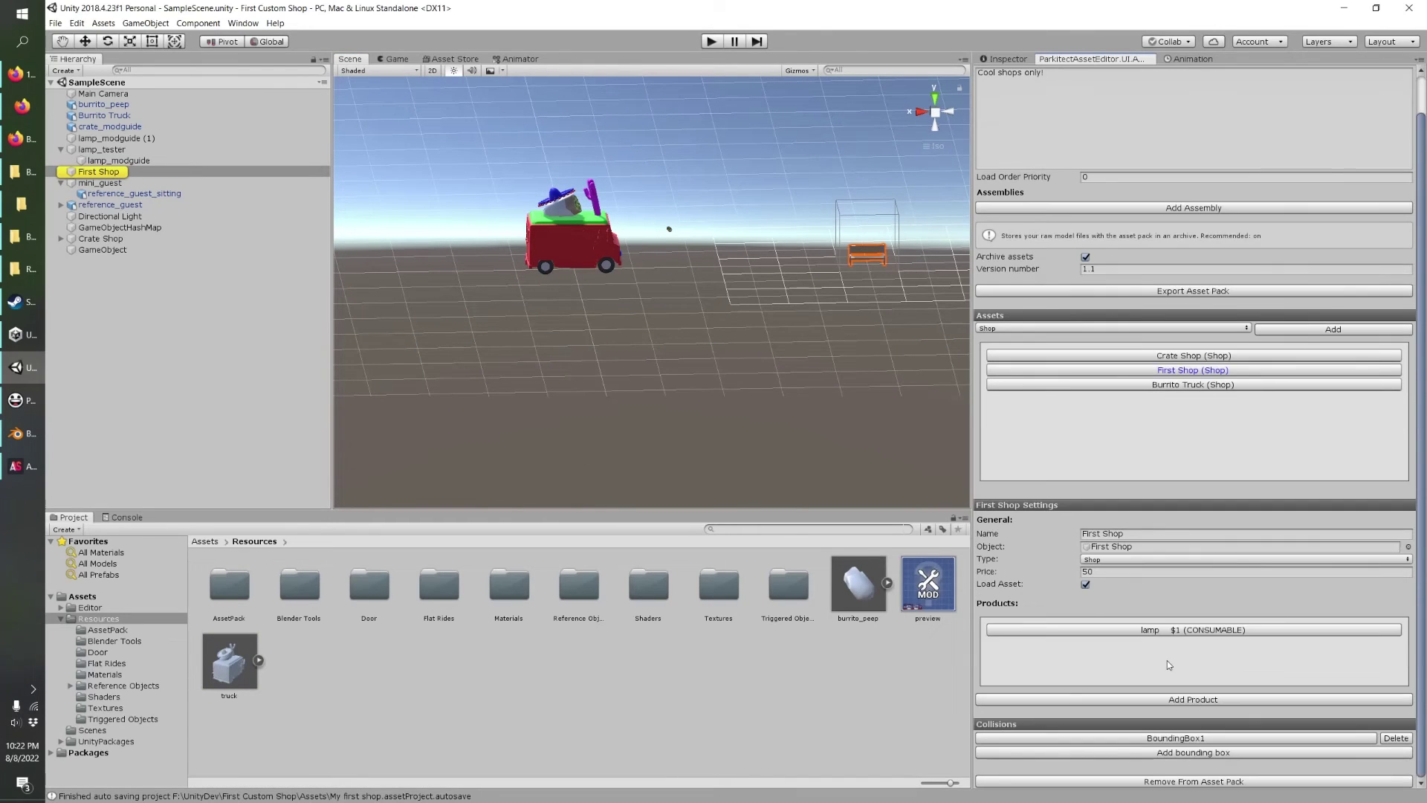
pyautogui.click(935, 104)
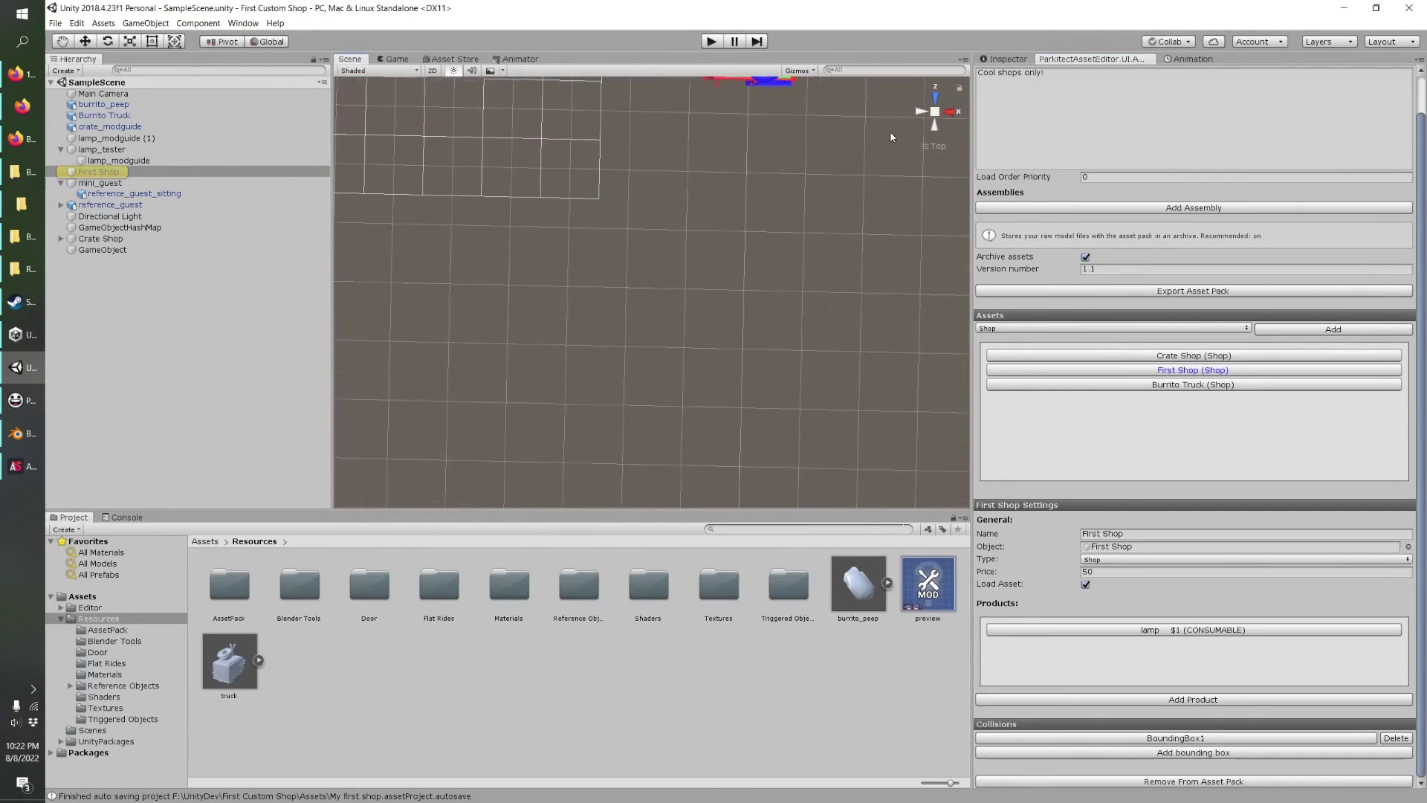
pyautogui.click(1169, 739)
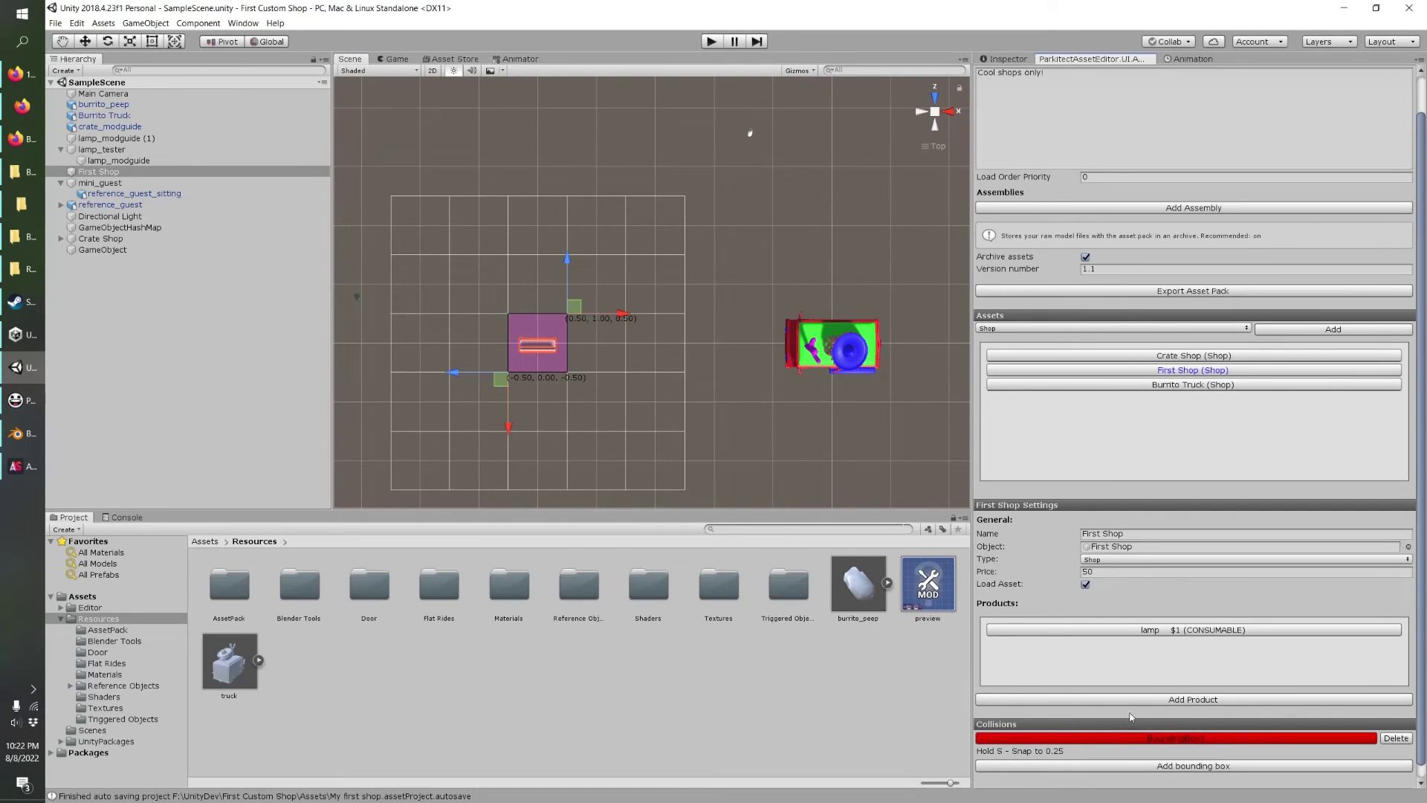
# Resize the Burrito Truck's bounding box from above to enclose the truck, about two by one grid squares.
pyautogui.click(1157, 385)
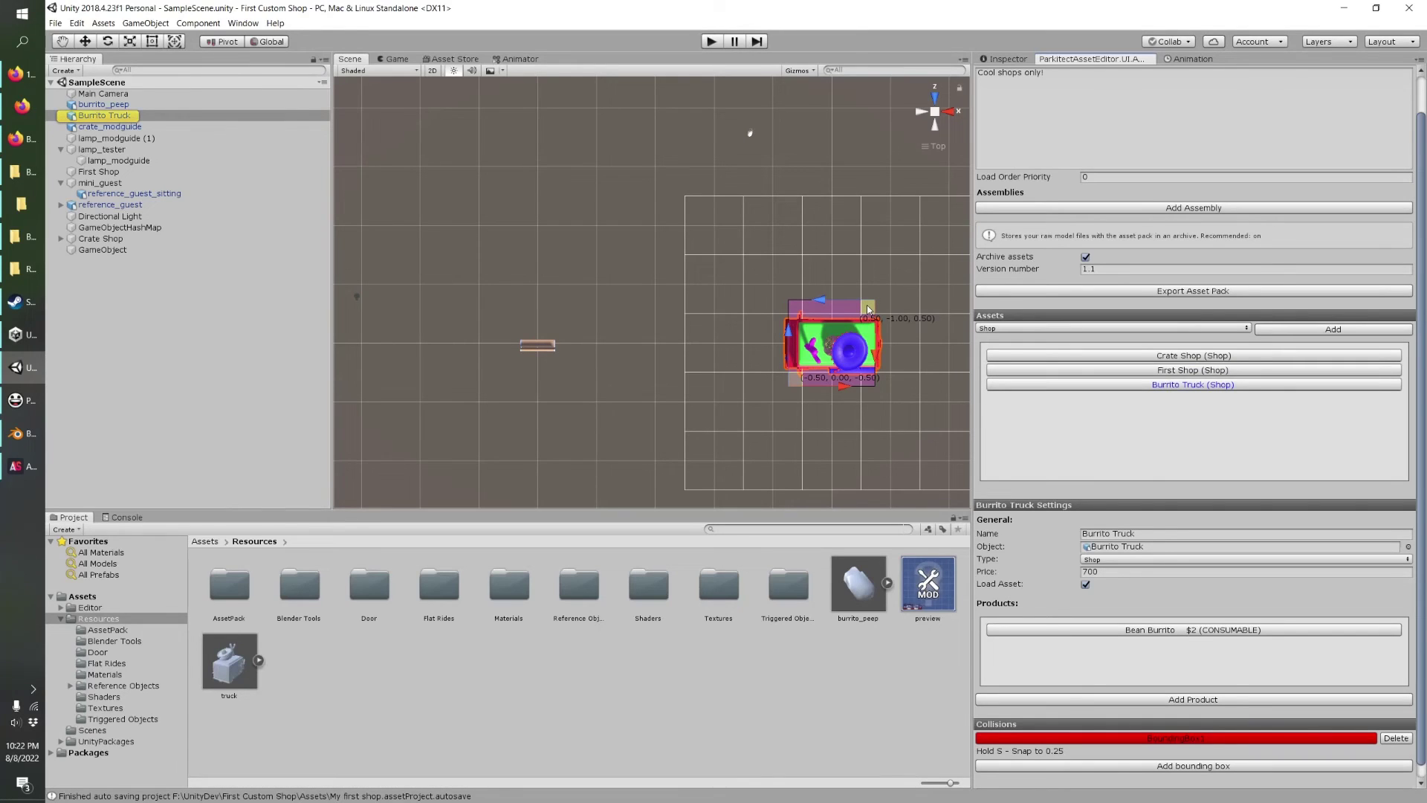
pyautogui.moveTo(868, 308); pyautogui.dragTo(889, 334)
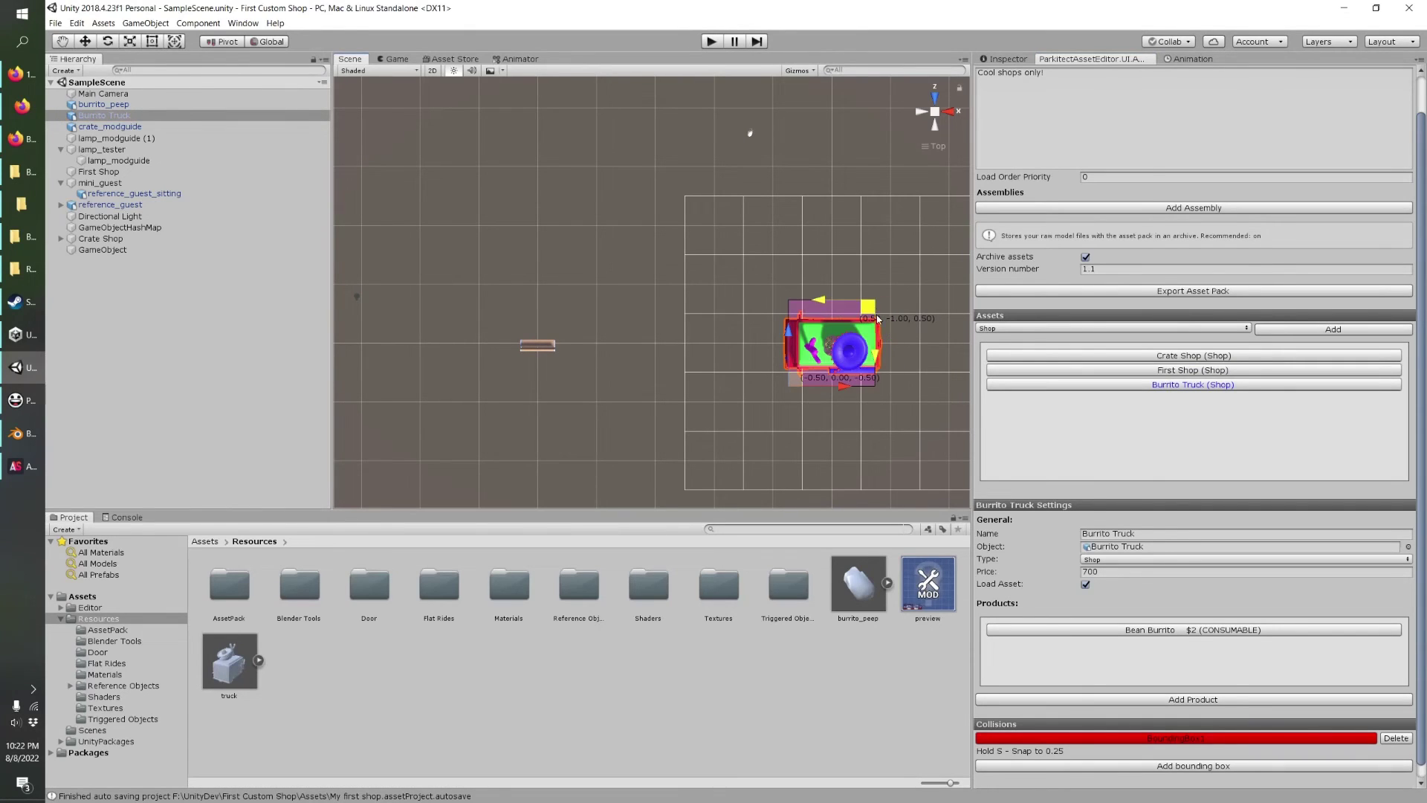
pyautogui.moveTo(885, 325); pyautogui.dragTo(888, 321)
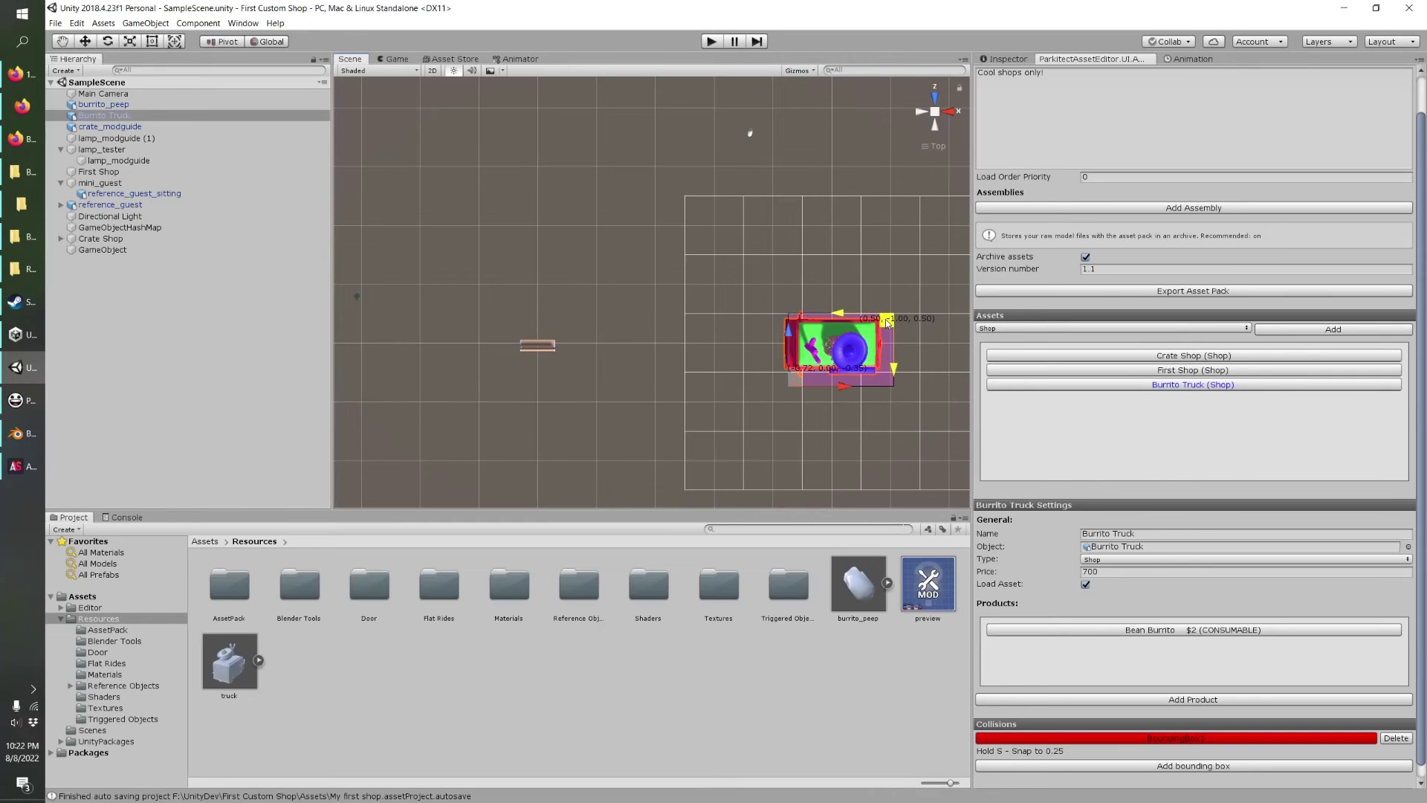
pyautogui.scroll(5, 948, 325)
pyautogui.moveTo(948, 325); pyautogui.dragTo(823, 341, button='middle')
pyautogui.scroll(3, 725, 331)
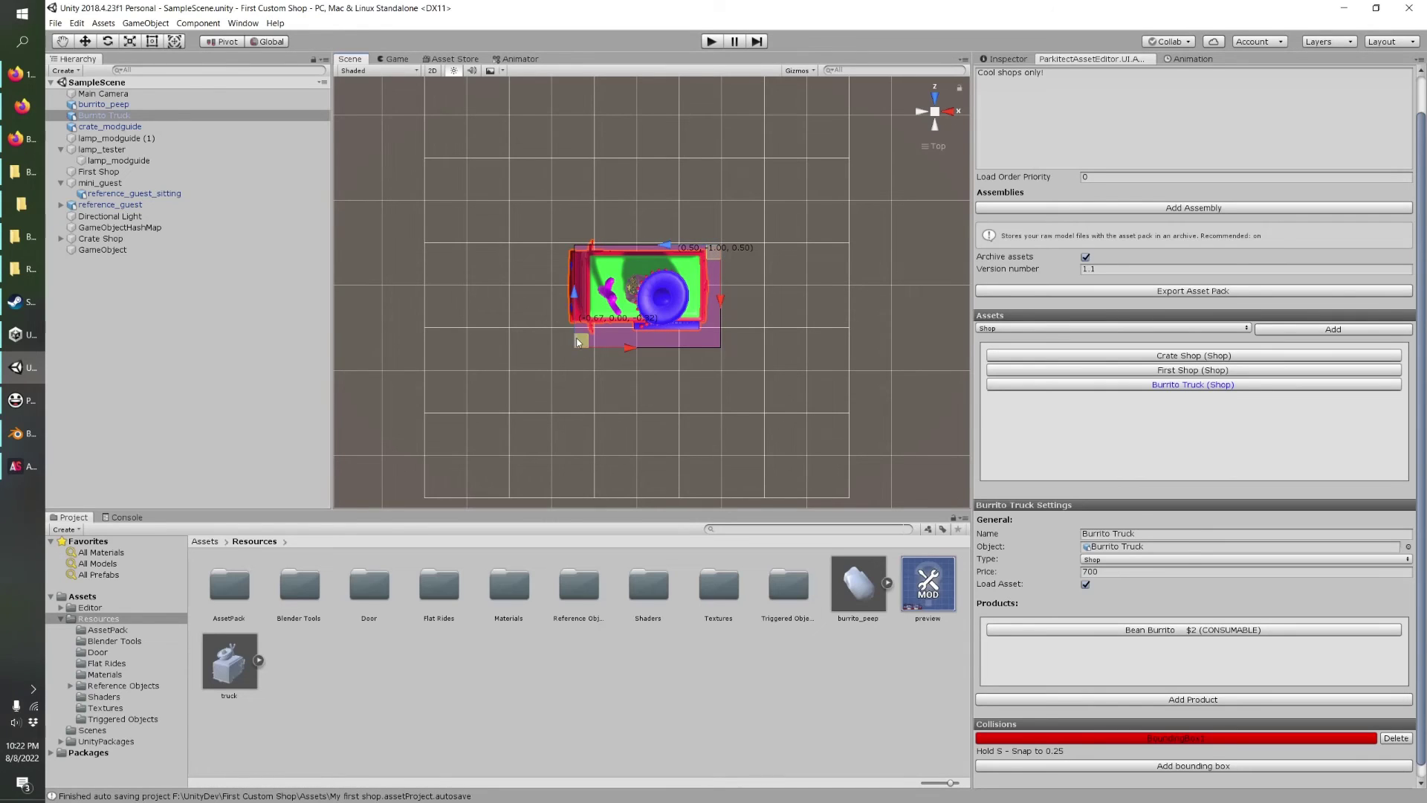
pyautogui.moveTo(579, 342); pyautogui.dragTo(558, 320)
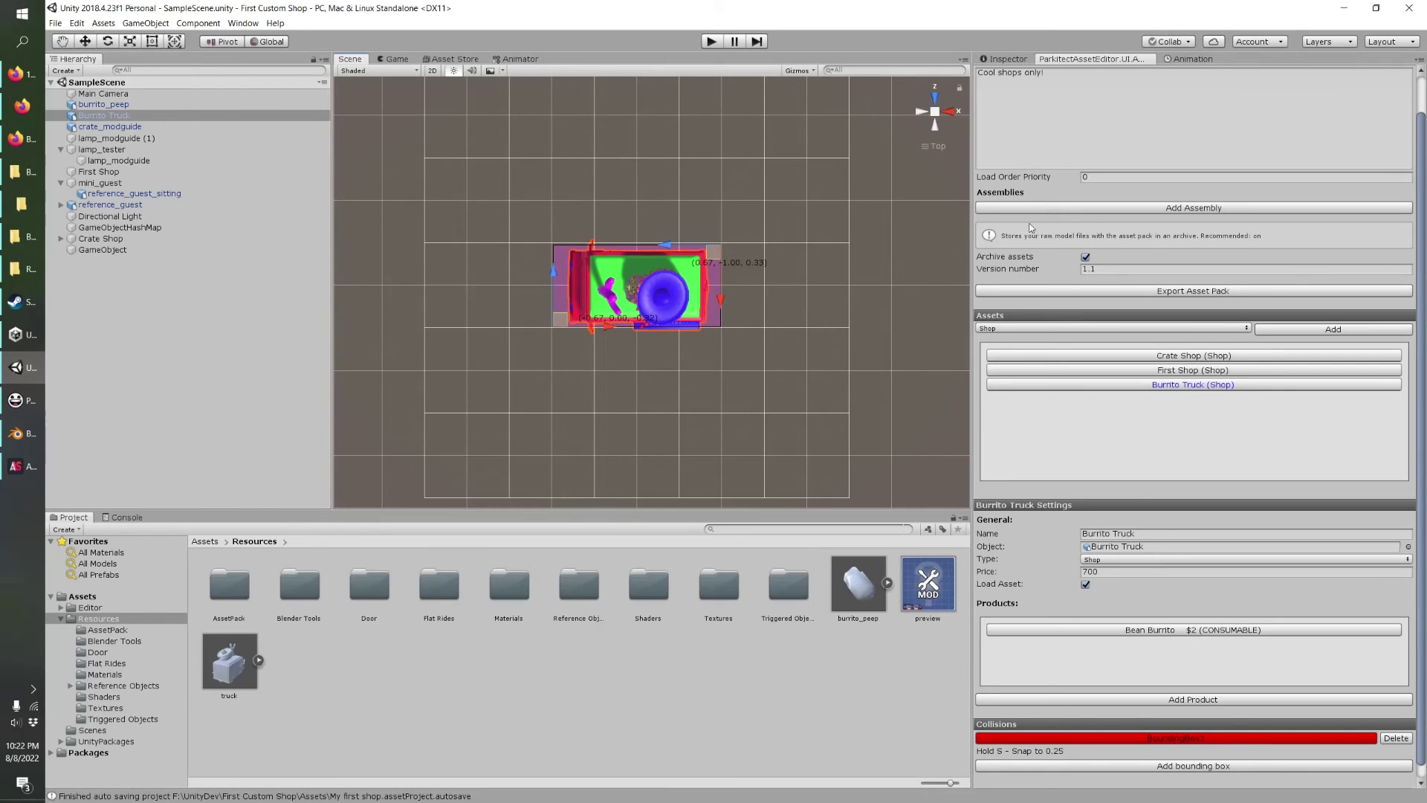
# Finish editing the Burrito Truck's bounding box and export the asset pack.
pyautogui.click(1160, 743)
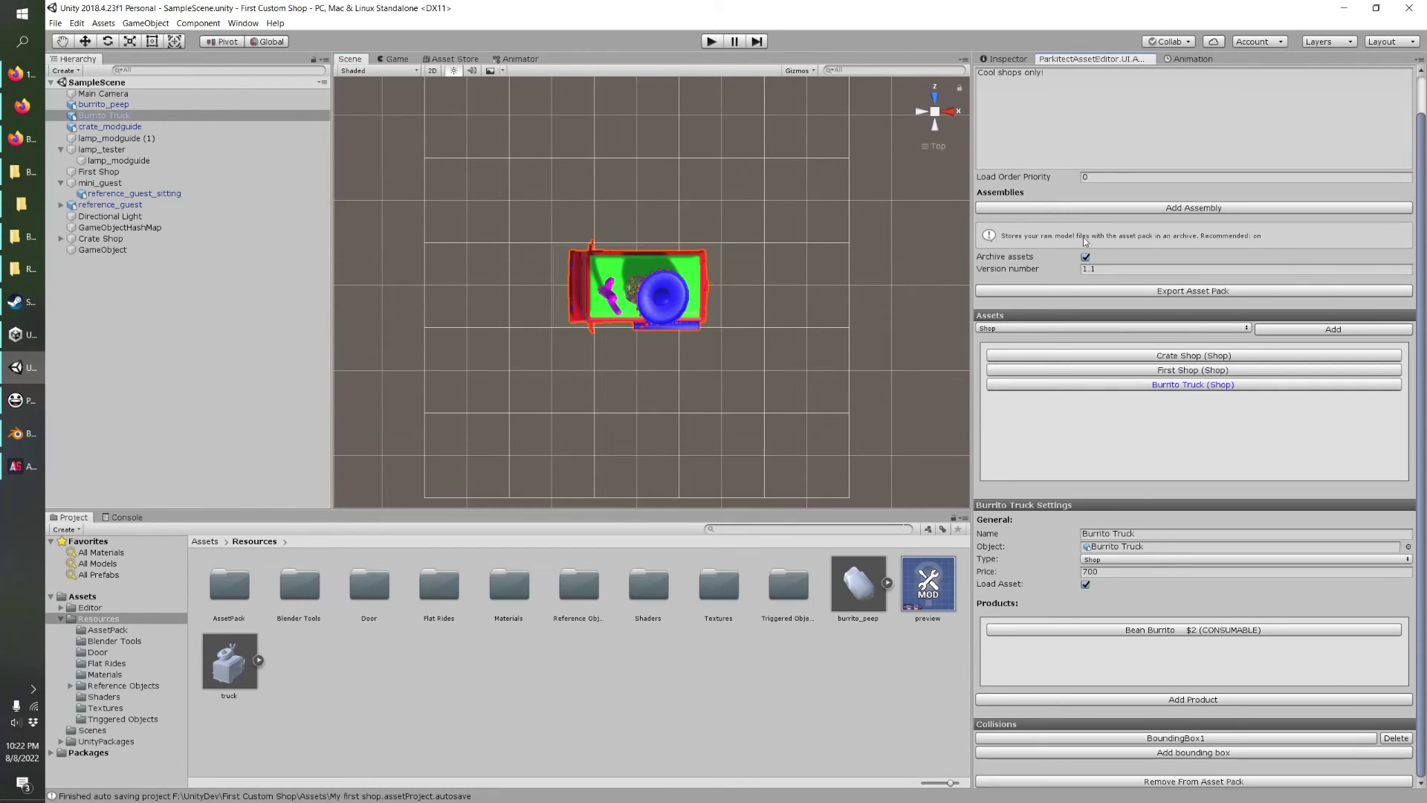
pyautogui.click(1110, 290)
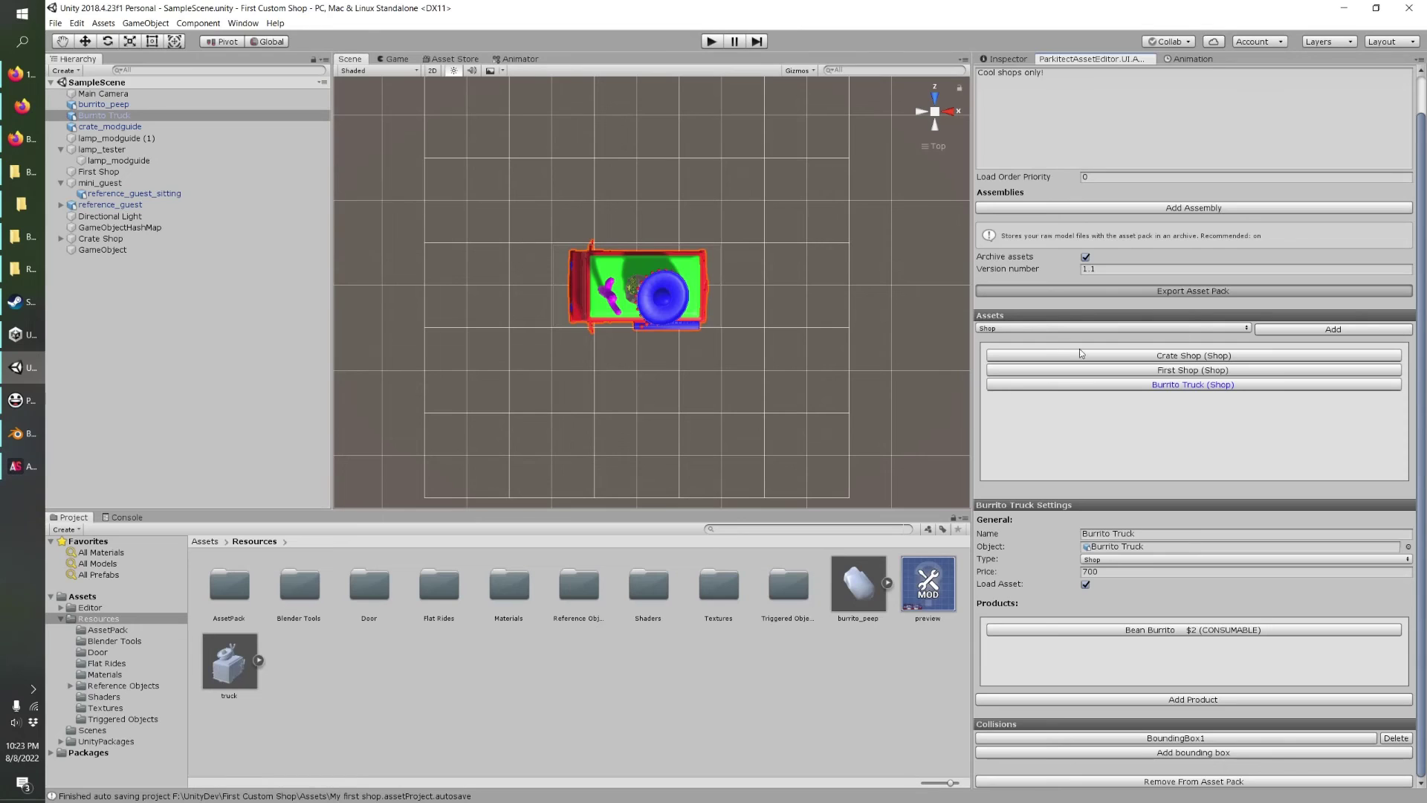
pyautogui.click(1016, 289)
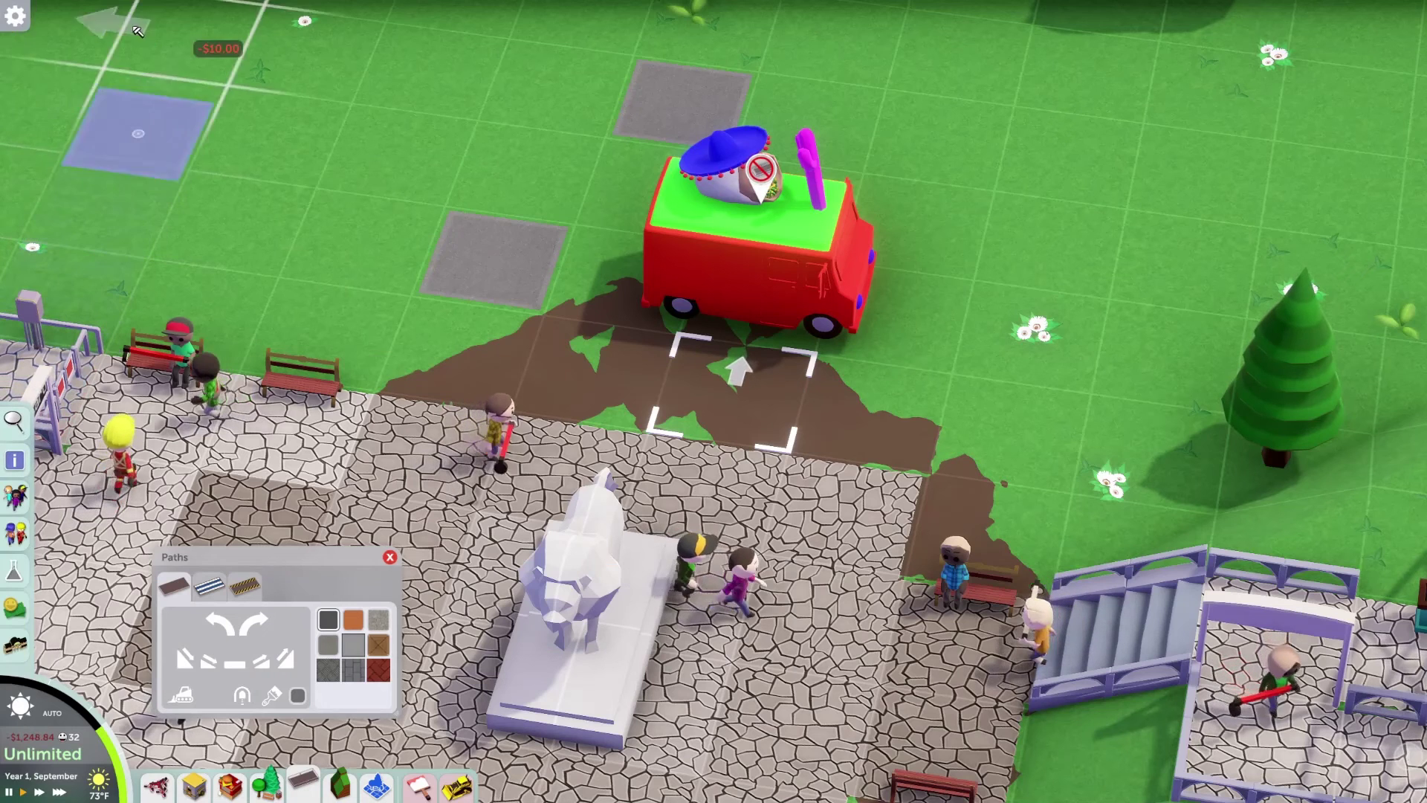
# In Parkitect, leave path building and reload the saved park.
pyautogui.press('Escape')
pyautogui.press('Escape')
pyautogui.click(684, 360)
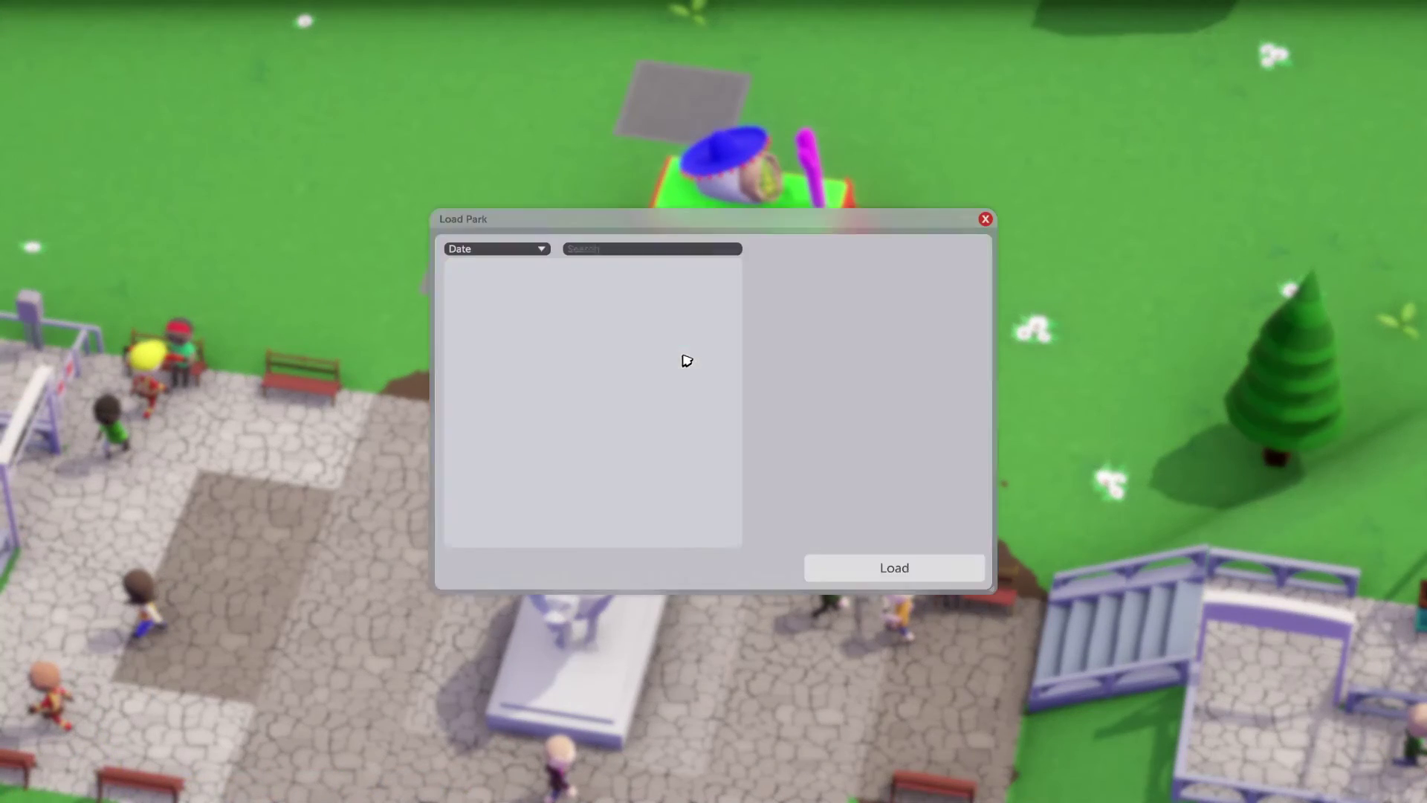
pyautogui.click(842, 575)
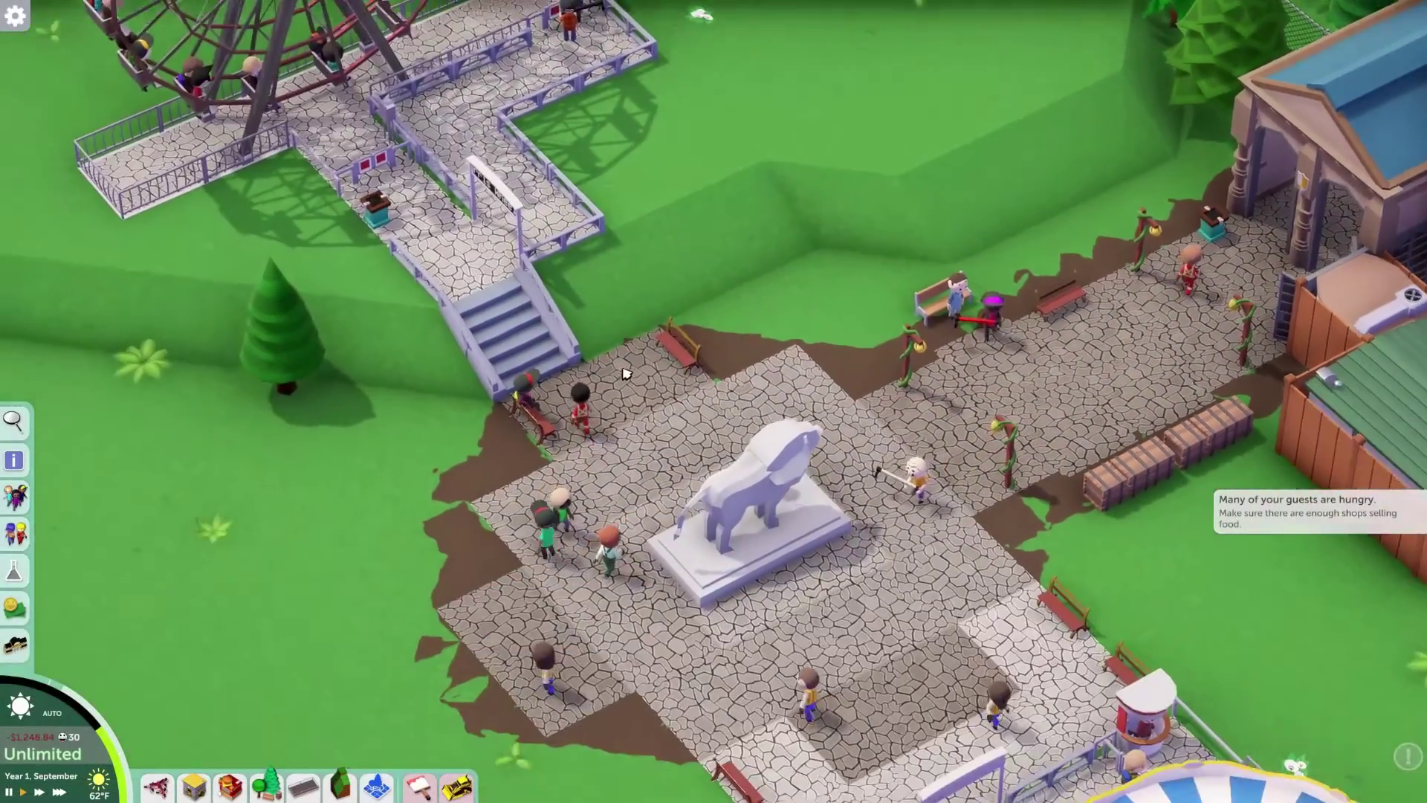
# Place a Burrito Truck shop against the paved plaza's edge and run the park at the fastest speed.
pyautogui.moveTo(626, 374); pyautogui.dragTo(714, 290, button='right')
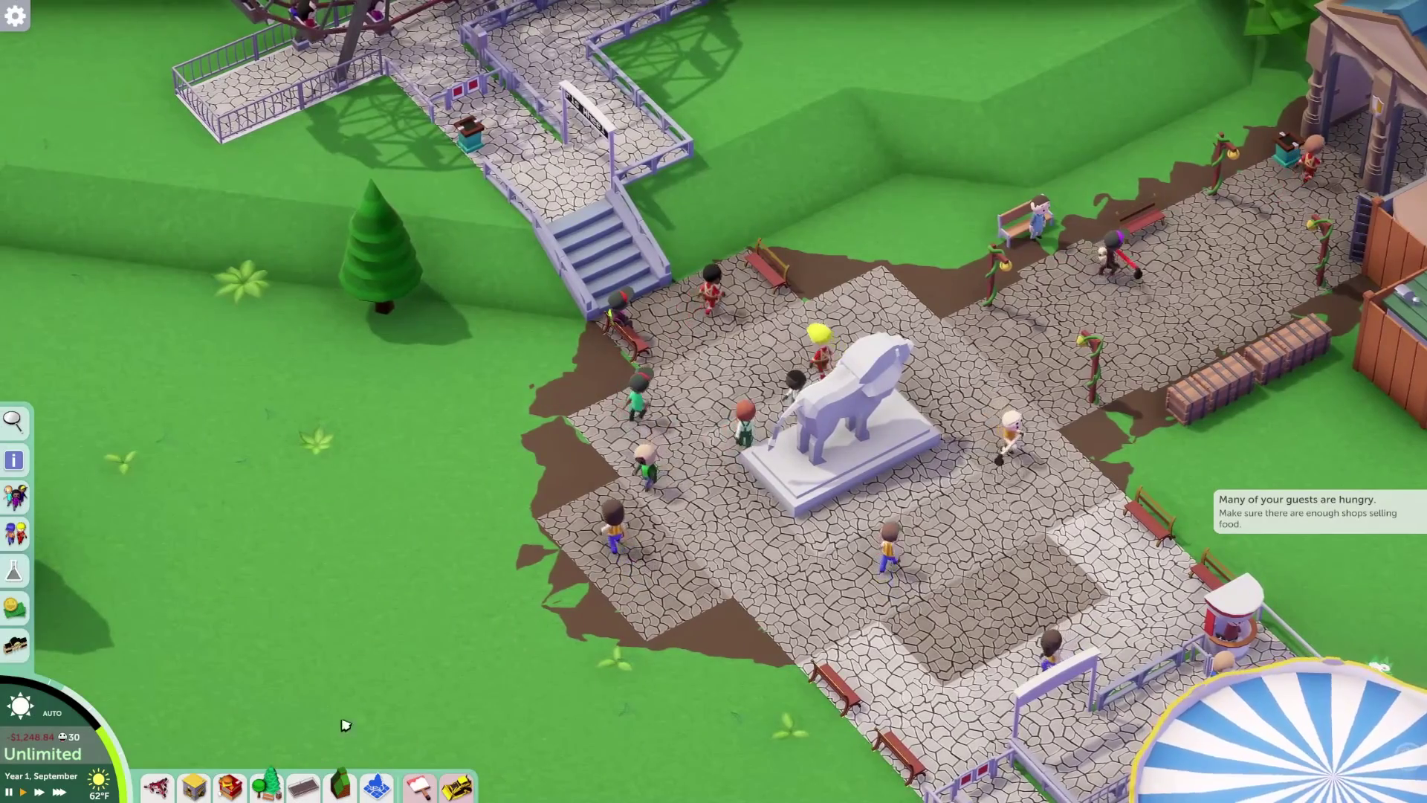
pyautogui.click(230, 786)
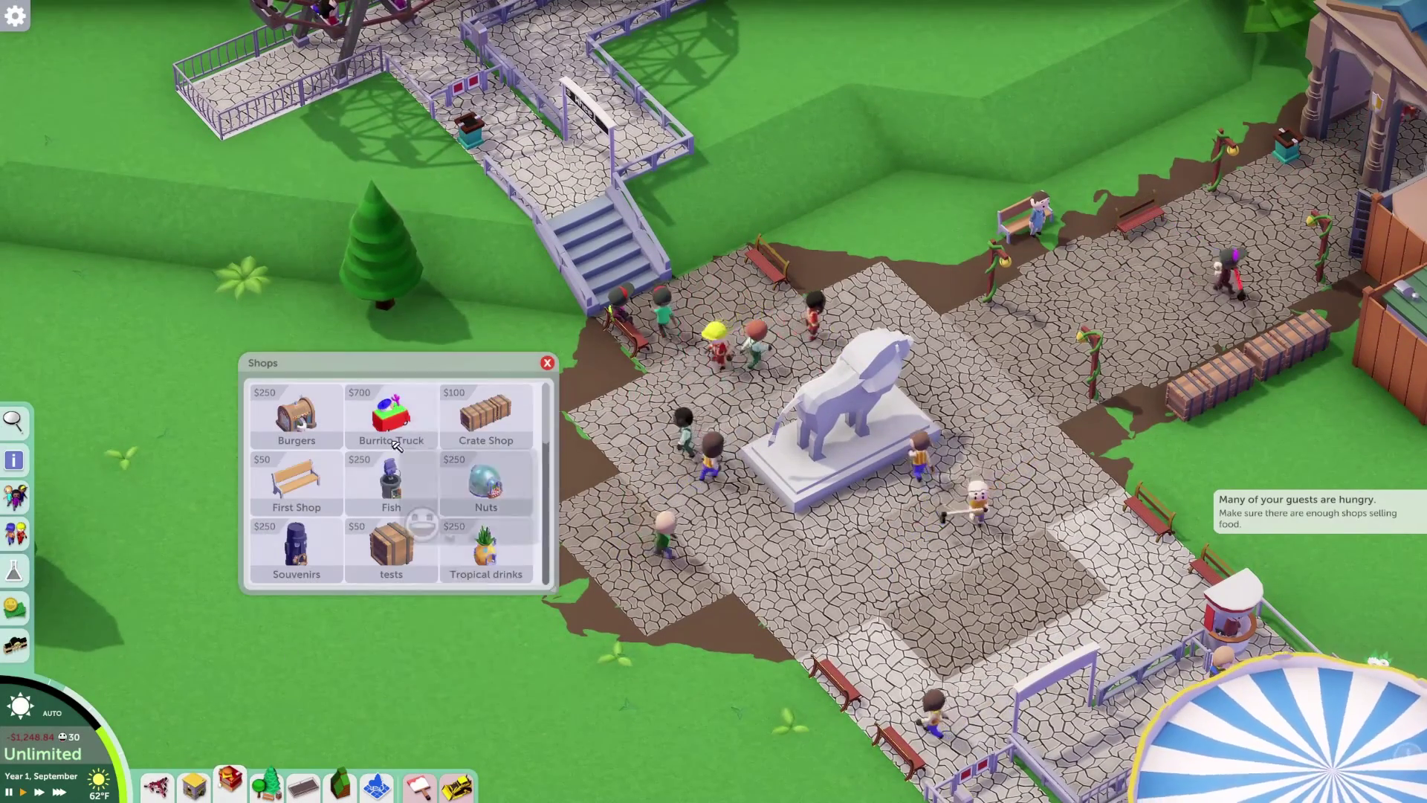
pyautogui.click(382, 469)
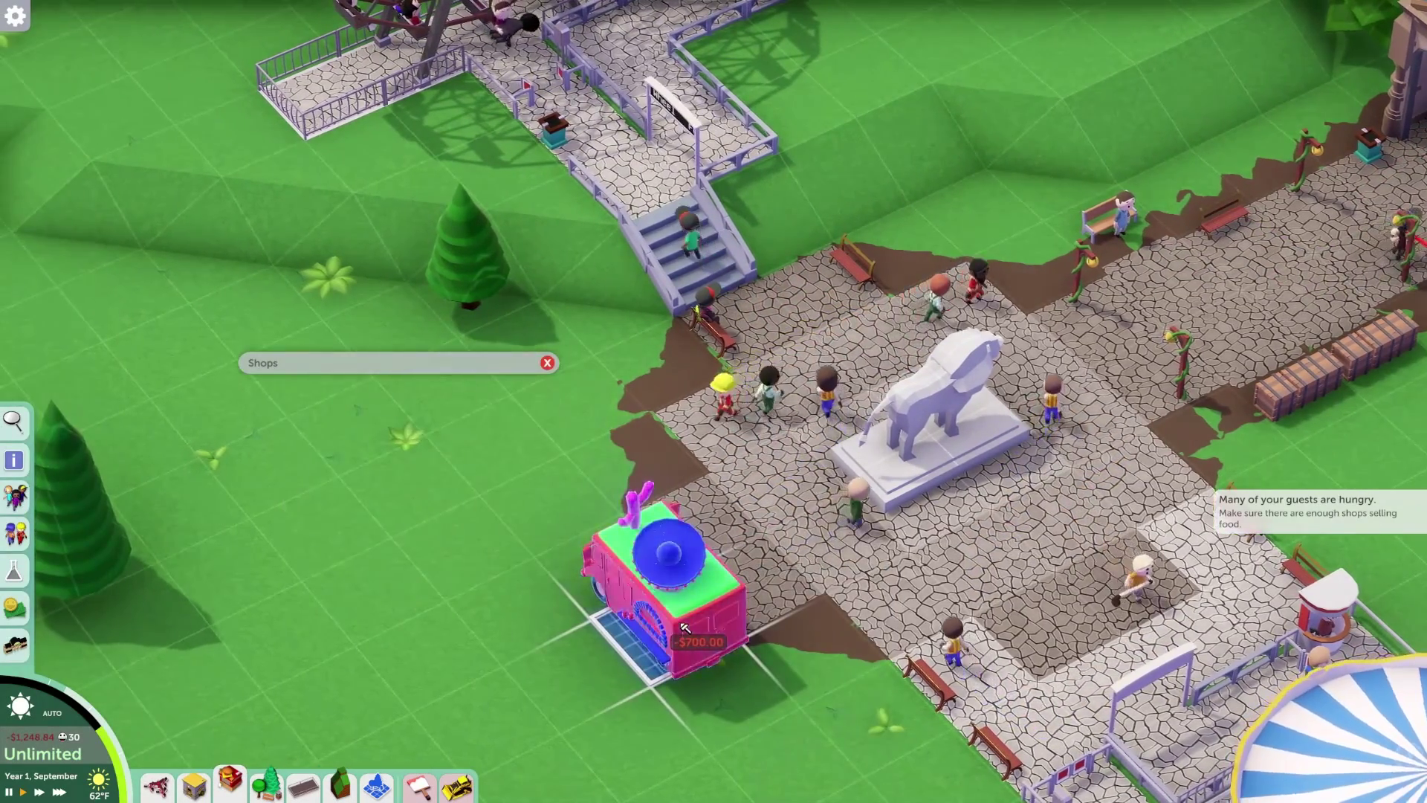
pyautogui.click(682, 628)
pyautogui.moveTo(595, 565); pyautogui.dragTo(439, 530, button='middle')
pyautogui.press('3')
pyautogui.press('q')
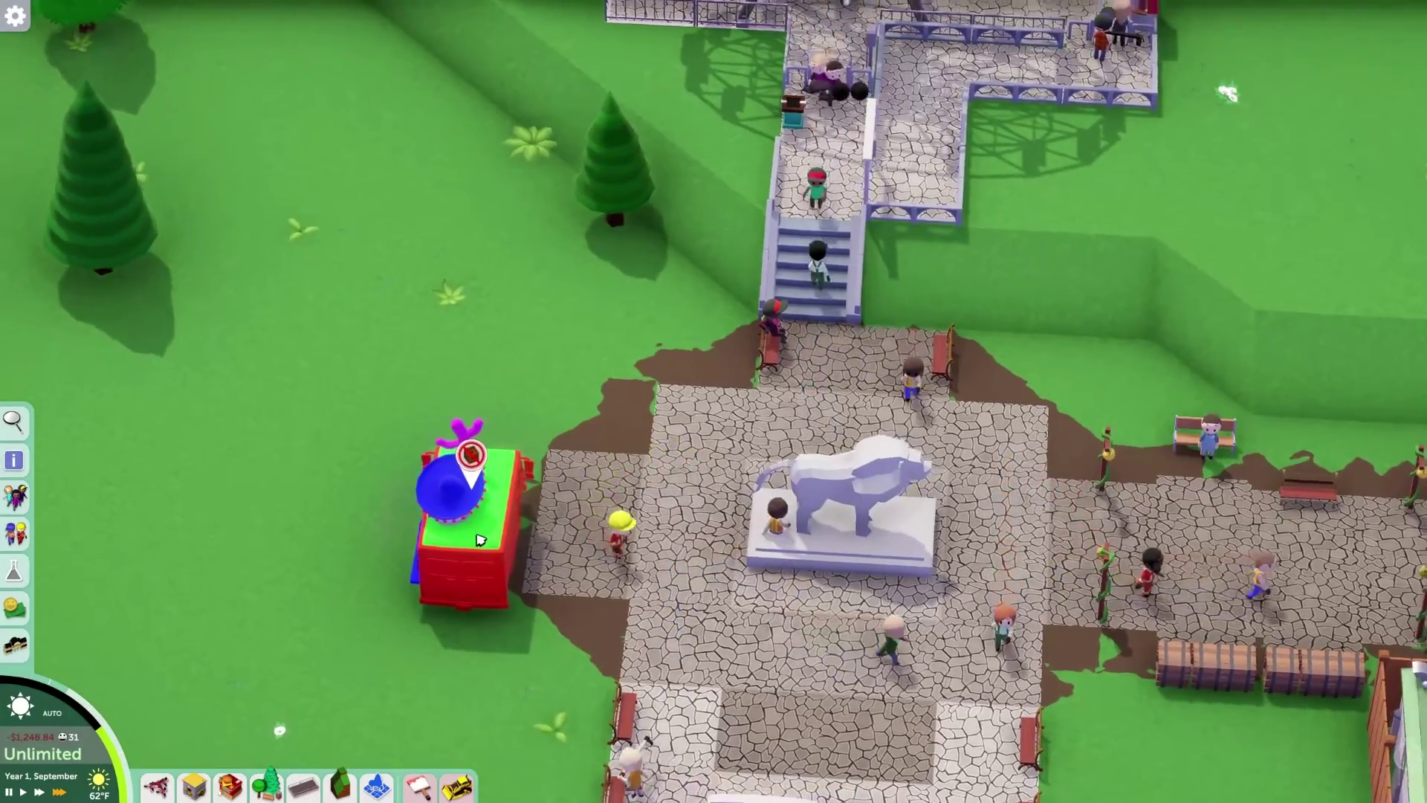
# Open the placed Burrito Truck's window, look through its pages including Statistics, and close it.
pyautogui.click(424, 449)
pyautogui.click(477, 489)
pyautogui.click(513, 489)
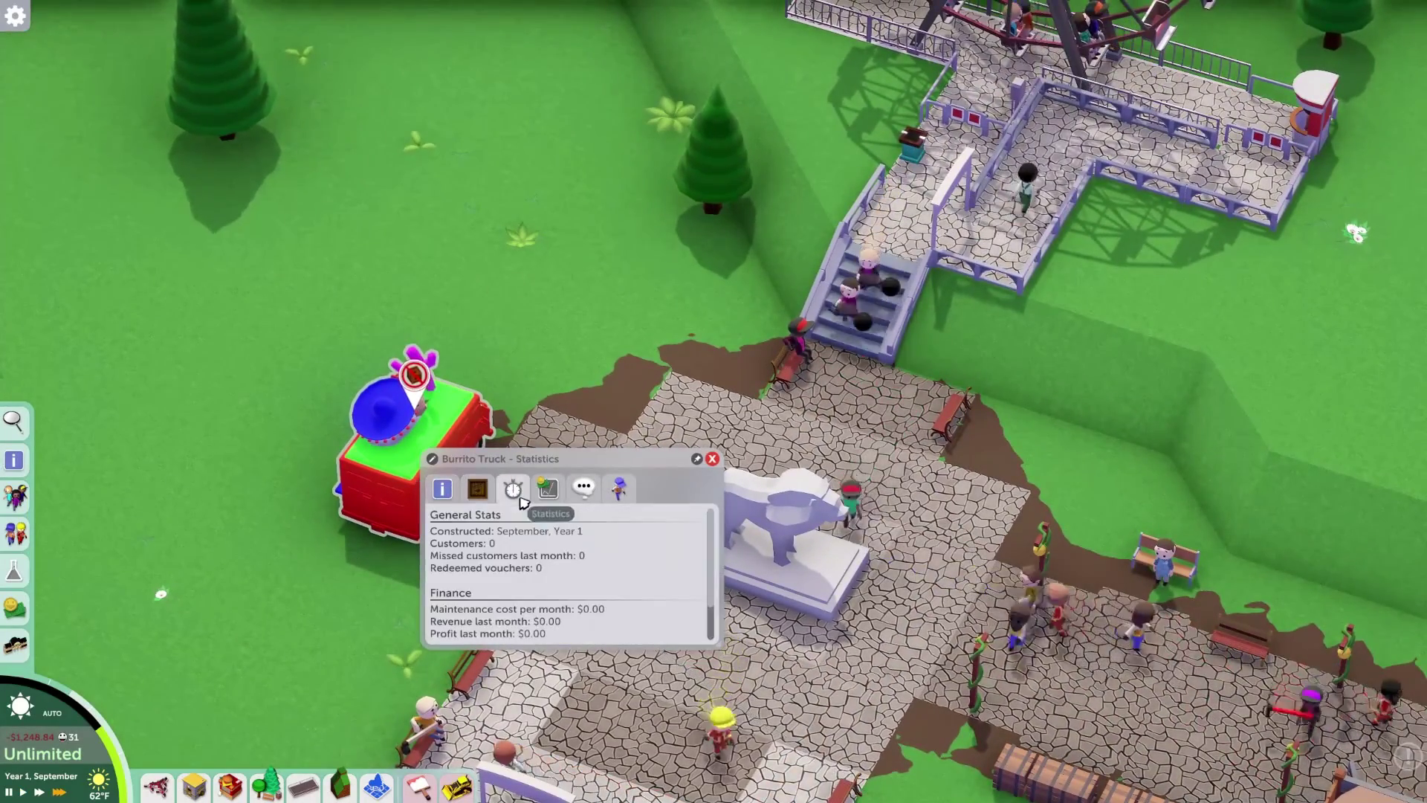
pyautogui.click(547, 489)
pyautogui.press('q')
pyautogui.click(711, 459)
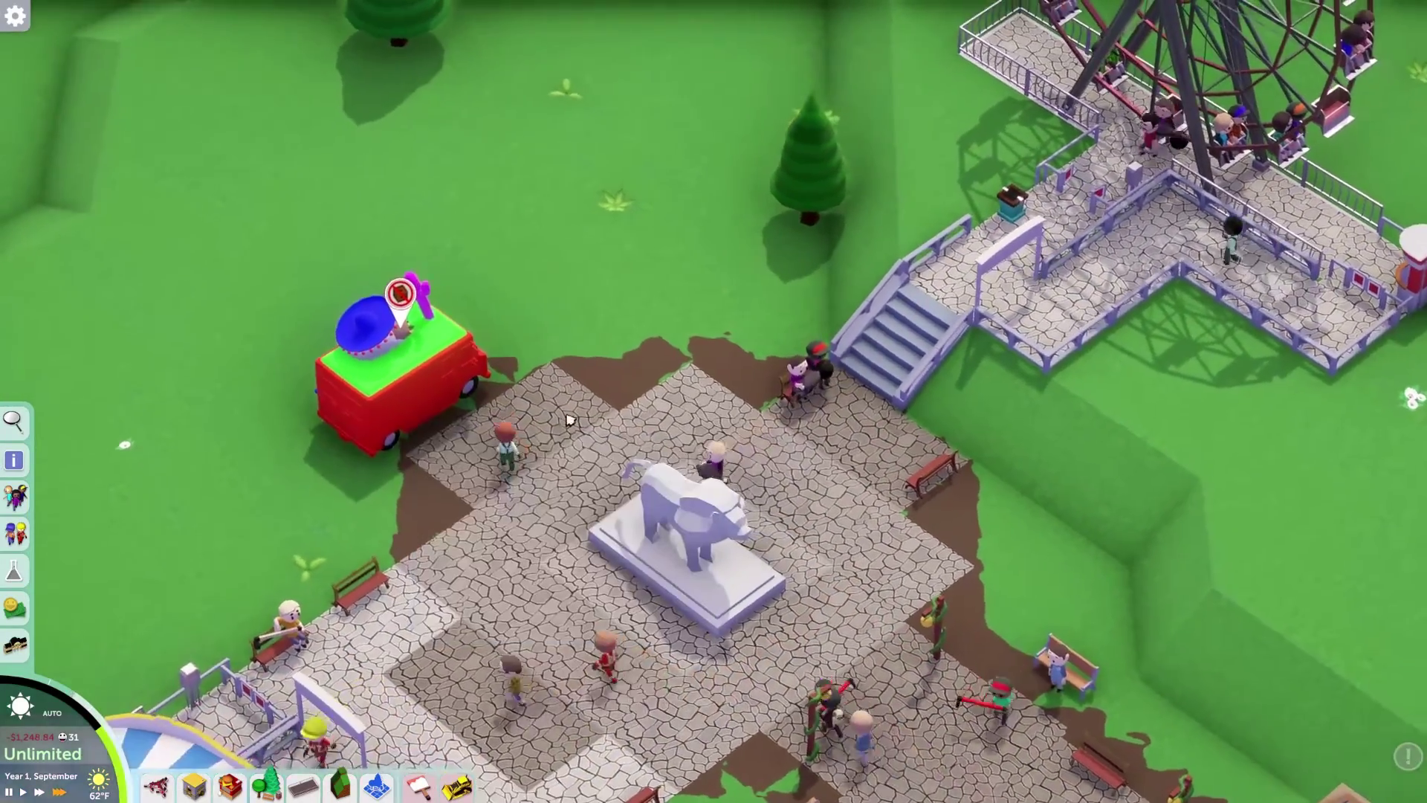
# Look around the placed Burrito Truck, check a plaza guest's thoughts, and close the guest's window.
pyautogui.press('a')
pyautogui.scroll(3, 520, 453)
pyautogui.scroll(-2, 622, 468)
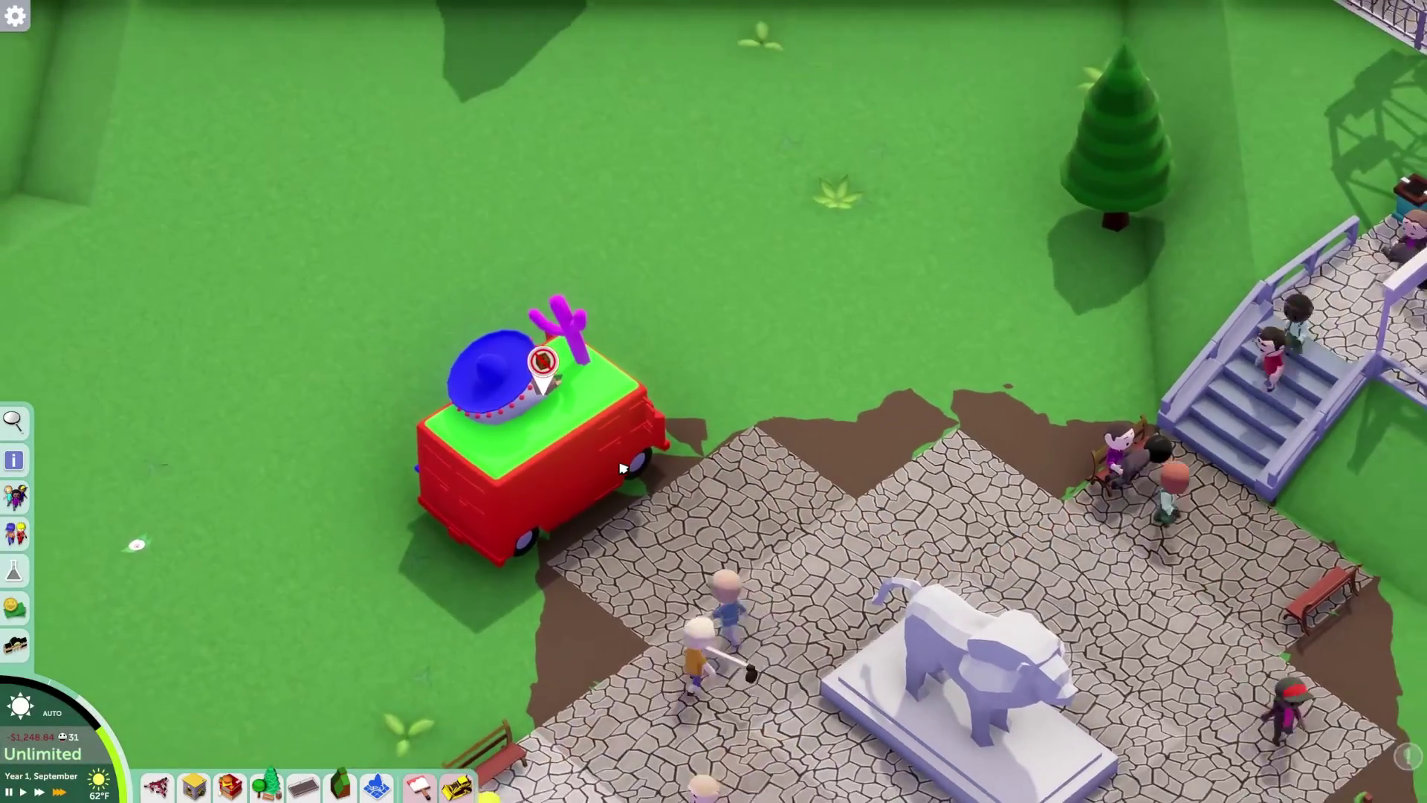
pyautogui.press('q')
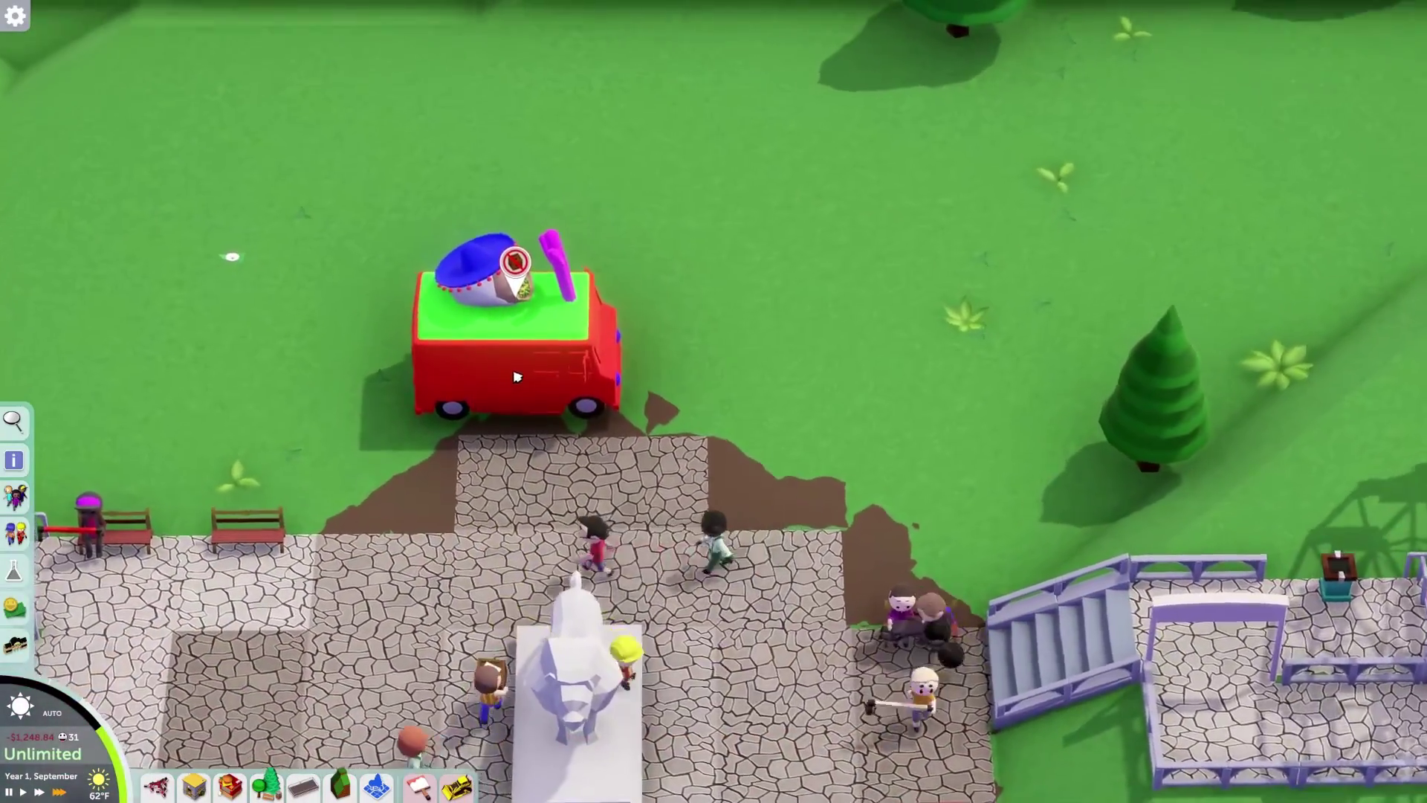
pyautogui.press('e')
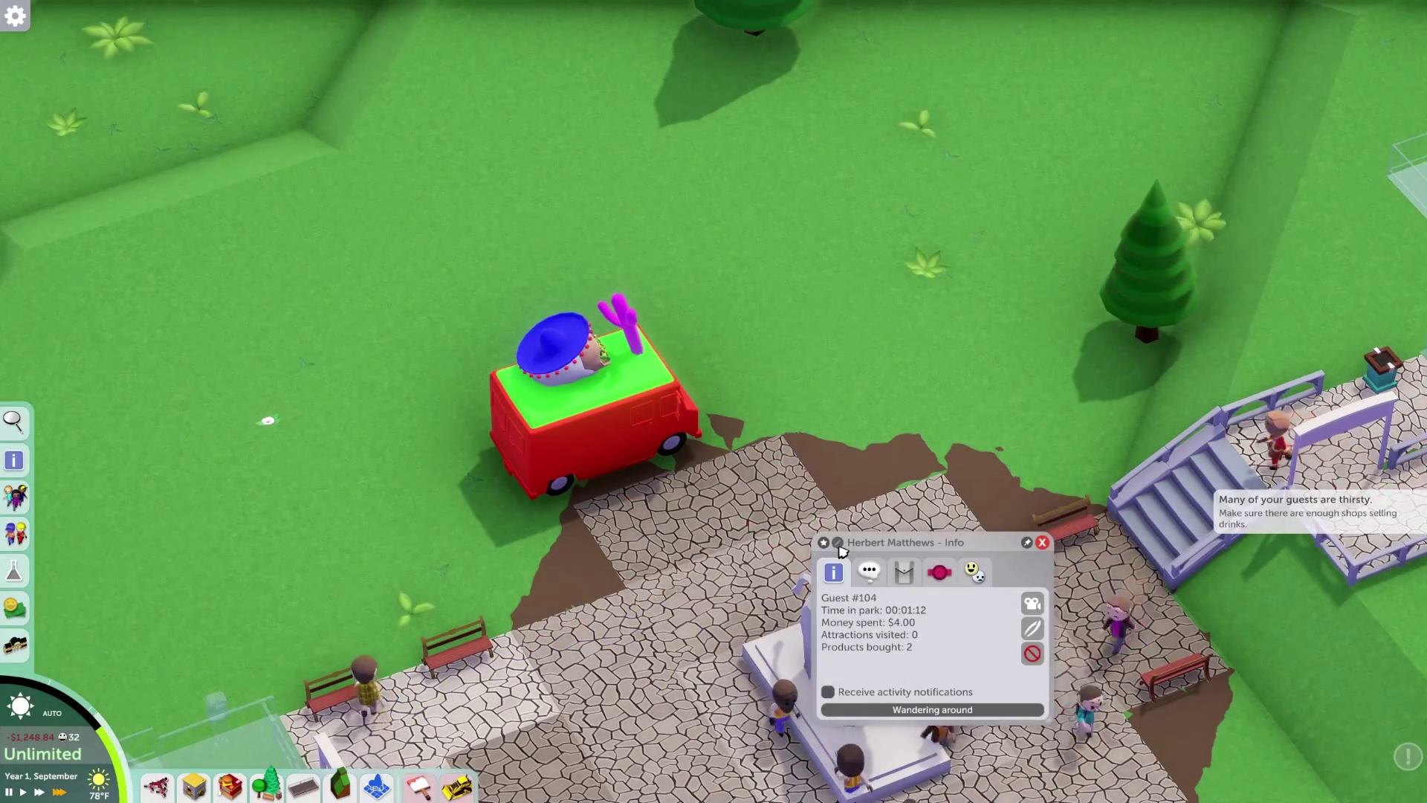
pyautogui.click(869, 571)
pyautogui.click(1043, 545)
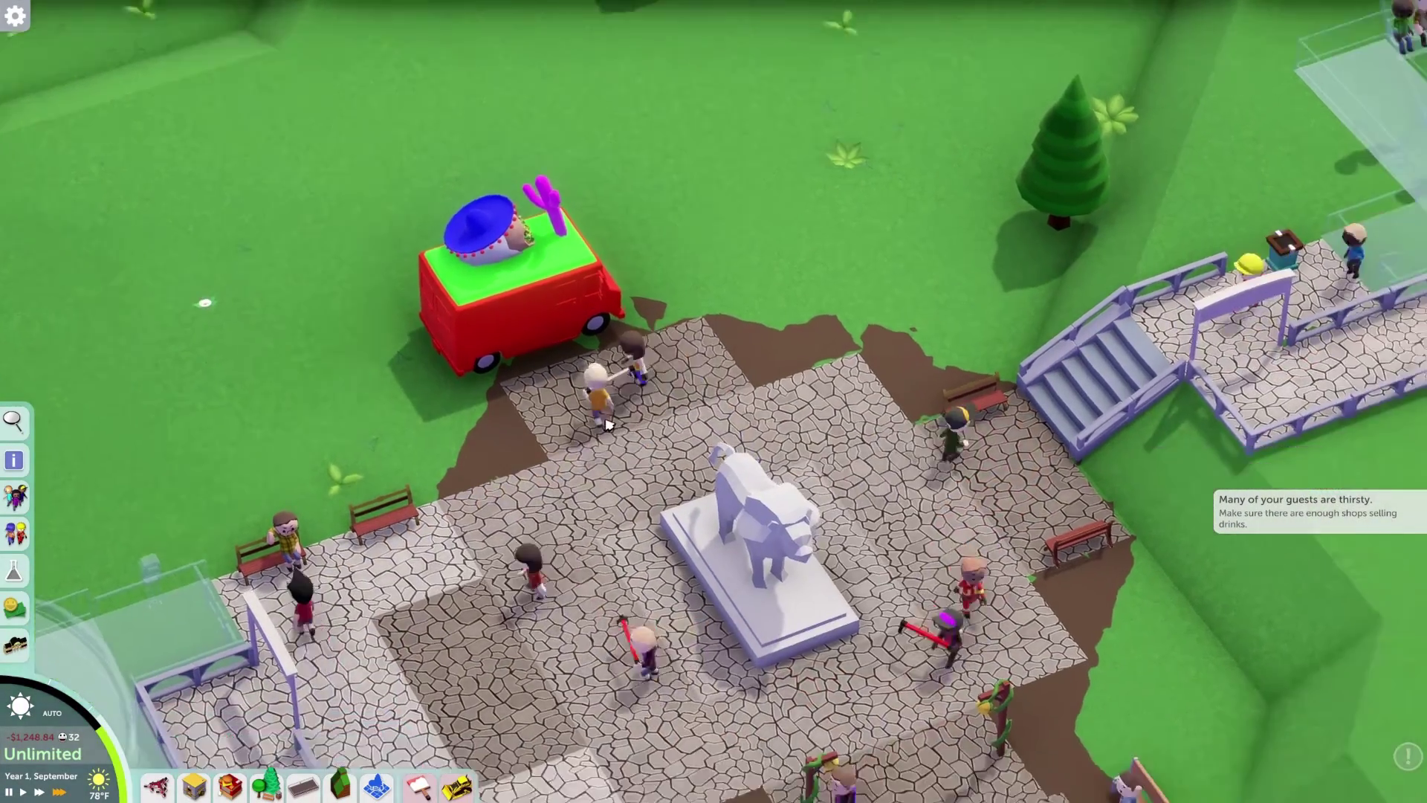
# Open the info window of the guest in the yellow outfit, resume the park, and move the window clear of the guest.
pyautogui.scroll(3, 645, 503)
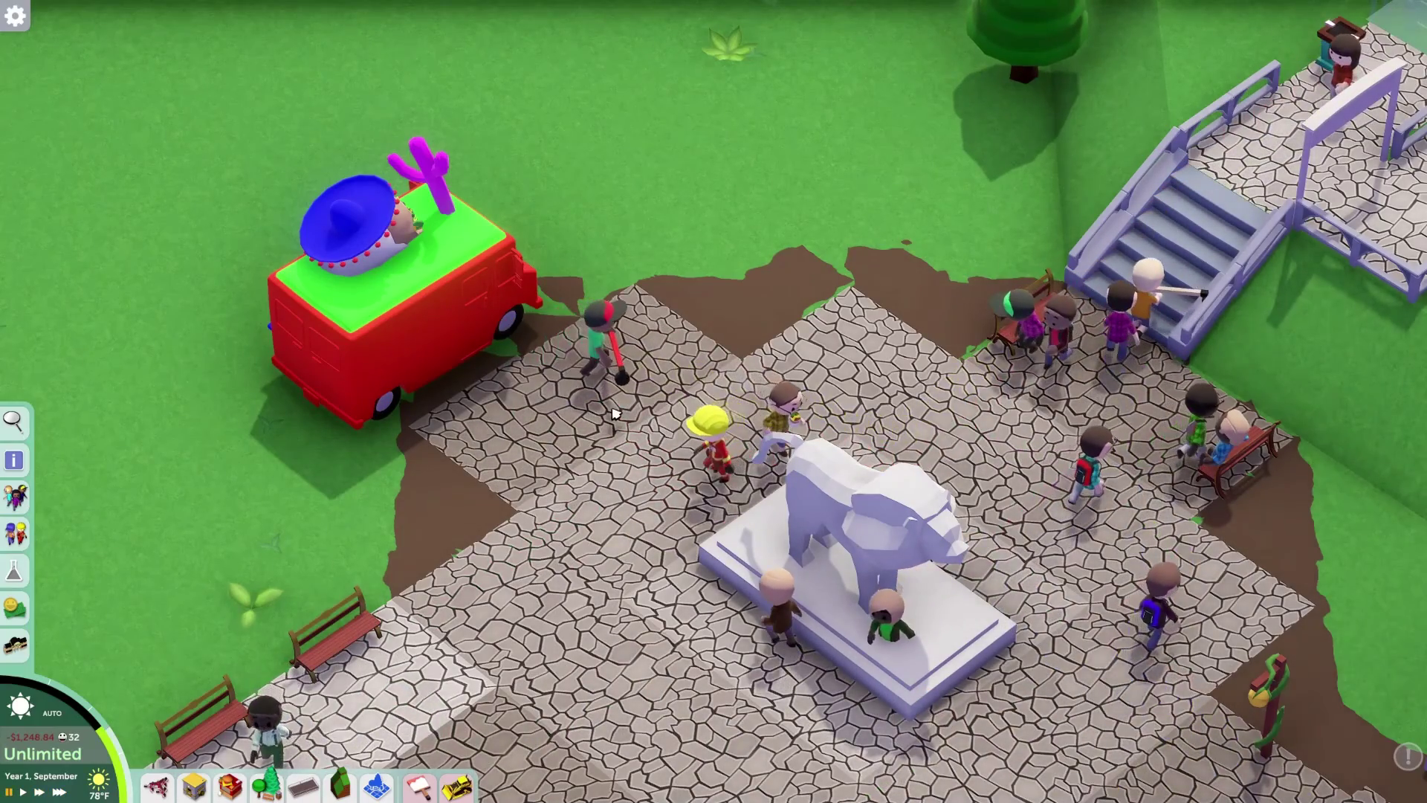
pyautogui.moveTo(830, 433); pyautogui.dragTo(640, 423, button='middle')
pyautogui.click(870, 504)
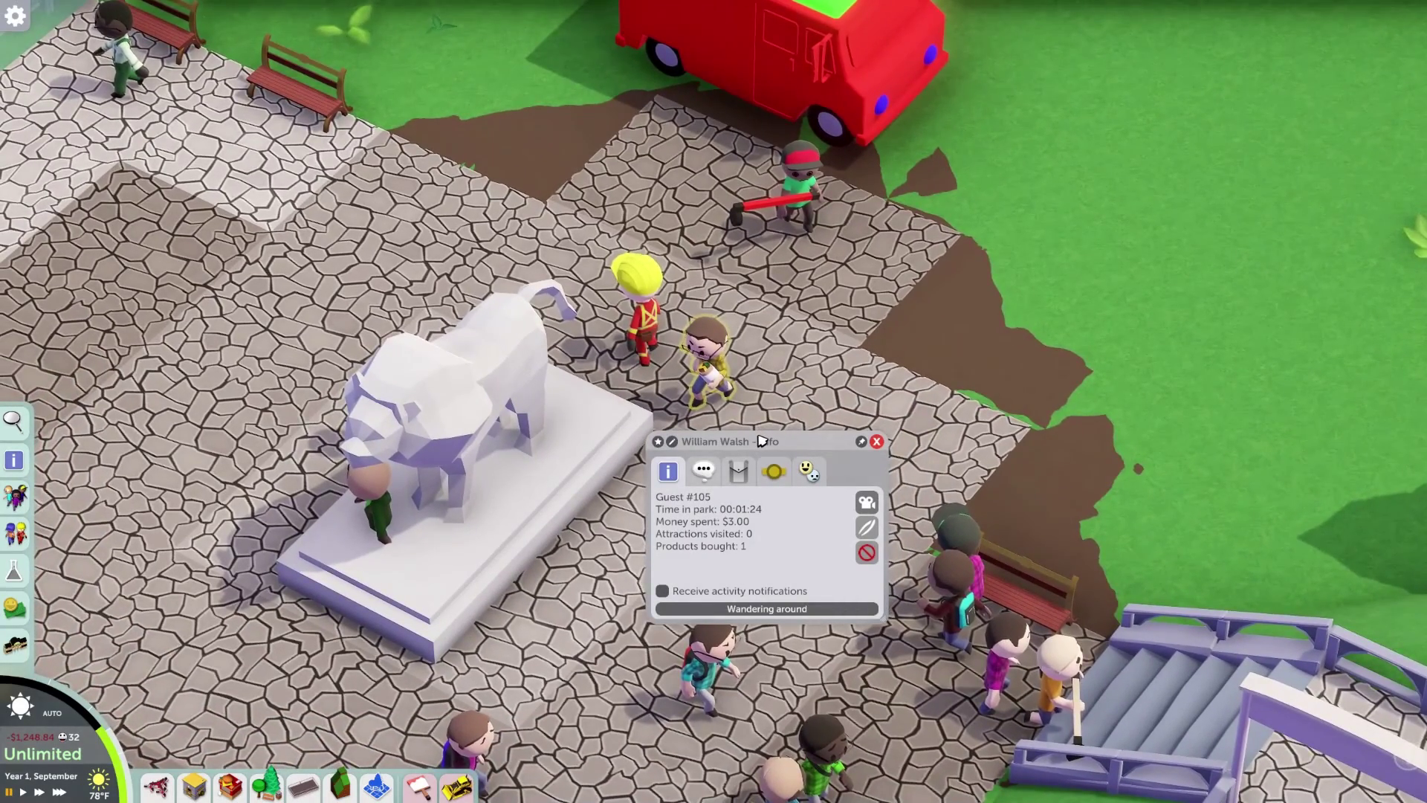
pyautogui.press('space')
pyautogui.moveTo(758, 435); pyautogui.dragTo(995, 332)
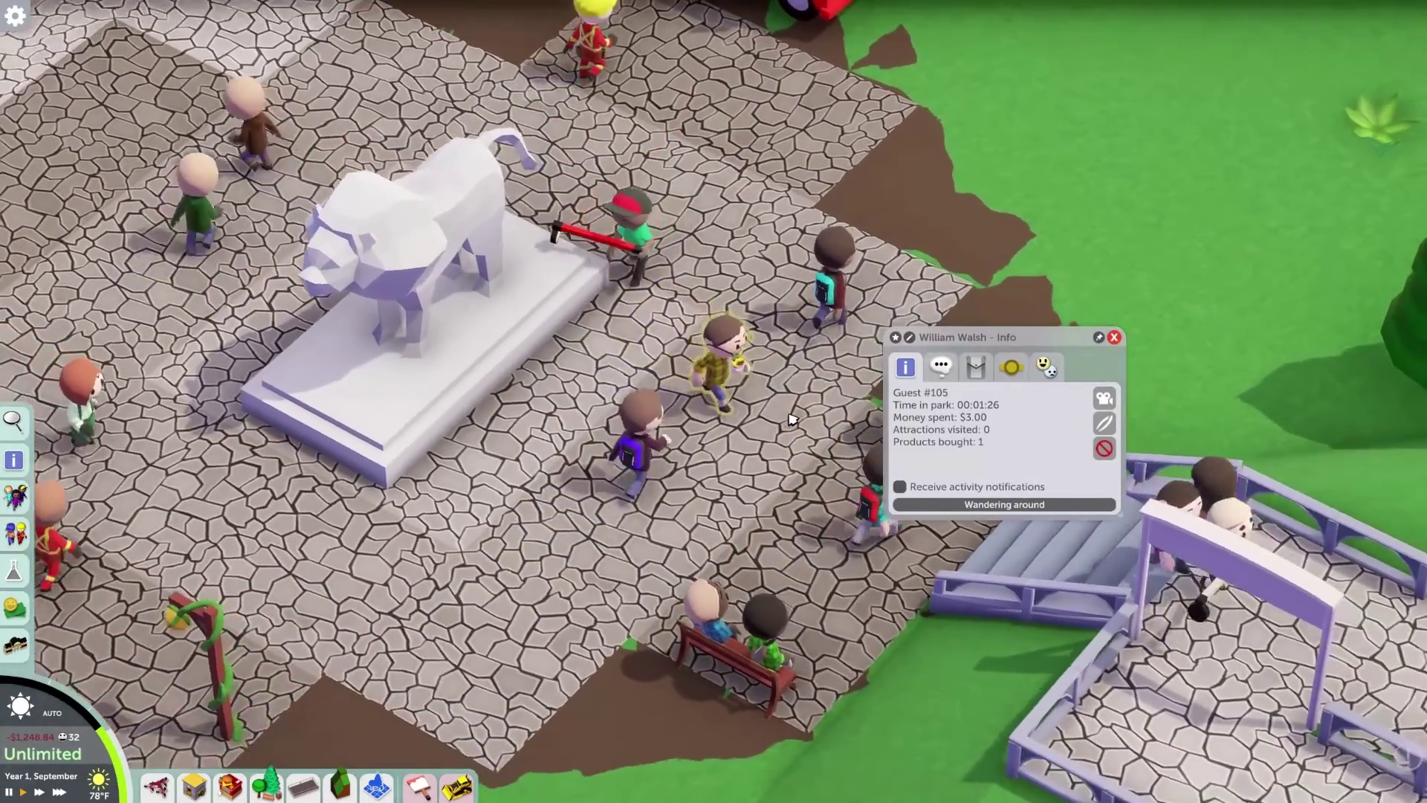
# Follow the selected guest around the plaza at faster game speed, examining what the guest carries and the purchase details.
pyautogui.press('q')
pyautogui.press('e')
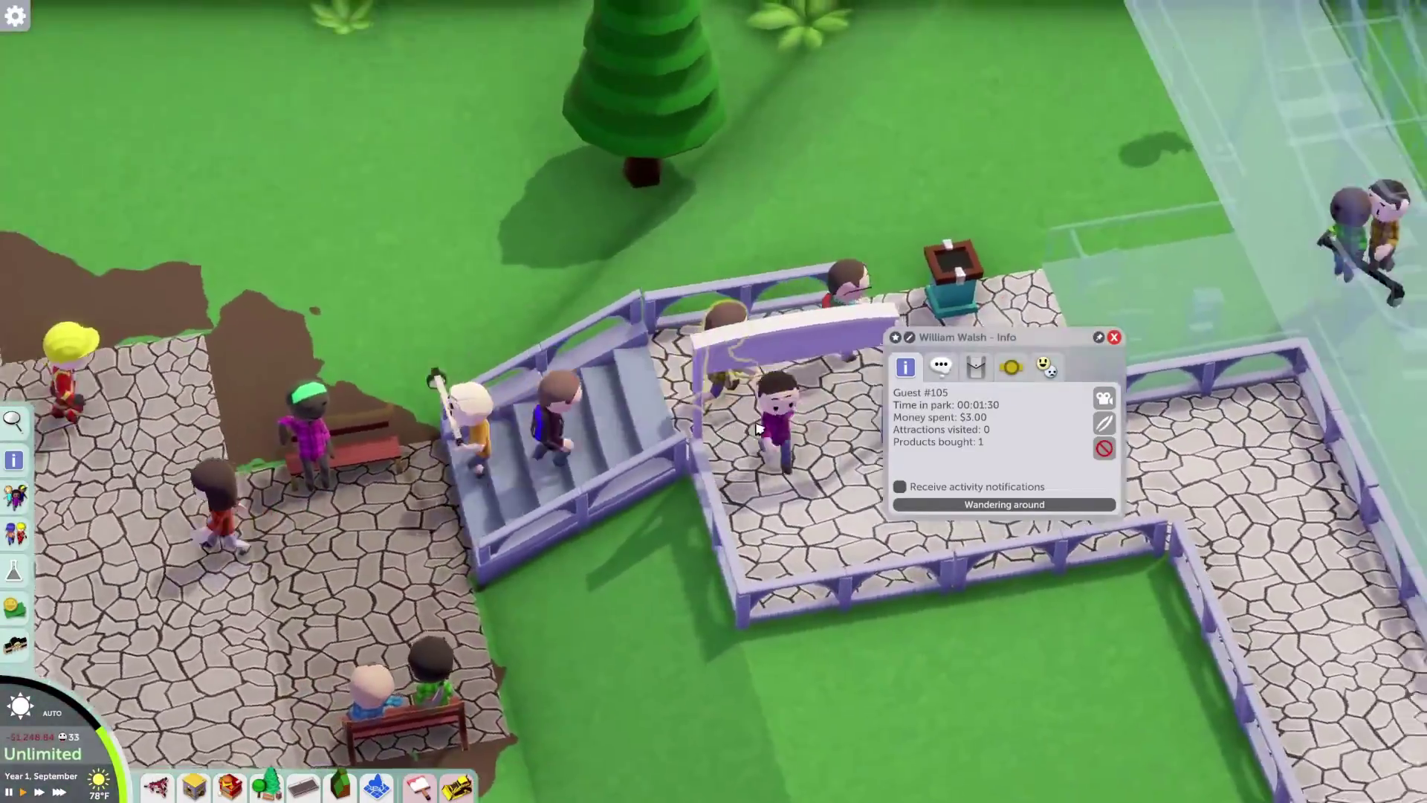
pyautogui.press('e')
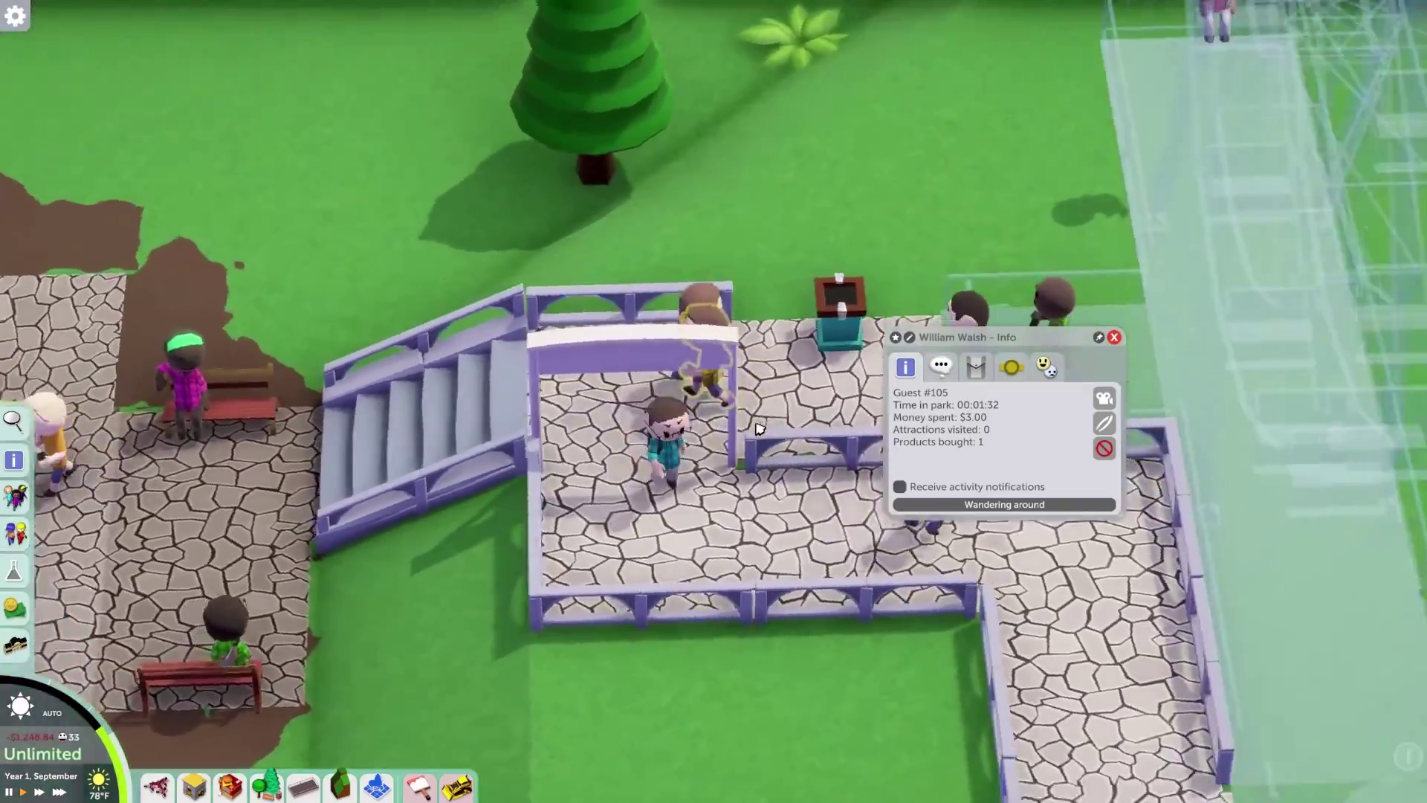
pyautogui.press('e')
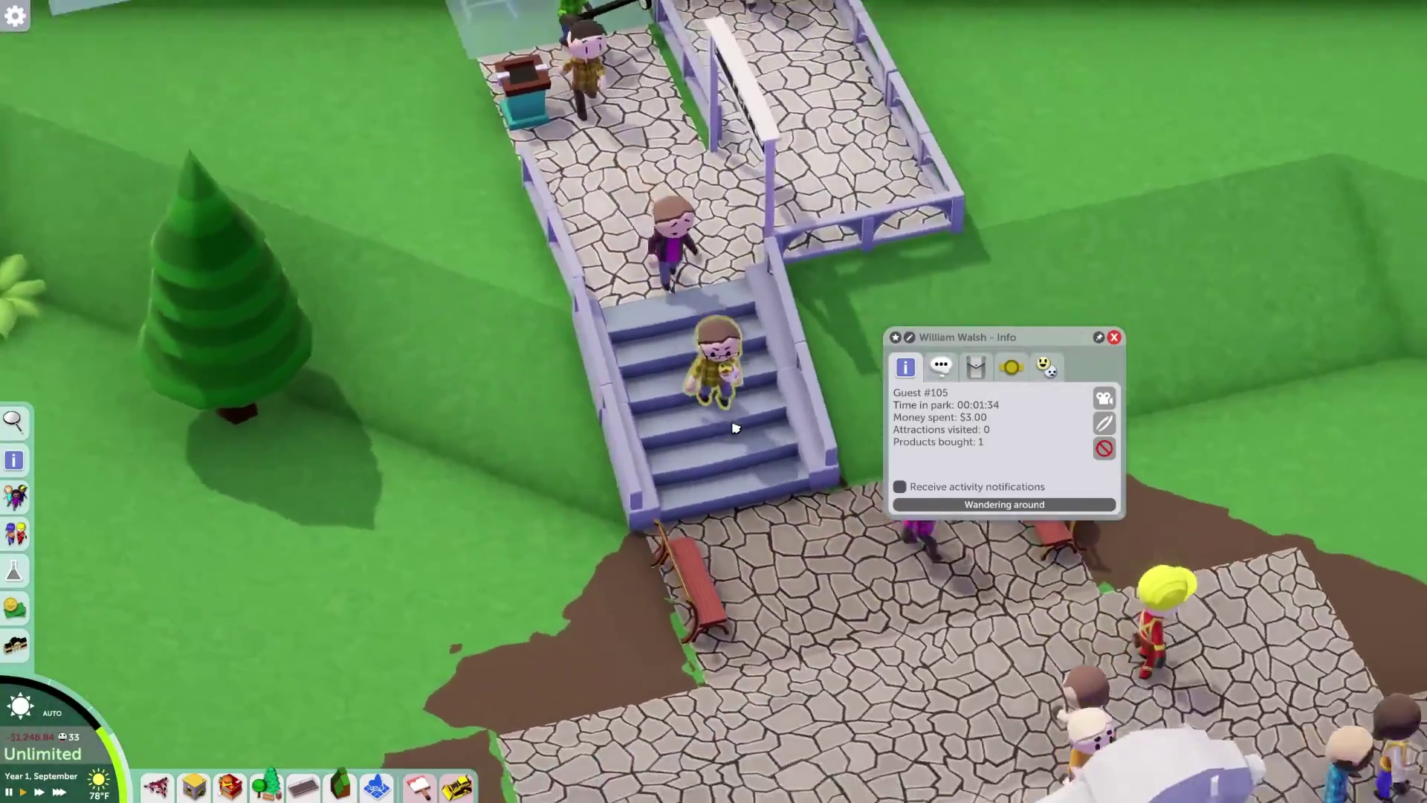
pyautogui.press('e')
pyautogui.press('2')
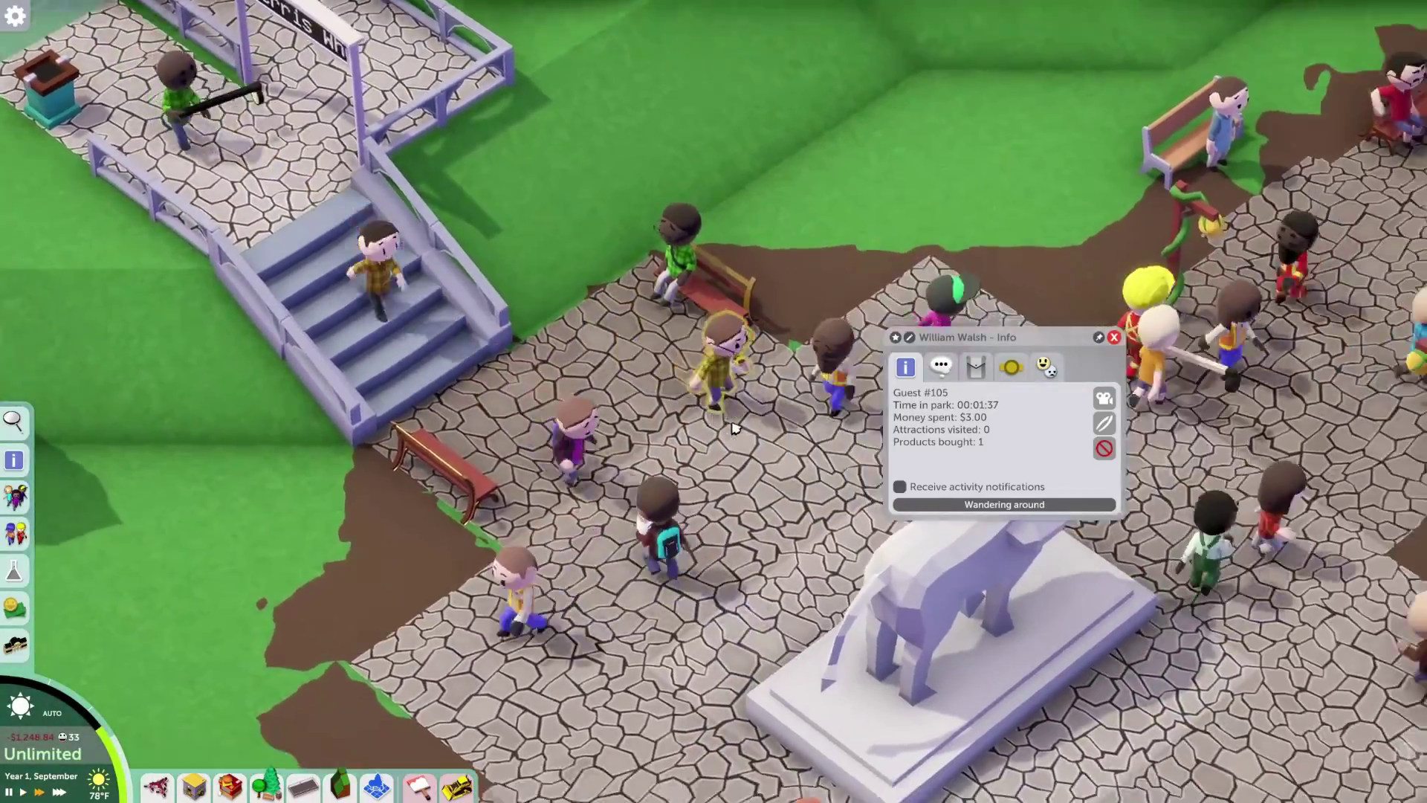
pyautogui.moveTo(734, 429); pyautogui.dragTo(734, 429, button='middle')
pyautogui.press('q')
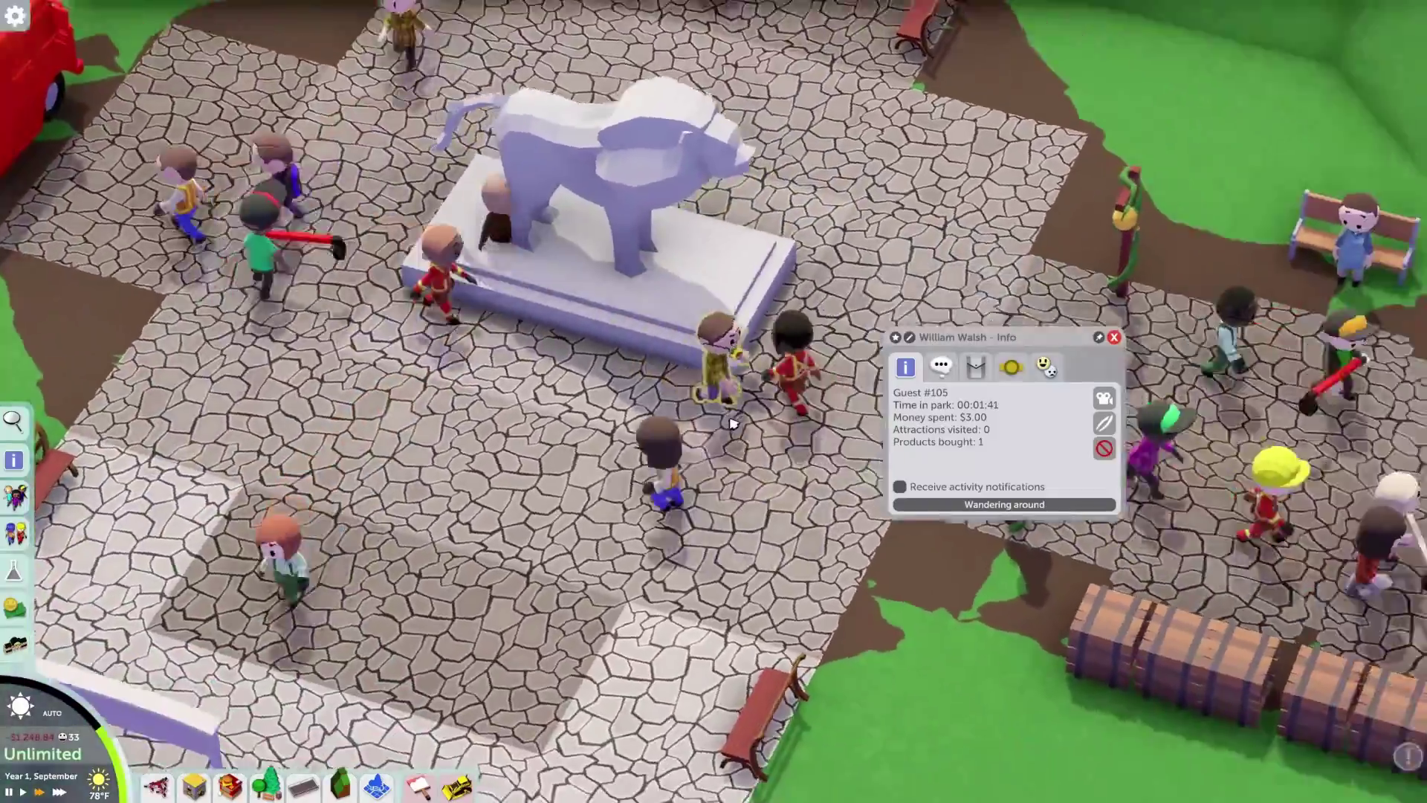
pyautogui.press('e')
pyautogui.press('q')
pyautogui.moveTo(730, 423); pyautogui.dragTo(876, 399, button='middle')
pyautogui.press('q')
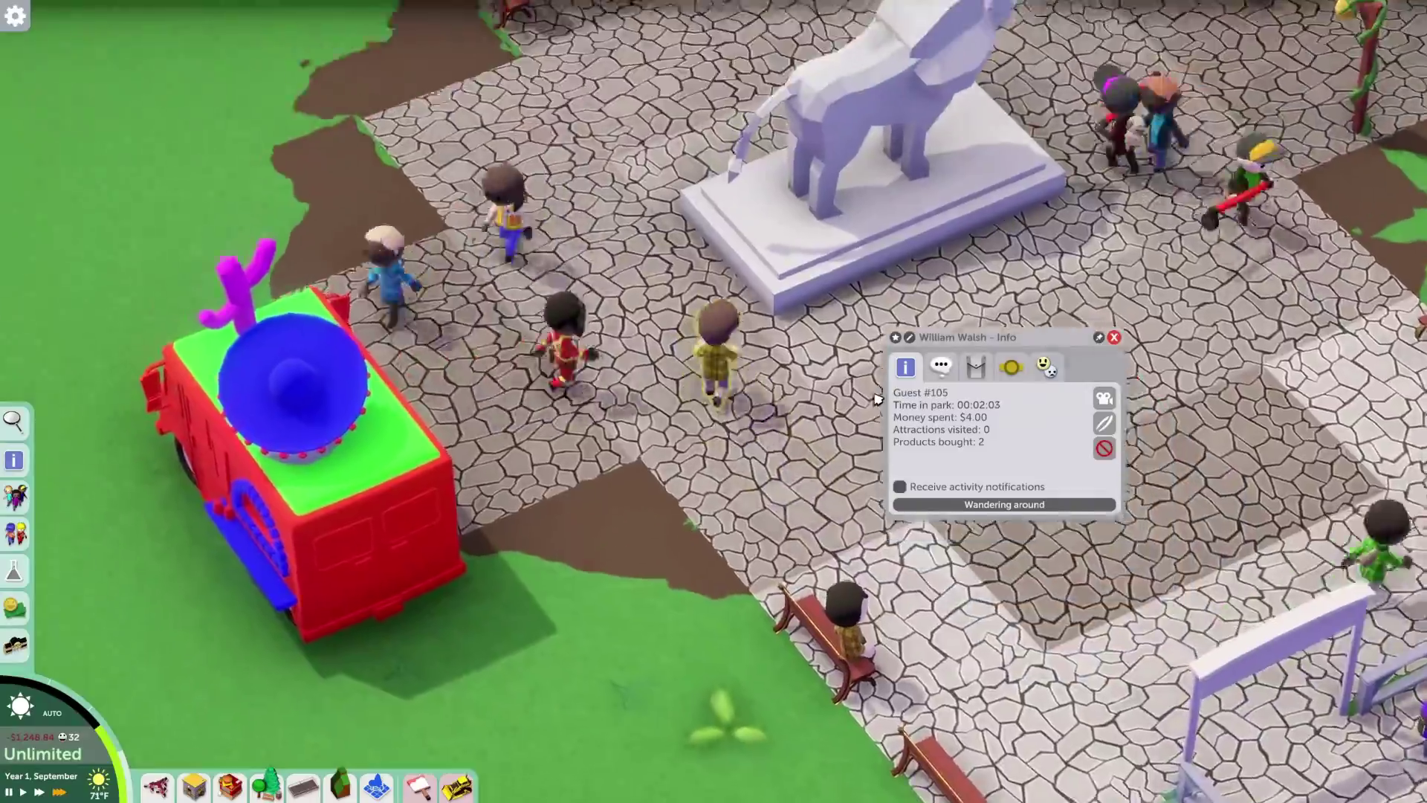
pyautogui.press('q')
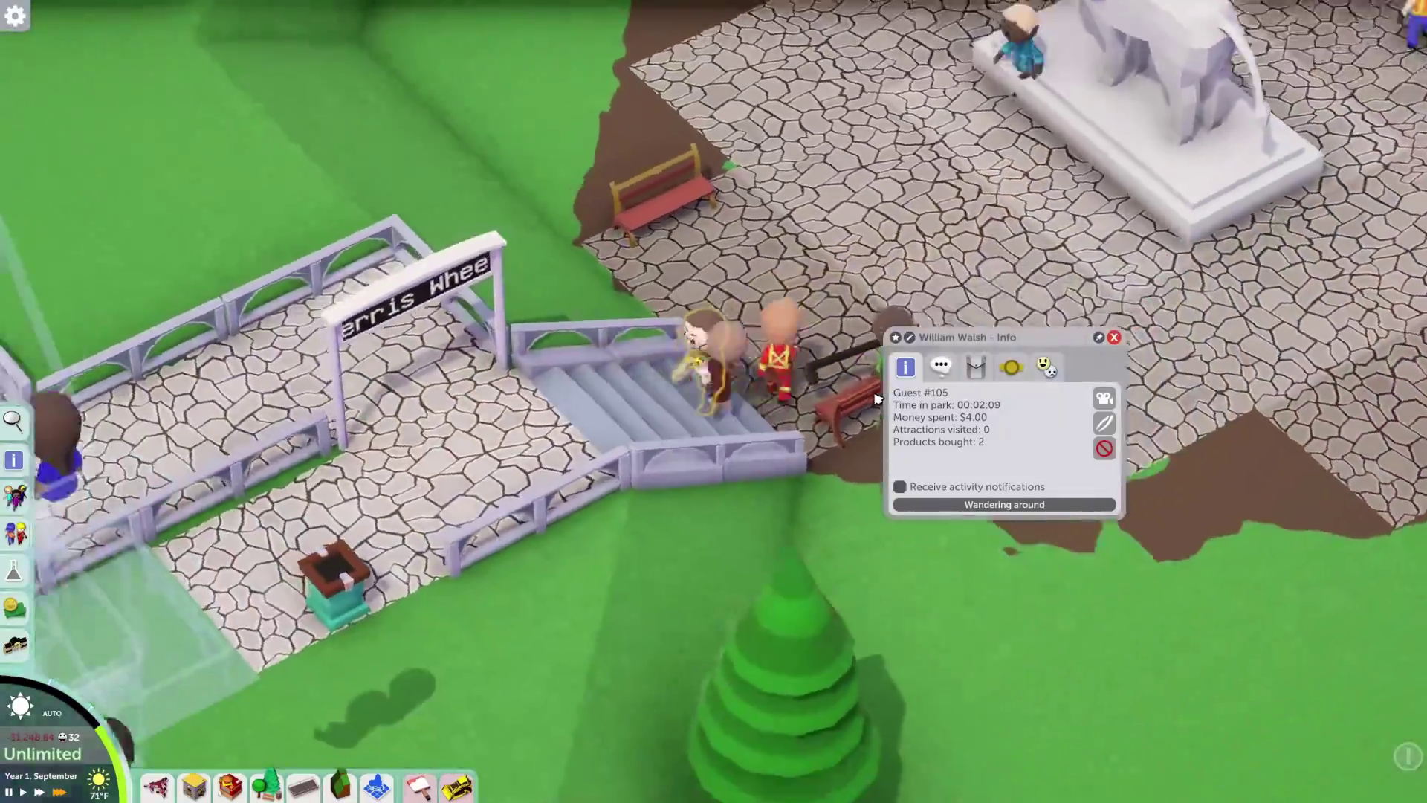
pyautogui.press('q')
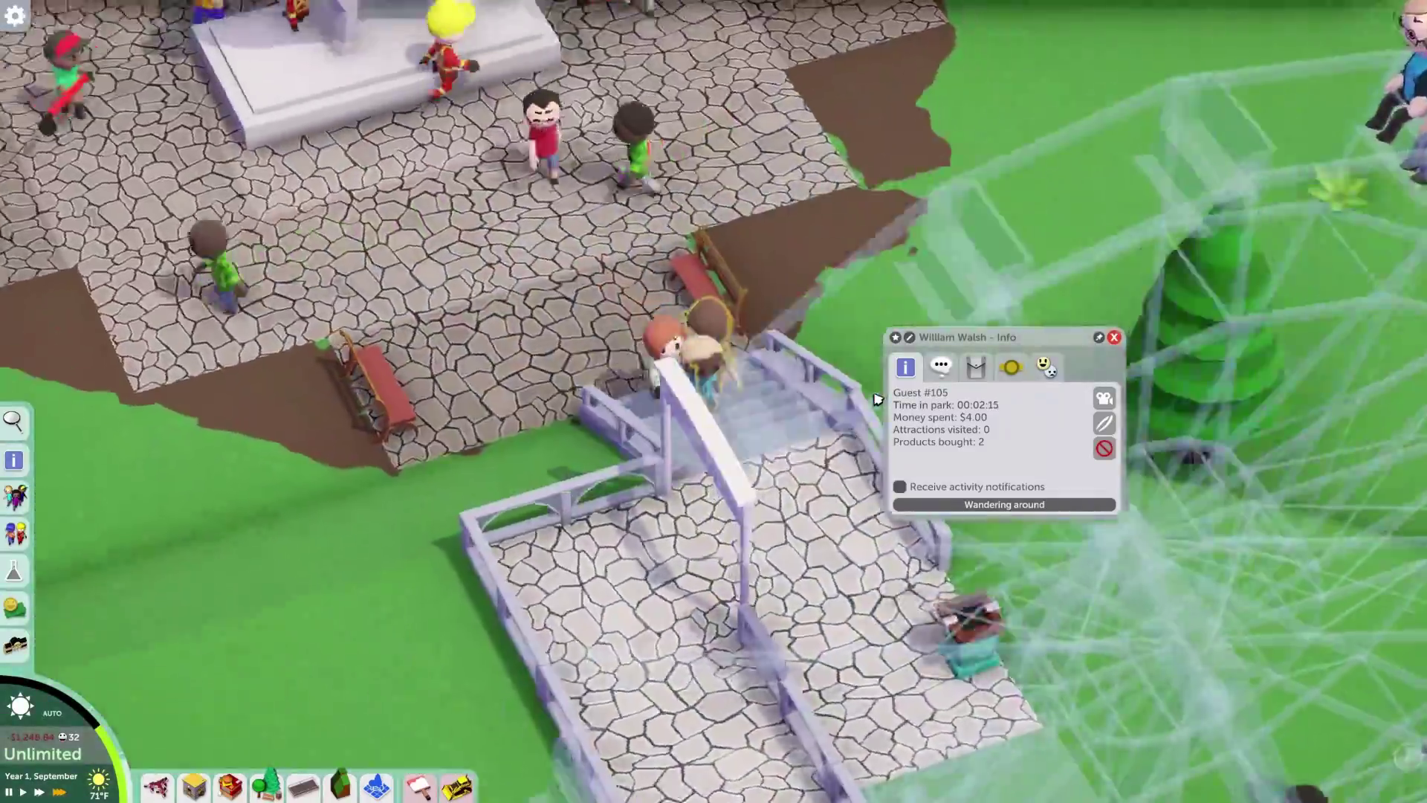
pyautogui.moveTo(876, 399); pyautogui.dragTo(875, 400, button='middle')
pyautogui.press('q')
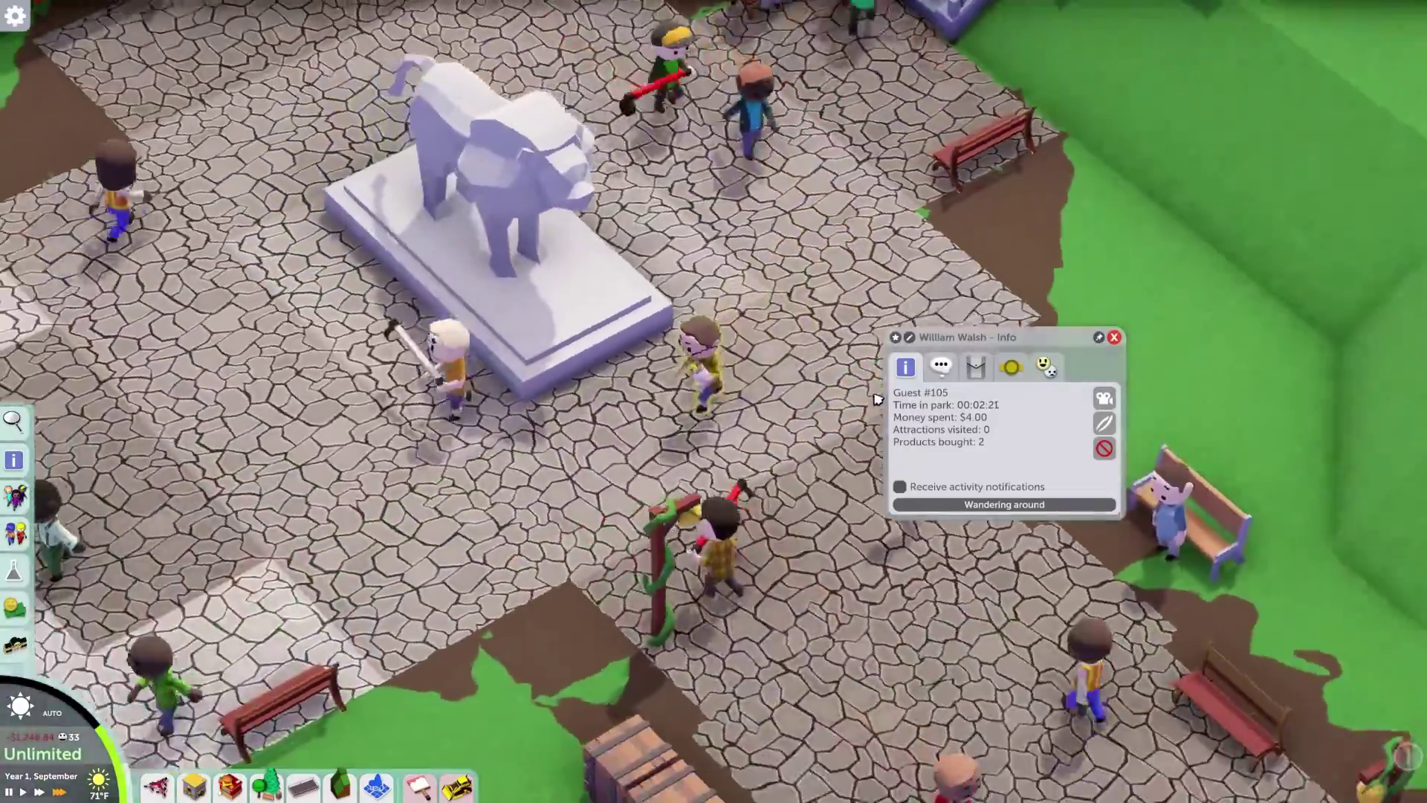
pyautogui.moveTo(876, 399); pyautogui.dragTo(777, 440, button='middle')
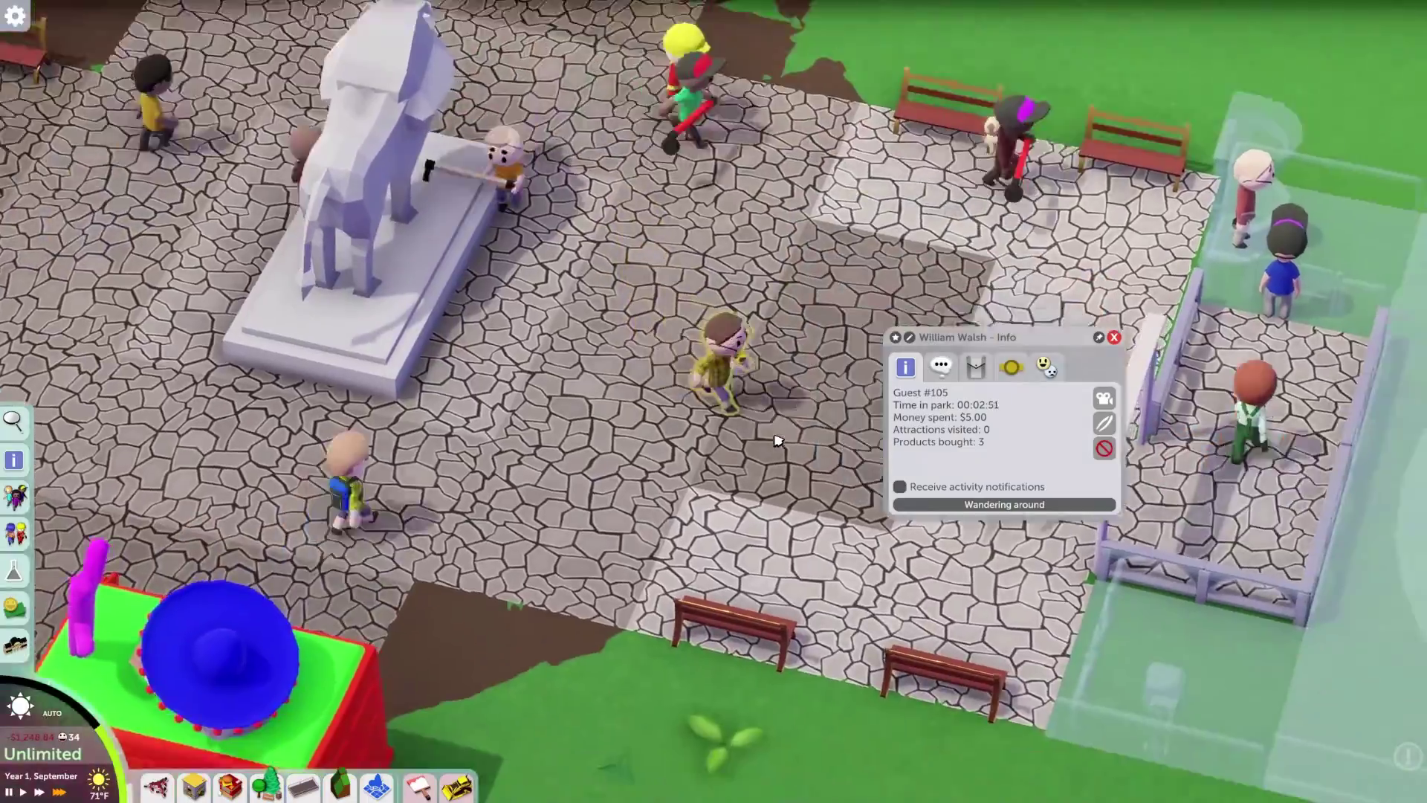